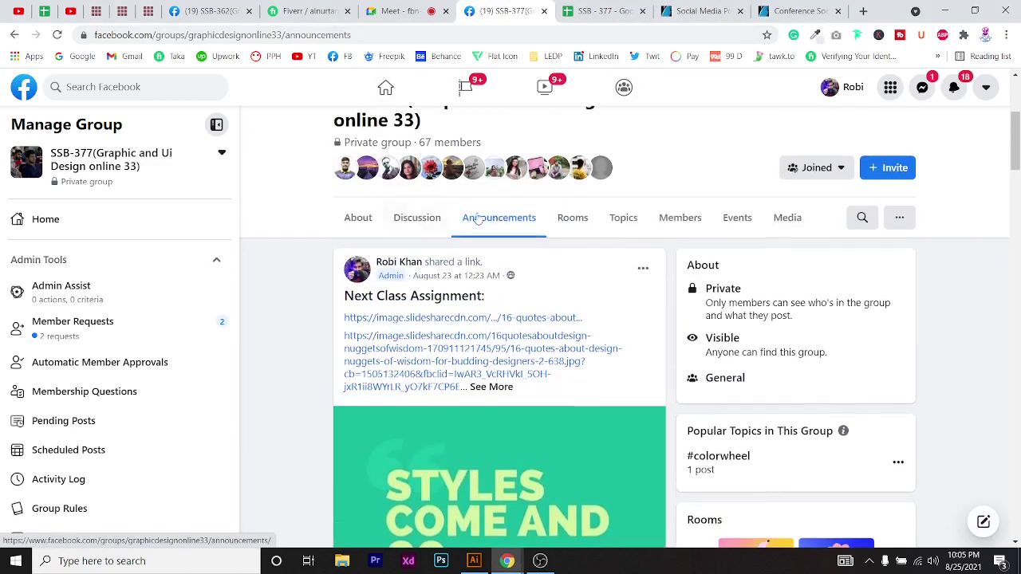
# Open the SSB-377 group's discussion feed and review the quotation post assignments submitted by the members
pyautogui.click(438, 297)
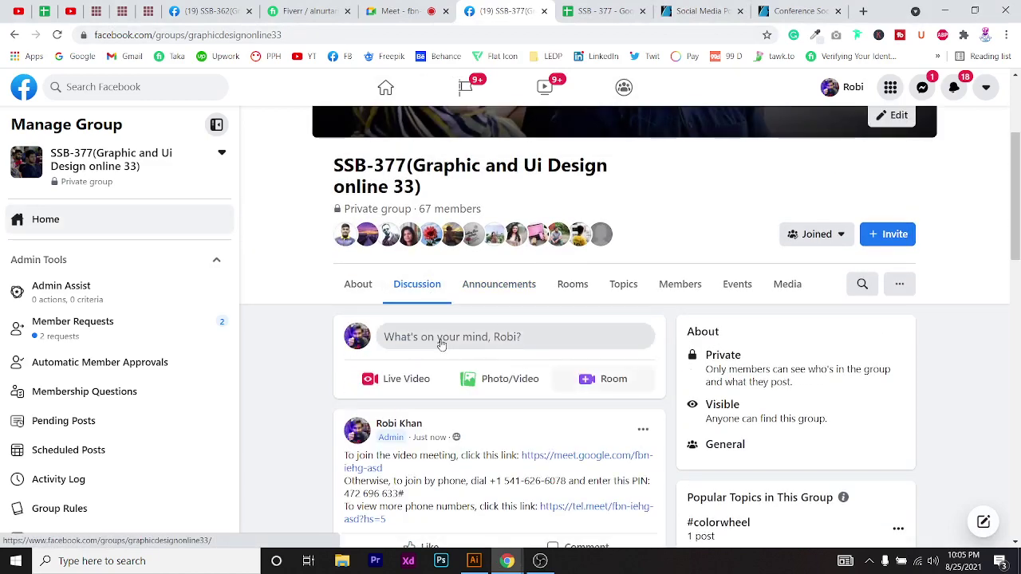
pyautogui.scroll(-10, 559, 319)
pyautogui.scroll(-2, 599, 319)
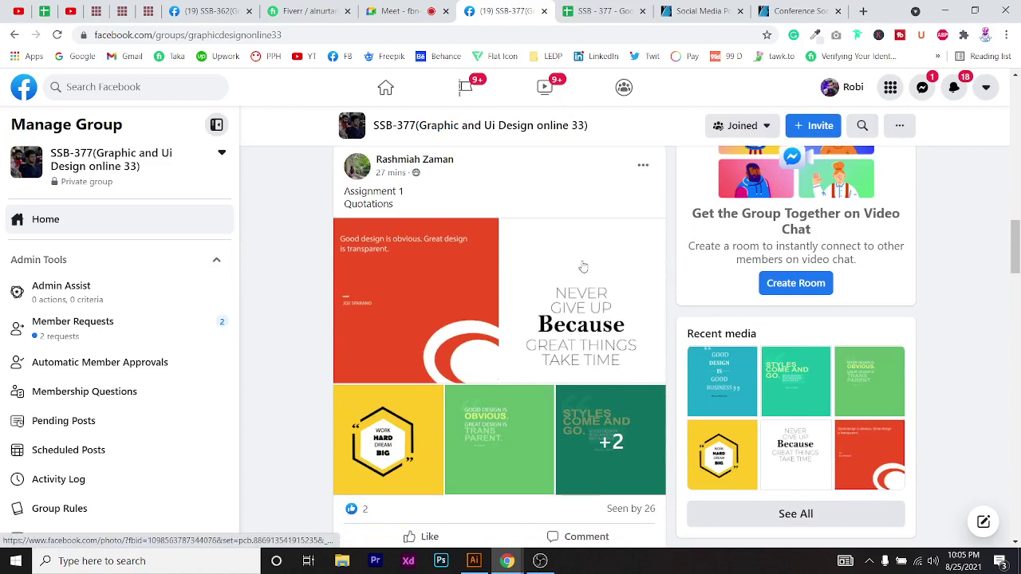
pyautogui.scroll(-5, 633, 290)
pyautogui.scroll(-8, 509, 276)
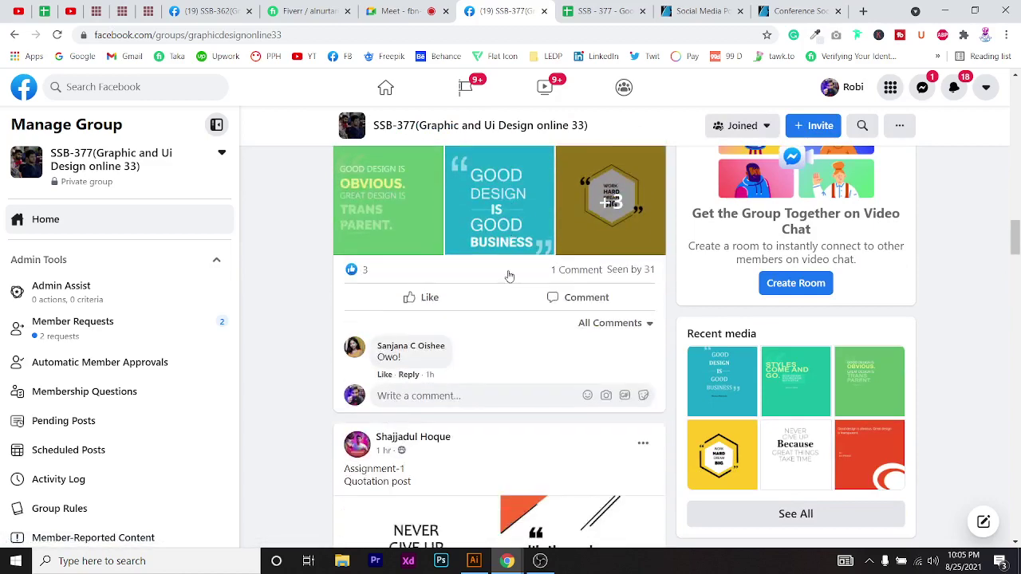
pyautogui.scroll(-8, 485, 329)
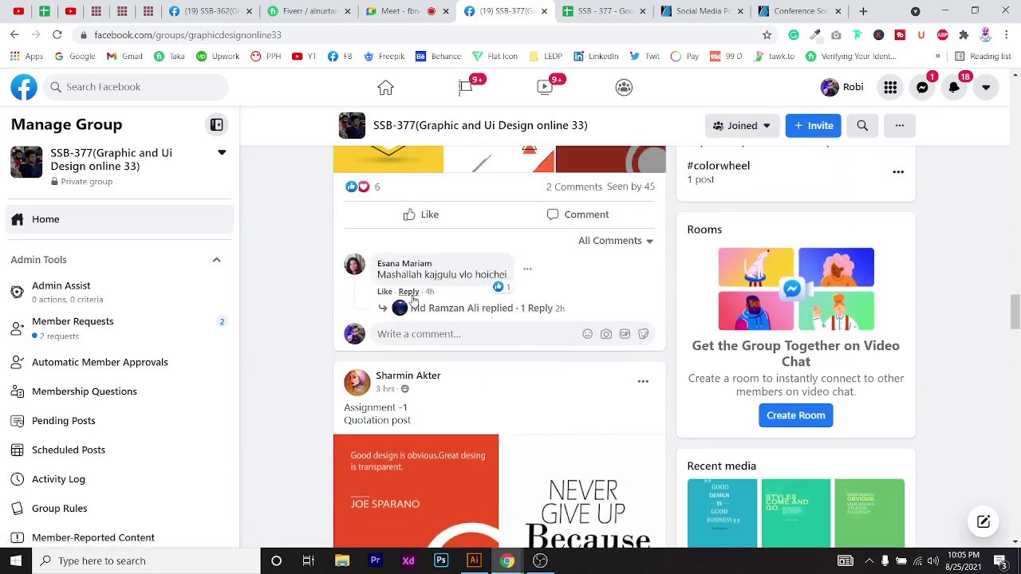
pyautogui.scroll(-3, 563, 374)
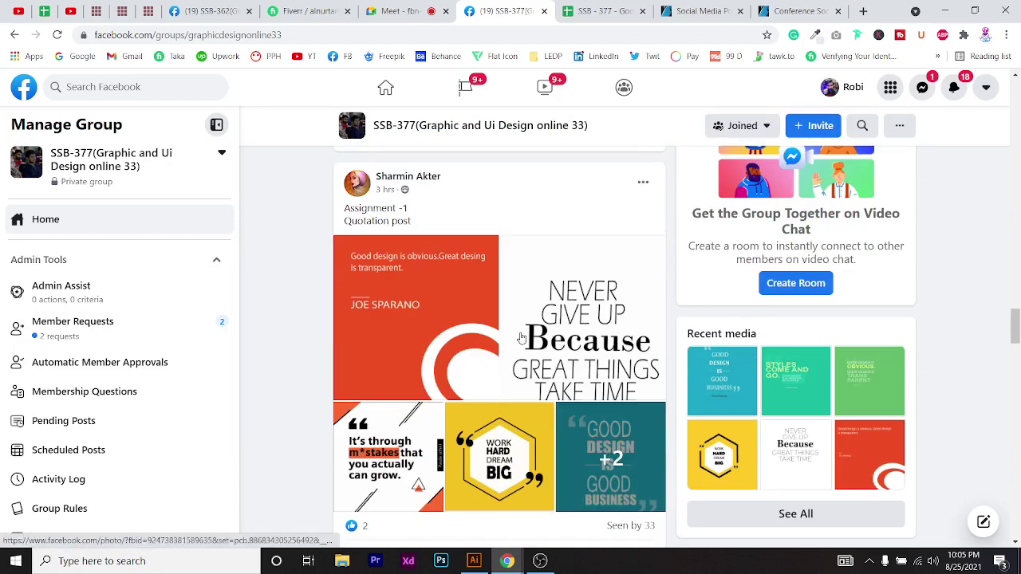
pyautogui.scroll(-3, 562, 339)
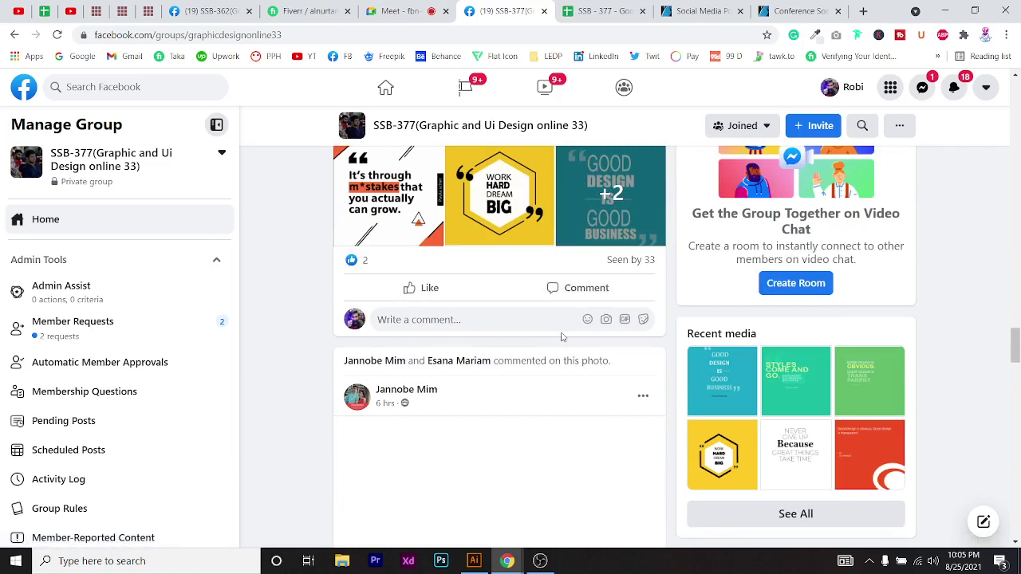
pyautogui.scroll(-1, 562, 338)
pyautogui.scroll(-3, 562, 338)
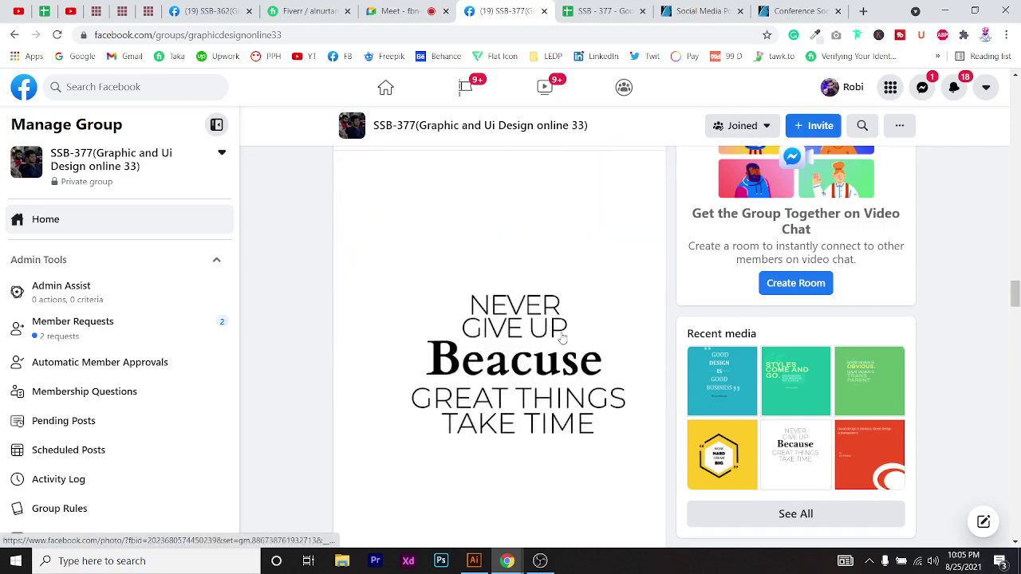
pyautogui.scroll(10, 561, 338)
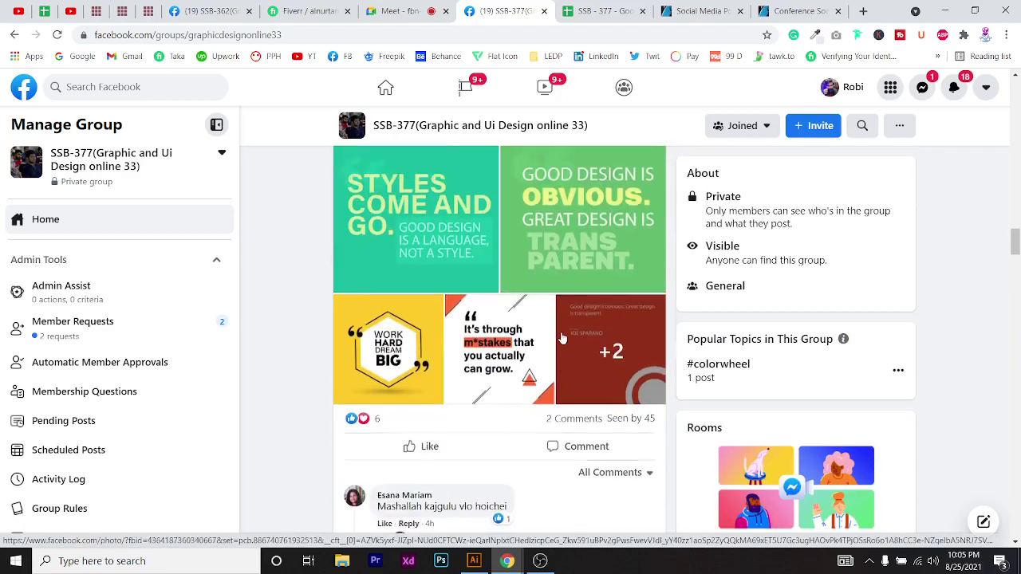
pyautogui.scroll(10, 567, 334)
# Check the Google Meet in-call messages and look over the newest quotation assignment posts in the Facebook group again
pyautogui.click(399, 11)
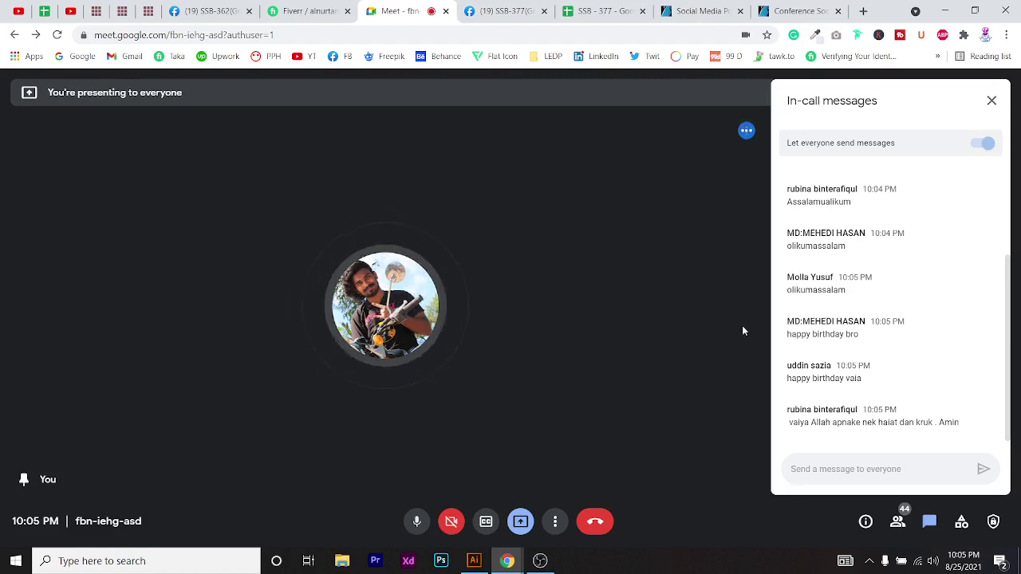
pyautogui.click(504, 11)
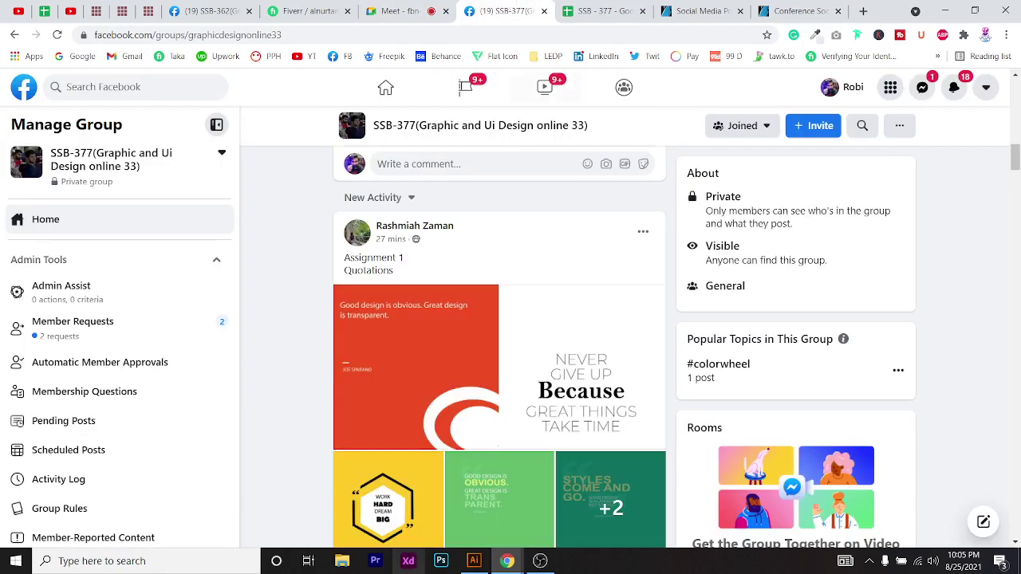
pyautogui.scroll(-2, 439, 403)
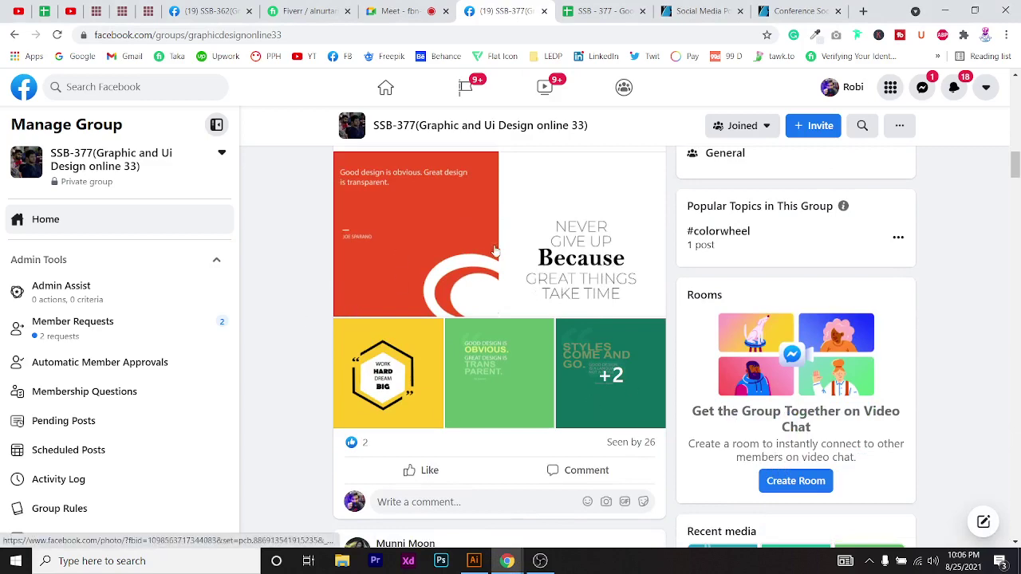
pyautogui.scroll(-4, 531, 251)
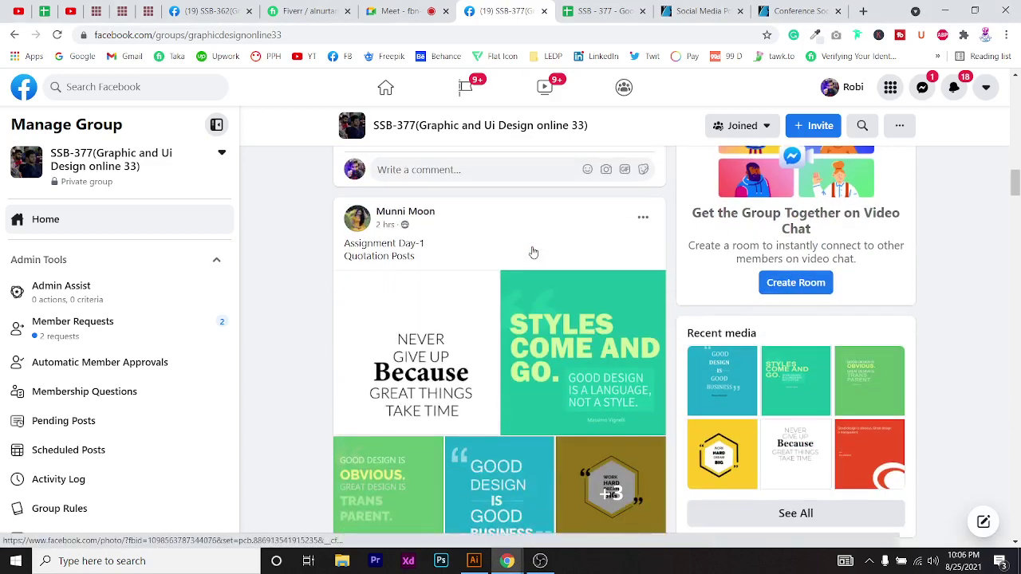
pyautogui.scroll(3, 494, 257)
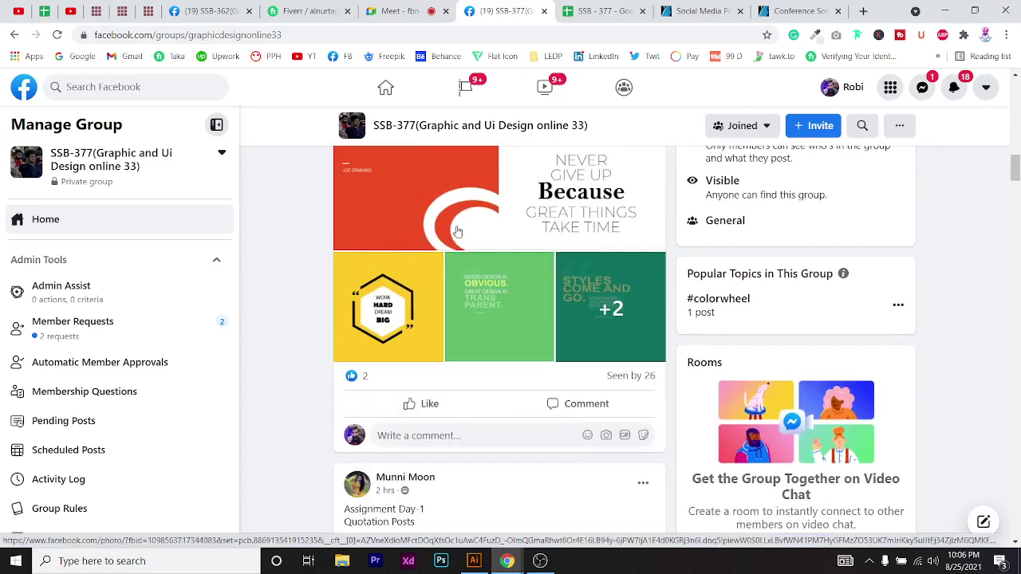
pyautogui.scroll(-7, 457, 232)
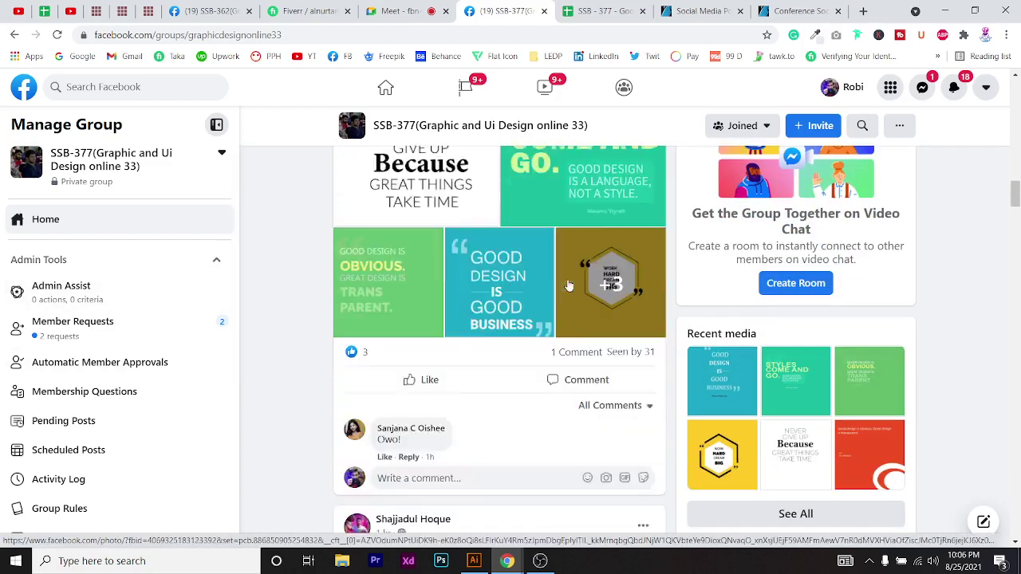
pyautogui.scroll(9, 558, 271)
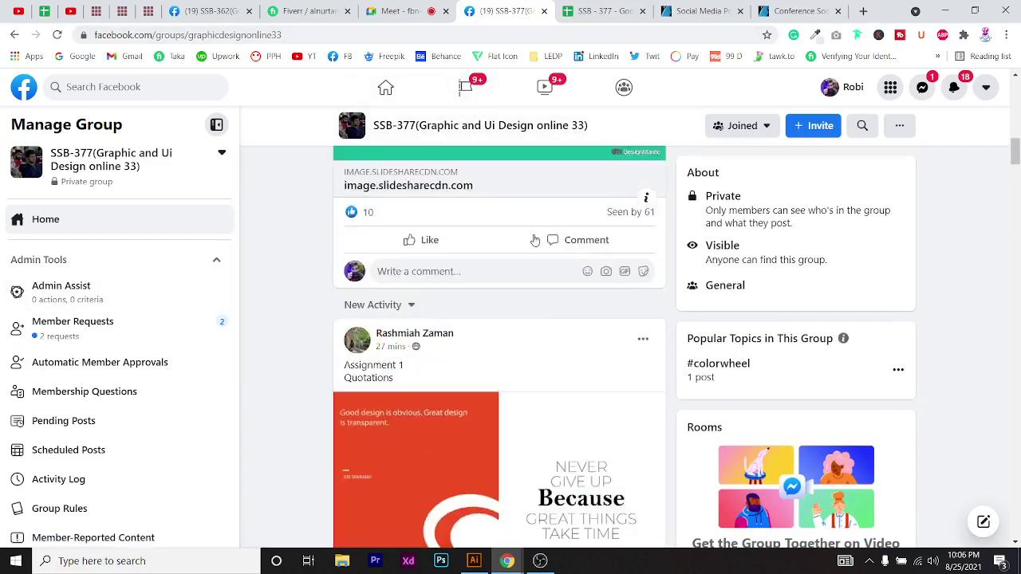
pyautogui.scroll(2, 534, 240)
# Admit the waiting participant to the Google Meet call and return to the assignment posts in the Facebook group
pyautogui.hotkey('ctrl', 'shift', 'Tab')
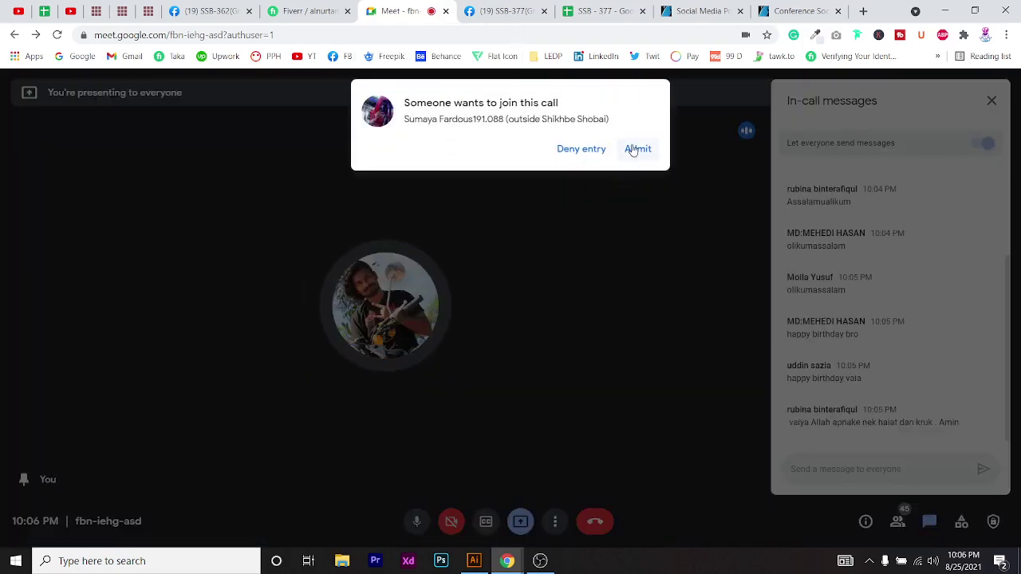
pyautogui.click(636, 149)
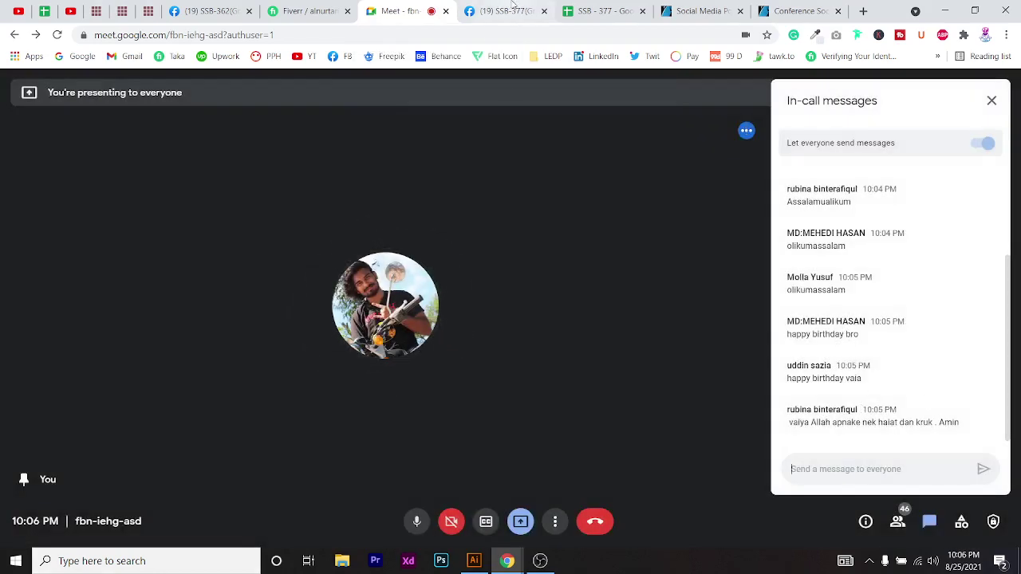
pyautogui.hotkey('ctrl', 'Tab')
pyautogui.scroll(-6, 888, 507)
pyautogui.scroll(-12, 517, 349)
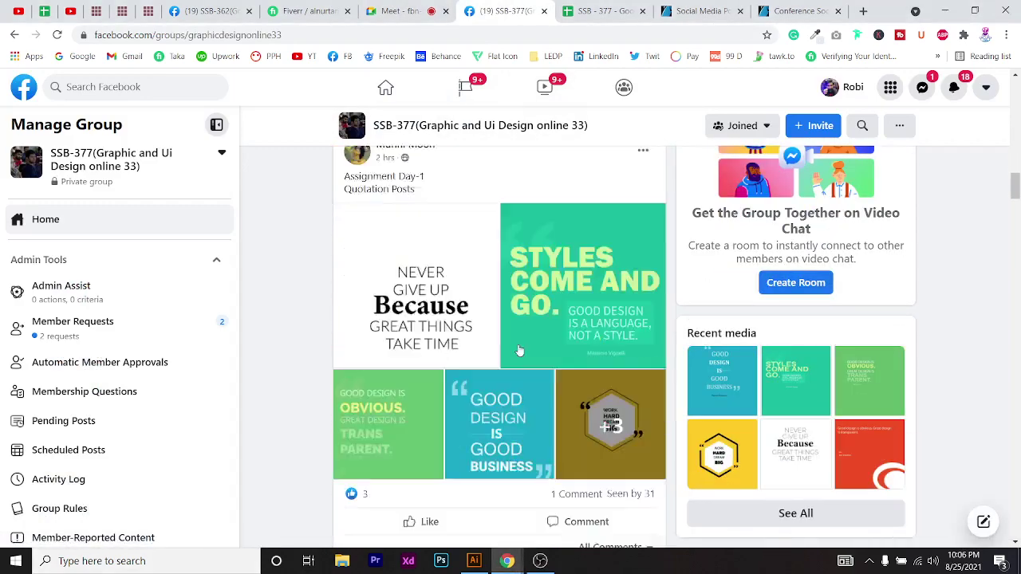
pyautogui.scroll(4, 497, 132)
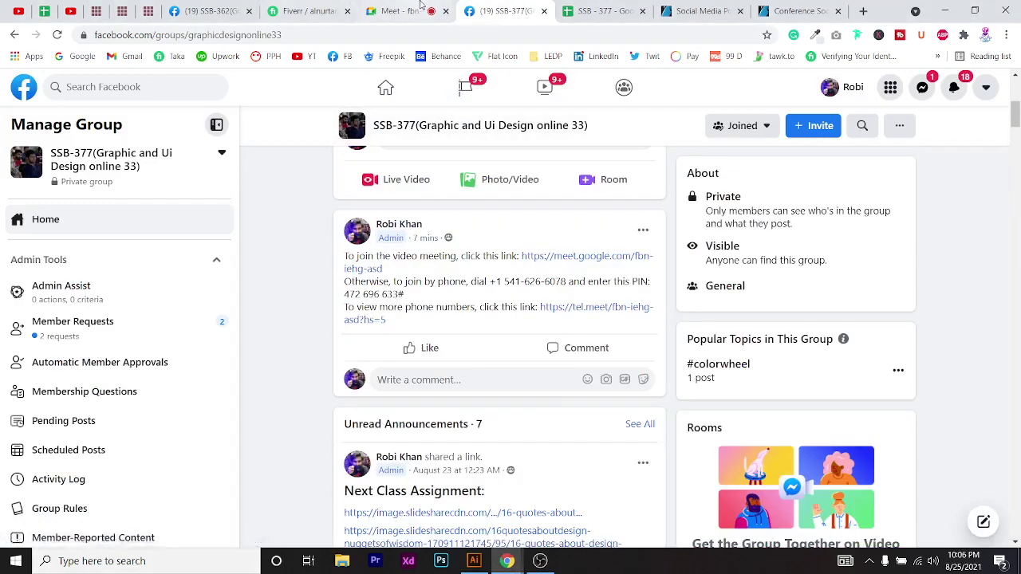
# Admit the next two waiting participants to the Google Meet call and switch back to the Facebook group
pyautogui.hotkey('ctrl', 'shift', 'Tab')
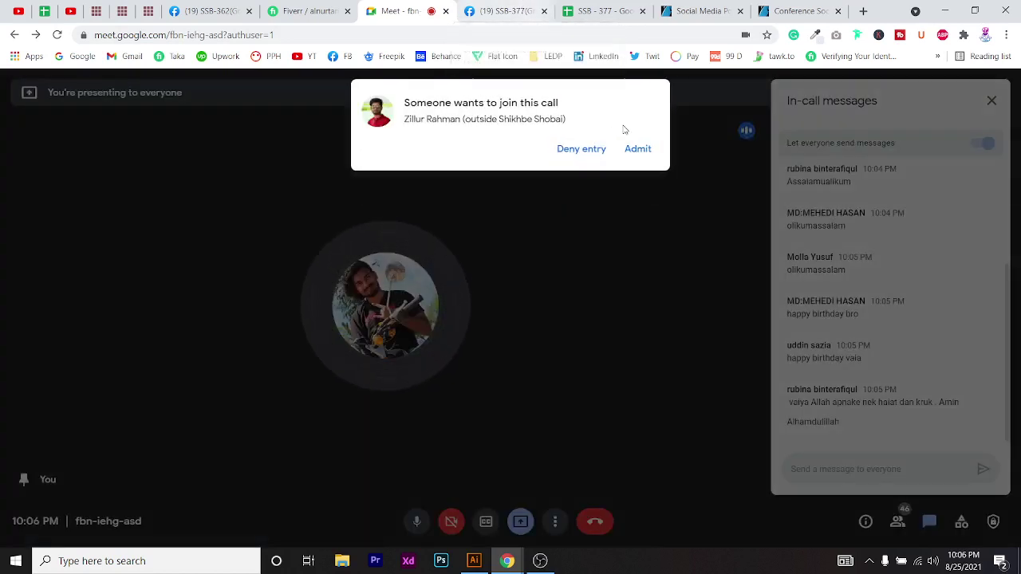
pyautogui.click(648, 151)
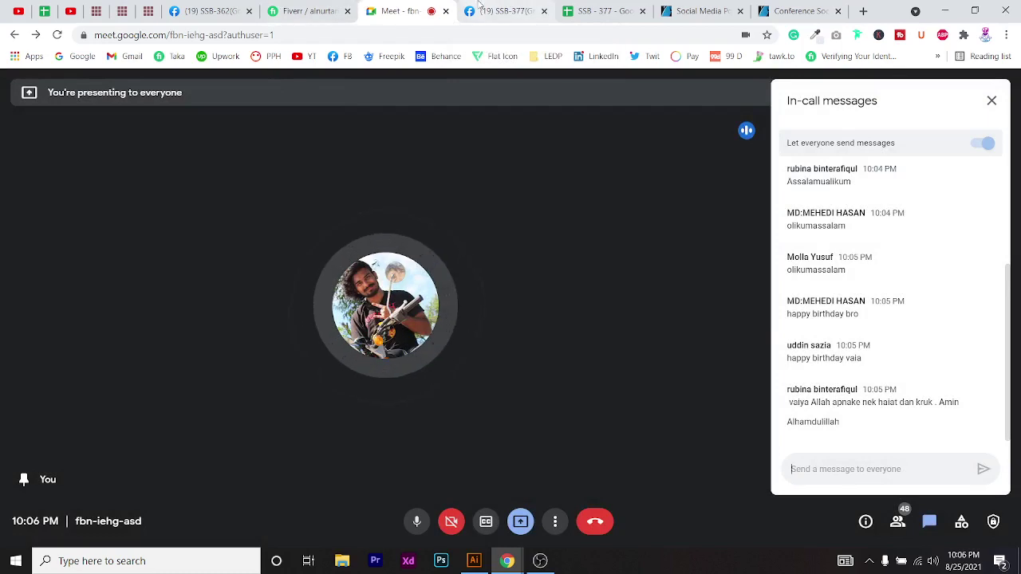
pyautogui.click(504, 11)
pyautogui.click(877, 479)
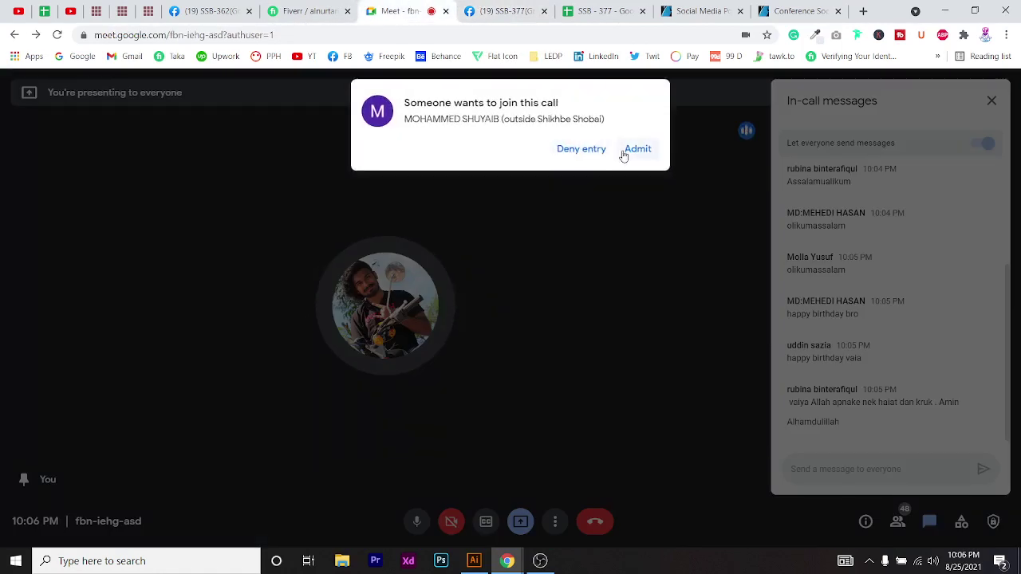
pyautogui.click(635, 152)
pyautogui.click(533, 7)
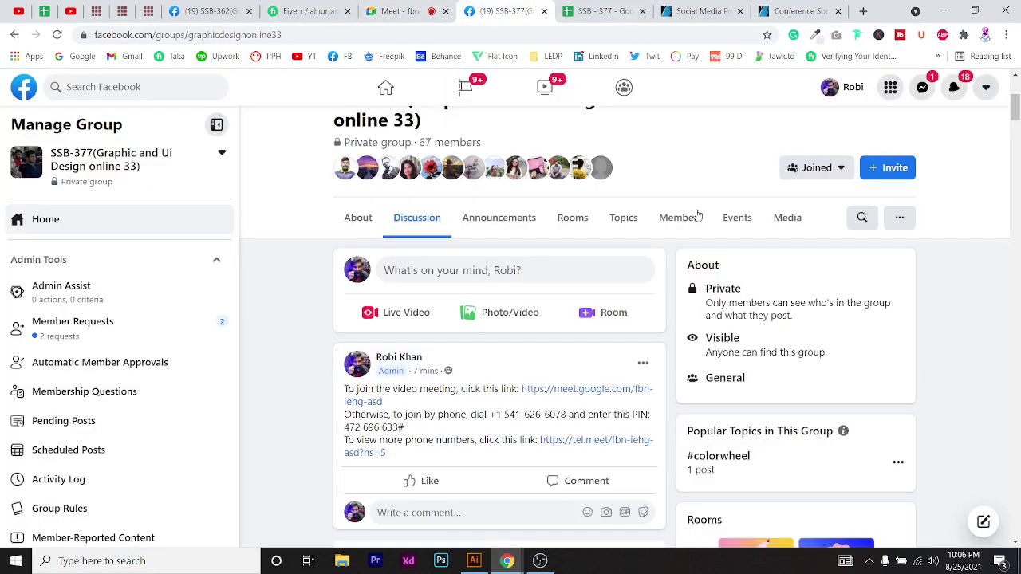
# Expand the Next Class Assignment announcement, open all seven reference links in separate tabs and view the "Never give up" quote image
pyautogui.scroll(-5, 481, 288)
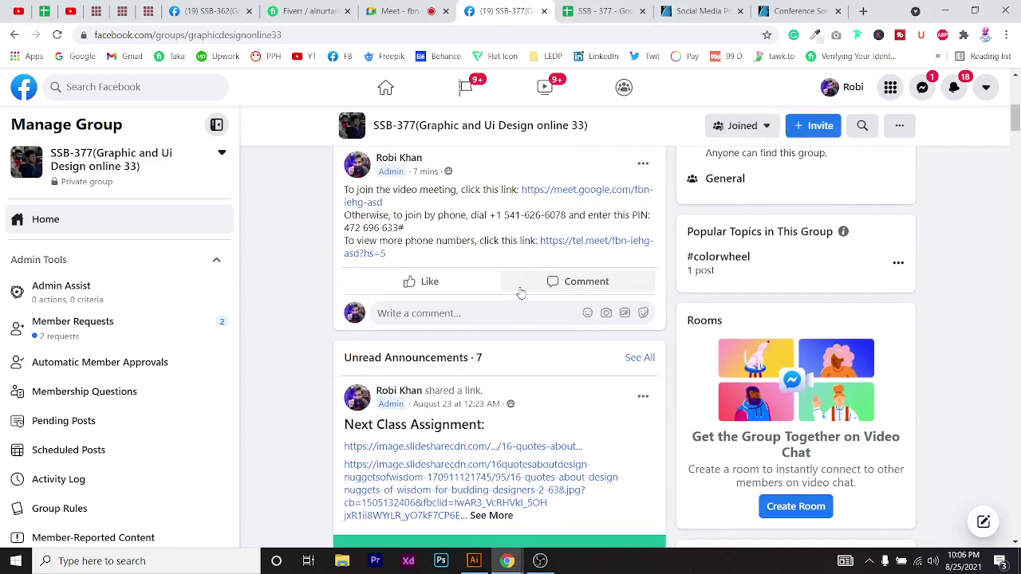
pyautogui.click(491, 317)
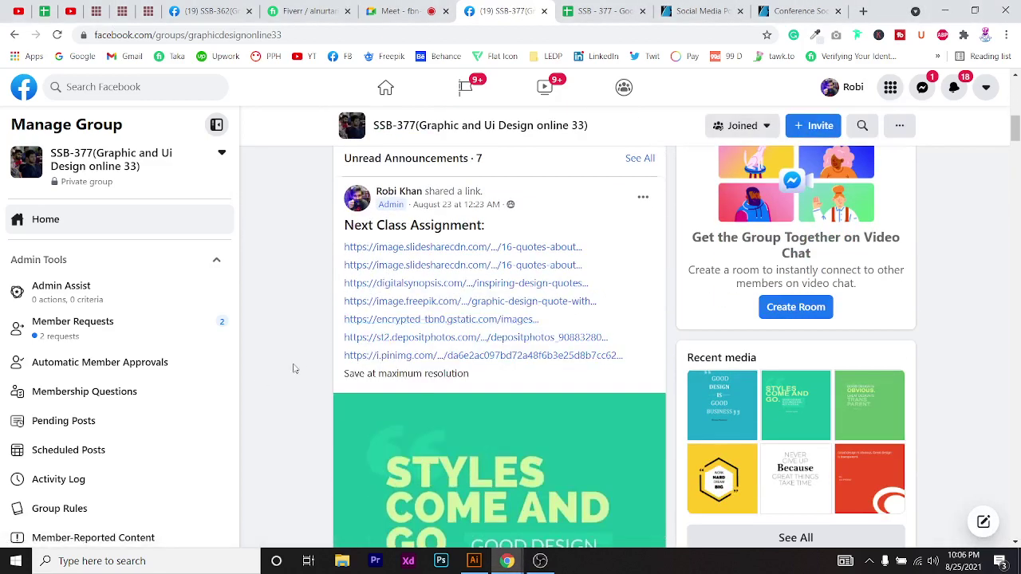
pyautogui.middleClick(483, 337)
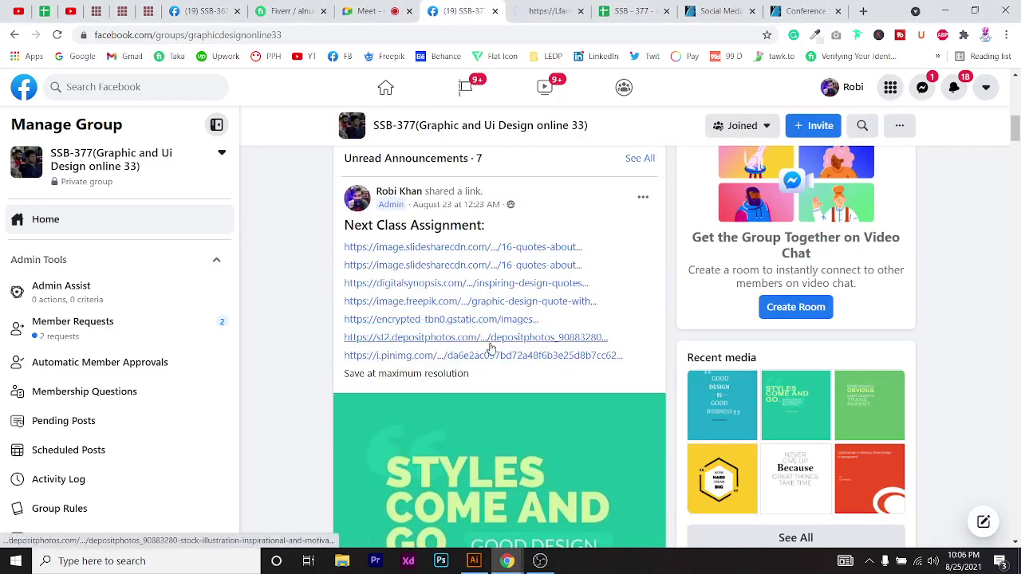
pyautogui.middleClick(487, 339)
pyautogui.middleClick(475, 320)
pyautogui.middleClick(492, 306)
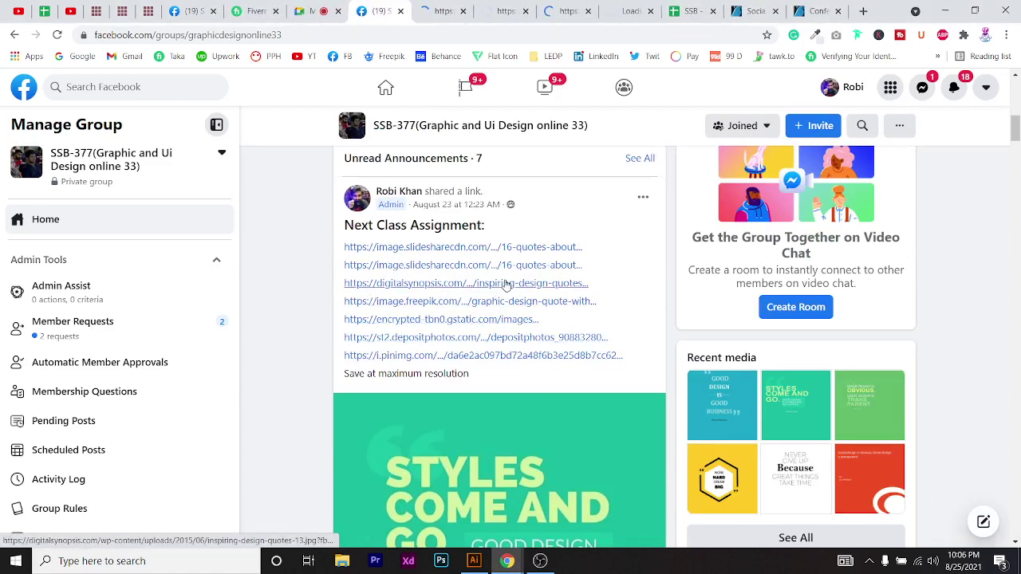
pyautogui.middleClick(478, 283)
pyautogui.middleClick(519, 266)
pyautogui.middleClick(530, 250)
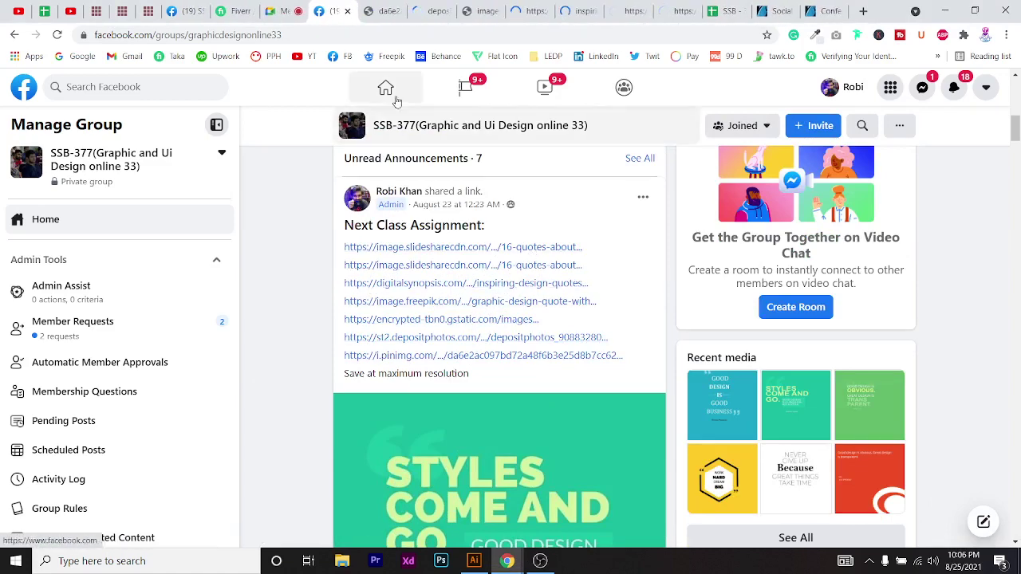
pyautogui.click(385, 11)
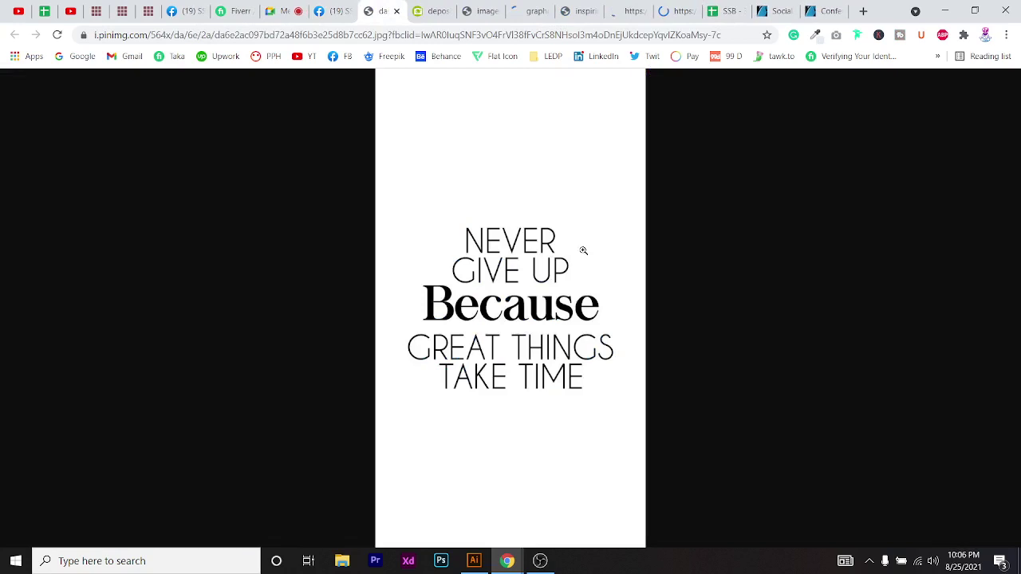
# Look through the participant list of the Google Meet call and check the in-call messages
pyautogui.click(281, 11)
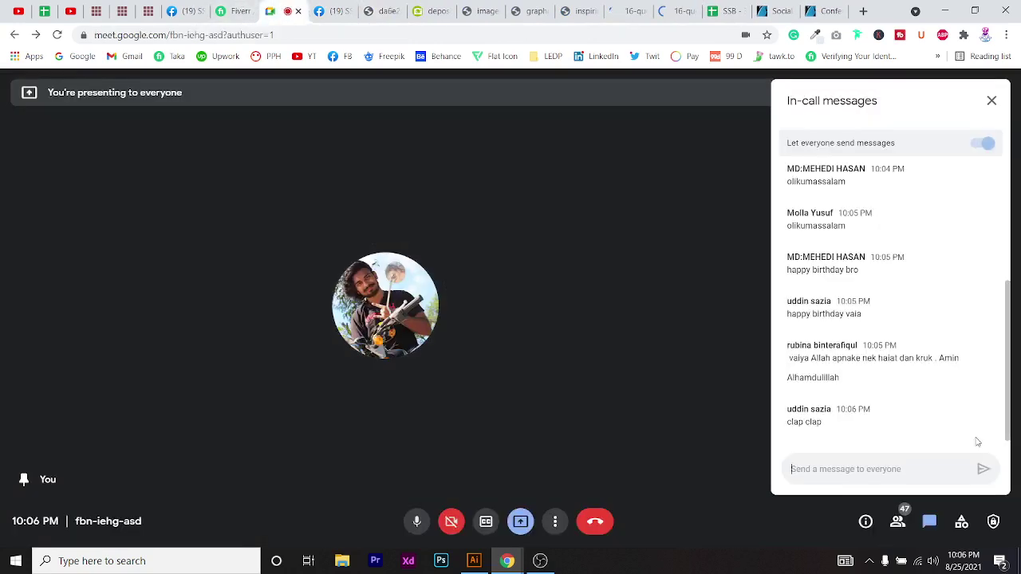
pyautogui.click(898, 521)
pyautogui.scroll(-5, 917, 345)
pyautogui.scroll(5, 917, 345)
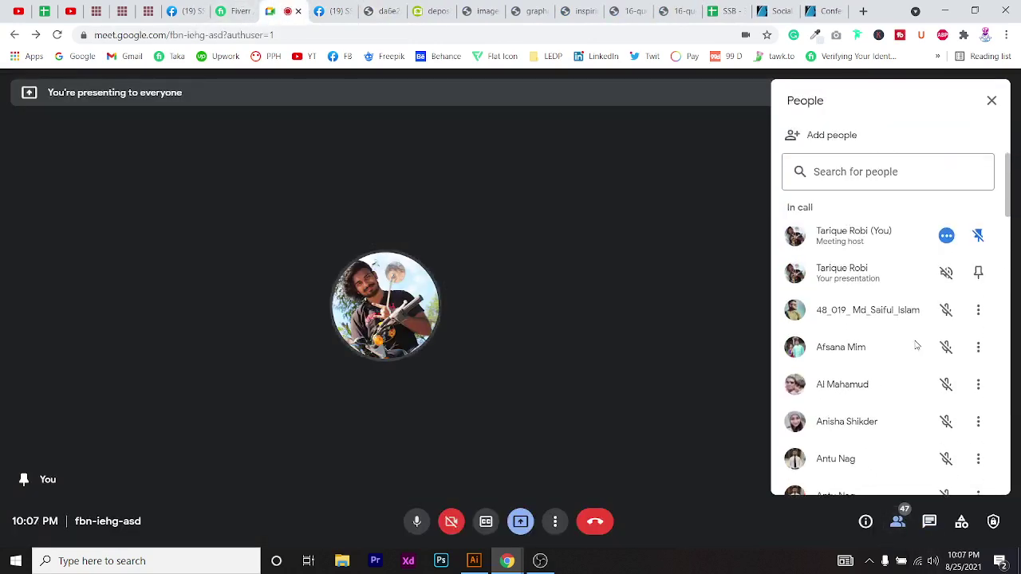
pyautogui.scroll(-3, 916, 345)
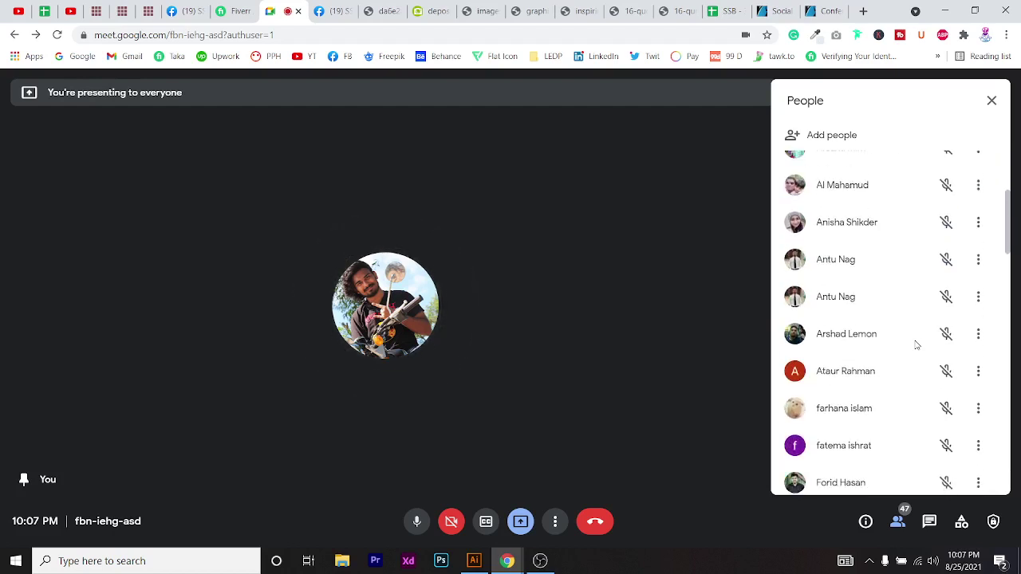
pyautogui.click(927, 520)
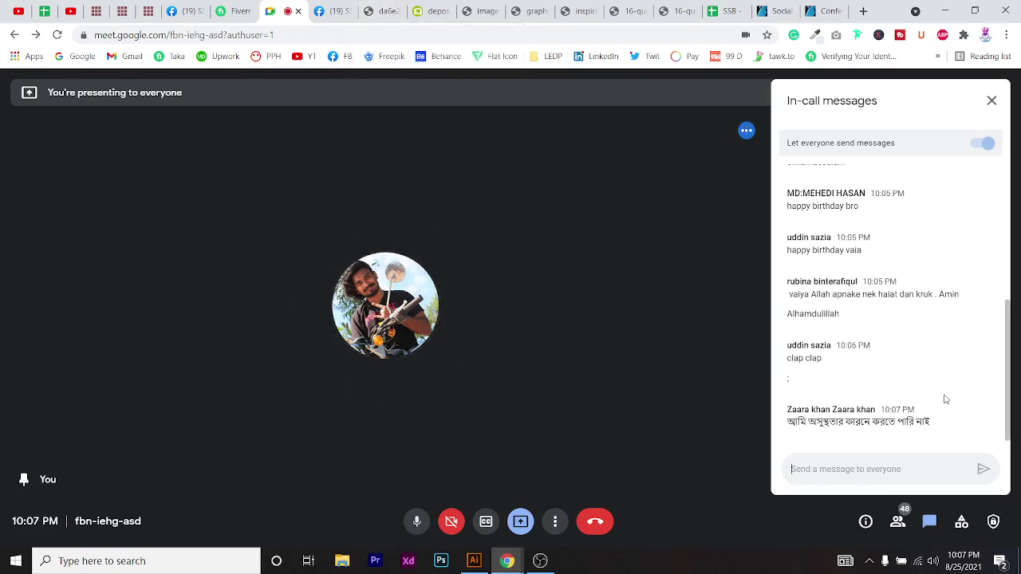
# Return from the Google Meet call to the Next Class Assignment announcement in the Facebook group
pyautogui.click(347, 9)
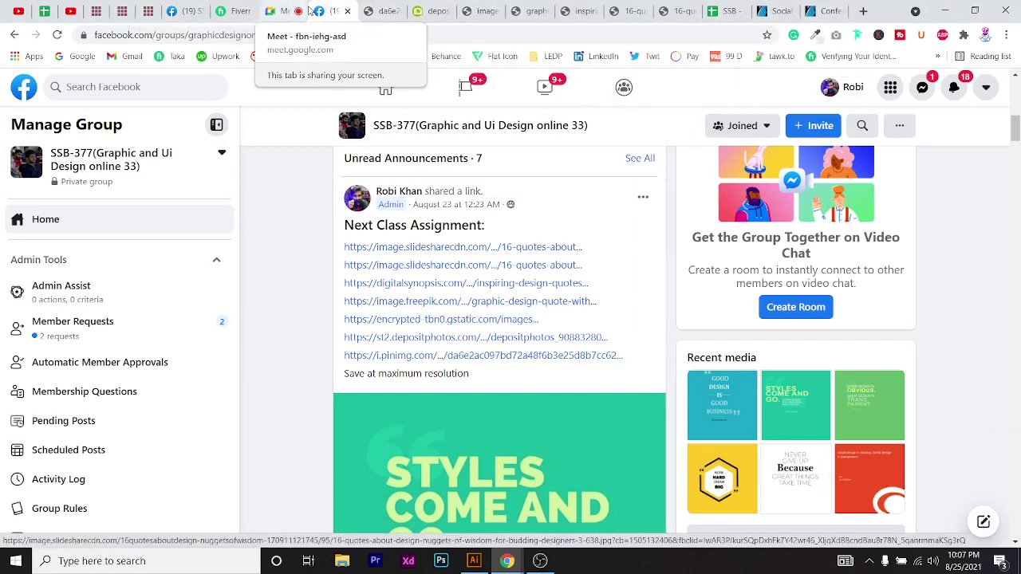
pyautogui.click(285, 11)
pyautogui.click(346, 5)
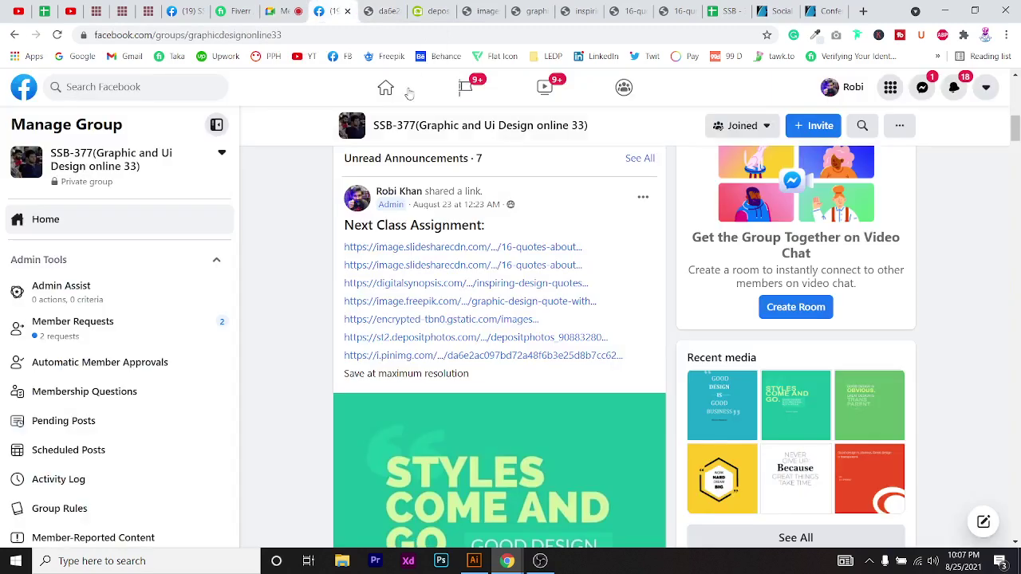
# Open the "Never give up" reference image and inspect its lettering enlarged before returning it to fit size
pyautogui.click(385, 7)
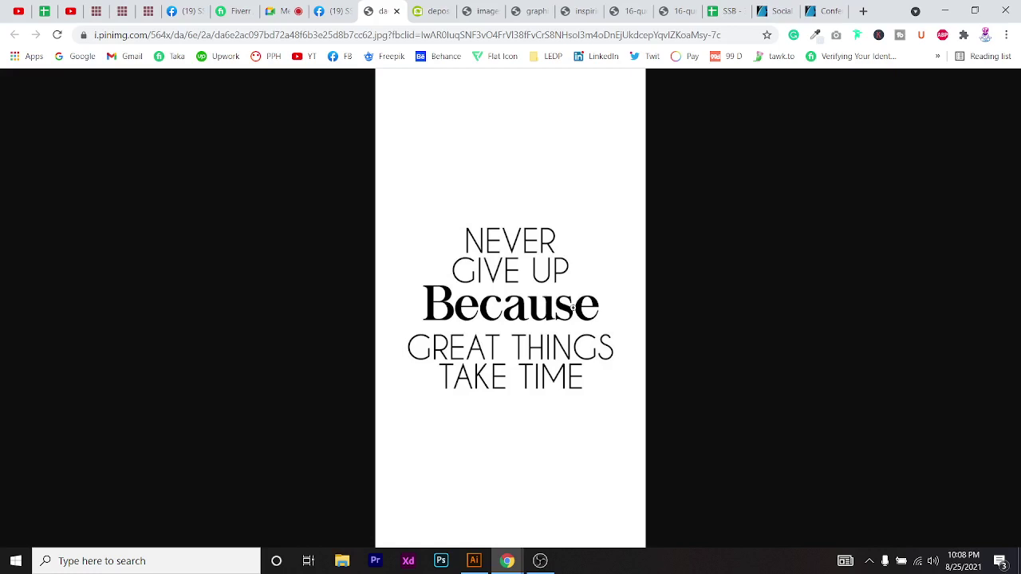
pyautogui.click(573, 308)
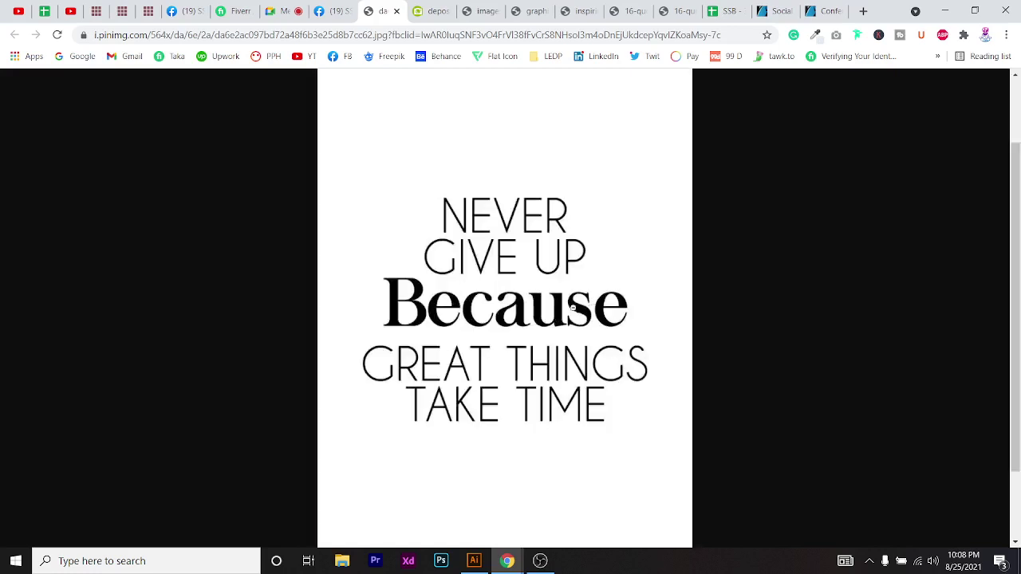
pyautogui.click(483, 312)
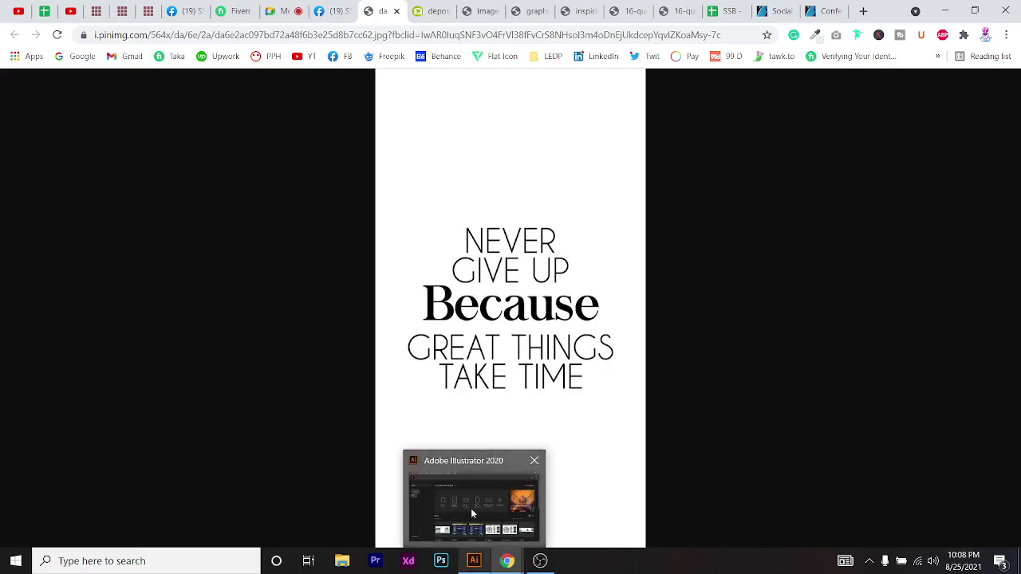
# Switch to Illustrator and start a new document measured in pixels, 1000 px wide and 2000 px high
pyautogui.click(479, 566)
pyautogui.click(78, 164)
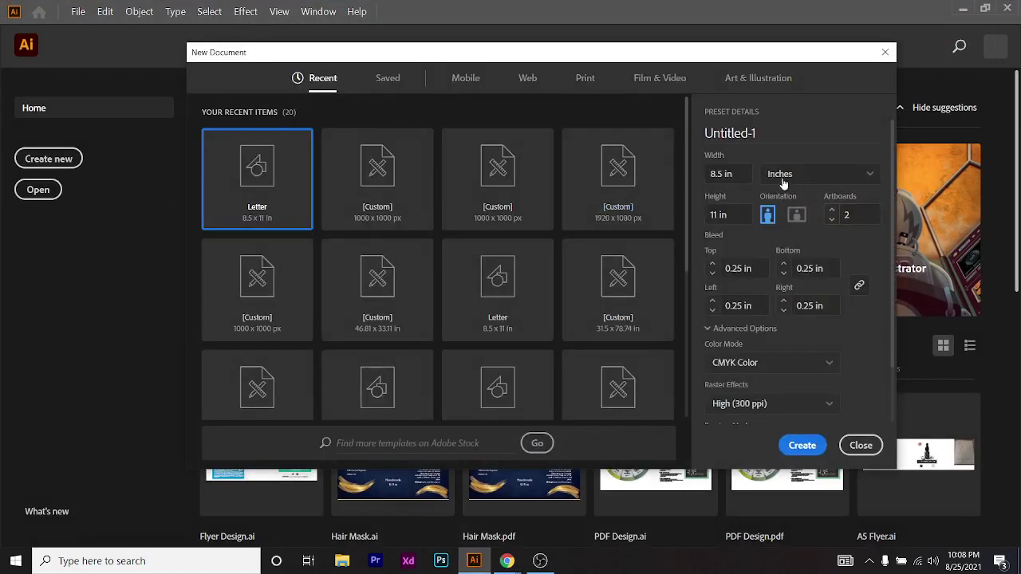
pyautogui.click(784, 184)
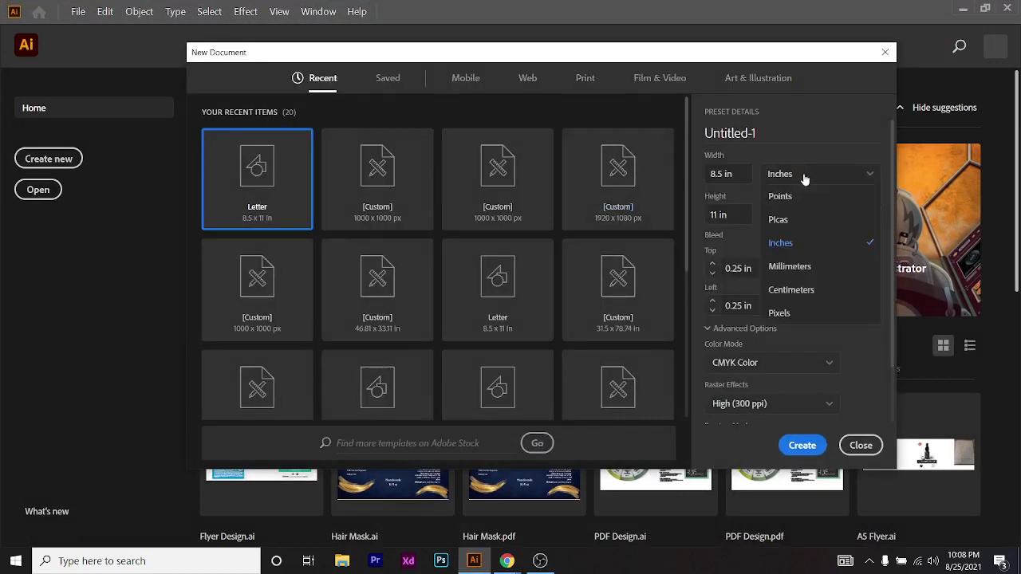
pyautogui.click(804, 313)
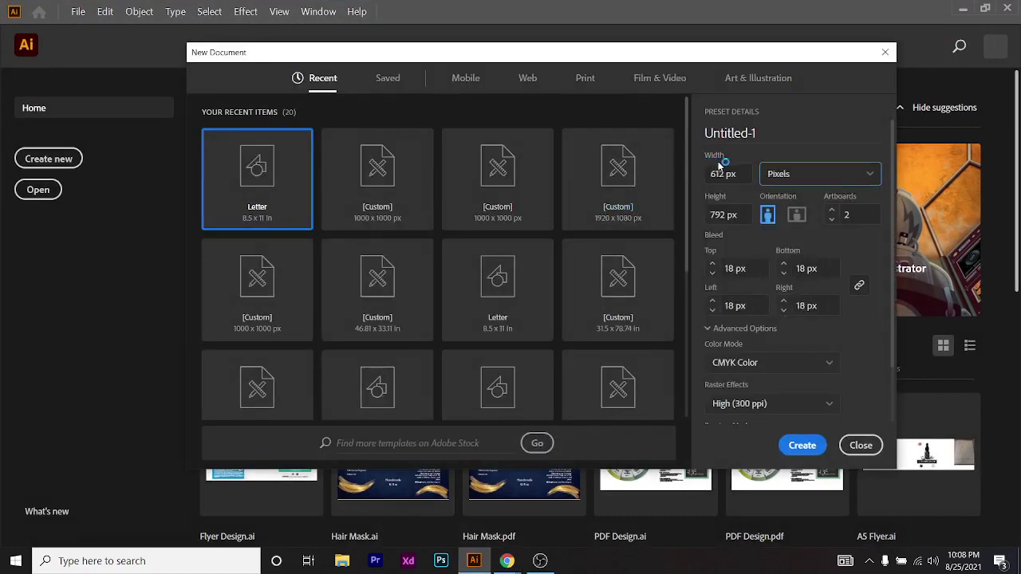
pyautogui.click(744, 167)
pyautogui.write('1')
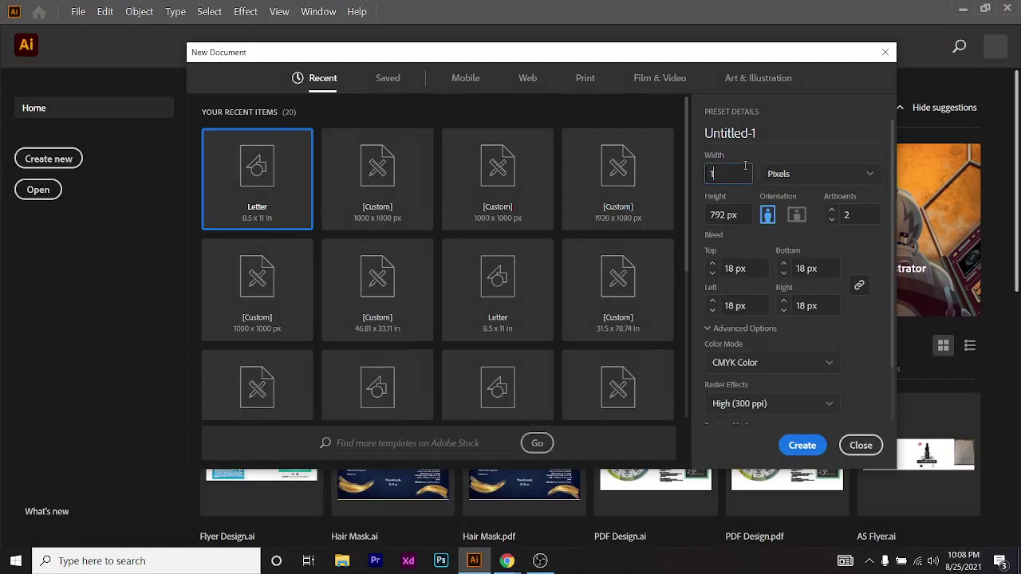
pyautogui.write('000')
pyautogui.press('Tab')
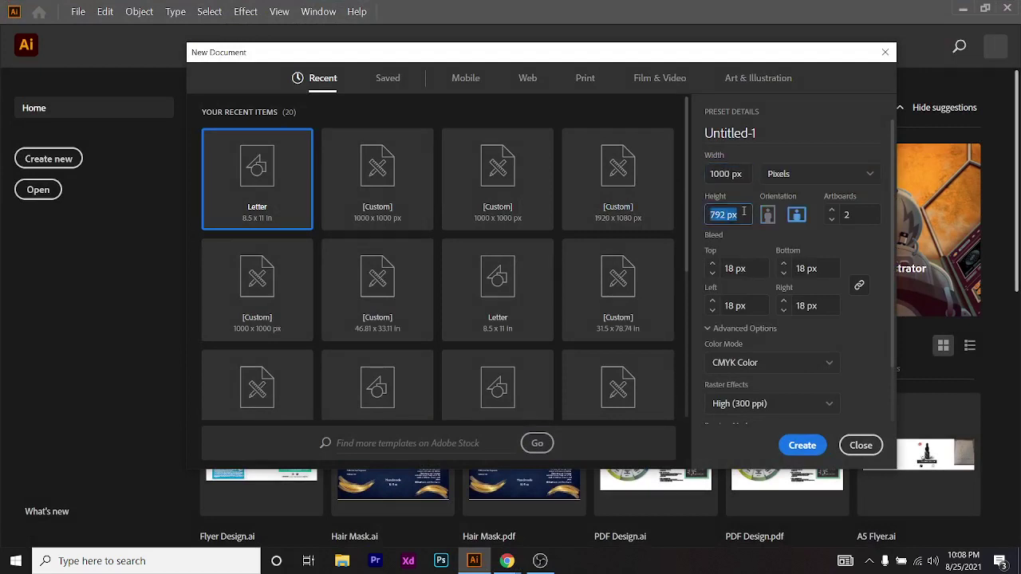
pyautogui.write('1000')
pyautogui.doubleClick(739, 216)
pyautogui.write('2000')
pyautogui.press('Tab')
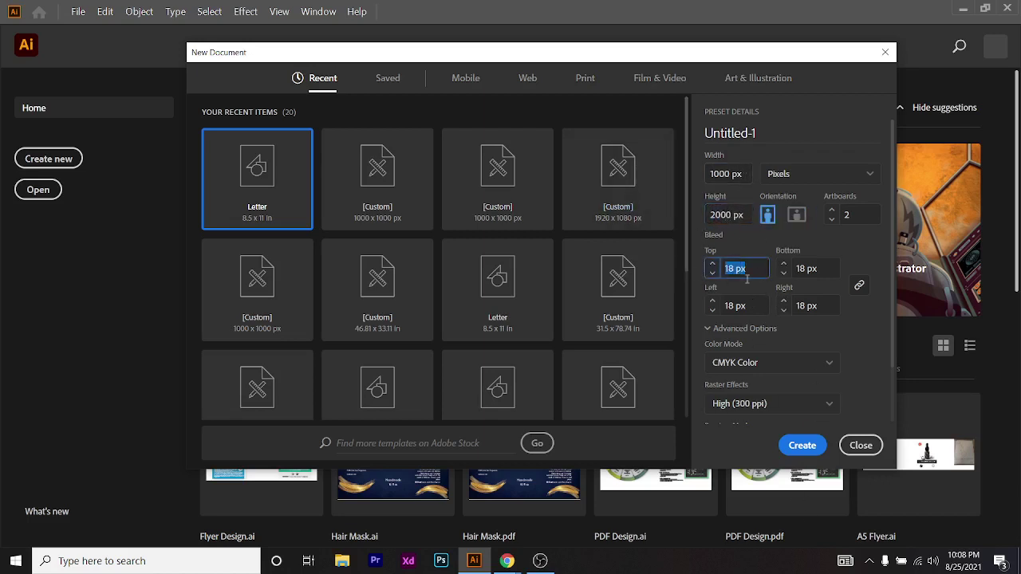
# Set all bleeds to 0 px, one artboard and RGB Color mode, and create the document
pyautogui.write('0')
pyautogui.click(826, 270)
pyautogui.click(737, 363)
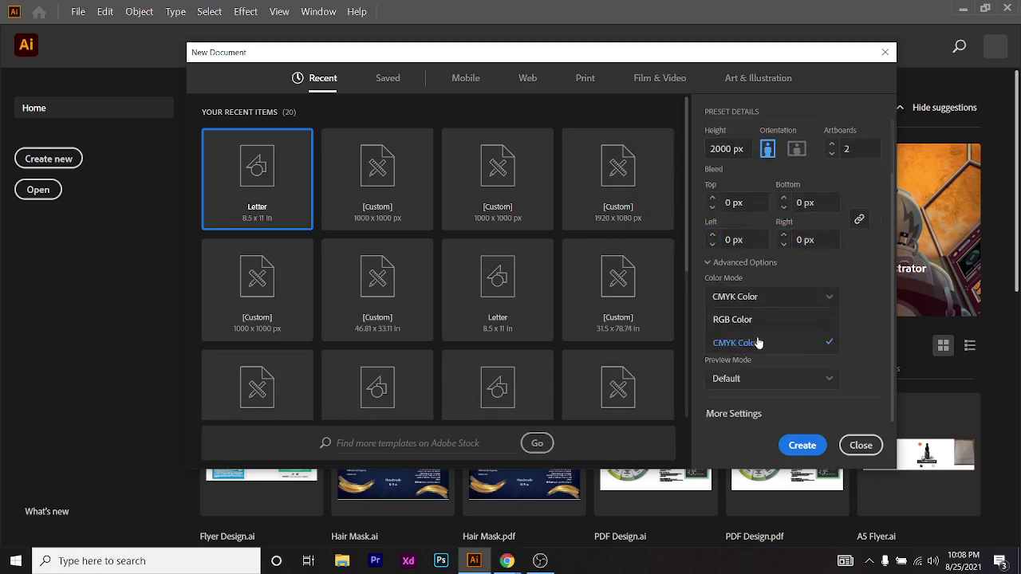
pyautogui.click(766, 323)
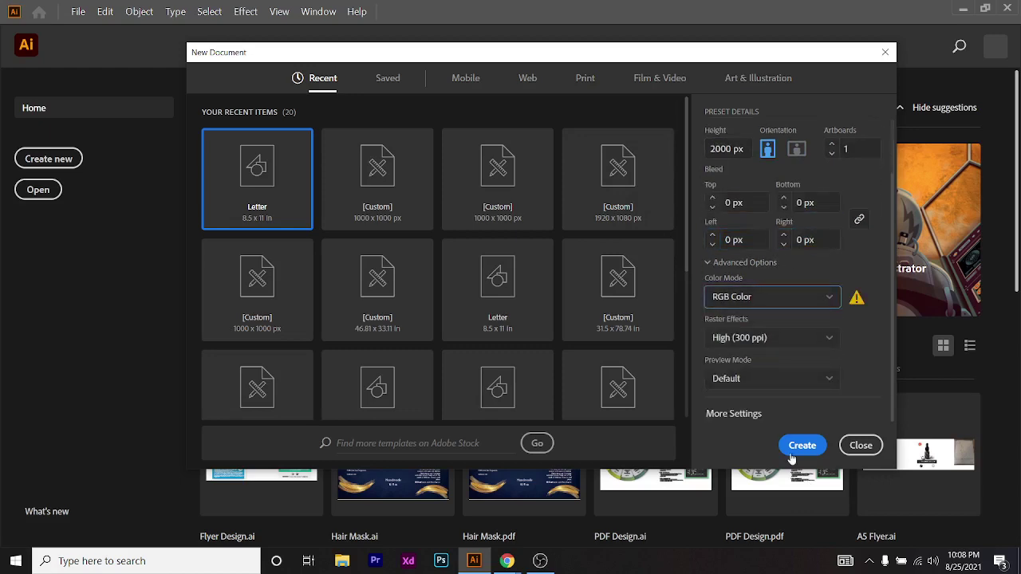
pyautogui.click(794, 451)
# Switch to Chrome, admit the waiting participant to the Google Meet call and return to the "Never give up" reference image
pyautogui.moveTo(506, 561)
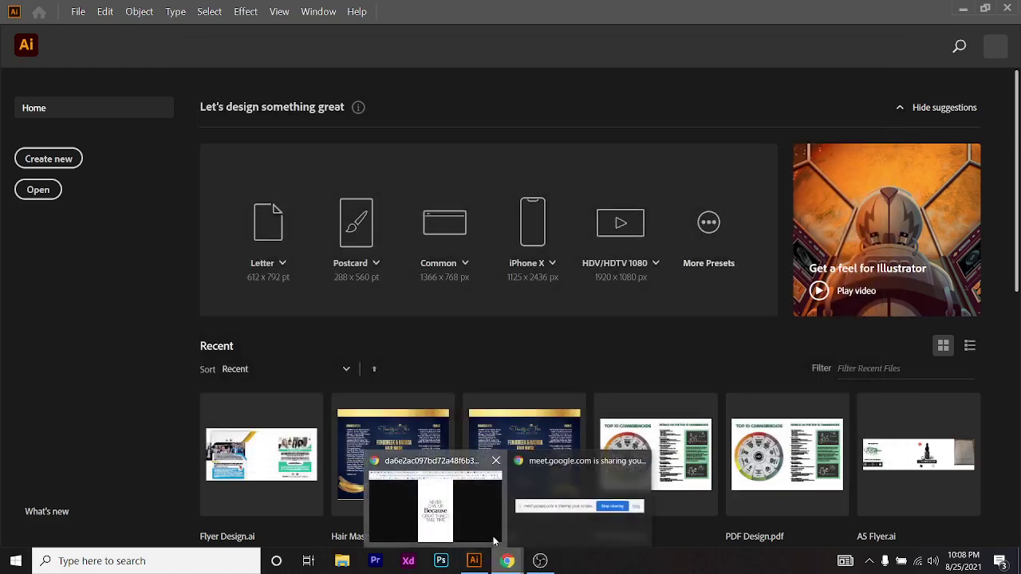
pyautogui.click(493, 541)
pyautogui.click(327, 11)
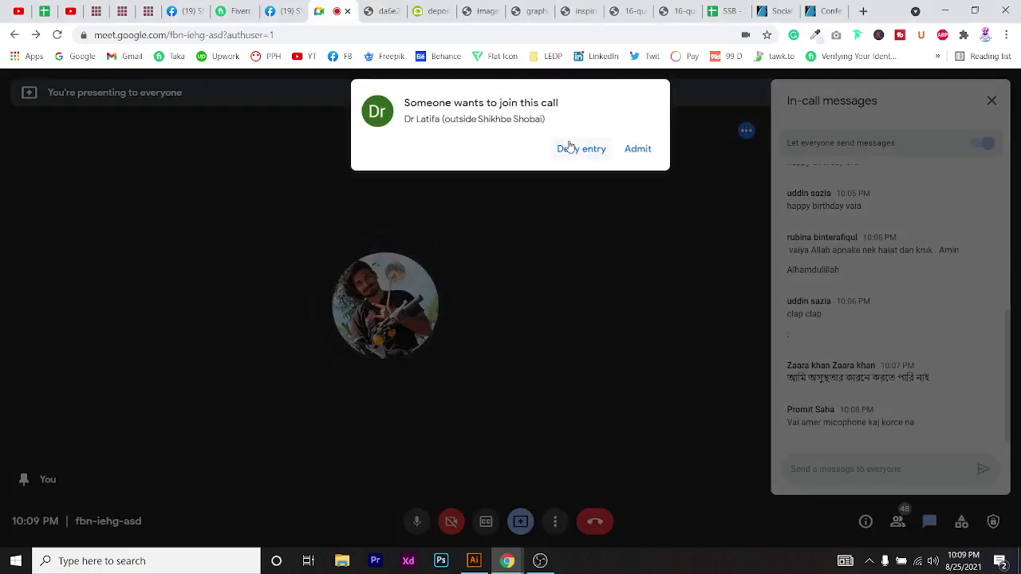
pyautogui.click(636, 148)
pyautogui.click(383, 10)
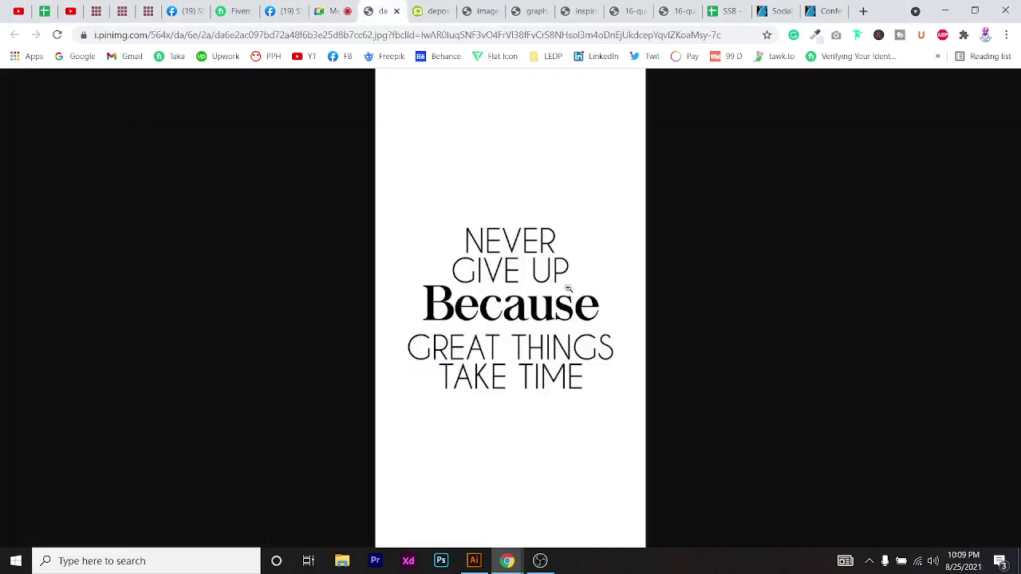
# In Illustrator, add the text "never give up because great things take time" in the artboard's upper half, checking the wording against the reference image
pyautogui.click(474, 561)
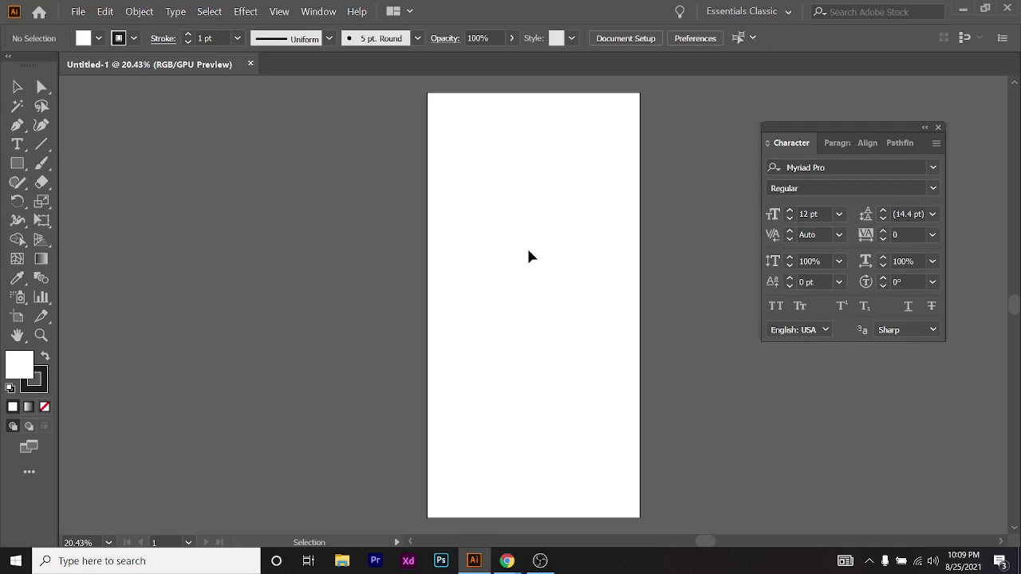
pyautogui.press('t')
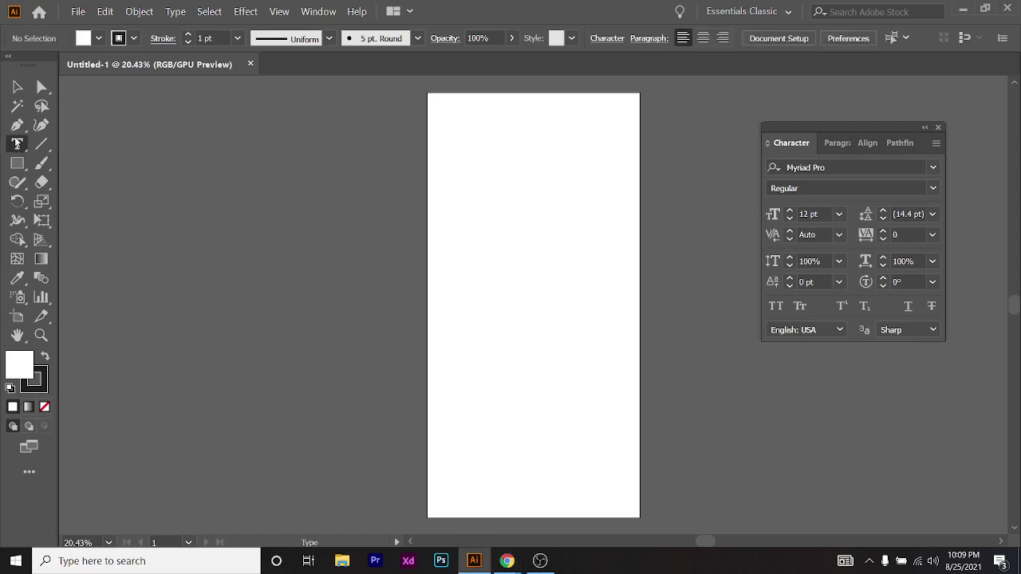
pyautogui.click(499, 240)
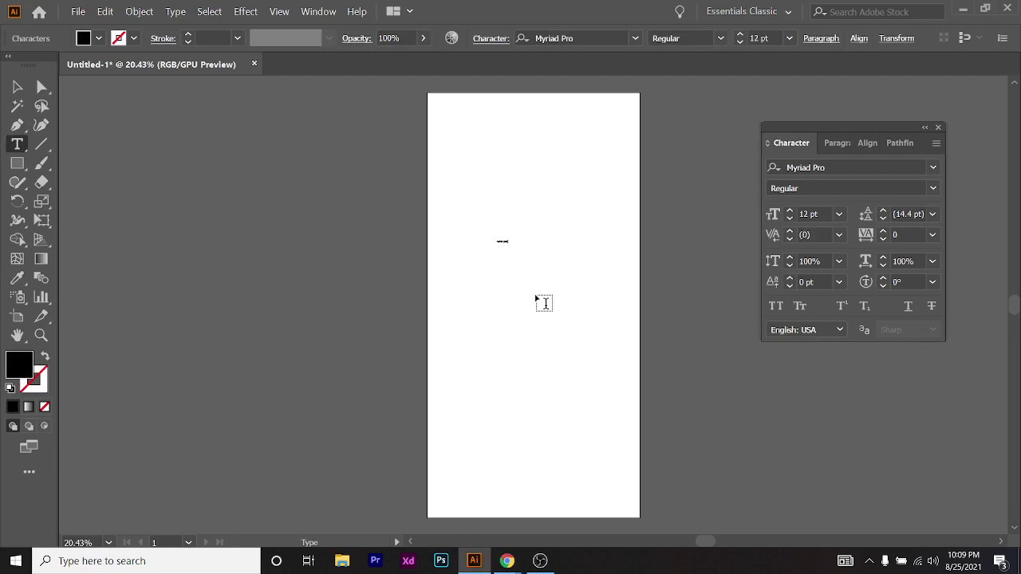
pyautogui.hotkey('alt', 'Tab')
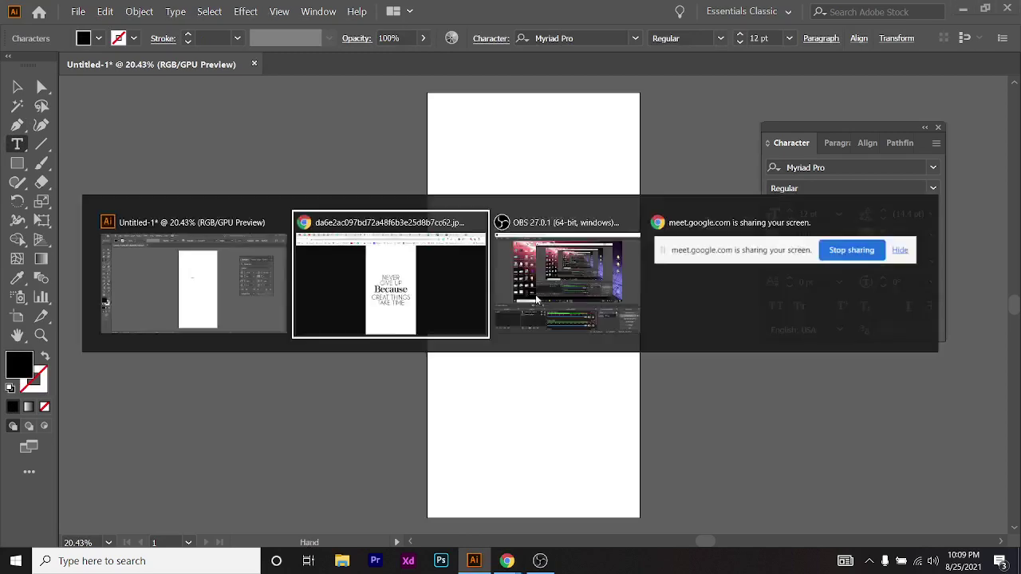
pyautogui.hotkey('alt', 'Tab')
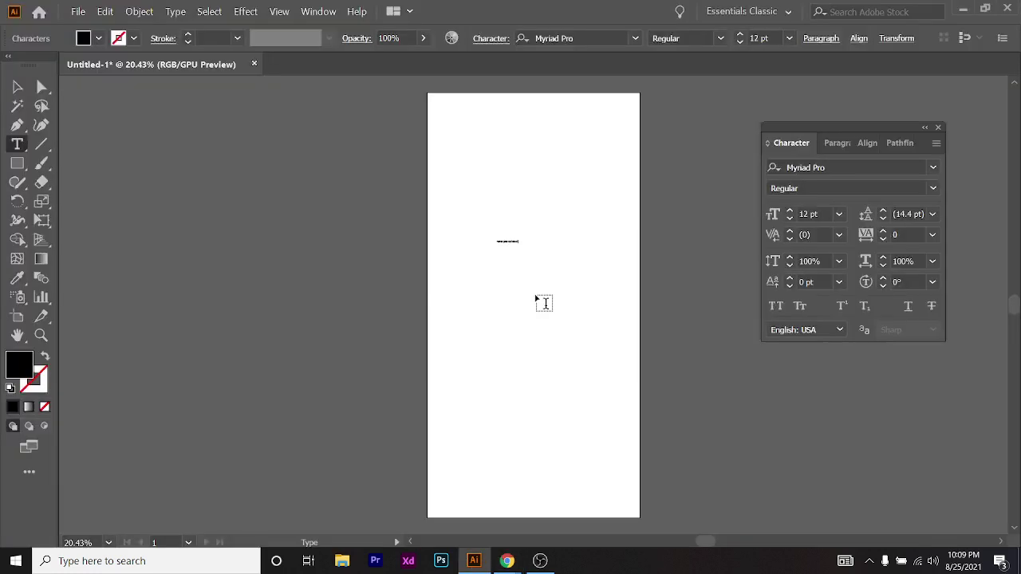
pyautogui.hotkey('alt', 'Tab')
pyautogui.hotkey('alt', 'Tab')
pyautogui.hotkey('alt', 'Tab')
pyautogui.hotkey('alt', 'Tab')
pyautogui.hotkey('alt', 'Tab')
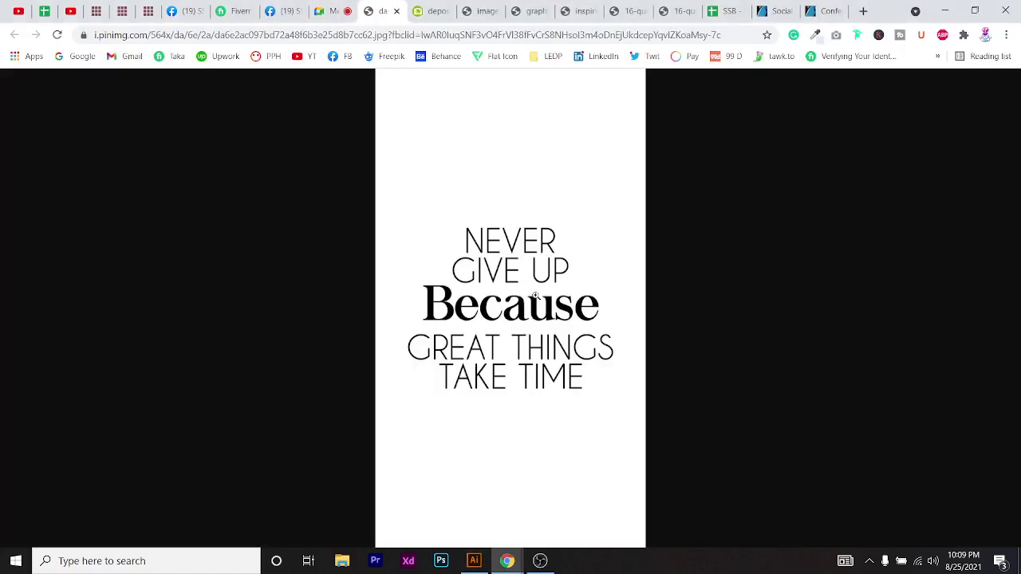
# Admit the next waiting participant to the Google Meet call and switch back to the Illustrator document
pyautogui.click(333, 11)
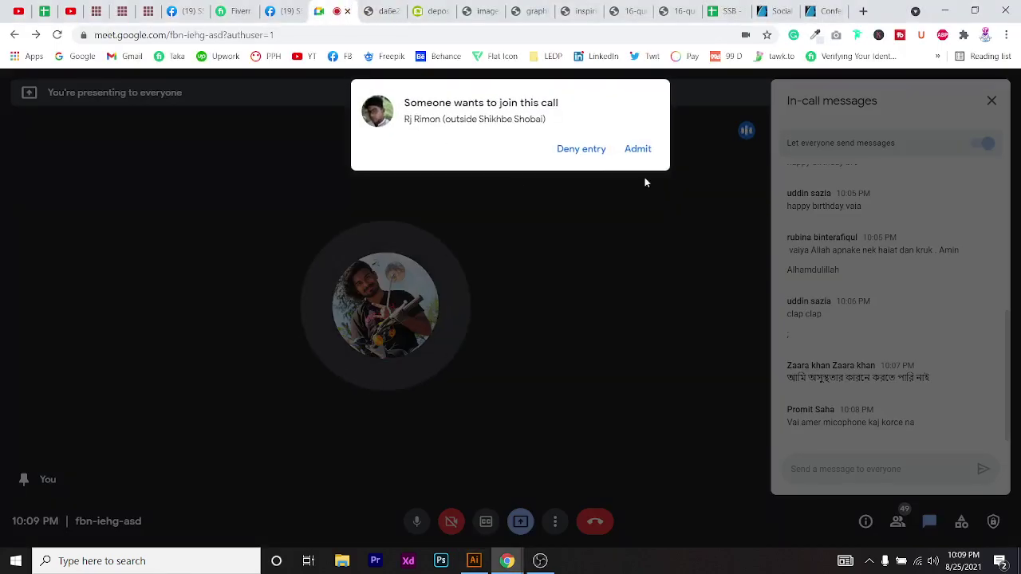
pyautogui.click(638, 150)
pyautogui.hotkey('alt', 'Tab')
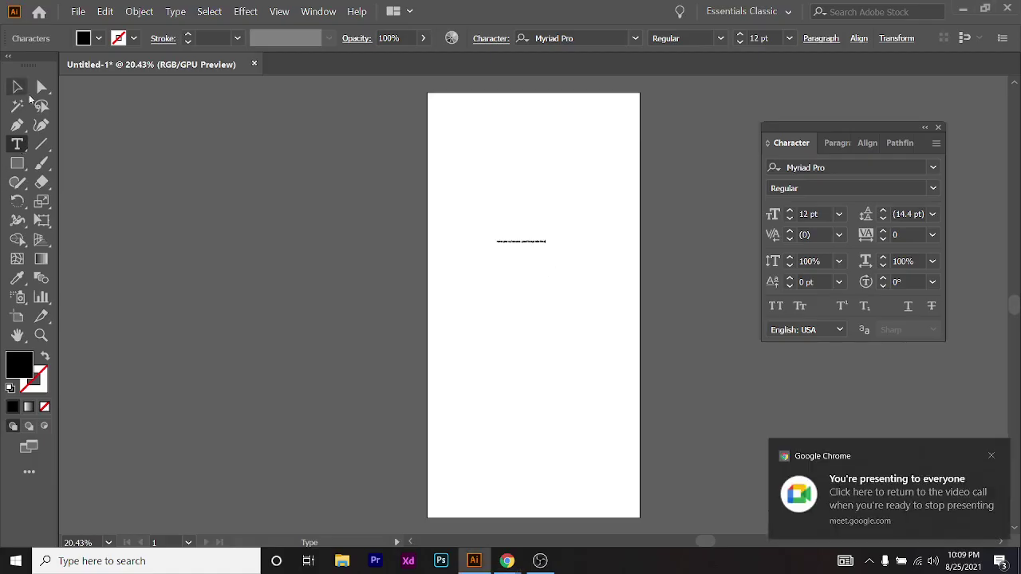
# Select the quote text on the artboard and enlarge its font size to 168 pt
pyautogui.click(17, 86)
pyautogui.click(497, 234)
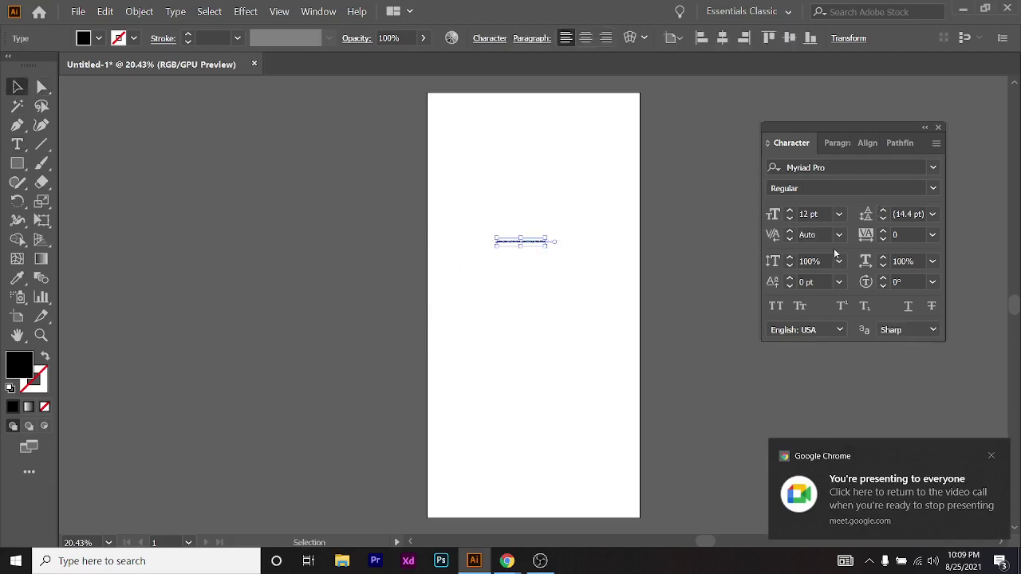
pyautogui.click(822, 213)
pyautogui.scroll(20, 821, 214)
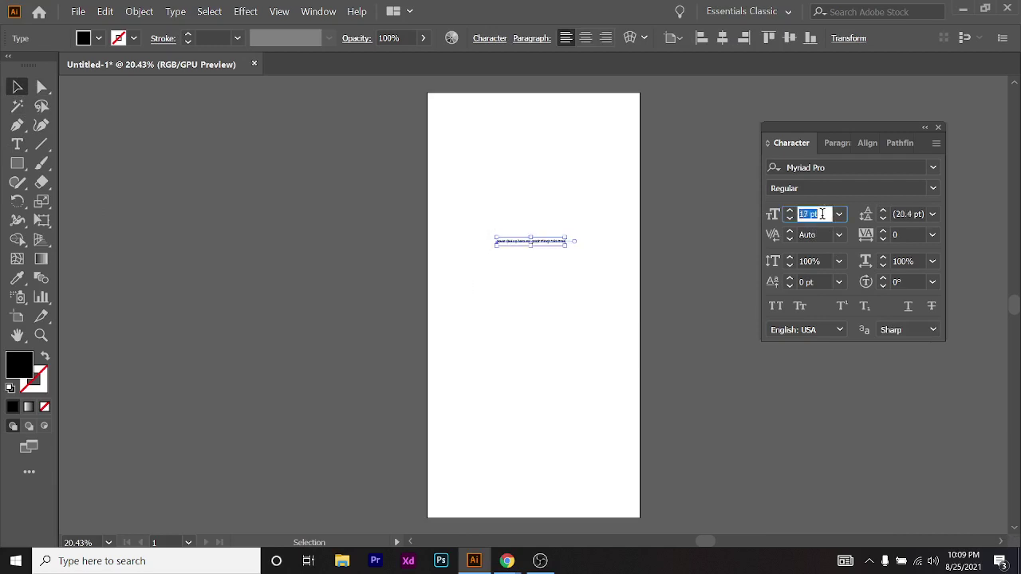
pyautogui.scroll(20, 822, 214)
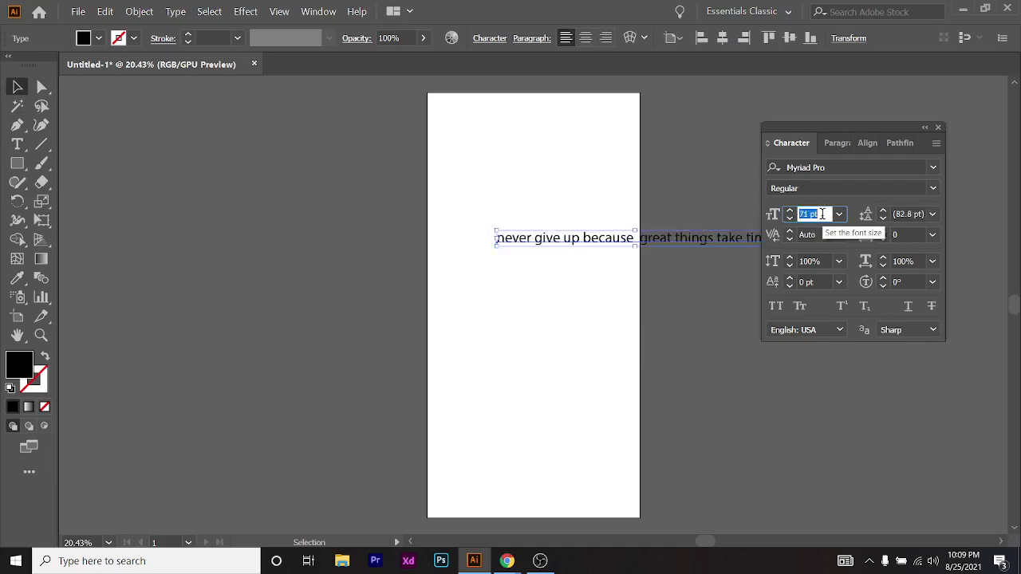
pyautogui.scroll(20, 820, 215)
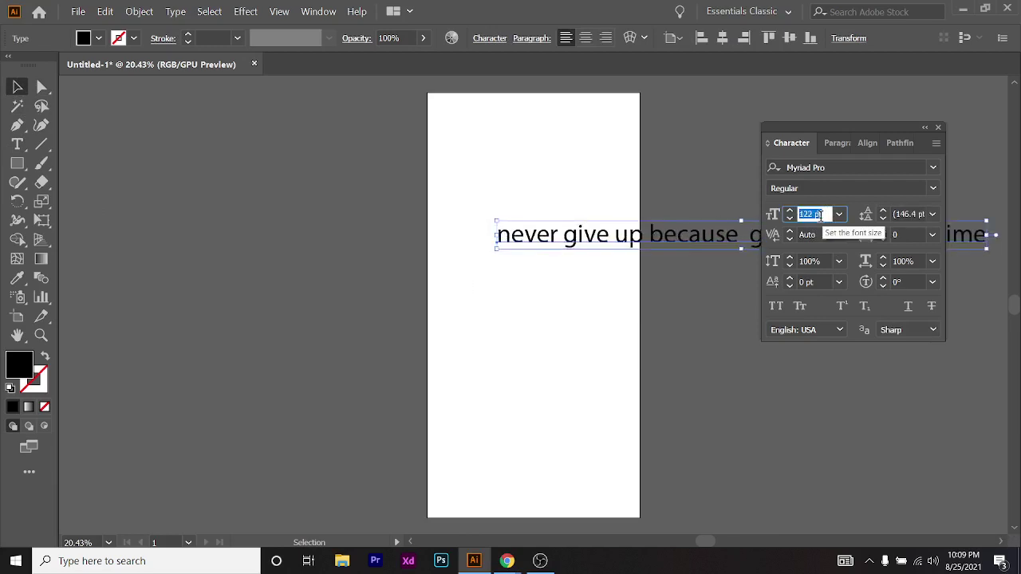
pyautogui.scroll(20, 820, 215)
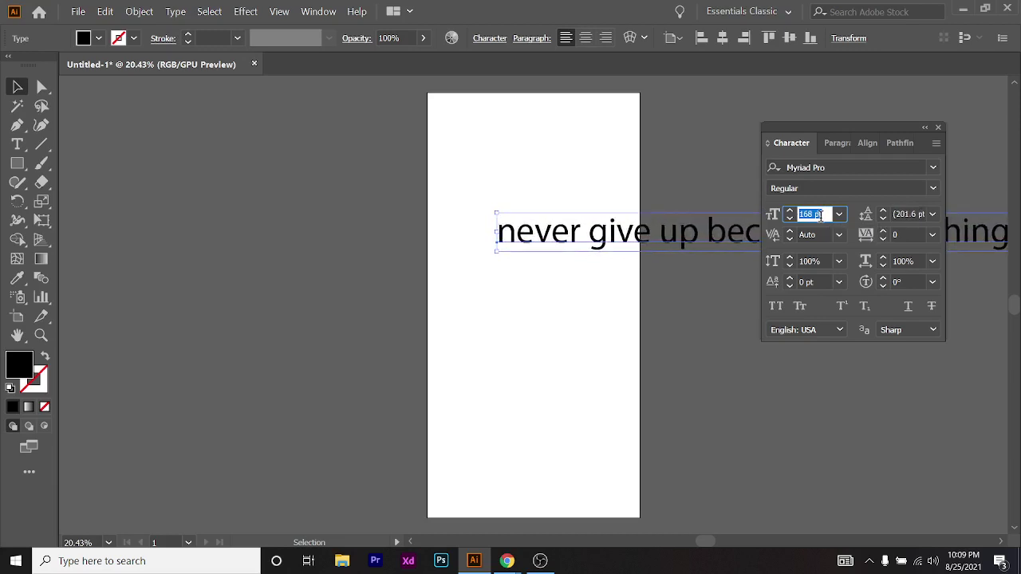
# Move the quote text up and closer to the artboard's left edge and enlarge it to 184 pt
pyautogui.moveTo(737, 240); pyautogui.dragTo(708, 221)
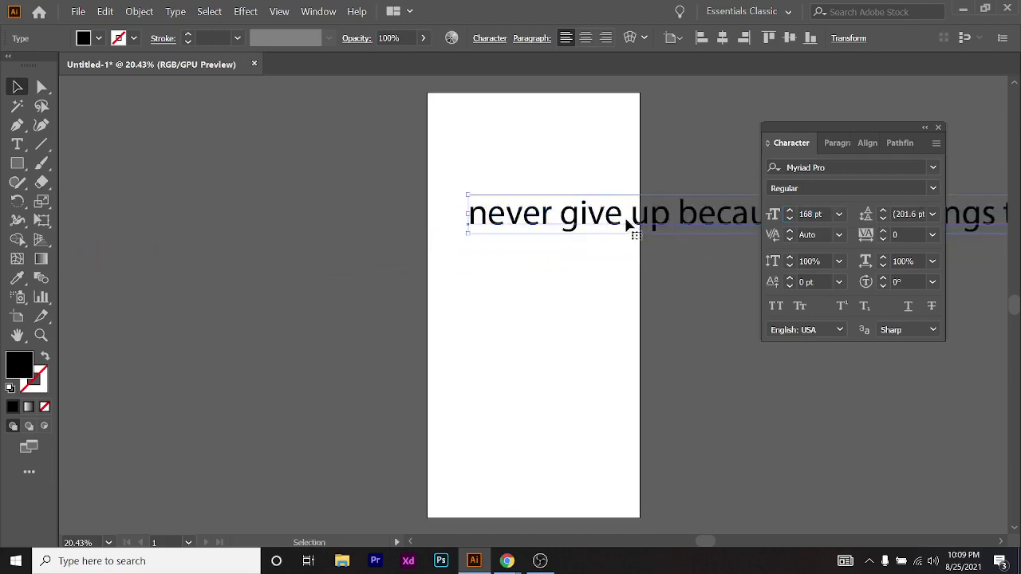
pyautogui.moveTo(628, 222)
pyautogui.mouseDown()
pyautogui.moveTo(618, 232)
pyautogui.moveTo(632, 232)
pyautogui.mouseUp()
pyautogui.scroll(16, 806, 214)
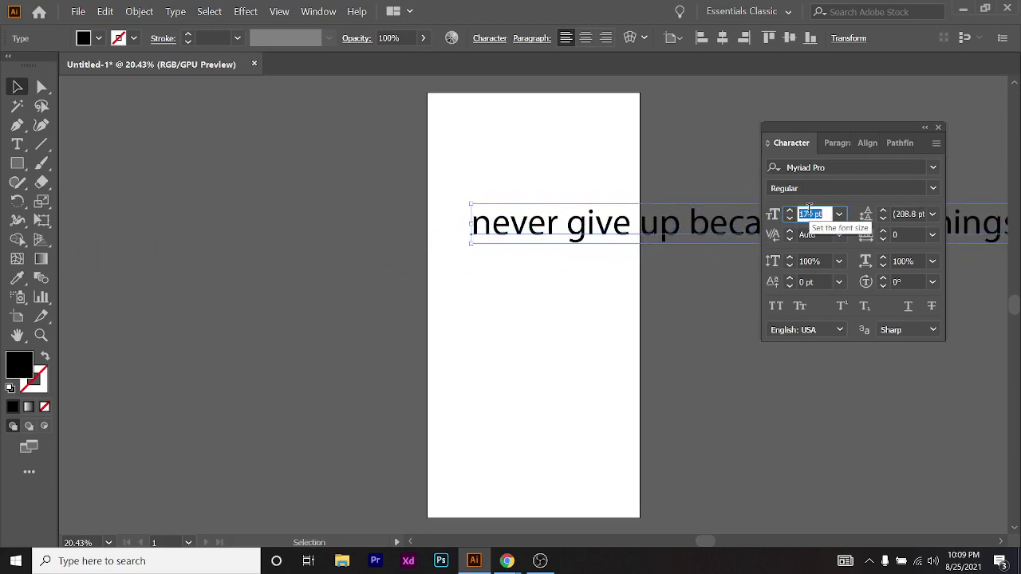
pyautogui.moveTo(572, 247); pyautogui.dragTo(597, 237)
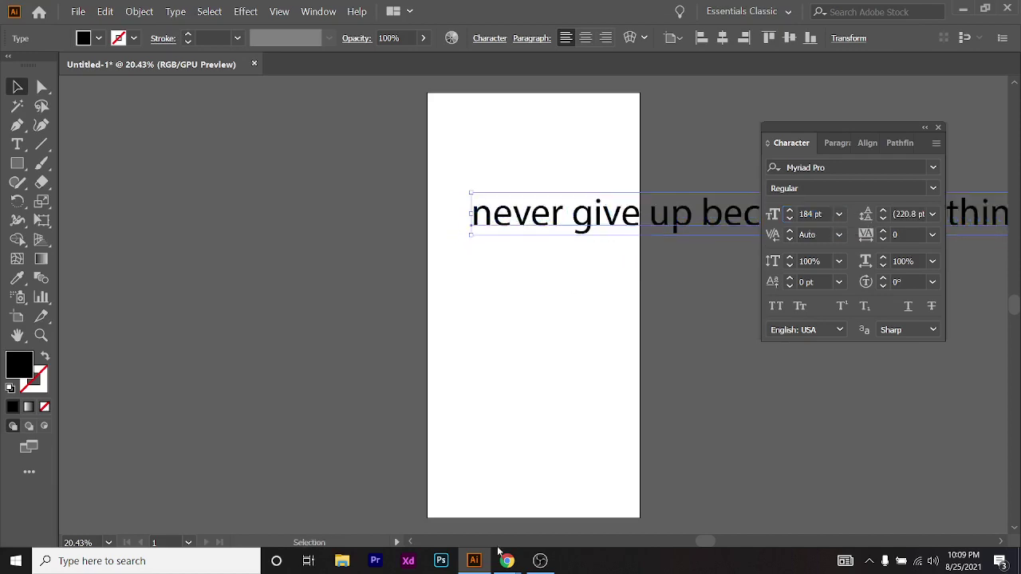
# Check the quote's lettering in the reference image in Chrome and return to the Illustrator document
pyautogui.click(445, 523)
pyautogui.hotkey('ctrl', 'Tab')
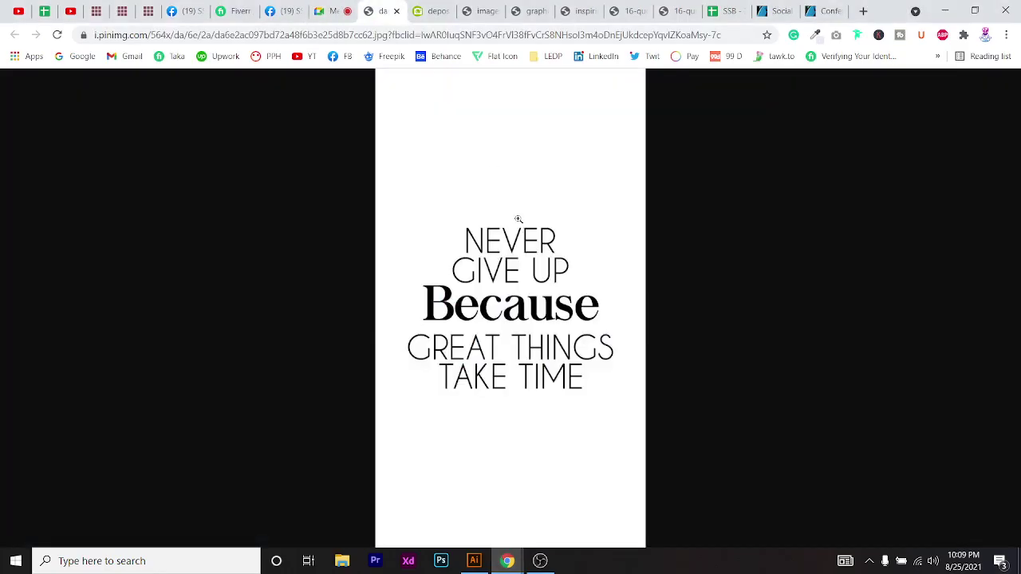
pyautogui.hotkey('alt', 'Tab')
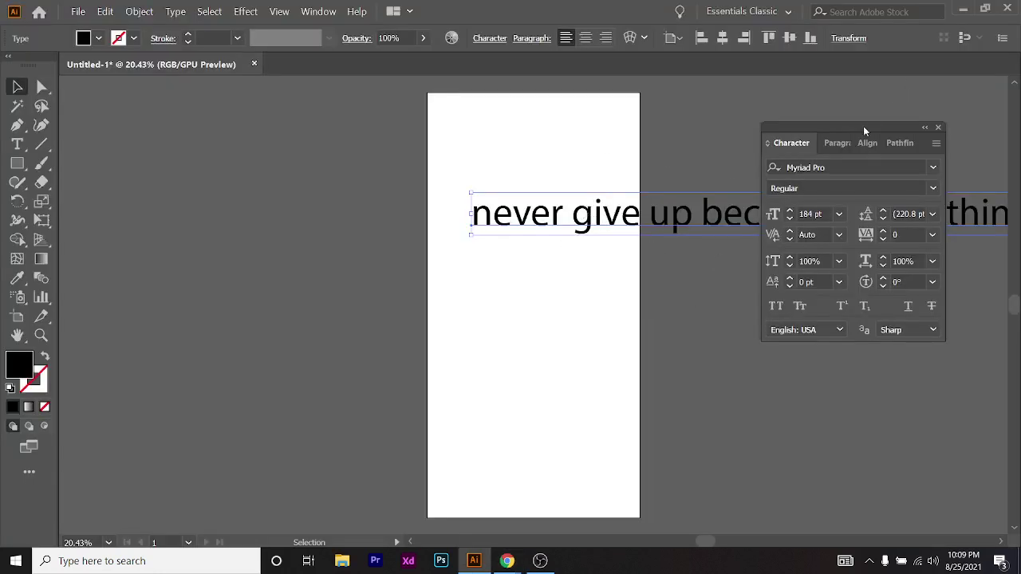
# Move the Character panel clear of the quote text, hide and restore its extra options, and set the text in All Caps
pyautogui.moveTo(863, 126); pyautogui.dragTo(231, 142)
pyautogui.click(303, 159)
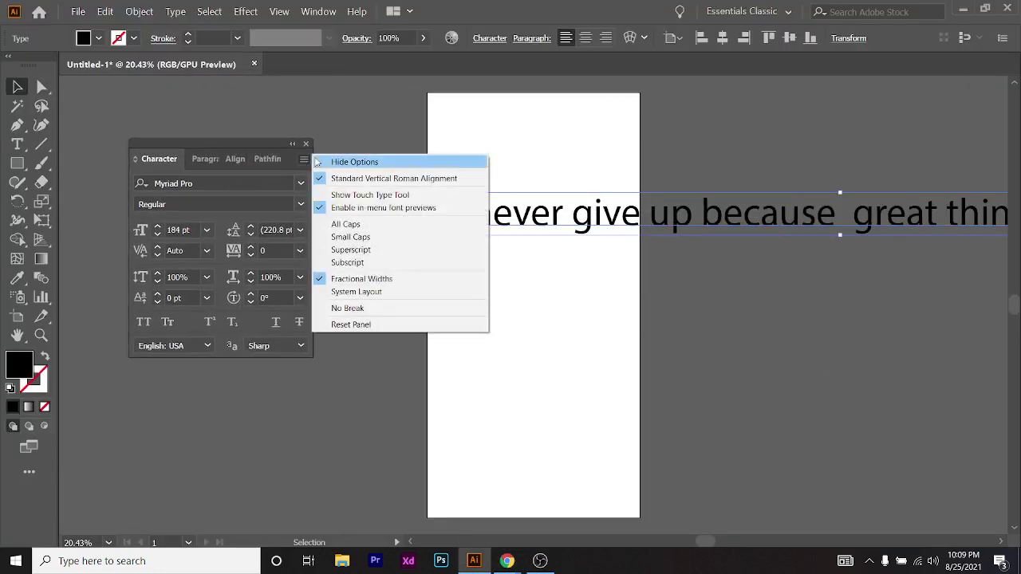
pyautogui.click(335, 162)
pyautogui.click(303, 160)
pyautogui.click(339, 162)
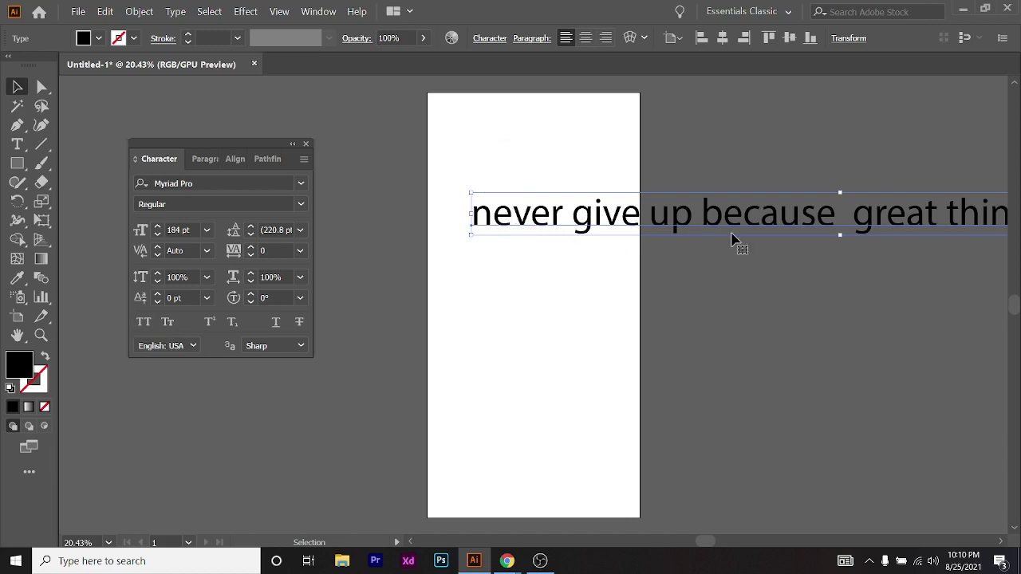
pyautogui.click(144, 322)
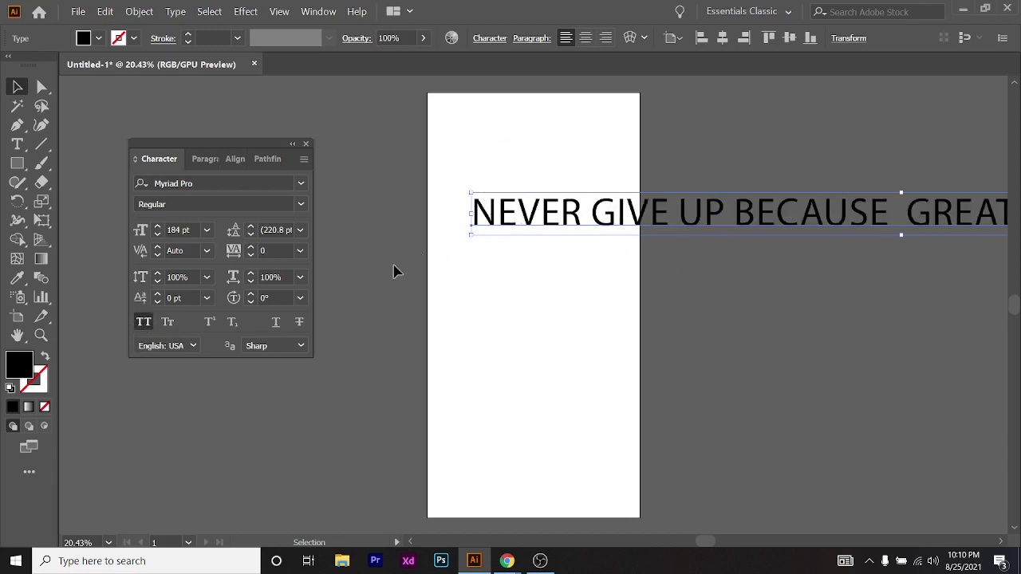
# Move the quote text up near the artboard's left edge and switch its All Caps off and back on
pyautogui.moveTo(498, 213); pyautogui.dragTo(548, 206)
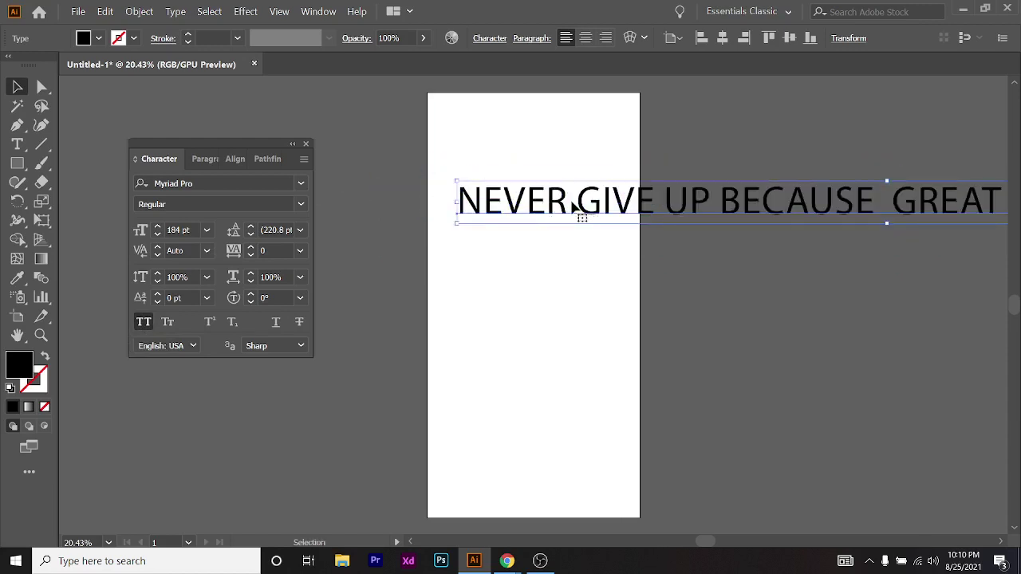
pyautogui.click(145, 321)
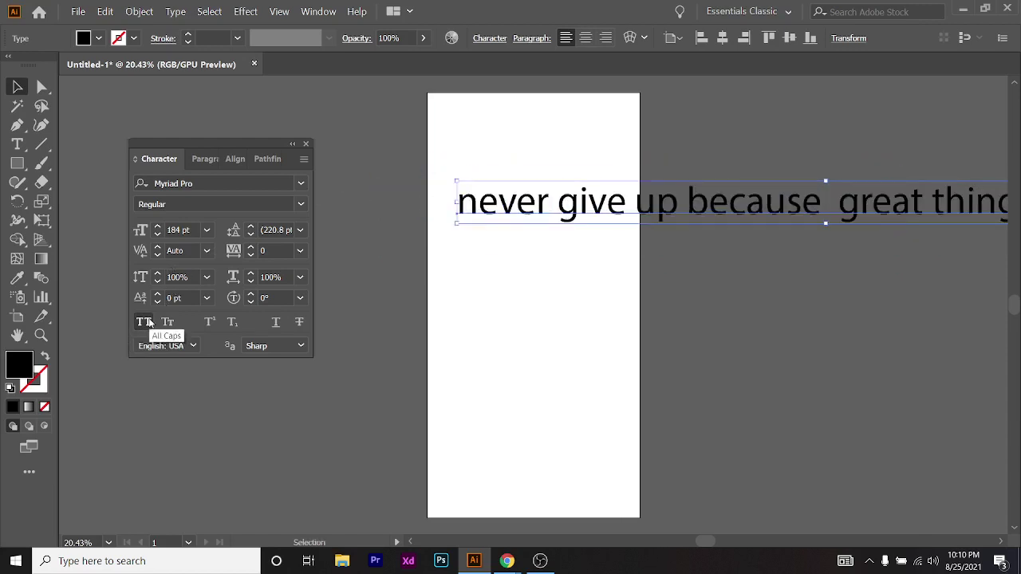
pyautogui.click(145, 322)
pyautogui.moveTo(598, 200)
pyautogui.mouseDown()
pyautogui.moveTo(570, 171)
pyautogui.moveTo(568, 196)
pyautogui.moveTo(551, 200)
pyautogui.moveTo(567, 203)
pyautogui.moveTo(564, 218)
pyautogui.moveTo(583, 209)
pyautogui.mouseUp()
# Break the quote into five lines: NEVER / GIVE UP / BECAUSE / GREAT THINGS / TAKE TIME
pyautogui.doubleClick(587, 201)
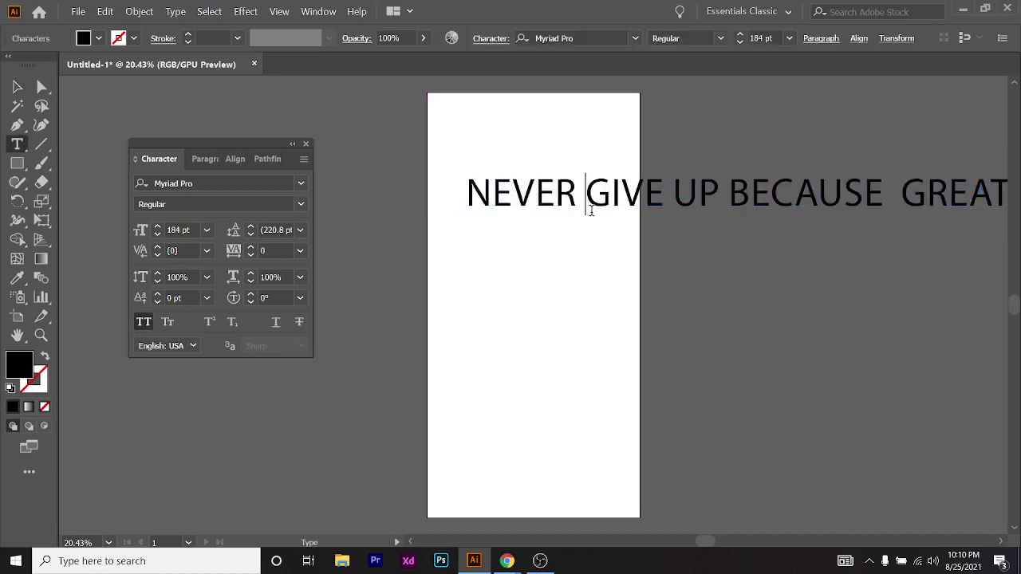
pyautogui.press('Return')
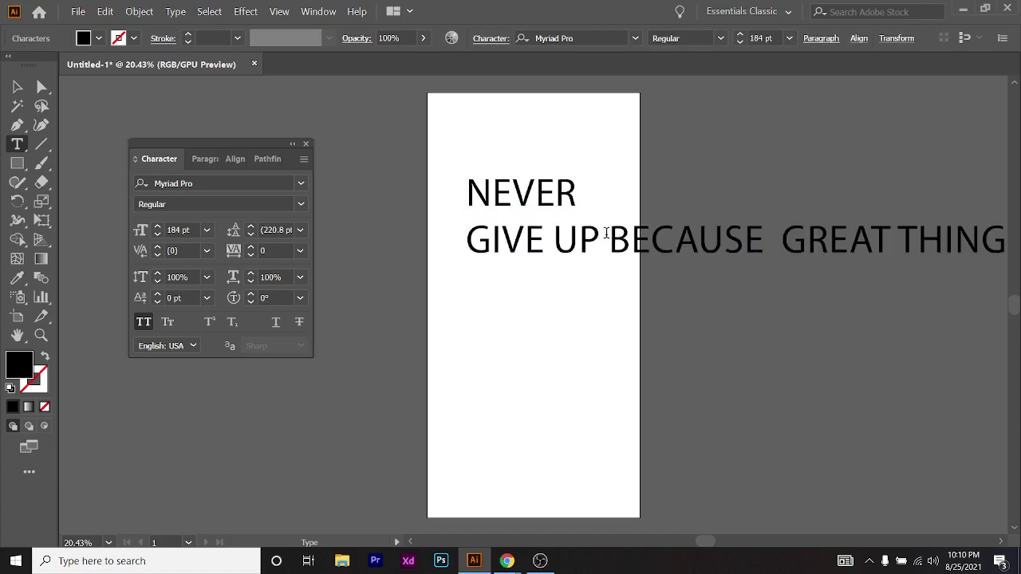
pyautogui.press('BackSpace')
pyautogui.press('Return')
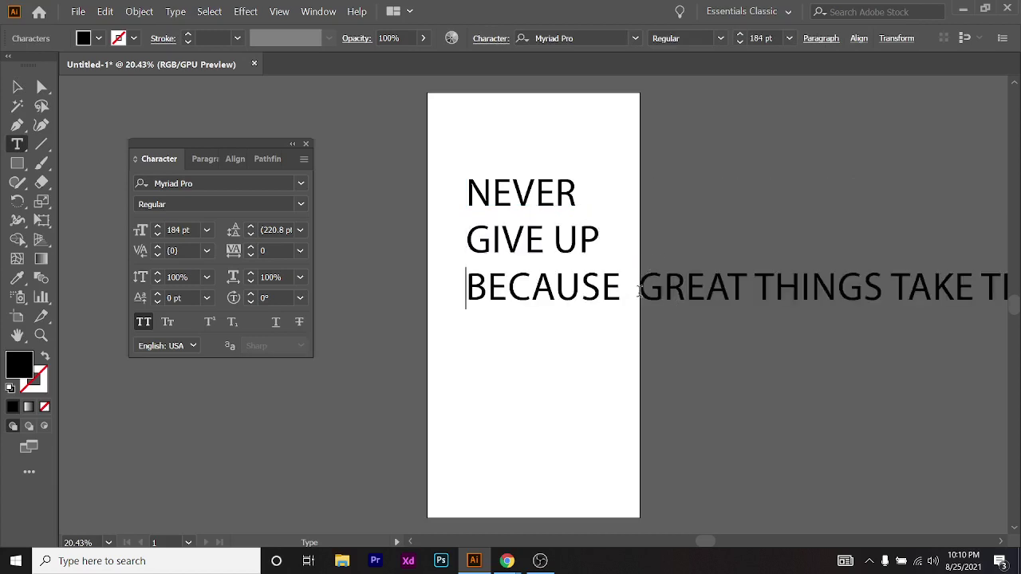
pyautogui.click(638, 291)
pyautogui.press('Return')
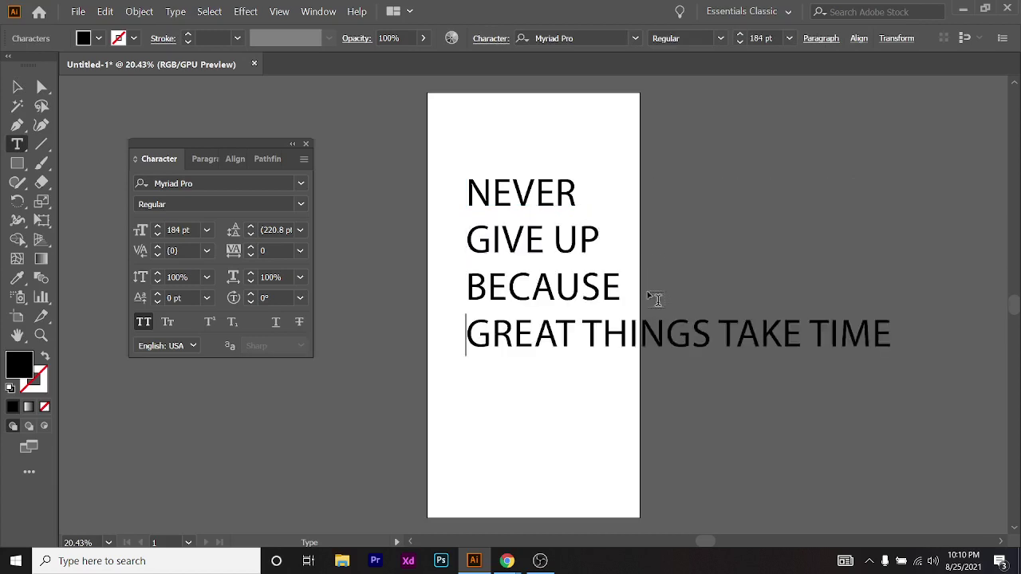
pyautogui.click(718, 327)
pyautogui.press('Return')
# Center-align the five-line quote and move it back over the artboard
pyautogui.click(17, 86)
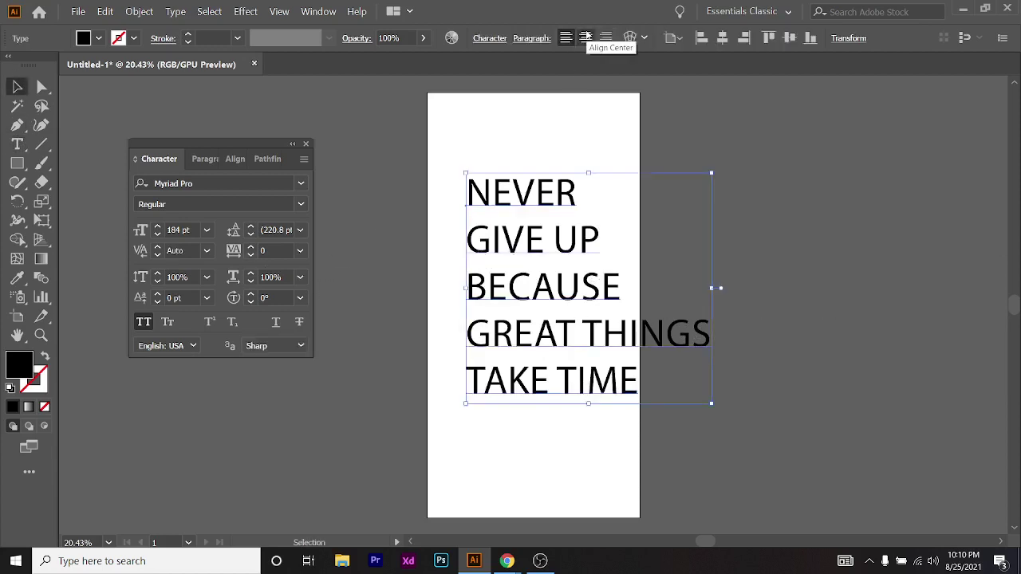
pyautogui.click(586, 37)
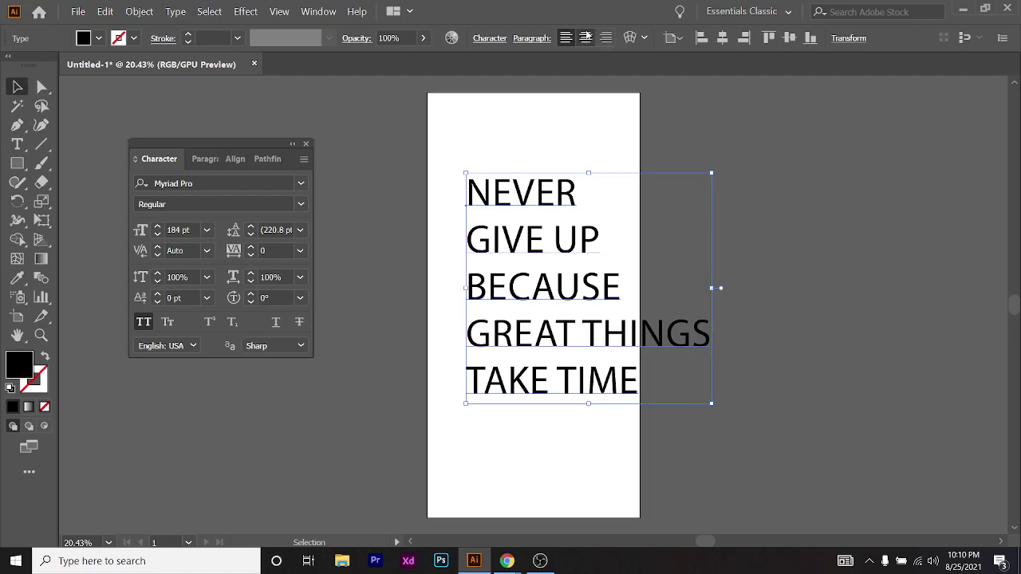
pyautogui.moveTo(430, 291); pyautogui.dragTo(485, 281)
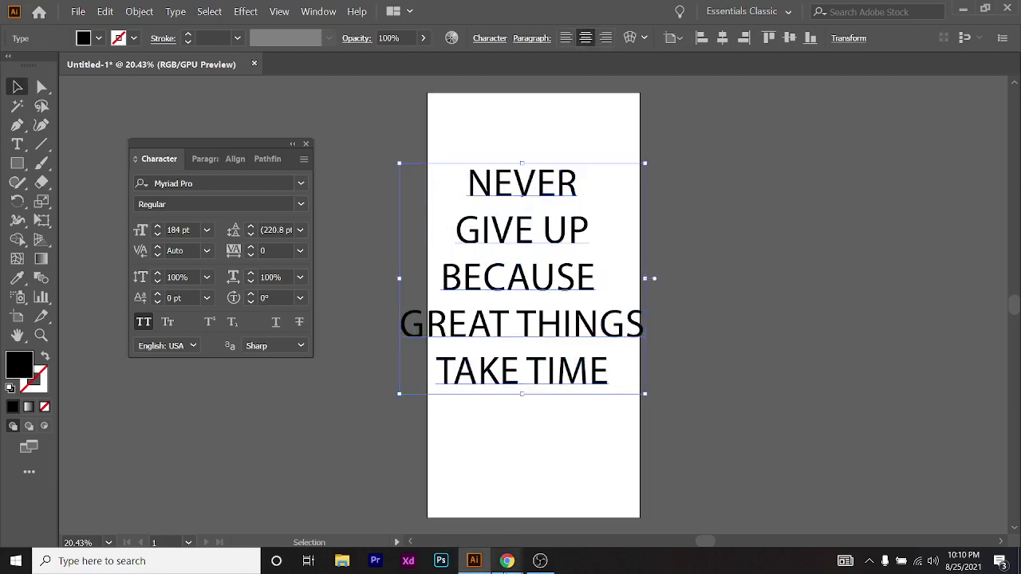
# Switch to Chrome, admit the waiting participant to the Meet call, and return to Illustrator by way of the reference image
pyautogui.moveTo(507, 561)
pyautogui.click(466, 528)
pyautogui.click(340, 7)
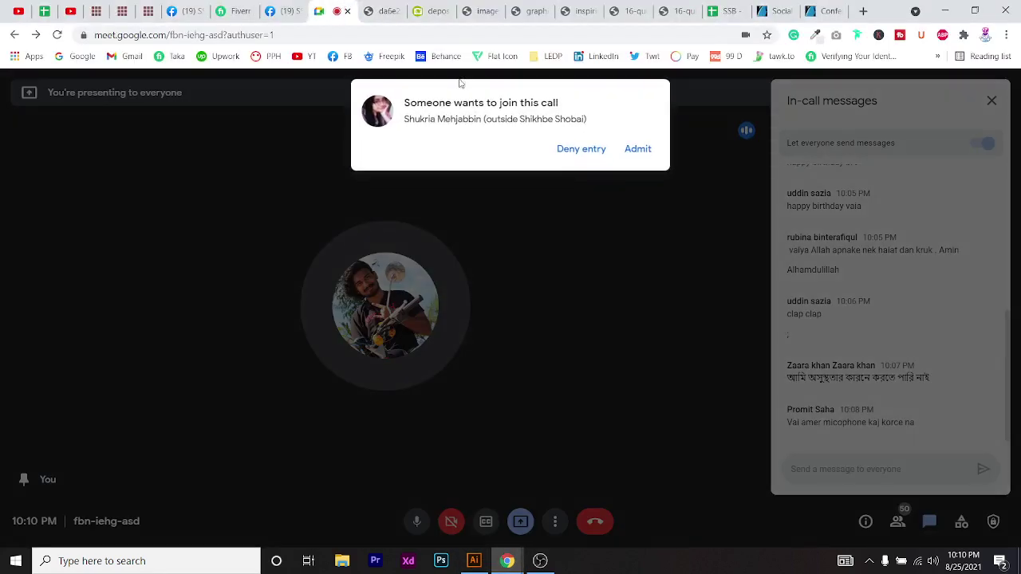
pyautogui.click(642, 151)
pyautogui.click(383, 10)
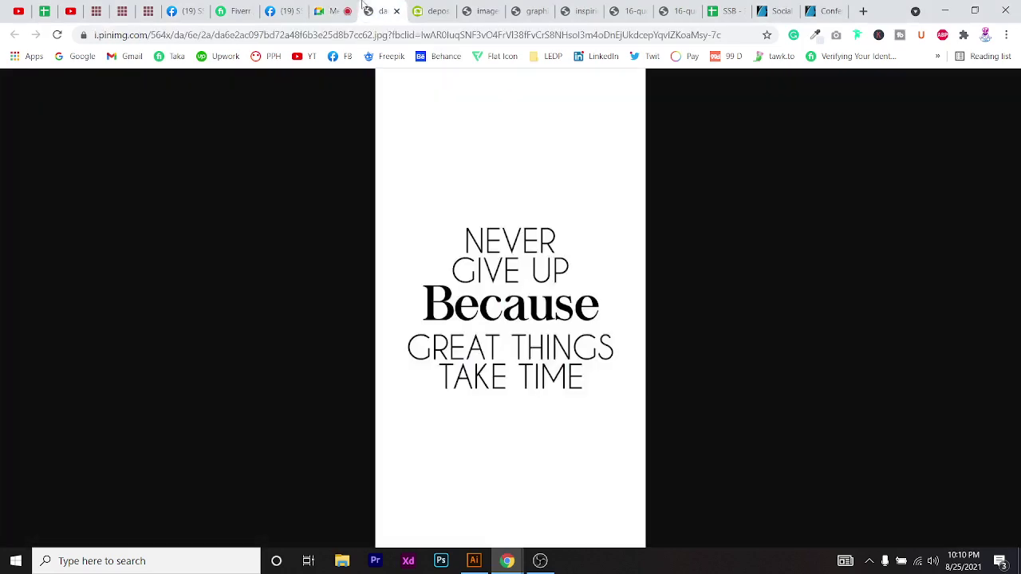
pyautogui.hotkey('alt', 'Tab')
# Reduce the quote's font size to 134 pt and reposition it within the artboard
pyautogui.moveTo(598, 314); pyautogui.dragTo(607, 320)
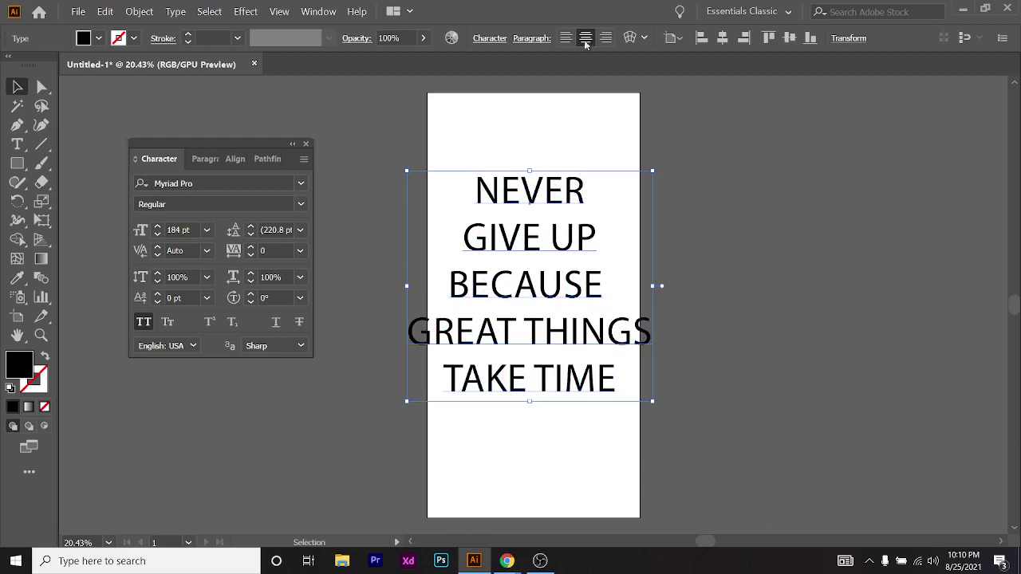
pyautogui.moveTo(502, 326); pyautogui.dragTo(429, 335)
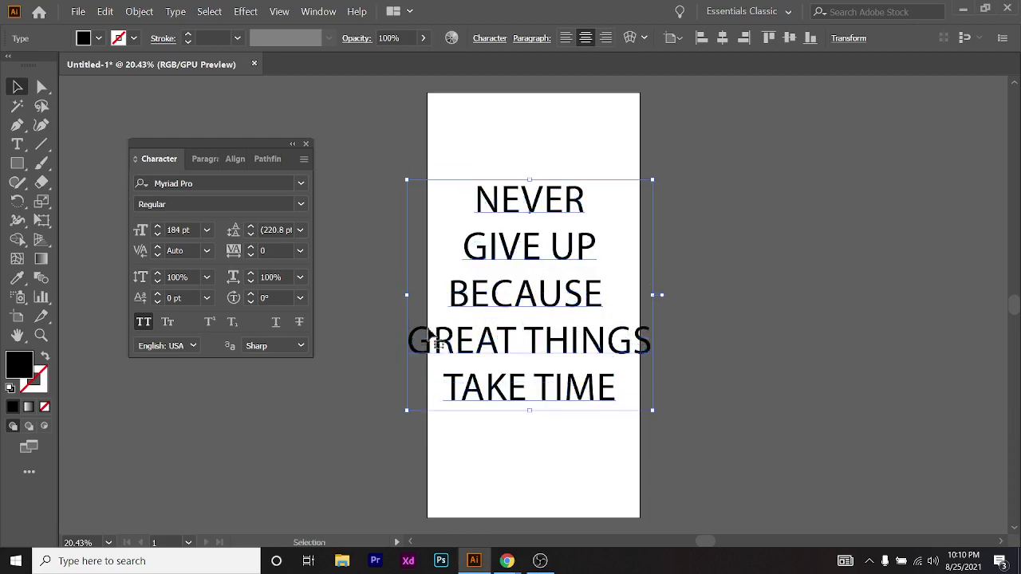
pyautogui.click(177, 230)
pyautogui.scroll(-20, 183, 230)
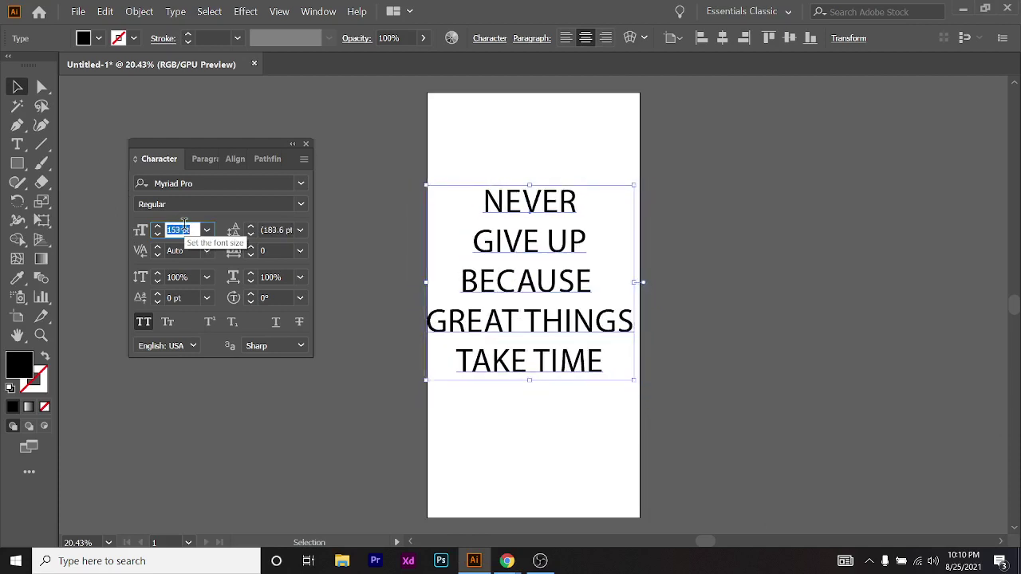
pyautogui.scroll(-19, 184, 225)
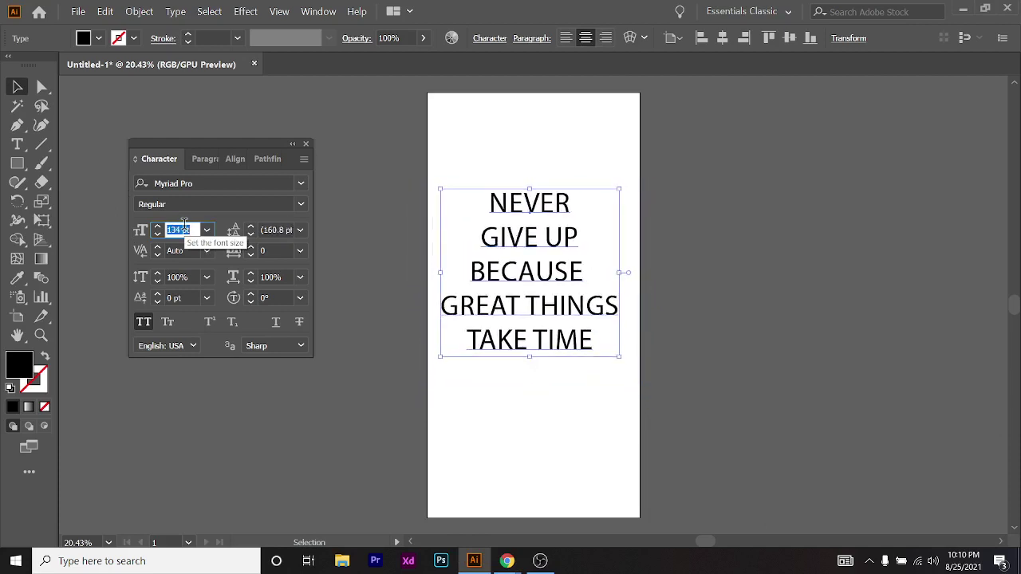
pyautogui.moveTo(588, 303); pyautogui.dragTo(598, 320)
# Find fonts matching "metro" and set the whole quote in Metropolis Regular
pyautogui.click(241, 184)
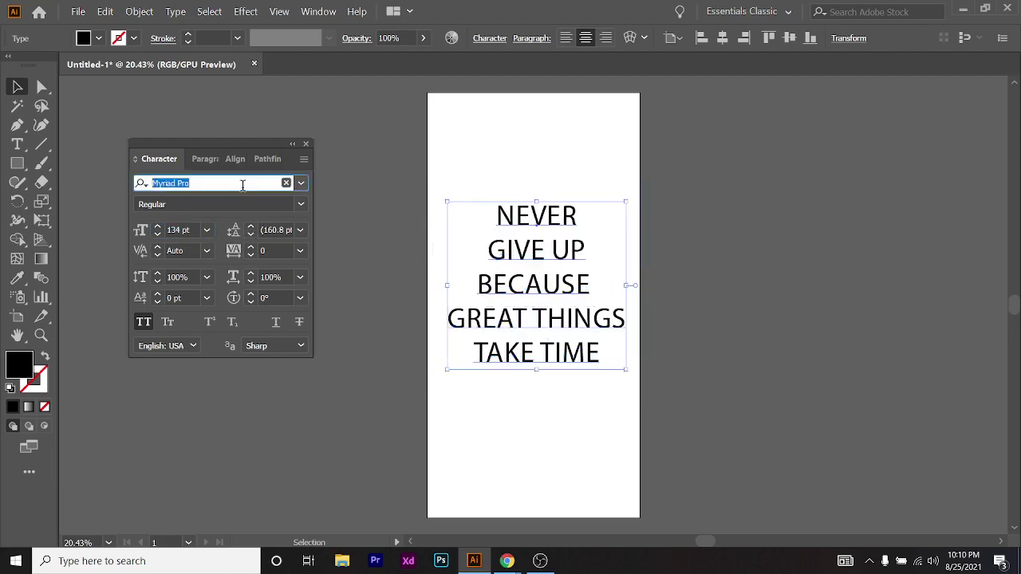
pyautogui.write('metrol')
pyautogui.press('BackSpace')
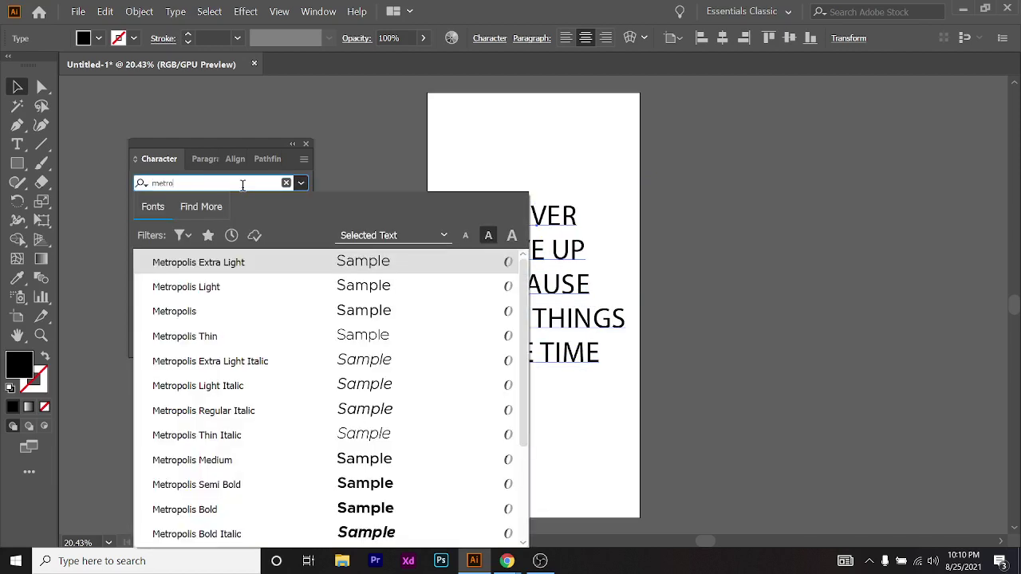
pyautogui.press('Down')
pyautogui.press('Down')
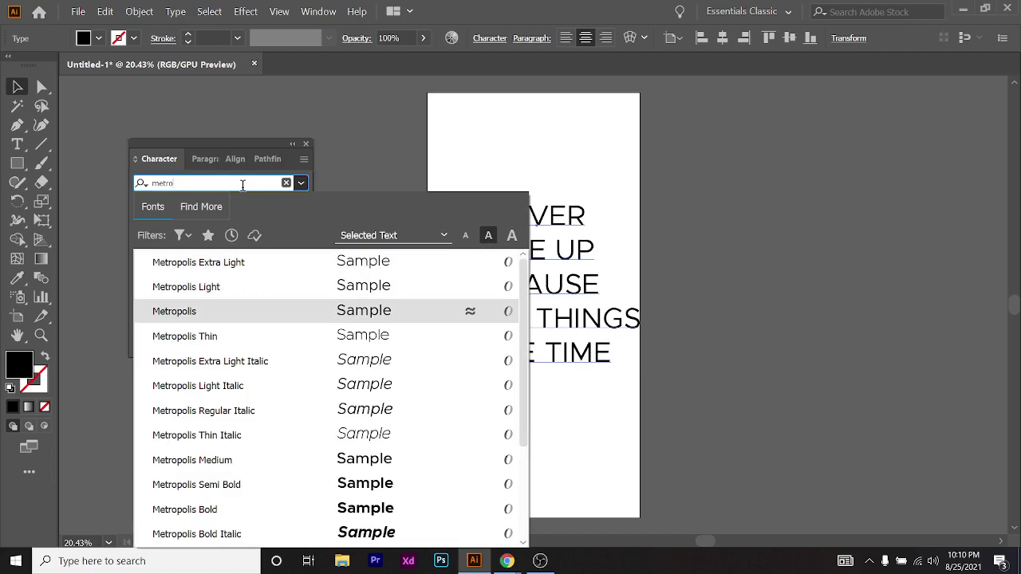
pyautogui.press('Return')
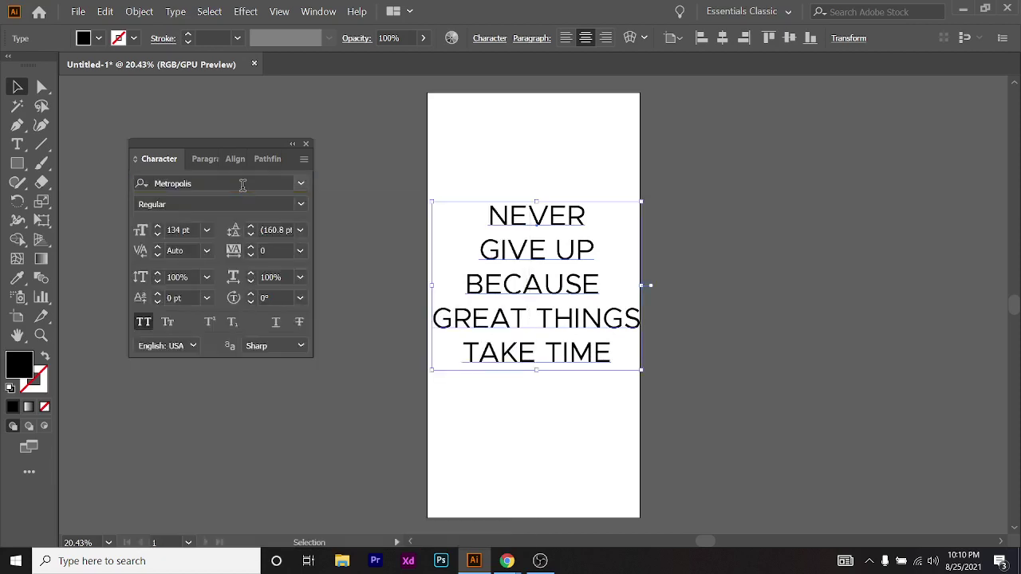
# Reduce the quote's font size to 112 pt, move it down to the middle of the artboard, and deselect it
pyautogui.click(191, 230)
pyautogui.scroll(-13, 194, 229)
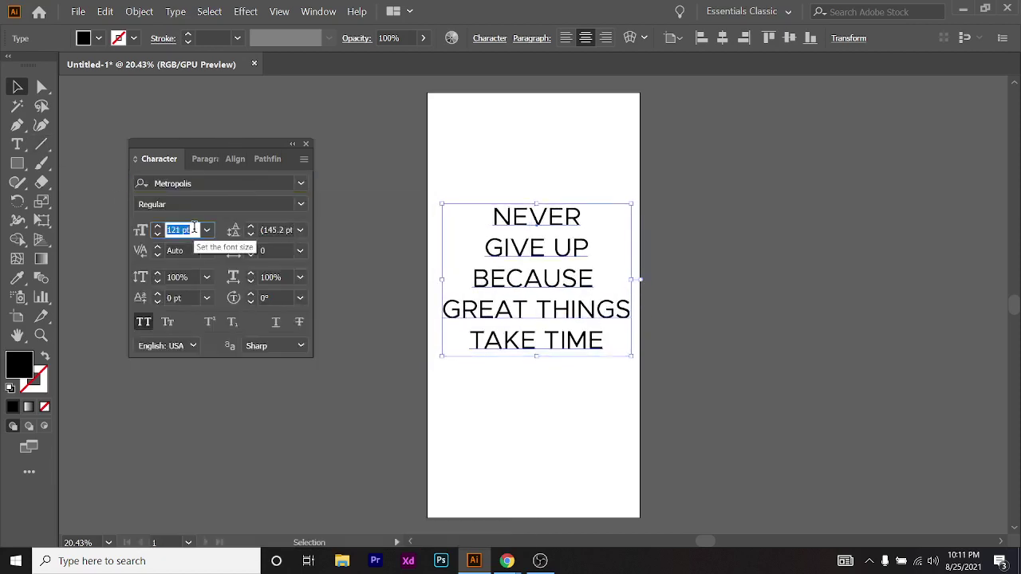
pyautogui.scroll(-9, 194, 229)
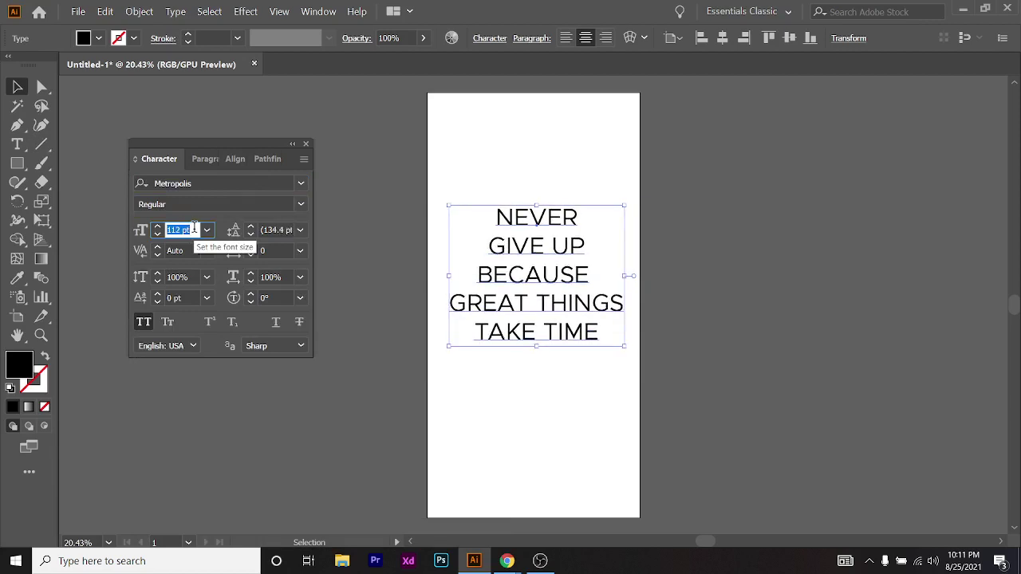
pyautogui.moveTo(563, 319)
pyautogui.mouseDown()
pyautogui.moveTo(561, 337)
pyautogui.moveTo(565, 323)
pyautogui.mouseUp()
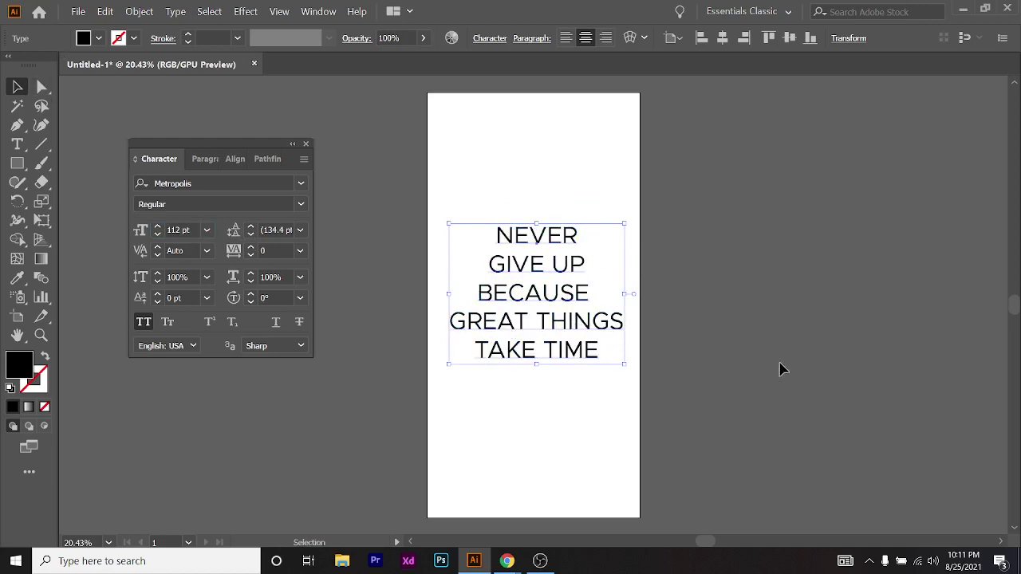
pyautogui.click(722, 368)
pyautogui.click(590, 326)
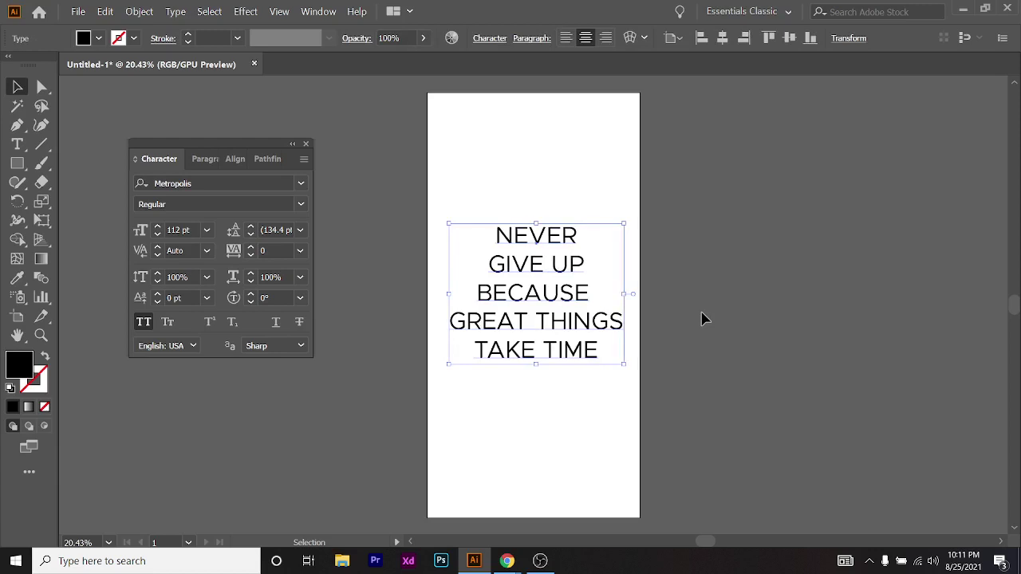
pyautogui.click(543, 428)
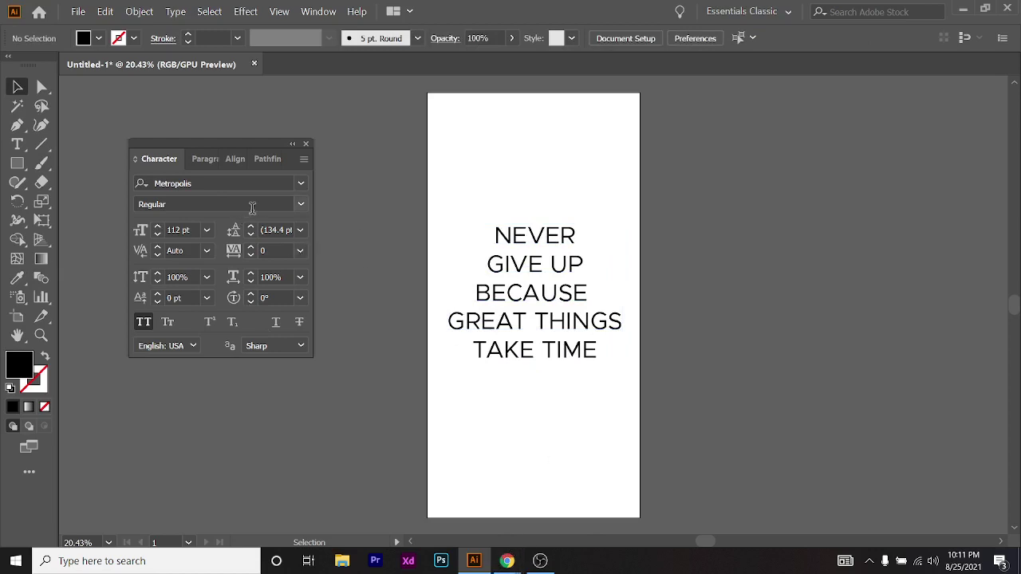
# Examine the lettering of the reference quote up close in Chrome and return to the Illustrator document
pyautogui.click(487, 303)
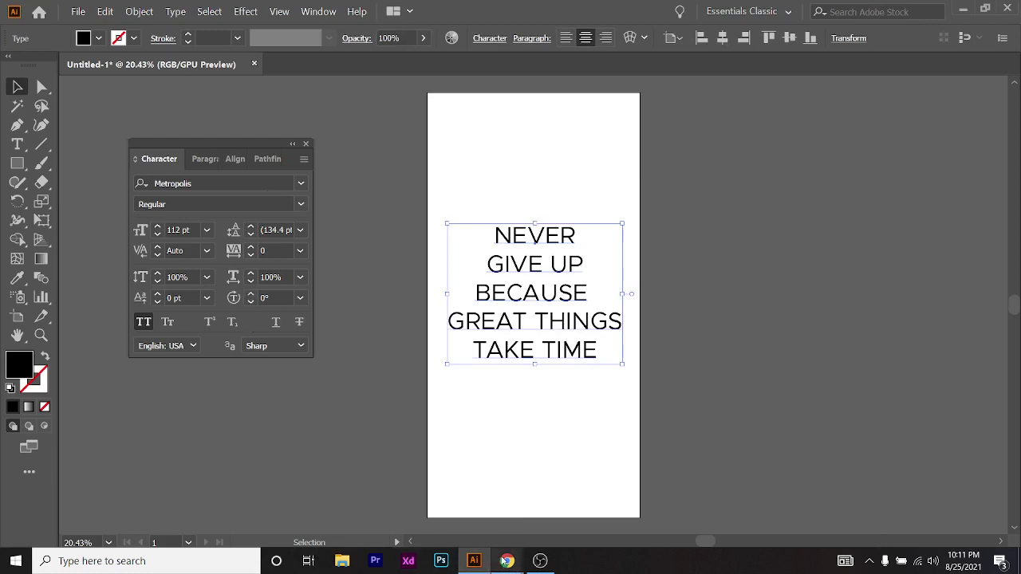
pyautogui.moveTo(506, 561)
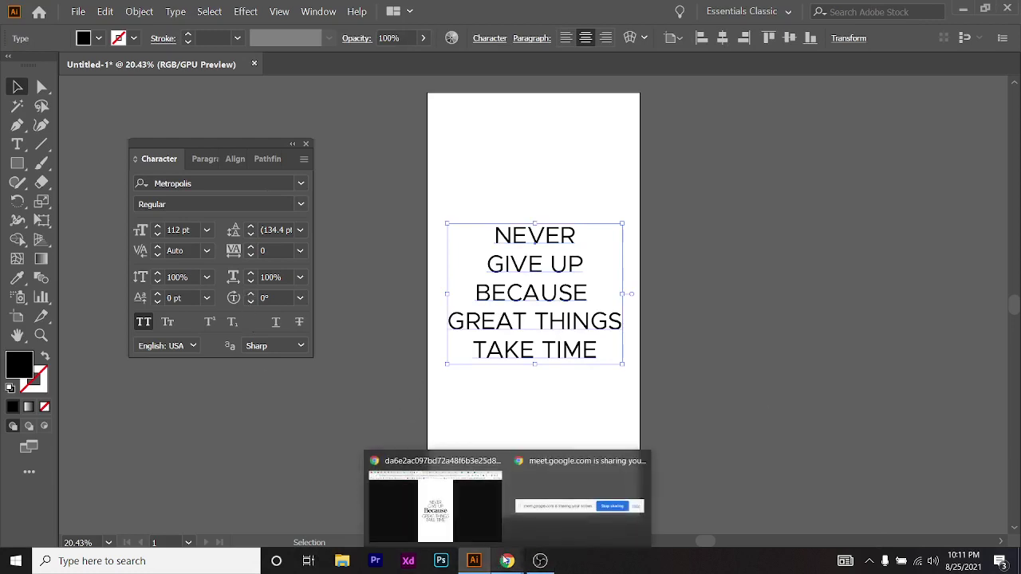
pyautogui.click(478, 481)
pyautogui.click(458, 325)
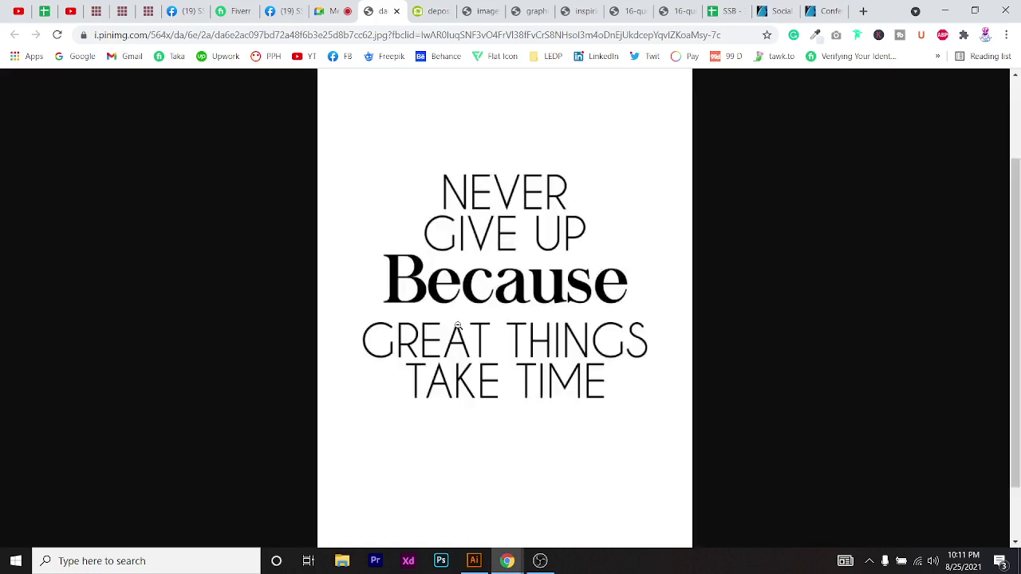
pyautogui.click(482, 303)
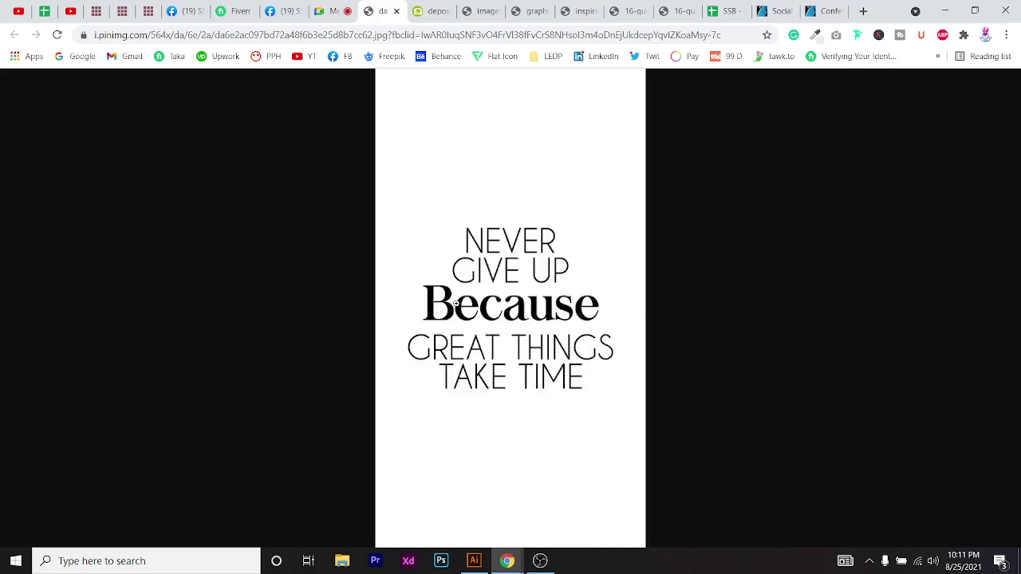
pyautogui.hotkey('alt', 'Tab')
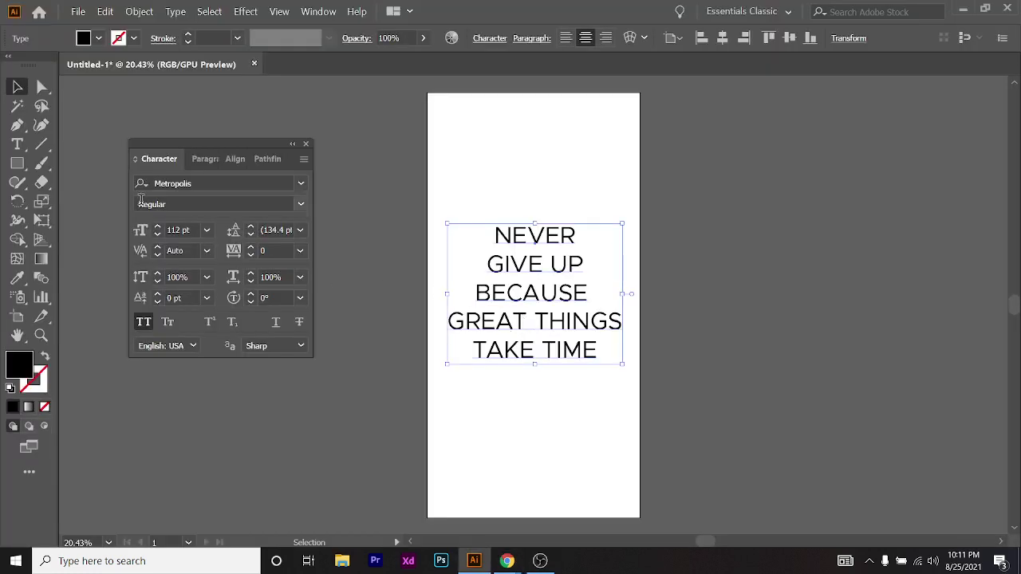
# Turn off All Caps for the third line only and replace its first letter with a capital B to read "Because"
pyautogui.click(16, 145)
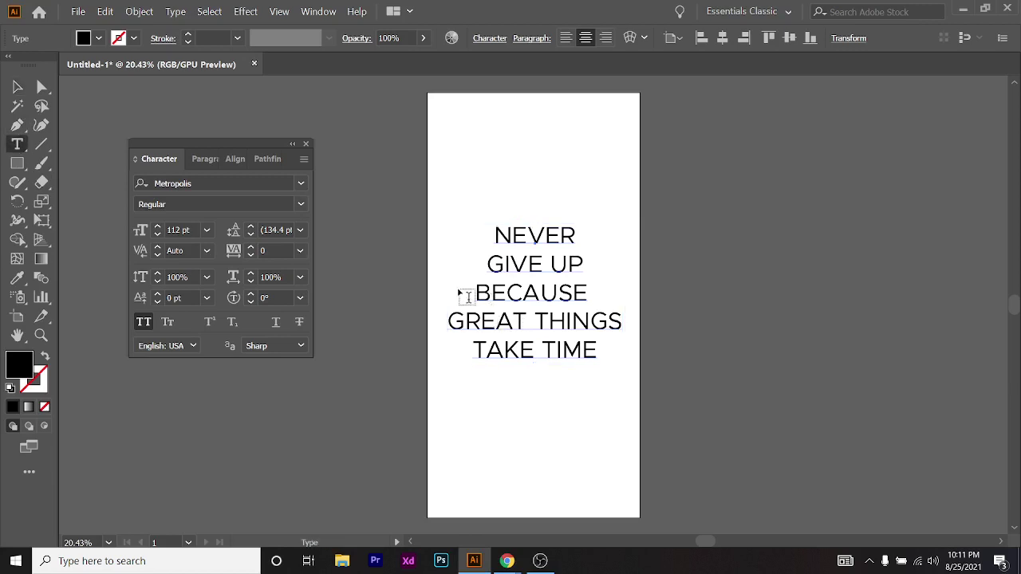
pyautogui.moveTo(476, 292); pyautogui.dragTo(597, 293)
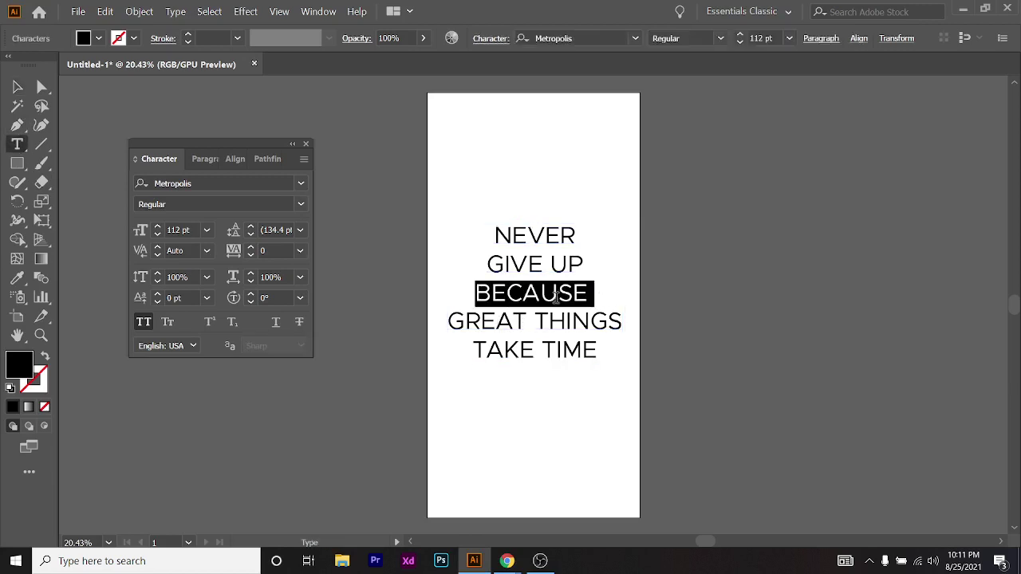
pyautogui.click(144, 322)
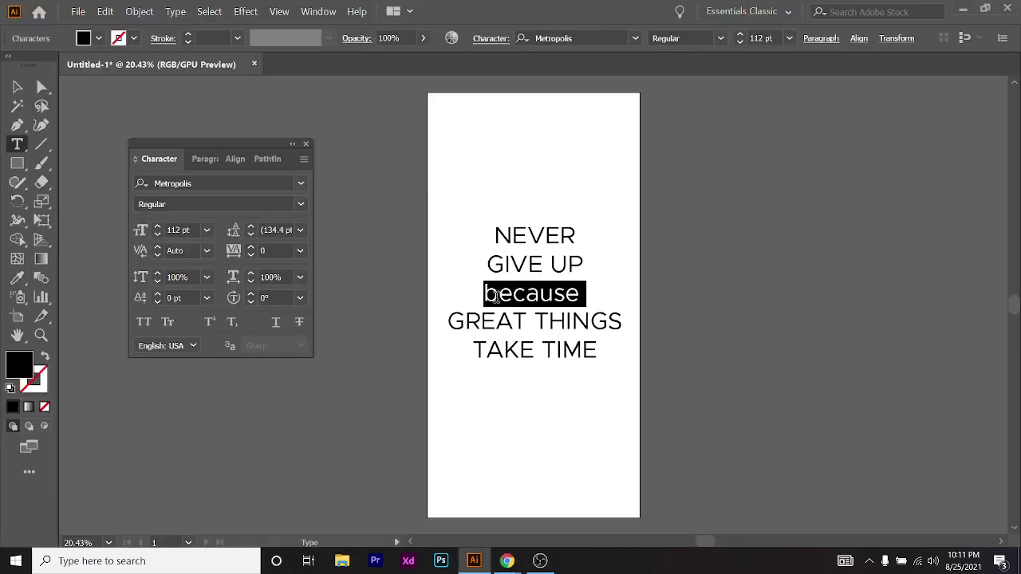
pyautogui.moveTo(499, 294); pyautogui.dragTo(476, 296)
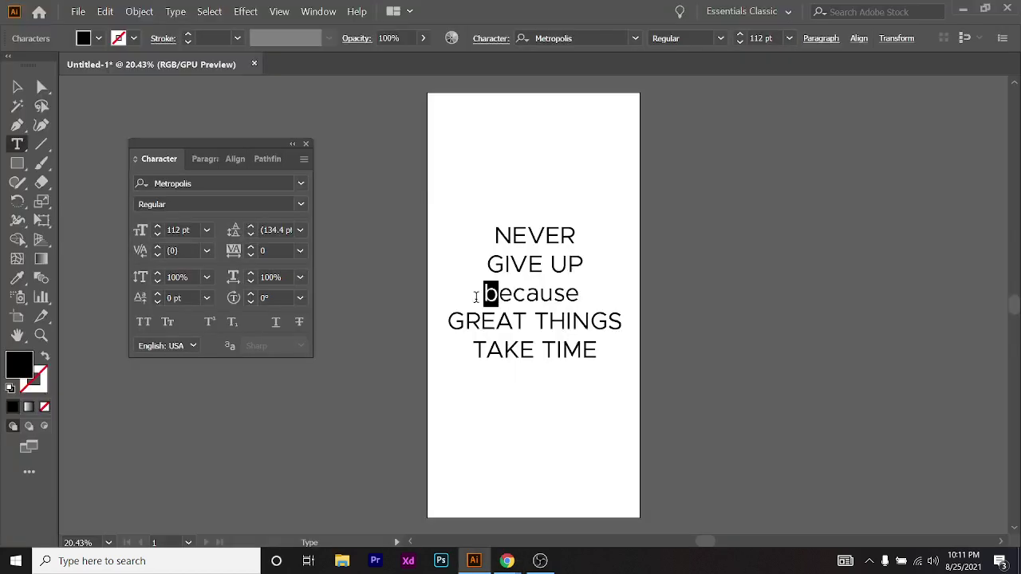
pyautogui.write('B')
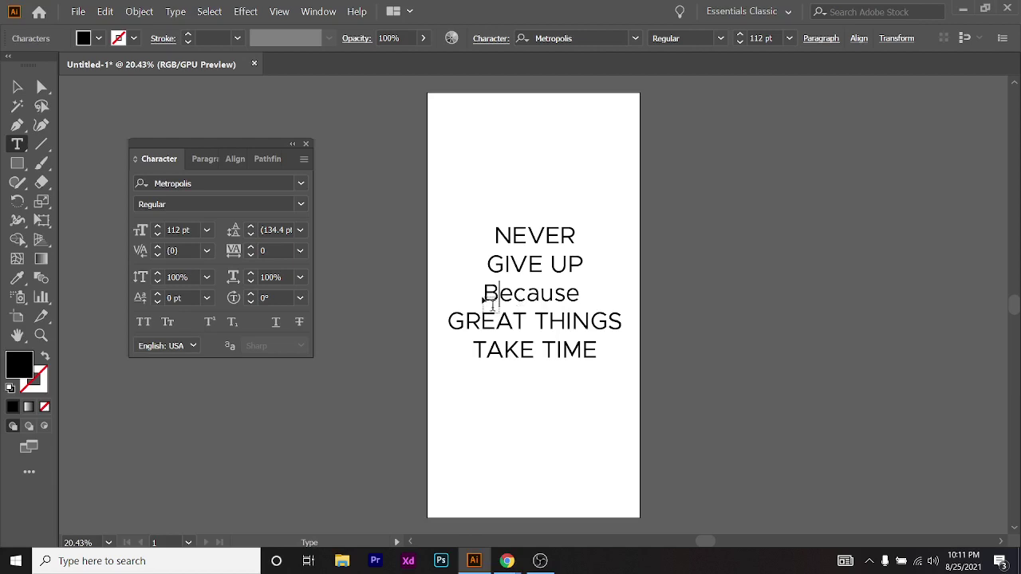
# Find fonts matching "playfai" and set only the word "Because" in Playfair Display Bold
pyautogui.moveTo(484, 293); pyautogui.dragTo(593, 293)
pyautogui.click(258, 184)
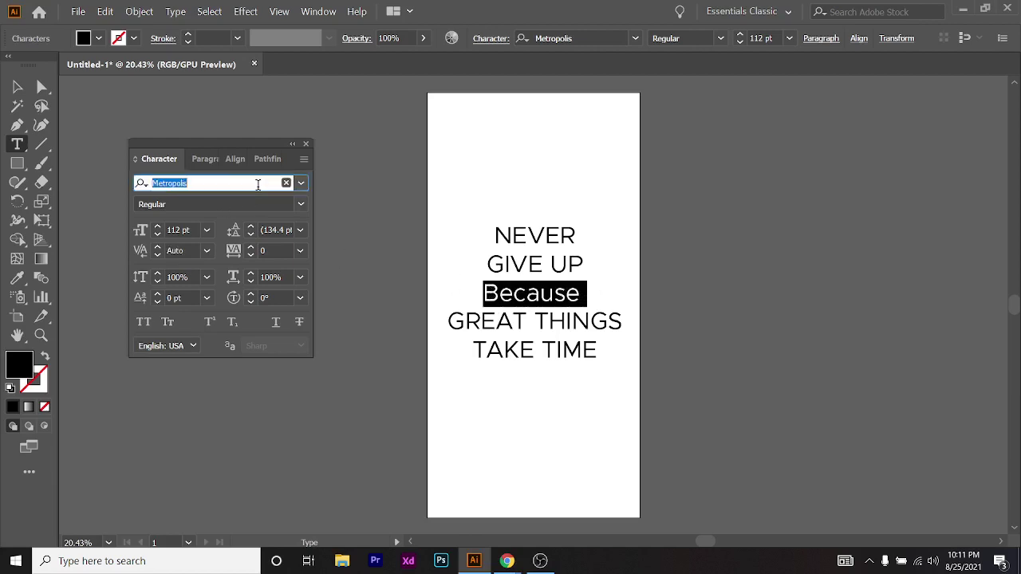
pyautogui.write('play')
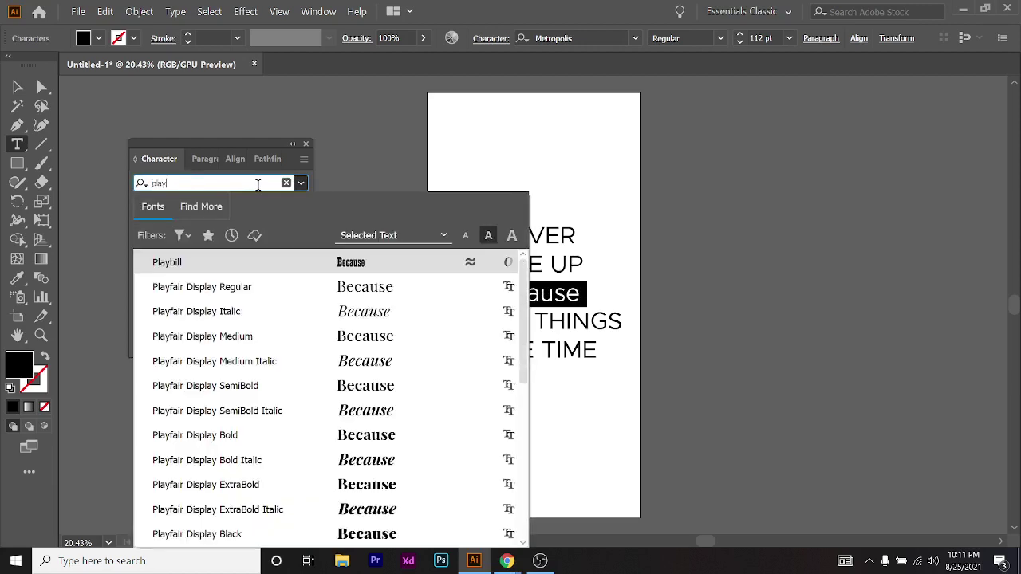
pyautogui.write('fa')
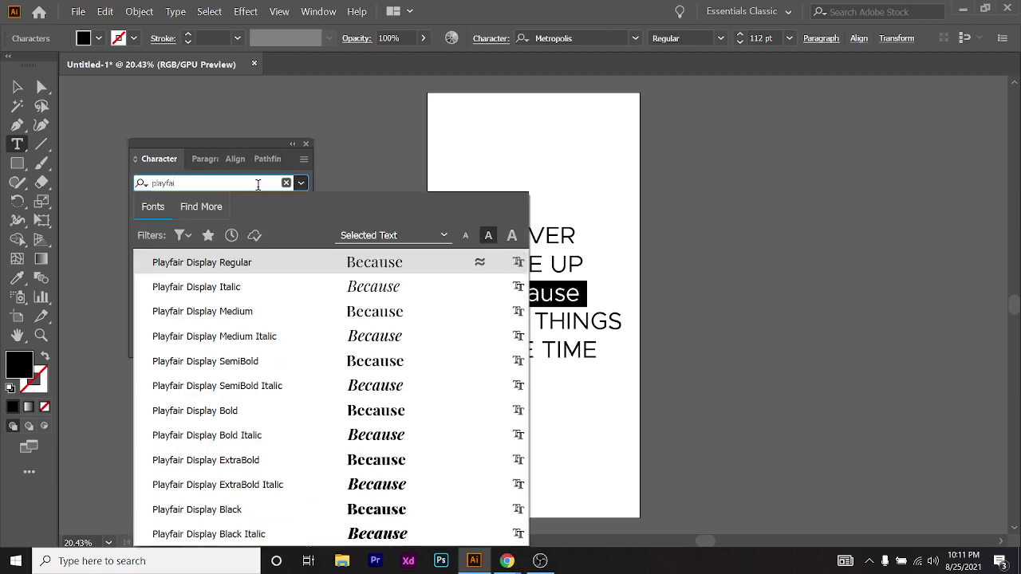
pyautogui.write('i')
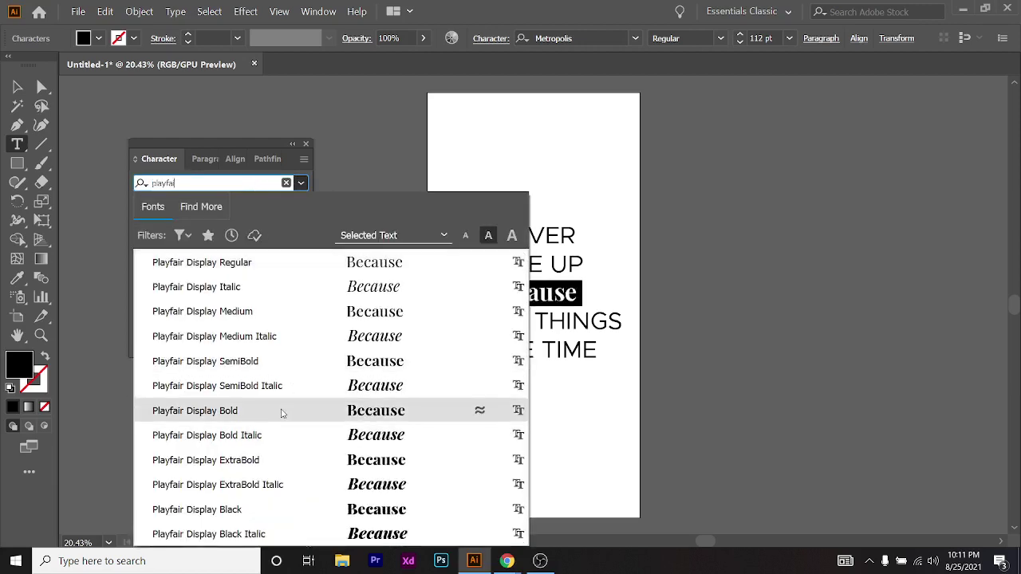
pyautogui.click(281, 411)
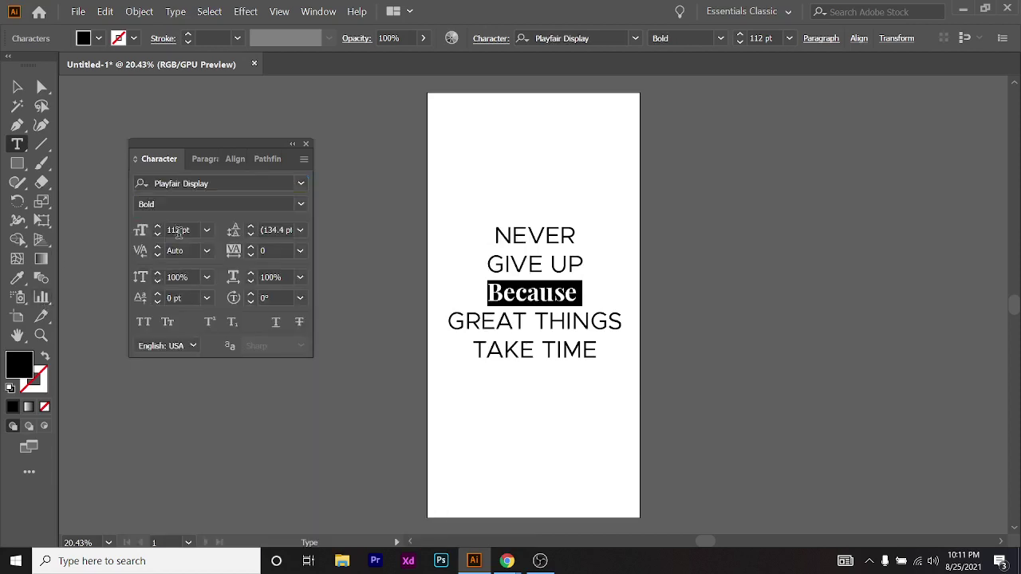
# Compare with the reference quote in Chrome and enlarge the word "Because" to 180 pt
pyautogui.hotkey('alt', 'Tab')
pyautogui.hotkey('alt', 'Tab')
pyautogui.scroll(20, 192, 227)
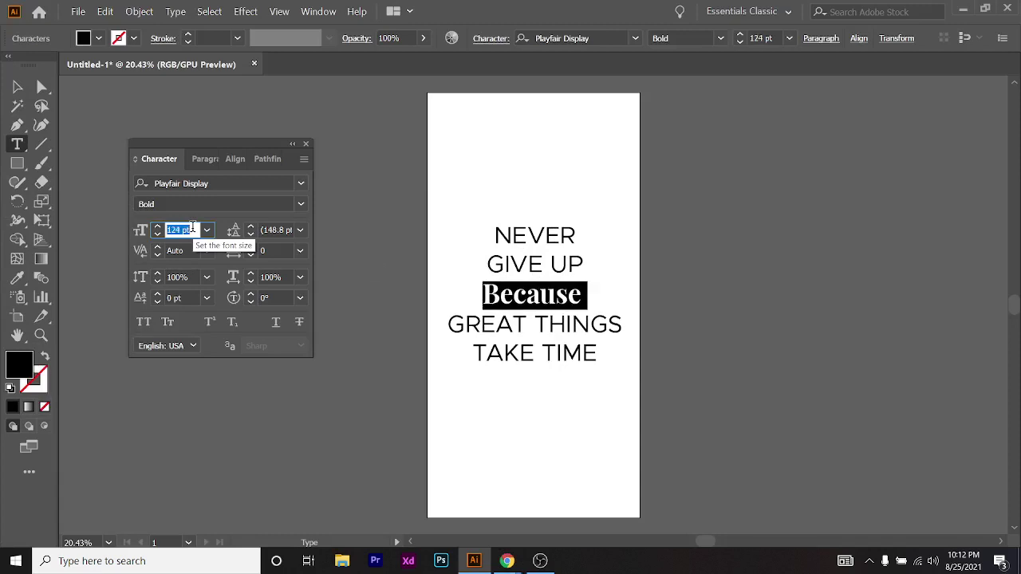
pyautogui.scroll(17, 192, 227)
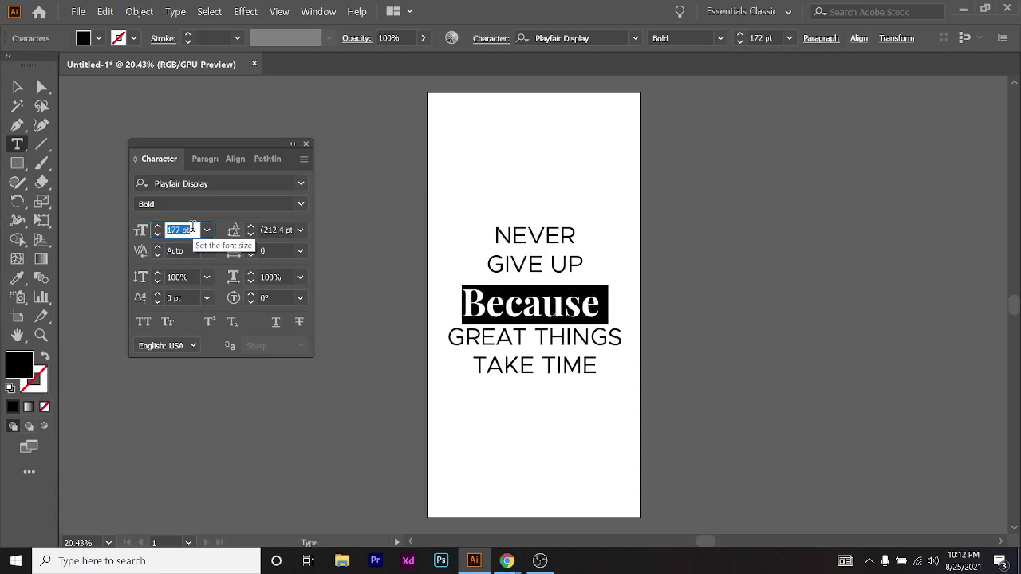
pyautogui.click(542, 307)
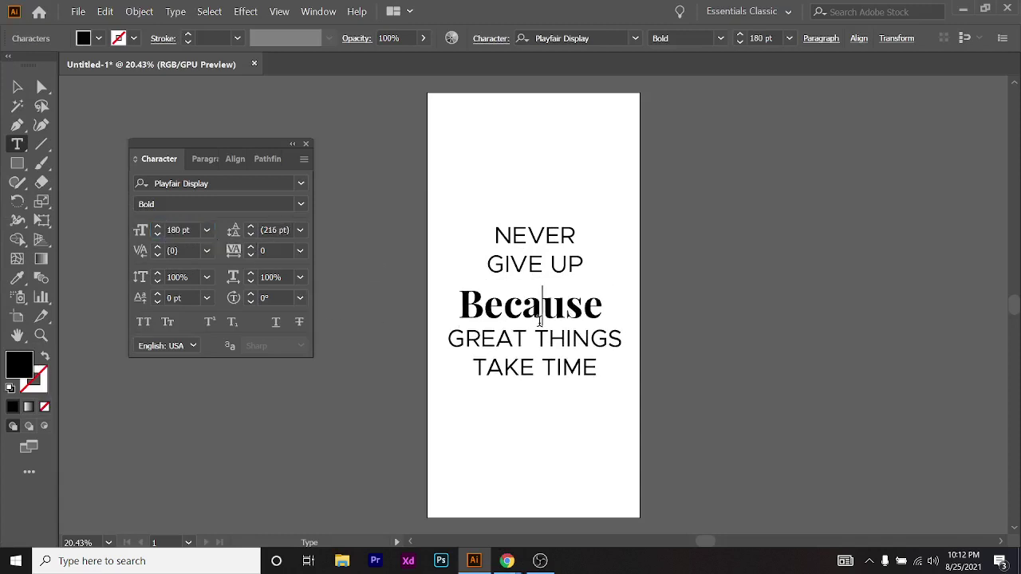
# Reduce the leading of the "Because" line to 156 pt so it sits closer to "GIVE UP", and deselect the quote
pyautogui.moveTo(460, 307); pyautogui.dragTo(607, 311)
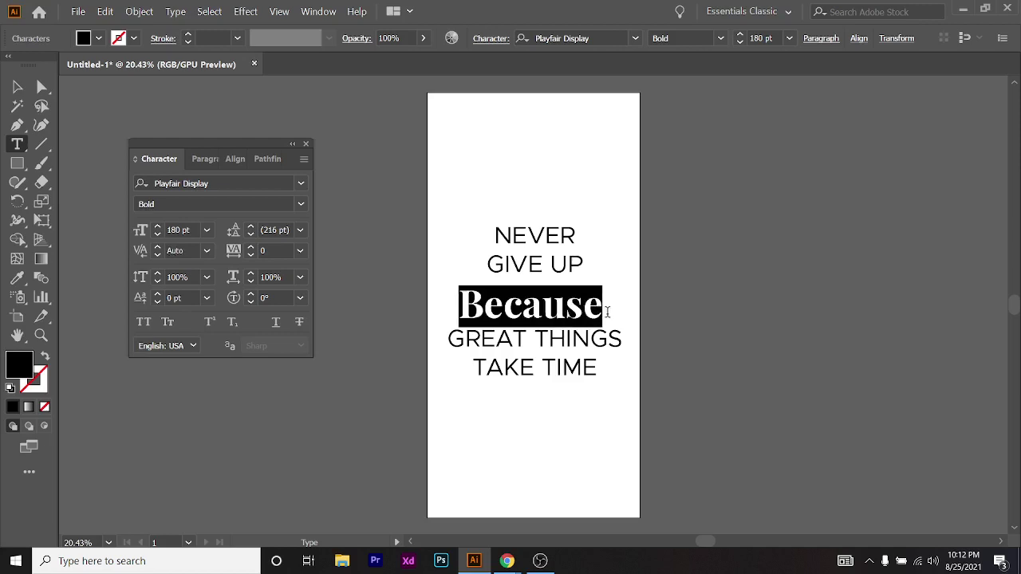
pyautogui.hotkey('alt', 'Tab')
pyautogui.hotkey('alt', 'Tab')
pyautogui.click(533, 279)
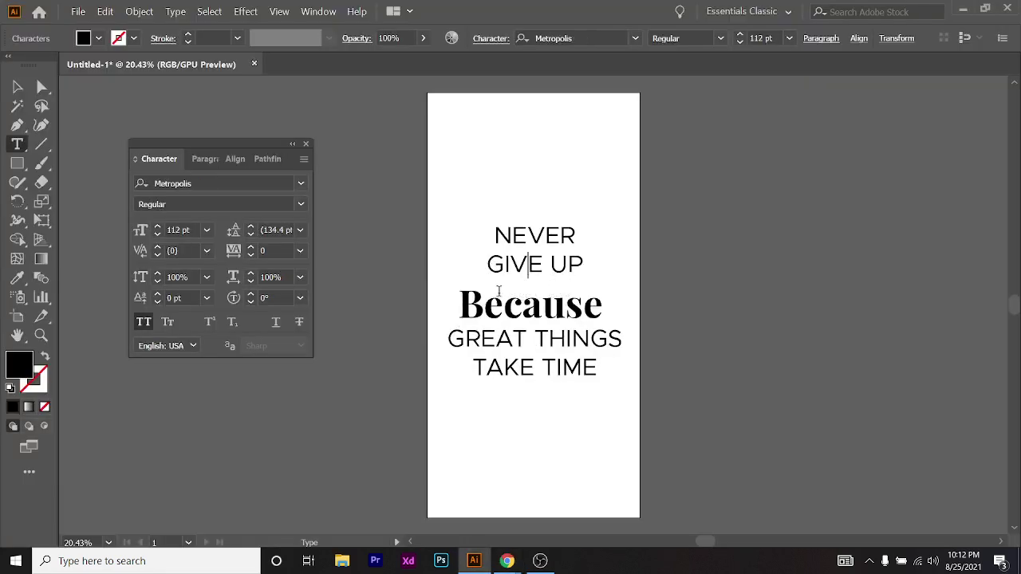
pyautogui.moveTo(461, 307); pyautogui.dragTo(633, 320)
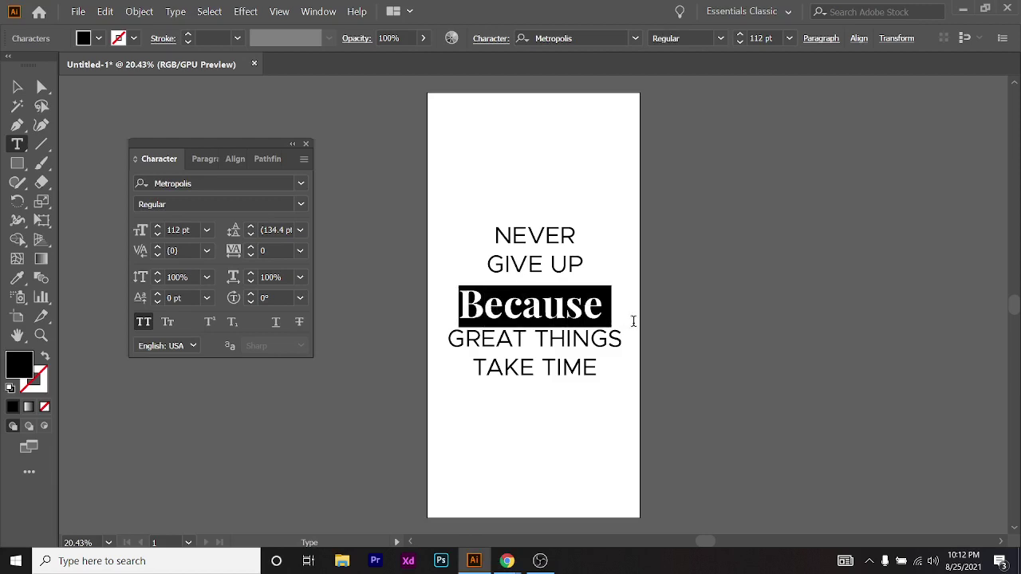
pyautogui.click(281, 230)
pyautogui.press('Down')
pyautogui.press('Down')
pyautogui.press('Down')
pyautogui.press('Down')
pyautogui.press('Down')
pyautogui.press('Down')
pyautogui.press('Down')
pyautogui.press('Down')
pyautogui.press('Down')
pyautogui.press('Down')
pyautogui.press('Down')
pyautogui.press('Down')
pyautogui.press('Down')
pyautogui.press('Down')
pyautogui.press('Down')
pyautogui.press('Down')
pyautogui.press('Down')
pyautogui.press('Down')
pyautogui.press('Down')
pyautogui.press('Down')
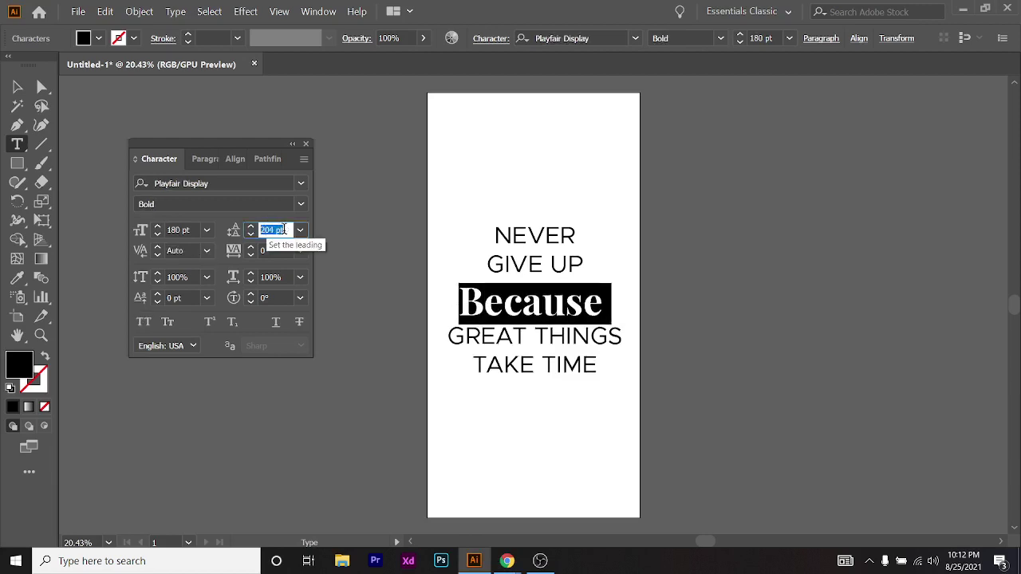
pyautogui.press('Down')
pyautogui.press('Down')
pyautogui.press('Down')
pyautogui.press('Down')
pyautogui.press('Down')
pyautogui.press('Down')
pyautogui.press('Down')
pyautogui.press('Down')
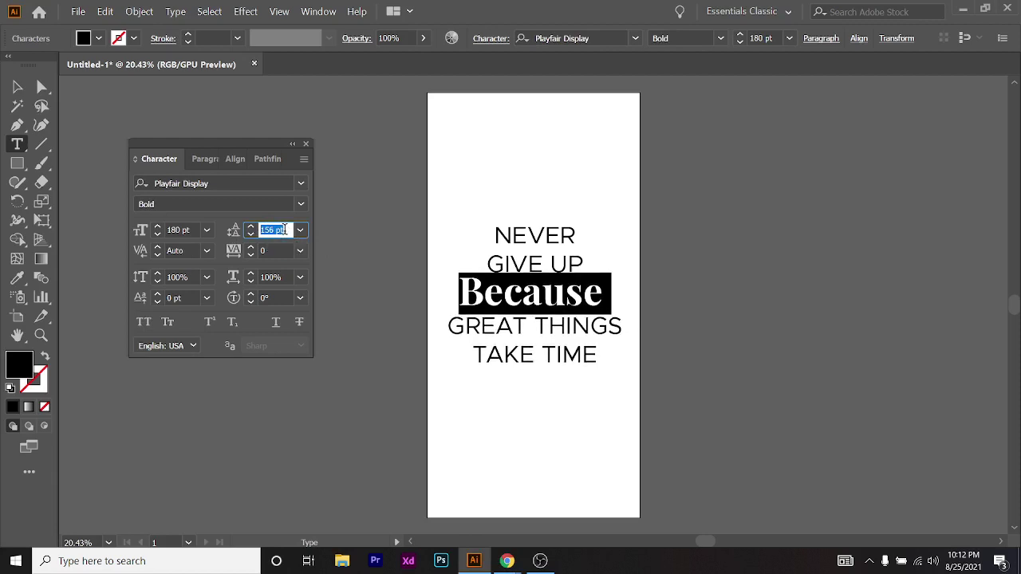
pyautogui.click(18, 84)
pyautogui.click(18, 86)
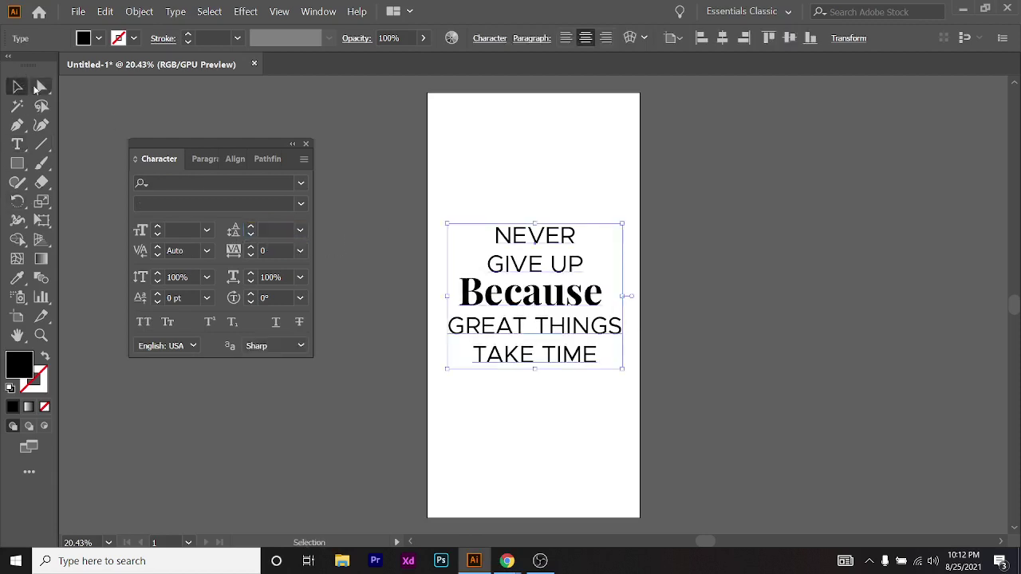
pyautogui.click(728, 409)
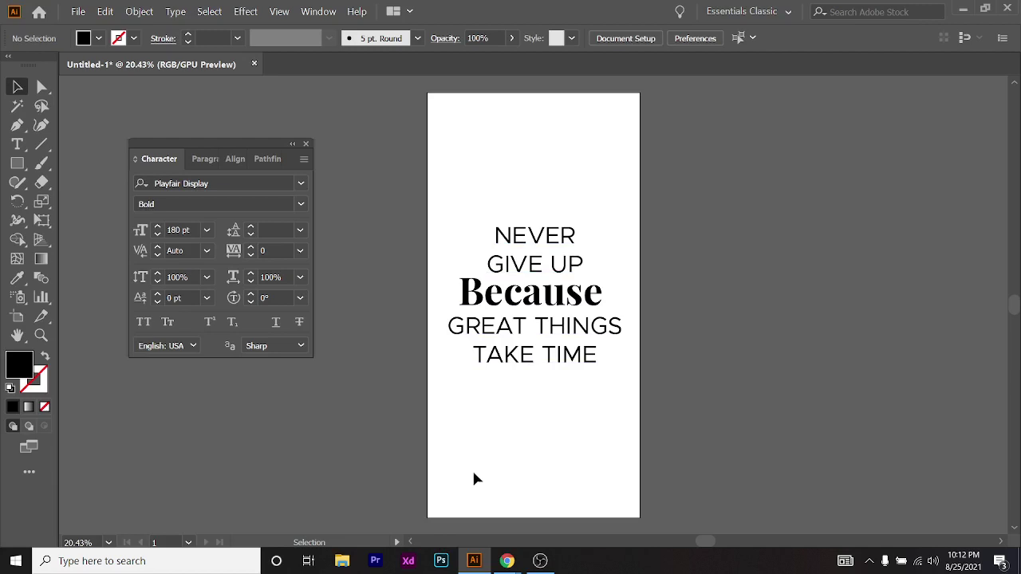
# Check the finished quote against the reference in Chrome, and delete all artwork from the Illustrator artboard
pyautogui.hotkey('alt', 'Tab')
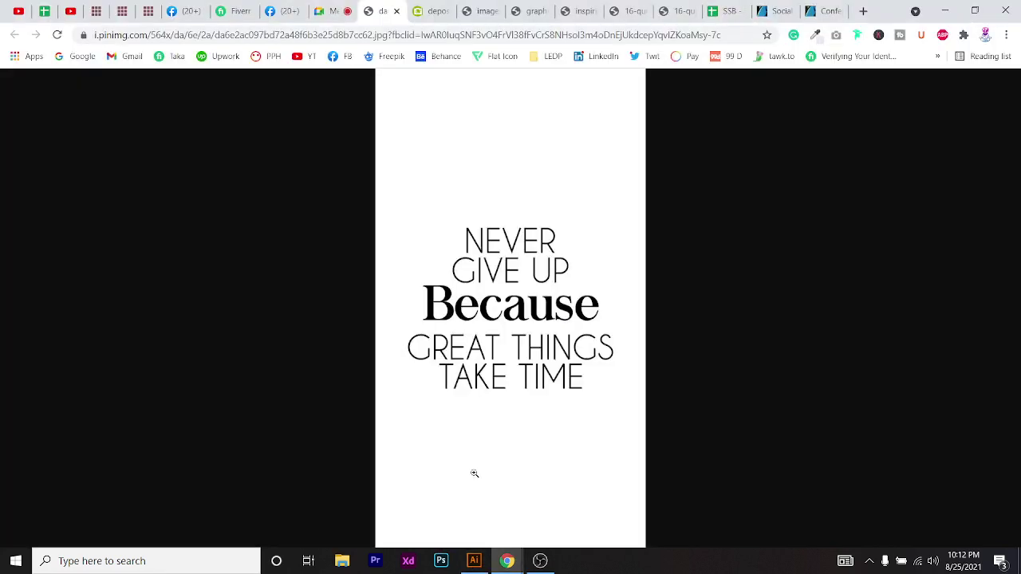
pyautogui.hotkey('alt', 'Tab')
pyautogui.hotkey('ctrl', 'a')
pyautogui.press('Delete')
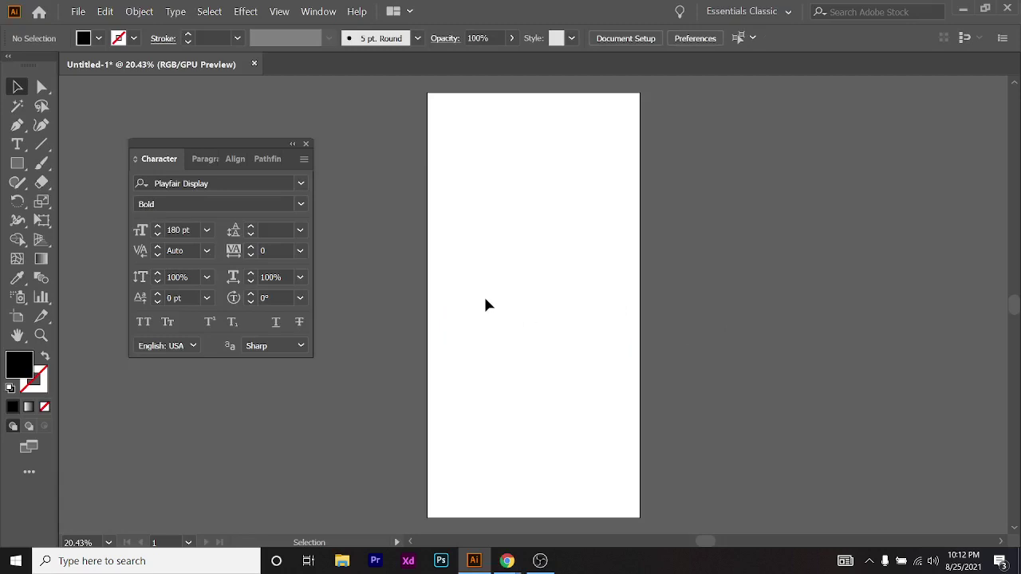
# View the yellow "WORK HARD DREAM BIG" hexagon reference in Chrome and return to the Illustrator document
pyautogui.hotkey('alt', 'Tab')
pyautogui.hotkey('ctrl', 'Tab')
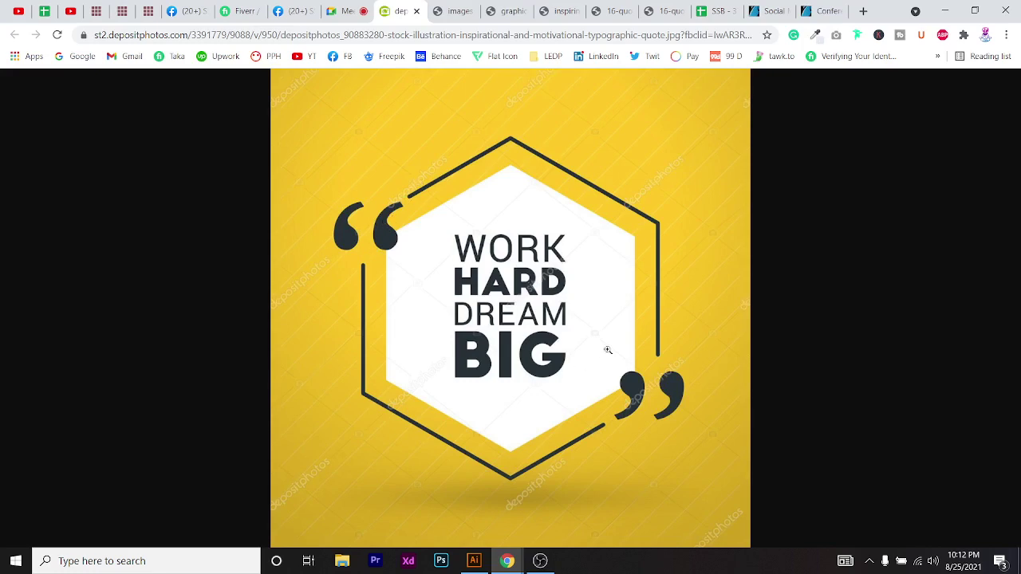
pyautogui.hotkey('alt', 'Tab')
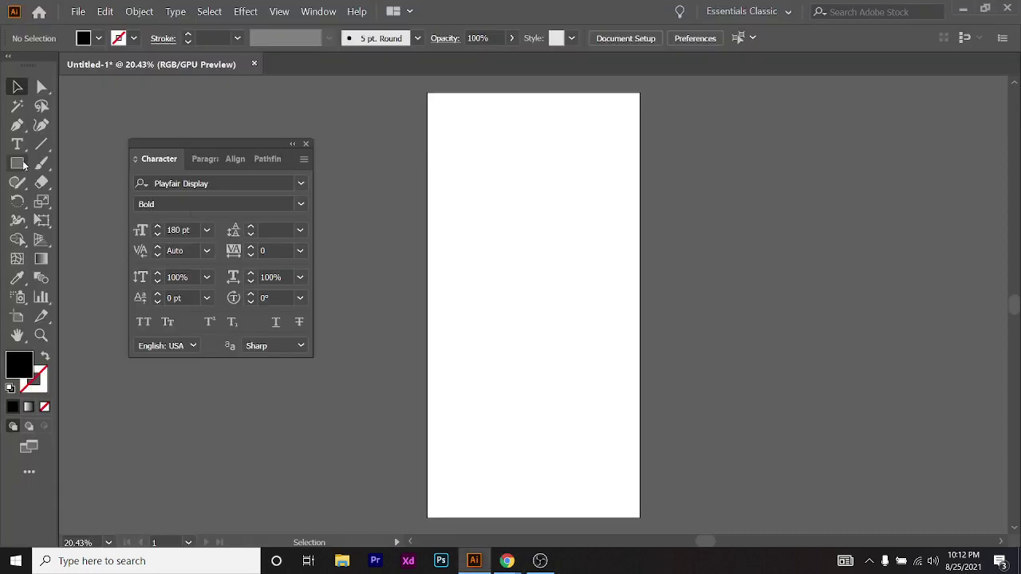
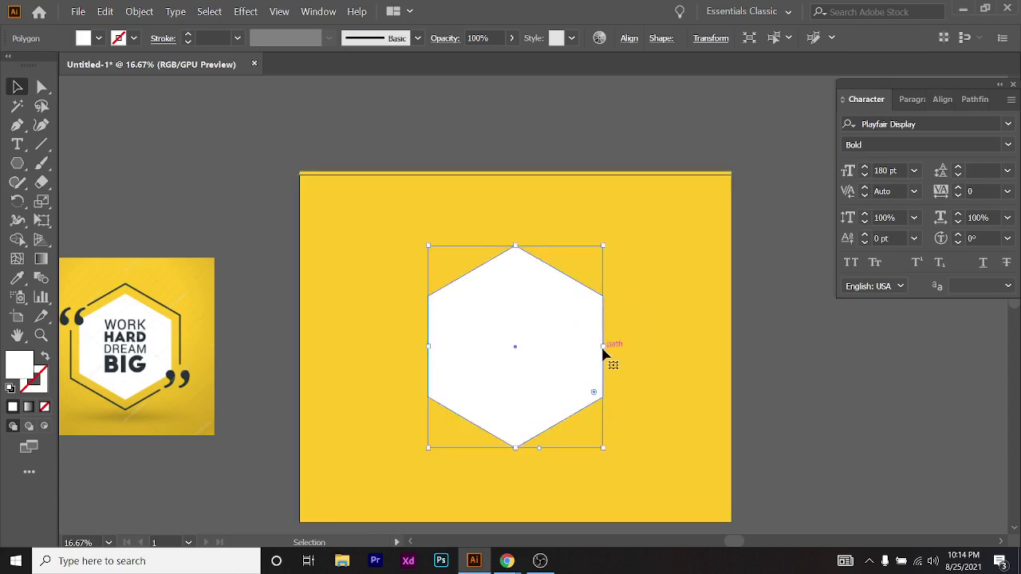
# Deselect the white hexagon and examine the outlined frame and quotation marks in the placed reference image up close
pyautogui.click(765, 392)
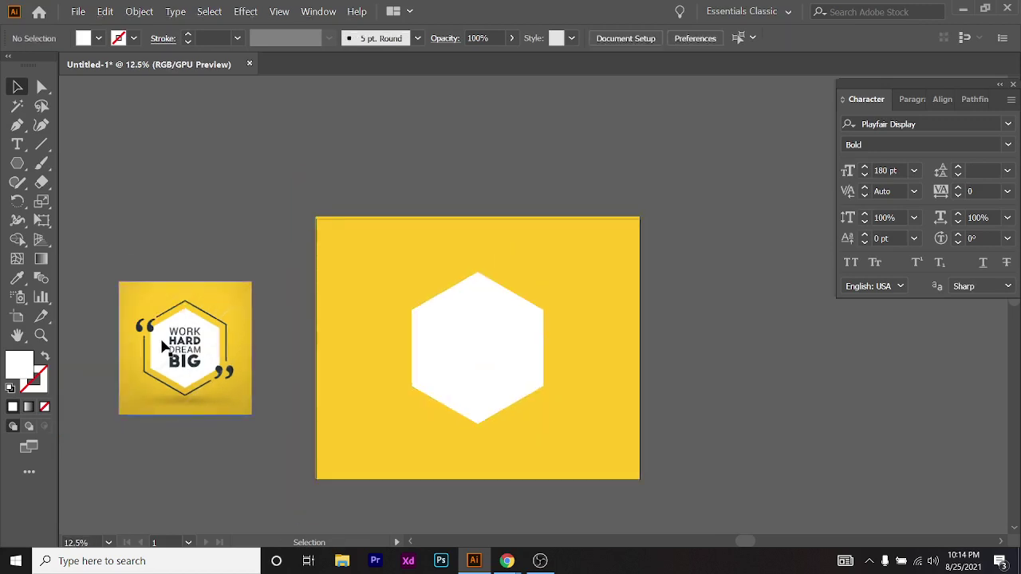
pyautogui.scroll(2, 169, 349)
pyautogui.scroll(-2, 308, 353)
pyautogui.scroll(3, 307, 357)
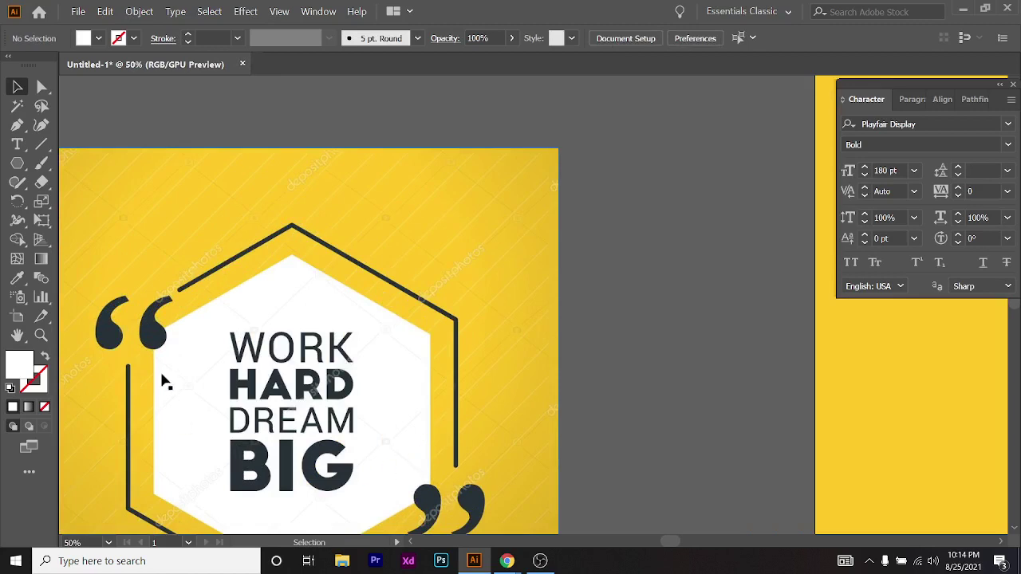
pyautogui.scroll(-1, 116, 515)
pyautogui.scroll(-2, 239, 447)
pyautogui.hscroll(4, 474, 394)
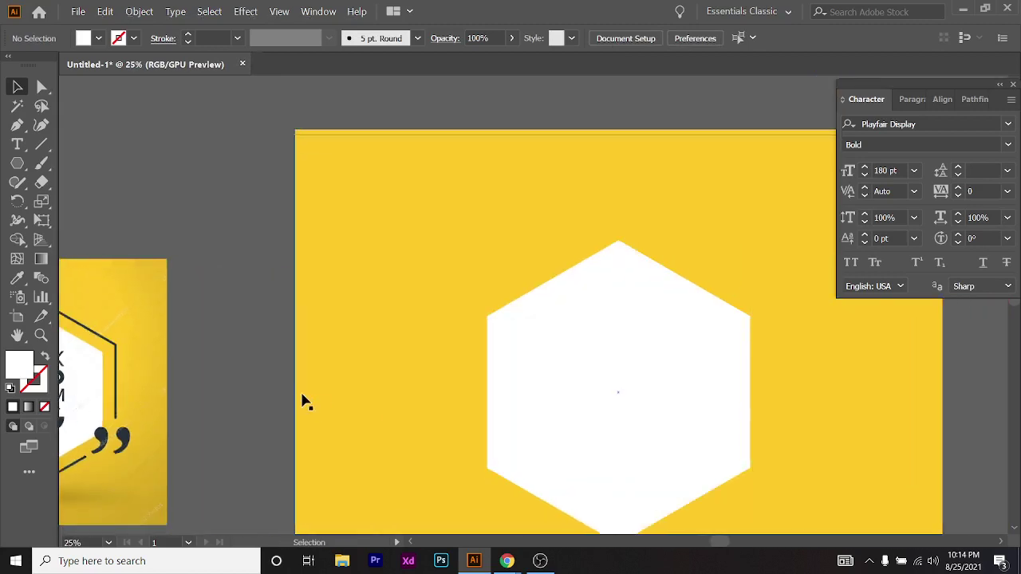
pyautogui.scroll(-2, 307, 397)
pyautogui.hscroll(2, 308, 394)
pyautogui.scroll(1, 406, 395)
pyautogui.hscroll(2, 574, 411)
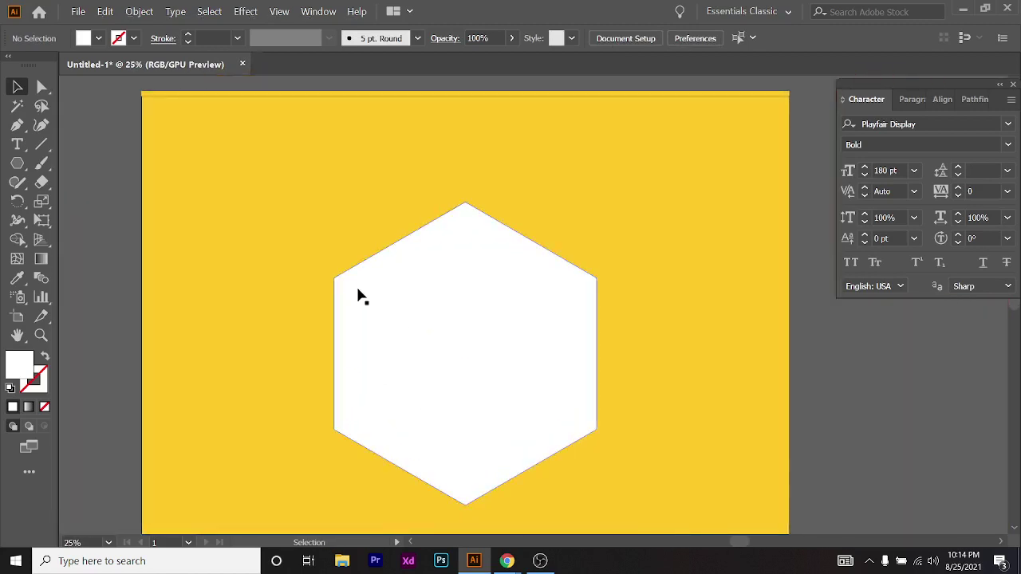
# Draw a larger hexagon from the center of the white one and rotate it so its points face up and down
pyautogui.click(17, 163)
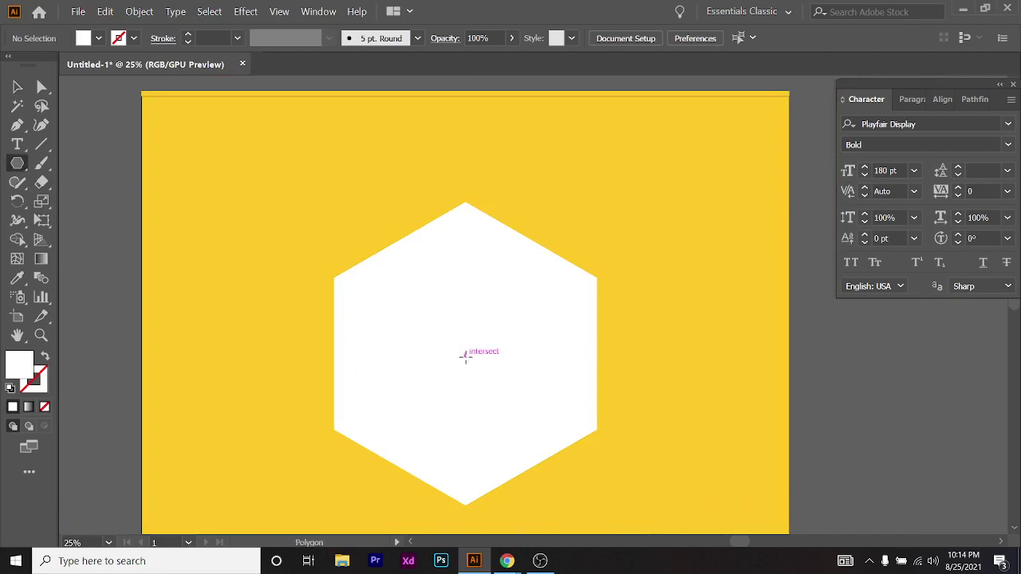
pyautogui.moveTo(466, 354); pyautogui.dragTo(622, 234)
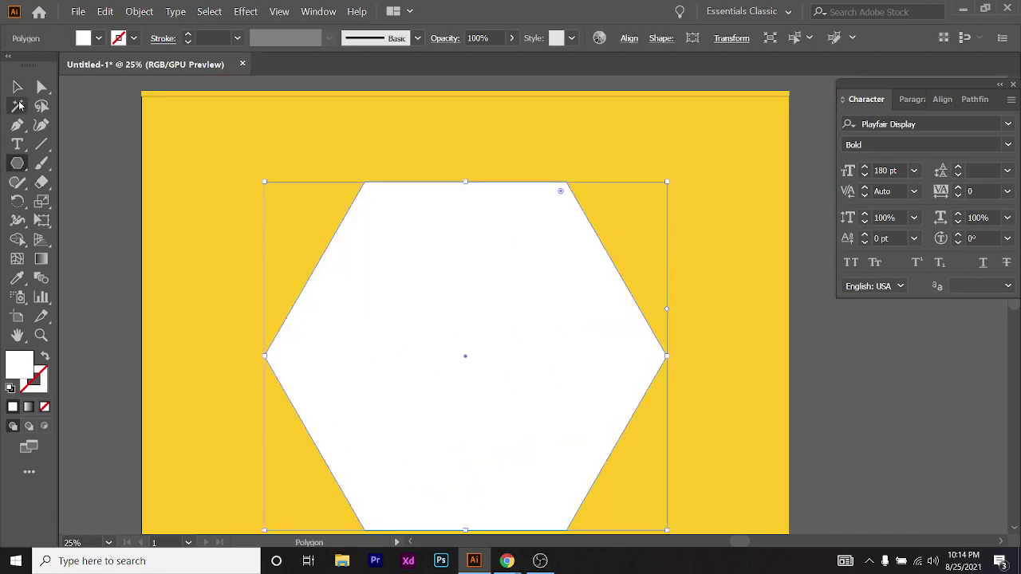
pyautogui.click(17, 86)
pyautogui.scroll(-2, 701, 136)
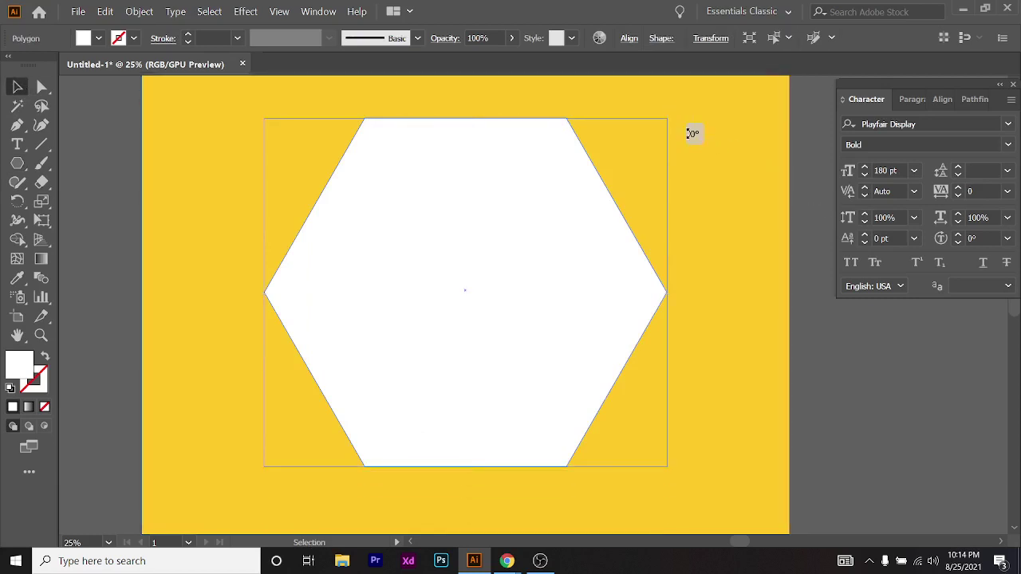
pyautogui.moveTo(692, 133); pyautogui.dragTo(732, 254)
pyautogui.moveTo(684, 380); pyautogui.dragTo(638, 422)
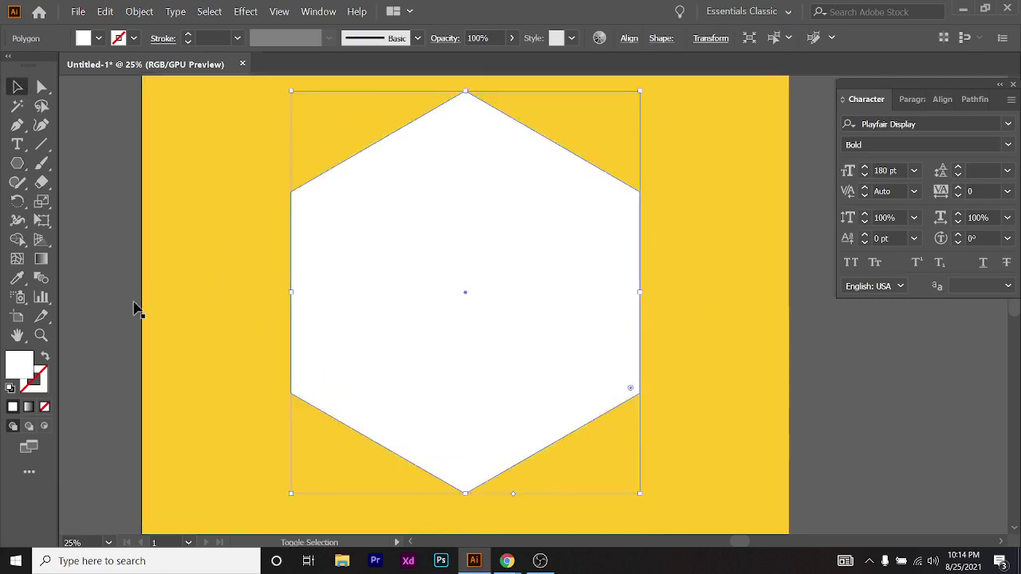
# Swap the larger hexagon's fill and stroke, set its white outline to 18 pt, and deselect it
pyautogui.click(43, 359)
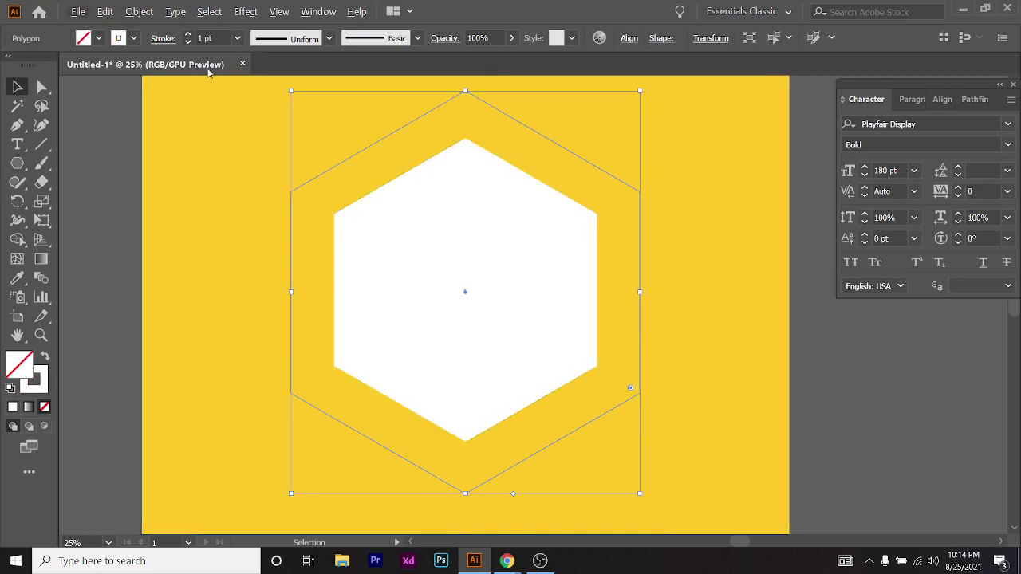
pyautogui.click(188, 36)
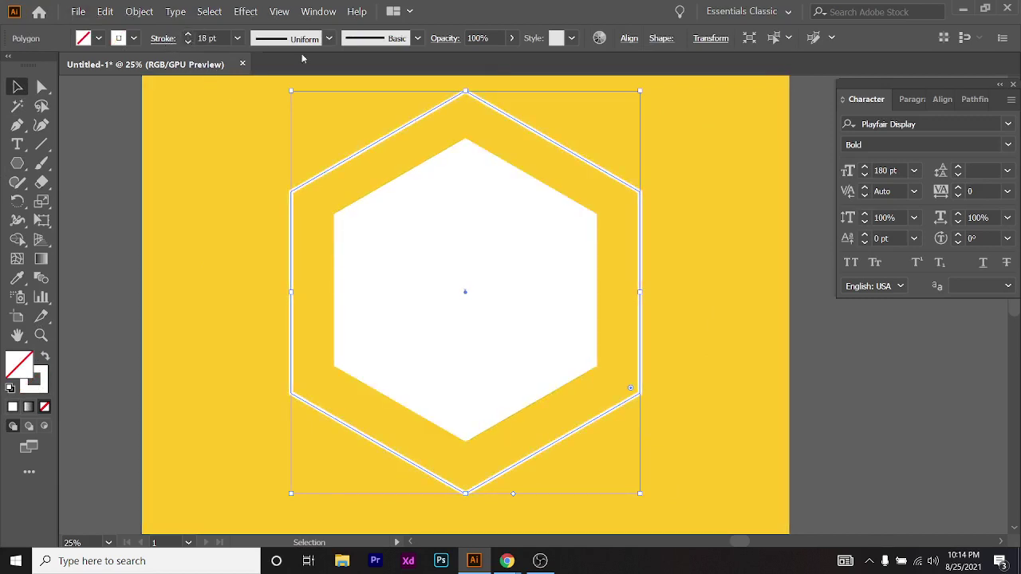
pyautogui.click(642, 431)
# Switch to the Meet call in Chrome, admit the waiting participant, and return to Illustrator
pyautogui.hotkey('alt', 'Tab')
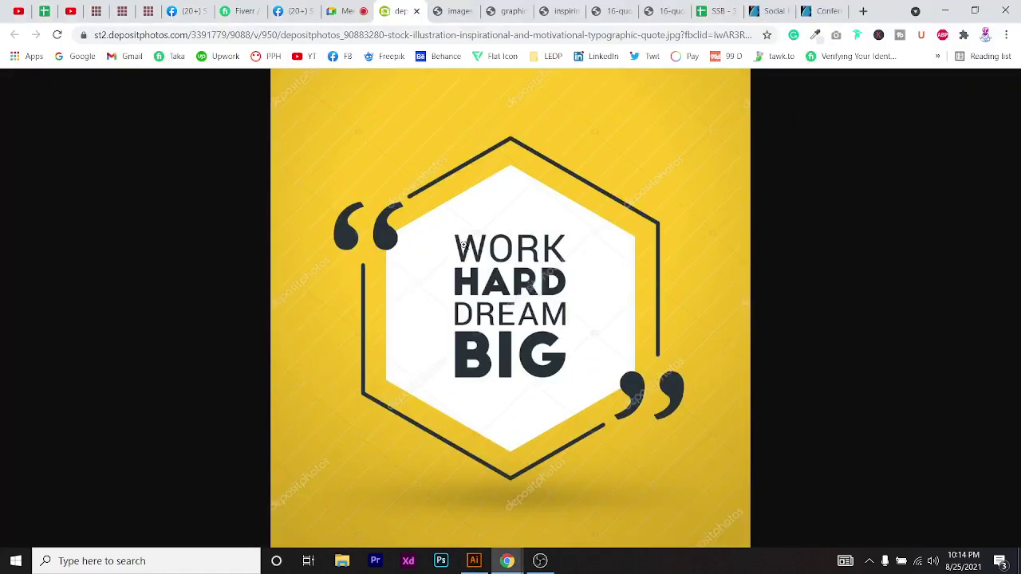
pyautogui.click(339, 11)
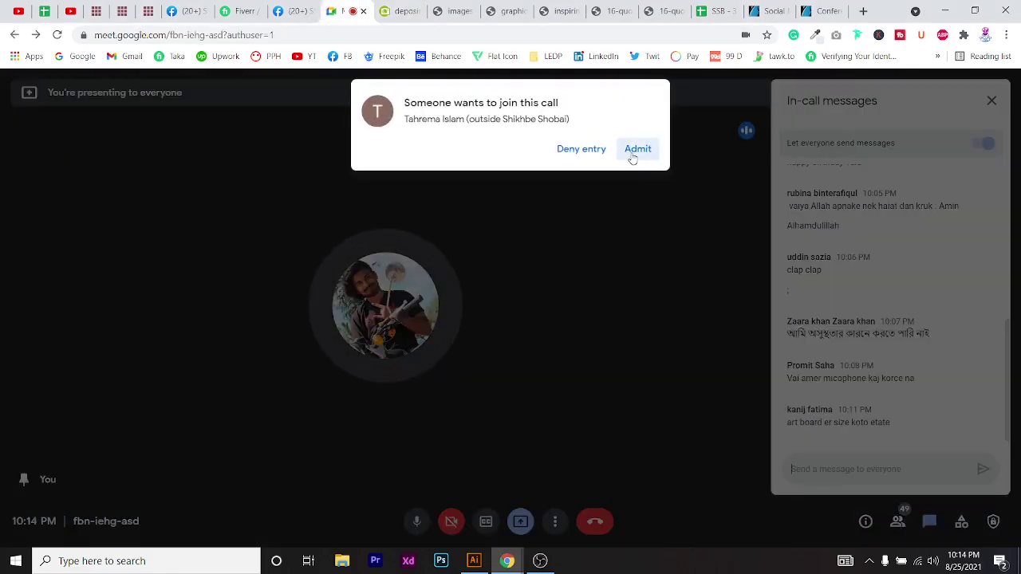
pyautogui.hotkey('alt', 'Tab')
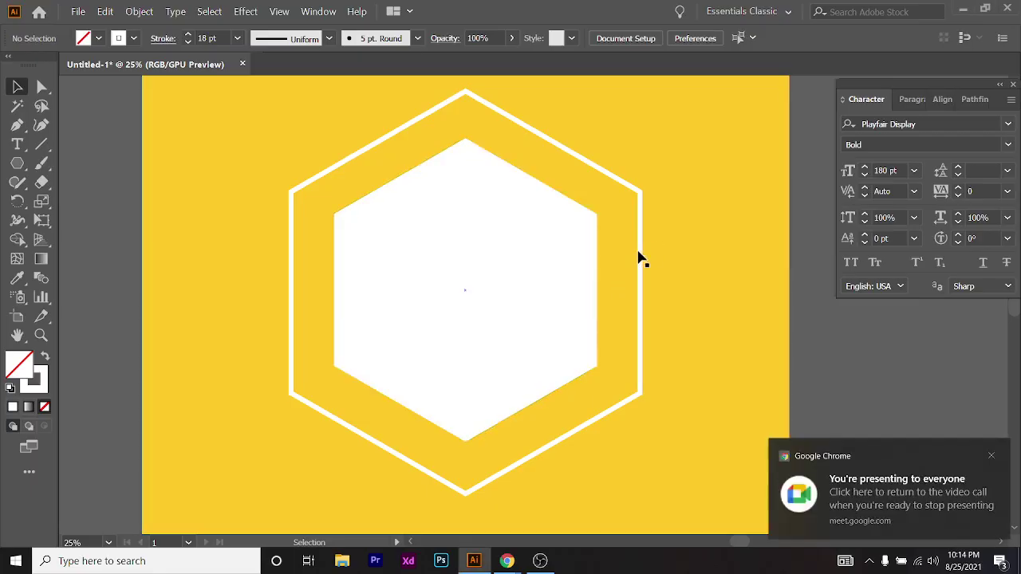
# Delete the larger outlined hexagon and select the inner white hexagon with the Direct Selection tool
pyautogui.click(639, 253)
pyautogui.press('Delete')
pyautogui.click(479, 269)
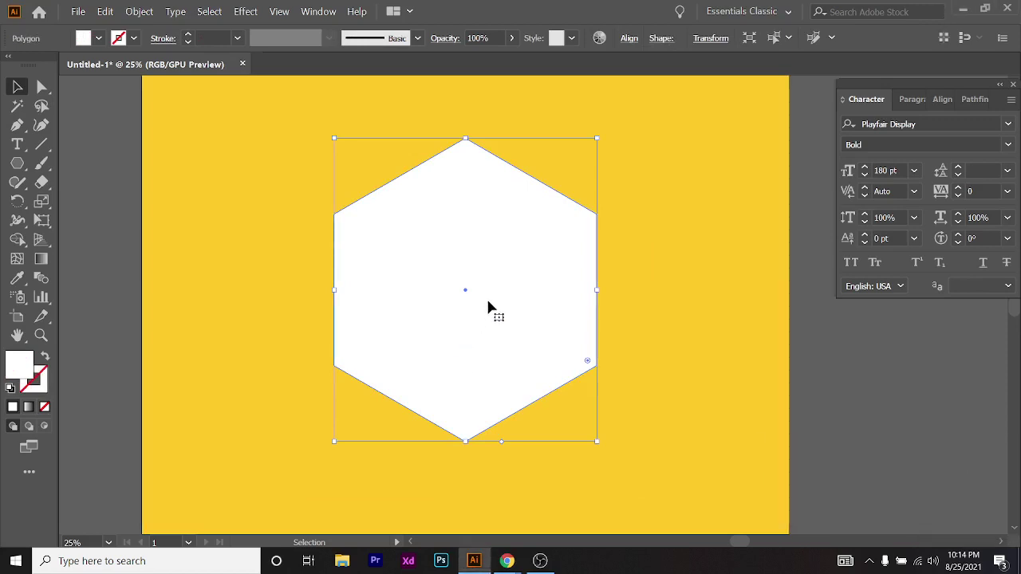
pyautogui.hotkey('ctrl', '-')
pyautogui.press('a')
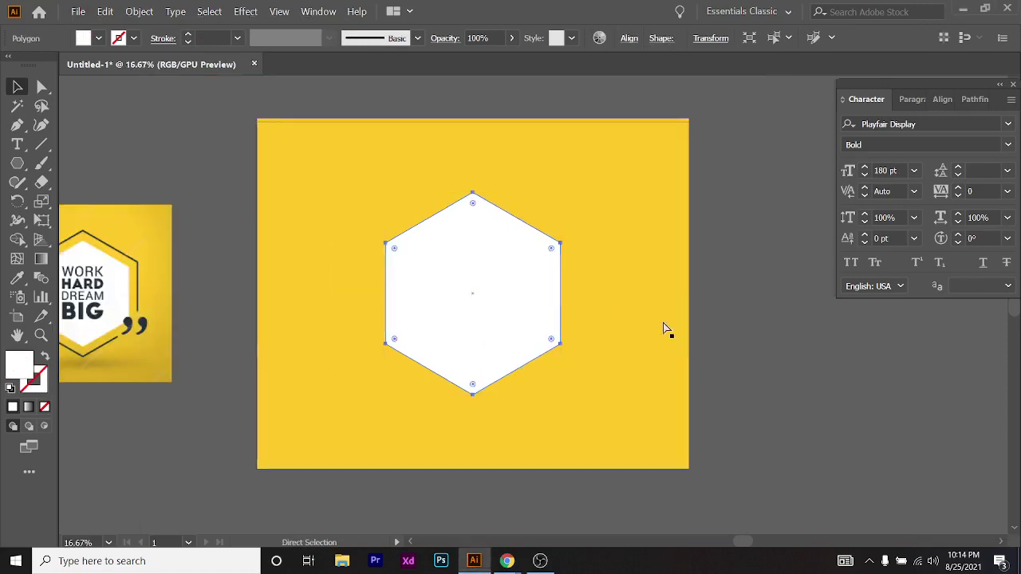
# Try duplicating the white hexagon beside the original, undo the copy, and clear the selection
pyautogui.press('v')
pyautogui.click(723, 351)
pyautogui.scroll(1, 449, 311)
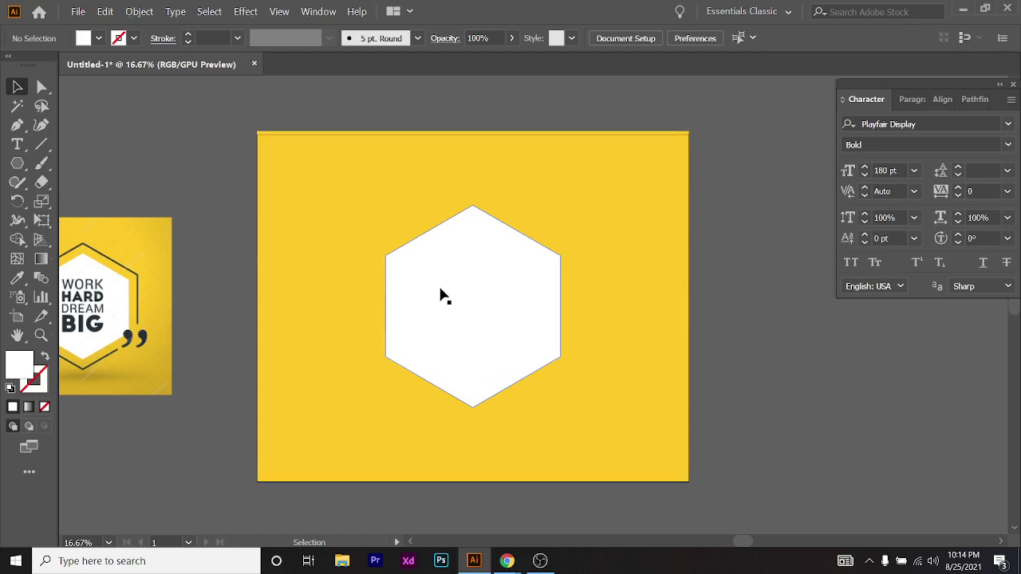
pyautogui.scroll(1, 480, 295)
pyautogui.scroll(-1, 480, 295)
pyautogui.scroll(-1, 480, 295)
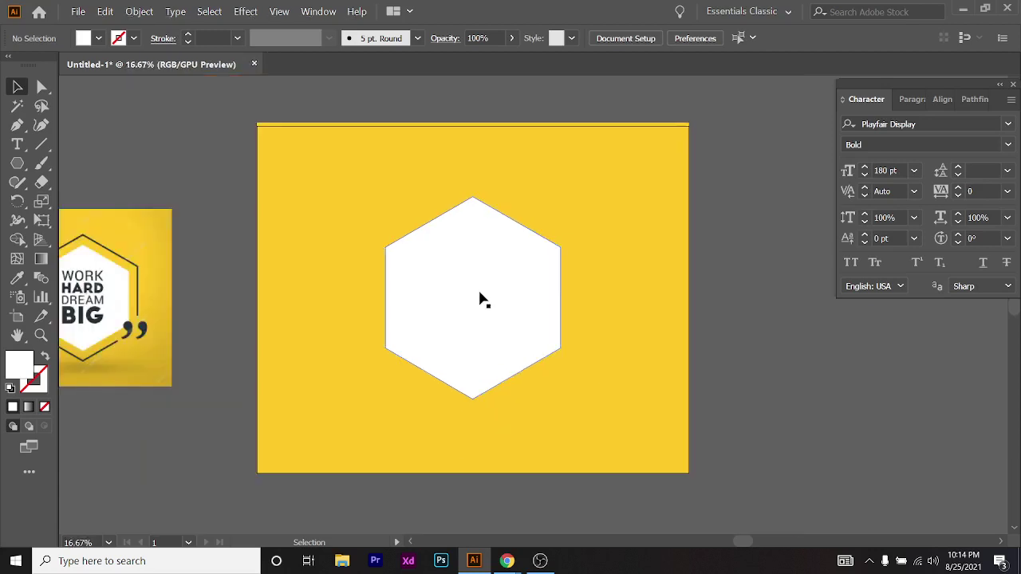
pyautogui.scroll(1, 480, 295)
pyautogui.scroll(1, 473, 302)
pyautogui.scroll(-1, 443, 317)
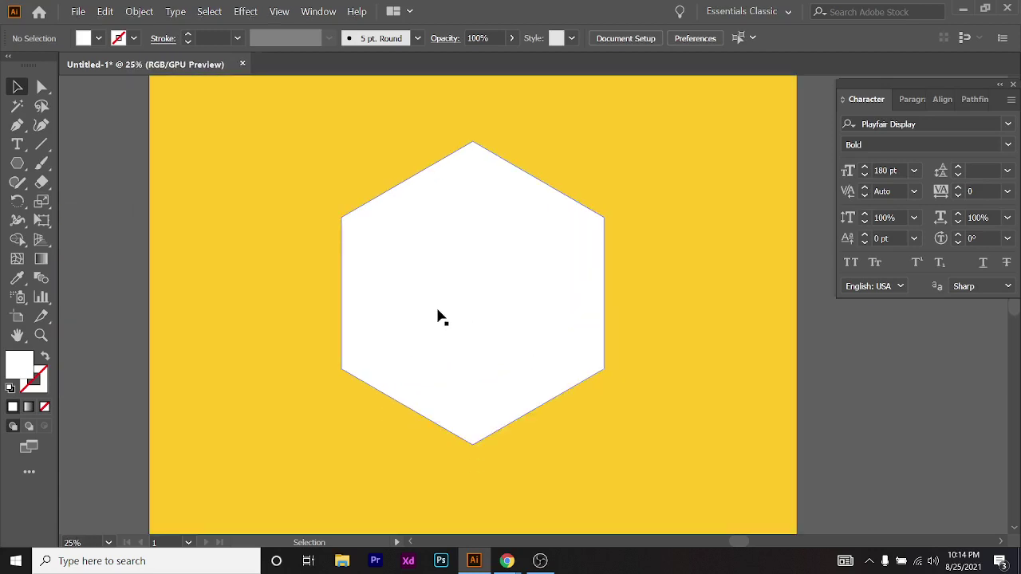
pyautogui.keyDown('alt'); pyautogui.moveTo(443, 317); pyautogui.dragTo(714, 302); pyautogui.keyUp('alt')
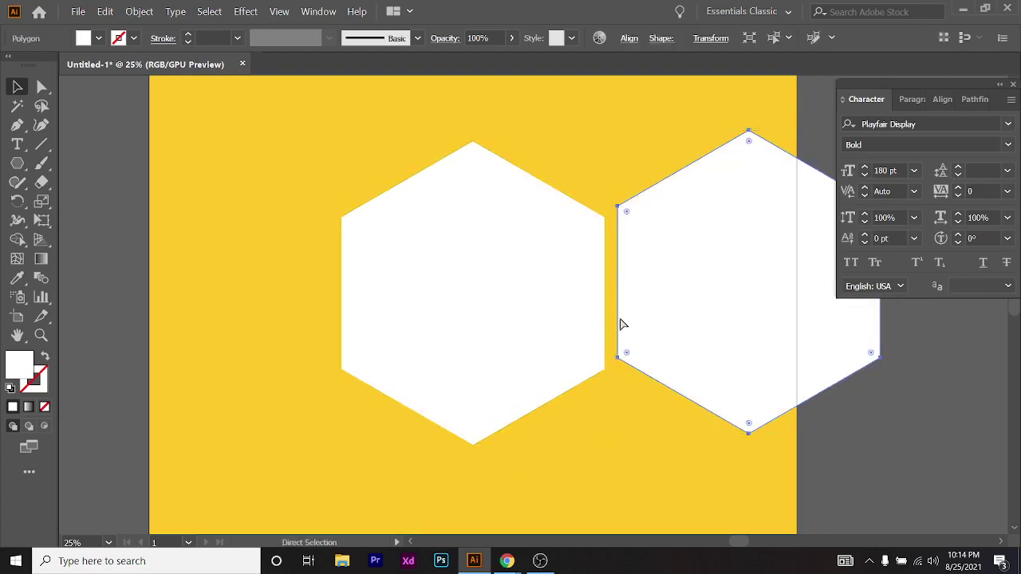
pyautogui.hotkey('ctrl', 'z')
pyautogui.hotkey('ctrl', 'shift', 'a')
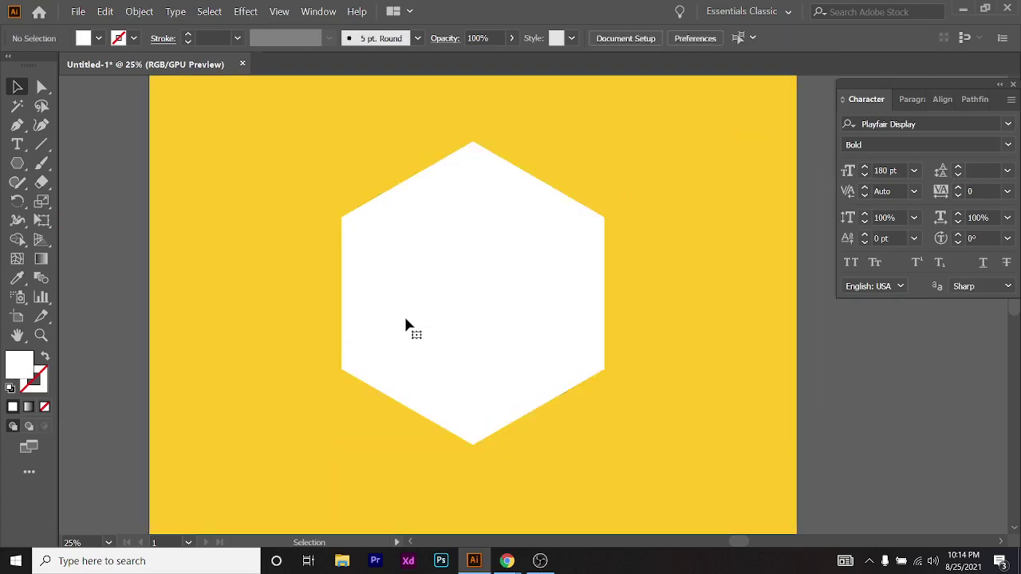
# Try placing a copy of the white hexagon across the artboard's right edge and undo it
pyautogui.click(465, 231)
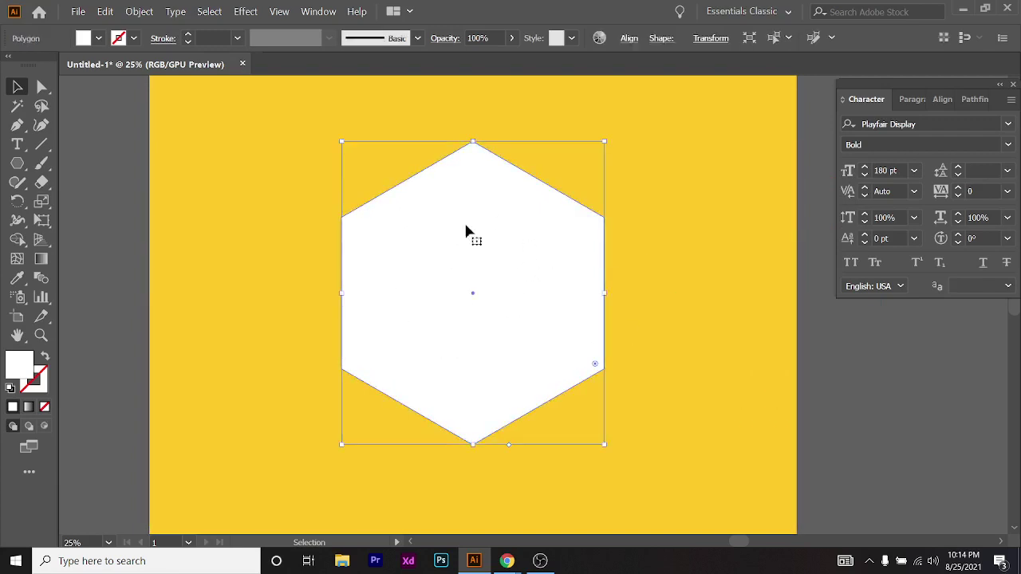
pyautogui.moveTo(465, 231); pyautogui.dragTo(359, 319)
pyautogui.press('a')
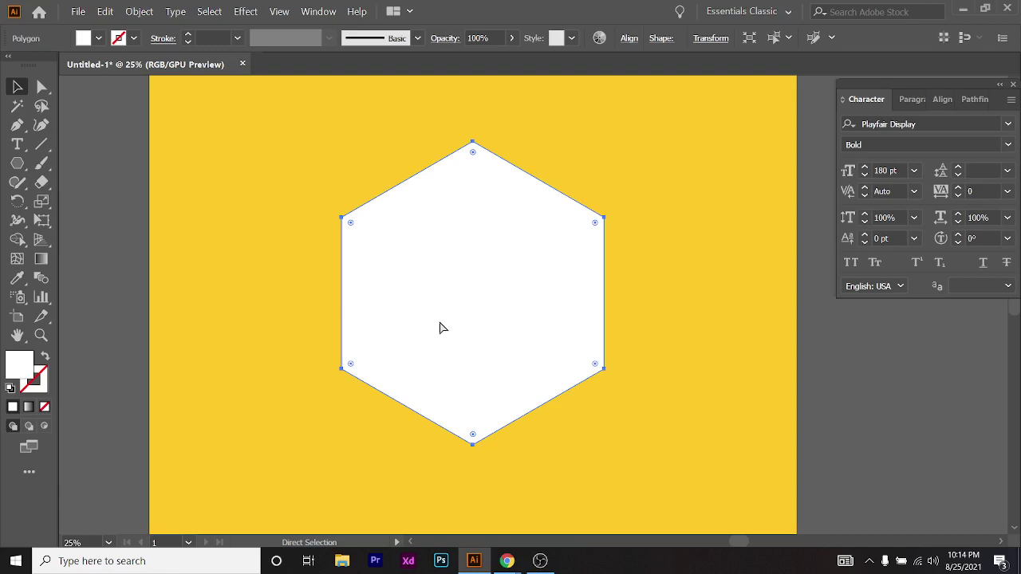
pyautogui.press('v')
pyautogui.click(830, 421)
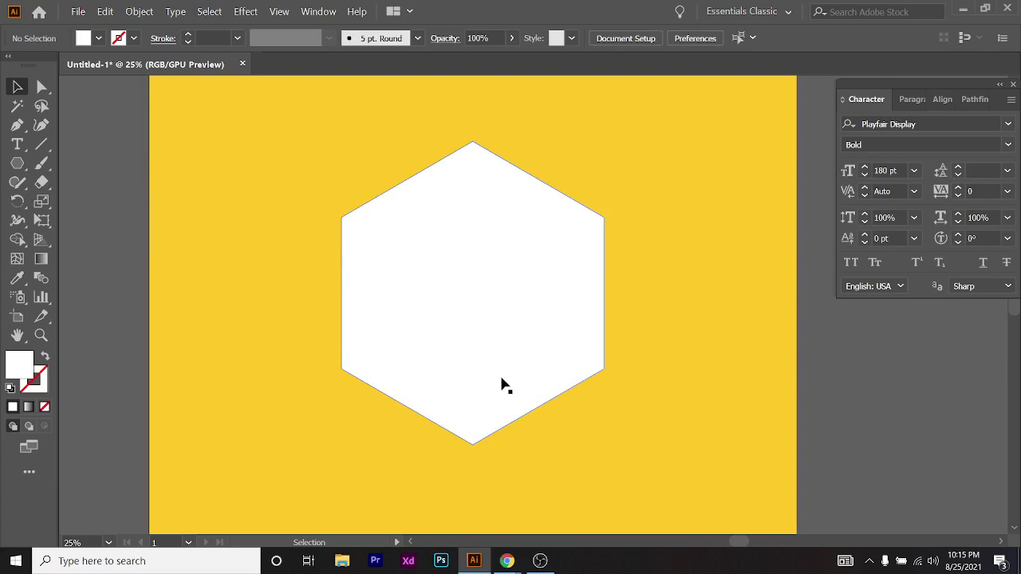
pyautogui.moveTo(403, 329); pyautogui.dragTo(745, 346)
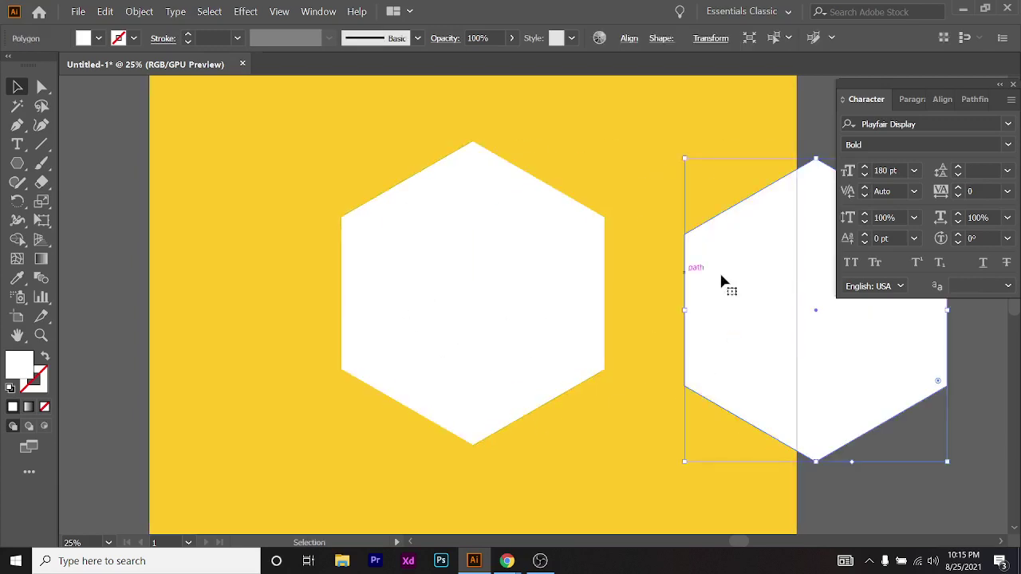
pyautogui.hotkey('ctrl', 'z')
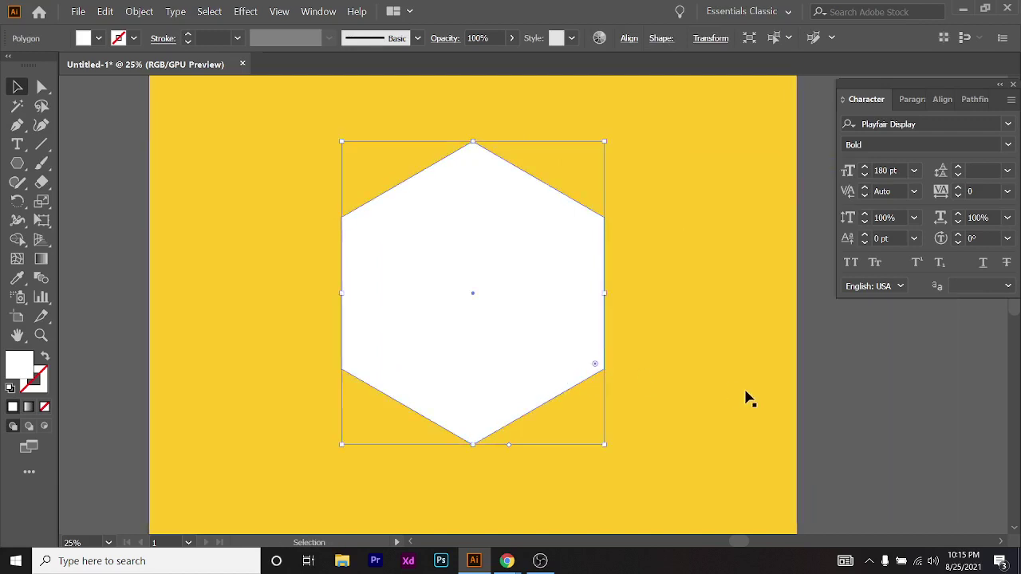
# Make several trial copies of the white hexagon to the right of the original, undoing each one
pyautogui.click(747, 399)
pyautogui.click(415, 314)
pyautogui.scroll(-2, 497, 360)
pyautogui.moveTo(497, 359); pyautogui.dragTo(710, 386)
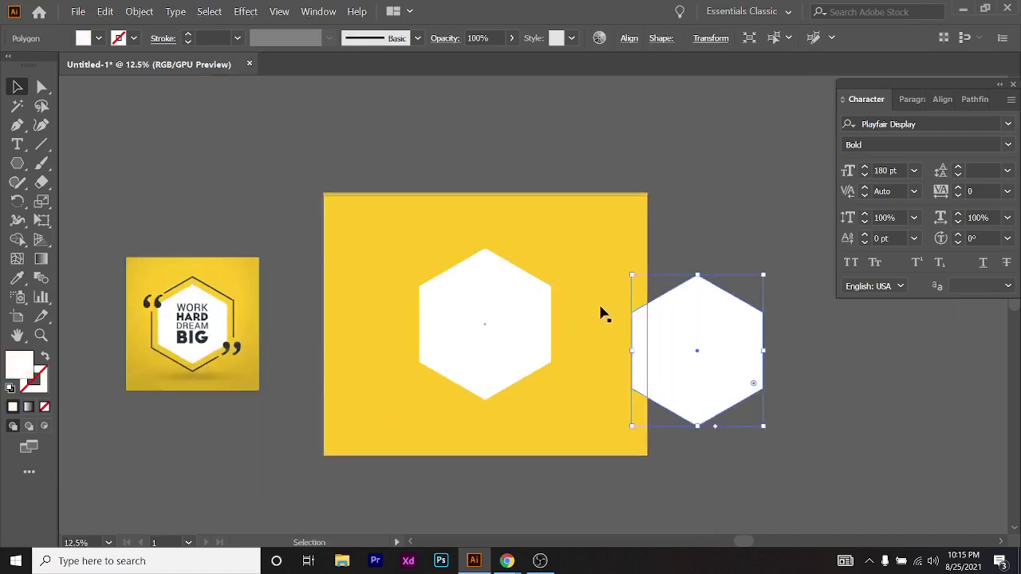
pyautogui.hotkey('ctrl', 'z')
pyautogui.hotkey('ctrl', 'shift', 'z')
pyautogui.hotkey('ctrl', 'z')
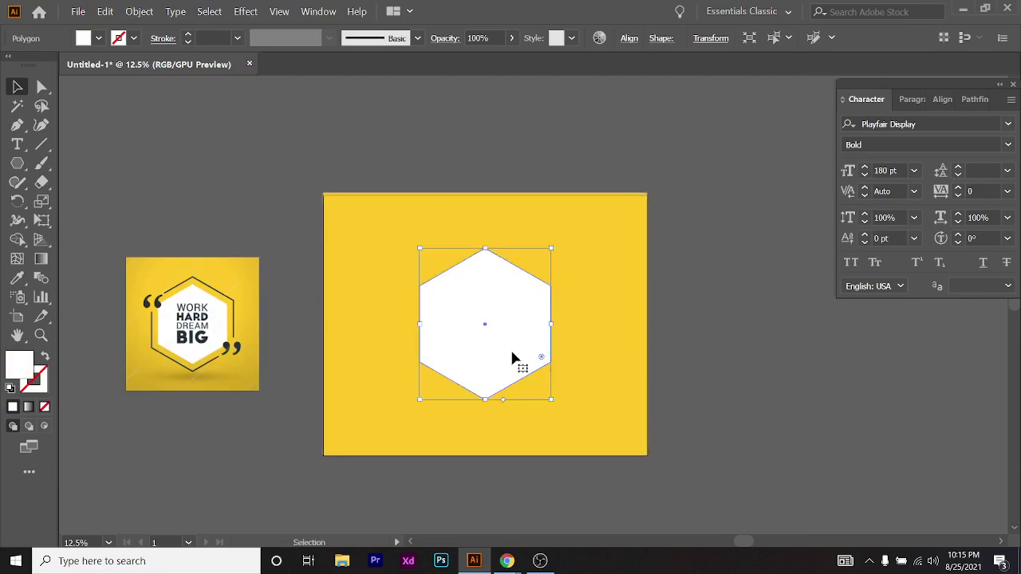
pyautogui.moveTo(507, 344); pyautogui.dragTo(645, 359)
pyautogui.scroll(2, 535, 338)
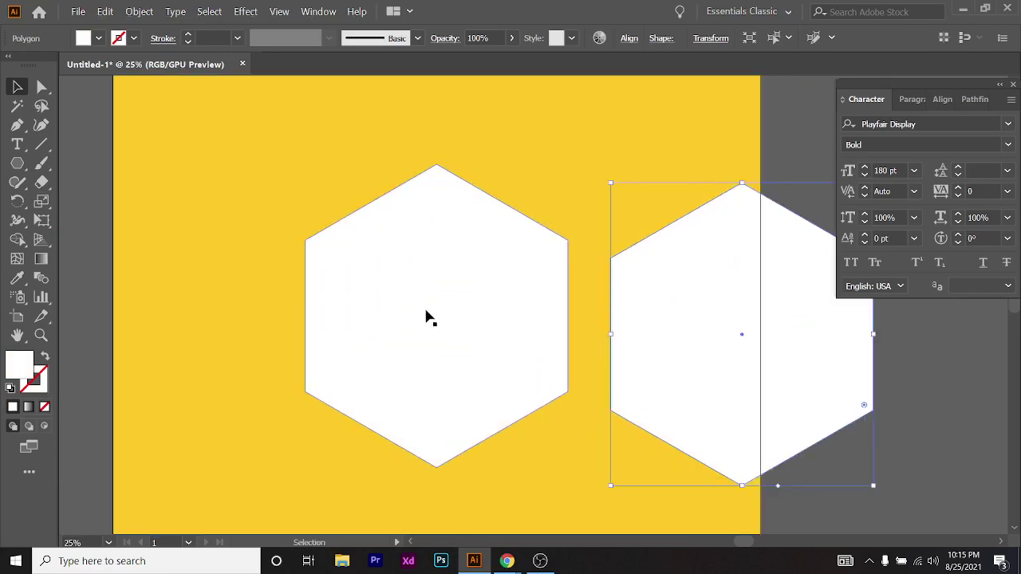
pyautogui.hotkey('ctrl', 'z')
pyautogui.hotkey('ctrl', 'shift', 'z')
pyautogui.moveTo(442, 317); pyautogui.dragTo(536, 310)
pyautogui.hotkey('ctrl', 'z')
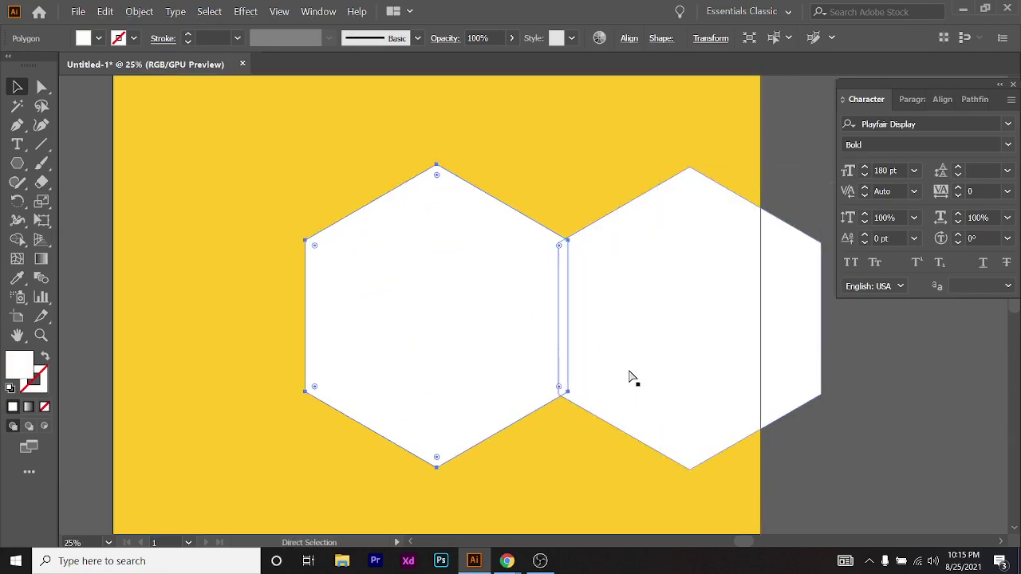
pyautogui.hotkey('ctrl', 'z')
# Duplicate the white hexagon in place and enlarge the copy proportionally from its center to leave a margin for an outline
pyautogui.click(852, 426)
pyautogui.click(460, 289)
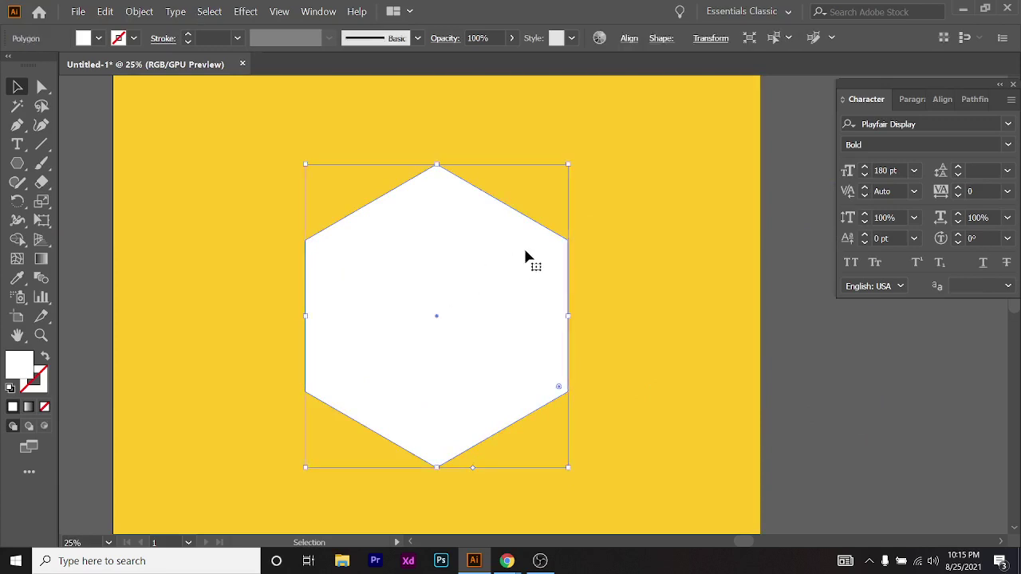
pyautogui.scroll(-1, 526, 258)
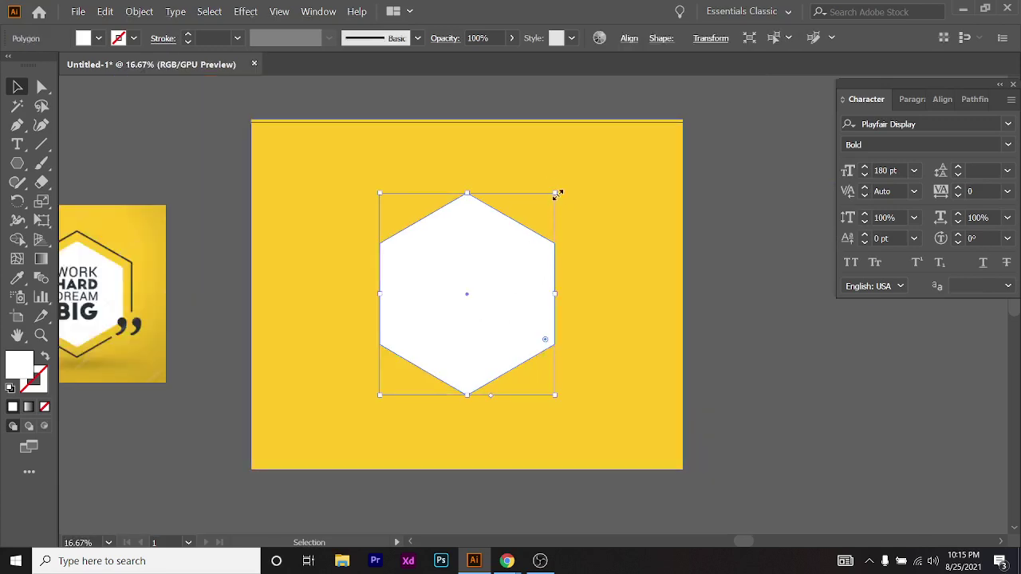
pyautogui.moveTo(557, 194)
pyautogui.mouseDown()
pyautogui.moveTo(604, 158)
pyautogui.moveTo(574, 182)
pyautogui.moveTo(691, 124)
pyautogui.moveTo(677, 116)
pyautogui.moveTo(561, 153)
pyautogui.moveTo(647, 107)
pyautogui.moveTo(638, 130)
pyautogui.moveTo(588, 155)
pyautogui.moveTo(663, 122)
pyautogui.moveTo(577, 165)
pyautogui.moveTo(622, 144)
pyautogui.moveTo(588, 160)
pyautogui.moveTo(613, 136)
pyautogui.moveTo(592, 153)
pyautogui.moveTo(613, 152)
pyautogui.moveTo(606, 143)
pyautogui.moveTo(585, 157)
pyautogui.moveTo(593, 146)
pyautogui.moveTo(600, 159)
pyautogui.moveTo(531, 192)
pyautogui.moveTo(595, 152)
pyautogui.moveTo(576, 178)
pyautogui.moveTo(557, 172)
pyautogui.moveTo(612, 139)
pyautogui.moveTo(542, 198)
pyautogui.moveTo(575, 185)
pyautogui.moveTo(520, 196)
pyautogui.moveTo(553, 152)
pyautogui.moveTo(510, 186)
pyautogui.moveTo(624, 157)
pyautogui.moveTo(543, 218)
pyautogui.moveTo(569, 194)
pyautogui.moveTo(559, 204)
pyautogui.mouseUp()
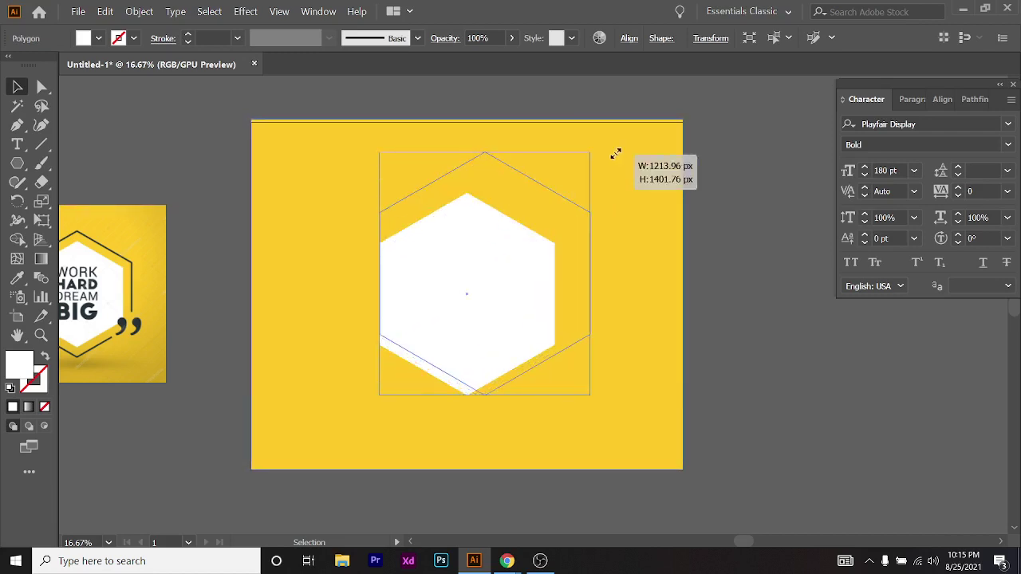
pyautogui.moveTo(616, 153); pyautogui.dragTo(637, 159)
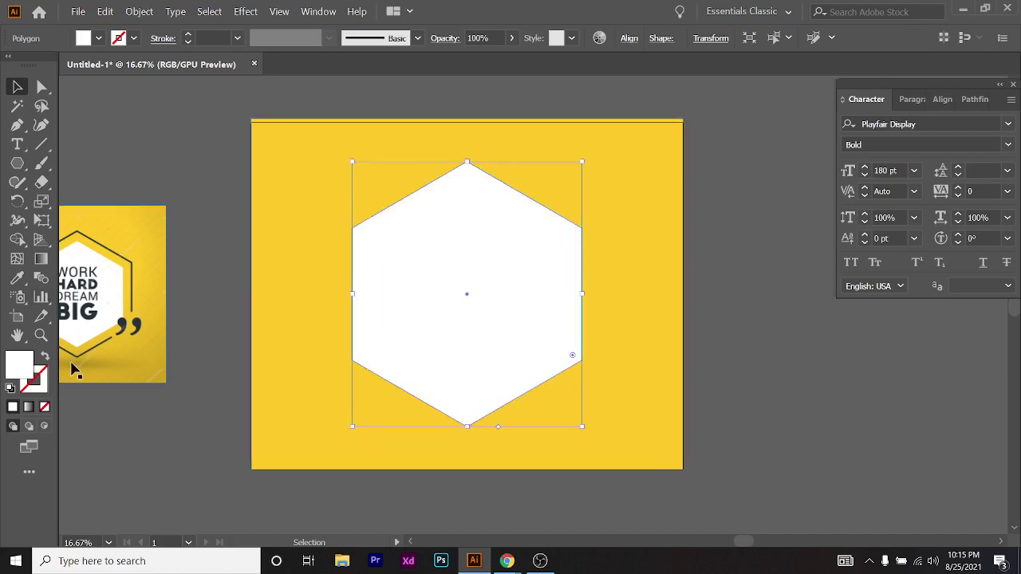
# Swap the enlarged hexagon's fill and stroke back and forth, ending with the white fill and no stroke
pyautogui.click(44, 358)
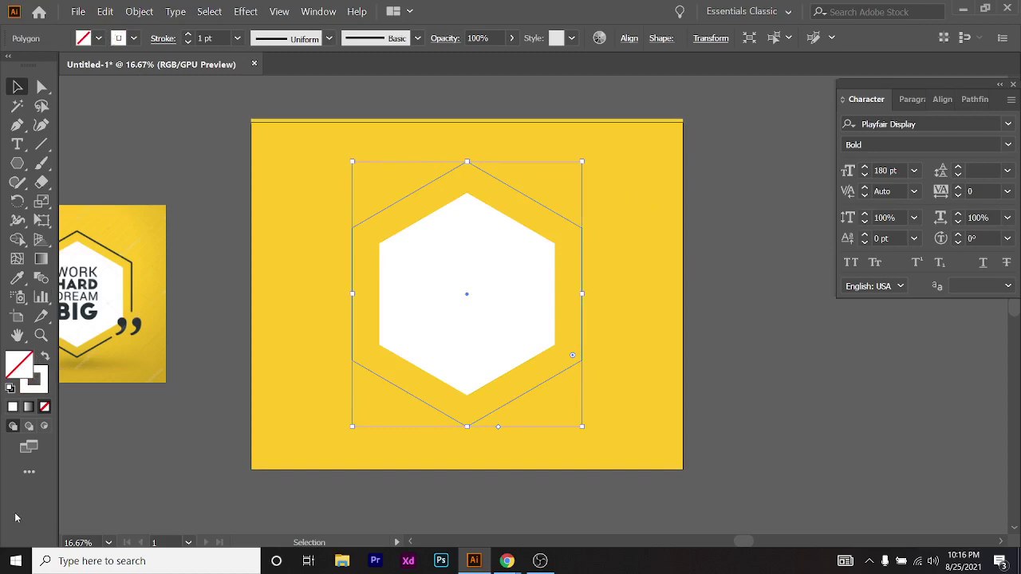
pyautogui.click(45, 359)
pyautogui.click(45, 359)
pyautogui.click(45, 359)
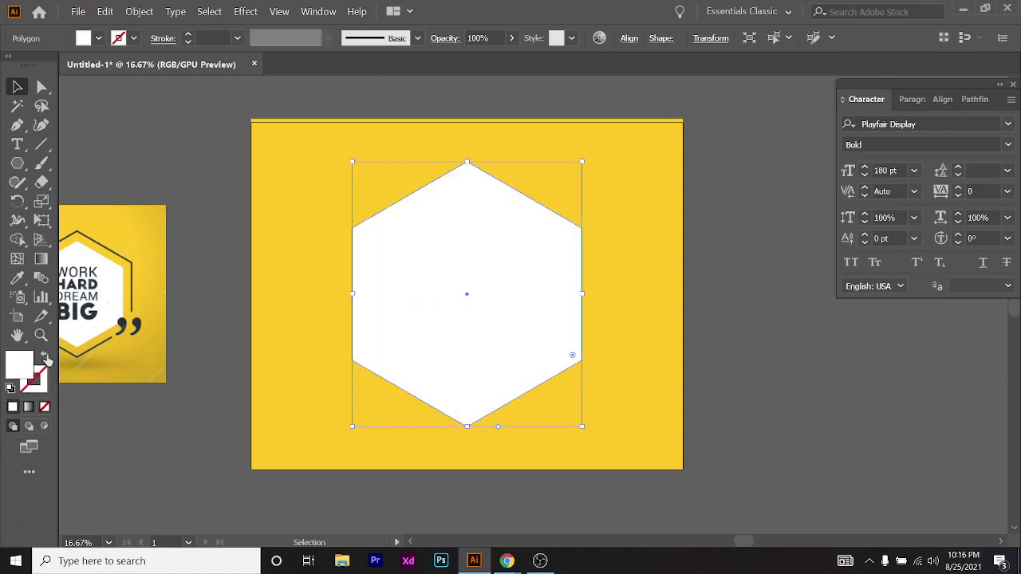
pyautogui.click(45, 360)
pyautogui.click(45, 359)
pyautogui.click(45, 360)
pyautogui.click(45, 359)
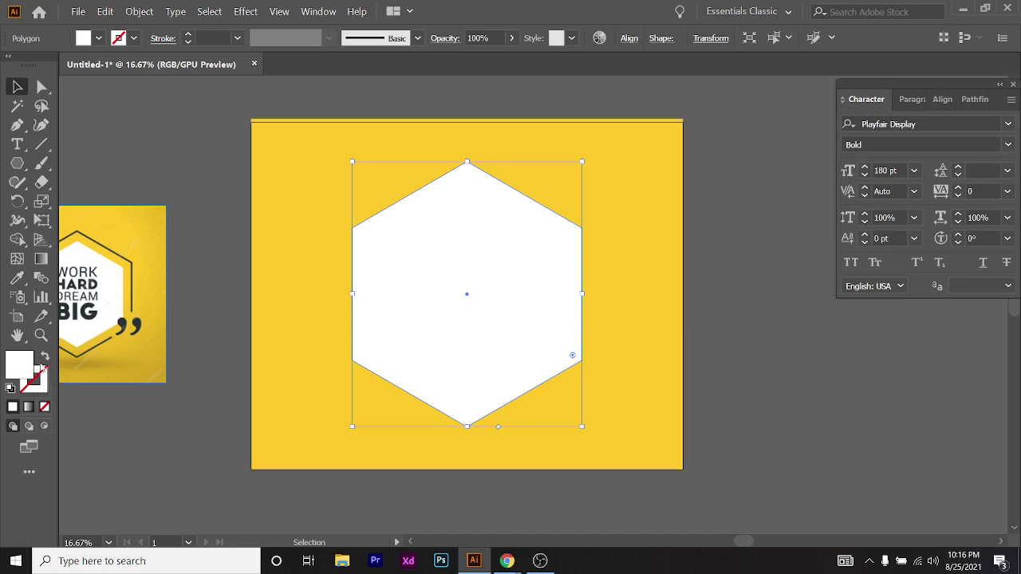
pyautogui.click(42, 358)
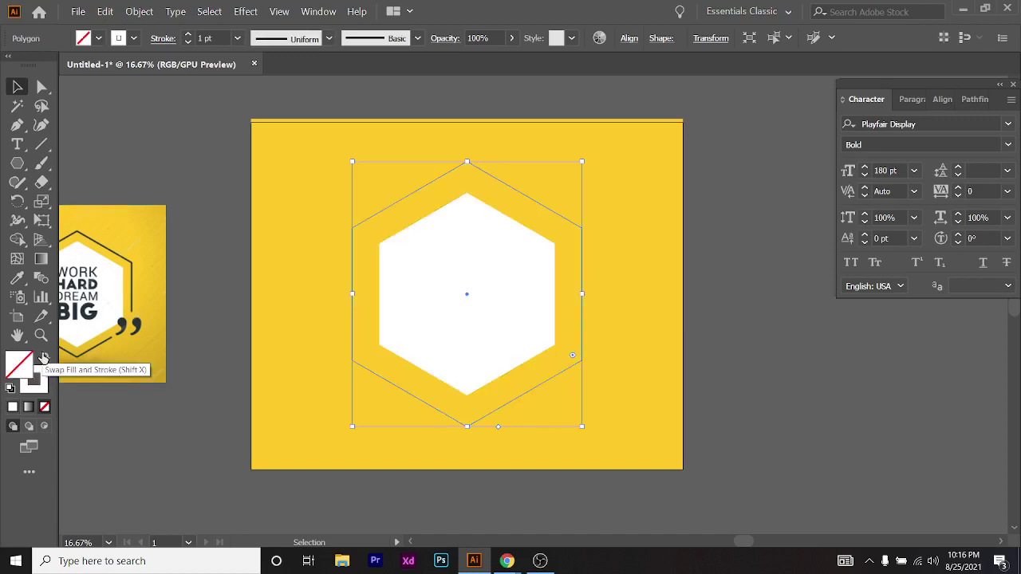
pyautogui.click(42, 358)
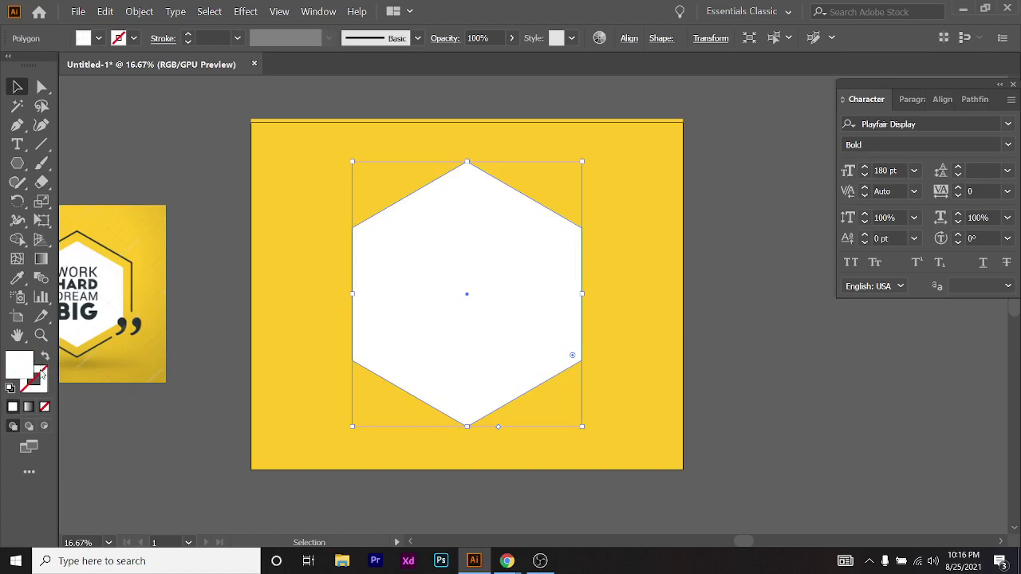
# Set the enlarged hexagon's stroke color to ef0000, swap it with the white fill, and inspect the outline up close
pyautogui.doubleClick(33, 379)
pyautogui.write('ef0000')
pyautogui.press('Return')
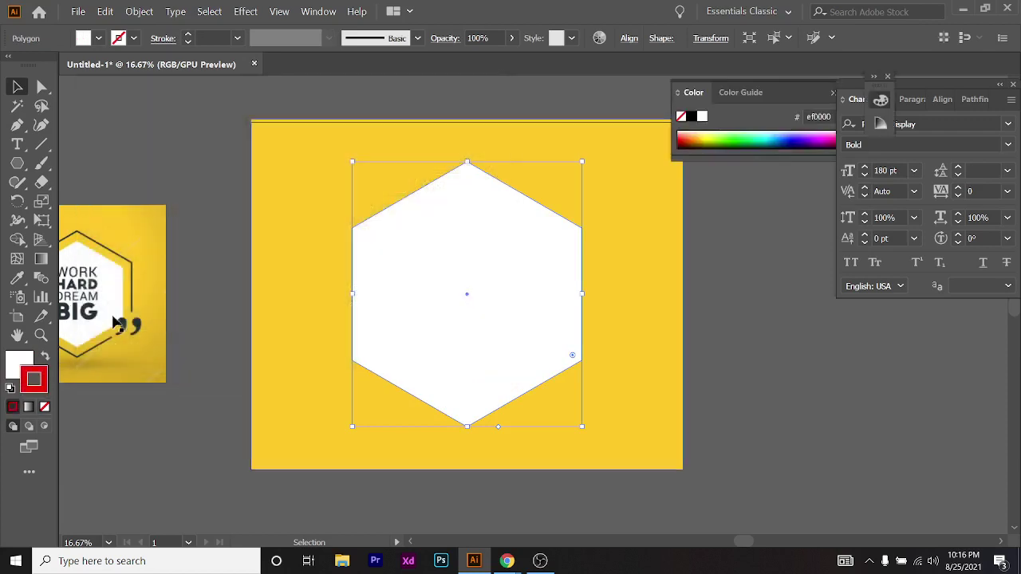
pyautogui.click(10, 359)
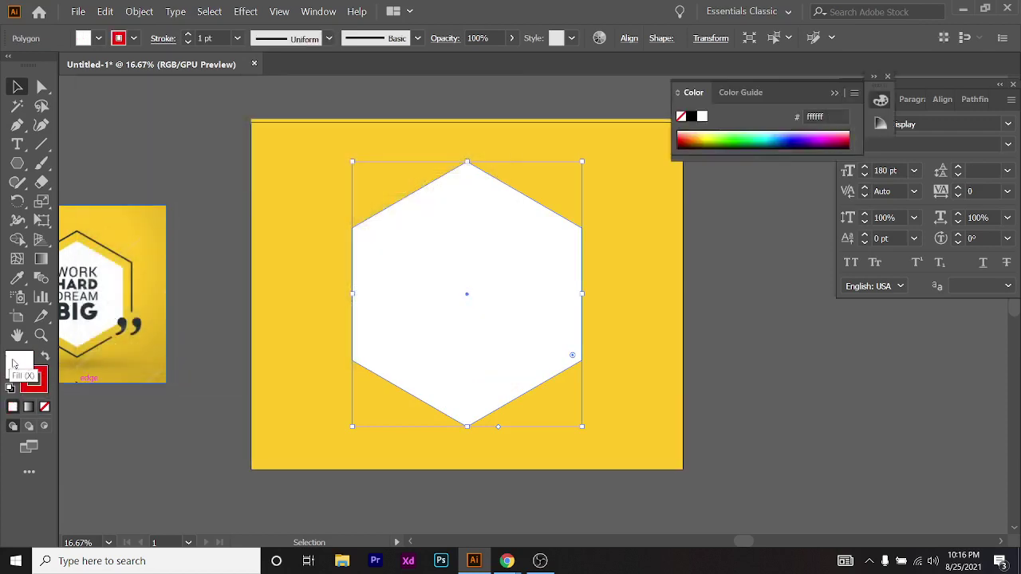
pyautogui.click(44, 360)
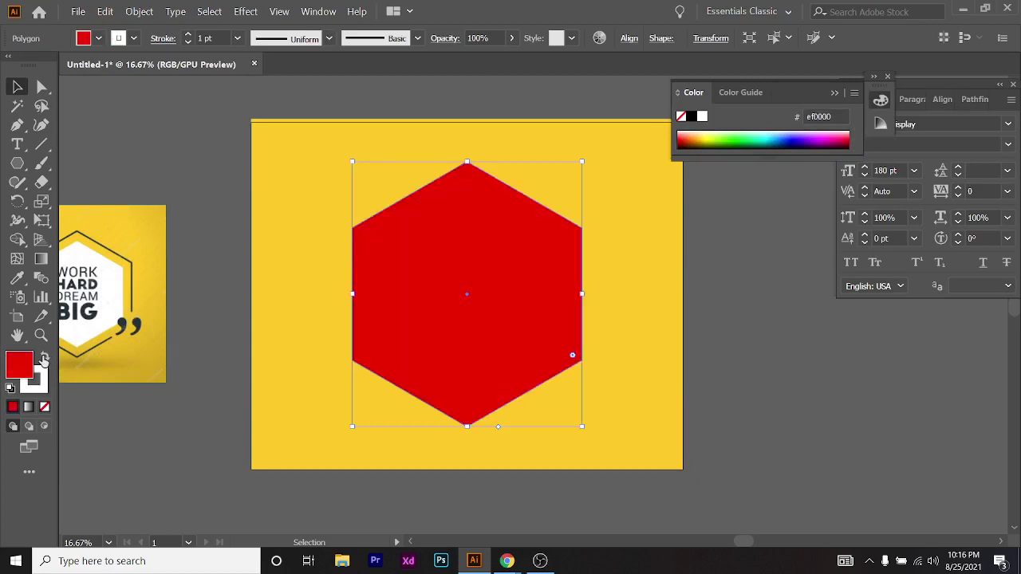
pyautogui.scroll(13, 467, 159)
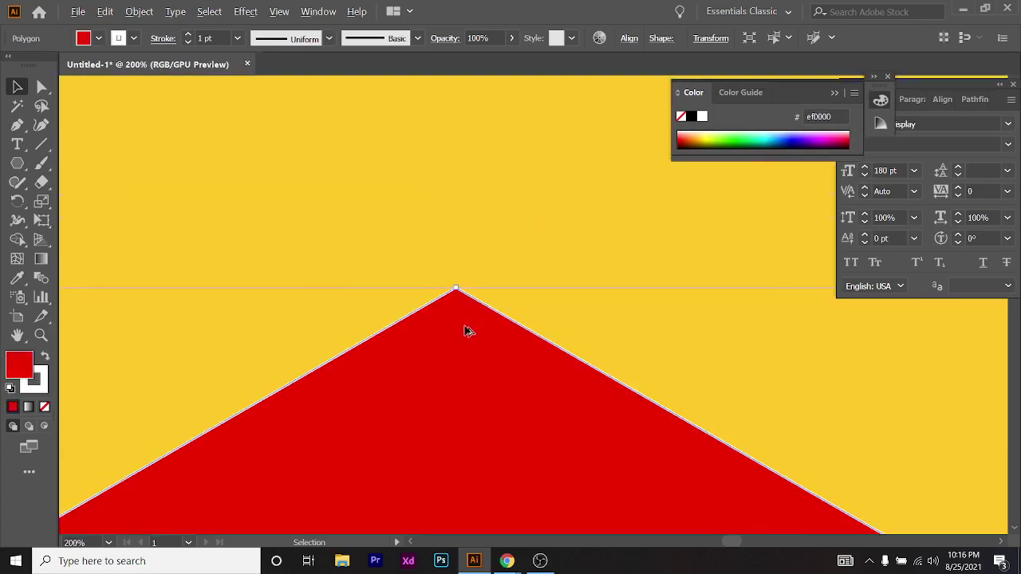
pyautogui.scroll(-13, 378, 165)
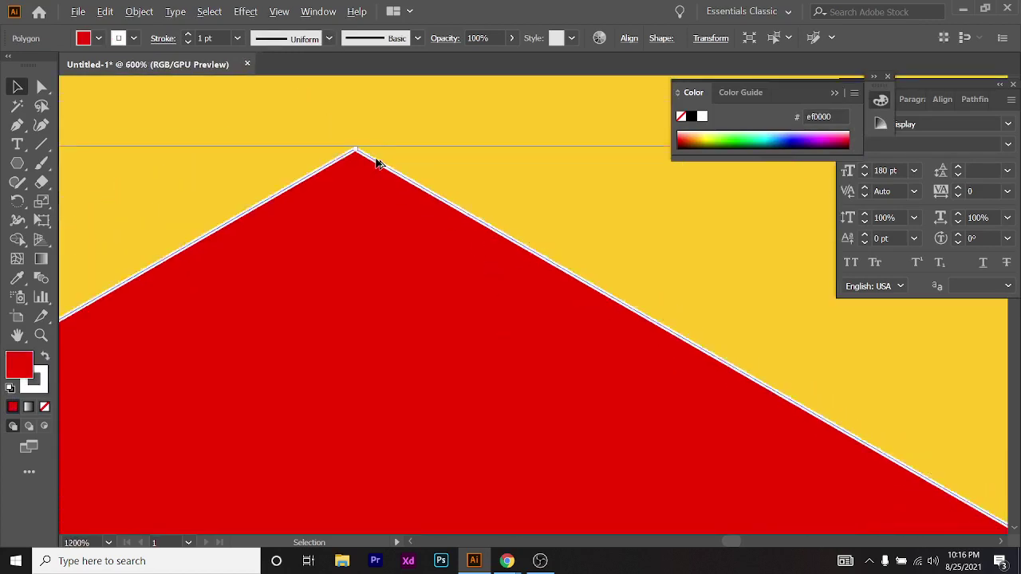
pyautogui.scroll(2, 354, 330)
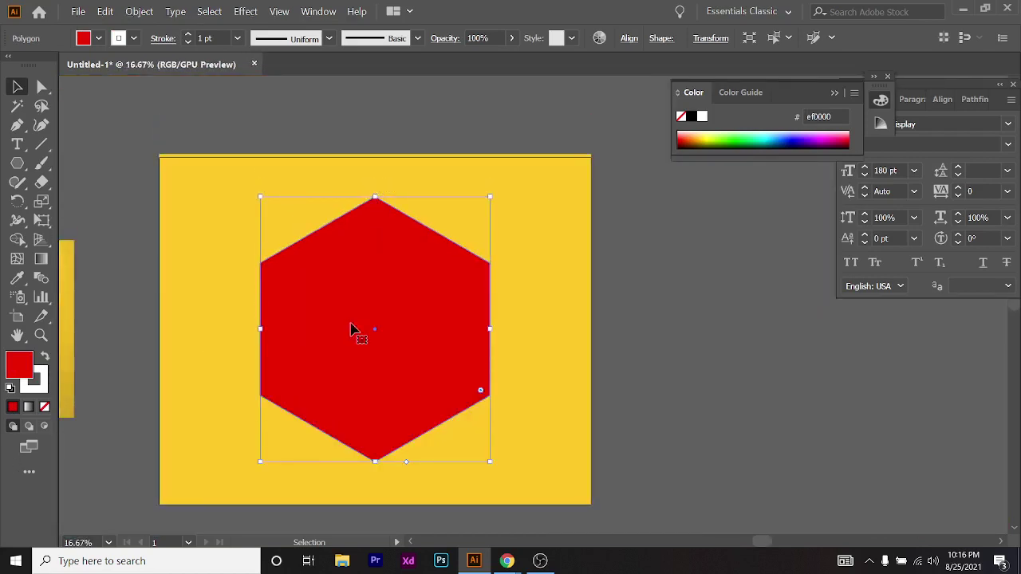
# Swap the enlarged hexagon's red and white fill and stroke colors repeatedly, ending with the red fill
pyautogui.click(45, 357)
pyautogui.click(44, 357)
pyautogui.click(45, 357)
pyautogui.click(44, 357)
pyautogui.click(45, 356)
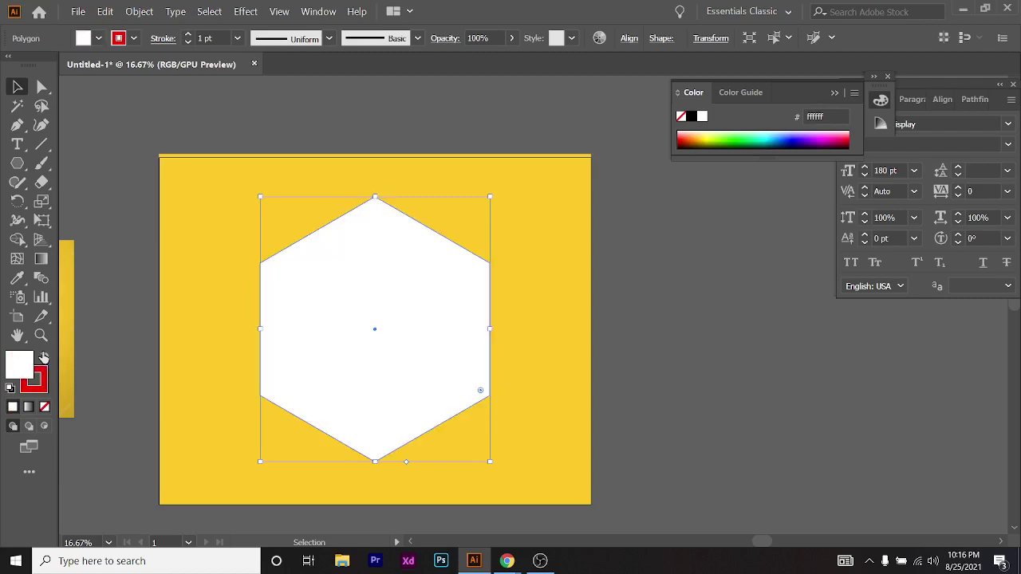
pyautogui.click(44, 356)
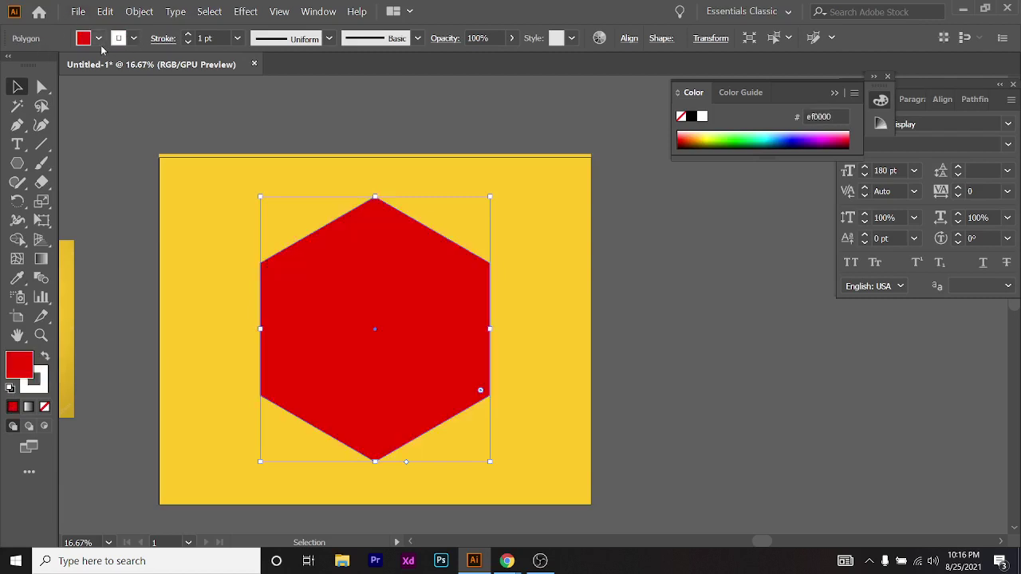
# Set the enlarged hexagon's fill to None and its stroke color to black, matching the outline in the reference design
pyautogui.click(98, 38)
pyautogui.click(11, 66)
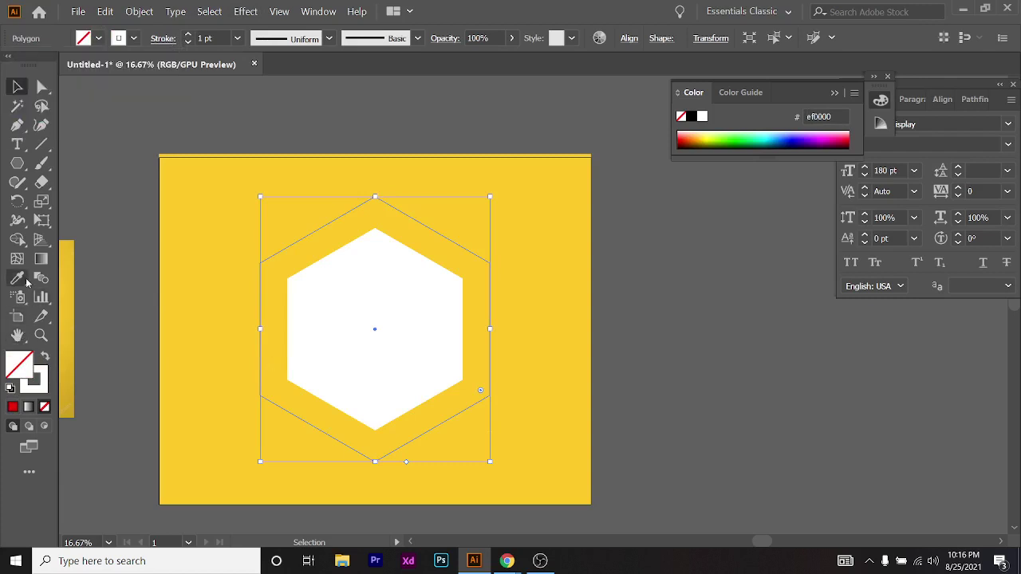
pyautogui.hscroll(-5, 192, 331)
pyautogui.click(126, 41)
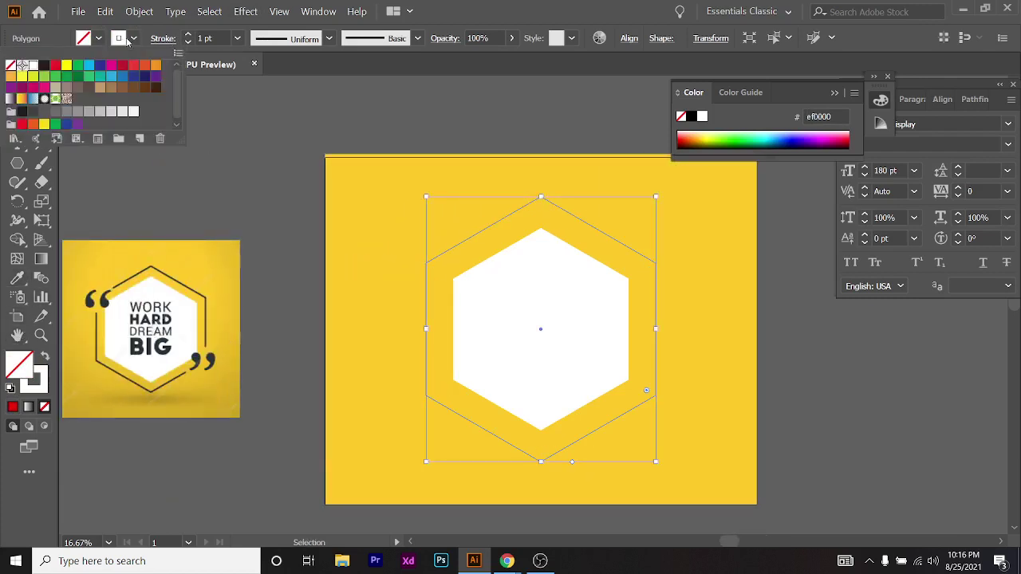
pyautogui.click(23, 114)
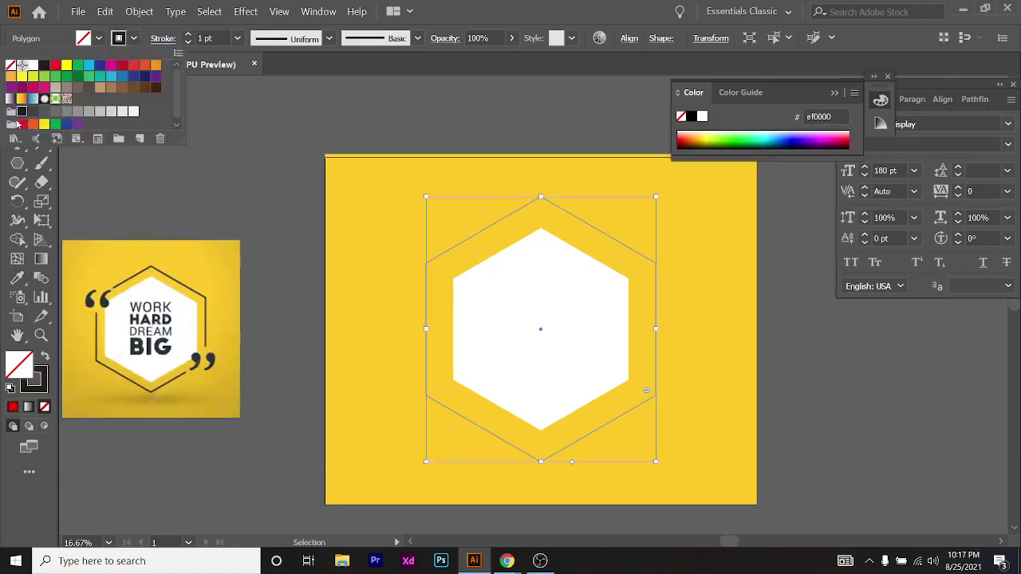
pyautogui.press('Escape')
pyautogui.hscroll(1, 302, 96)
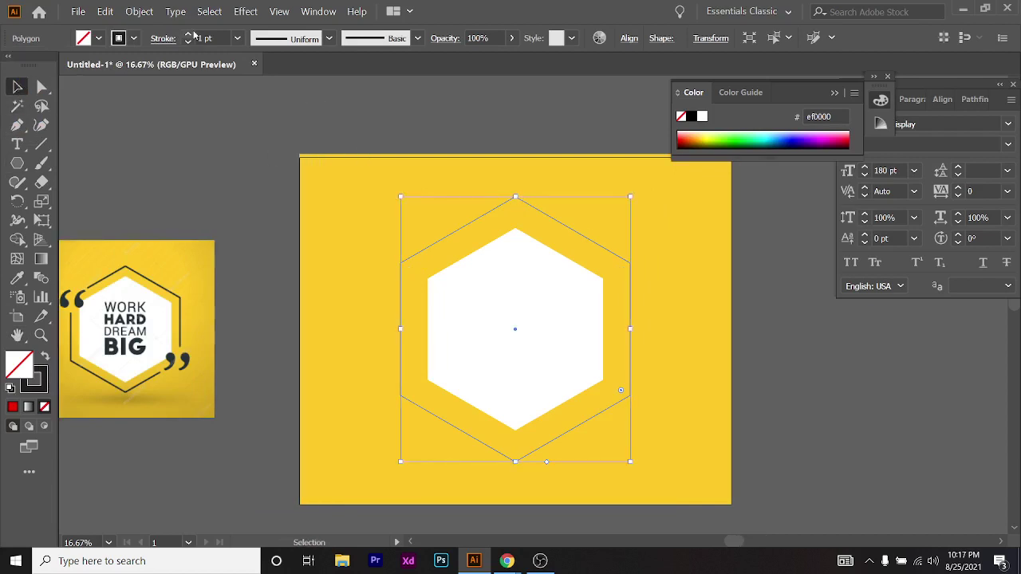
# Set the enlarged hexagon outline's stroke weight to 20 pt and deselect it
pyautogui.click(188, 38)
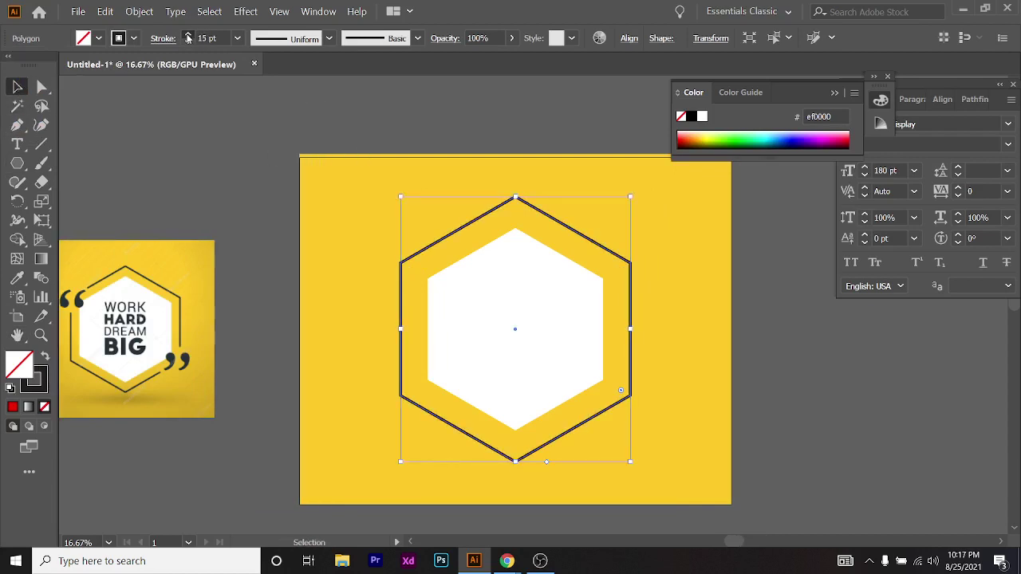
pyautogui.click(188, 39)
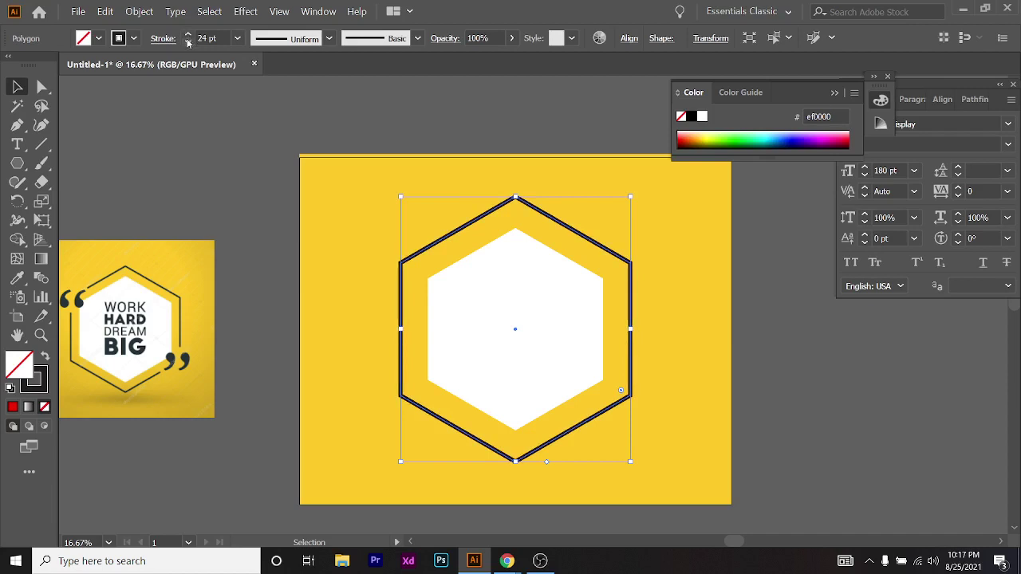
pyautogui.click(188, 43)
pyautogui.click(247, 243)
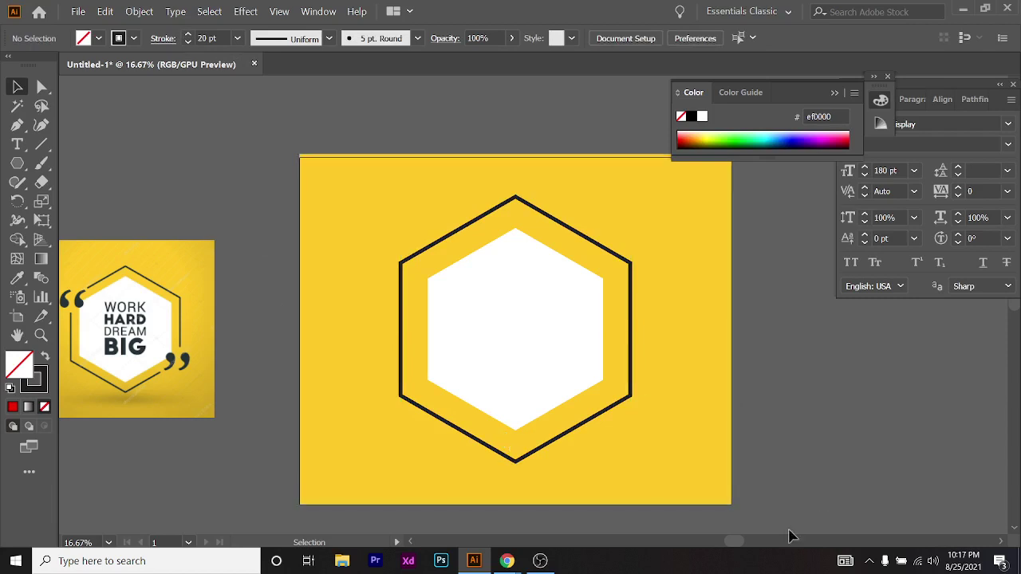
# Check the class's in-call messages in Google Meet and return to Illustrator
pyautogui.click(492, 530)
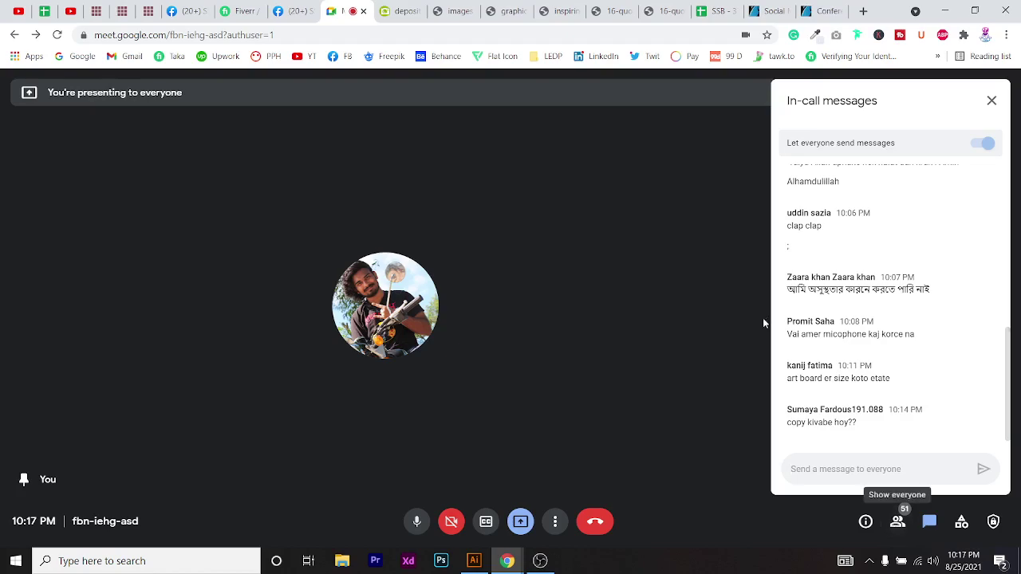
pyautogui.hotkey('alt', 'Tab')
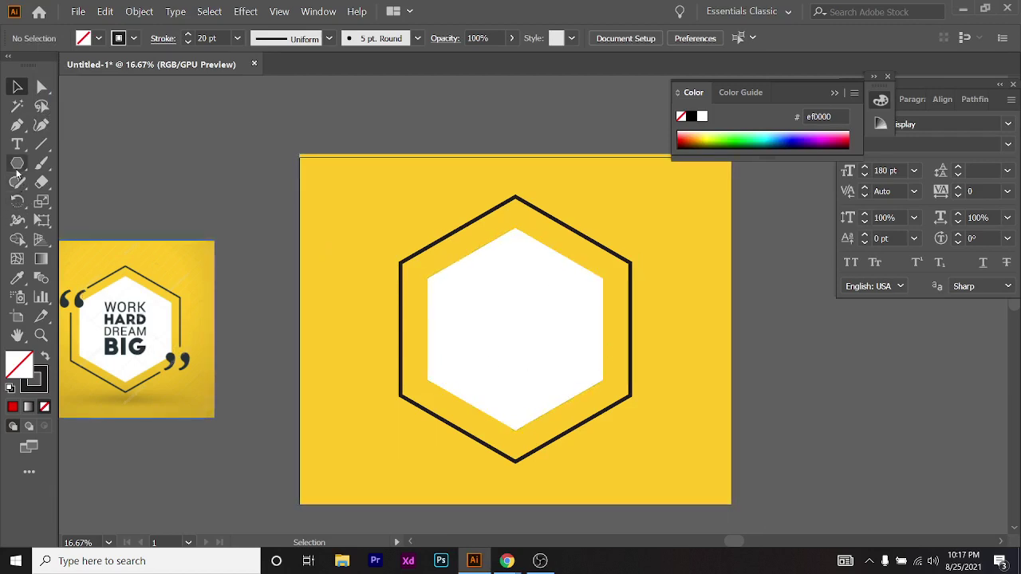
# Examine where the reference design's hexagon outline breaks around the quotation marks and compare it with the new outline
pyautogui.hscroll(-2, 112, 319)
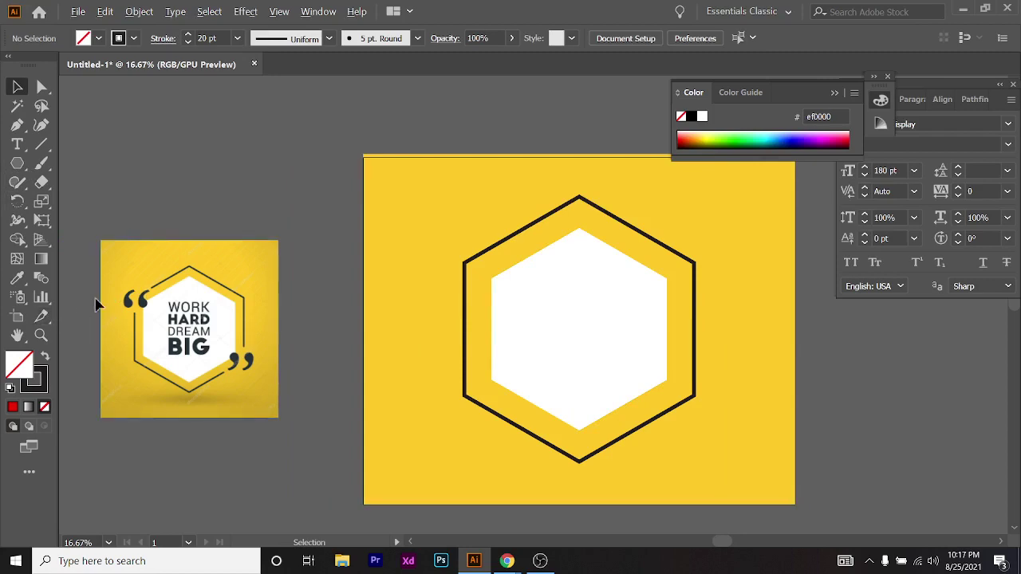
pyautogui.scroll(4, 95, 303)
pyautogui.scroll(-1, 279, 283)
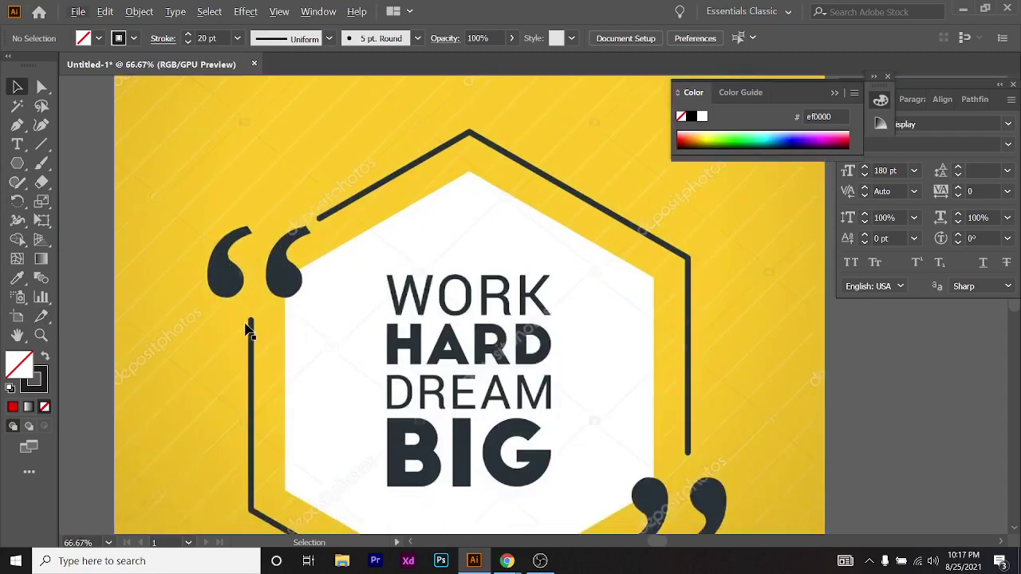
pyautogui.scroll(-2, 327, 212)
pyautogui.scroll(-1, 467, 351)
pyautogui.scroll(2, 466, 356)
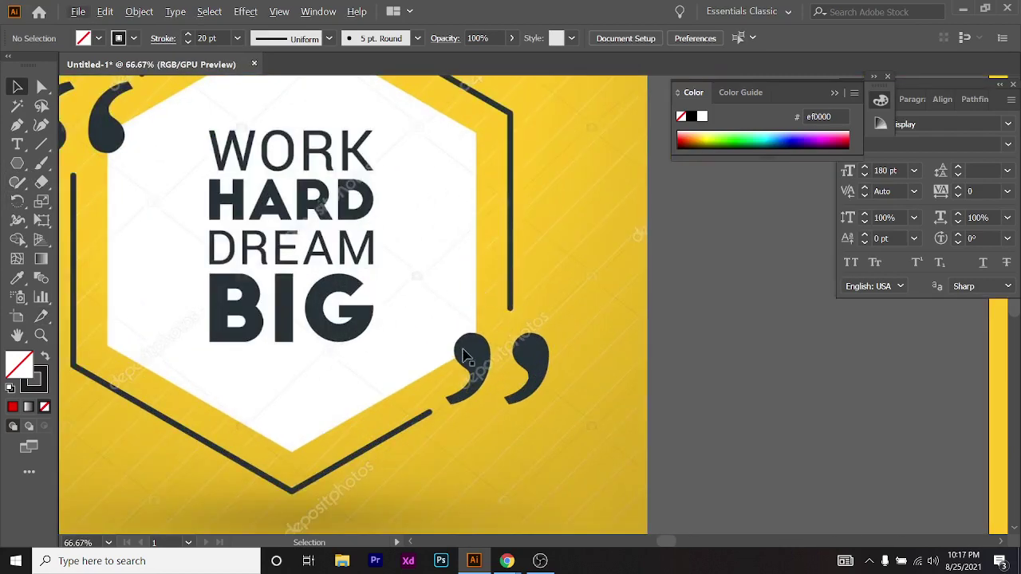
pyautogui.scroll(-3, 519, 363)
pyautogui.scroll(1, 742, 263)
pyautogui.scroll(2, 490, 294)
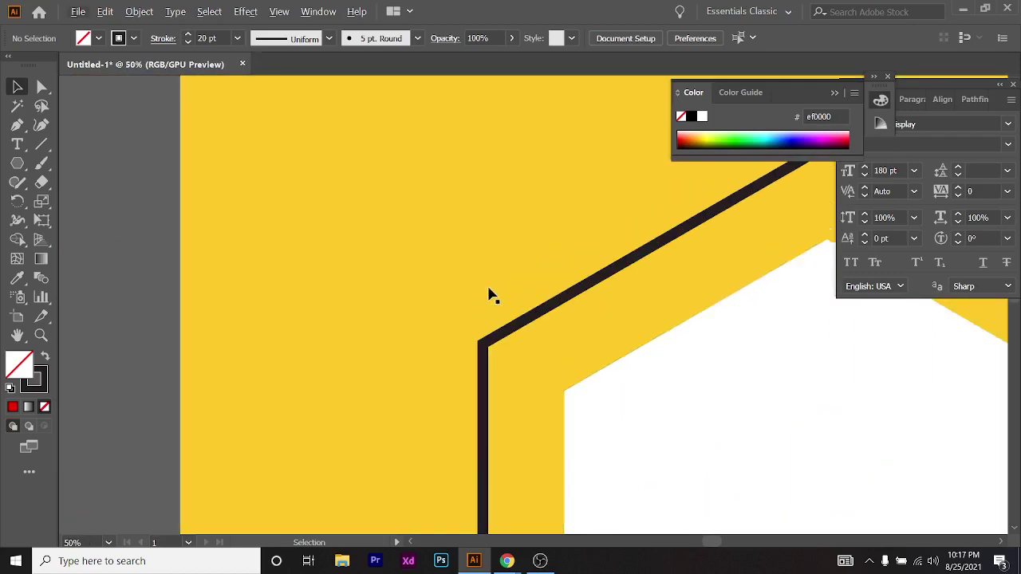
pyautogui.scroll(-2, 496, 289)
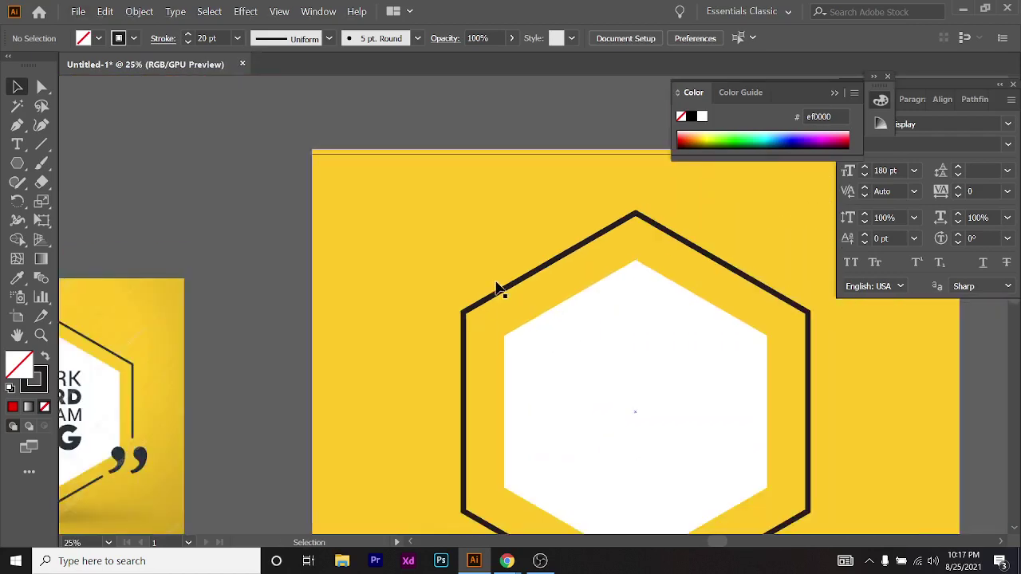
# Draw a square with the Rectangle tool, centred on the outer hexagon's upper-left corner point
pyautogui.rightClick(22, 164)
pyautogui.click(91, 165)
pyautogui.scroll(-1, 490, 283)
pyautogui.scroll(2, 483, 299)
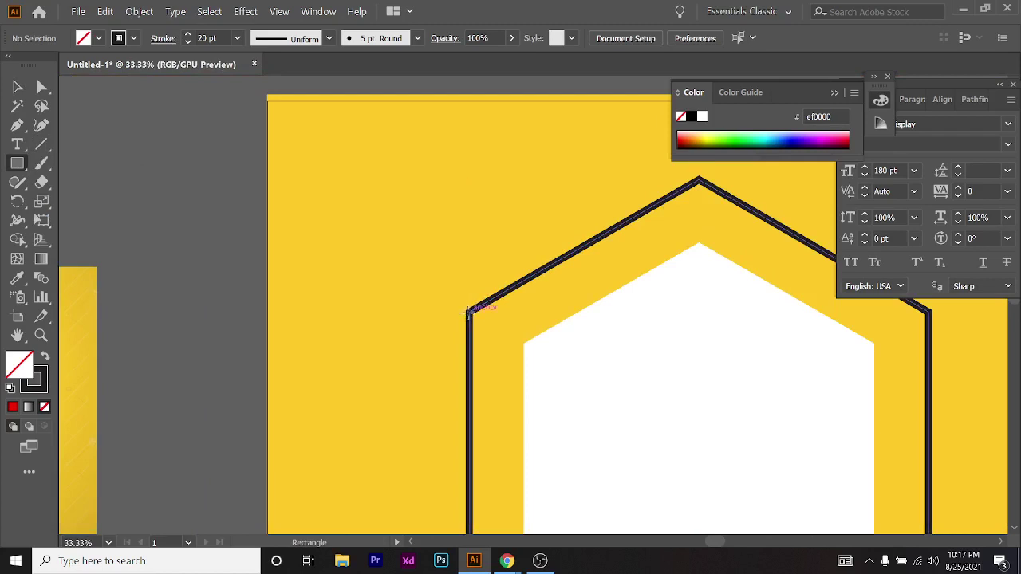
pyautogui.moveTo(469, 310); pyautogui.dragTo(515, 292)
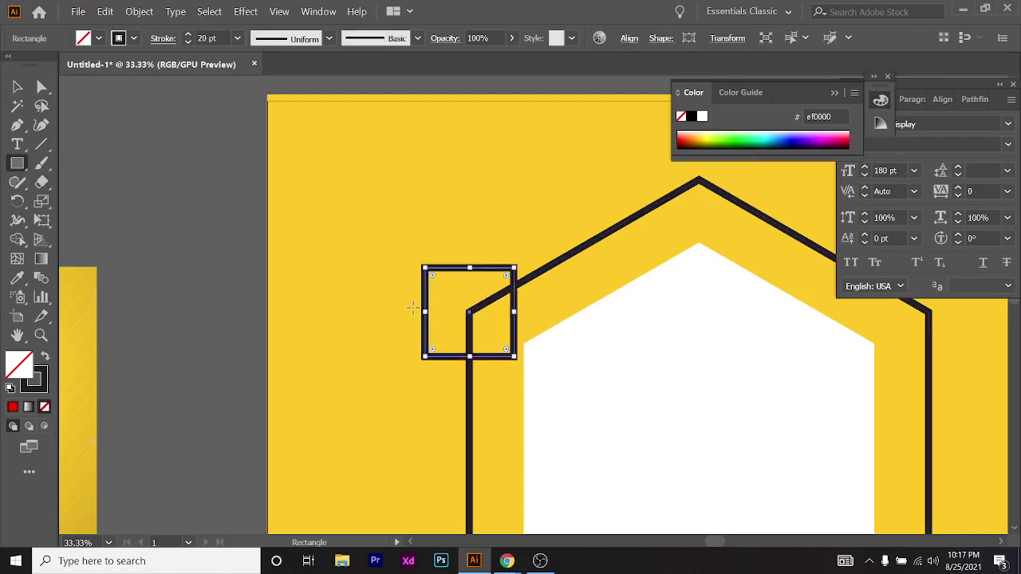
# Swap the square's fill and stroke, and set its fill color to e00a47
pyautogui.click(19, 91)
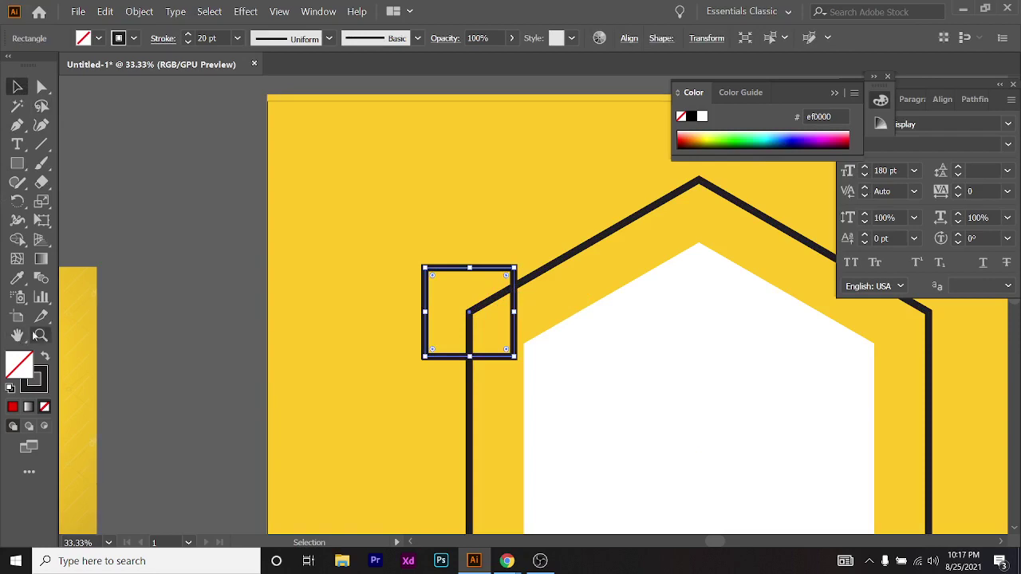
pyautogui.click(44, 358)
pyautogui.doubleClick(19, 368)
pyautogui.write('e00a47')
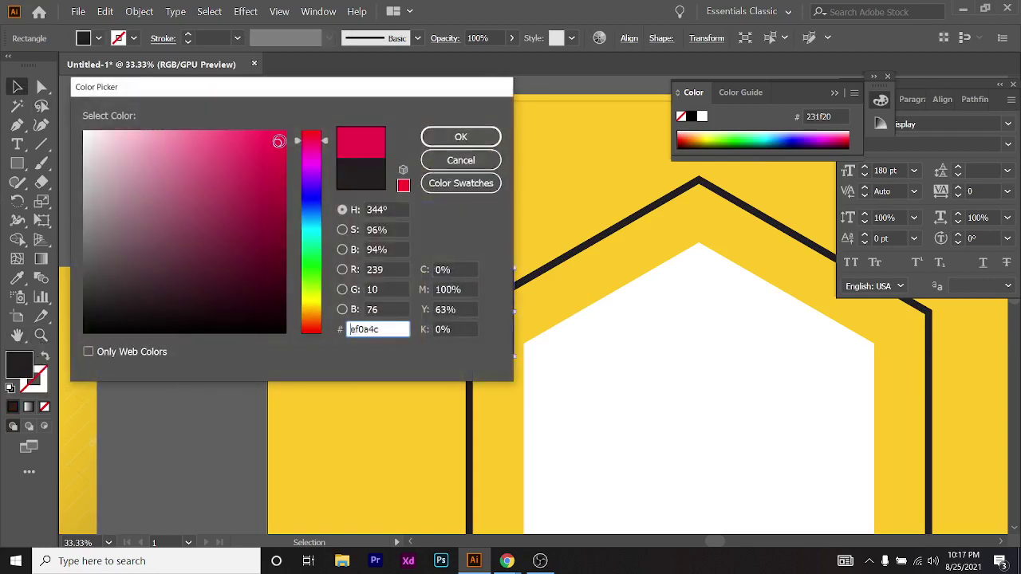
pyautogui.click(460, 138)
# Enlarge the red square proportionally from its centre so it covers more of the outline's upper-left corner
pyautogui.hotkey('ctrl', '-')
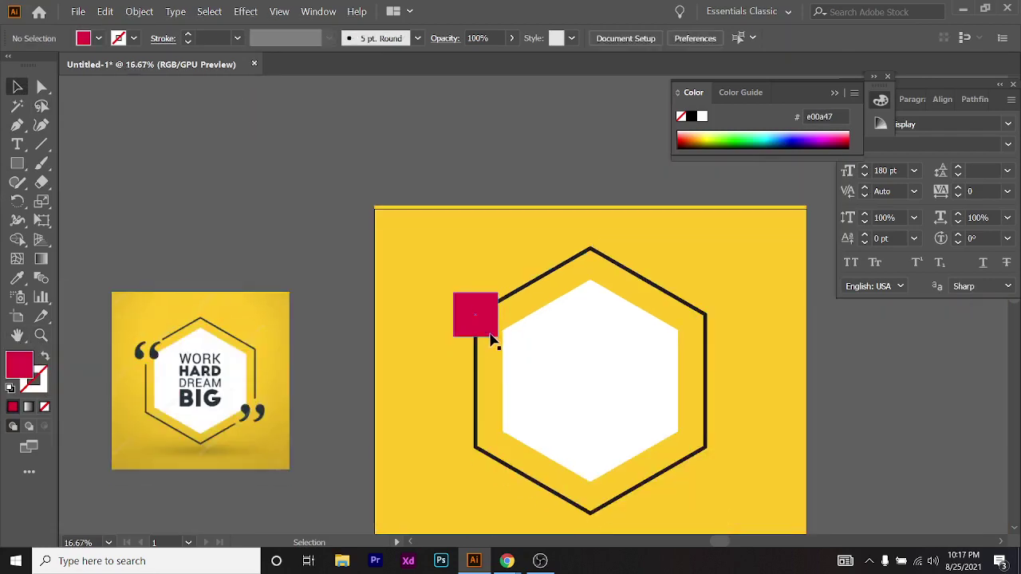
pyautogui.hotkey('ctrl', '+')
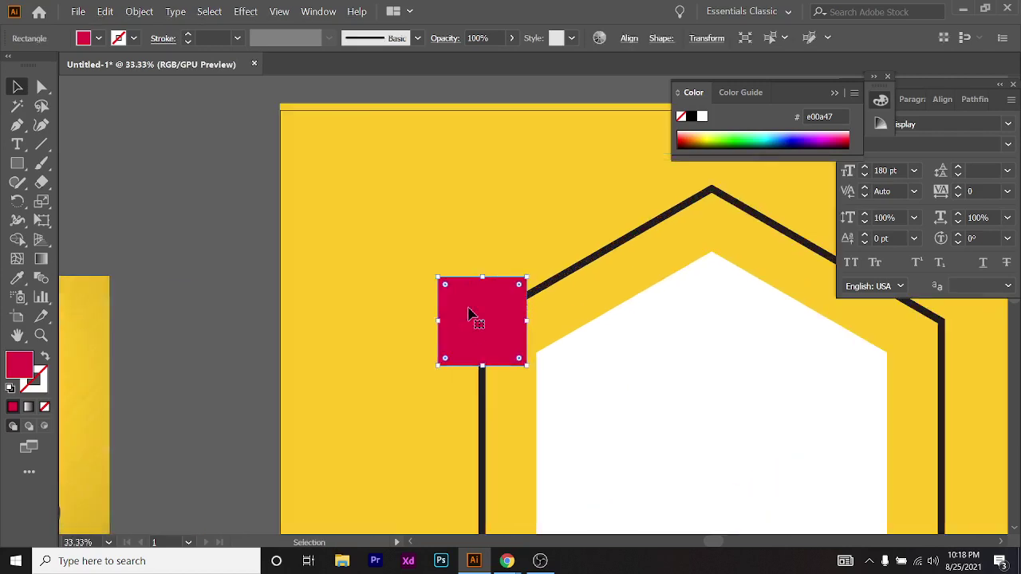
pyautogui.moveTo(471, 314); pyautogui.dragTo(469, 345)
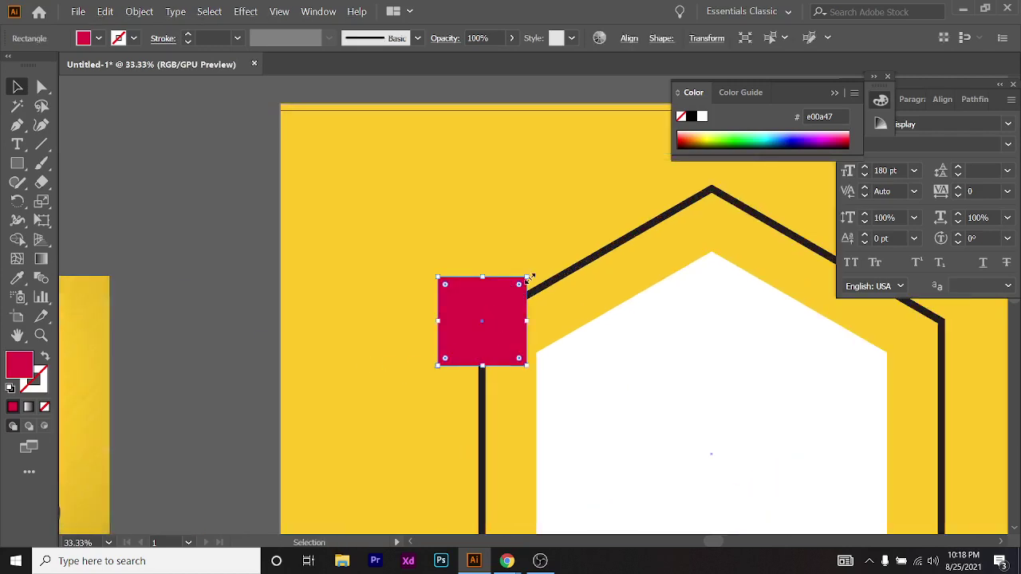
pyautogui.moveTo(527, 277); pyautogui.dragTo(552, 260)
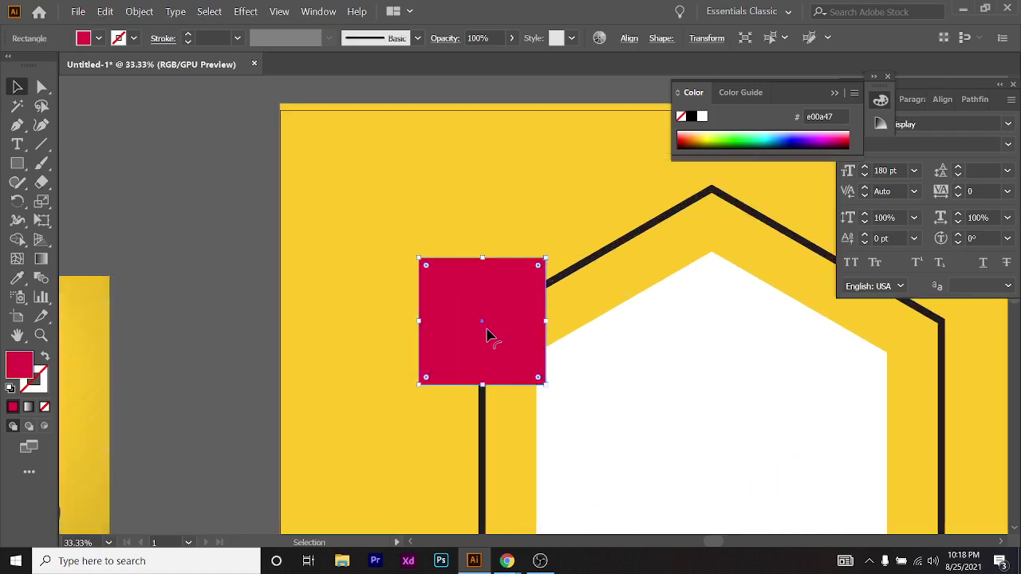
pyautogui.hotkey('ctrl', '-')
pyautogui.scroll(4, 498, 351)
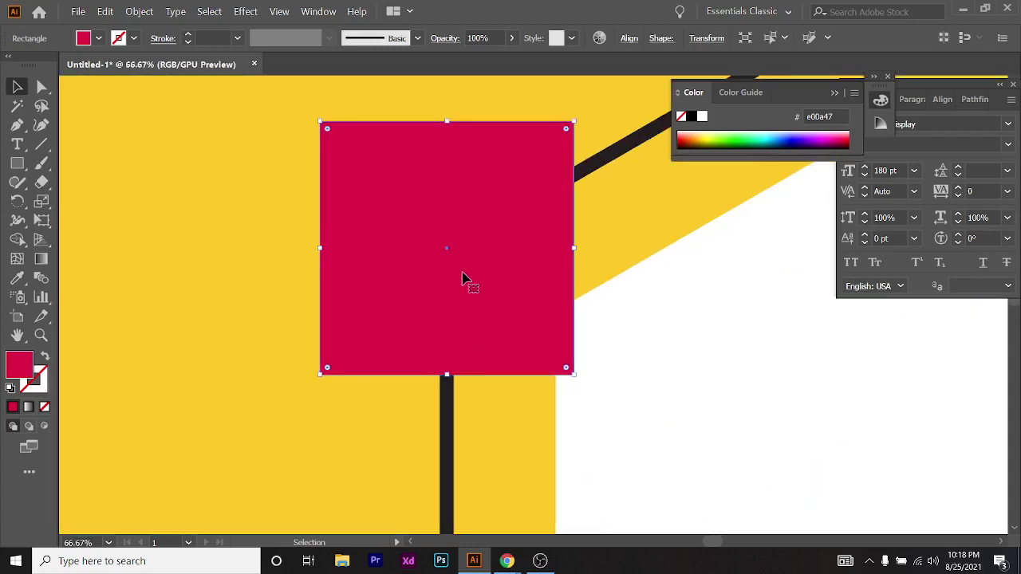
# Move the red square off the hexagon's upper-left corner and snap it back, centred on the corner point
pyautogui.moveTo(462, 273); pyautogui.dragTo(638, 329)
pyautogui.moveTo(639, 329); pyautogui.dragTo(489, 289)
pyautogui.scroll(4, 431, 245)
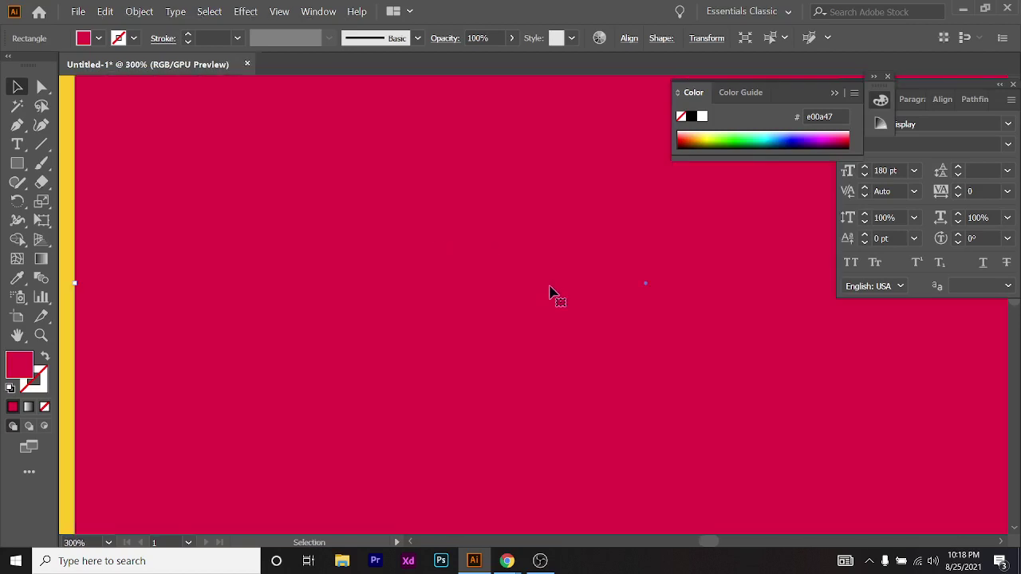
pyautogui.moveTo(550, 300); pyautogui.dragTo(676, 386)
pyautogui.scroll(-3, 675, 383)
pyautogui.moveTo(584, 422); pyautogui.dragTo(708, 417)
pyautogui.scroll(2, 802, 415)
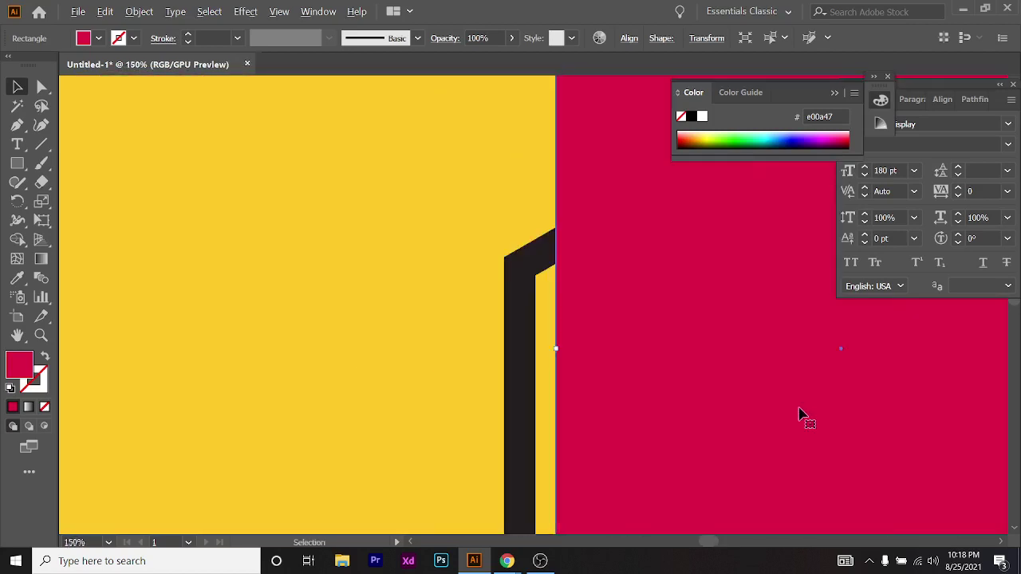
pyautogui.moveTo(823, 418); pyautogui.dragTo(479, 330)
# Select the outer hexagon and cut its path with the Scissors tool where it crosses the red square's right edge
pyautogui.scroll(-5, 480, 327)
pyautogui.hscroll(4, 479, 325)
pyautogui.scroll(-4, 479, 325)
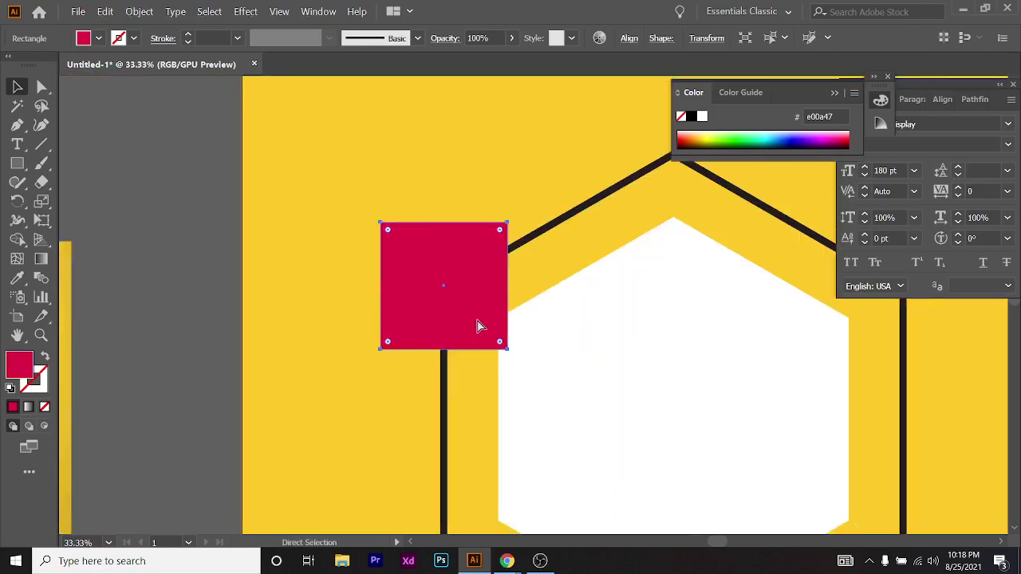
pyautogui.scroll(2, 468, 199)
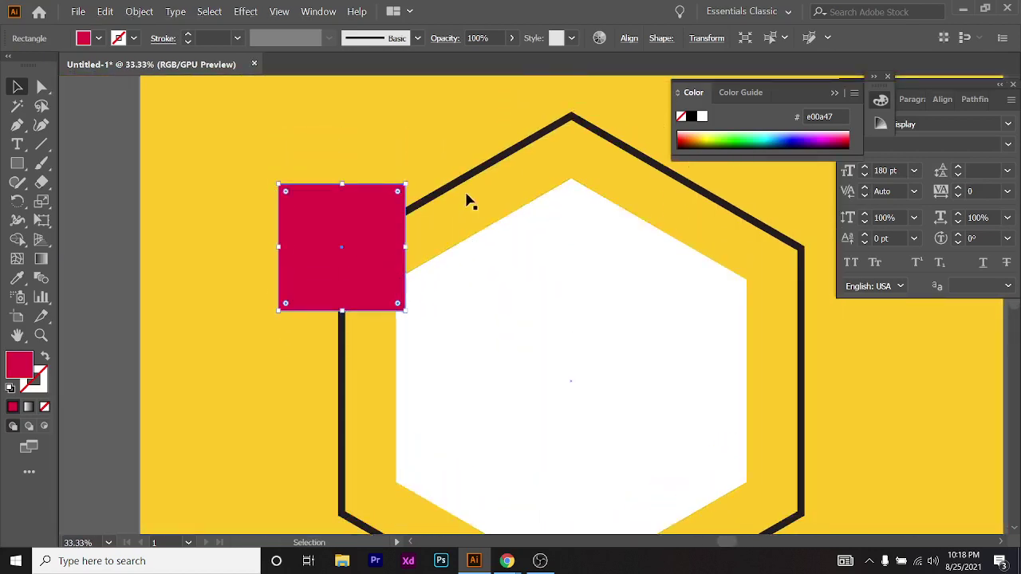
pyautogui.click(468, 183)
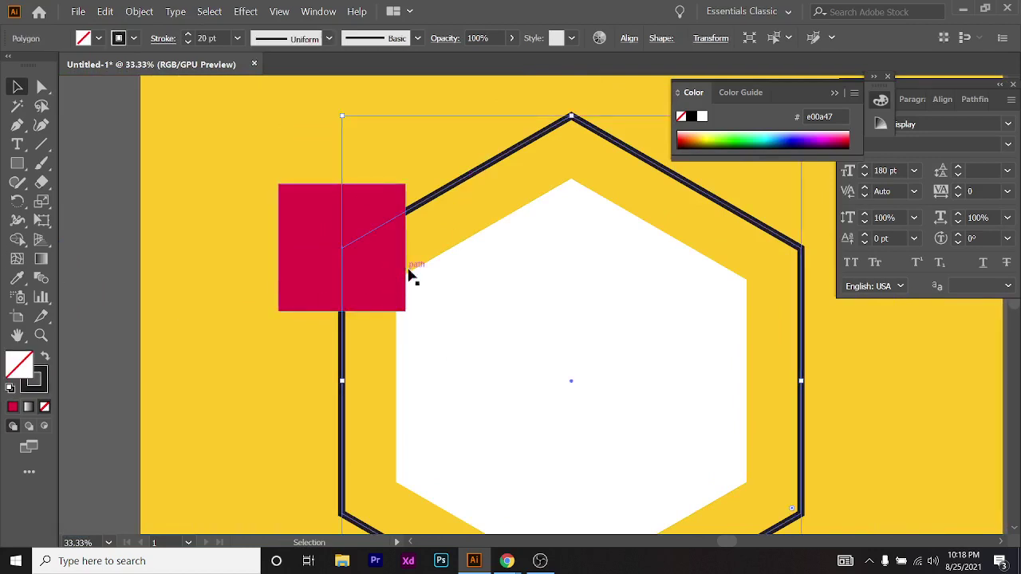
pyautogui.press('c')
pyautogui.scroll(10, 407, 237)
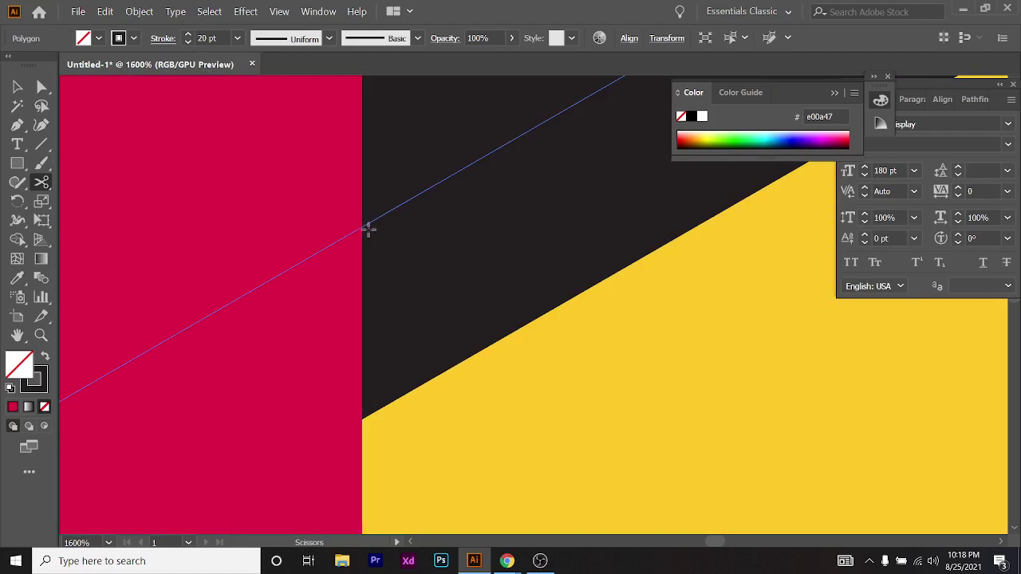
pyautogui.click(368, 224)
# Cut the hexagon's left vertical side with the Scissors tool where it meets the red square's lower edge
pyautogui.scroll(-8, 463, 311)
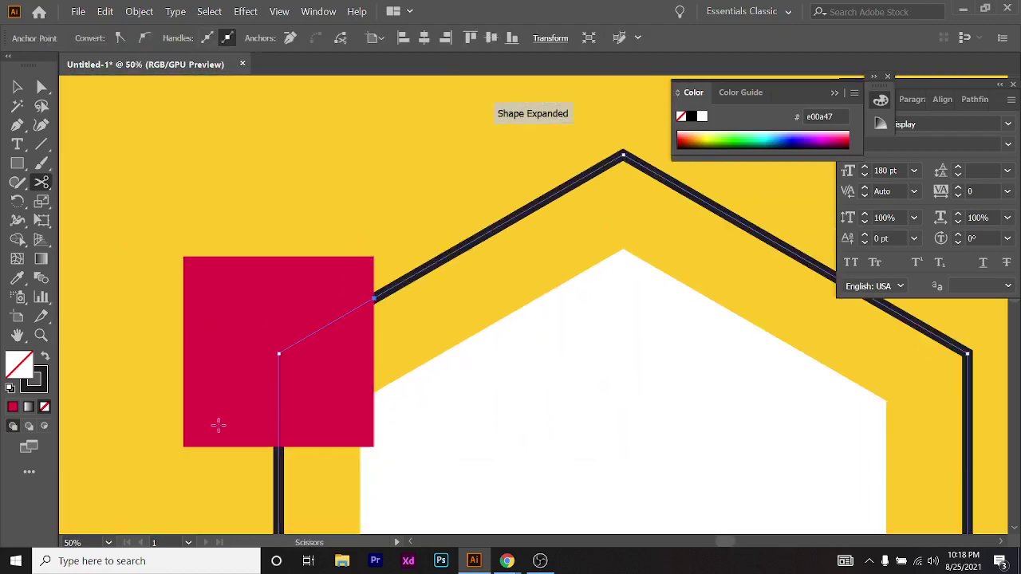
pyautogui.scroll(6, 318, 472)
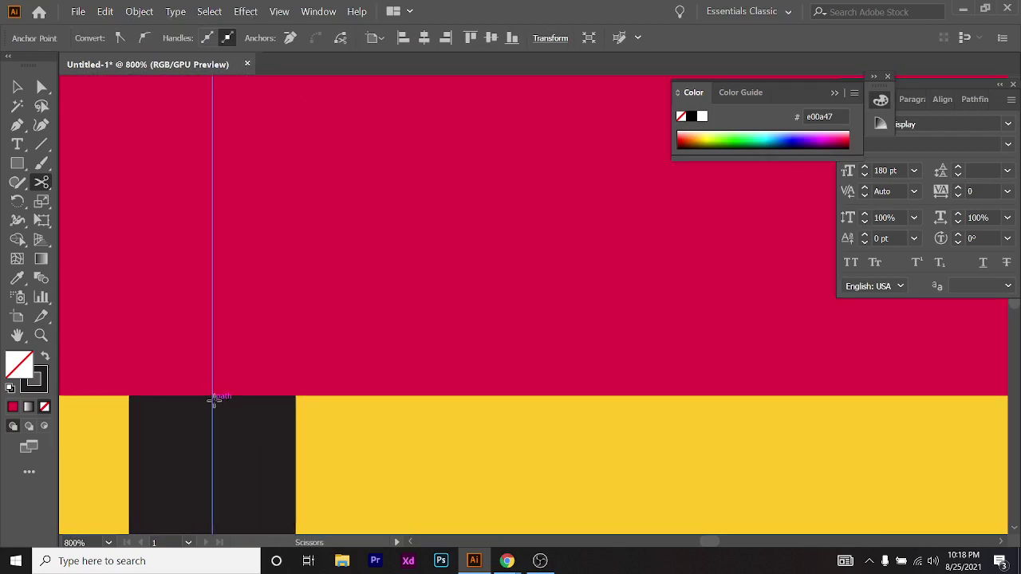
pyautogui.scroll(4, 212, 401)
pyautogui.click(238, 412)
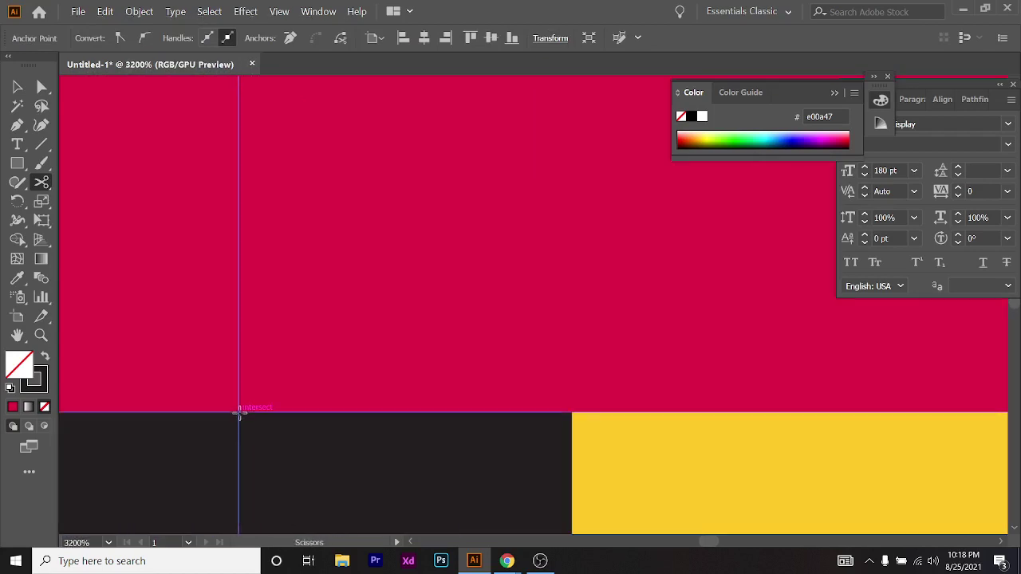
# Move the red square onto the hexagon outline's lower-right corner, centred on the corner point
pyautogui.scroll(-10, 479, 447)
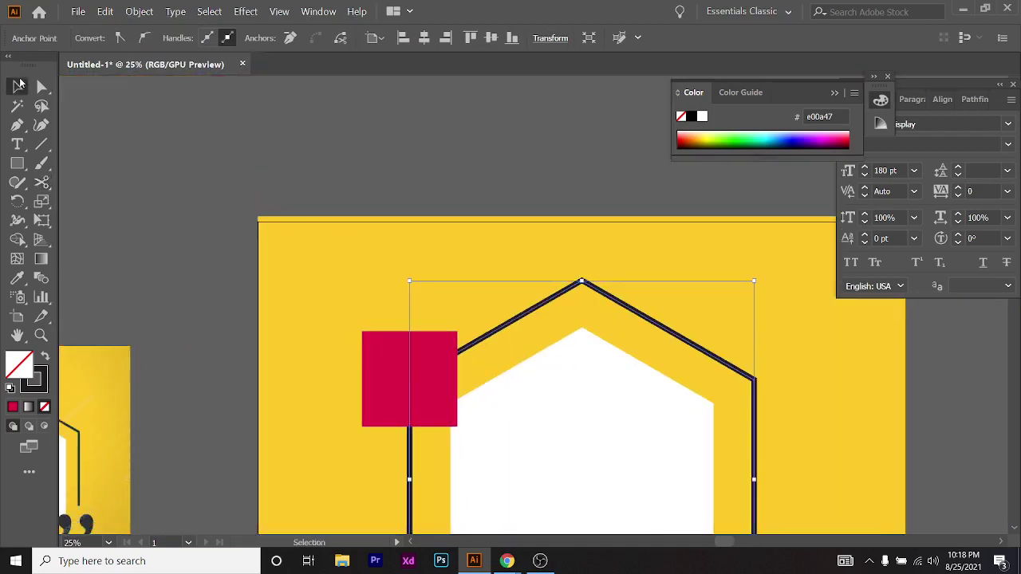
pyautogui.click(19, 83)
pyautogui.scroll(-4, 422, 296)
pyautogui.moveTo(397, 228); pyautogui.dragTo(746, 413)
pyautogui.hscroll(2, 417, 392)
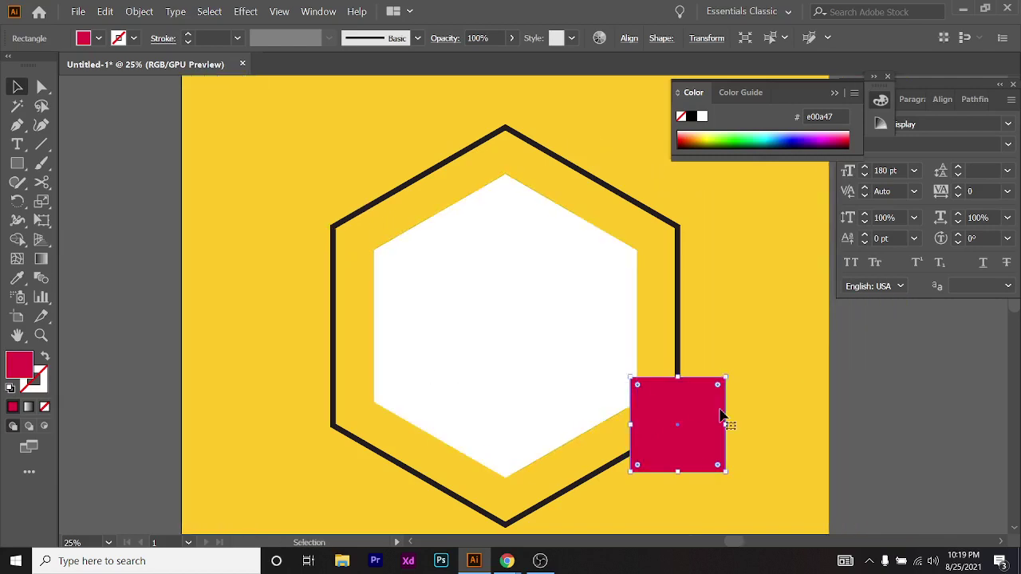
# Select the hexagon outline and cut its right vertical side with the Scissors tool at the red square's upper edge
pyautogui.press('c')
pyautogui.scroll(1, 695, 392)
pyautogui.click(676, 450)
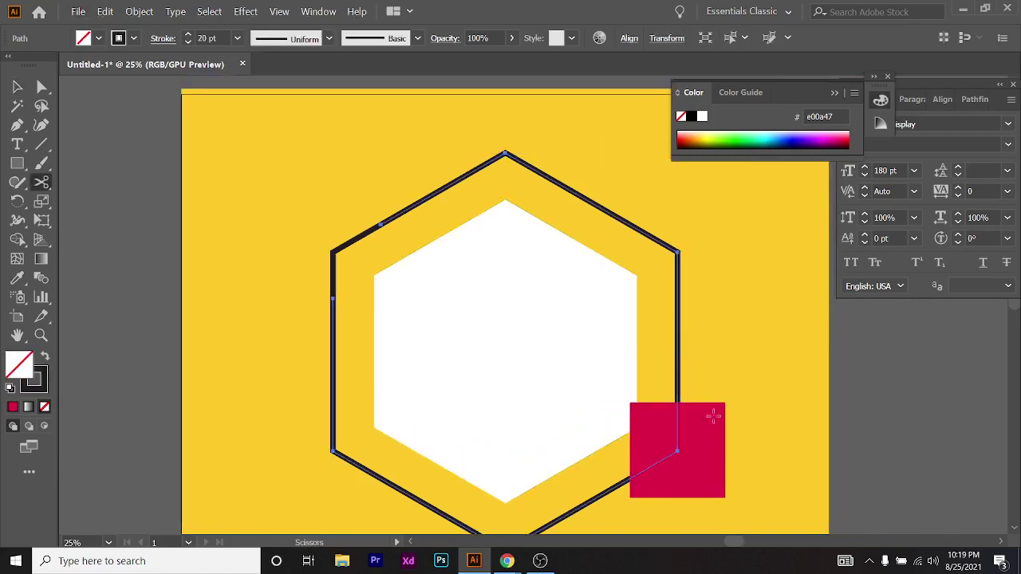
pyautogui.scroll(3, 713, 415)
pyautogui.scroll(6, 594, 331)
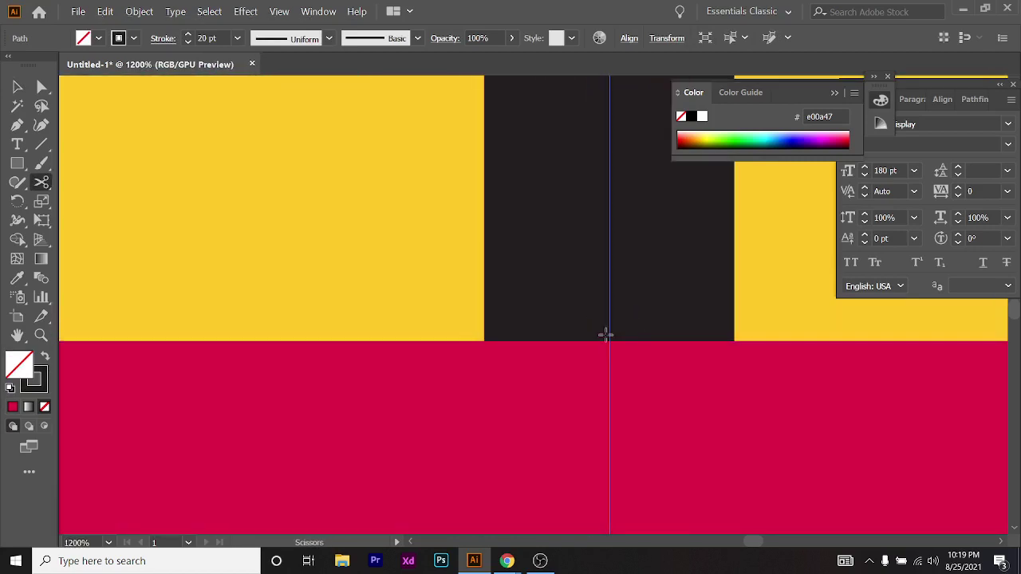
pyautogui.click(609, 336)
# Select the hexagon outline and cut its lower-right slanted side with the Scissors tool at the red square's left edge
pyautogui.scroll(-8, 647, 426)
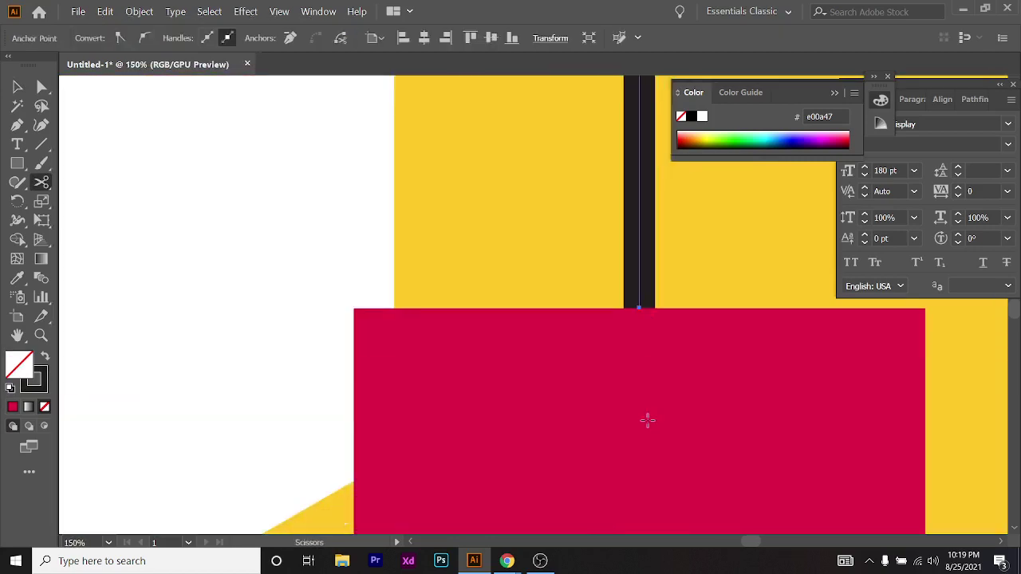
pyautogui.scroll(1, 593, 419)
pyautogui.scroll(6, 593, 419)
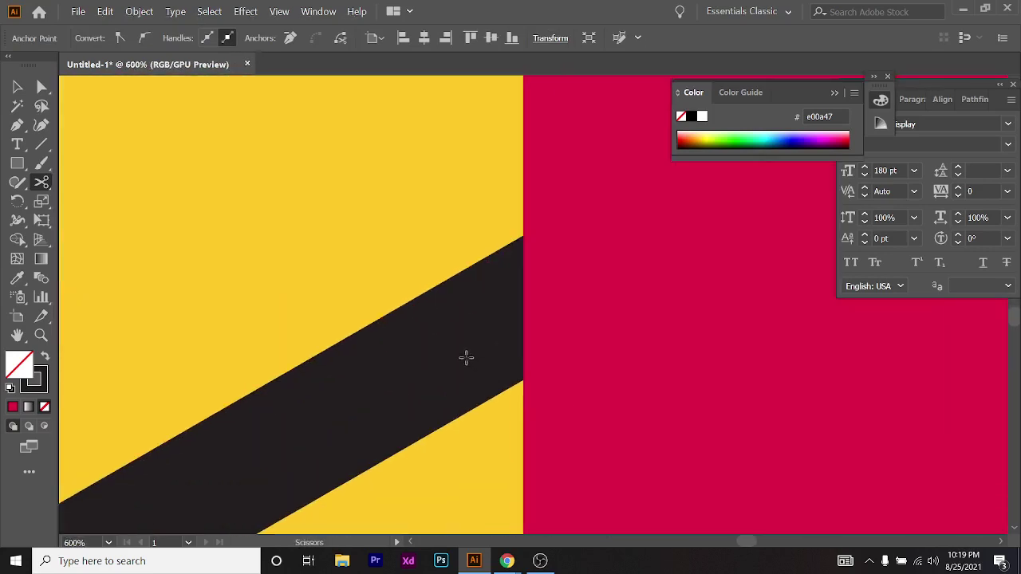
pyautogui.keyDown('ctrl'); pyautogui.click(508, 321); pyautogui.keyUp('ctrl')
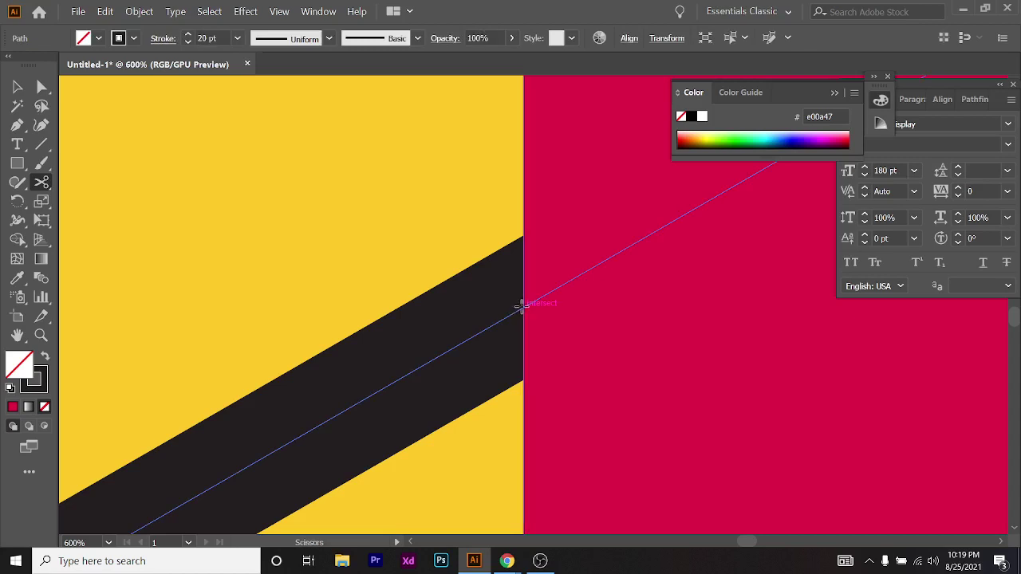
pyautogui.click(520, 306)
pyautogui.scroll(-8, 547, 410)
# Delete the red square and the cut-off lower-right corner segment of the hexagon outline
pyautogui.press('v')
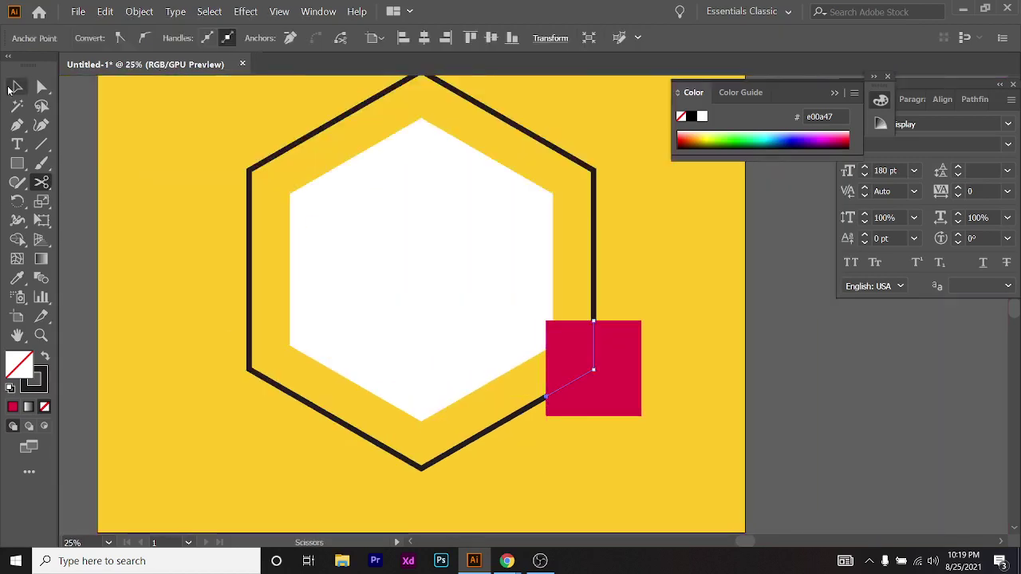
pyautogui.click(630, 388)
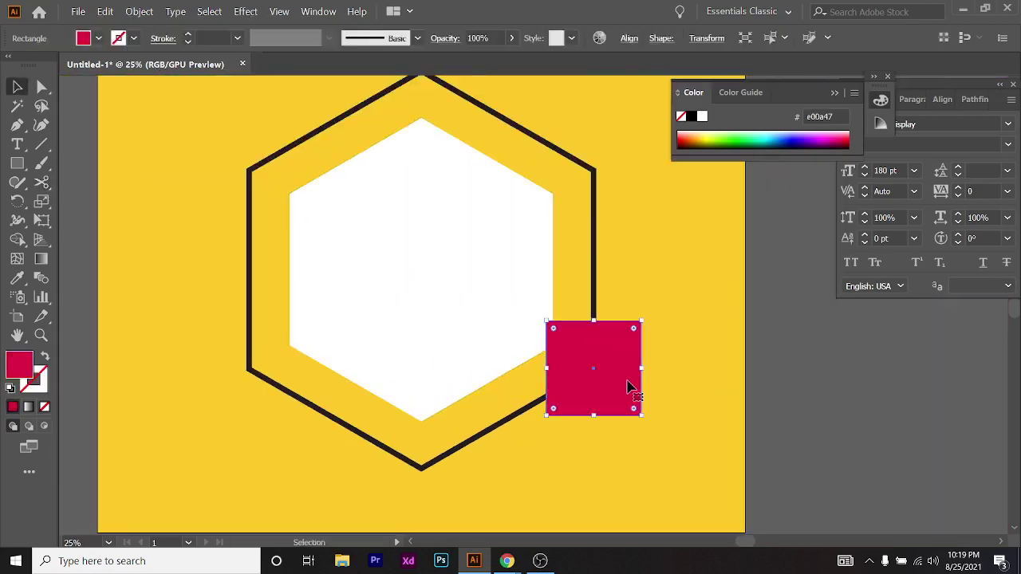
pyautogui.press('Delete')
pyautogui.click(598, 372)
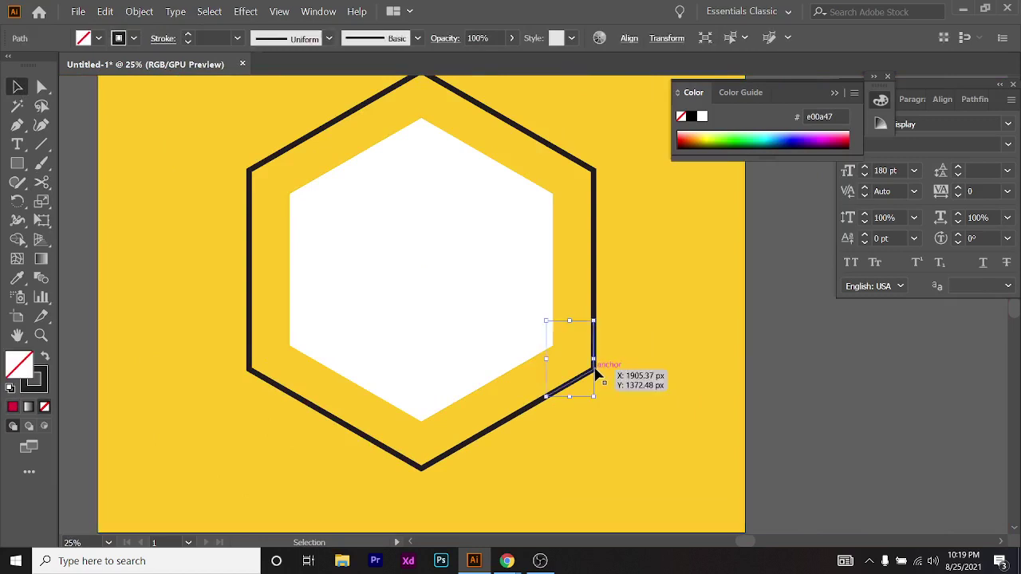
pyautogui.press('Delete')
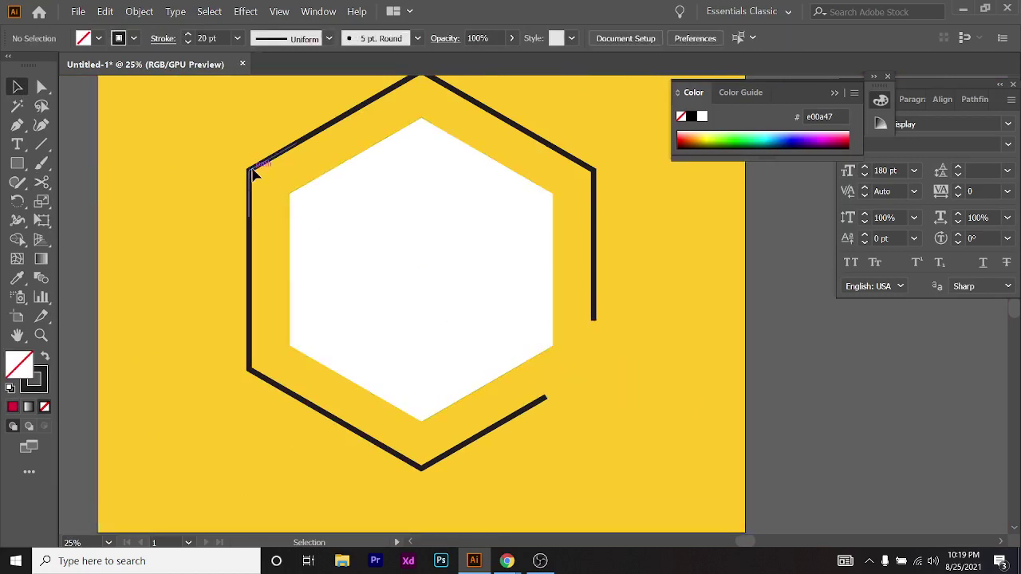
# Compare the hexagon's corner gaps with the "Work Hard Dream Big" reference image in Chrome and return to Illustrator
pyautogui.scroll(2, 654, 429)
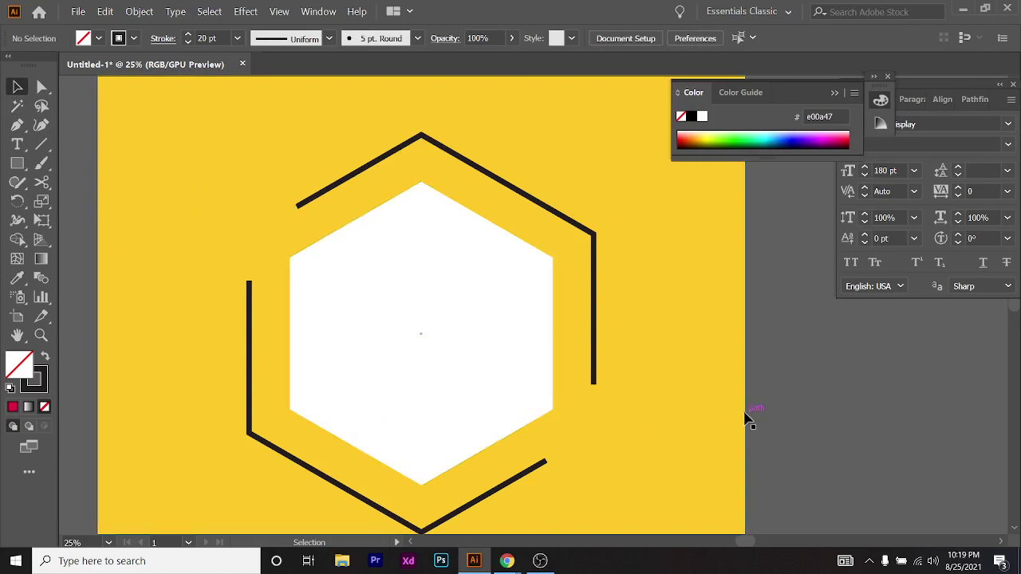
pyautogui.scroll(-2, 430, 301)
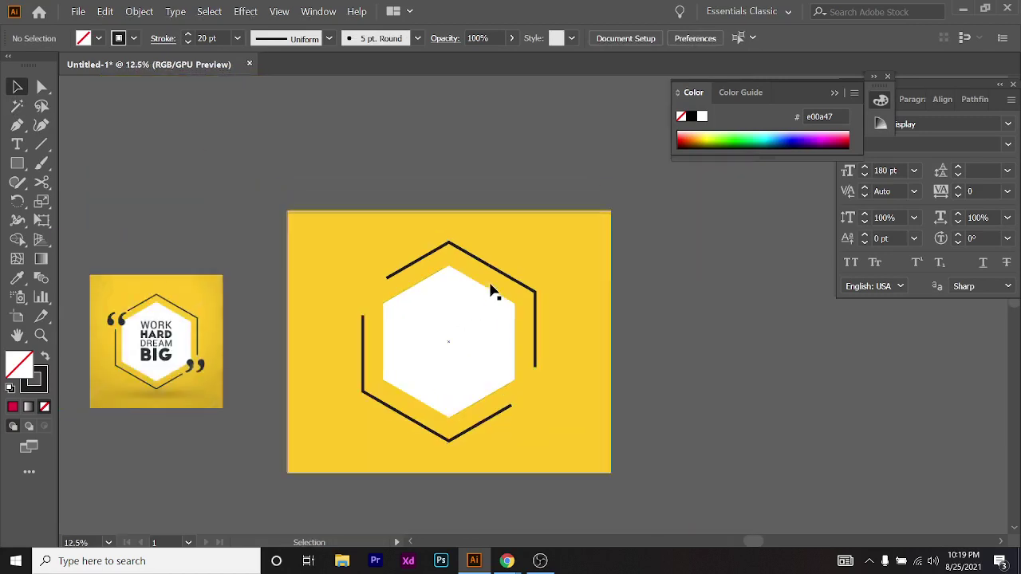
pyautogui.scroll(1, 492, 292)
pyautogui.scroll(1, 598, 351)
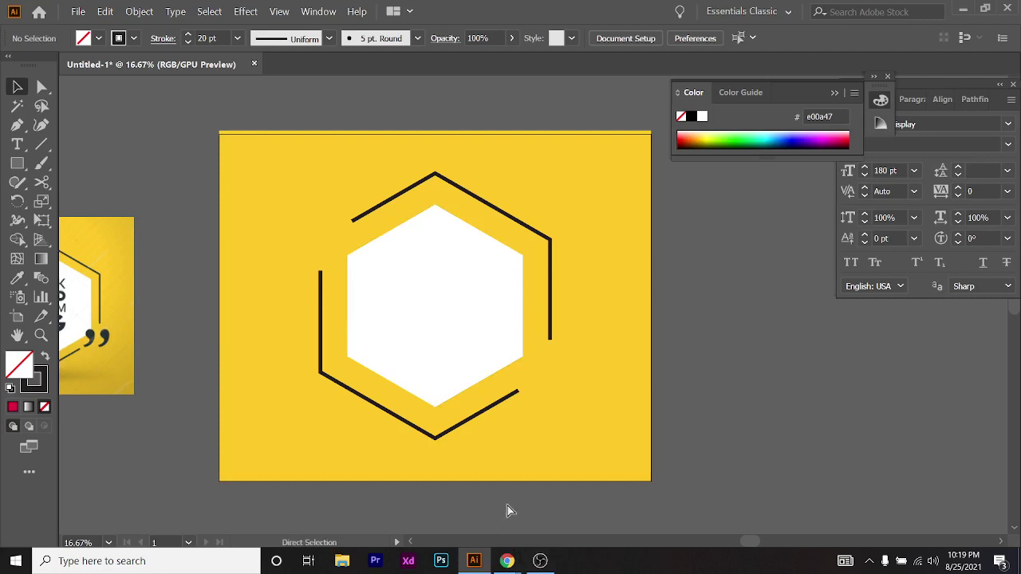
pyautogui.hscroll(-2, 511, 511)
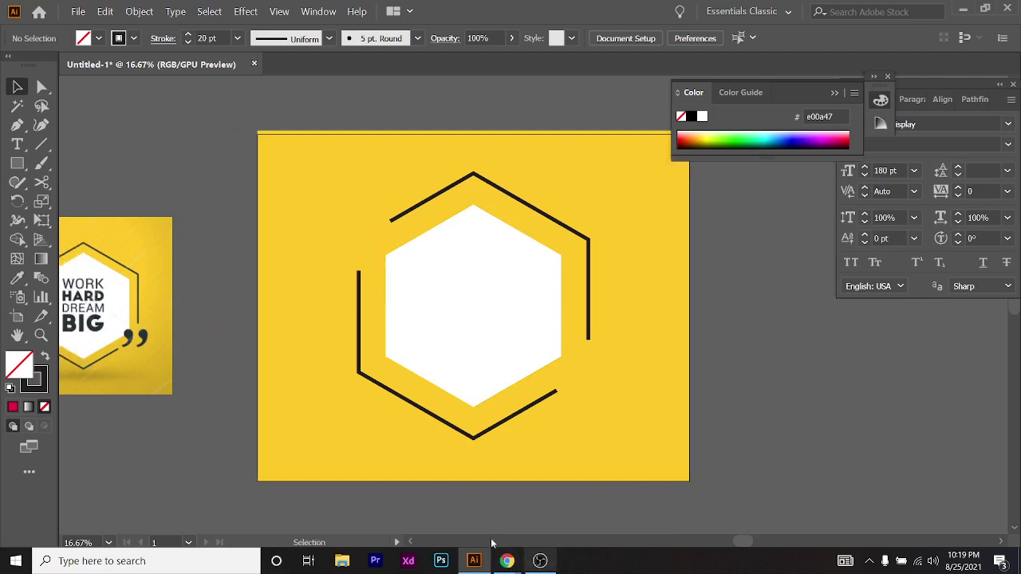
pyautogui.moveTo(506, 561)
pyautogui.click(434, 515)
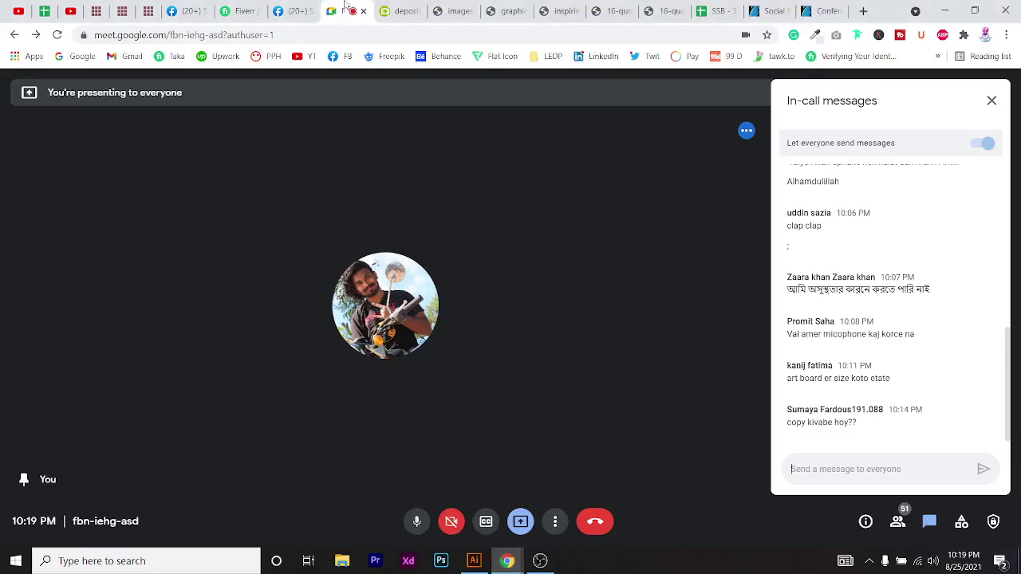
pyautogui.click(404, 8)
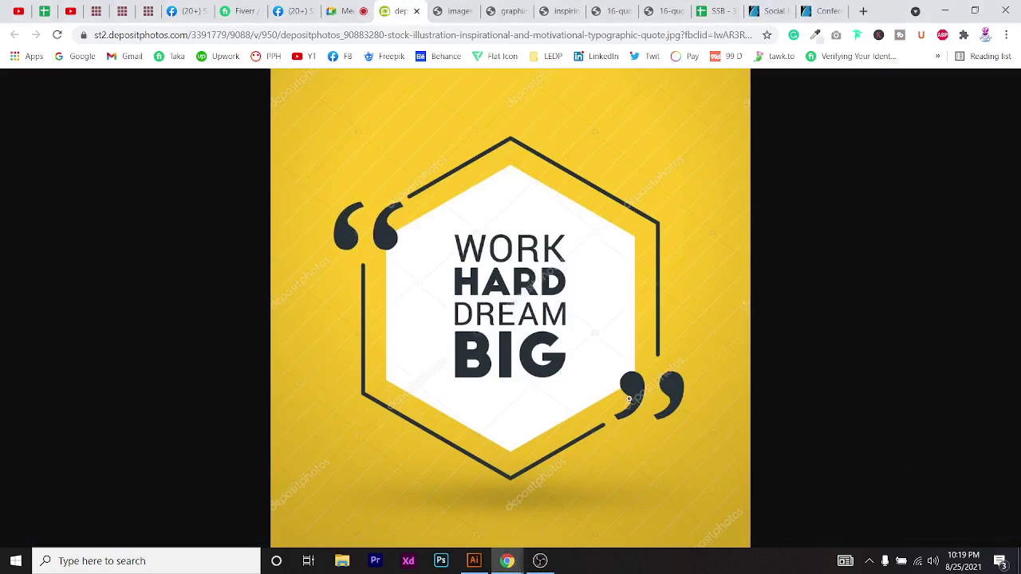
pyautogui.hotkey('alt', 'Tab')
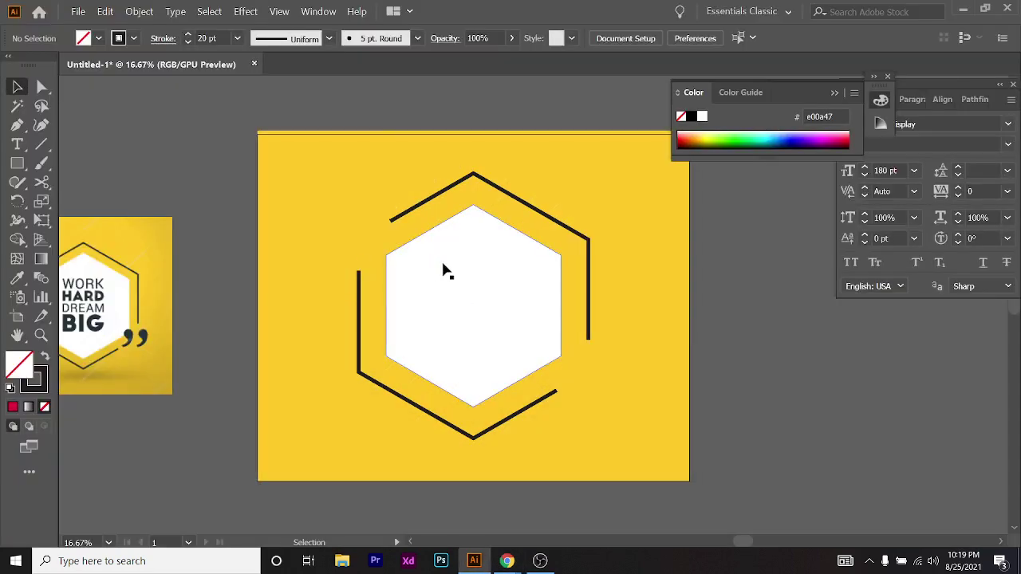
# Undo the corner cuts and deletions to restore the full hexagon outline and red square, and clear the selection
pyautogui.hotkey('ctrl', 'z')
pyautogui.hotkey('ctrl', 'z')
pyautogui.hotkey('ctrl', 'z')
pyautogui.hotkey('ctrl', 'z')
pyautogui.hotkey('ctrl', 'z')
pyautogui.hotkey('ctrl', 'z')
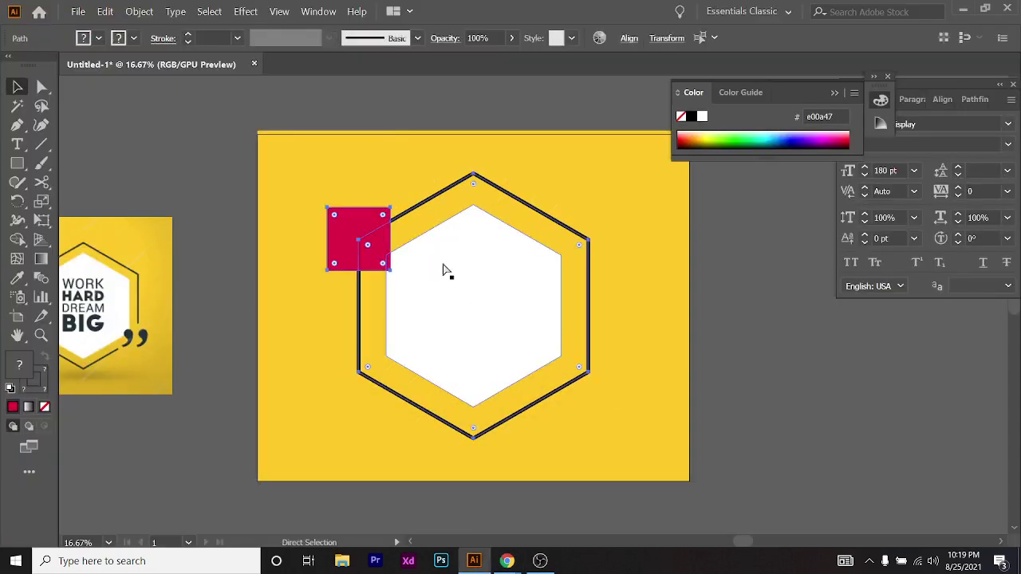
pyautogui.click(795, 389)
# Move the red square onto the hexagon outline's upper-left corner, centred on the corner point
pyautogui.scroll(5, 372, 216)
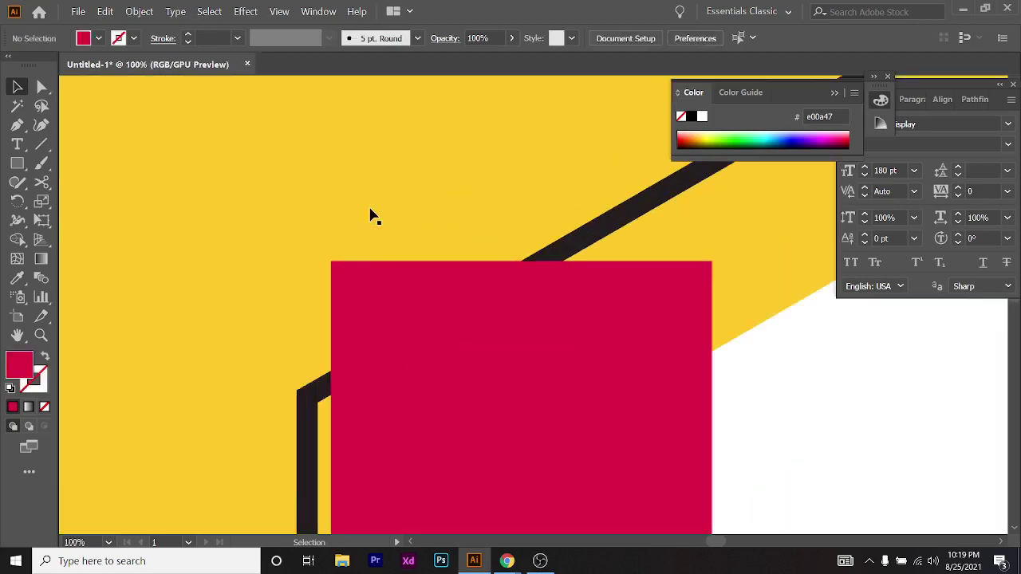
pyautogui.scroll(-2, 431, 240)
pyautogui.moveTo(439, 366); pyautogui.dragTo(386, 315)
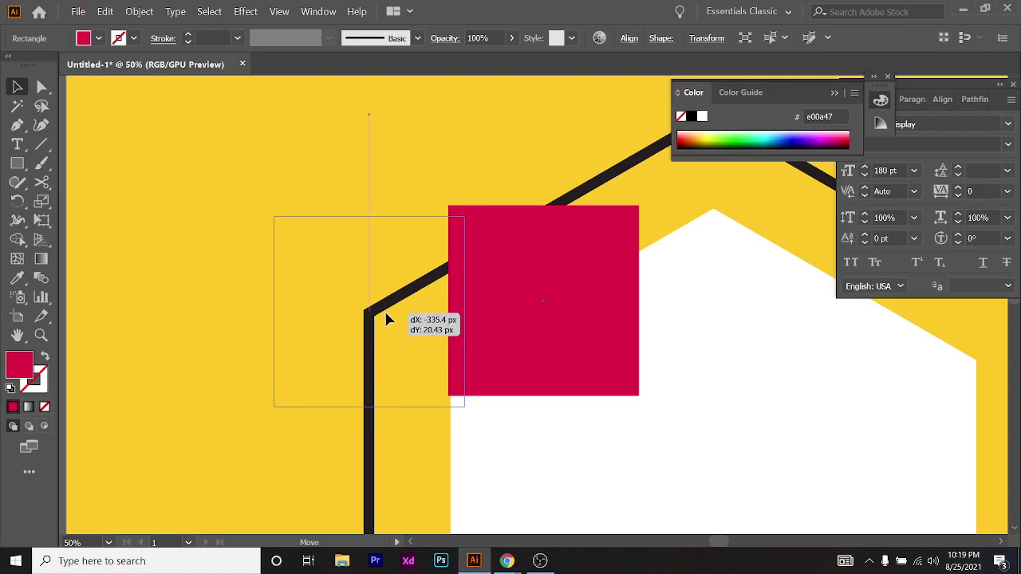
pyautogui.moveTo(385, 313); pyautogui.dragTo(385, 313)
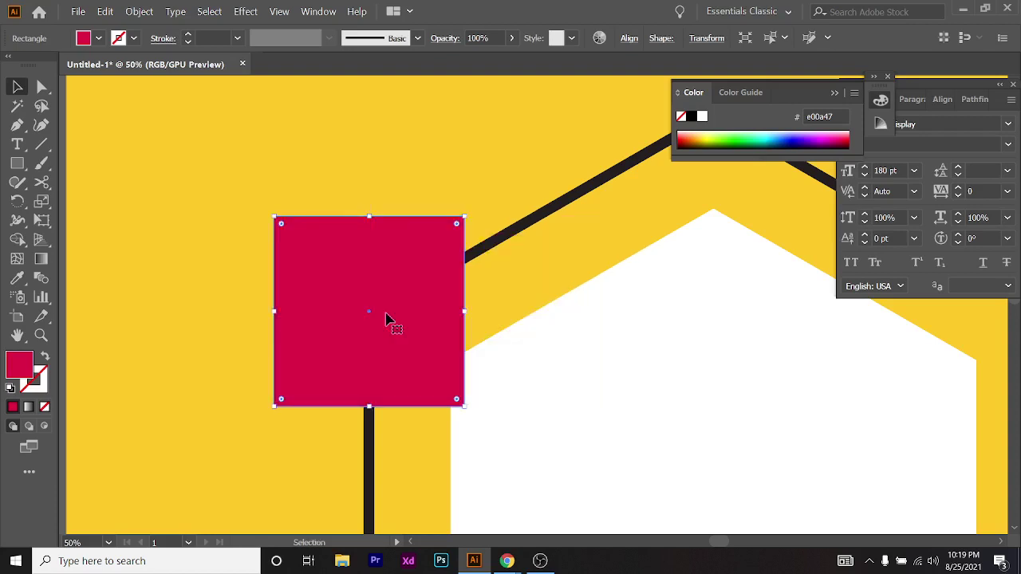
# Try to cut the hexagon's upper-left slanted side with the Scissors tool at the red square's right edge
pyautogui.click(523, 231)
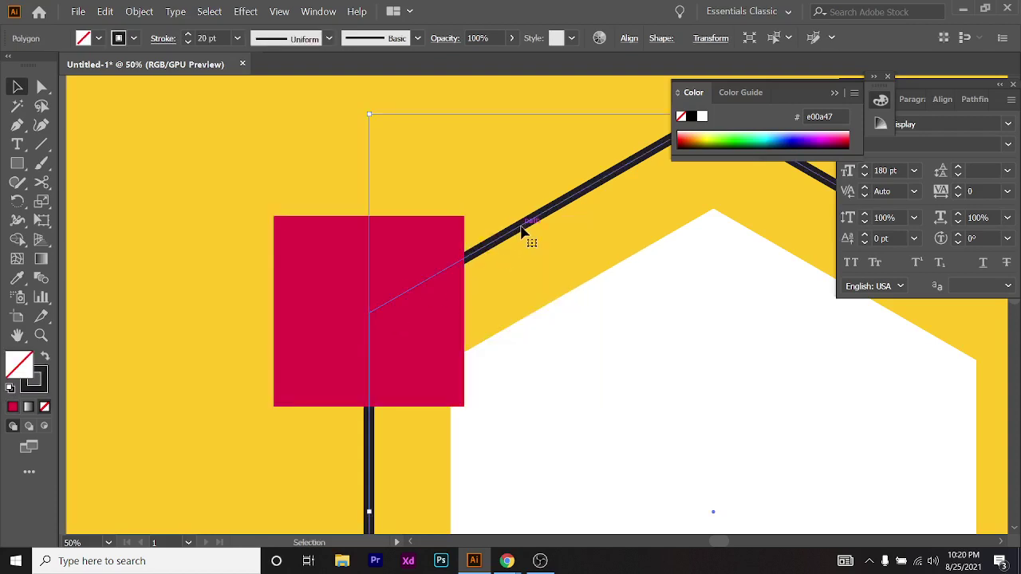
pyautogui.press('c')
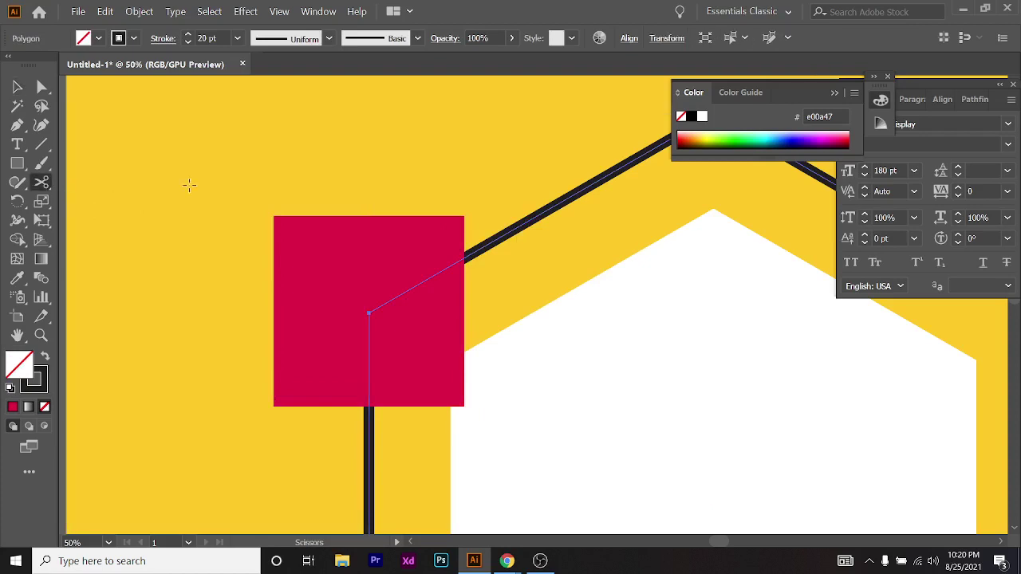
pyautogui.scroll(6, 459, 270)
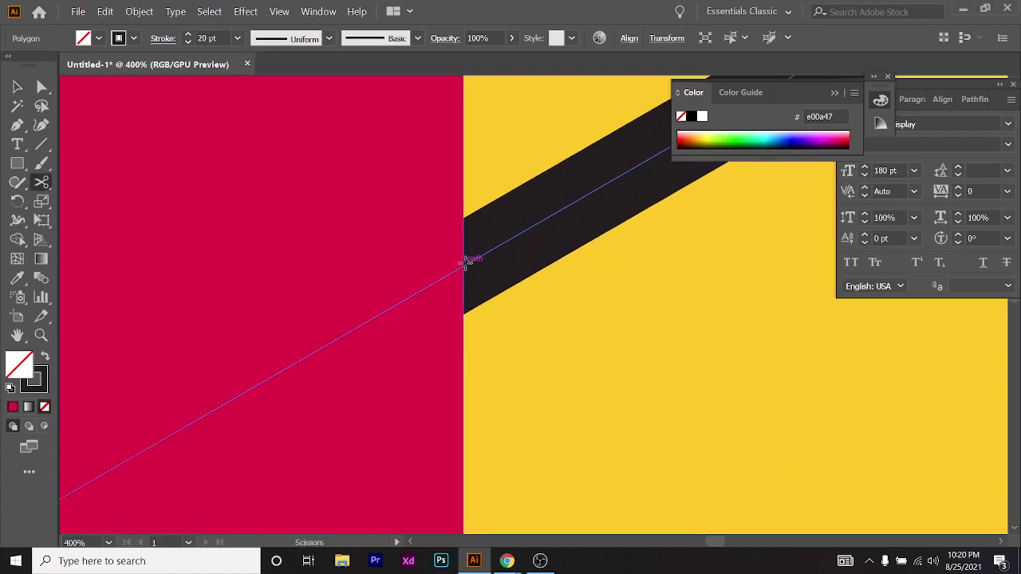
pyautogui.click(465, 261)
# Cut the hexagon's left vertical side with the Scissors tool at the red square's lower edge
pyautogui.scroll(-5, 359, 312)
pyautogui.scroll(4, 269, 419)
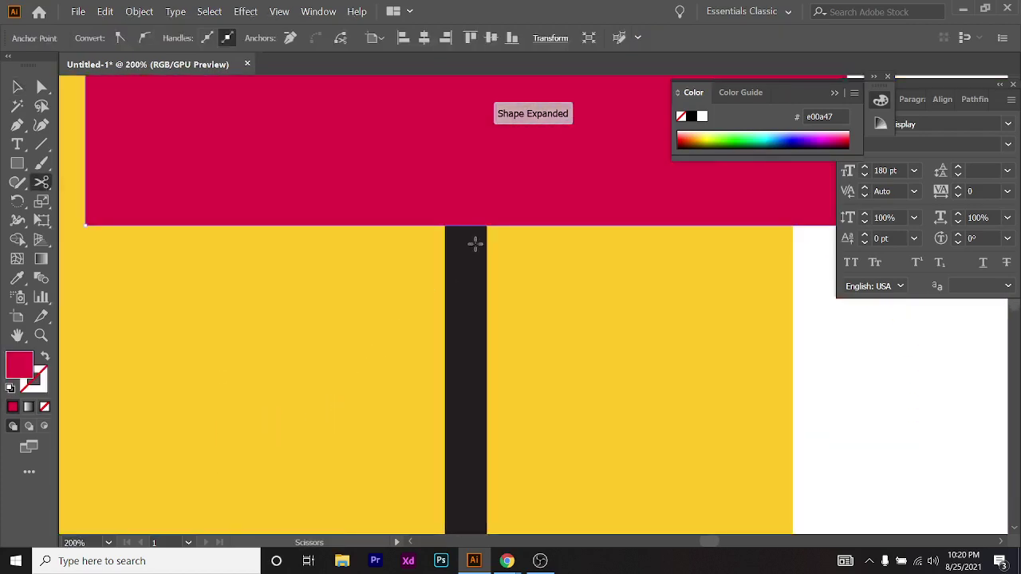
pyautogui.click(475, 243)
pyautogui.scroll(4, 471, 252)
pyautogui.click(475, 216)
pyautogui.scroll(-8, 470, 239)
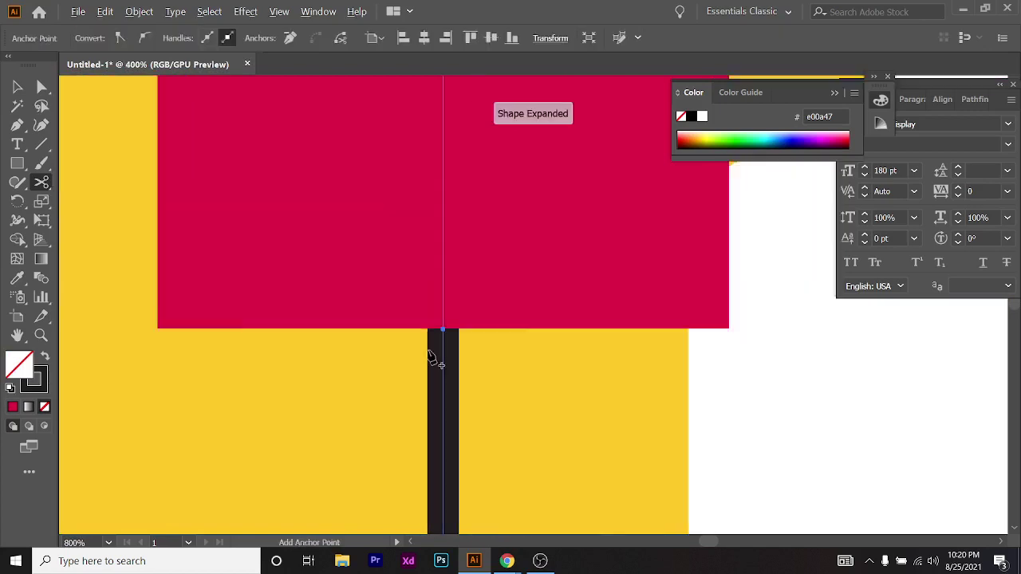
# Delete the red square and try to pull the hexagon outline's upper-left corner segment away
pyautogui.click(16, 86)
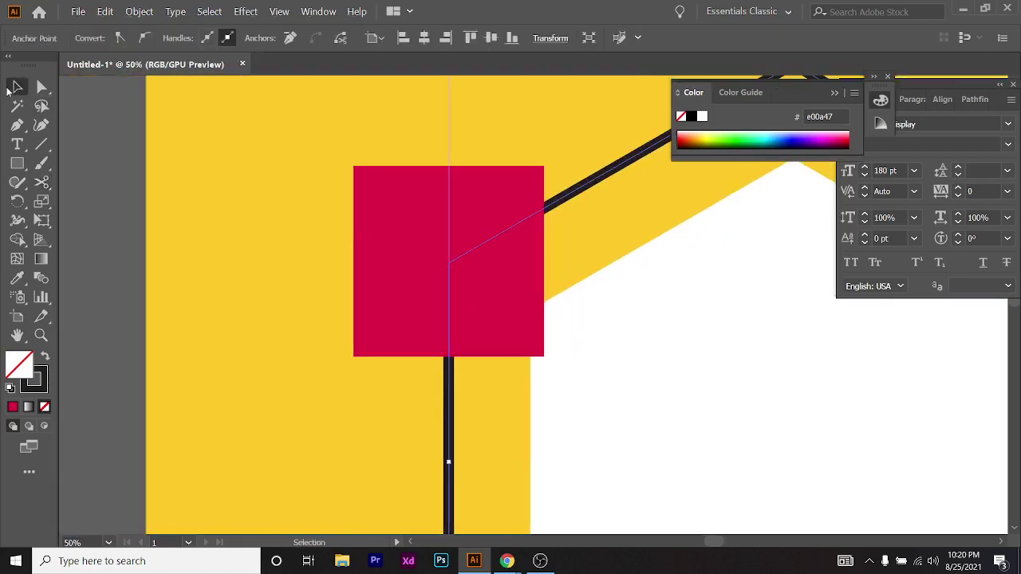
pyautogui.scroll(-2, 258, 177)
pyautogui.click(386, 271)
pyautogui.press('Delete')
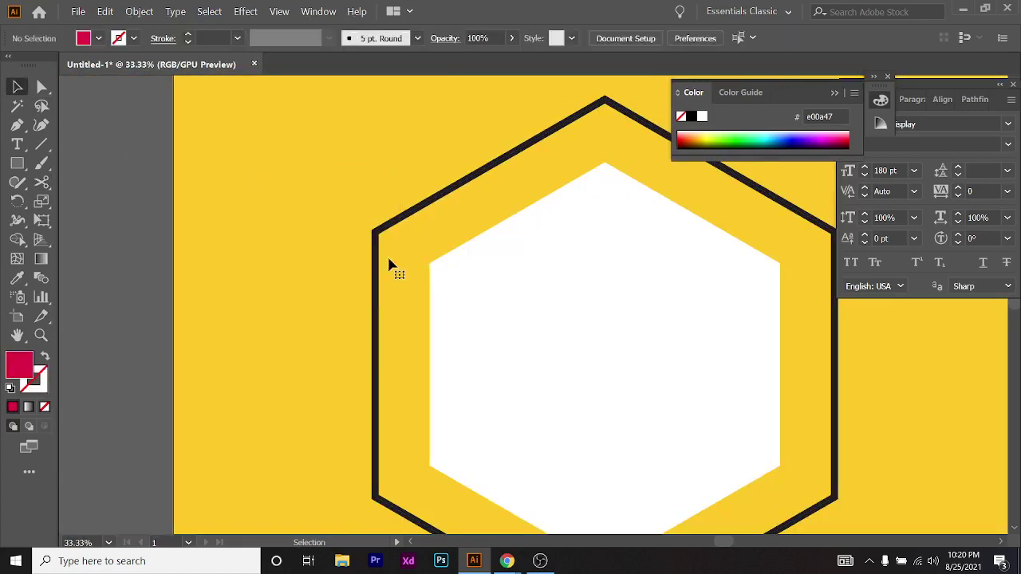
pyautogui.press('a')
pyautogui.click(383, 239)
pyautogui.hotkey('ctrl', 'z')
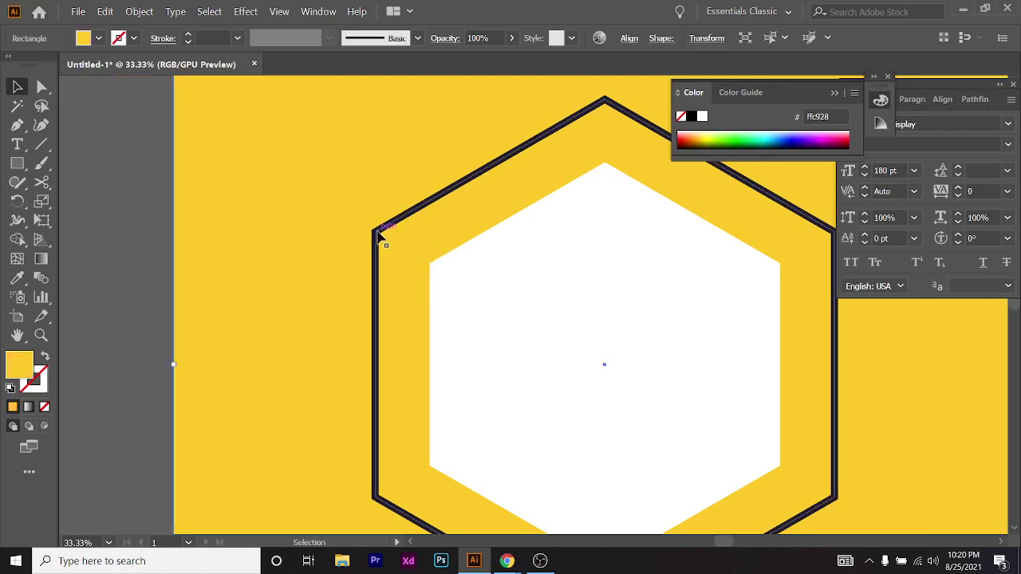
pyautogui.moveTo(380, 233); pyautogui.dragTo(270, 201)
# Undo the outline move and the red square's deletion, and clear the selection
pyautogui.hotkey('ctrl', 'z')
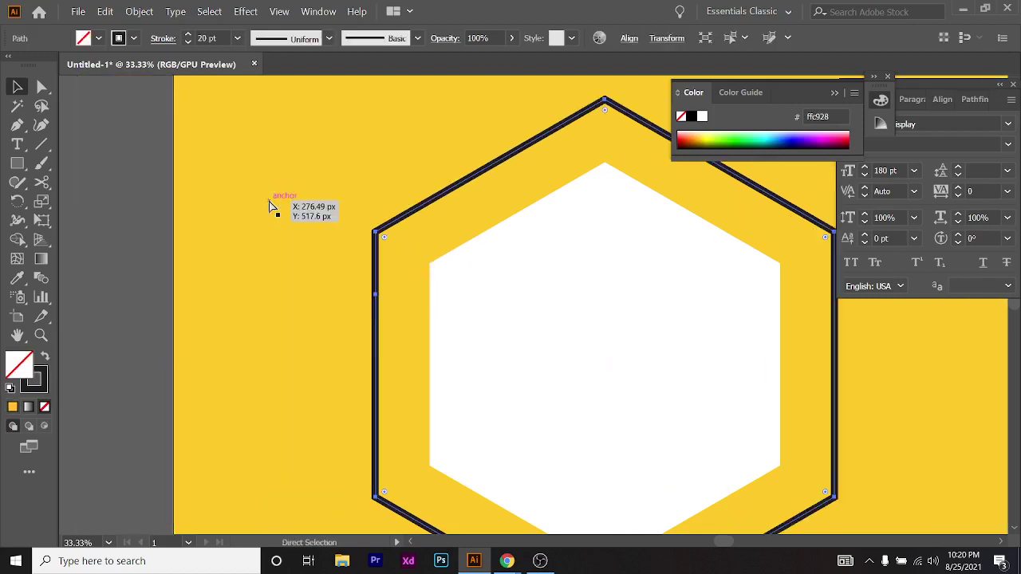
pyautogui.hotkey('ctrl', 'z')
pyautogui.click(189, 283)
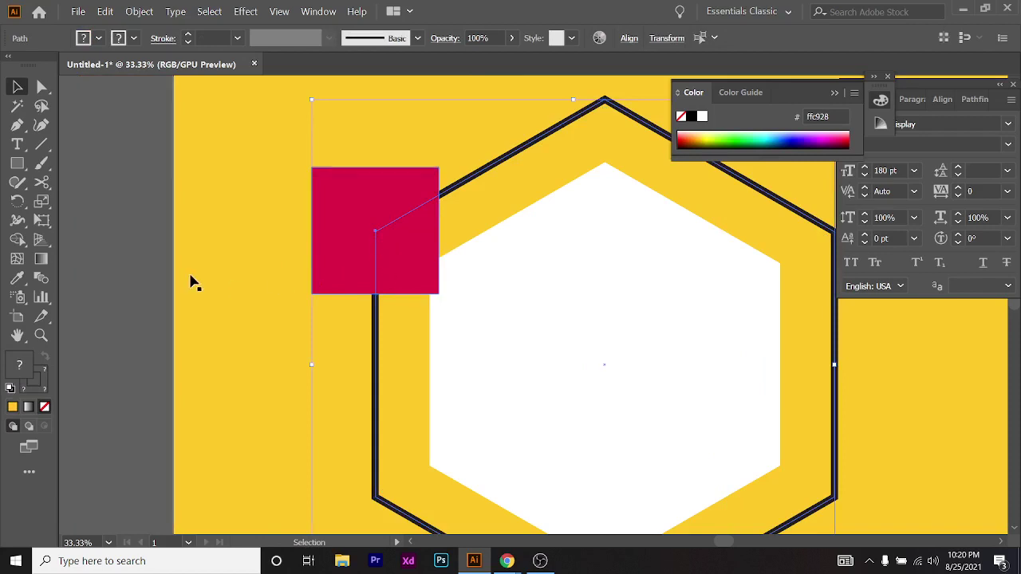
# Select the hexagon outline and cut its upper-left slanted side with the Scissors tool where it crosses the red square's right edge
pyautogui.click(448, 193)
pyautogui.scroll(10, 431, 194)
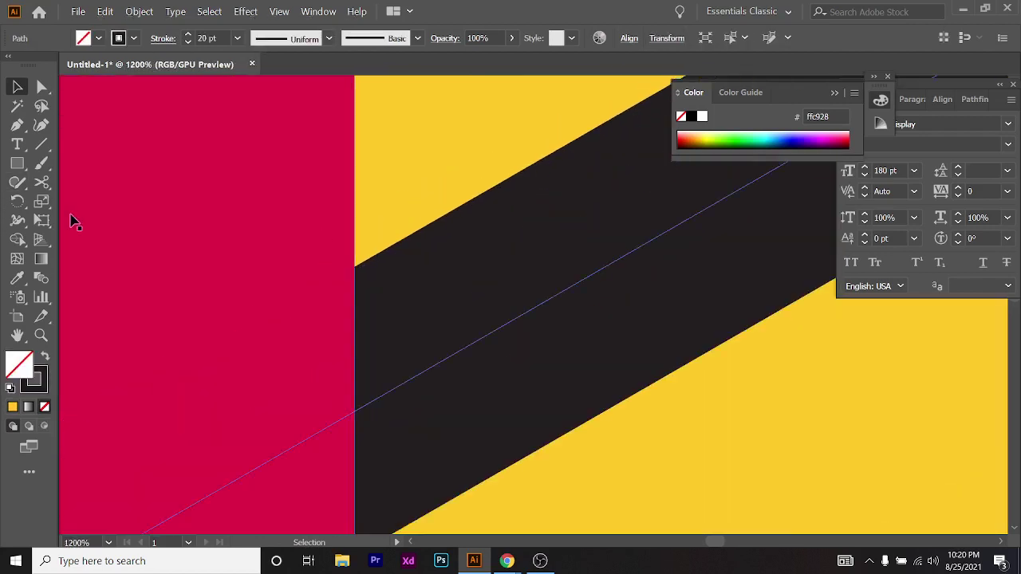
pyautogui.click(43, 181)
pyautogui.scroll(3, 358, 447)
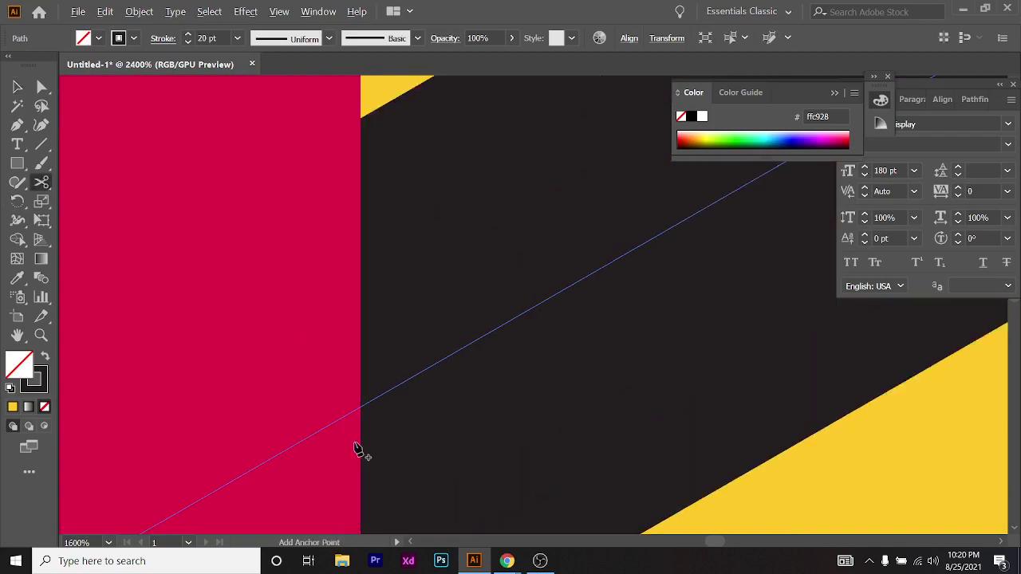
pyautogui.click(363, 403)
pyautogui.scroll(-10, 497, 413)
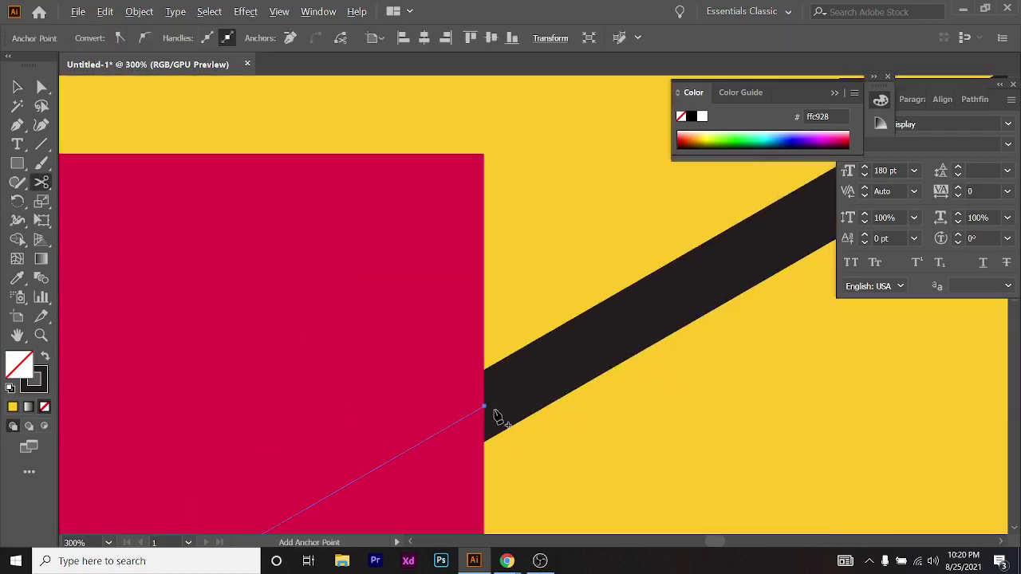
# Delete the red square and the cut-off upper-left corner segment of the hexagon outline
pyautogui.click(18, 87)
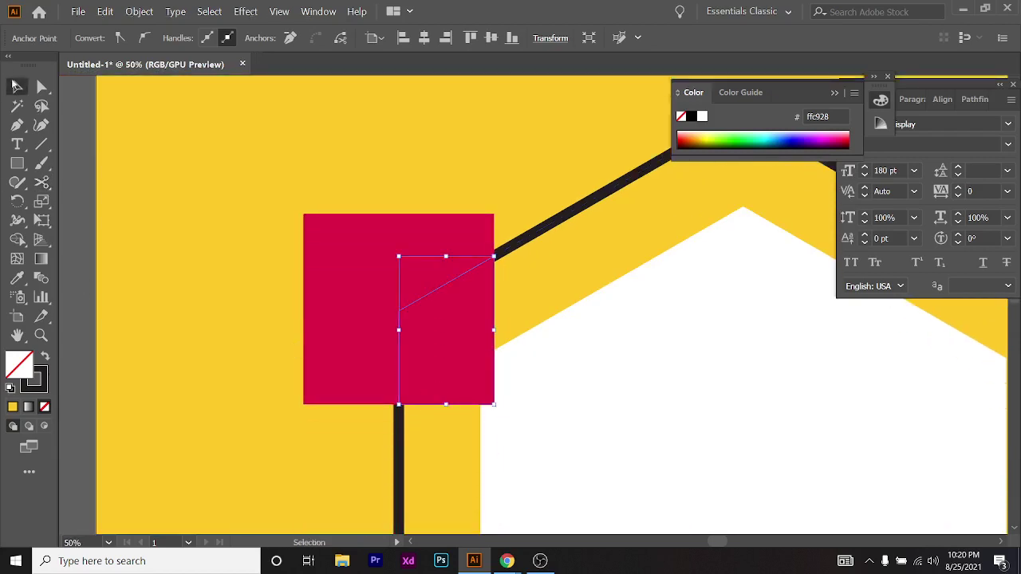
pyautogui.scroll(-3, 494, 319)
pyautogui.click(416, 318)
pyautogui.click(483, 331)
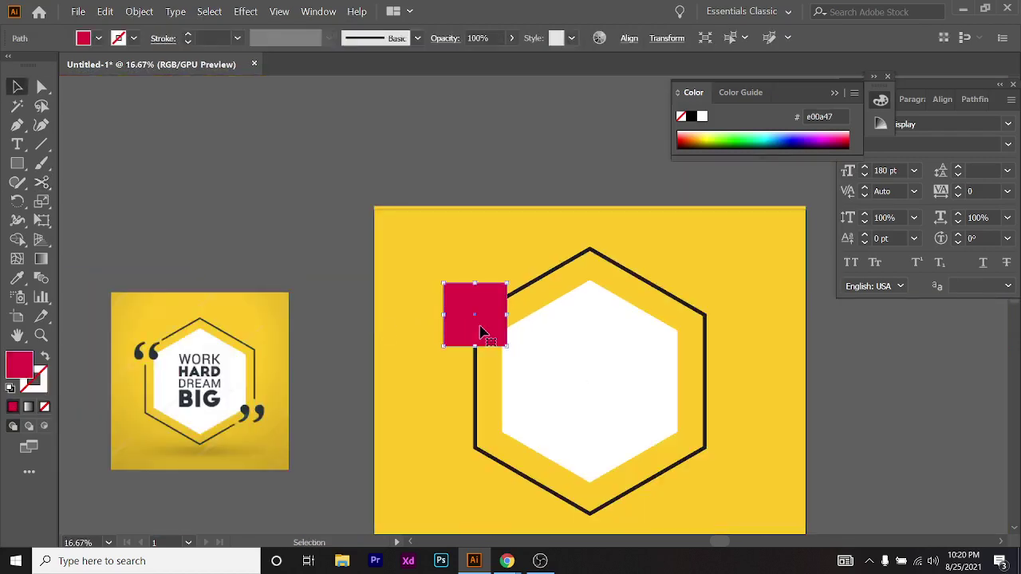
pyautogui.press('Delete')
pyautogui.click(477, 320)
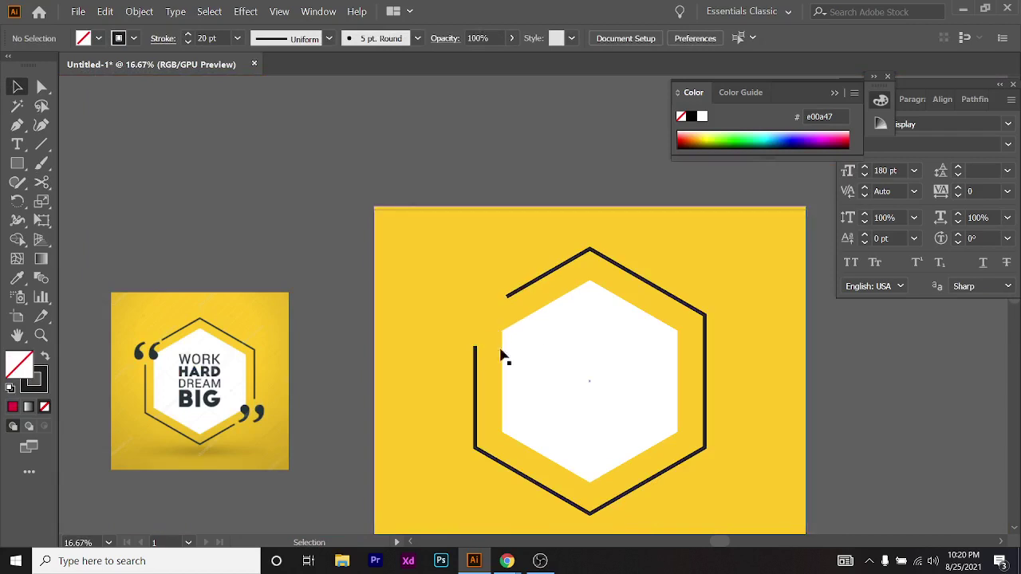
# Undo the deletions of the upper-left corner segment and the red square
pyautogui.hotkey('ctrl', 'z')
pyautogui.hotkey('ctrl', 'z')
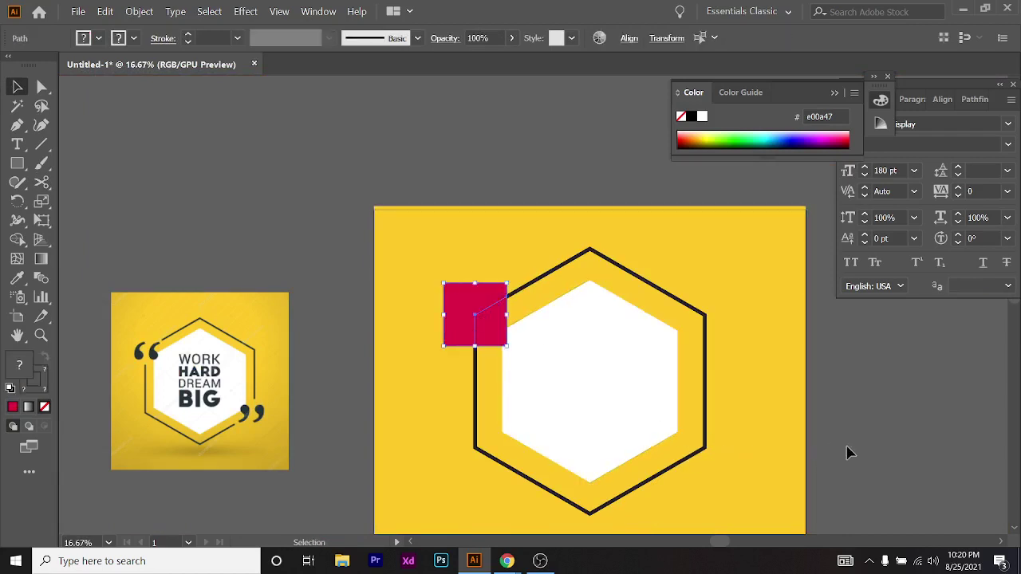
# Clear the selection and compare the hexagon artwork with the "Work Hard Dream Big" reference image in Chrome
pyautogui.click(848, 452)
pyautogui.scroll(-1, 460, 283)
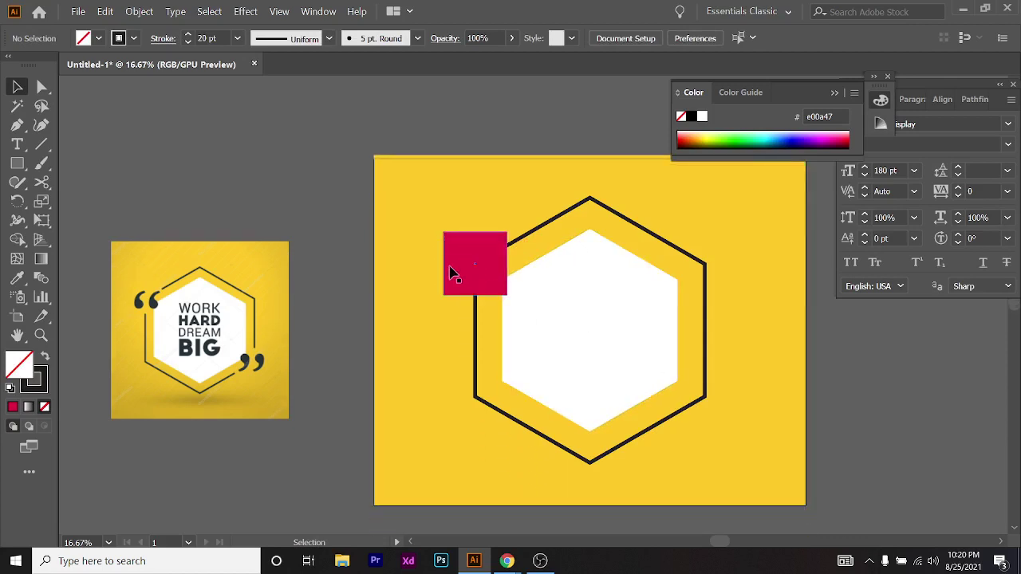
pyautogui.scroll(3, 148, 313)
pyautogui.scroll(-4, 412, 375)
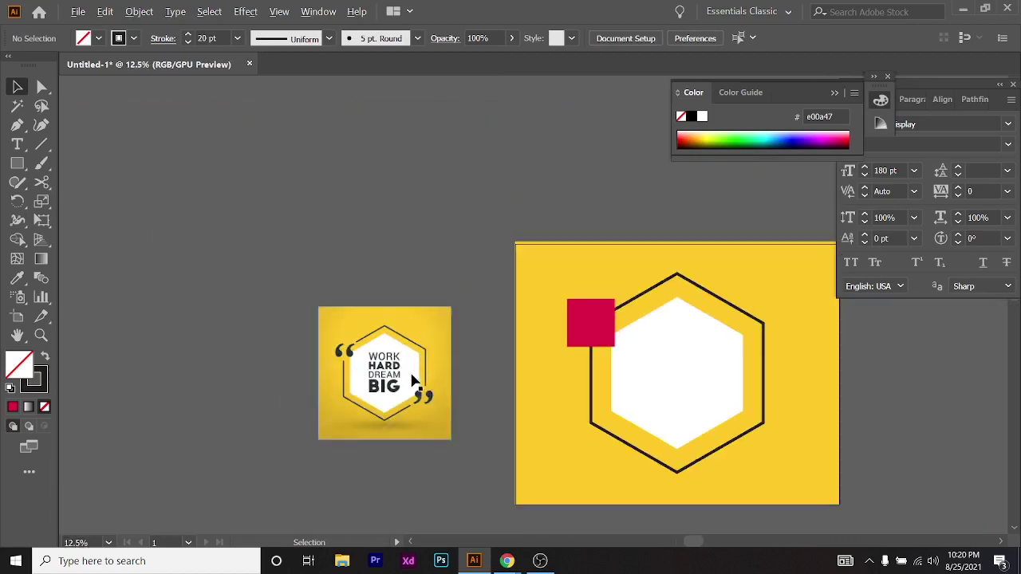
pyautogui.hscroll(3, 650, 392)
pyautogui.scroll(1, 644, 461)
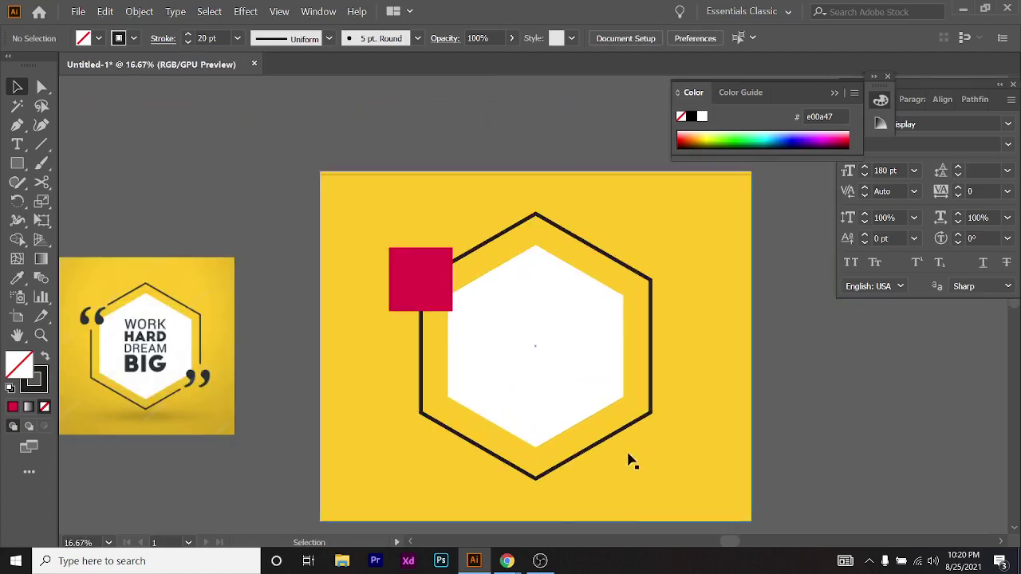
pyautogui.moveTo(506, 560)
pyautogui.click(438, 510)
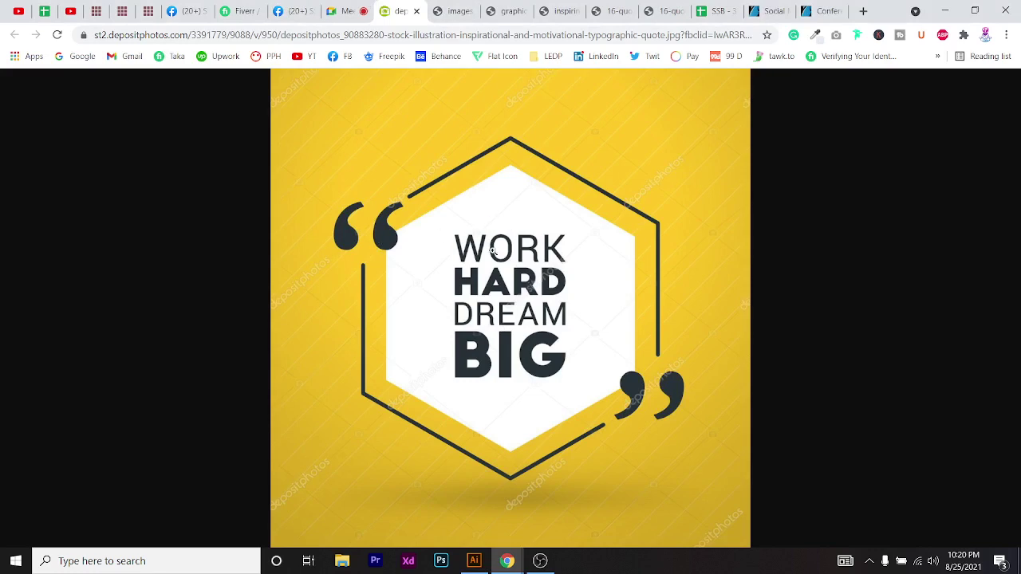
# Switch back to Illustrator and delete all the artwork, including the pasted reference picture, to empty the artboard
pyautogui.hotkey('alt', 'Tab')
pyautogui.scroll(-3, 467, 230)
pyautogui.moveTo(324, 192); pyautogui.dragTo(714, 516)
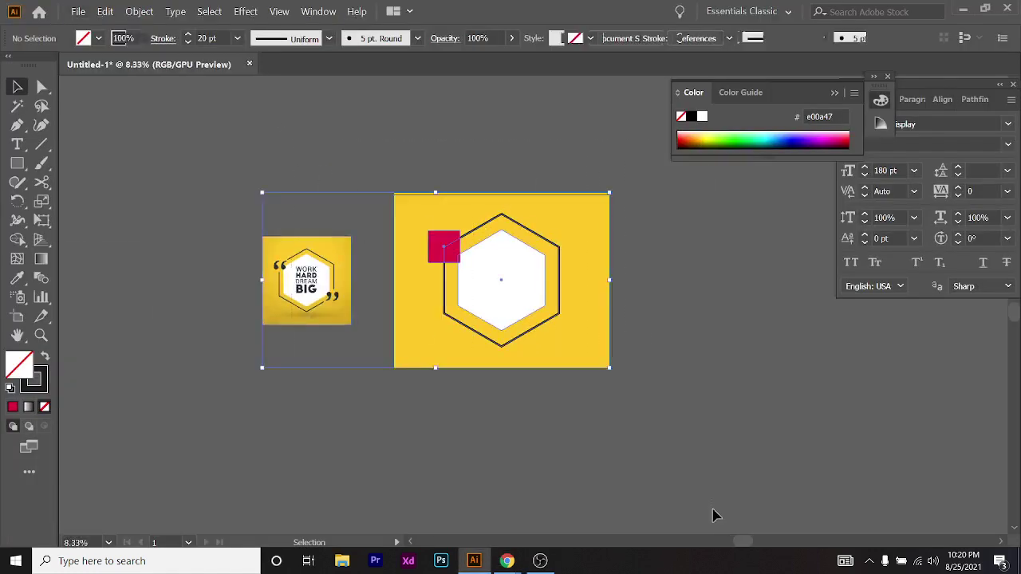
pyautogui.hotkey('ctrl', '=')
pyautogui.scroll(2, 732, 423)
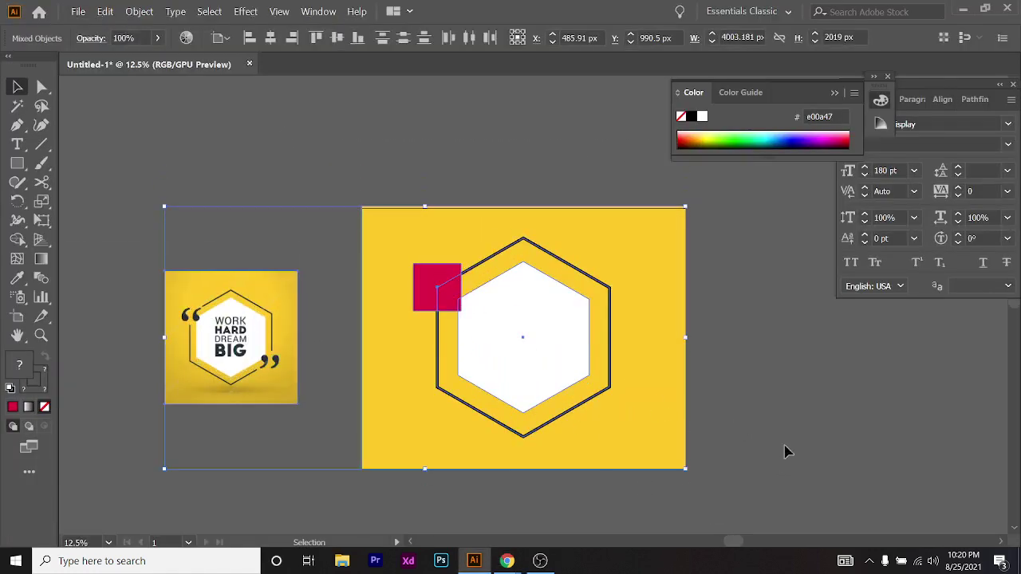
pyautogui.press('Delete')
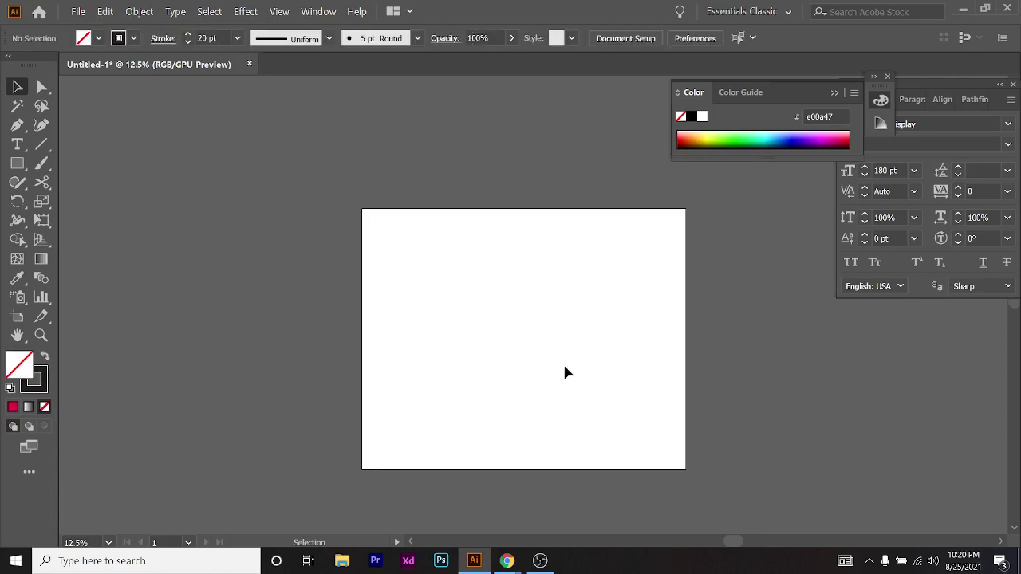
# Check the Google Meet call messages in Chrome and close the "Work Hard Dream Big" reference image
pyautogui.hotkey('alt', 'Tab')
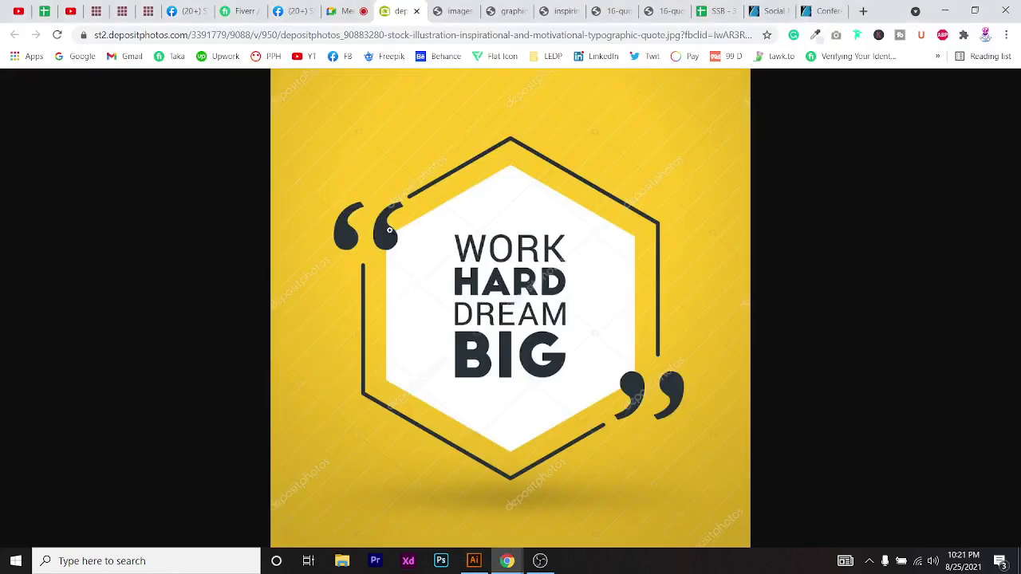
pyautogui.click(345, 11)
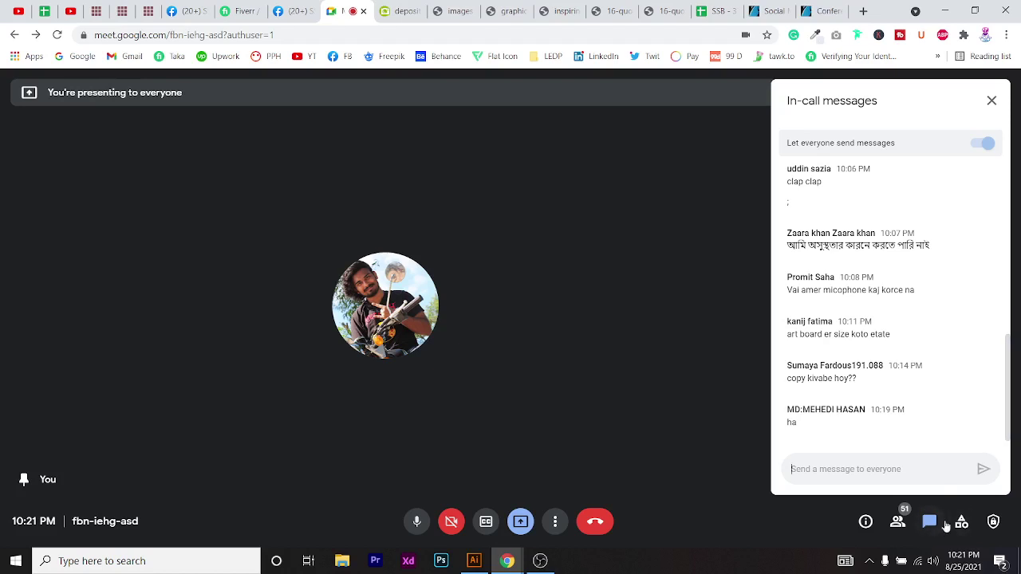
pyautogui.click(391, 11)
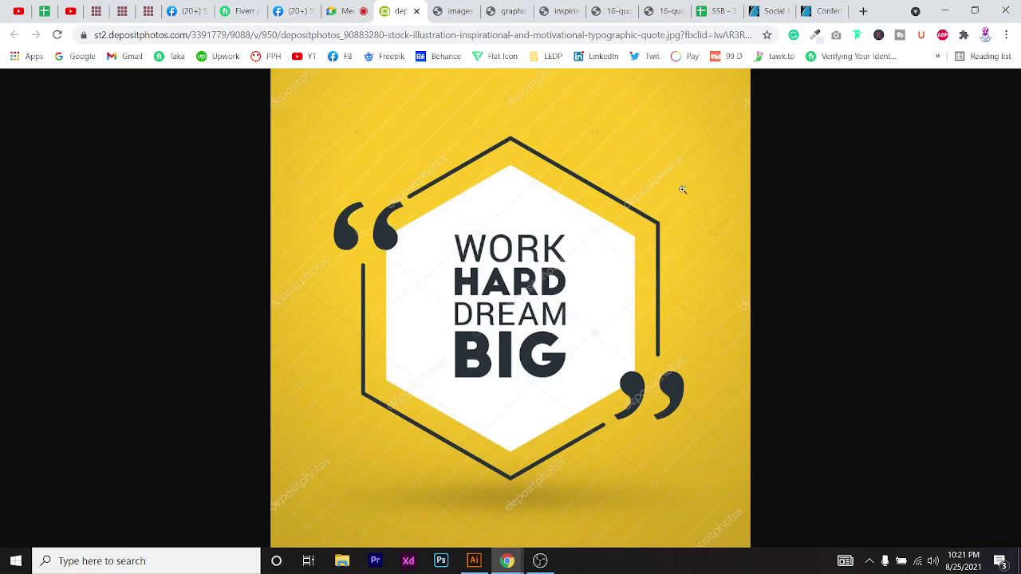
pyautogui.click(416, 11)
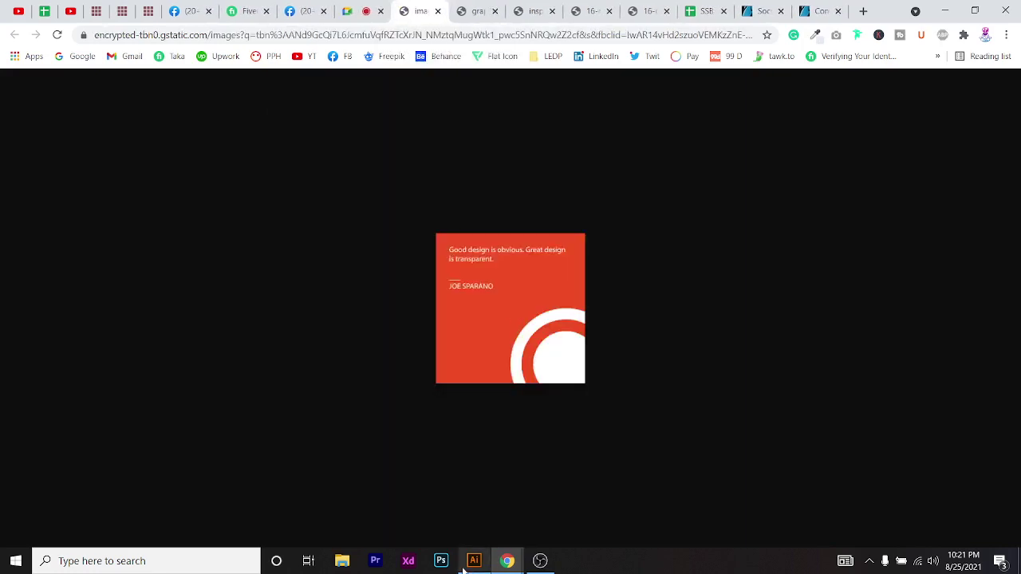
# Switch to Illustrator and draw a rectangle covering the whole artboard
pyautogui.click(479, 504)
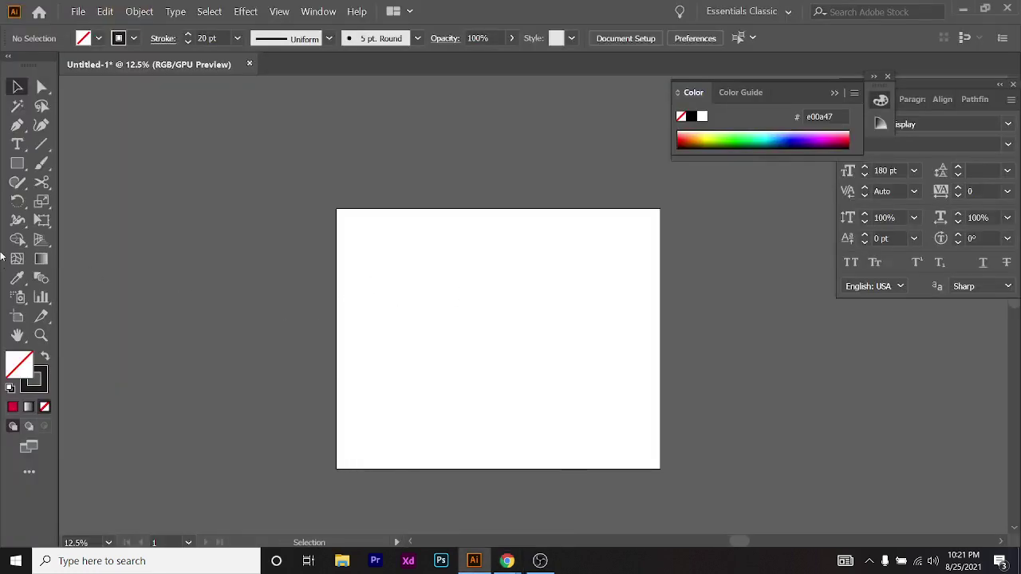
pyautogui.click(17, 163)
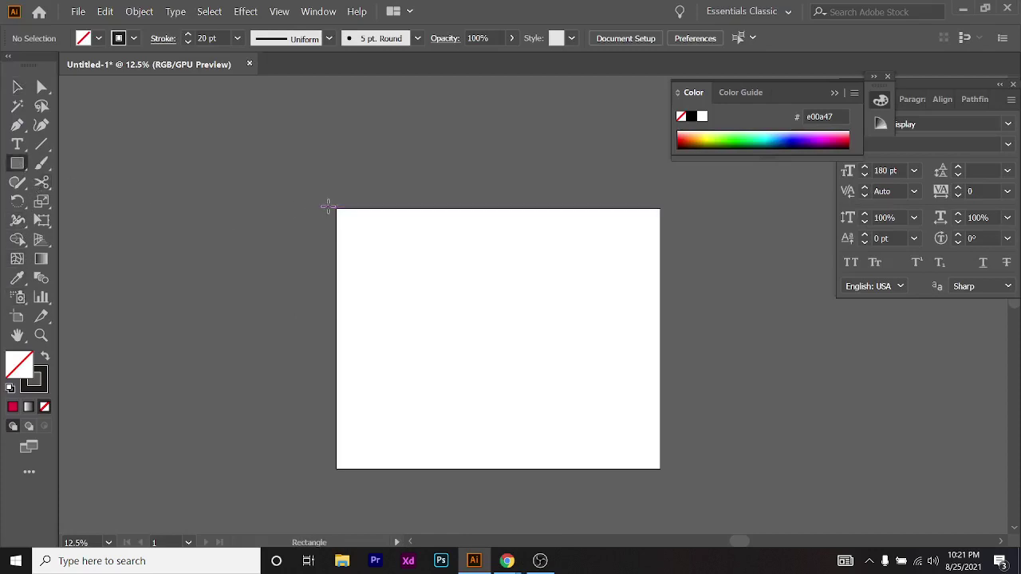
pyautogui.moveTo(337, 209); pyautogui.dragTo(661, 469)
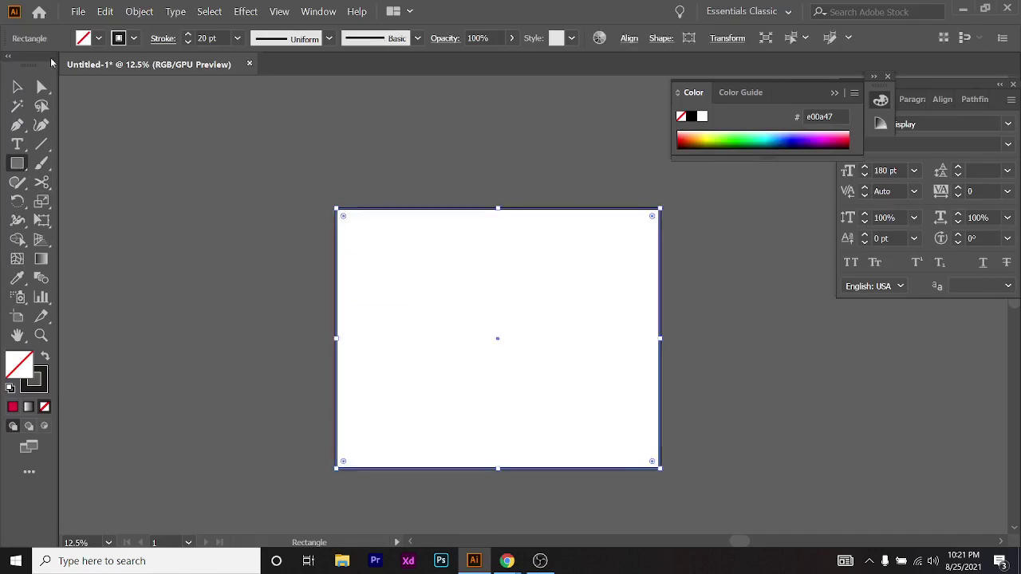
# Give the background rectangle an orange-red f15a29 fill with no stroke and deselect it
pyautogui.click(45, 360)
pyautogui.doubleClick(30, 365)
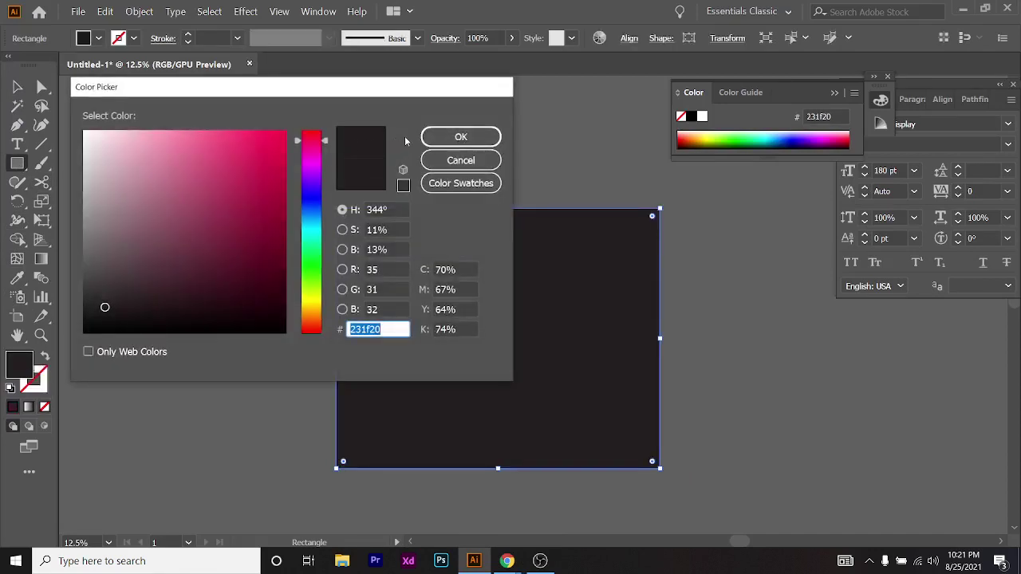
pyautogui.click(460, 160)
pyautogui.click(89, 47)
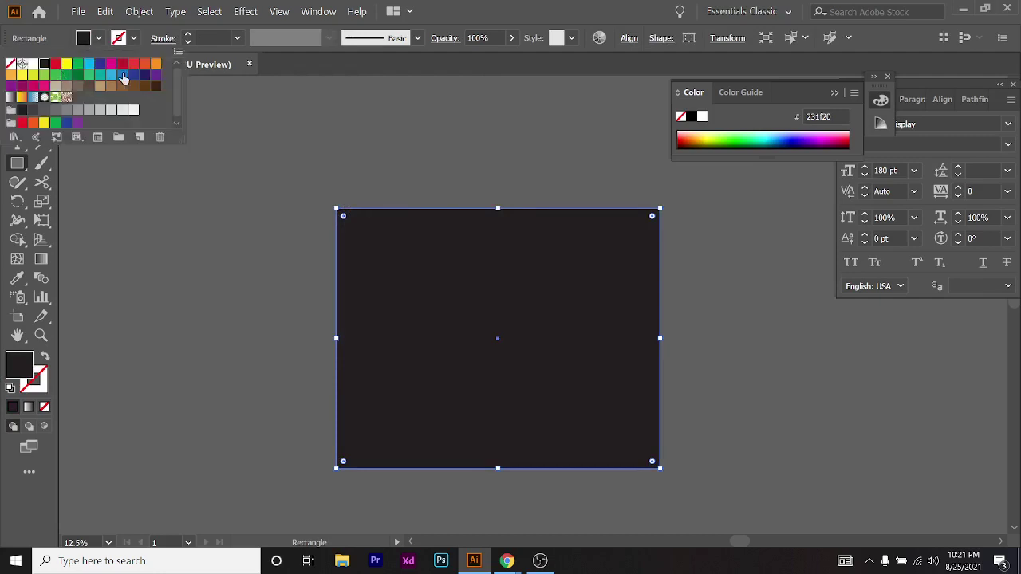
pyautogui.click(134, 65)
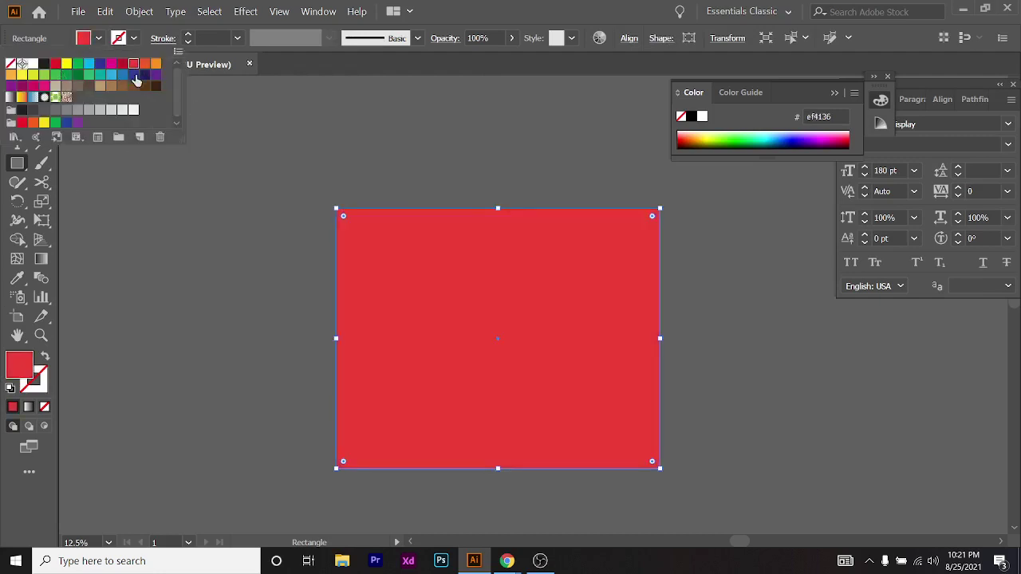
pyautogui.click(144, 63)
pyautogui.click(17, 85)
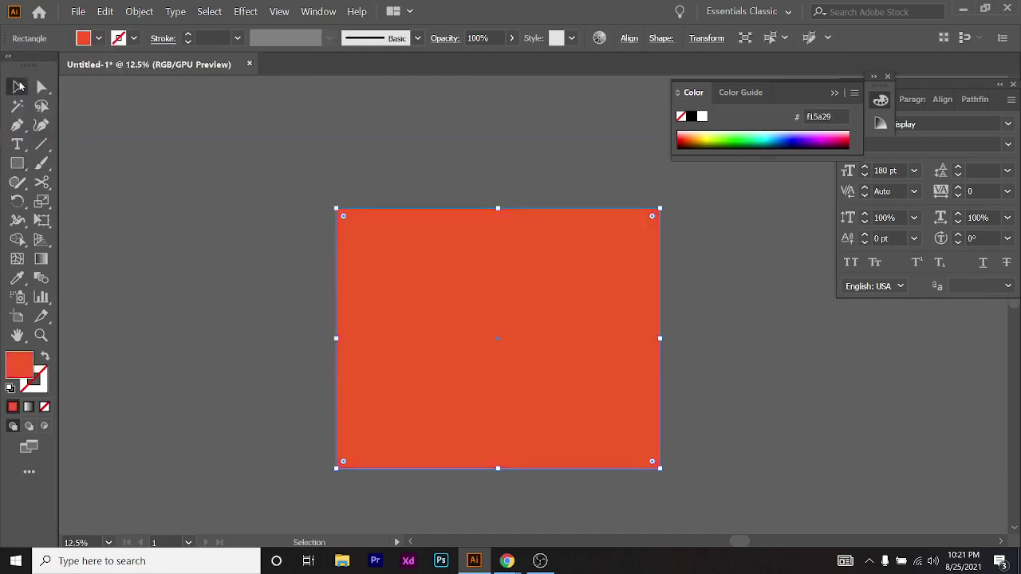
pyautogui.hotkey('ctrl', 'shift', 'a')
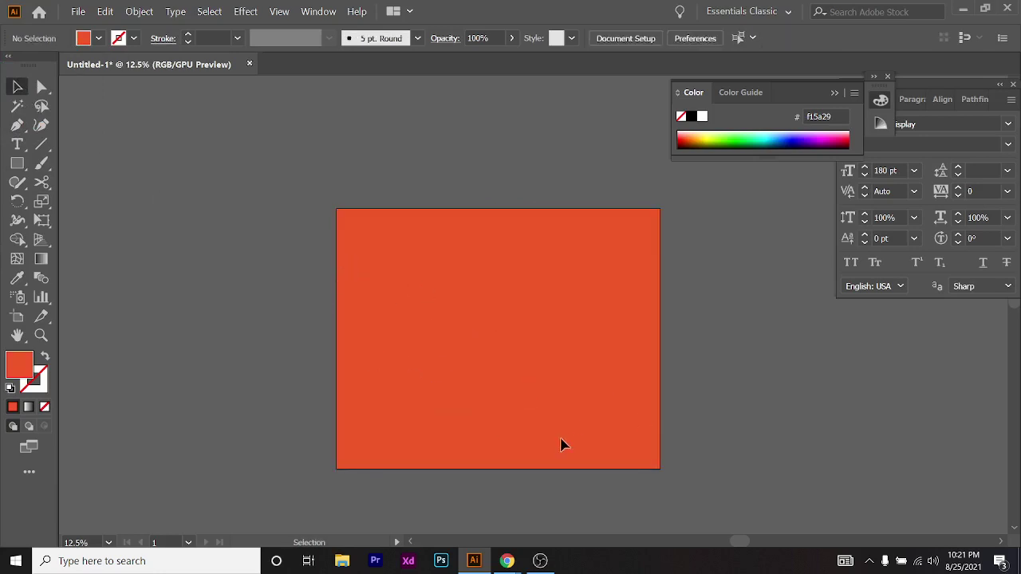
# Check the red quote reference in Chrome, draw a circle overlapping the background's right edge in Illustrator, and fill it white
pyautogui.hotkey('alt', 'Tab')
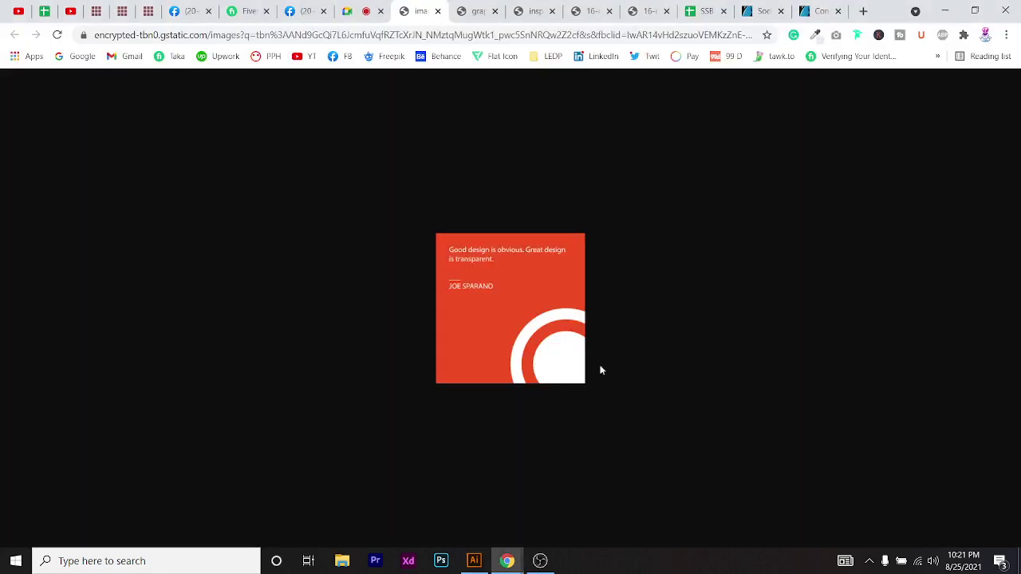
pyautogui.hotkey('alt', 'Tab')
pyautogui.click(17, 163)
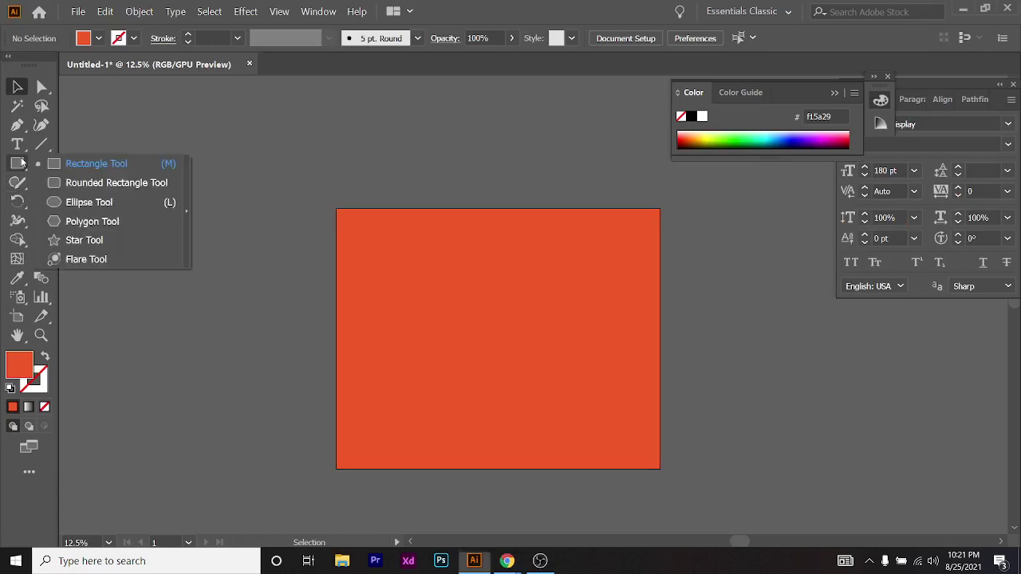
pyautogui.click(159, 202)
pyautogui.scroll(-1, 650, 391)
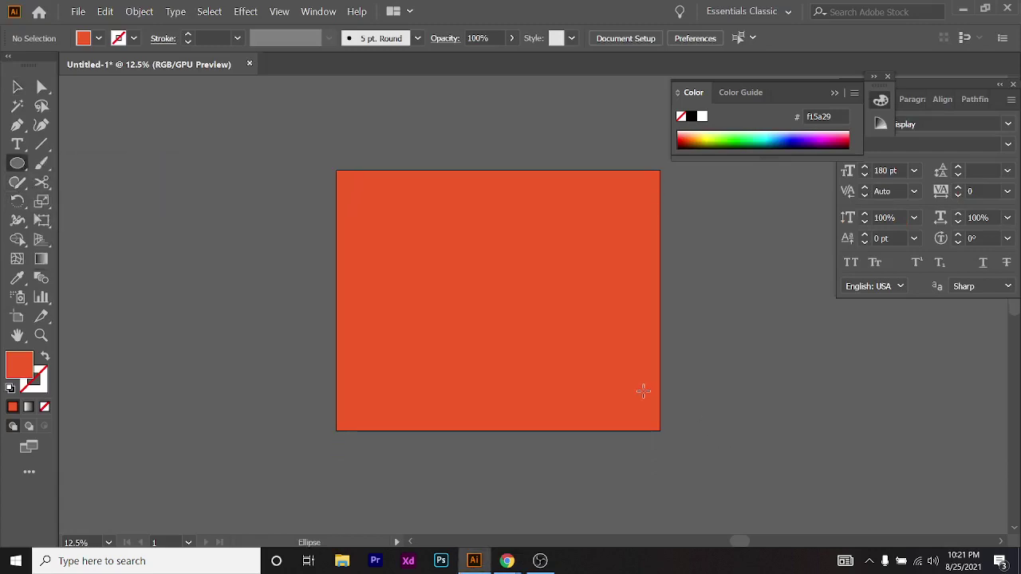
pyautogui.moveTo(639, 406); pyautogui.dragTo(830, 214)
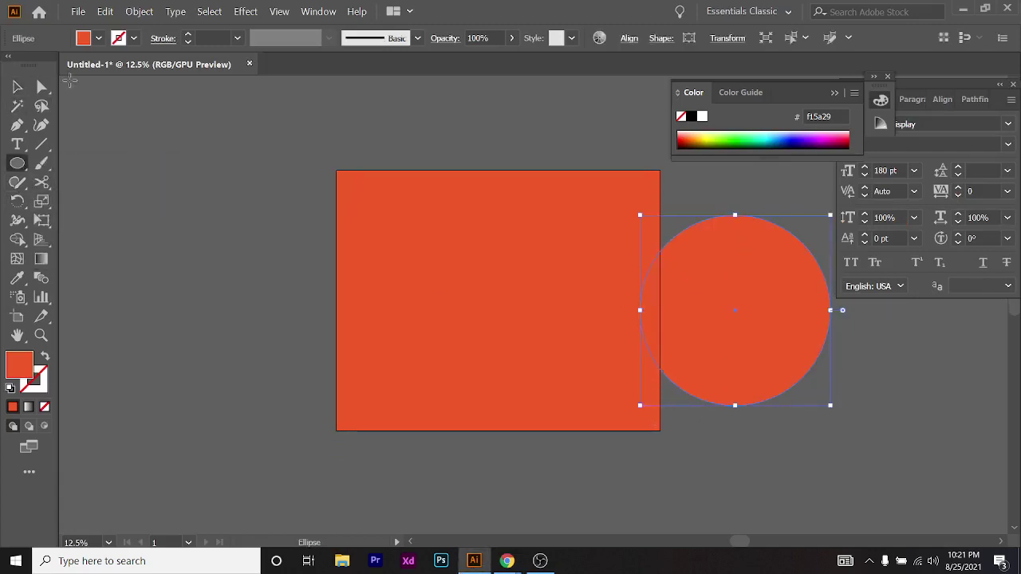
pyautogui.click(98, 39)
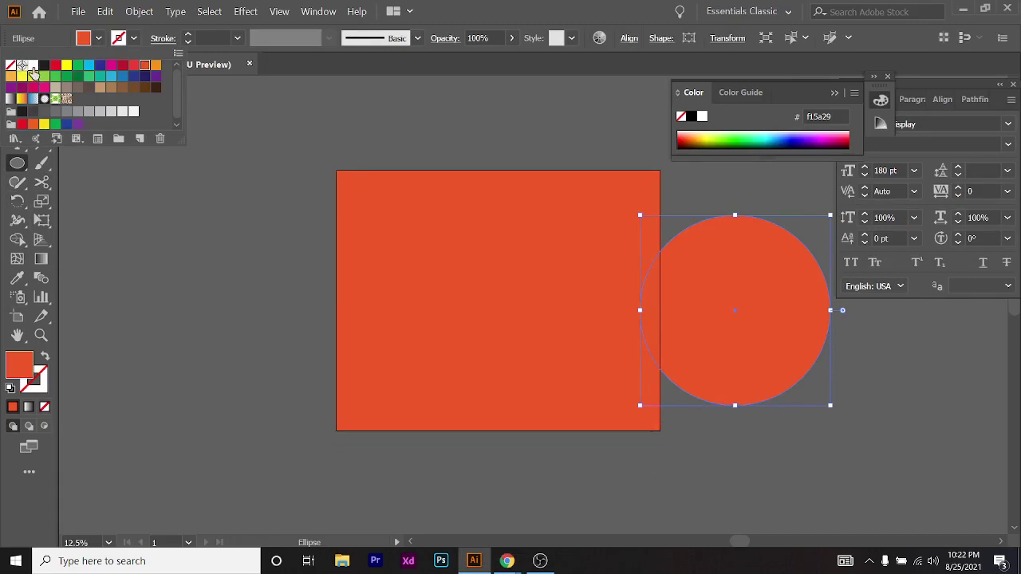
pyautogui.click(32, 66)
# Move the white circle onto the background's lower-right corner and compare its placement with the reference image in Chrome
pyautogui.press('v')
pyautogui.scroll(1, 702, 359)
pyautogui.moveTo(713, 355); pyautogui.dragTo(659, 449)
pyautogui.scroll(3, 655, 399)
pyautogui.moveTo(590, 372); pyautogui.dragTo(669, 400)
pyautogui.scroll(-2, 635, 382)
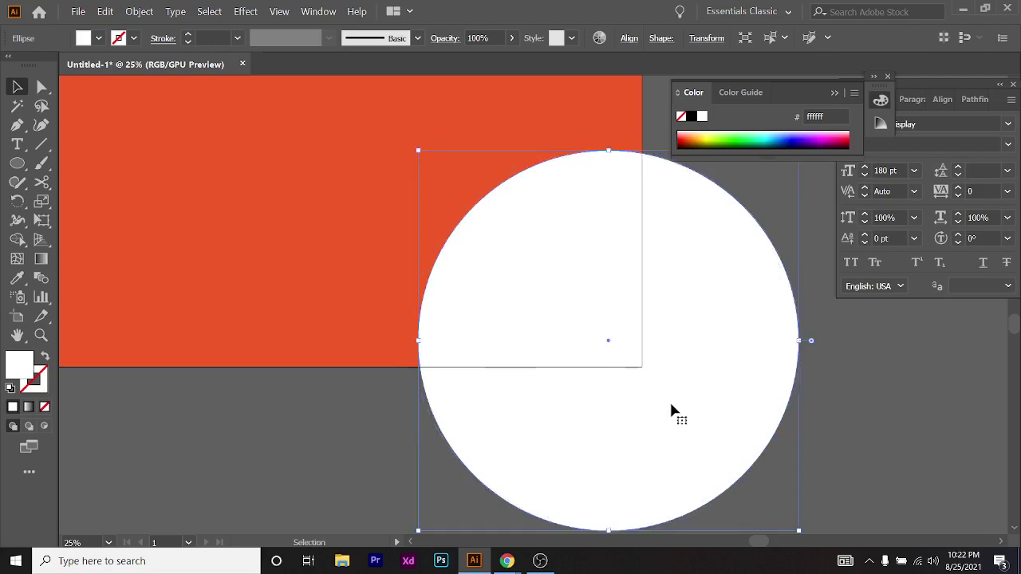
pyautogui.hotkey('alt', 'Tab')
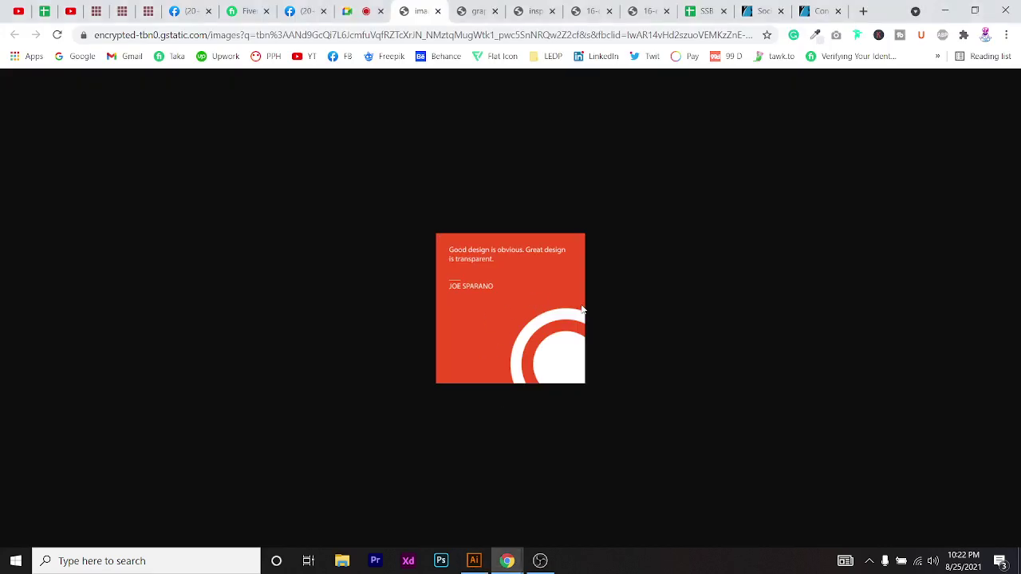
pyautogui.hotkey('alt', 'Tab')
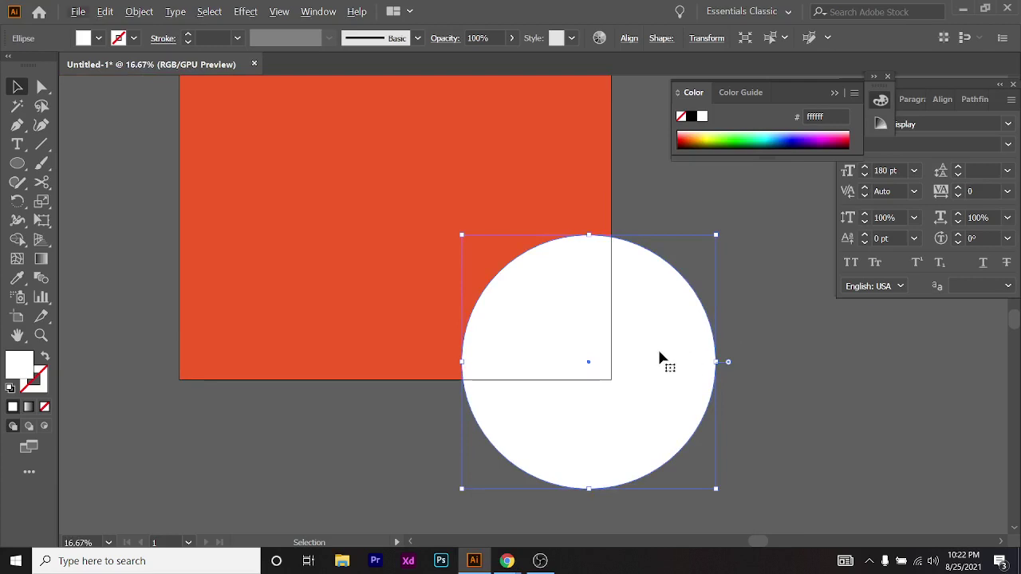
pyautogui.scroll(1, 654, 359)
pyautogui.press('a')
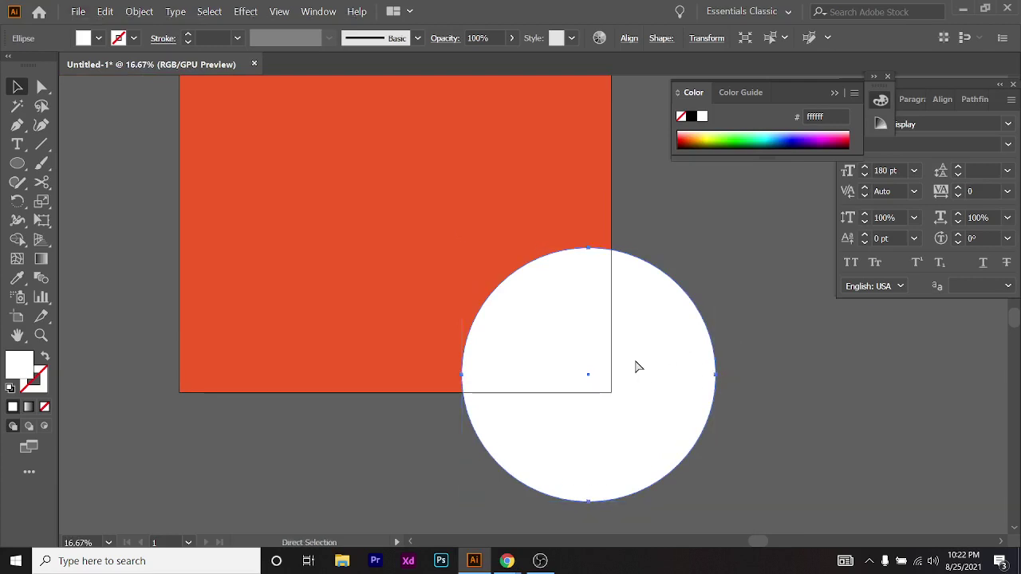
pyautogui.press('v')
pyautogui.click(743, 388)
pyautogui.keyDown('alt'); pyautogui.scroll(-1, 743, 387); pyautogui.keyUp('alt')
pyautogui.keyDown('alt'); pyautogui.moveTo(695, 415); pyautogui.dragTo(570, 364); pyautogui.keyUp('alt')
pyautogui.moveTo(686, 367); pyautogui.dragTo(677, 417)
pyautogui.hotkey('ctrl', 'z')
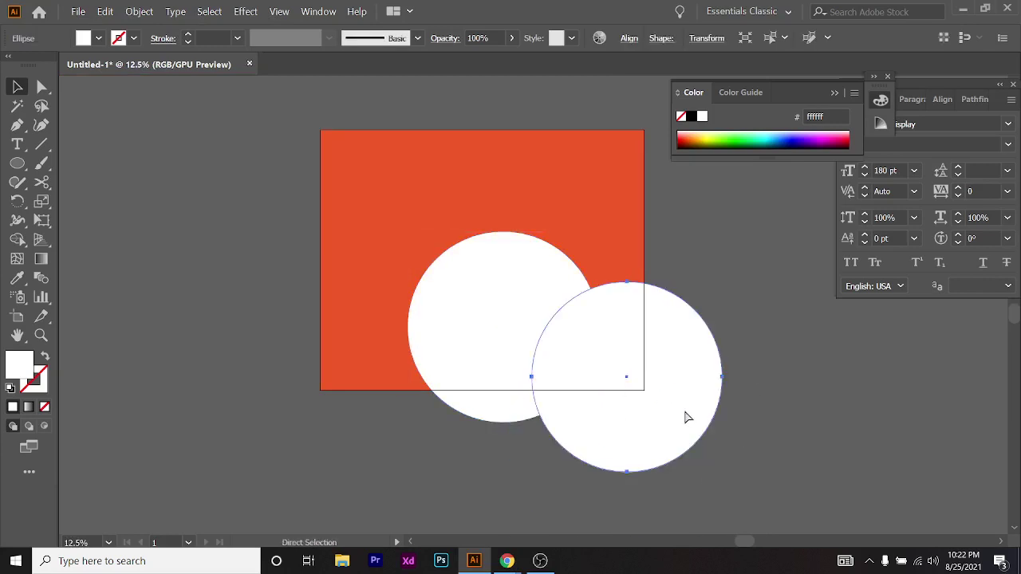
pyautogui.hotkey('ctrl', 'z')
pyautogui.moveTo(678, 372); pyautogui.dragTo(483, 396)
pyautogui.hotkey('ctrl', 'z')
pyautogui.moveTo(623, 401); pyautogui.dragTo(625, 426)
pyautogui.hotkey('ctrl', 'shift', 'z')
pyautogui.hotkey('ctrl', 'z')
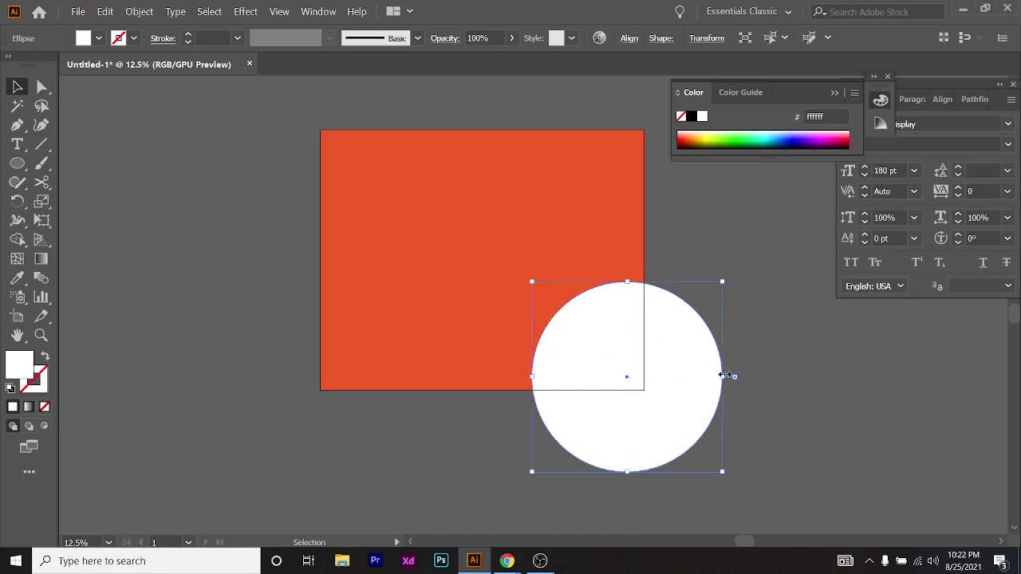
# Duplicate the white corner circle in place and enlarge the copy around its centre to about 2145 px across
pyautogui.click(783, 418)
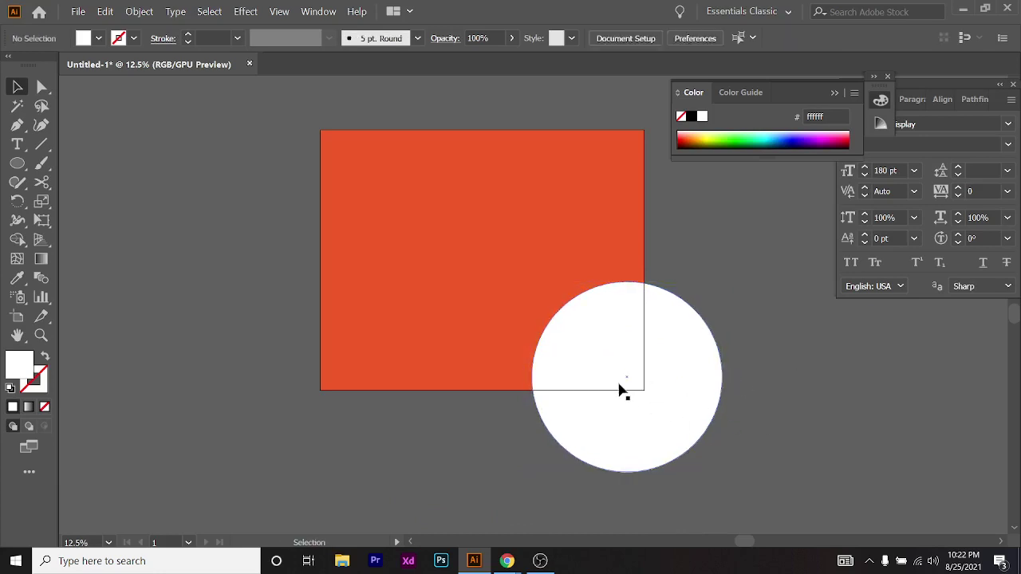
pyautogui.click(620, 390)
pyautogui.scroll(1, 693, 294)
pyautogui.scroll(-1, 678, 287)
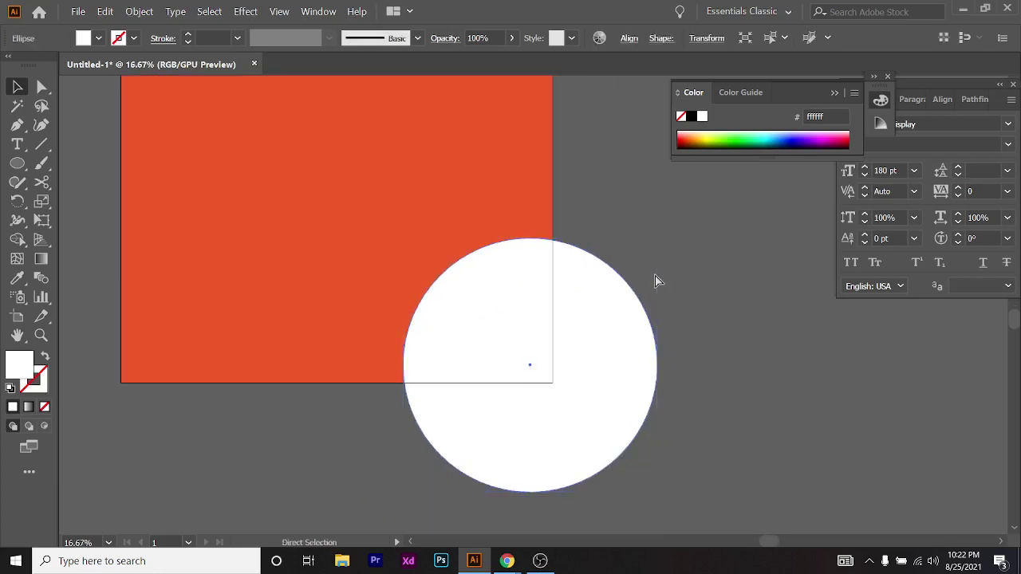
pyautogui.hscroll(1, 642, 255)
pyautogui.moveTo(646, 241); pyautogui.dragTo(736, 181)
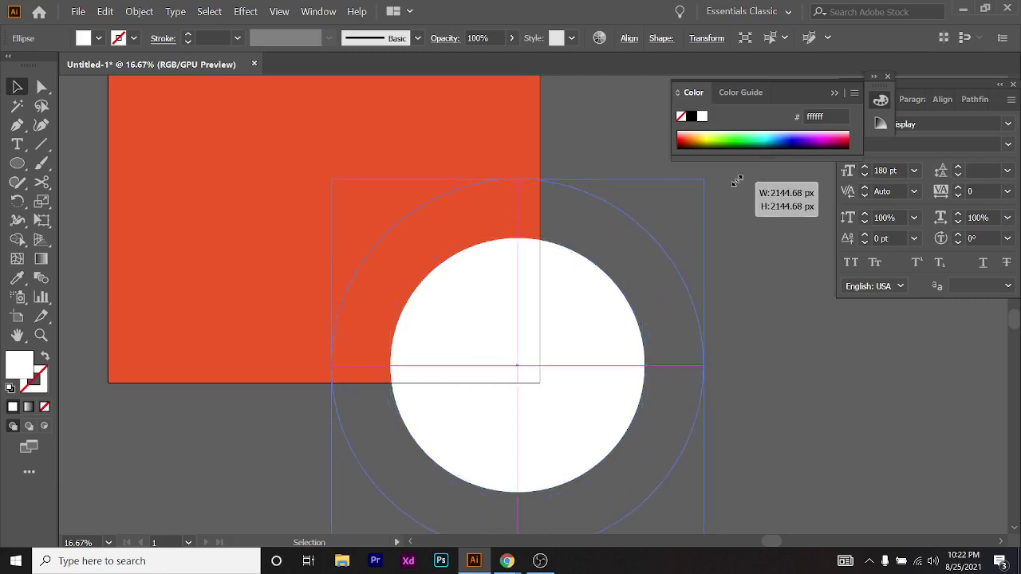
pyautogui.moveTo(736, 181); pyautogui.dragTo(736, 182)
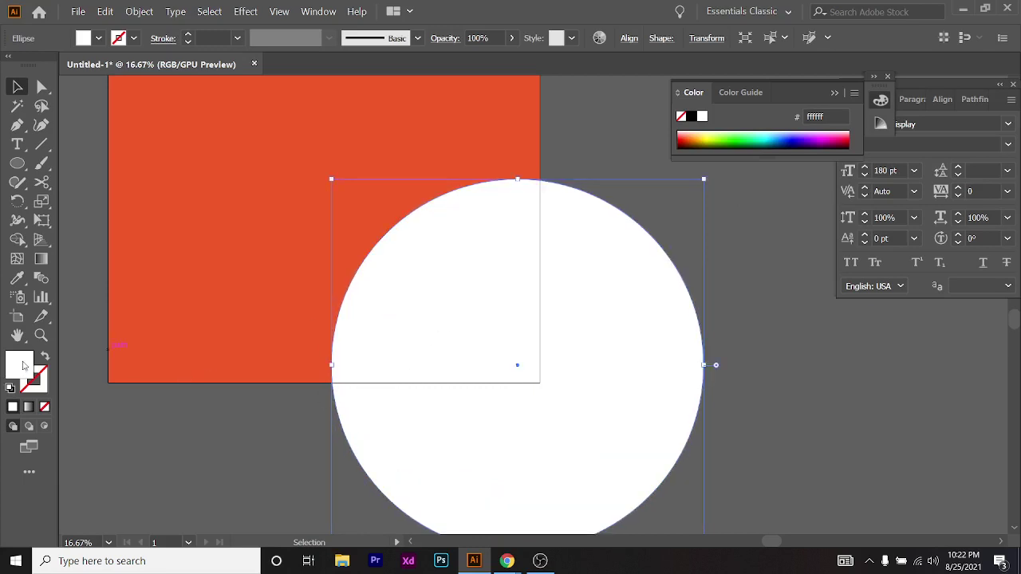
# Remove the fill from the enlarged circle and give it a white stroke
pyautogui.click(98, 38)
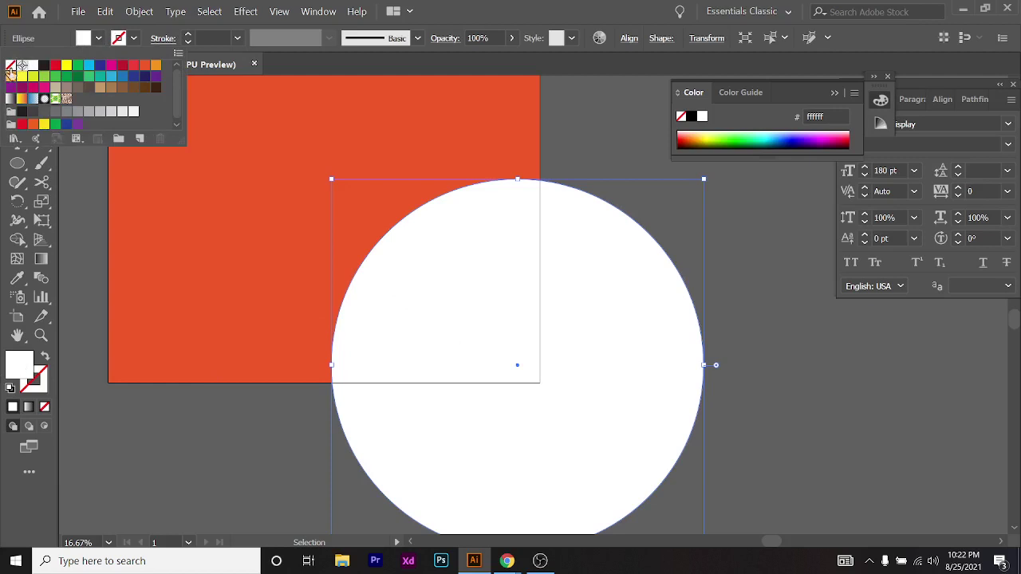
pyautogui.click(10, 64)
pyautogui.click(117, 39)
pyautogui.click(118, 39)
pyautogui.click(117, 39)
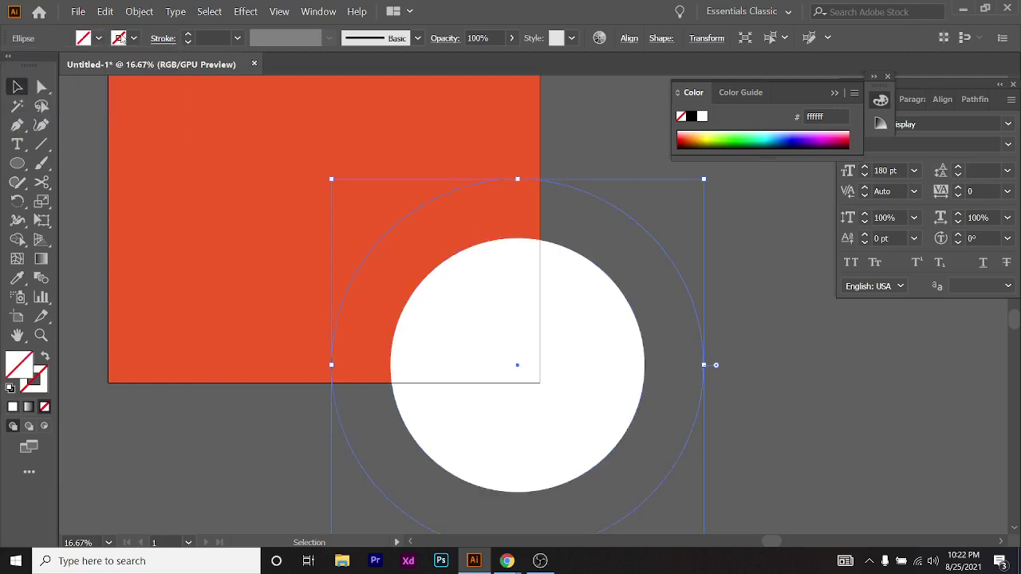
pyautogui.click(117, 39)
pyautogui.click(34, 64)
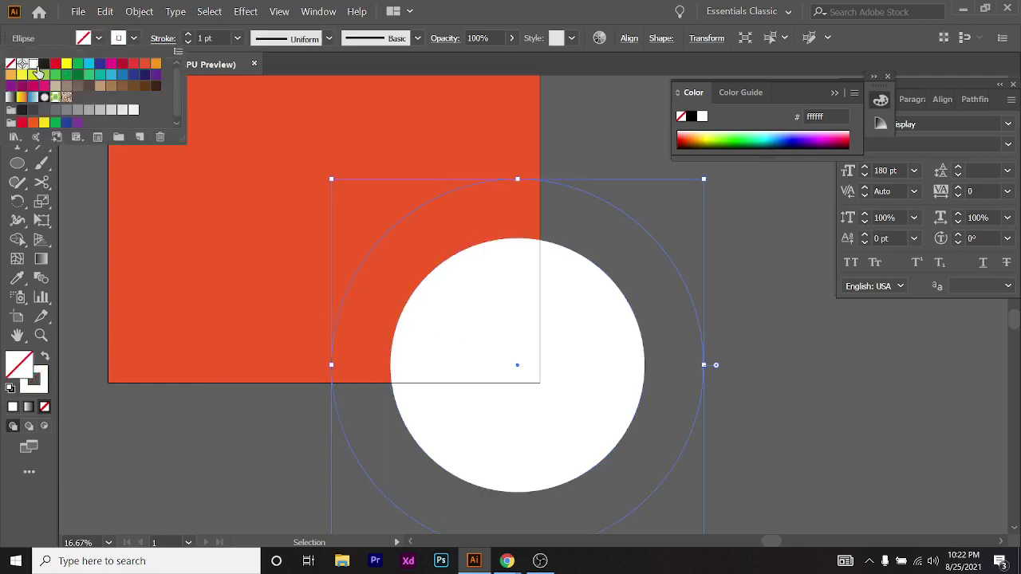
# Thicken the outer circle's stroke to 119 pt to form a bold white ring
pyautogui.click(189, 35)
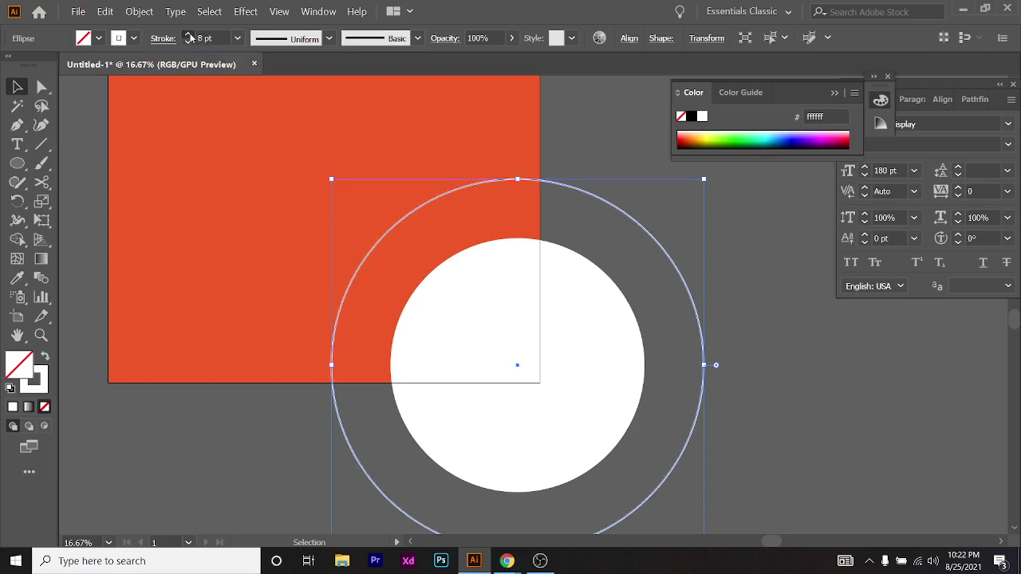
pyautogui.moveTo(189, 37); pyautogui.dragTo(189, 38)
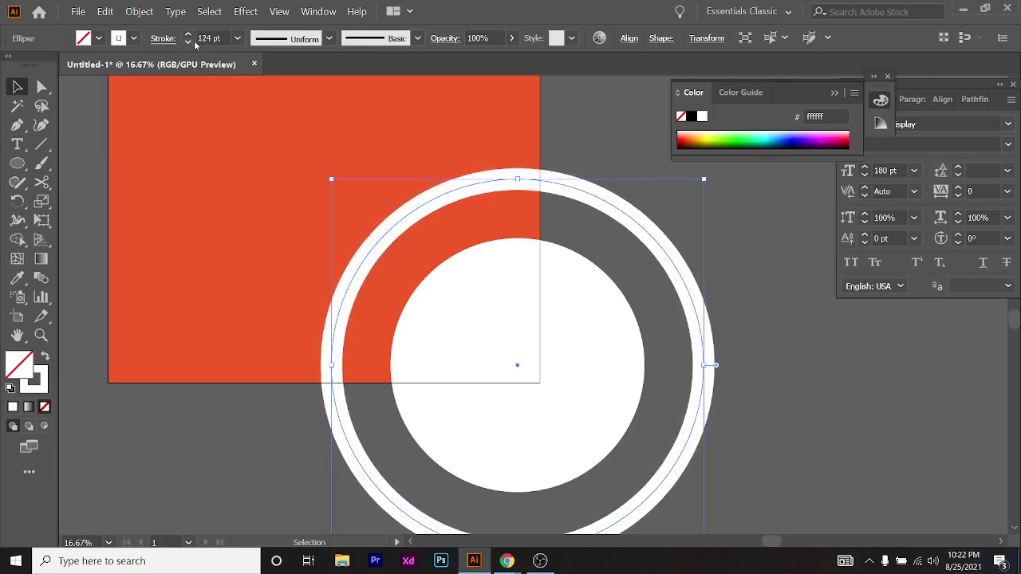
pyautogui.click(188, 43)
pyautogui.click(188, 43)
pyautogui.click(188, 43)
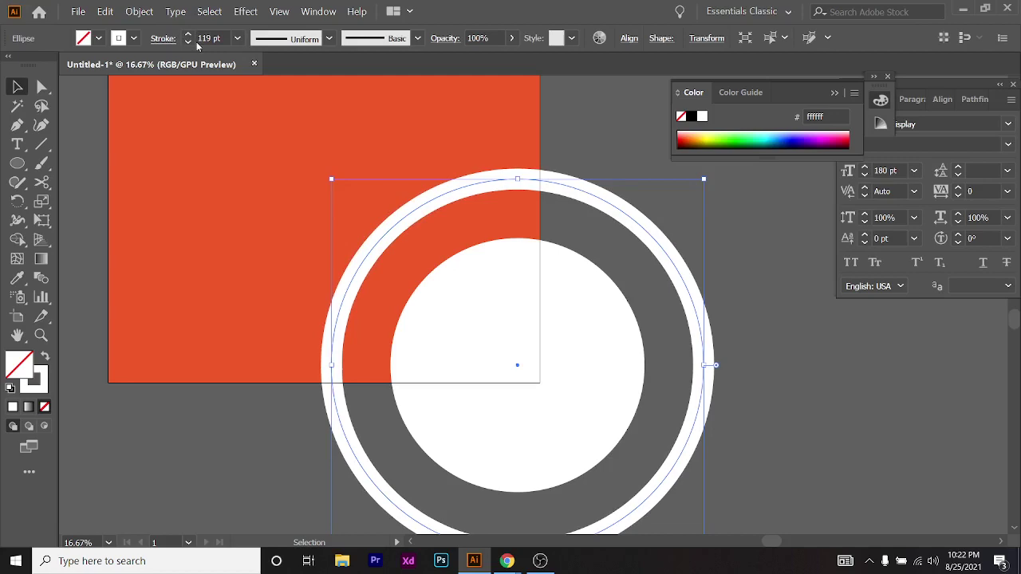
# Preview the whole artboard as it would be cropped in Save for Web, and close the preview without exporting
pyautogui.click(784, 326)
pyautogui.scroll(-3, 639, 311)
pyautogui.scroll(2, 570, 292)
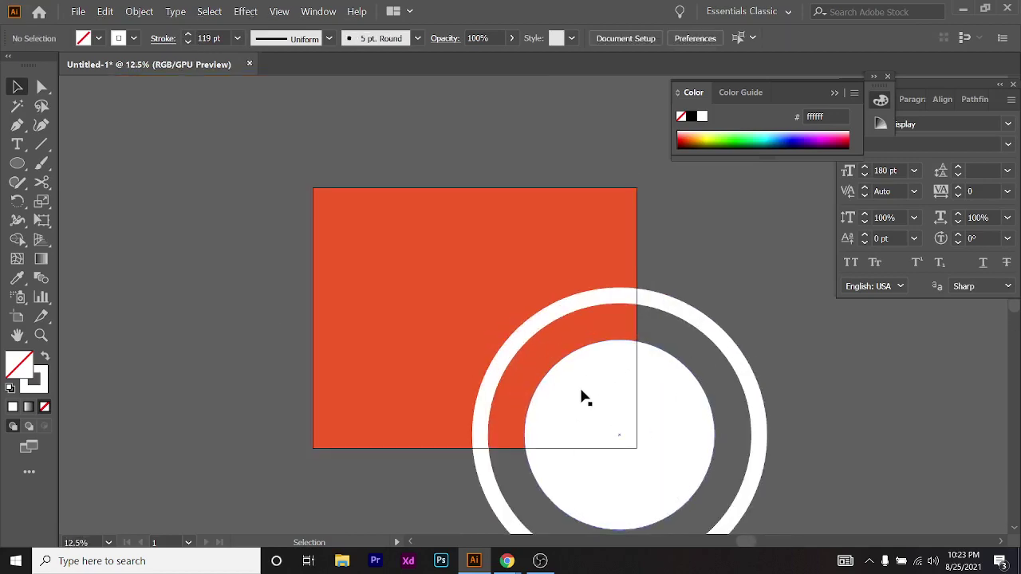
pyautogui.hotkey('ctrl', 'alt', 'shift', 's')
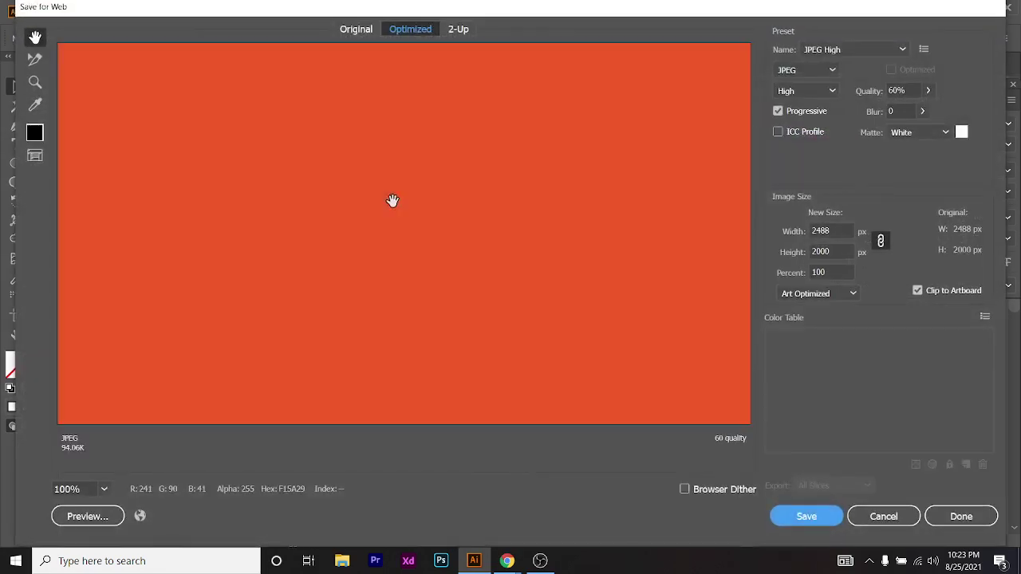
pyautogui.rightClick(392, 200)
pyautogui.click(443, 348)
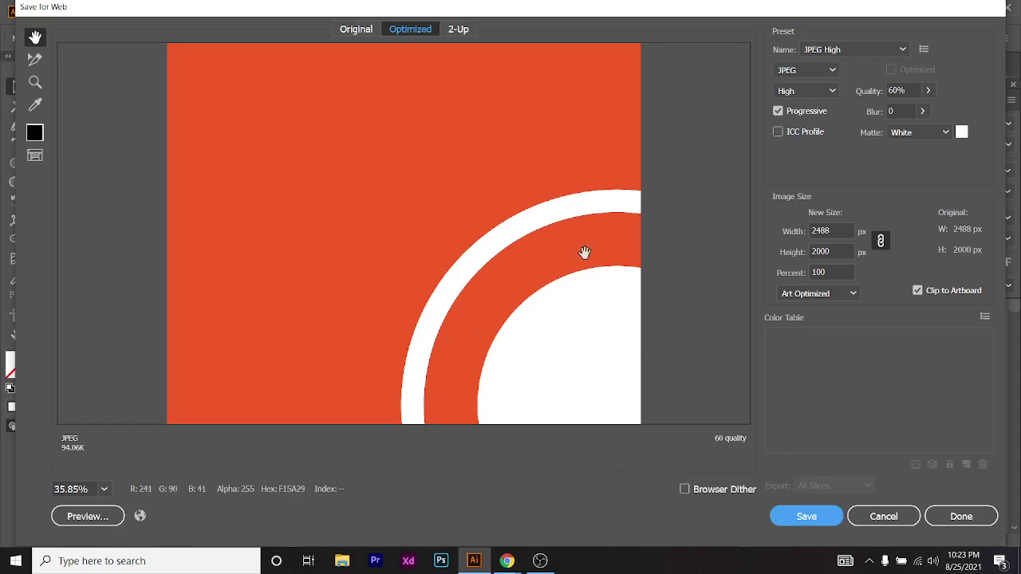
pyautogui.click(883, 520)
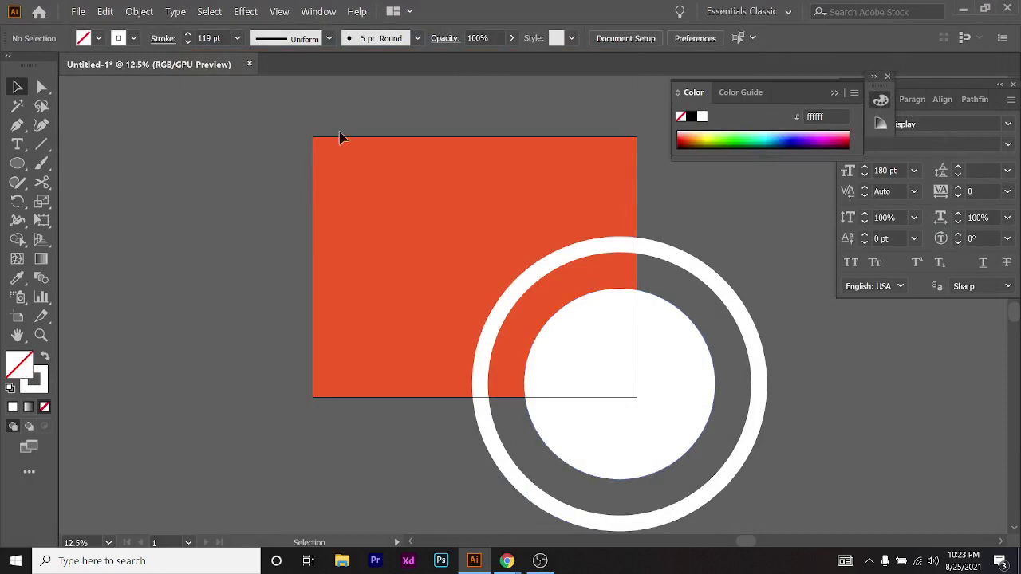
# Select the orange background together with both white circles and delete them
pyautogui.click(759, 339)
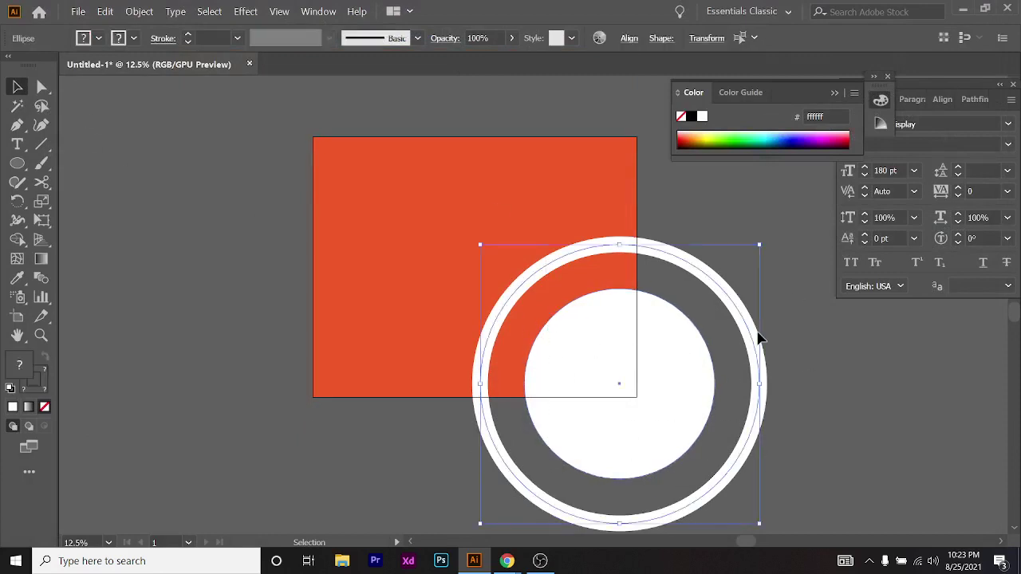
pyautogui.click(982, 428)
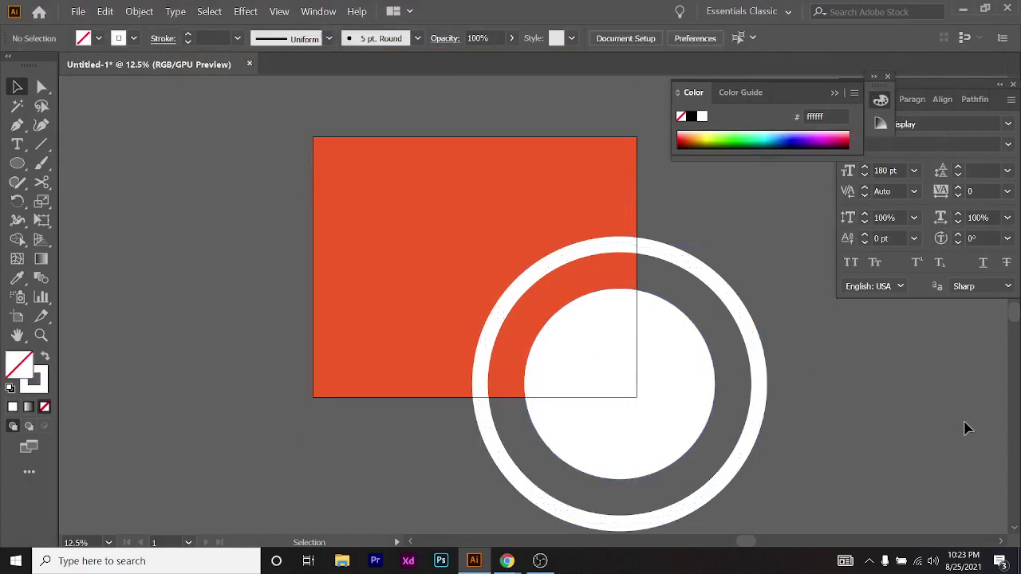
pyautogui.keyDown('ctrl'); pyautogui.click(547, 349); pyautogui.keyUp('ctrl')
pyautogui.click(899, 383)
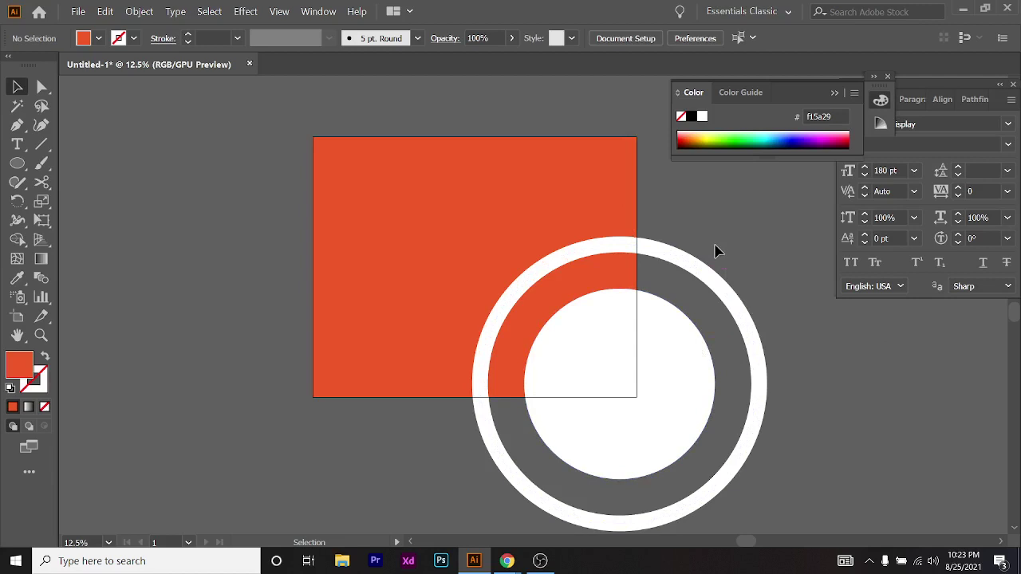
pyautogui.moveTo(716, 251); pyautogui.dragTo(522, 380)
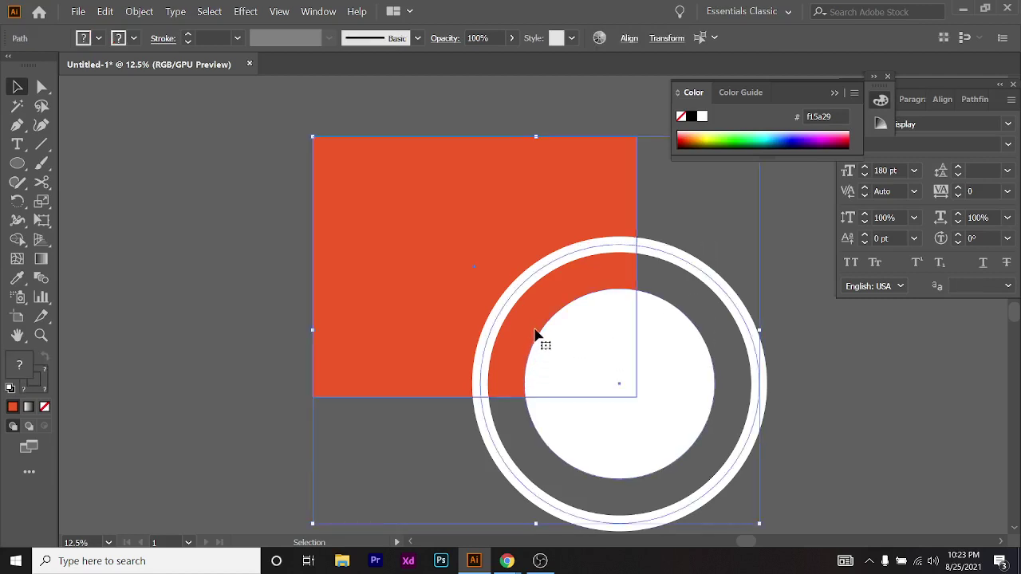
pyautogui.press('Delete')
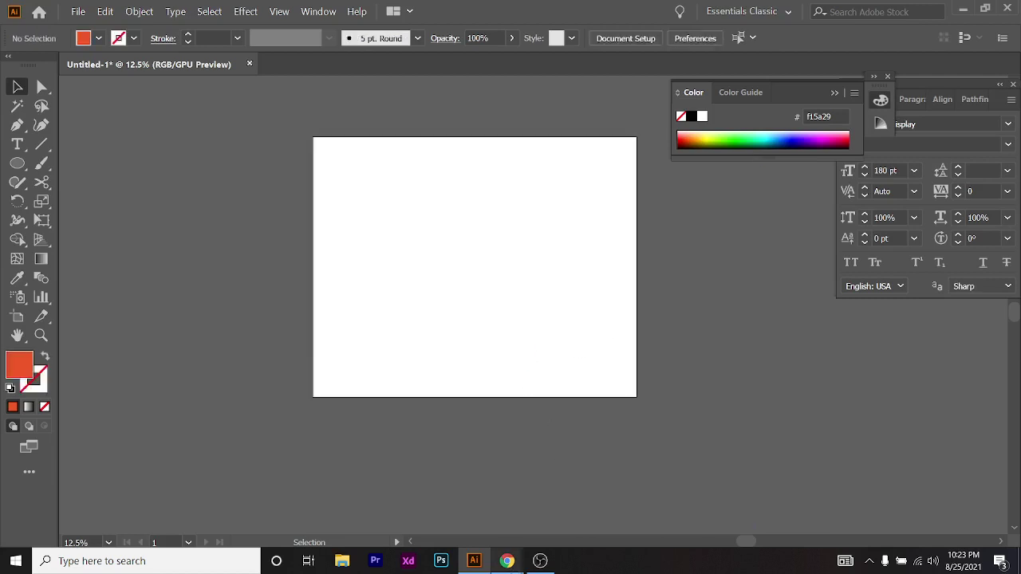
# Switch to Chrome, review the red quote reference image again, and close its tab
pyautogui.moveTo(512, 568)
pyautogui.click(449, 462)
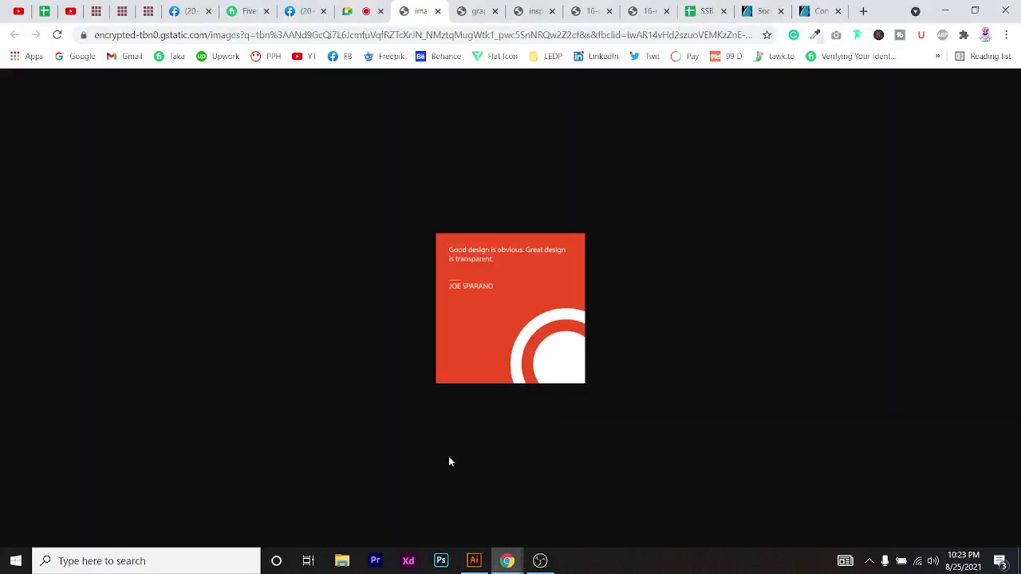
pyautogui.click(361, 12)
pyautogui.click(423, 11)
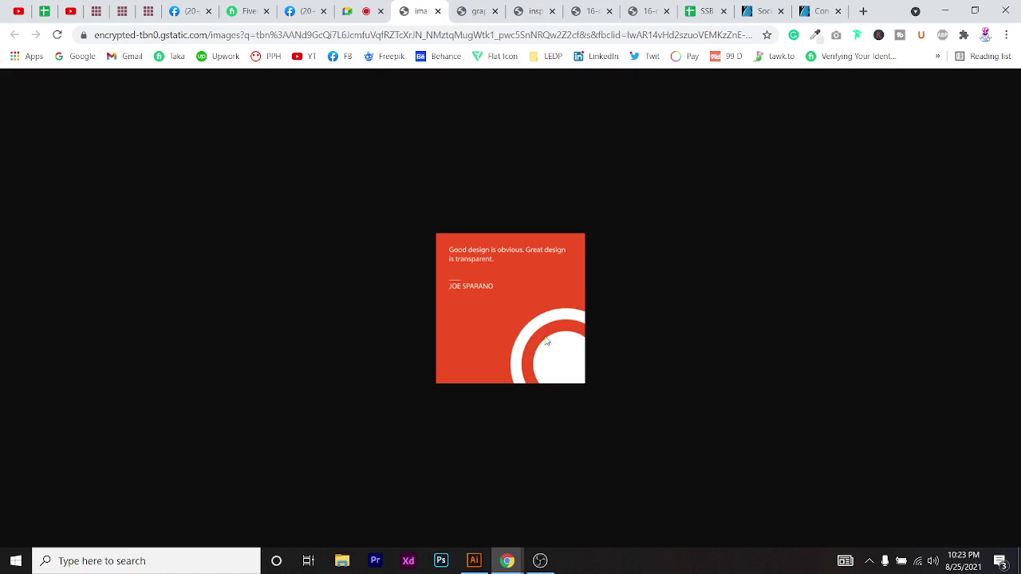
pyautogui.click(437, 12)
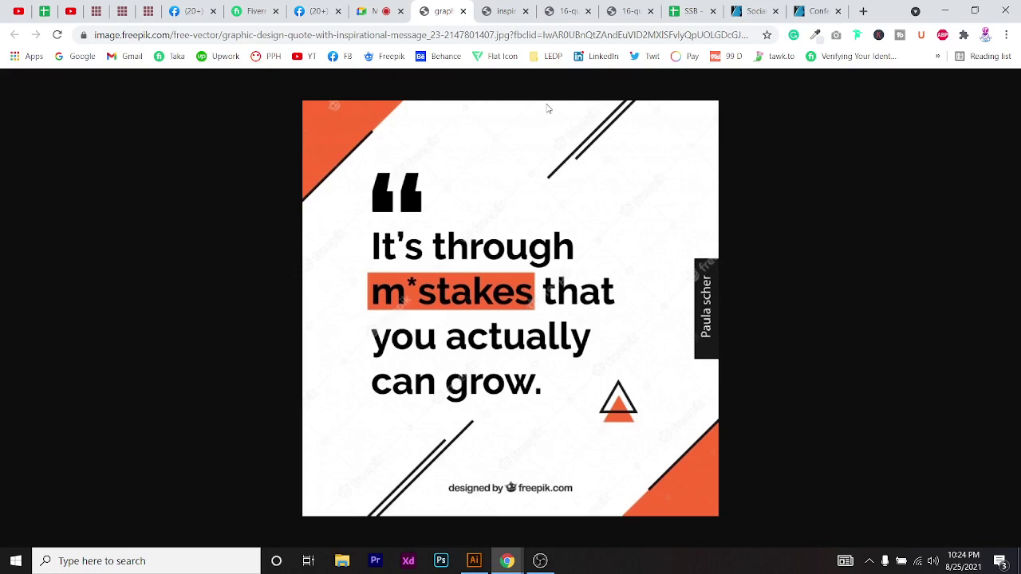
# Check the OBS recording window, return to Illustrator, and restore the deleted background and circles
pyautogui.click(540, 560)
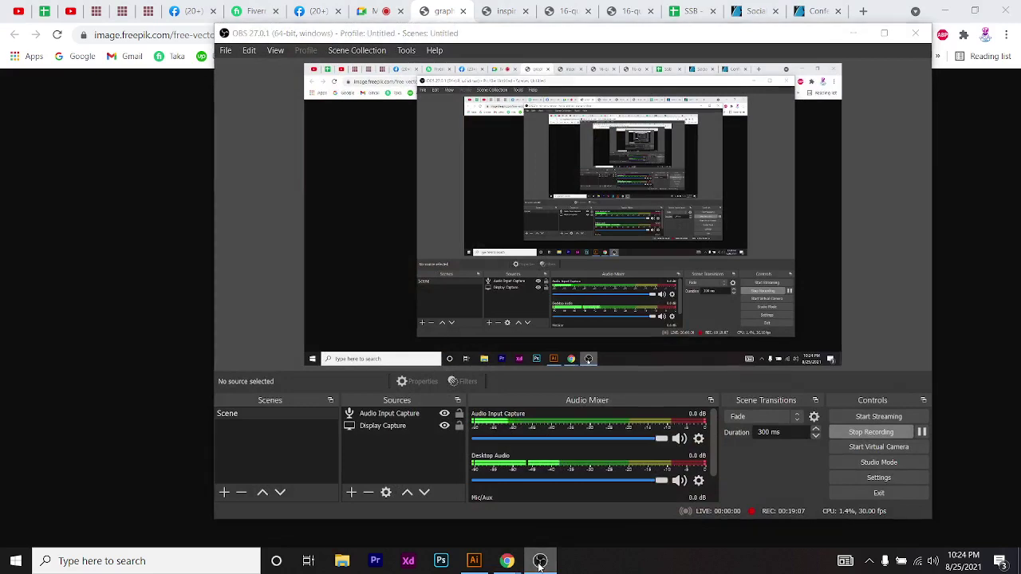
pyautogui.click(540, 561)
pyautogui.hotkey('alt', 'Tab')
pyautogui.hotkey('alt', 'Tab')
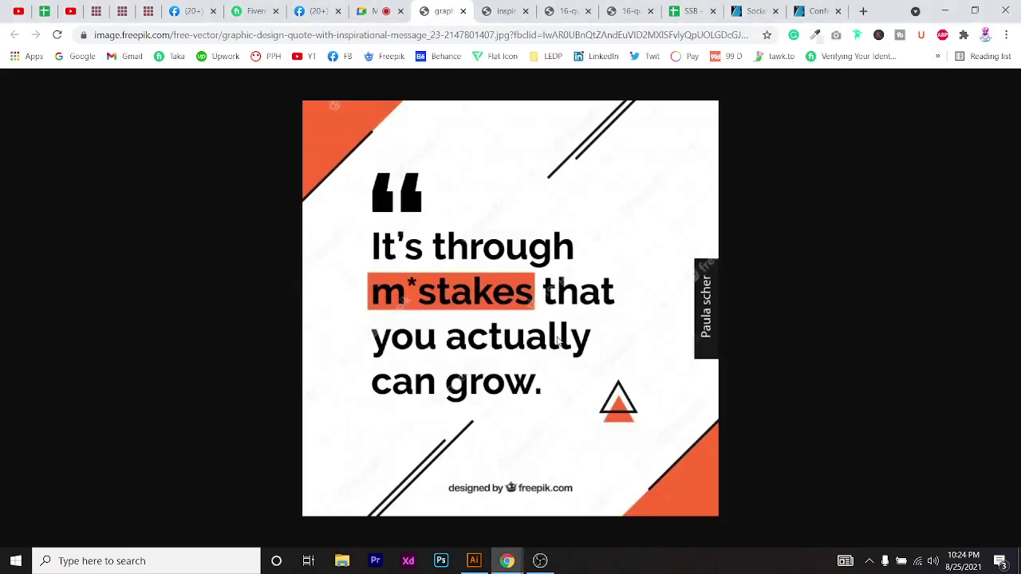
pyautogui.hotkey('alt', 'Tab')
pyautogui.press('Tab')
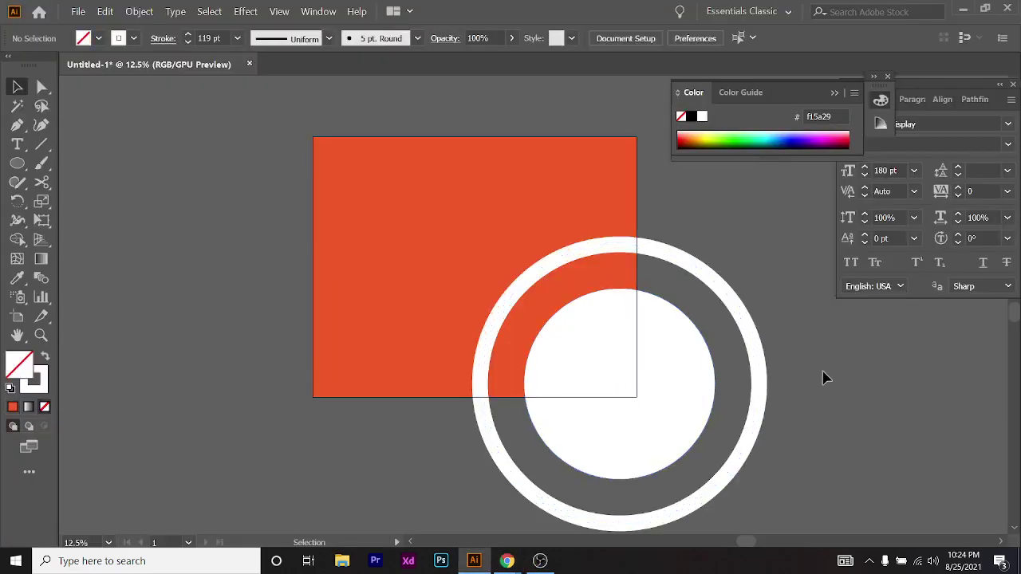
# Delete the outer white ring, keeping the solid white circle on the background's corner
pyautogui.click(711, 286)
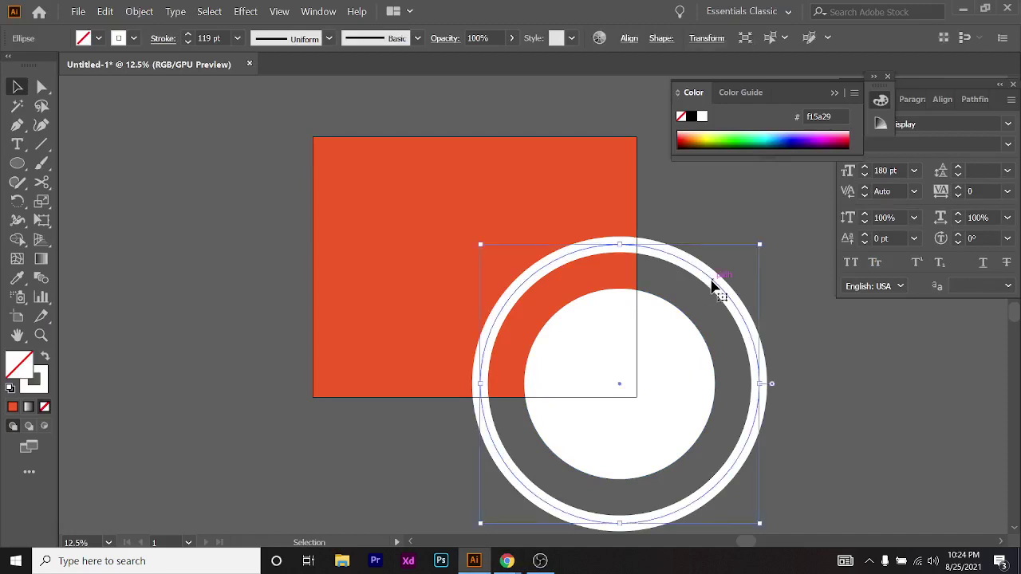
pyautogui.hscroll(1, 713, 285)
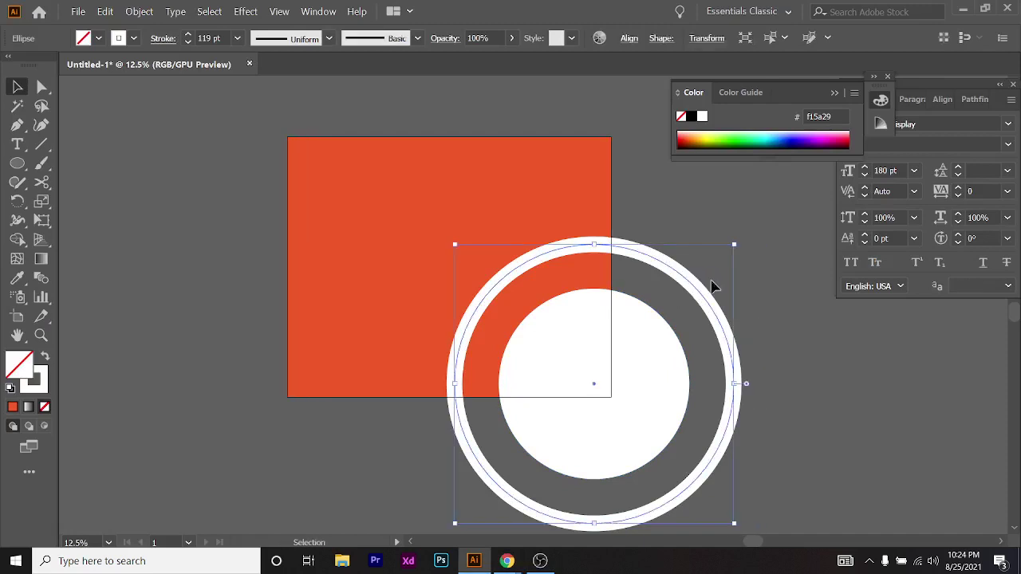
pyautogui.scroll(-1, 714, 286)
pyautogui.scroll(2, 713, 286)
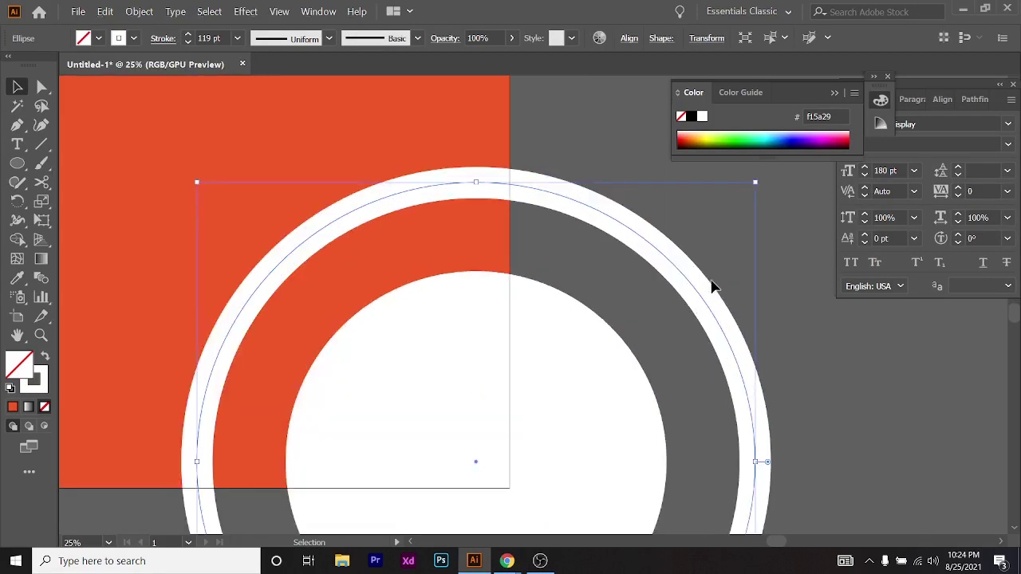
pyautogui.scroll(-1, 712, 286)
pyautogui.scroll(-1, 712, 285)
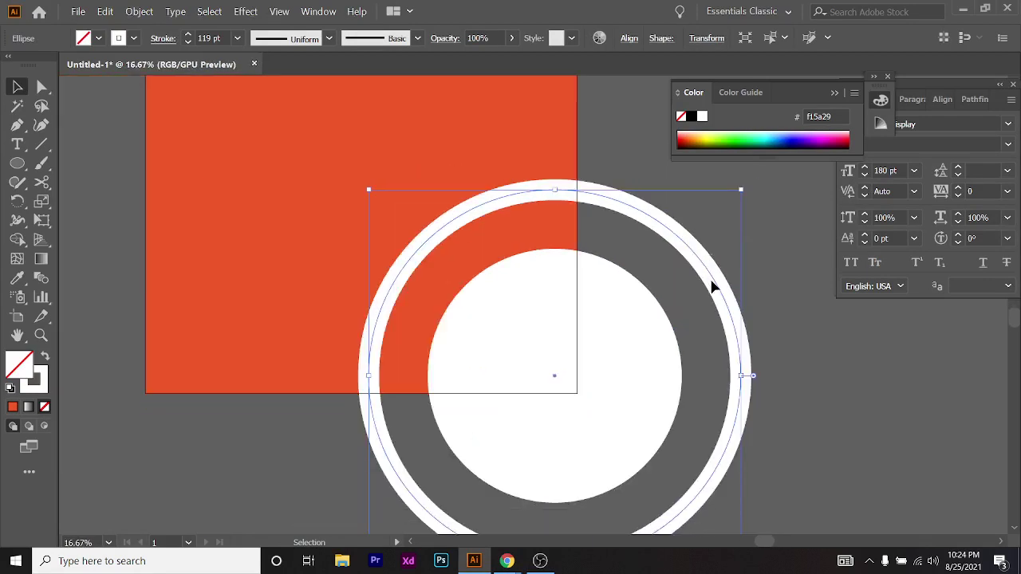
pyautogui.press('Delete')
# Make a fresh copy of the solid white circle in place and scale it up evenly around its centre
pyautogui.moveTo(556, 413)
pyautogui.mouseDown()
pyautogui.moveTo(643, 413)
pyautogui.moveTo(531, 412)
pyautogui.moveTo(555, 413)
pyautogui.mouseUp()
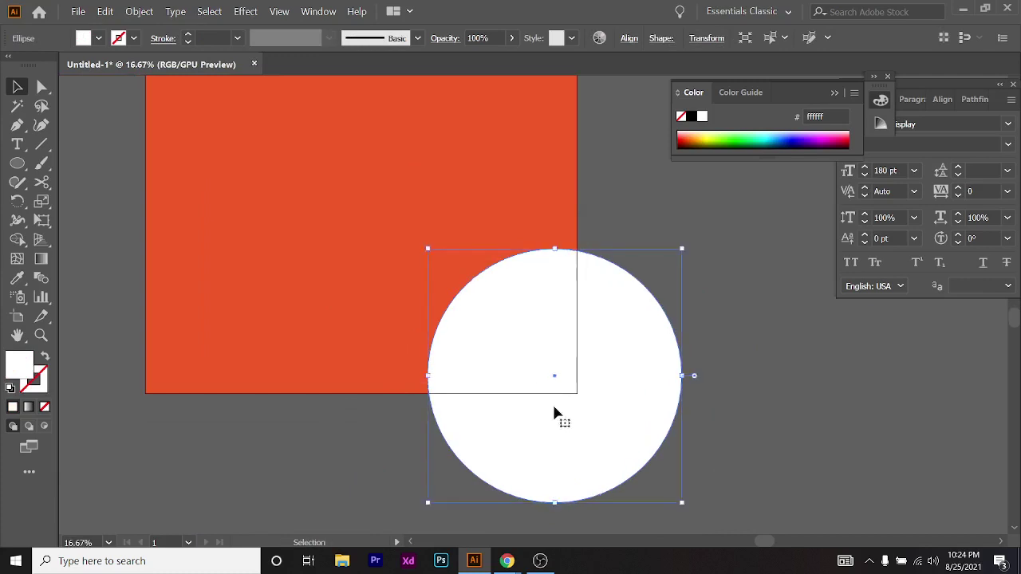
pyautogui.press('a')
pyautogui.press('v')
pyautogui.scroll(-1, 609, 381)
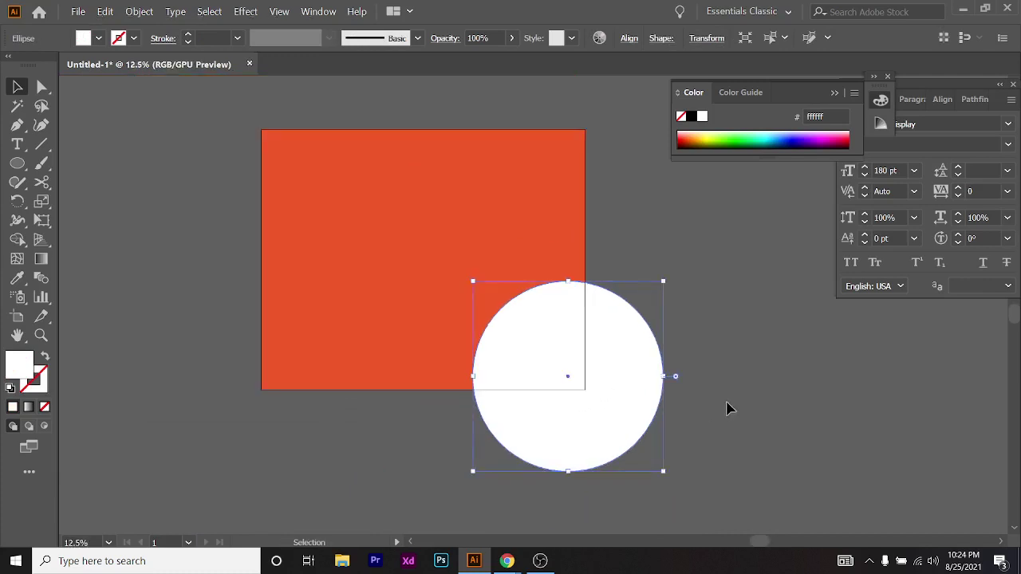
pyautogui.moveTo(647, 408); pyautogui.dragTo(422, 385)
pyautogui.hotkey('ctrl', 'z')
pyautogui.moveTo(665, 283); pyautogui.dragTo(772, 229)
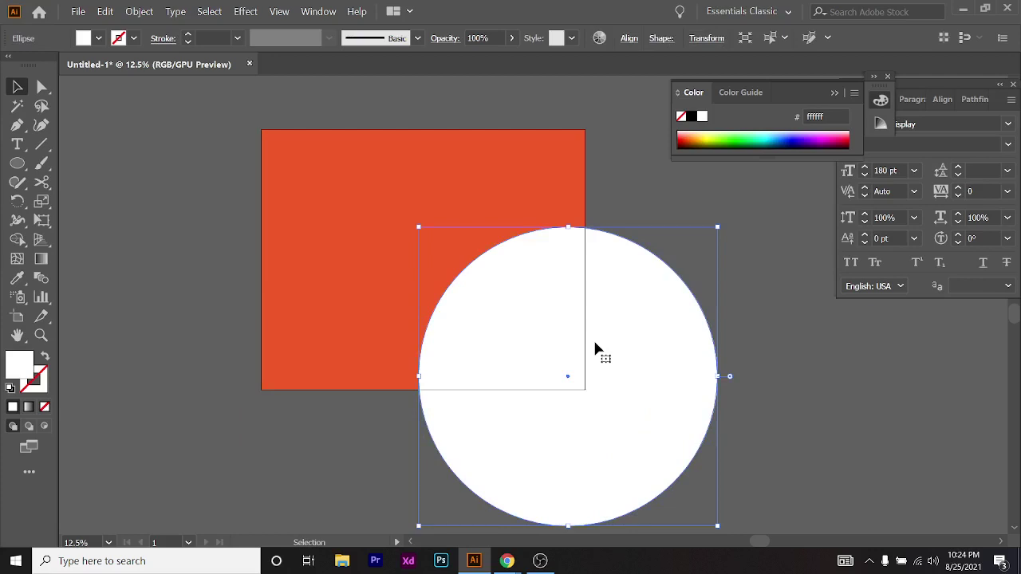
# Remove the enlarged circle's fill and give it a white stroke
pyautogui.click(99, 38)
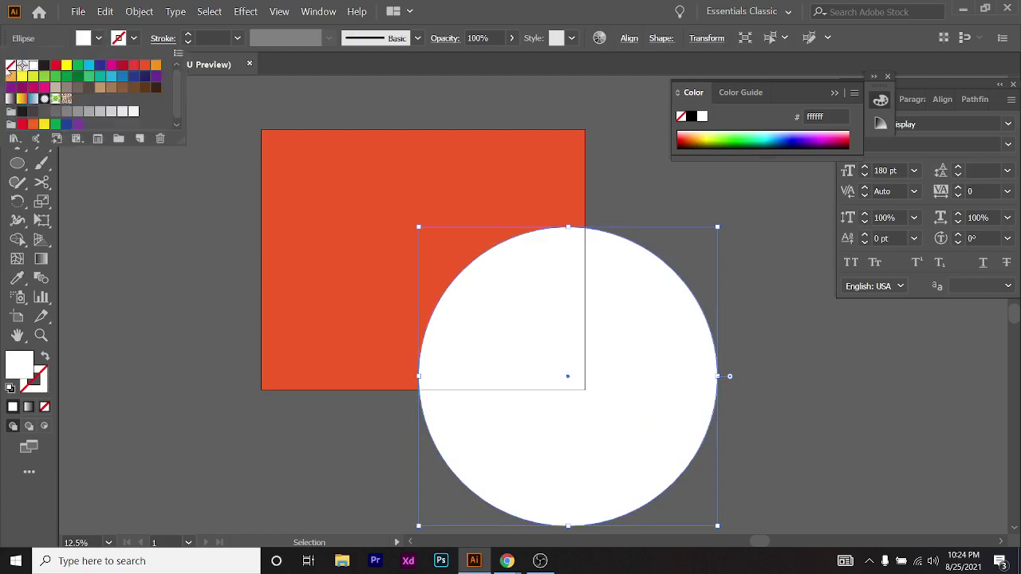
pyautogui.click(11, 65)
pyautogui.click(134, 38)
pyautogui.click(134, 38)
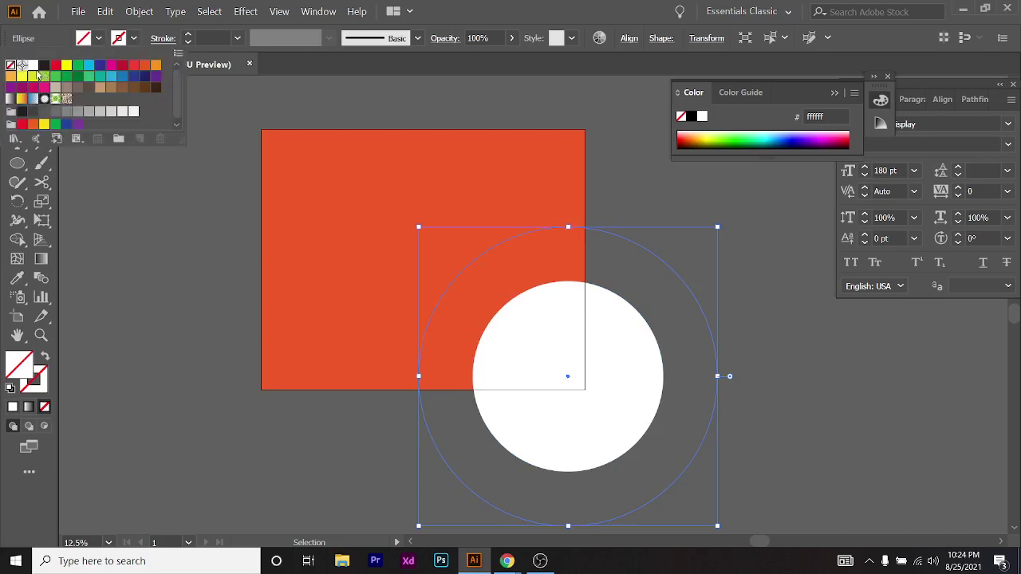
pyautogui.click(33, 65)
# Increase the outer ring's stroke weight to 115 pt and deselect it
pyautogui.click(187, 35)
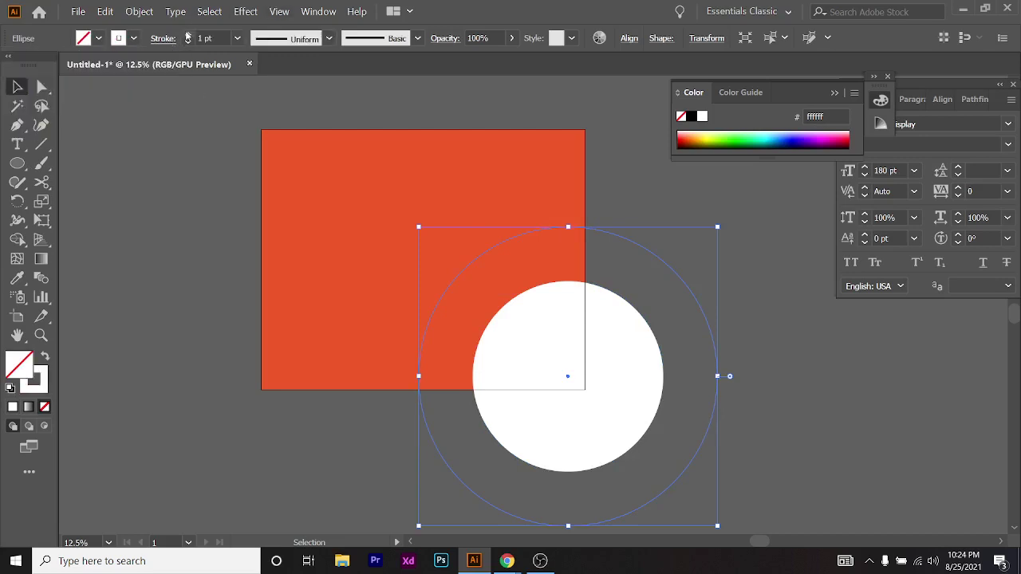
pyautogui.click(187, 34)
pyautogui.click(187, 35)
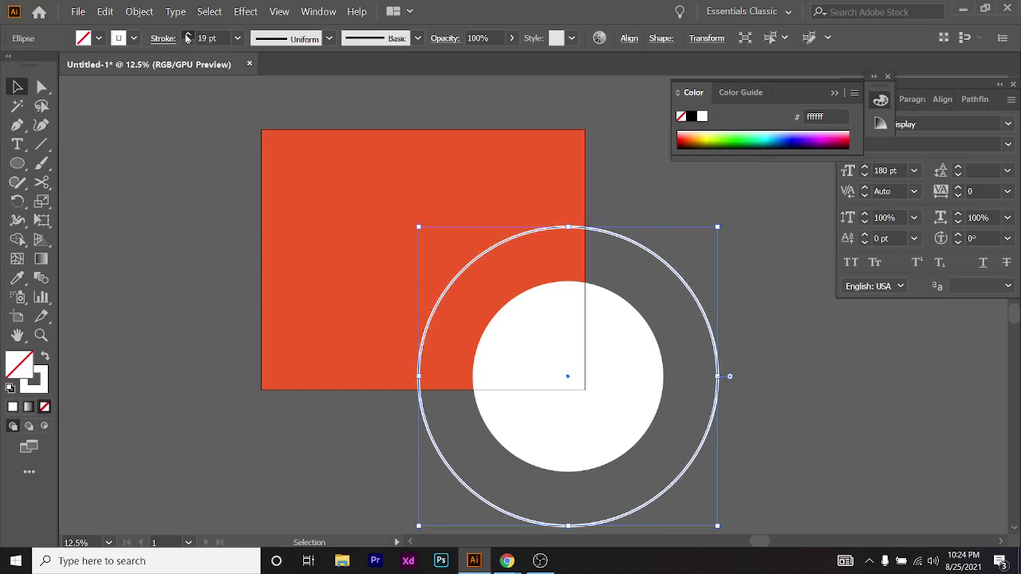
pyautogui.click(188, 38)
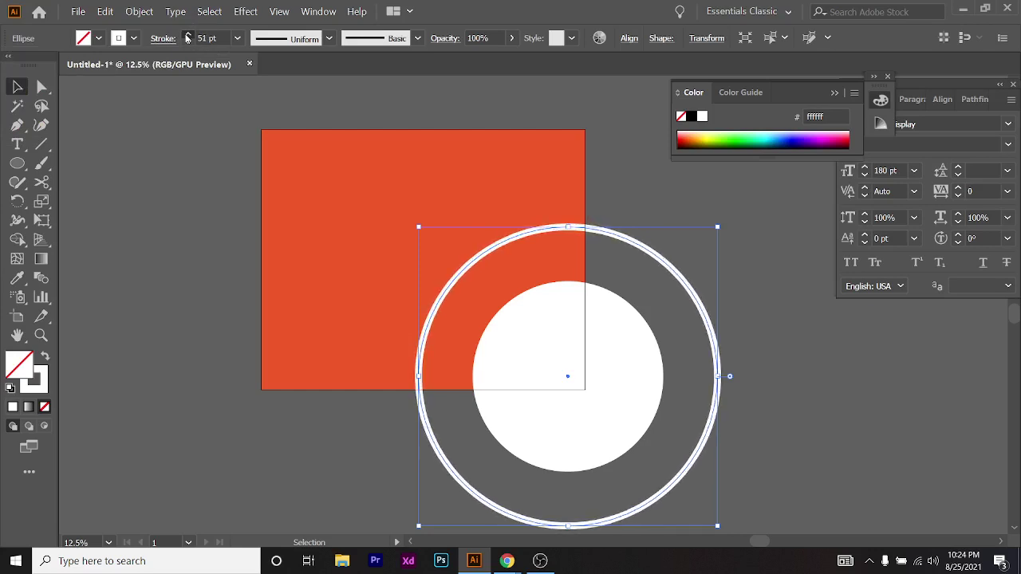
pyautogui.click(187, 38)
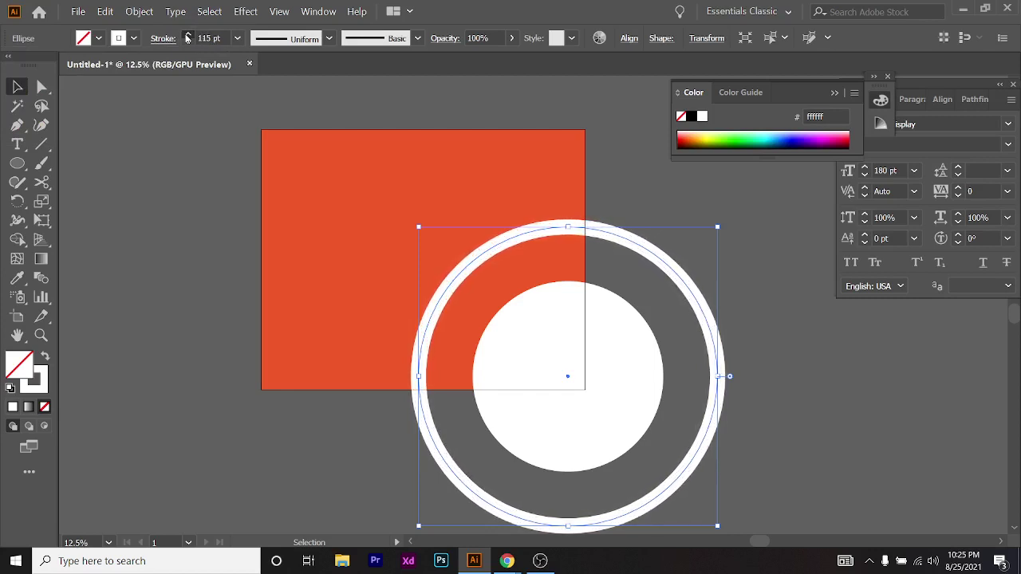
pyautogui.click(183, 255)
# Delete both corner circles and the orange background from the artboard
pyautogui.hotkey('ctrl', 'a')
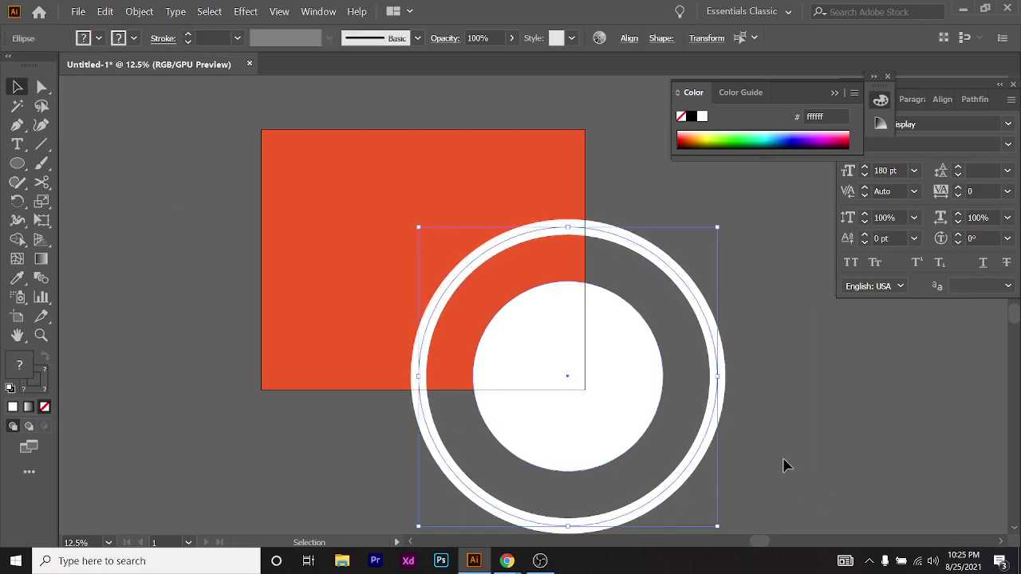
pyautogui.press('Delete')
pyautogui.hotkey('ctrl', 'a')
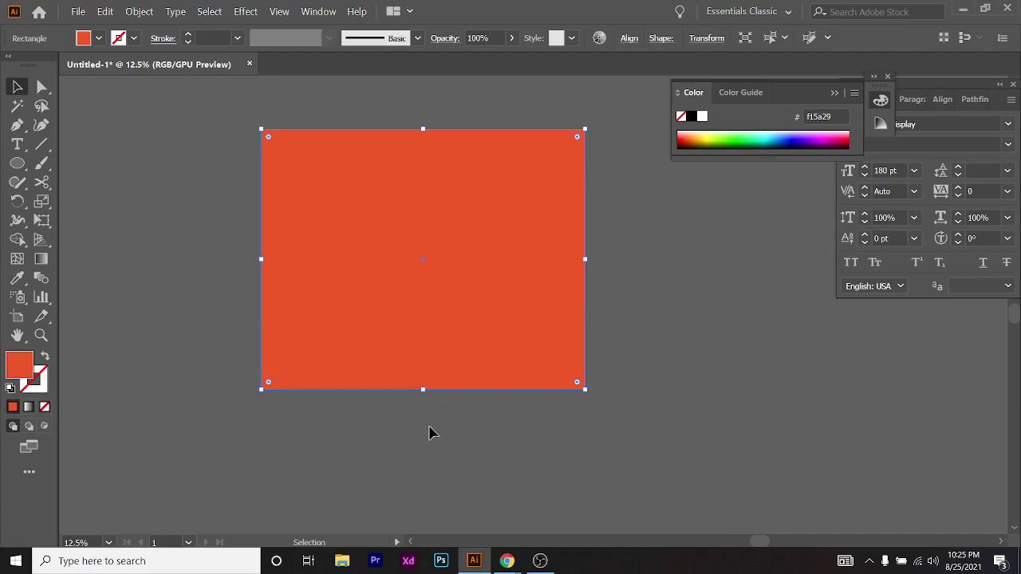
pyautogui.press('Delete')
# Check the "m*stakes" quote reference in Chrome, return to Illustrator, and draw a straight horizontal line across most of the artboard
pyautogui.hotkey('alt', 'Tab')
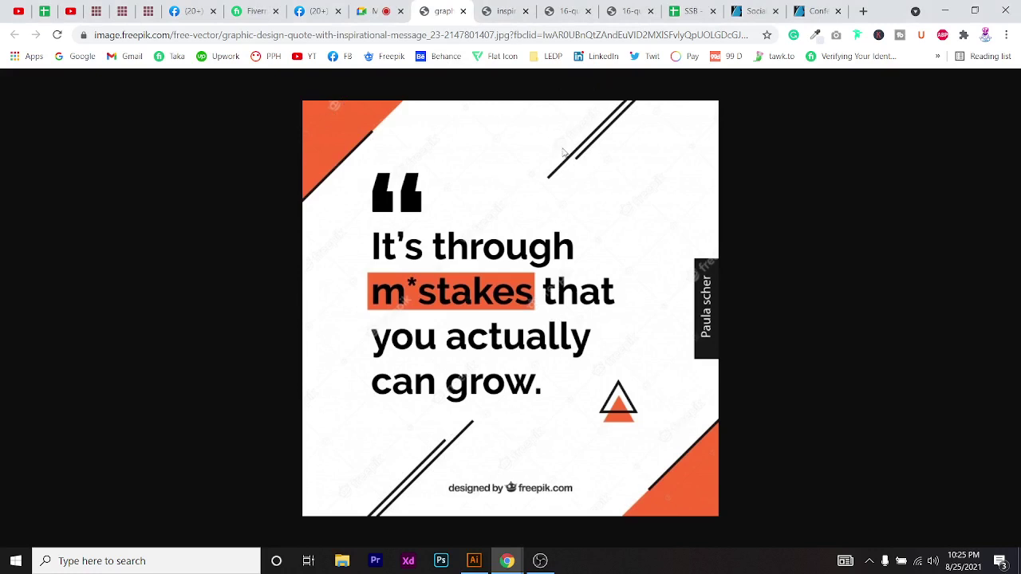
pyautogui.hotkey('alt', 'Tab')
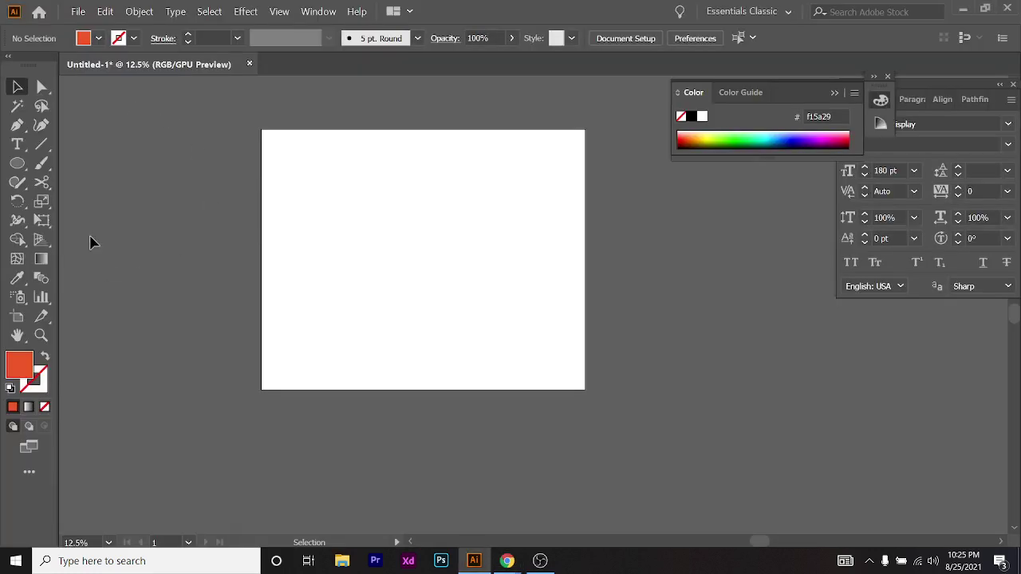
pyautogui.click(41, 145)
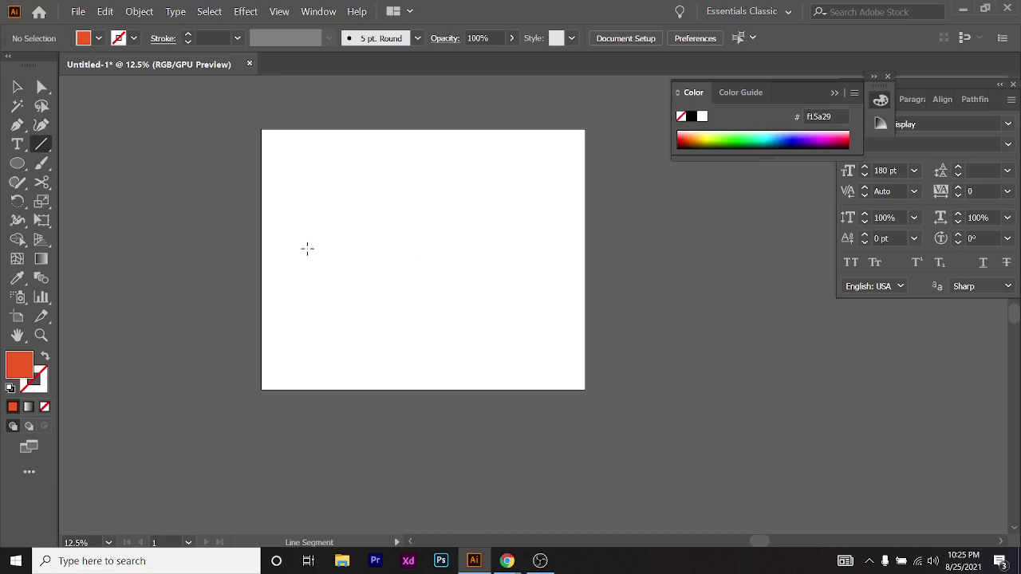
pyautogui.moveTo(285, 250); pyautogui.dragTo(522, 255)
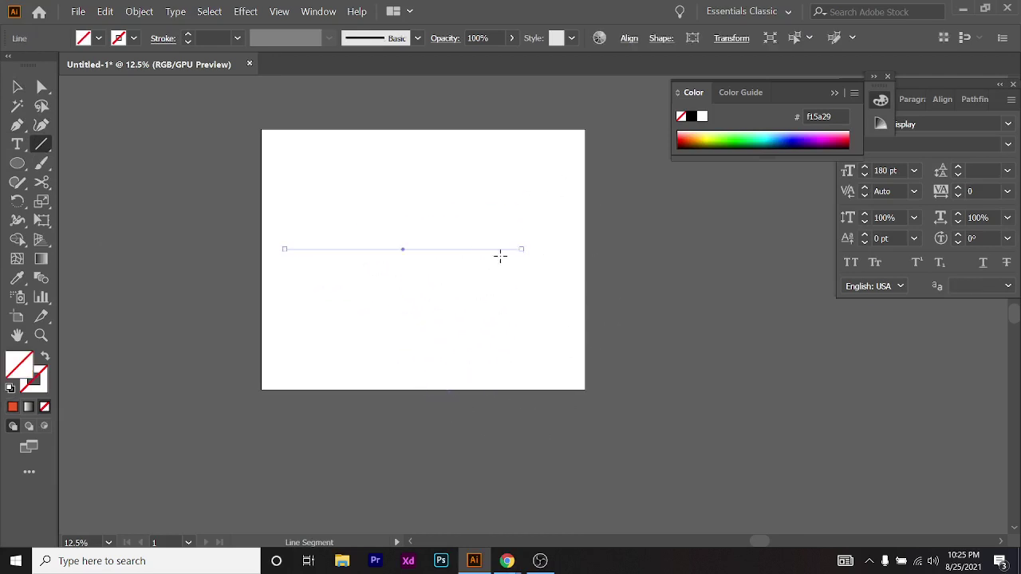
pyautogui.hotkey('ctrl', '=')
pyautogui.keyDown('alt'); pyautogui.scroll(-1, 339, 275); pyautogui.keyUp('alt')
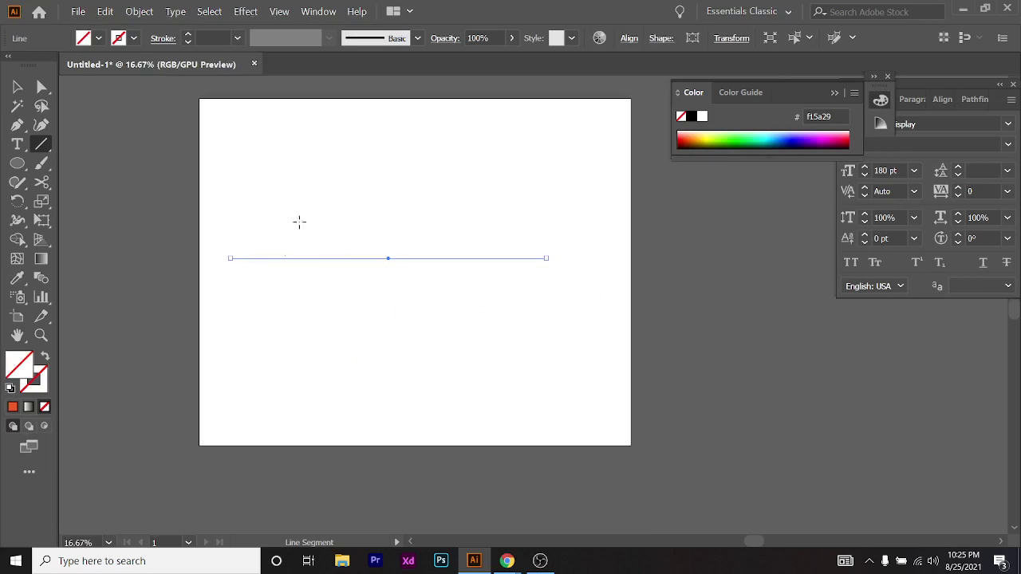
# Give the horizontal line a black stroke with a 14 pt weight
pyautogui.click(187, 38)
pyautogui.click(118, 37)
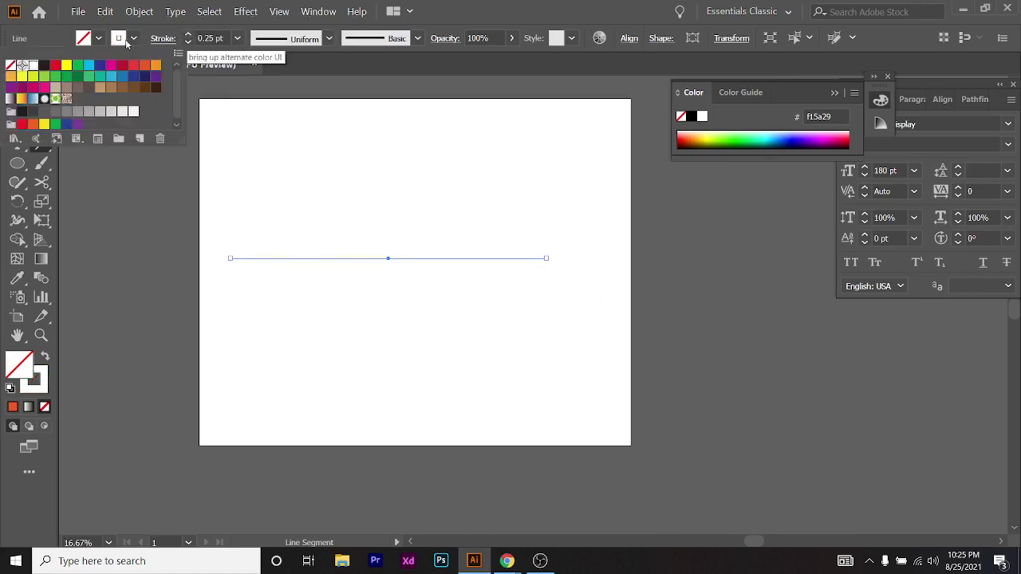
pyautogui.click(44, 65)
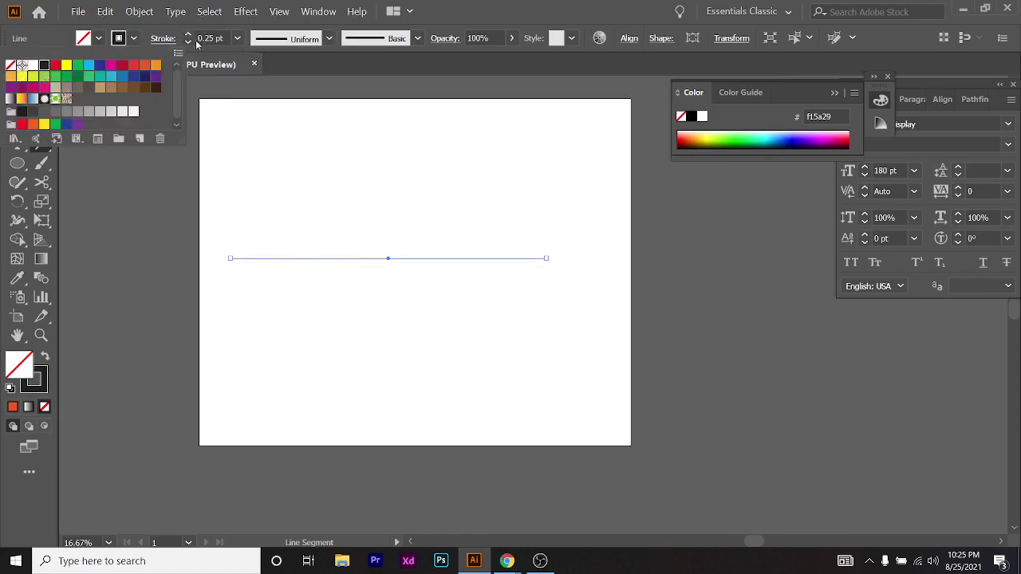
pyautogui.click(189, 36)
pyautogui.click(189, 35)
pyautogui.click(189, 35)
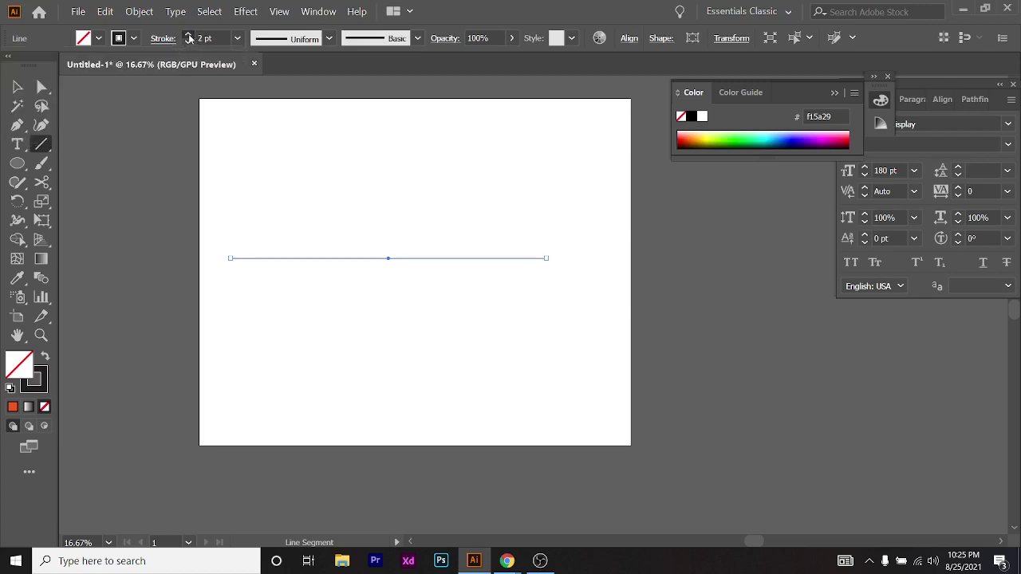
pyautogui.click(189, 35)
pyautogui.click(189, 35)
pyautogui.click(189, 35)
pyautogui.click(189, 35)
pyautogui.click(189, 36)
# Rotate the line to a 45-degree upward diagonal and move it to the artboard's upper-left area
pyautogui.click(18, 86)
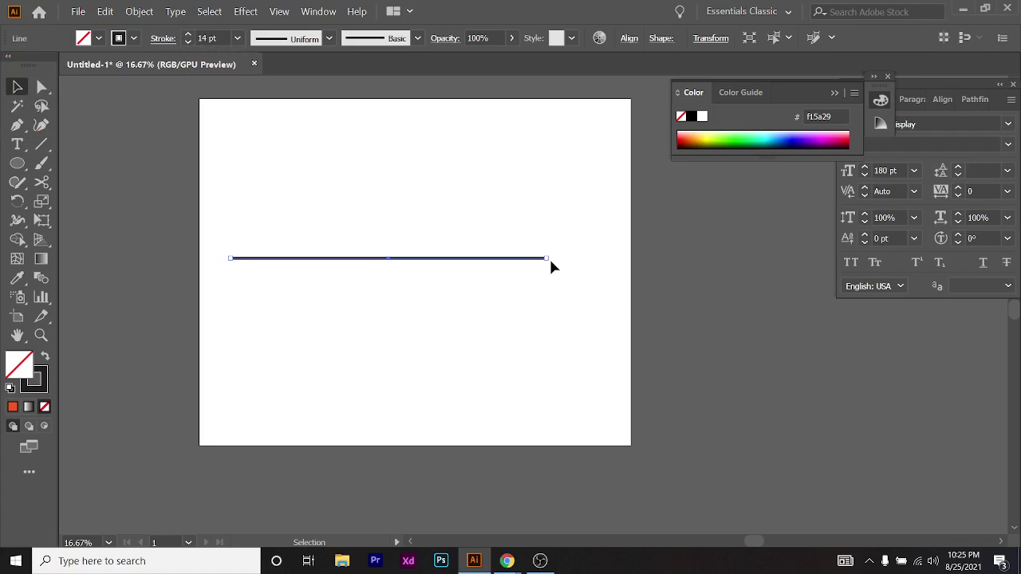
pyautogui.moveTo(553, 257); pyautogui.dragTo(559, 194)
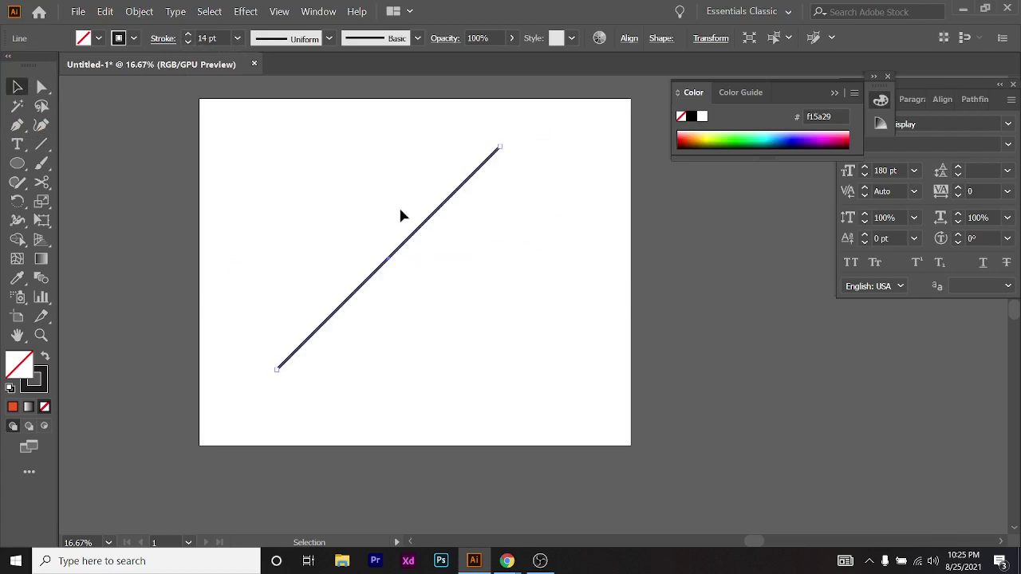
pyautogui.moveTo(431, 223); pyautogui.dragTo(363, 174)
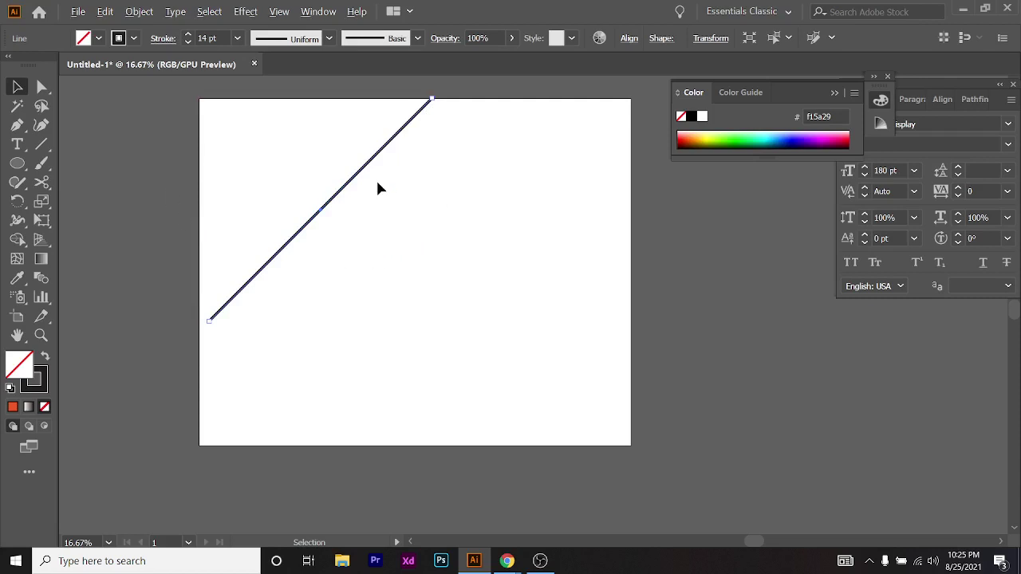
# Draw a long, very thin horizontal rectangle below the diagonal line and swap its colours to black fill without stroke
pyautogui.scroll(1, 377, 179)
pyautogui.click(17, 163)
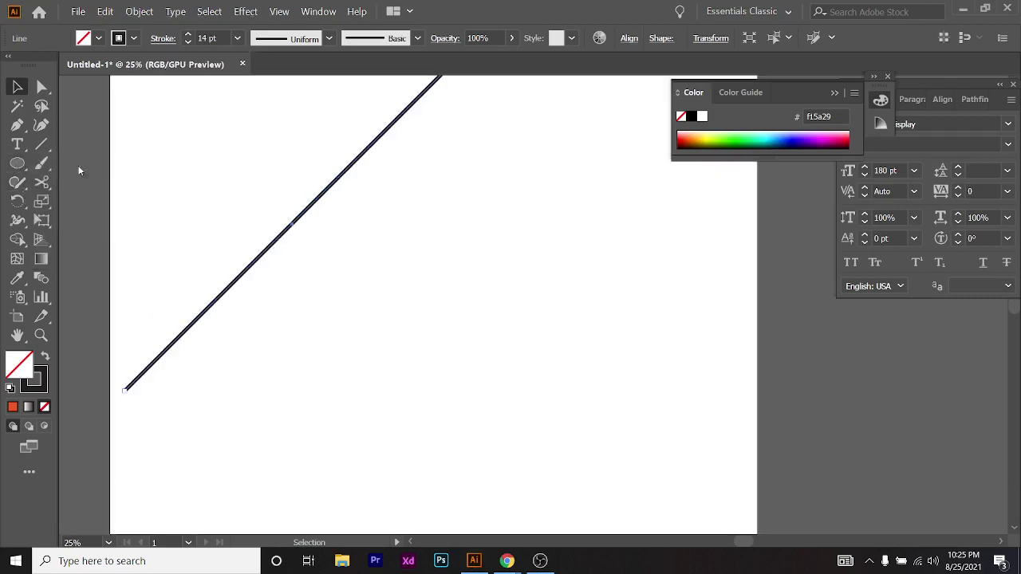
pyautogui.moveTo(259, 307); pyautogui.dragTo(736, 308)
pyautogui.click(17, 86)
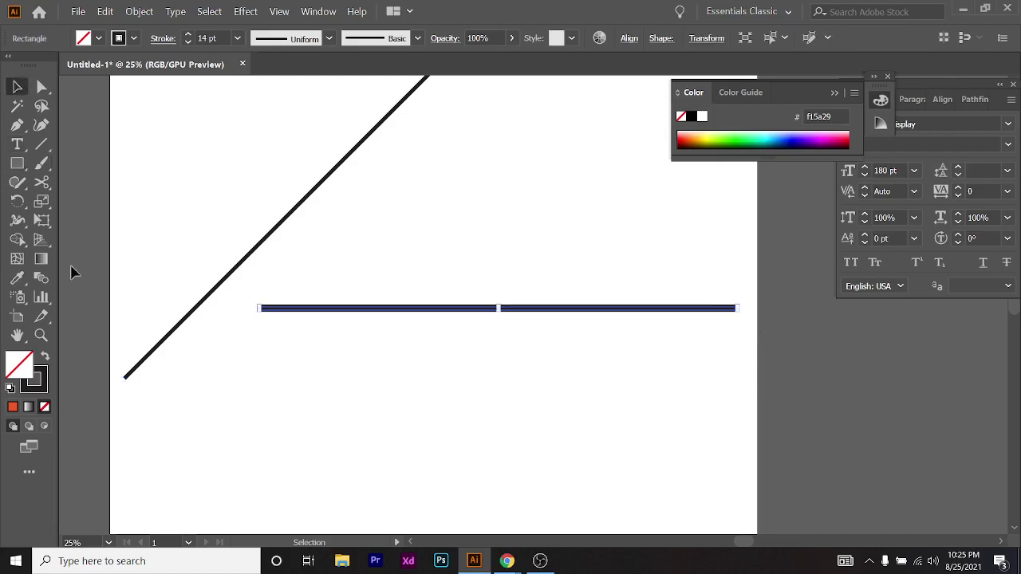
pyautogui.click(42, 359)
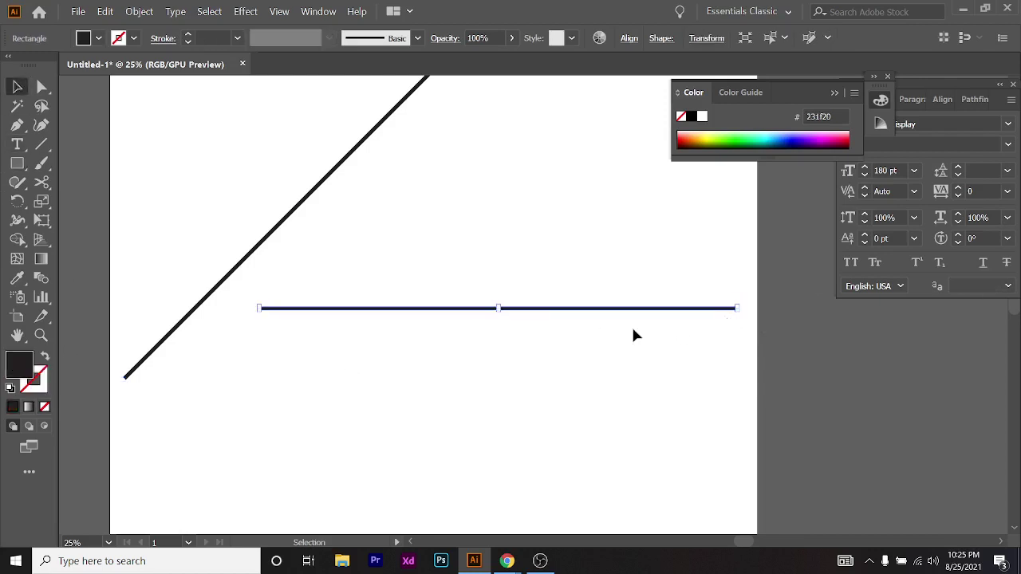
# Reduce the thin rectangle's height to about half
pyautogui.scroll(10, 499, 304)
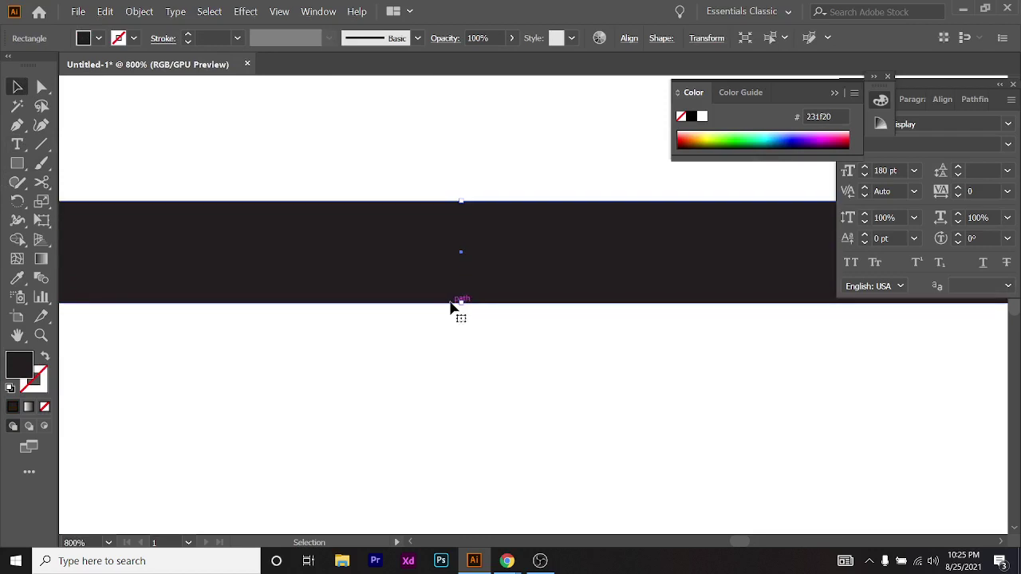
pyautogui.moveTo(464, 302); pyautogui.dragTo(481, 254)
pyautogui.scroll(-12, 481, 255)
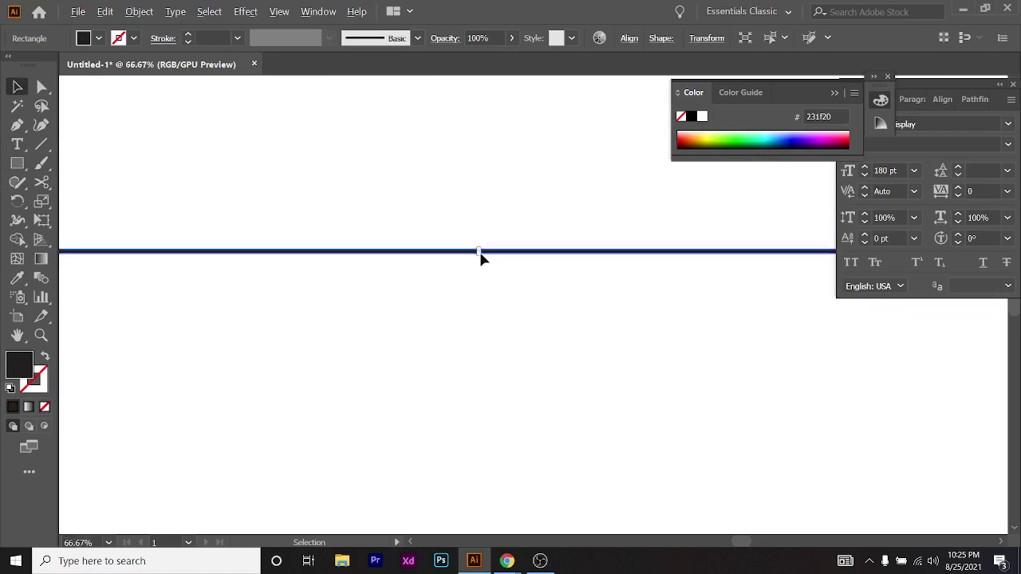
# Rotate the thin rectangle to a 45-degree diagonal parallel to the first line, and deselect it
pyautogui.click(559, 335)
pyautogui.scroll(2, 590, 339)
pyautogui.click(705, 323)
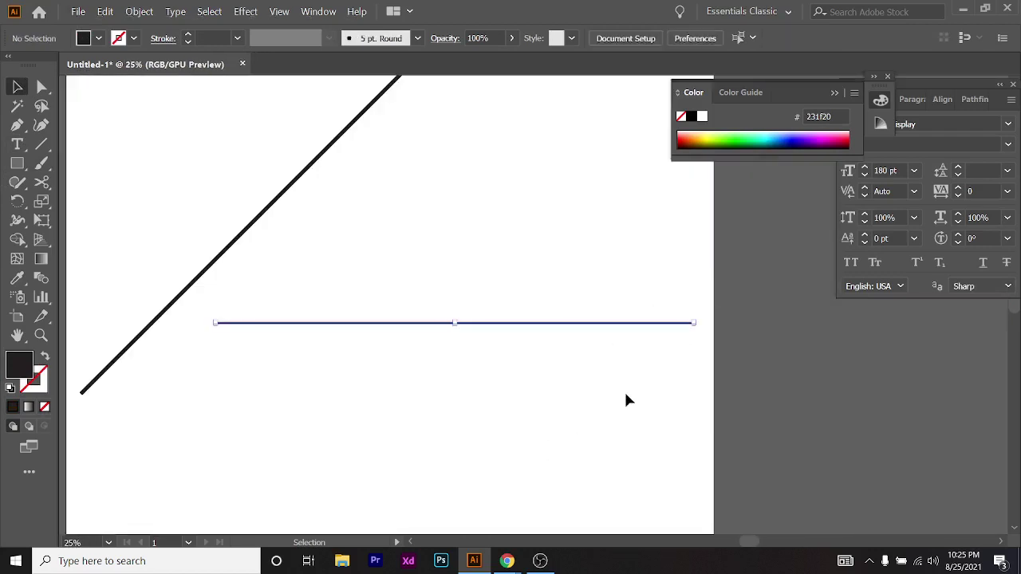
pyautogui.moveTo(698, 324); pyautogui.dragTo(679, 232)
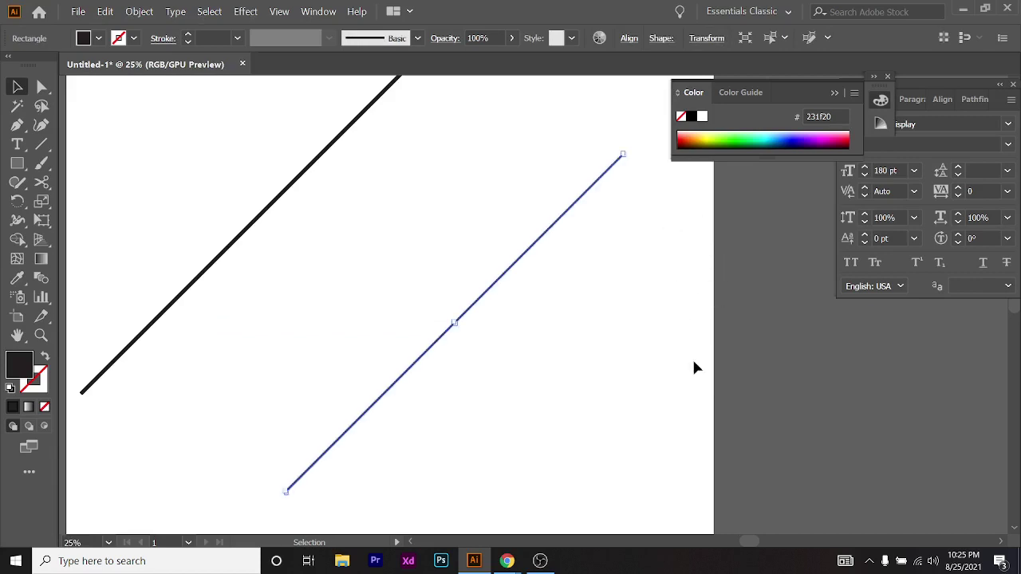
pyautogui.click(364, 328)
pyautogui.scroll(-2, 363, 328)
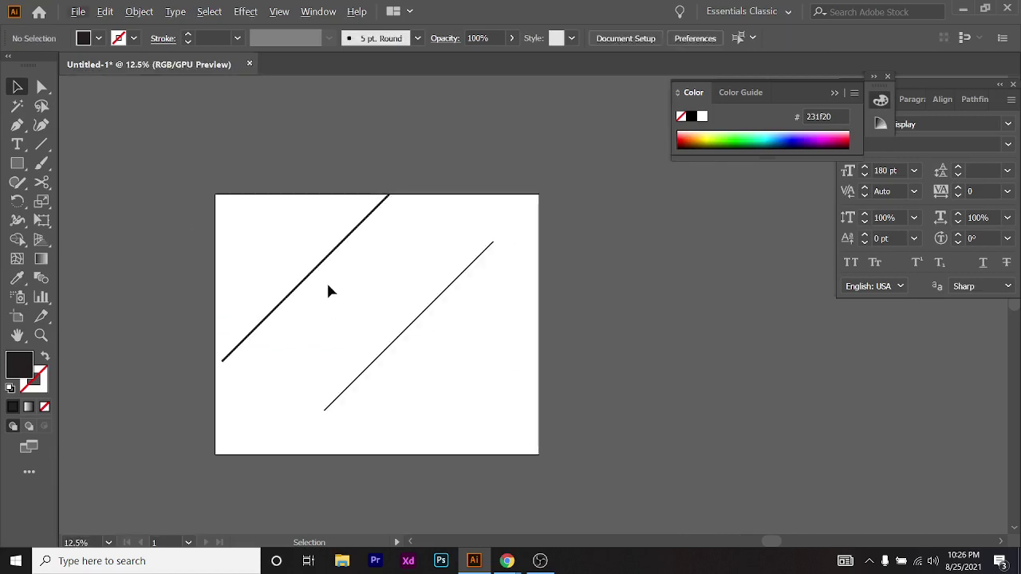
# Delete both diagonal lines from the artboard and switch to Chrome to view the "m*stakes" quote reference
pyautogui.scroll(1, 380, 338)
pyautogui.moveTo(245, 228); pyautogui.dragTo(519, 424)
pyautogui.press('Delete')
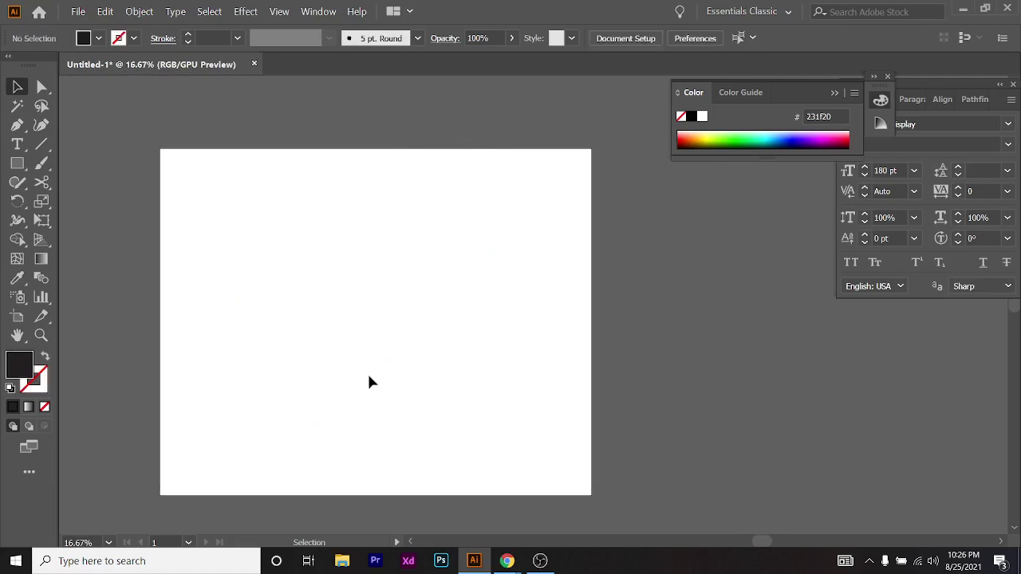
pyautogui.hotkey('alt', 'Tab')
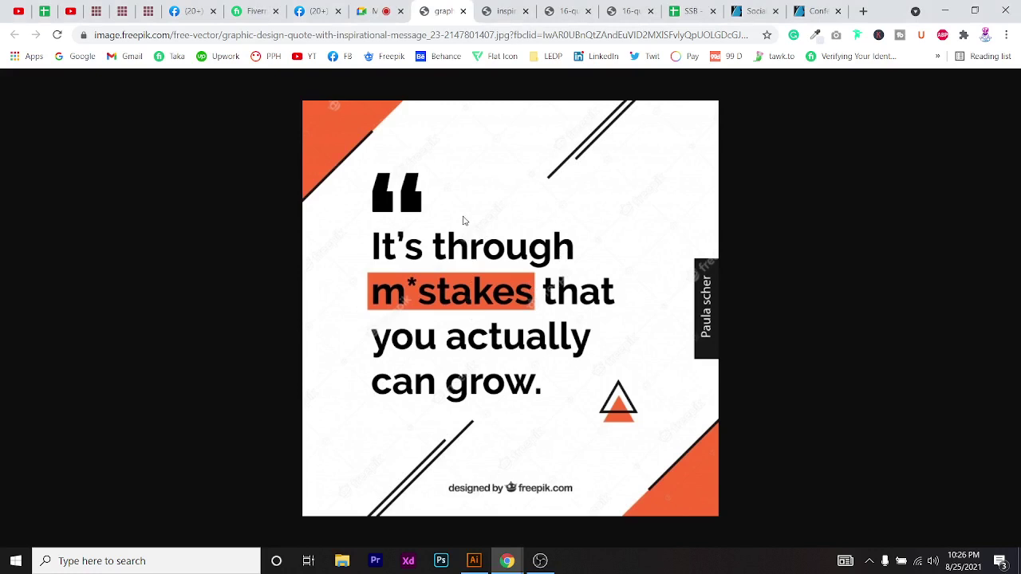
# Switch to Illustrator and draw a three-sided polygon as an upright triangle near the middle of the artboard
pyautogui.hotkey('alt', 'Tab')
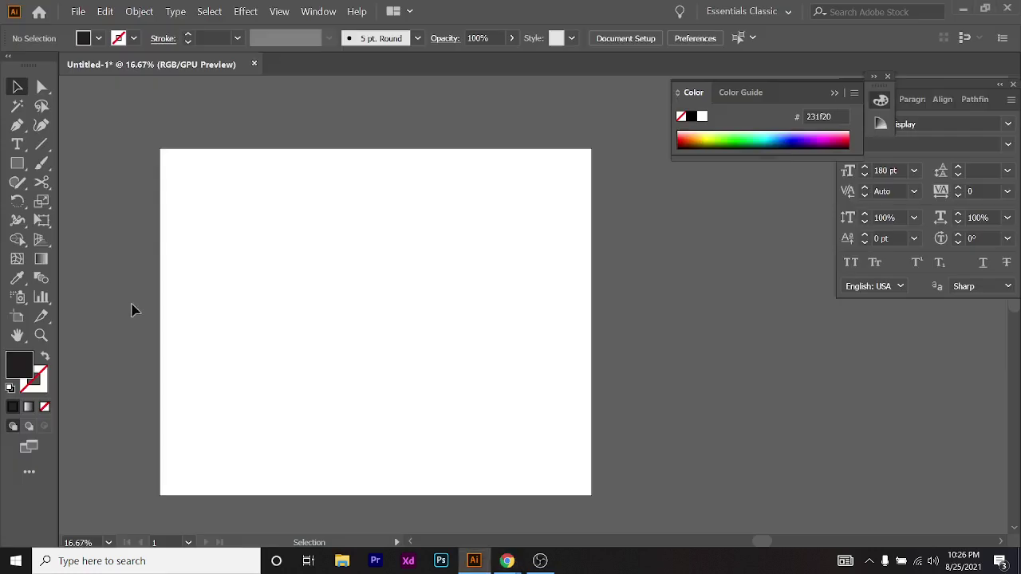
pyautogui.click(15, 165)
pyautogui.click(134, 220)
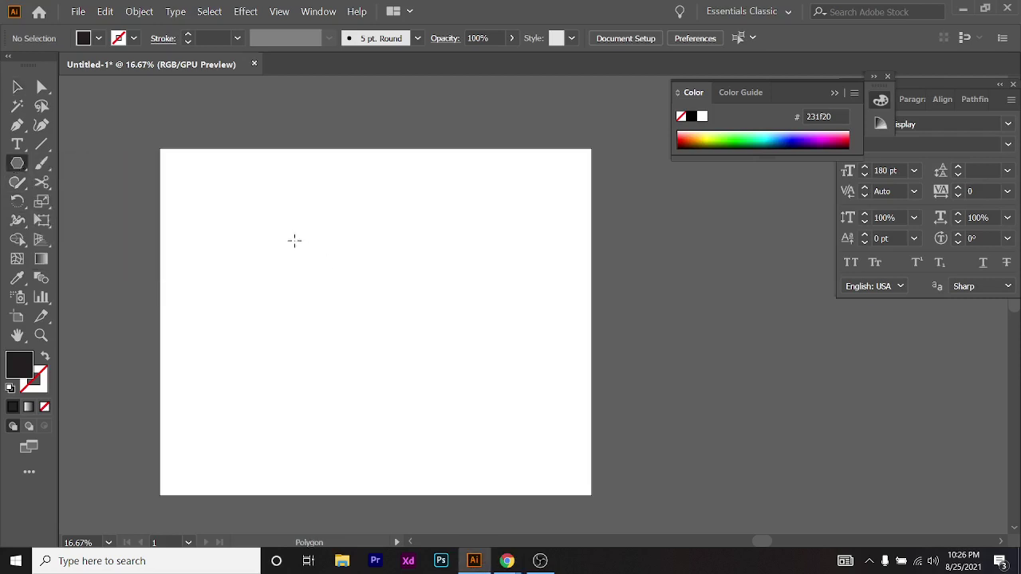
pyautogui.moveTo(295, 239); pyautogui.dragTo(461, 370)
pyautogui.press('Down')
pyautogui.press('Down')
pyautogui.press('Down')
# Fill the triangle with the orange swatch F15A29
pyautogui.click(18, 88)
pyautogui.click(99, 38)
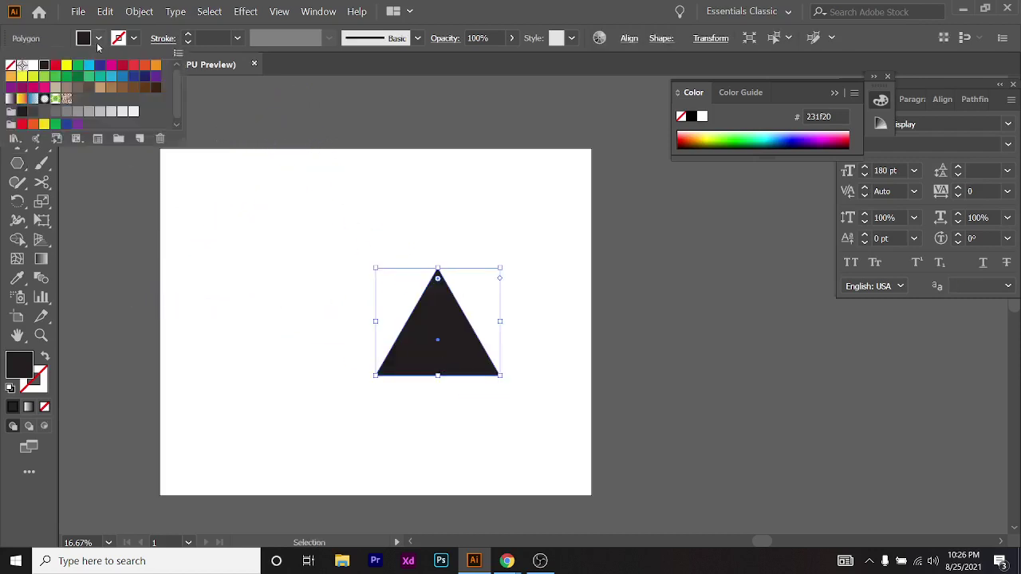
pyautogui.click(144, 67)
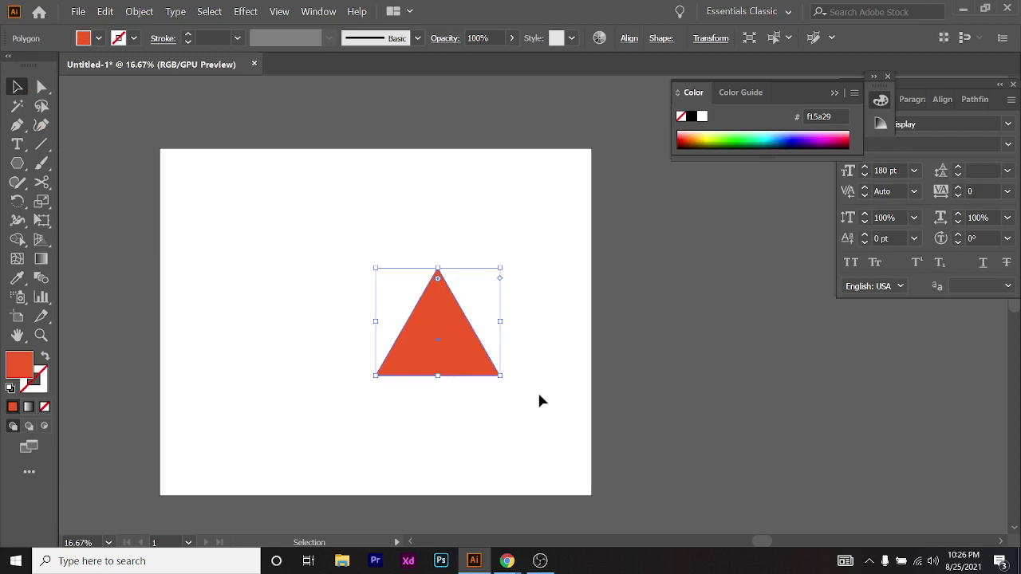
pyautogui.hotkey('ctrl', '=')
pyautogui.hotkey('ctrl', '=')
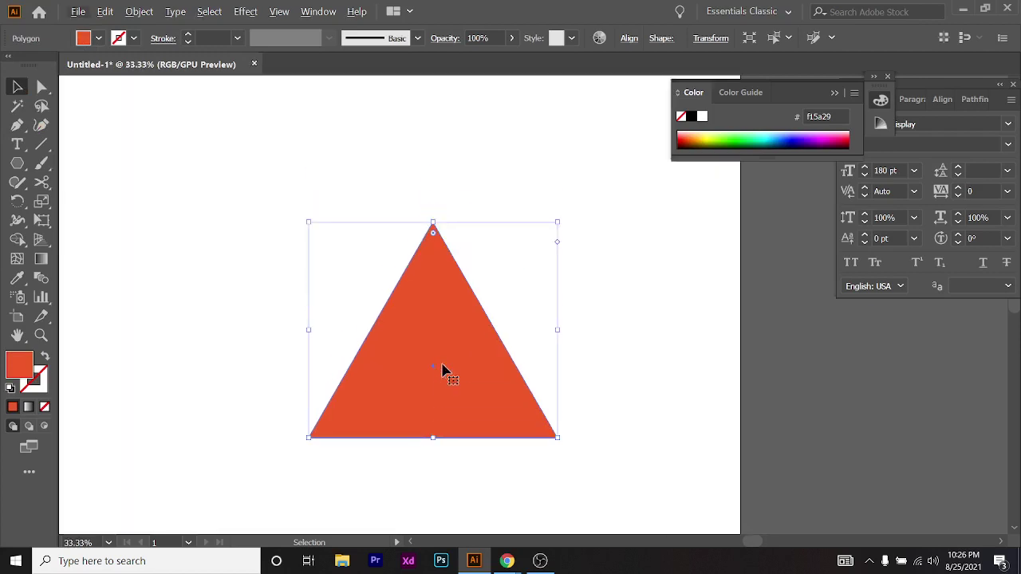
pyautogui.scroll(-2, 444, 369)
pyautogui.press('a')
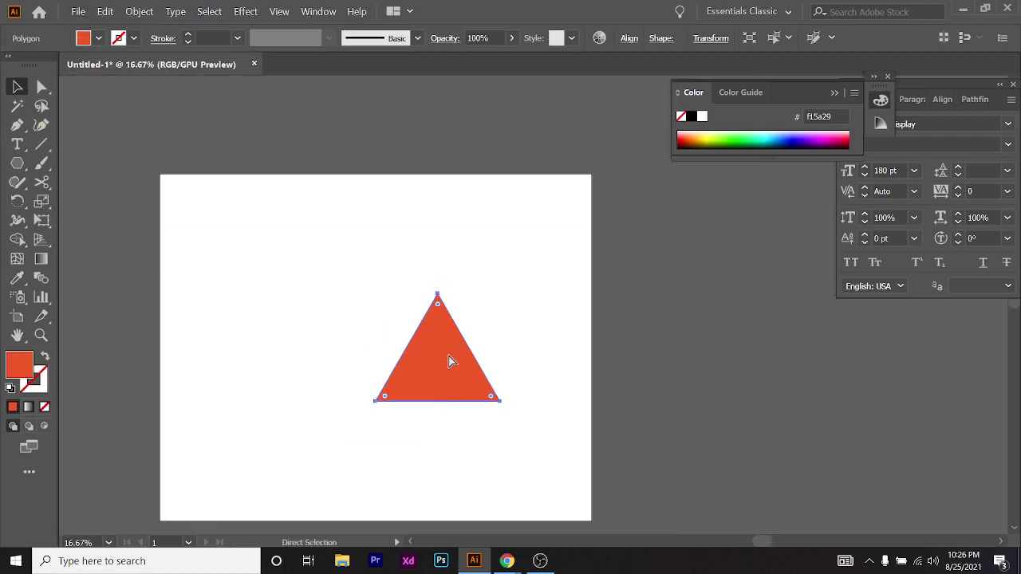
pyautogui.press('v')
pyautogui.moveTo(452, 385); pyautogui.dragTo(452, 331)
pyautogui.hotkey('ctrl', 'z')
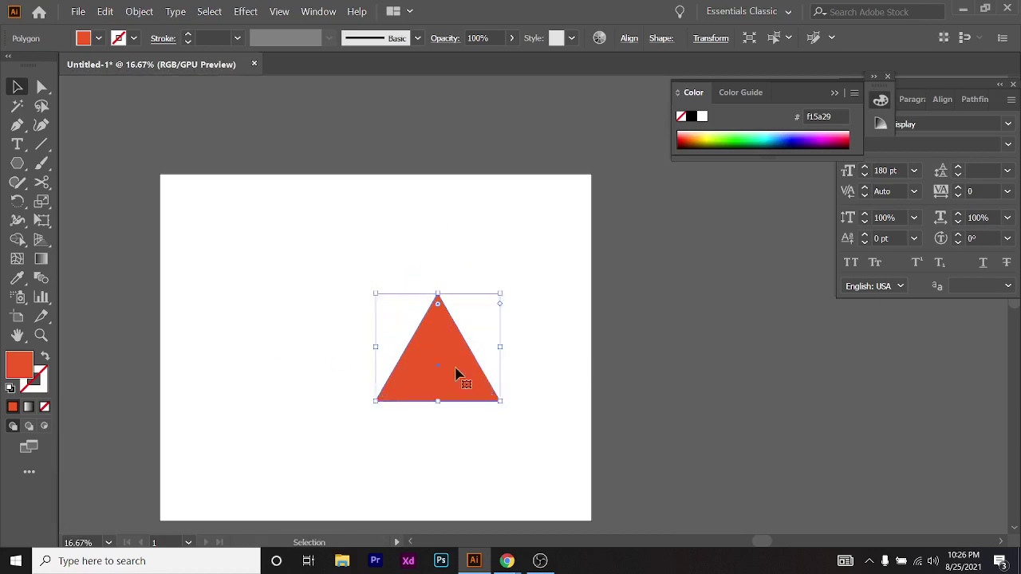
pyautogui.scroll(1, 457, 375)
pyautogui.click(583, 391)
pyautogui.moveTo(465, 398); pyautogui.dragTo(638, 424)
pyautogui.hotkey('ctrl', 'z')
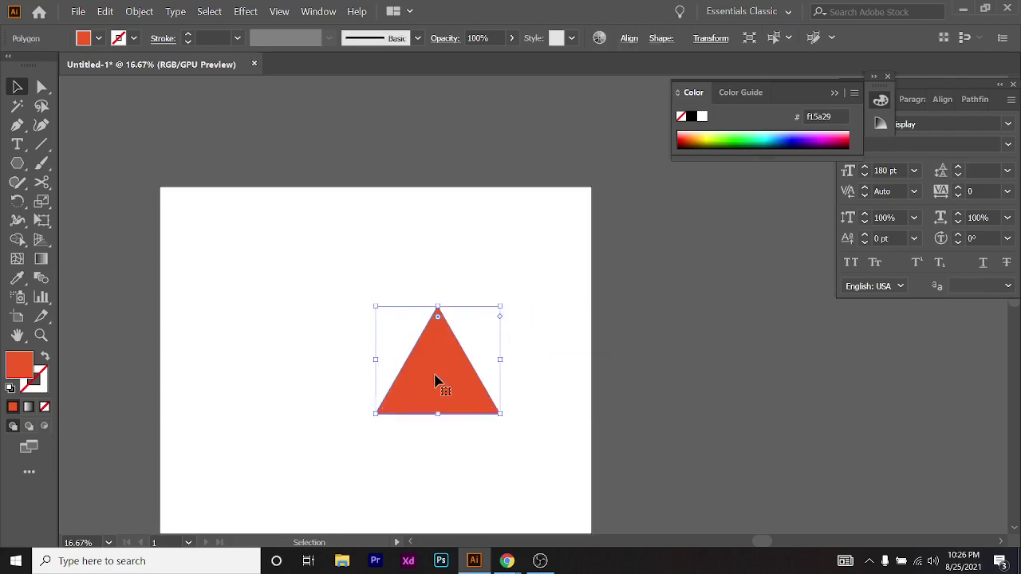
# Duplicate the orange triangle repeatedly, scattering copies across the artboard and the area around it
pyautogui.scroll(1, 493, 391)
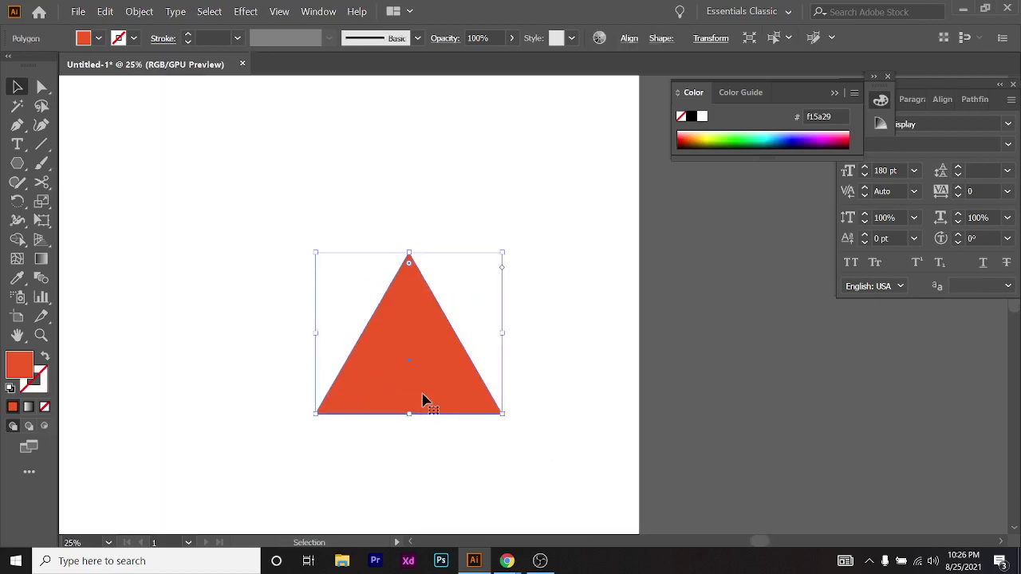
pyautogui.scroll(1, 421, 401)
pyautogui.moveTo(375, 431); pyautogui.dragTo(624, 424)
pyautogui.hscroll(1, 490, 438)
pyautogui.scroll(-2, 510, 417)
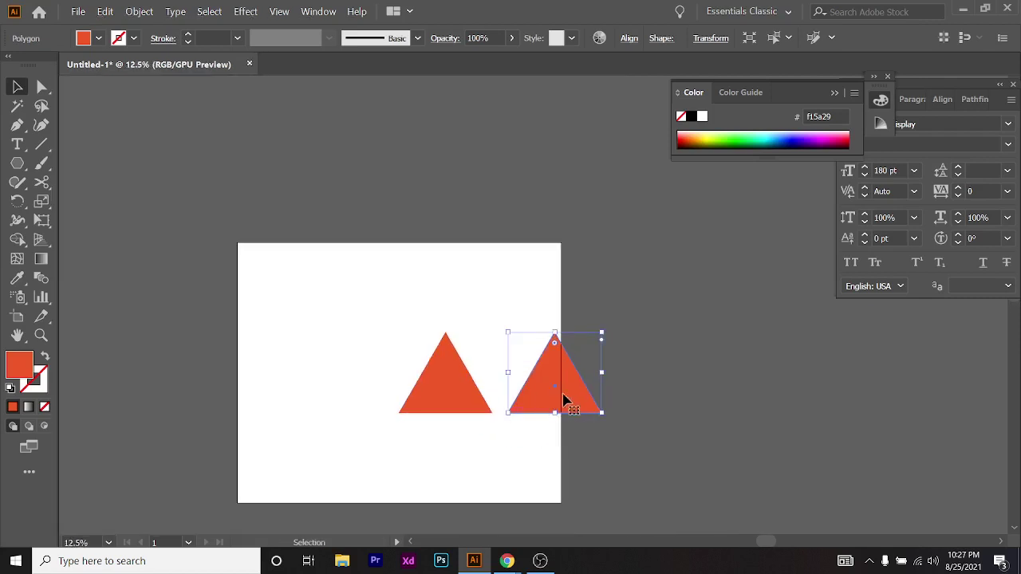
pyautogui.moveTo(542, 410); pyautogui.dragTo(219, 437)
pyautogui.moveTo(296, 282); pyautogui.dragTo(320, 275)
pyautogui.moveTo(320, 274); pyautogui.dragTo(410, 213)
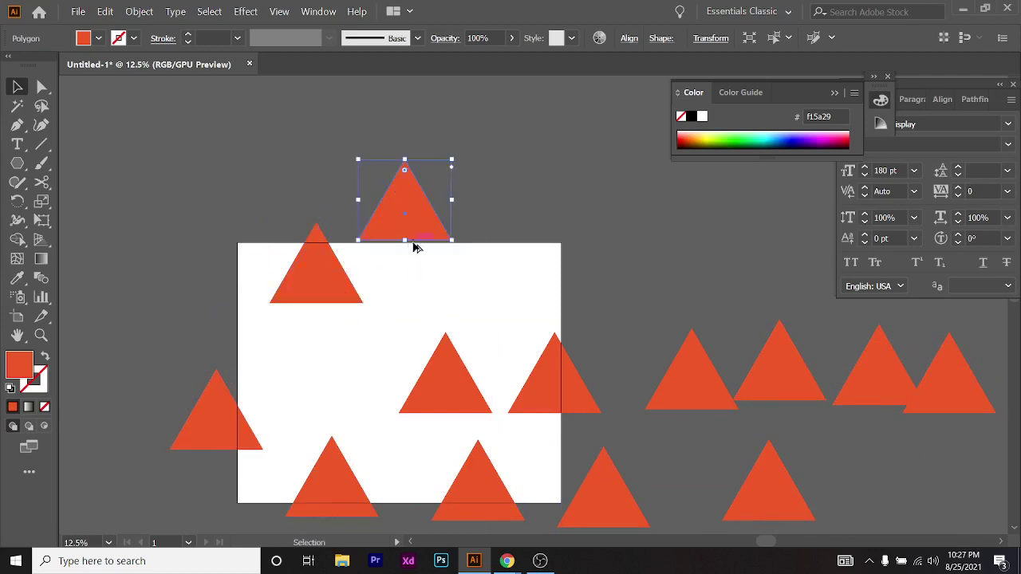
# Undo the scattered triangle copies back to the single original triangle
pyautogui.hotkey('ctrl', 'z')
pyautogui.hotkey('ctrl', 'z')
pyautogui.hotkey('ctrl', 'z')
pyautogui.hotkey('ctrl', 'z')
pyautogui.hotkey('ctrl', 'z')
pyautogui.hotkey('ctrl', 'z')
pyautogui.hotkey('ctrl', 'z')
pyautogui.hotkey('ctrl', 'z')
pyautogui.hotkey('ctrl', 'z')
pyautogui.hotkey('ctrl', 'z')
pyautogui.hotkey('ctrl', 'z')
pyautogui.hotkey('ctrl', 'z')
pyautogui.hotkey('ctrl', 'z')
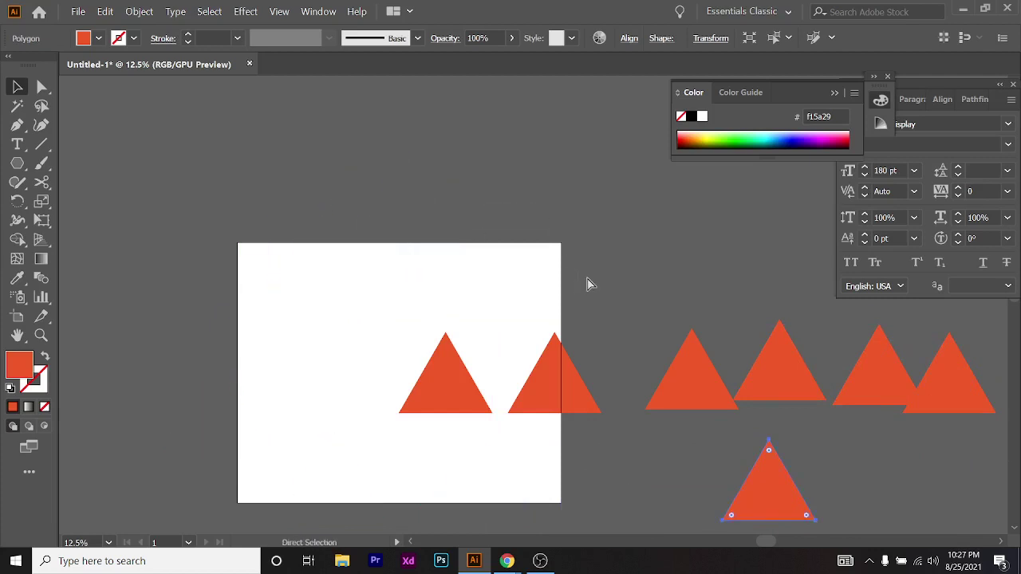
# Duplicate the orange triangle straight upward so that the copy overlaps the original's upper half
pyautogui.hotkey('ctrl', '=')
pyautogui.hotkey('ctrl', '=')
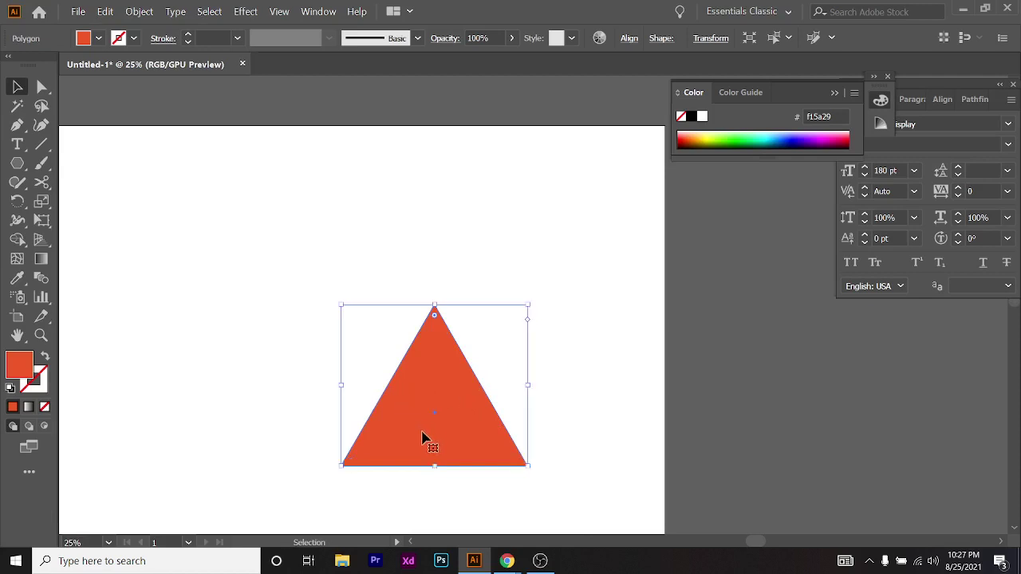
pyautogui.moveTo(423, 438); pyautogui.dragTo(436, 360)
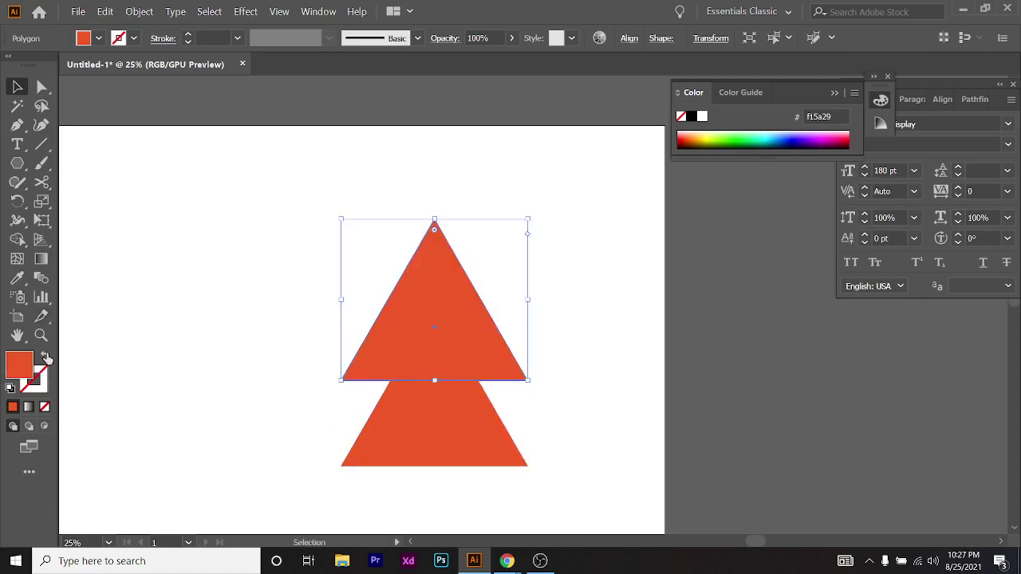
# Remove the upper triangle's fill and give it a black stroke of 11 pt
pyautogui.click(98, 39)
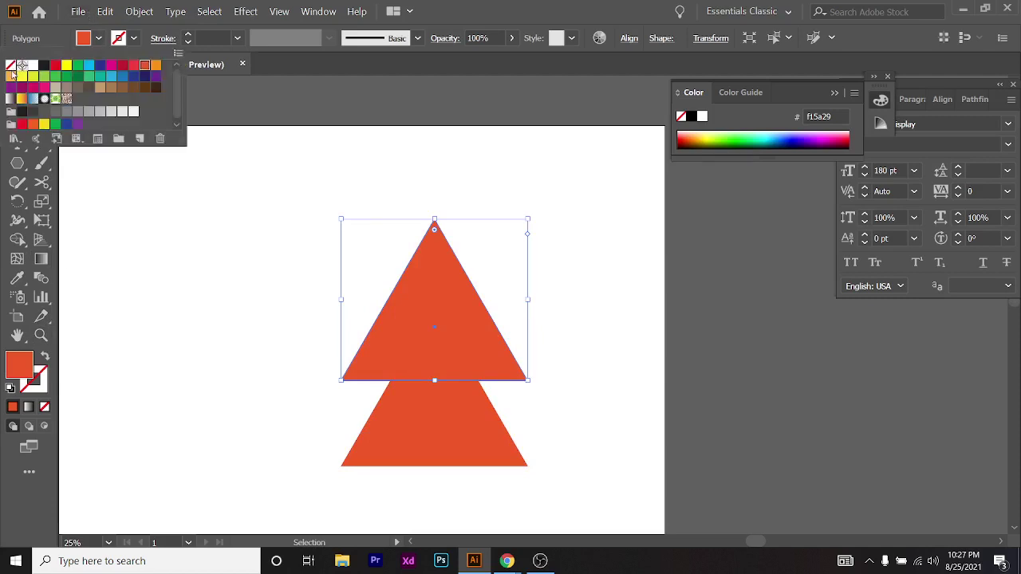
pyautogui.click(10, 65)
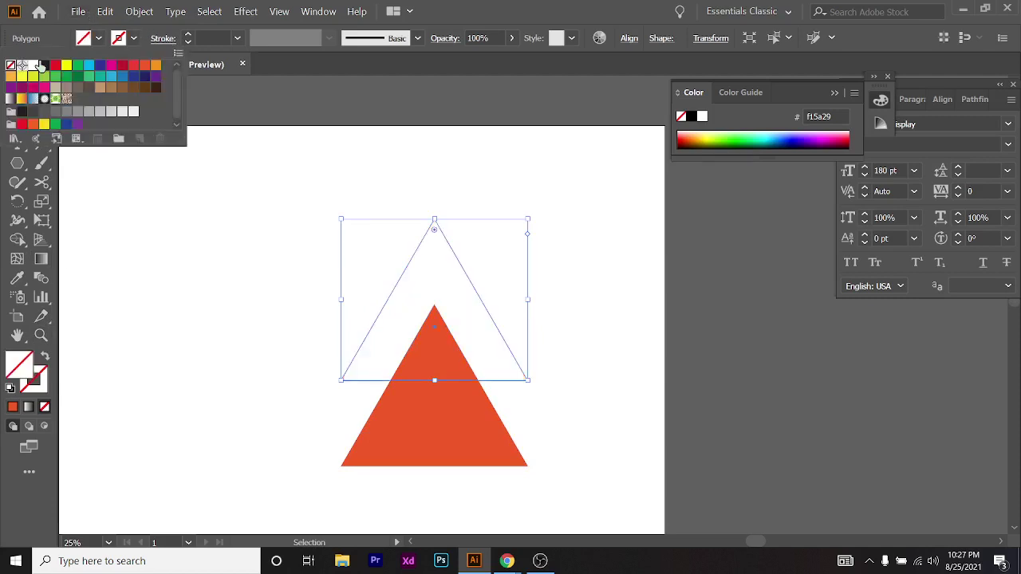
pyautogui.click(42, 66)
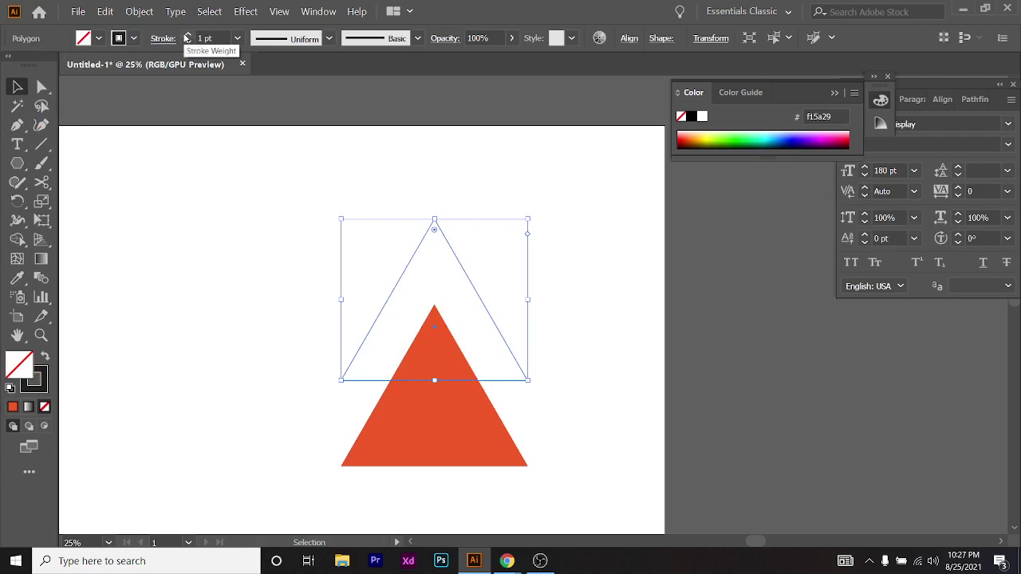
pyautogui.click(186, 36)
pyautogui.click(187, 35)
pyautogui.click(187, 35)
pyautogui.click(186, 35)
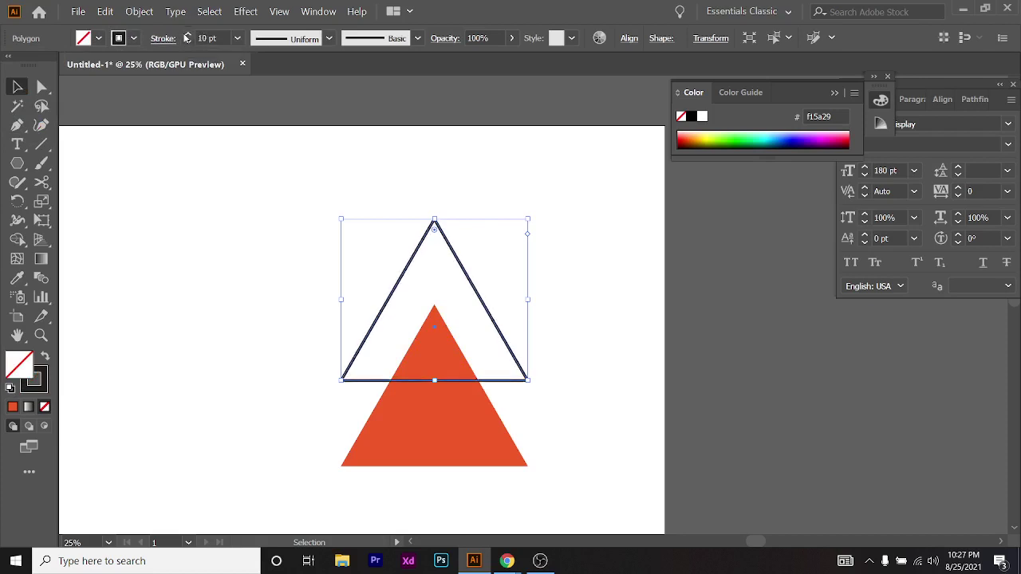
pyautogui.click(187, 35)
pyautogui.click(166, 373)
# Check the quote reference image in Chrome, return to Illustrator, and set the upper triangle's stroke weight to 23 pt
pyautogui.hotkey('alt', 'Tab')
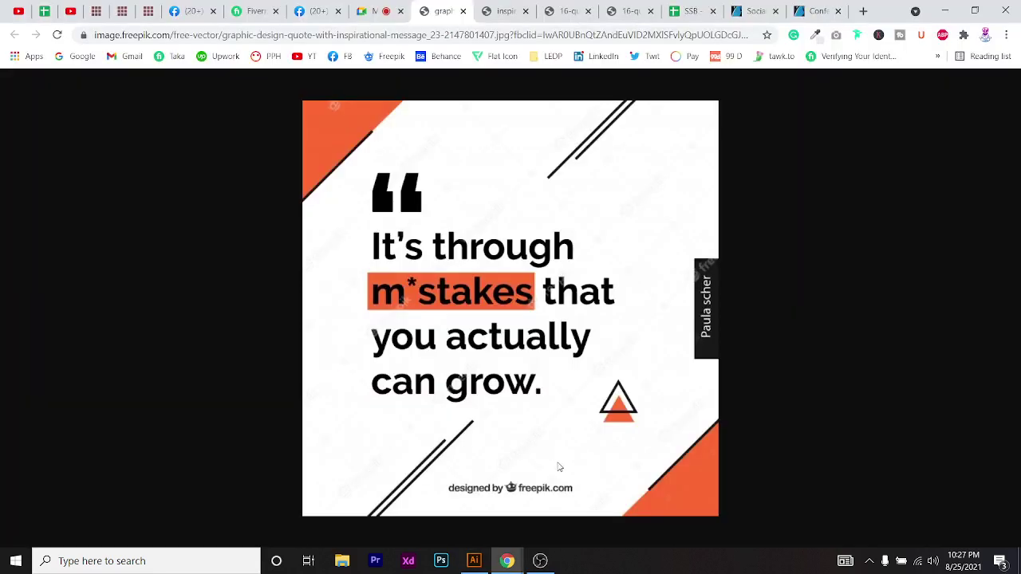
pyautogui.hotkey('alt', 'Tab')
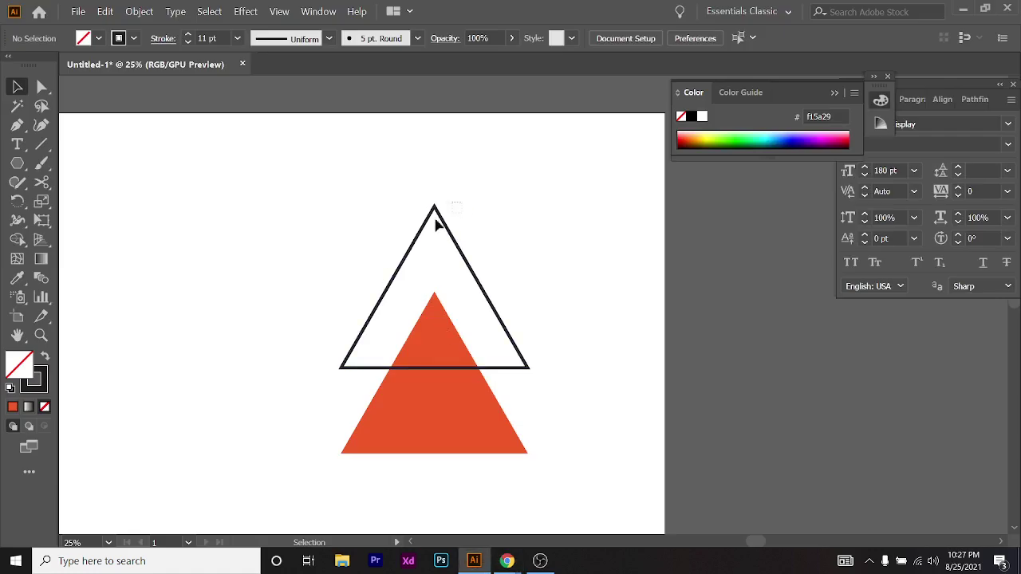
pyautogui.click(438, 214)
pyautogui.click(188, 38)
pyautogui.click(188, 38)
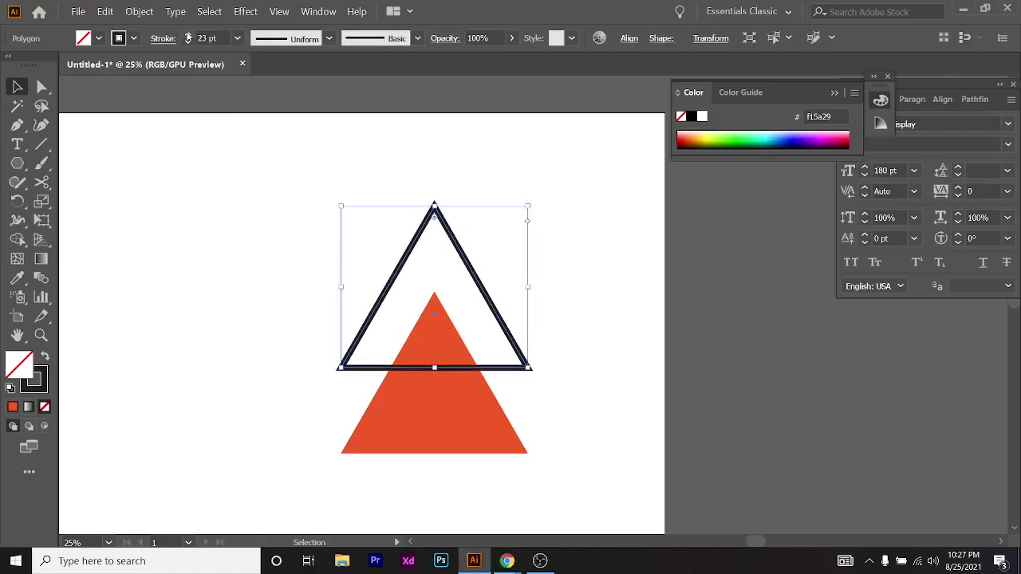
pyautogui.click(287, 365)
pyautogui.hscroll(-2, 563, 459)
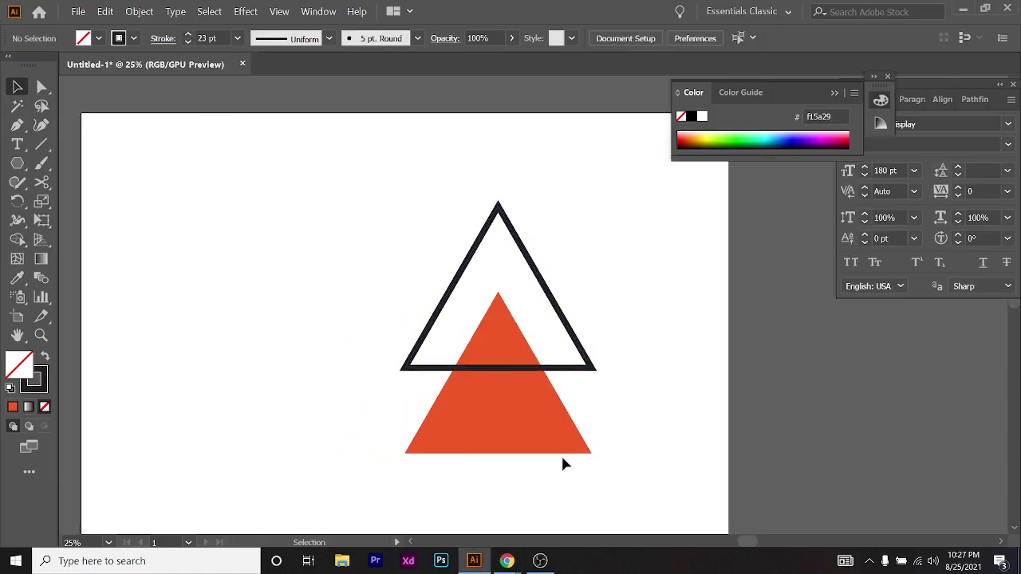
# Delete both the outlined triangle and the orange triangle from the artboard
pyautogui.scroll(-1, 563, 459)
pyautogui.moveTo(375, 477); pyautogui.dragTo(638, 335)
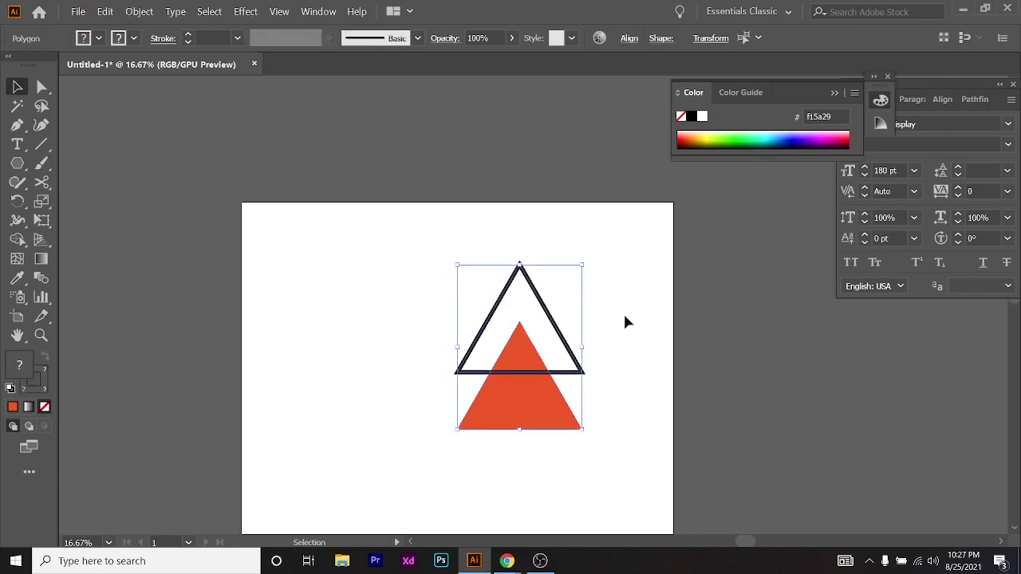
pyautogui.press('Delete')
pyautogui.click(16, 163)
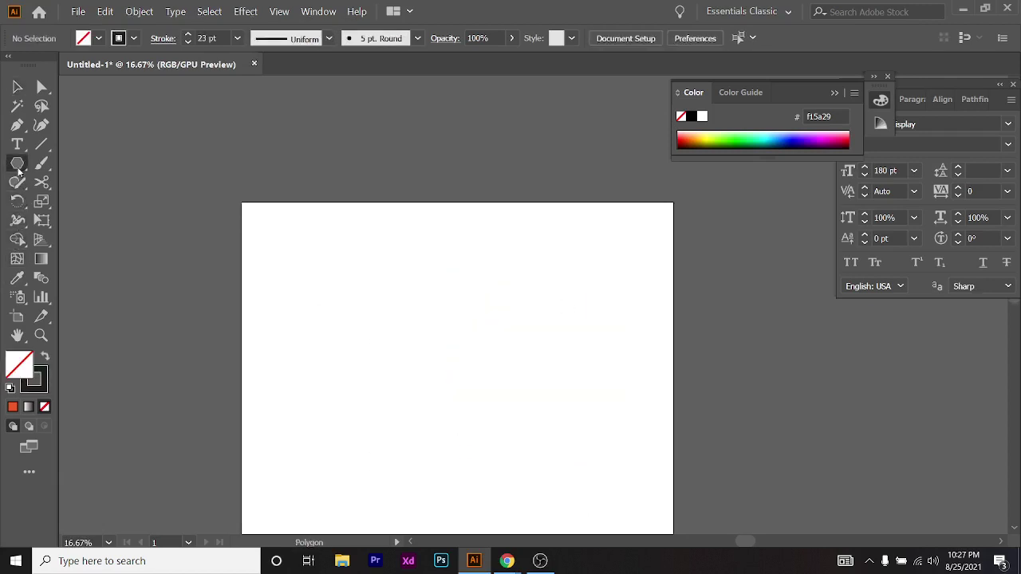
pyautogui.click(463, 298)
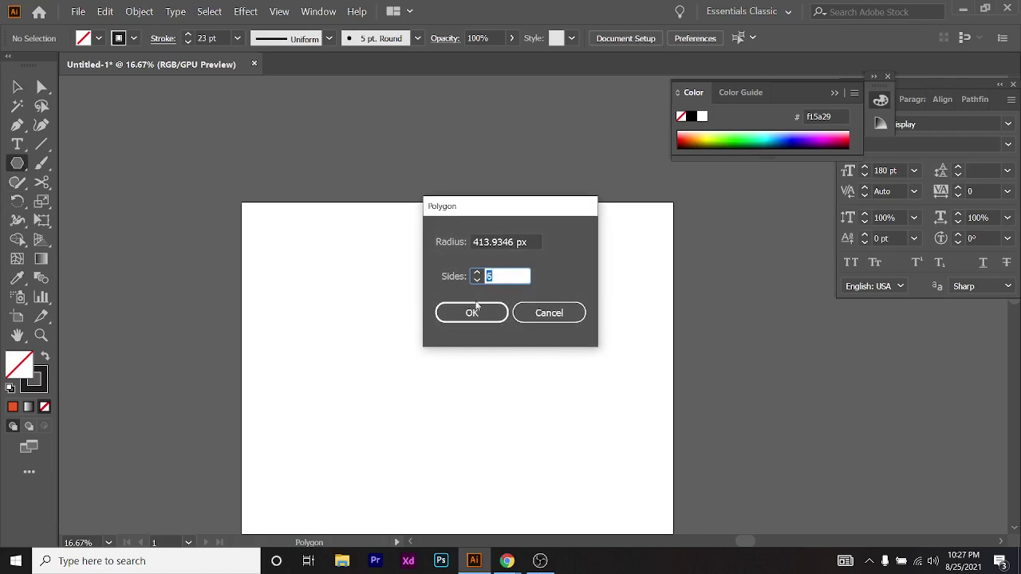
pyautogui.click(567, 313)
pyautogui.scroll(-3, 428, 301)
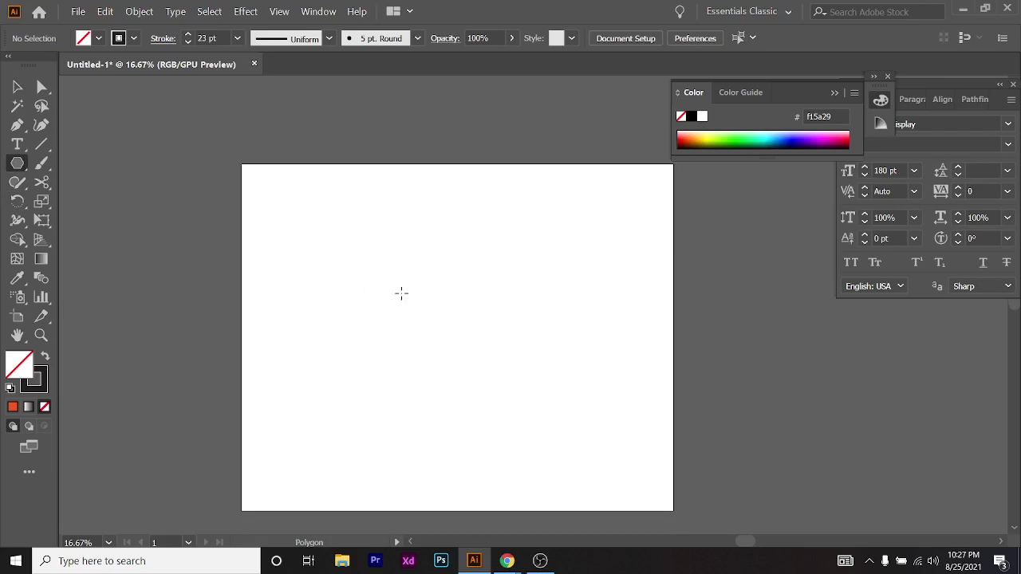
pyautogui.moveTo(373, 272); pyautogui.dragTo(376, 329)
pyautogui.hotkey('ctrl', 'z')
pyautogui.click(444, 401)
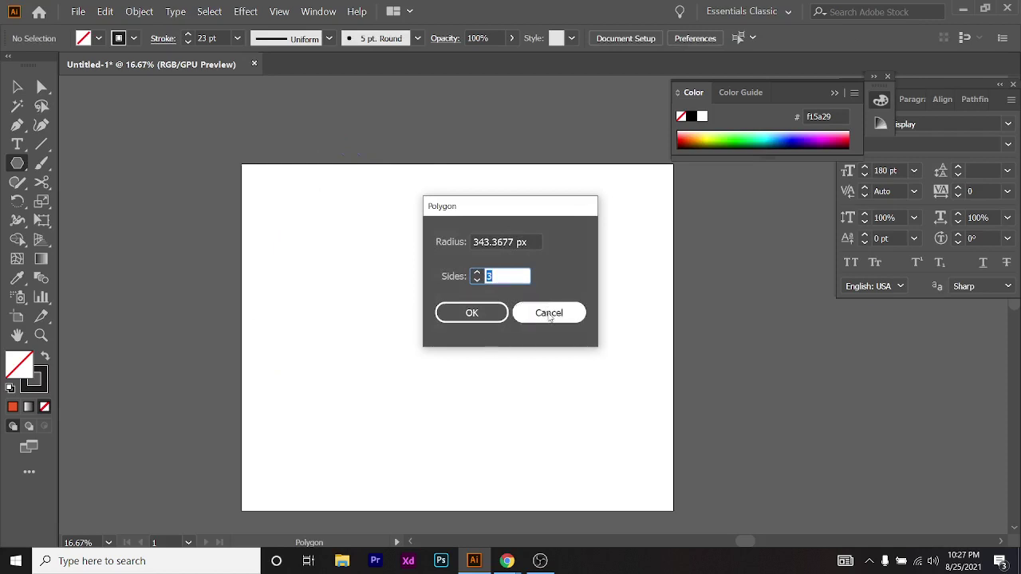
pyautogui.click(549, 314)
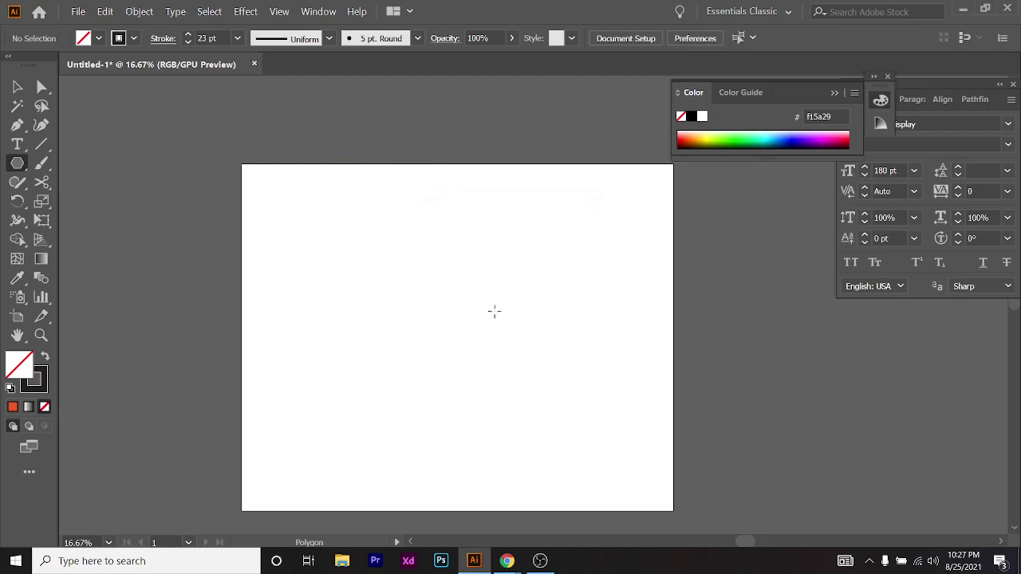
# Draw a tilted, black-outlined polygon in the artboard's upper half, raising its number of sides and lowering it back to a triangle
pyautogui.moveTo(402, 280); pyautogui.dragTo(491, 391)
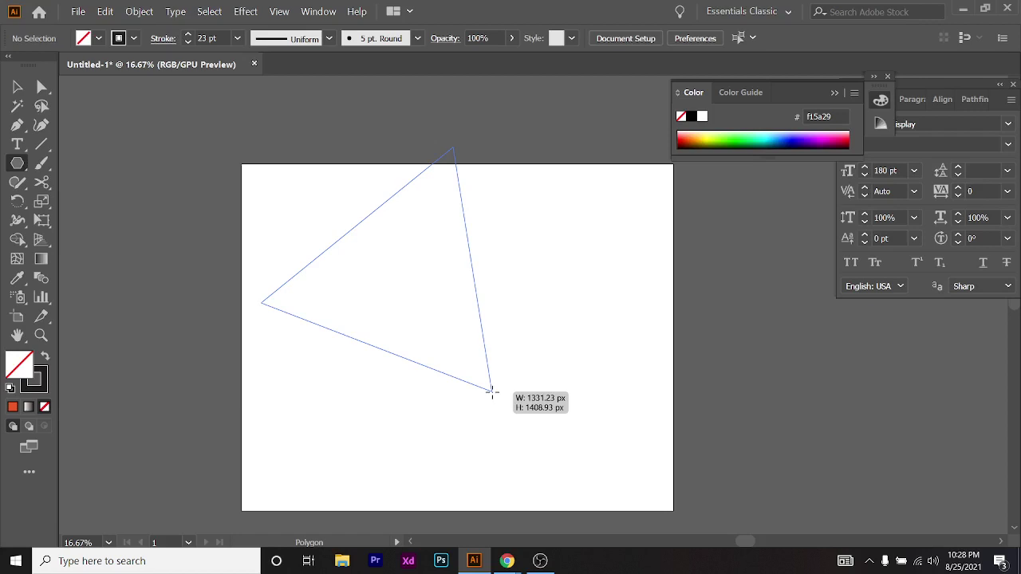
pyautogui.moveTo(492, 391)
pyautogui.mouseDown()
pyautogui.moveTo(535, 348)
pyautogui.moveTo(474, 358)
pyautogui.moveTo(604, 353)
pyautogui.moveTo(535, 296)
pyautogui.moveTo(524, 314)
pyautogui.moveTo(553, 323)
pyautogui.moveTo(519, 323)
pyautogui.moveTo(566, 344)
pyautogui.moveTo(493, 325)
pyautogui.mouseUp()
pyautogui.press('Up')
pyautogui.press('Up')
pyautogui.press('Up')
pyautogui.press('Up')
pyautogui.press('Up')
pyautogui.press('Up')
pyautogui.press('Up')
pyautogui.press('Up')
pyautogui.press('Up')
pyautogui.press('Down')
pyautogui.press('Down')
pyautogui.press('Down')
pyautogui.press('Down')
pyautogui.press('Down')
pyautogui.press('Down')
pyautogui.press('Down')
pyautogui.press('Down')
pyautogui.press('Down')
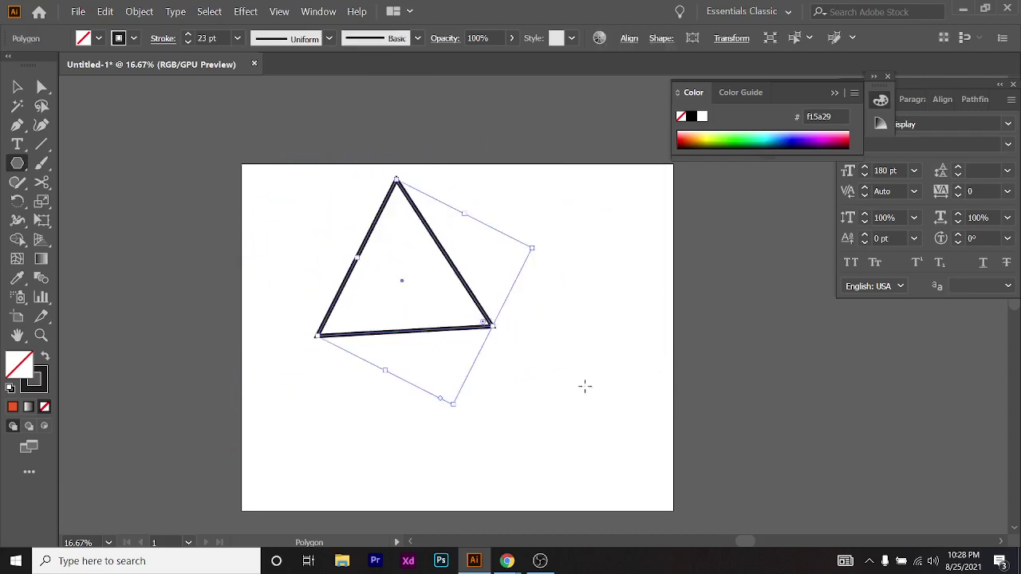
# Delete the tilted outlined triangle from the artboard
pyautogui.click(17, 86)
pyautogui.moveTo(242, 294); pyautogui.dragTo(620, 490)
pyautogui.click(546, 263)
pyautogui.moveTo(547, 267); pyautogui.dragTo(292, 458)
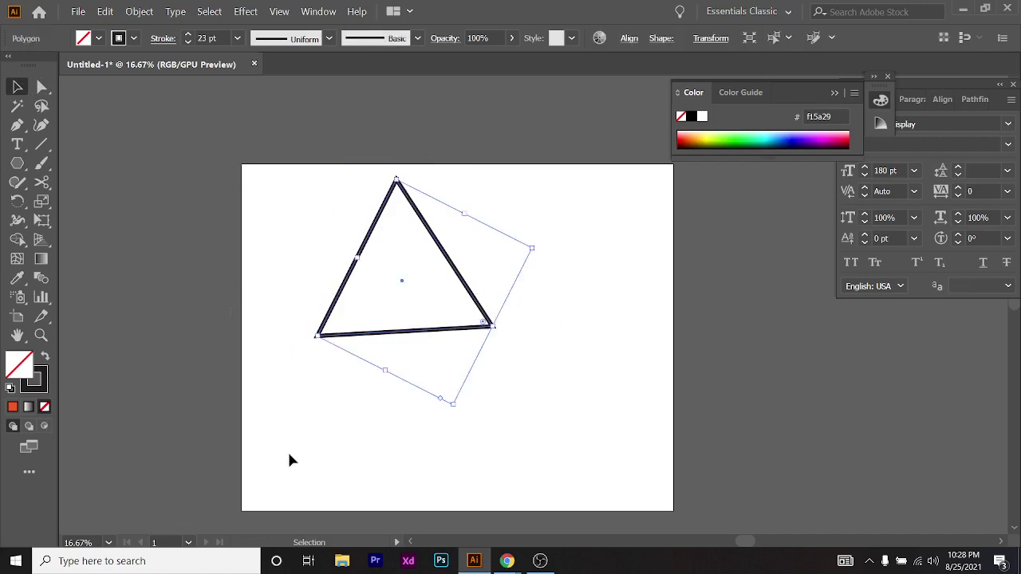
pyautogui.press('Delete')
# Switch to Chrome and review the quote design references, closing the orange "m*stakes" and "Good Design Is Good Business" images
pyautogui.moveTo(507, 561)
pyautogui.click(386, 524)
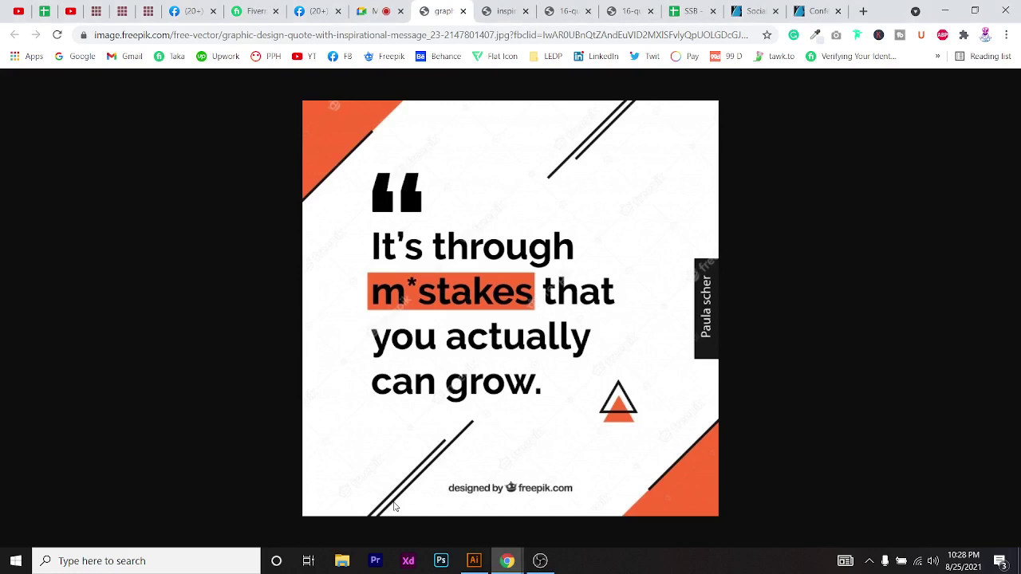
pyautogui.hotkey('ctrl', 'w')
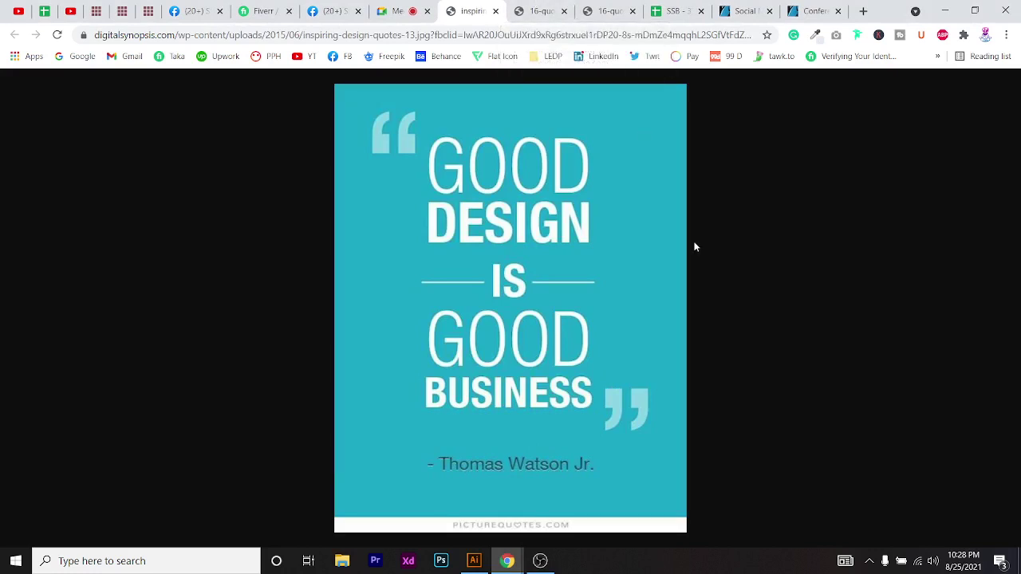
pyautogui.hotkey('ctrl', 'w')
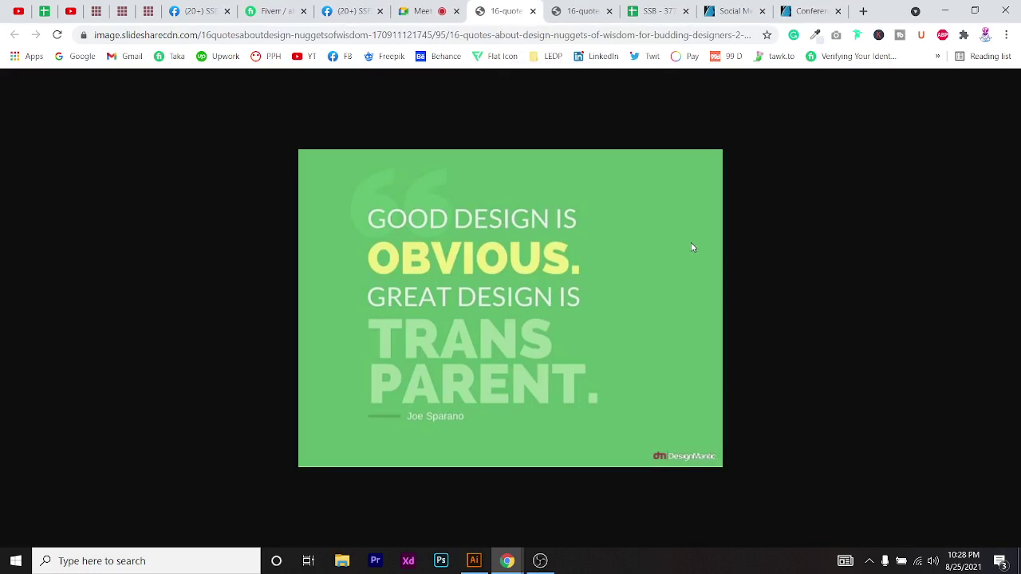
pyautogui.click(579, 8)
pyautogui.click(531, 6)
pyautogui.click(574, 8)
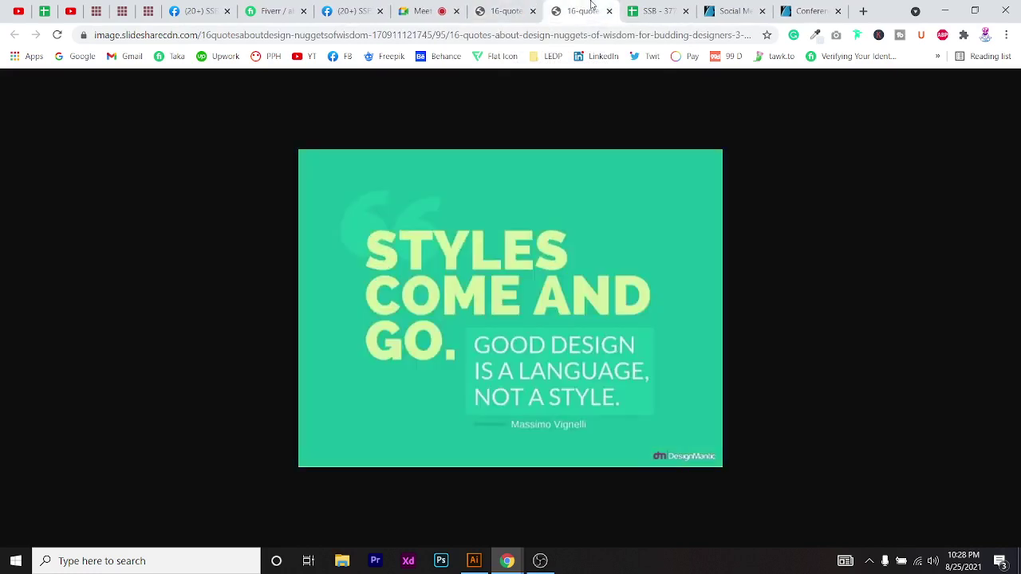
# Compare the "Good Design Is Obvious" and "Styles Come and Go" quote images, closing and reopening the latter
pyautogui.click(511, 10)
pyautogui.click(563, 5)
pyautogui.click(505, 7)
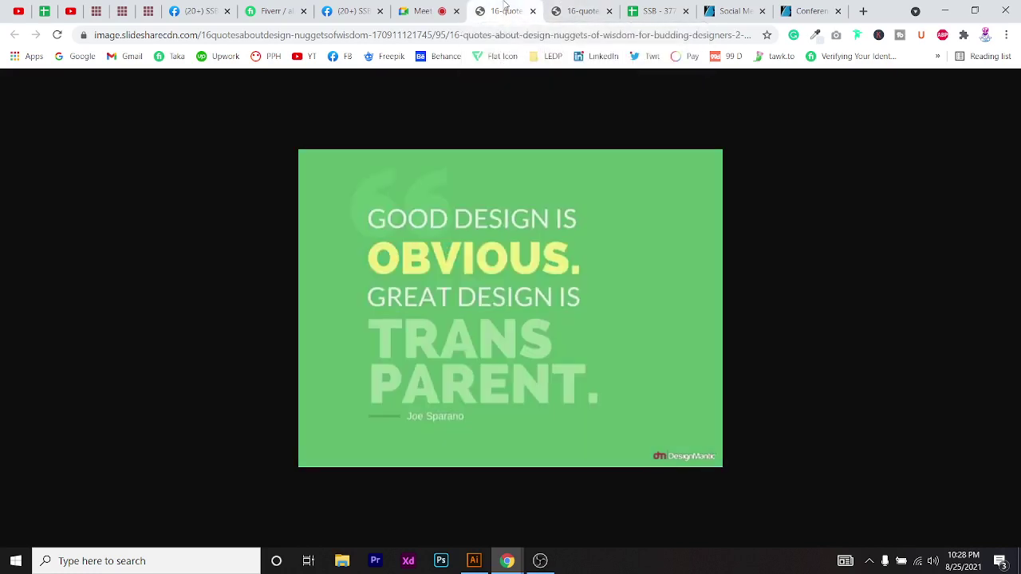
pyautogui.click(571, 7)
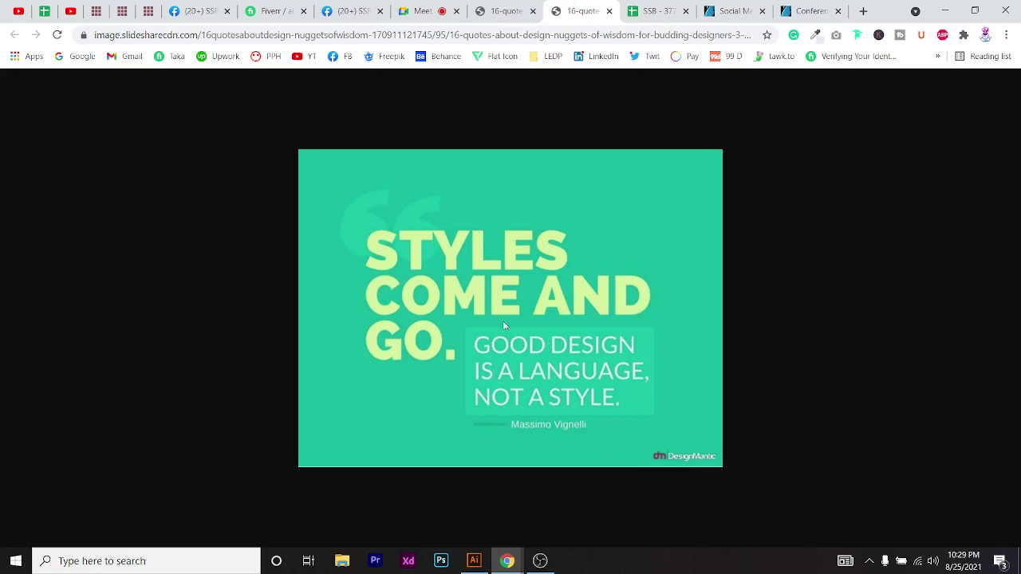
pyautogui.hotkey('ctrl', 'w')
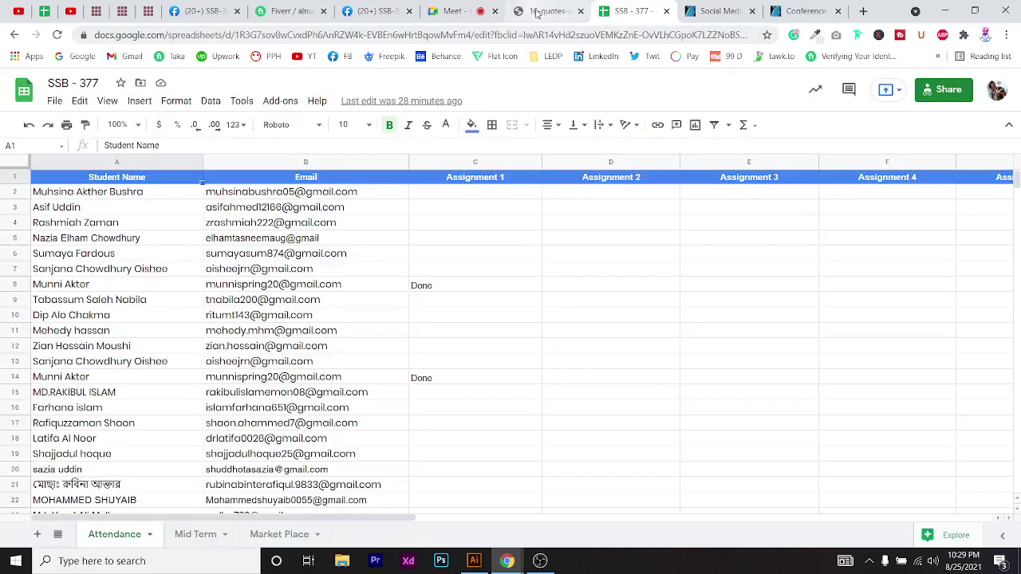
pyautogui.hotkey('ctrl', 'shift', 'Tab')
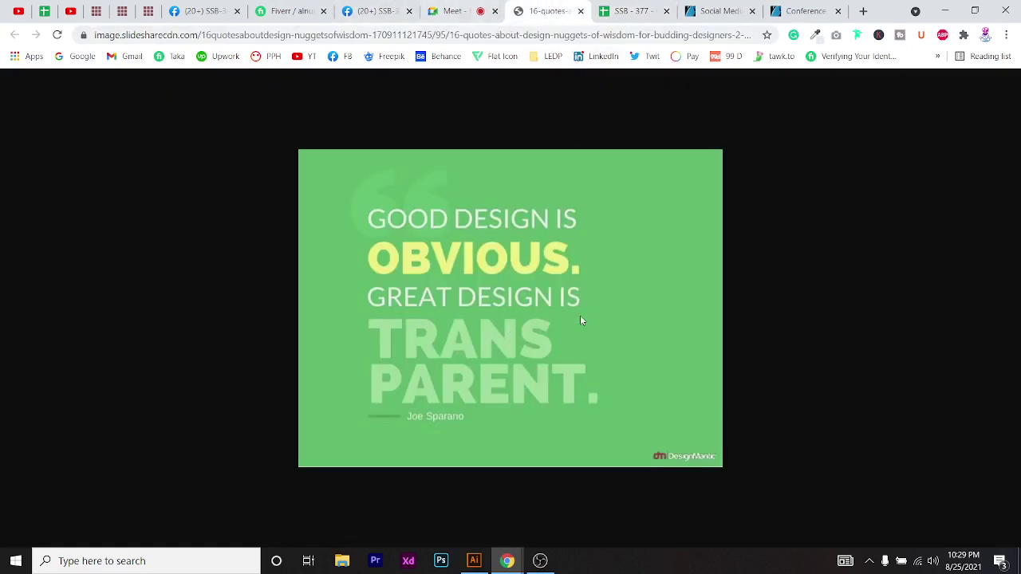
pyautogui.hotkey('ctrl', 'shift', 't')
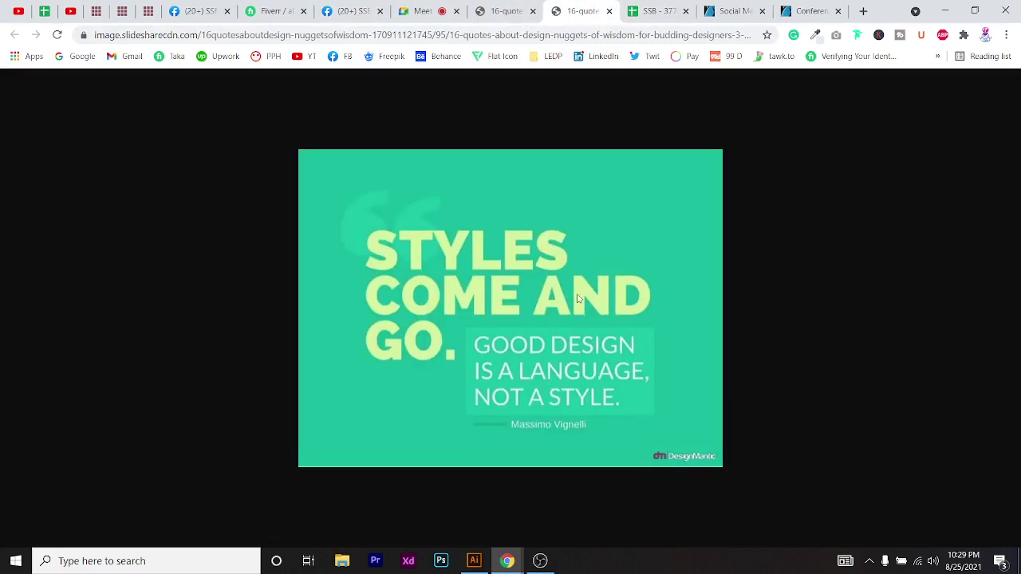
# Close both green quote reference images and return to the Google Meet call
pyautogui.click(535, 6)
pyautogui.click(532, 7)
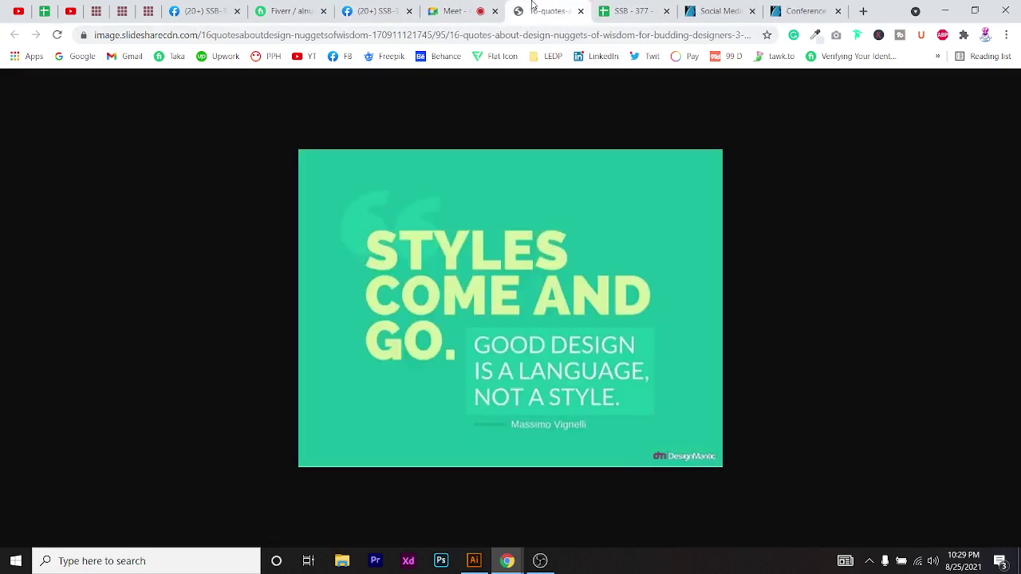
pyautogui.middleClick(532, 6)
pyautogui.click(462, 10)
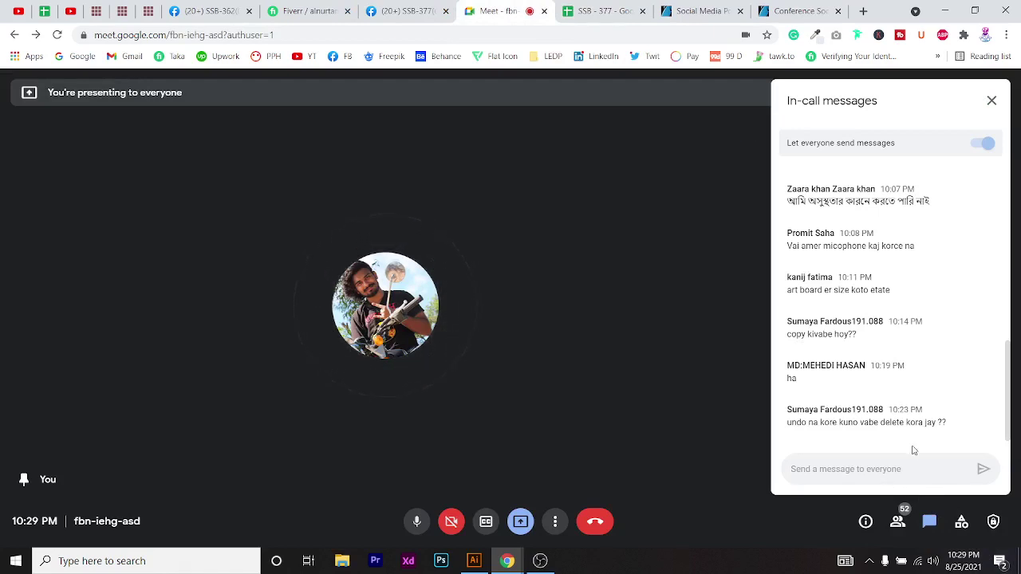
# Switch to Illustrator, draw a tilted black-outlined triangle across the artboard's upper edge, and delete it
pyautogui.click(479, 563)
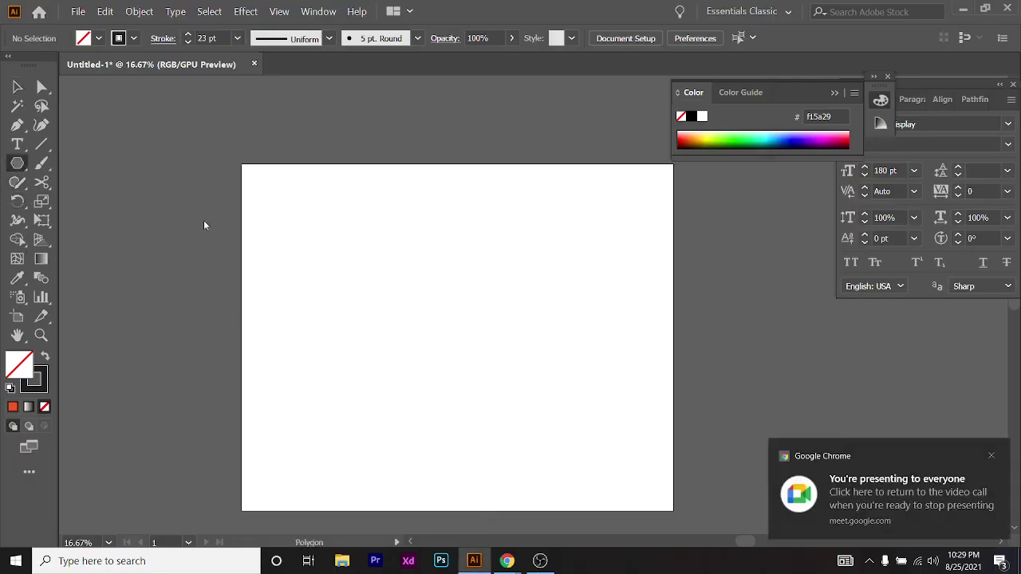
pyautogui.press('v')
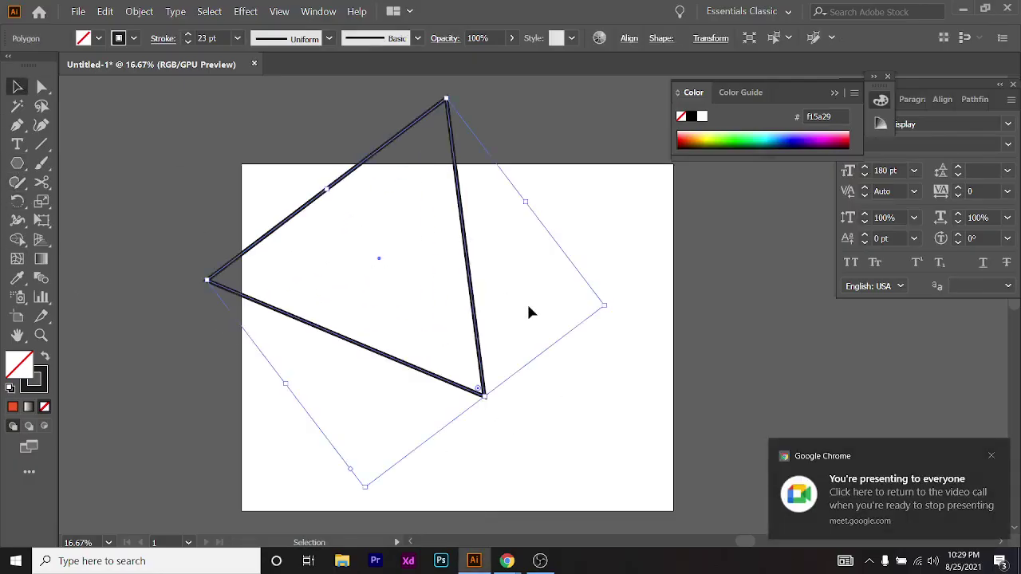
pyautogui.press('Delete')
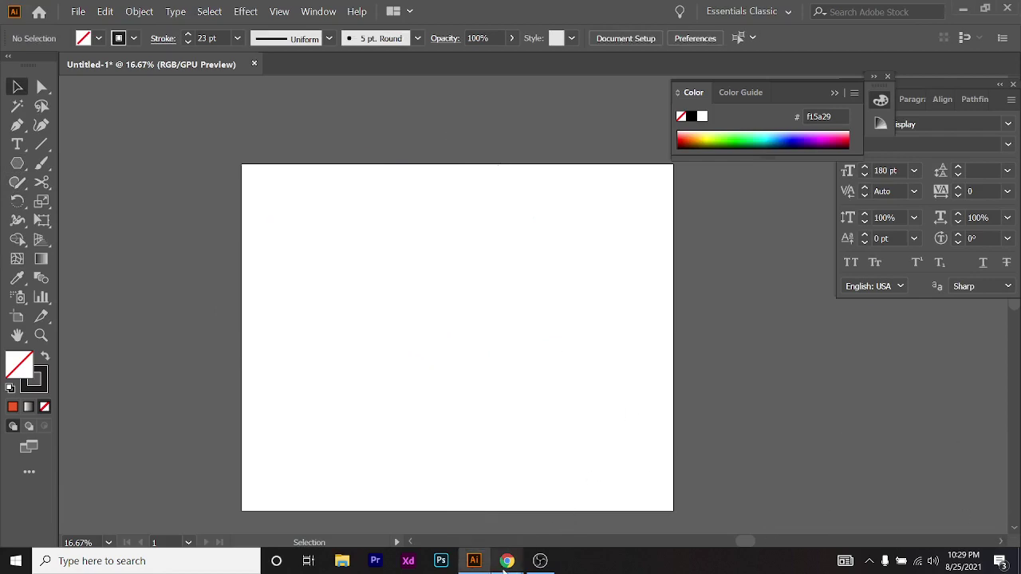
# Switch to the SSB-377 Facebook group in Chrome and examine the next class assignment post with its reference links
pyautogui.moveTo(504, 564)
pyautogui.click(451, 523)
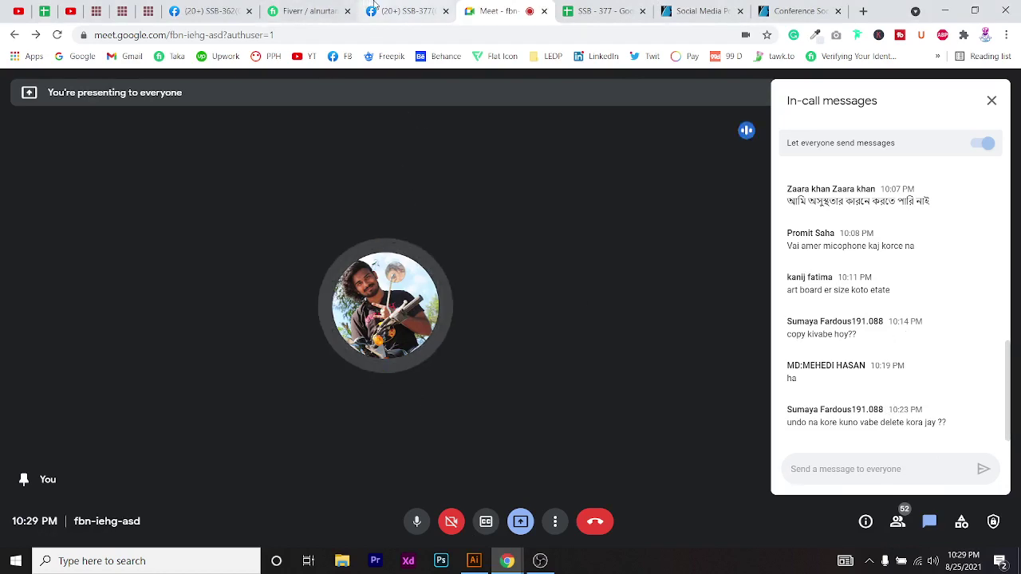
pyautogui.click(414, 6)
pyautogui.scroll(-3, 571, 375)
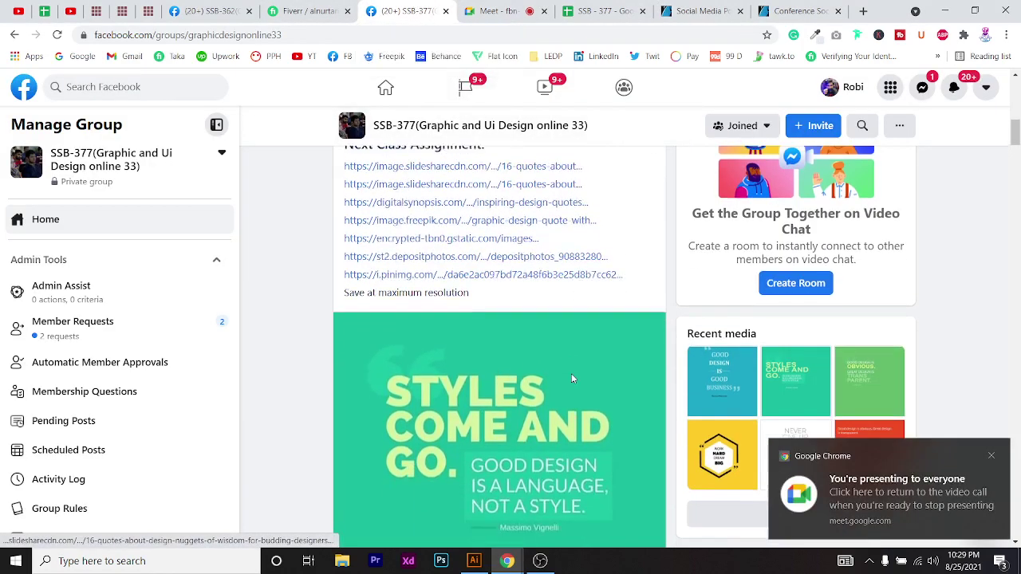
pyautogui.scroll(1, 572, 379)
pyautogui.scroll(-1, 526, 375)
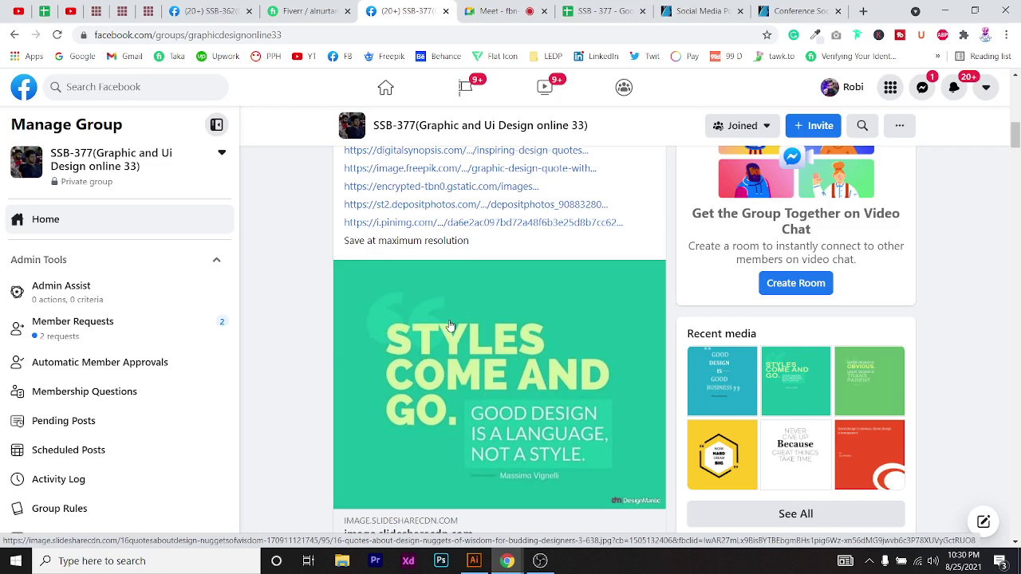
# Examine the participant list of the Google Meet call, and bring back the in-call messages
pyautogui.click(482, 8)
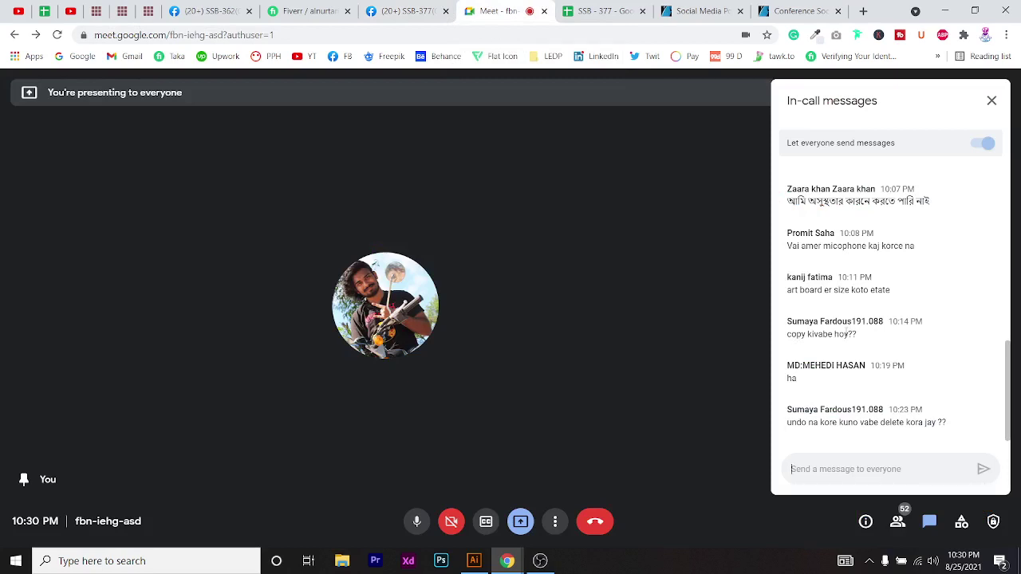
pyautogui.click(897, 521)
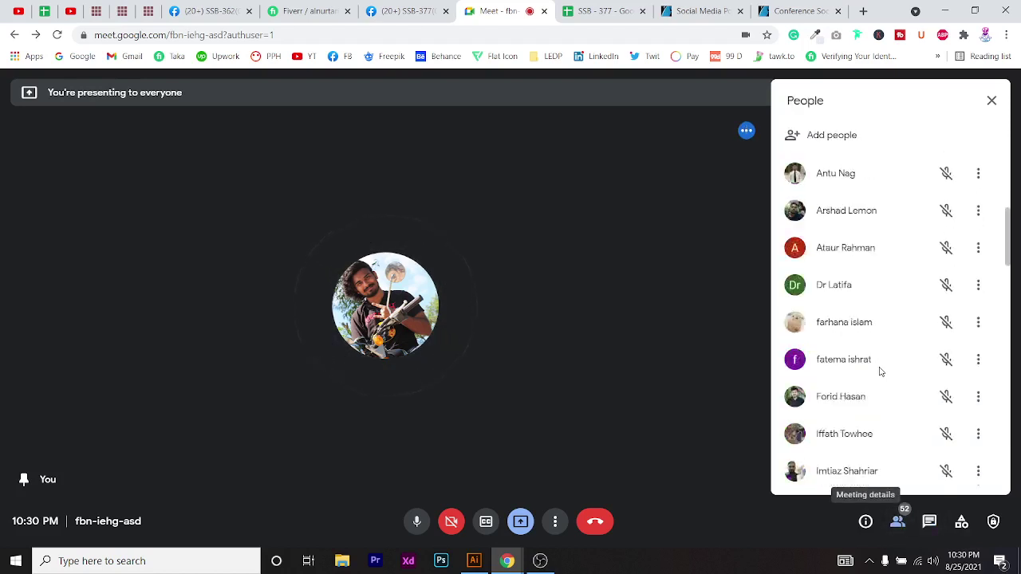
pyautogui.scroll(-3, 881, 372)
pyautogui.scroll(2, 881, 372)
pyautogui.scroll(-2, 880, 372)
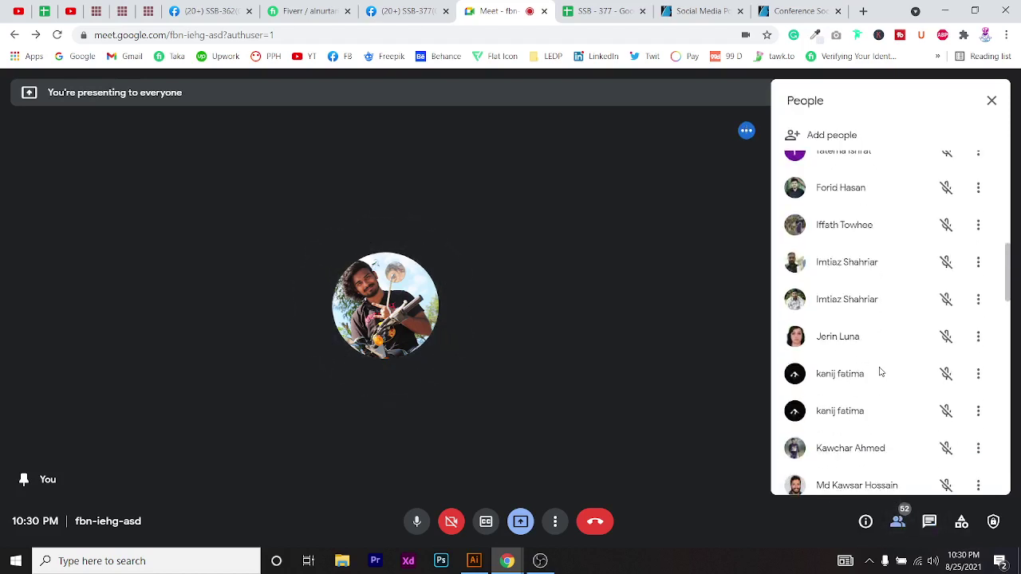
pyautogui.scroll(-3, 881, 371)
pyautogui.scroll(3, 880, 371)
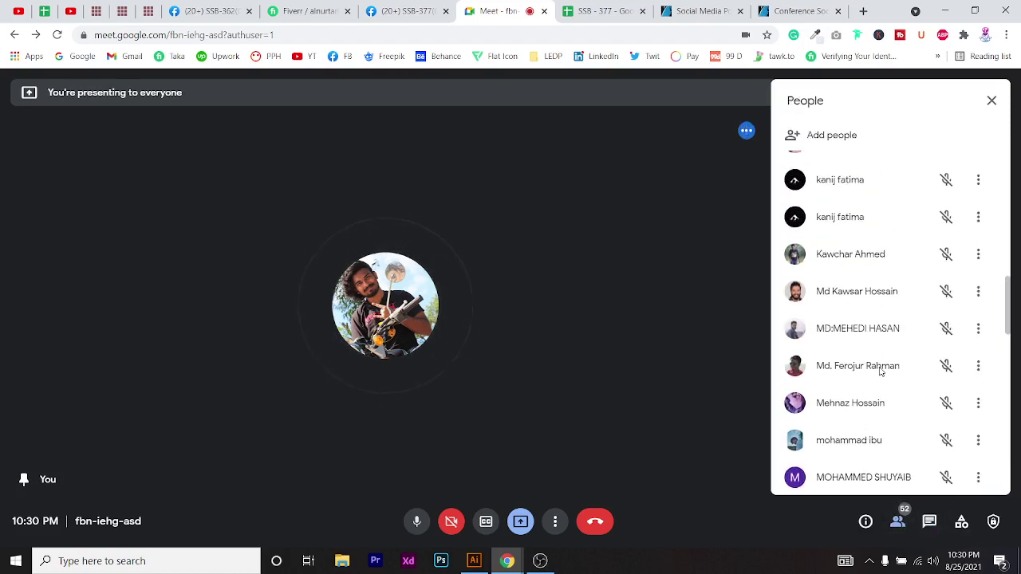
pyautogui.scroll(5, 880, 372)
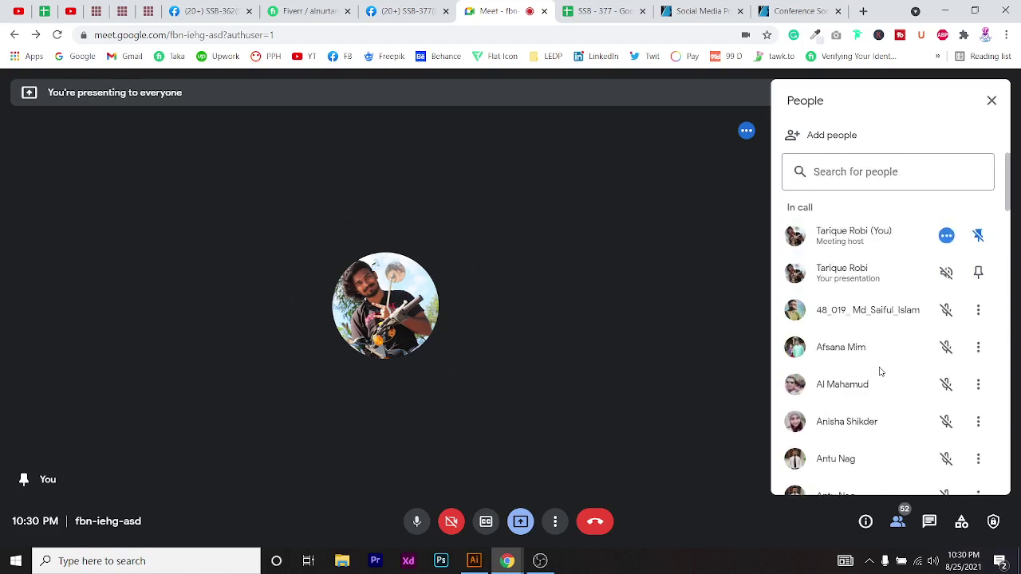
pyautogui.scroll(-5, 880, 372)
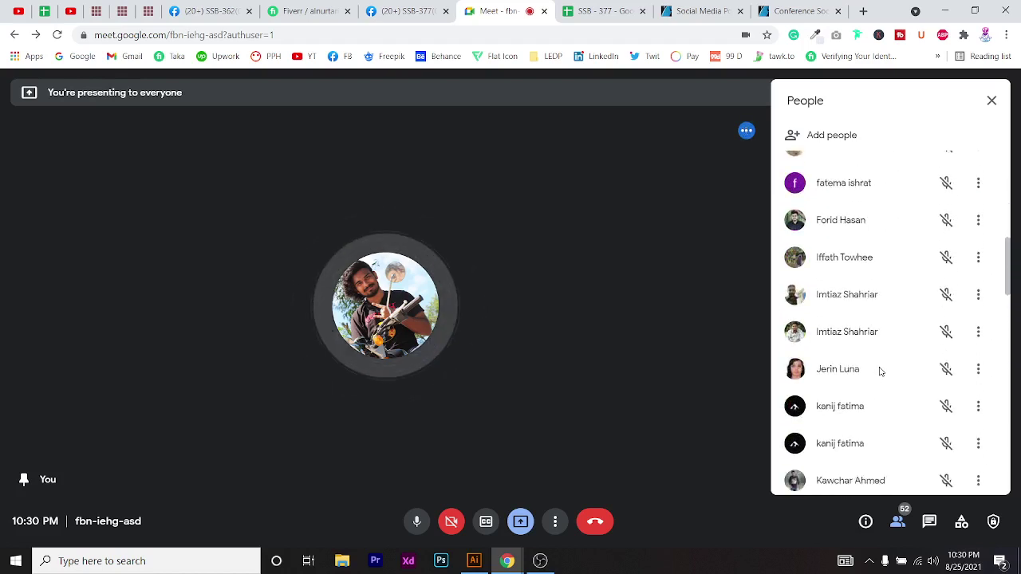
pyautogui.scroll(-2, 881, 372)
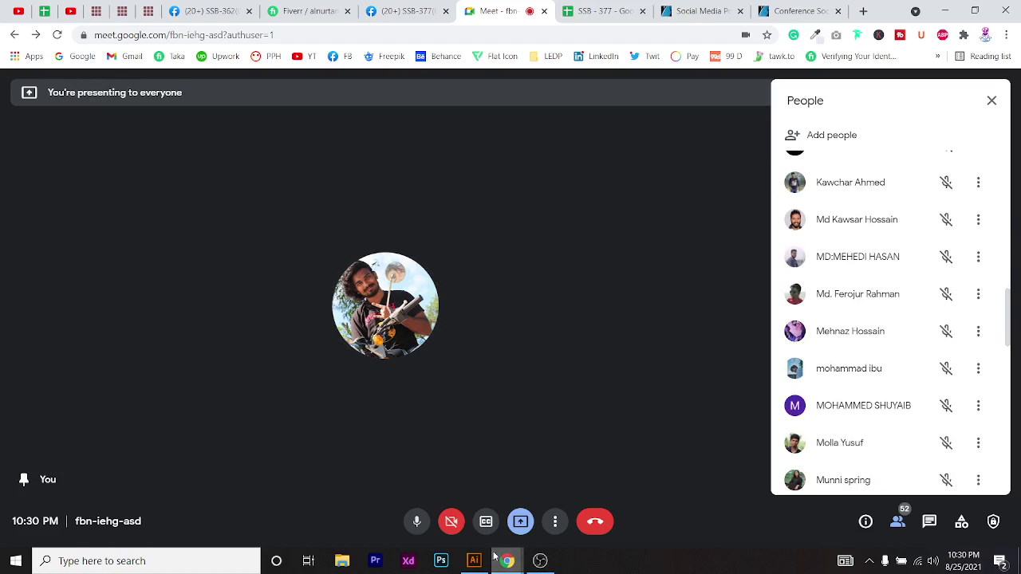
pyautogui.scroll(10, 875, 387)
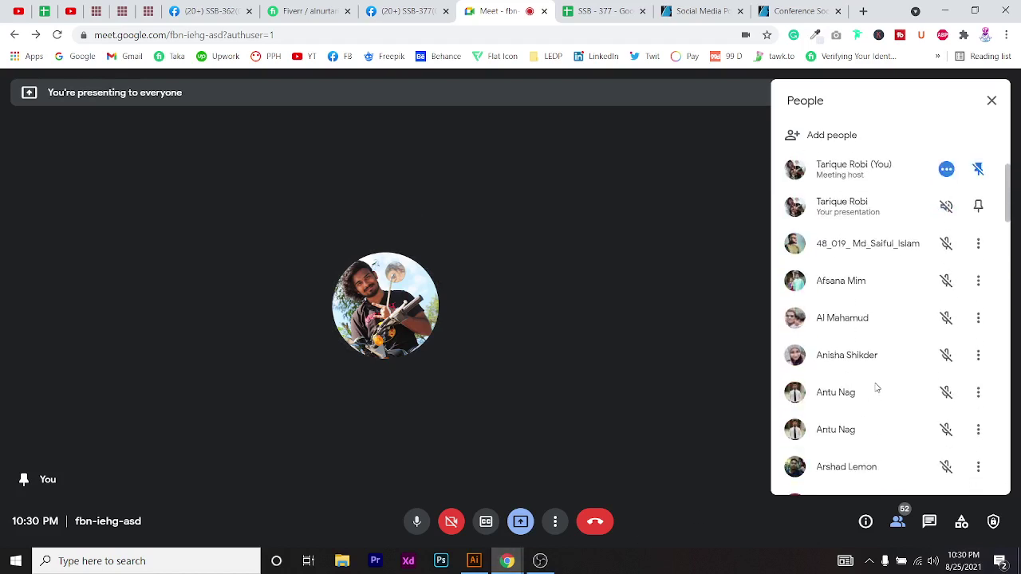
pyautogui.click(928, 522)
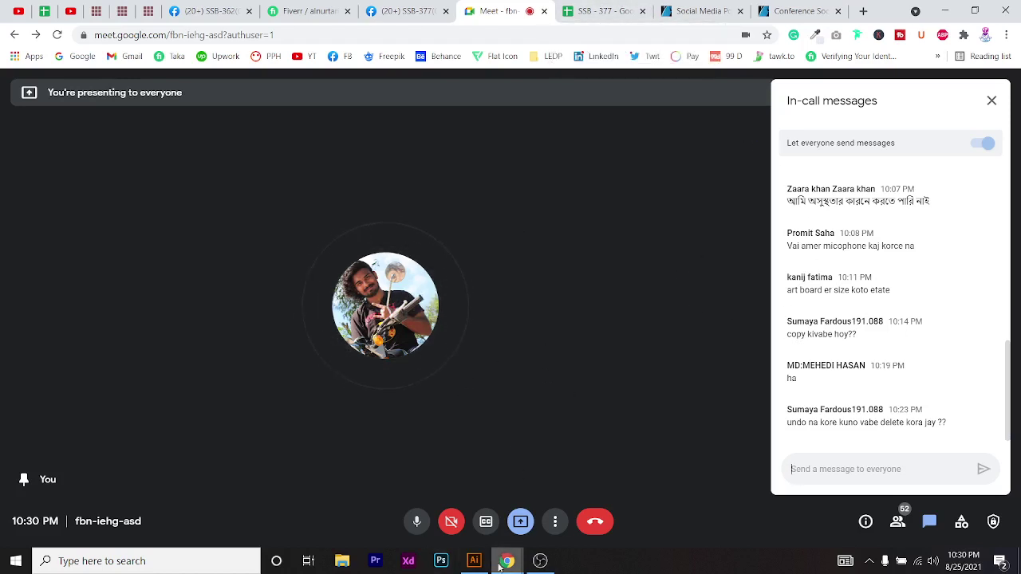
# Switch to Illustrator, close the Untitled-1 document without saving, and minimize the program after looking over the home screen
pyautogui.click(474, 561)
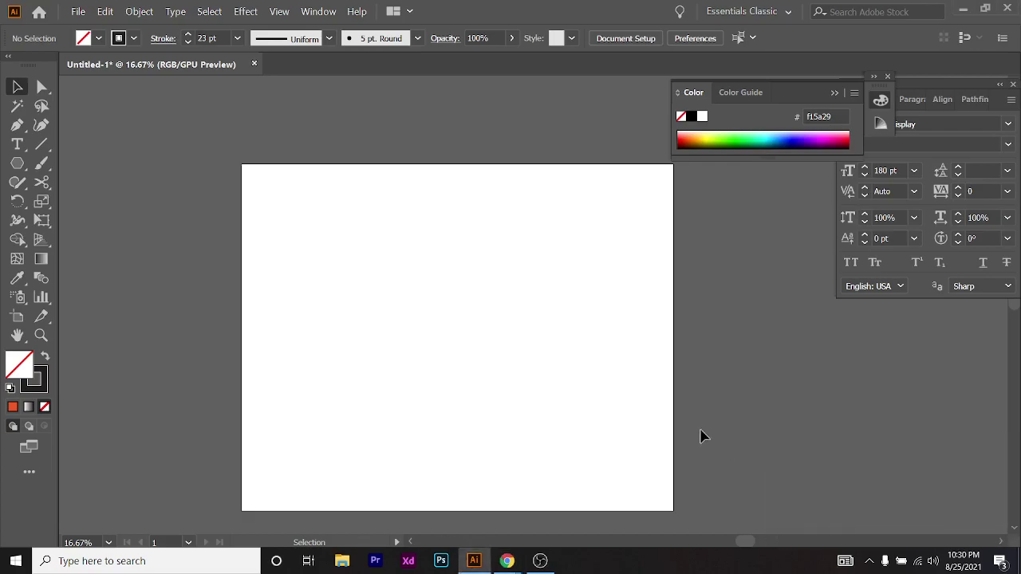
pyautogui.hotkey('ctrl', 'w')
pyautogui.click(590, 303)
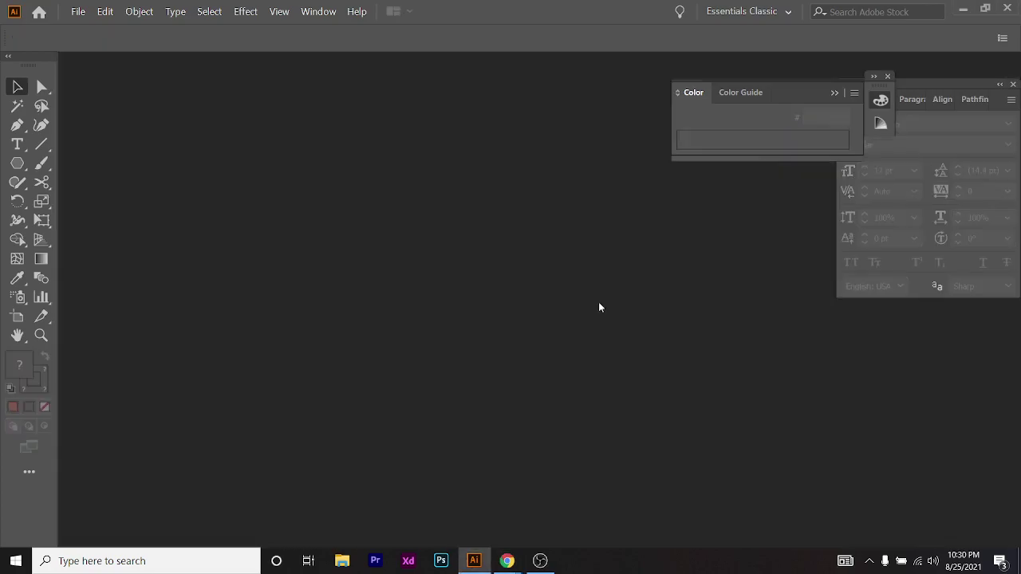
pyautogui.scroll(-6, 590, 431)
pyautogui.scroll(5, 585, 457)
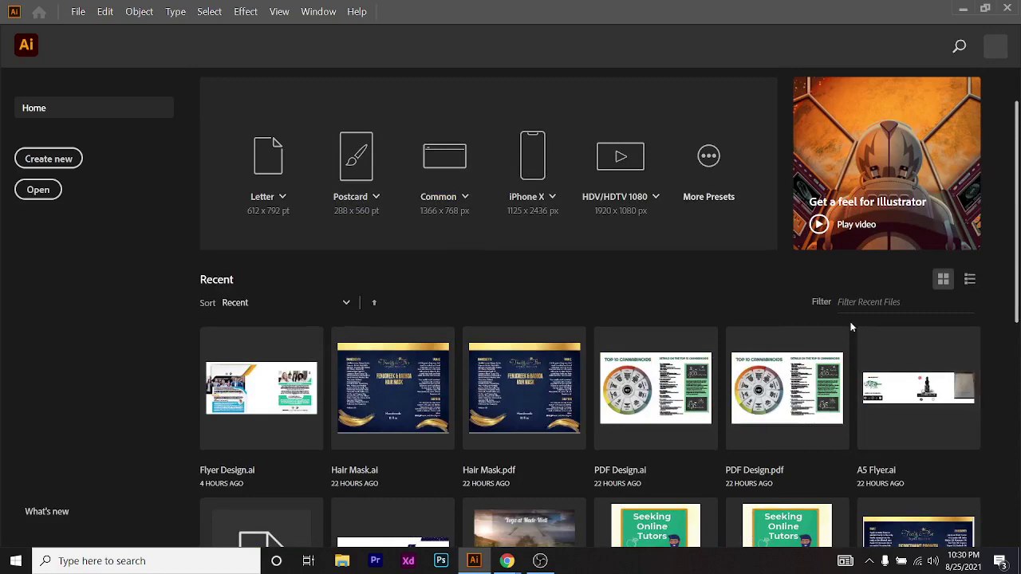
pyautogui.scroll(1, 853, 325)
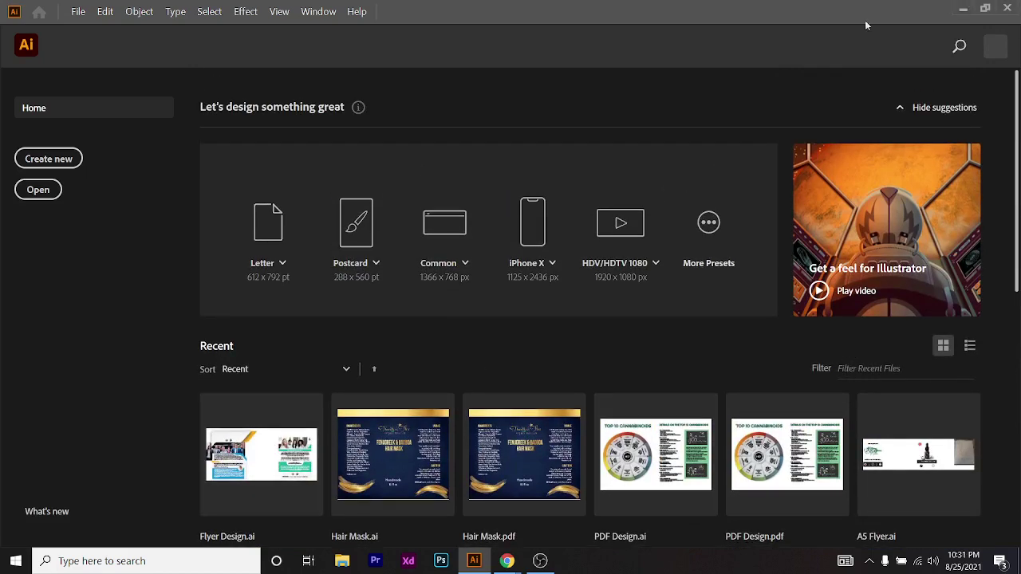
pyautogui.click(964, 8)
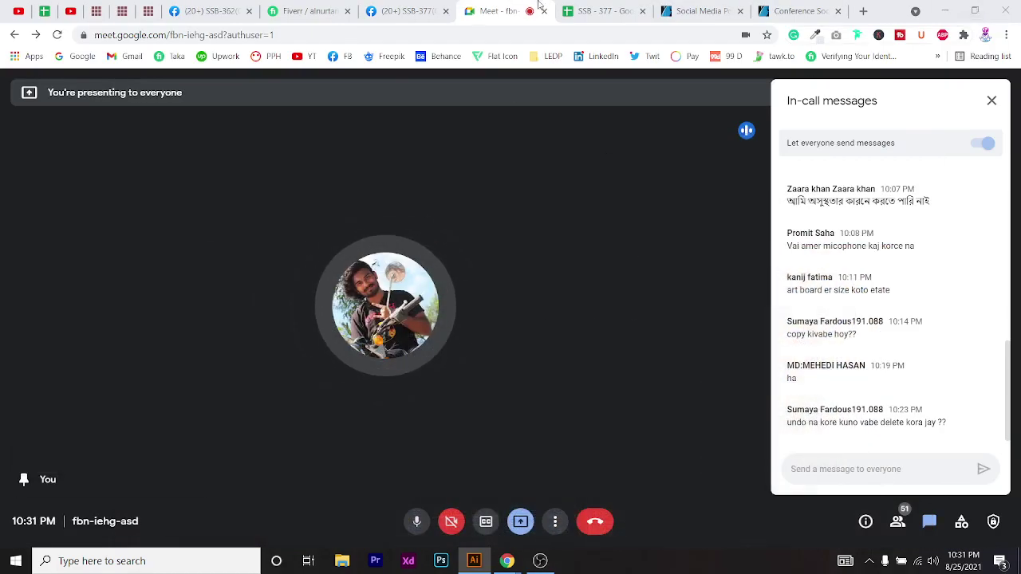
# Look through the student rows and Assignment 1 entries in the Attendance sheet of the SSB - 377 spreadsheet
pyautogui.click(598, 10)
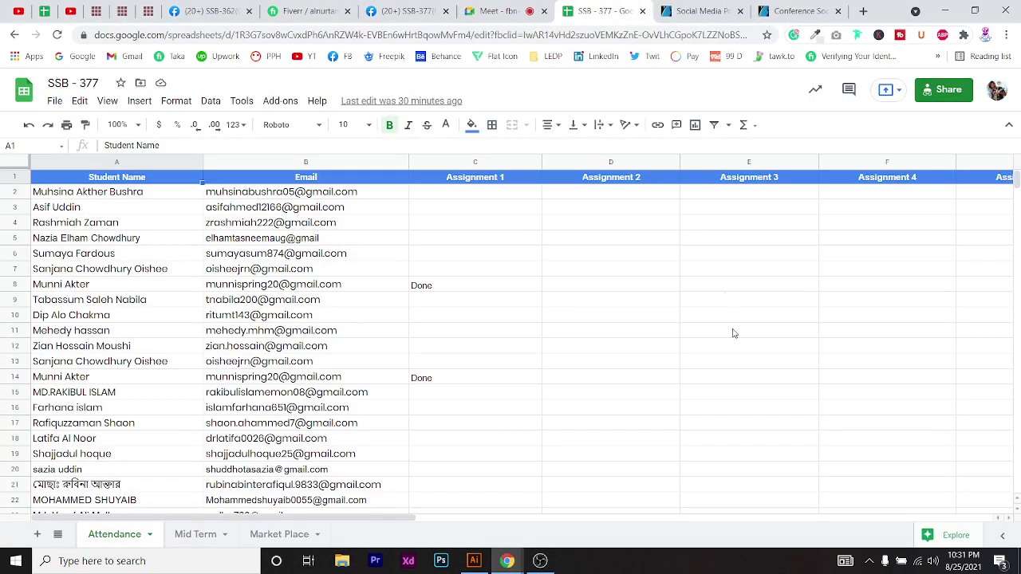
pyautogui.scroll(-5, 445, 286)
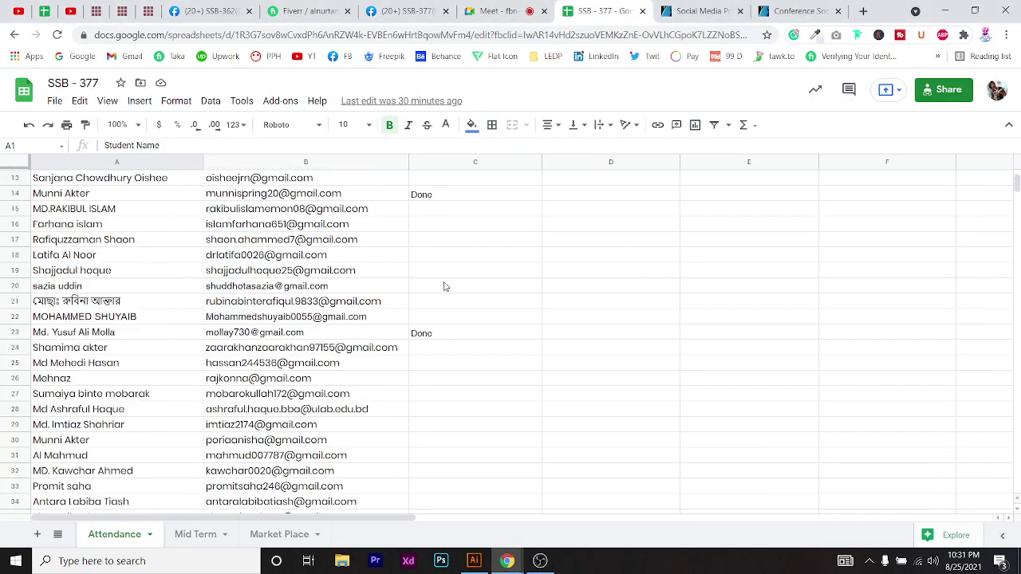
pyautogui.scroll(5, 446, 285)
# Return to the Google Meet call, admit the person waiting to join, and look over the participant list
pyautogui.click(491, 10)
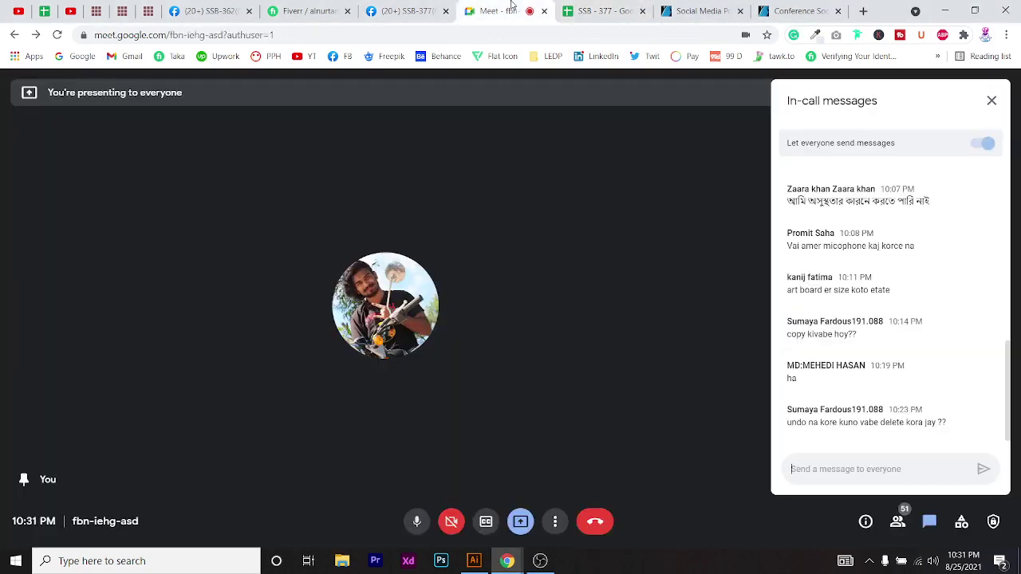
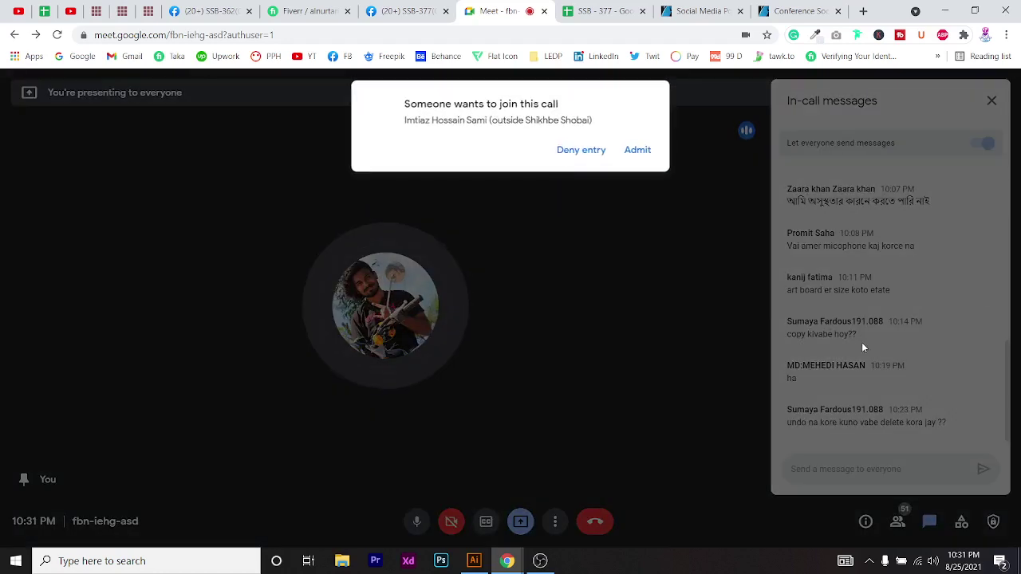
pyautogui.click(638, 150)
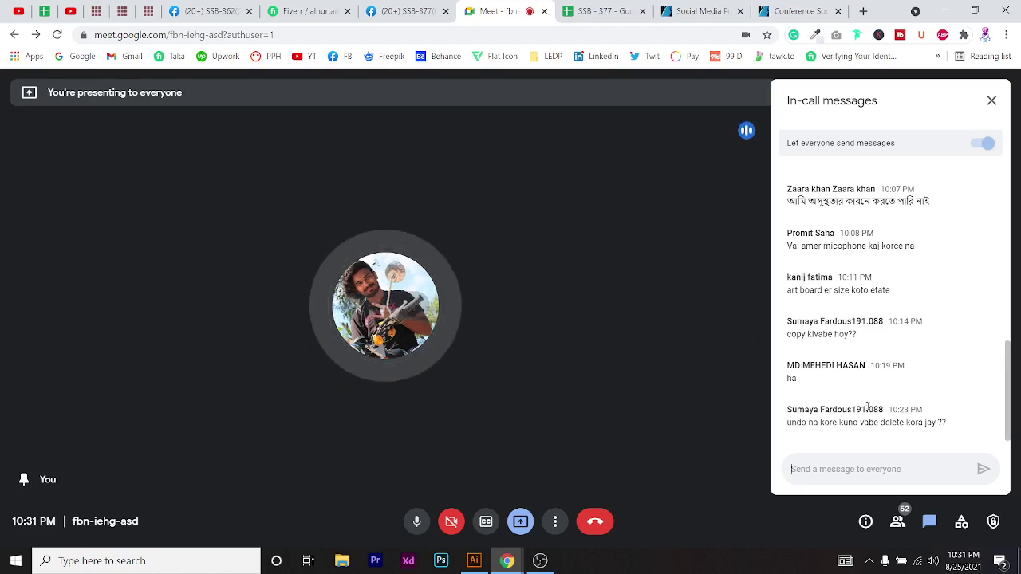
pyautogui.click(897, 521)
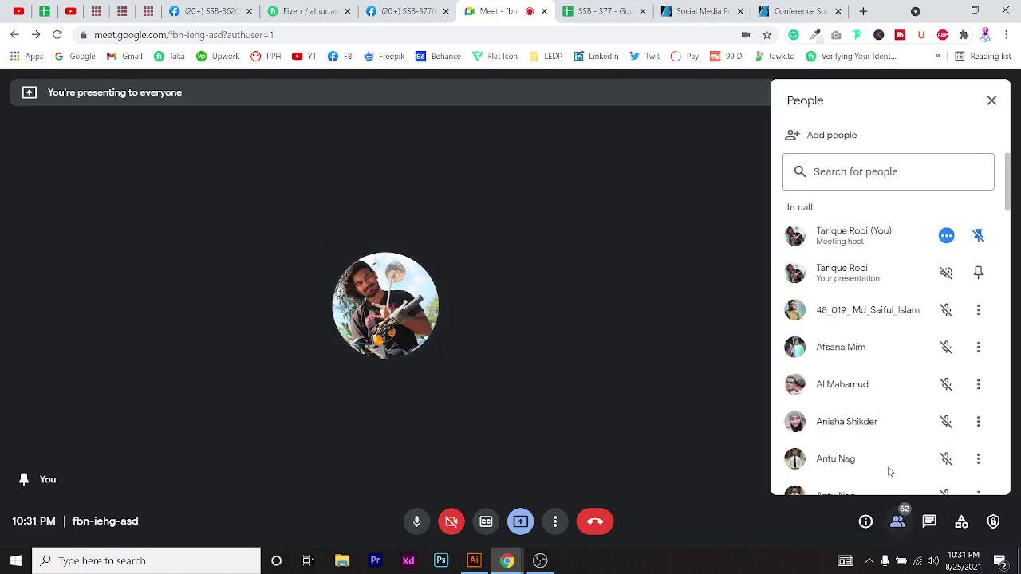
pyautogui.scroll(-4, 887, 447)
pyautogui.scroll(4, 883, 424)
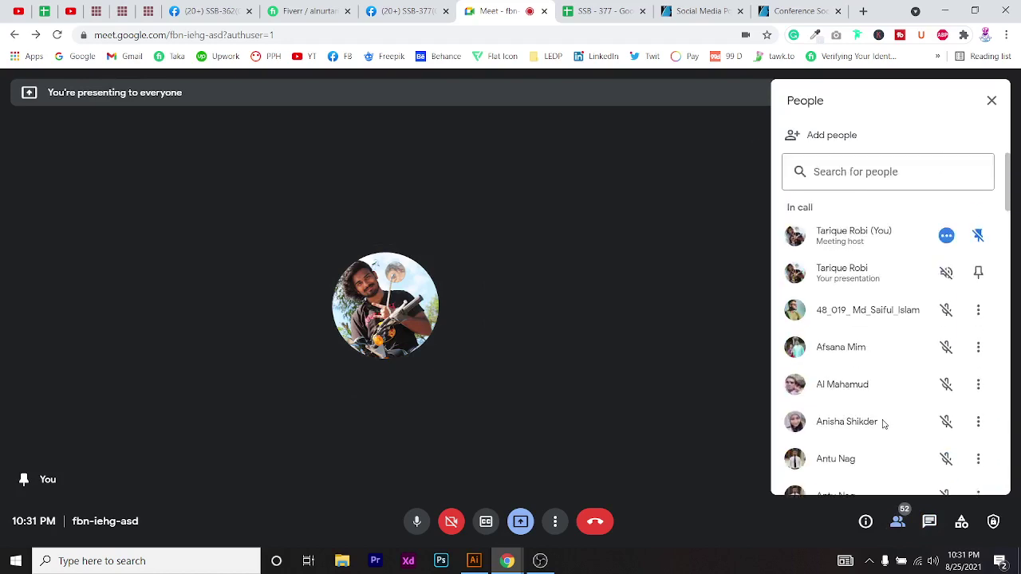
# Go to the Desktop folder in File Explorer and bring up the choice of other apps for opening 27 Page Brochure.ai
pyautogui.click(343, 561)
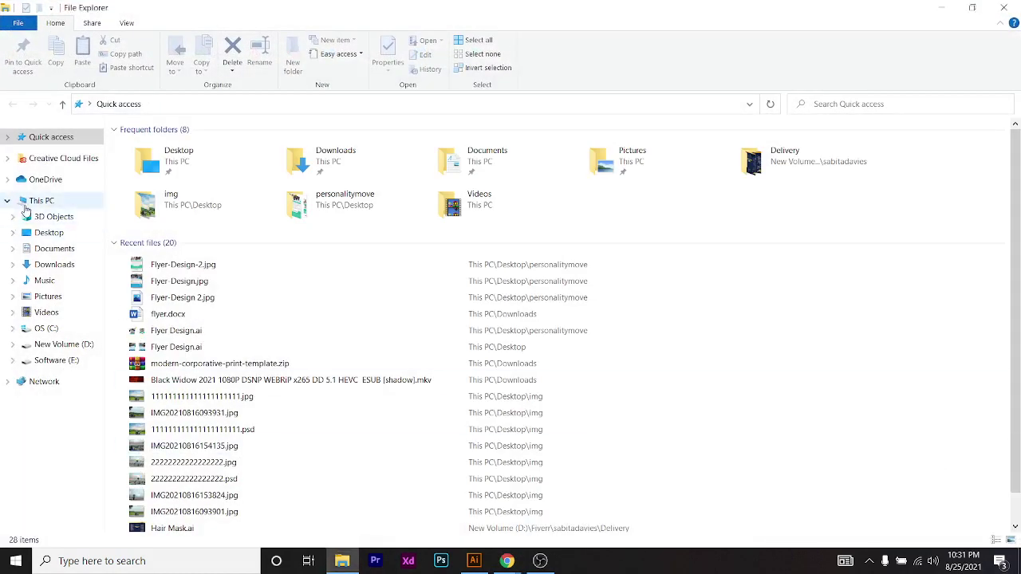
pyautogui.click(50, 218)
pyautogui.click(48, 233)
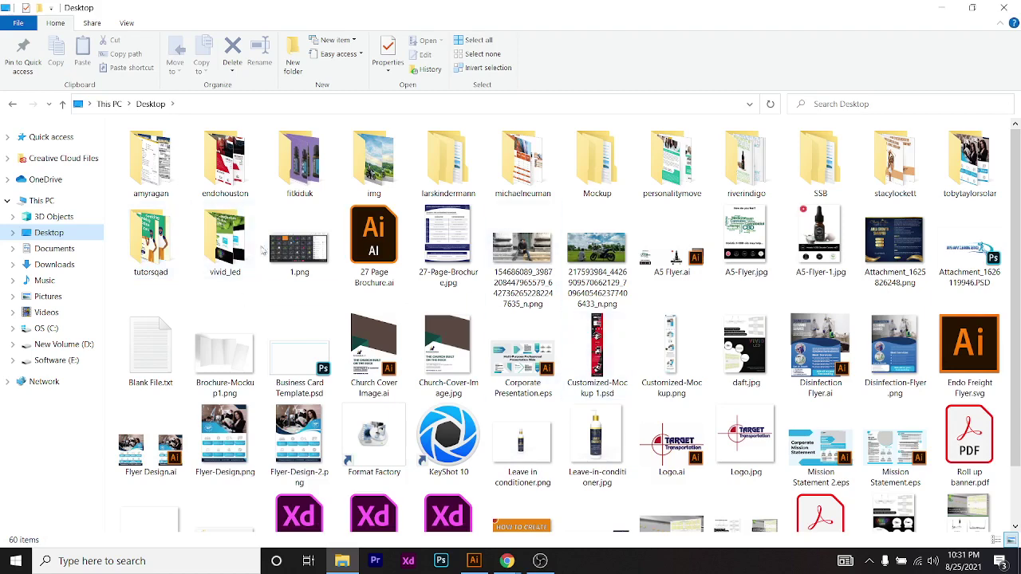
pyautogui.rightClick(358, 239)
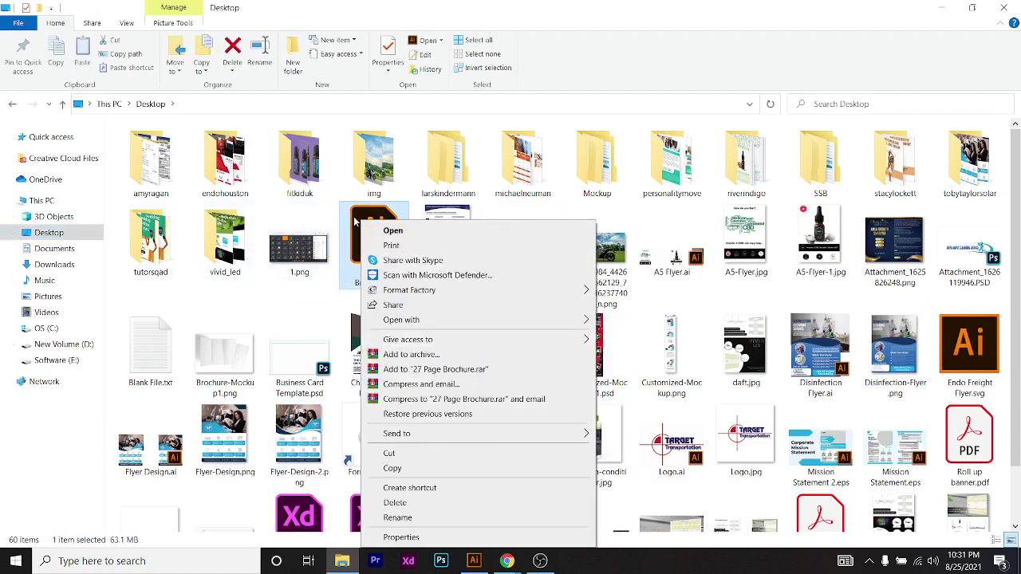
pyautogui.rightClick(353, 223)
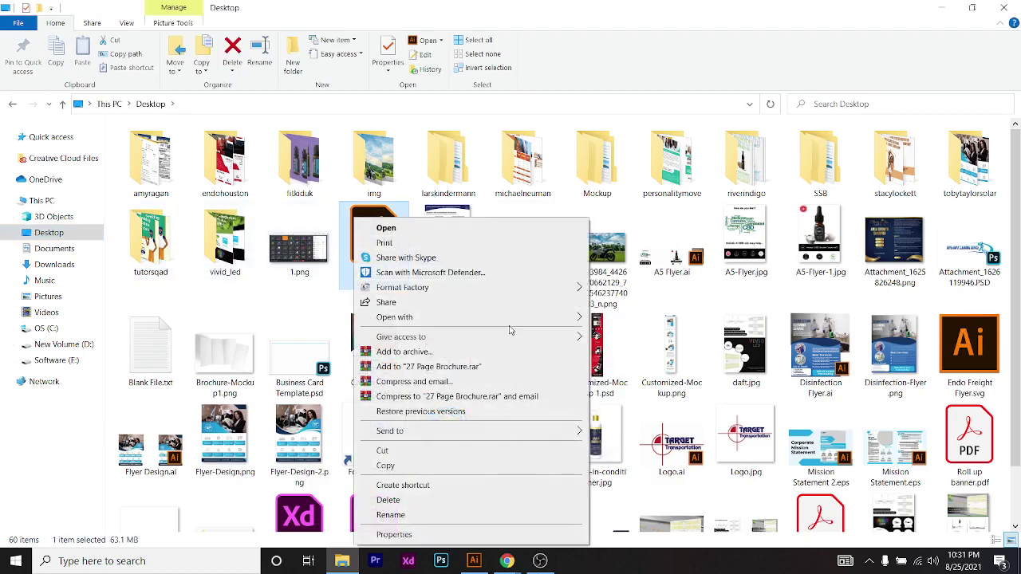
pyautogui.moveTo(524, 323)
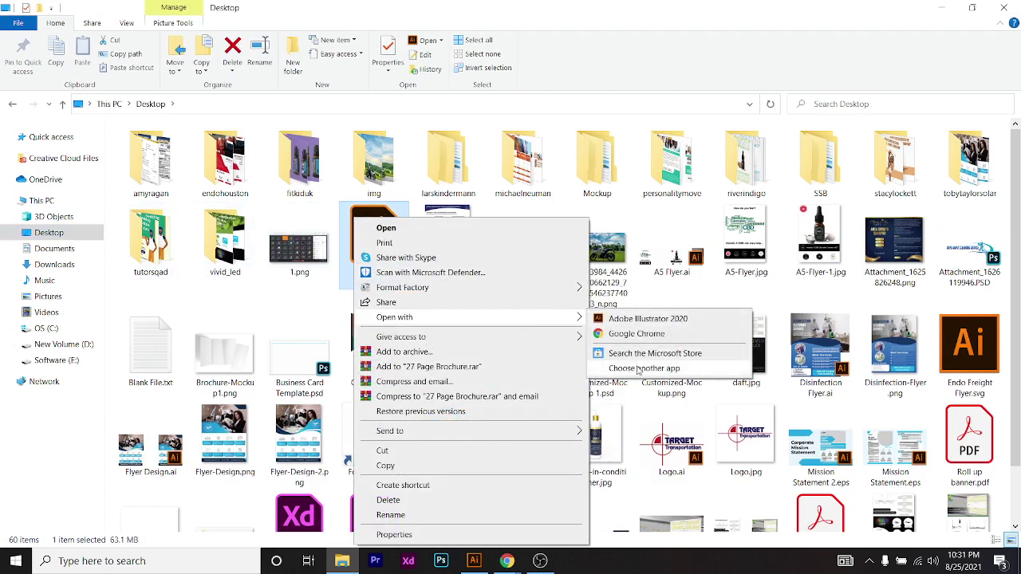
pyautogui.click(678, 371)
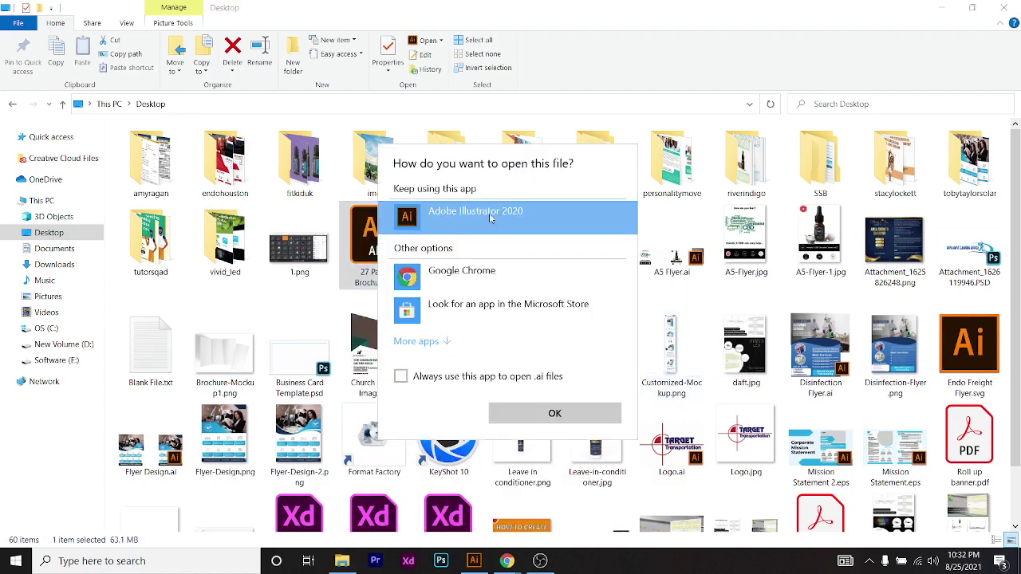
# Look through the additional apps offered, open 27 Page Brochure.ai with Adobe Illustrator 2020, and close the document
pyautogui.click(423, 340)
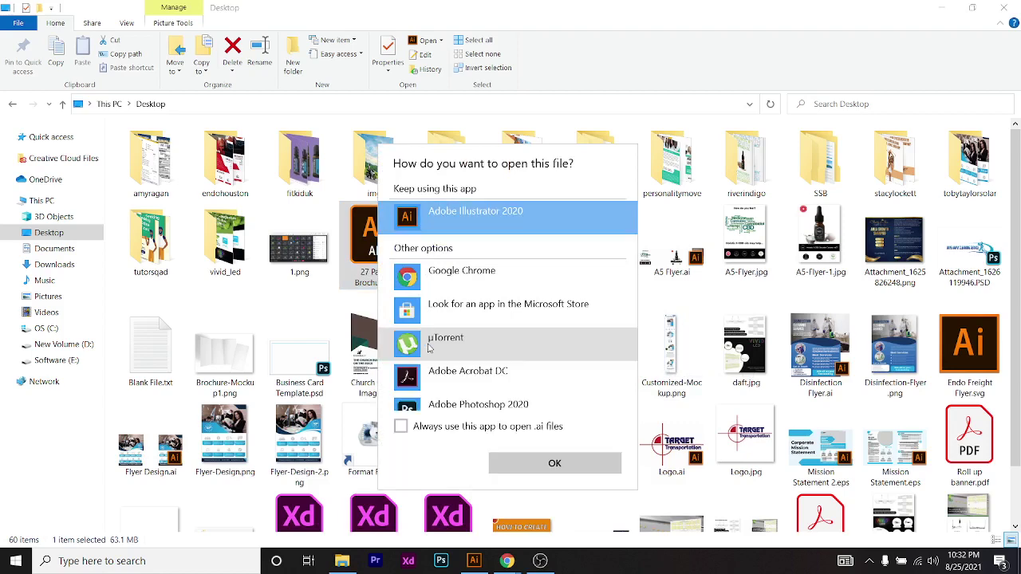
pyautogui.scroll(-5, 474, 364)
pyautogui.scroll(5, 474, 364)
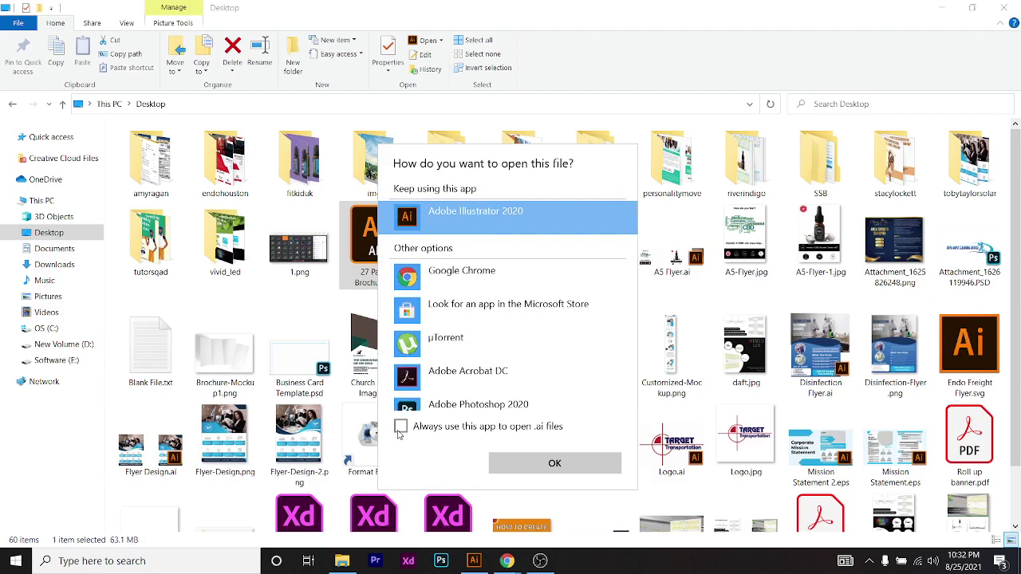
pyautogui.click(547, 463)
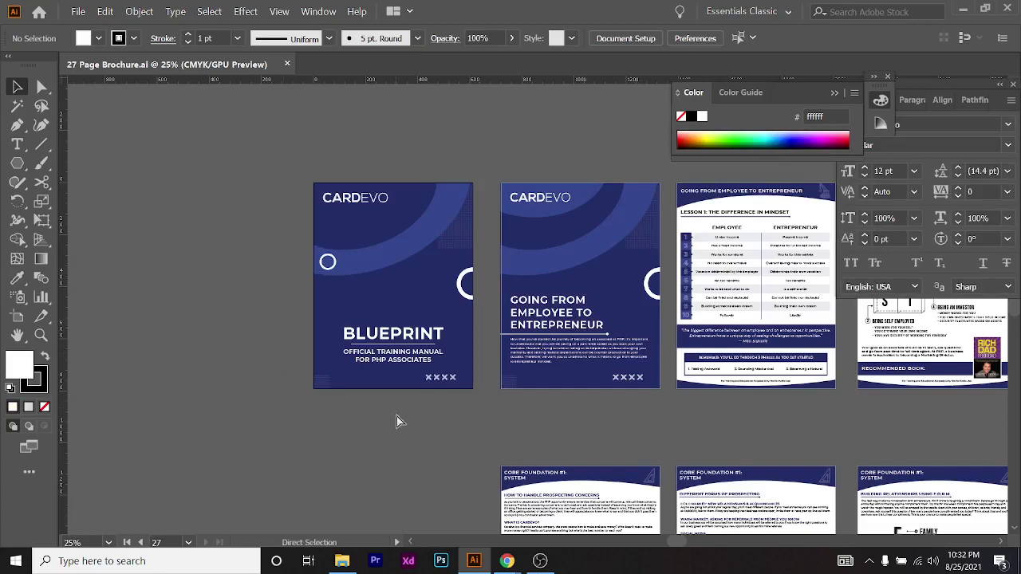
pyautogui.hotkey('ctrl', 'w')
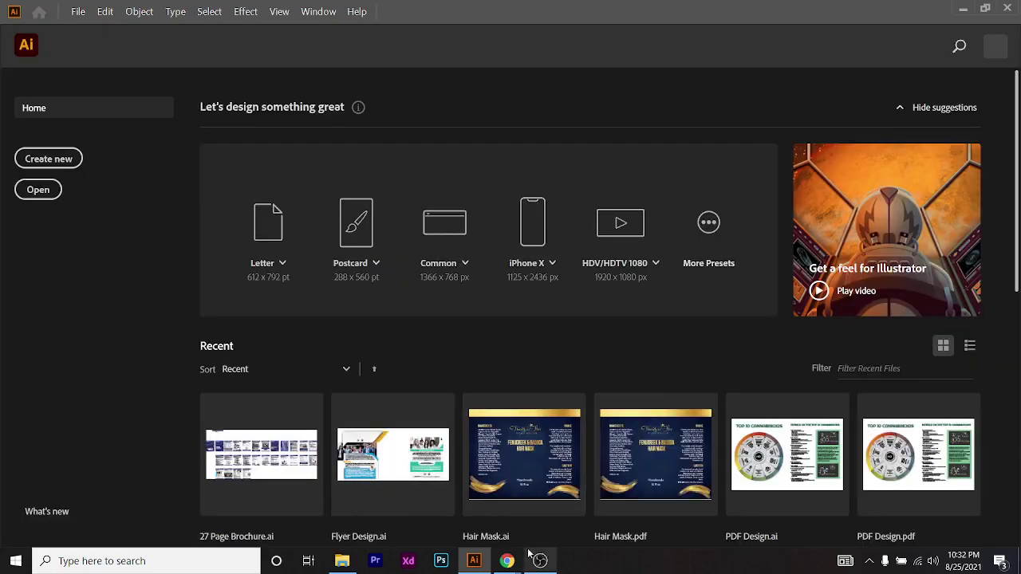
# Return to the Google Meet call and look over the participant list
pyautogui.moveTo(504, 559)
pyautogui.click(487, 518)
pyautogui.scroll(-1, 886, 322)
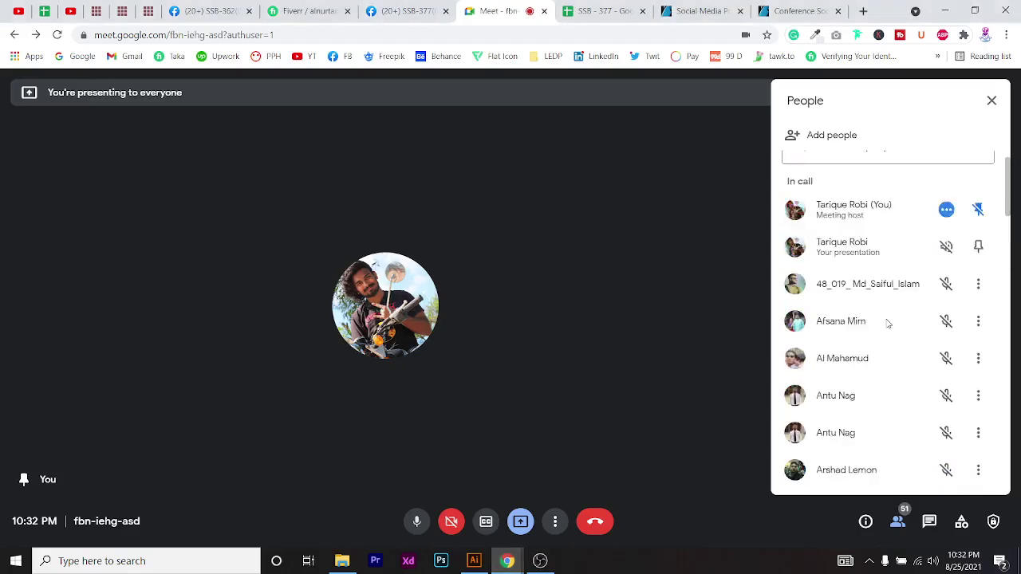
pyautogui.scroll(1, 886, 322)
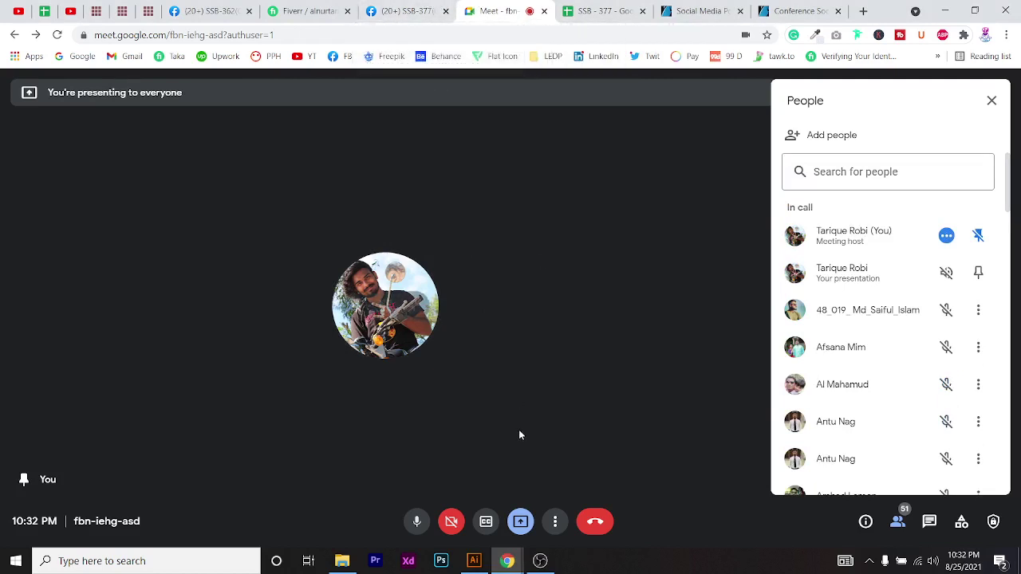
pyautogui.moveTo(474, 561)
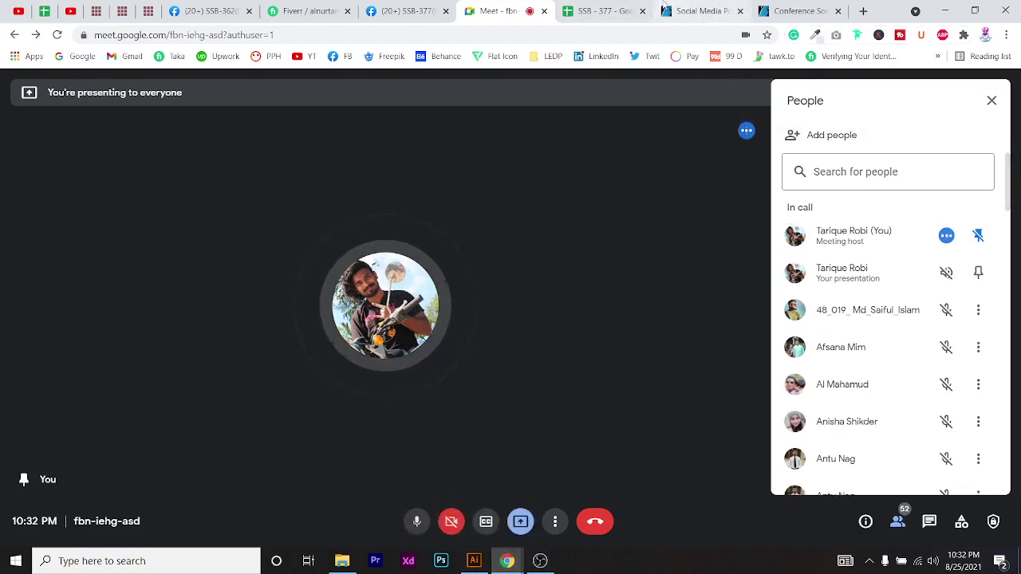
# Clear the Done entries from the Assignment 1 column in the Attendance sheet of SSB - 377, and check the student rows
pyautogui.click(604, 11)
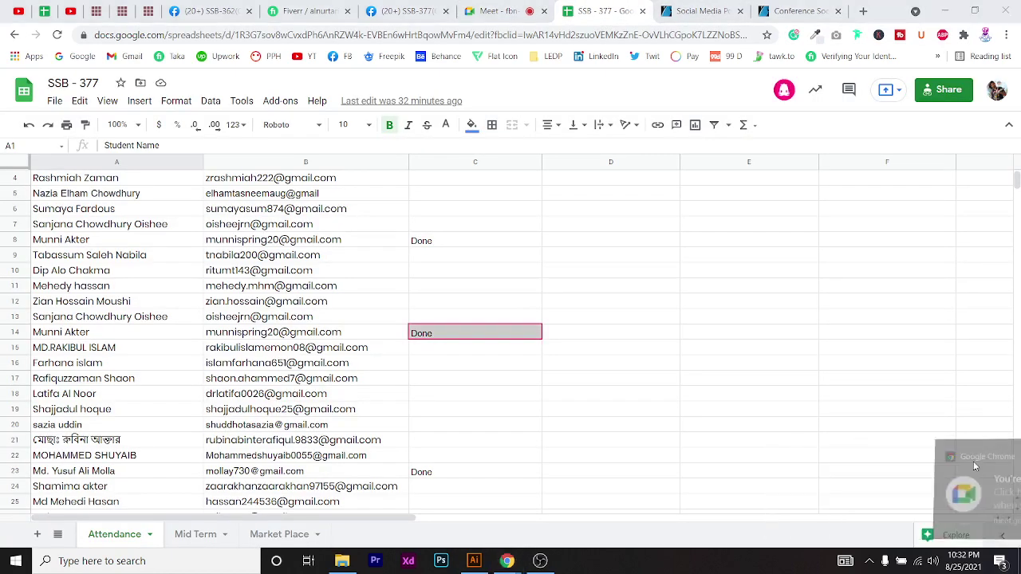
pyautogui.scroll(2, 527, 300)
pyautogui.click(526, 301)
pyautogui.click(644, 372)
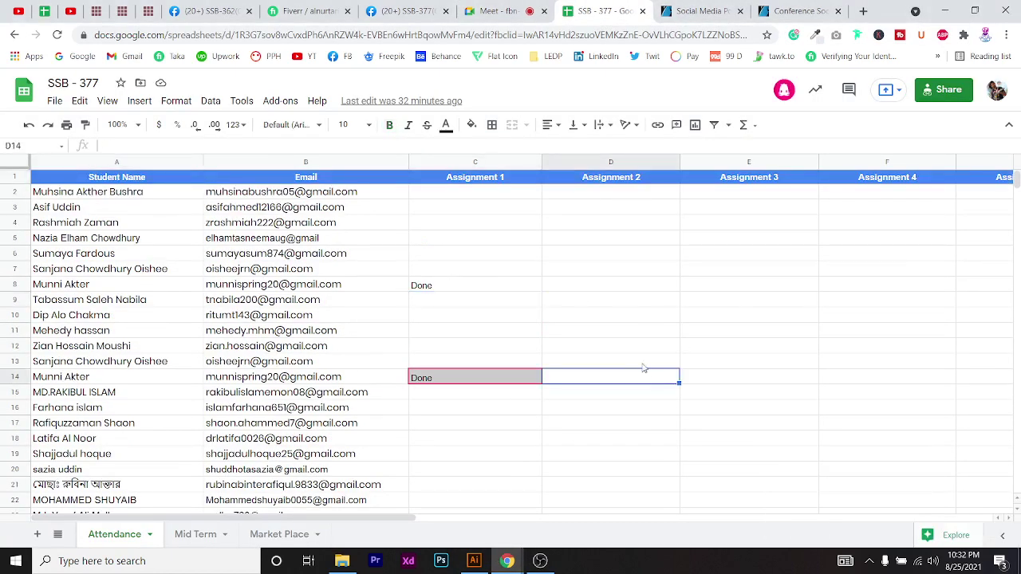
pyautogui.click(598, 243)
pyautogui.moveTo(449, 201); pyautogui.dragTo(543, 423)
pyautogui.press('Delete')
pyautogui.click(650, 384)
pyautogui.scroll(9, 542, 333)
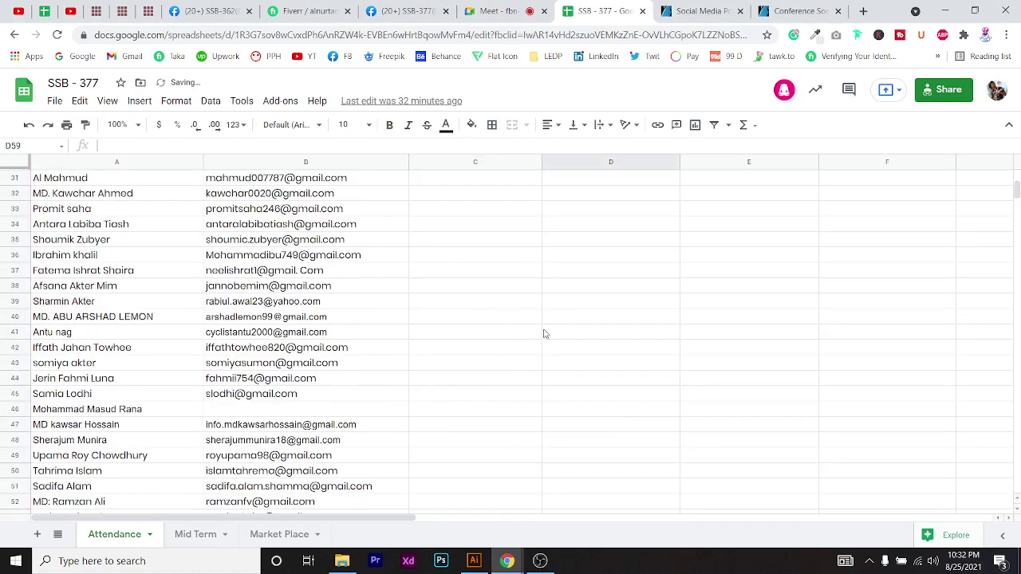
pyautogui.scroll(-5, 474, 251)
pyautogui.scroll(8, 510, 268)
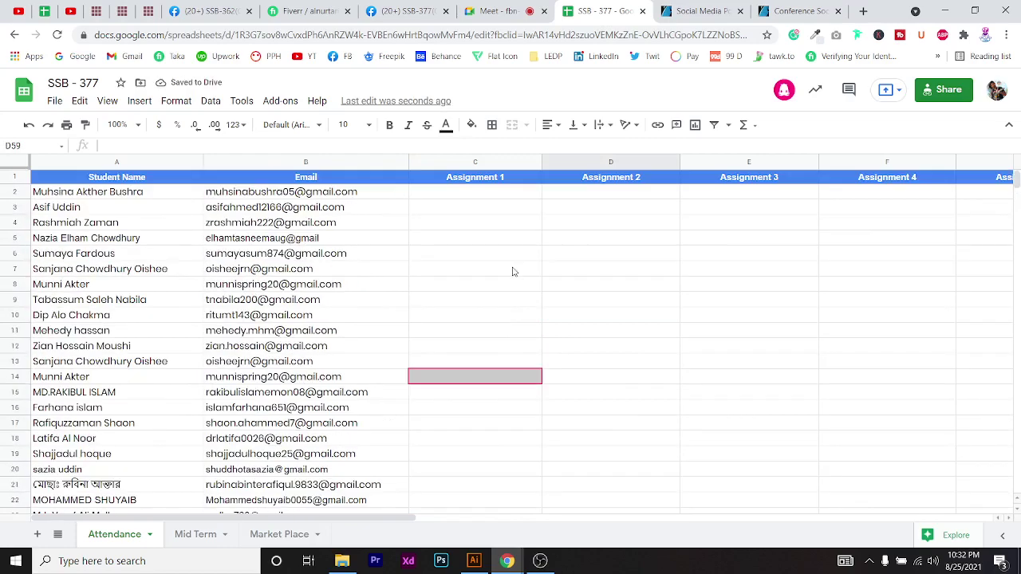
pyautogui.scroll(-3, 511, 269)
pyautogui.scroll(3, 511, 268)
# Load the Google homepage in a new browser tab and go to Google Drive from there
pyautogui.click(863, 10)
pyautogui.click(83, 56)
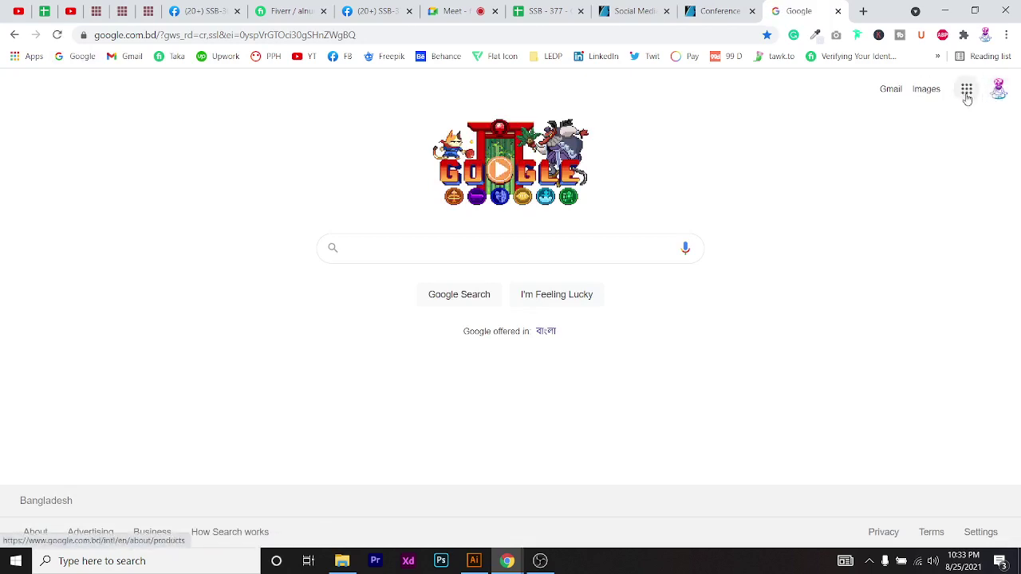
pyautogui.click(967, 91)
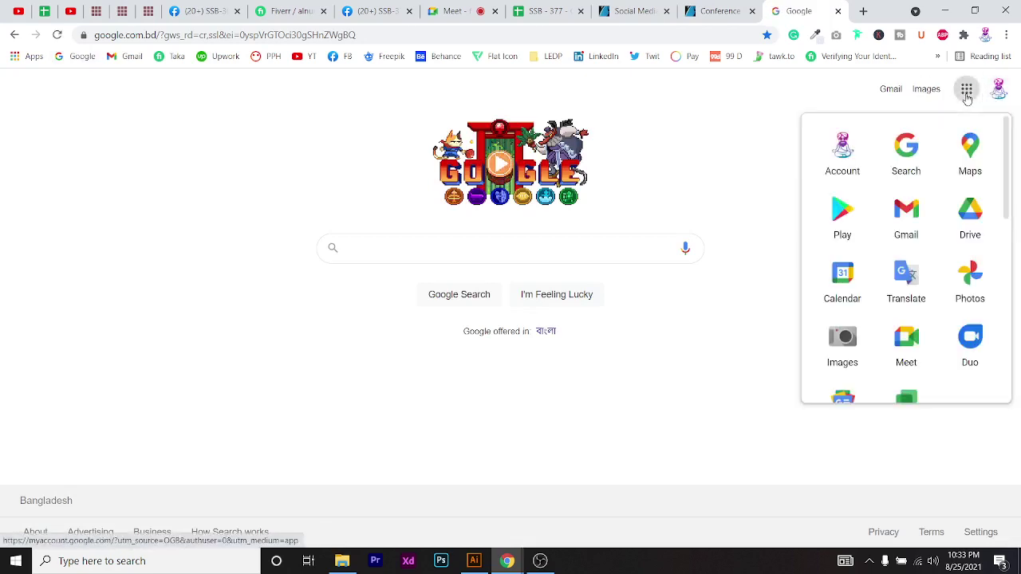
pyautogui.click(974, 215)
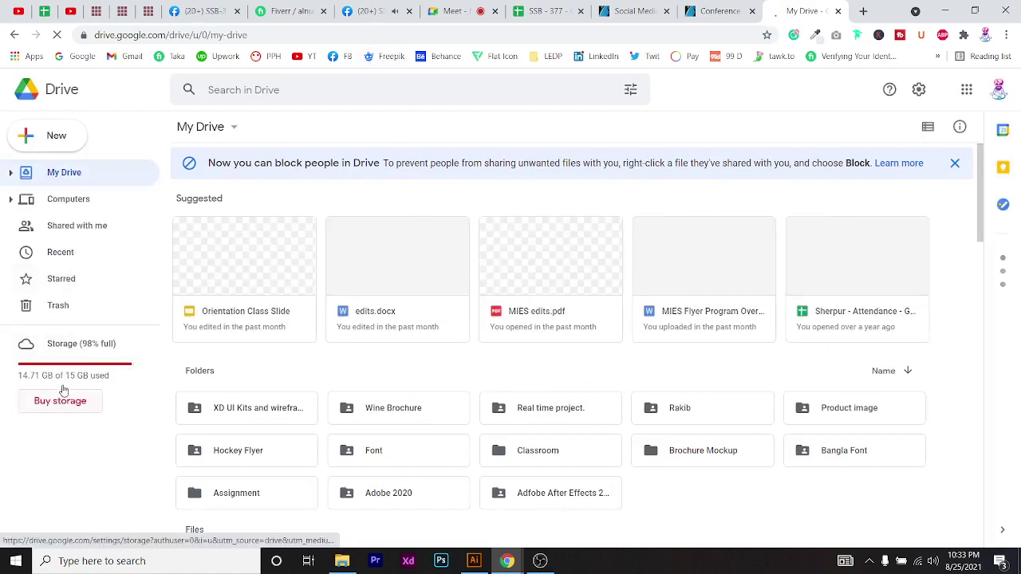
# Create a new folder named SS Assignment in My Drive
pyautogui.scroll(-3, 662, 388)
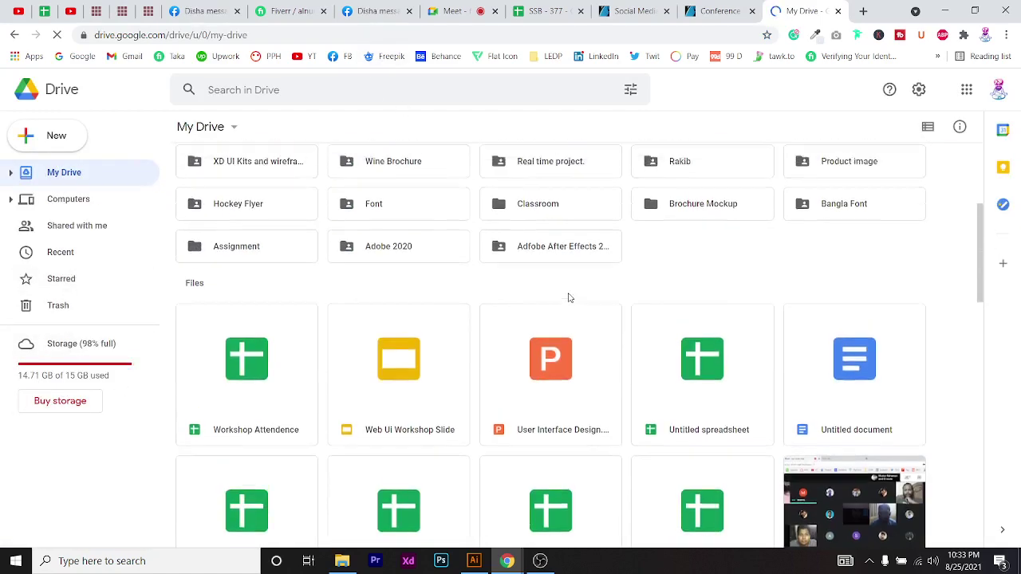
pyautogui.scroll(2, 570, 296)
pyautogui.scroll(-1, 652, 287)
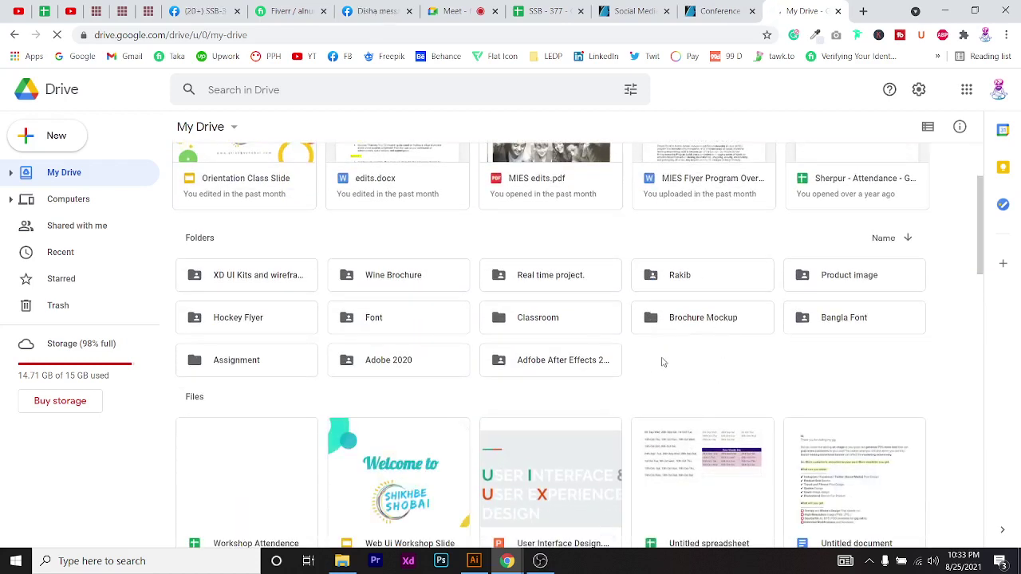
pyautogui.rightClick(670, 358)
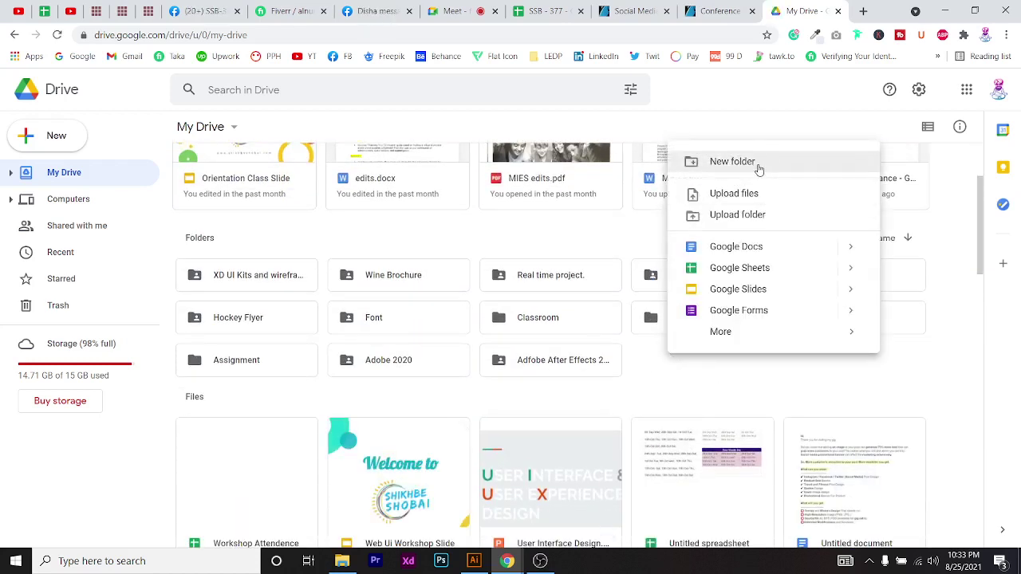
pyautogui.click(757, 164)
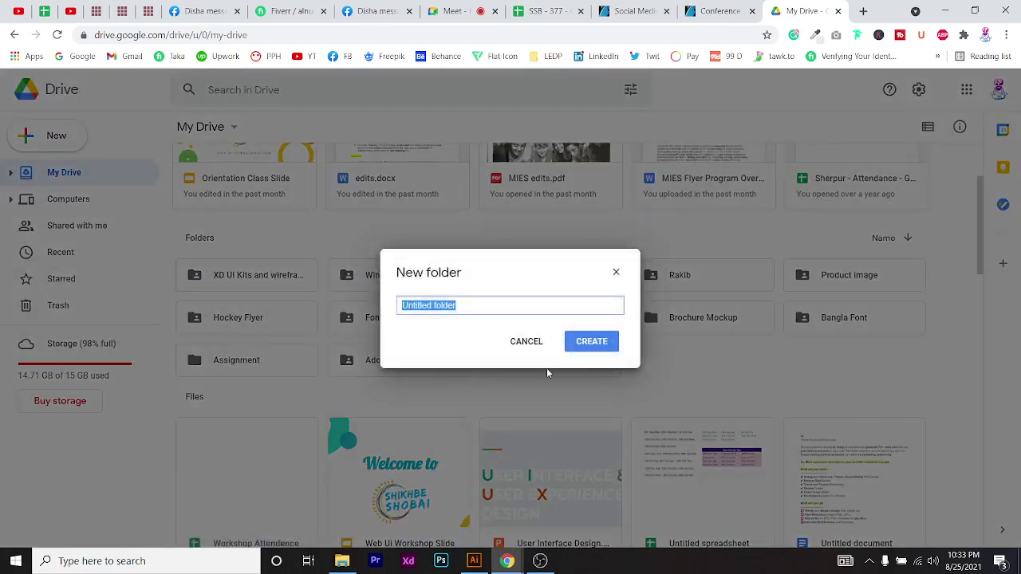
pyautogui.write('SS Assignment')
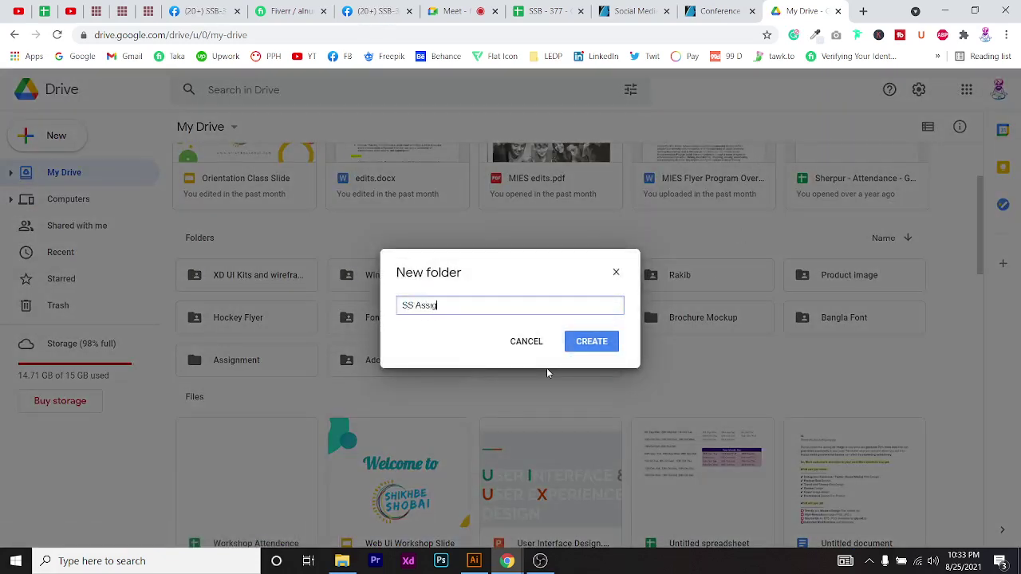
pyautogui.press('Return')
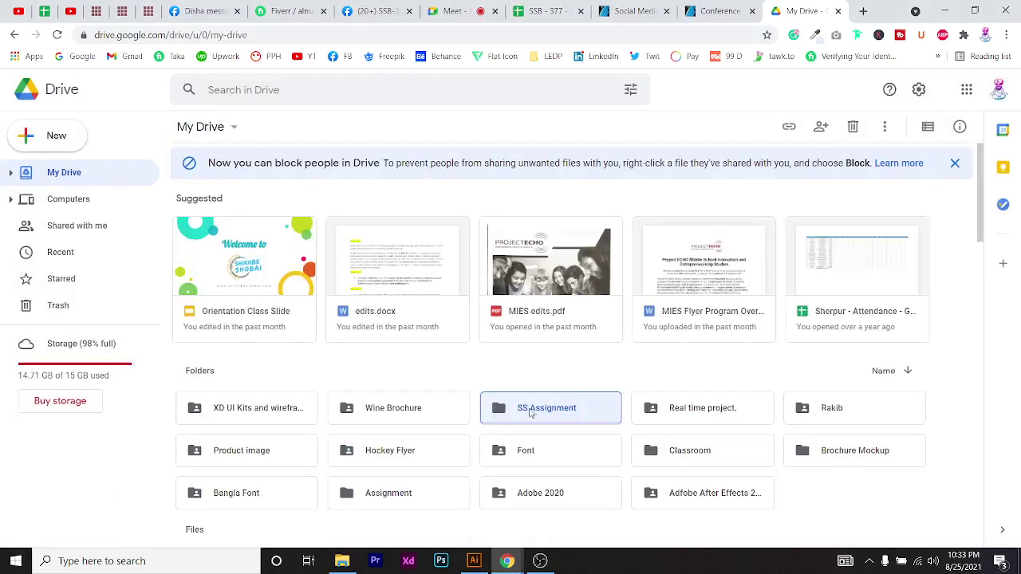
# Create a folder named Quotation post inside the SS Assignment folder and open it
pyautogui.doubleClick(530, 411)
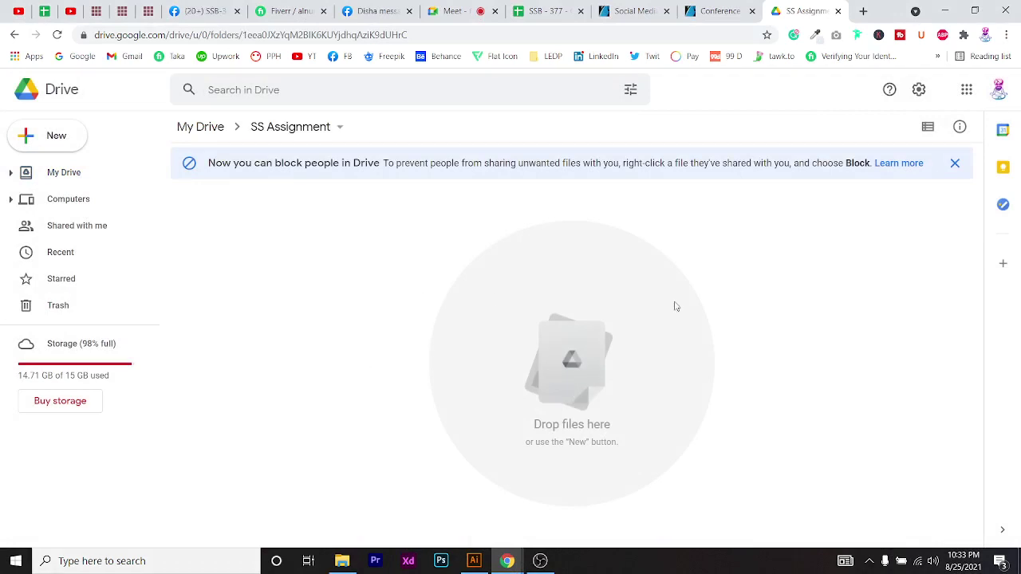
pyautogui.rightClick(360, 251)
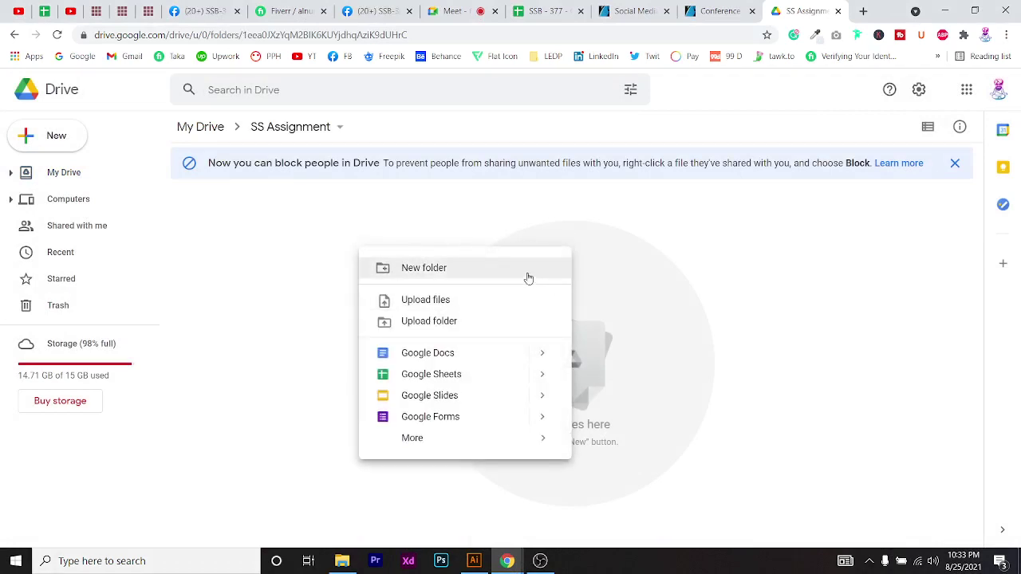
pyautogui.click(528, 278)
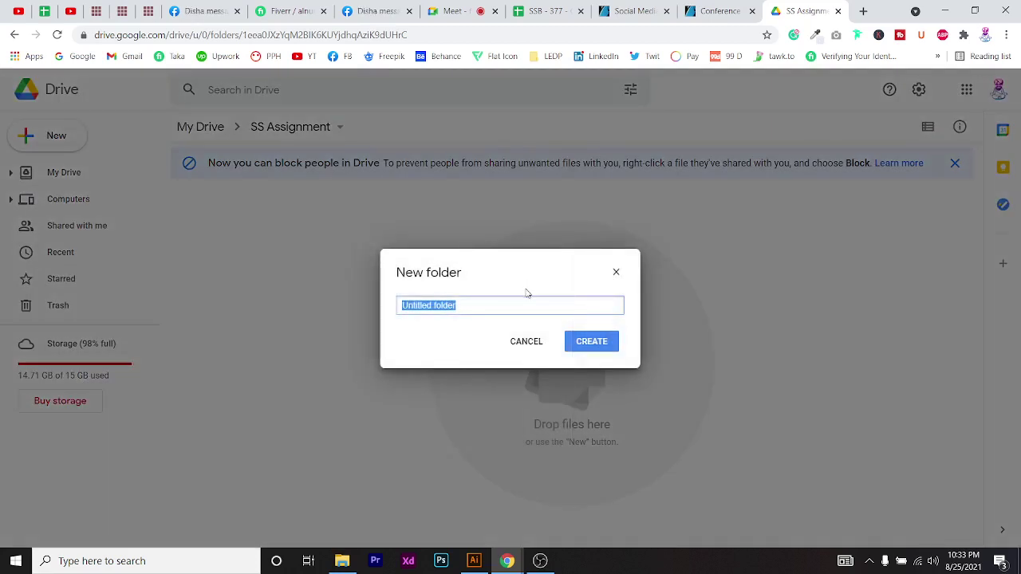
pyautogui.write('Quo')
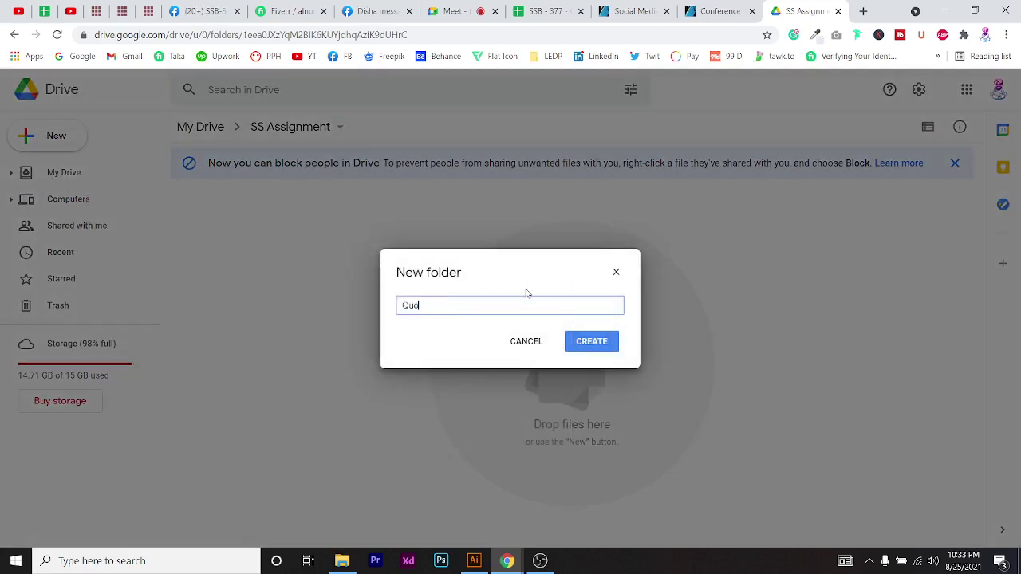
pyautogui.write('n pd')
pyautogui.click(588, 342)
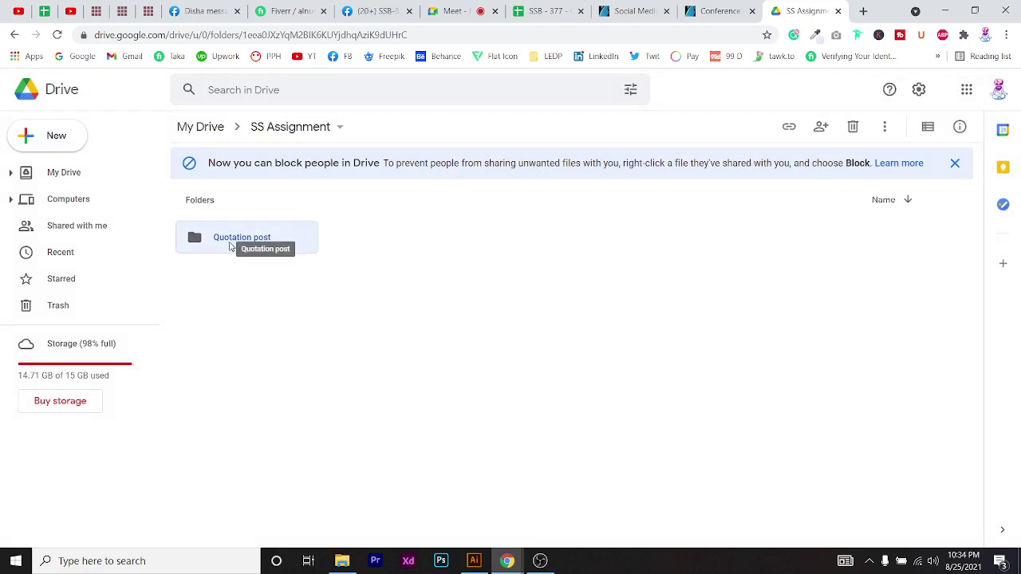
pyautogui.doubleClick(230, 246)
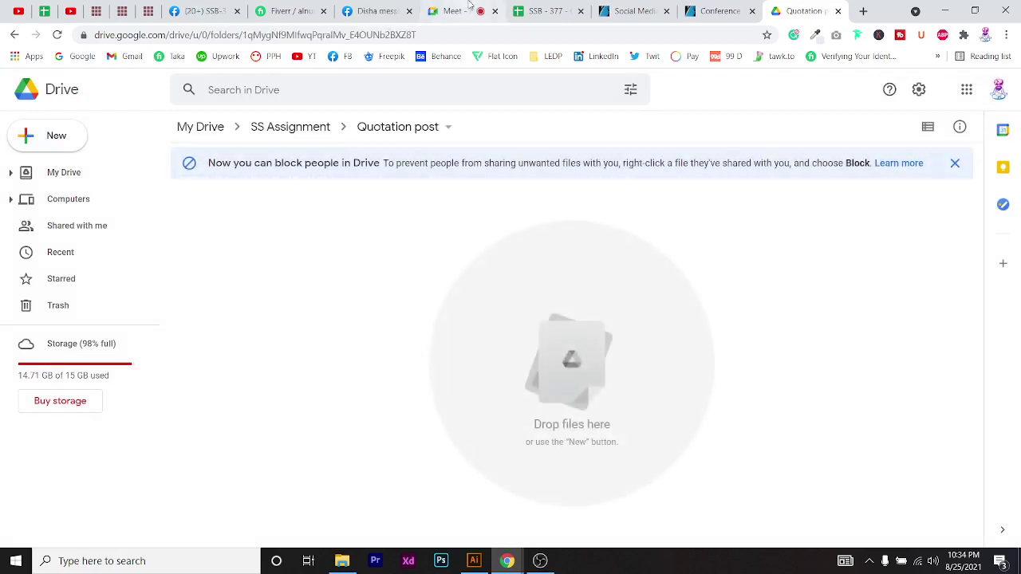
# Switch to the SSB-377 Facebook group, close the chat window, and look through the students' quotation post assignments
pyautogui.click(375, 11)
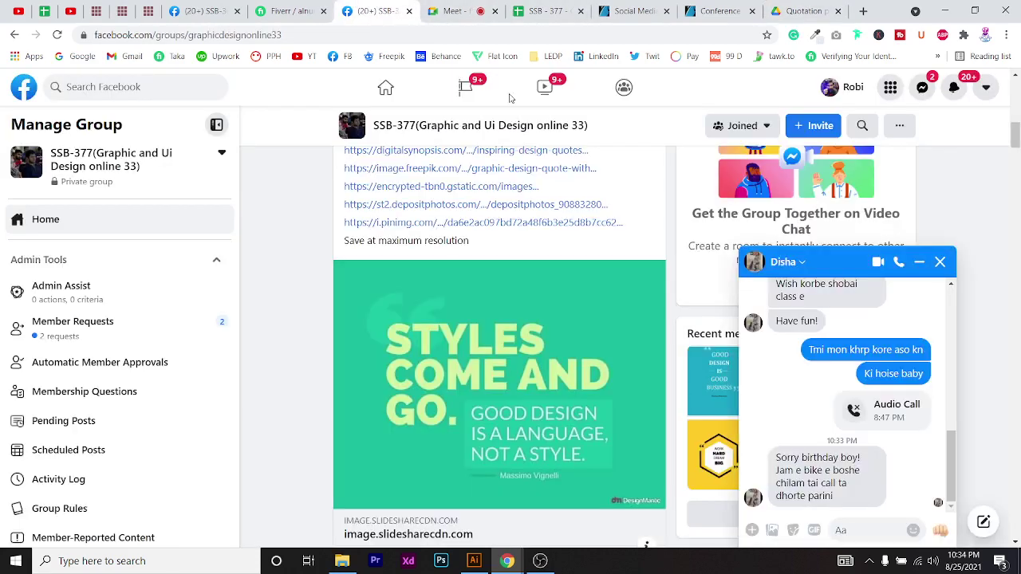
pyautogui.click(939, 262)
pyautogui.scroll(-10, 435, 276)
pyautogui.scroll(4, 435, 276)
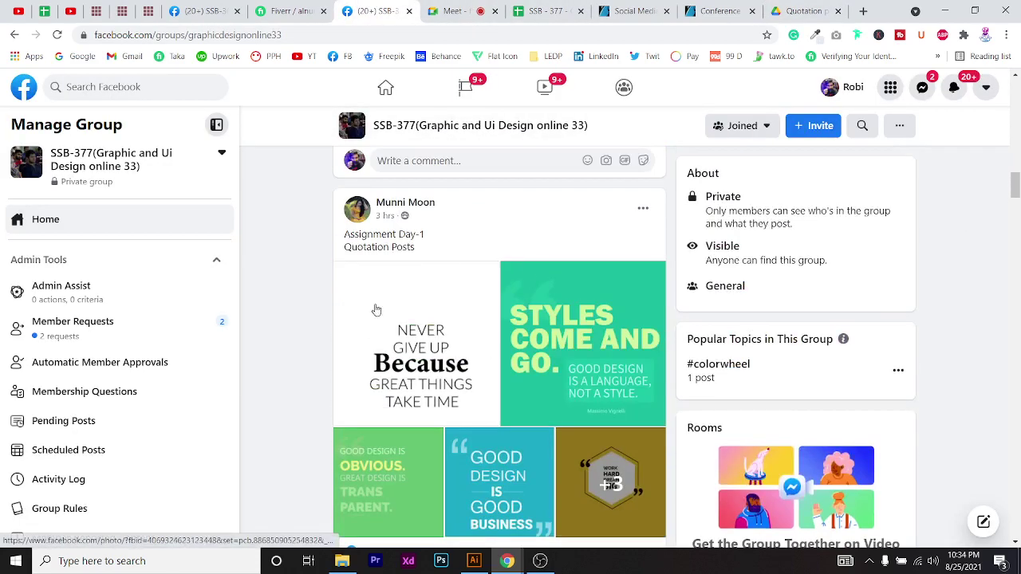
pyautogui.scroll(-5, 373, 309)
pyautogui.scroll(5, 452, 310)
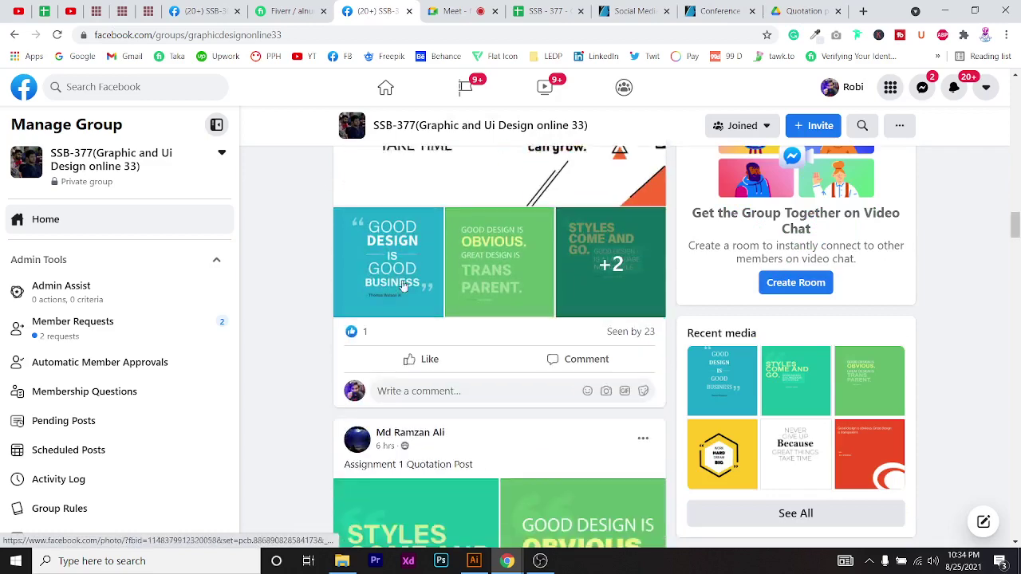
# Look back over the quotation post assignments higher up in the group feed
pyautogui.scroll(-3, 430, 271)
pyautogui.scroll(3, 431, 271)
pyautogui.scroll(-5, 570, 144)
pyautogui.scroll(-5, 570, 144)
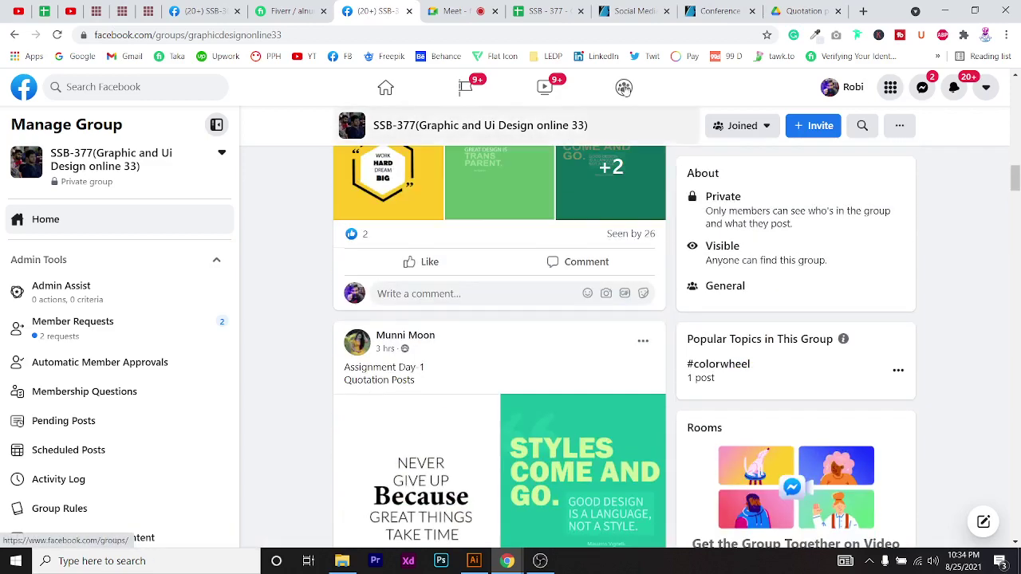
# Switch to Drive and upload Customized-Mockup 1.psd, Customized-Mockup.png and daft.jpg from the Desktop into the Quotation post folder
pyautogui.hotkey('ctrl', '9')
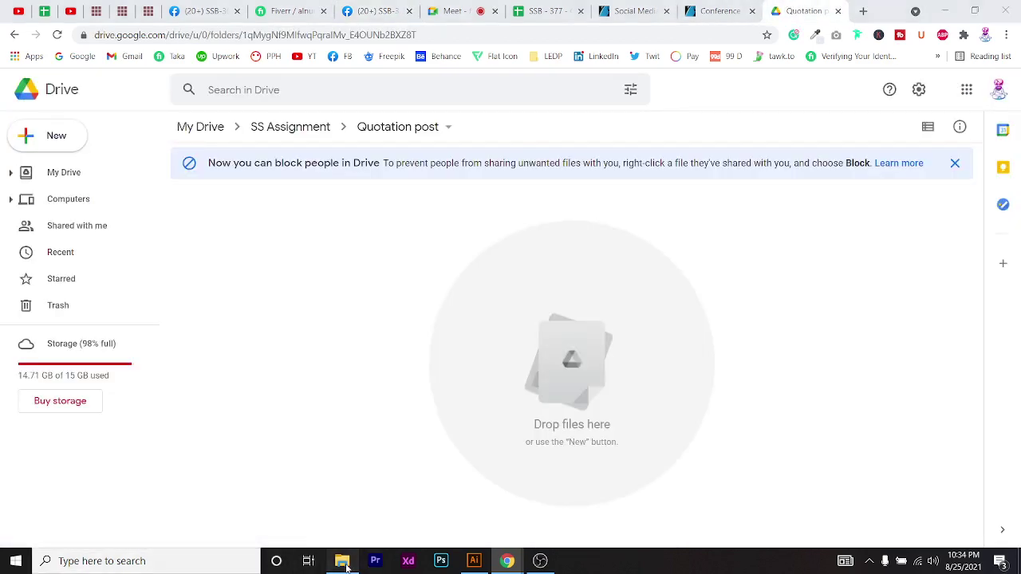
pyautogui.click(343, 560)
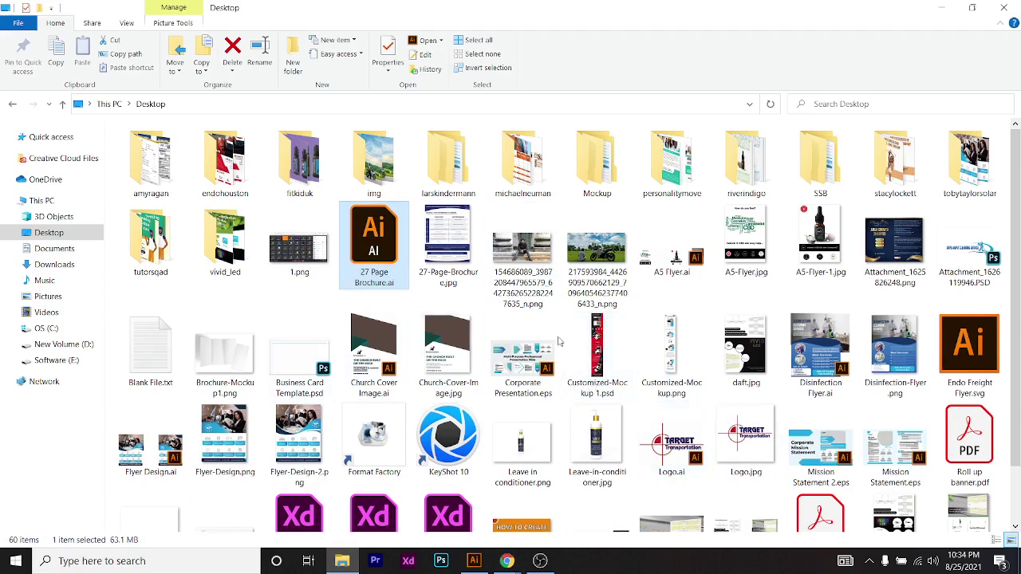
pyautogui.click(597, 351)
pyautogui.keyDown('ctrl'); pyautogui.click(672, 351); pyautogui.keyUp('ctrl')
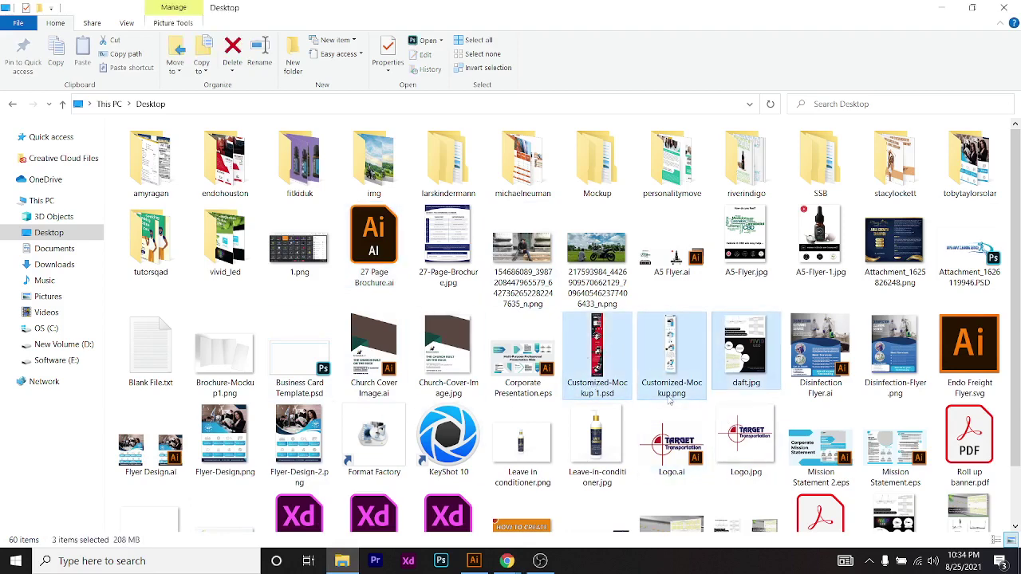
pyautogui.moveTo(653, 357); pyautogui.dragTo(587, 365)
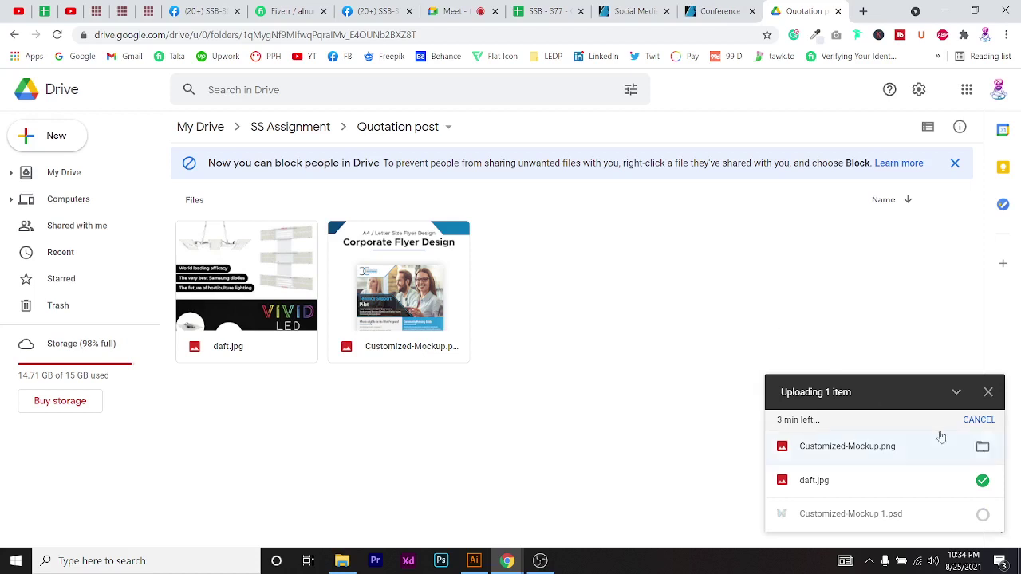
# Cancel the remaining PSD upload and delete daft.jpg and Customized-Mockup.png from the Quotation post folder
pyautogui.click(979, 420)
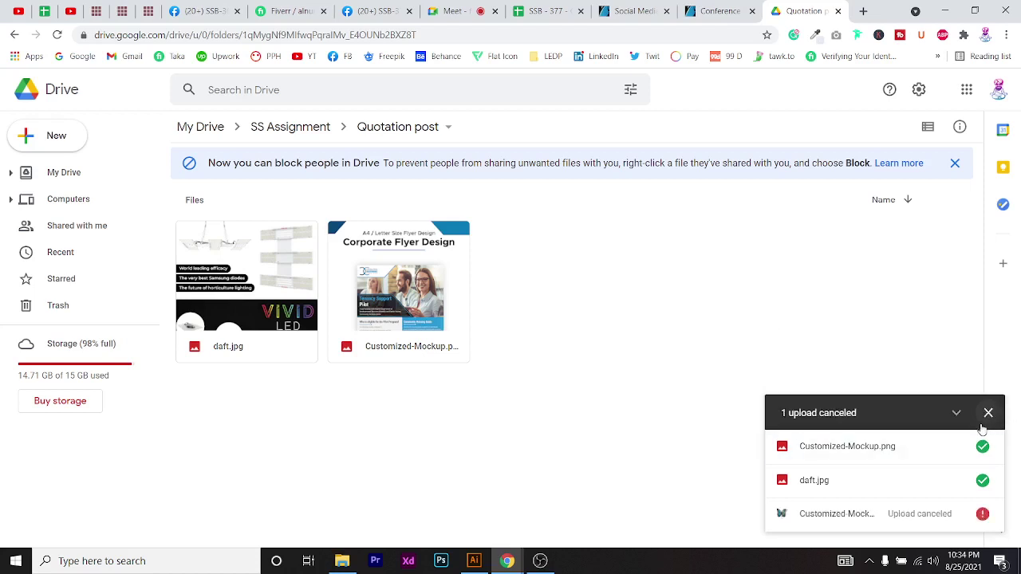
pyautogui.click(990, 414)
pyautogui.click(296, 283)
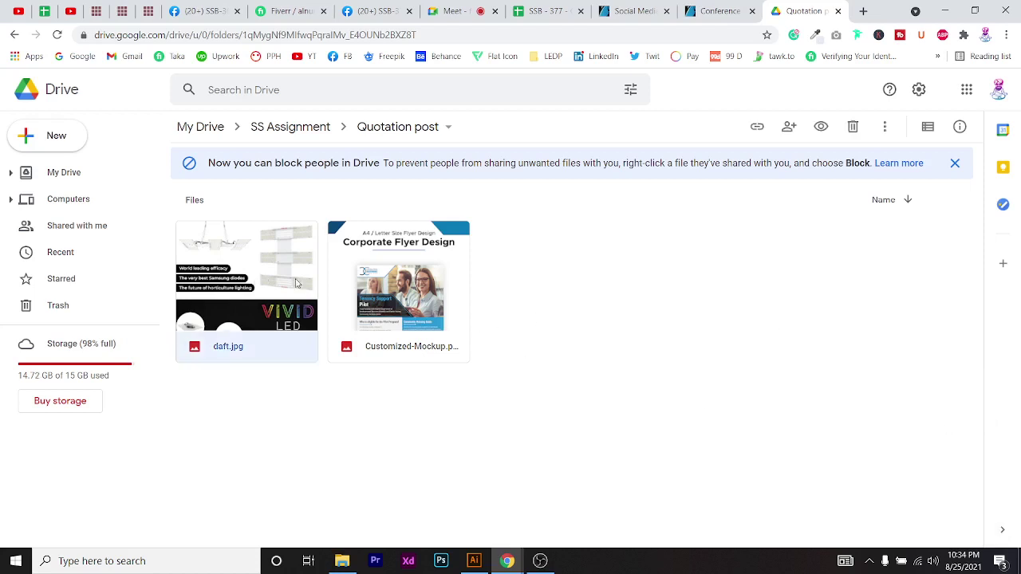
pyautogui.press('Delete')
pyautogui.press('Delete')
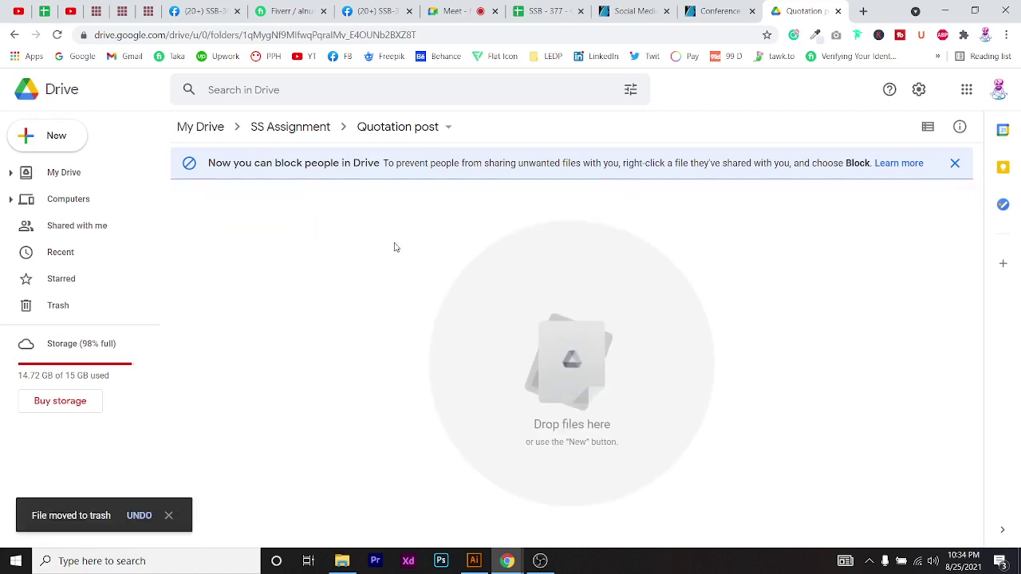
# Open the link sharing settings of the Quotation post folder and set access to Anyone with the link, keeping the Viewer role
pyautogui.click(449, 130)
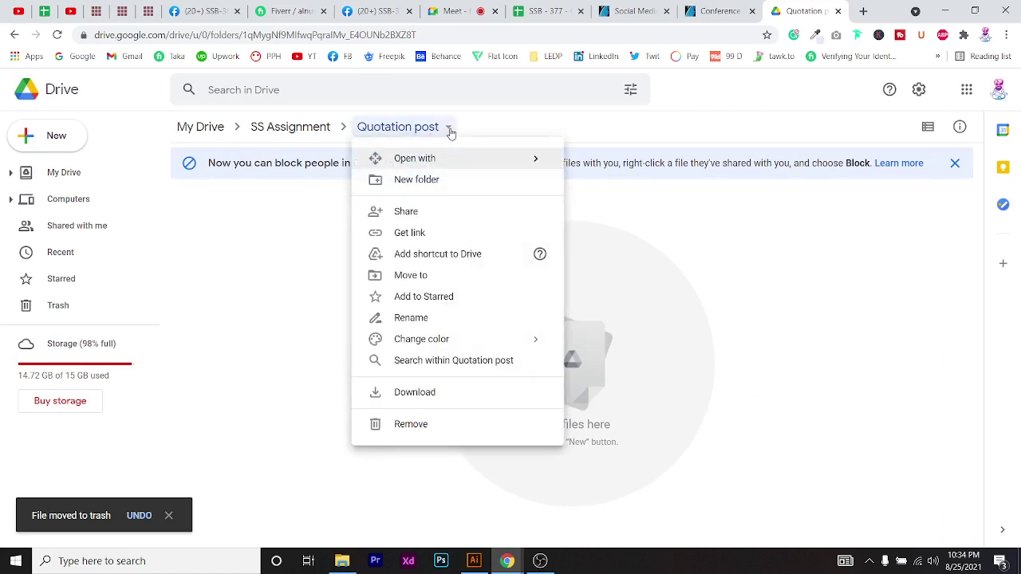
pyautogui.click(433, 233)
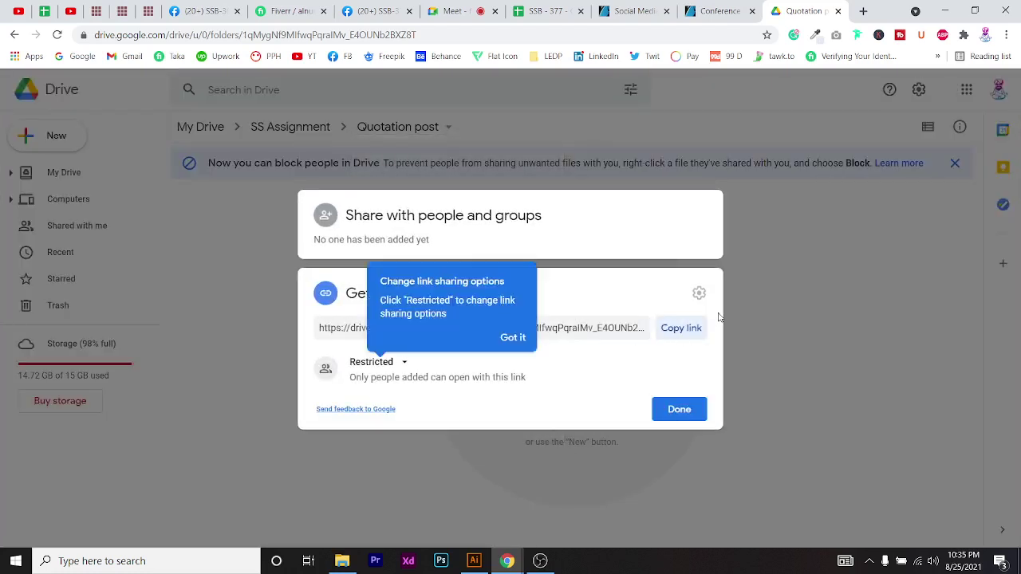
pyautogui.click(511, 338)
pyautogui.click(511, 338)
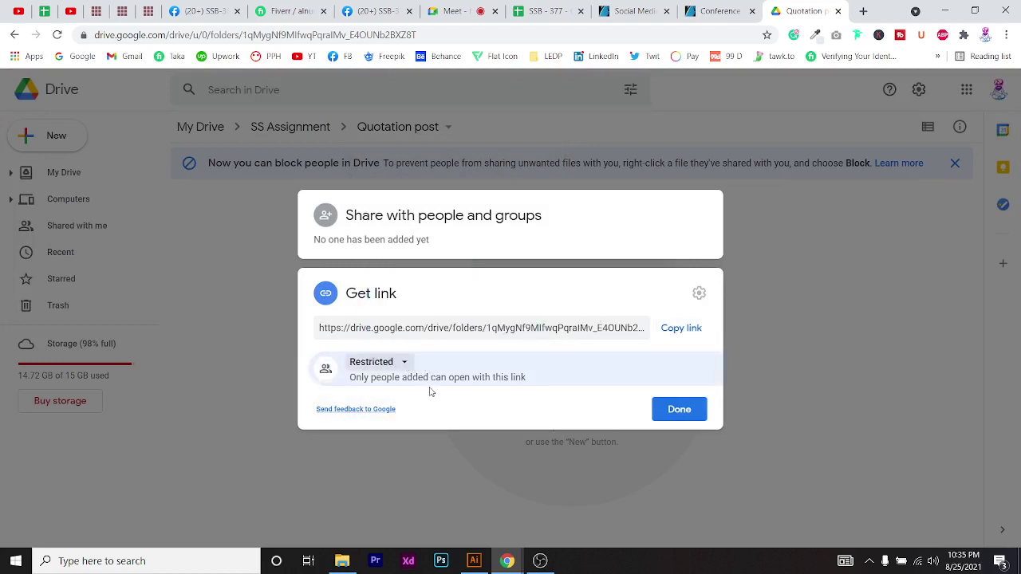
pyautogui.click(397, 365)
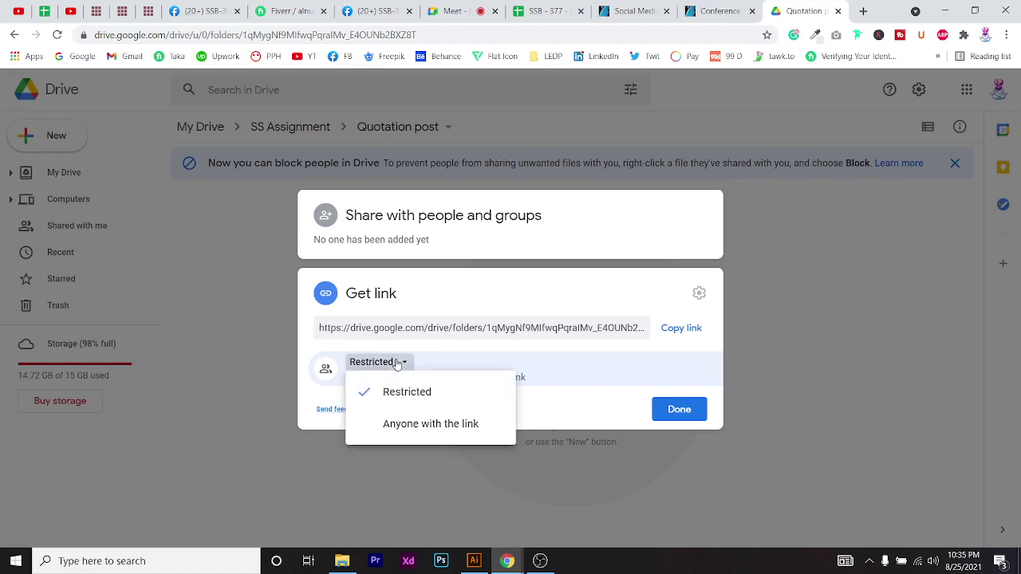
pyautogui.click(444, 425)
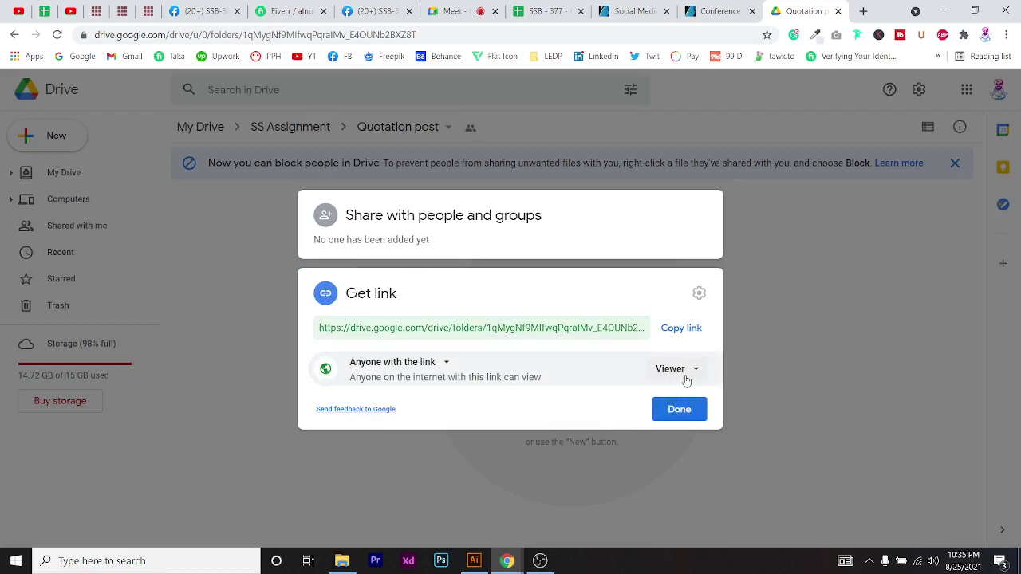
pyautogui.click(669, 375)
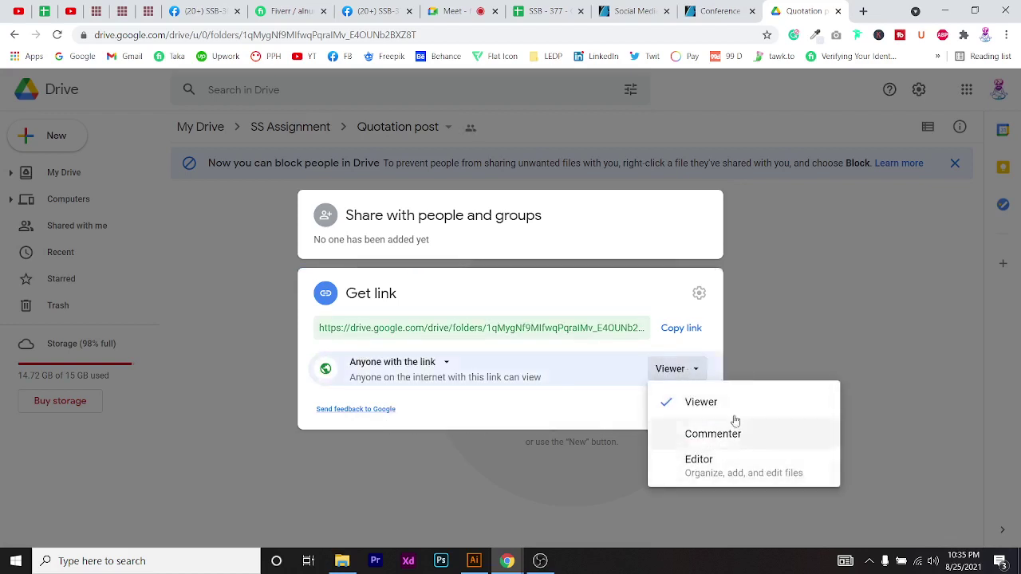
pyautogui.click(631, 375)
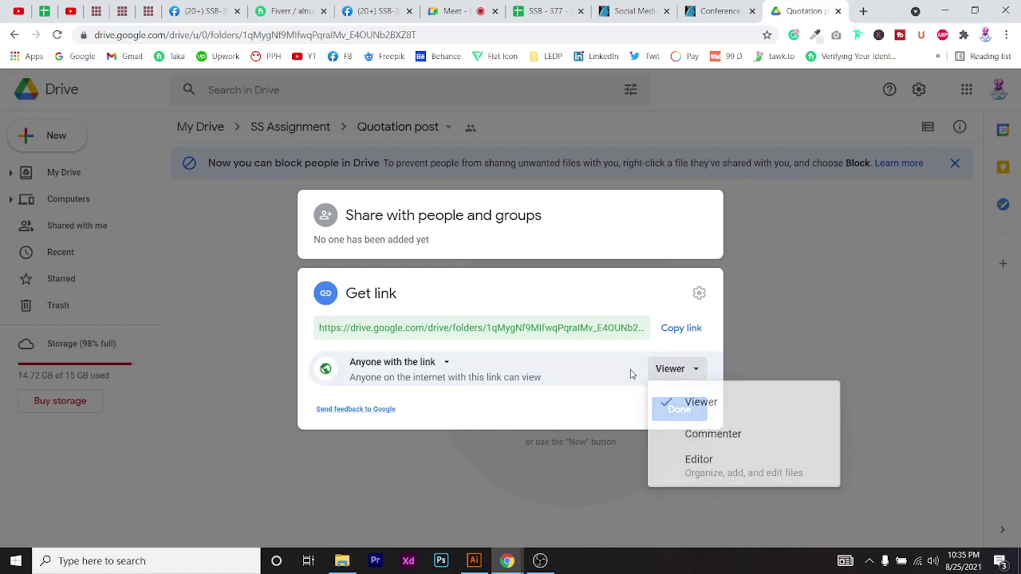
# Copy the Quotation post folder's sharing link and finish the sharing dialog
pyautogui.click(682, 330)
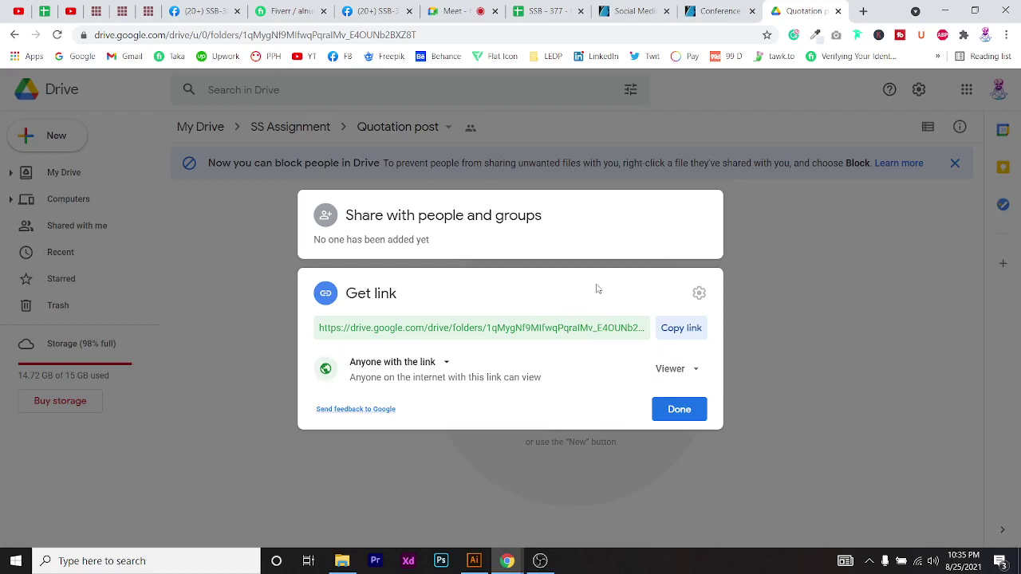
pyautogui.click(691, 341)
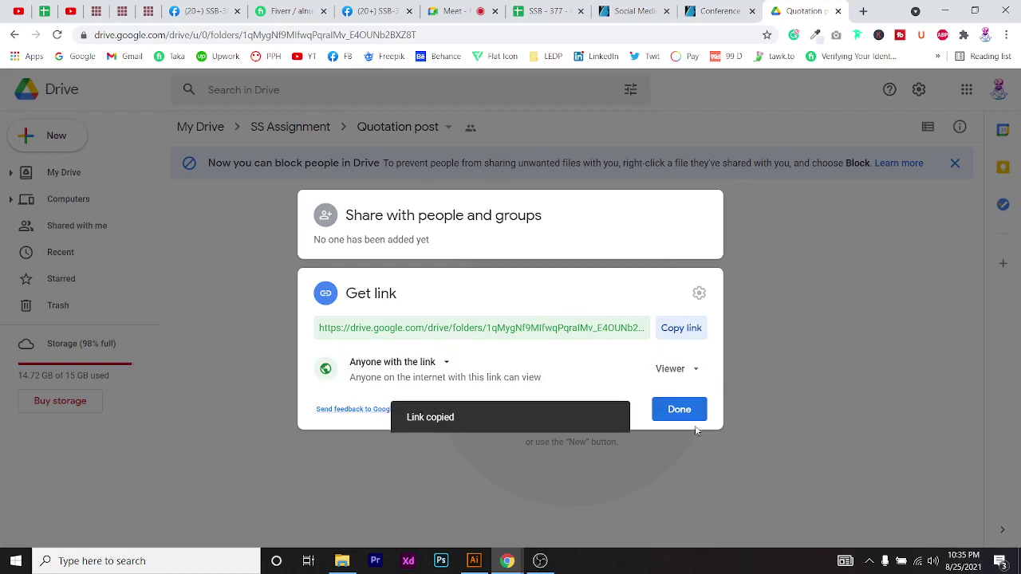
pyautogui.click(686, 410)
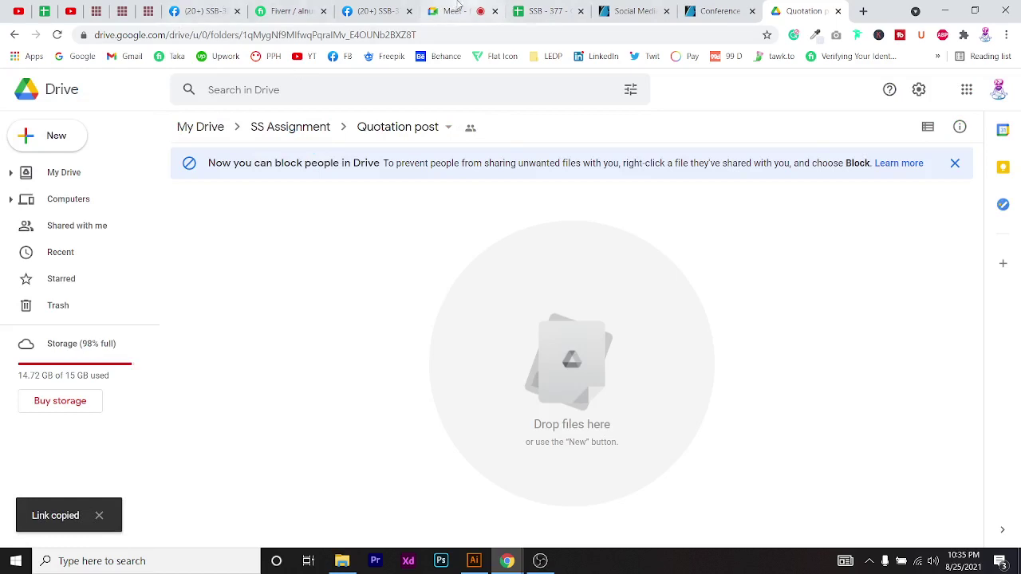
# Paste the folder link into cell C7 of the SSB - 377 sheet, delete it again, and switch to the Meet call
pyautogui.click(544, 10)
pyautogui.click(453, 274)
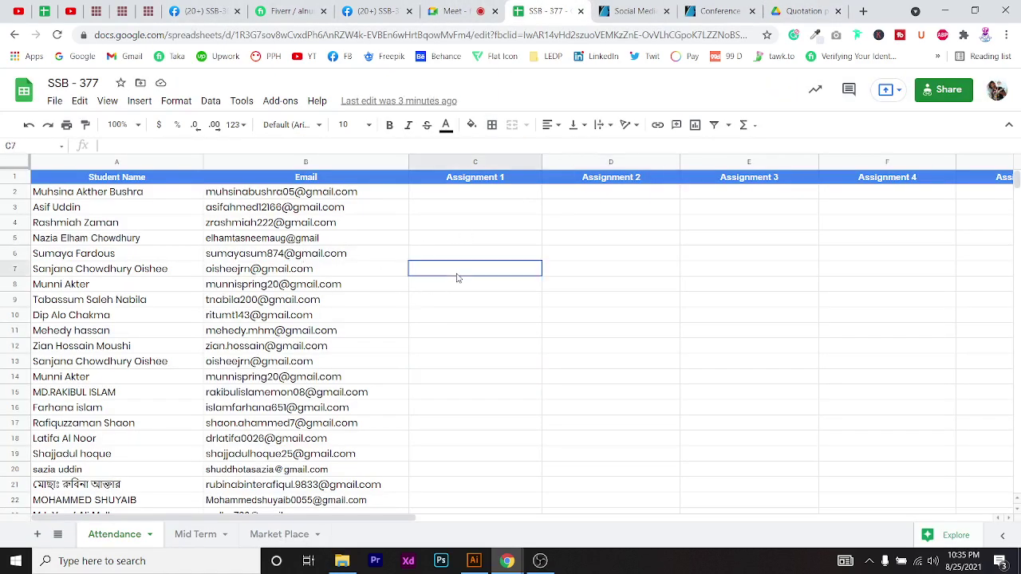
pyautogui.hotkey('ctrl', 'v')
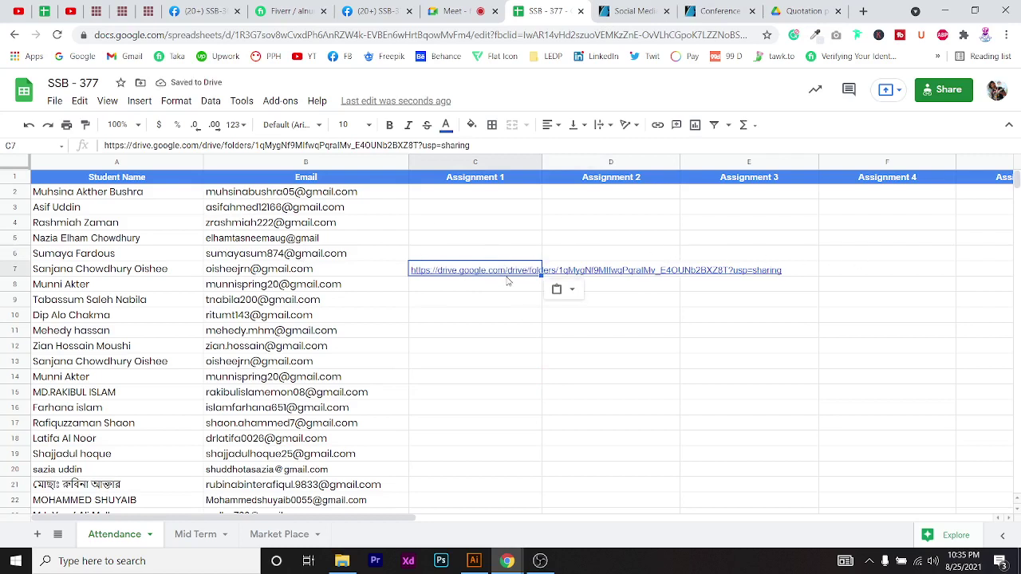
pyautogui.press('Delete')
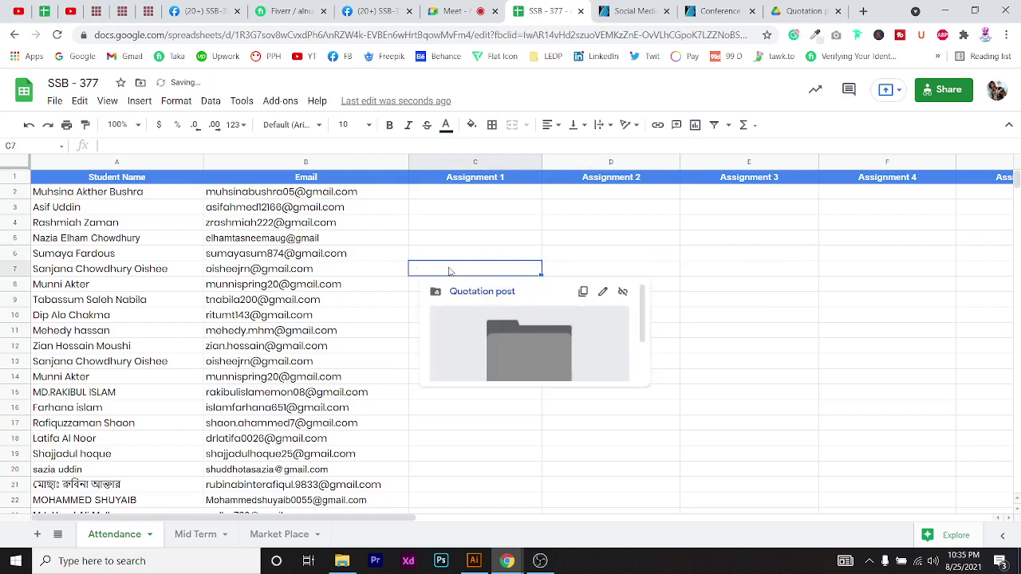
pyautogui.click(472, 10)
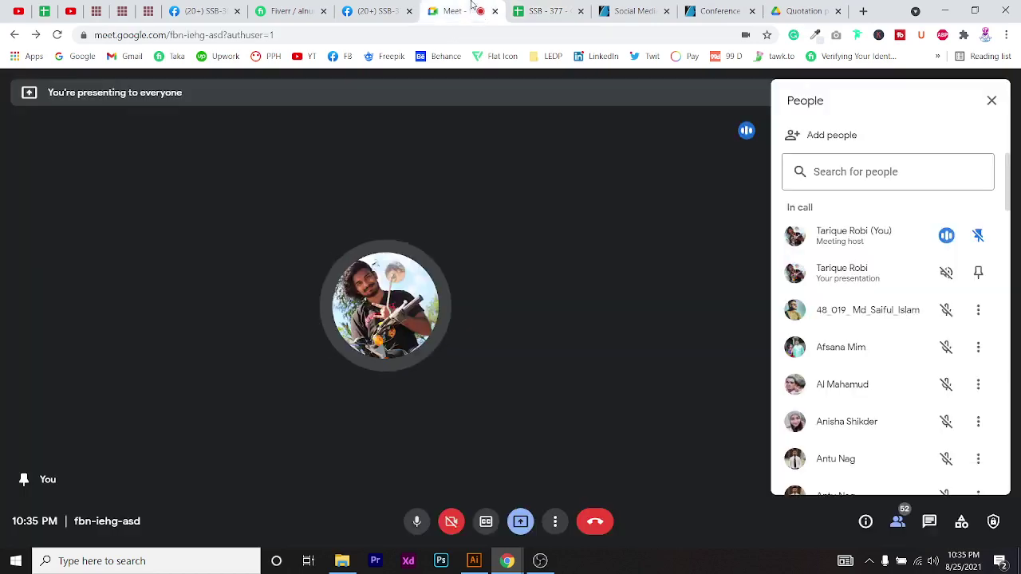
# Search Google for "url shortener" in a new browser tab, point out the Bitly result, and open the Cuttly site
pyautogui.click(863, 10)
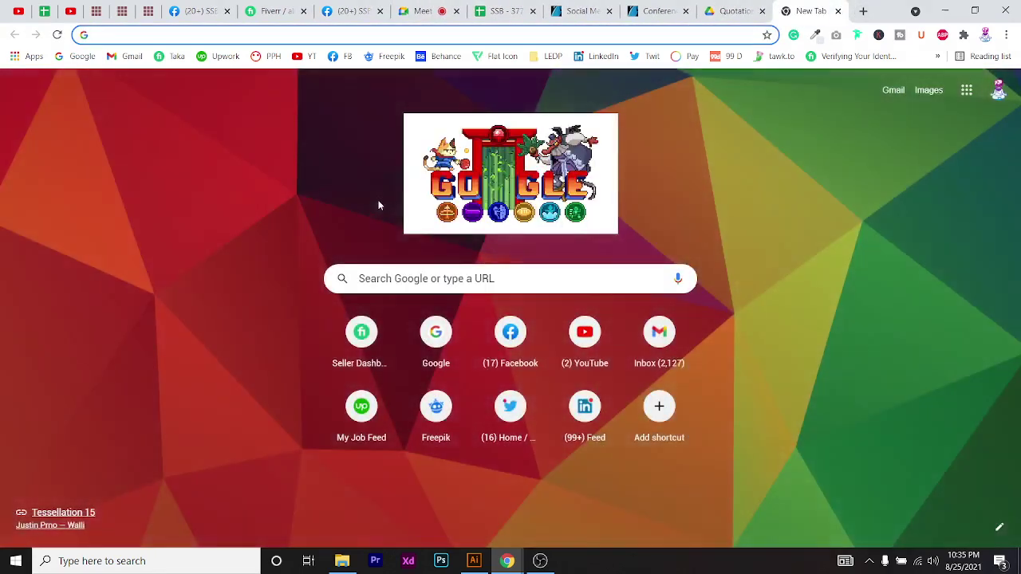
pyautogui.write('url shor')
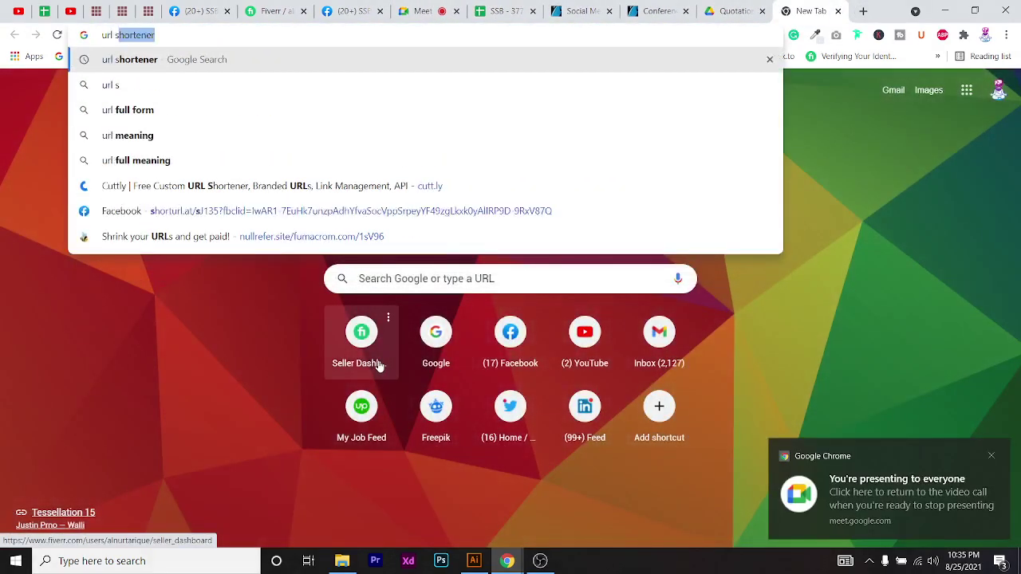
pyautogui.write('t')
pyautogui.press('Return')
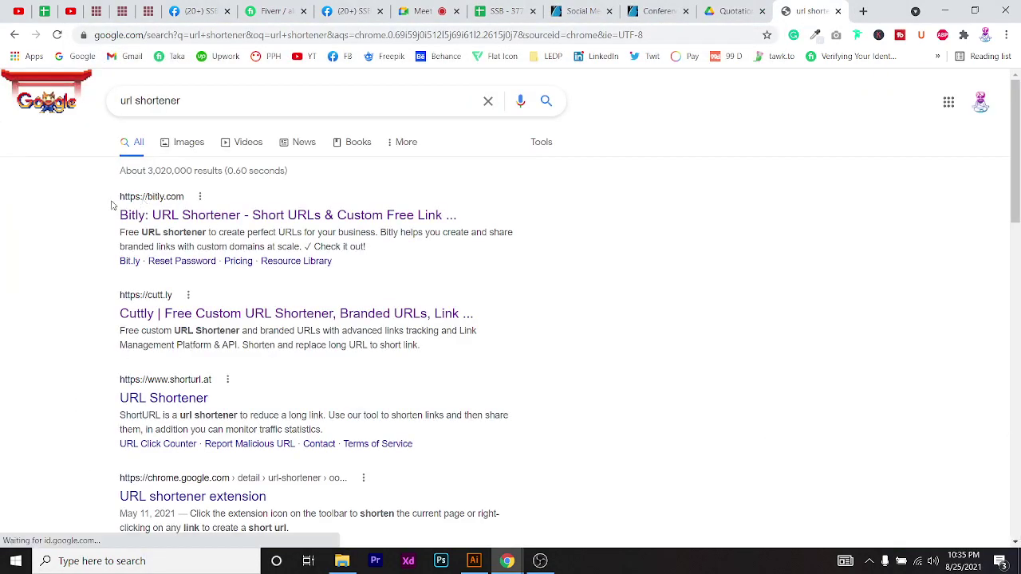
pyautogui.moveTo(114, 199); pyautogui.dragTo(504, 231)
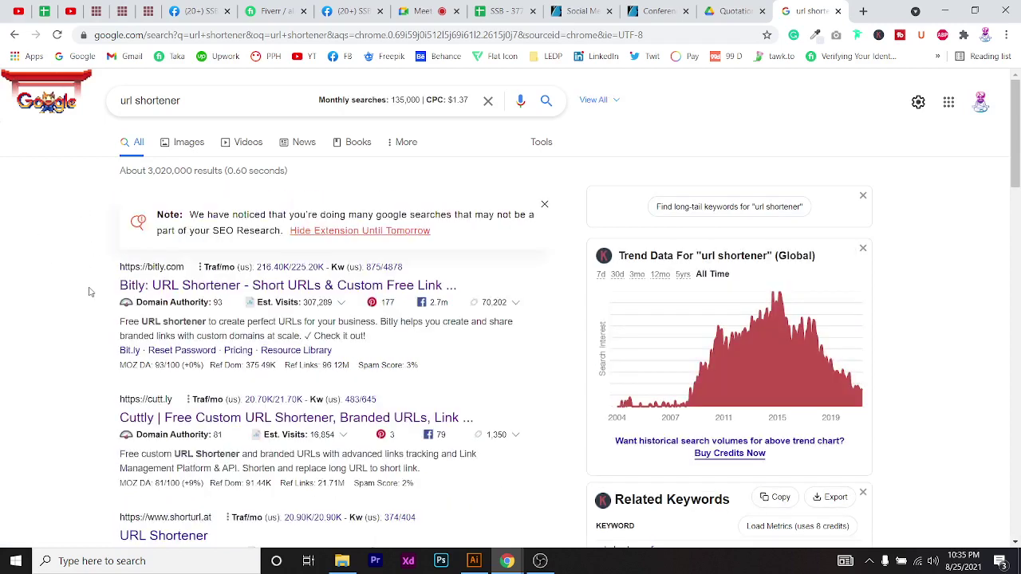
pyautogui.moveTo(90, 292); pyautogui.dragTo(466, 295)
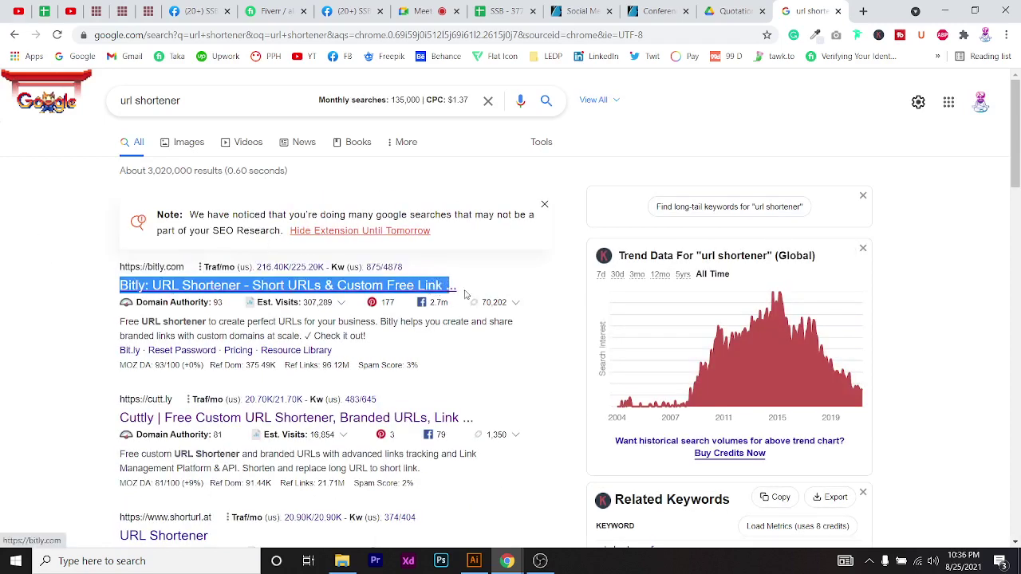
pyautogui.scroll(-1, 110, 347)
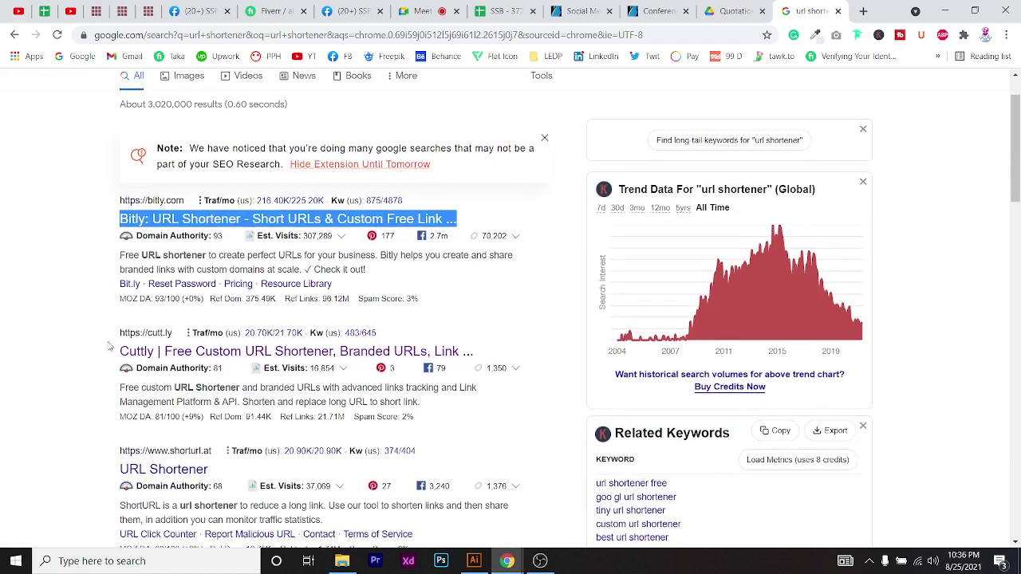
pyautogui.click(160, 357)
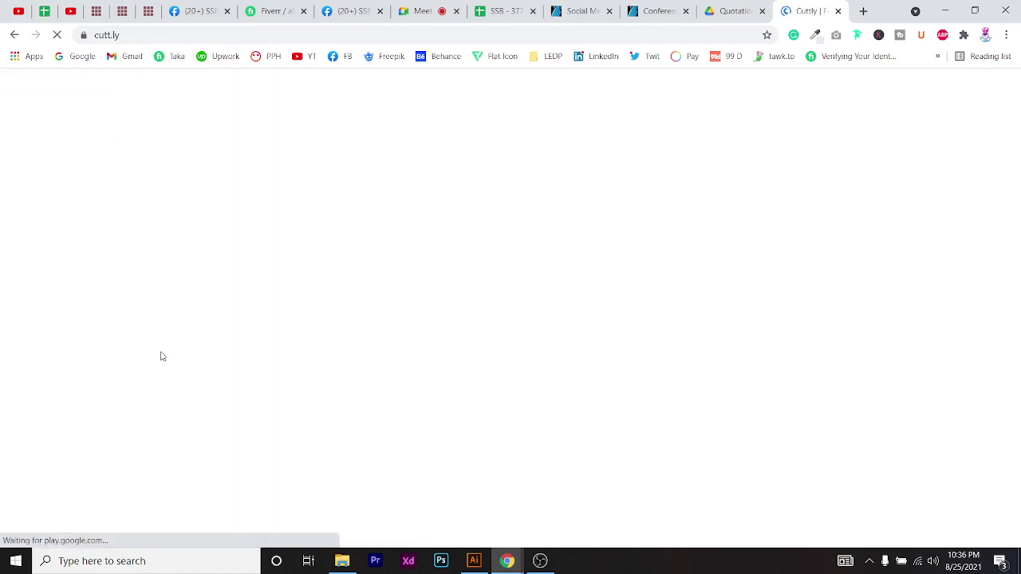
# Shorten the copied Drive folder link with Cuttly, copy the short URL, and return to the Quotation post folder in Drive
pyautogui.scroll(-3, 338, 328)
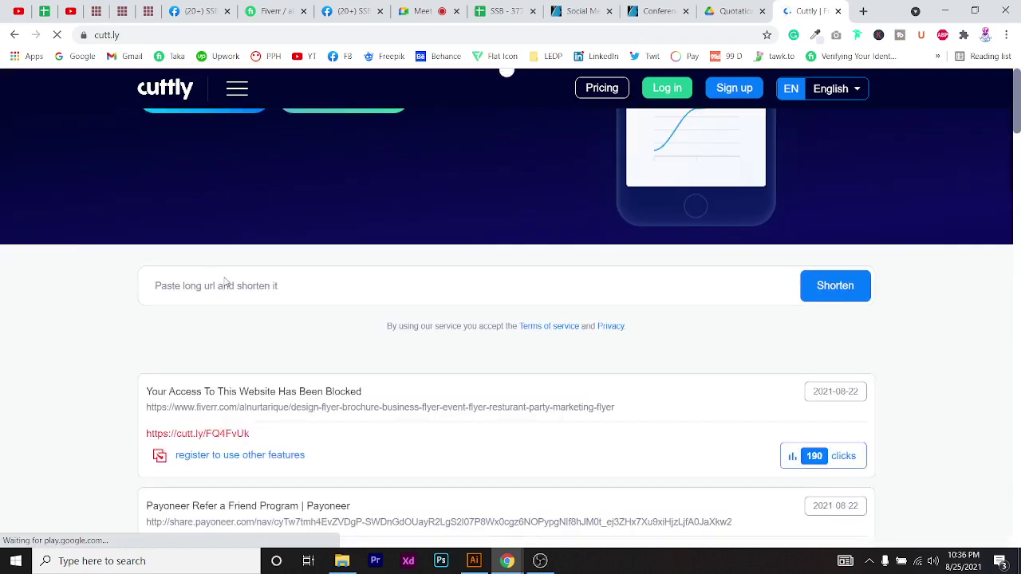
pyautogui.click(327, 283)
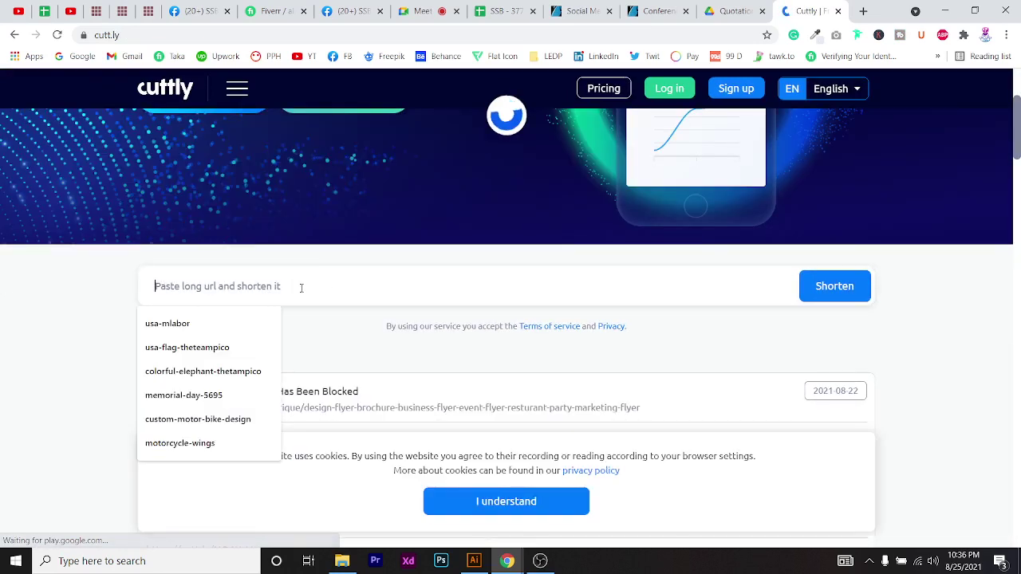
pyautogui.hotkey('ctrl', 'v')
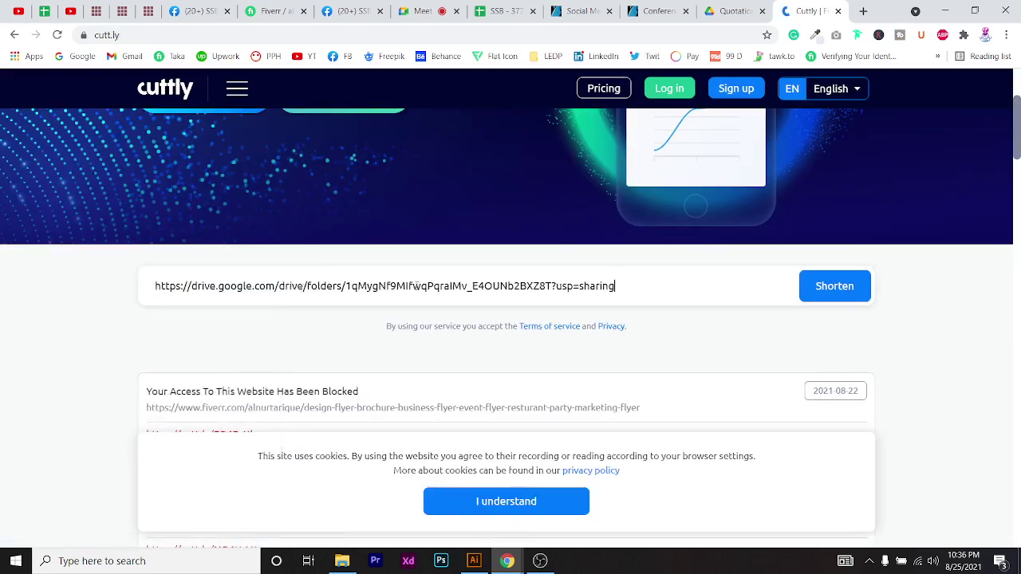
pyautogui.click(868, 295)
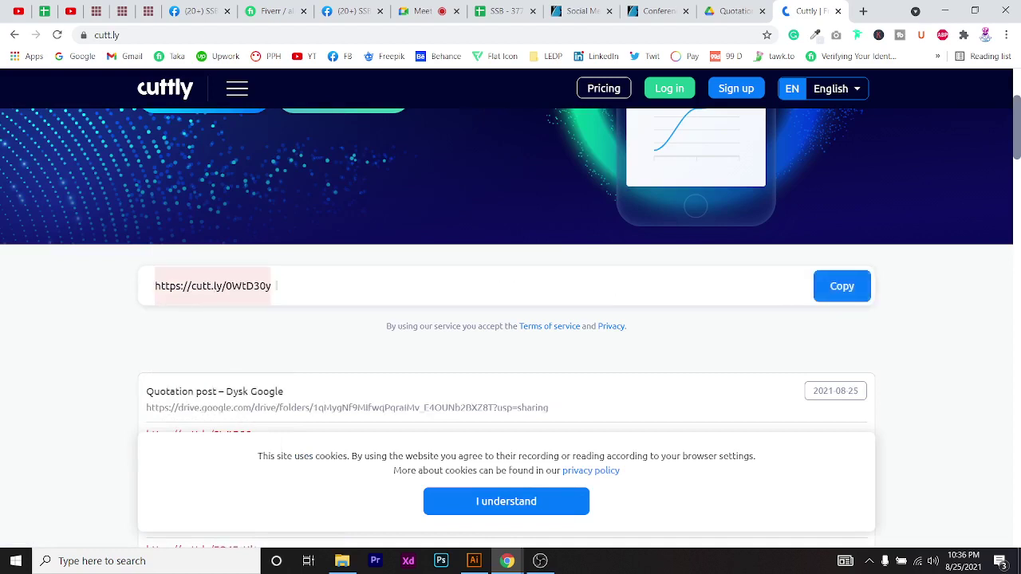
pyautogui.click(827, 286)
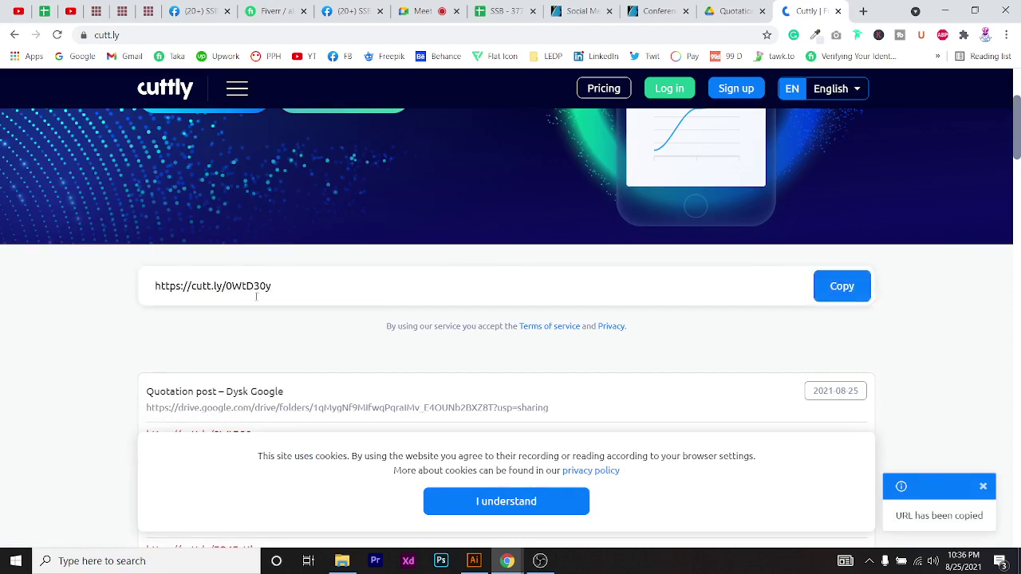
pyautogui.click(844, 287)
pyautogui.click(722, 10)
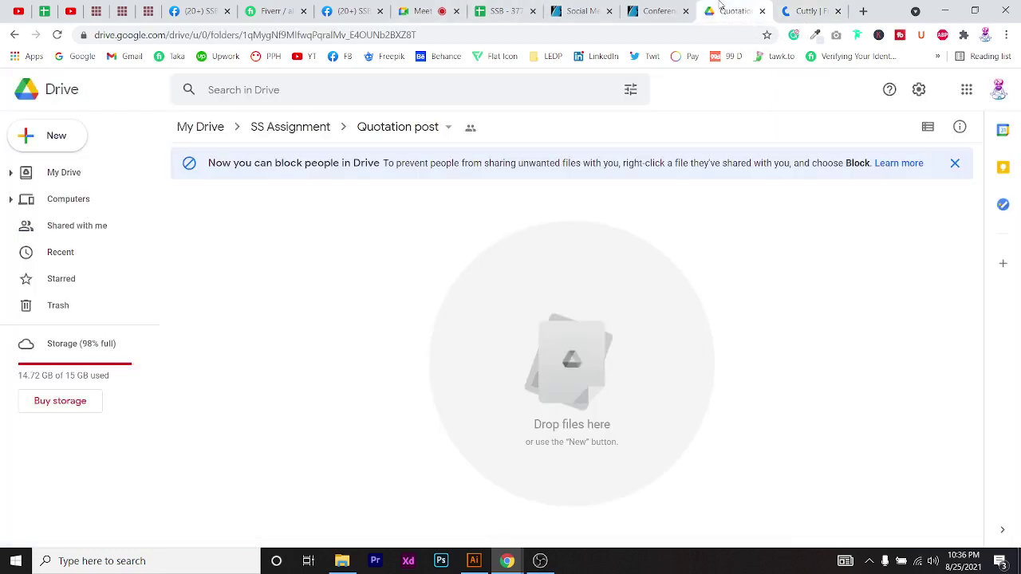
# Paste the shortened folder link into cell C9 of the SSB - 377 Attendance sheet and point out that cell and its row
pyautogui.click(503, 11)
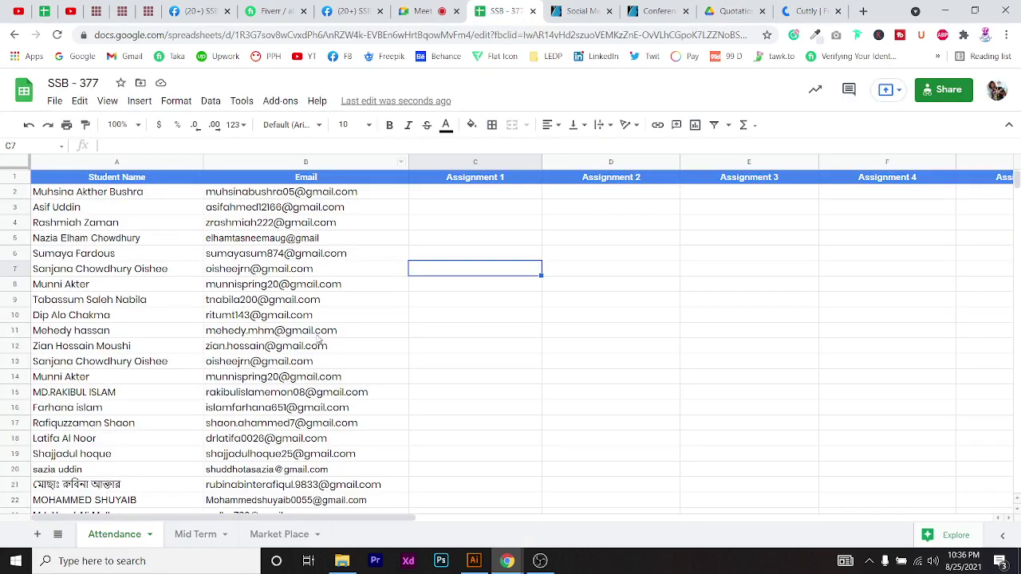
pyautogui.click(486, 300)
pyautogui.hotkey('ctrl', 'v')
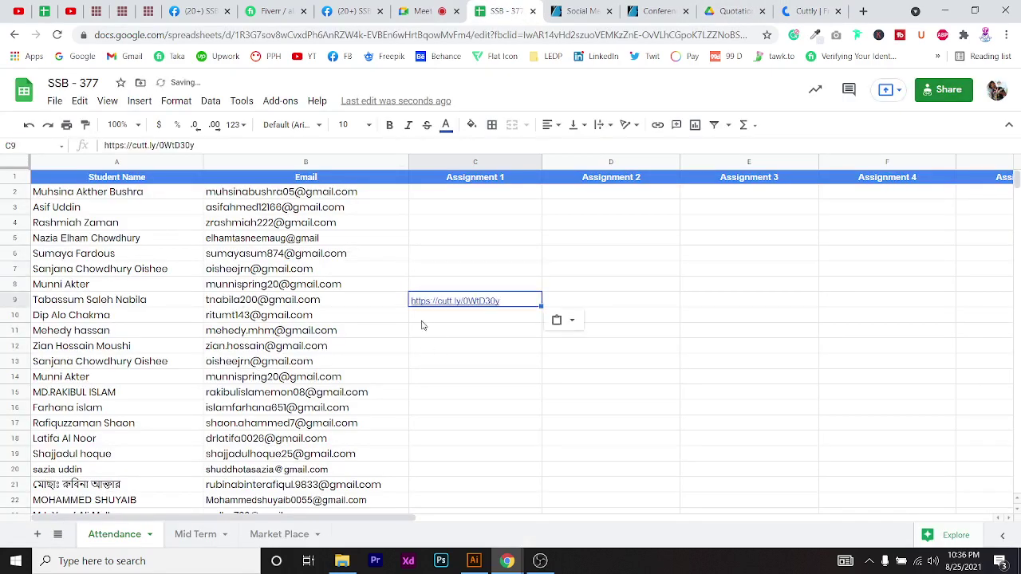
pyautogui.click(24, 300)
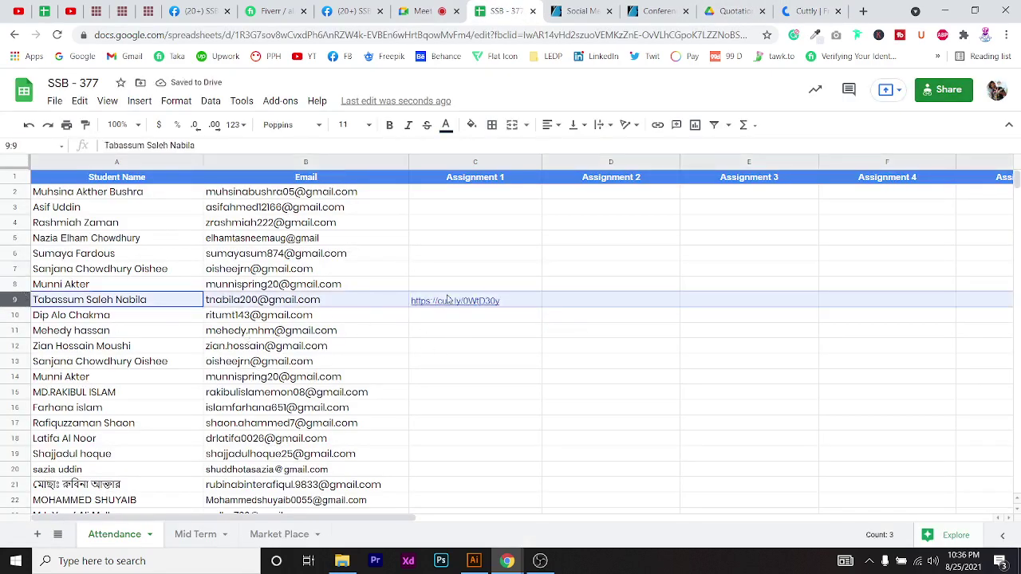
pyautogui.click(453, 226)
pyautogui.click(444, 381)
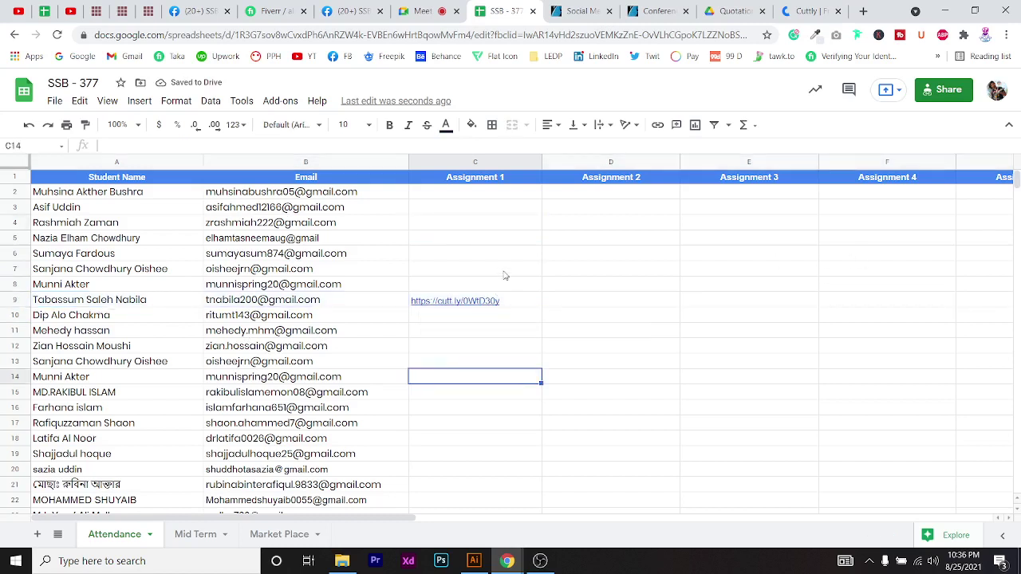
pyautogui.click(504, 274)
pyautogui.click(477, 344)
pyautogui.click(515, 303)
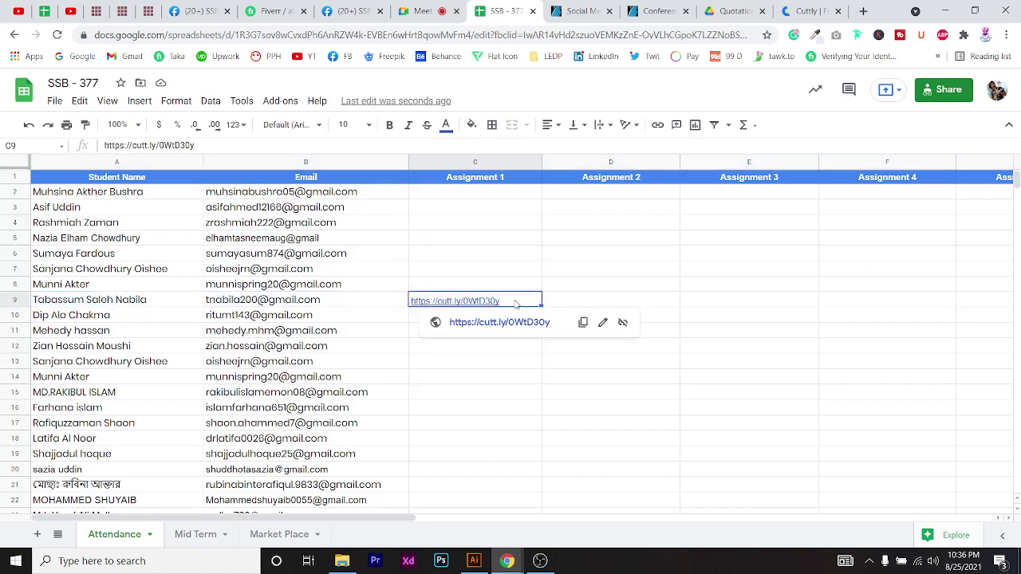
pyautogui.click(499, 243)
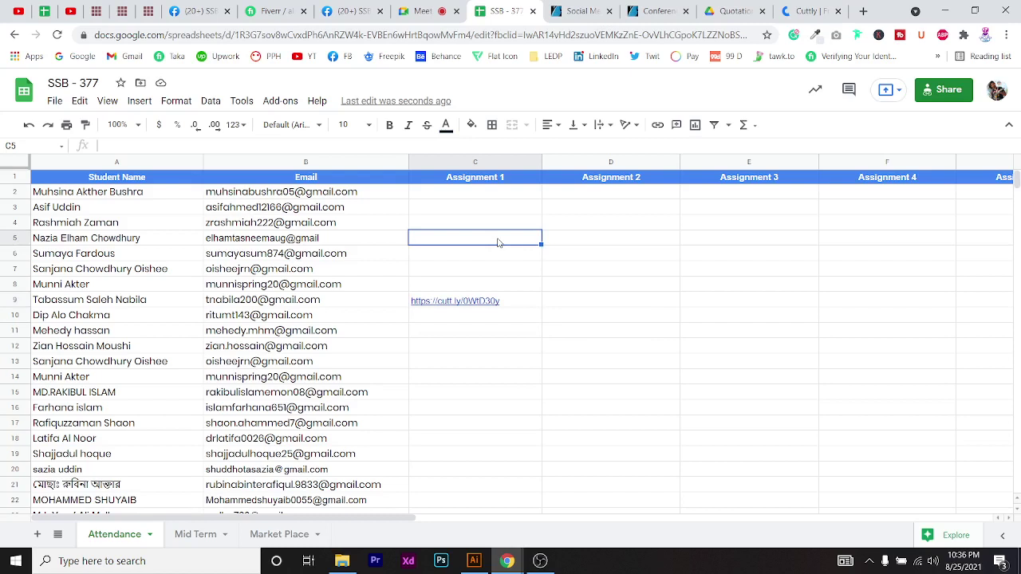
pyautogui.click(522, 306)
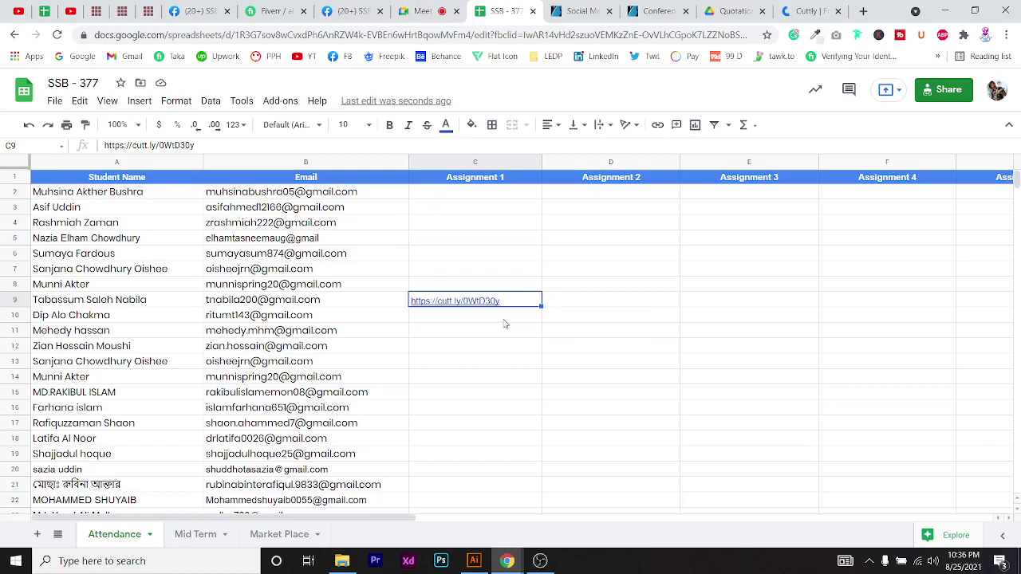
# Look through the student list on the Attendance sheet down to its last entry and back up
pyautogui.scroll(-3, 504, 323)
pyautogui.scroll(3, 503, 324)
pyautogui.scroll(-10, 502, 364)
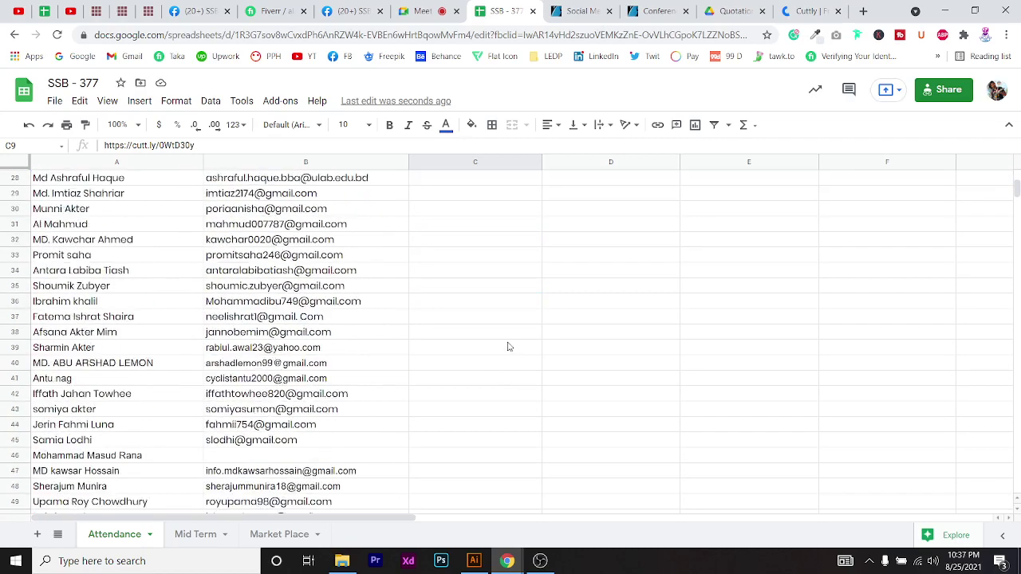
pyautogui.scroll(-3, 509, 346)
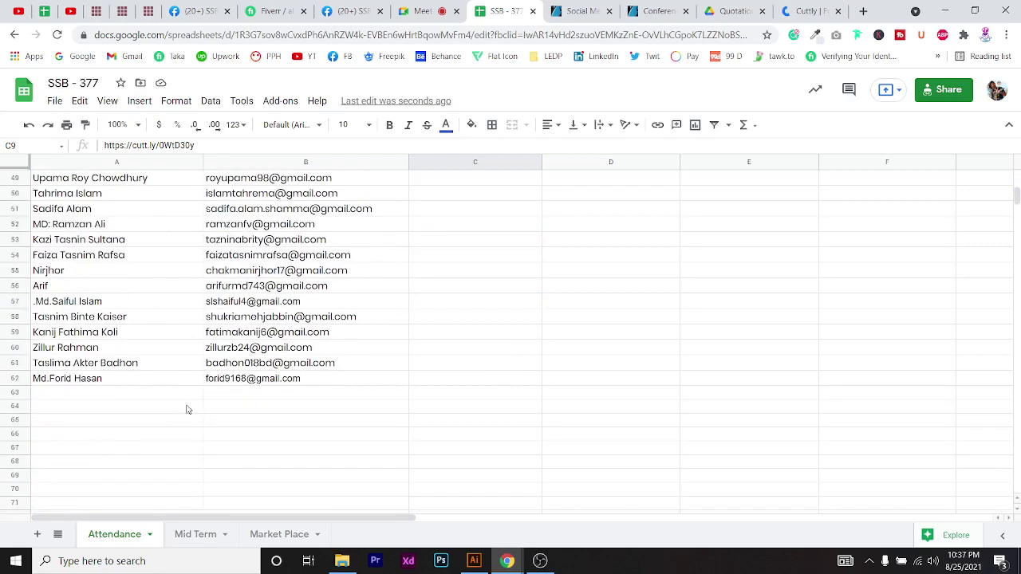
pyautogui.scroll(15, 483, 360)
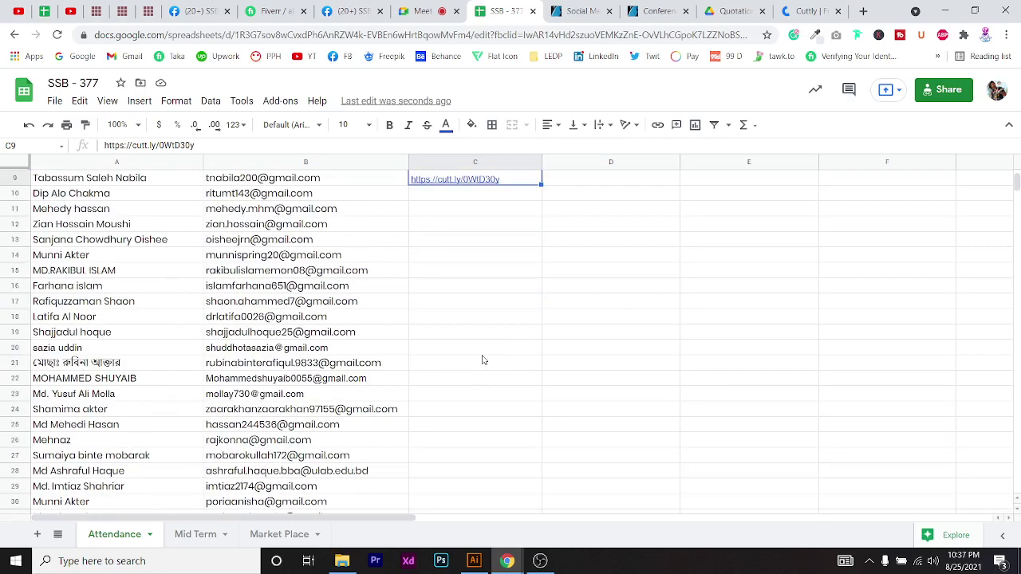
# Check the in-call messages of the Meet call and the Quotation post folder's options in Drive
pyautogui.click(405, 8)
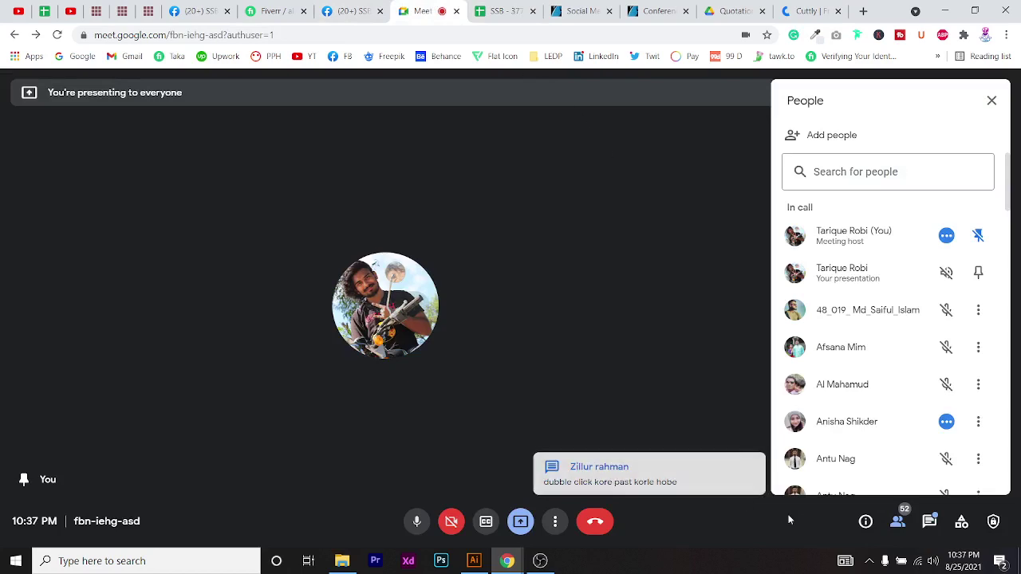
pyautogui.click(931, 522)
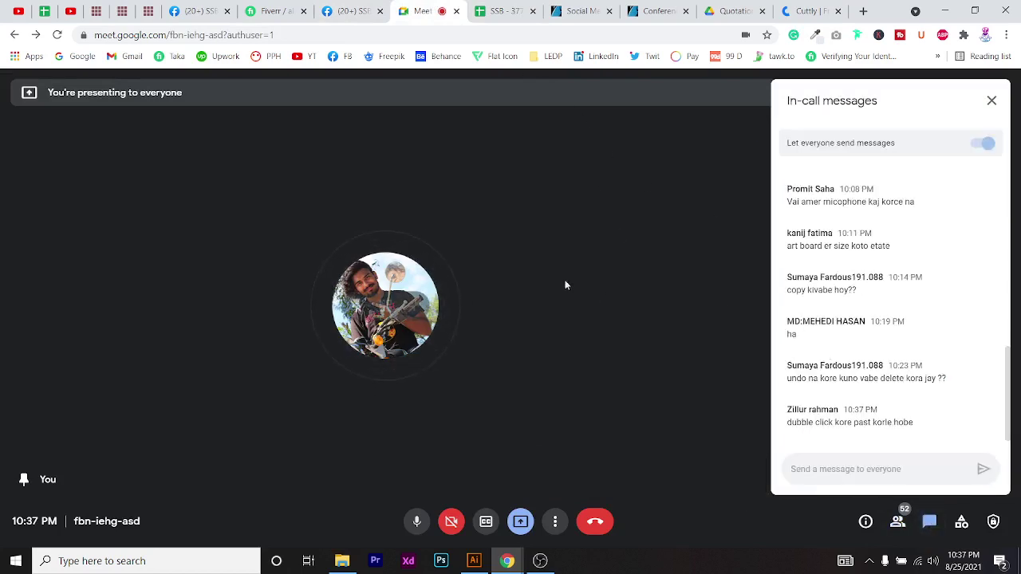
pyautogui.click(733, 11)
pyautogui.click(447, 127)
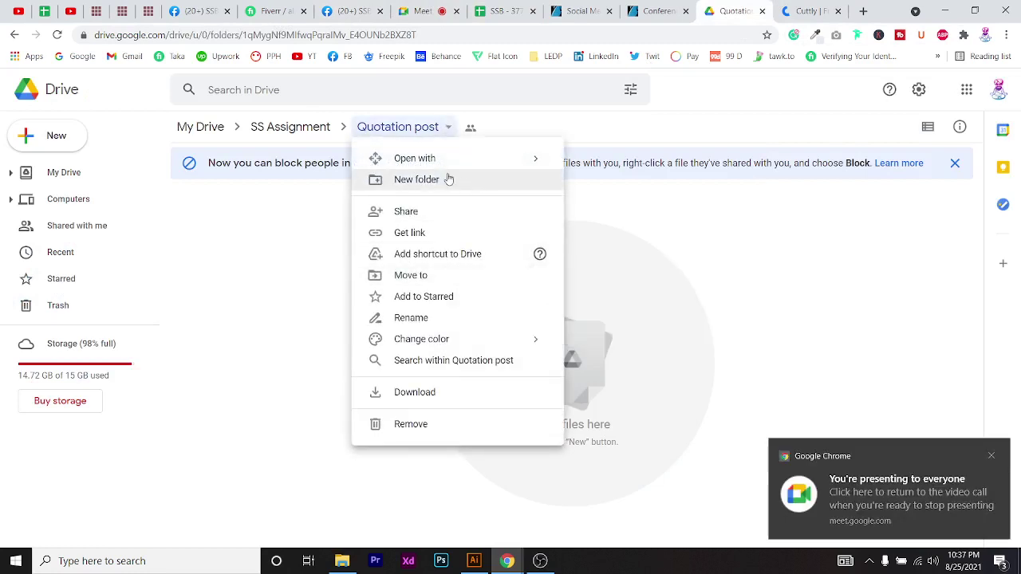
pyautogui.click(233, 285)
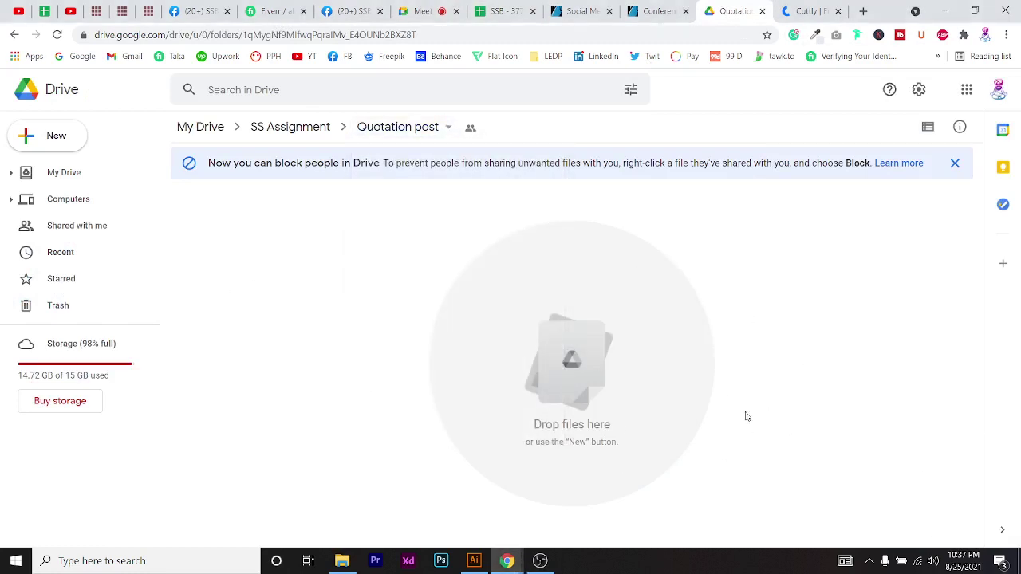
# Open the shortened link from cell C9 of the SSB - 377 sheet and check the Wi-Fi connection
pyautogui.click(503, 10)
pyautogui.click(502, 324)
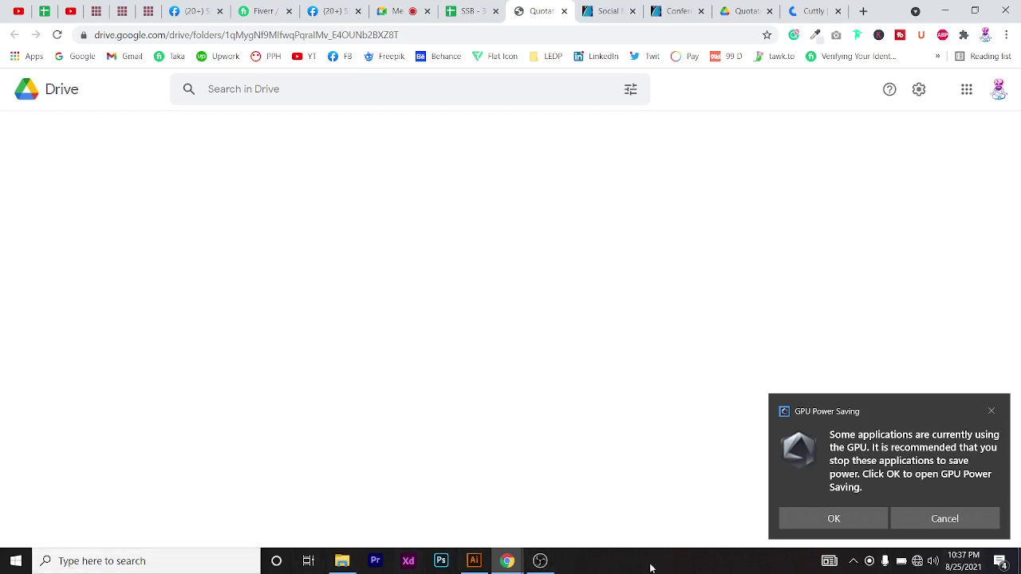
pyautogui.click(917, 561)
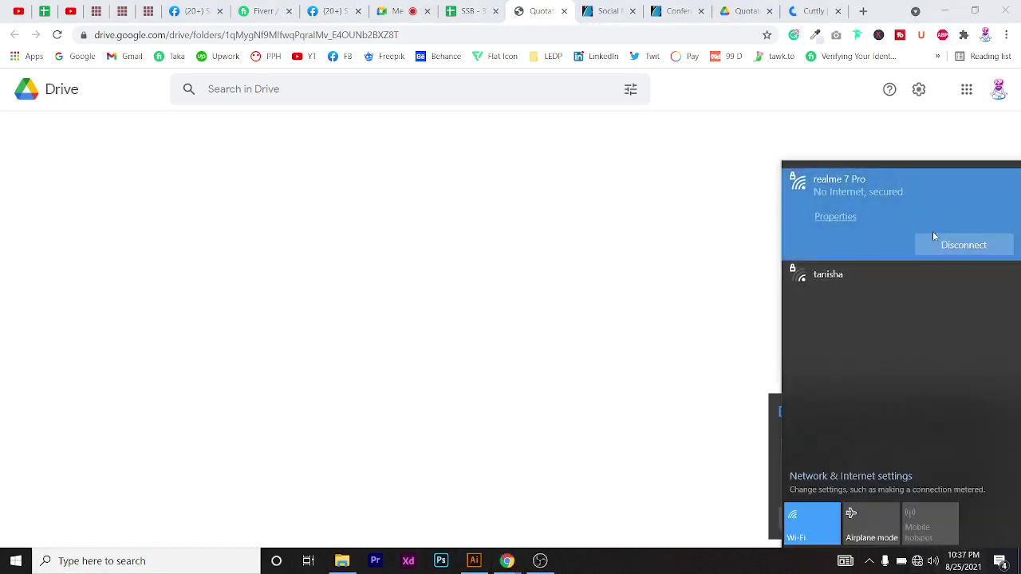
pyautogui.click(650, 230)
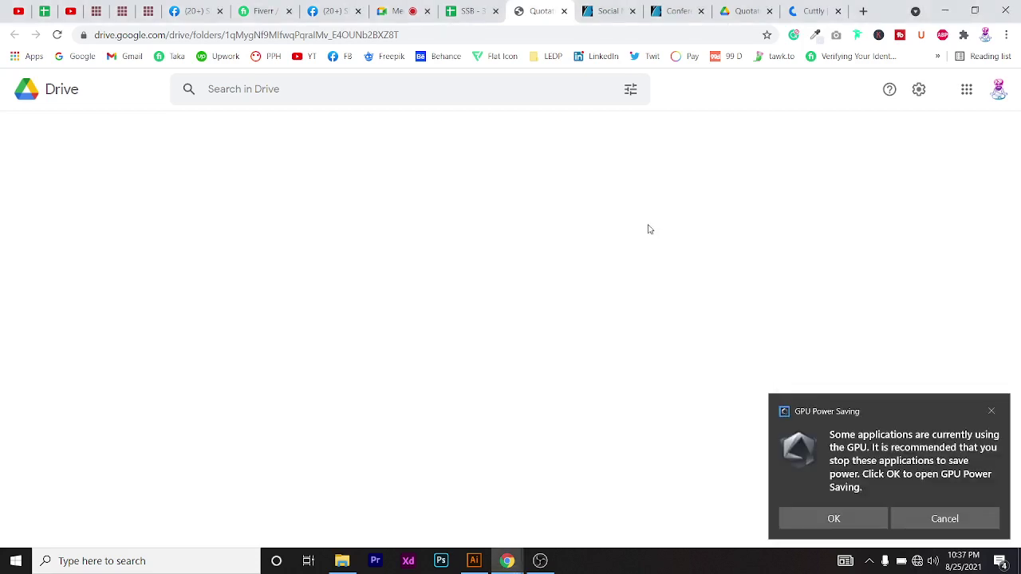
# Switch to OBS, dismiss the GPU Power Saving notice, and pause and resume the recording before minimising the window
pyautogui.click(540, 562)
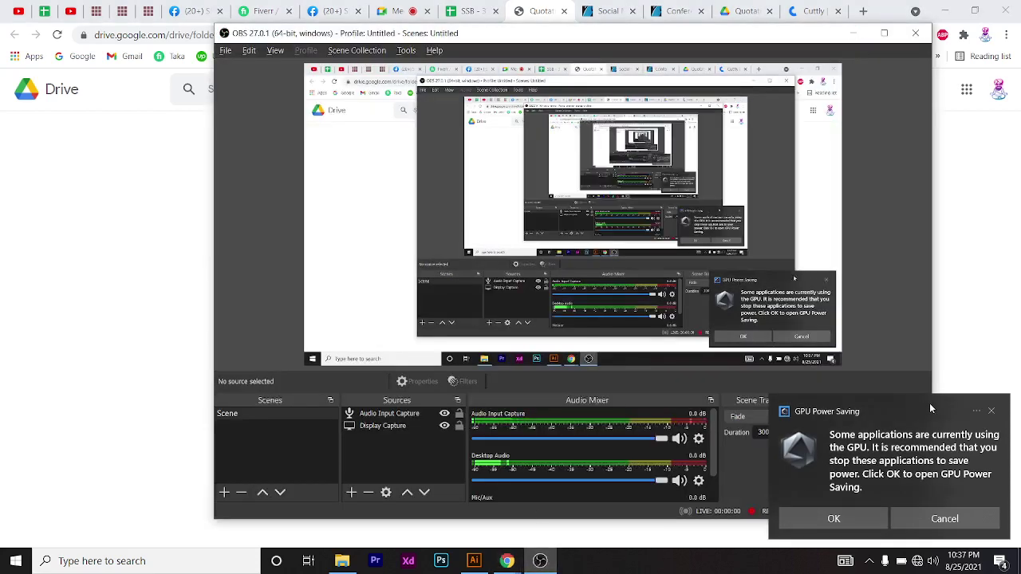
pyautogui.click(990, 412)
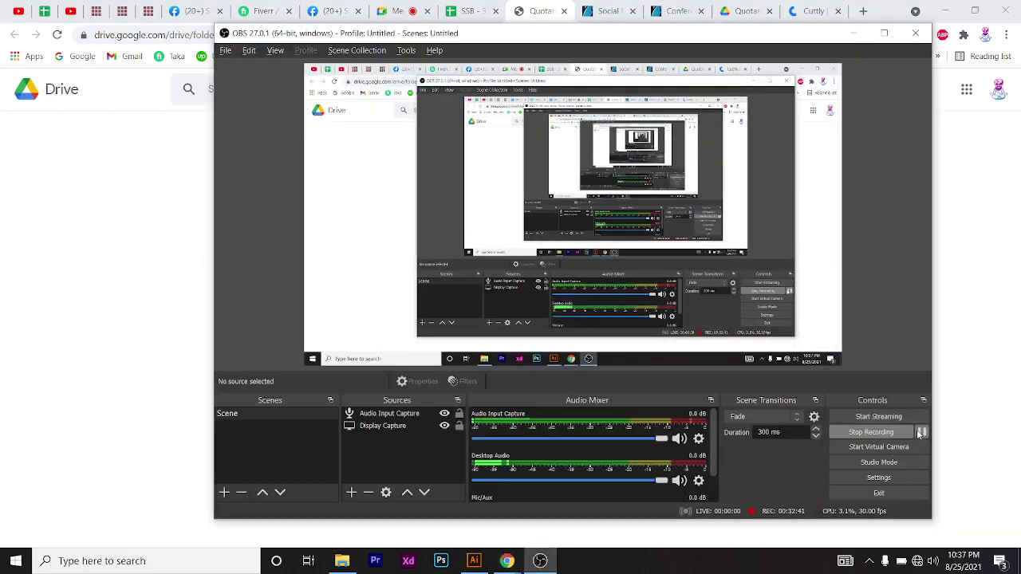
pyautogui.click(922, 435)
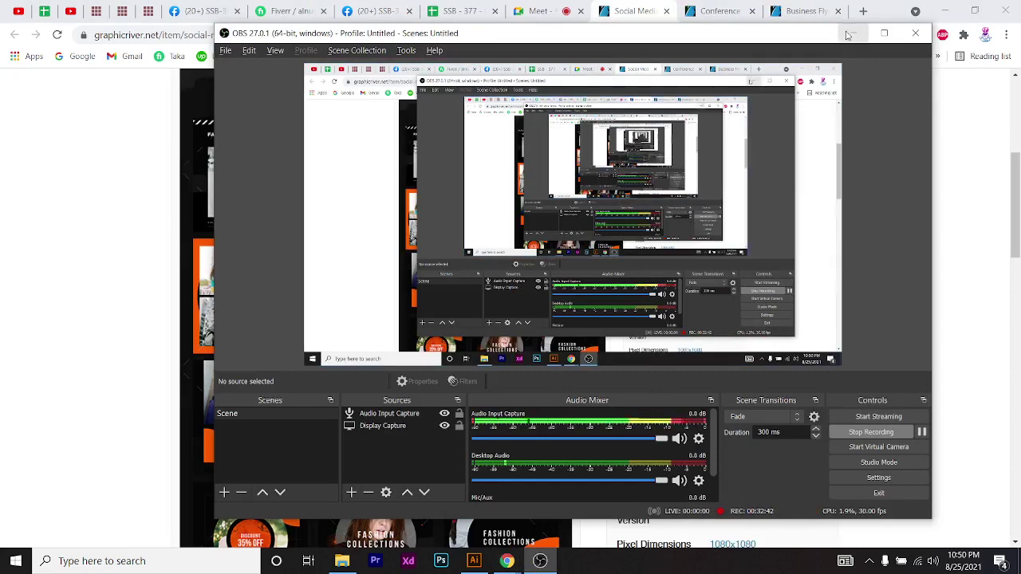
pyautogui.click(852, 35)
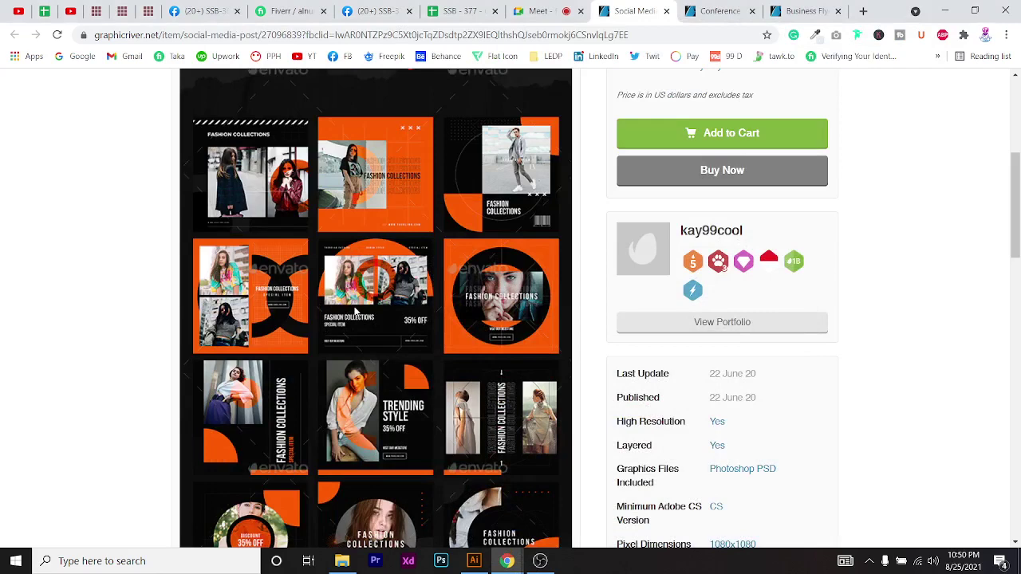
# Capture two rectangular snips of the GraphicRiver social media post previews with Snip & Sketch and dismiss its notification
pyautogui.press('super+shift+s')
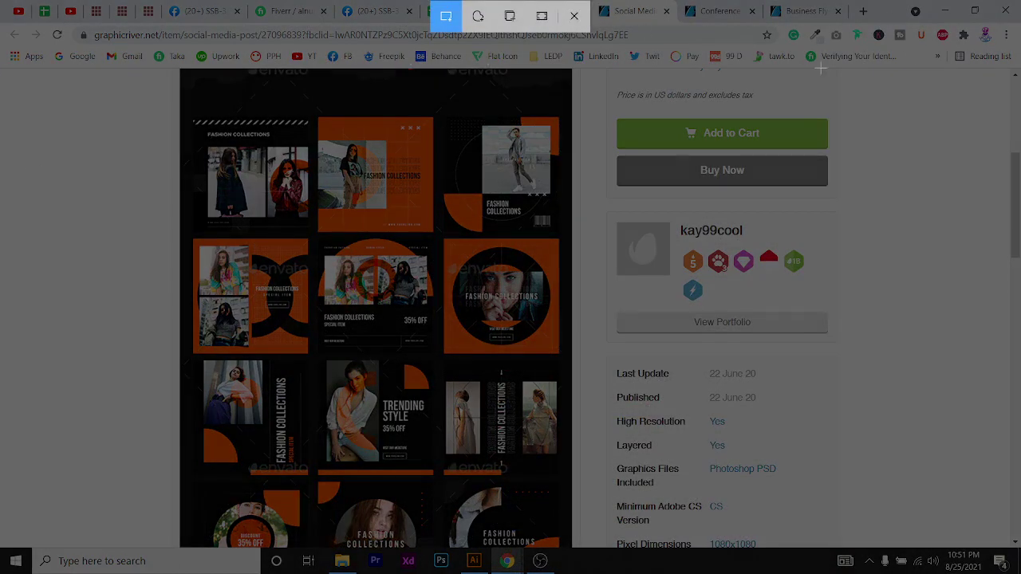
pyautogui.moveTo(53, 198); pyautogui.dragTo(819, 509)
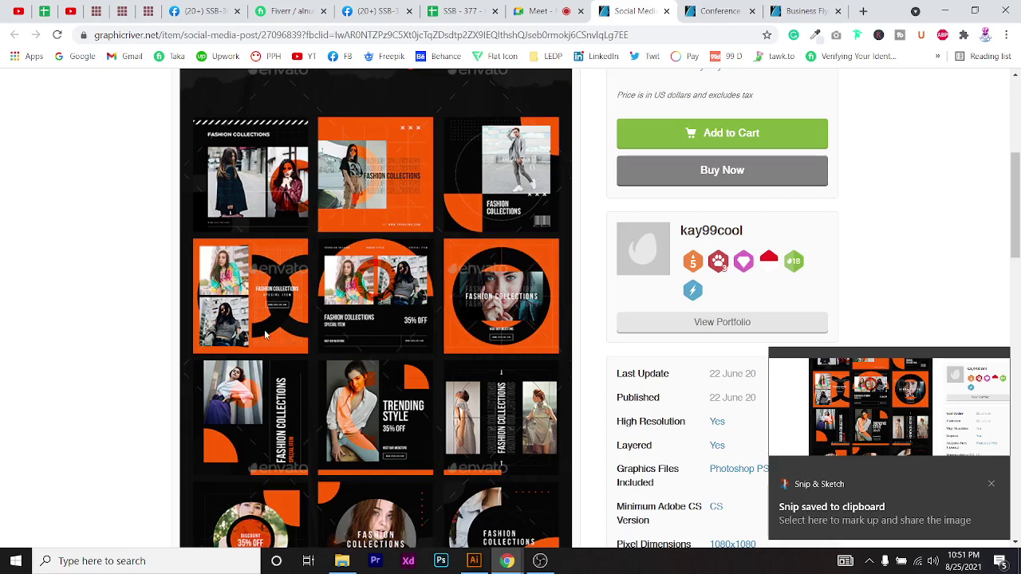
pyautogui.press('super+shift+s')
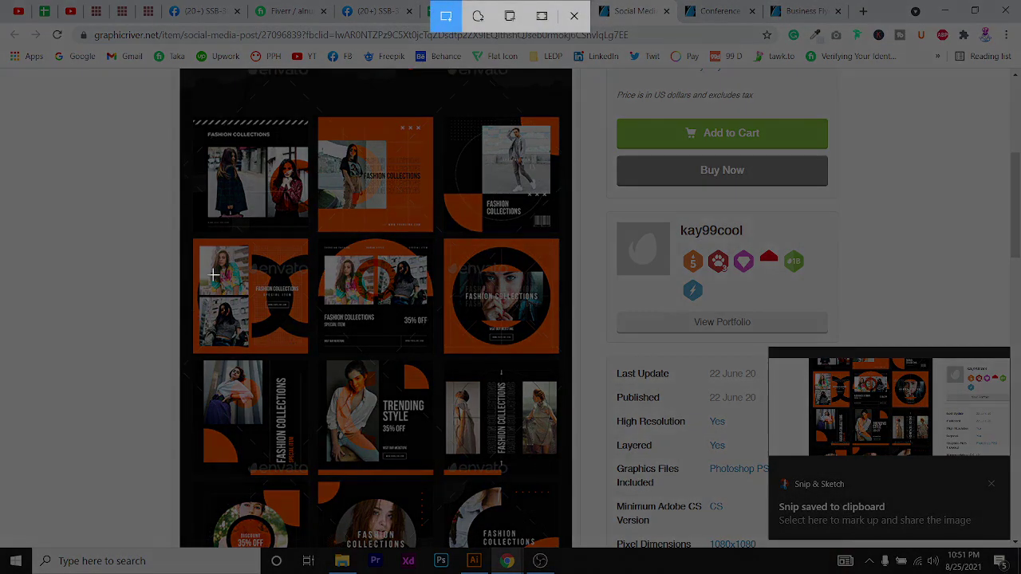
pyautogui.moveTo(109, 152)
pyautogui.mouseDown()
pyautogui.moveTo(632, 447)
pyautogui.moveTo(478, 467)
pyautogui.moveTo(449, 455)
pyautogui.moveTo(469, 434)
pyautogui.mouseUp()
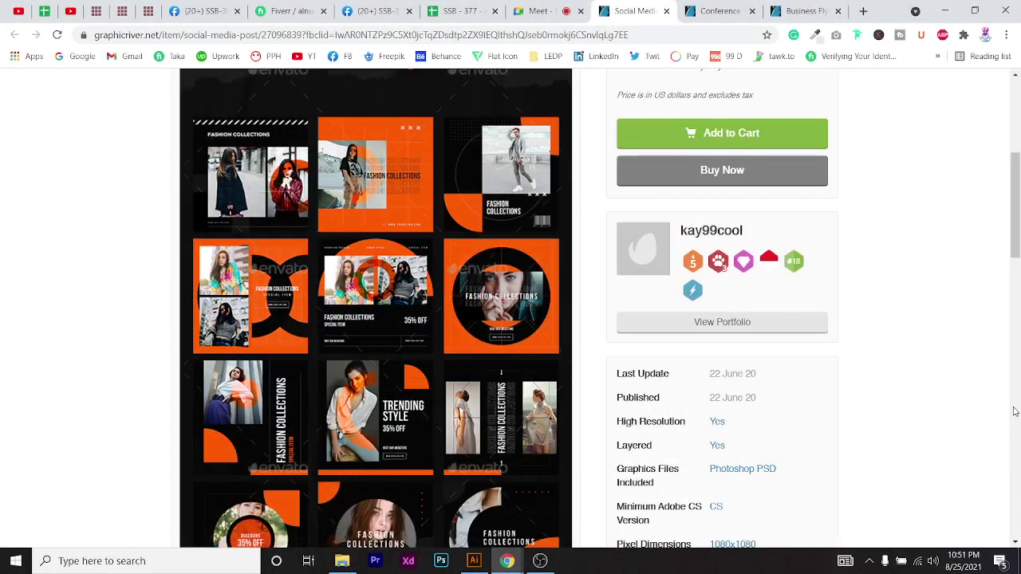
pyautogui.click(993, 486)
# Search Windows for "snip", open Snipping Tool, and capture the orange Fashion Collections post with two stacked photos
pyautogui.click(165, 556)
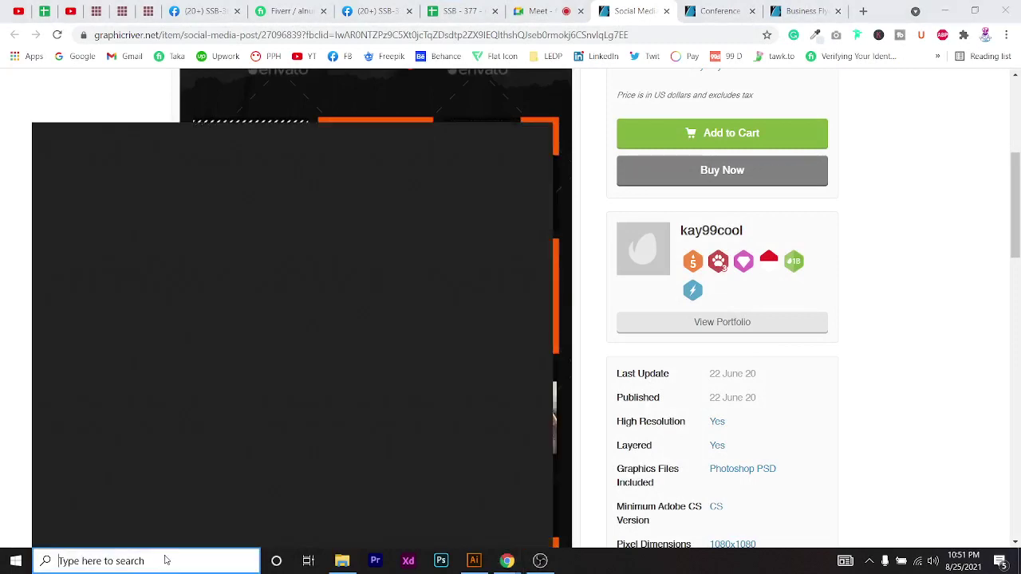
pyautogui.write('snip')
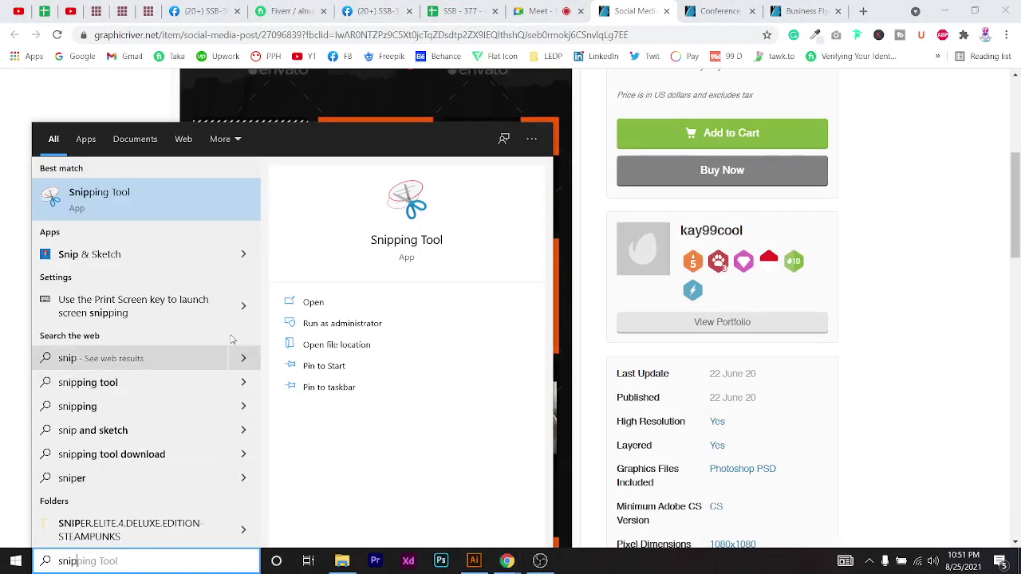
pyautogui.click(189, 207)
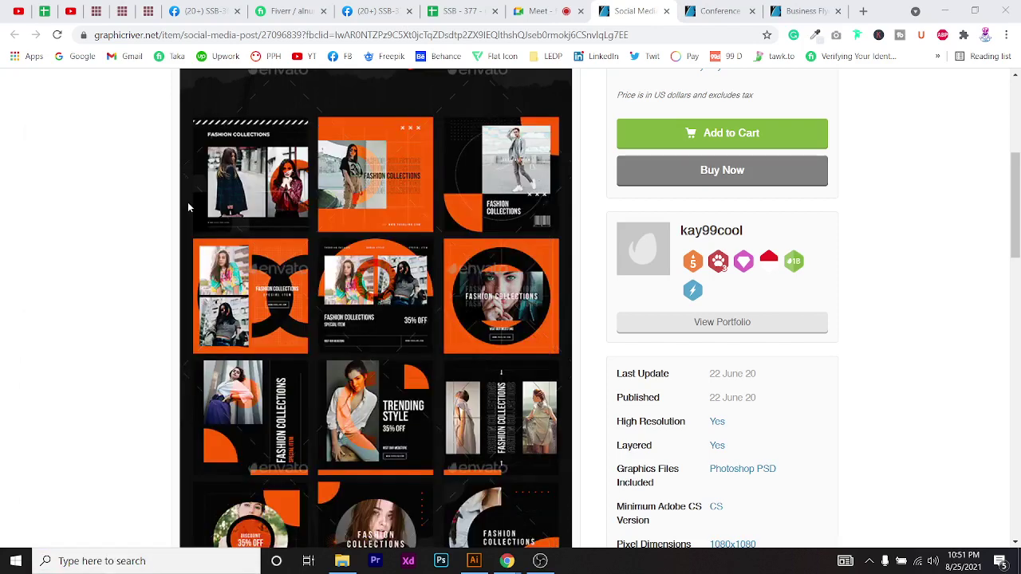
pyautogui.click(680, 131)
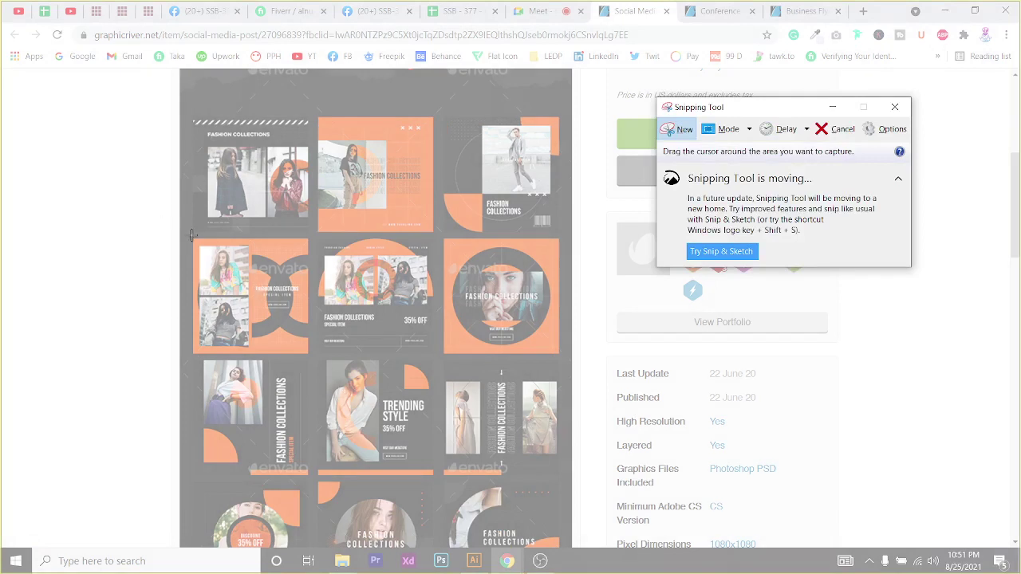
pyautogui.moveTo(191, 234); pyautogui.dragTo(311, 358)
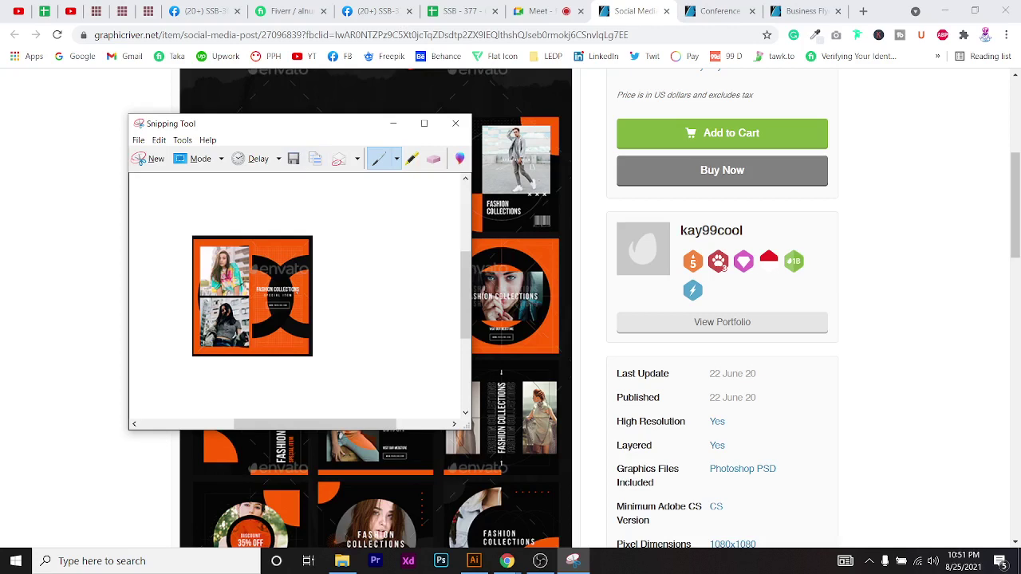
# Bring up the snip's copy and save options, then close Snipping Tool without saving the snip
pyautogui.rightClick(244, 273)
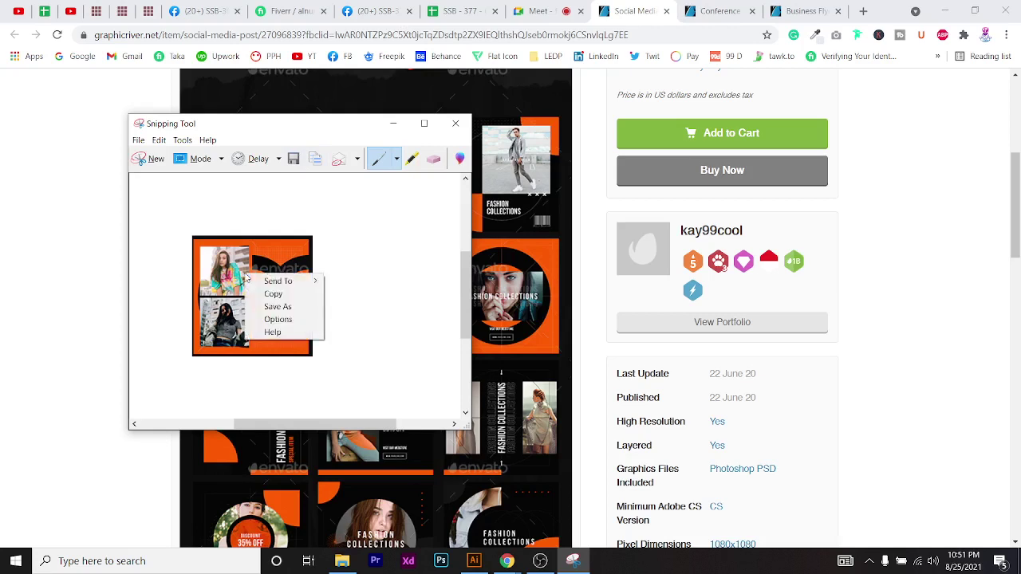
pyautogui.click(303, 300)
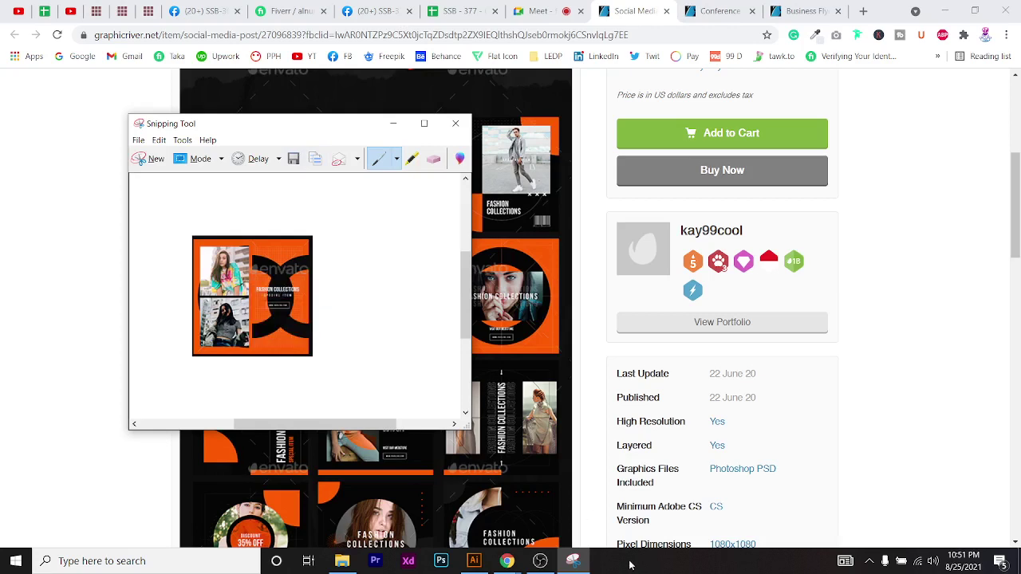
pyautogui.click(458, 122)
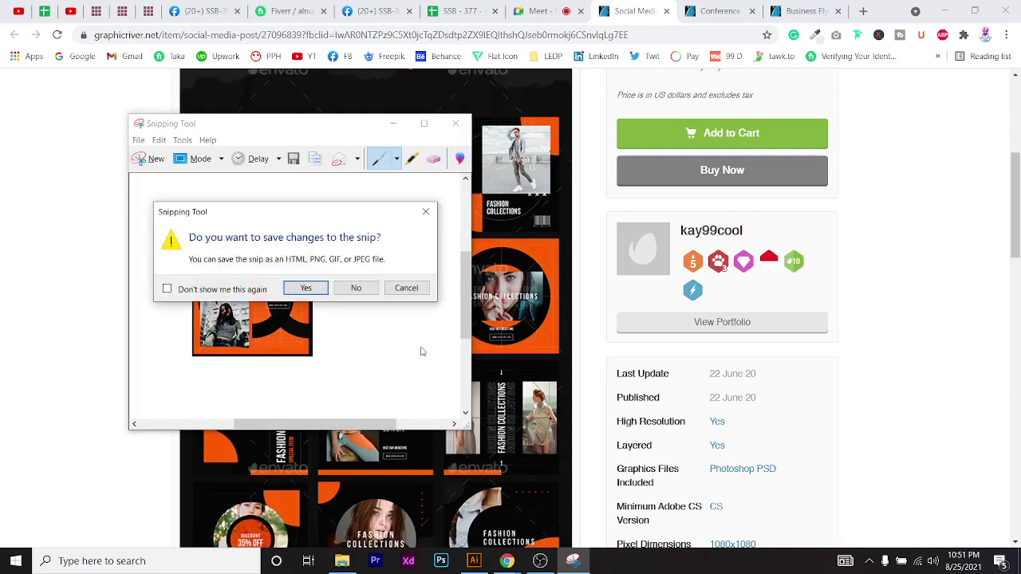
pyautogui.click(372, 292)
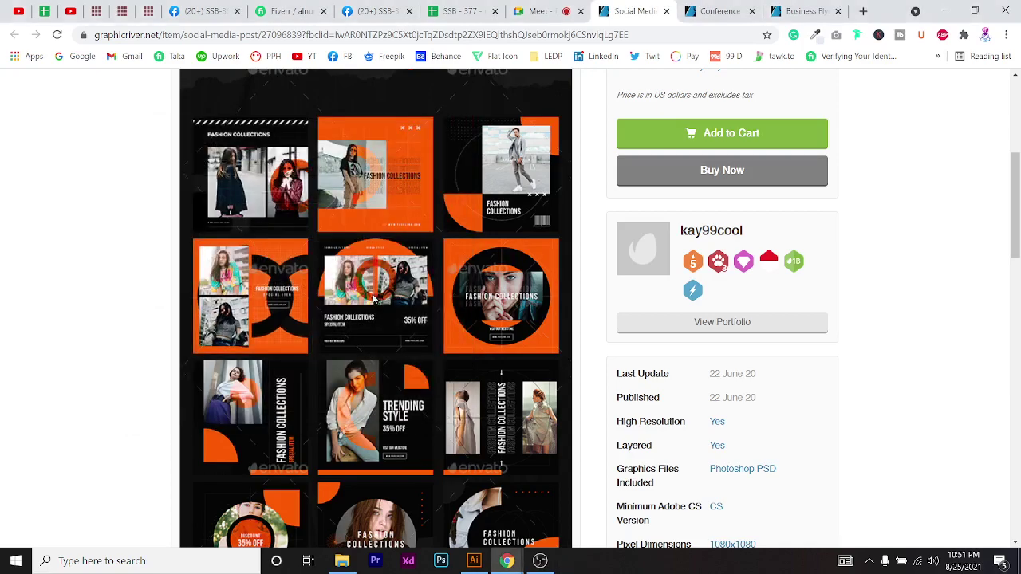
# Snip the orange Fashion Collections post with stacked photos, paste it onto the Illustrator artboard, and delete the pasted image
pyautogui.press('super+shift+s')
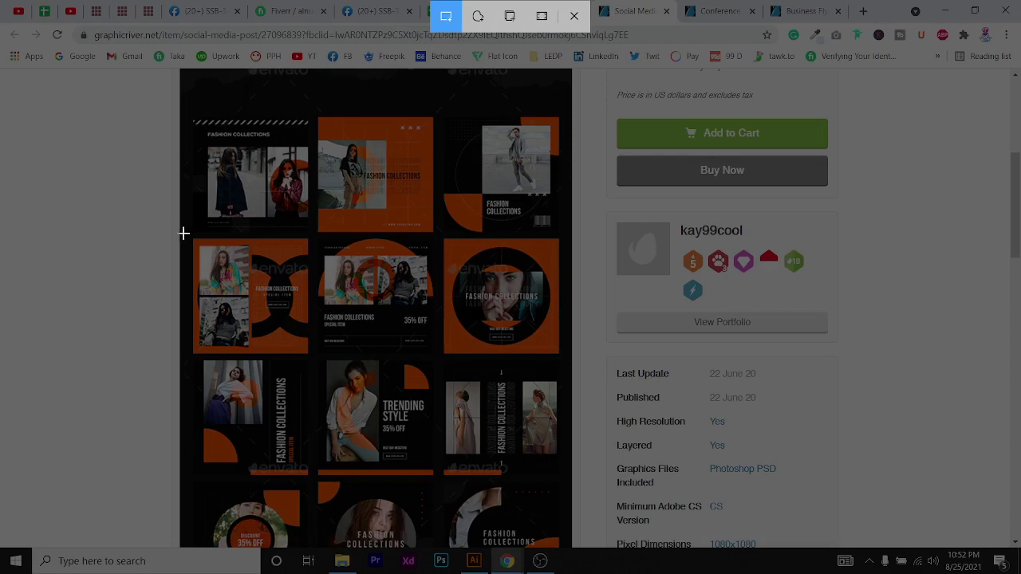
pyautogui.moveTo(187, 234); pyautogui.dragTo(312, 358)
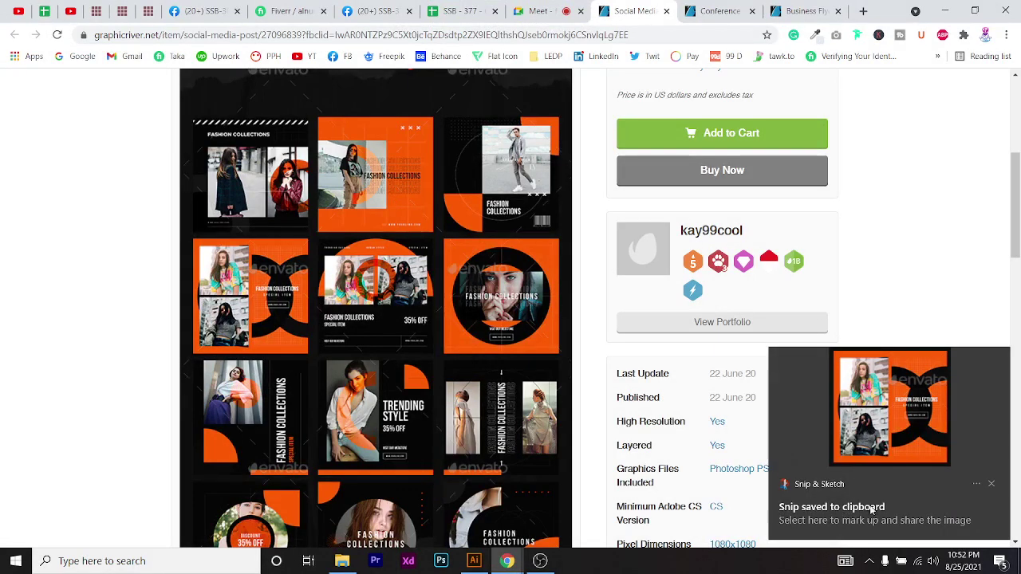
pyautogui.click(473, 561)
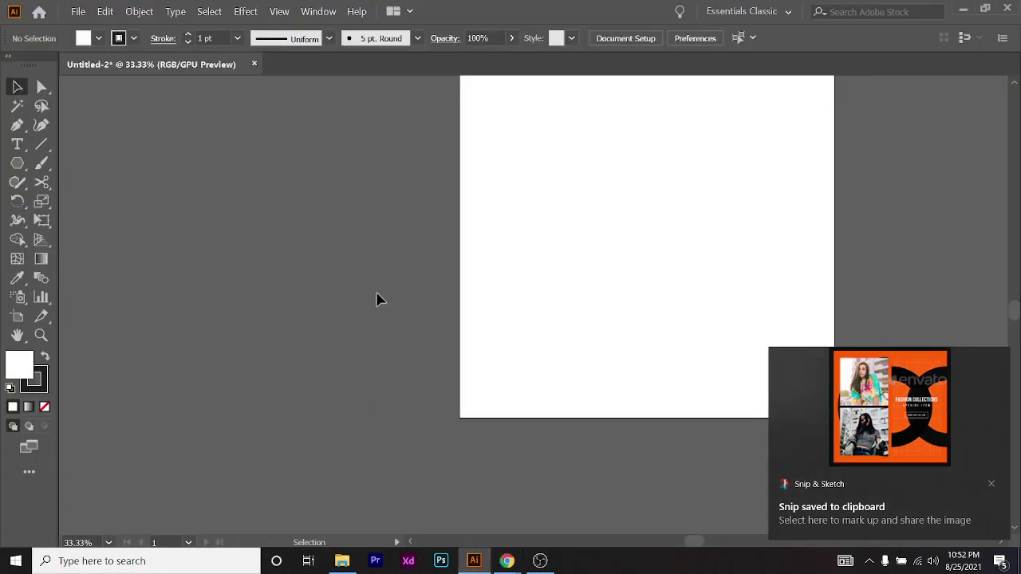
pyautogui.hotkey('ctrl', 'v')
pyautogui.moveTo(393, 205); pyautogui.dragTo(578, 357)
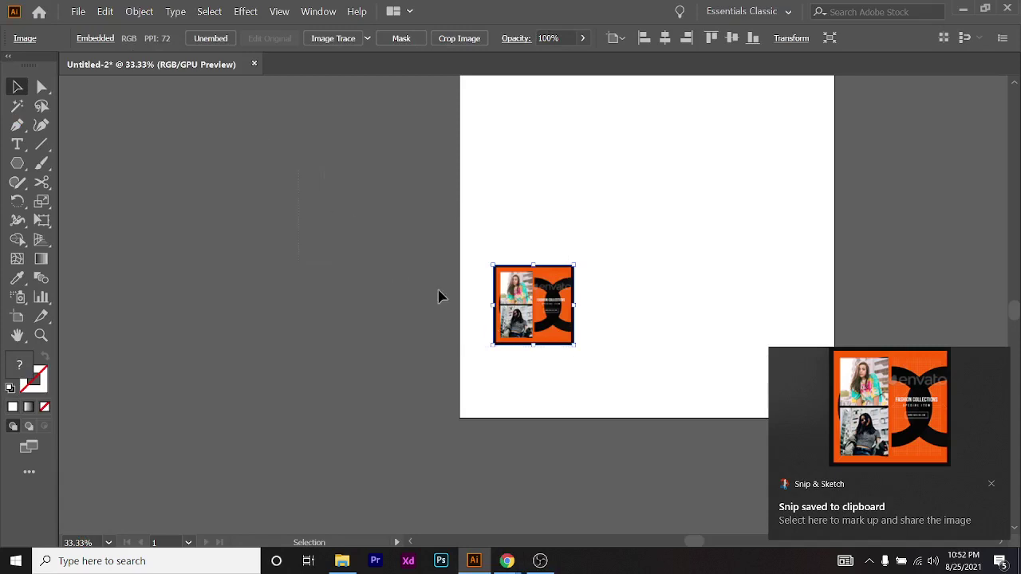
pyautogui.moveTo(461, 171); pyautogui.dragTo(542, 390)
pyautogui.press('Delete')
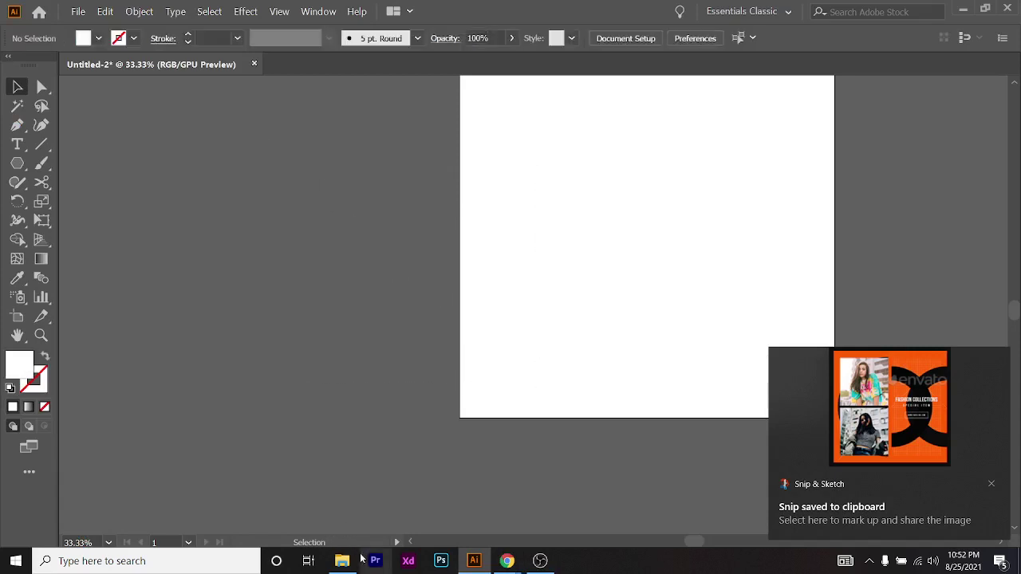
# Return to the GraphicRiver page in Chrome, search Windows for "snip", open Snipping Tool, and recapture the orange Fashion Collections post
pyautogui.click(341, 560)
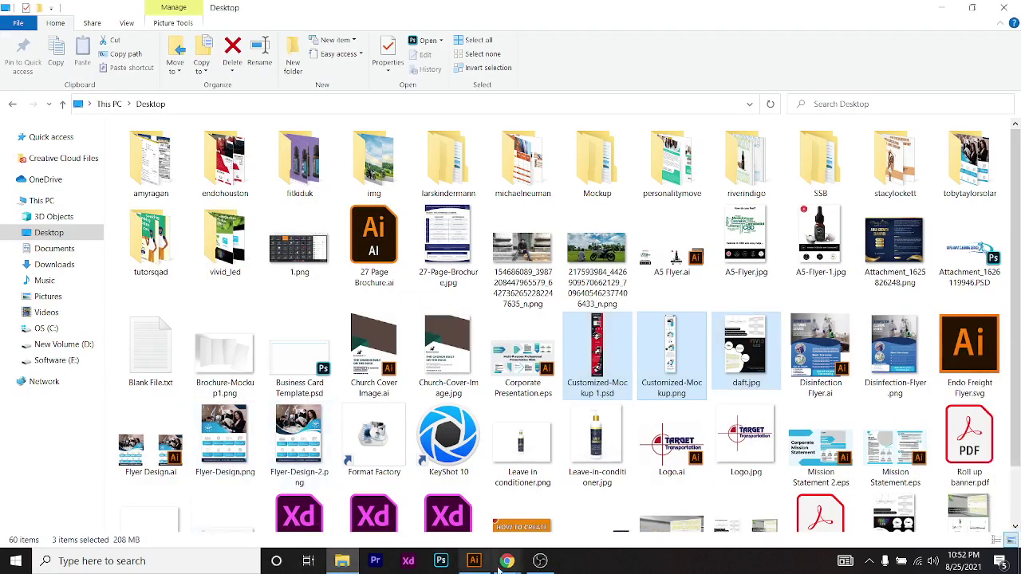
pyautogui.moveTo(506, 561)
pyautogui.click(461, 519)
pyautogui.click(102, 561)
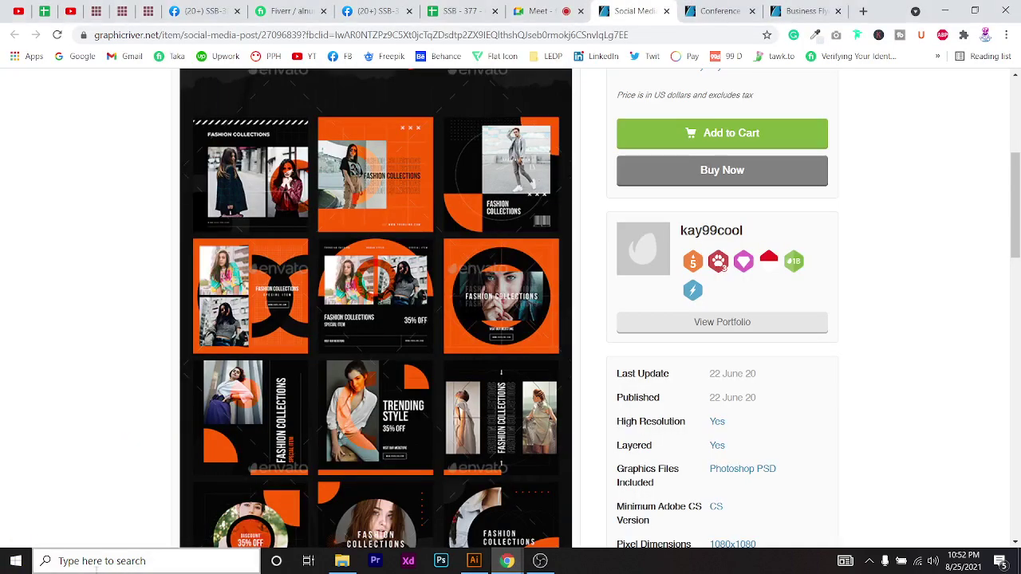
pyautogui.write('snip')
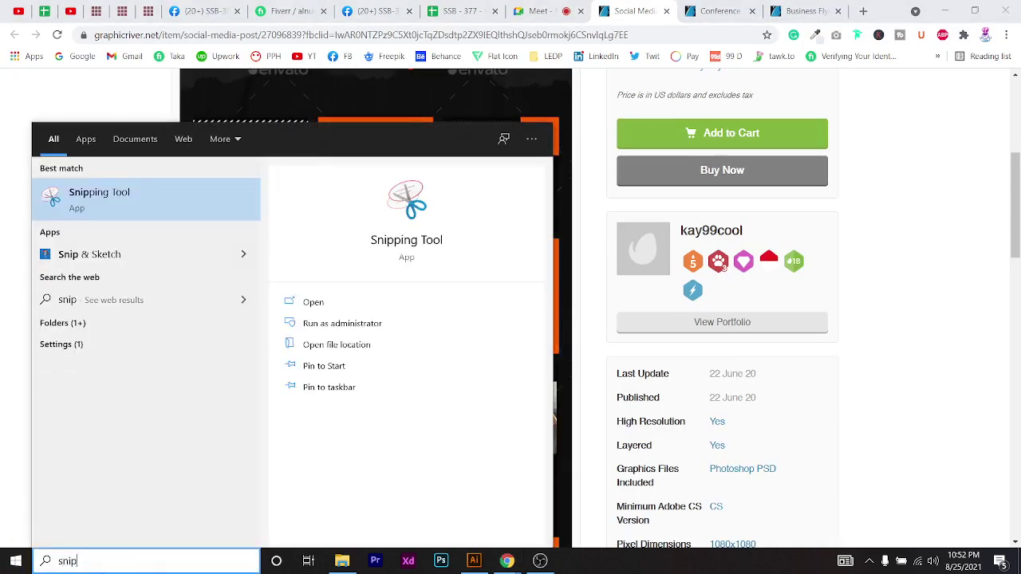
pyautogui.click(109, 194)
pyautogui.click(679, 134)
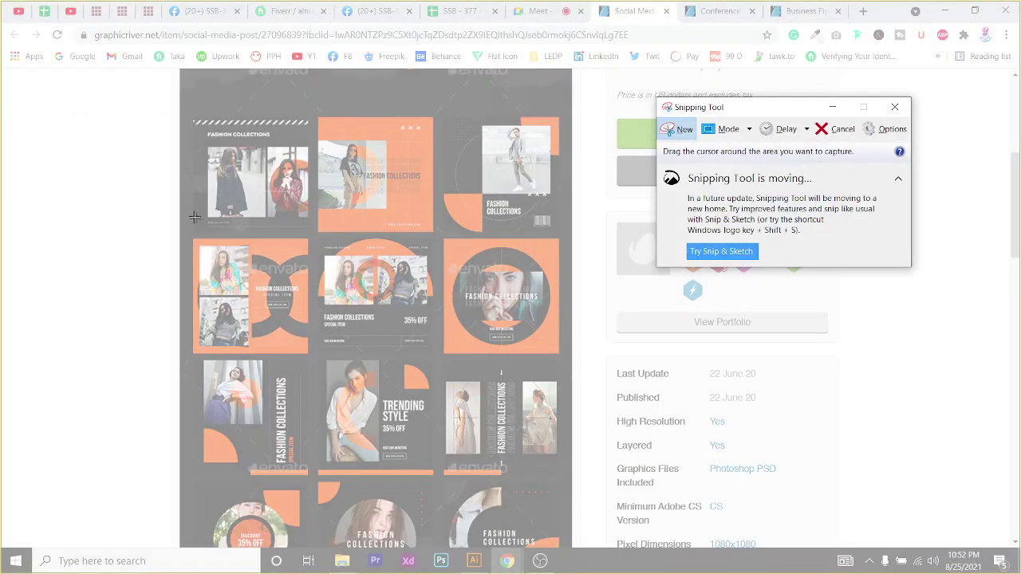
pyautogui.moveTo(190, 235); pyautogui.dragTo(314, 356)
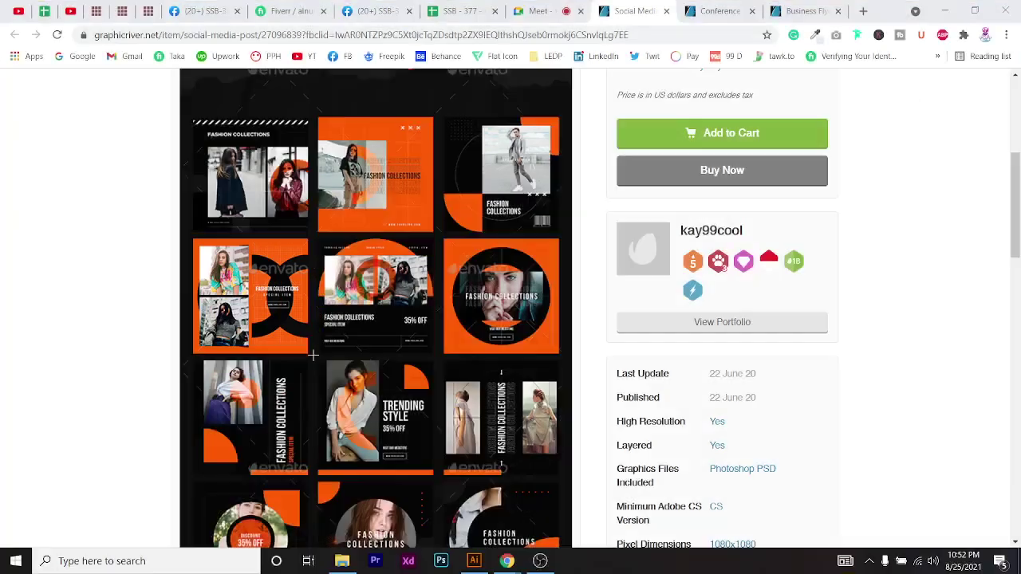
pyautogui.rightClick(269, 292)
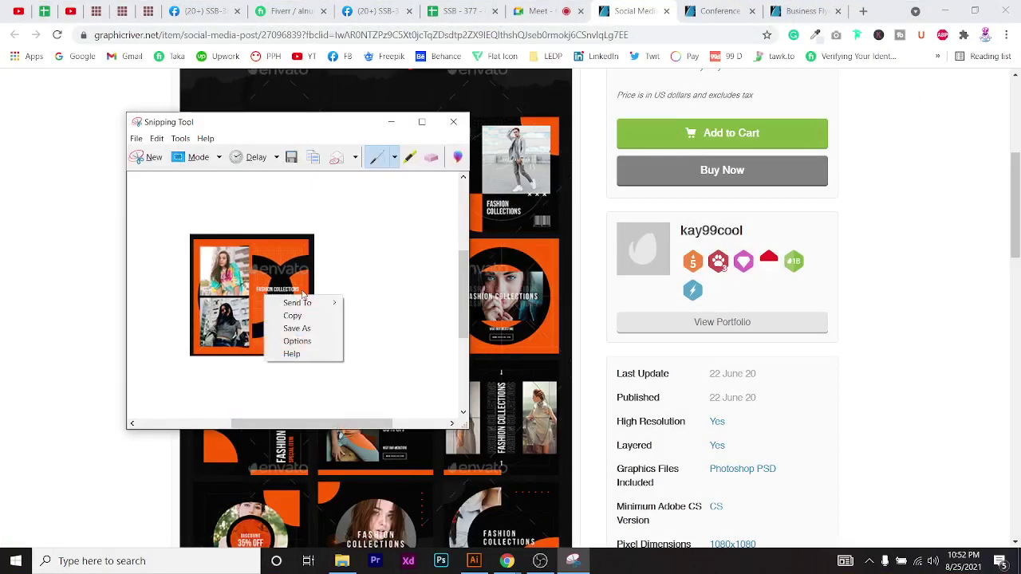
pyautogui.click(296, 326)
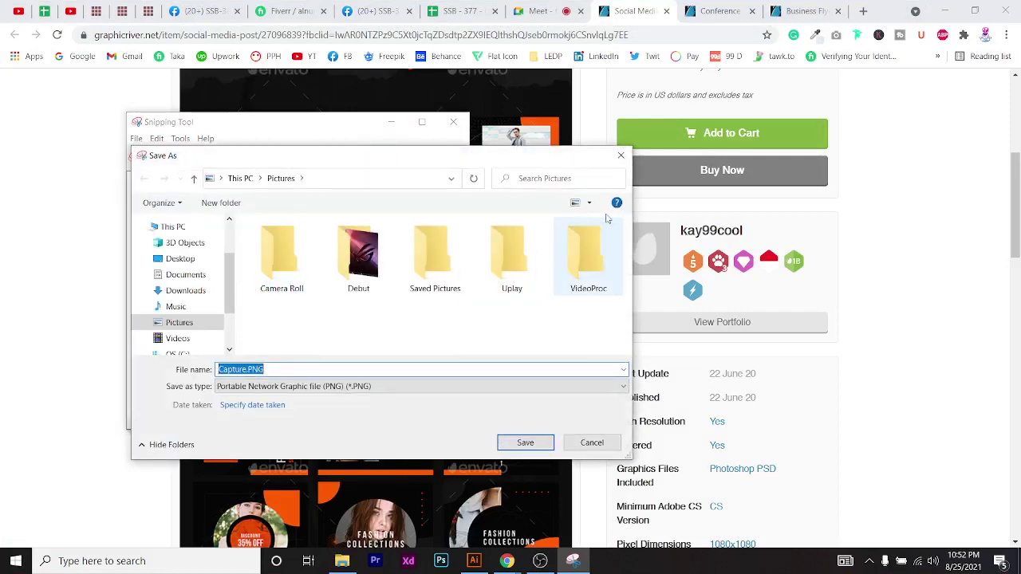
pyautogui.click(621, 155)
# Copy the captured snip, switch to Illustrator, paste it, and place it to the left of the artboard
pyautogui.rightClick(269, 272)
pyautogui.click(313, 291)
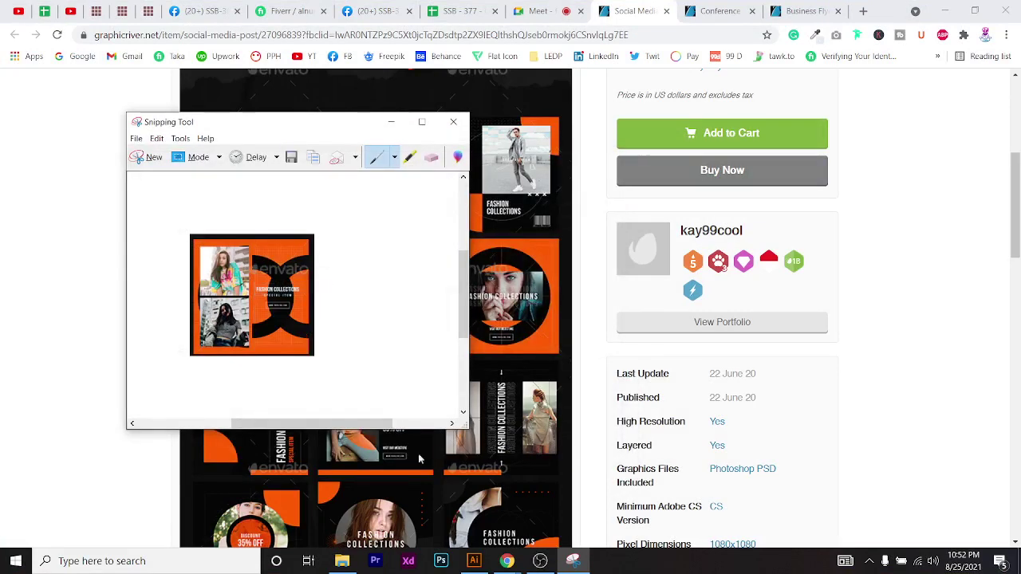
pyautogui.click(473, 561)
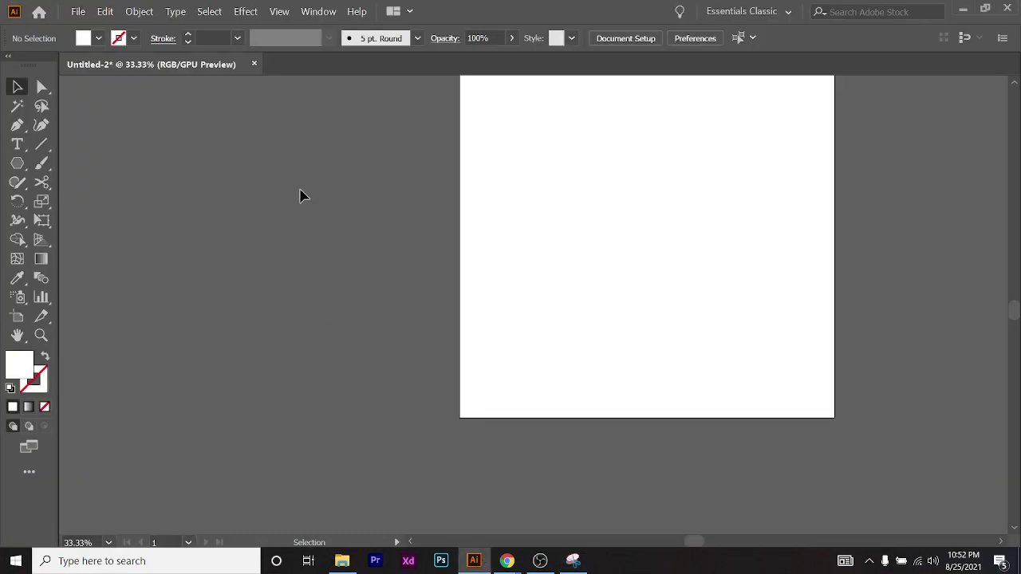
pyautogui.hotkey('ctrl', 'v')
pyautogui.moveTo(545, 305); pyautogui.dragTo(308, 235)
pyautogui.scroll(-2, 310, 259)
pyautogui.scroll(1, 312, 264)
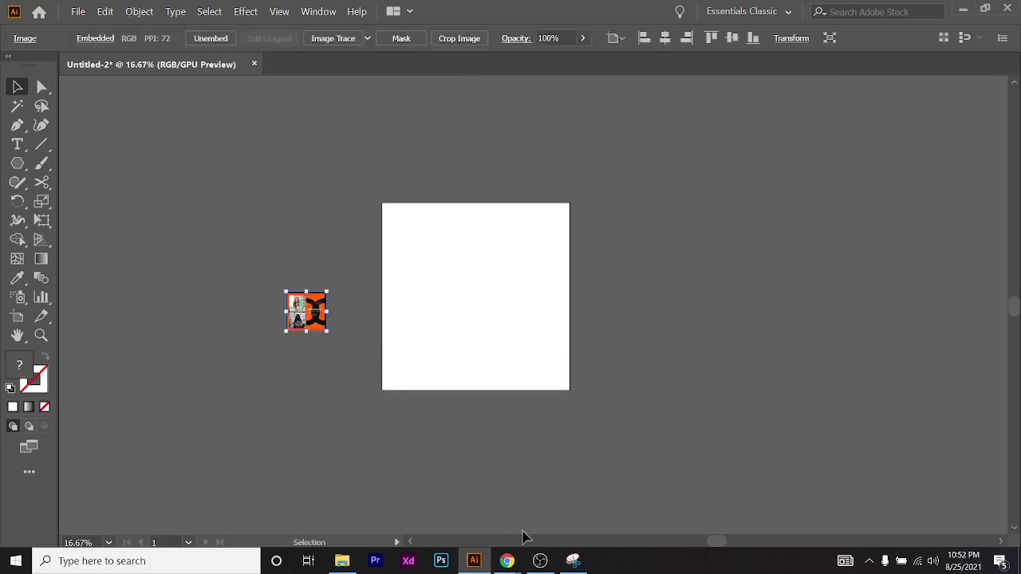
# Return to Snipping Tool and close it without saving the snip
pyautogui.click(571, 559)
pyautogui.click(453, 119)
pyautogui.click(571, 559)
pyautogui.click(453, 121)
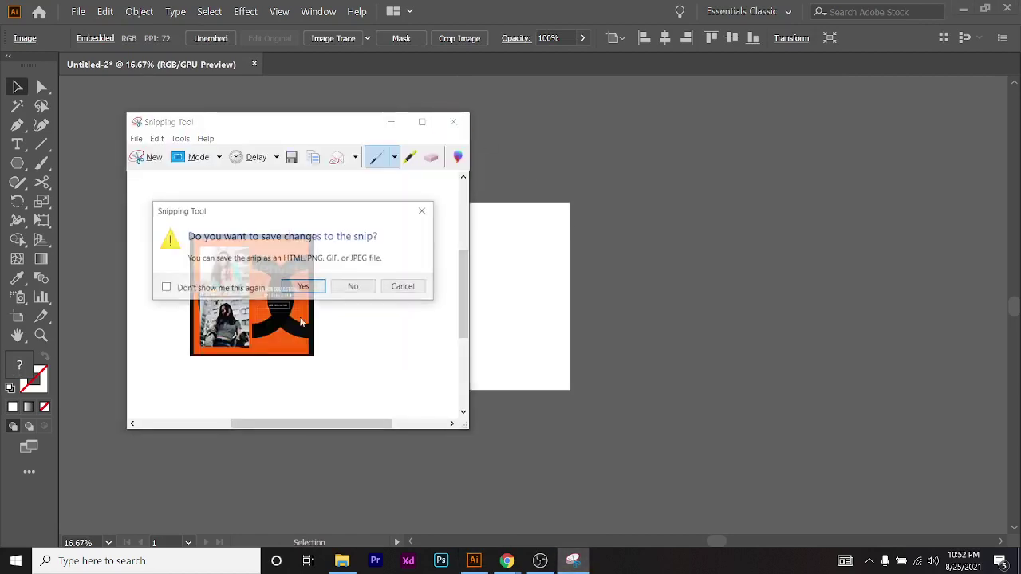
pyautogui.click(352, 285)
# Enlarge the pasted reference image to slightly larger than the artboard and position it just left of the artboard
pyautogui.hscroll(-2, 278, 335)
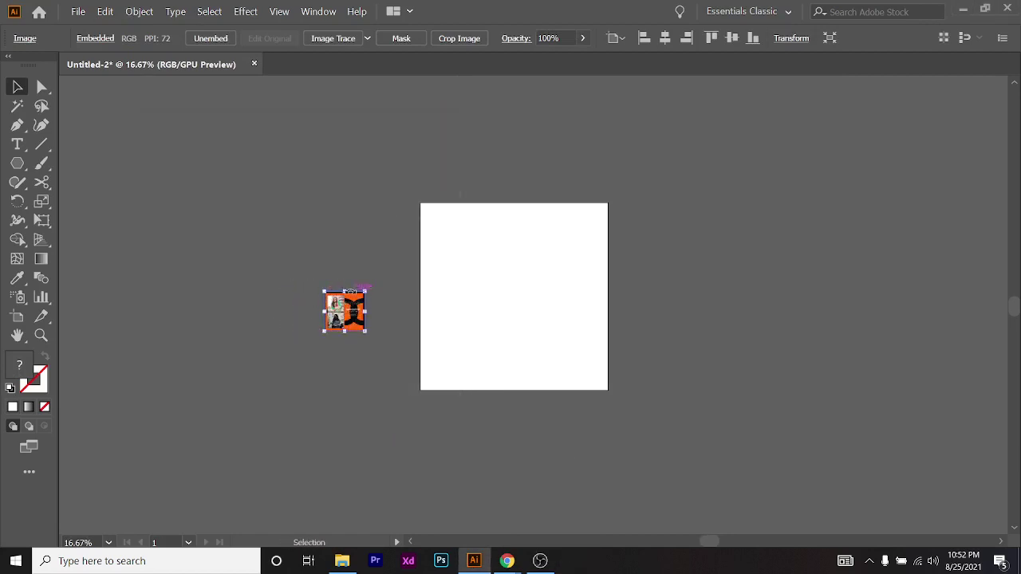
pyautogui.moveTo(366, 290); pyautogui.dragTo(512, 146)
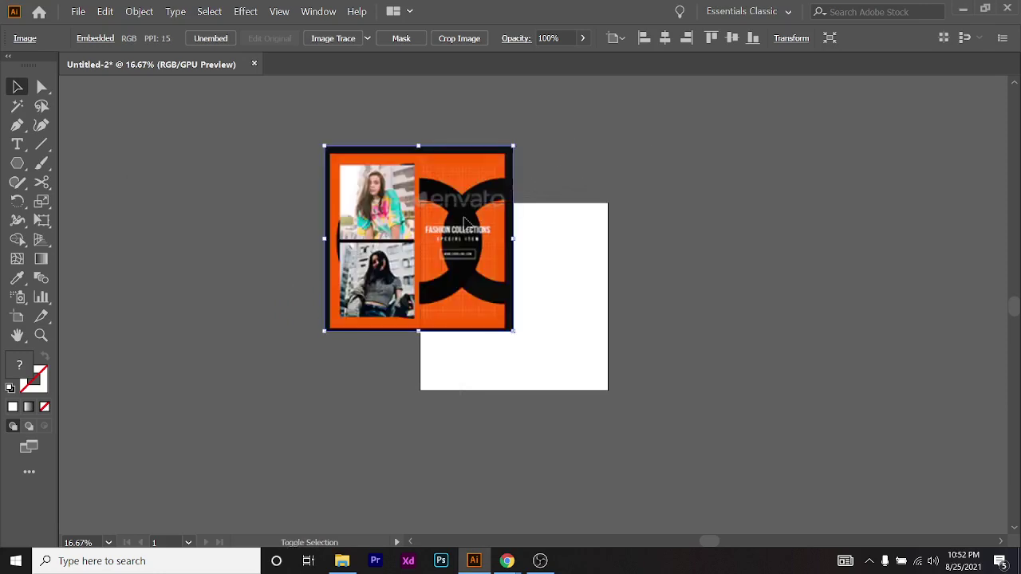
pyautogui.moveTo(434, 246); pyautogui.dragTo(311, 318)
pyautogui.moveTo(399, 212); pyautogui.dragTo(479, 172)
pyautogui.hotkey('ctrl', '+')
pyautogui.moveTo(308, 317); pyautogui.dragTo(380, 346)
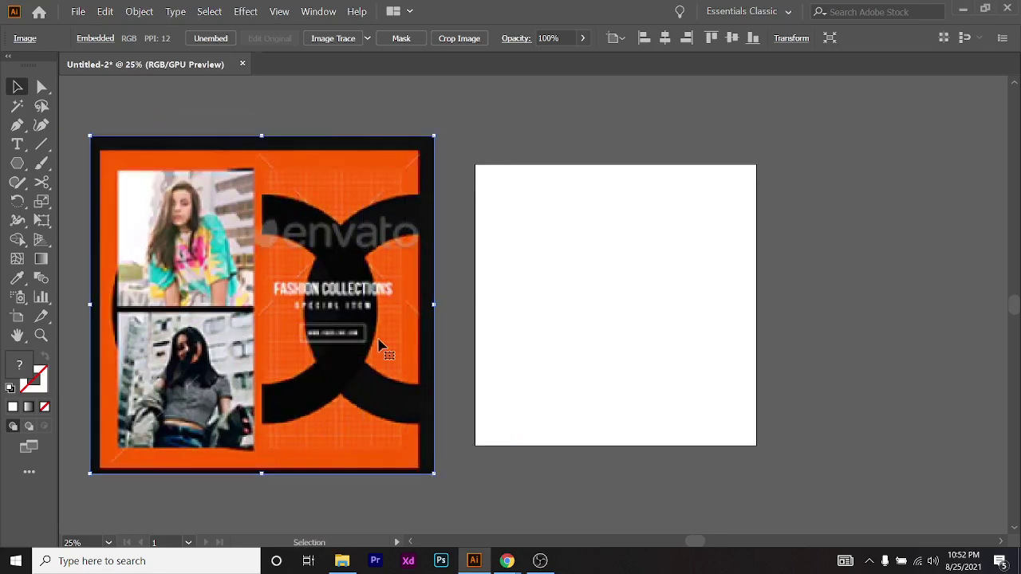
pyautogui.moveTo(424, 292); pyautogui.dragTo(448, 292)
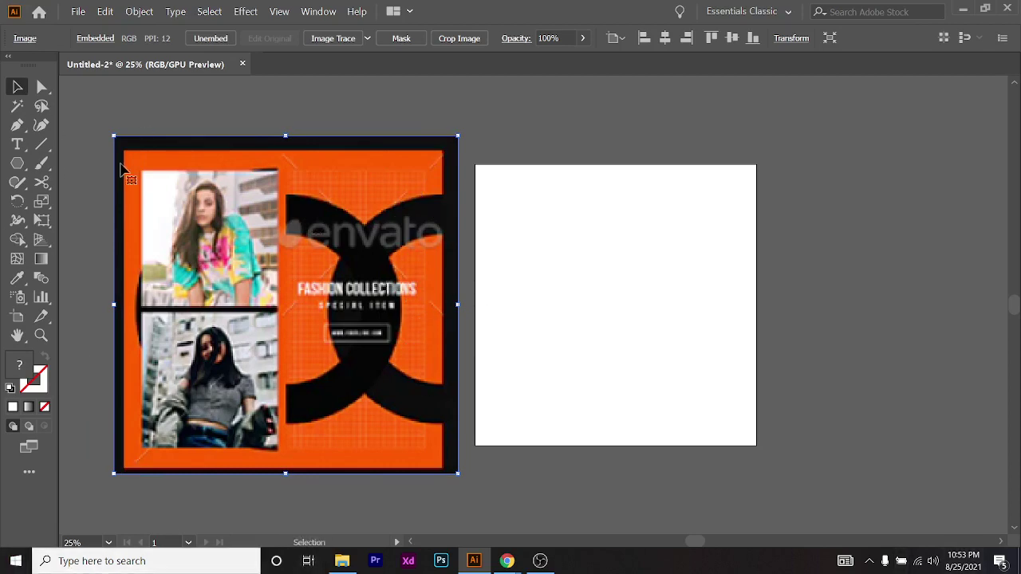
# Compare the GraphicRiver social media post previews with the pasted reference in Illustrator, switching between the two windows
pyautogui.moveTo(506, 561)
pyautogui.click(437, 502)
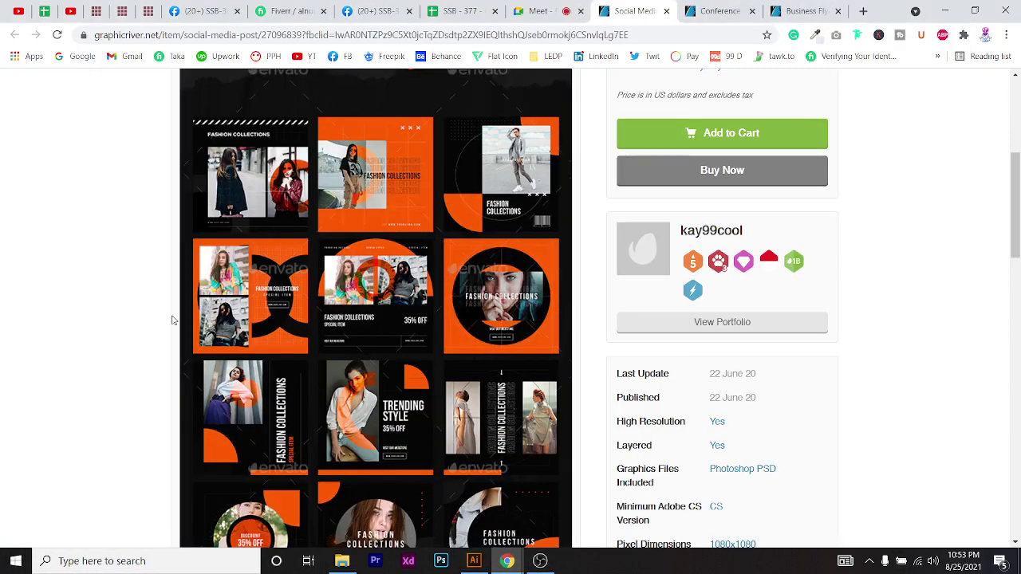
pyautogui.scroll(2, 263, 100)
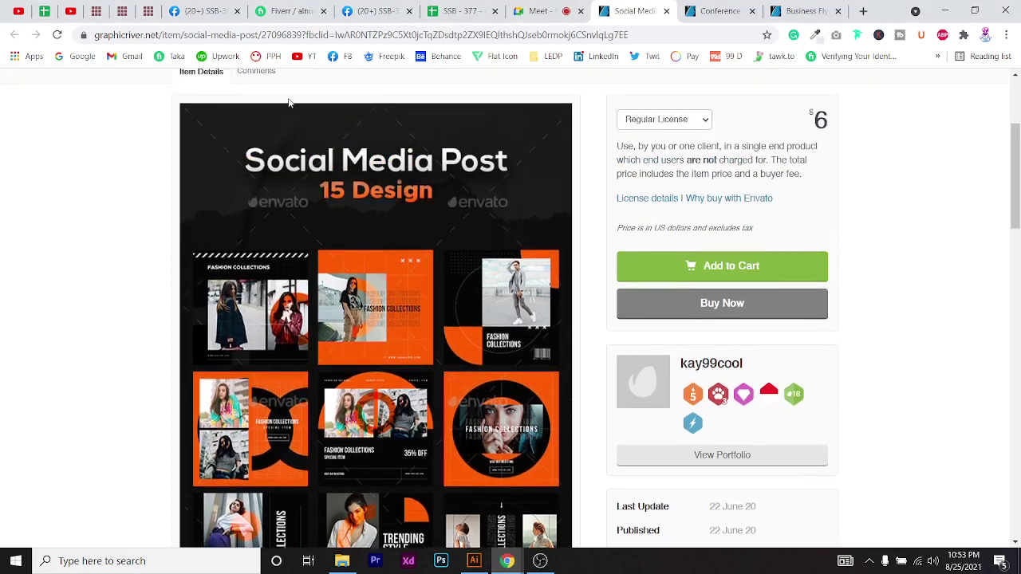
pyautogui.scroll(-4, 519, 132)
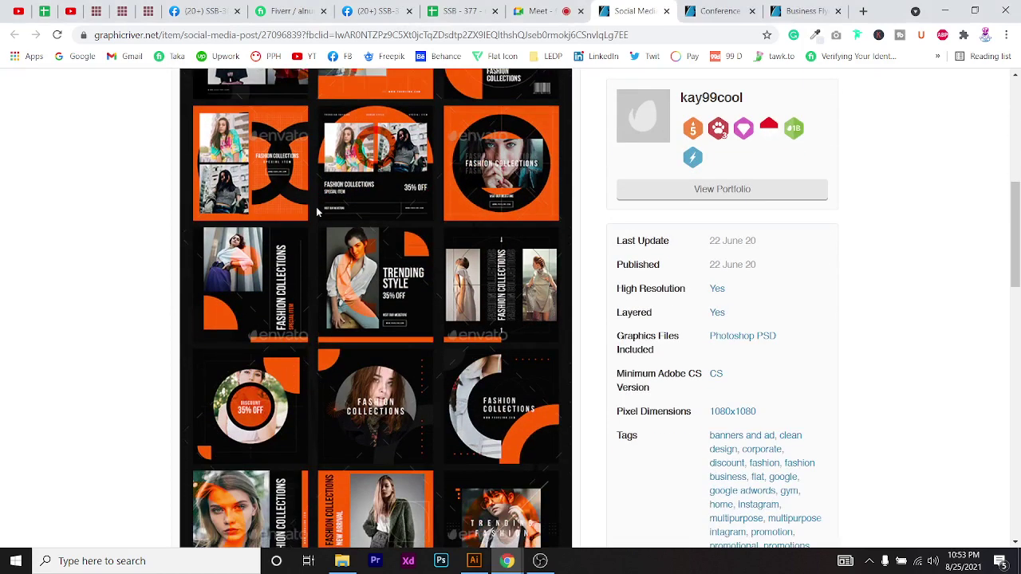
pyautogui.hotkey('alt', 'Tab')
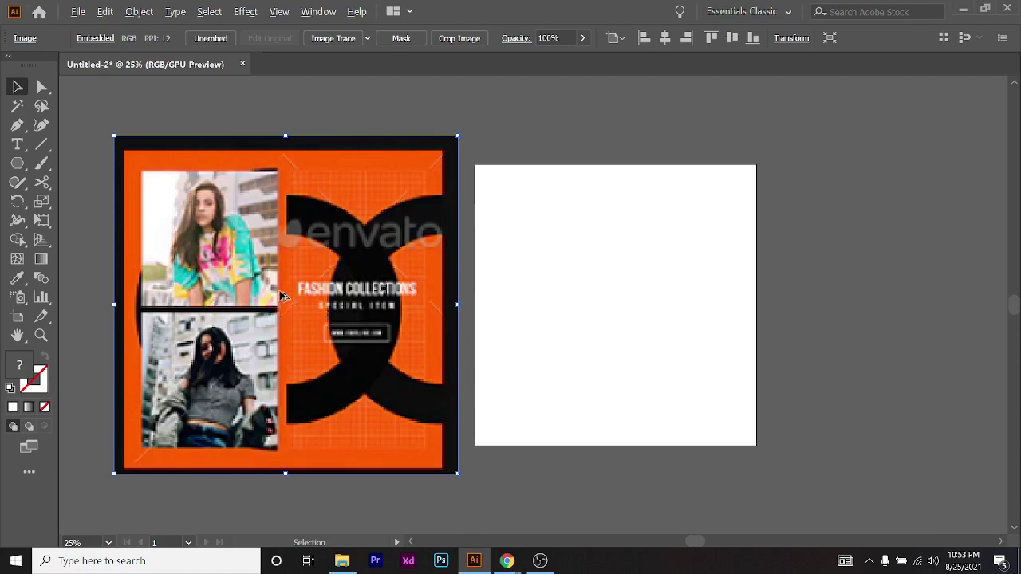
pyautogui.hotkey('alt', 'Tab')
pyautogui.hotkey('alt', 'Tab')
pyautogui.hotkey('alt', 'Tab')
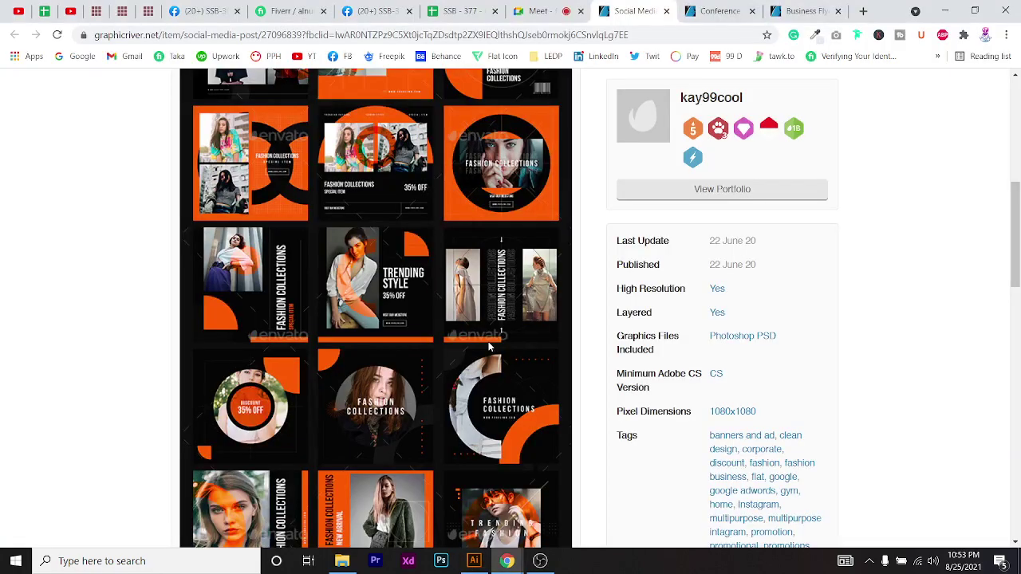
pyautogui.hotkey('alt', 'Tab')
pyautogui.hotkey('alt', 'Tab')
pyautogui.press('Tab')
pyautogui.press('Tab')
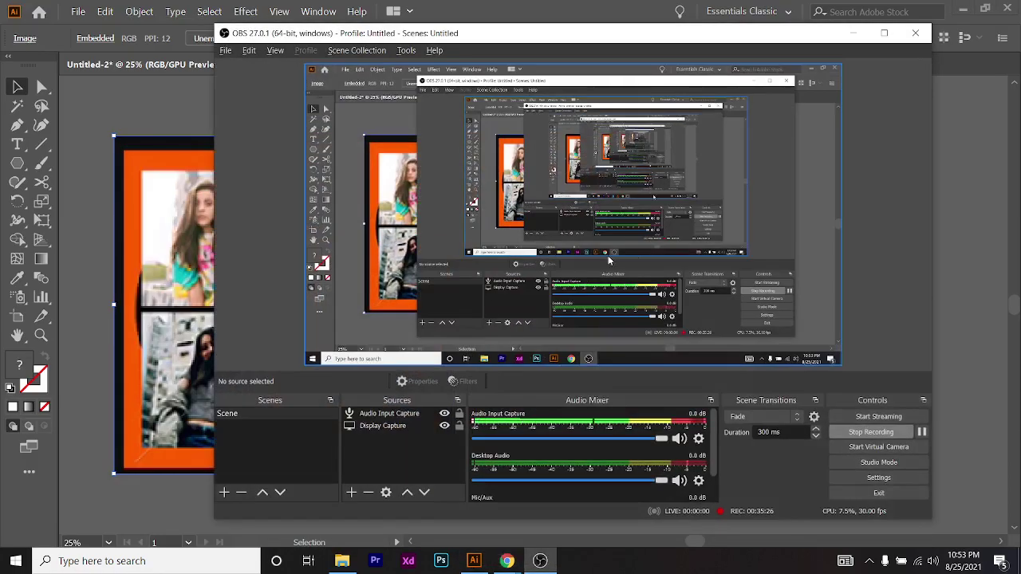
pyautogui.hotkey('alt', 'Tab')
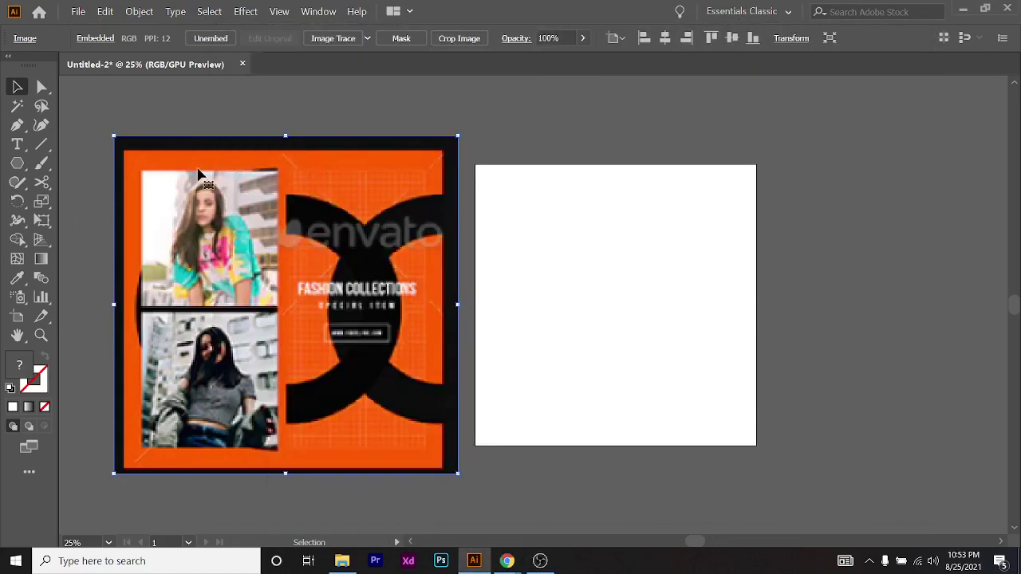
# Draw a rectangle covering the whole artboard with the Rectangle tool
pyautogui.click(17, 163)
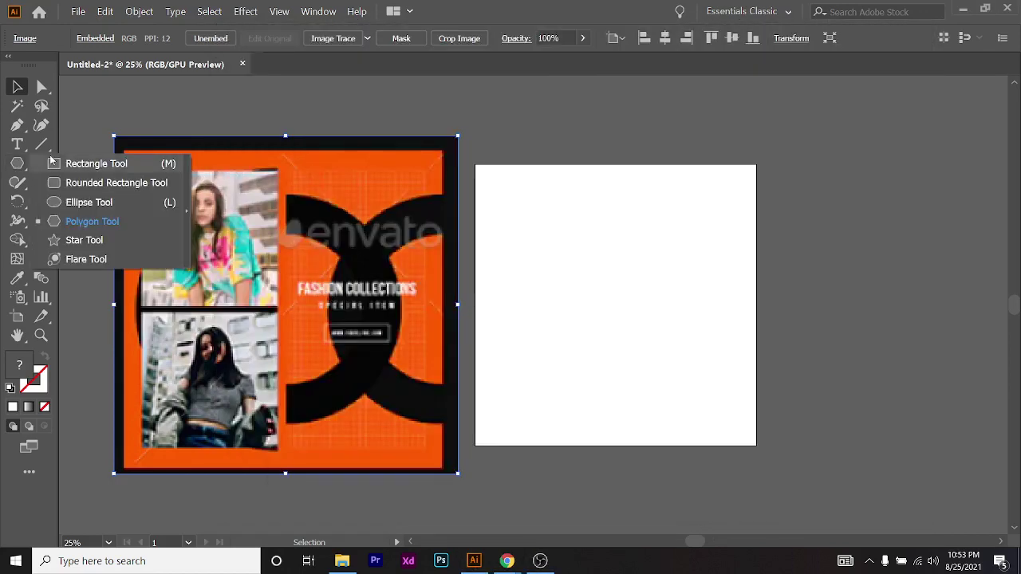
pyautogui.click(52, 162)
pyautogui.hscroll(1, 511, 219)
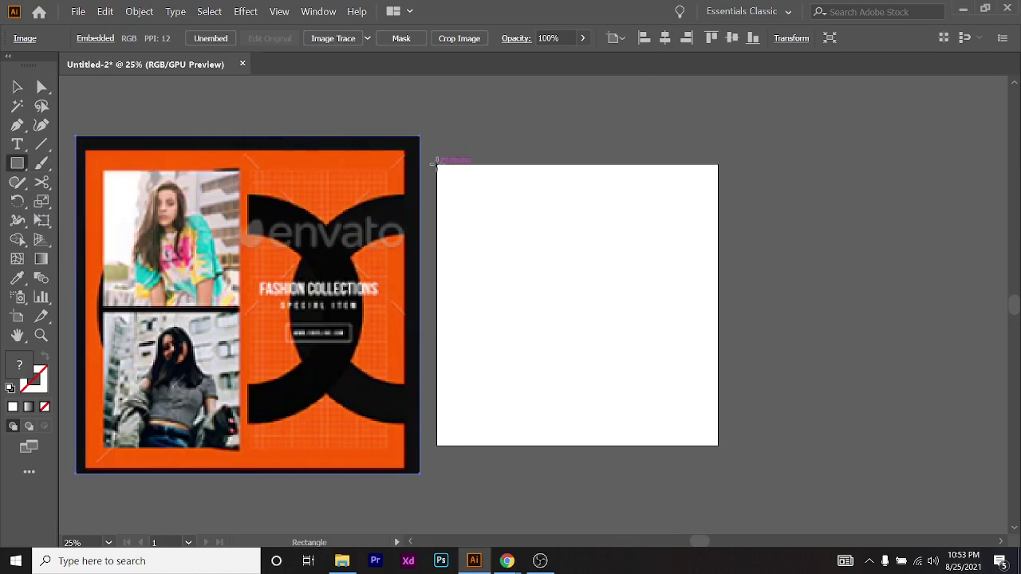
pyautogui.moveTo(436, 165); pyautogui.dragTo(717, 447)
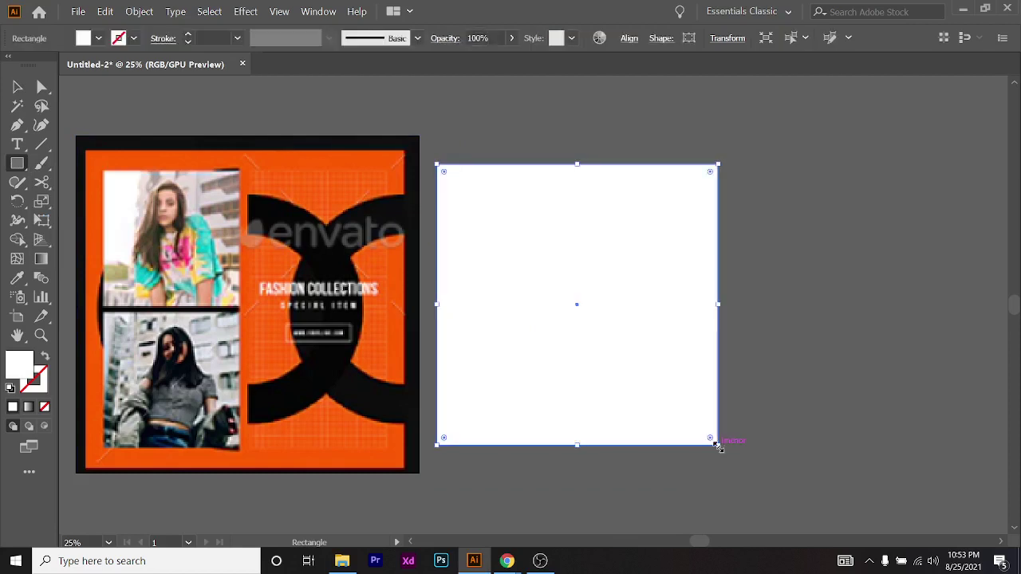
# Fill the artboard-sized rectangle with the reference image's orange using the Eyedropper, and deselect it
pyautogui.click(12, 90)
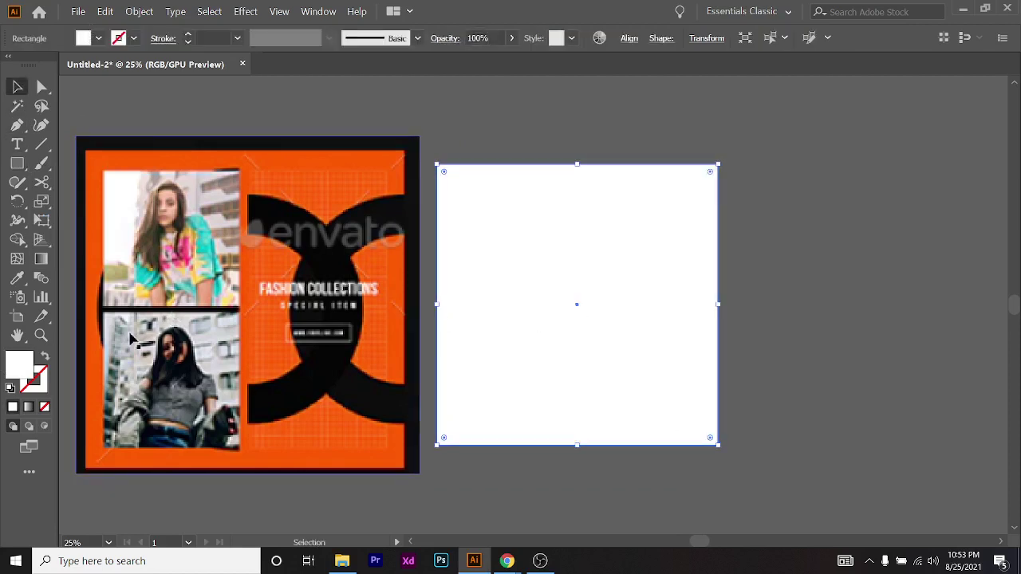
pyautogui.click(16, 277)
pyautogui.click(306, 154)
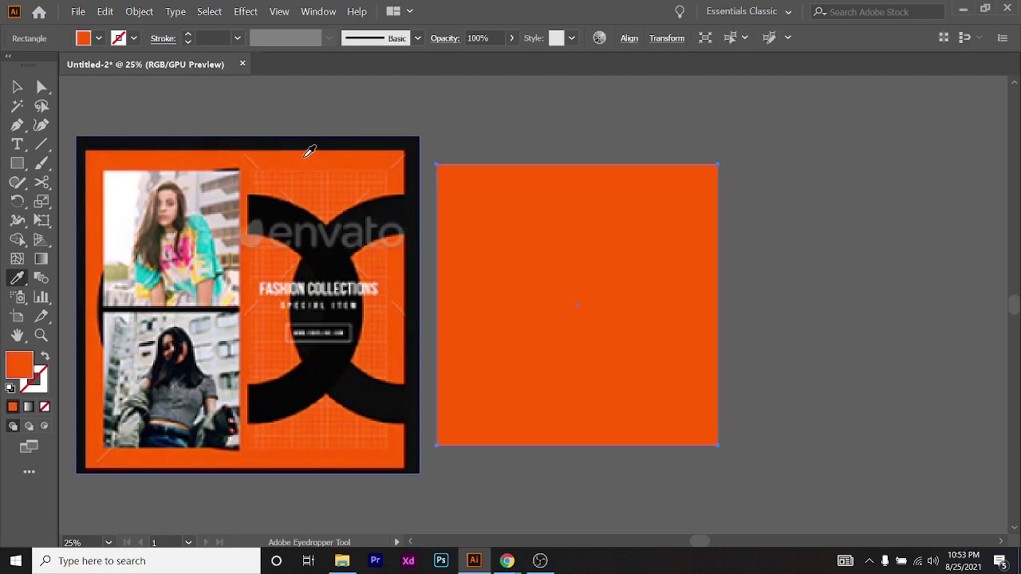
pyautogui.click(18, 85)
pyautogui.click(921, 236)
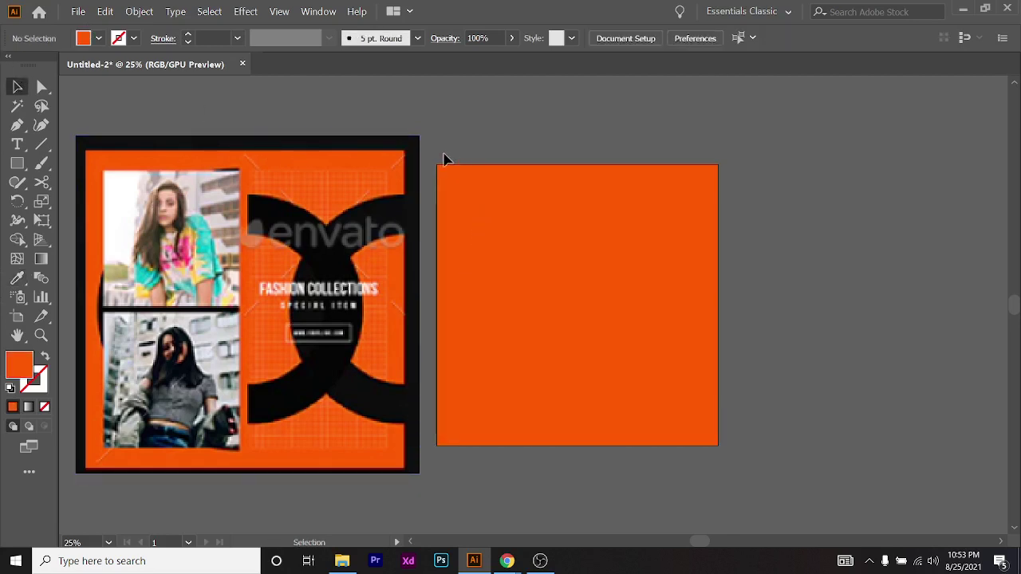
# Shift the orange rectangle so its upper-left corner meets the artboard's corner
pyautogui.scroll(10, 445, 157)
pyautogui.scroll(4, 246, 312)
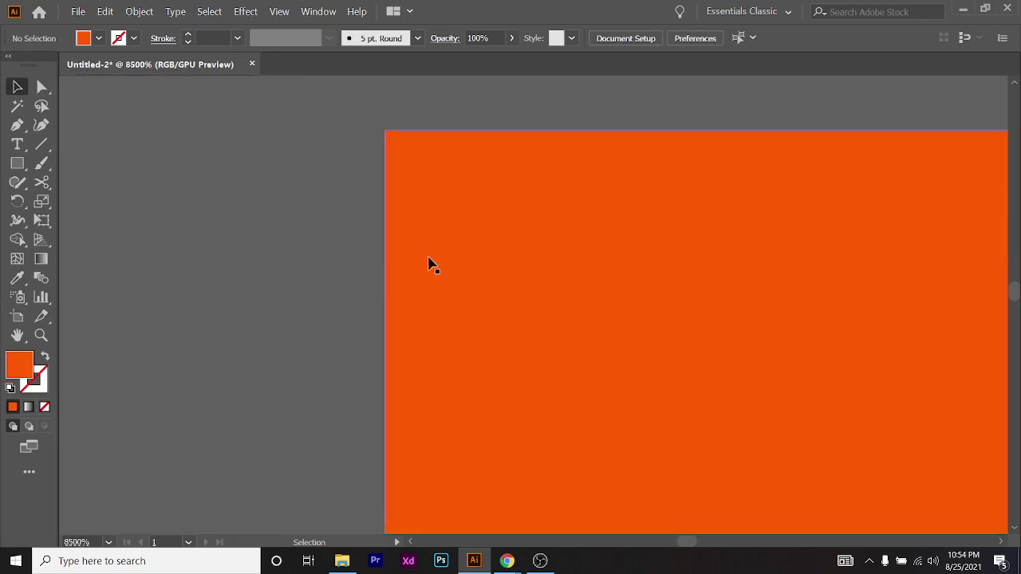
pyautogui.moveTo(428, 264); pyautogui.dragTo(465, 256)
pyautogui.scroll(-12, 402, 257)
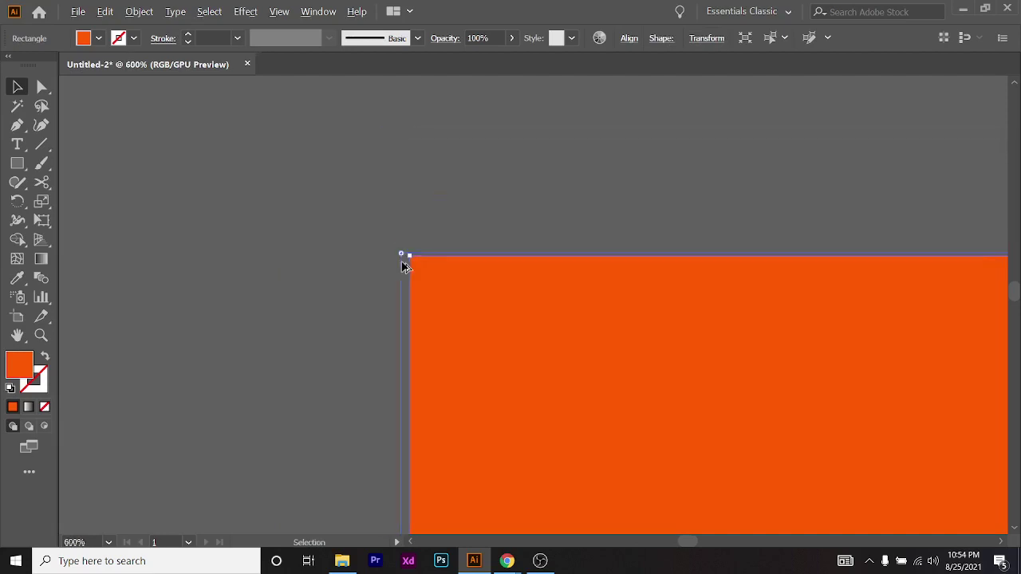
# Fine-tune the orange rectangle at the artboard's lower-right corner to close the gap, and deselect it
pyautogui.scroll(7, 810, 477)
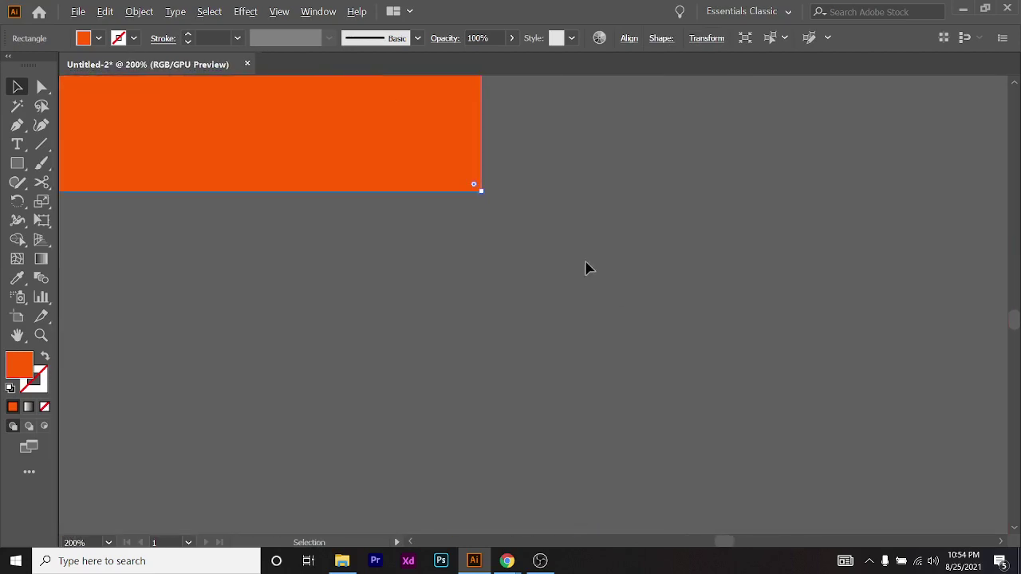
pyautogui.scroll(3, 476, 154)
pyautogui.scroll(3, 508, 280)
pyautogui.scroll(3, 376, 406)
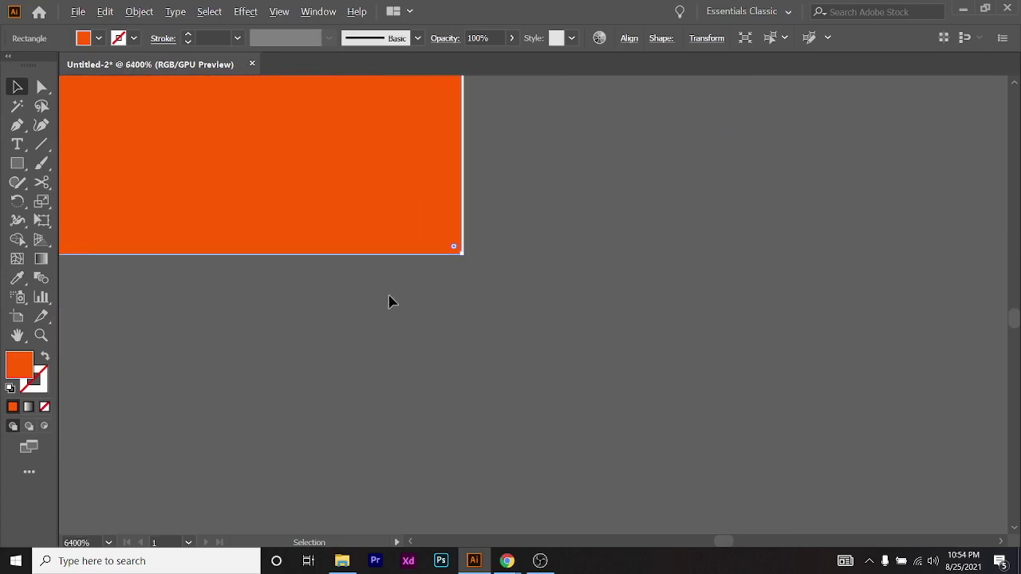
pyautogui.scroll(3, 390, 298)
pyautogui.moveTo(501, 300)
pyautogui.mouseDown()
pyautogui.moveTo(513, 294)
pyautogui.moveTo(506, 299)
pyautogui.mouseUp()
pyautogui.scroll(-10, 803, 372)
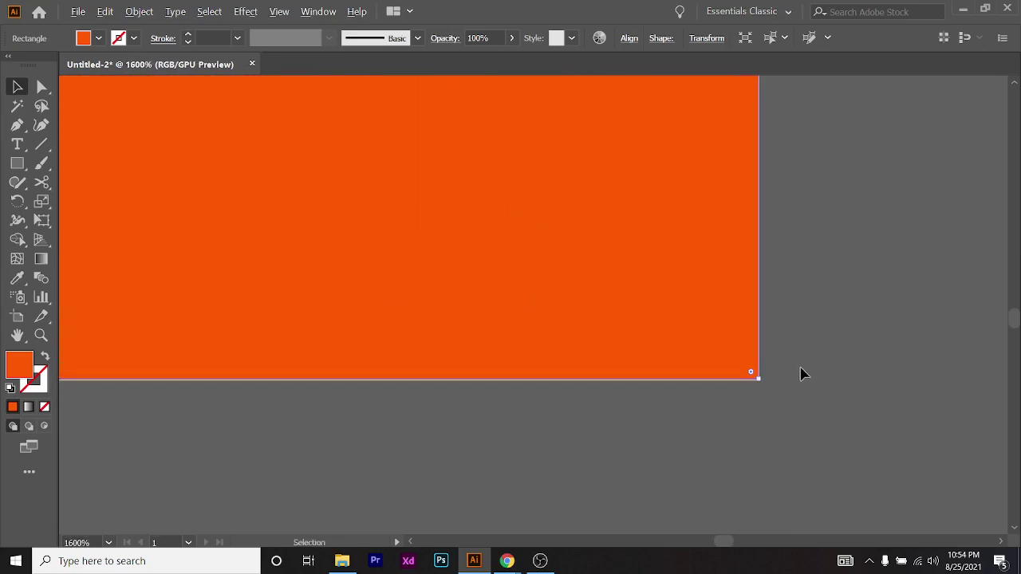
pyautogui.click(845, 358)
pyautogui.scroll(-6, 846, 358)
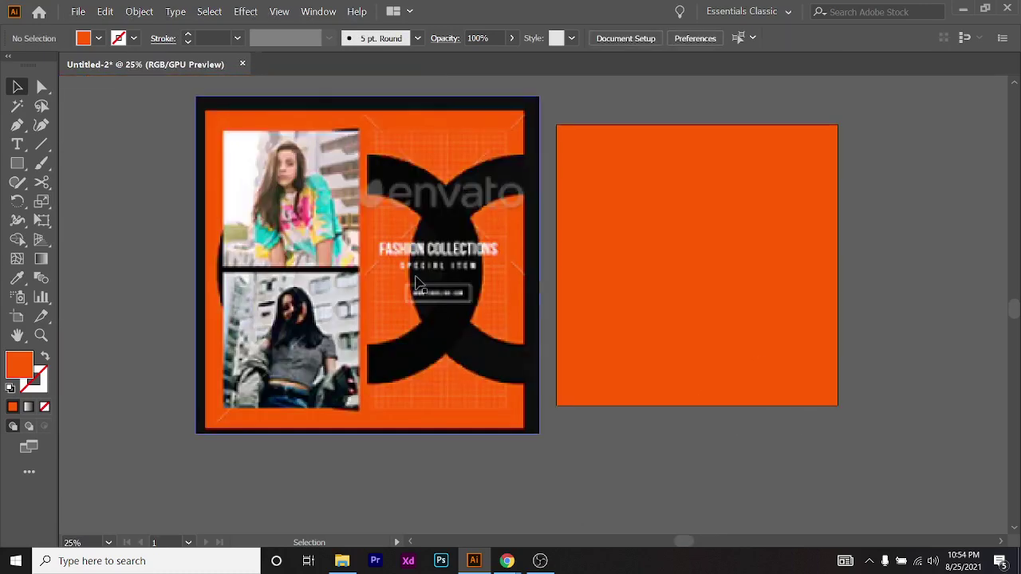
pyautogui.scroll(1, 588, 237)
pyautogui.hscroll(1, 588, 237)
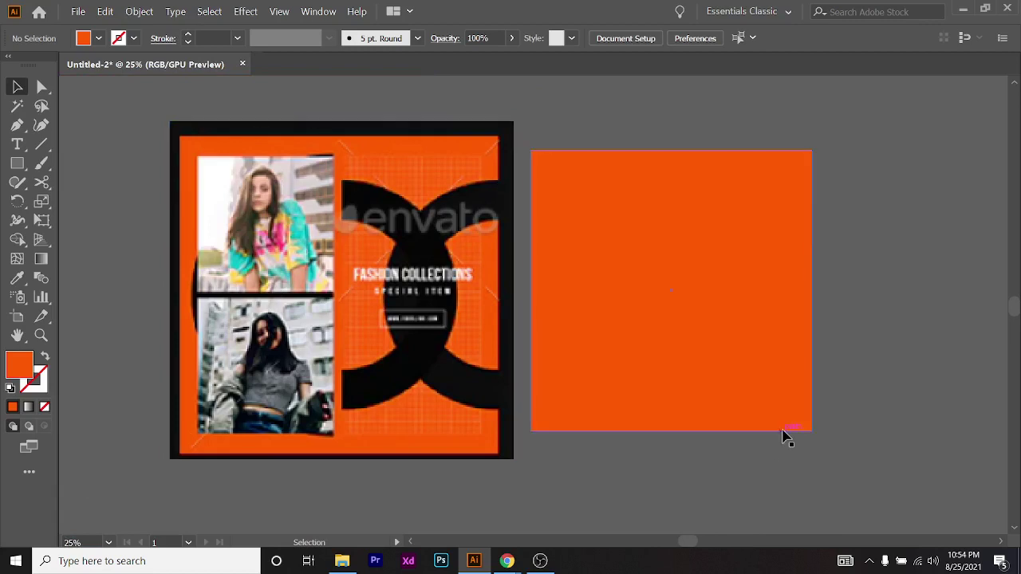
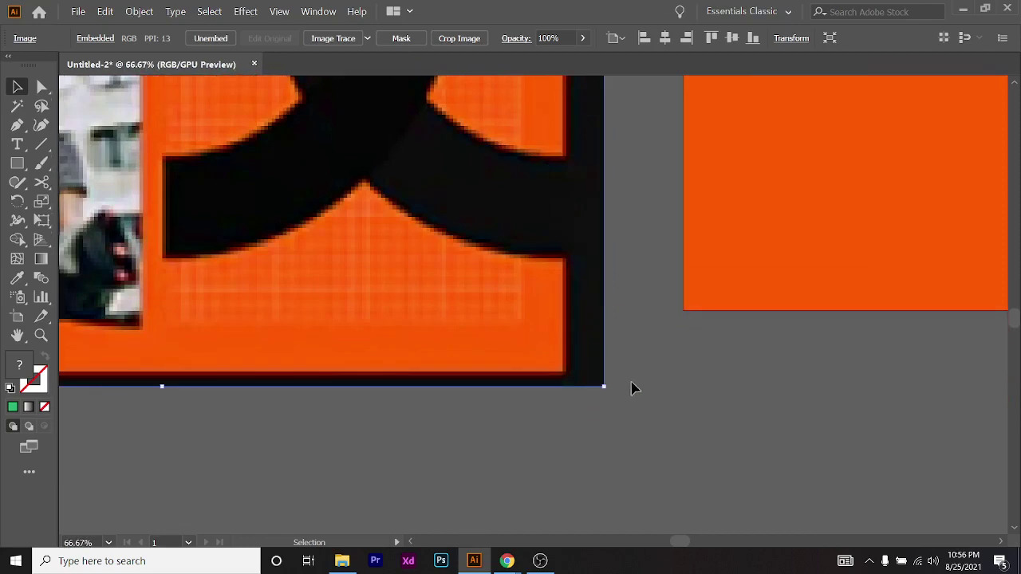
# Scale the reference image down proportionally from its lower-left corner, keeping it slightly larger than the artboard
pyautogui.scroll(-2, 426, 364)
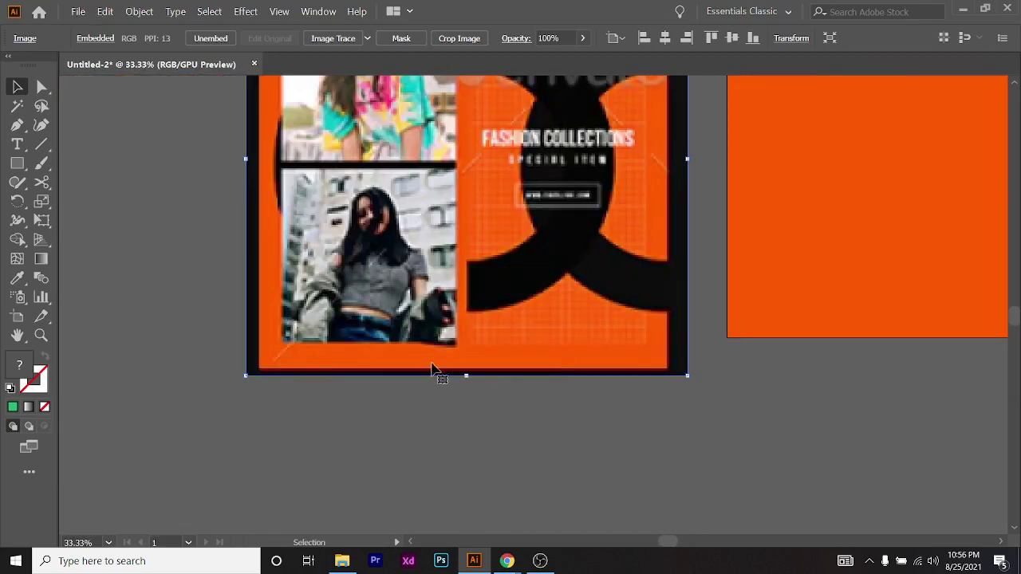
pyautogui.scroll(2, 263, 375)
pyautogui.scroll(-1, 236, 364)
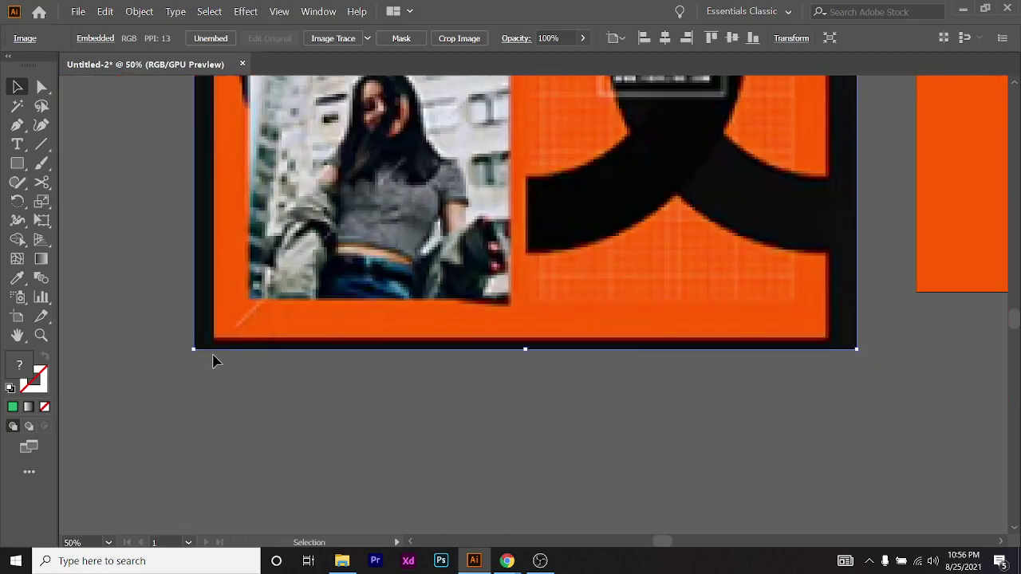
pyautogui.moveTo(193, 352); pyautogui.dragTo(241, 303)
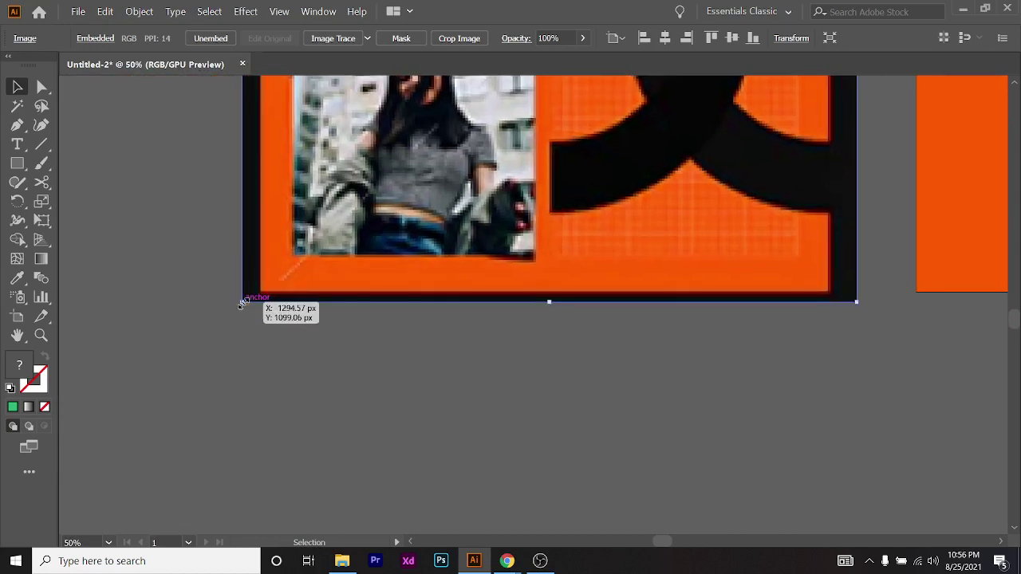
pyautogui.scroll(-3, 241, 303)
pyautogui.scroll(1, 502, 287)
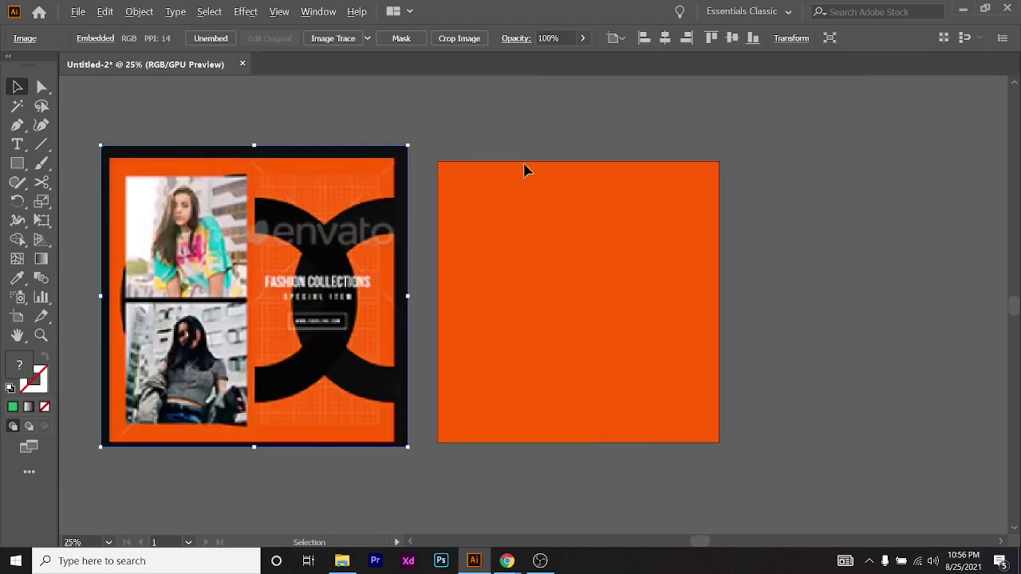
pyautogui.hscroll(-1, 522, 245)
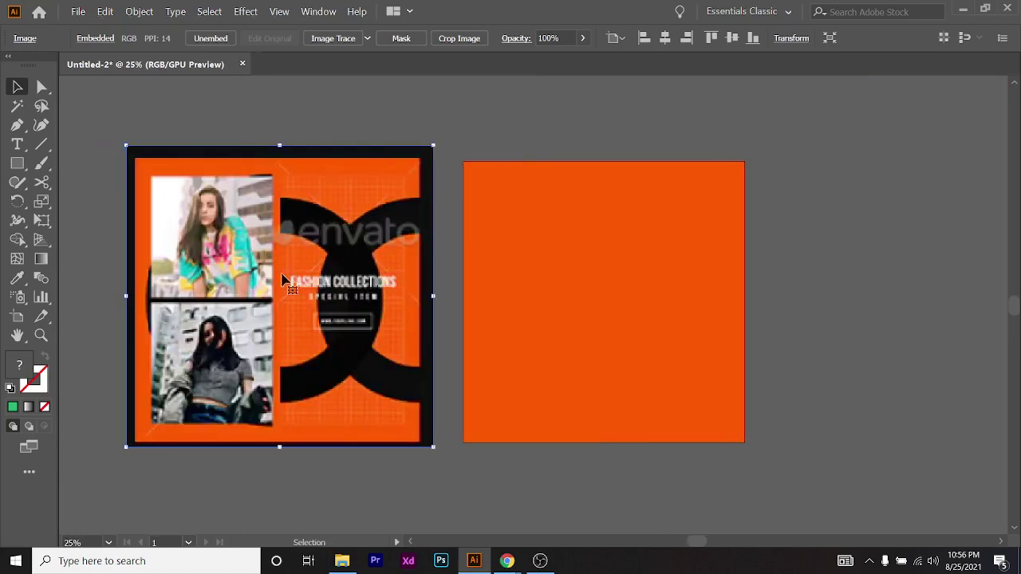
# Draw a rectangle over the reference's upper photo and adjust its left edge to the photo's edge
pyautogui.click(13, 161)
pyautogui.scroll(1, 122, 209)
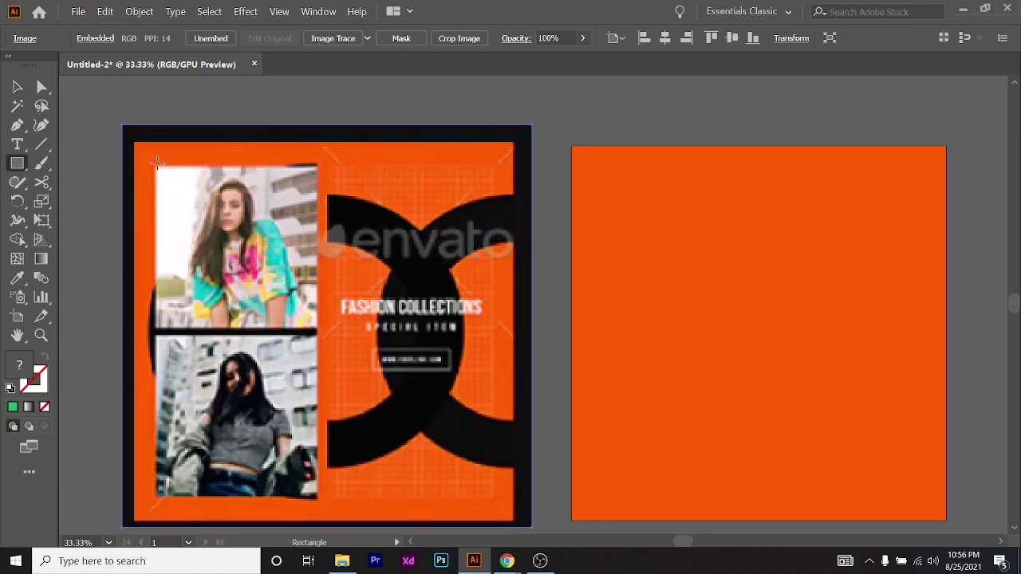
pyautogui.moveTo(151, 165); pyautogui.dragTo(317, 328)
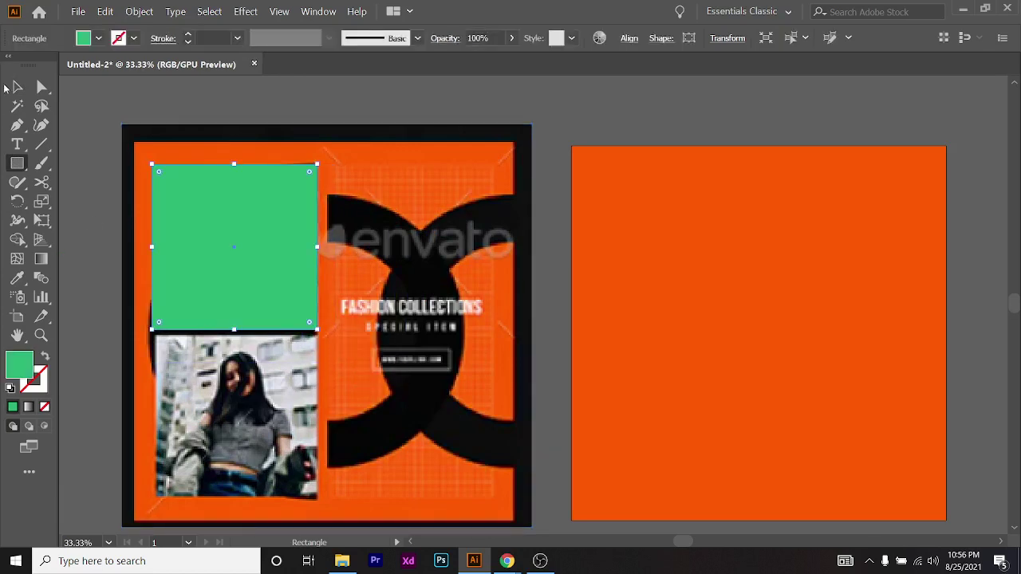
pyautogui.click(11, 86)
pyautogui.scroll(-2, 247, 200)
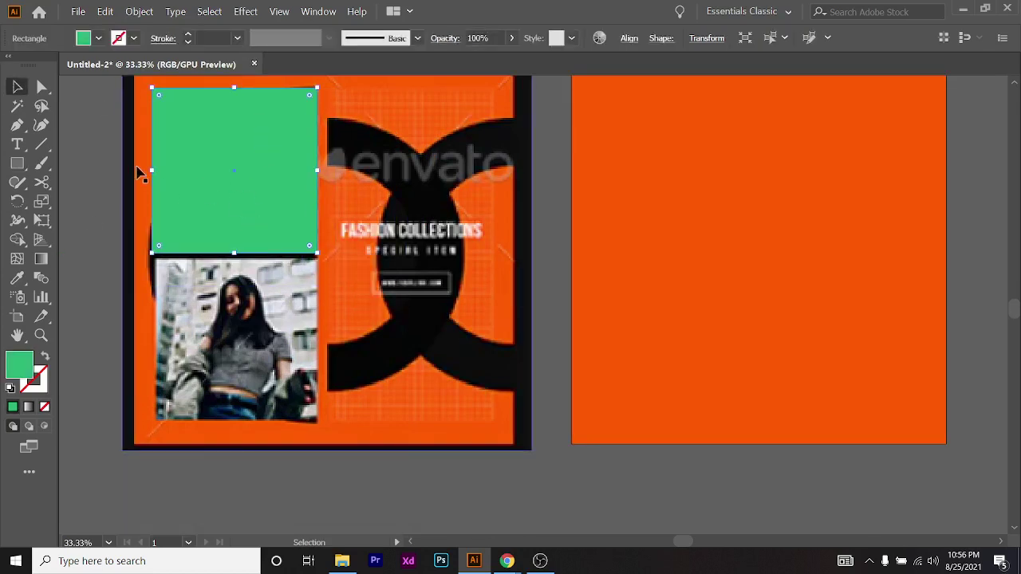
pyautogui.keyDown('alt'); pyautogui.scroll(3, 137, 171); pyautogui.keyUp('alt')
pyautogui.moveTo(167, 197); pyautogui.dragTo(178, 199)
# Duplicate the green rectangle straight down over the reference's lower photo, leaving a narrow gap between the two
pyautogui.scroll(-3, 392, 239)
pyautogui.scroll(1, 404, 202)
pyautogui.scroll(-1, 404, 201)
pyautogui.keyDown('alt'); pyautogui.keyDown('shift'); pyautogui.moveTo(408, 203); pyautogui.dragTo(414, 396); pyautogui.keyUp('shift'); pyautogui.keyUp('alt')
# Move both green rectangles horizontally onto the left half of the orange artboard and deselect them
pyautogui.scroll(-4, 376, 364)
pyautogui.scroll(2, 248, 310)
pyautogui.keyDown('shift'); pyautogui.moveTo(224, 320); pyautogui.dragTo(543, 323); pyautogui.keyUp('shift')
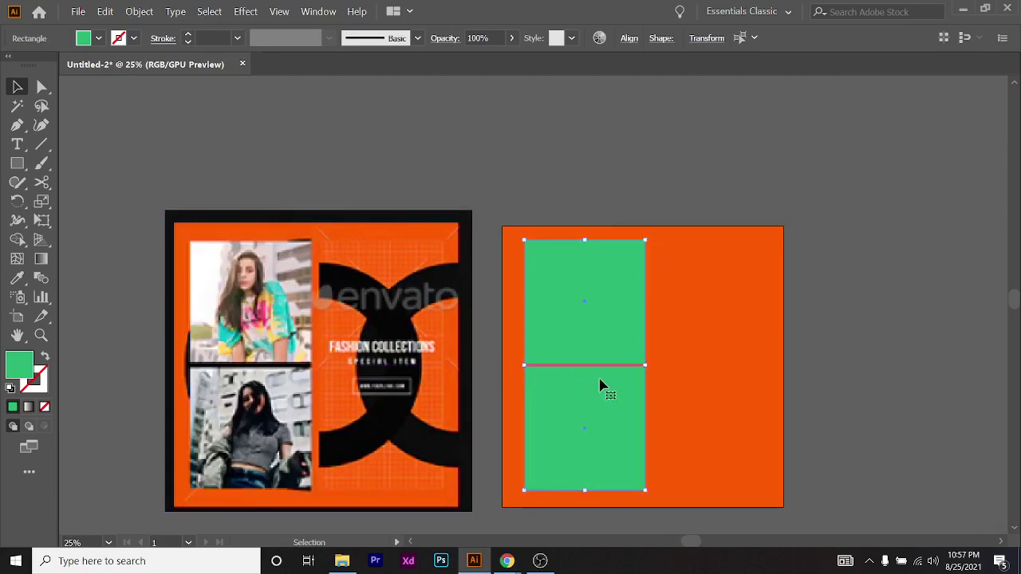
pyautogui.click(613, 438)
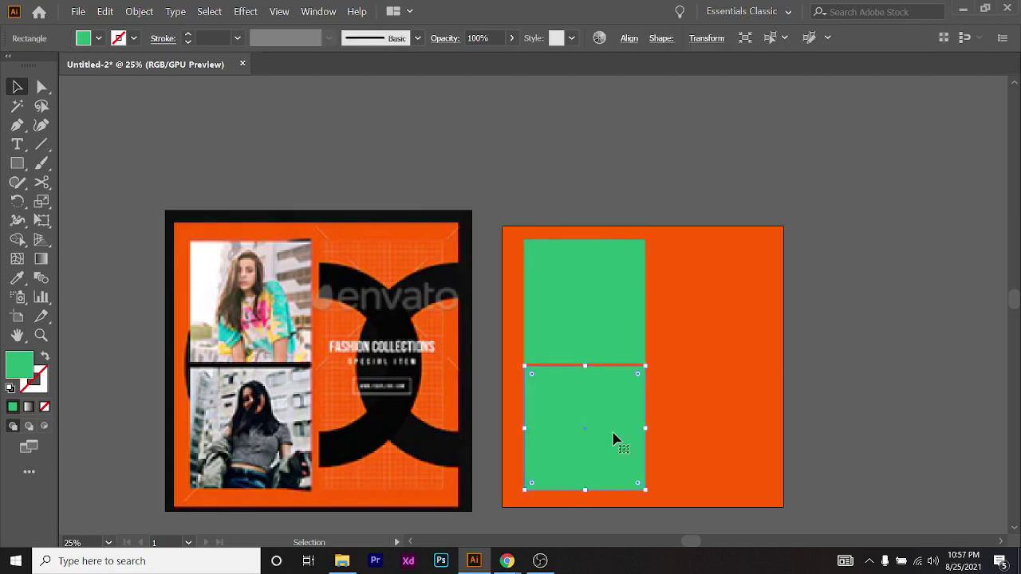
pyautogui.click(928, 305)
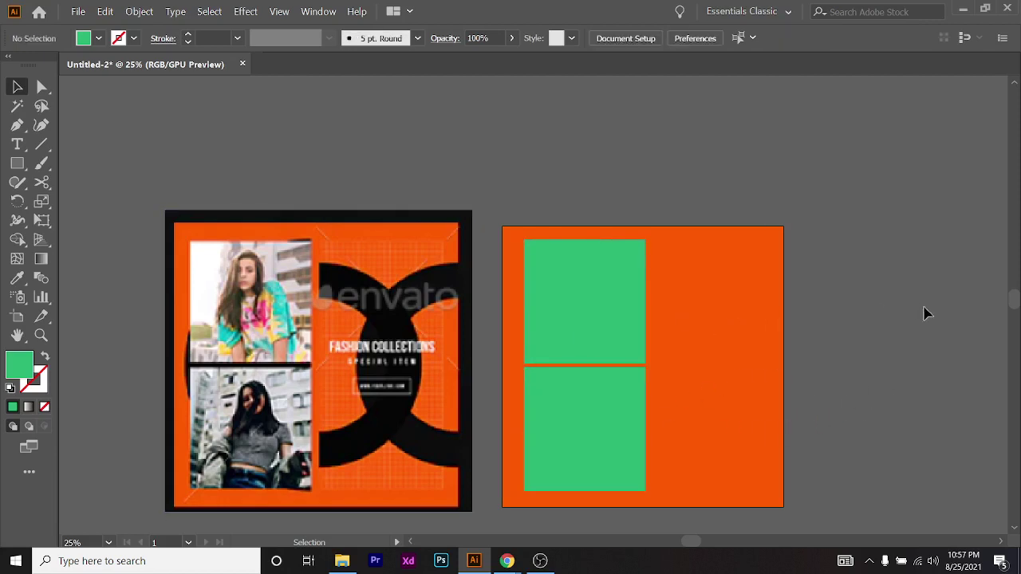
# Draw a large circle over the left part of the reference image with the Ellipse tool
pyautogui.hscroll(1, 514, 356)
pyautogui.scroll(3, 288, 277)
pyautogui.scroll(-1, 404, 273)
pyautogui.scroll(-1, 390, 218)
pyautogui.scroll(-1, 503, 342)
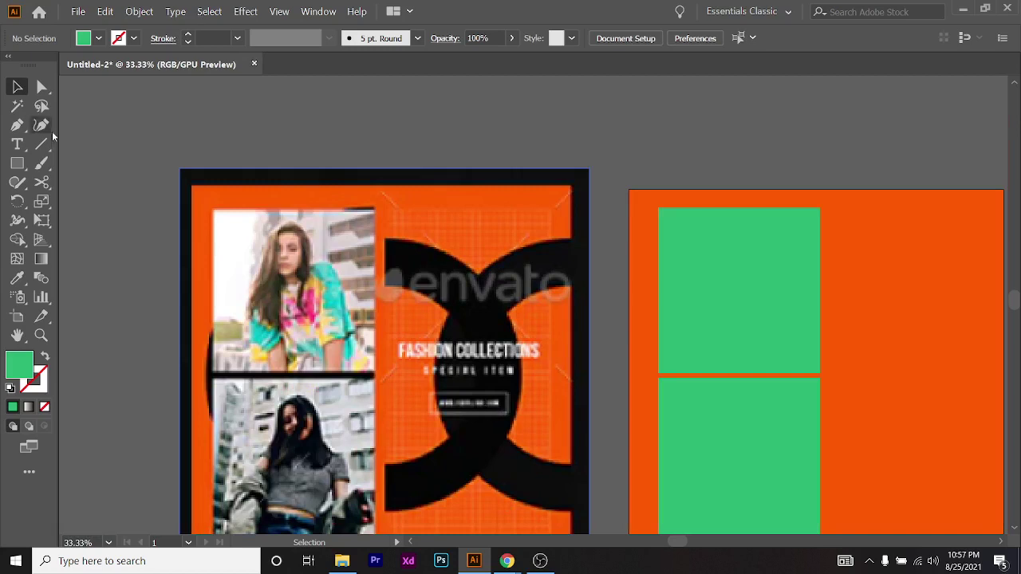
pyautogui.rightClick(17, 163)
pyautogui.click(91, 200)
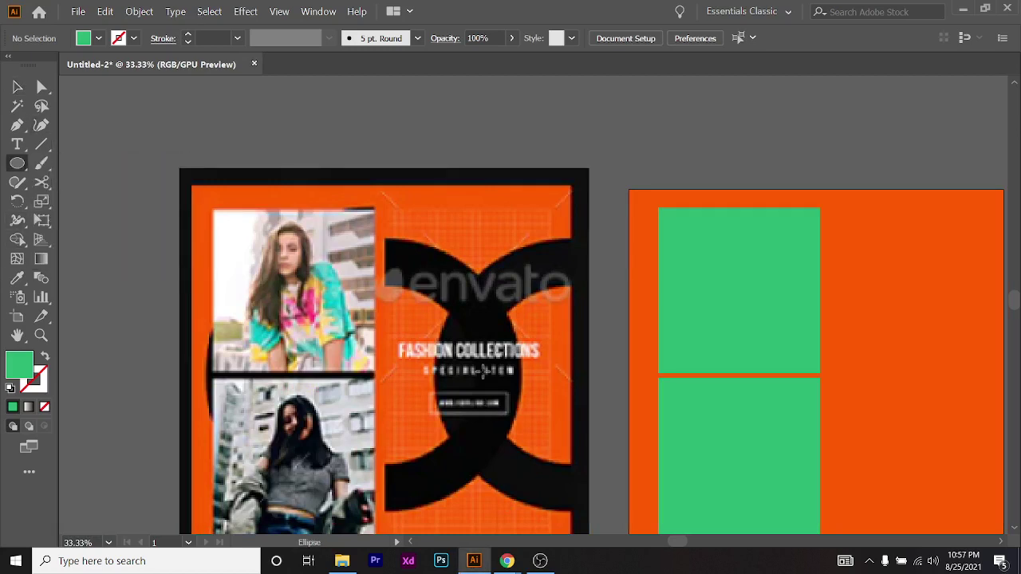
pyautogui.scroll(-2, 281, 306)
pyautogui.moveTo(281, 305); pyautogui.dragTo(431, 198)
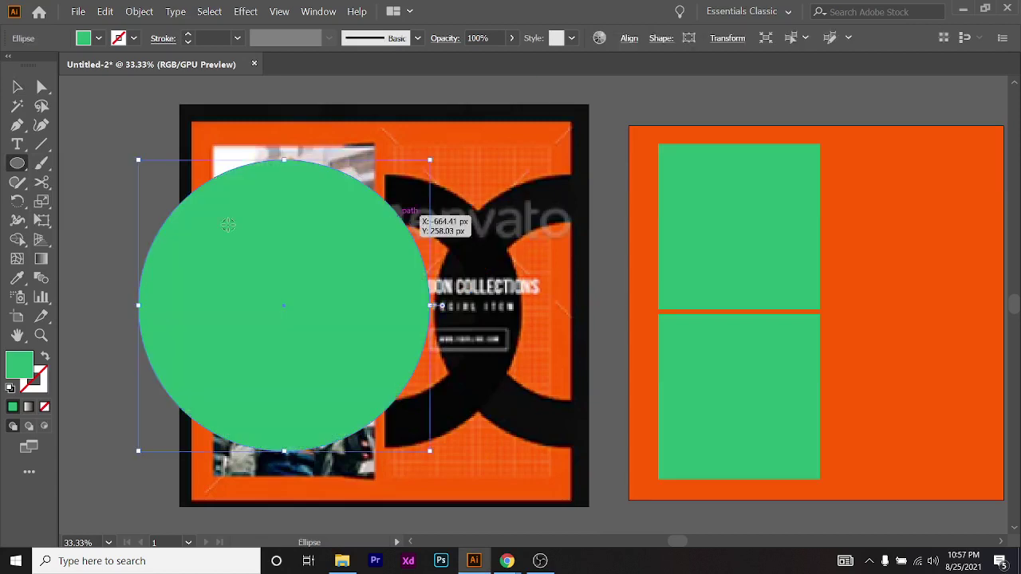
# Move the green circle right toward the reference's left black ring
pyautogui.click(17, 86)
pyautogui.scroll(-1, 255, 258)
pyautogui.moveTo(255, 258)
pyautogui.mouseDown()
pyautogui.moveTo(231, 276)
pyautogui.moveTo(260, 252)
pyautogui.mouseUp()
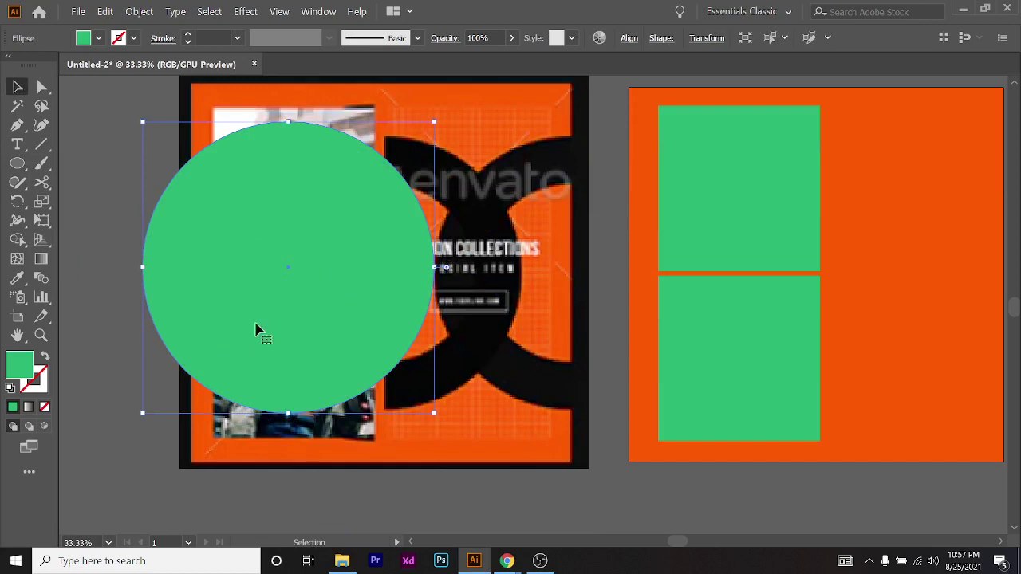
pyautogui.moveTo(251, 305); pyautogui.dragTo(312, 308)
pyautogui.scroll(1, 301, 193)
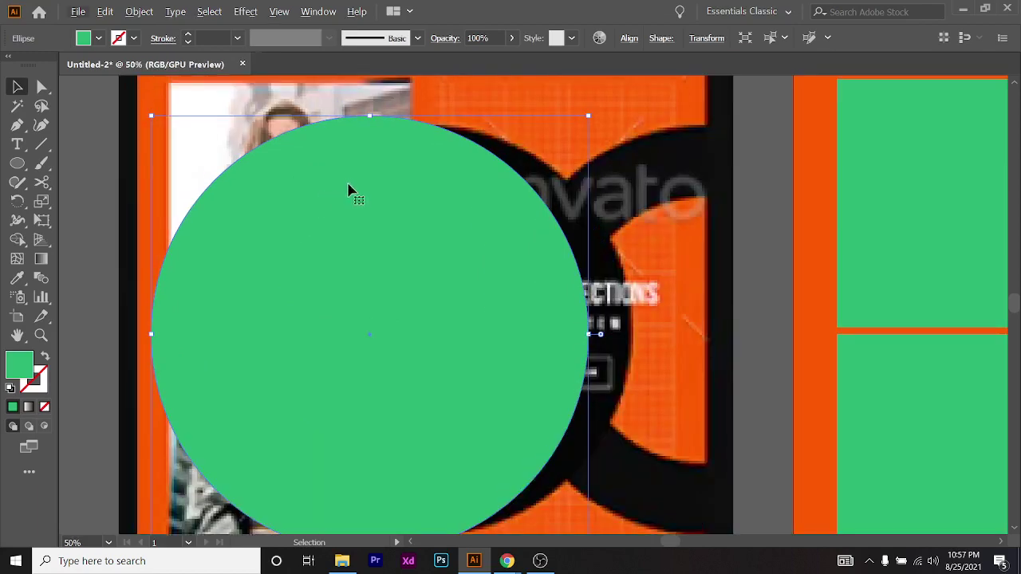
pyautogui.scroll(-1, 348, 187)
pyautogui.moveTo(382, 287); pyautogui.dragTo(376, 247)
pyautogui.scroll(-1, 376, 246)
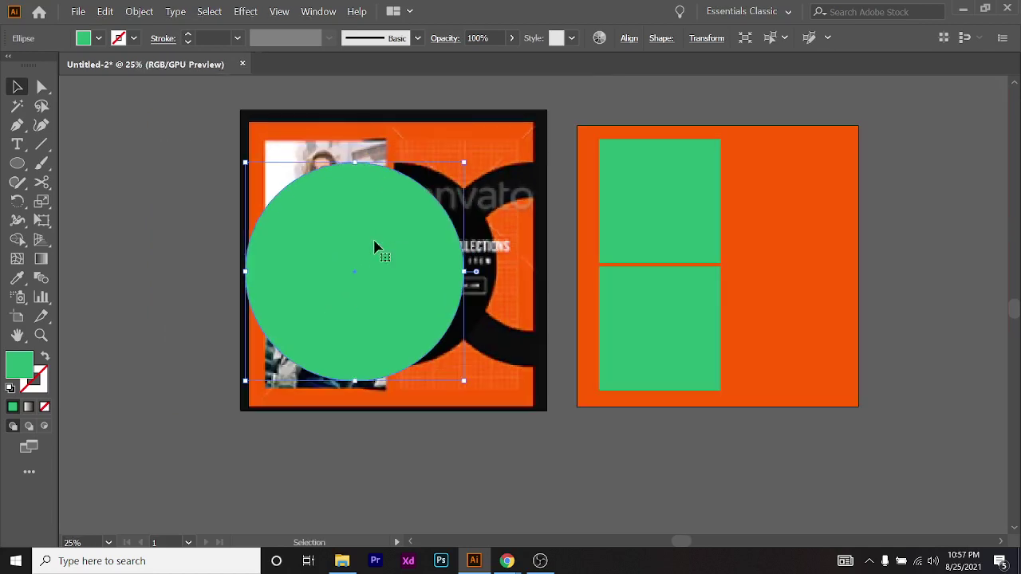
# Reposition the green circle until its right edge lines up with the left black ring's outer edge
pyautogui.scroll(1, 373, 263)
pyautogui.press('a')
pyautogui.hscroll(2, 631, 315)
pyautogui.scroll(1, 631, 314)
pyautogui.hscroll(1, 631, 314)
pyautogui.scroll(1, 631, 314)
pyautogui.press('v')
pyautogui.moveTo(306, 345); pyautogui.dragTo(331, 342)
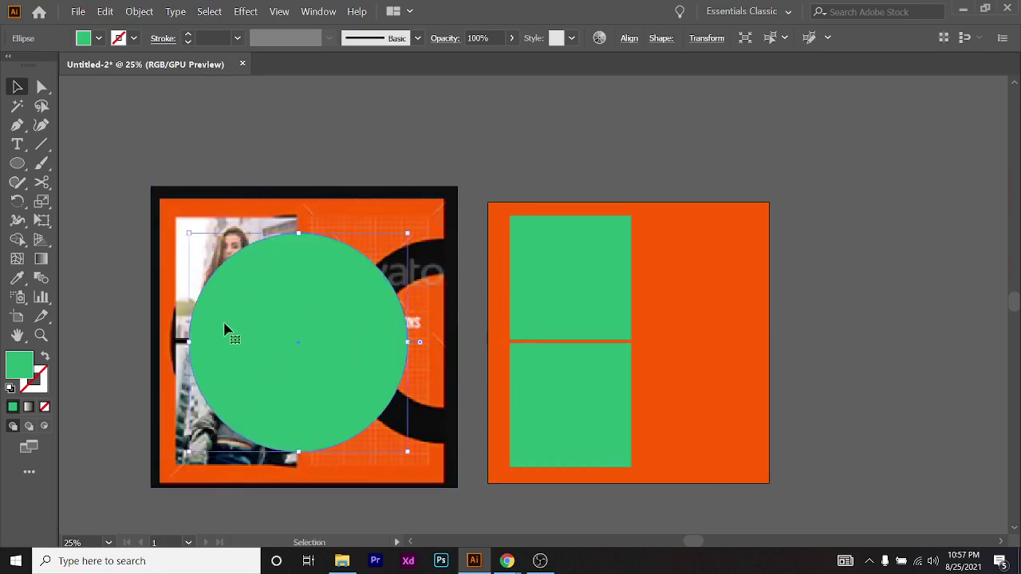
pyautogui.scroll(-1, 317, 351)
pyautogui.hscroll(-2, 284, 317)
pyautogui.scroll(-1, 319, 314)
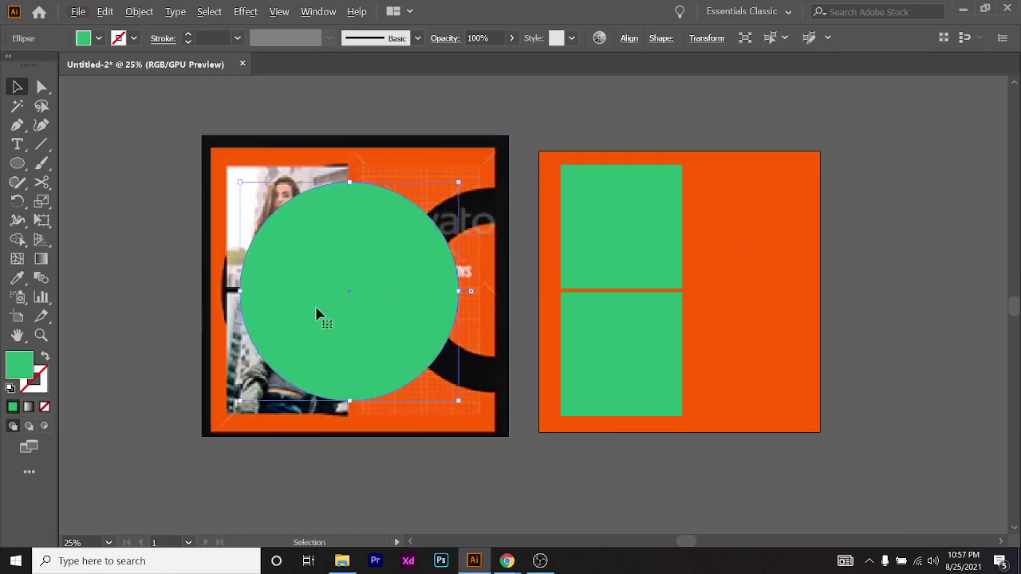
pyautogui.hscroll(-1, 319, 311)
pyautogui.scroll(1, 323, 308)
pyautogui.moveTo(396, 317); pyautogui.dragTo(379, 300)
pyautogui.moveTo(391, 300); pyautogui.dragTo(405, 322)
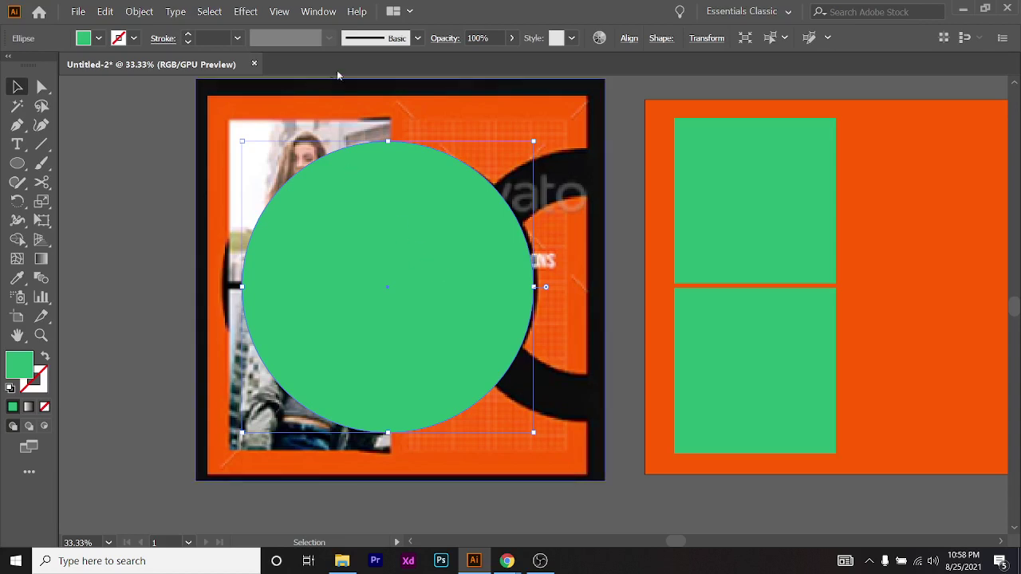
# Try an opacity of 56% on the circle, and nudge it against the left black ring's outer edge
pyautogui.click(513, 40)
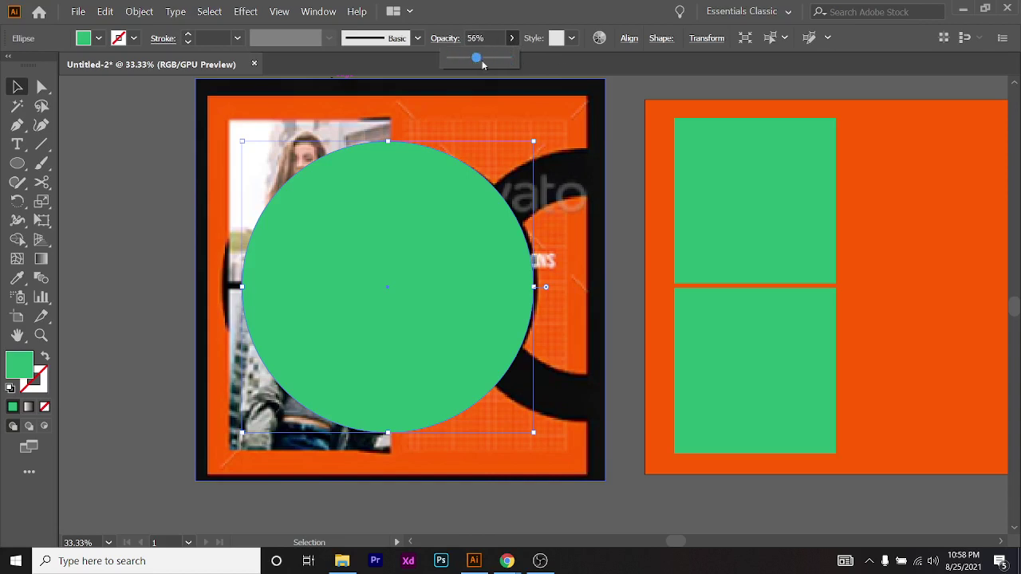
pyautogui.click(563, 64)
pyautogui.moveTo(449, 294); pyautogui.dragTo(419, 285)
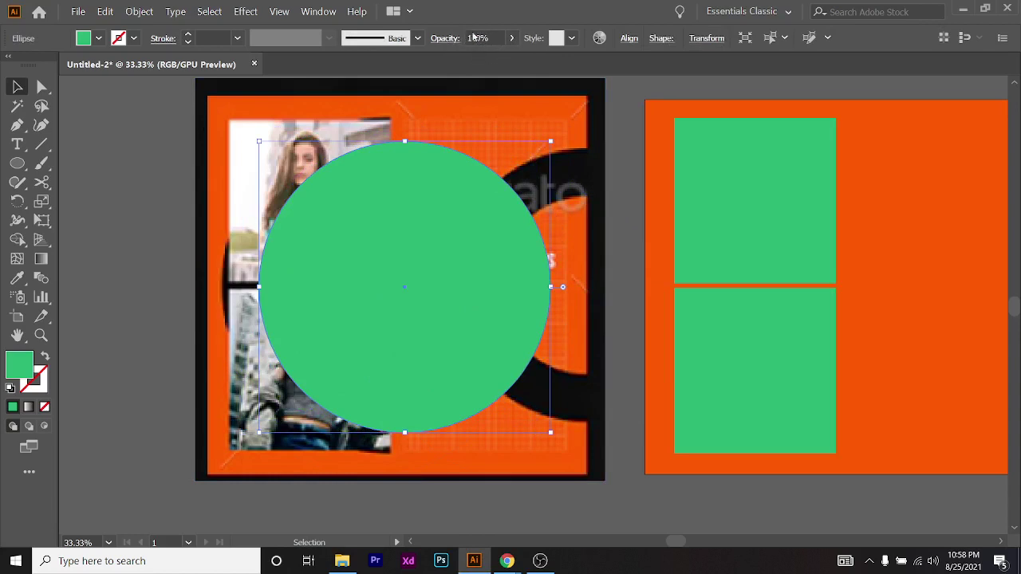
pyautogui.click(513, 38)
pyautogui.moveTo(403, 297)
pyautogui.mouseDown()
pyautogui.moveTo(344, 317)
pyautogui.moveTo(381, 290)
pyautogui.moveTo(387, 295)
pyautogui.mouseUp()
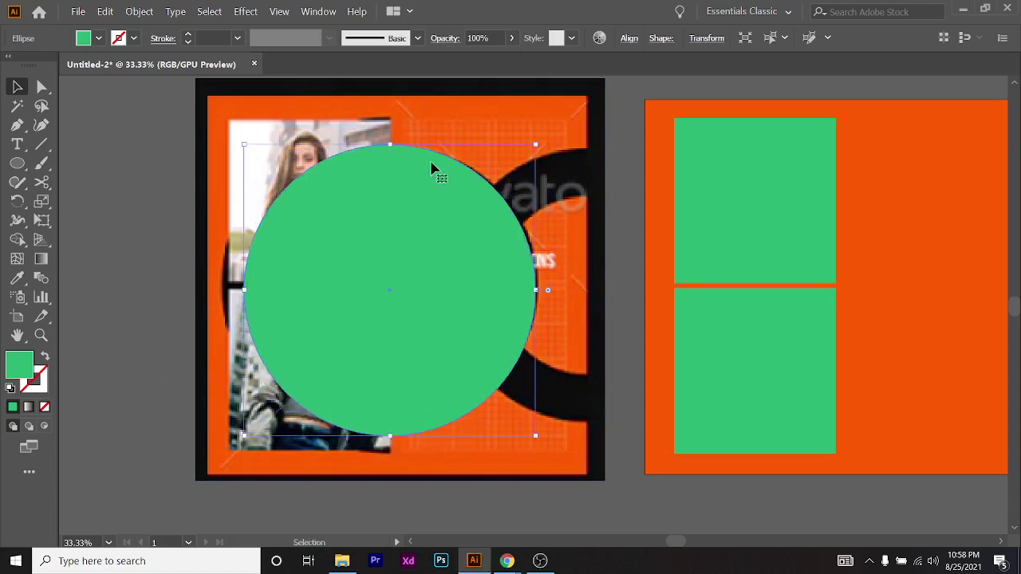
# Set the circle's opacity to 0% and deselect it
pyautogui.click(511, 38)
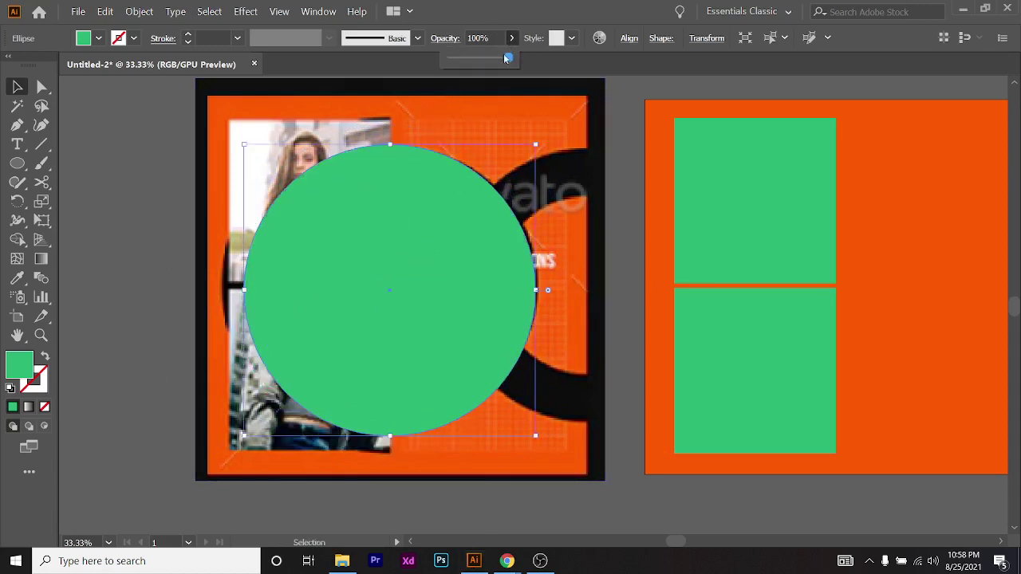
pyautogui.moveTo(508, 59); pyautogui.dragTo(1, 106)
pyautogui.click(160, 234)
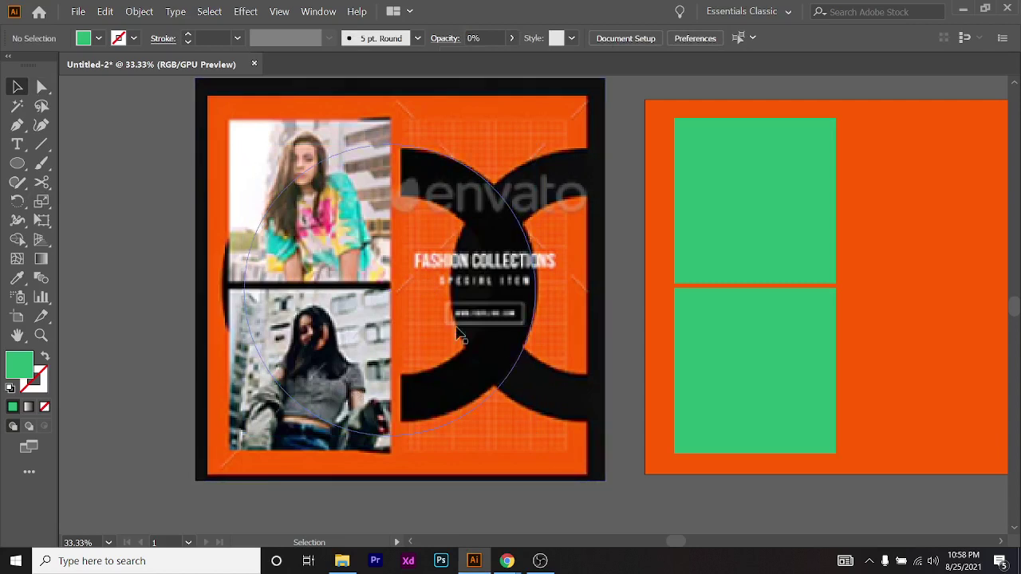
# Reselect the transparent circle and set its opacity back to 100%
pyautogui.click(482, 185)
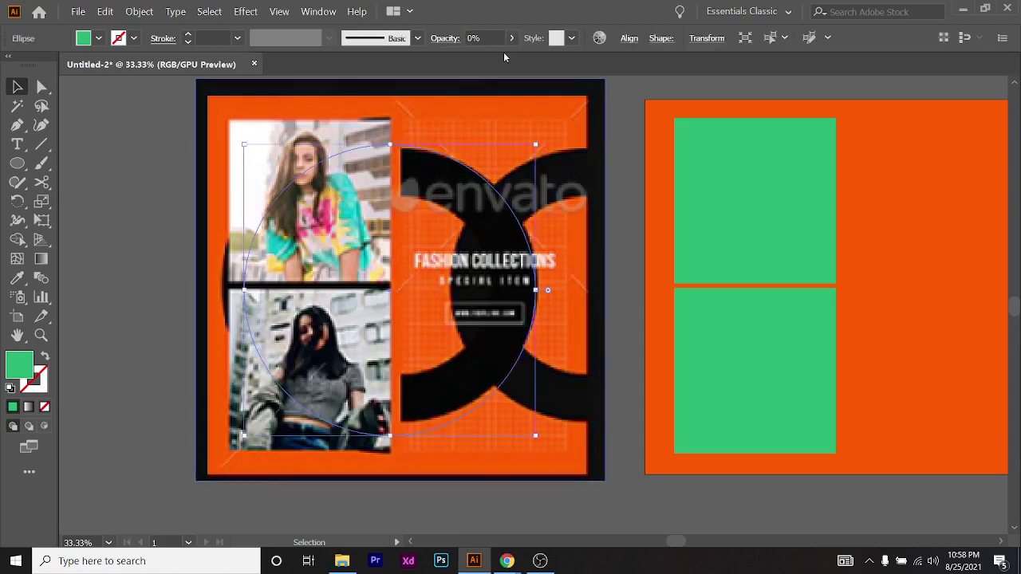
pyautogui.click(512, 39)
pyautogui.moveTo(450, 60); pyautogui.dragTo(729, 140)
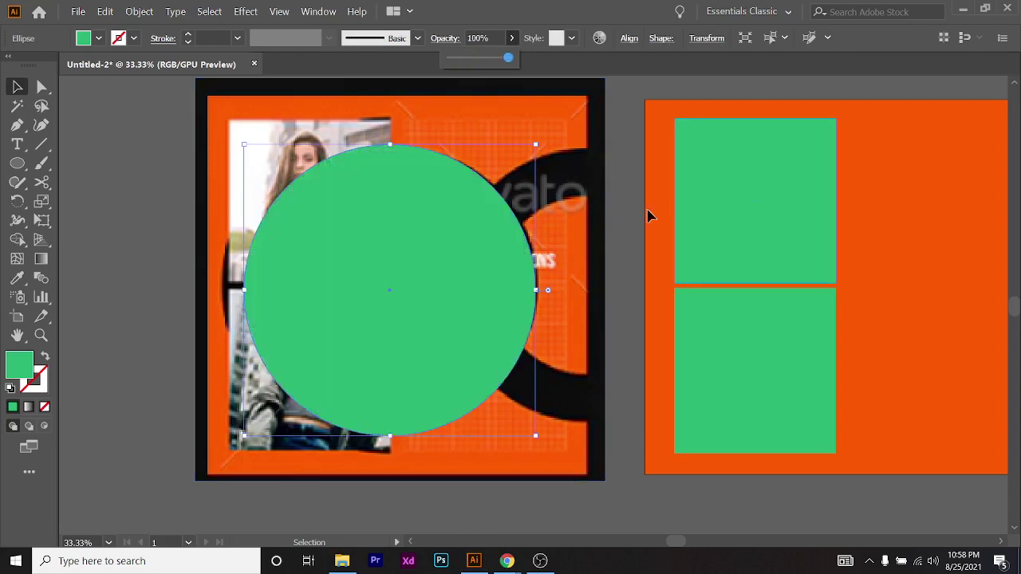
# Set the circle's opacity to 46% and move it off the reference to the far side of the orange artboard
pyautogui.moveTo(509, 58); pyautogui.dragTo(212, 253)
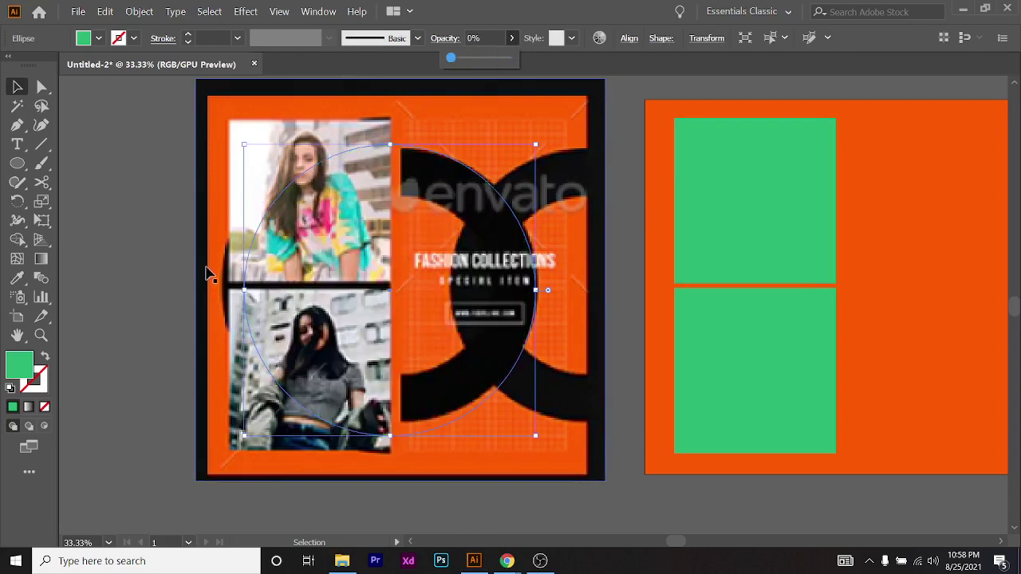
pyautogui.moveTo(452, 58); pyautogui.dragTo(483, 60)
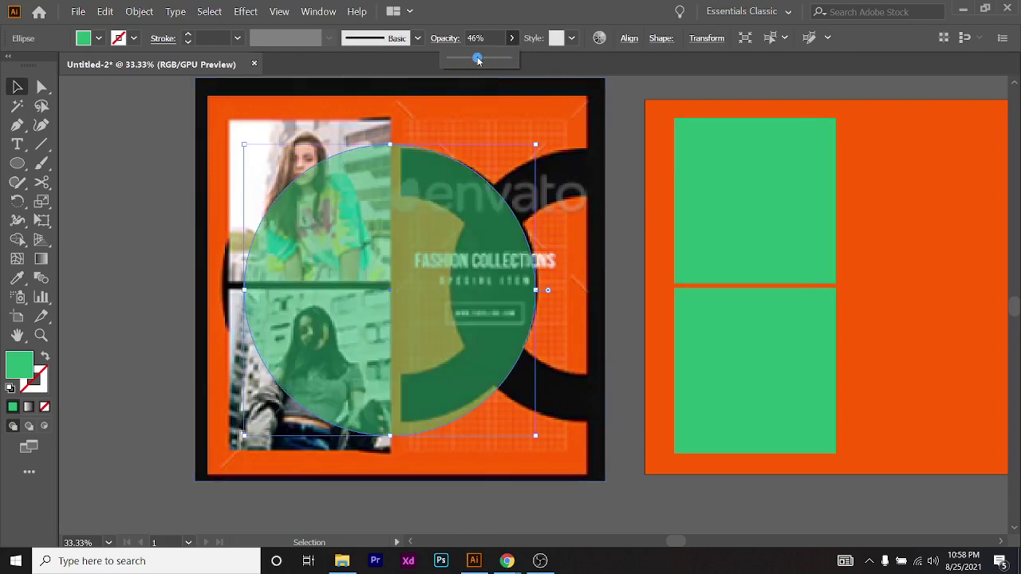
pyautogui.moveTo(430, 349); pyautogui.dragTo(985, 319)
pyautogui.hscroll(2, 843, 311)
pyautogui.moveTo(843, 311); pyautogui.dragTo(937, 290)
pyautogui.hscroll(2, 724, 290)
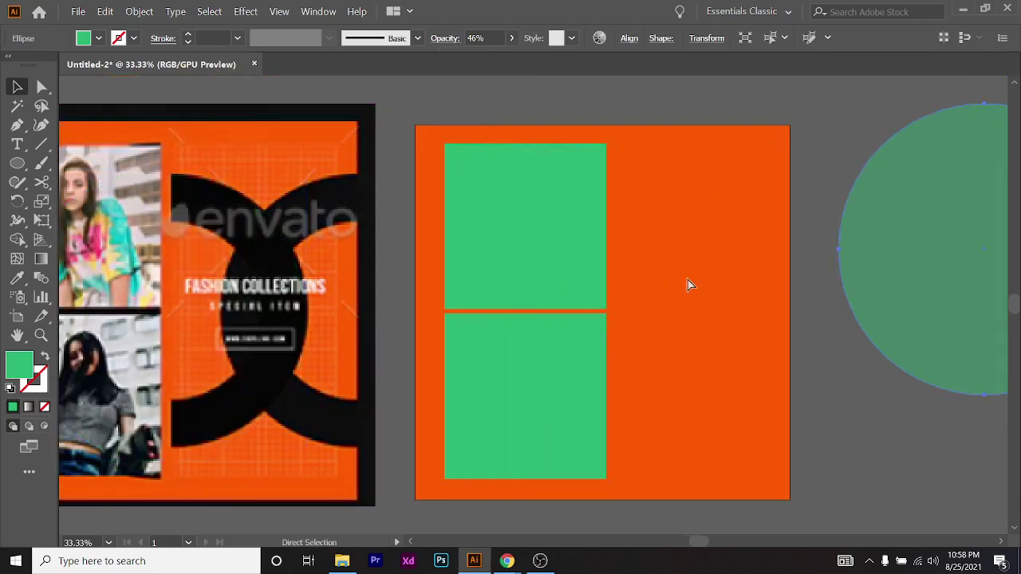
# Add a black quotation mark as text on the empty half of the orange artboard and enlarge it
pyautogui.press('t')
pyautogui.click(685, 235)
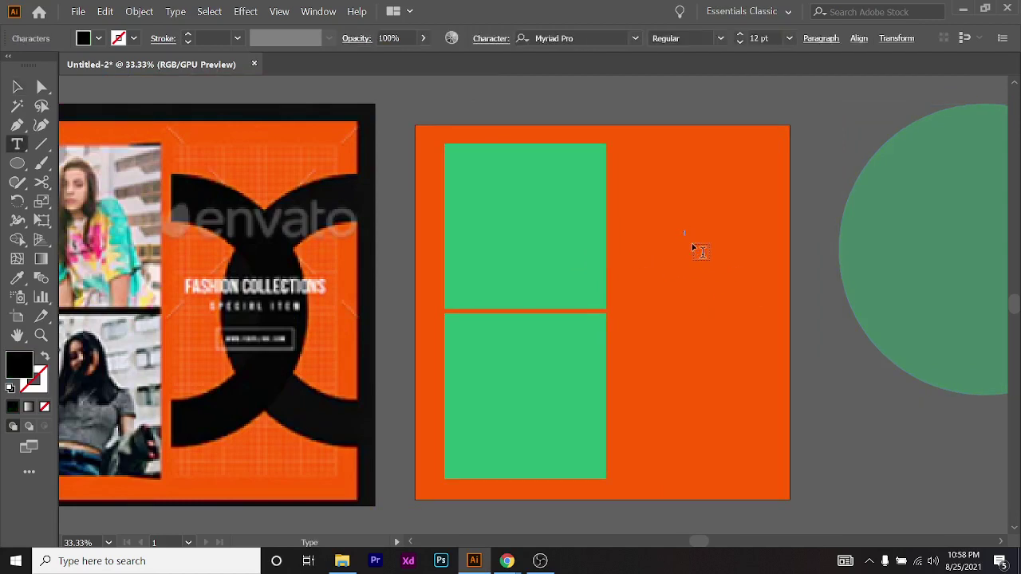
pyautogui.click(17, 86)
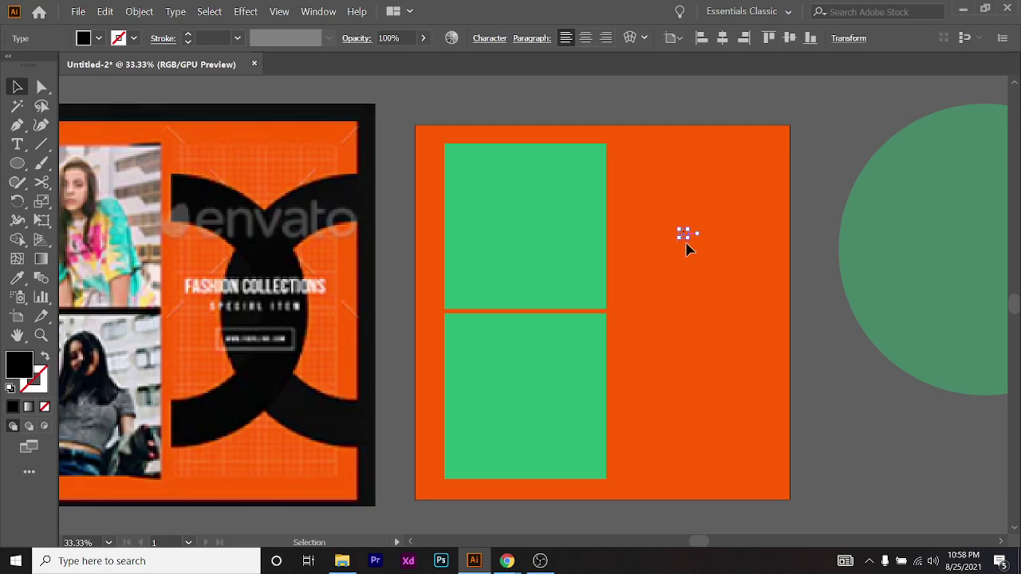
pyautogui.moveTo(688, 241); pyautogui.dragTo(845, 544)
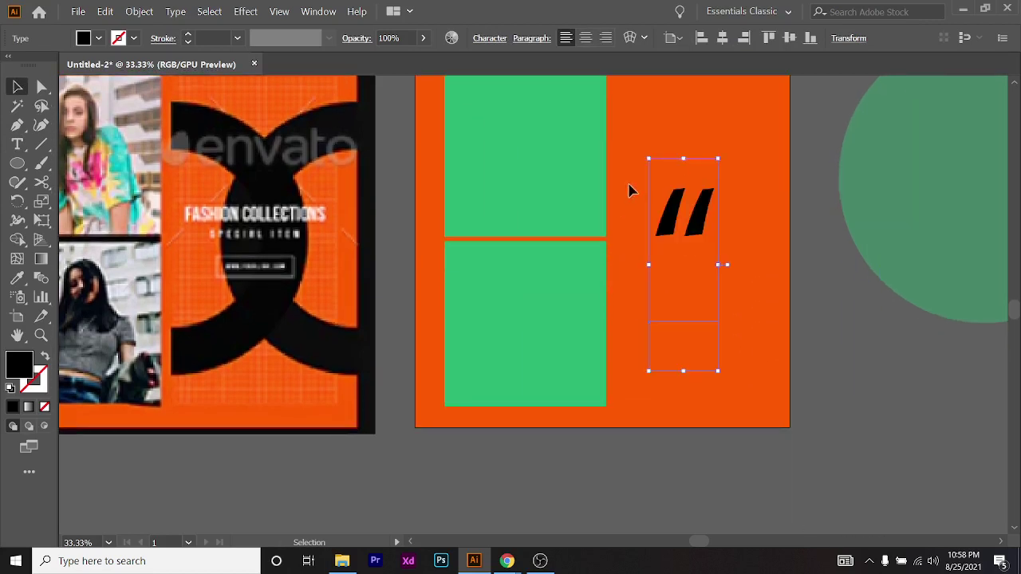
# Lower the quotation mark's opacity in stages down to 11% and deselect it
pyautogui.scroll(1, 616, 231)
pyautogui.click(393, 37)
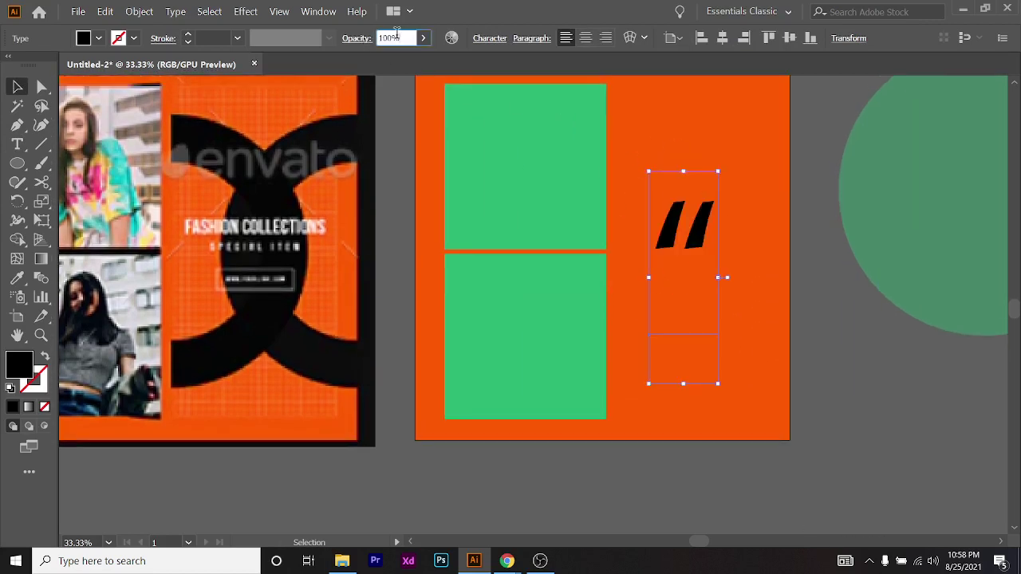
pyautogui.write('71')
pyautogui.press('Return')
pyautogui.write('62')
pyautogui.press('Return')
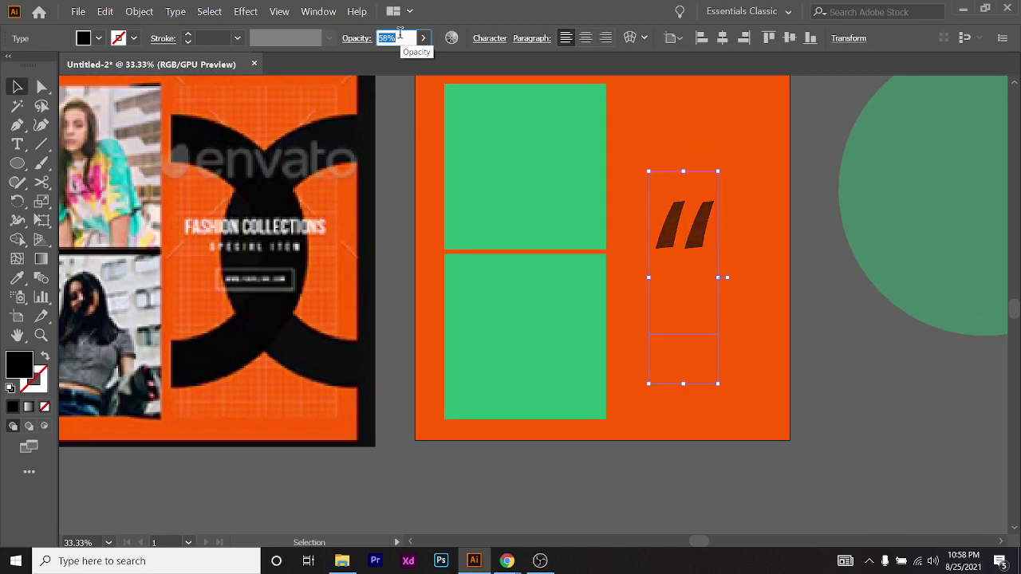
pyautogui.write('36')
pyautogui.press('Return')
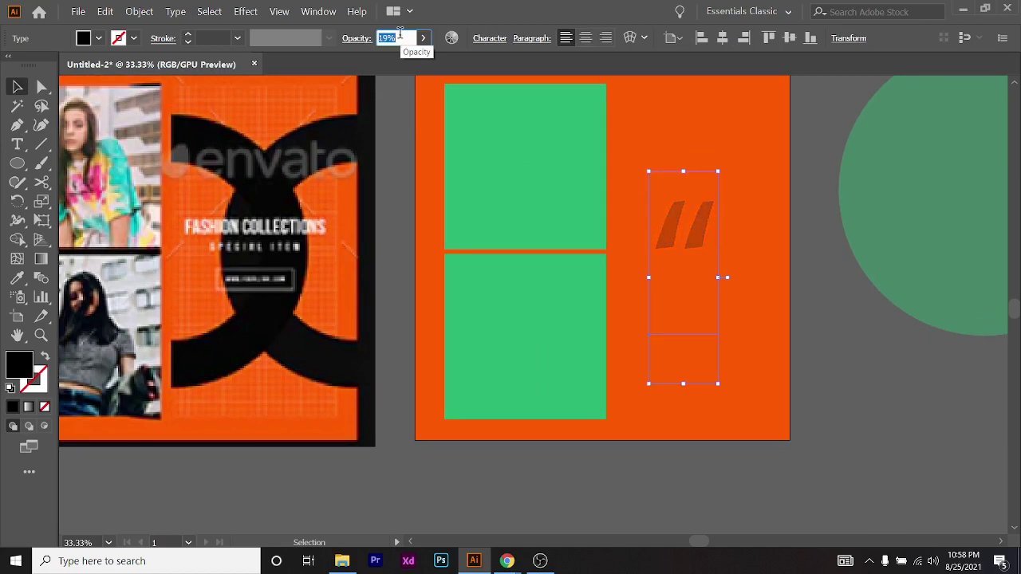
pyautogui.scroll(3, 400, 34)
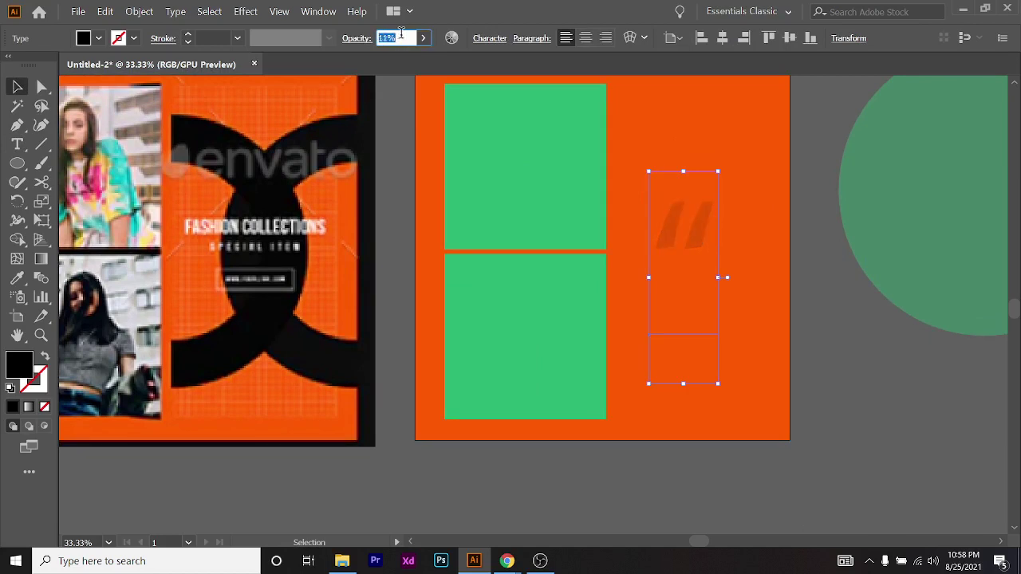
pyautogui.click(889, 335)
pyautogui.scroll(2, 672, 251)
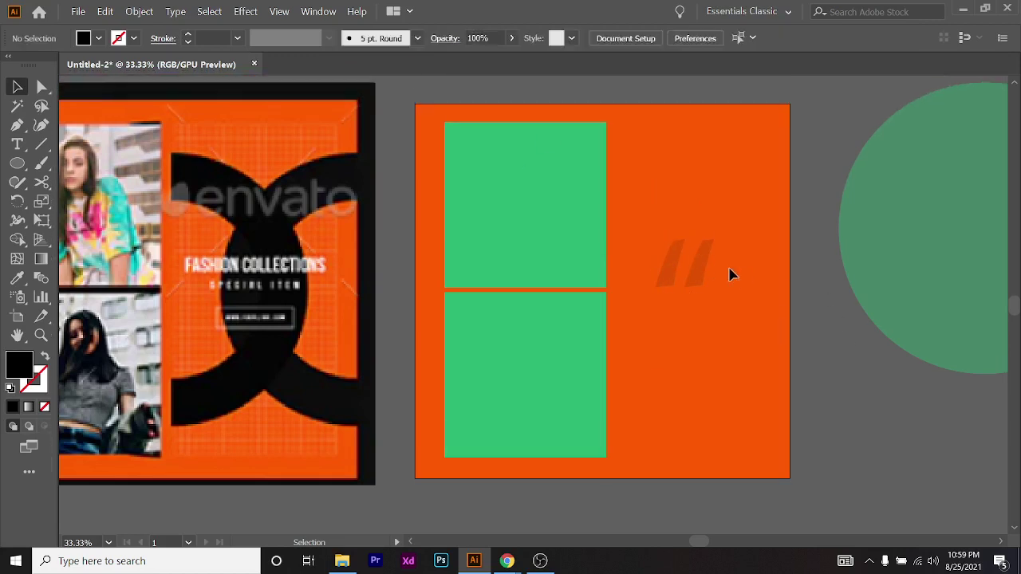
# Delete the faded quotation mark from the orange artboard
pyautogui.scroll(-1, 617, 289)
pyautogui.hscroll(-1, 515, 322)
pyautogui.click(682, 301)
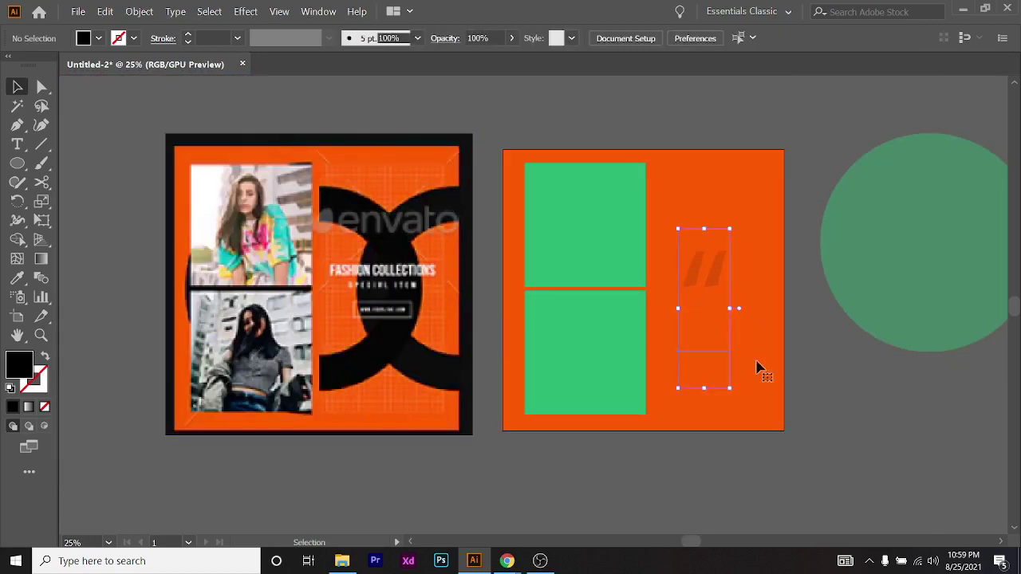
pyautogui.press('Delete')
# Move the semi-transparent green circle back from beside the artboard onto the reference, over the left black ring
pyautogui.moveTo(957, 285); pyautogui.dragTo(335, 333)
pyautogui.scroll(1, 202, 259)
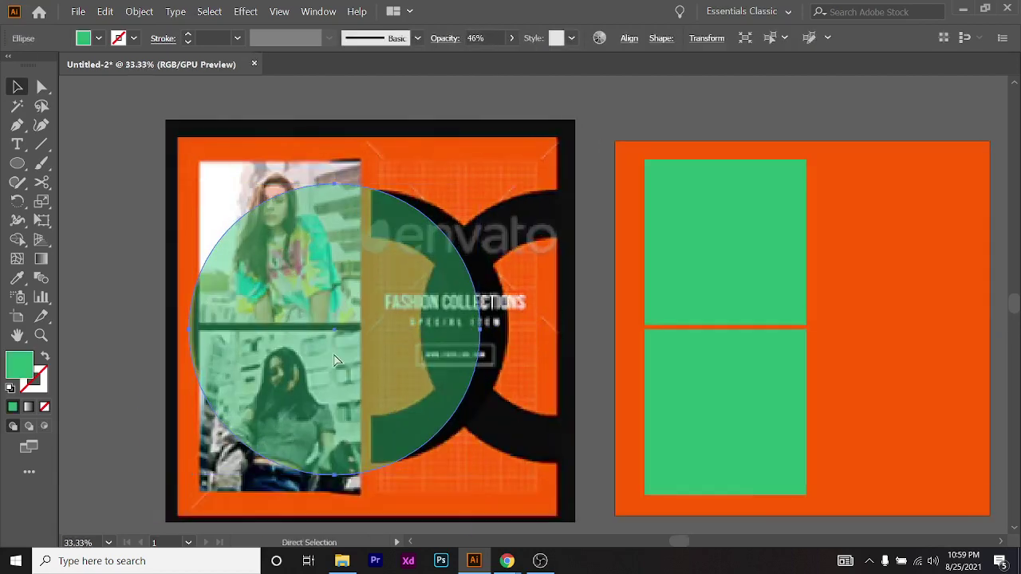
pyautogui.scroll(1, 290, 353)
pyautogui.hotkey('ctrl', 'z')
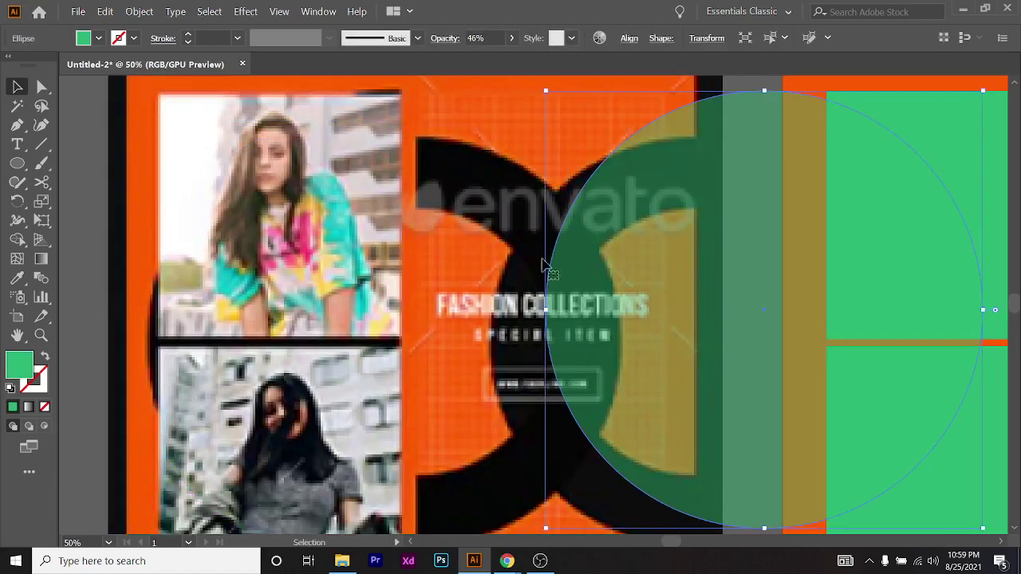
pyautogui.scroll(-1, 459, 307)
pyautogui.moveTo(485, 421); pyautogui.dragTo(178, 296)
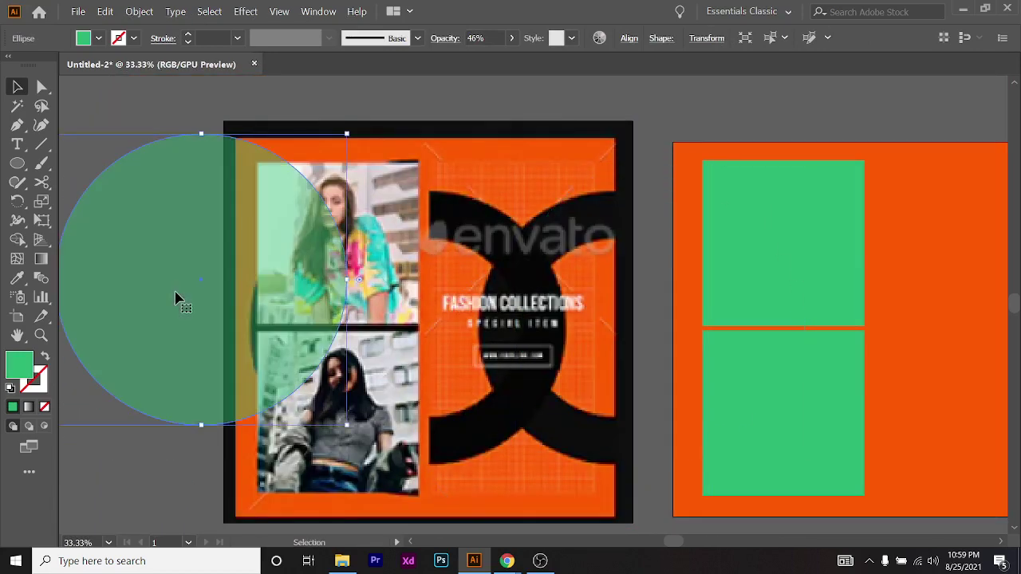
pyautogui.scroll(1, 326, 290)
pyautogui.moveTo(185, 244); pyautogui.dragTo(403, 327)
# Shift the circle until its right edge meets the left black ring's outer edge
pyautogui.scroll(1, 418, 311)
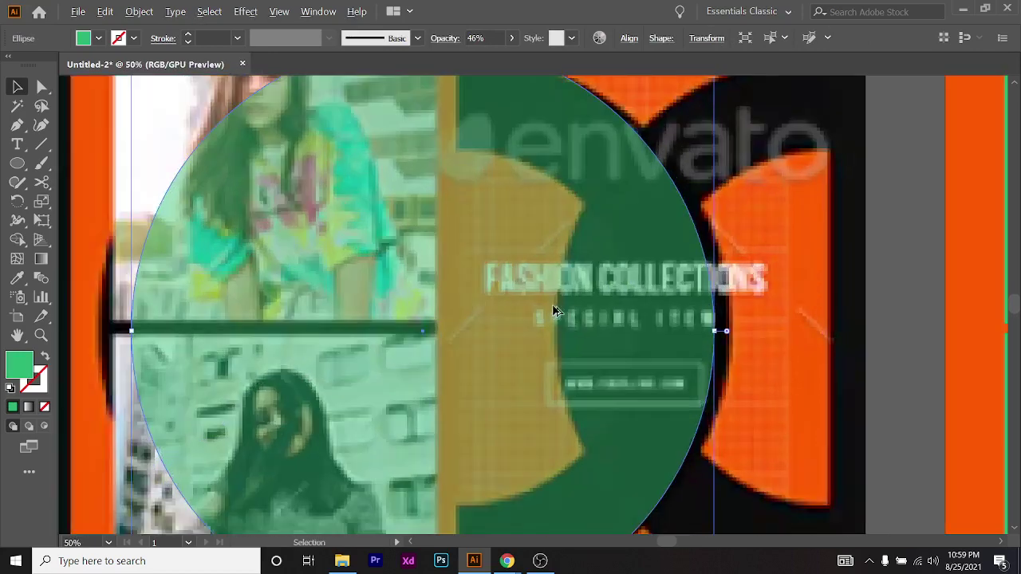
pyautogui.scroll(3, 709, 327)
pyautogui.moveTo(468, 352); pyautogui.dragTo(513, 348)
pyautogui.scroll(-3, 449, 312)
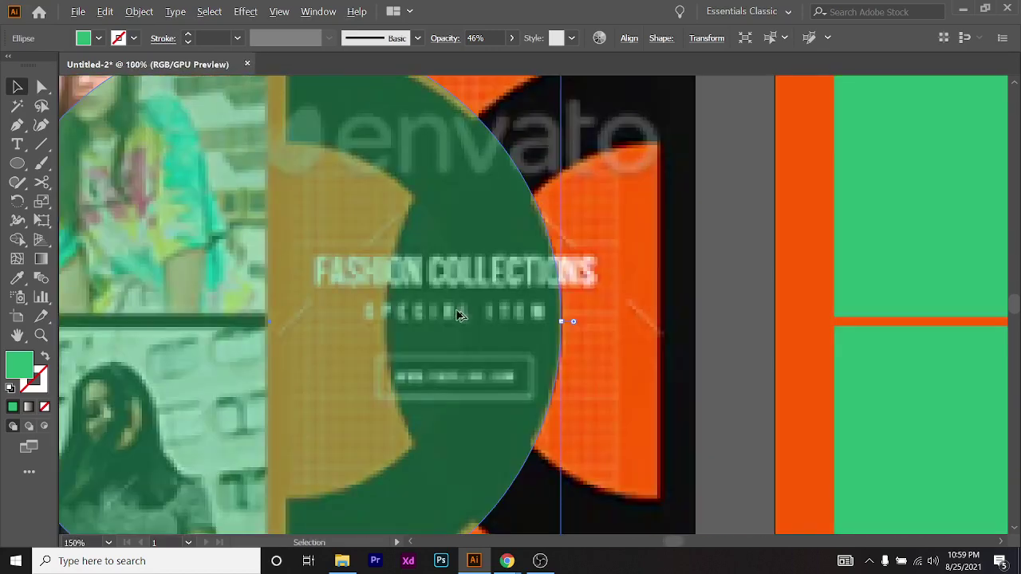
pyautogui.scroll(2, 305, 142)
pyautogui.scroll(1, 306, 142)
pyautogui.scroll(-5, 299, 189)
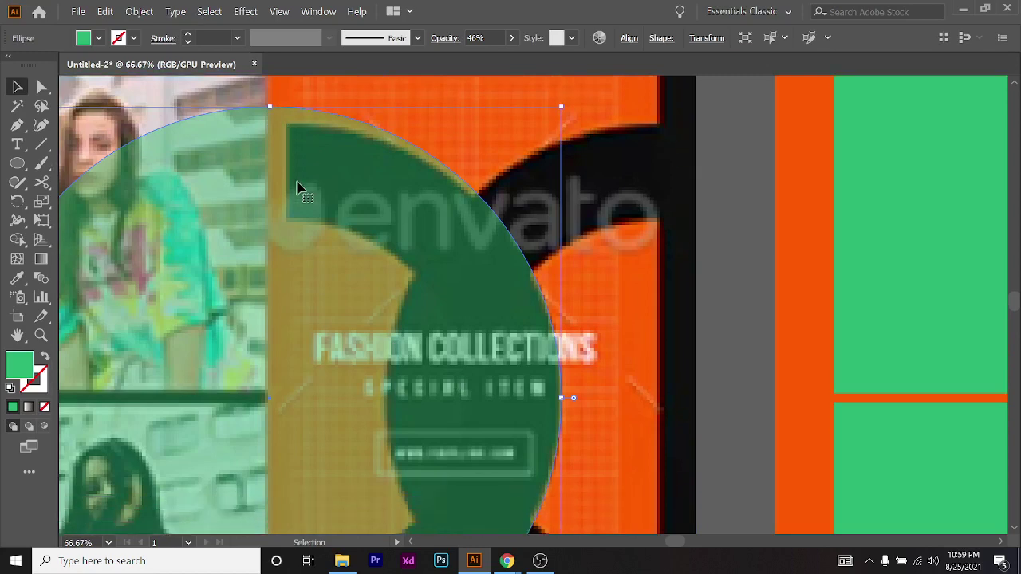
# Pull in the circle's bottom and top edges to match the left black ring's outer height
pyautogui.scroll(4, 272, 502)
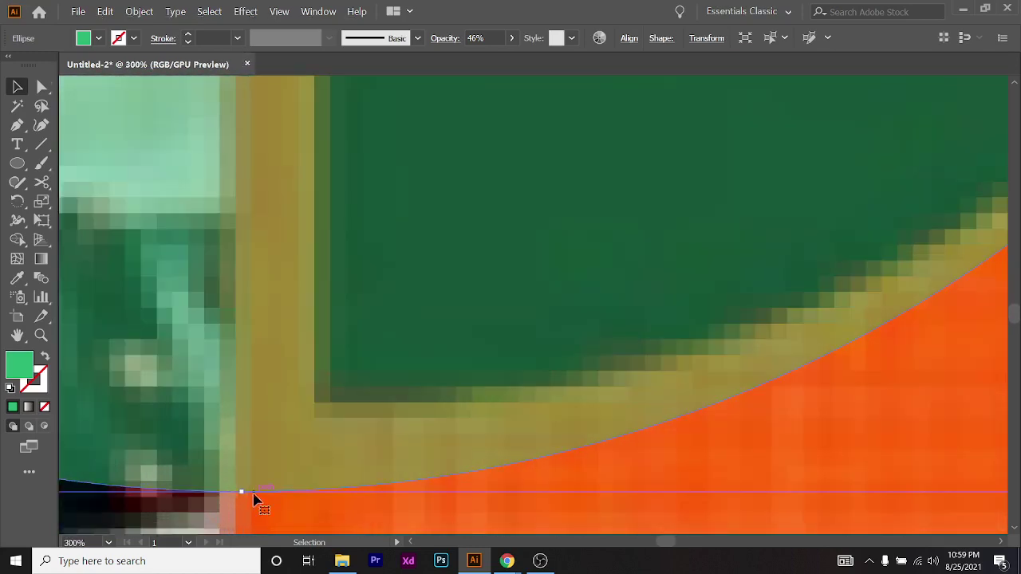
pyautogui.moveTo(243, 495); pyautogui.dragTo(264, 422)
pyautogui.scroll(-4, 467, 347)
pyautogui.scroll(4, 467, 319)
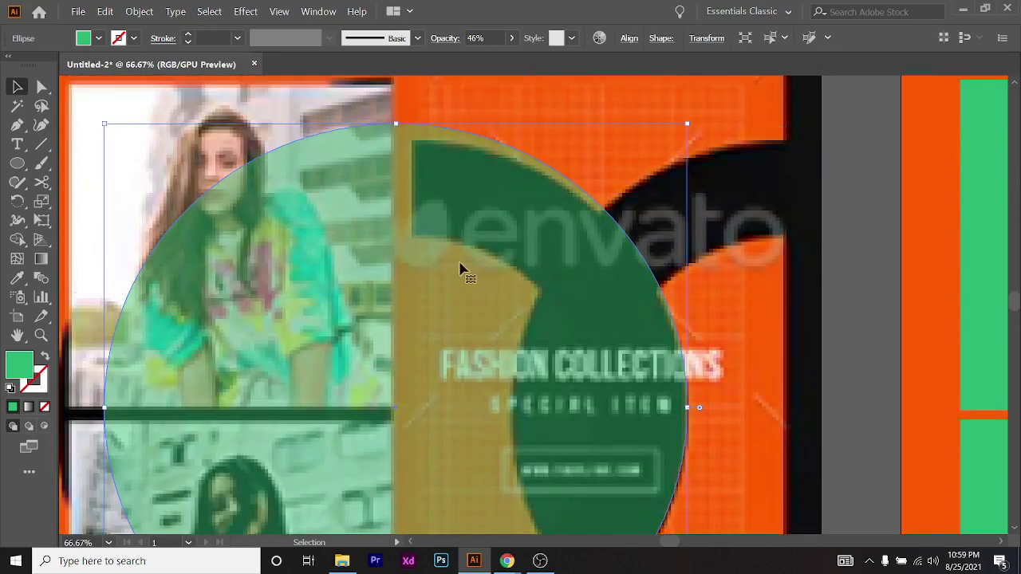
pyautogui.scroll(3, 402, 135)
pyautogui.moveTo(416, 151); pyautogui.dragTo(426, 199)
# Shift the circle slightly right and pull in its right edge to the left black ring's outer edge
pyautogui.scroll(-4, 549, 313)
pyautogui.scroll(-2, 549, 313)
pyautogui.moveTo(455, 354); pyautogui.dragTo(468, 353)
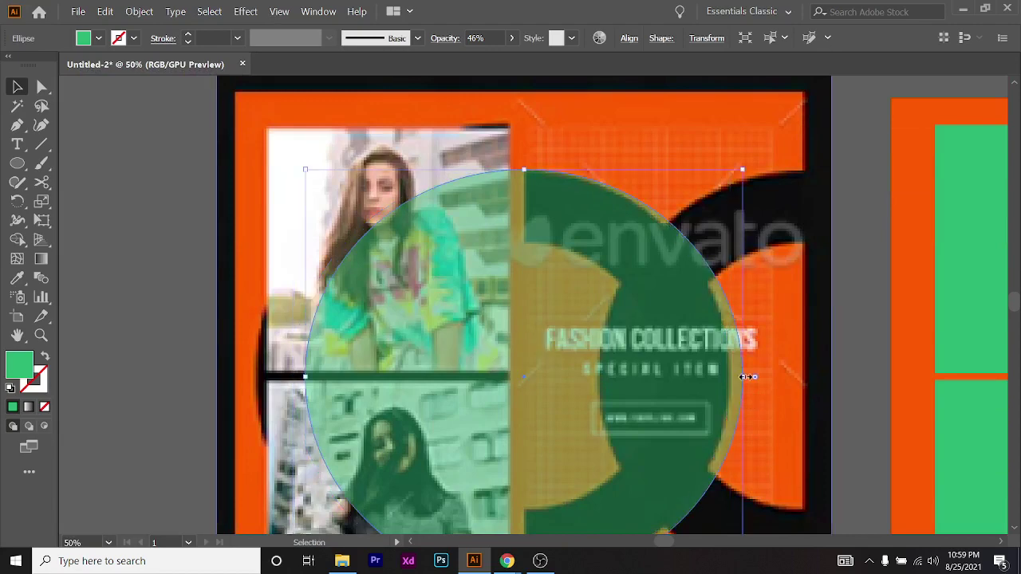
pyautogui.scroll(4, 747, 385)
pyautogui.moveTo(747, 387); pyautogui.dragTo(700, 388)
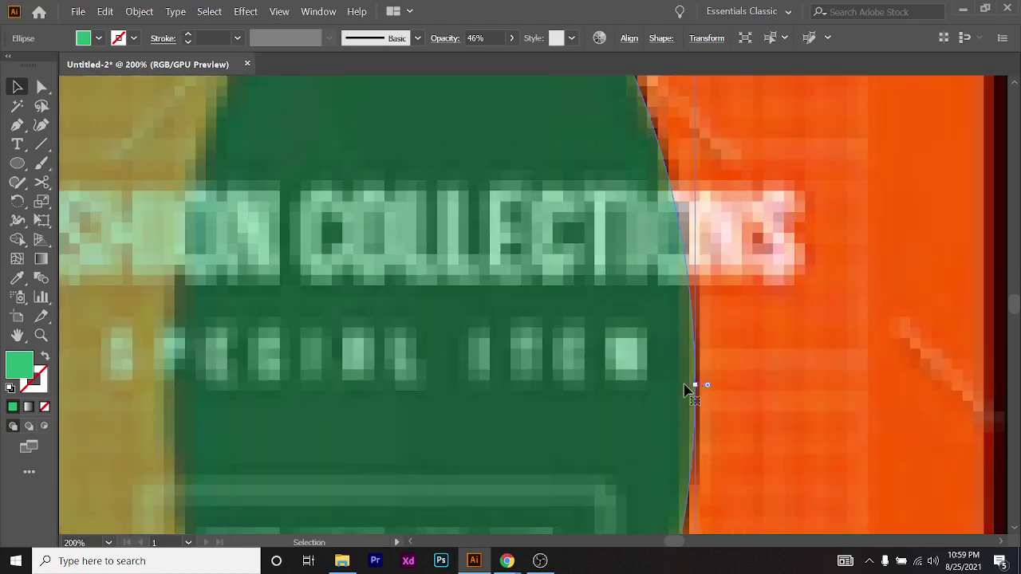
pyautogui.scroll(-5, 646, 353)
pyautogui.scroll(3, 540, 431)
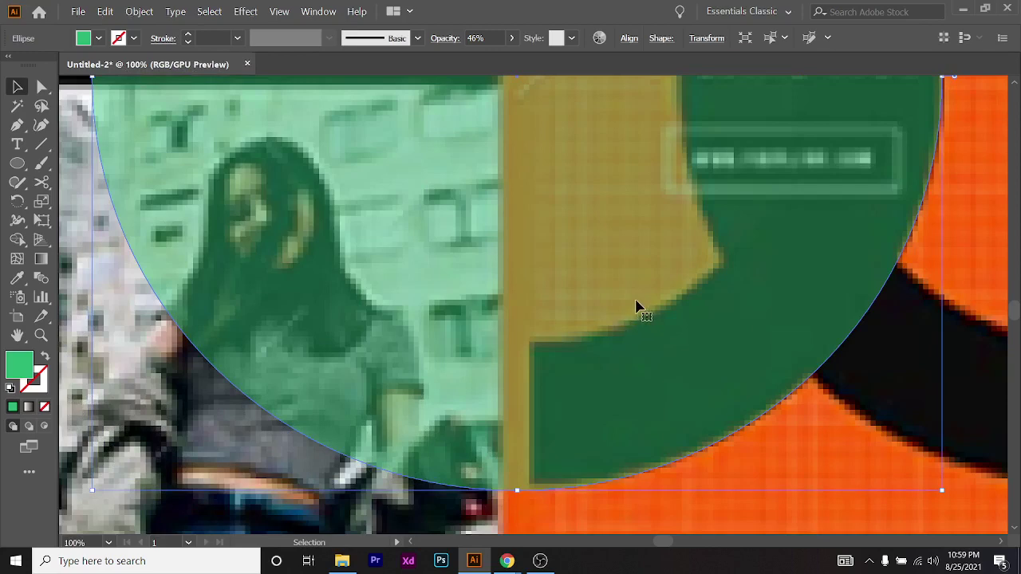
pyautogui.scroll(-1, 524, 497)
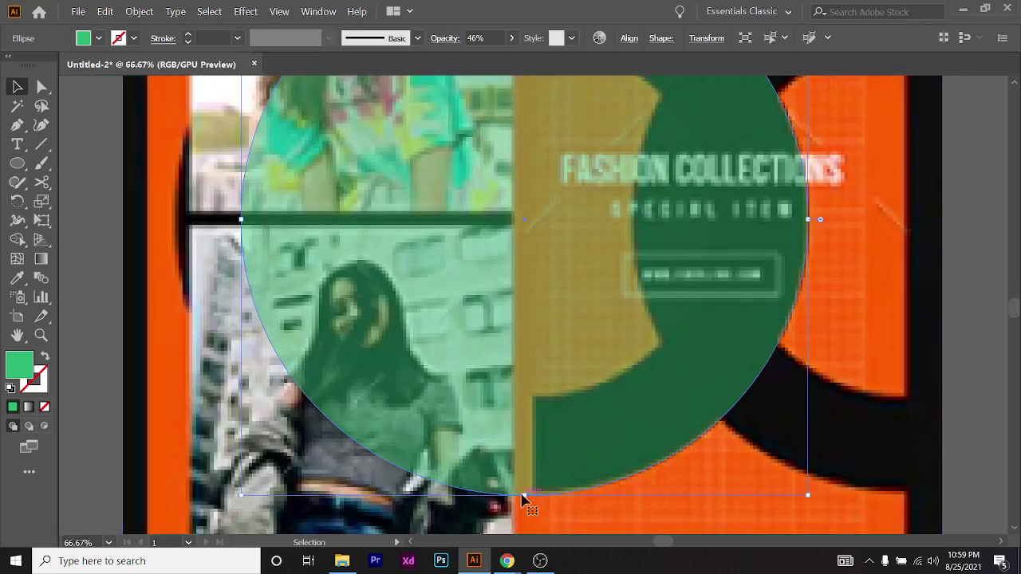
# Try raising the circle's bottom edge and moving the circle left, and undo the move
pyautogui.moveTo(526, 496); pyautogui.dragTo(534, 455)
pyautogui.scroll(-1, 615, 455)
pyautogui.scroll(1, 615, 457)
pyautogui.scroll(1, 616, 457)
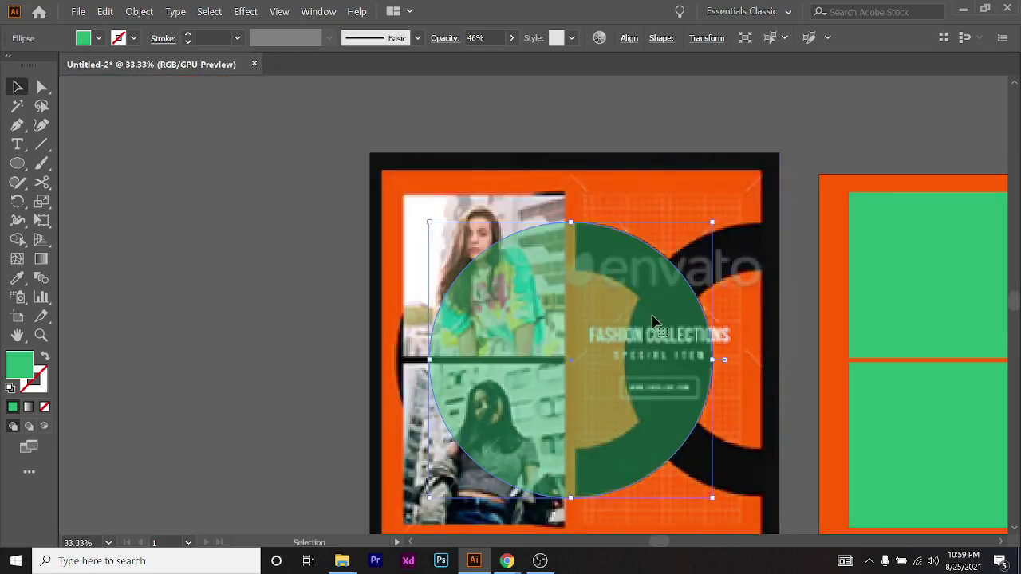
pyautogui.scroll(1, 654, 321)
pyautogui.scroll(1, 655, 319)
pyautogui.scroll(-1, 666, 309)
pyautogui.moveTo(666, 310); pyautogui.dragTo(559, 319)
pyautogui.hotkey('ctrl', 'z')
pyautogui.scroll(2, 673, 299)
pyautogui.scroll(-1, 674, 295)
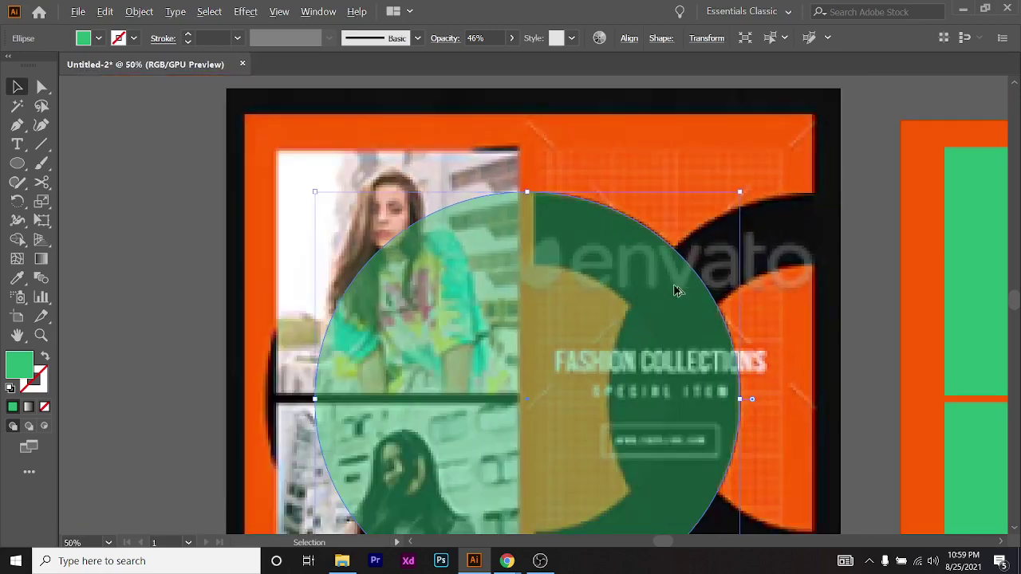
# Lower the circle's top edge into the black ring's band, to a height of about 730 px, and raise its bottom edge to match
pyautogui.scroll(2, 524, 216)
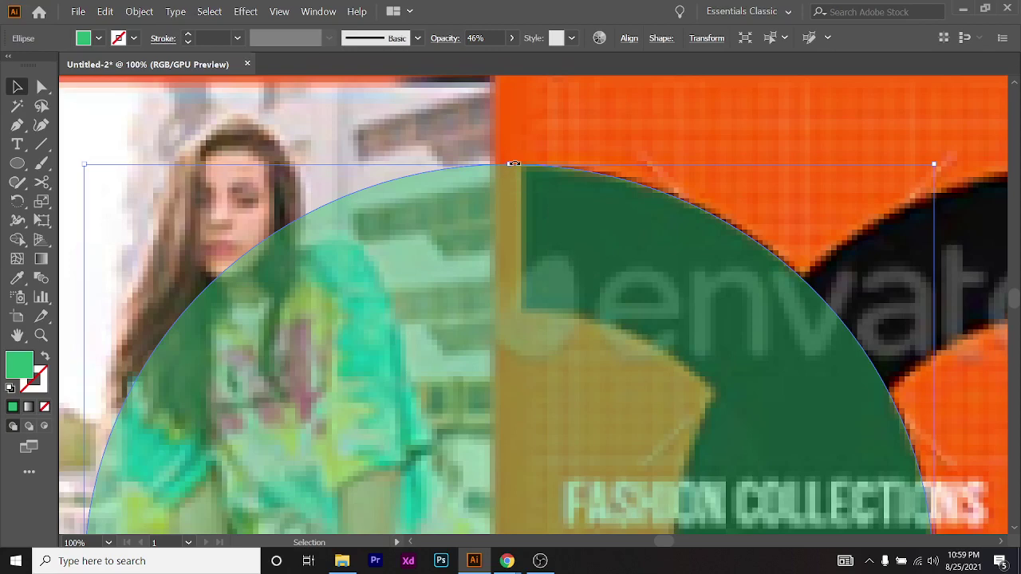
pyautogui.moveTo(507, 165); pyautogui.dragTo(503, 236)
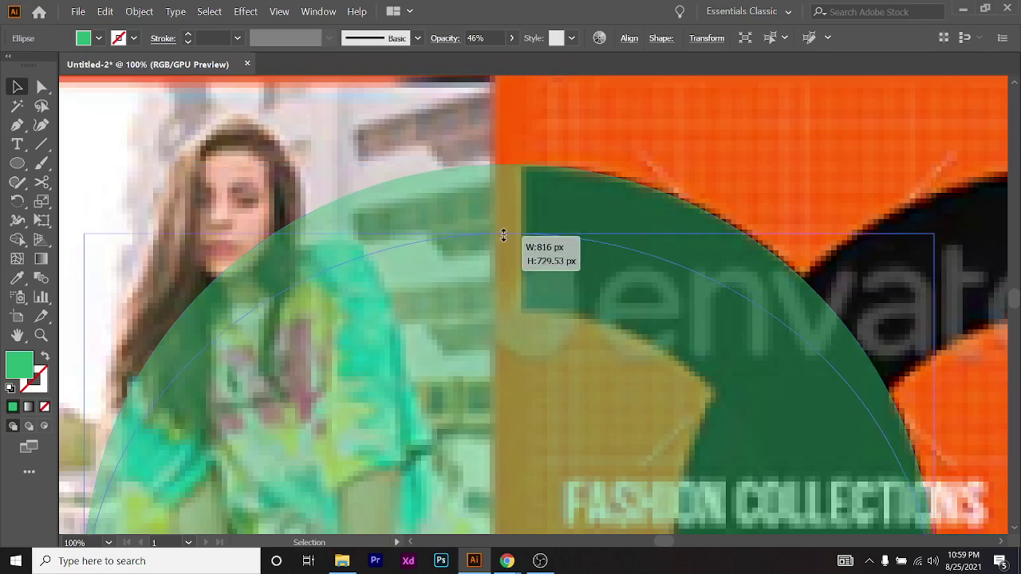
pyautogui.scroll(-5, 725, 360)
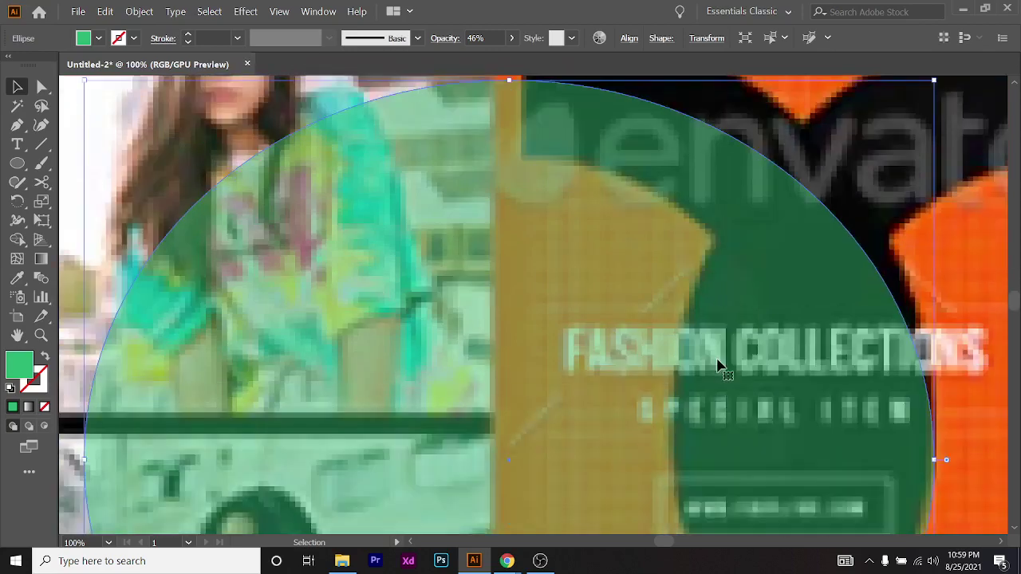
pyautogui.scroll(-5, 594, 381)
pyautogui.moveTo(506, 468); pyautogui.dragTo(504, 400)
pyautogui.hotkey('ctrl', '-')
pyautogui.hotkey('ctrl', '-')
pyautogui.scroll(1, 678, 422)
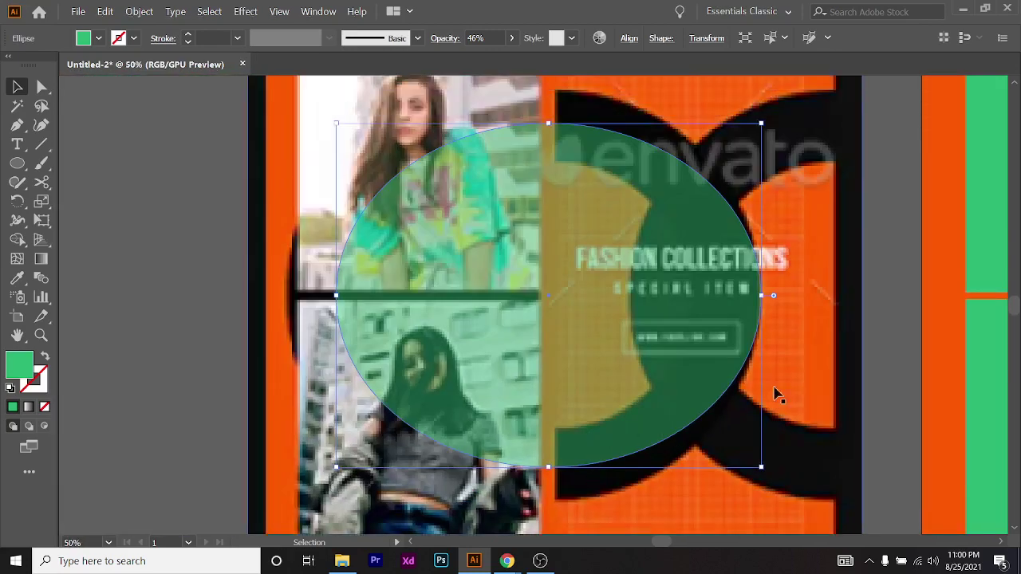
# Pull the ellipse's right edge inward so it sits within the left black ring's band
pyautogui.scroll(3, 768, 292)
pyautogui.moveTo(752, 296); pyautogui.dragTo(649, 292)
pyautogui.hotkey('ctrl', '-')
pyautogui.hotkey('ctrl', '-')
pyautogui.hotkey('ctrl', '-')
pyautogui.scroll(-1, 604, 411)
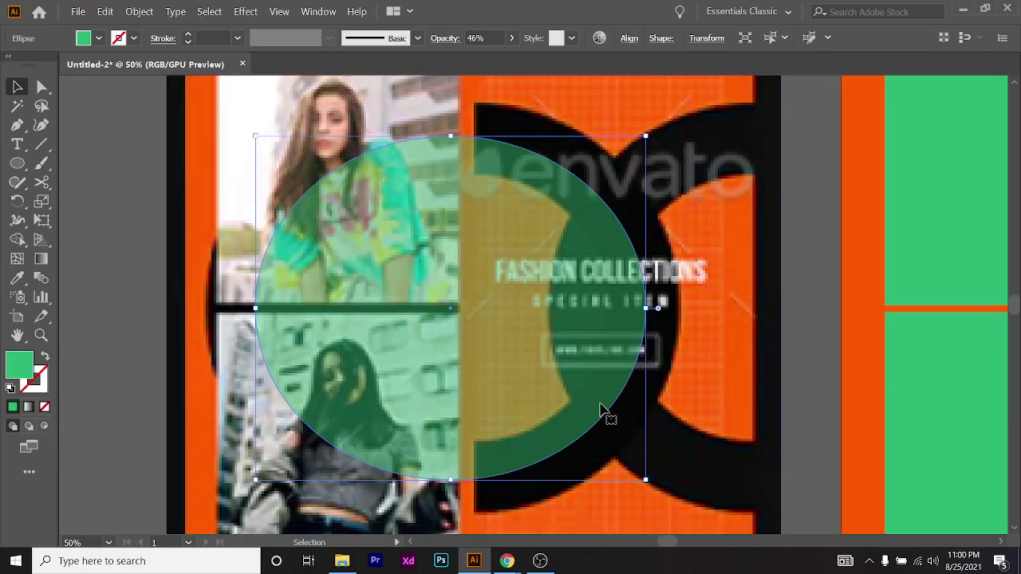
# Shift the narrowed ellipse right and readjust its right edge to lie inside the black ring's band
pyautogui.moveTo(648, 309); pyautogui.dragTo(654, 308)
pyautogui.moveTo(614, 359); pyautogui.dragTo(634, 359)
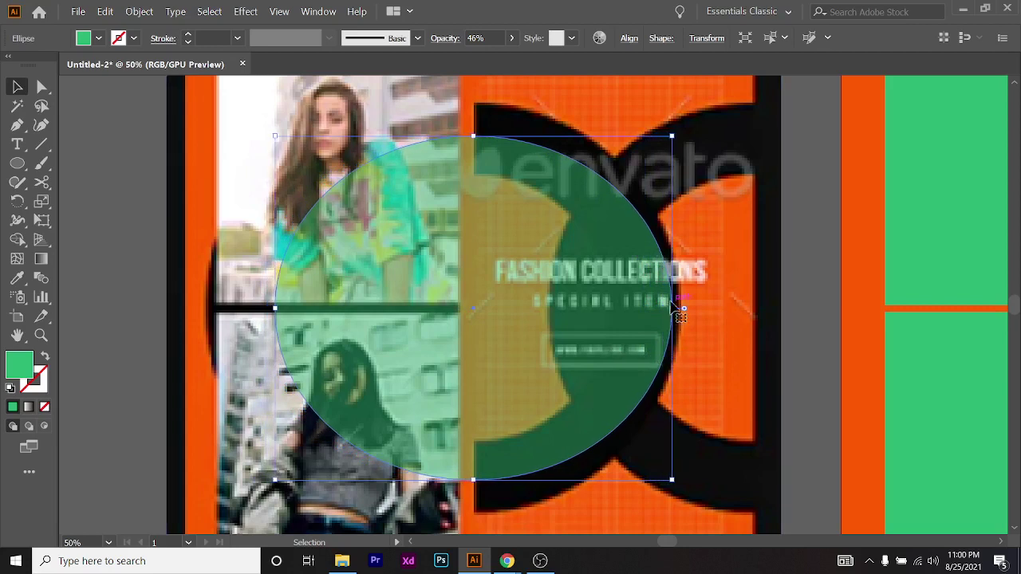
pyautogui.moveTo(674, 308); pyautogui.dragTo(622, 335)
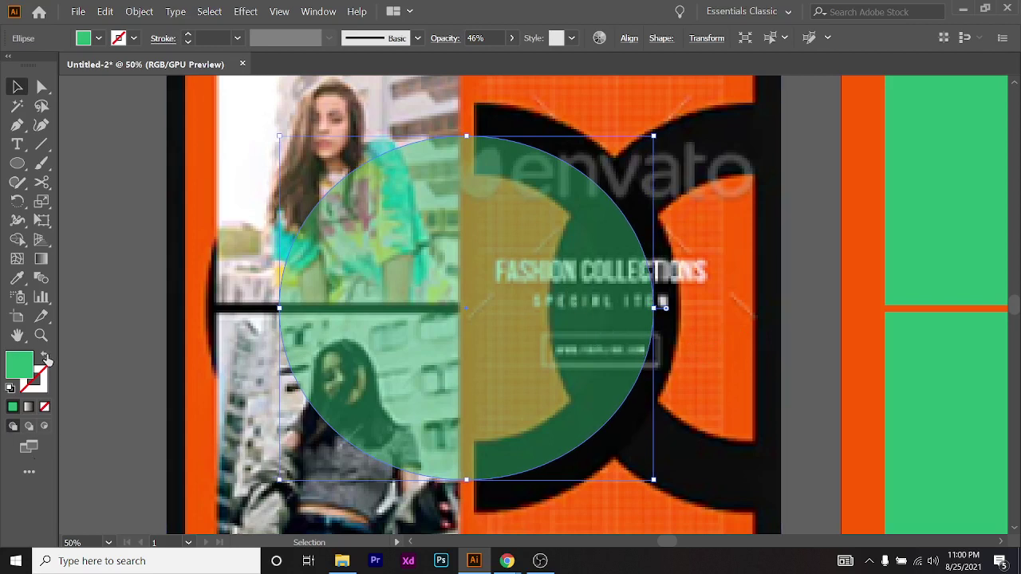
# Remove the green fill from the ellipse over the reference and give it a yellow stroke
pyautogui.click(94, 44)
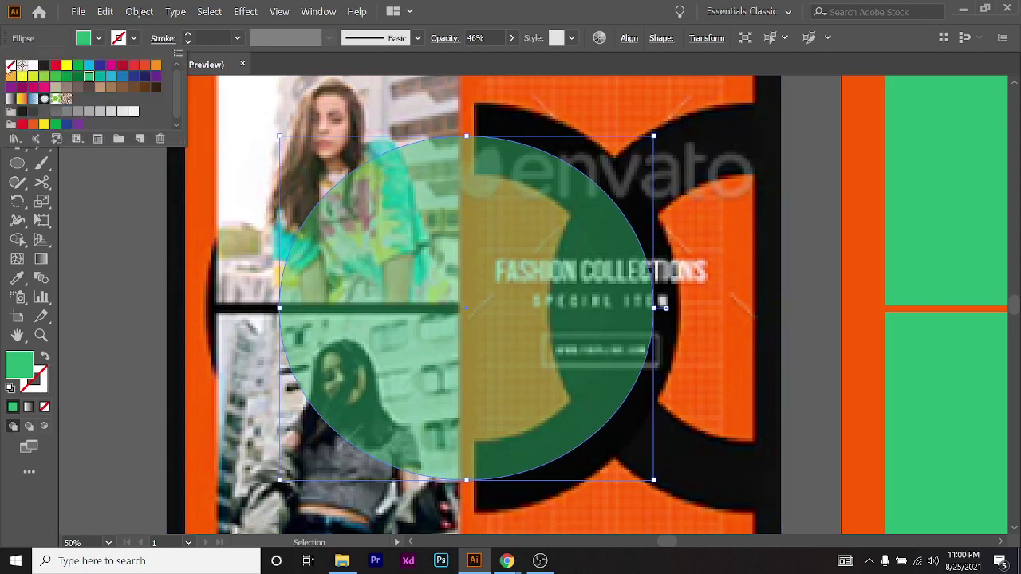
pyautogui.click(13, 67)
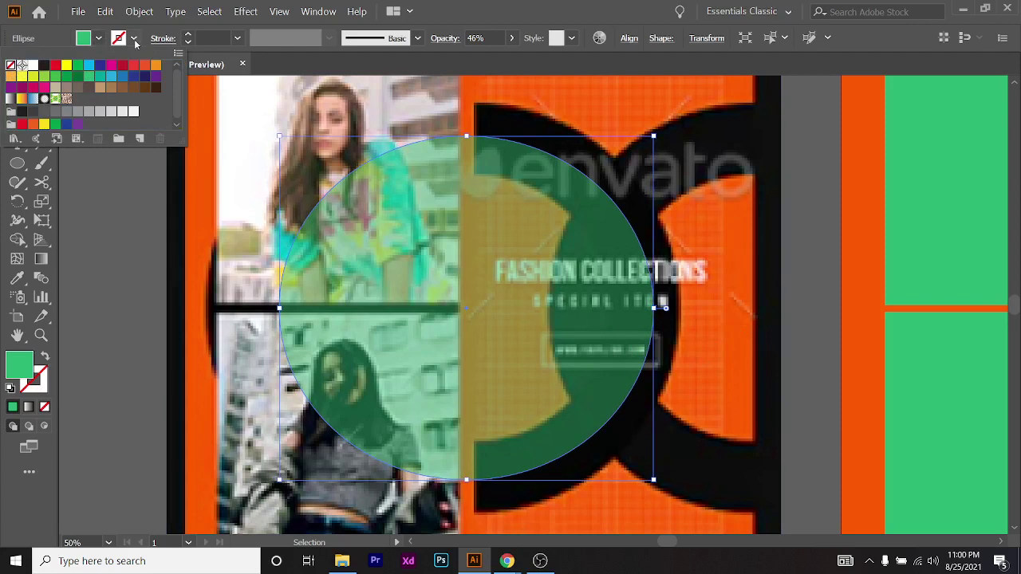
pyautogui.click(86, 41)
pyautogui.click(98, 38)
pyautogui.click(13, 66)
pyautogui.click(133, 37)
pyautogui.click(134, 37)
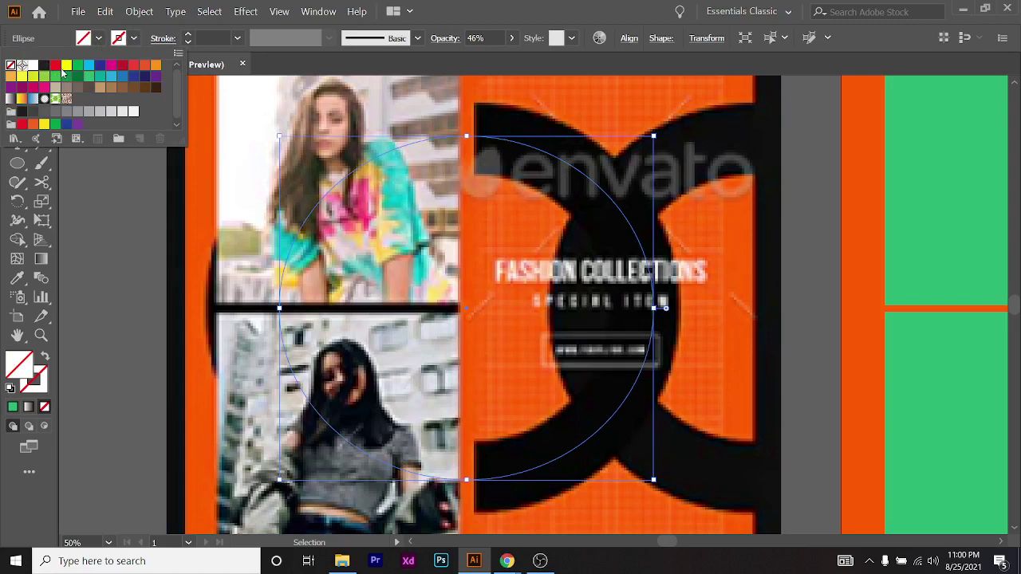
pyautogui.click(68, 74)
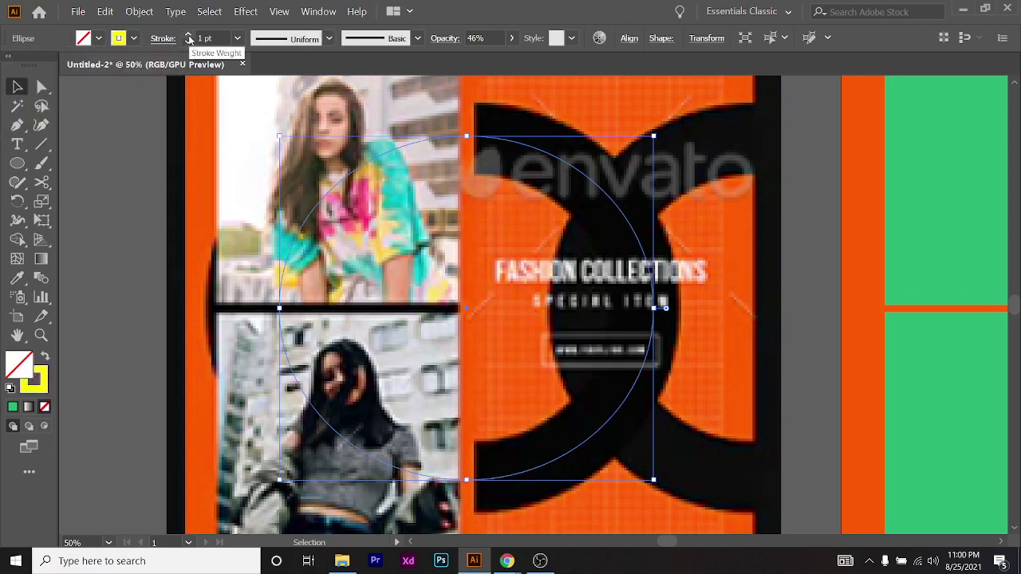
# Increase the ellipse's stroke weight to 140 pt to match the thickness of the reference's black ring
pyautogui.moveTo(189, 37); pyautogui.dragTo(189, 37)
pyautogui.click(189, 37)
pyautogui.click(189, 38)
pyautogui.click(189, 38)
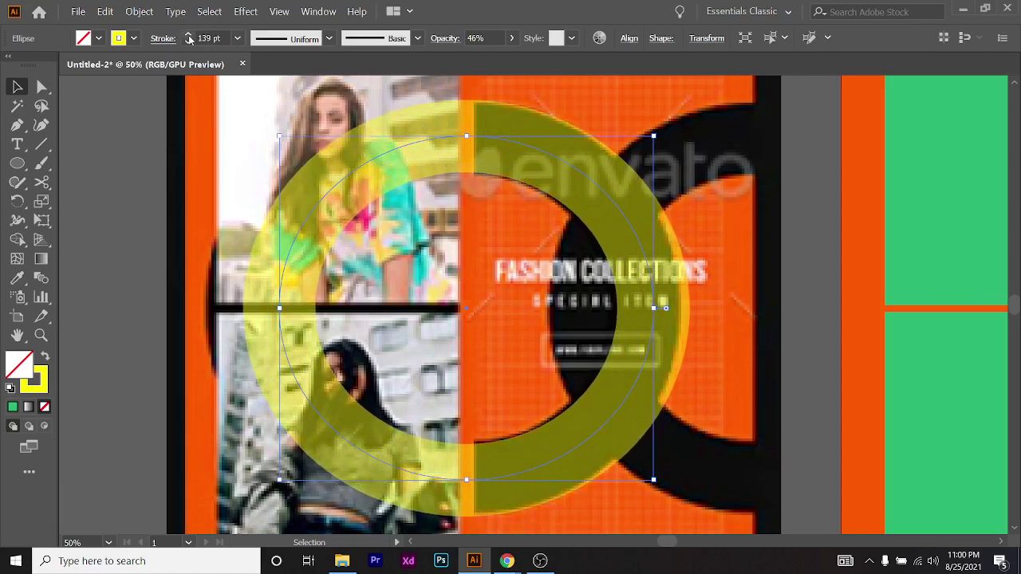
pyautogui.click(189, 37)
pyautogui.scroll(4, 478, 514)
pyautogui.scroll(-4, 473, 505)
pyautogui.scroll(-1, 471, 499)
pyautogui.scroll(3, 472, 499)
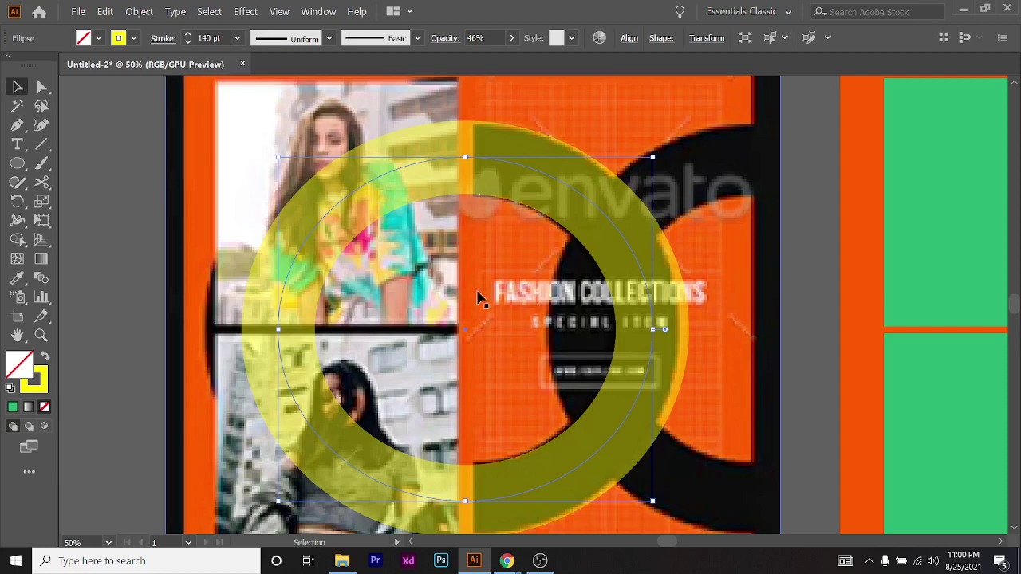
pyautogui.click(540, 561)
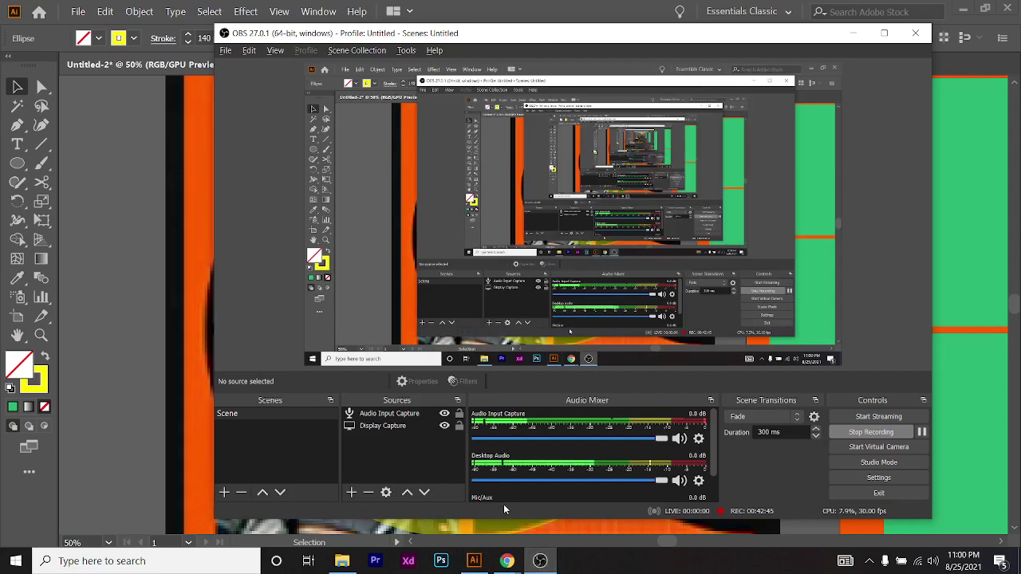
pyautogui.click(100, 335)
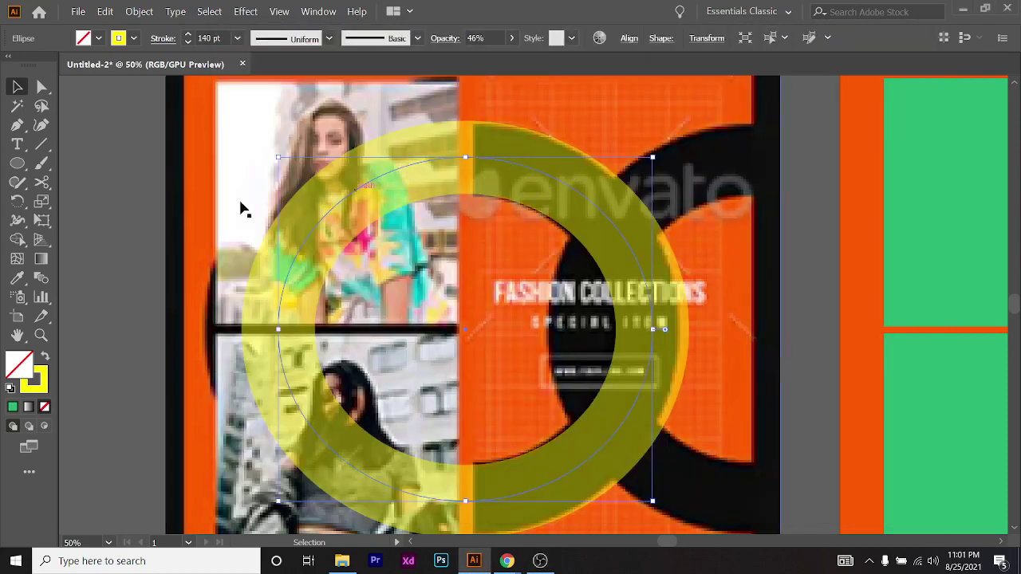
# Cut the yellow ring with the Scissors tool at its top and bottom anchor points
pyautogui.click(41, 182)
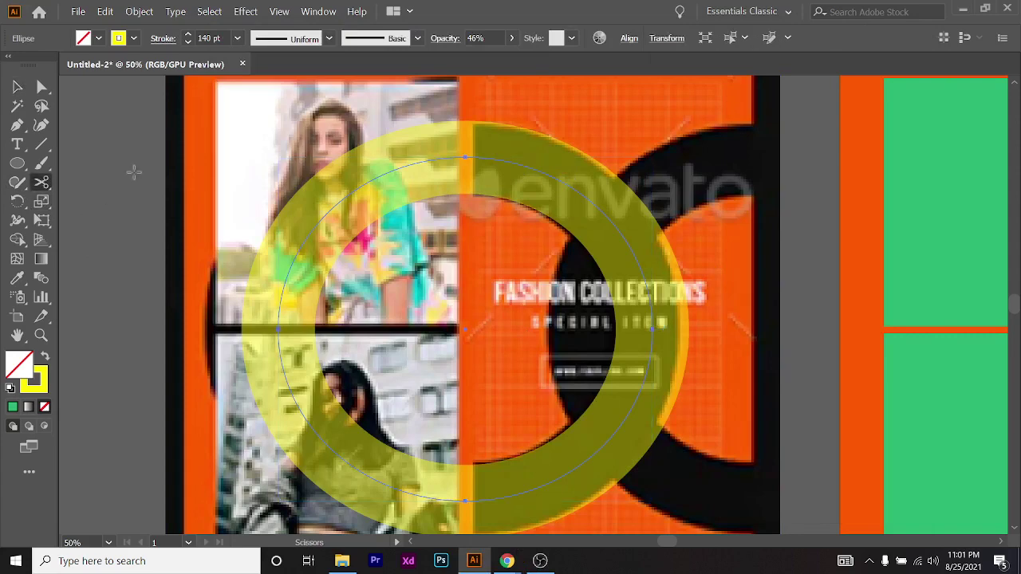
pyautogui.scroll(5, 476, 156)
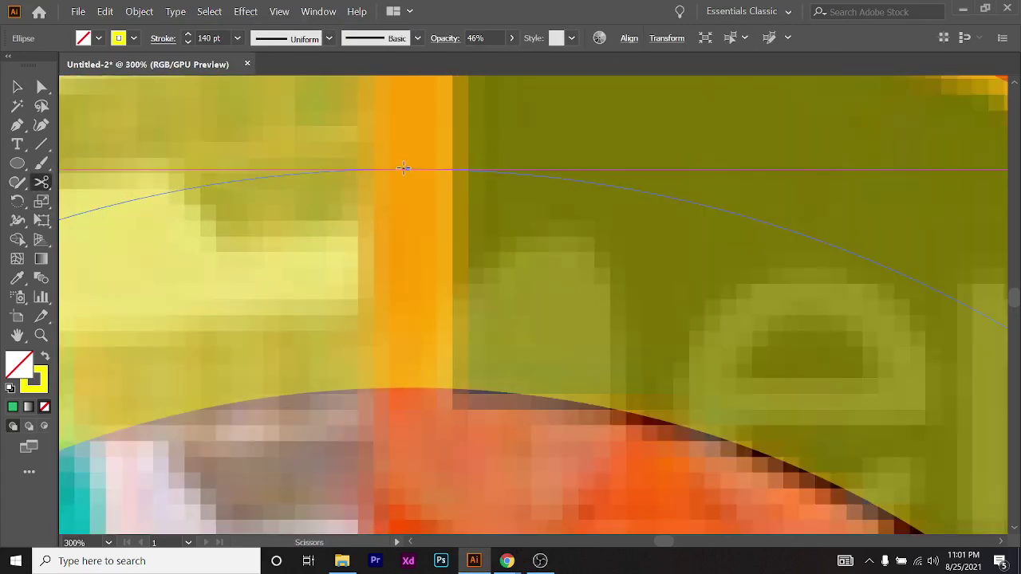
pyautogui.scroll(-7, 412, 179)
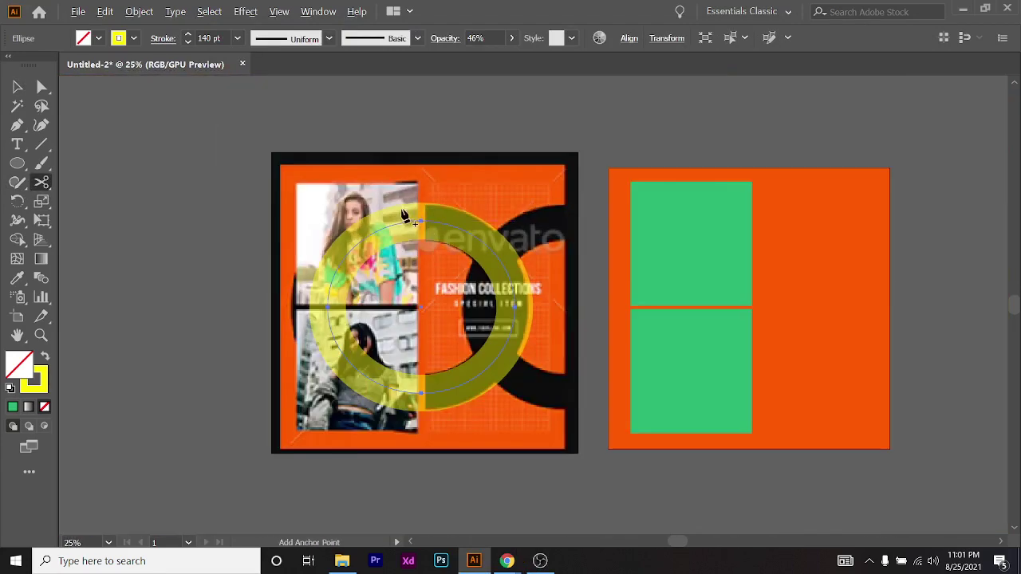
pyautogui.scroll(6, 457, 255)
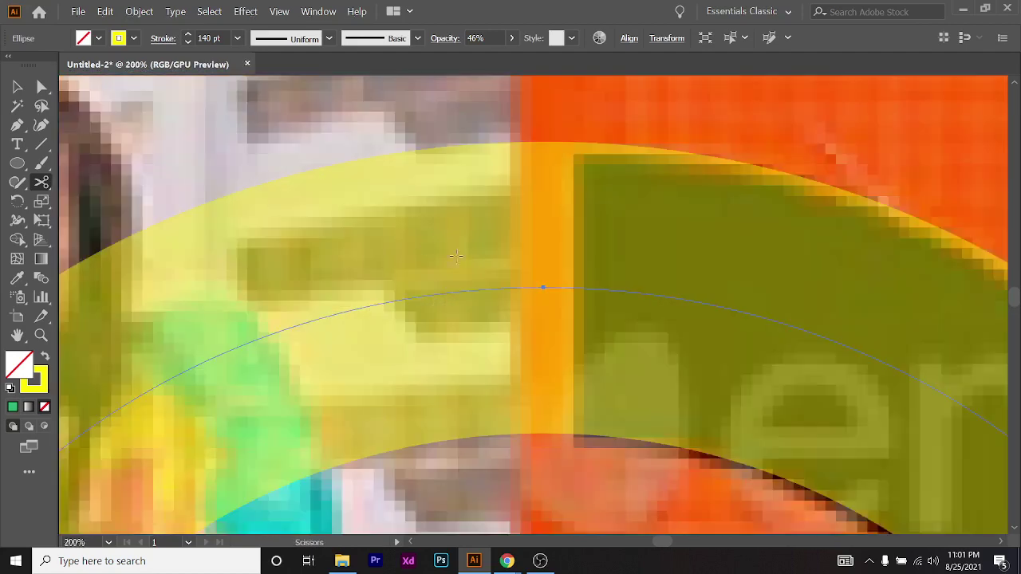
pyautogui.click(543, 285)
pyautogui.scroll(-6, 543, 286)
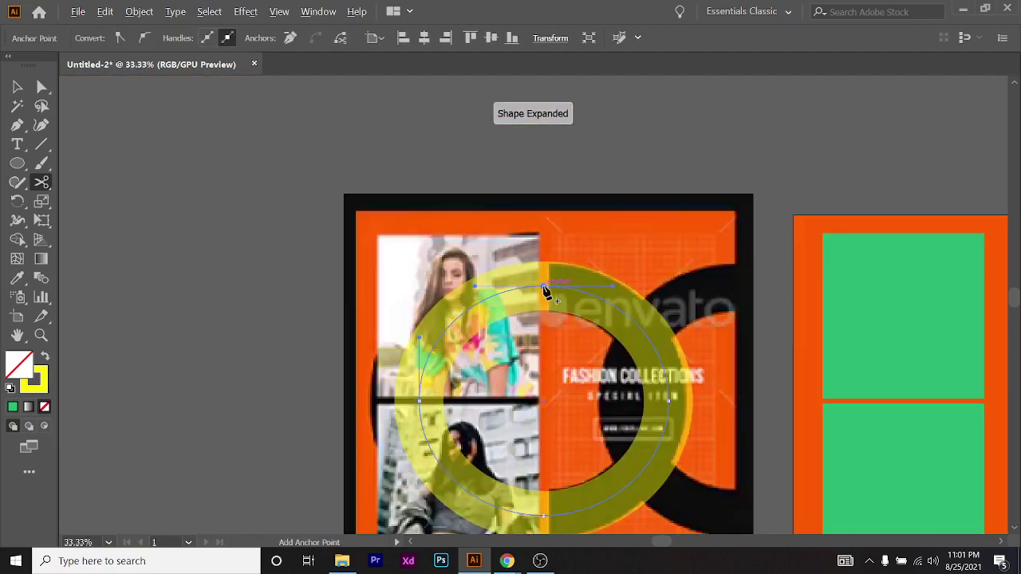
pyautogui.scroll(-4, 536, 353)
pyautogui.scroll(7, 536, 353)
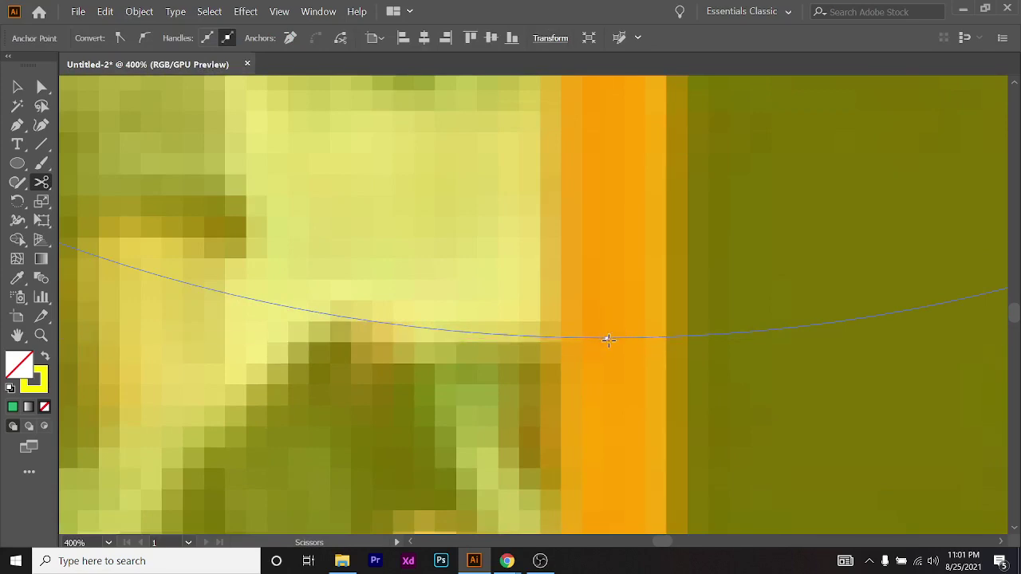
pyautogui.click(606, 339)
pyautogui.hotkey('ctrl', '0')
# Delete the ring's left half and move the right half onto the empty canvas left of the reference
pyautogui.press('v')
pyautogui.scroll(-2, 402, 217)
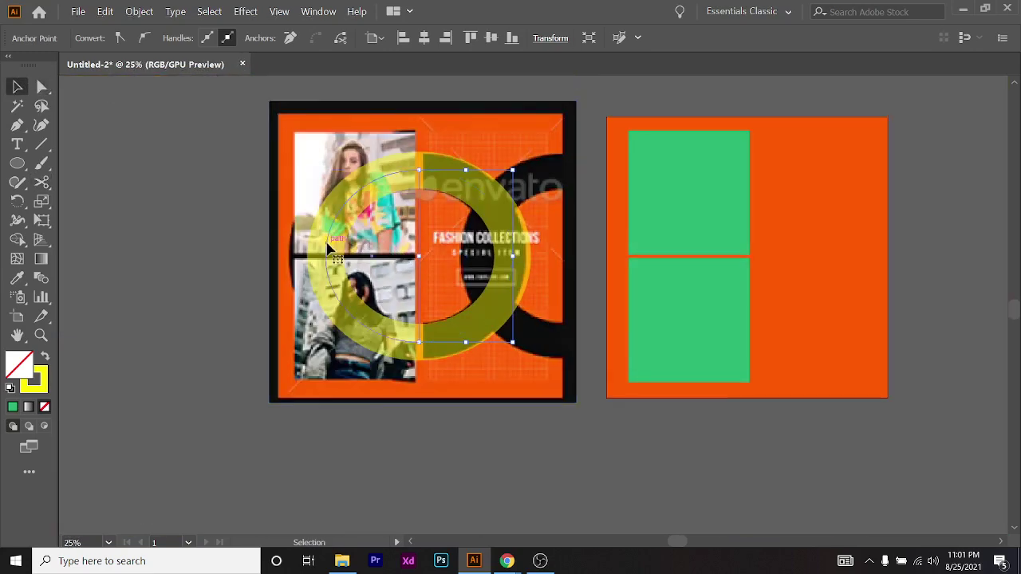
pyautogui.click(330, 250)
pyautogui.press('Delete')
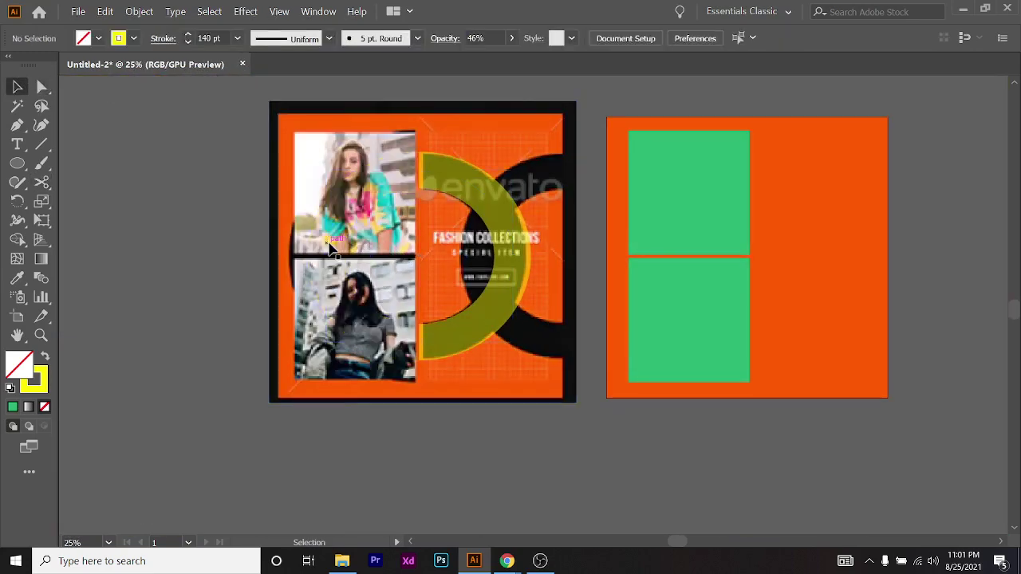
pyautogui.moveTo(513, 252); pyautogui.dragTo(236, 255)
pyautogui.click(246, 435)
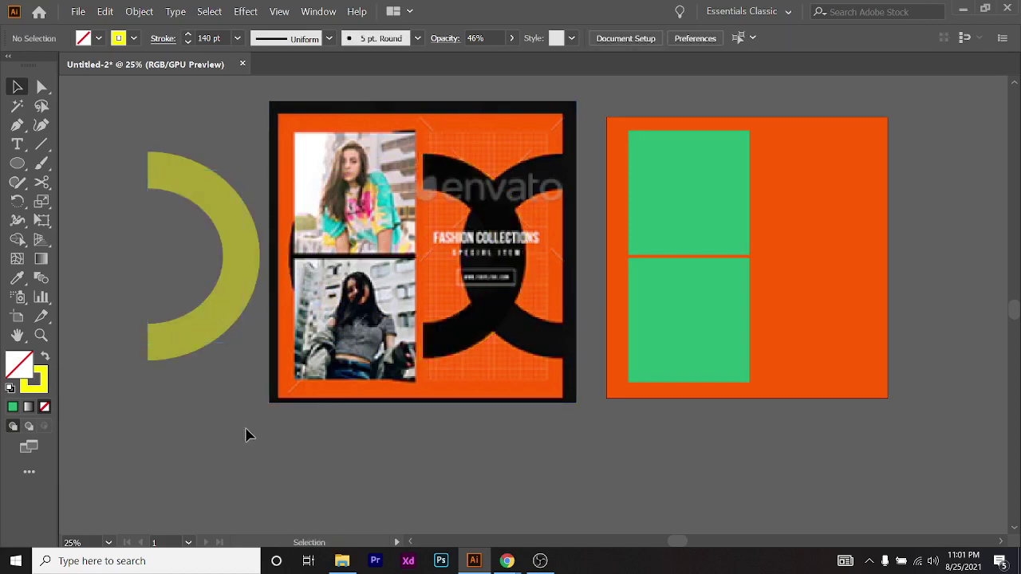
# Set the yellow half ring's opacity to 100%
pyautogui.click(200, 345)
pyautogui.click(511, 38)
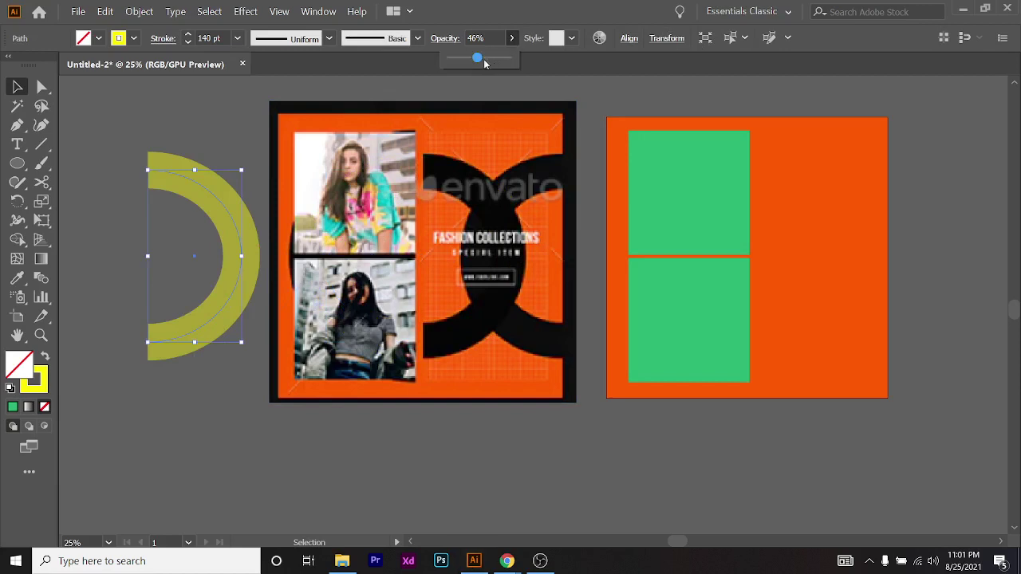
pyautogui.moveTo(479, 58); pyautogui.dragTo(514, 59)
pyautogui.click(686, 97)
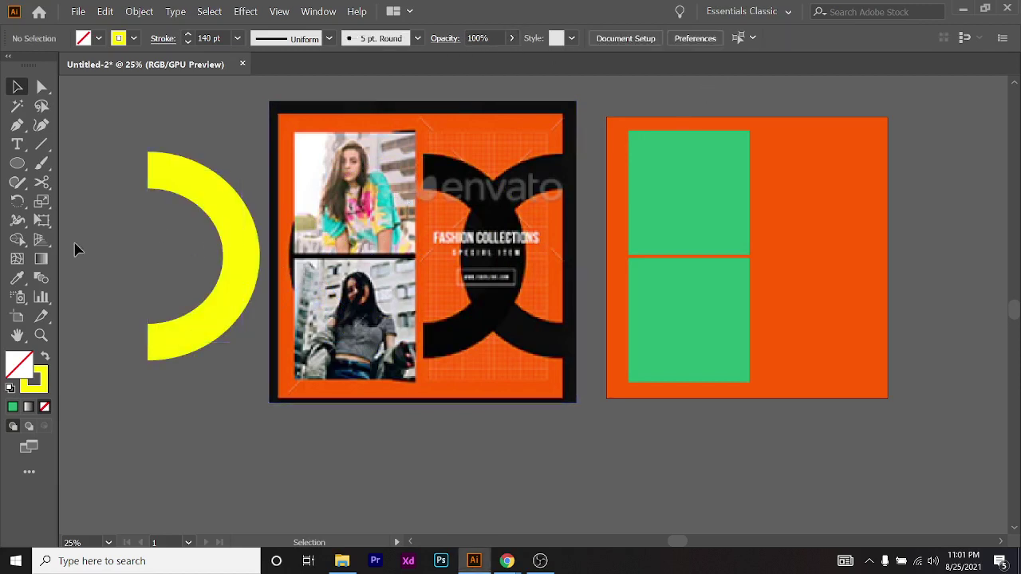
# Move the yellow half ring onto the orange artboard, just right of the green rectangles
pyautogui.moveTo(249, 249); pyautogui.dragTo(855, 195)
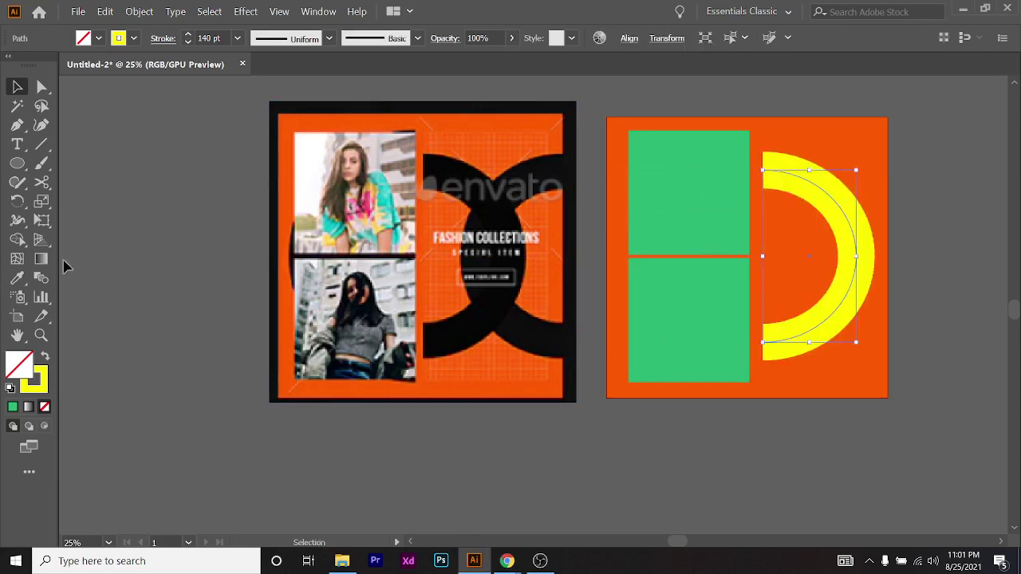
pyautogui.hscroll(2, 399, 271)
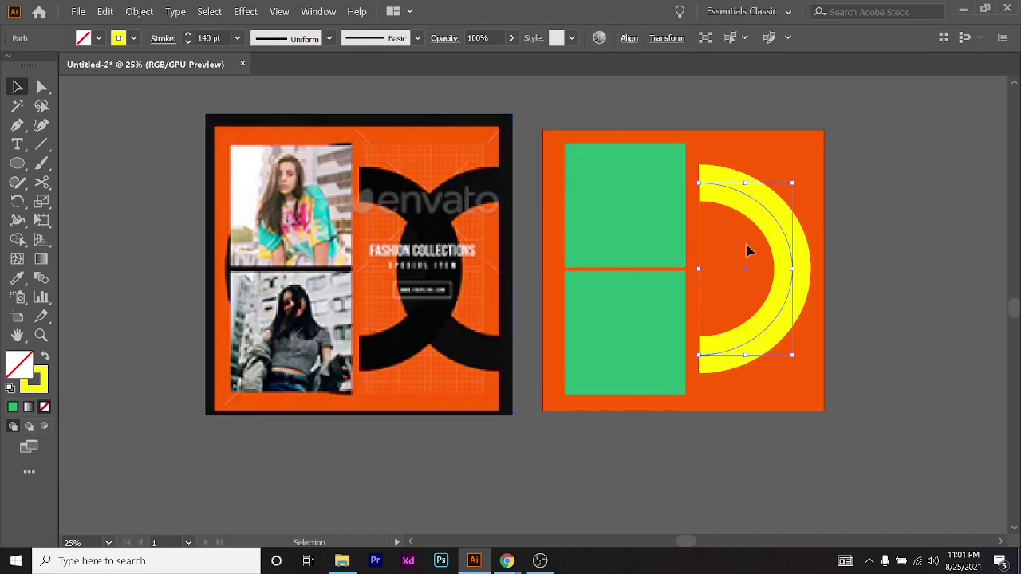
pyautogui.press('a')
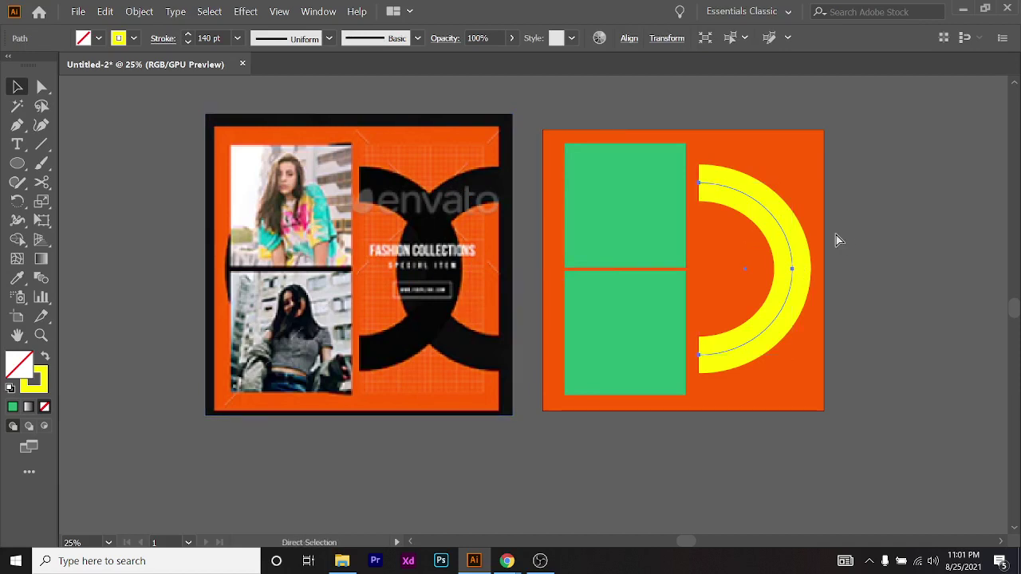
pyautogui.press('v')
pyautogui.click(830, 224)
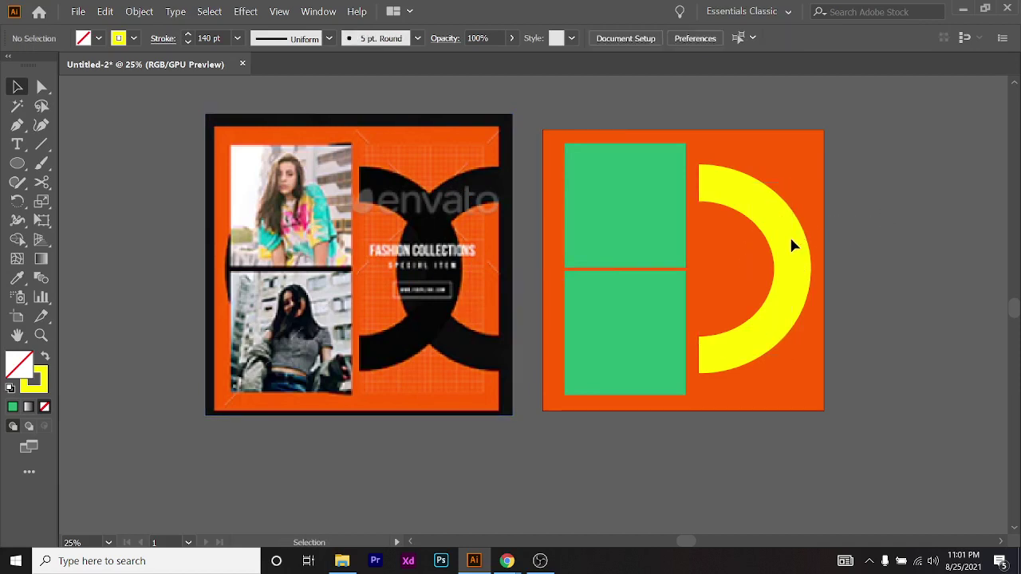
# Duplicate the yellow half ring in place and flip the copy so it opens to the right
pyautogui.moveTo(795, 243); pyautogui.dragTo(867, 239)
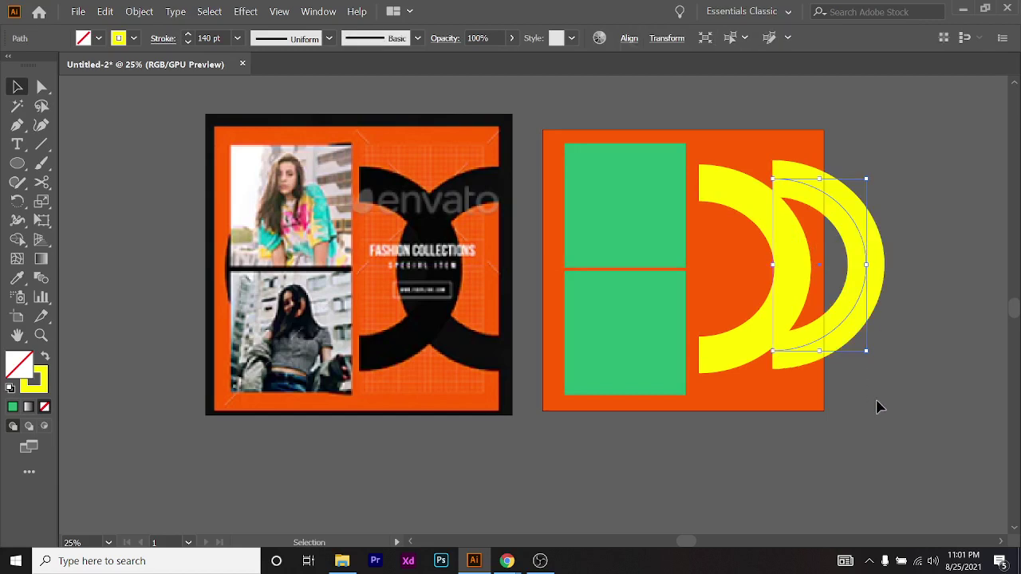
pyautogui.hotkey('ctrl', 'z')
pyautogui.moveTo(798, 177); pyautogui.dragTo(686, 419)
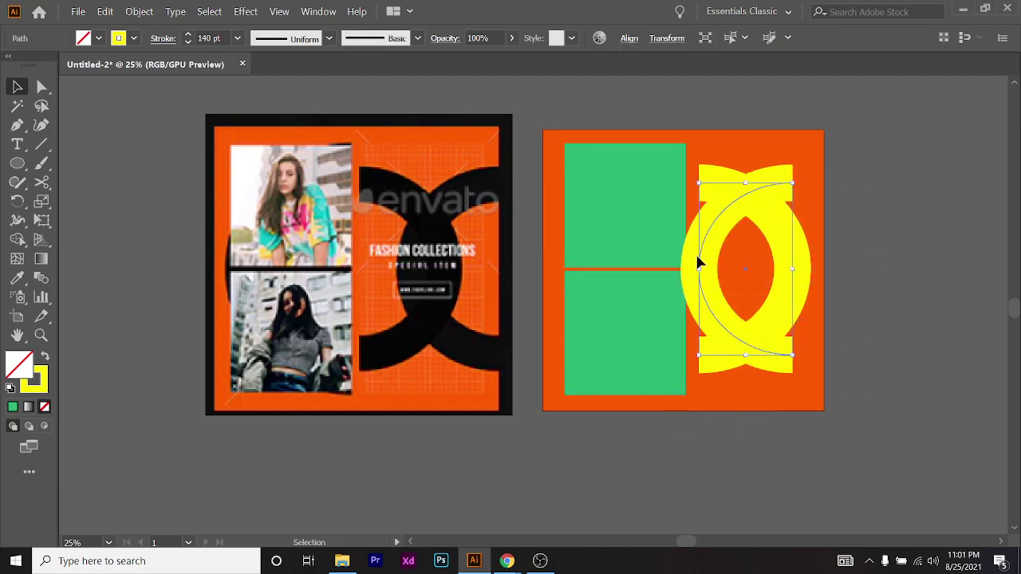
# Shift the flipped half ring right toward the orange artboard's right edge, keeping it level with the original
pyautogui.moveTo(696, 263); pyautogui.dragTo(708, 266)
pyautogui.hotkey('shift', 'Right')
pyautogui.hotkey('shift', 'Right')
pyautogui.hotkey('shift', 'Right')
pyautogui.hotkey('shift', 'Right')
pyautogui.hotkey('shift', 'Right')
pyautogui.hotkey('shift', 'Right')
pyautogui.hotkey('shift', 'Right')
pyautogui.hotkey('shift', 'Right')
pyautogui.hotkey('shift', 'Right')
pyautogui.hotkey('shift', 'Right')
pyautogui.hotkey('shift', 'Right')
pyautogui.hotkey('shift', 'Right')
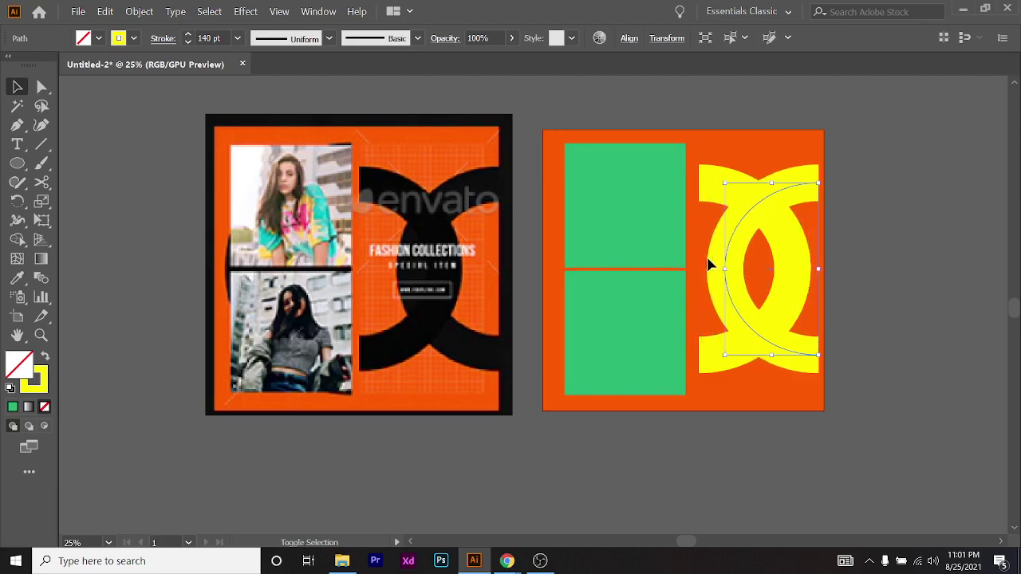
# Align the flipped half ring's open ends exactly with the orange artboard's right edge
pyautogui.scroll(5, 495, 156)
pyautogui.scroll(-5, 562, 274)
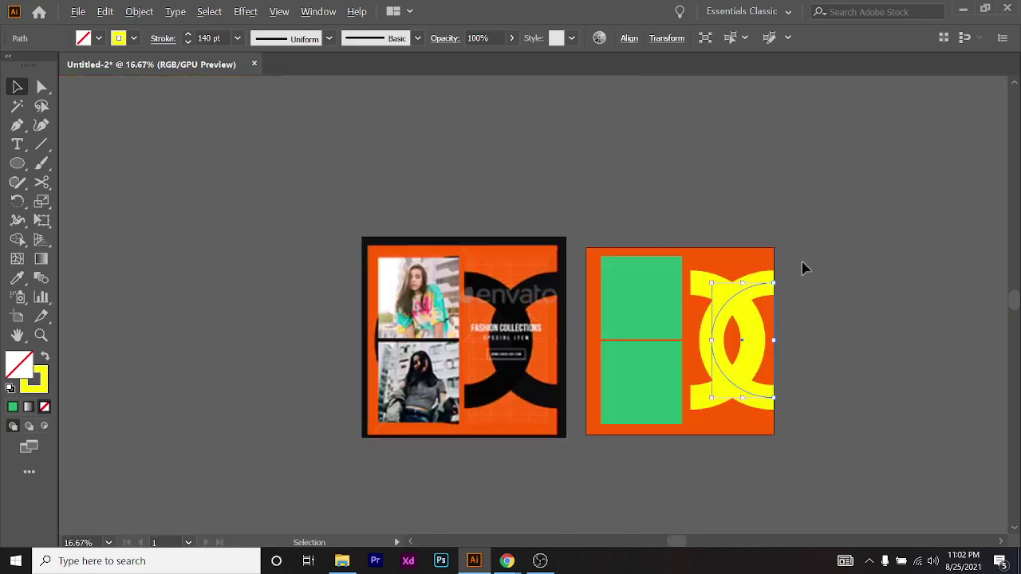
pyautogui.scroll(5, 683, 312)
pyautogui.scroll(-1, 694, 287)
pyautogui.scroll(5, 697, 276)
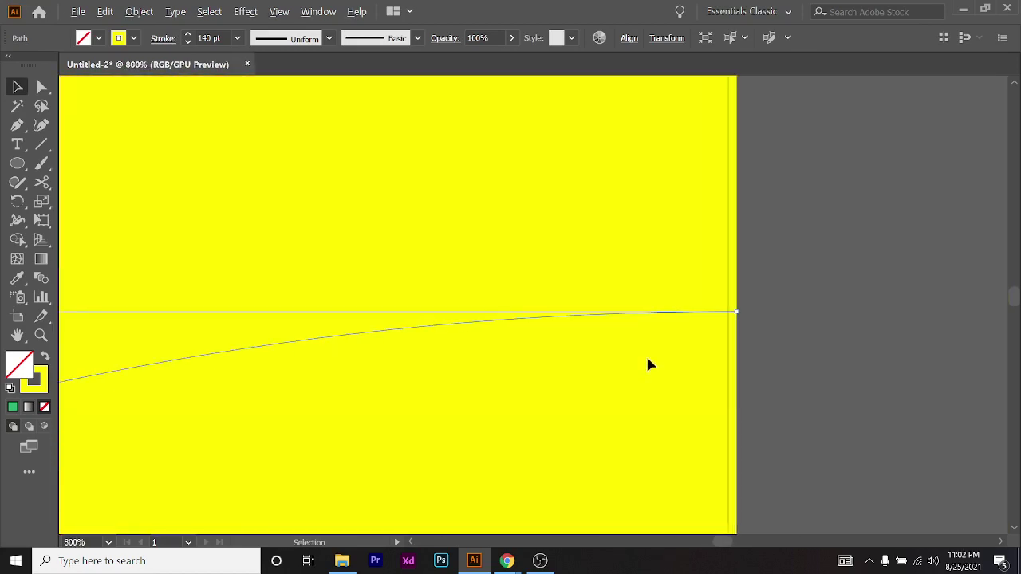
pyautogui.click(650, 362)
pyautogui.moveTo(698, 313)
pyautogui.mouseDown()
pyautogui.moveTo(684, 318)
pyautogui.moveTo(693, 319)
pyautogui.mouseUp()
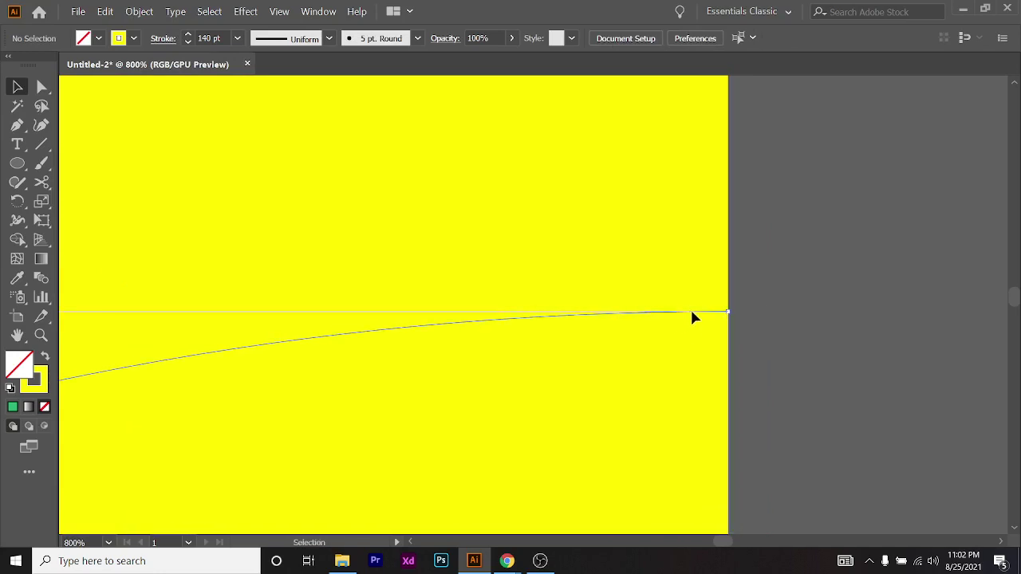
# Shift the original half ring left until its band overlaps the flipped one as in the reference, closing the gap between them
pyautogui.scroll(-8, 693, 319)
pyautogui.moveTo(666, 390); pyautogui.dragTo(695, 381)
pyautogui.press('Left')
pyautogui.press('Left')
pyautogui.press('Left')
pyautogui.press('Left')
pyautogui.press('Left')
pyautogui.press('Left')
pyautogui.press('Left')
pyautogui.press('Left')
pyautogui.press('Left')
pyautogui.press('Left')
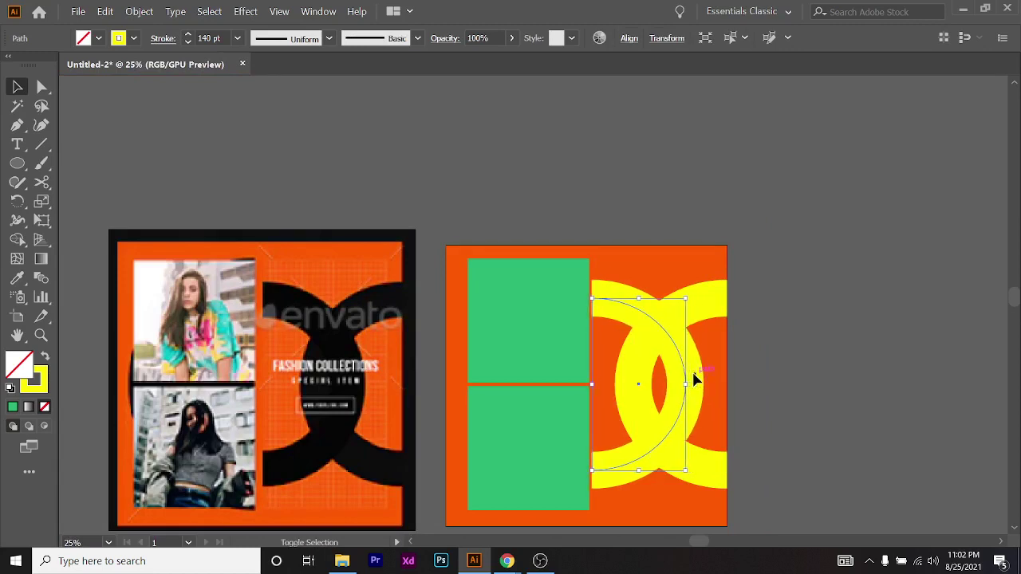
pyautogui.press('Left')
pyautogui.press('Left')
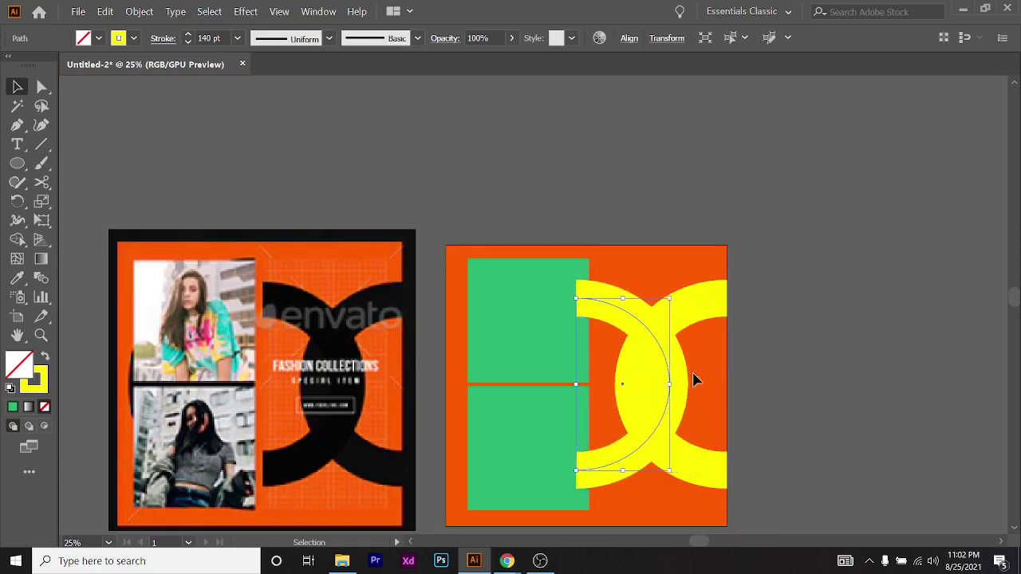
# Shift both green rectangles left to leave a narrow gap before the yellow half ring
pyautogui.scroll(-1, 600, 404)
pyautogui.click(526, 280)
pyautogui.press('Left')
pyautogui.press('Left')
pyautogui.press('Left')
pyautogui.press('Left')
pyautogui.press('Left')
pyautogui.press('Left')
pyautogui.press('Left')
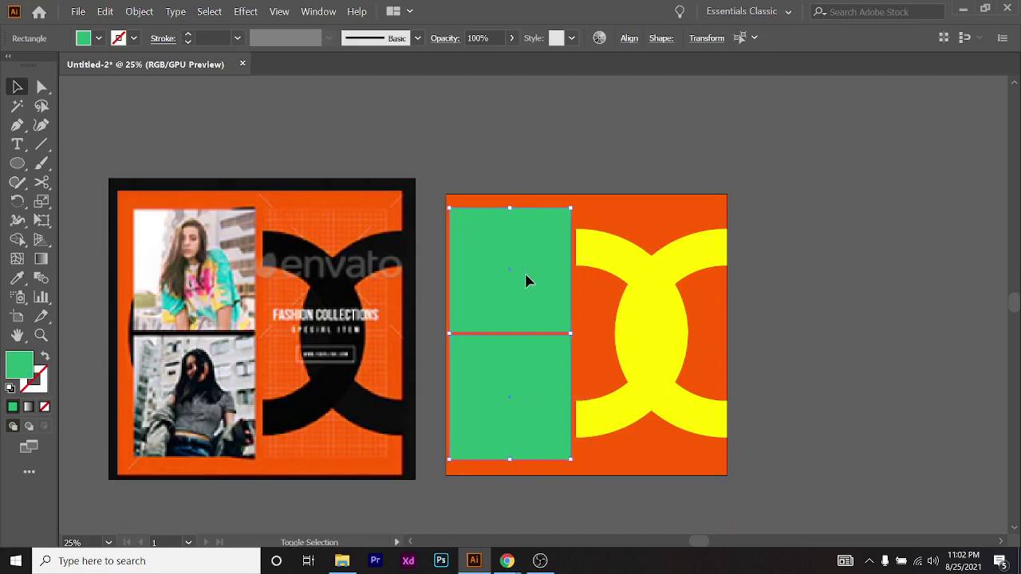
pyautogui.hotkey('shift', 'Left')
pyautogui.hotkey('shift', 'Right')
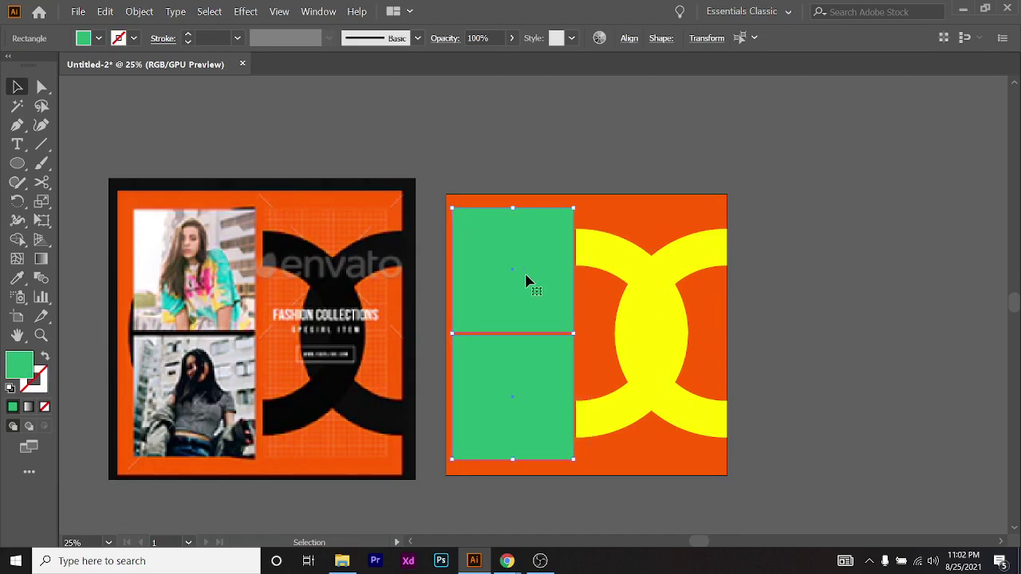
pyautogui.scroll(-1, 444, 260)
pyautogui.scroll(1, 442, 262)
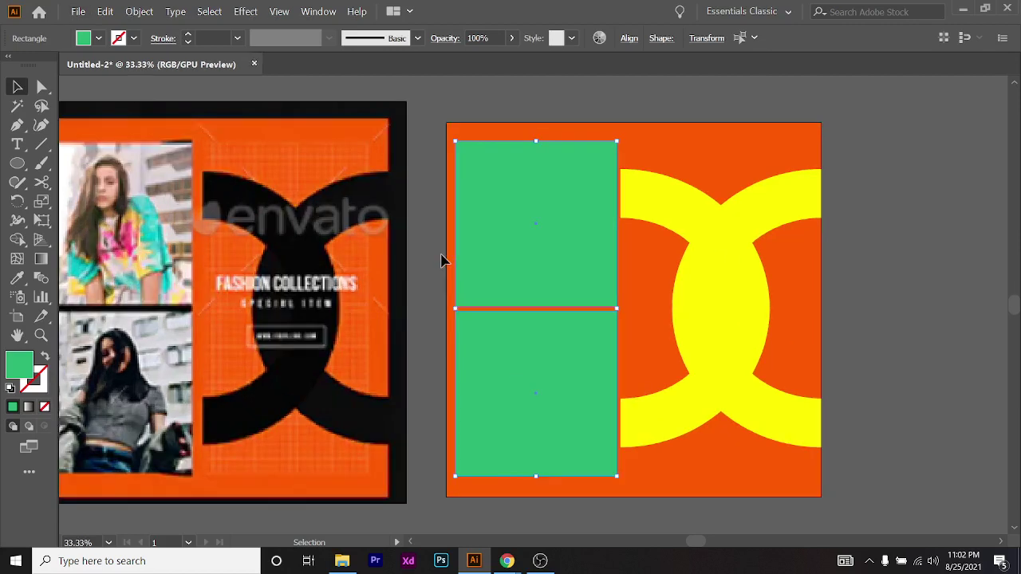
pyautogui.hscroll(-3, 486, 296)
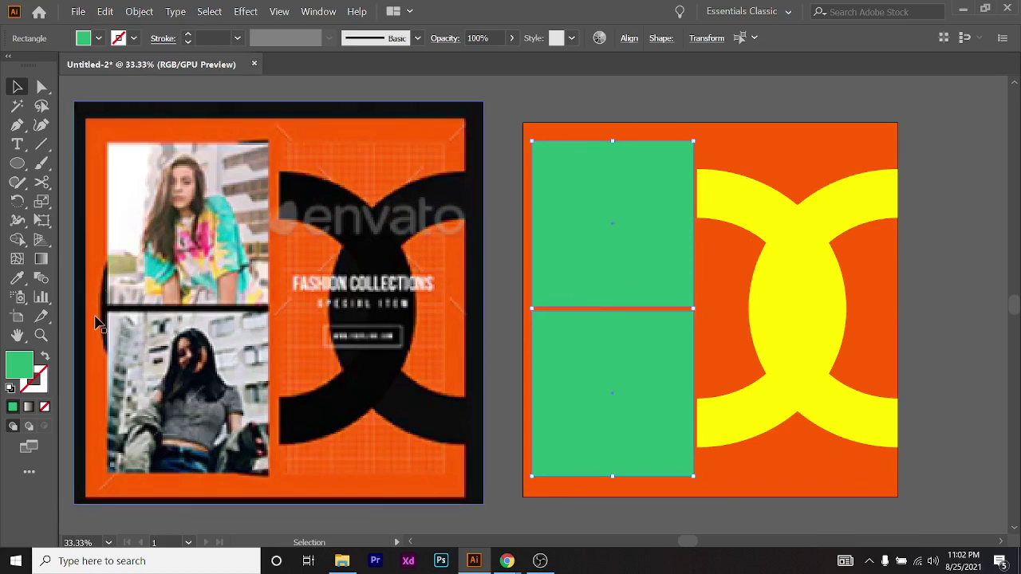
# Scale both green rectangles down proportionally from the left and nudge them left, widening the gap before the yellow half ring
pyautogui.moveTo(533, 309); pyautogui.dragTo(545, 309)
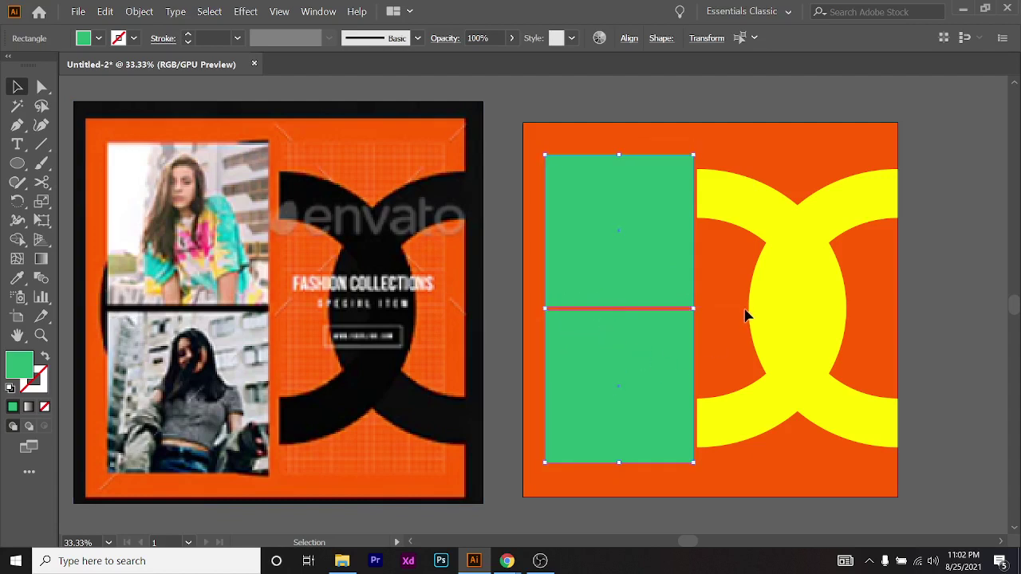
pyautogui.hotkey('shift', 'Left')
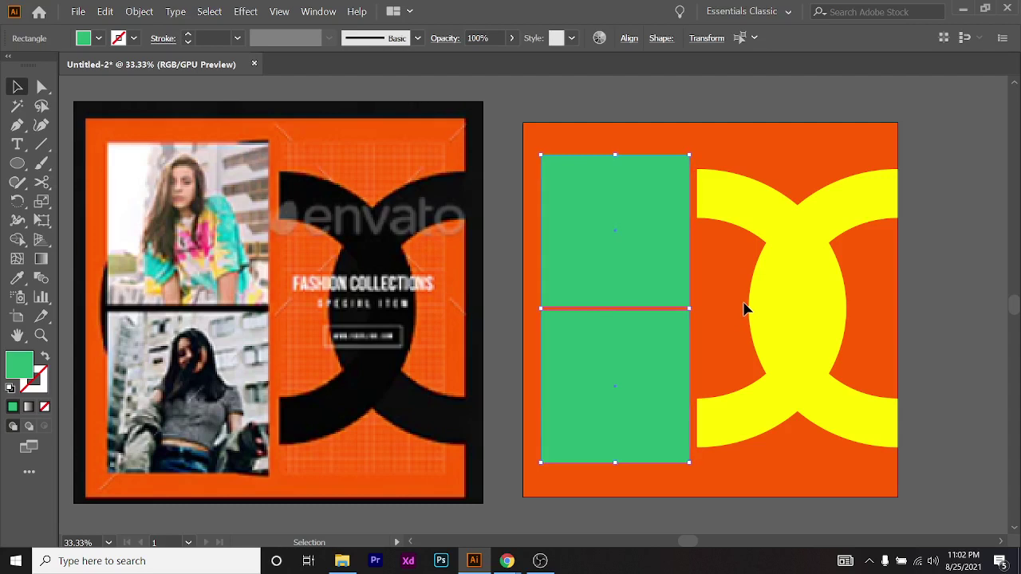
pyautogui.click(640, 391)
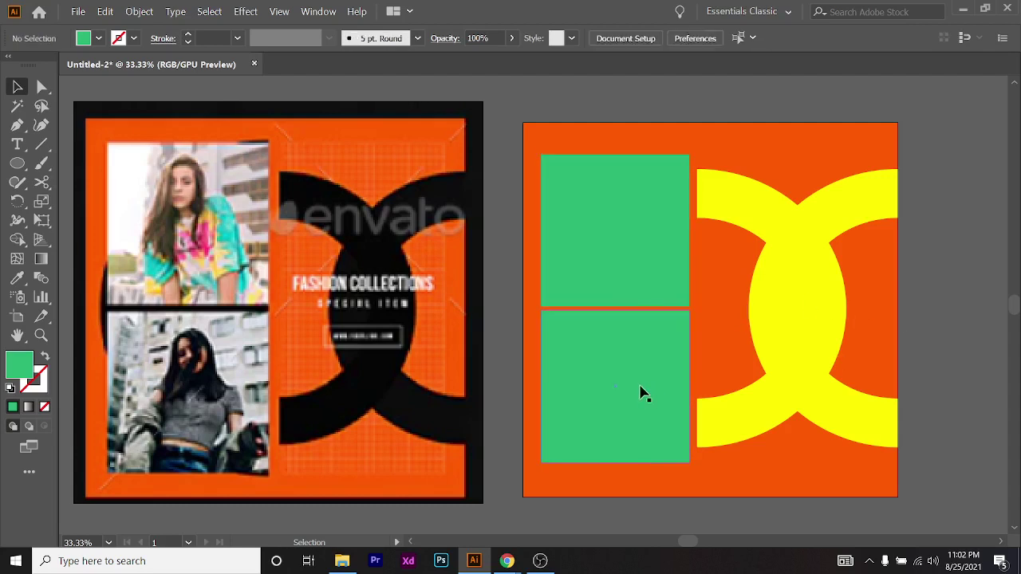
pyautogui.click(596, 256)
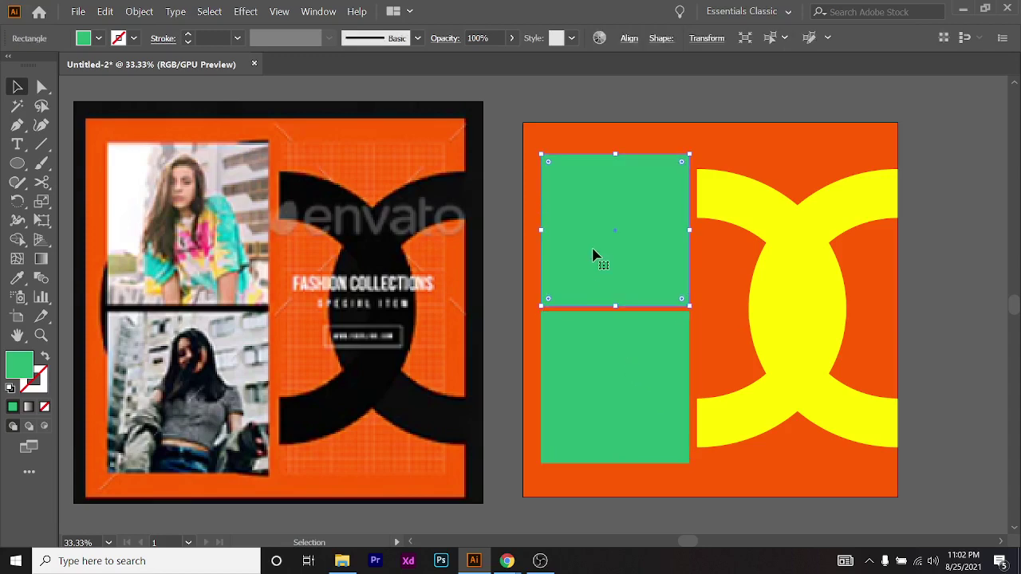
pyautogui.click(640, 381)
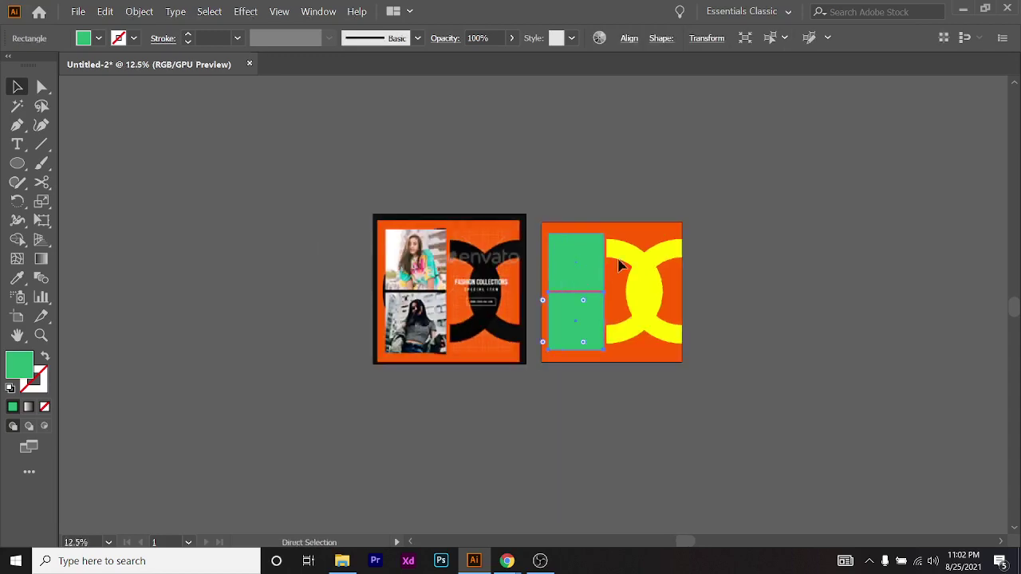
pyautogui.scroll(-2, 606, 265)
pyautogui.scroll(1, 638, 277)
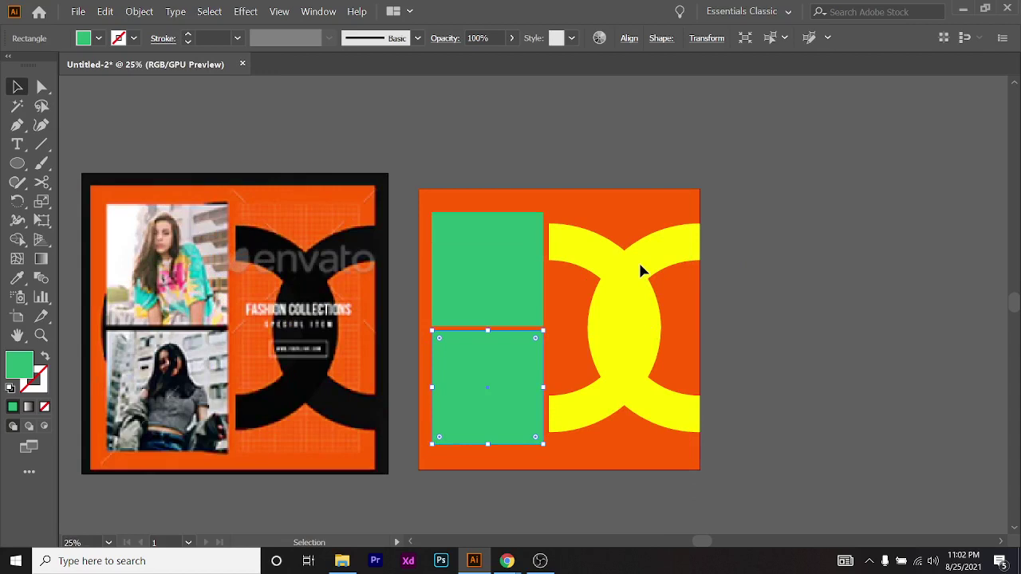
# Copy the original yellow half ring onto the empty canvas above and to the right of the orange artboard
pyautogui.scroll(-3, 658, 264)
pyautogui.scroll(2, 657, 265)
pyautogui.moveTo(650, 330); pyautogui.dragTo(773, 135)
pyautogui.hotkey('ctrl', '+')
pyautogui.hotkey('ctrl', '+')
pyautogui.hotkey('ctrl', '+')
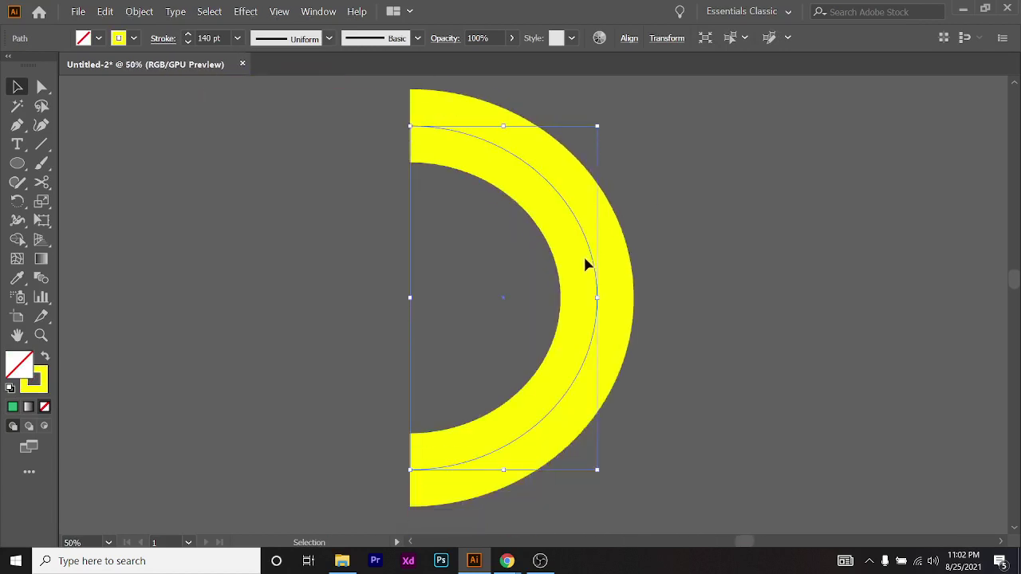
pyautogui.scroll(-1, 585, 265)
pyautogui.scroll(1, 586, 268)
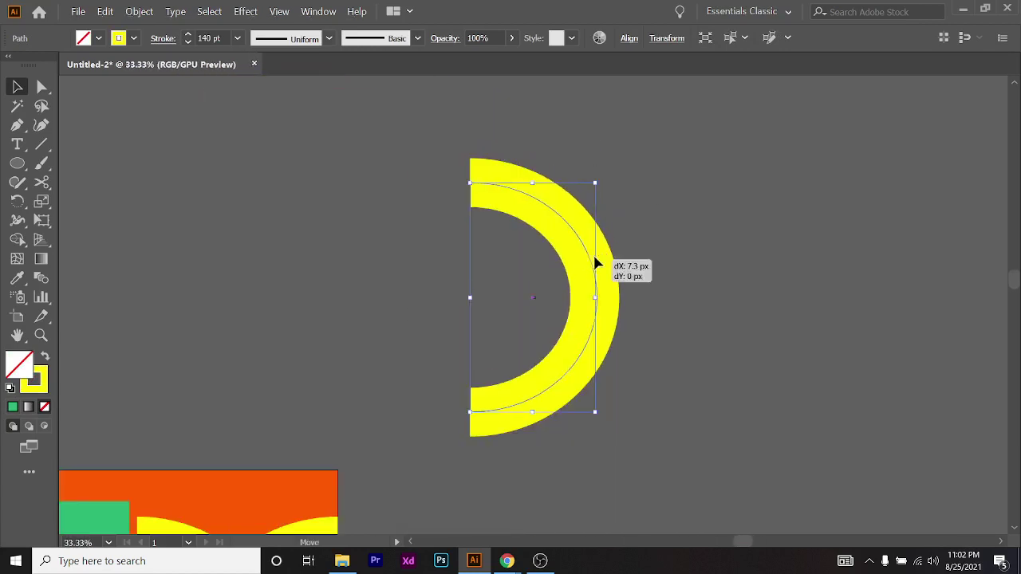
pyautogui.moveTo(589, 265); pyautogui.dragTo(678, 221)
pyautogui.scroll(3, 759, 264)
pyautogui.moveTo(678, 296); pyautogui.dragTo(660, 262)
pyautogui.scroll(1, 742, 260)
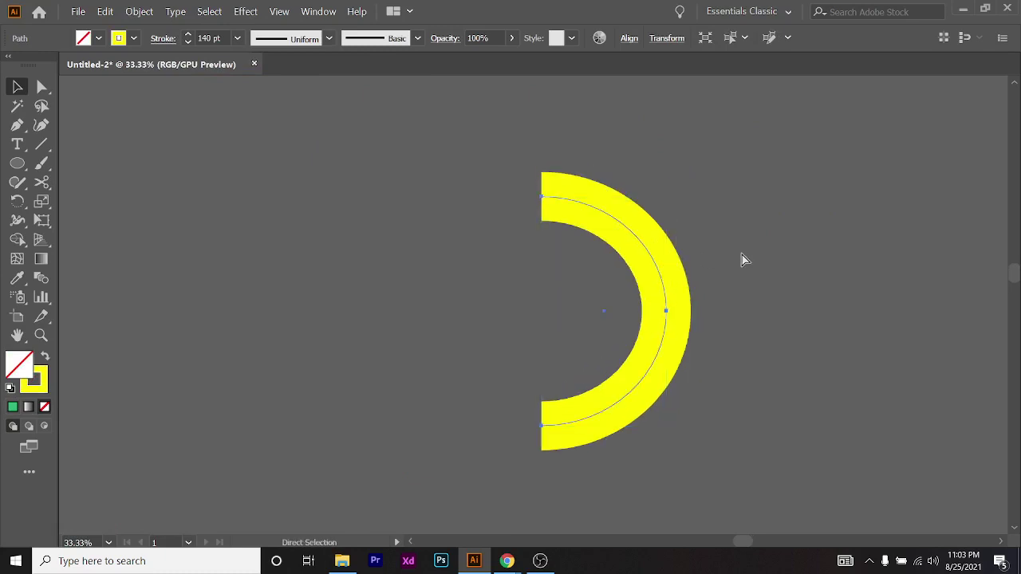
pyautogui.press('v')
pyautogui.click(803, 271)
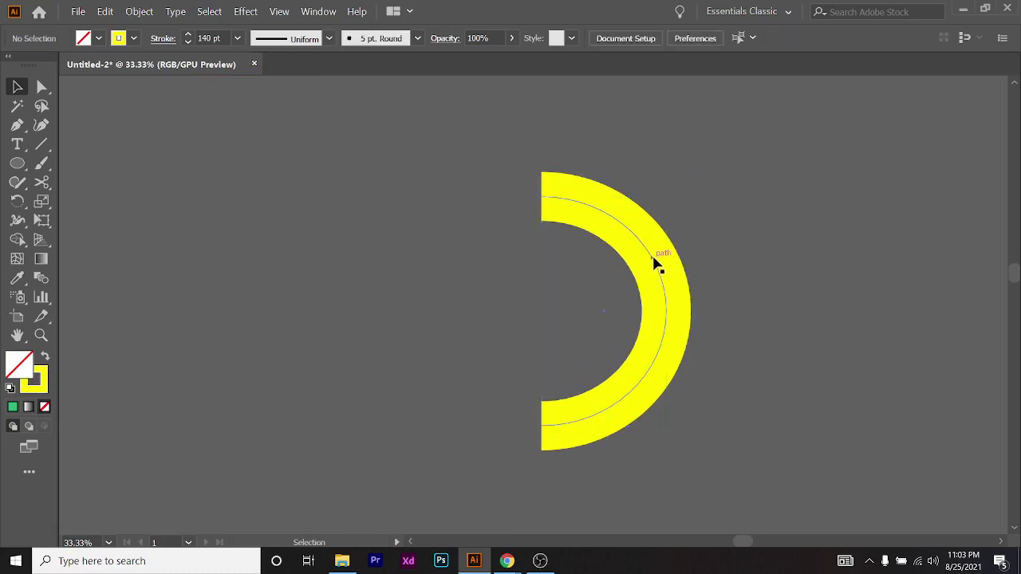
# Try duplicating the loose half ring to its right at the same height, and undo the duplicate
pyautogui.moveTo(656, 263); pyautogui.dragTo(775, 266)
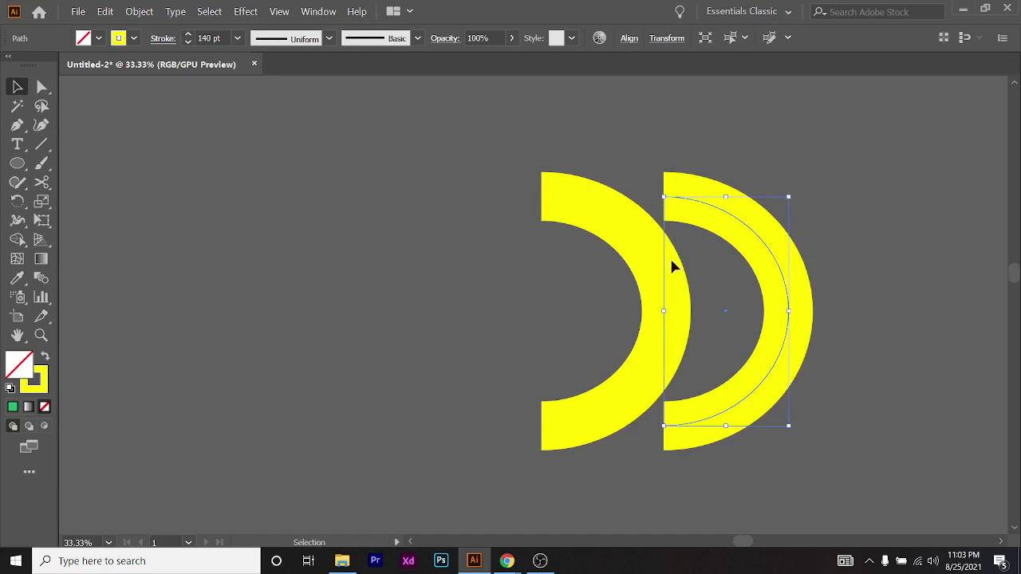
pyautogui.press('a')
pyautogui.press('v')
pyautogui.hotkey('ctrl', 'z')
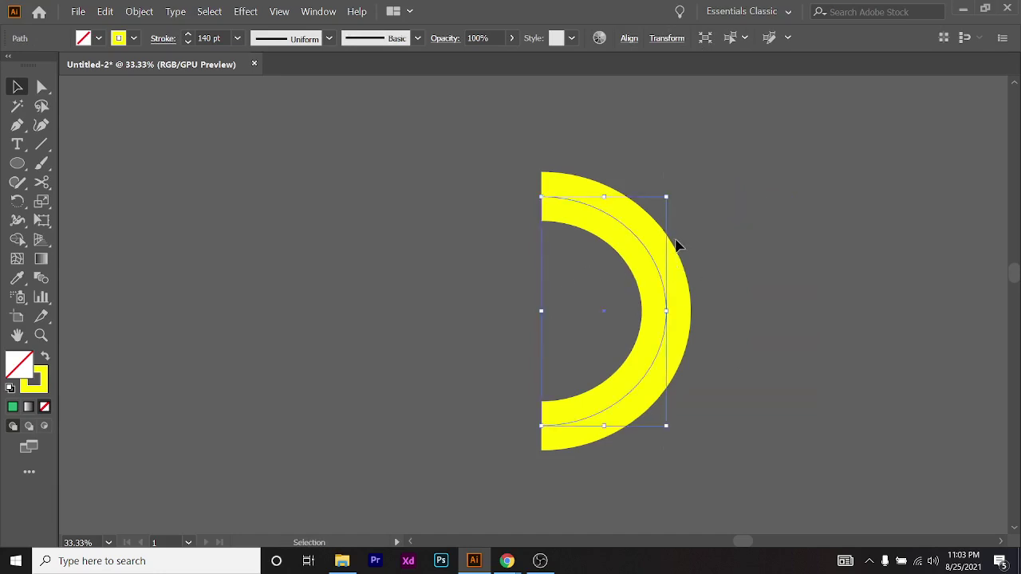
# Make a horizontally mirrored copy of the loose half ring and shift it right until the two curves meet back to back
pyautogui.moveTo(671, 194); pyautogui.dragTo(530, 469)
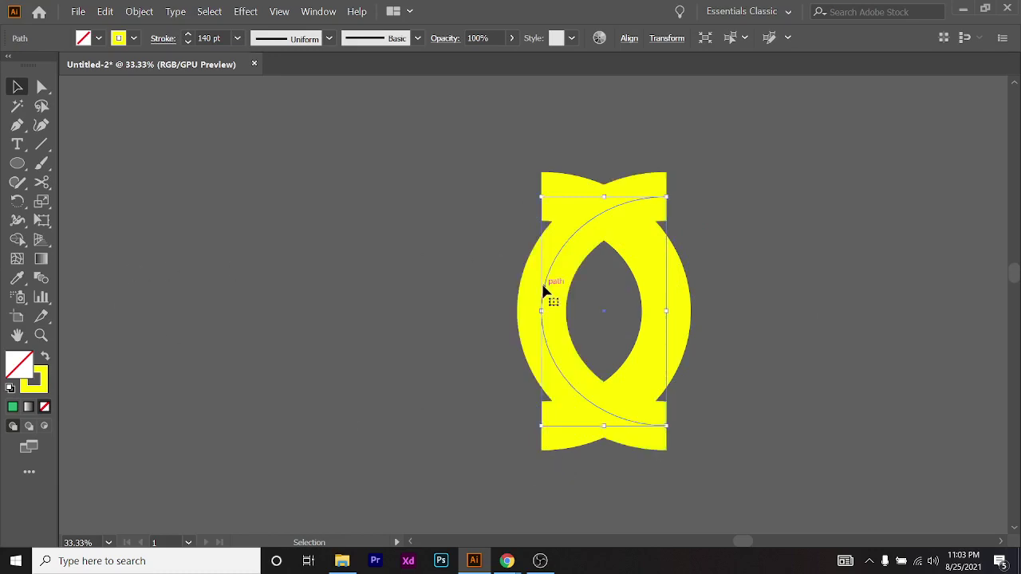
pyautogui.moveTo(545, 292); pyautogui.dragTo(670, 304)
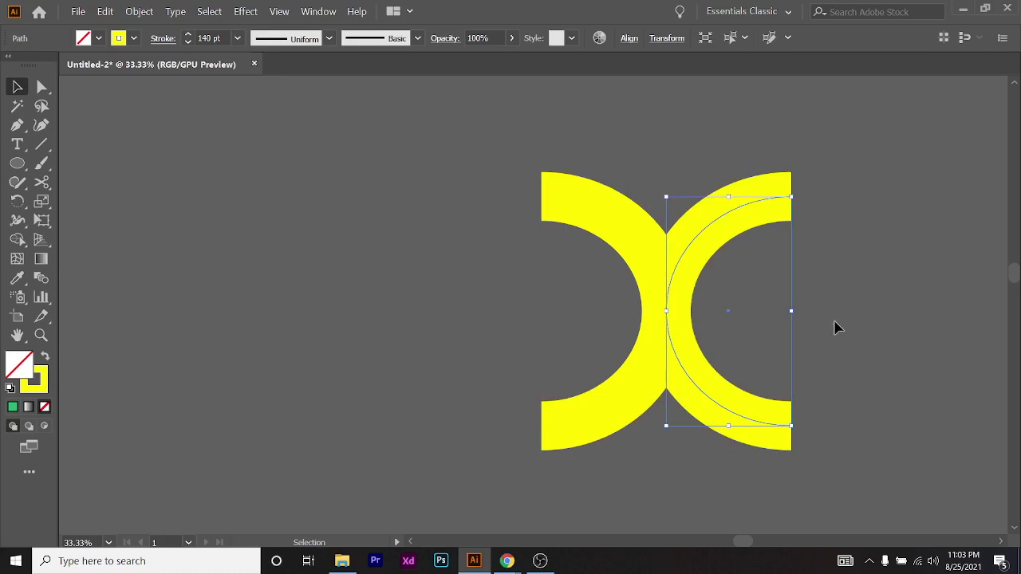
pyautogui.click(836, 326)
# Slide the mirrored loose half ring left until its band overlaps the other one and forms a solid centre
pyautogui.scroll(-1, 797, 328)
pyautogui.scroll(-5, 531, 344)
pyautogui.scroll(4, 449, 397)
pyautogui.scroll(-3, 754, 292)
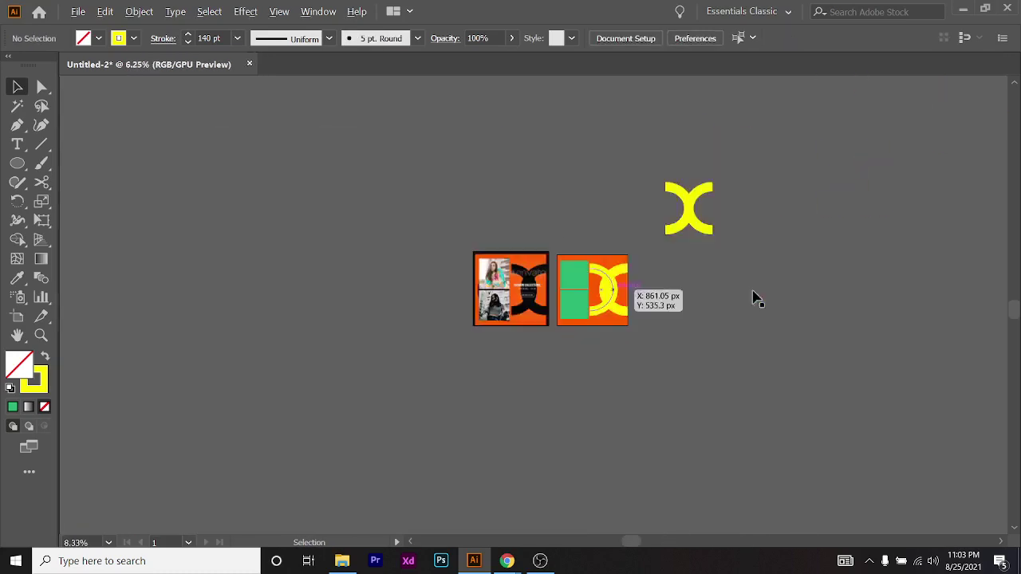
pyautogui.scroll(4, 722, 260)
pyautogui.moveTo(712, 266); pyautogui.dragTo(688, 268)
pyautogui.click(827, 290)
pyautogui.scroll(-1, 705, 264)
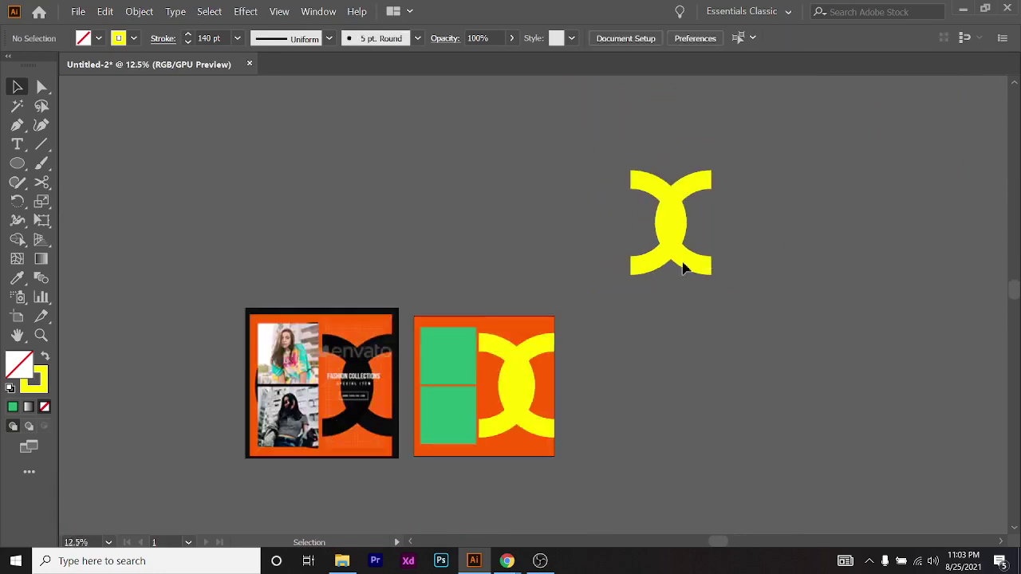
# Delete the interlocking pair of loose half rings outside the orange artboard
pyautogui.hotkey('ctrl', 'z')
pyautogui.scroll(-1, 633, 339)
pyautogui.press('Delete')
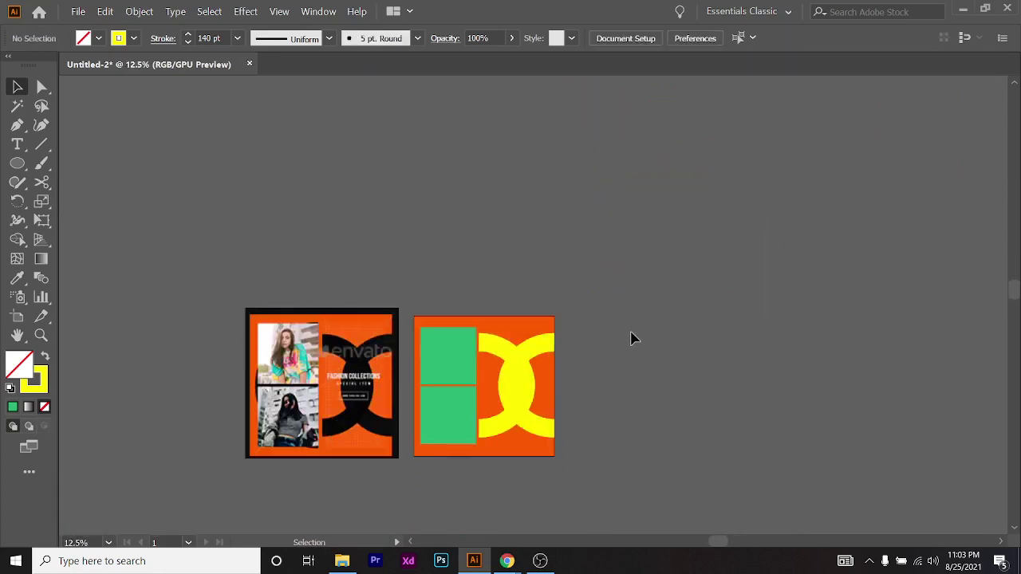
pyautogui.scroll(3, 519, 363)
pyautogui.scroll(-1, 522, 360)
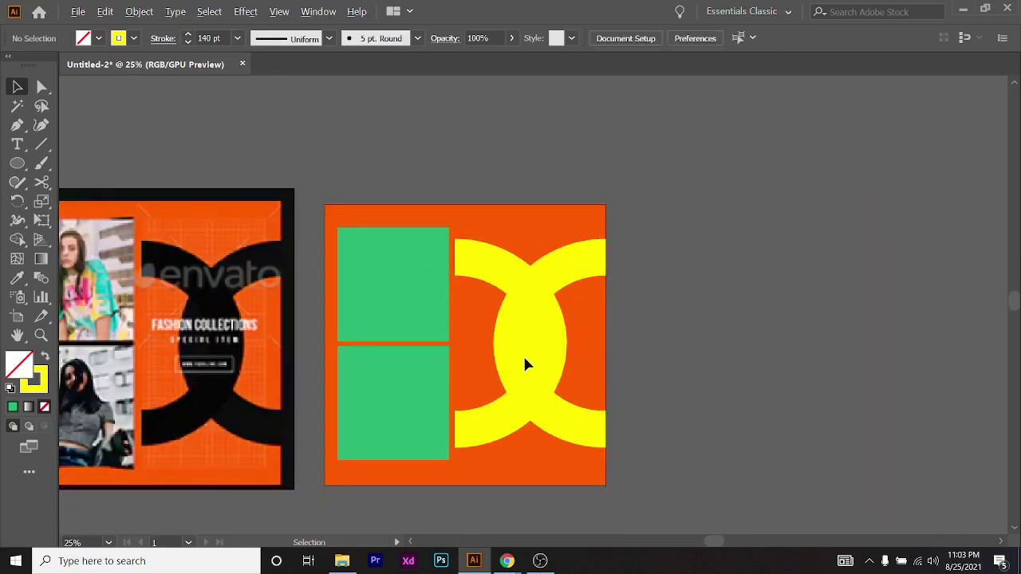
# Undo the deletion and the mirrored copy so that only the single loose half ring is back on the canvas
pyautogui.scroll(2, 610, 309)
pyautogui.hotkey('ctrl', 'z')
pyautogui.scroll(2, 757, 321)
pyautogui.hotkey('ctrl', 'z')
pyautogui.hotkey('ctrl', 'z')
pyautogui.scroll(4, 784, 372)
pyautogui.hotkey('ctrl', 'z')
pyautogui.hotkey('ctrl', 'z')
pyautogui.click(838, 370)
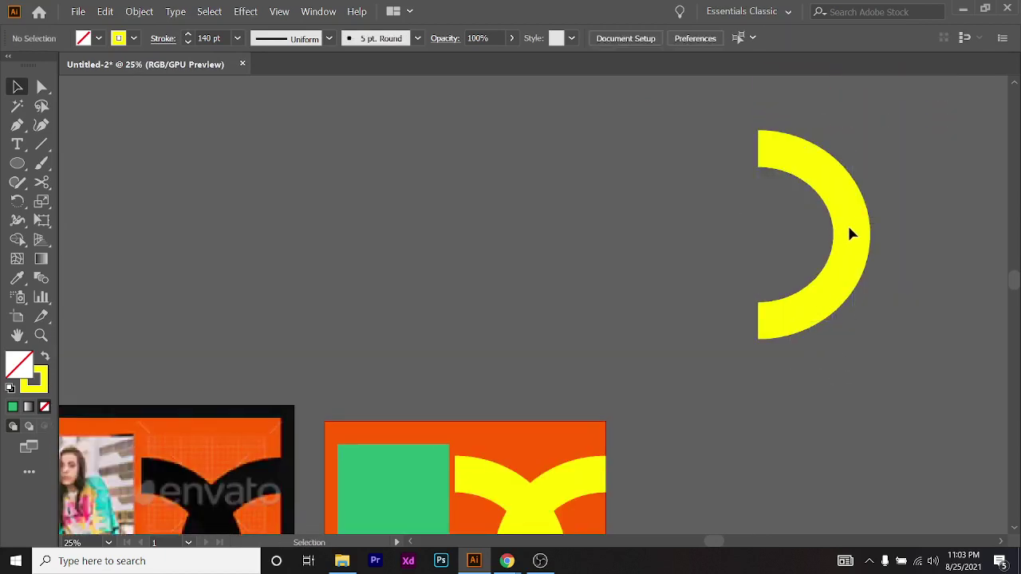
# Duplicate the loose half ring to its left, try copying and pasting that duplicate, and undo the paste
pyautogui.moveTo(847, 230); pyautogui.dragTo(554, 196)
pyautogui.click(598, 231)
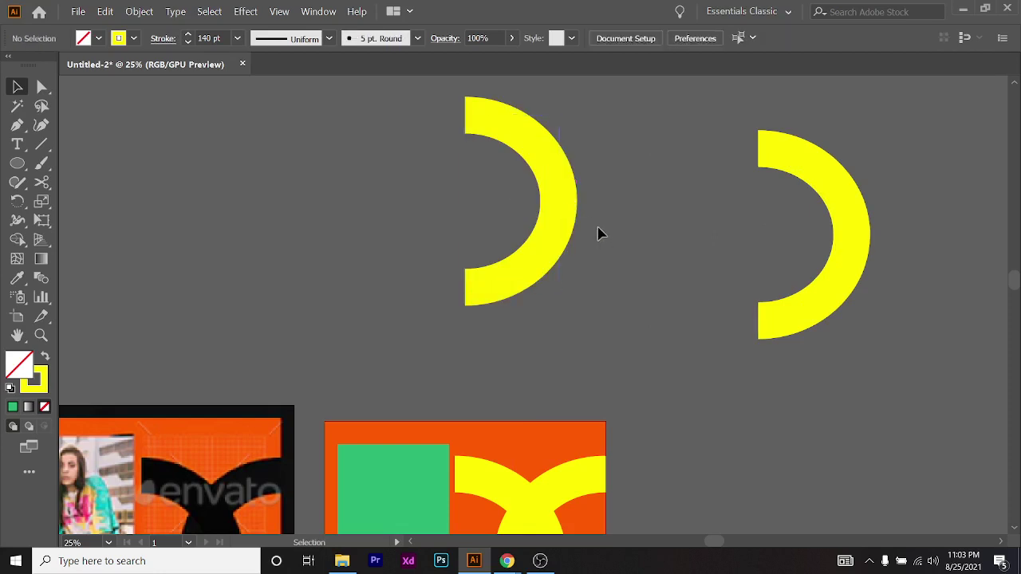
pyautogui.moveTo(601, 262); pyautogui.dragTo(418, 307)
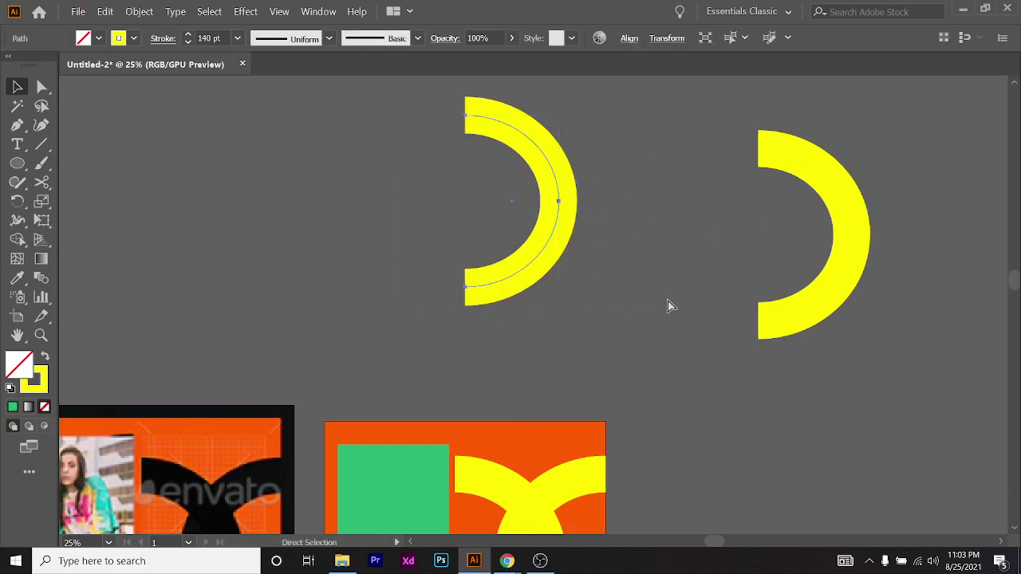
pyautogui.hotkey('ctrl', 'c')
pyautogui.hotkey('ctrl', 'v')
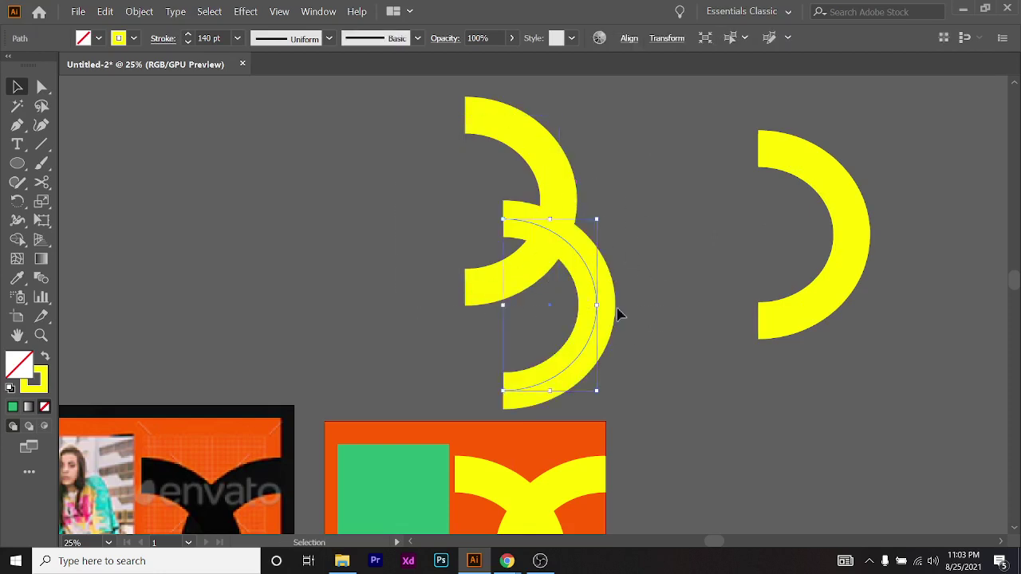
pyautogui.hotkey('ctrl', 'z')
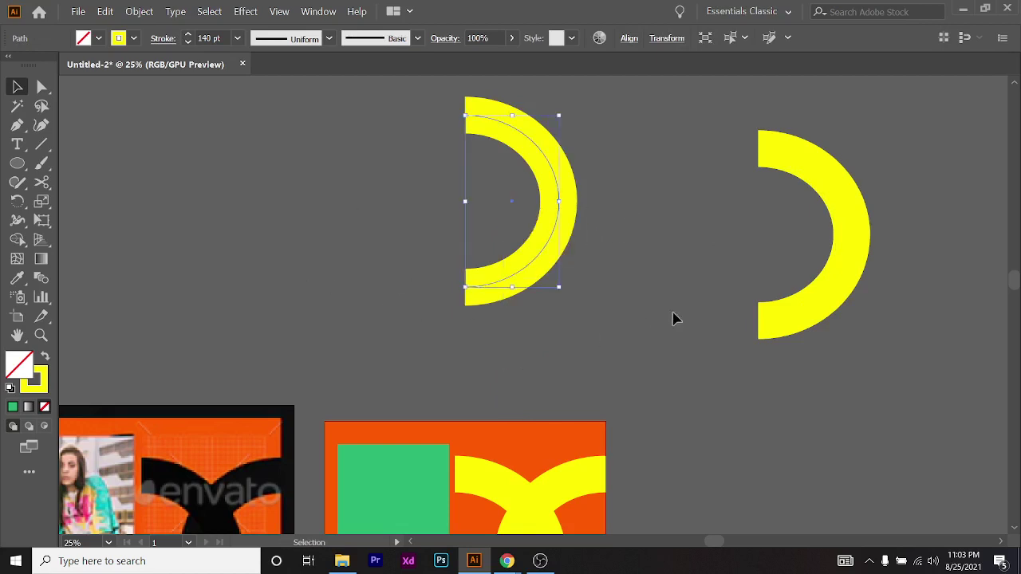
# Delete both loose half rings above the orange artboard, leaving only the artboard's own shapes
pyautogui.press('Delete')
pyautogui.moveTo(857, 302); pyautogui.dragTo(612, 257)
pyautogui.press('Delete')
pyautogui.scroll(-1, 608, 254)
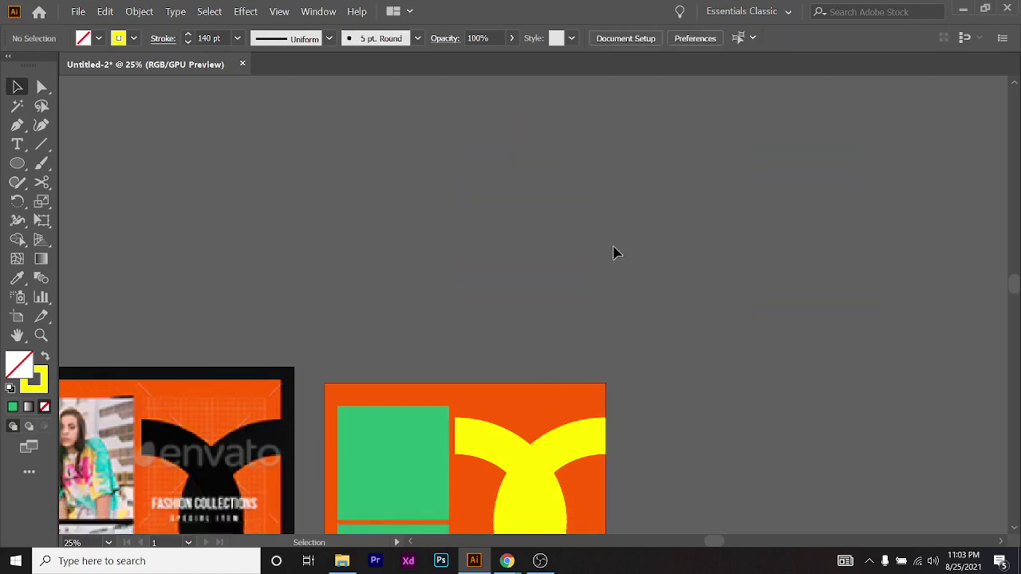
# Compare the recreated orange layout with the fashion collections reference design beside it
pyautogui.scroll(-1, 607, 260)
pyautogui.scroll(-2, 620, 249)
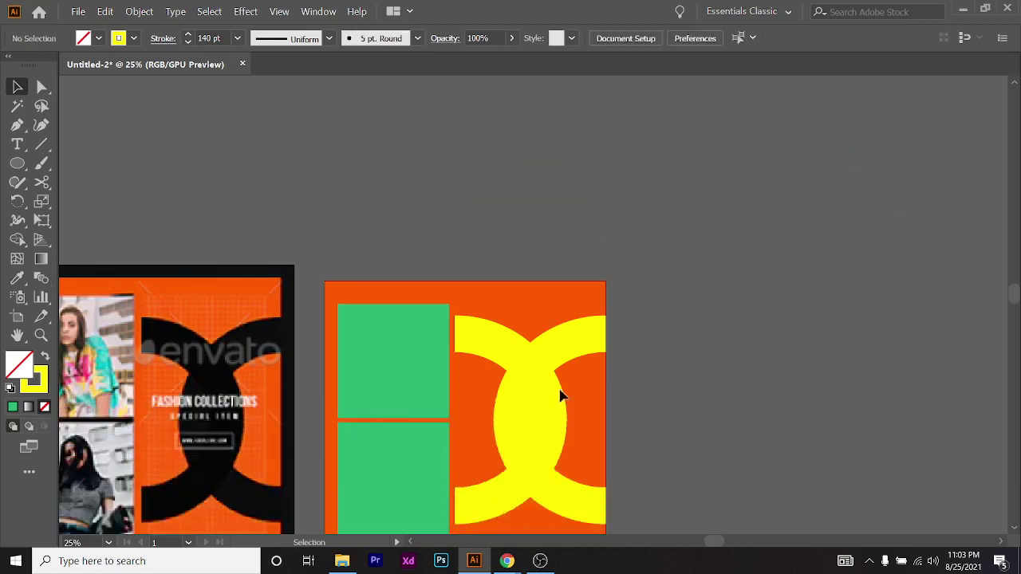
pyautogui.scroll(1, 499, 460)
pyautogui.scroll(-1, 694, 422)
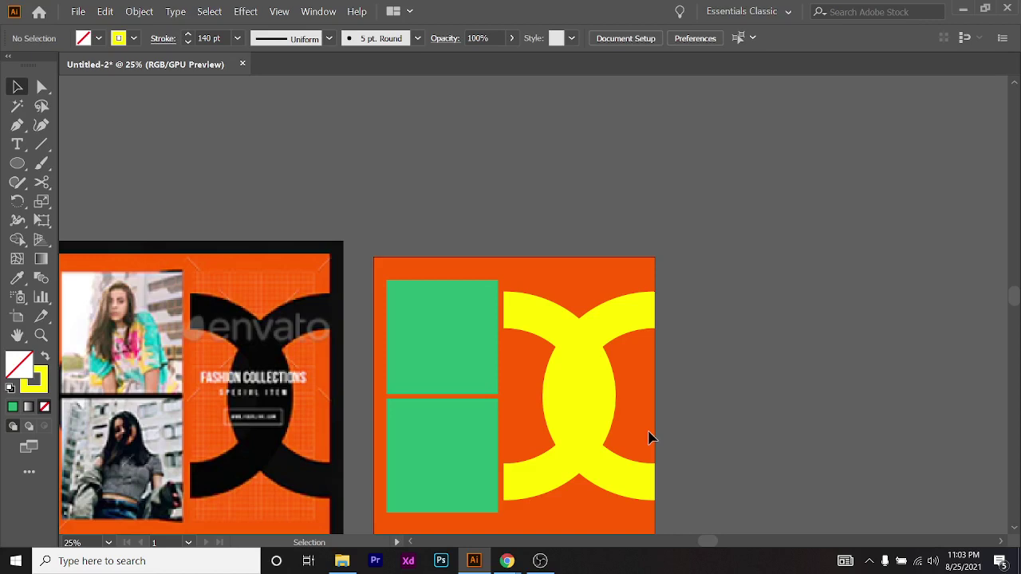
pyautogui.scroll(-1, 648, 437)
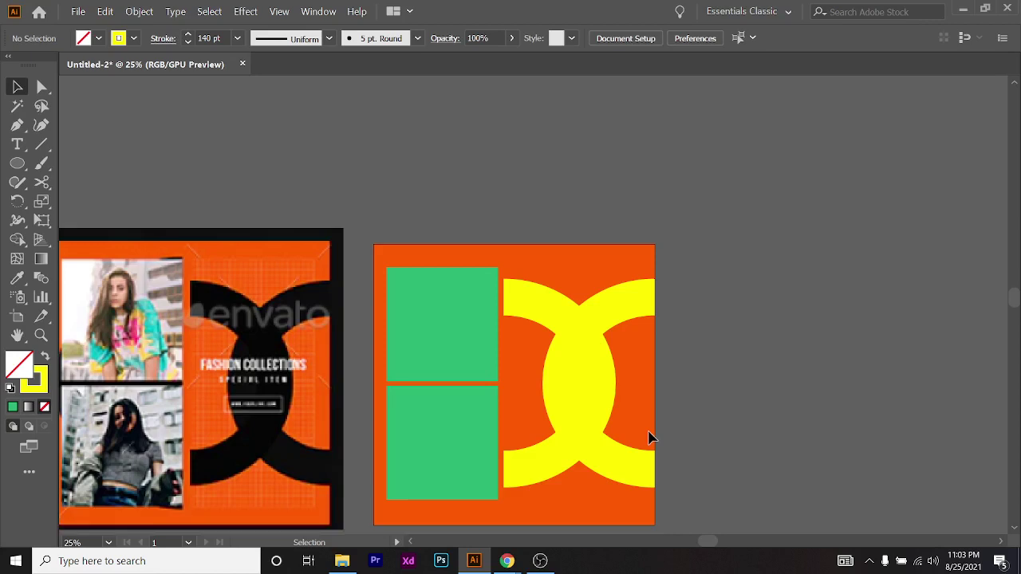
pyautogui.scroll(-2, 649, 437)
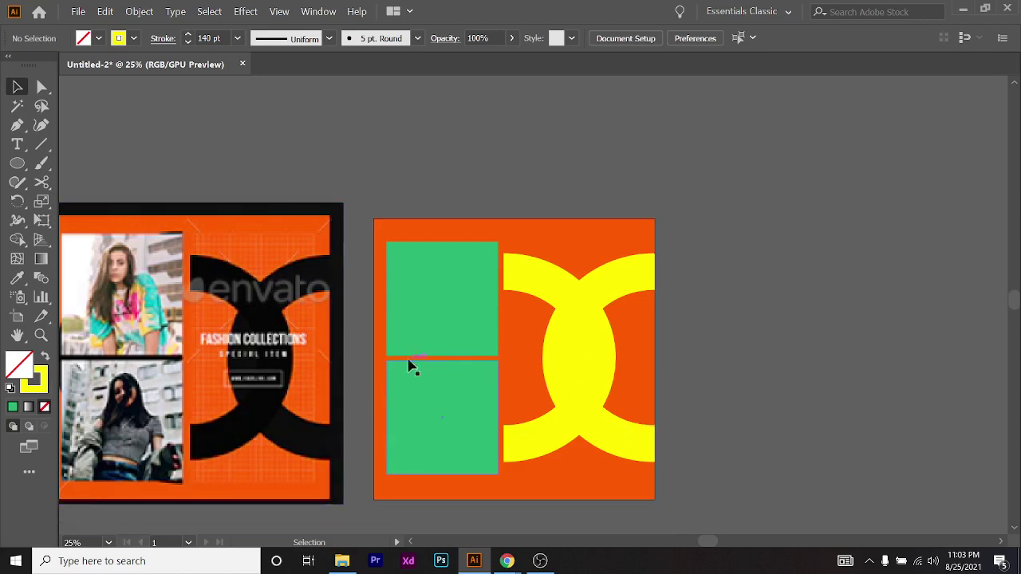
pyautogui.scroll(1, 565, 364)
pyautogui.hscroll(-2, 622, 362)
pyautogui.scroll(-1, 484, 333)
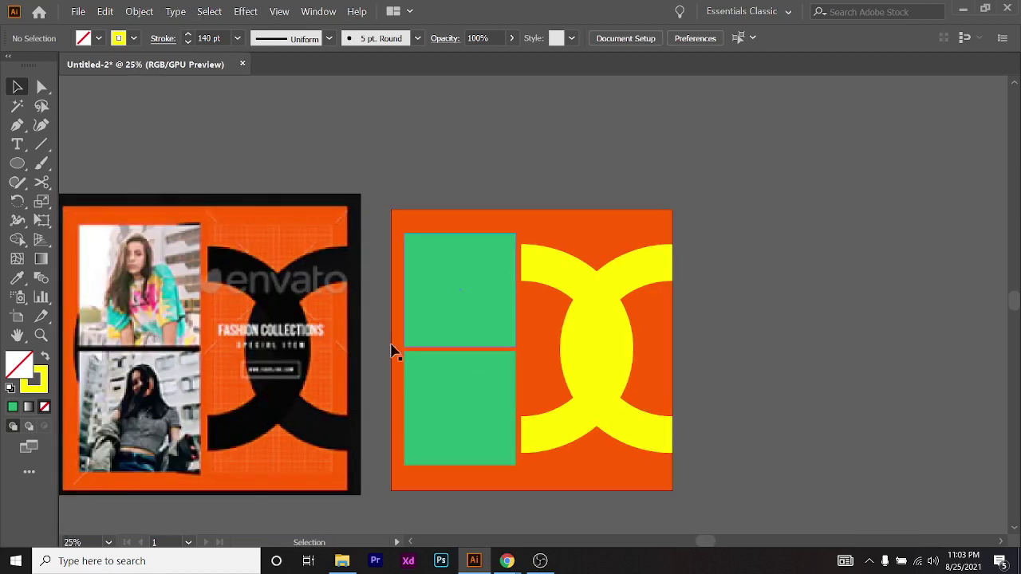
pyautogui.hscroll(-2, 570, 376)
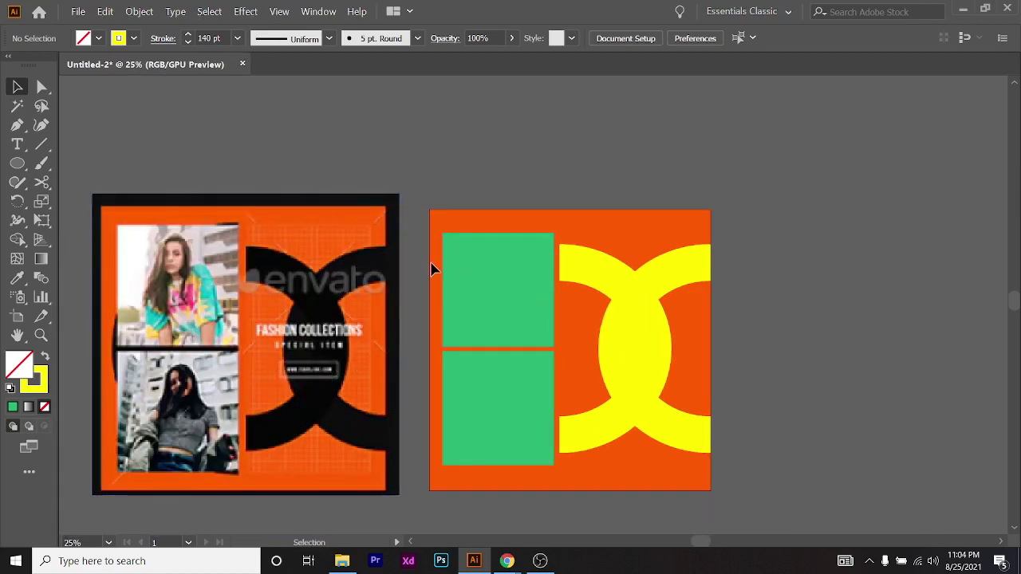
# Apply the reference design's black to the yellow arc next to the green squares and swap it from fill to stroke
pyautogui.click(617, 289)
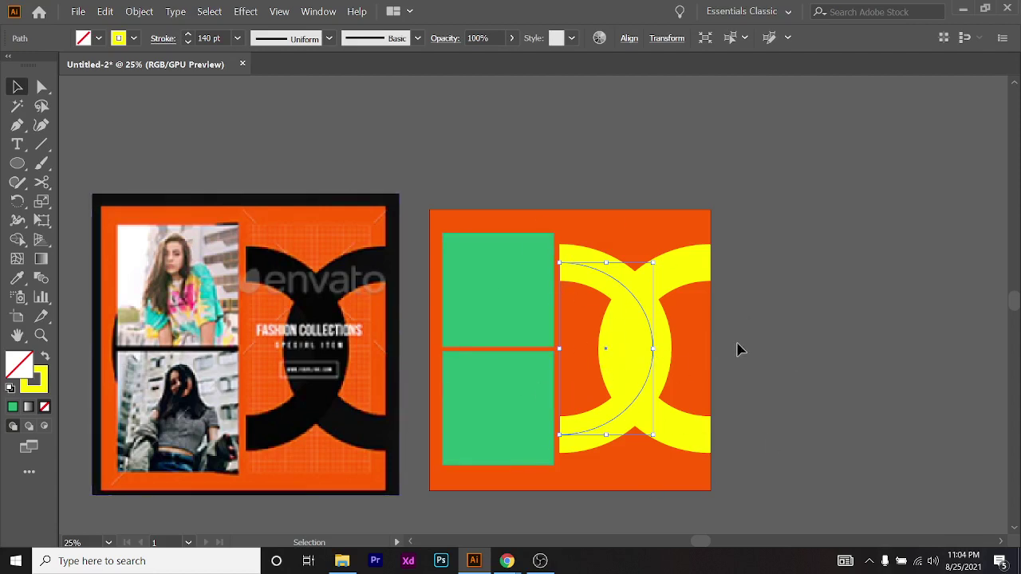
pyautogui.click(17, 278)
pyautogui.click(271, 252)
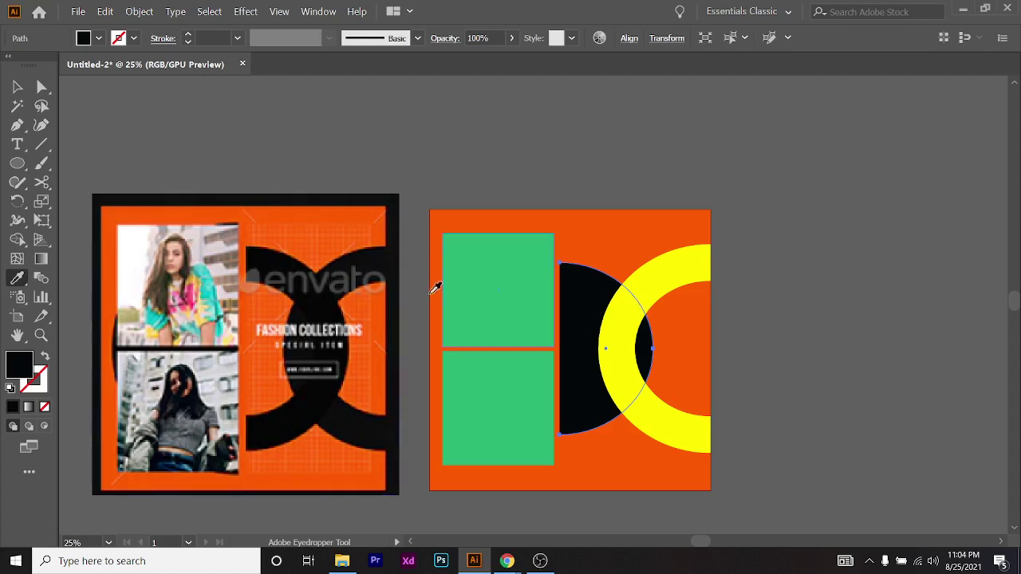
pyautogui.click(17, 86)
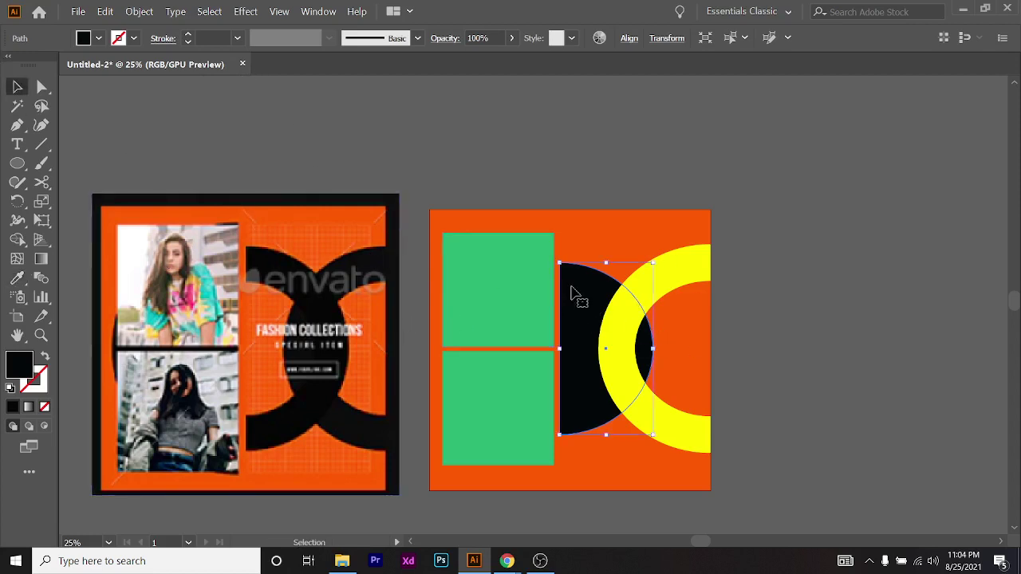
pyautogui.click(44, 360)
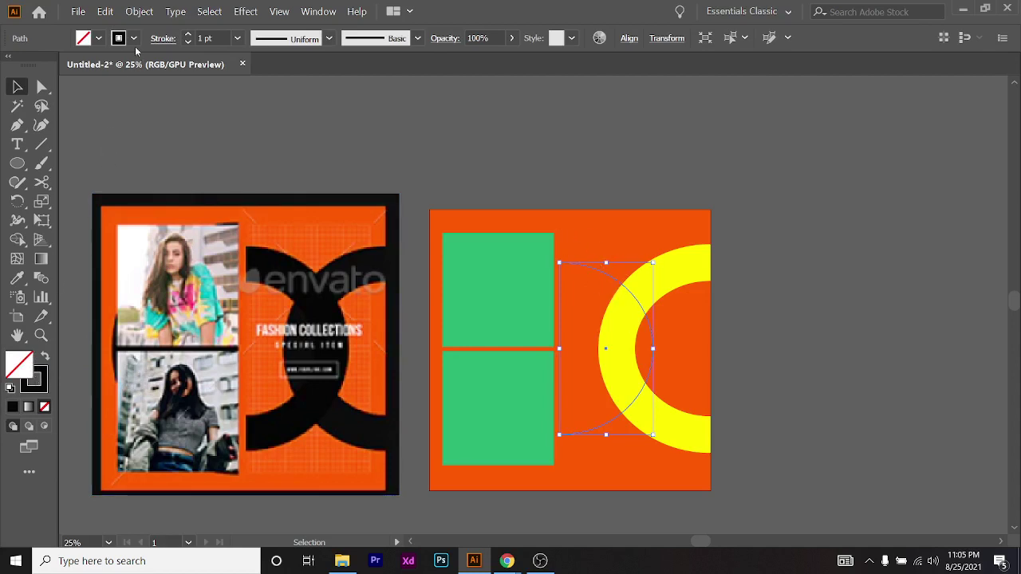
# Set the black arc's stroke weight to 140 pt and deselect it
pyautogui.click(189, 36)
pyautogui.click(189, 35)
pyautogui.click(189, 35)
pyautogui.click(189, 35)
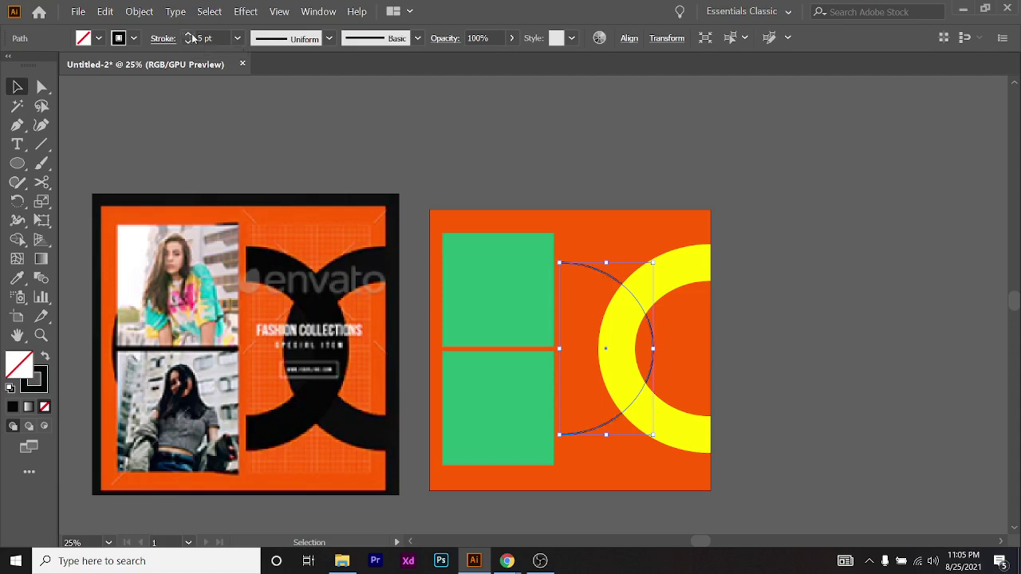
pyautogui.click(212, 39)
pyautogui.write('140')
pyautogui.press('Return')
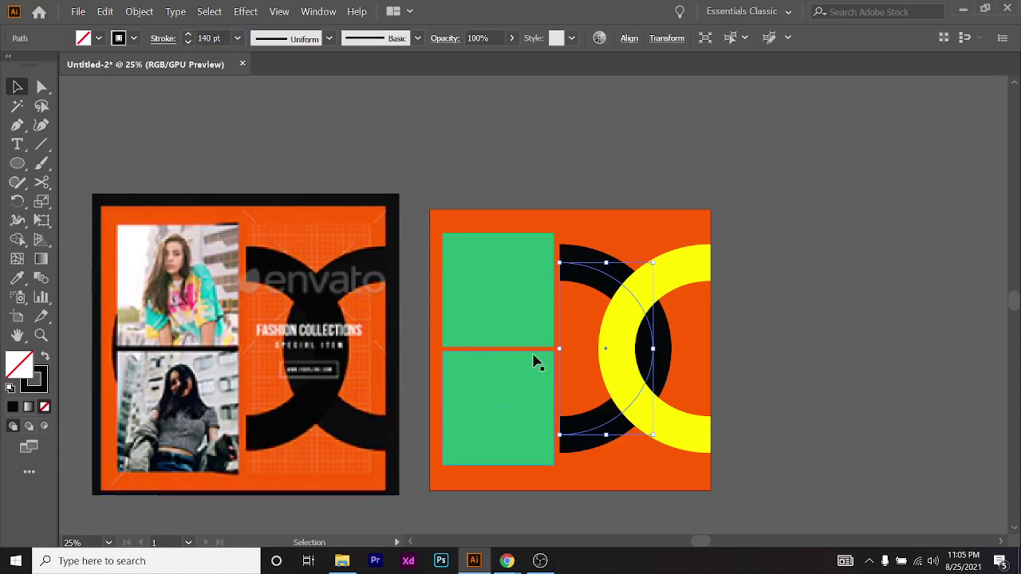
pyautogui.click(873, 282)
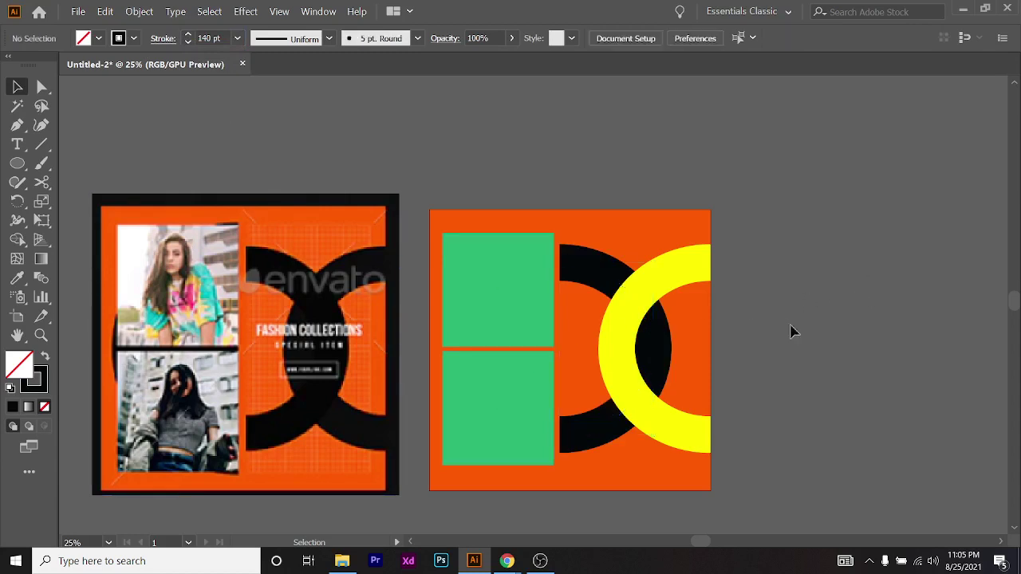
# Copy the black arc's 140 pt stroke appearance onto the remaining yellow arc with the Eyedropper
pyautogui.click(668, 278)
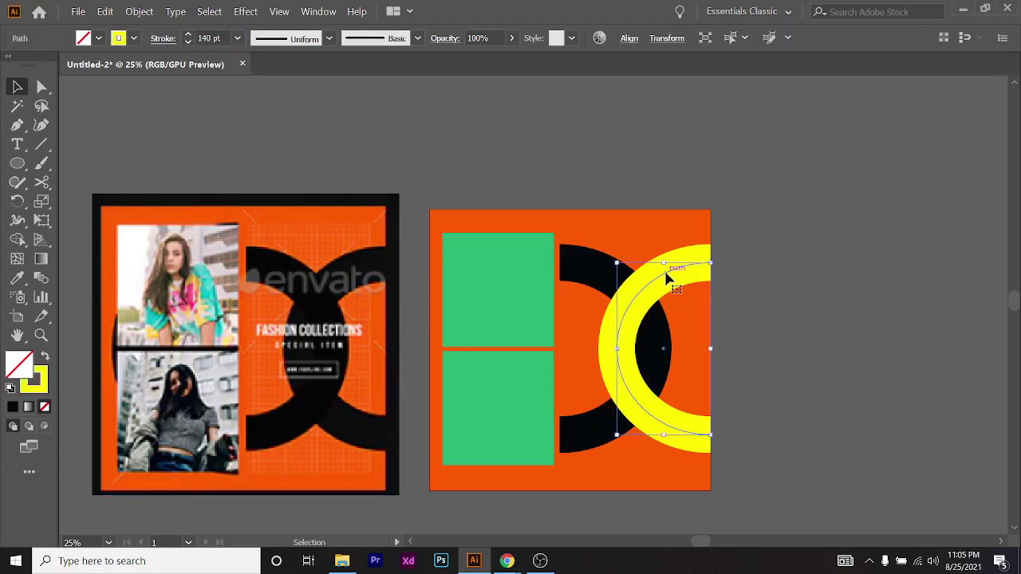
pyautogui.click(17, 278)
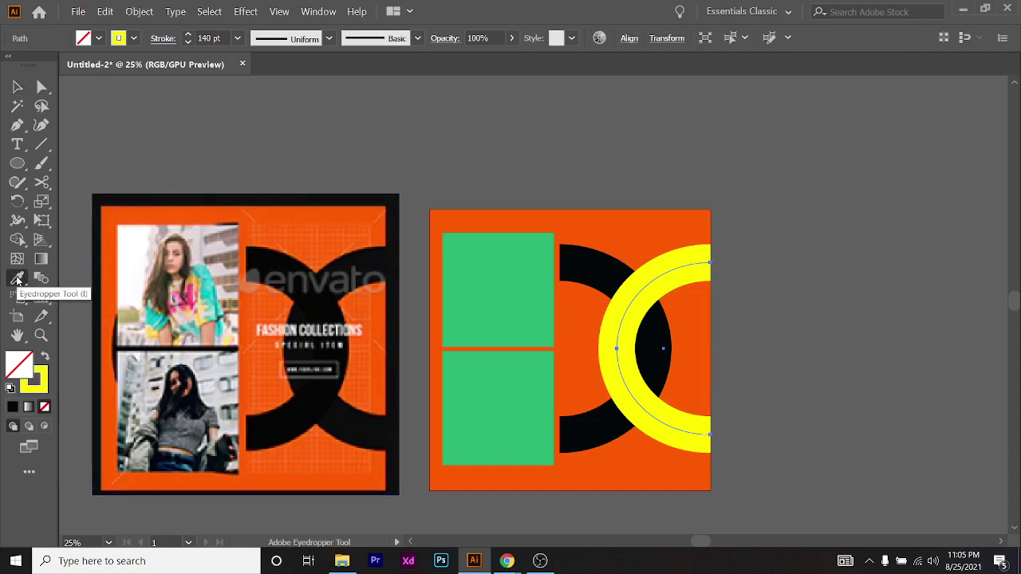
pyautogui.click(268, 254)
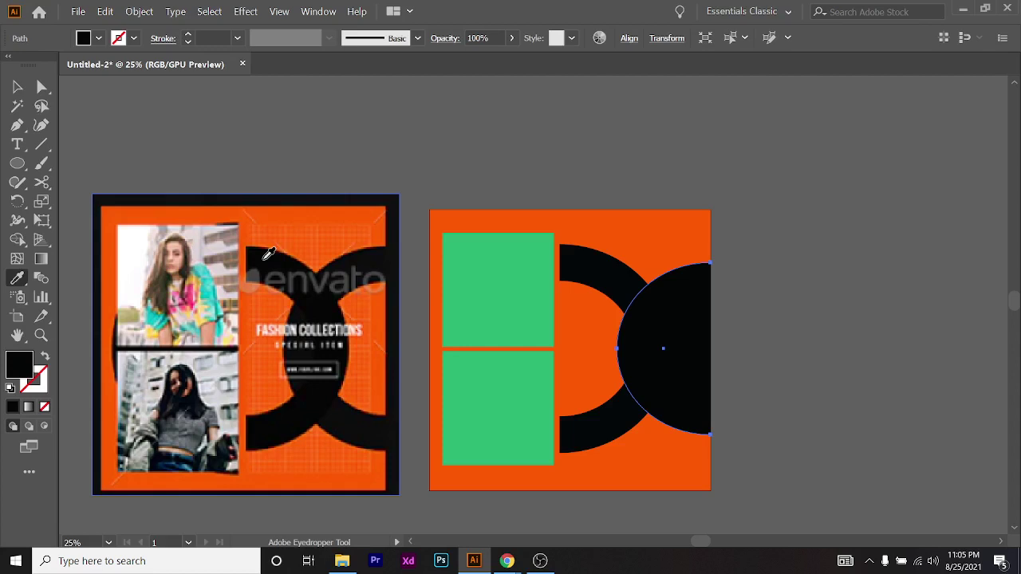
pyautogui.hotkey('ctrl', 'z')
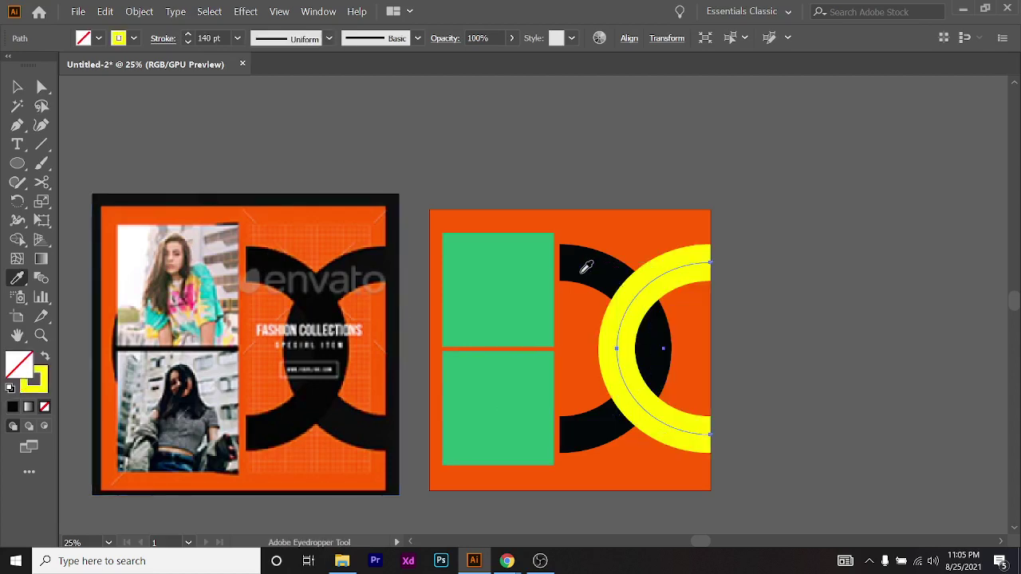
pyautogui.scroll(3, 702, 258)
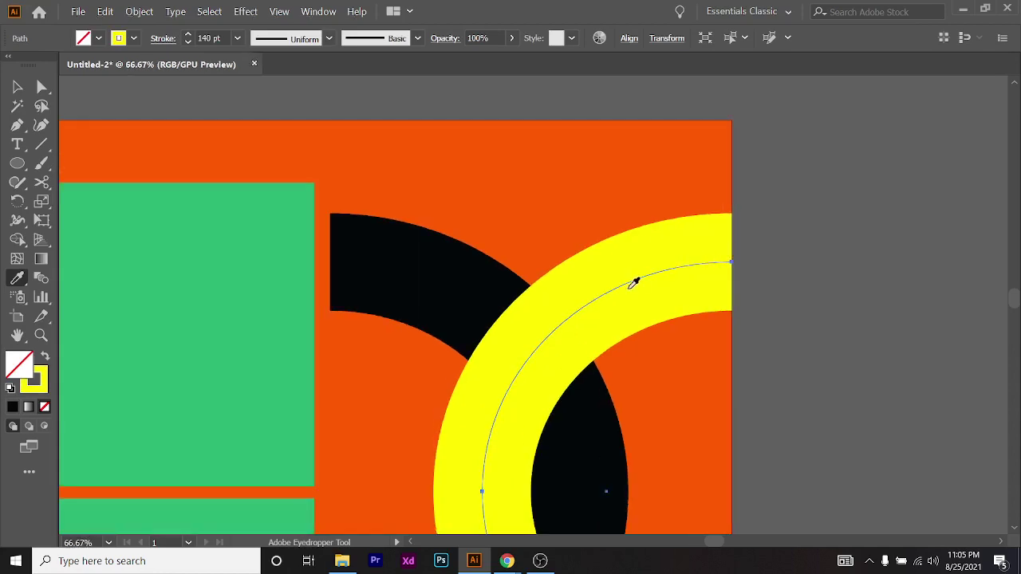
pyautogui.click(382, 262)
pyautogui.scroll(-2, 526, 288)
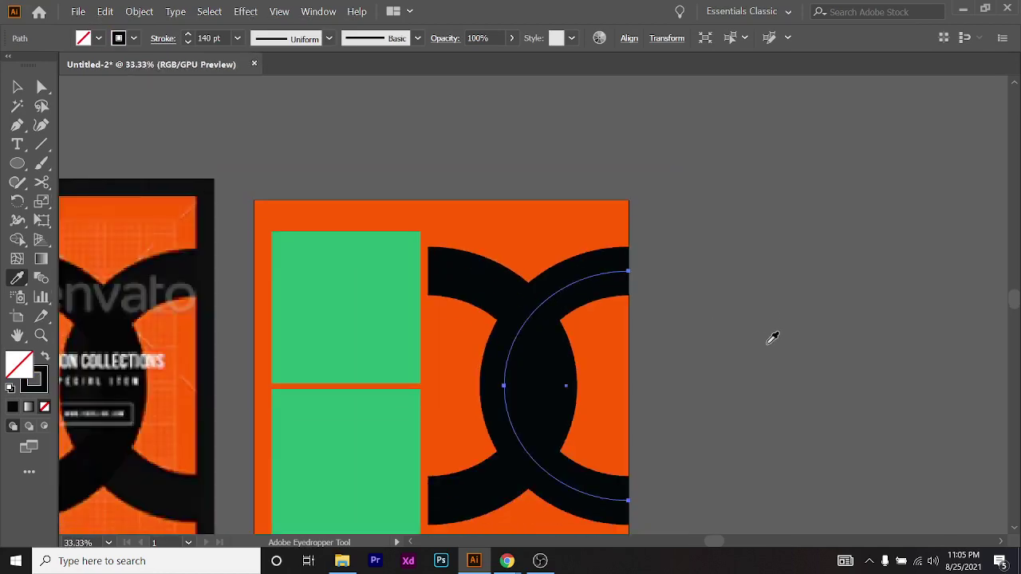
# Try sampling the reference's black onto the selected arc and restore its 140 pt black stroke from the neighbouring arc
pyautogui.keyDown('ctrl'); pyautogui.keyDown('shift'); pyautogui.click(581, 295); pyautogui.keyUp('shift'); pyautogui.keyUp('ctrl')
pyautogui.hscroll(-2, 585, 294)
pyautogui.keyDown('ctrl'); pyautogui.keyDown('shift'); pyautogui.click(591, 293); pyautogui.keyUp('shift'); pyautogui.keyUp('ctrl')
pyautogui.scroll(-1, 590, 293)
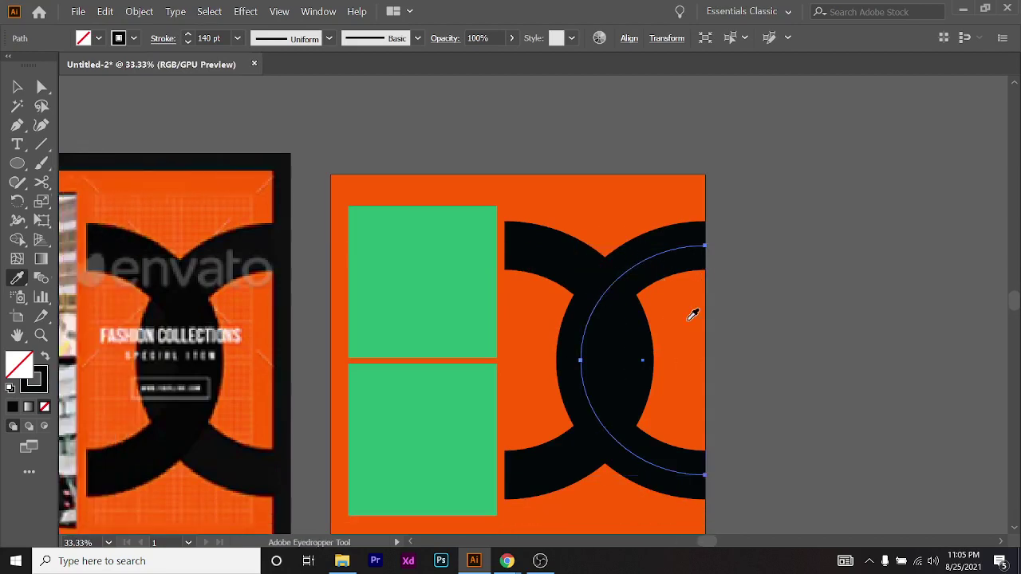
pyautogui.click(106, 242)
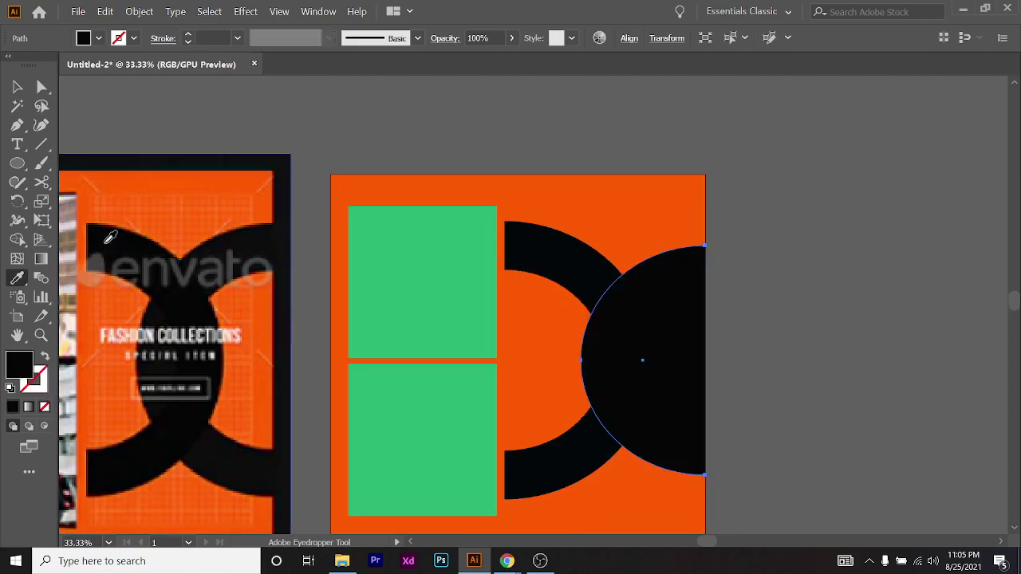
pyautogui.click(563, 252)
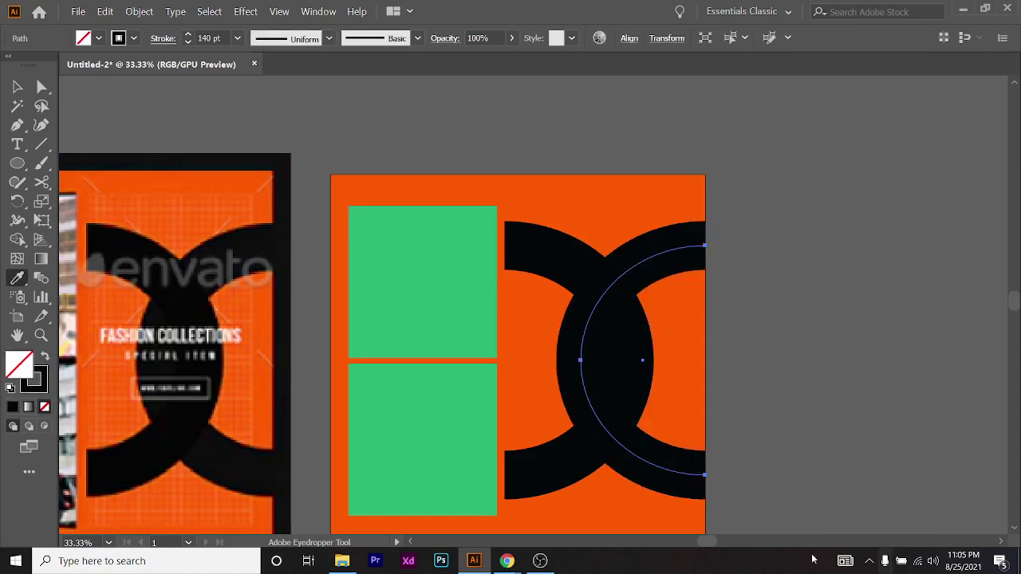
# Switch to the Google Meet call, admit the waiting participant, and return to Illustrator
pyautogui.moveTo(485, 561)
pyautogui.click(479, 499)
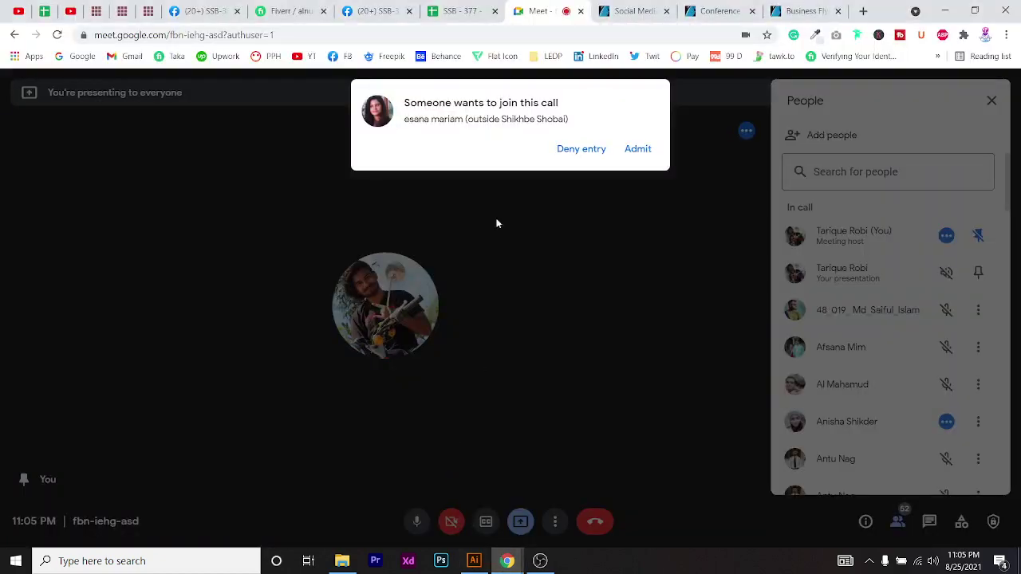
pyautogui.click(642, 151)
pyautogui.hotkey('alt', 'Tab')
# Draw a black ring with a 140 pt stroke in the empty area above the designs and delete it
pyautogui.scroll(-3, 770, 289)
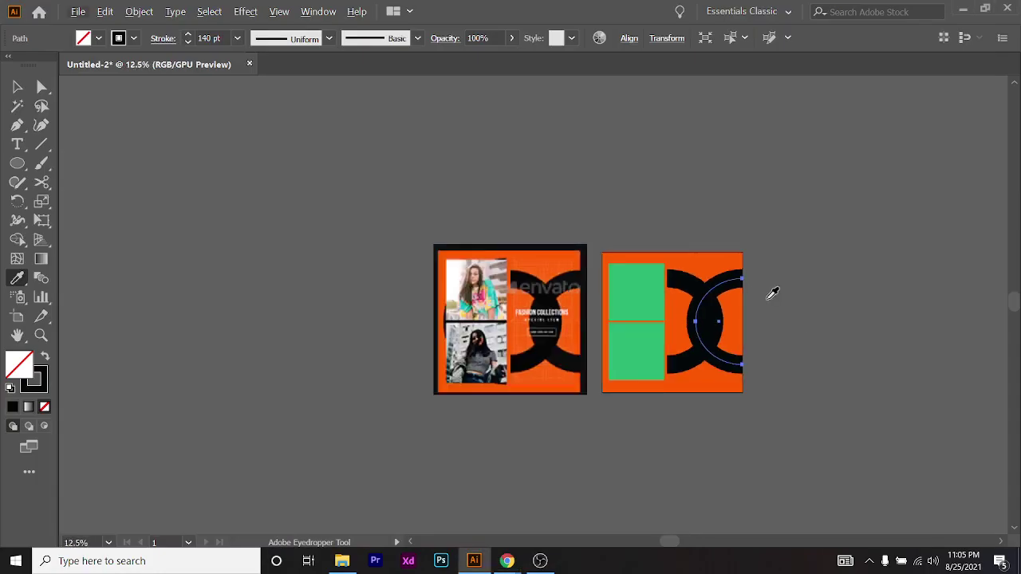
pyautogui.click(906, 310)
pyautogui.scroll(2, 478, 200)
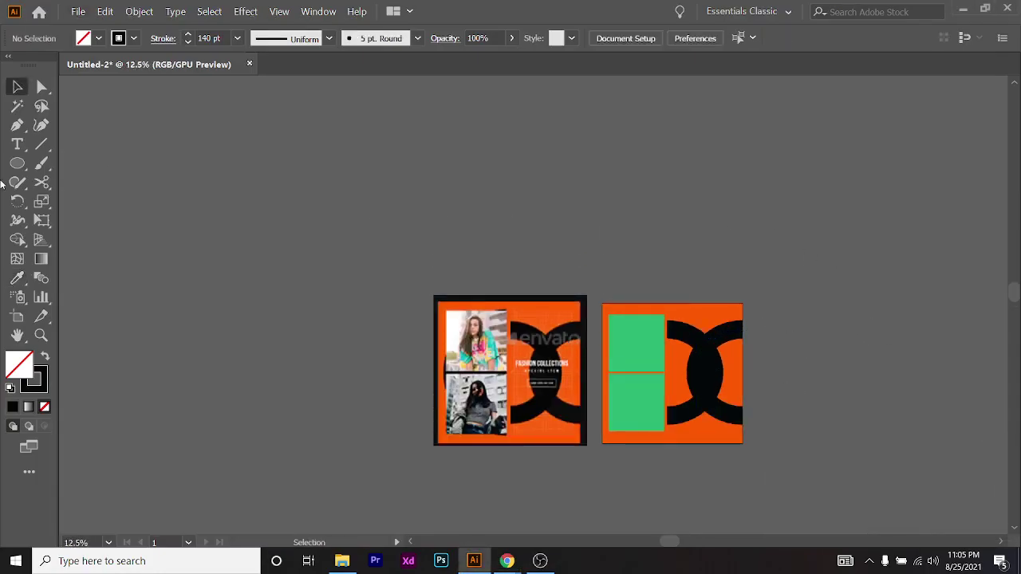
pyautogui.click(16, 163)
pyautogui.scroll(1, 472, 200)
pyautogui.hscroll(2, 627, 226)
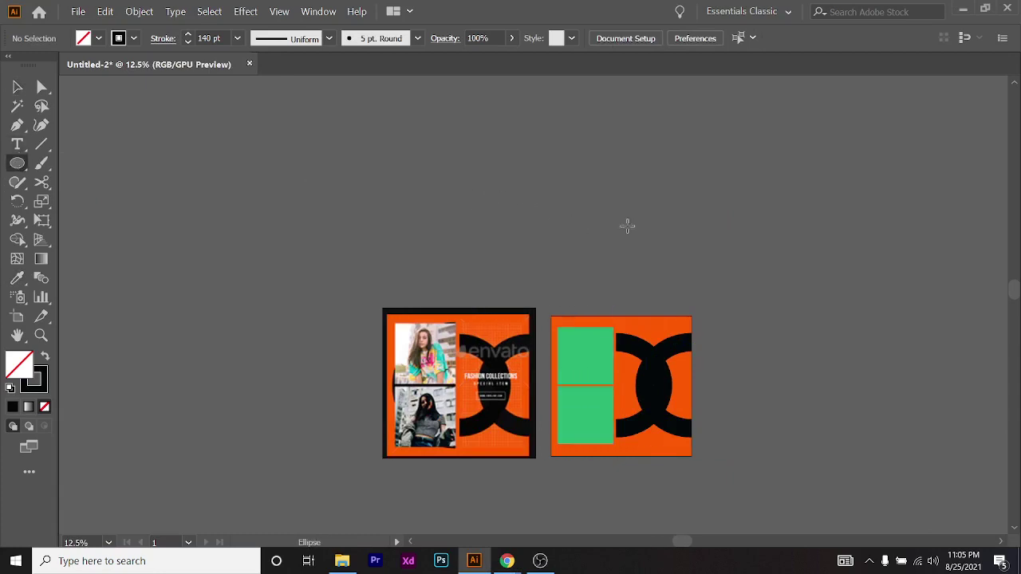
pyautogui.scroll(1, 723, 231)
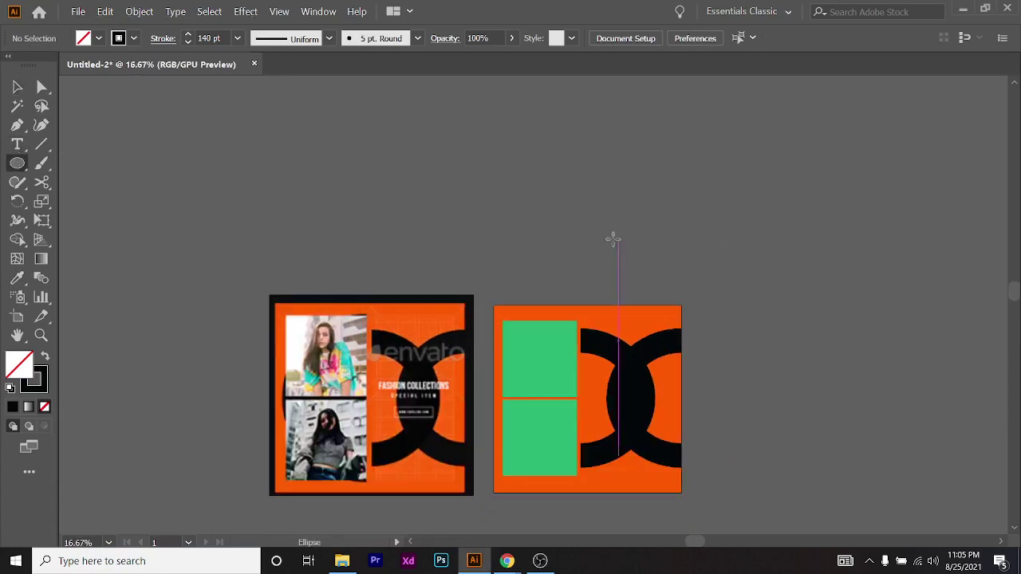
pyautogui.scroll(1, 513, 178)
pyautogui.moveTo(494, 177)
pyautogui.mouseDown()
pyautogui.moveTo(536, 229)
pyautogui.moveTo(519, 252)
pyautogui.mouseUp()
pyautogui.click(17, 277)
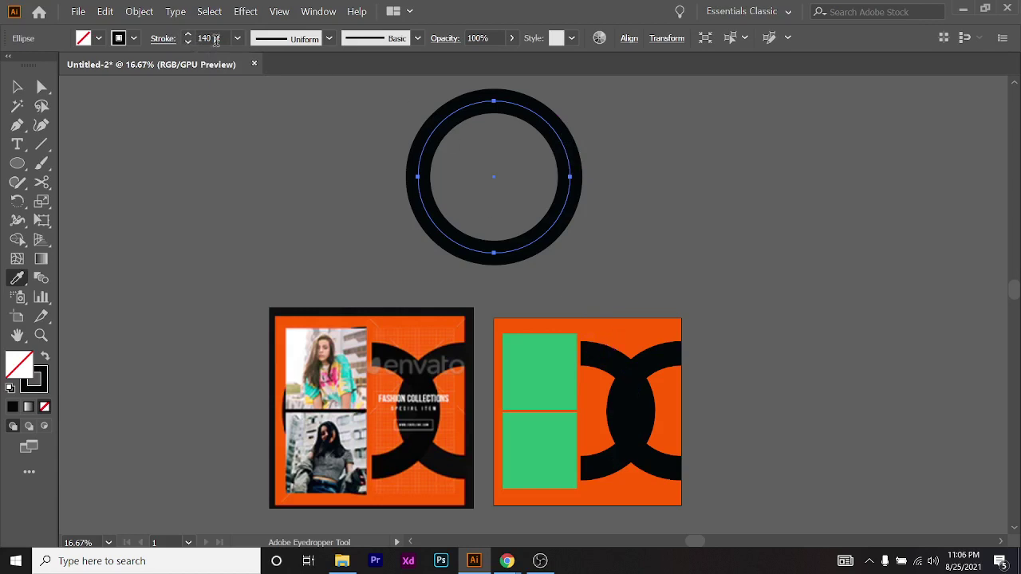
pyautogui.click(17, 87)
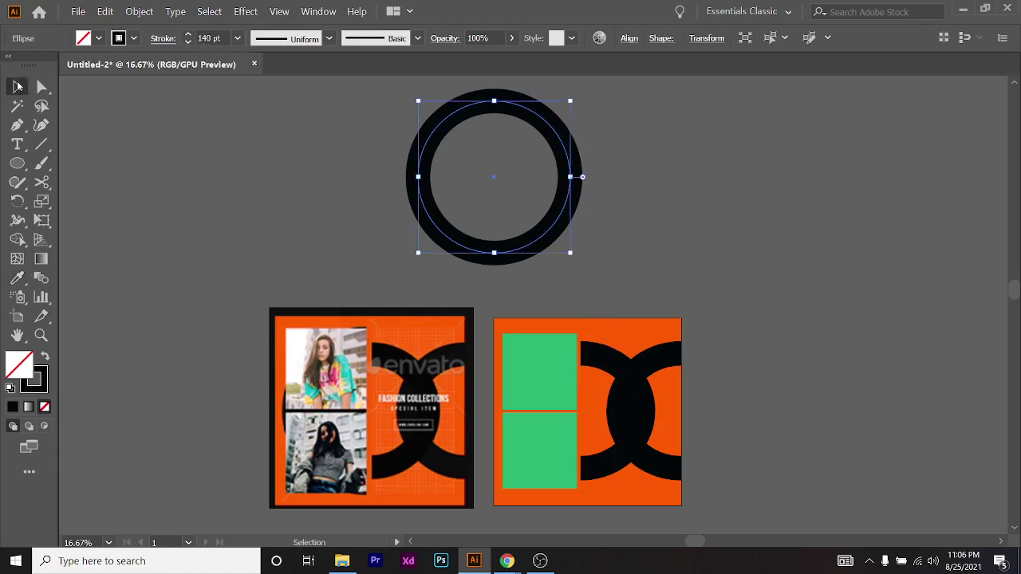
pyautogui.press('Delete')
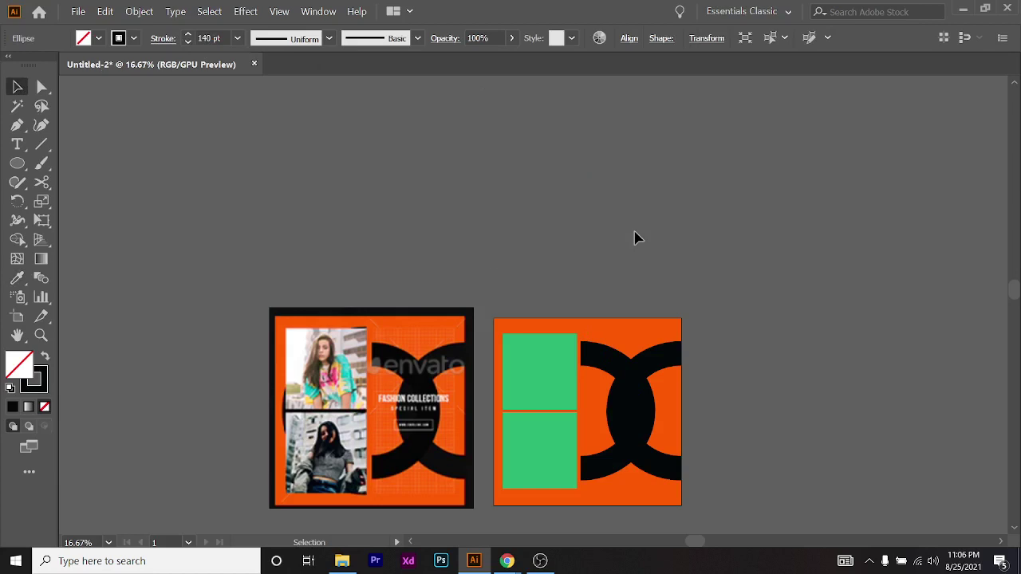
pyautogui.scroll(2, 357, 429)
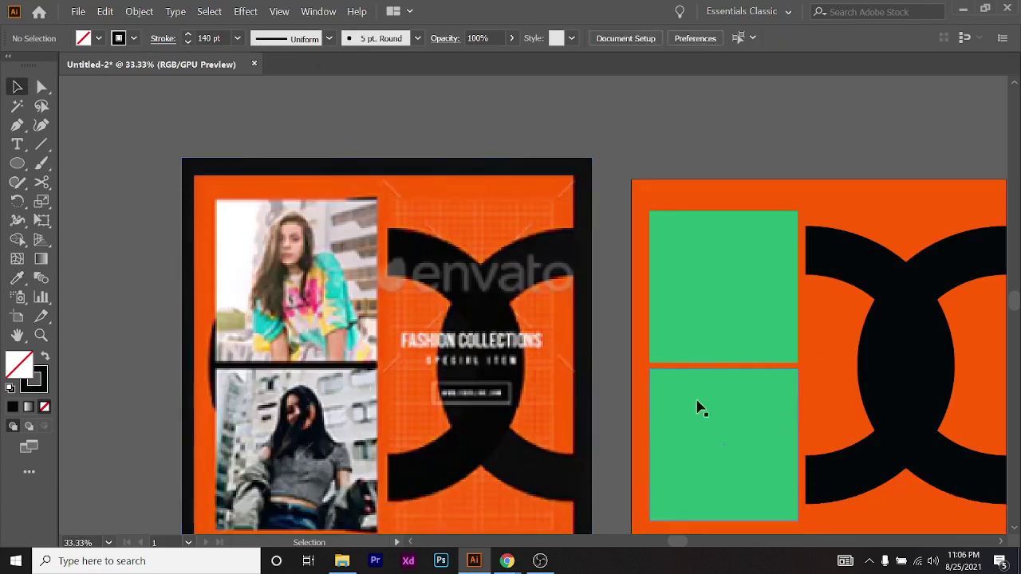
pyautogui.hscroll(1, 781, 419)
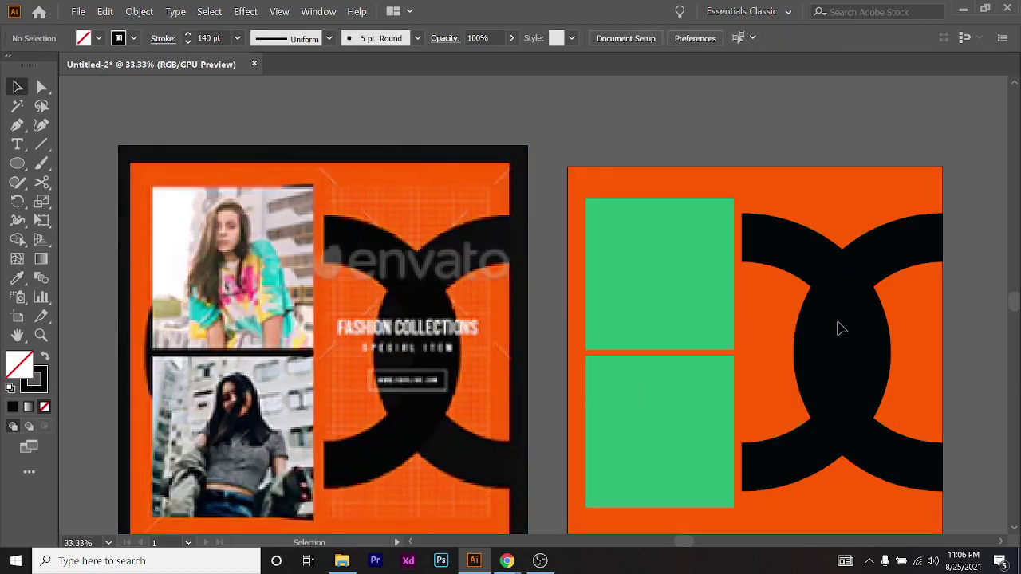
pyautogui.scroll(-1, 645, 332)
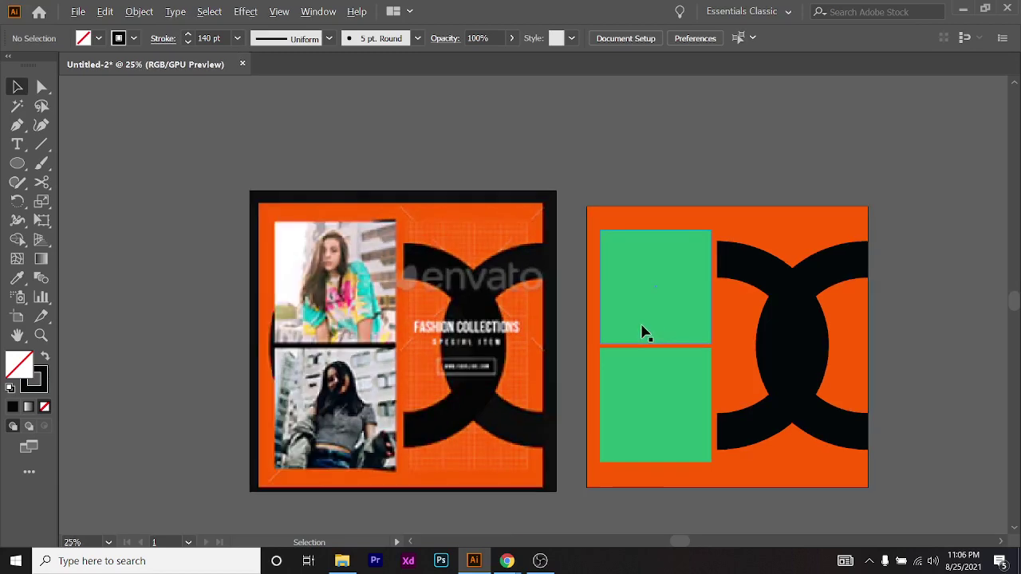
pyautogui.scroll(1, 361, 326)
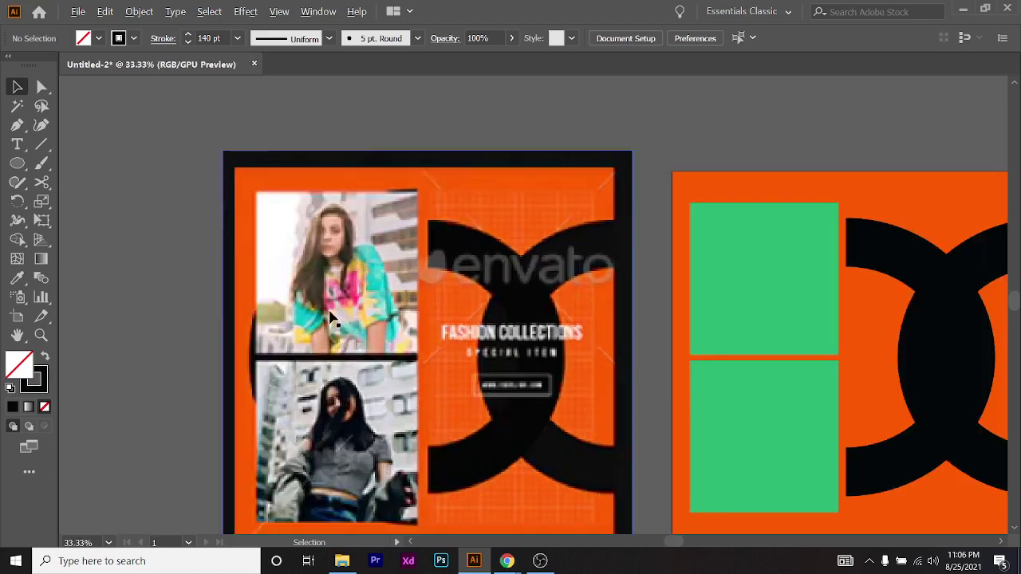
pyautogui.scroll(-1, 343, 307)
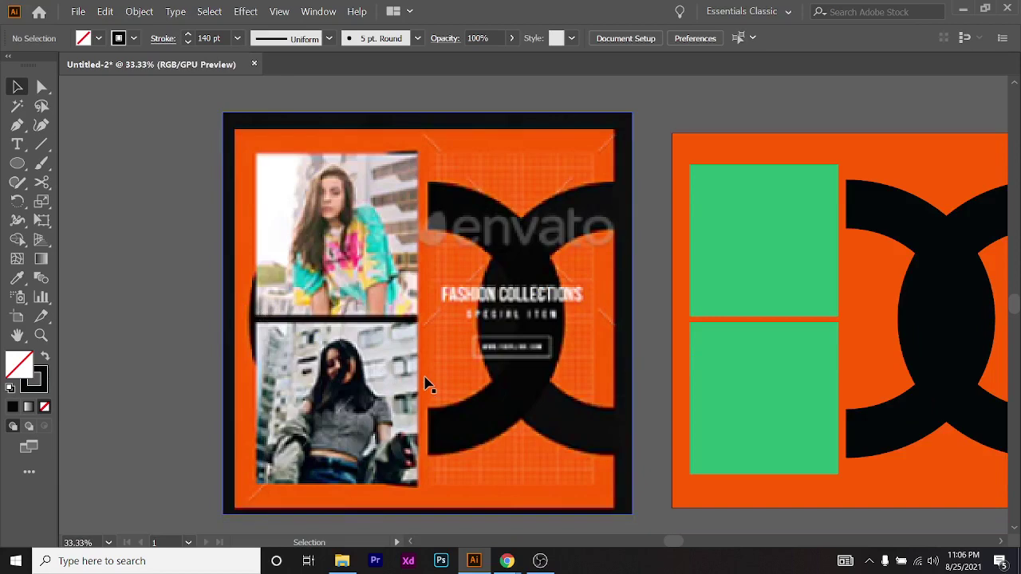
pyautogui.scroll(-1, 426, 384)
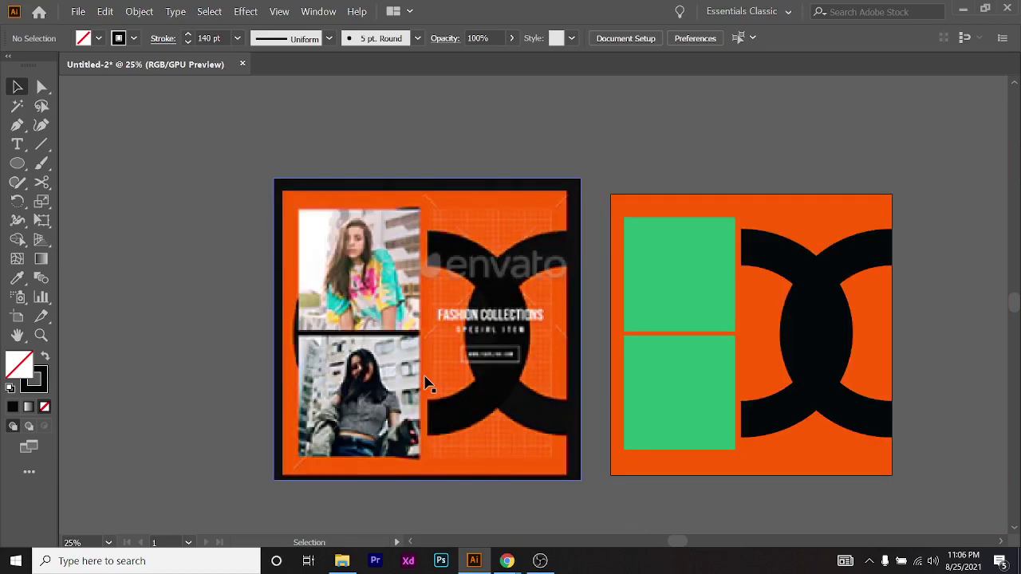
pyautogui.scroll(-1, 426, 384)
pyautogui.scroll(-1, 426, 385)
pyautogui.scroll(2, 426, 385)
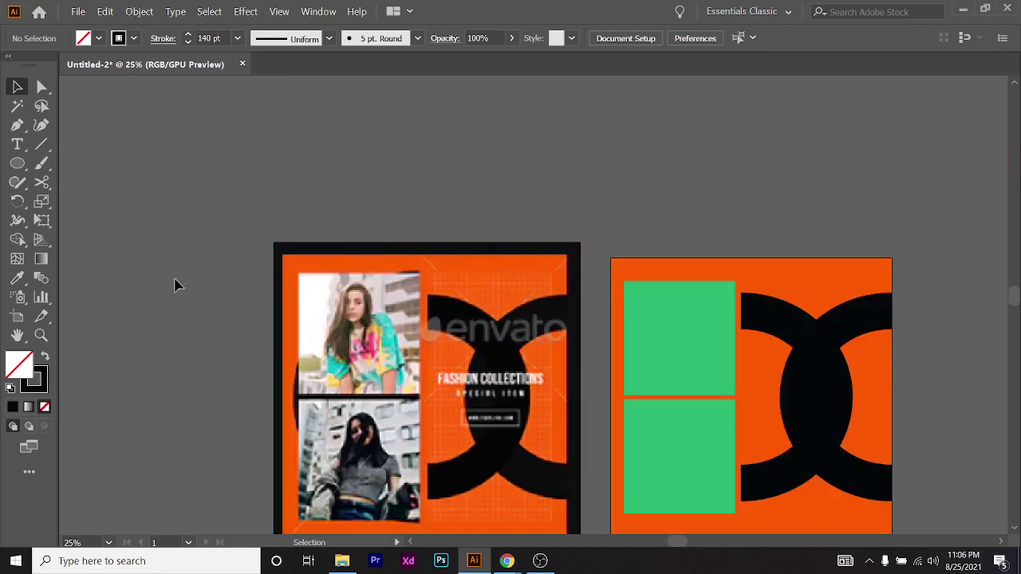
pyautogui.click(38, 185)
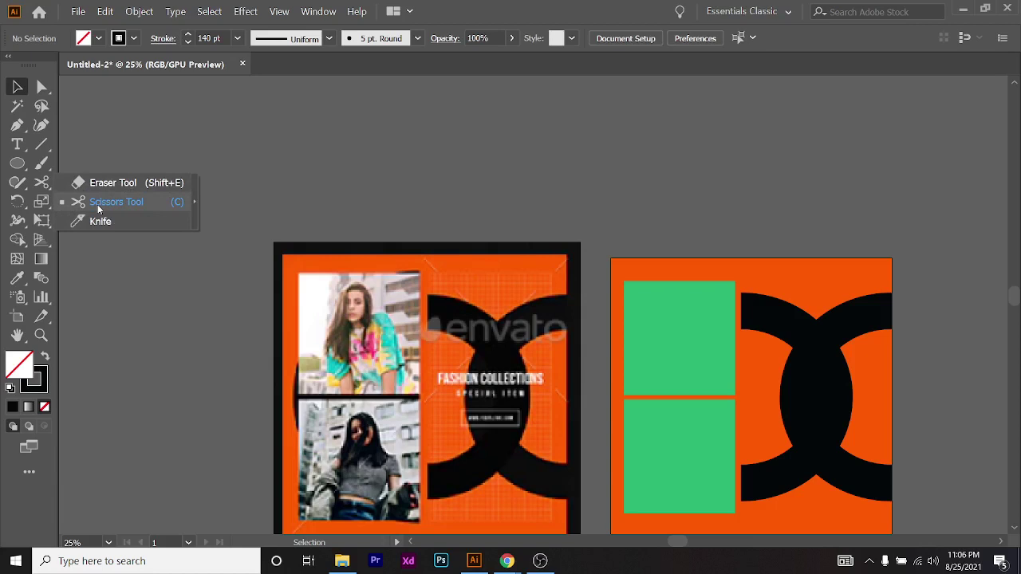
pyautogui.click(42, 183)
pyautogui.click(16, 90)
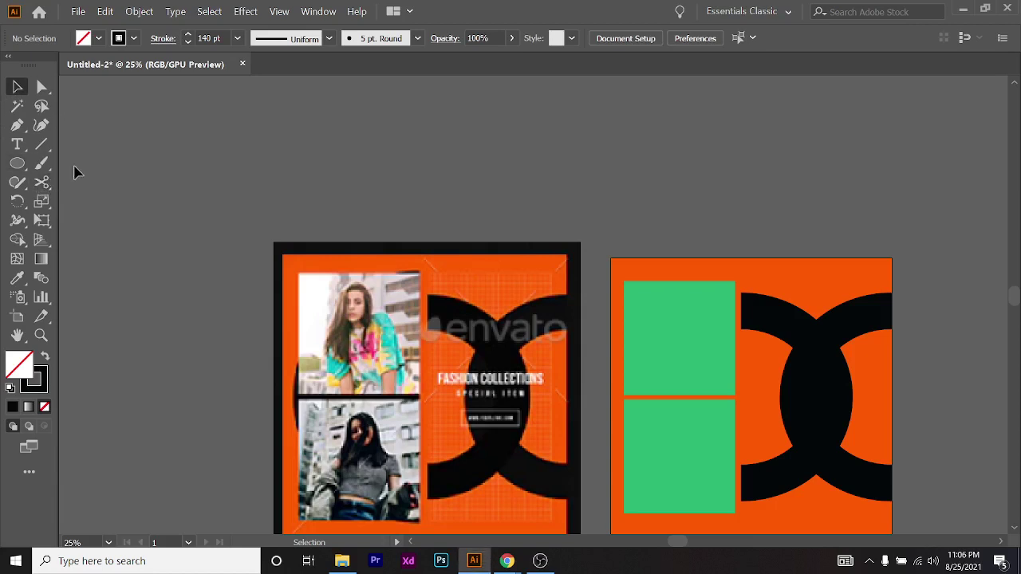
# Try covering the green photo placeholders with a black-filled, enlarged copy of the right-hand arc, and delete it
pyautogui.scroll(-1, 713, 348)
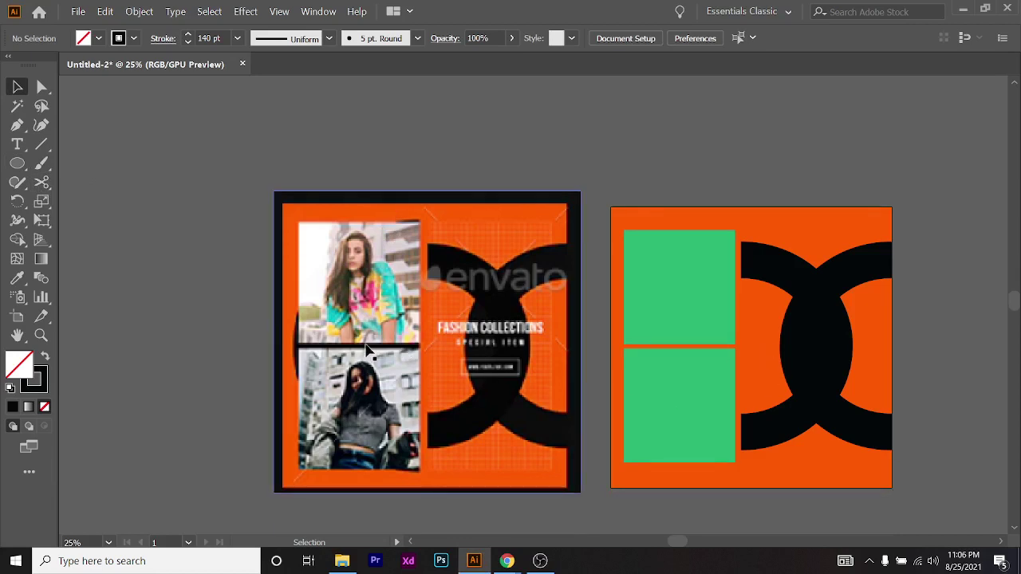
pyautogui.scroll(1, 401, 356)
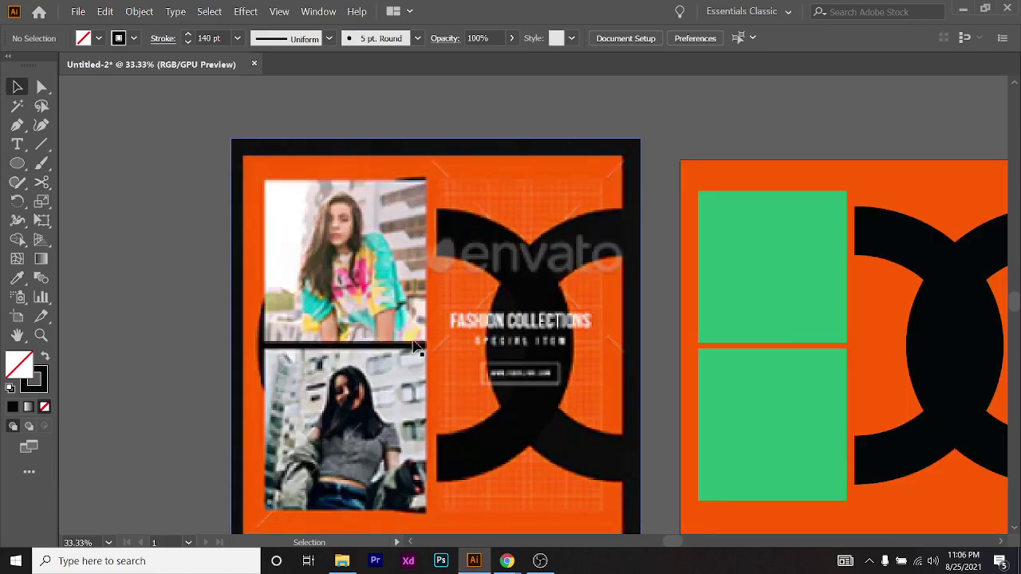
pyautogui.scroll(-1, 394, 346)
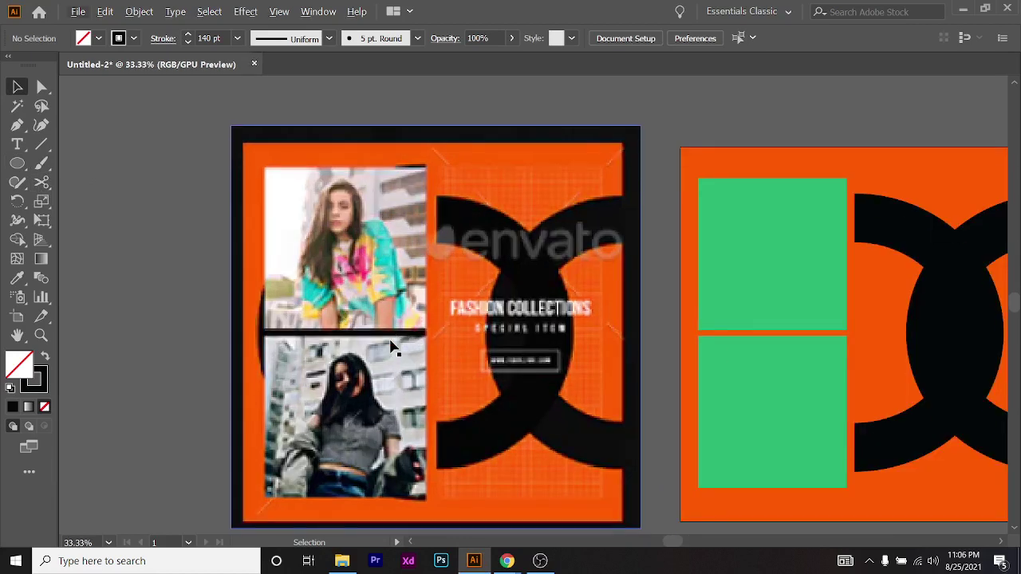
pyautogui.hscroll(1, 394, 346)
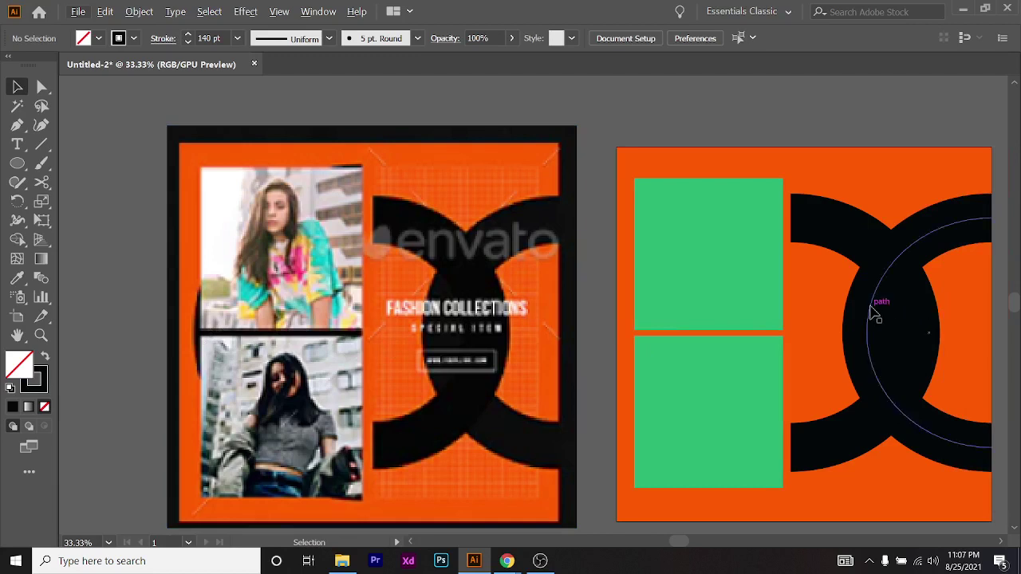
pyautogui.moveTo(897, 245); pyautogui.dragTo(685, 319)
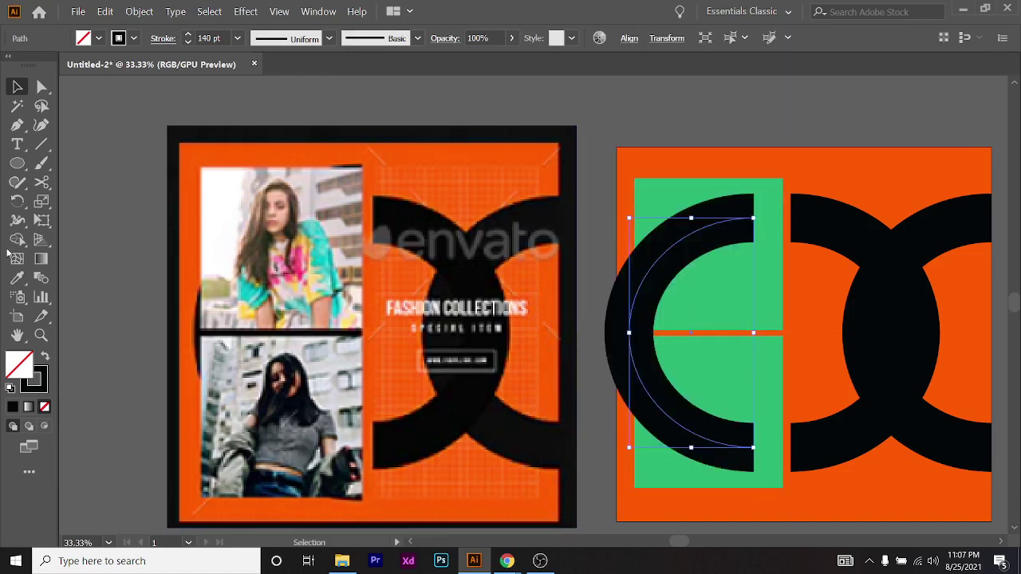
pyautogui.click(44, 357)
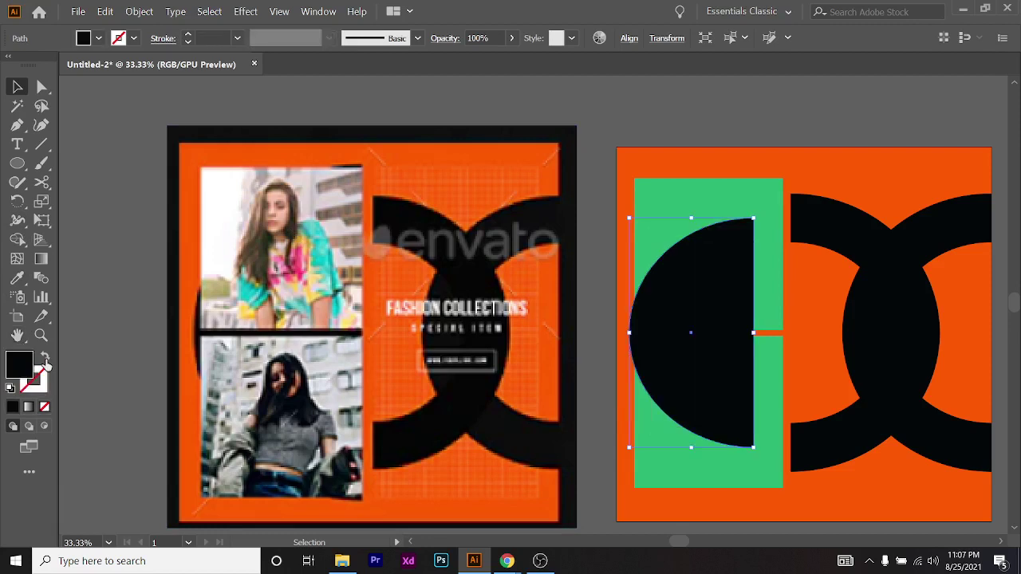
pyautogui.moveTo(753, 218); pyautogui.dragTo(797, 168)
pyautogui.scroll(-2, 761, 407)
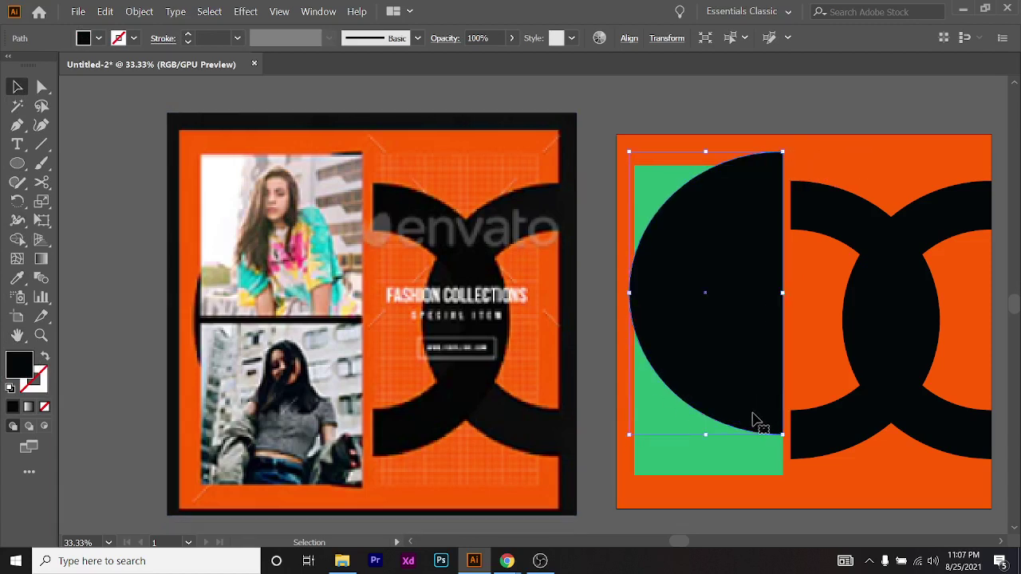
pyautogui.moveTo(709, 424); pyautogui.dragTo(710, 471)
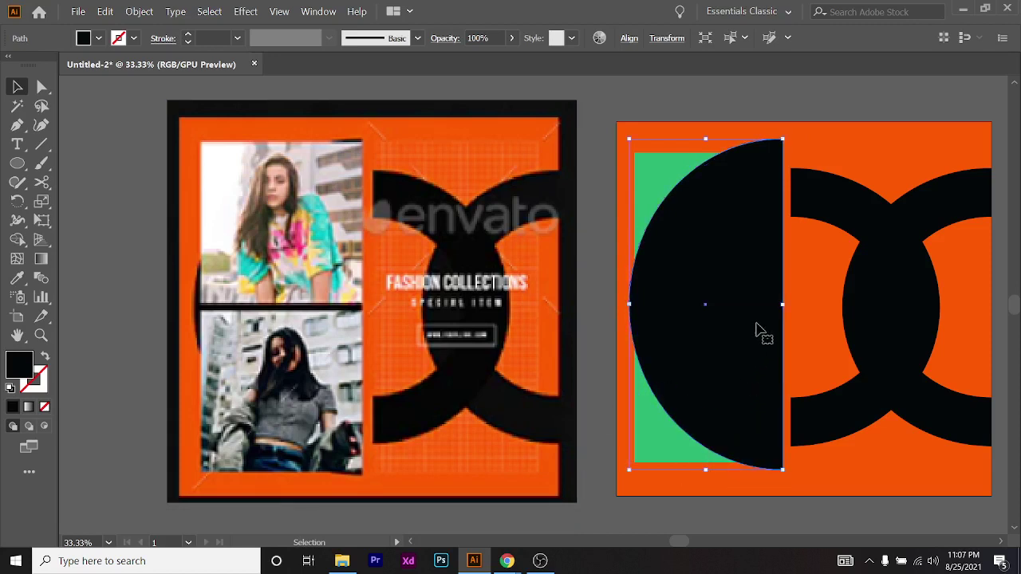
pyautogui.press('Delete')
# Duplicate the right-hand black arc over the green photo placeholders and swap its stroke and fill to make a solid black half-circle
pyautogui.click(876, 299)
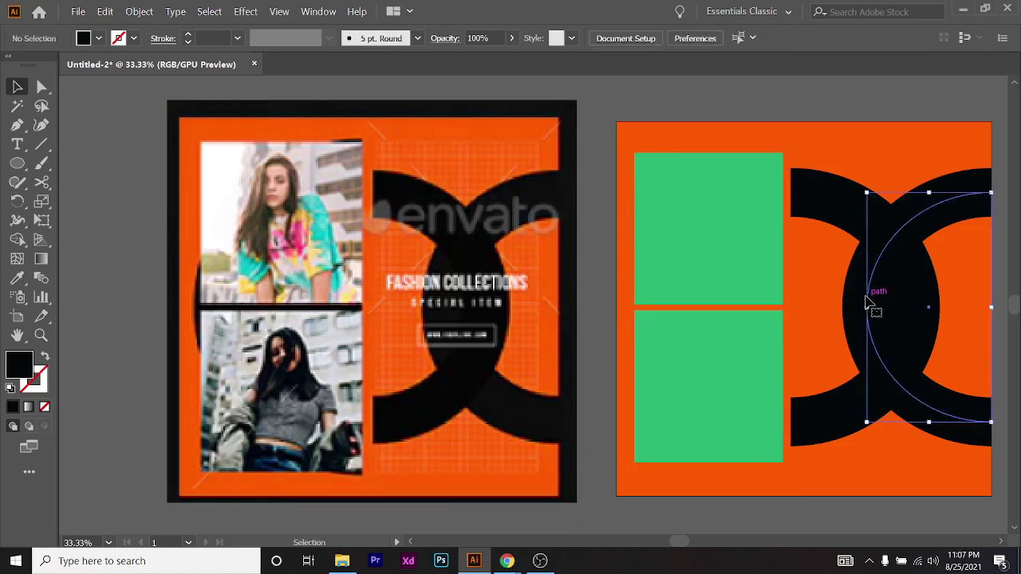
pyautogui.hscroll(2, 898, 273)
pyautogui.press('v')
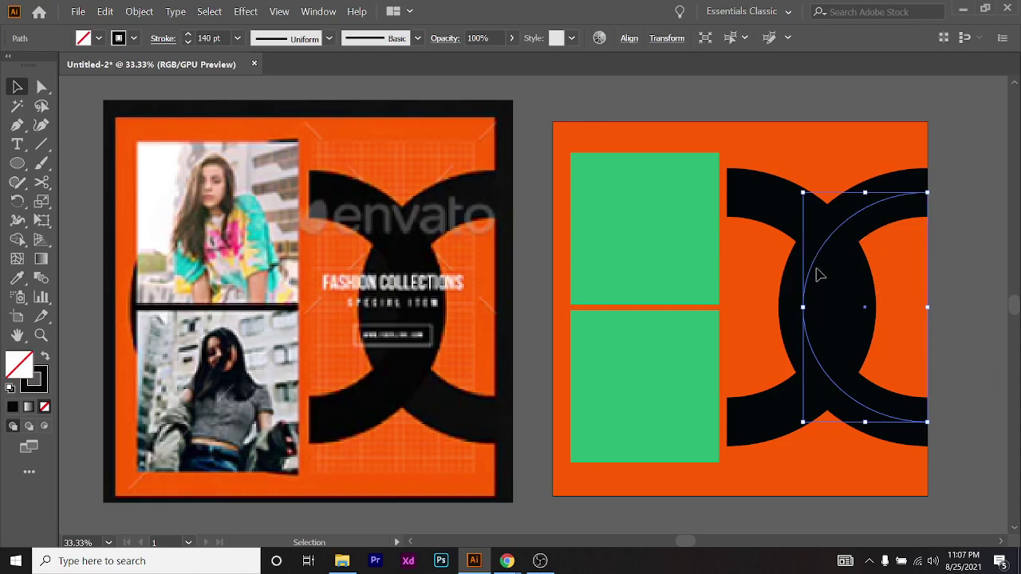
pyautogui.moveTo(816, 279); pyautogui.dragTo(577, 301)
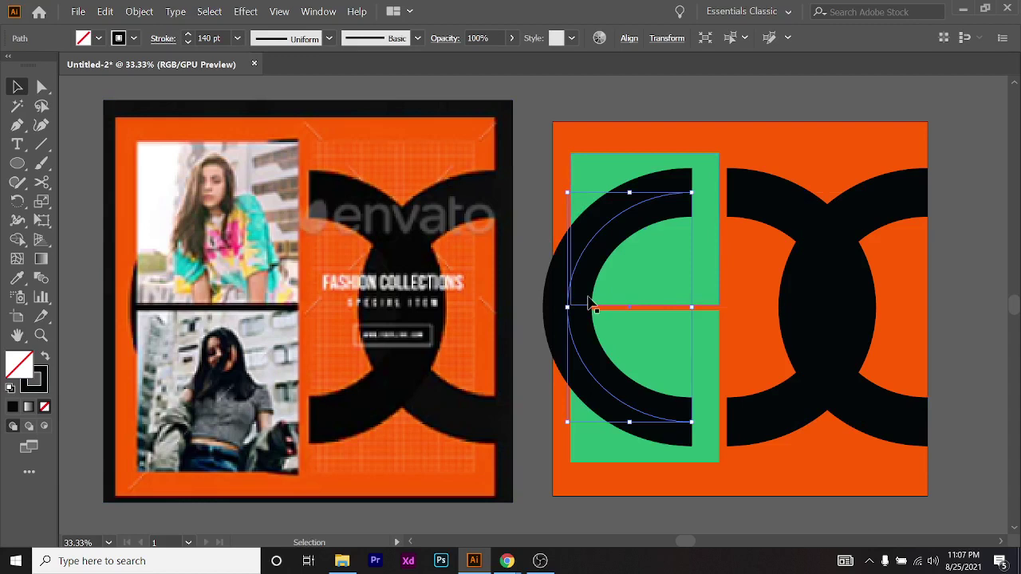
pyautogui.click(45, 359)
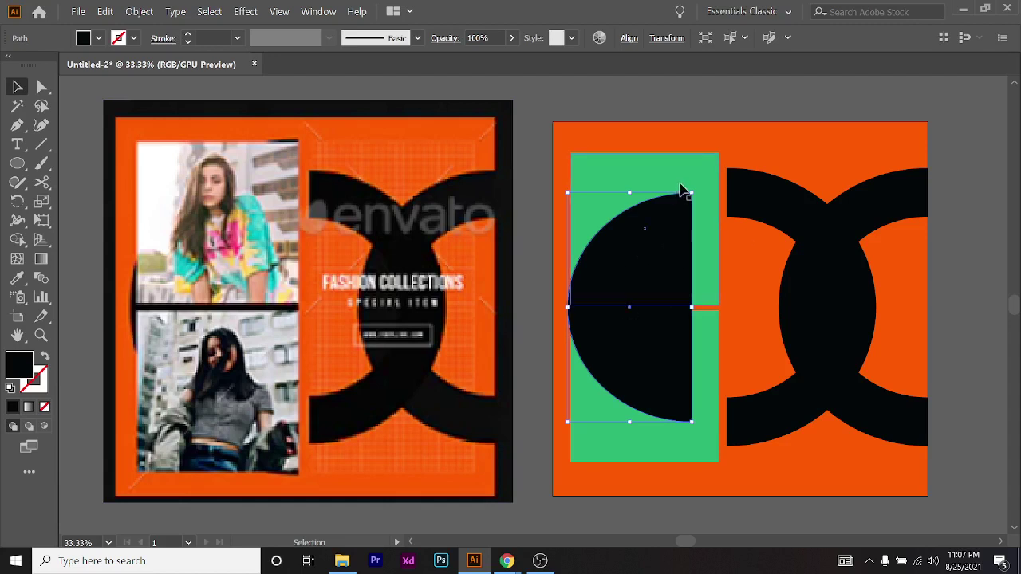
# Enlarge the black half-circle to slightly exceed the placeholders' height, aligned with their inner edge, and nudge it down slightly
pyautogui.moveTo(692, 191); pyautogui.dragTo(721, 142)
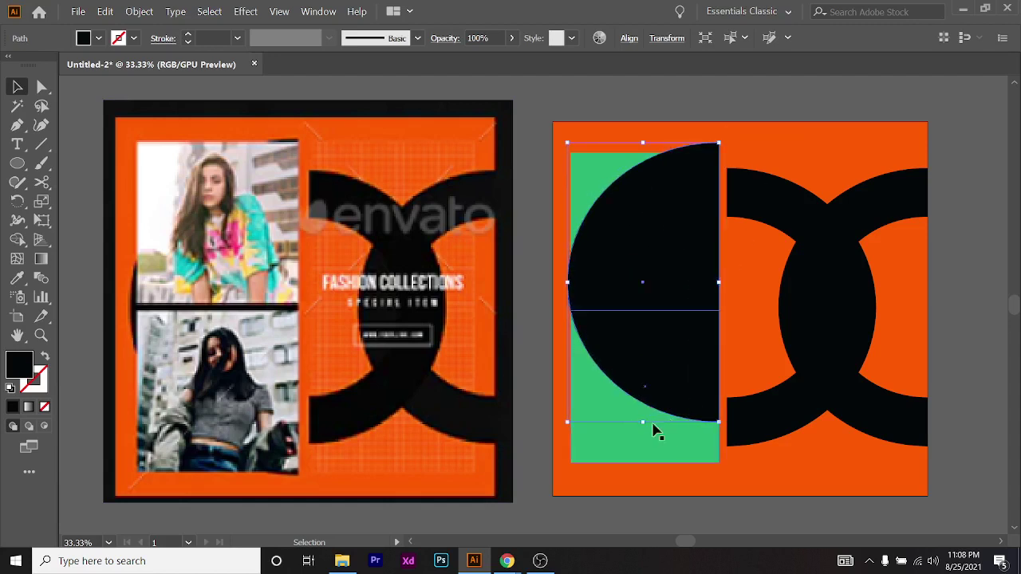
pyautogui.moveTo(719, 422); pyautogui.dragTo(720, 470)
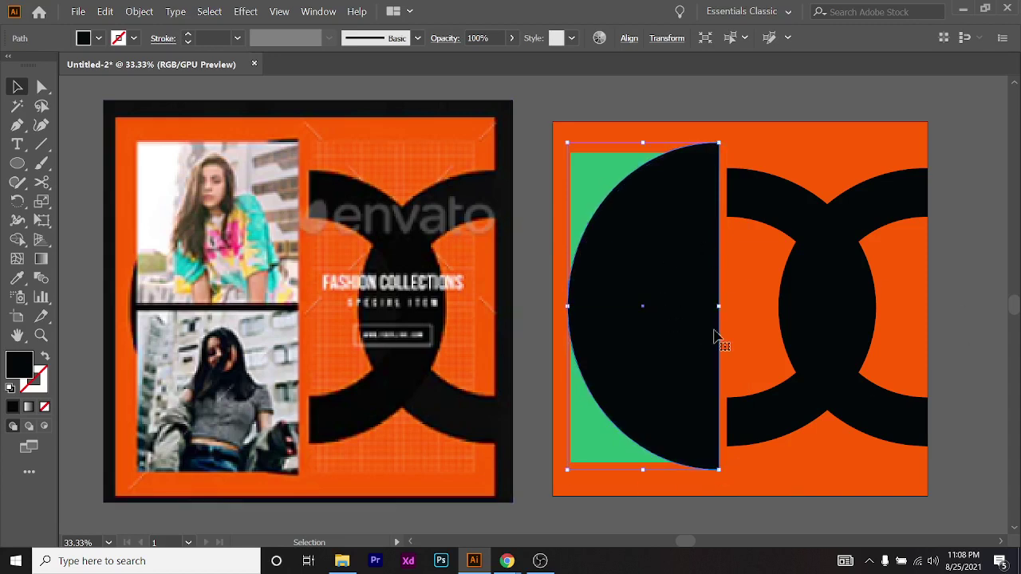
pyautogui.press('Down')
pyautogui.press('Down')
pyautogui.press('Down')
pyautogui.press('Down')
pyautogui.press('Down')
pyautogui.press('Down')
pyautogui.press('Down')
pyautogui.press('Down')
pyautogui.press('Down')
pyautogui.press('Down')
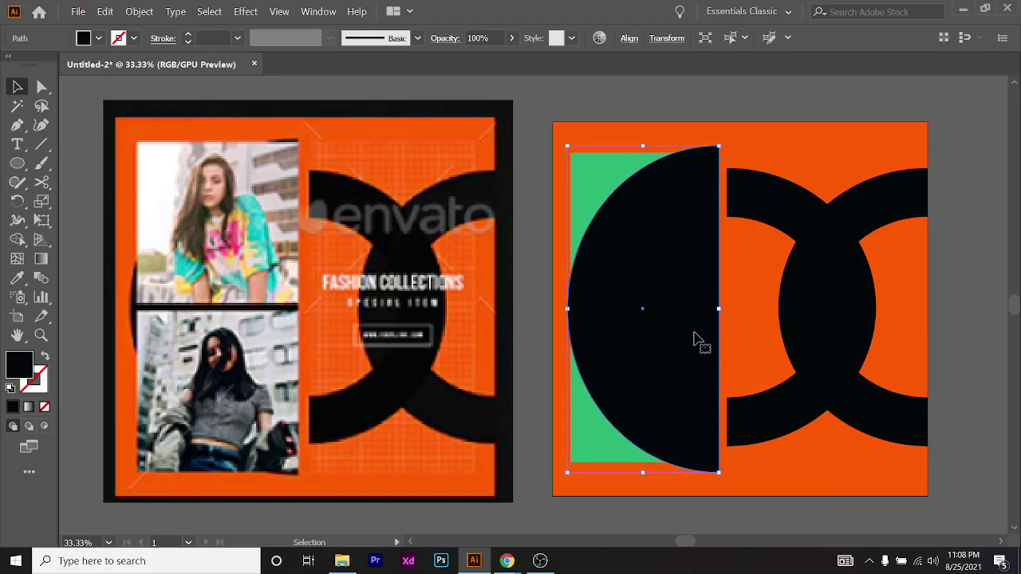
# Lower the top edge of the black half-circle slightly toward the upper green placeholder's top edge
pyautogui.scroll(5, 701, 147)
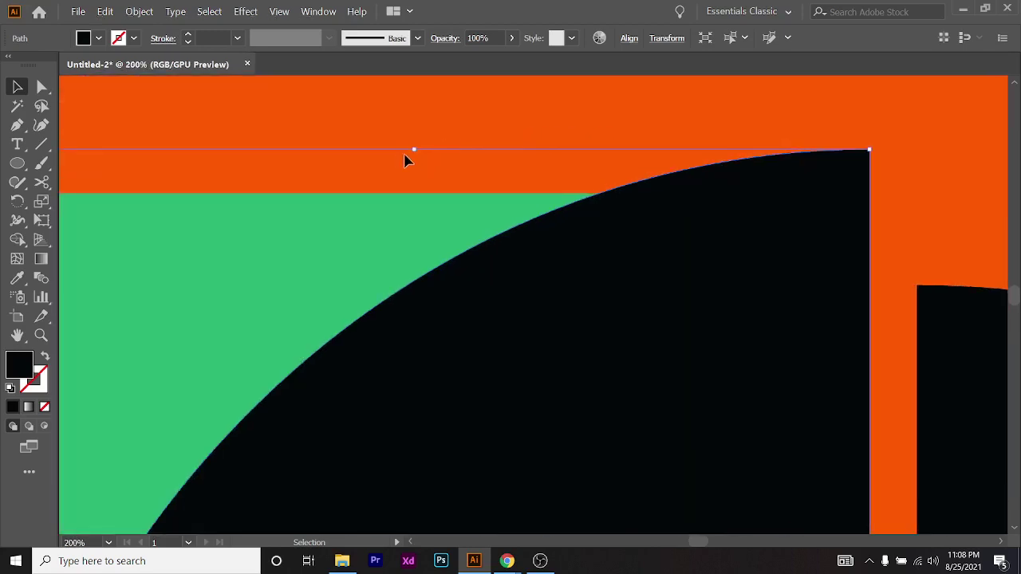
pyautogui.moveTo(414, 152); pyautogui.dragTo(415, 159)
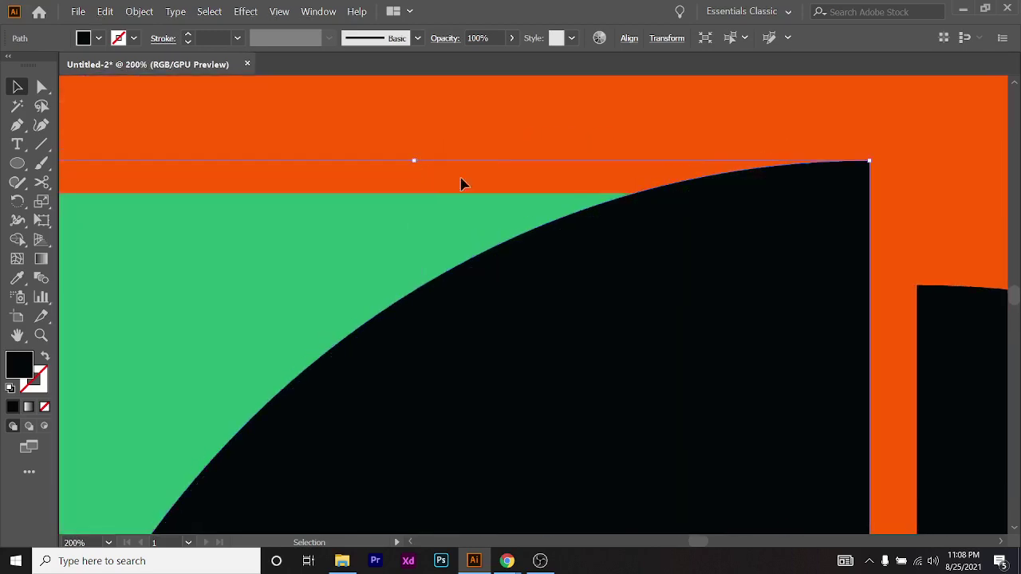
pyautogui.scroll(-5, 654, 263)
pyautogui.scroll(-2, 646, 271)
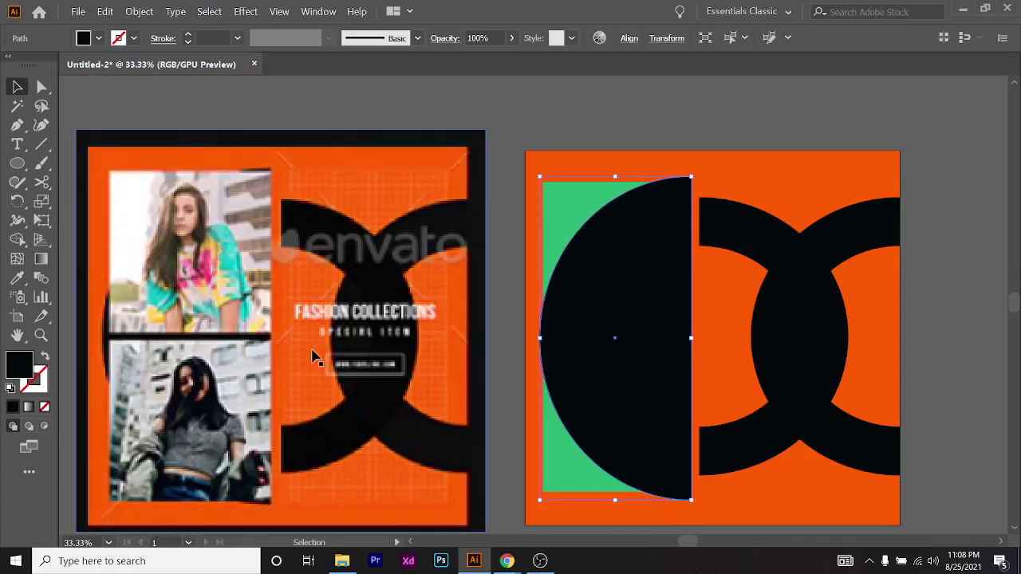
pyautogui.click(552, 229)
pyautogui.click(556, 477)
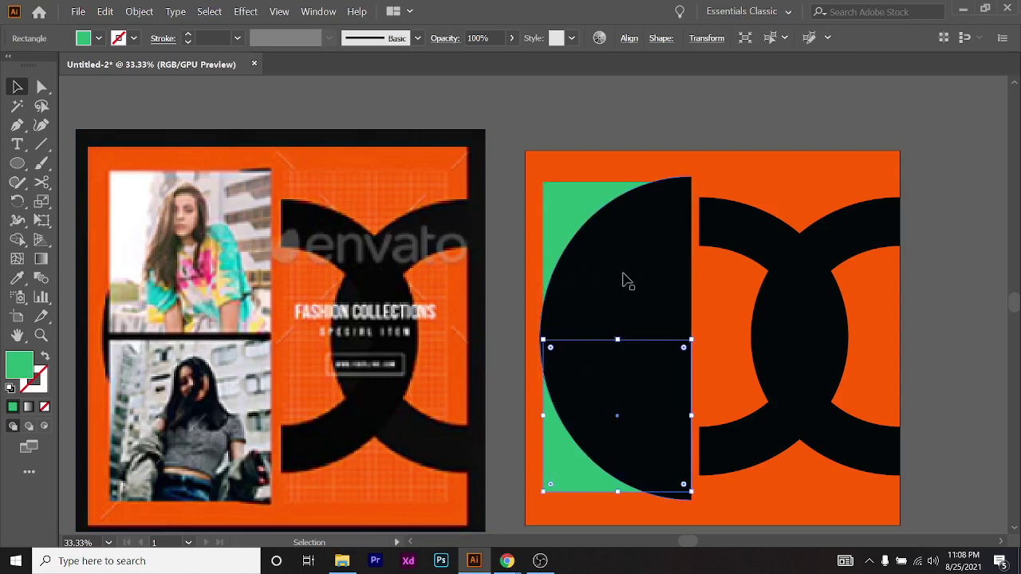
pyautogui.scroll(-1, 618, 295)
pyautogui.click(566, 379)
# Draw a green square without a stroke in the empty area above the designs
pyautogui.scroll(3, 566, 232)
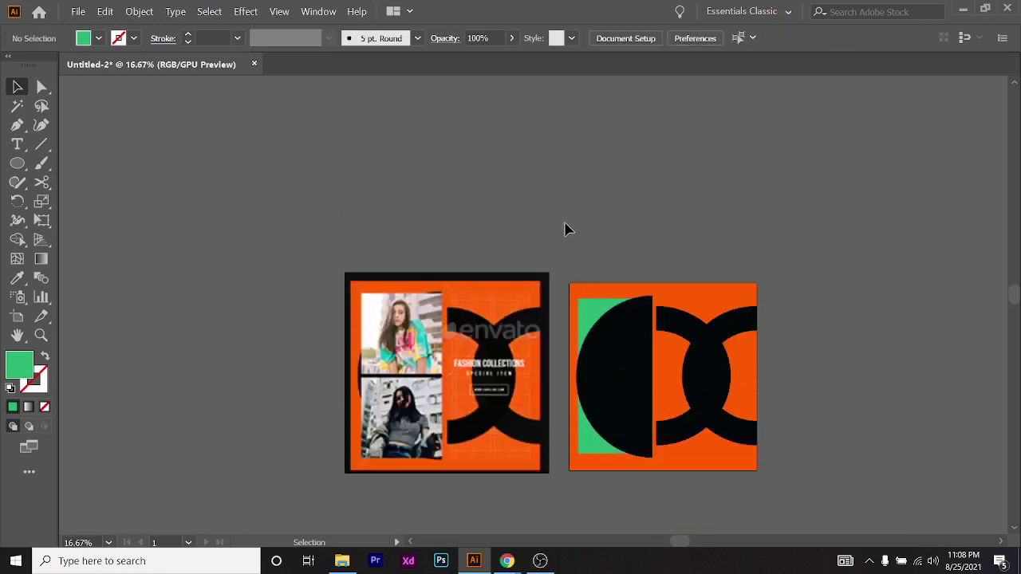
pyautogui.moveTo(23, 163); pyautogui.dragTo(59, 164)
pyautogui.scroll(2, 419, 189)
pyautogui.moveTo(289, 121); pyautogui.dragTo(392, 224)
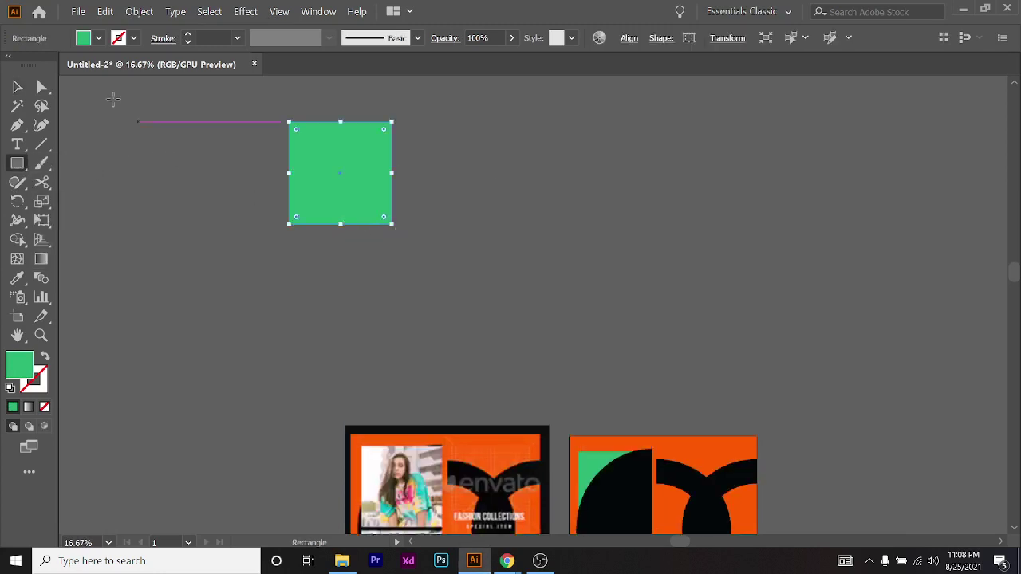
pyautogui.press('v')
# Duplicate the green square into a diagonal stack of four overlapping squares, plus one larger square in front of them
pyautogui.scroll(1, 260, 85)
pyautogui.moveTo(337, 175); pyautogui.dragTo(461, 298)
pyautogui.moveTo(469, 310); pyautogui.dragTo(512, 245)
pyautogui.moveTo(600, 187); pyautogui.dragTo(669, 172)
pyautogui.moveTo(575, 229); pyautogui.dragTo(566, 209)
# Fill the uppermost small square of the stack with red and the second one with magenta
pyautogui.click(304, 216)
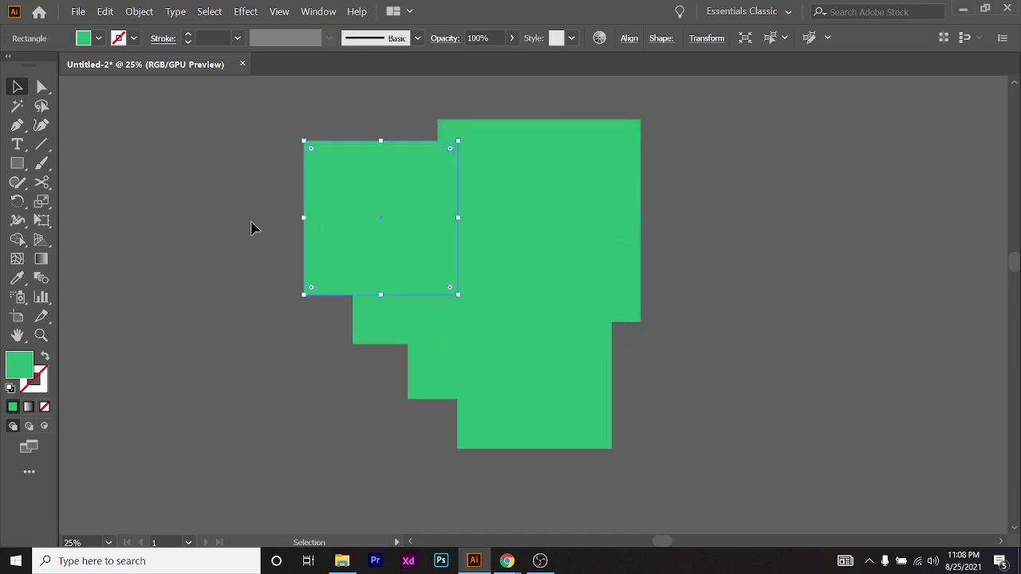
pyautogui.click(101, 40)
pyautogui.click(48, 73)
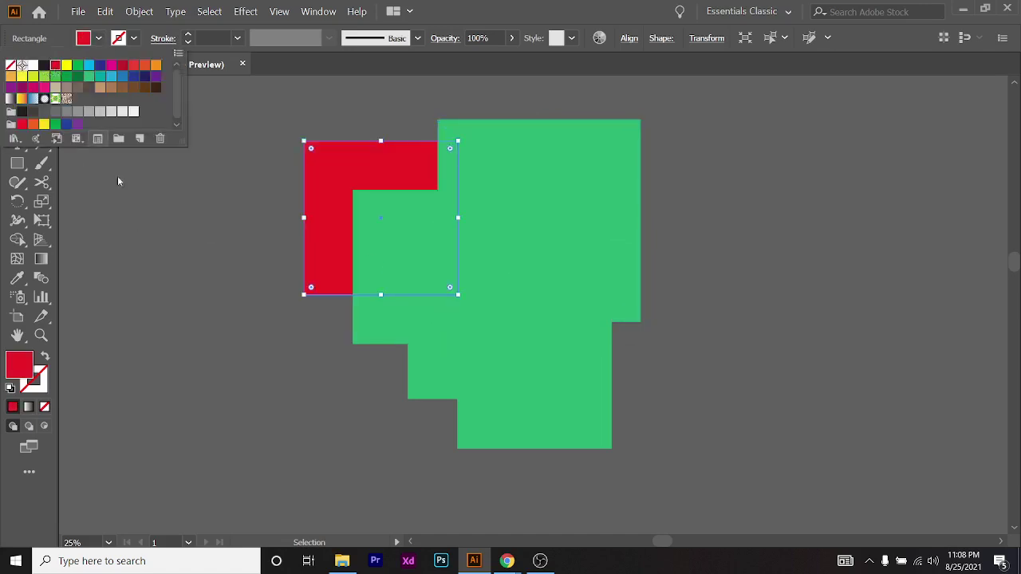
pyautogui.click(407, 251)
pyautogui.click(100, 39)
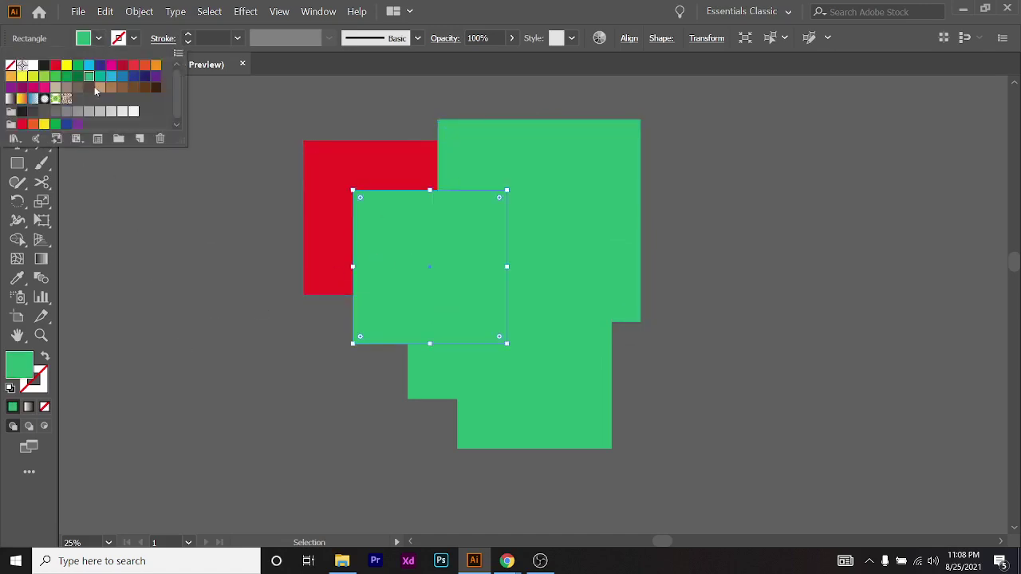
pyautogui.click(108, 65)
# Fill the third small square of the stack with dark blue and the lowest one with yellow
pyautogui.click(449, 379)
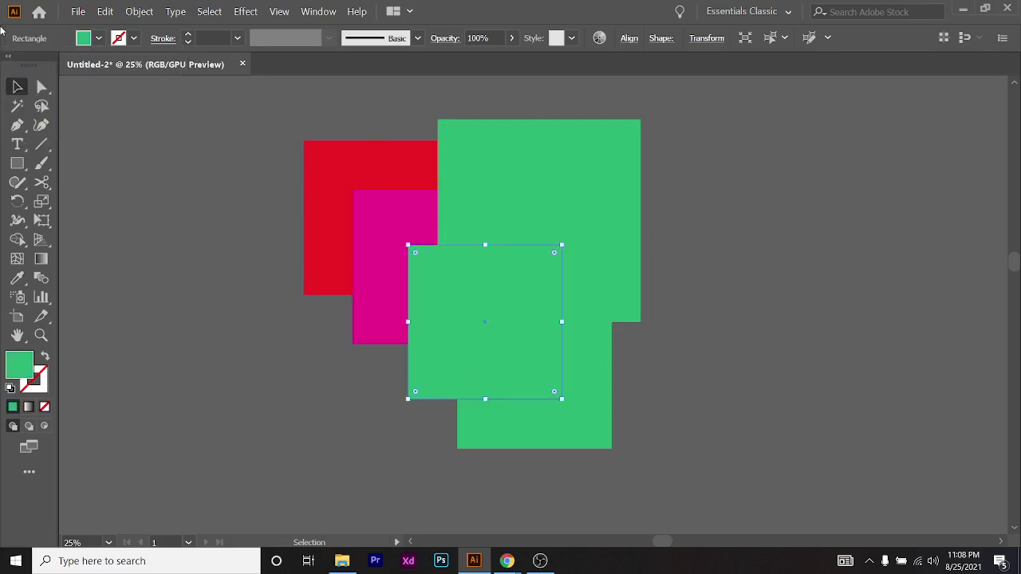
pyautogui.click(98, 39)
pyautogui.click(109, 65)
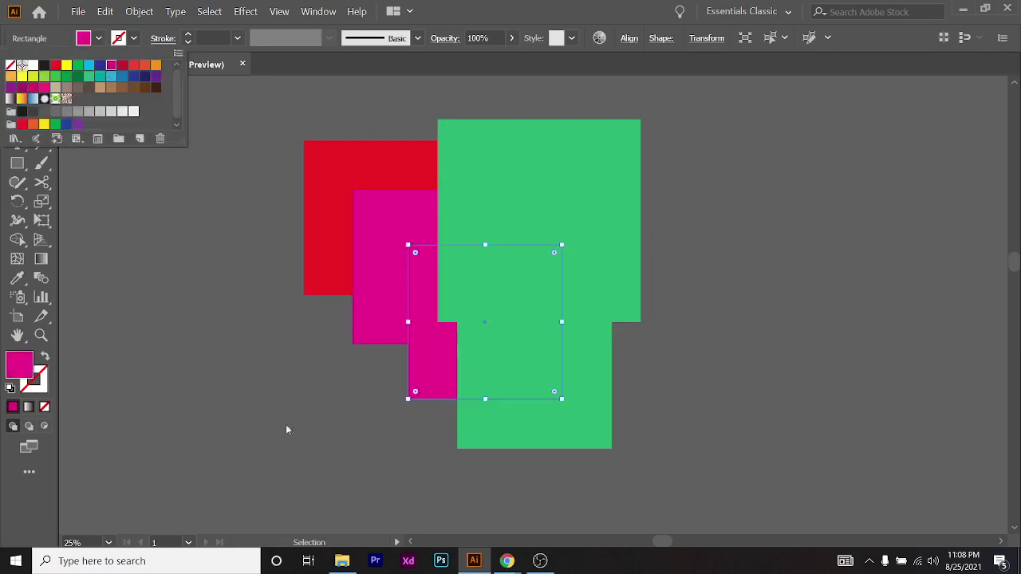
pyautogui.click(101, 65)
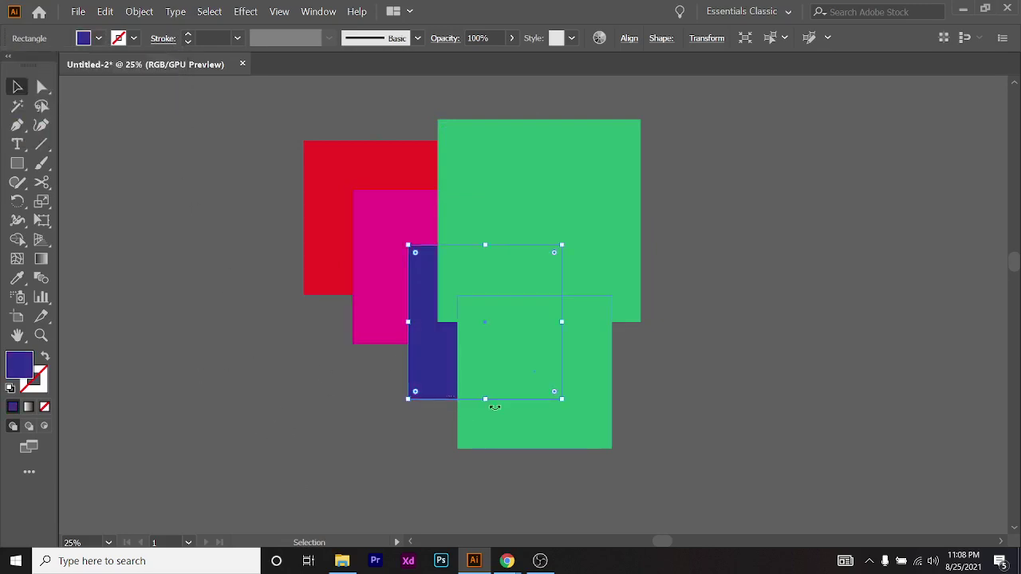
pyautogui.click(513, 391)
pyautogui.click(78, 37)
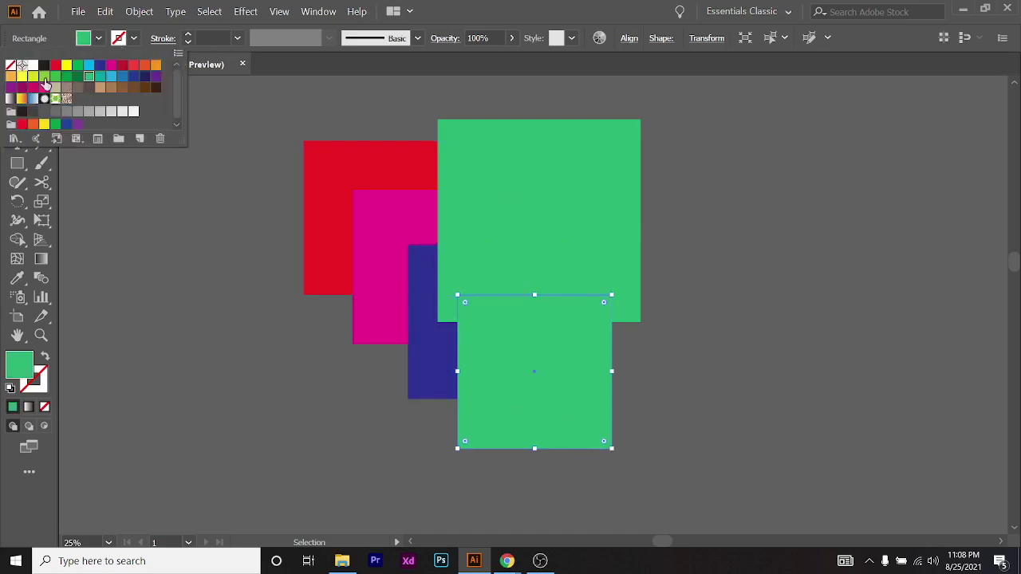
pyautogui.click(111, 67)
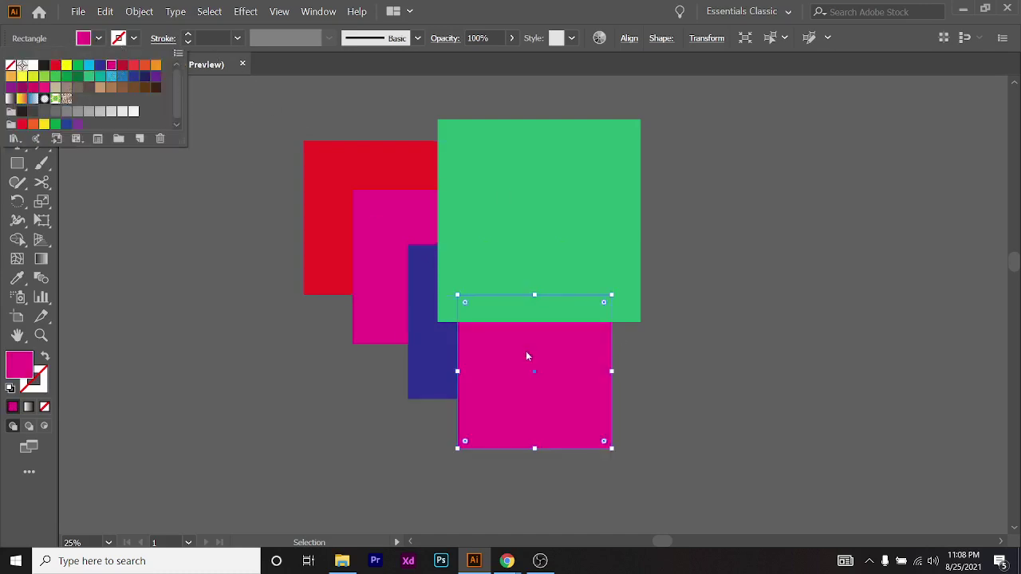
pyautogui.click(65, 65)
pyautogui.scroll(-5, 353, 388)
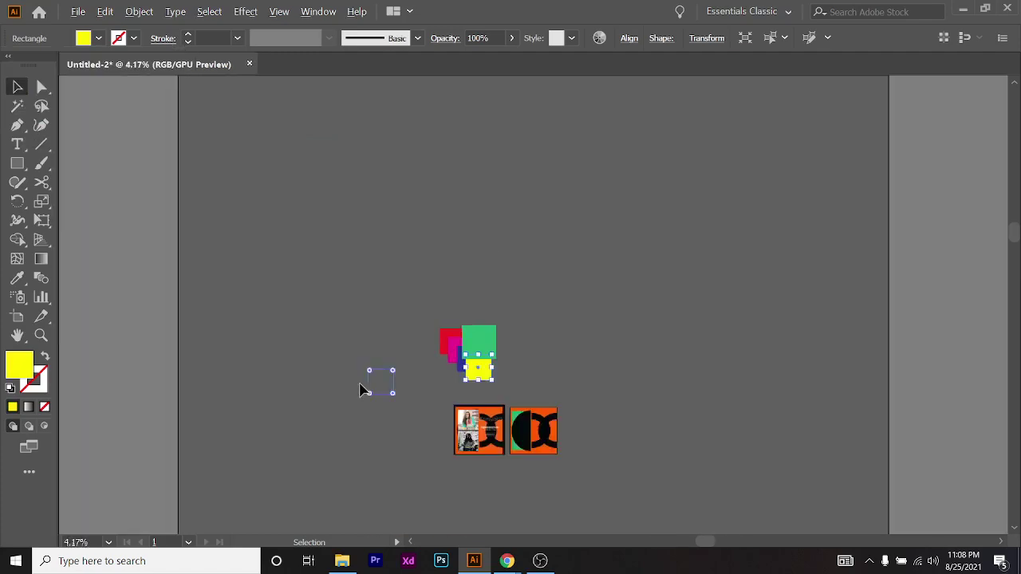
pyautogui.scroll(6, 232, 431)
pyautogui.scroll(3, 232, 431)
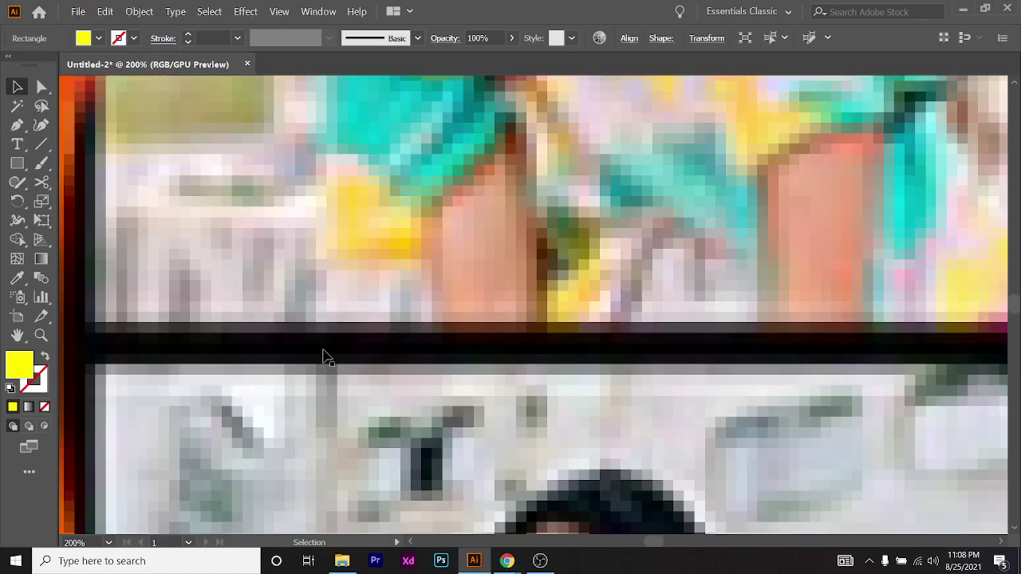
pyautogui.scroll(-1, 299, 351)
pyautogui.scroll(1, 387, 348)
pyautogui.scroll(-4, 449, 372)
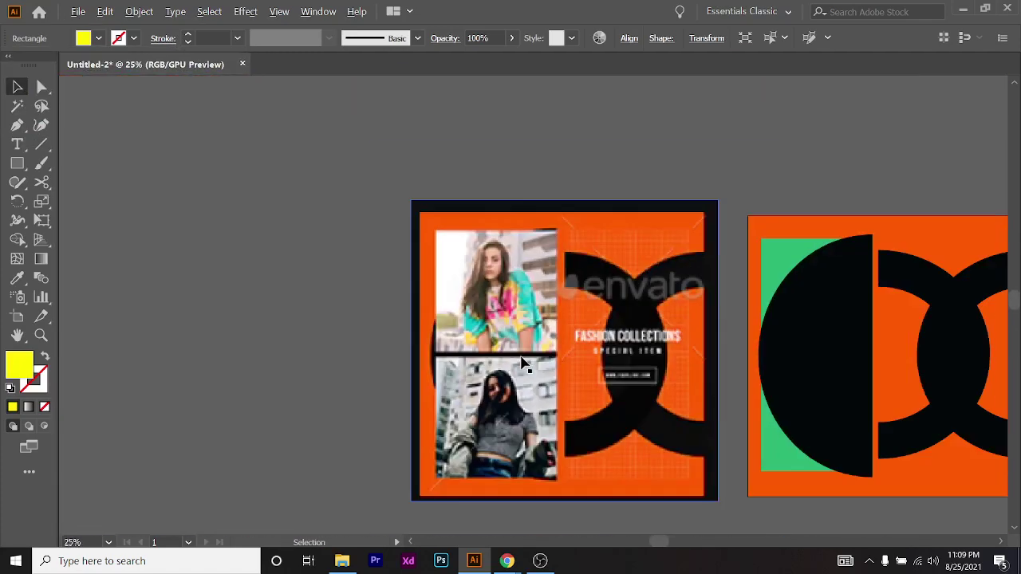
pyautogui.scroll(3, 520, 295)
pyautogui.scroll(-3, 636, 272)
pyautogui.scroll(1, 630, 268)
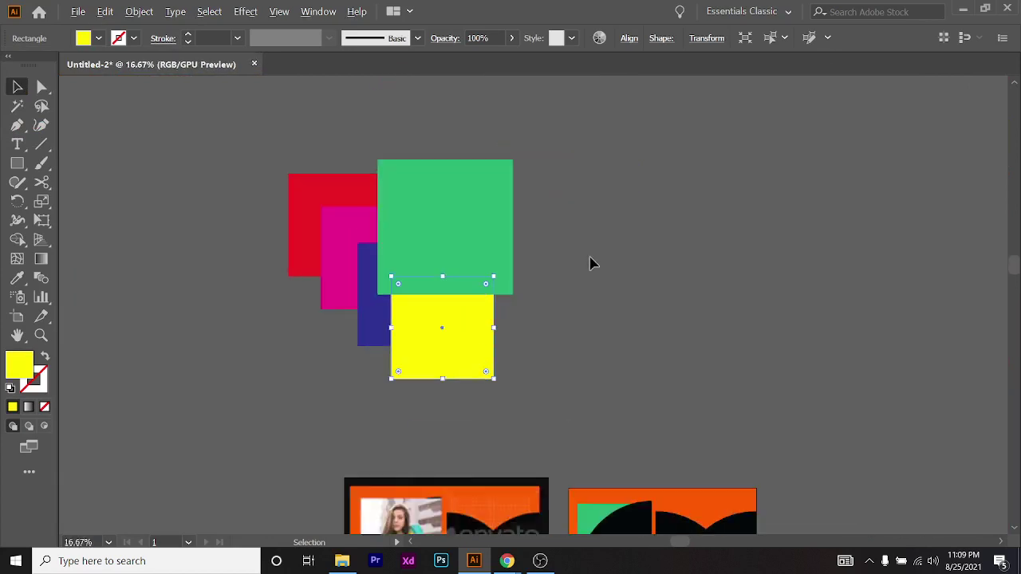
# Change the fill of the red square at the upper end of the stack to purple
pyautogui.click(590, 264)
pyautogui.hscroll(-1, 351, 239)
pyautogui.click(319, 203)
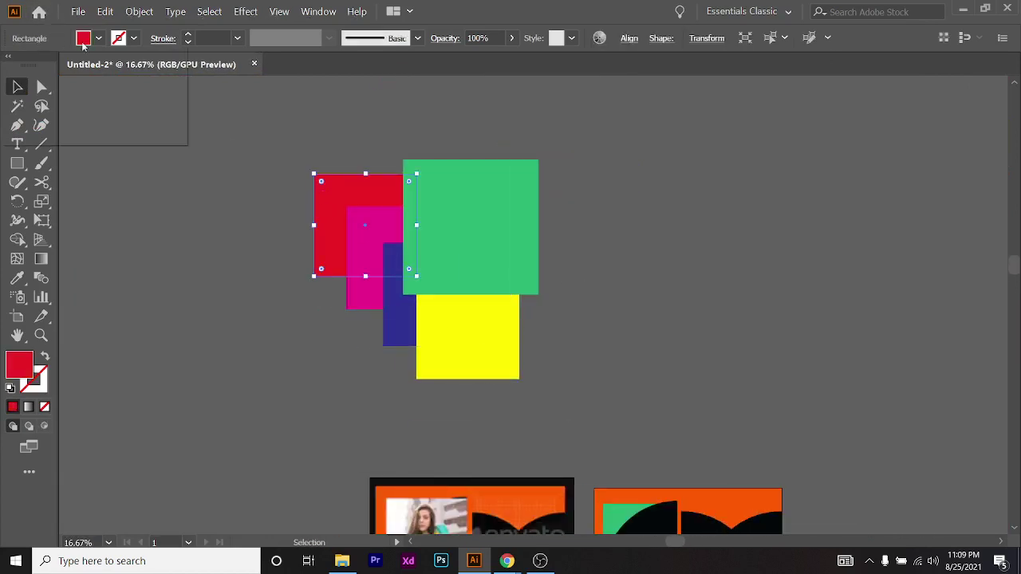
pyautogui.click(83, 39)
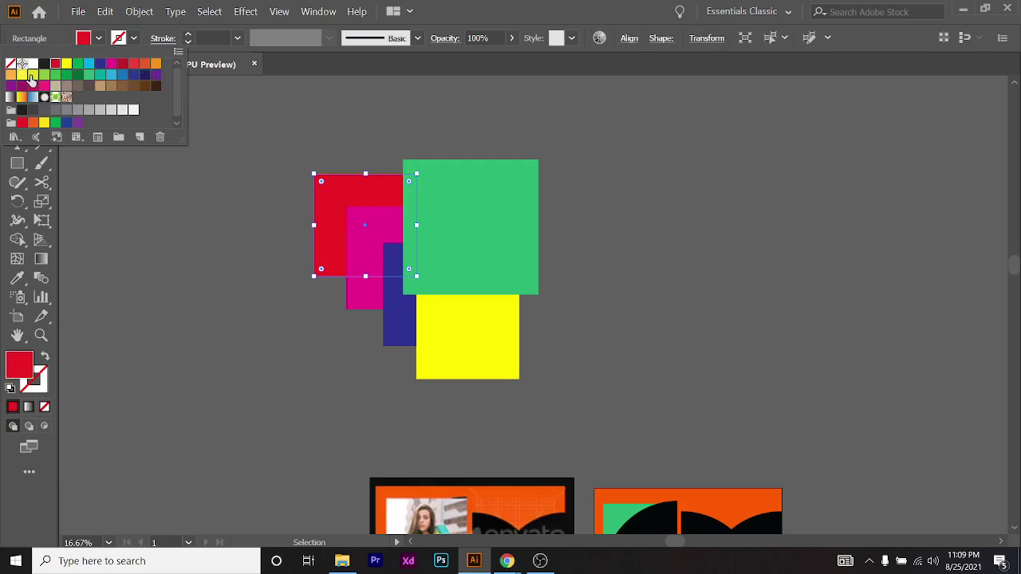
pyautogui.click(144, 75)
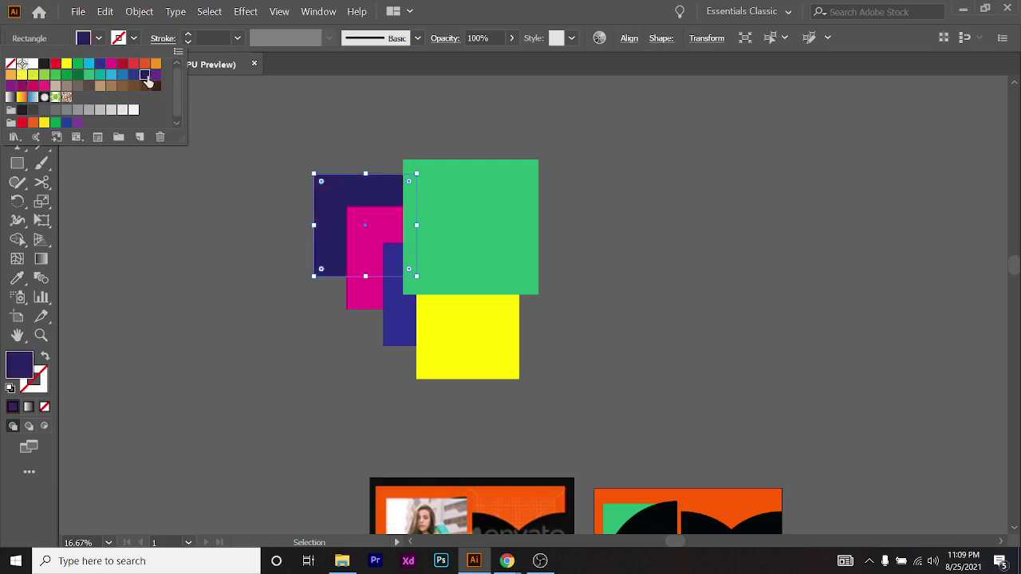
pyautogui.click(156, 75)
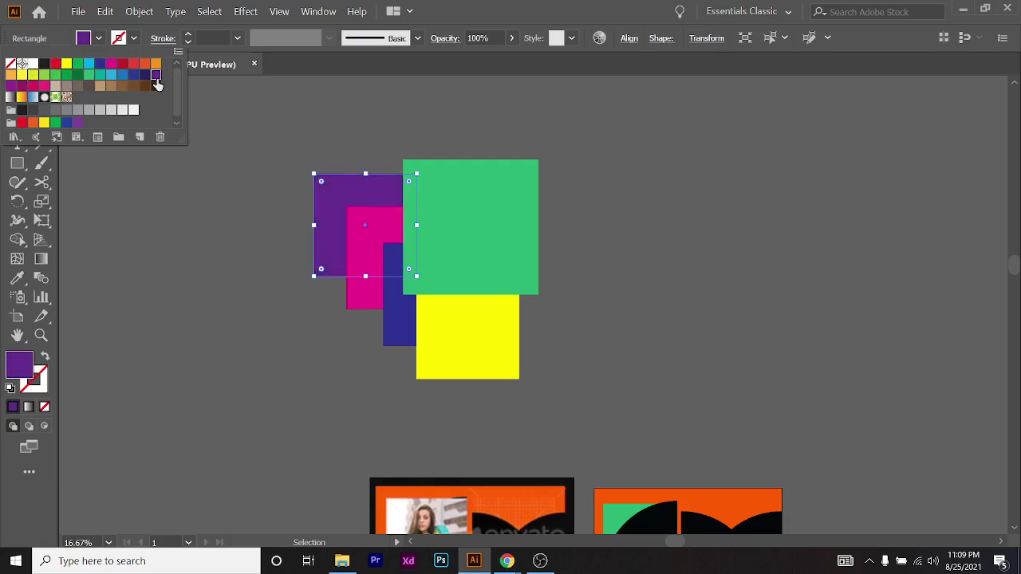
pyautogui.click(239, 352)
# Move the dark blue and yellow squares slightly up and to the left to tighten the diagonal stack
pyautogui.hotkey('ctrl', '=')
pyautogui.click(335, 395)
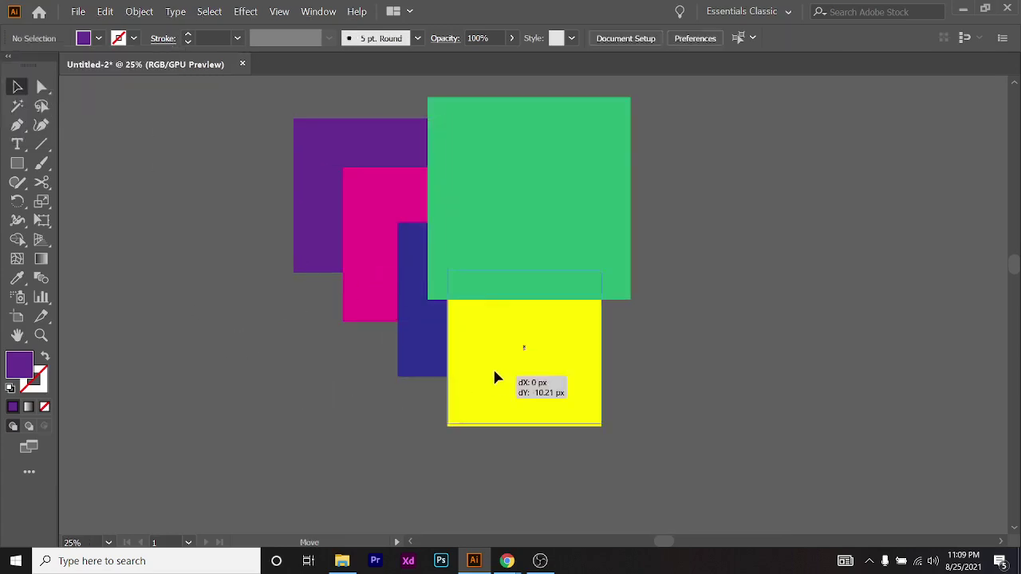
pyautogui.moveTo(494, 383); pyautogui.dragTo(490, 369)
pyautogui.moveTo(433, 353); pyautogui.dragTo(417, 342)
pyautogui.moveTo(501, 385); pyautogui.dragTo(515, 375)
pyautogui.click(706, 387)
pyautogui.click(570, 267)
pyautogui.click(880, 397)
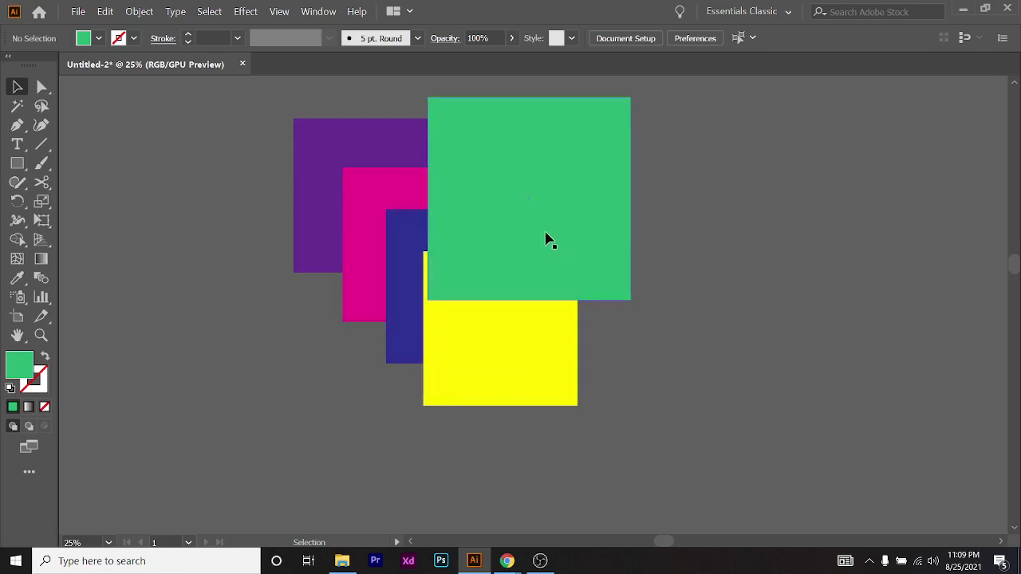
# Switch to the Google Meet call in Chrome, check the participant list, and return to Illustrator
pyautogui.click(255, 202)
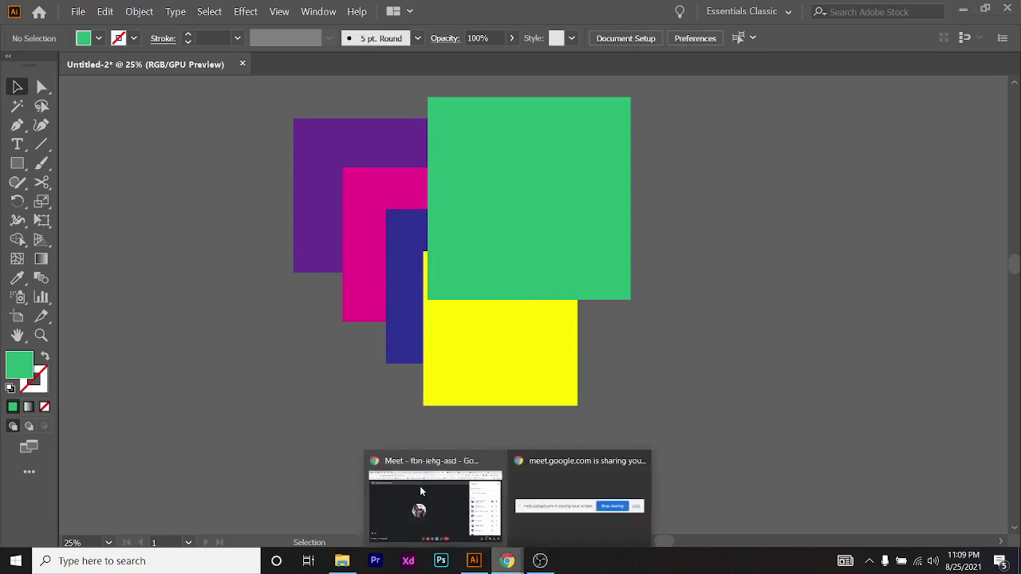
pyautogui.click(423, 489)
pyautogui.scroll(-2, 905, 353)
pyautogui.scroll(1, 907, 341)
pyautogui.scroll(2, 908, 341)
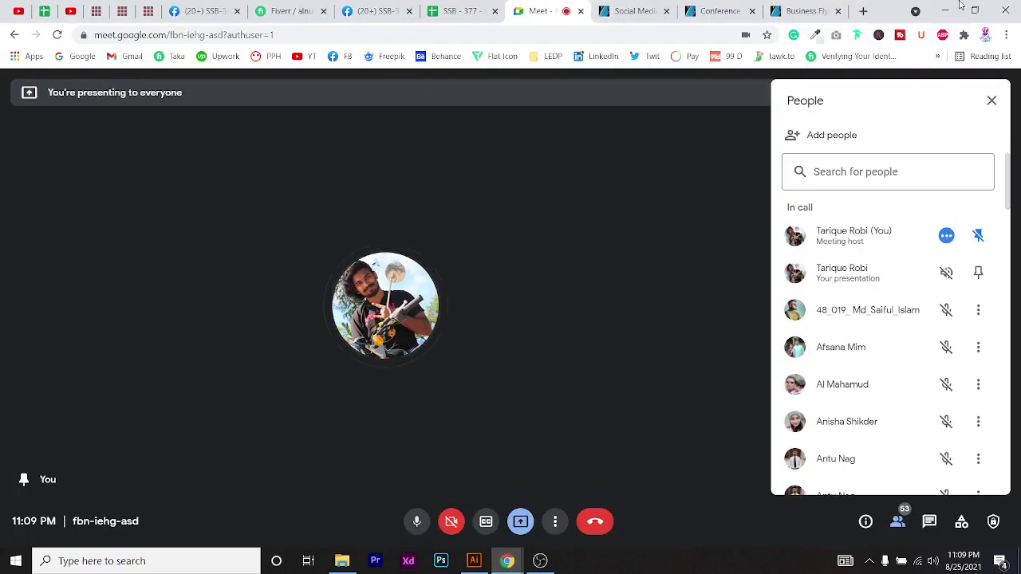
pyautogui.click(944, 10)
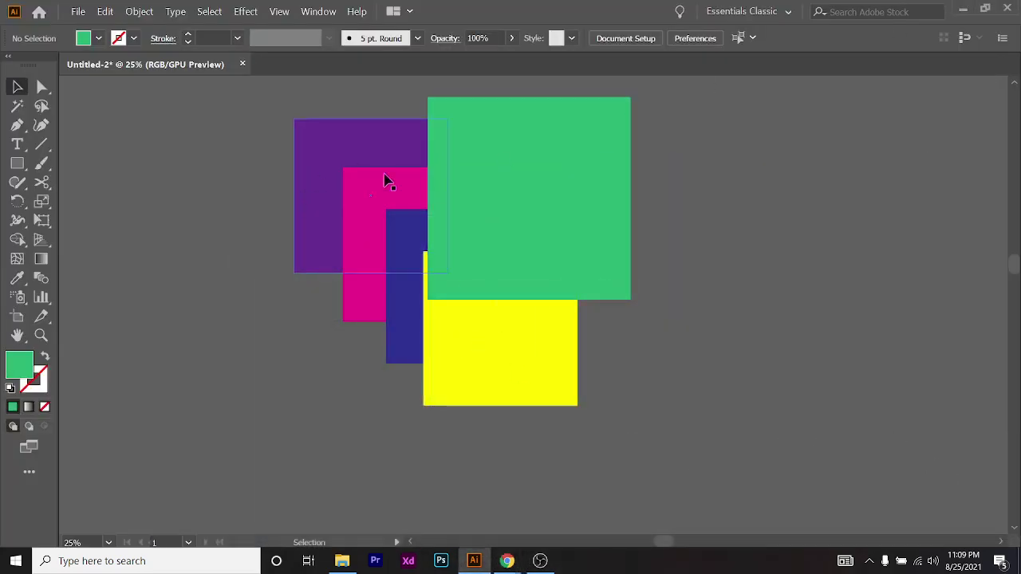
# Send the large green square backward one level behind the yellow square, and move the yellow square aside and back over it
pyautogui.click(574, 212)
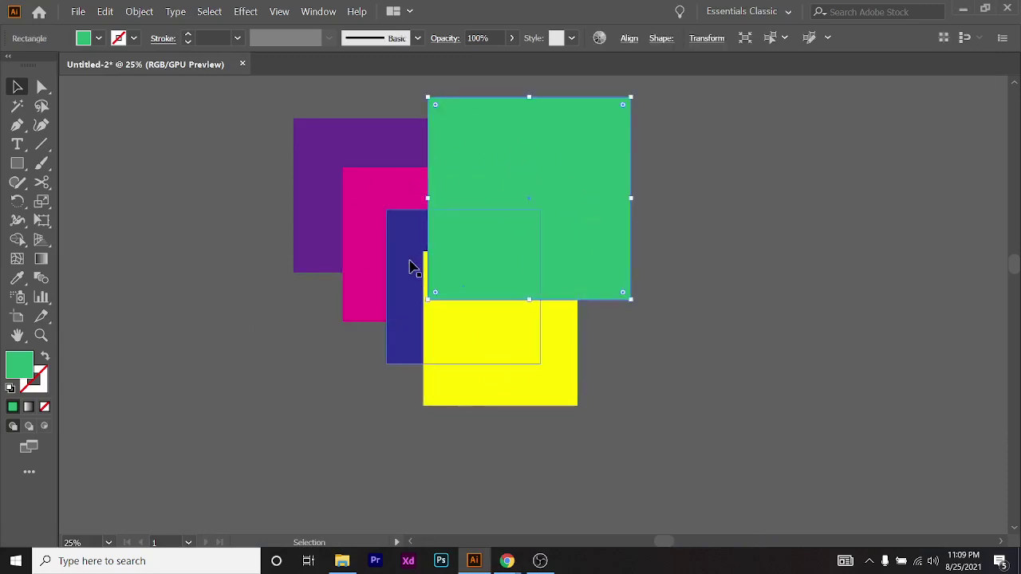
pyautogui.rightClick(565, 182)
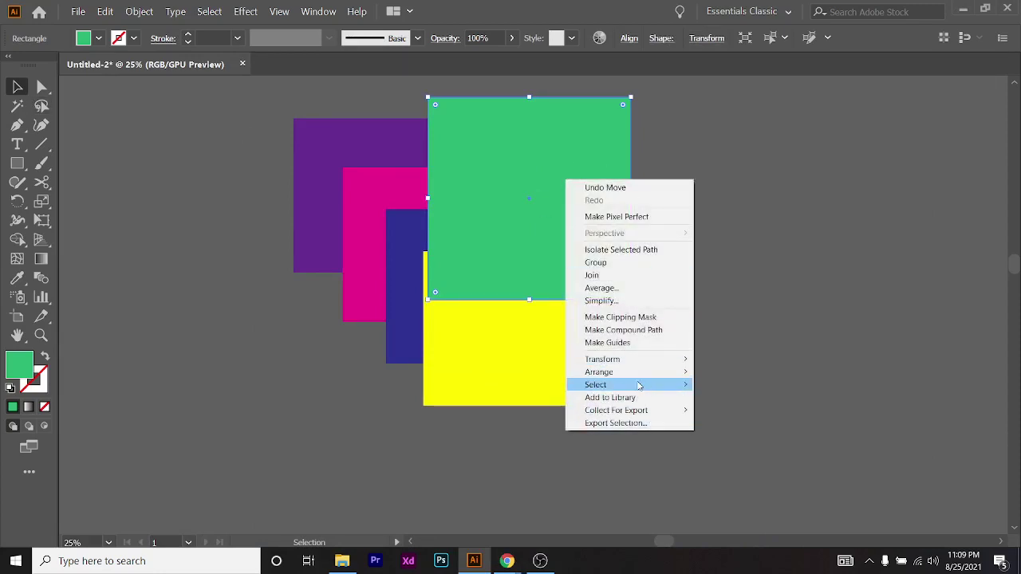
pyautogui.moveTo(656, 380)
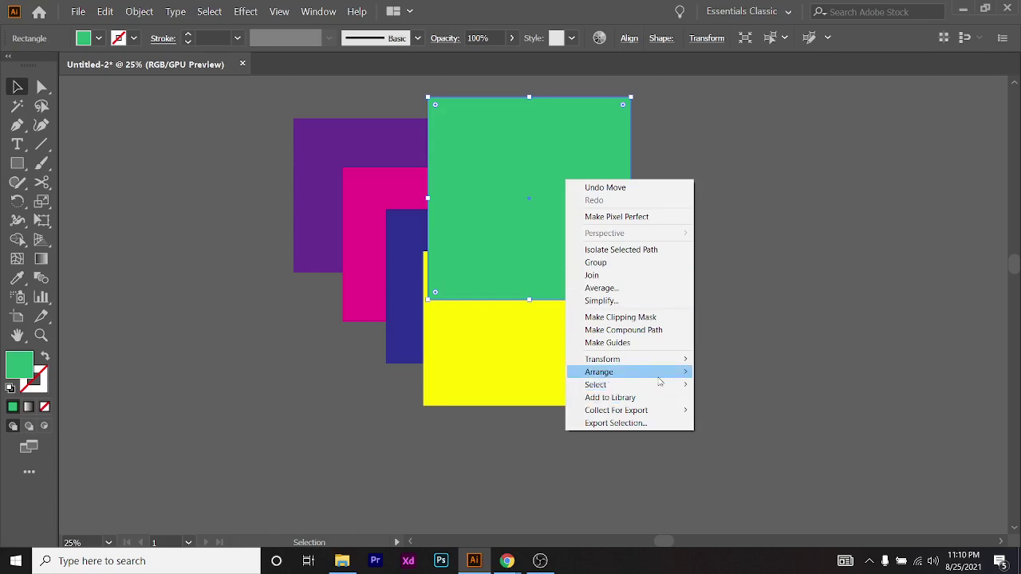
pyautogui.moveTo(685, 374)
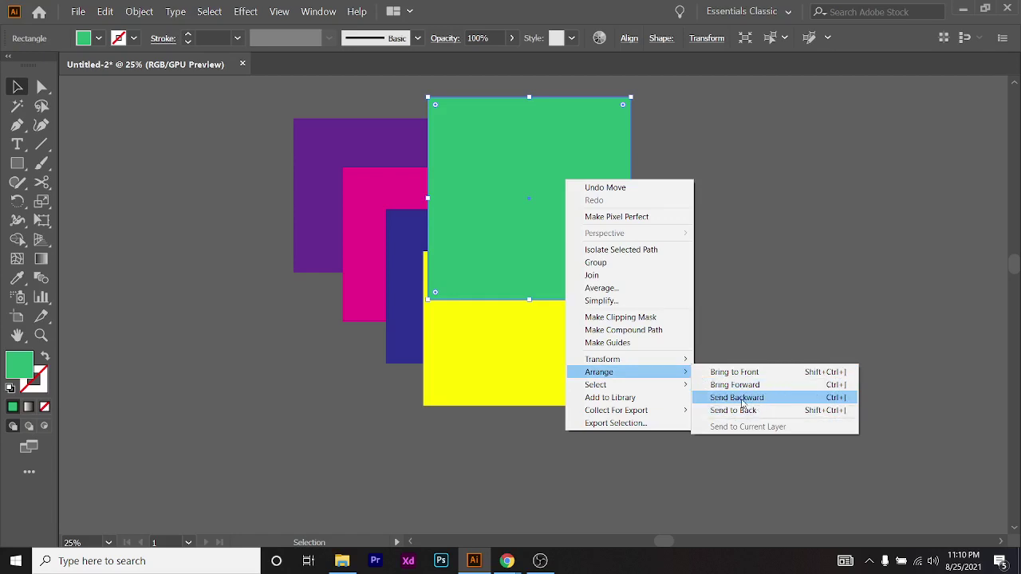
pyautogui.click(849, 402)
pyautogui.hotkey('ctrl', 'shift', 'a')
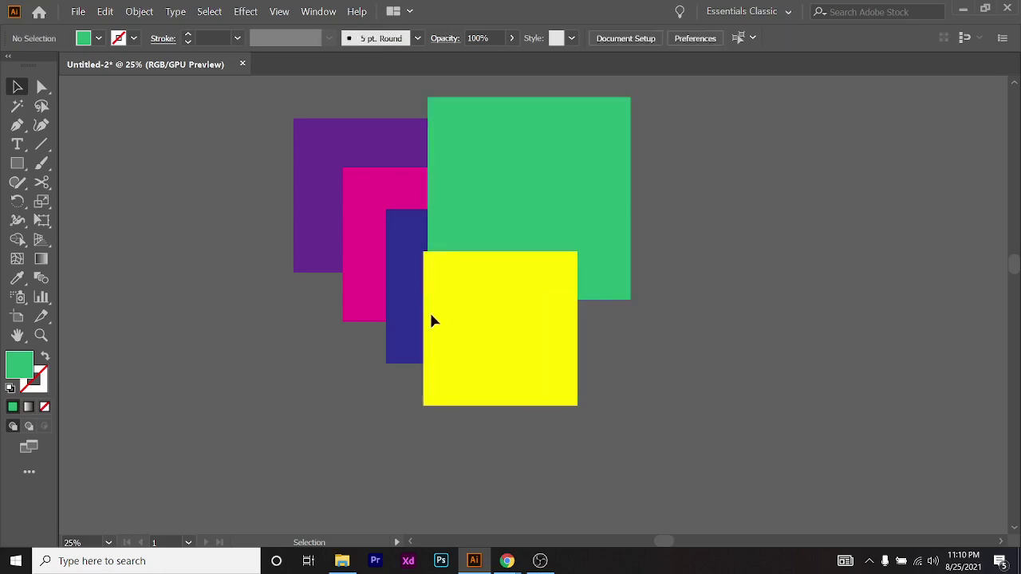
pyautogui.moveTo(528, 347); pyautogui.dragTo(691, 347)
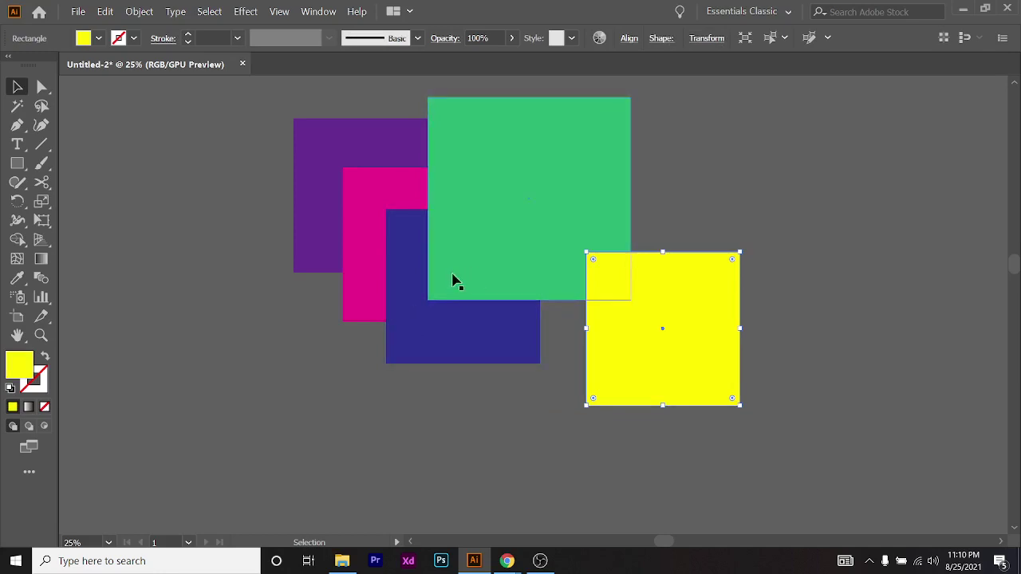
pyautogui.moveTo(642, 323); pyautogui.dragTo(489, 327)
# Send the large green square backward one more level so it sits behind the dark blue square
pyautogui.click(515, 177)
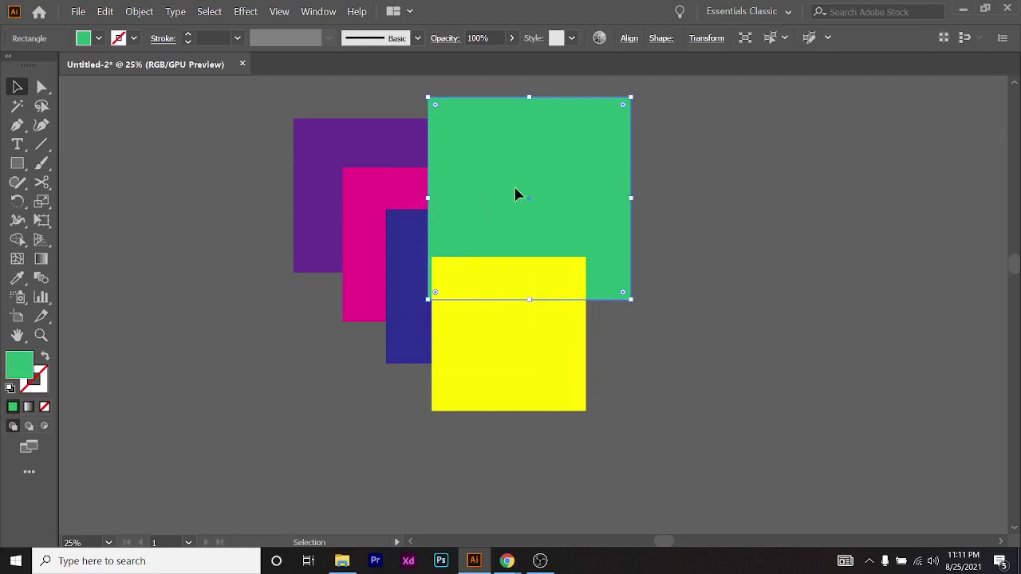
pyautogui.rightClick(550, 176)
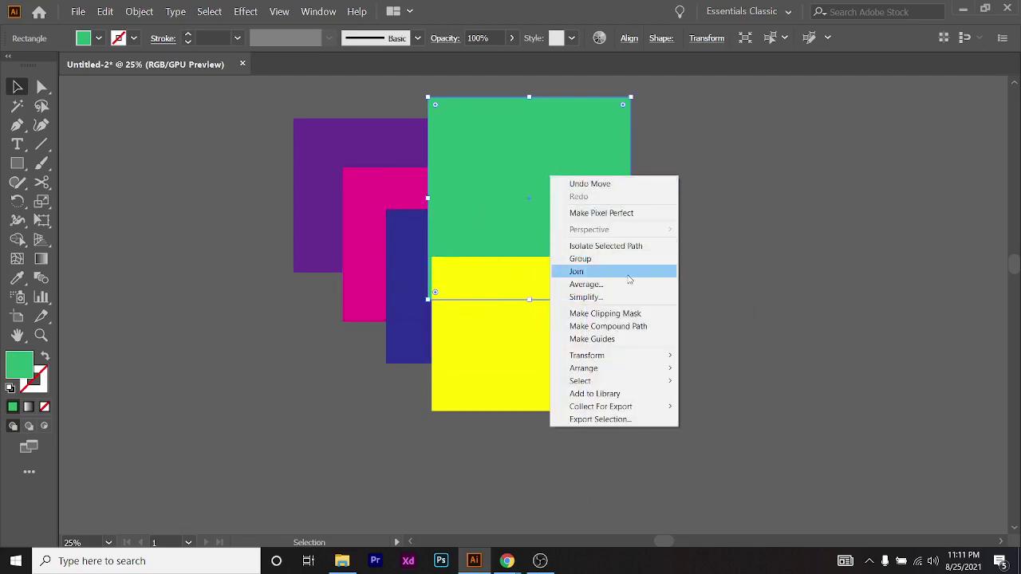
pyautogui.moveTo(643, 369)
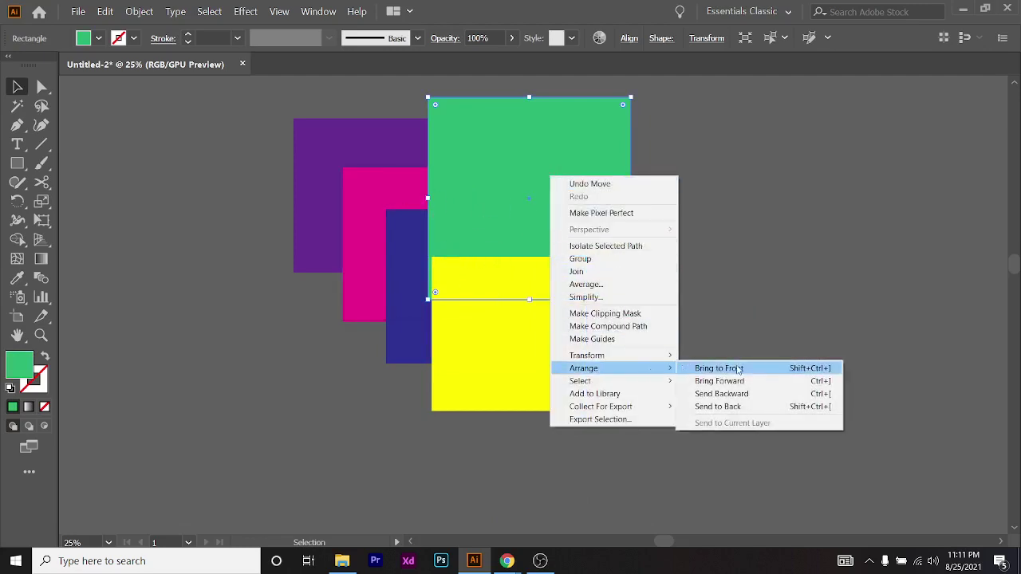
pyautogui.click(787, 394)
pyautogui.click(654, 359)
# Reposition the yellow and dark blue squares so they overlap each other and the lower part of the green square
pyautogui.moveTo(515, 346); pyautogui.dragTo(683, 339)
pyautogui.moveTo(454, 321); pyautogui.dragTo(531, 321)
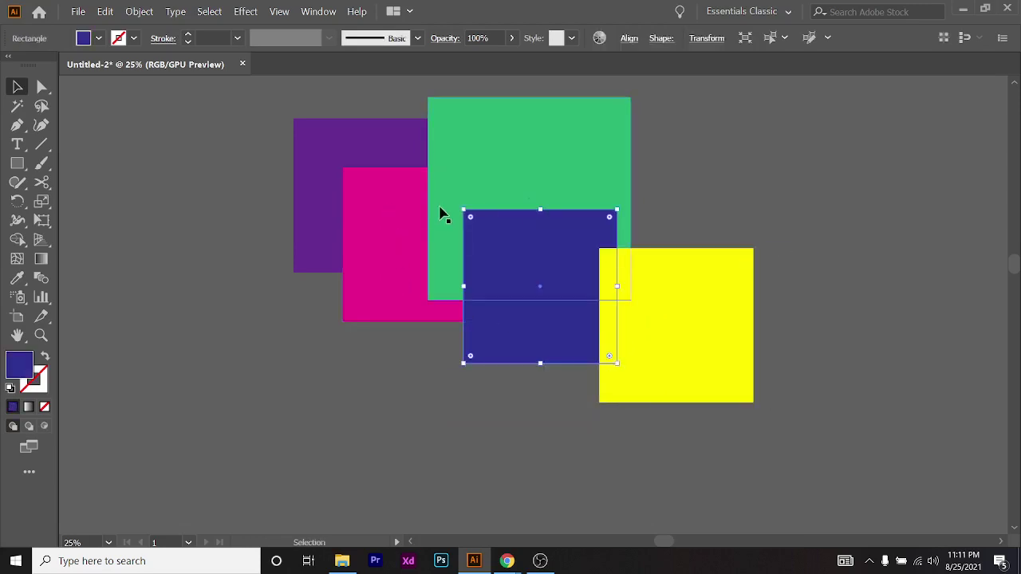
pyautogui.moveTo(509, 280); pyautogui.dragTo(396, 285)
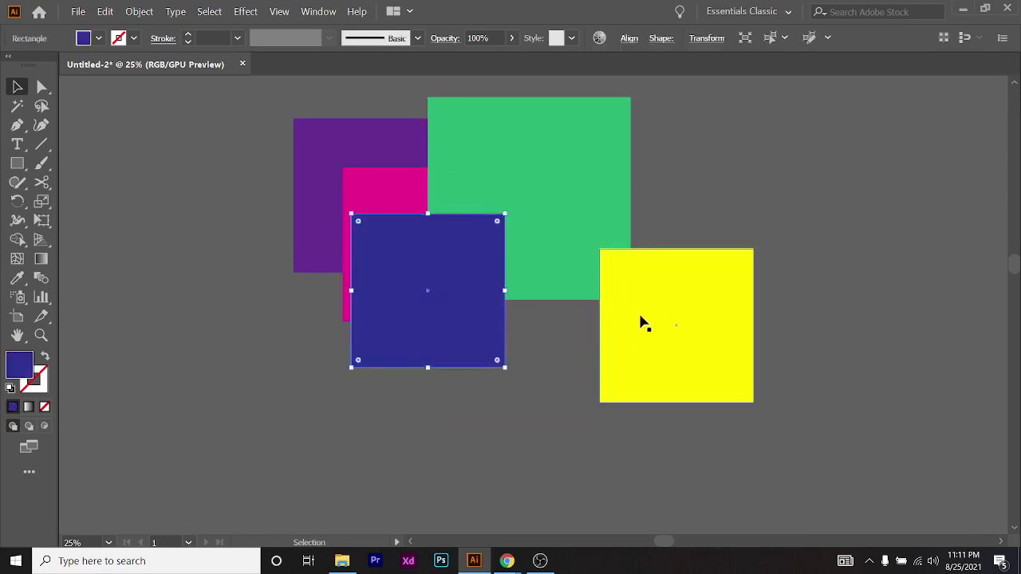
pyautogui.moveTo(468, 298); pyautogui.dragTo(497, 312)
pyautogui.moveTo(675, 333); pyautogui.dragTo(562, 349)
# Bring the large green square forward one level, in front of the dark blue square
pyautogui.click(475, 161)
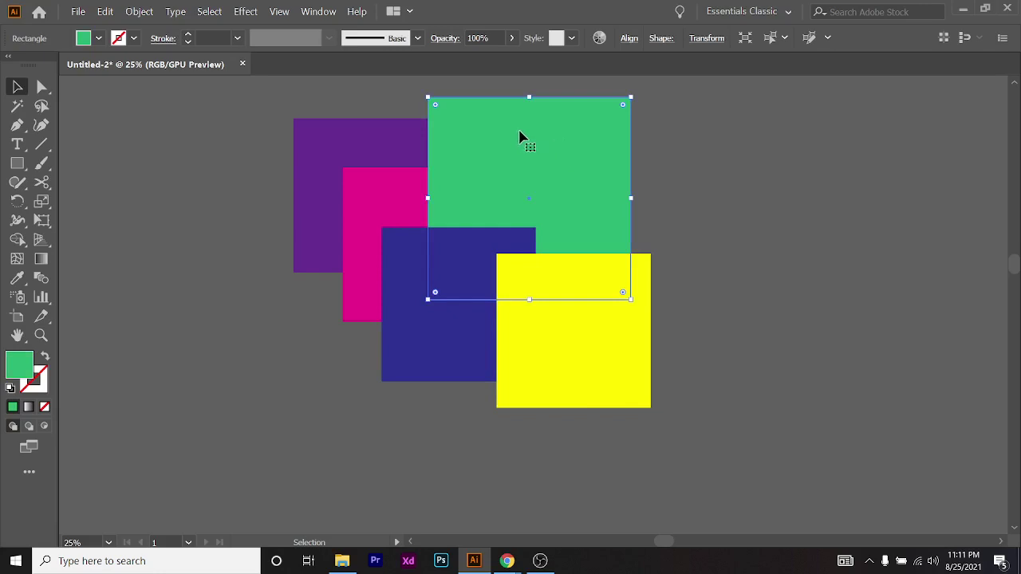
pyautogui.rightClick(526, 152)
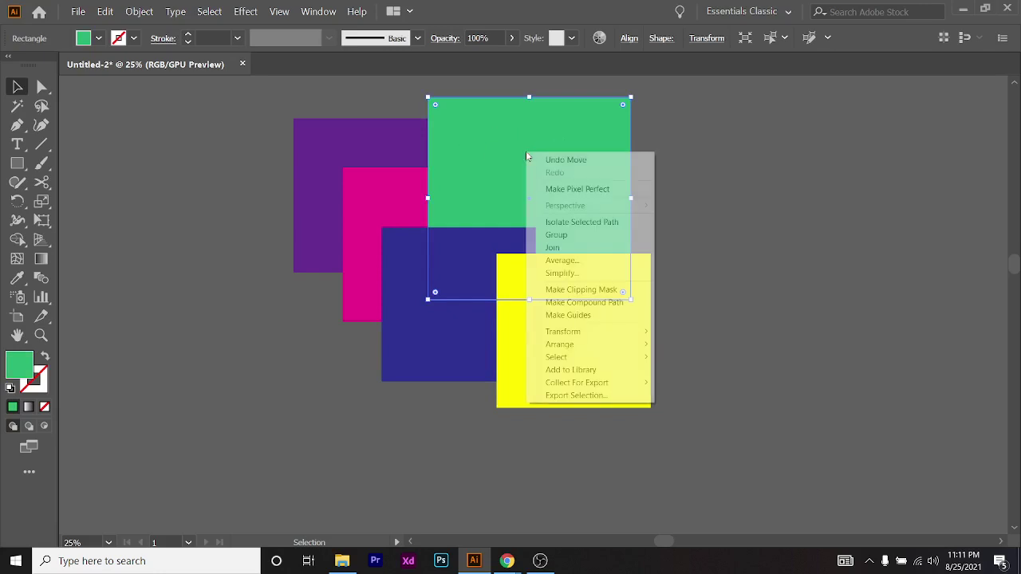
pyautogui.moveTo(595, 348)
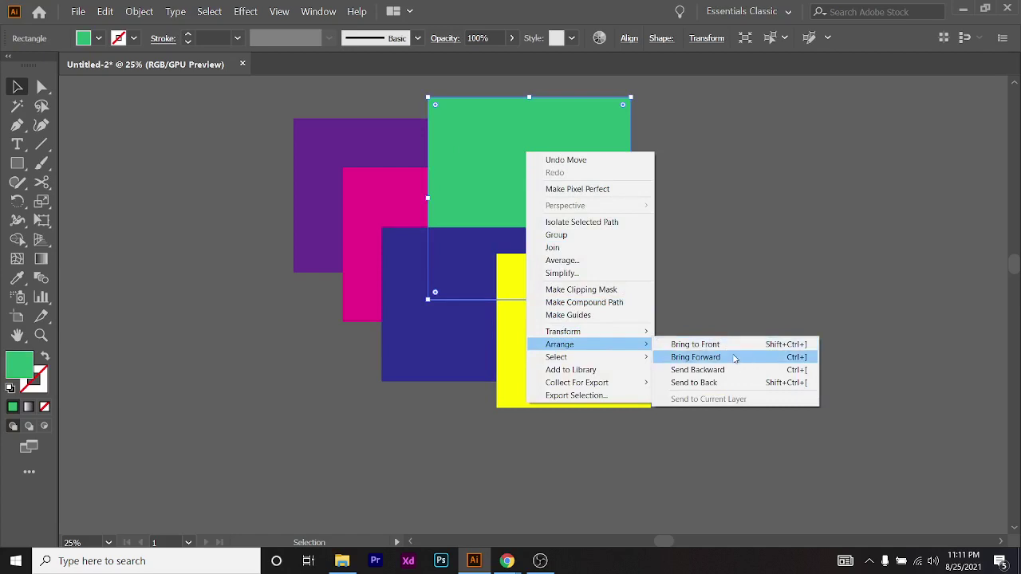
pyautogui.click(798, 359)
pyautogui.click(816, 354)
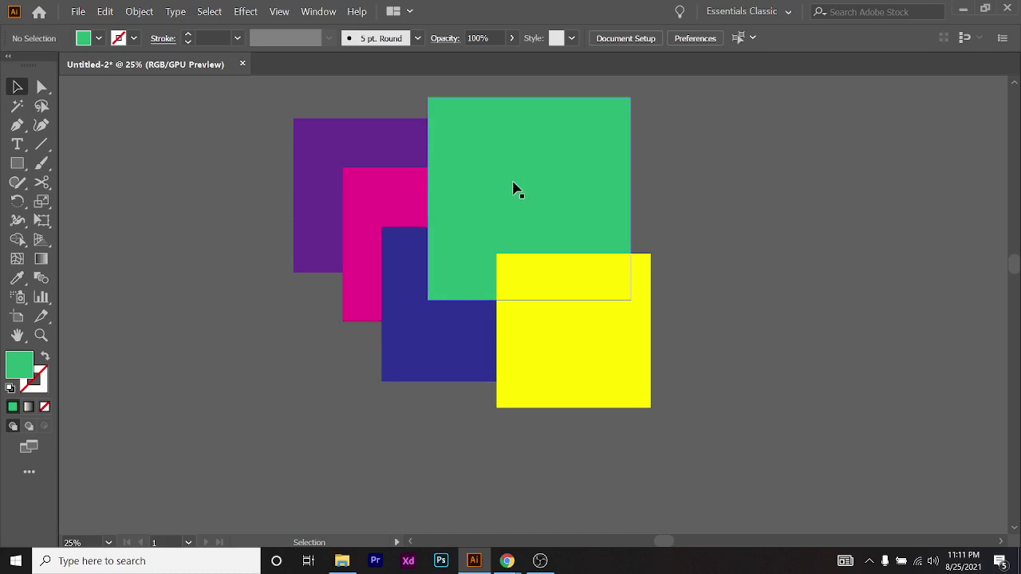
# Bring the green square forward in front of the yellow square, and shift the yellow square slightly to the left
pyautogui.rightClick(537, 152)
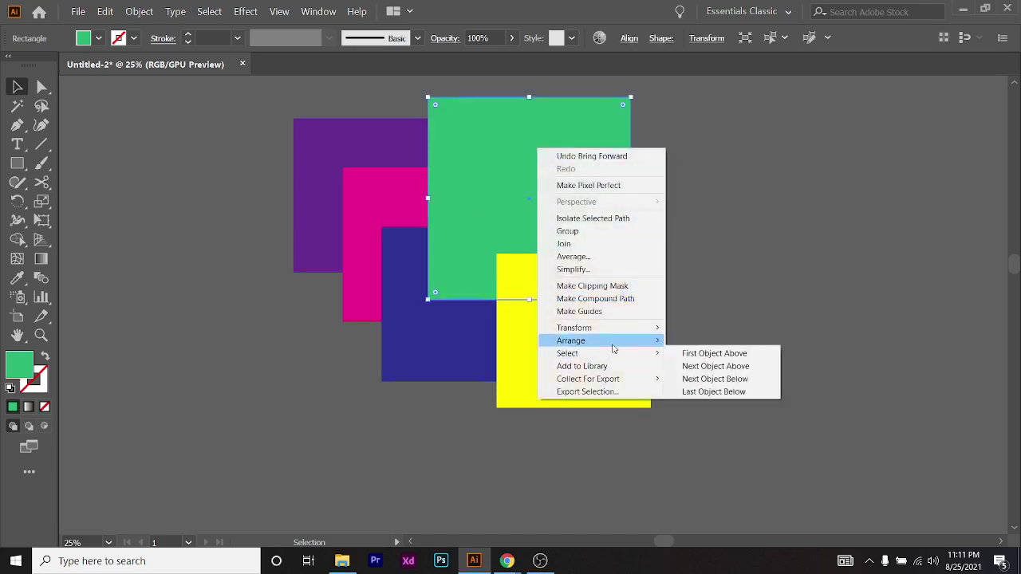
pyautogui.click(760, 352)
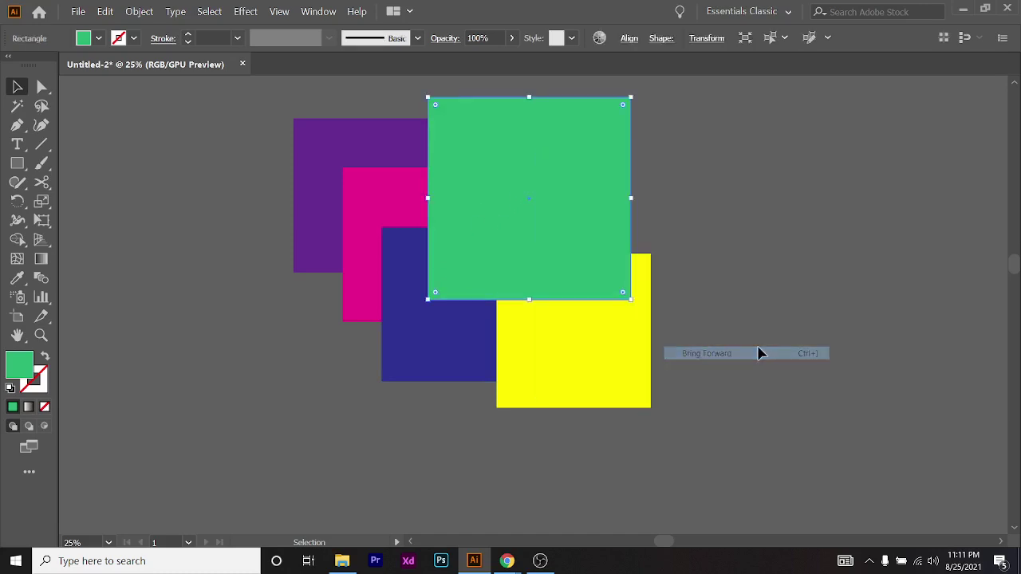
pyautogui.moveTo(580, 357); pyautogui.dragTo(558, 360)
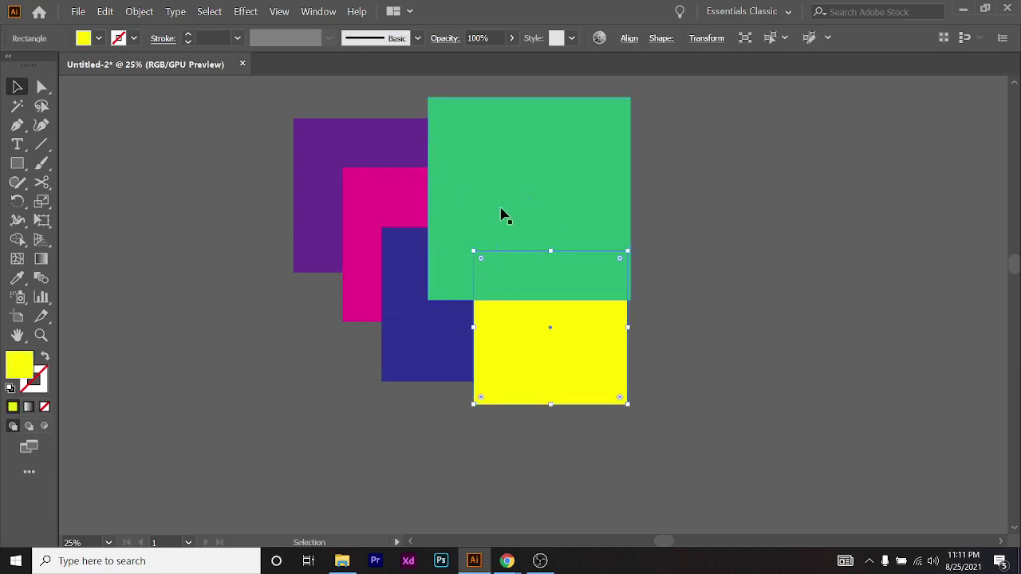
# Review the Arrange commands and their shortcuts for the green square, and move the square slightly up and to the right
pyautogui.click(527, 164)
pyautogui.rightClick(524, 159)
pyautogui.moveTo(574, 362)
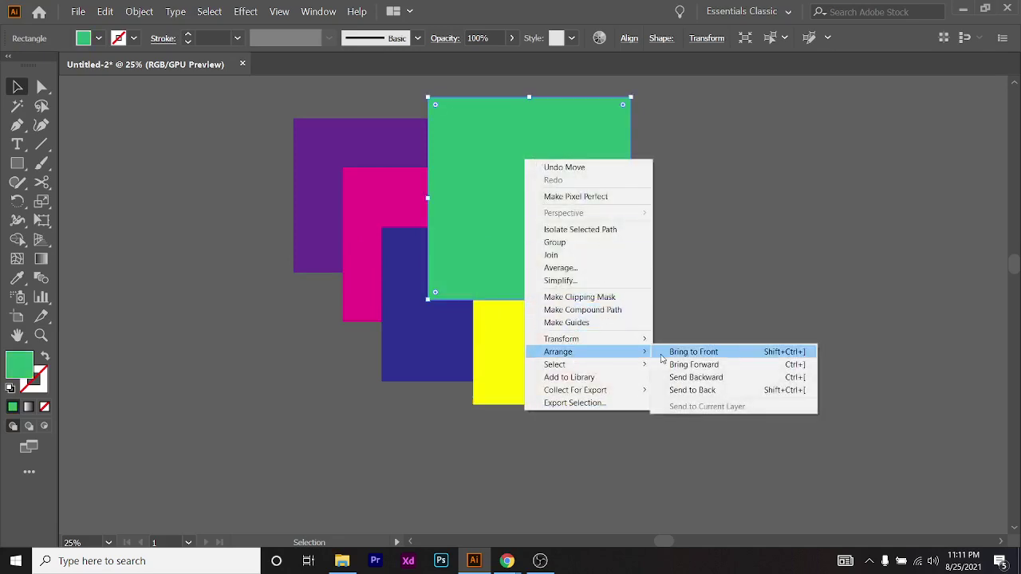
pyautogui.click(802, 378)
pyautogui.click(891, 364)
pyautogui.moveTo(522, 220); pyautogui.dragTo(550, 210)
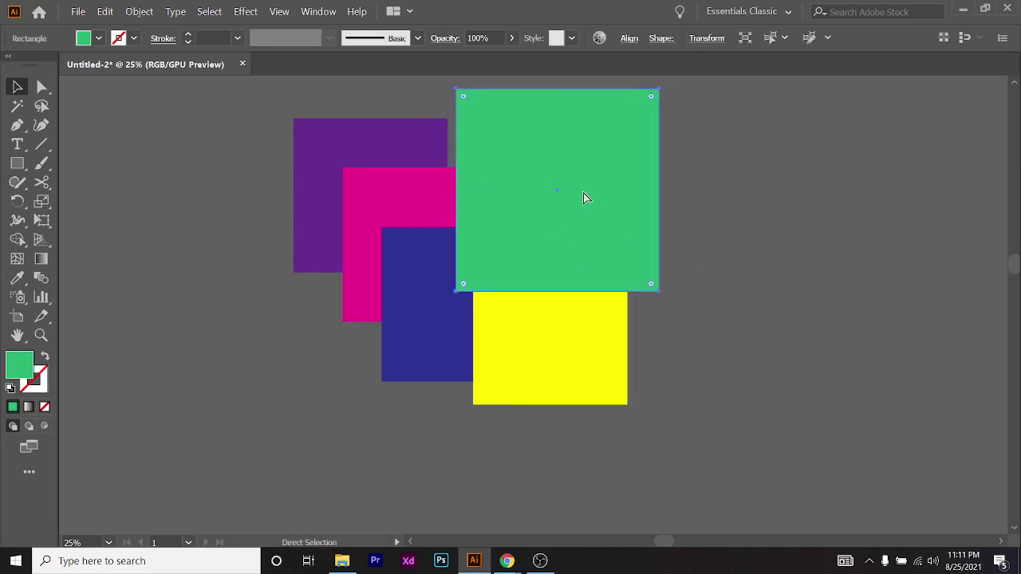
# Shift the green square backward and forward through the stack one level at a time, ending in front of all the squares
pyautogui.hotkey('ctrl', '[')
pyautogui.hotkey('ctrl', '[')
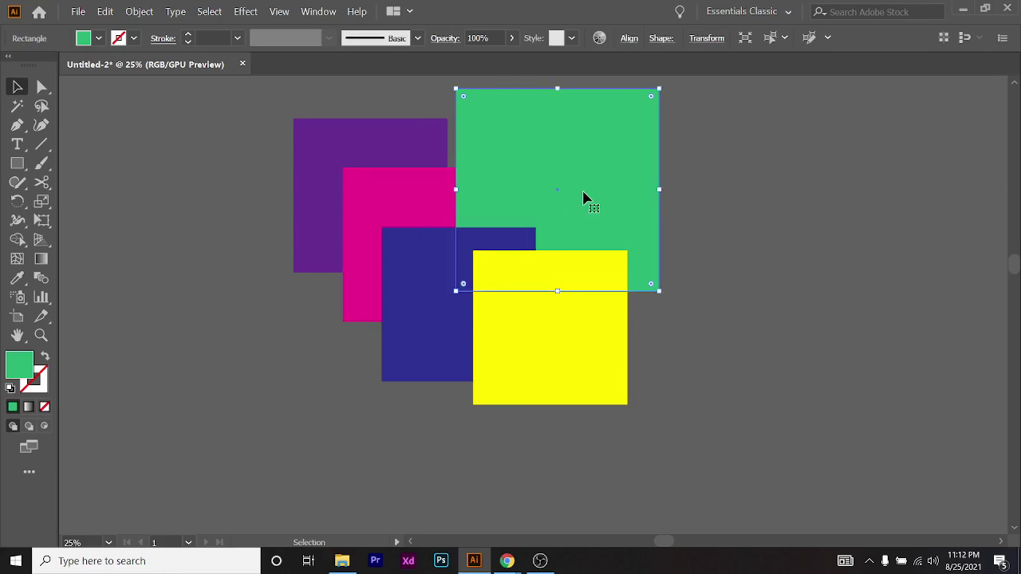
pyautogui.hotkey('ctrl', ']')
pyautogui.hotkey('ctrl', ']')
pyautogui.hotkey('ctrl', '[')
pyautogui.hotkey('ctrl', '[')
pyautogui.hotkey('ctrl', ']')
pyautogui.hotkey('ctrl', '[')
pyautogui.hotkey('ctrl', 'shift', ']')
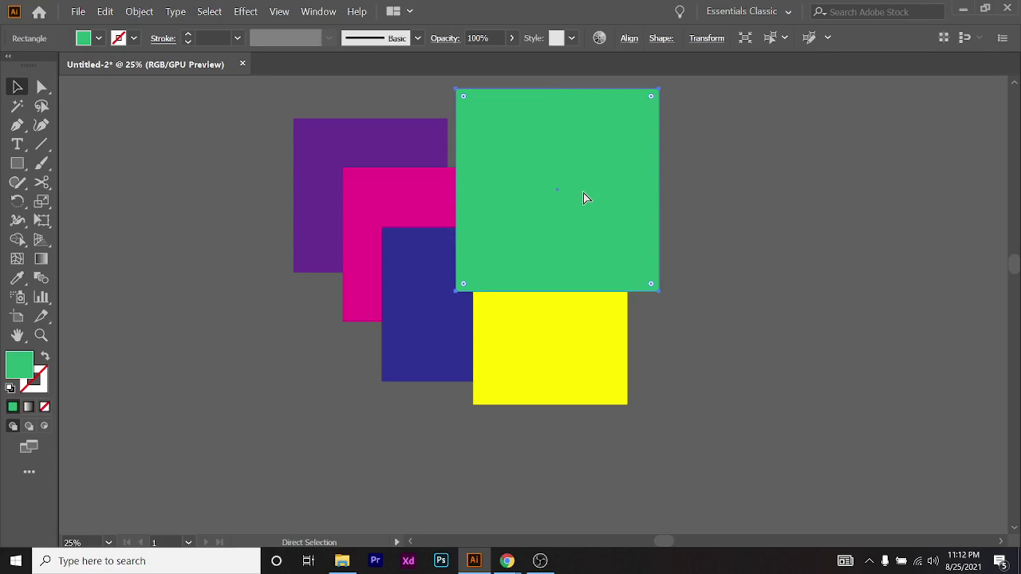
# Send the large green square to the very back of the stack, behind all the other squares
pyautogui.rightClick(632, 236)
pyautogui.rightClick(558, 105)
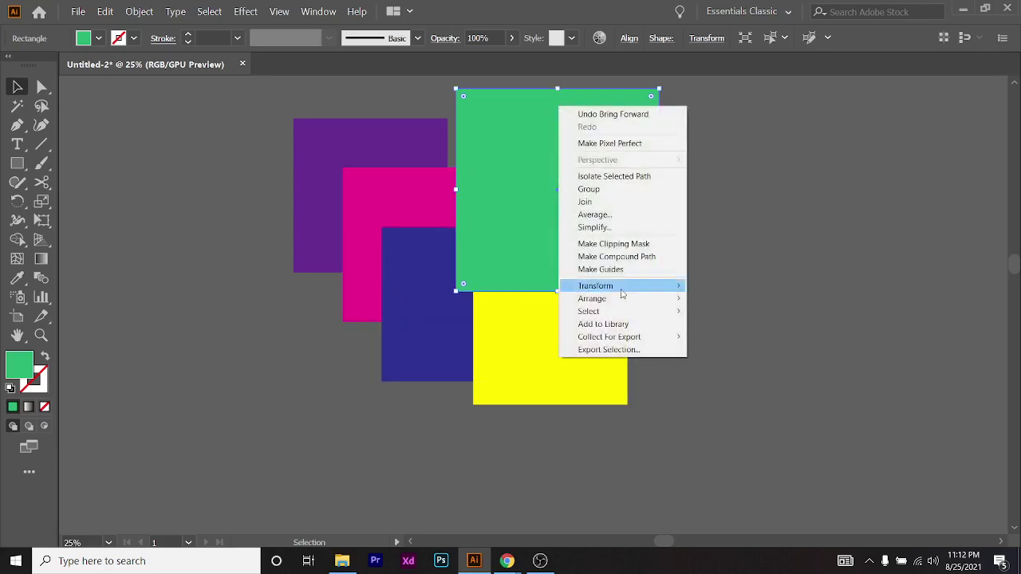
pyautogui.moveTo(631, 306)
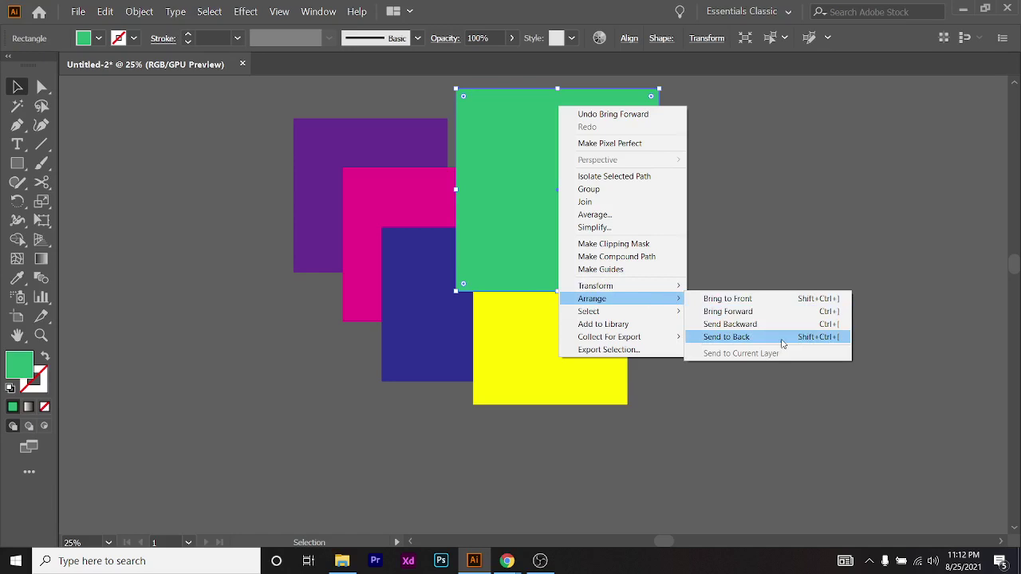
pyautogui.click(783, 344)
# Spread the yellow, dark blue, pink and purple squares apart, placing the purple one over the green square's edge
pyautogui.click(728, 244)
pyautogui.moveTo(547, 317); pyautogui.dragTo(774, 253)
pyautogui.moveTo(420, 312); pyautogui.dragTo(466, 436)
pyautogui.moveTo(363, 212); pyautogui.dragTo(430, 243)
pyautogui.click(231, 191)
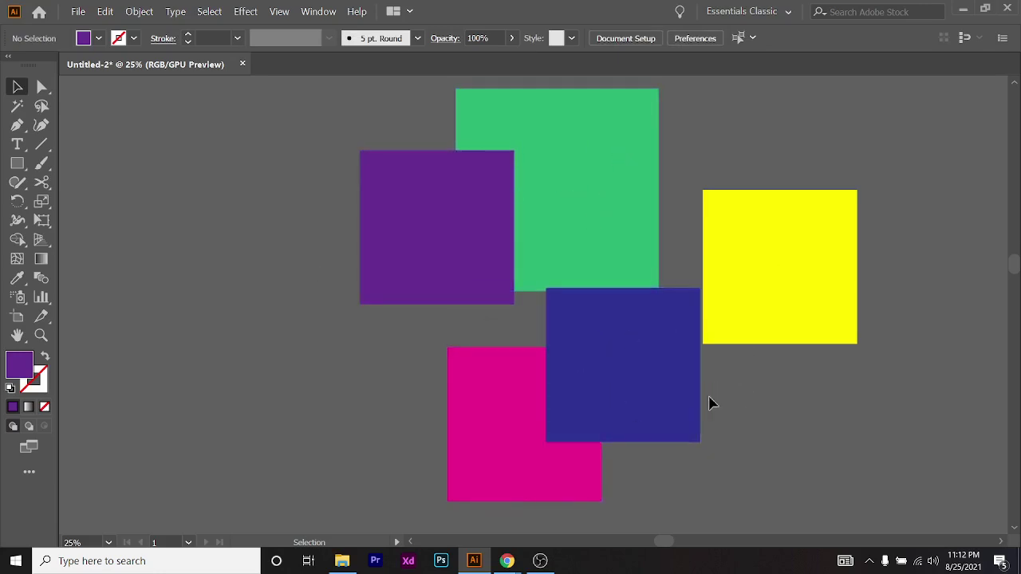
# Undo the moves of the four smaller squares, back to the overlapping arrangement
pyautogui.hotkey('ctrl', 'z')
pyautogui.hotkey('ctrl', 'z')
pyautogui.hotkey('ctrl', 'z')
pyautogui.hotkey('ctrl', 'z')
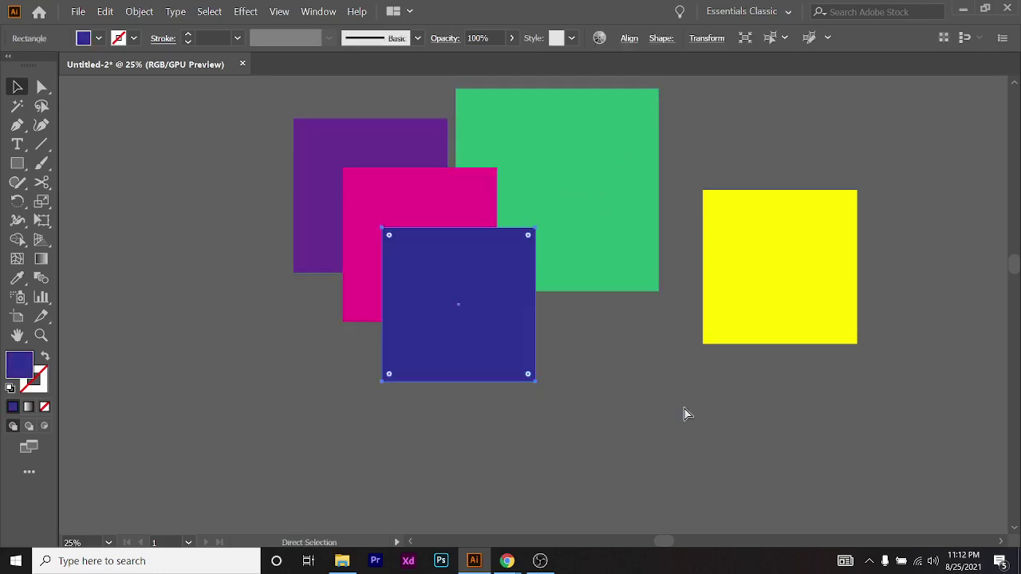
# Bring the green square to the front of all the squares and shift it slightly up and to the left
pyautogui.press('v')
pyautogui.click(606, 210)
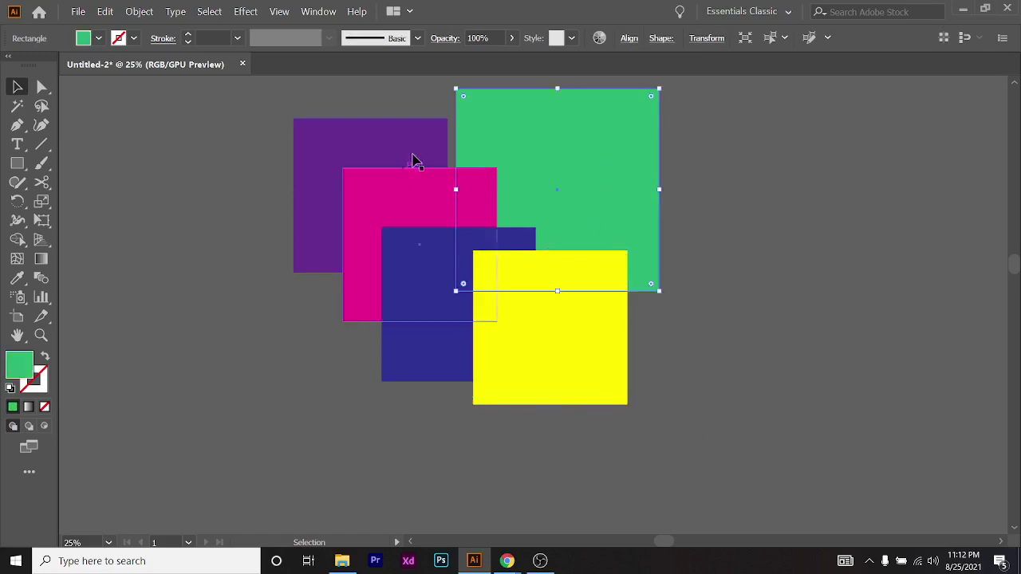
pyautogui.rightClick(586, 113)
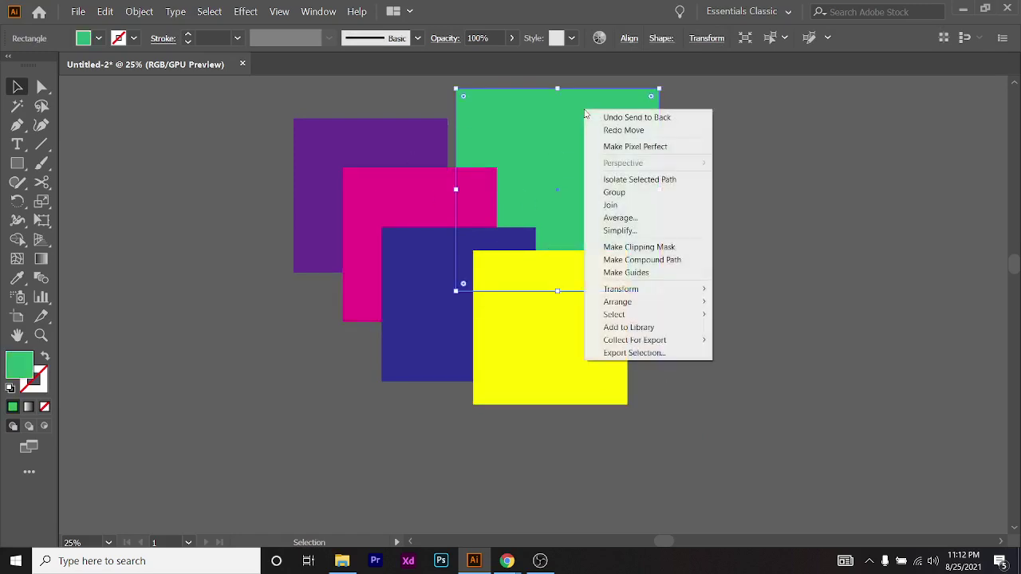
pyautogui.moveTo(686, 302)
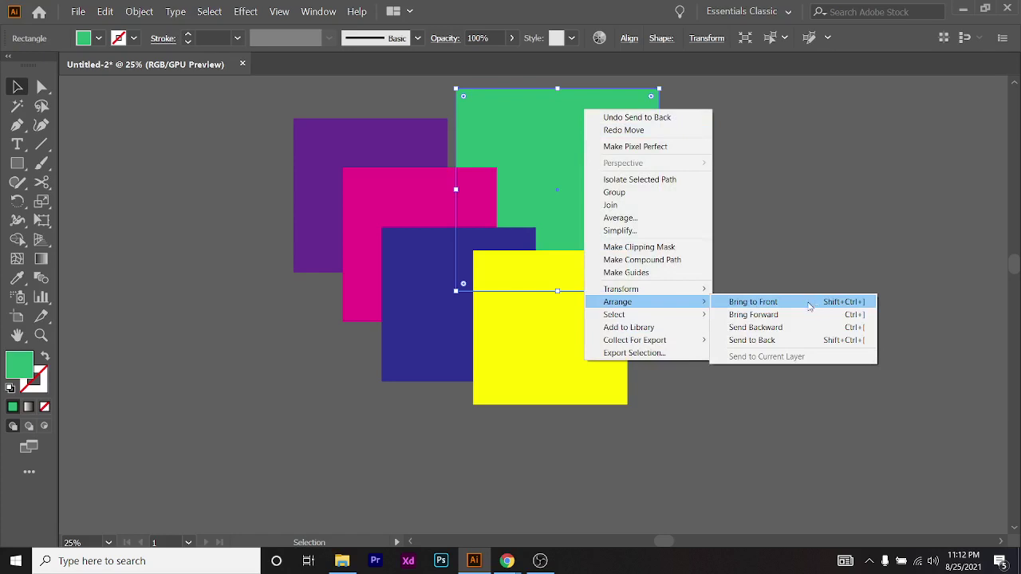
pyautogui.click(809, 306)
pyautogui.click(808, 308)
pyautogui.moveTo(543, 262); pyautogui.dragTo(510, 235)
# Delete all the coloured demonstration squares
pyautogui.hotkey('ctrl', 'a')
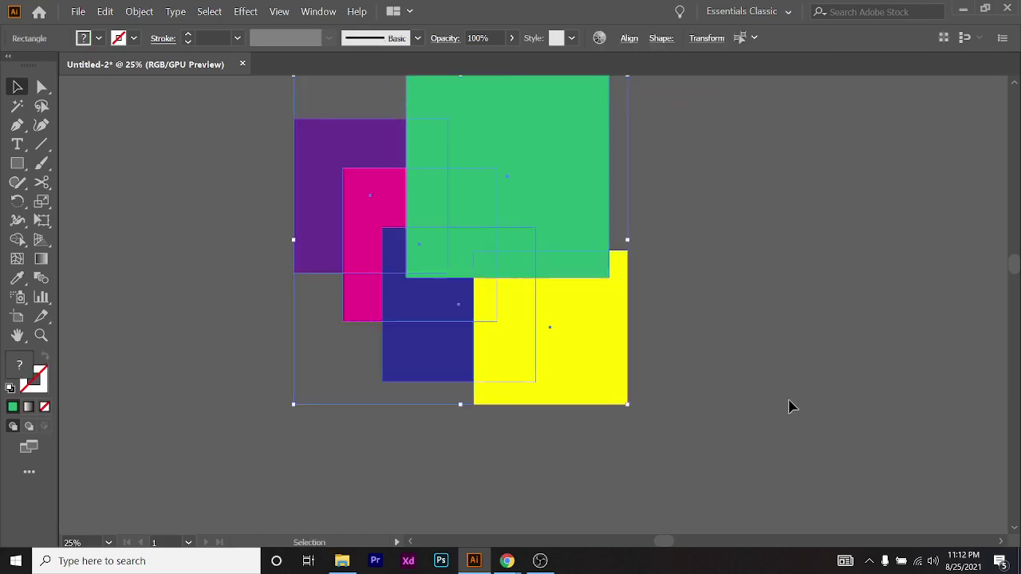
pyautogui.press('Delete')
# Send the black half-circle on the orange artboard backward one level
pyautogui.scroll(-4, 699, 396)
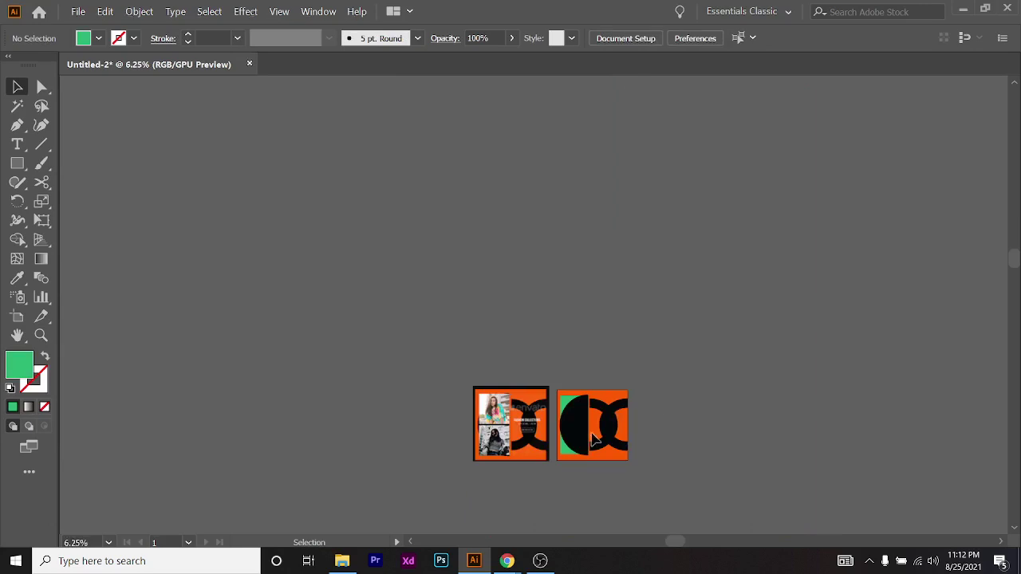
pyautogui.scroll(4, 593, 437)
pyautogui.click(577, 423)
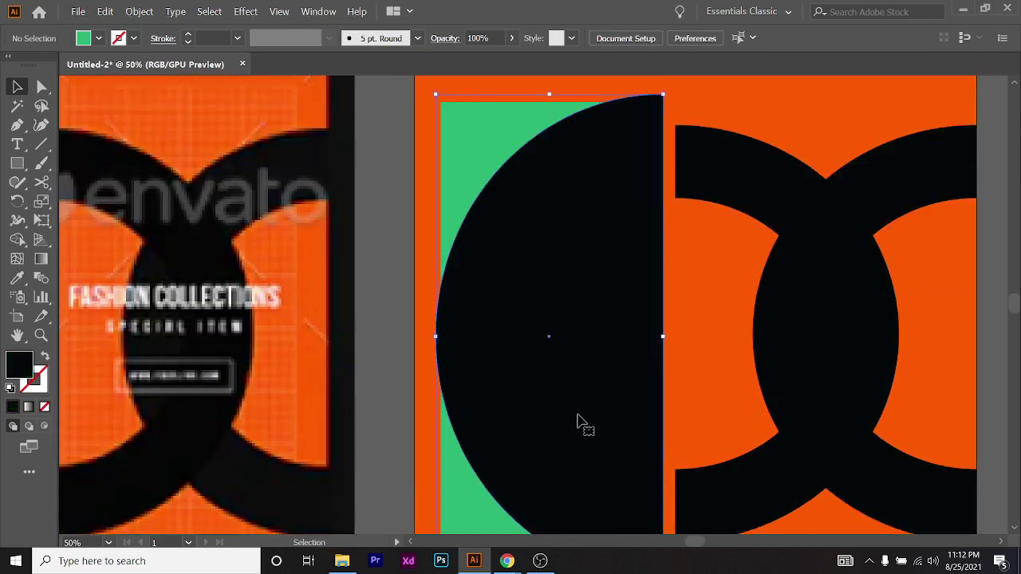
pyautogui.scroll(-1, 579, 422)
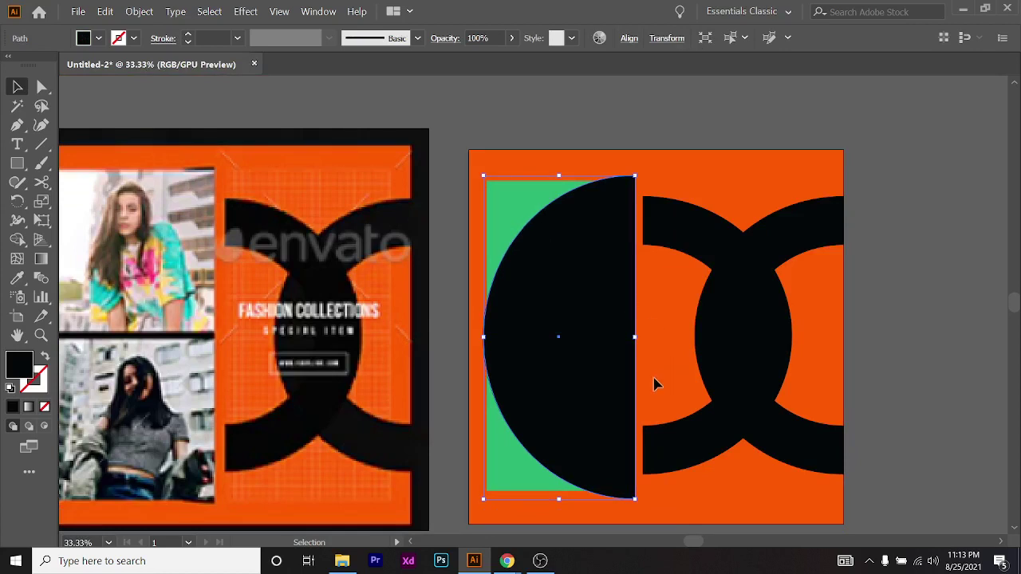
pyautogui.rightClick(572, 254)
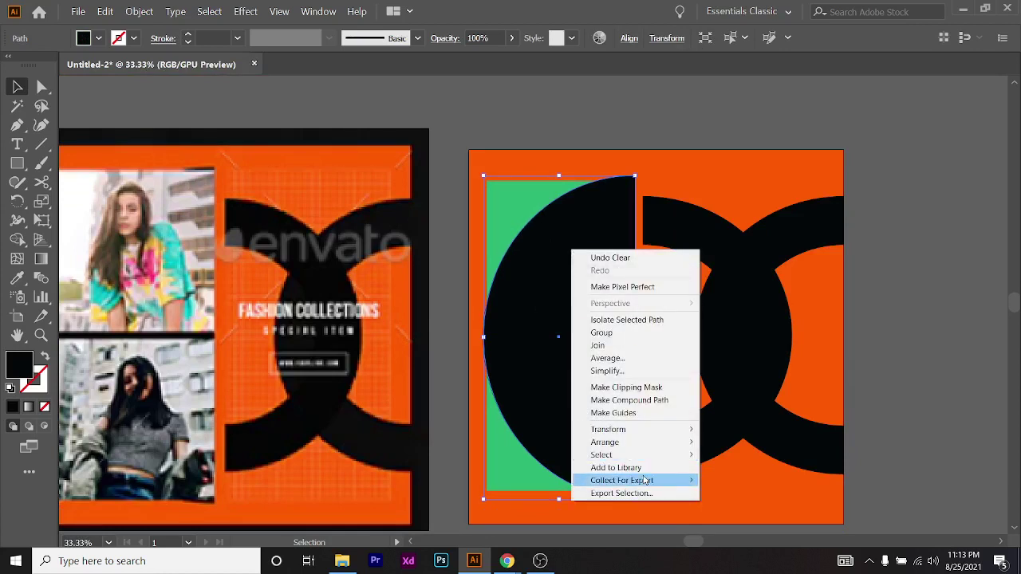
pyautogui.moveTo(662, 442)
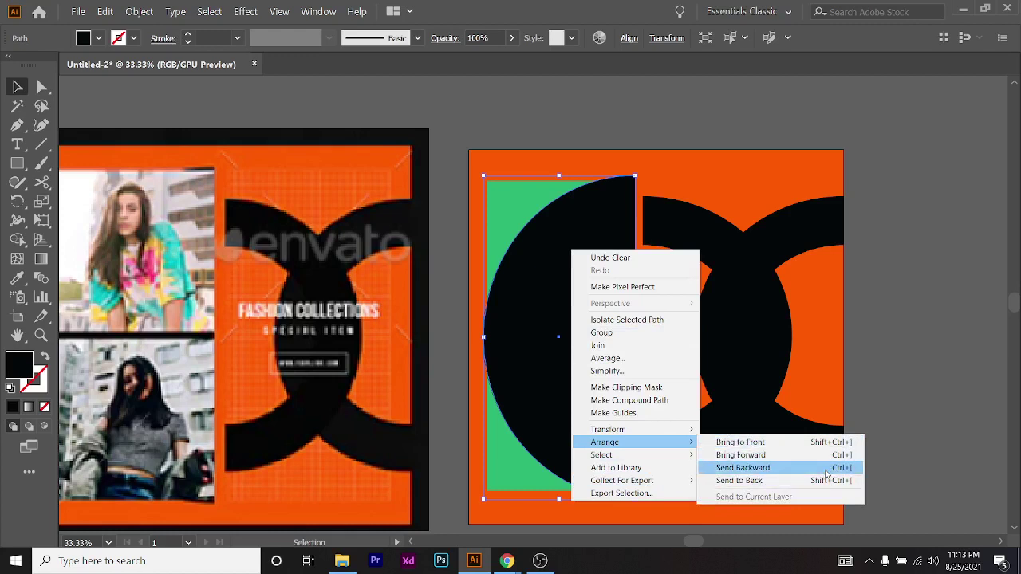
pyautogui.click(824, 469)
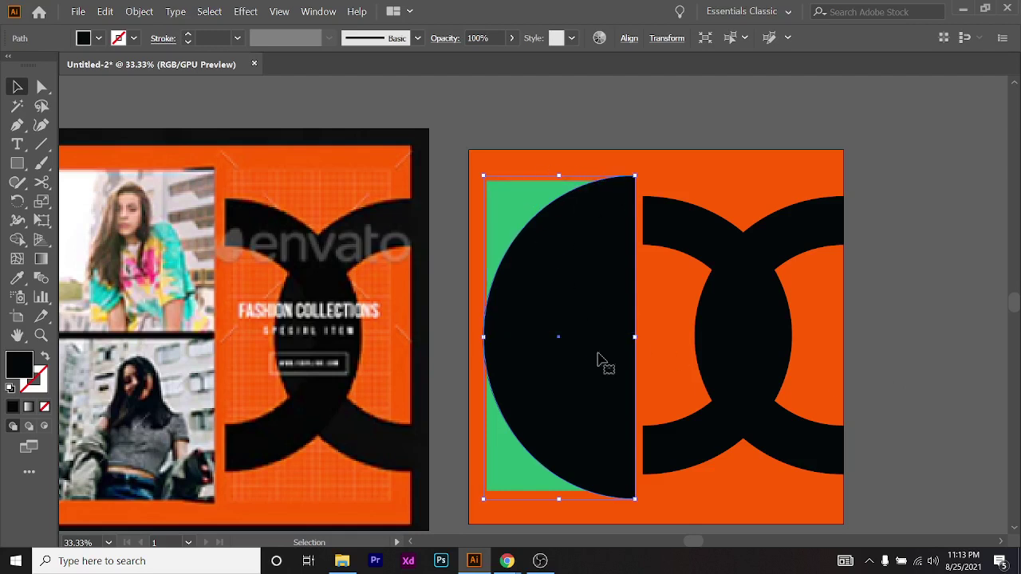
# Try moving the black half-circle to the right, over the interlocking arcs, and undo each move
pyautogui.moveTo(519, 303); pyautogui.dragTo(872, 268)
pyautogui.hotkey('ctrl', 'z')
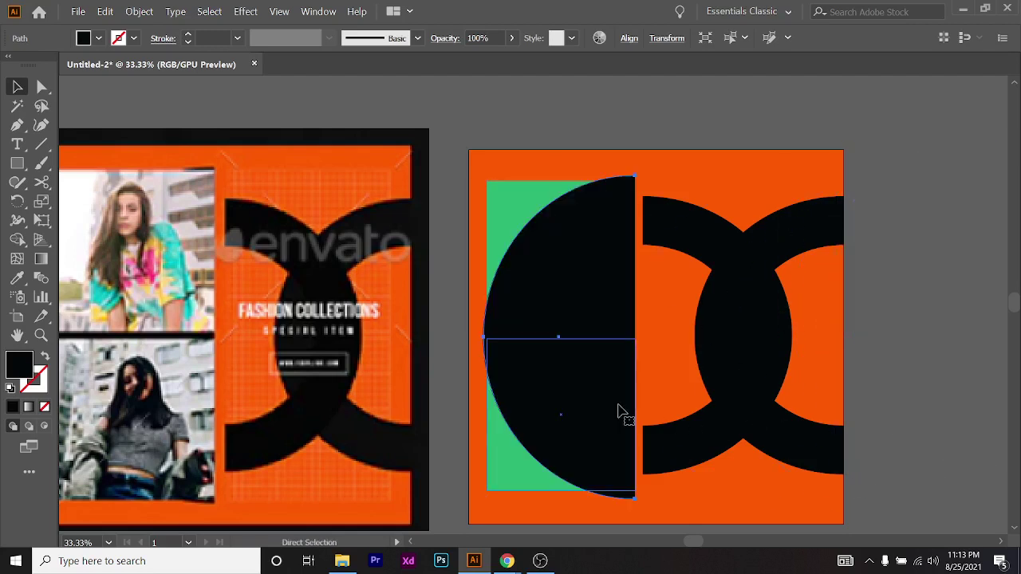
pyautogui.moveTo(554, 371); pyautogui.dragTo(833, 359)
pyautogui.hotkey('ctrl', 'z')
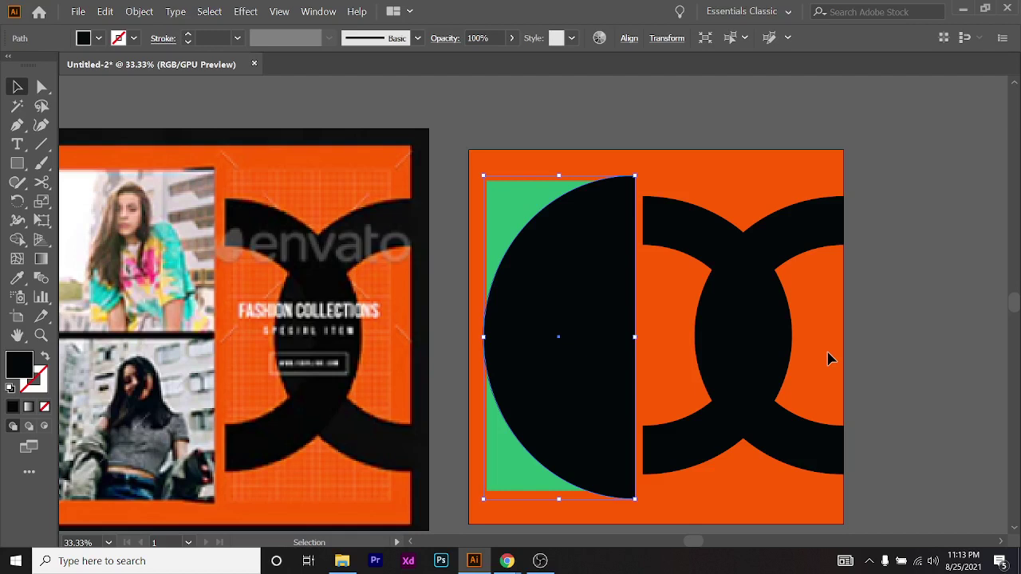
# Send the black half-circle backward one more level in the stack
pyautogui.rightClick(629, 321)
pyautogui.moveTo(697, 249)
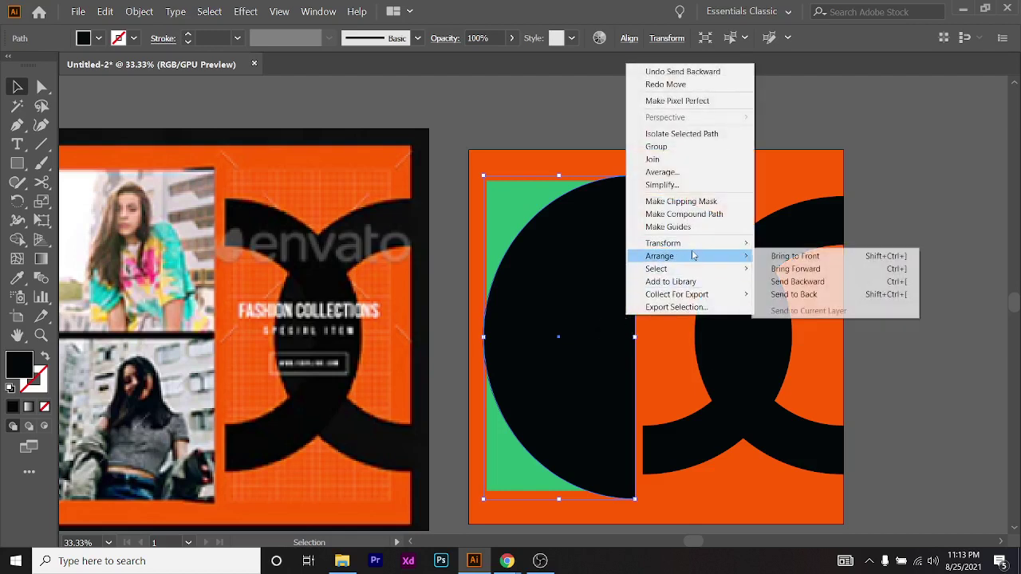
pyautogui.click(835, 283)
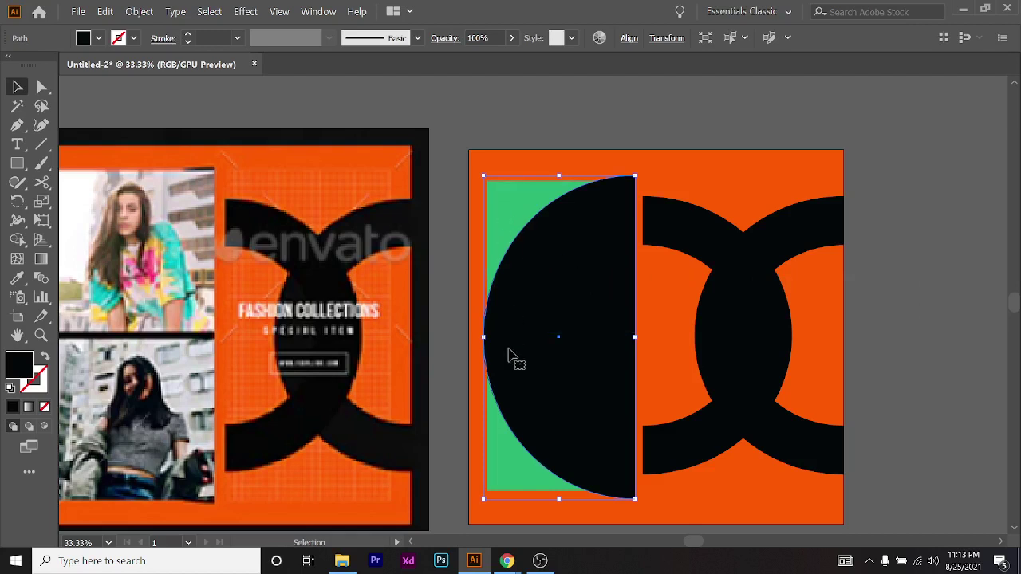
# Reselect the black half-circle and send it backward again, behind the lower green rectangle
pyautogui.click(510, 193)
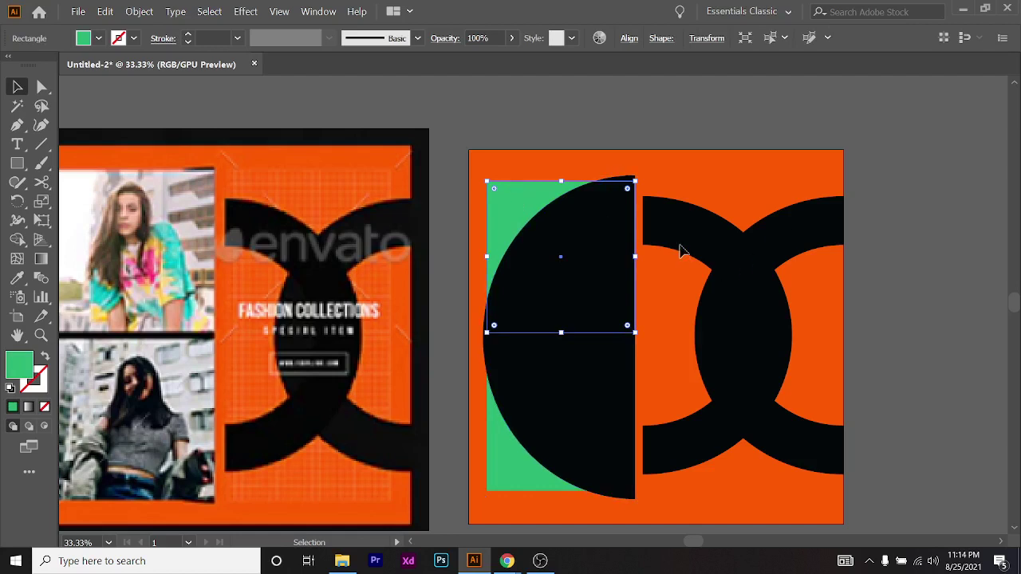
pyautogui.click(942, 276)
pyautogui.click(600, 273)
pyautogui.rightClick(600, 274)
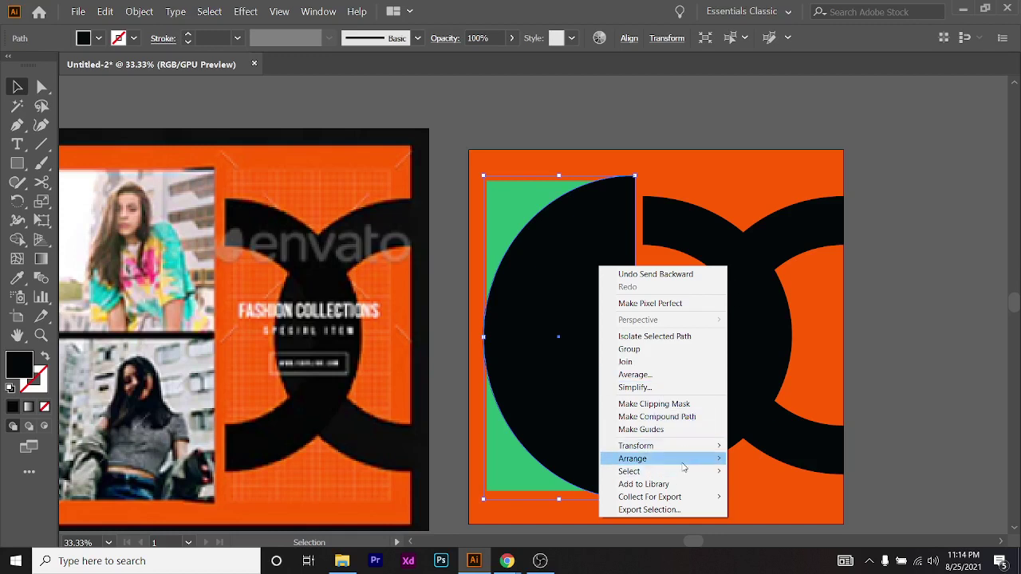
pyautogui.moveTo(684, 461)
pyautogui.click(802, 484)
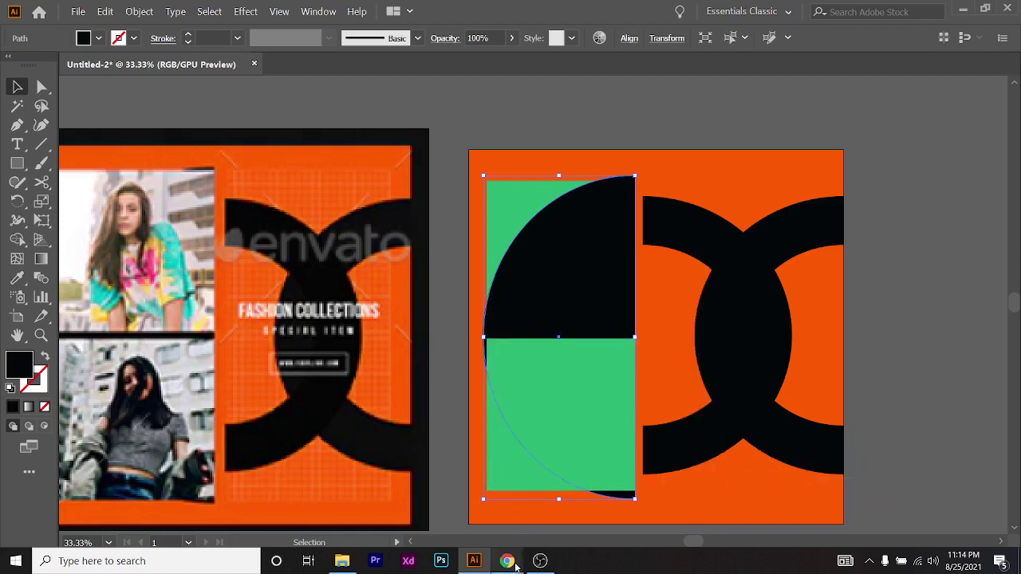
# Switch to the Google Meet call in Chrome to check it, and return to Illustrator
pyautogui.moveTo(507, 561)
pyautogui.click(438, 504)
pyautogui.click(657, 155)
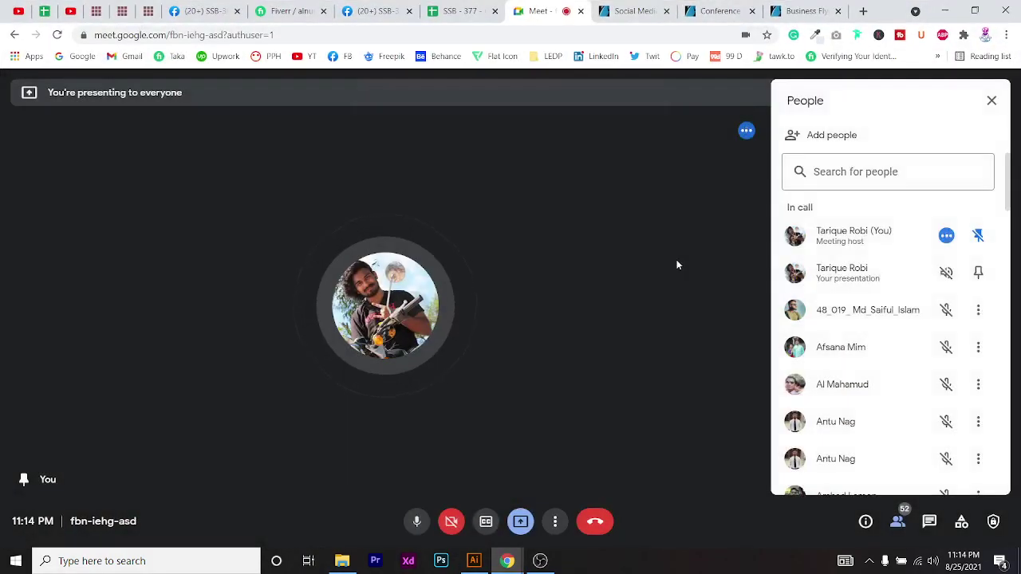
pyautogui.hotkey('alt', 'Tab')
# Dismiss the presenting notification and review the Arrange commands and their shortcuts for the black half-circle
pyautogui.rightClick(596, 212)
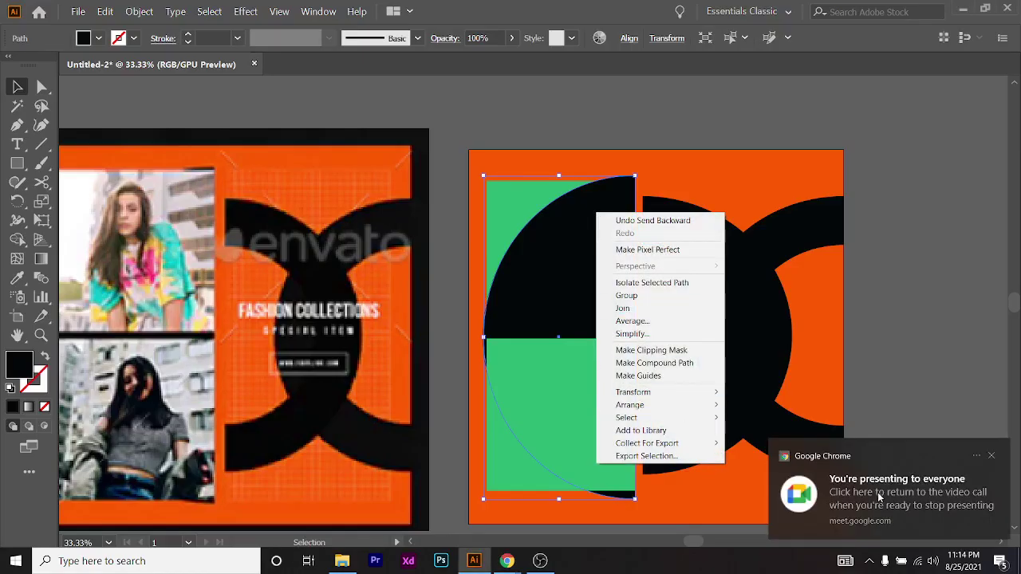
pyautogui.click(1001, 455)
pyautogui.click(957, 340)
pyautogui.click(579, 266)
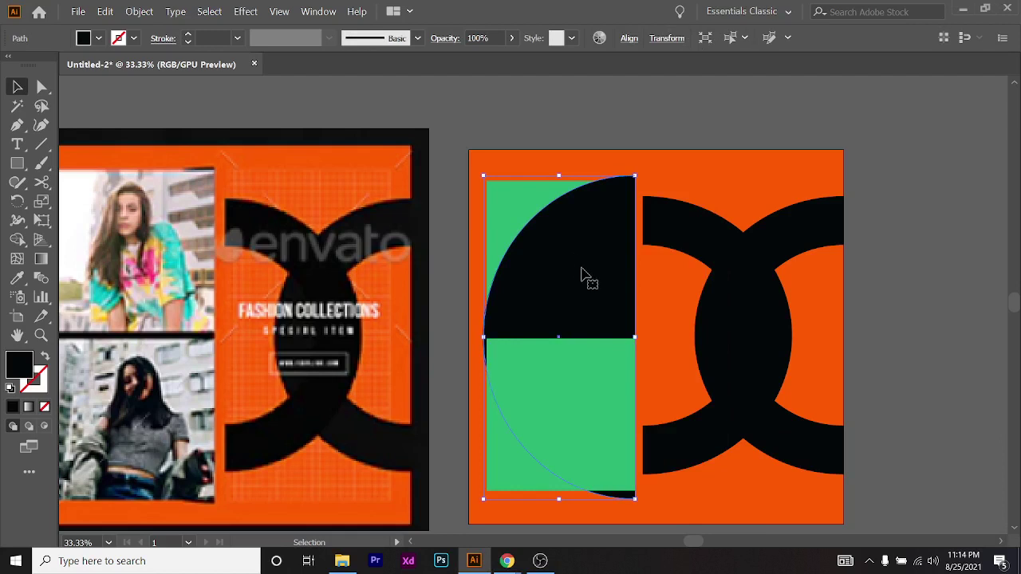
pyautogui.rightClick(582, 268)
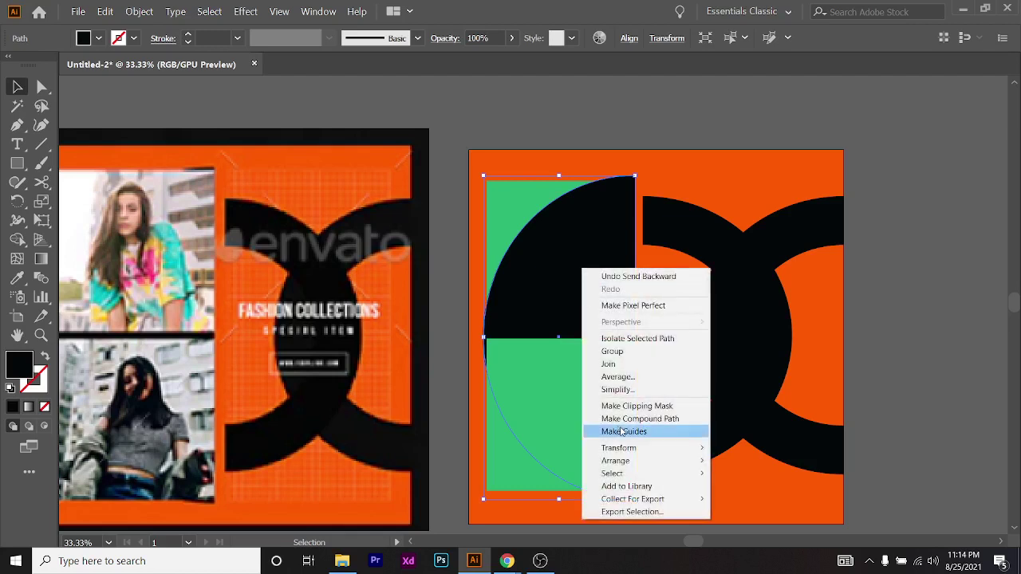
pyautogui.moveTo(639, 466)
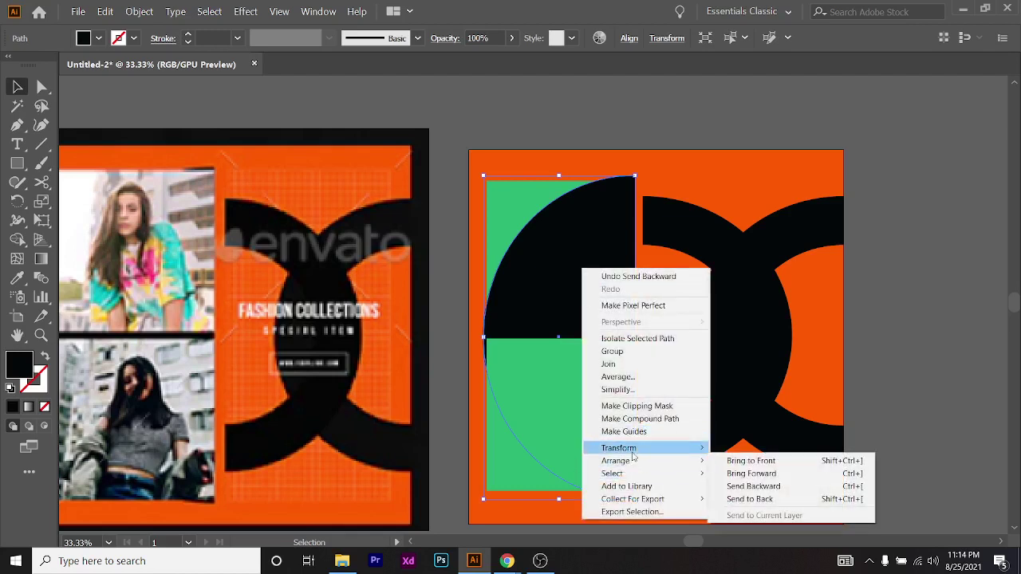
pyautogui.click(914, 345)
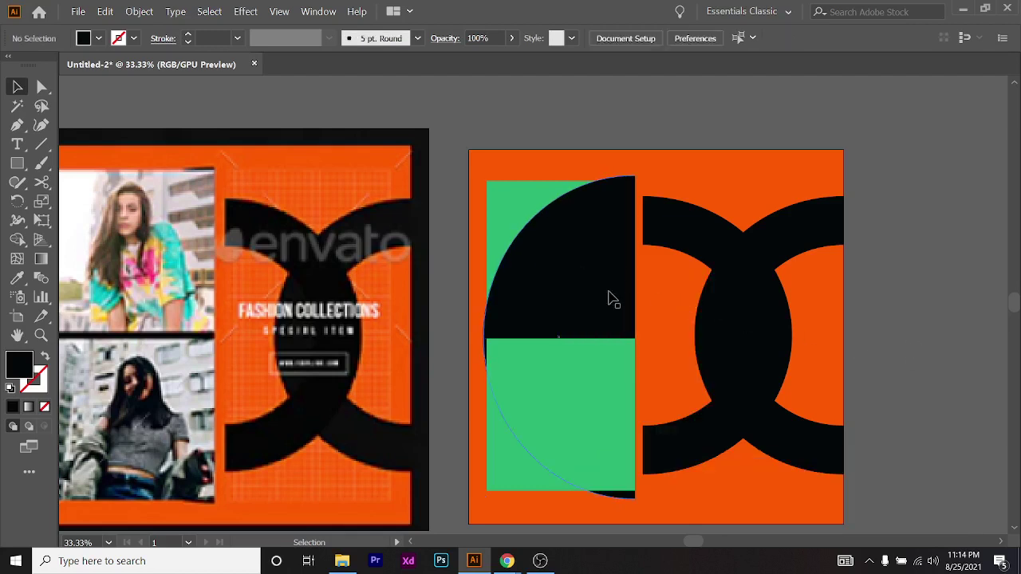
# Switch the black half-circle repeatedly between front and back of the green rectangles, ending behind both
pyautogui.click(611, 298)
pyautogui.press('a')
pyautogui.hotkey('ctrl', 'shift', '[')
pyautogui.press('v')
pyautogui.press('a')
pyautogui.hotkey('ctrl', 'z')
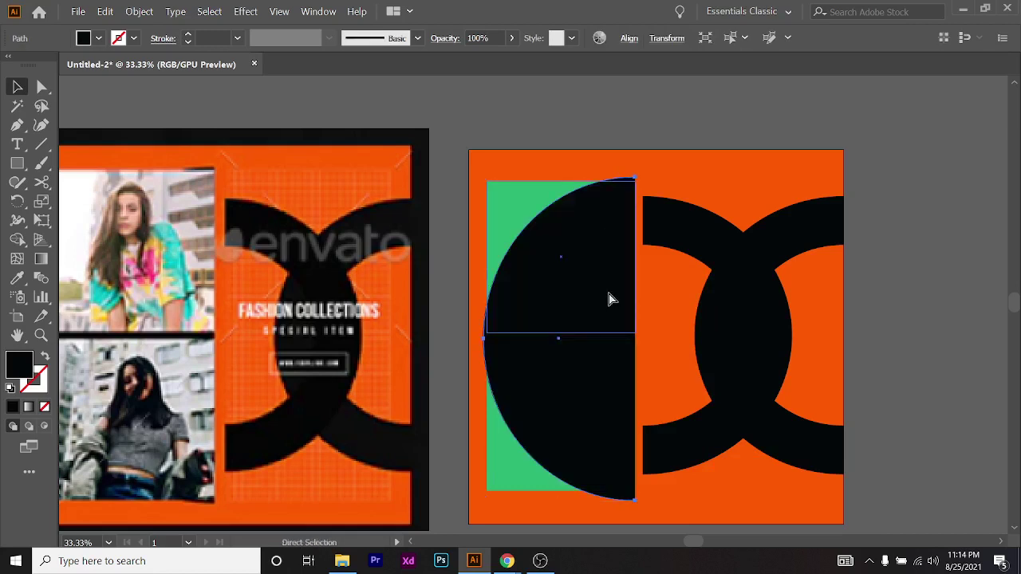
pyautogui.hotkey('ctrl', 'shift', '[')
pyautogui.hotkey('ctrl', 'z')
pyautogui.hotkey('ctrl', 'shift', '[')
pyautogui.hotkey('ctrl', 'shift', ']')
pyautogui.hotkey('ctrl', 'shift', '[')
pyautogui.hotkey('ctrl', 'shift', ']')
pyautogui.hotkey('ctrl', 'shift', '[')
pyautogui.hotkey('ctrl', 'shift', ']')
pyautogui.hotkey('ctrl', 'shift', '[')
pyautogui.press('v')
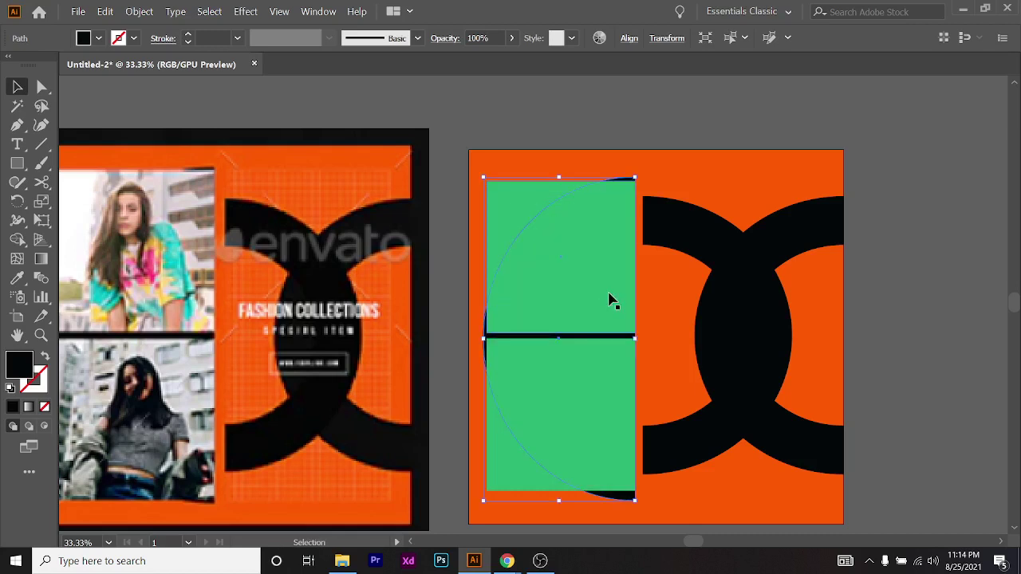
# Bring the black half-circle in front of the green rectangles and nudge it slightly upward
pyautogui.hotkey('ctrl', 'shift', ']')
pyautogui.press('v')
pyautogui.press('Up')
pyautogui.press('Up')
pyautogui.press('Up')
pyautogui.press('Up')
pyautogui.press('Up')
pyautogui.press('Up')
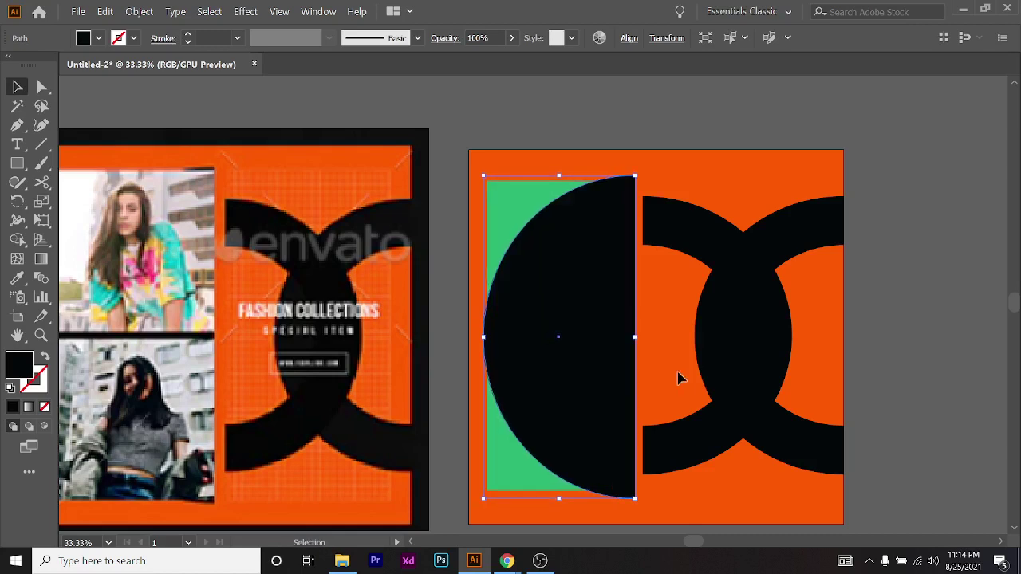
pyautogui.press('Up')
pyautogui.press('Up')
pyautogui.press('Up')
pyautogui.press('Up')
pyautogui.press('Up')
pyautogui.press('Up')
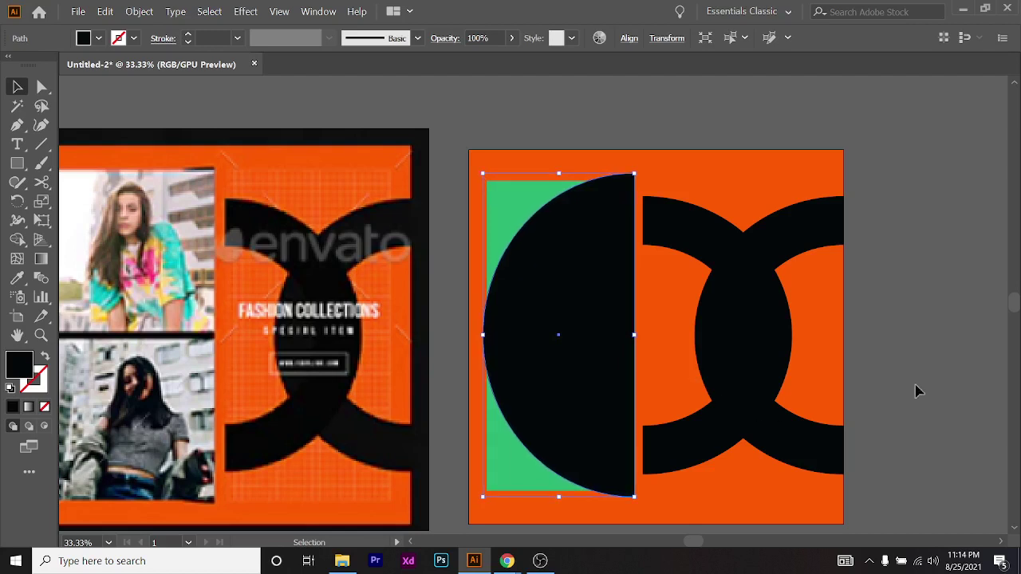
# Send the black half-circle to the very back, behind the orange background, and bring it to the front again
pyautogui.click(950, 351)
pyautogui.rightClick(583, 297)
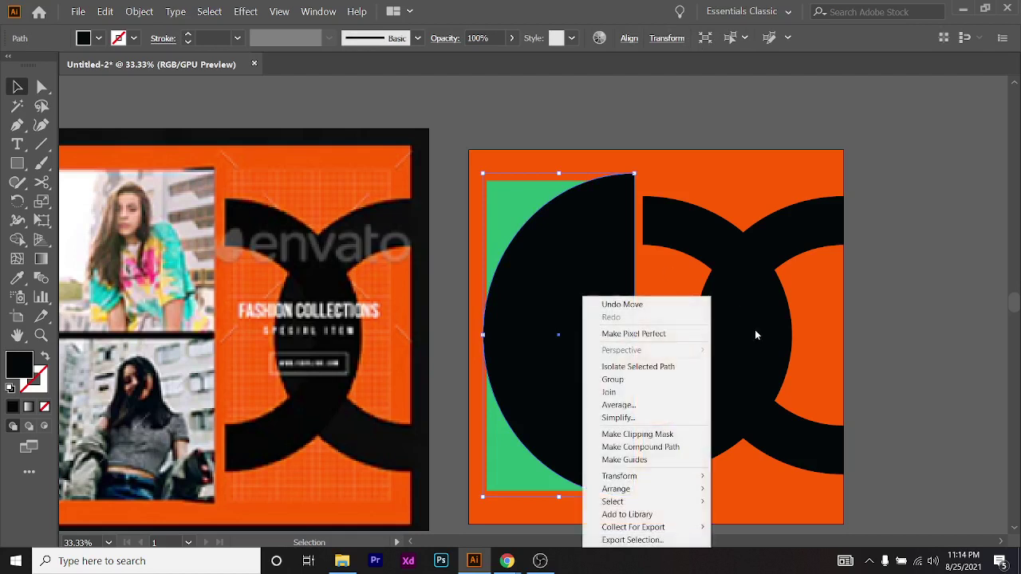
pyautogui.moveTo(630, 488)
pyautogui.click(798, 526)
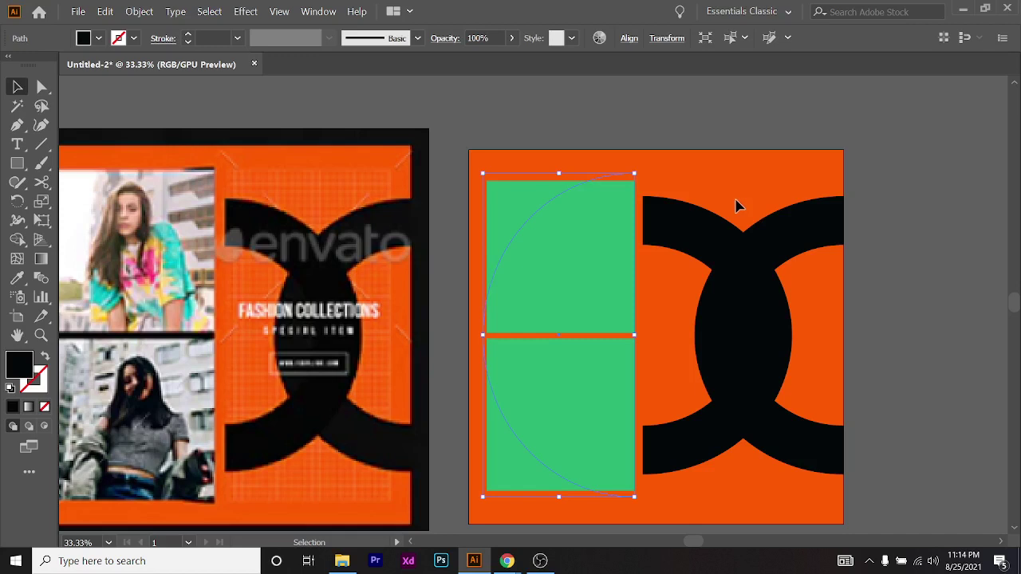
pyautogui.hotkey('ctrl', 'shift', ']')
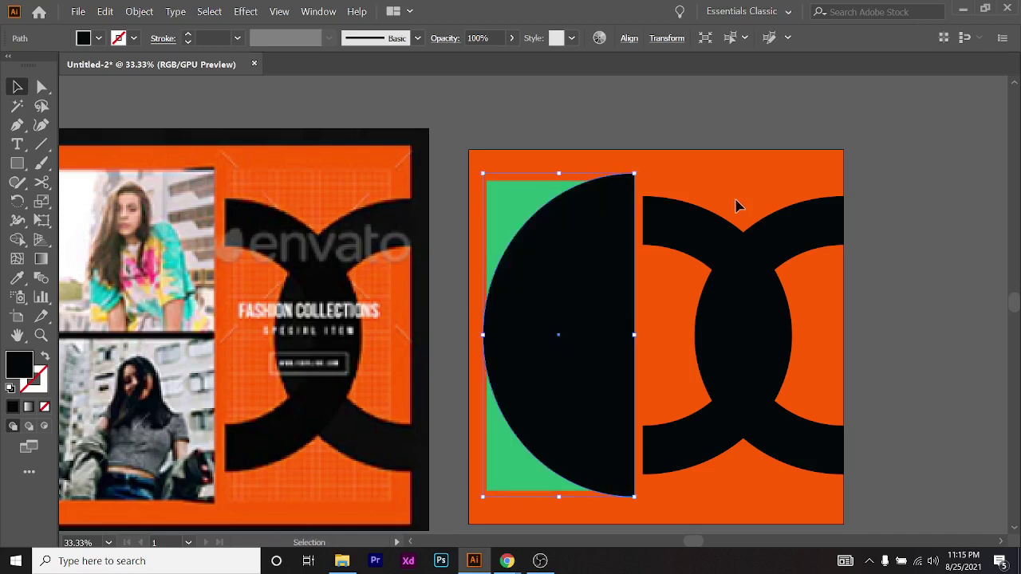
# Bring both green rectangles in front of the black half-circle with the Arrange command and check the half-circle's outline behind them
pyautogui.click(513, 199)
pyautogui.keyDown('shift'); pyautogui.click(485, 455); pyautogui.keyUp('shift')
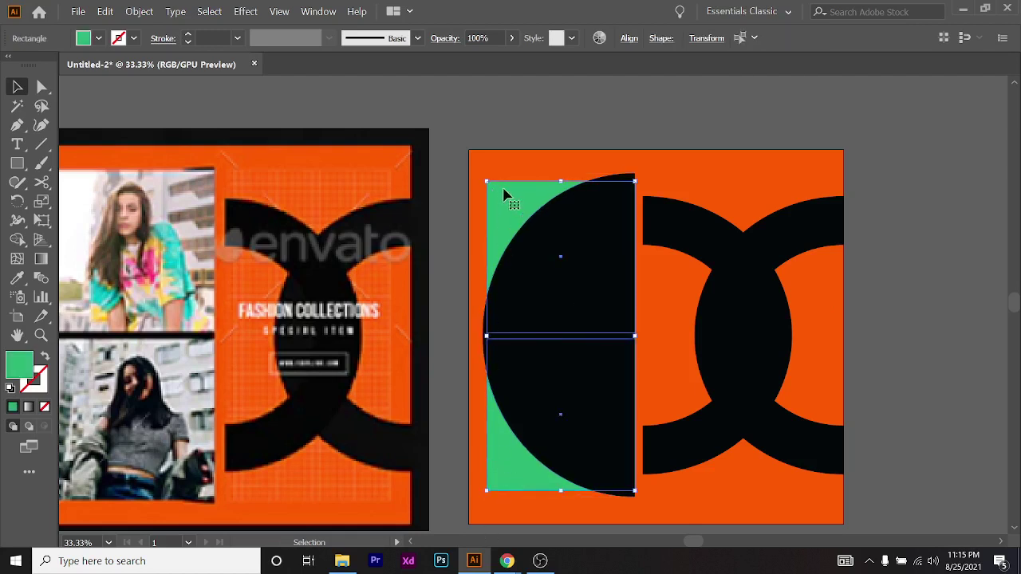
pyautogui.rightClick(504, 190)
pyautogui.moveTo(580, 368)
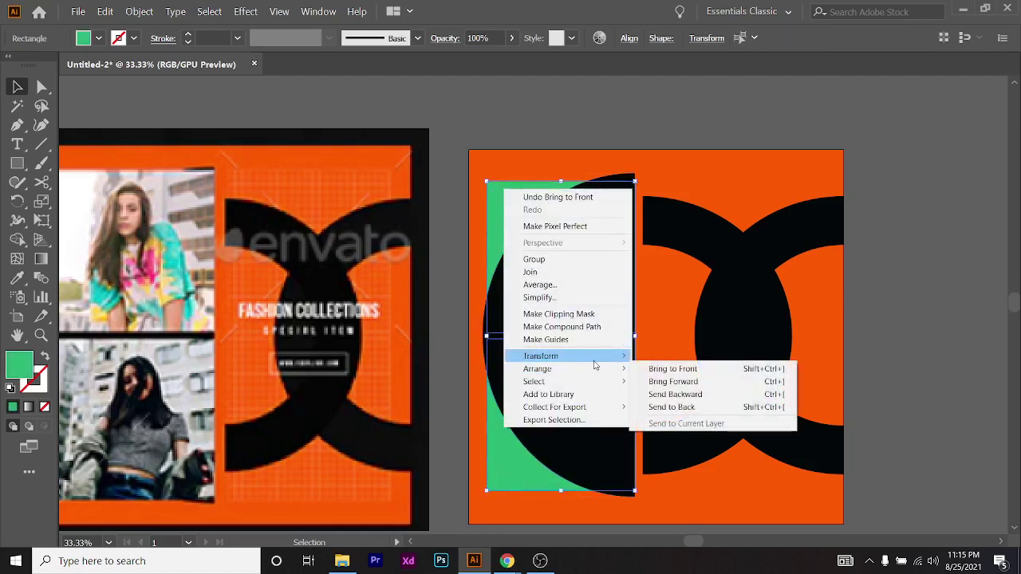
pyautogui.click(691, 368)
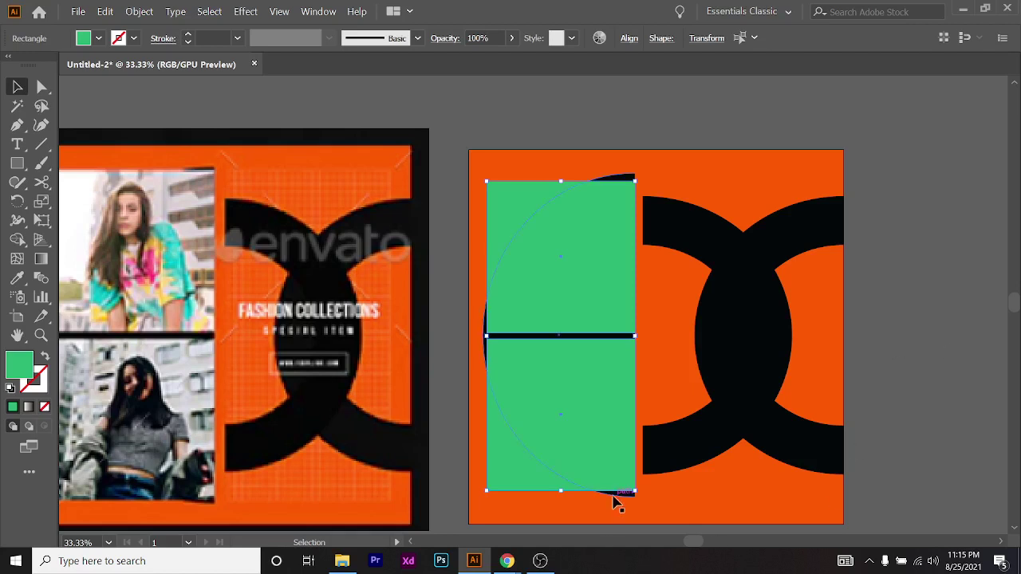
pyautogui.click(618, 494)
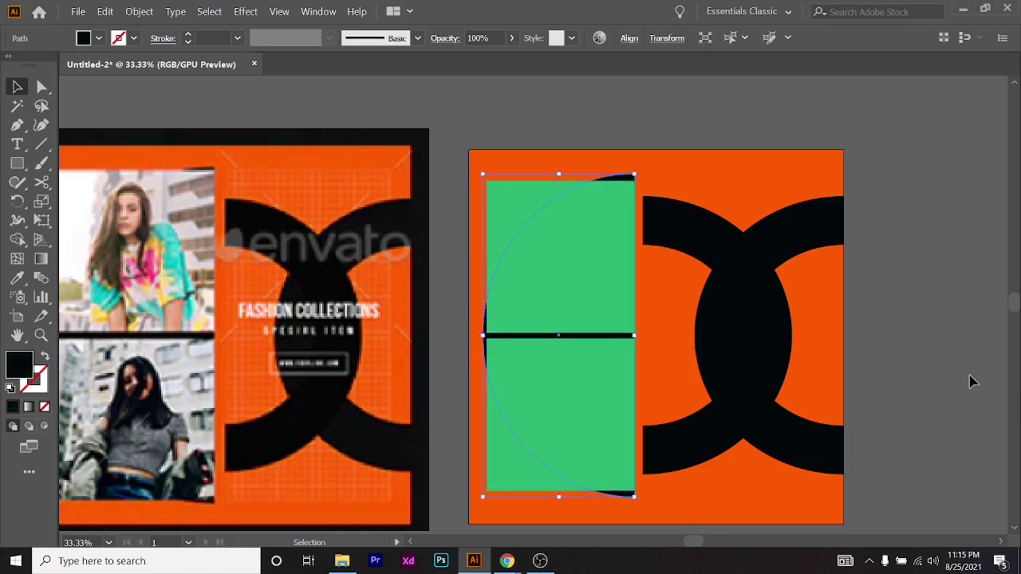
pyautogui.click(957, 383)
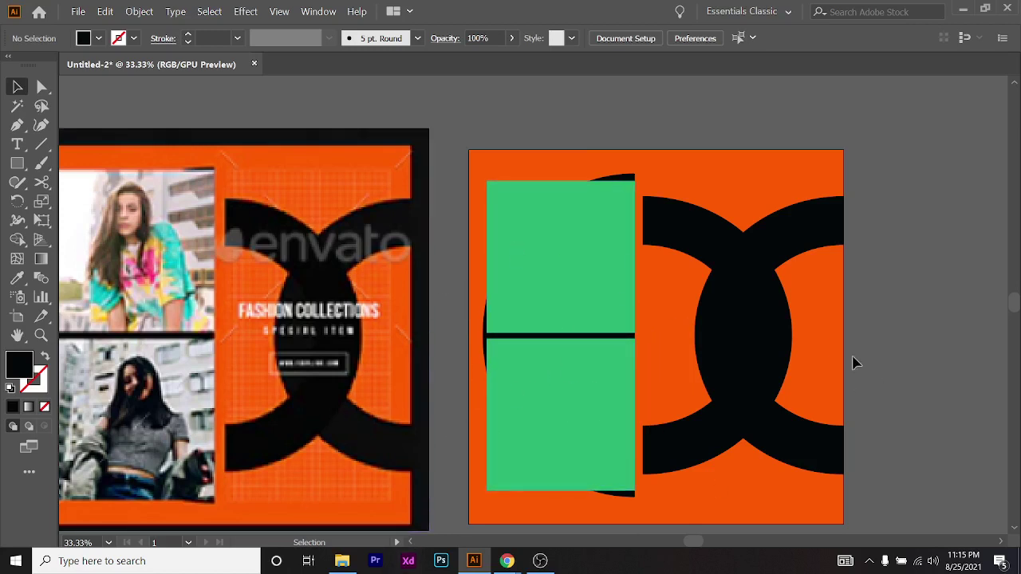
pyautogui.click(621, 179)
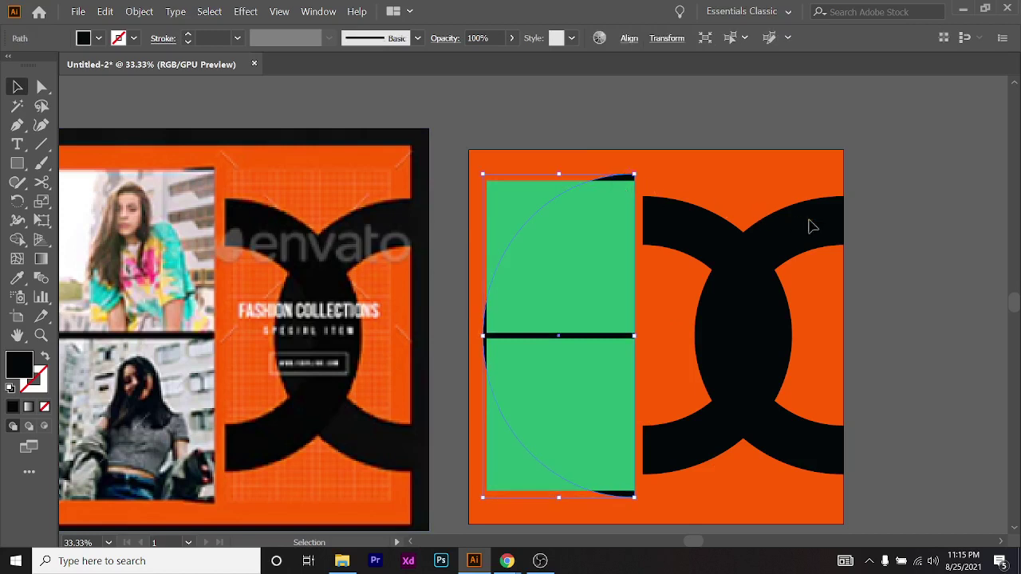
pyautogui.click(866, 391)
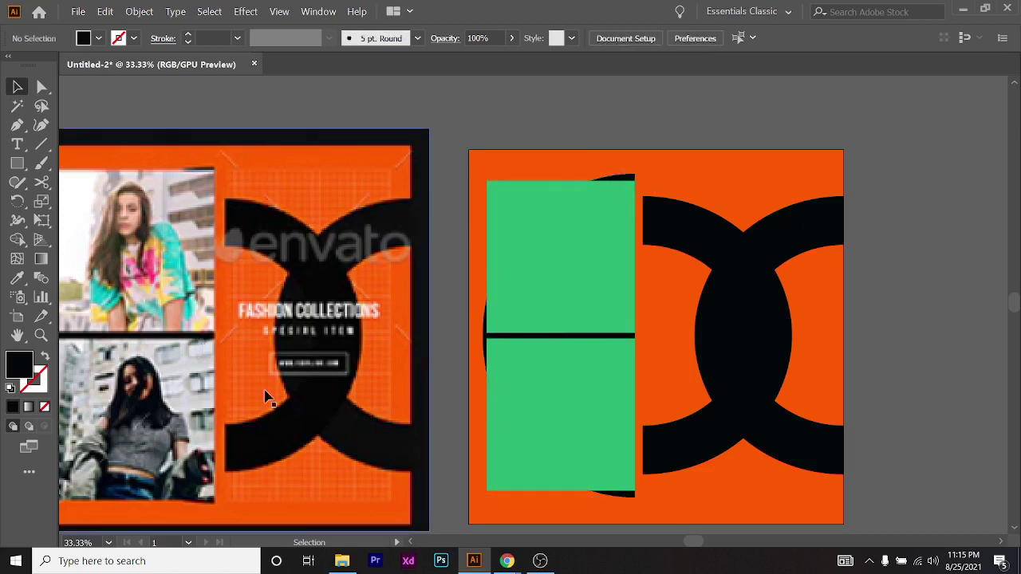
# Examine the grid and line details of the reference design, including the original GraphicRiver preview in Chrome, then return to Illustrator
pyautogui.hscroll(-1, 435, 383)
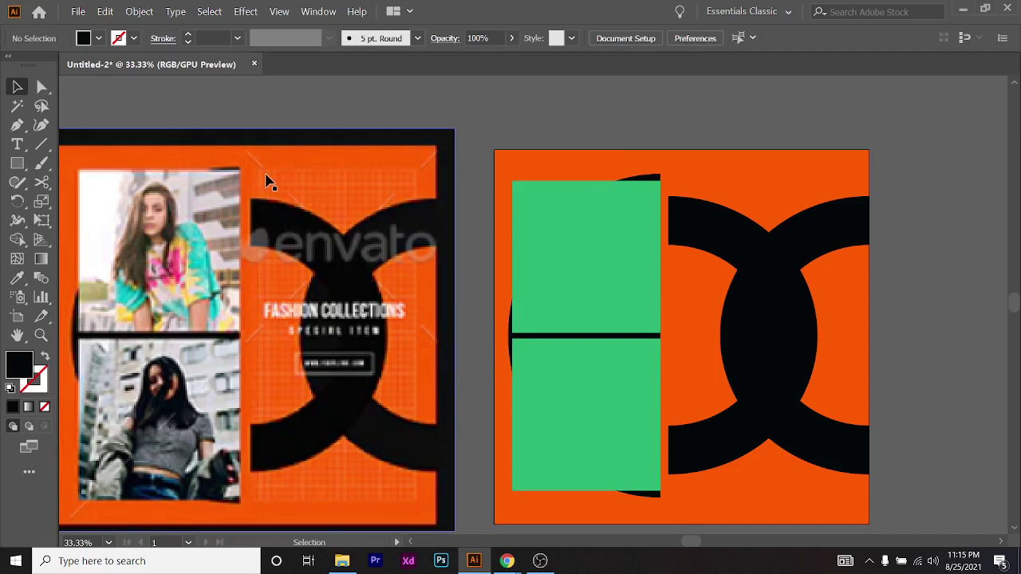
pyautogui.scroll(3, 267, 181)
pyautogui.scroll(-1, 271, 183)
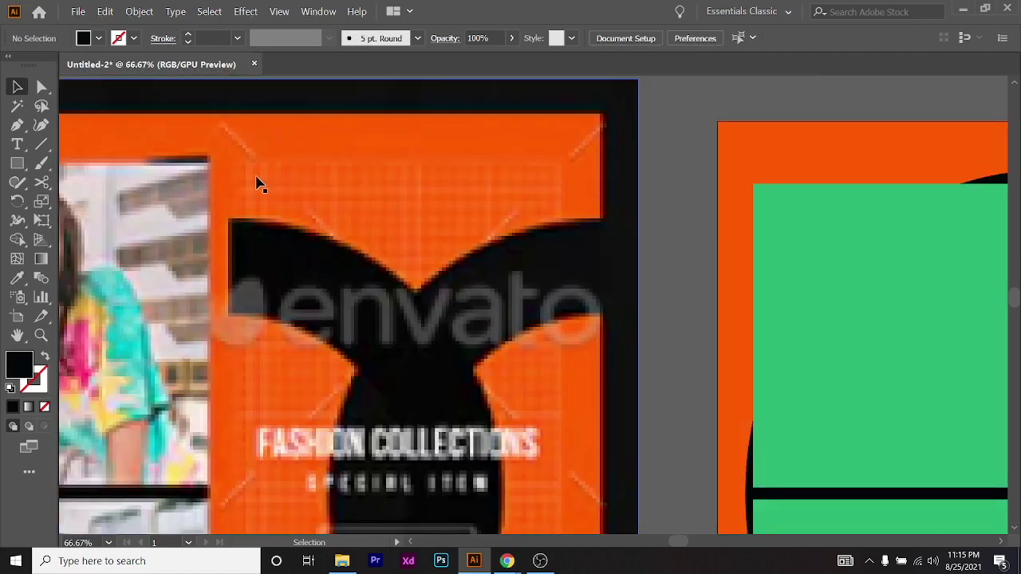
pyautogui.scroll(1, 256, 181)
pyautogui.scroll(-3, 268, 174)
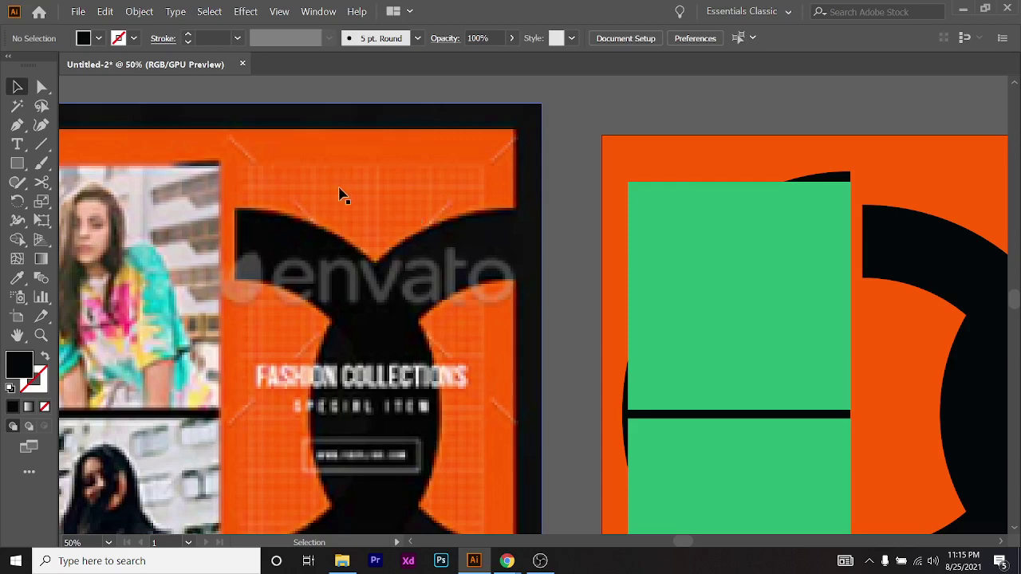
pyautogui.moveTo(504, 559)
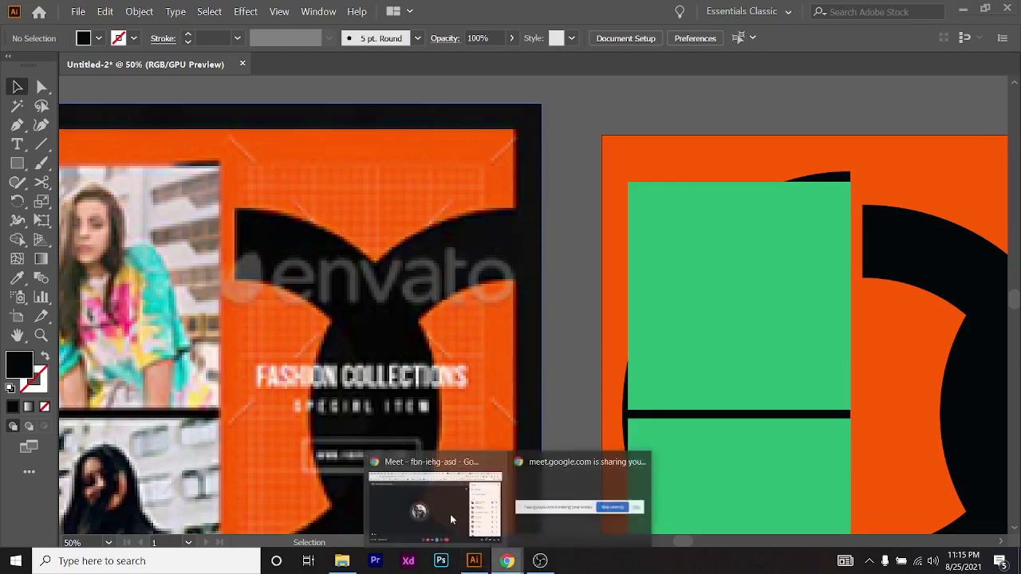
pyautogui.click(471, 526)
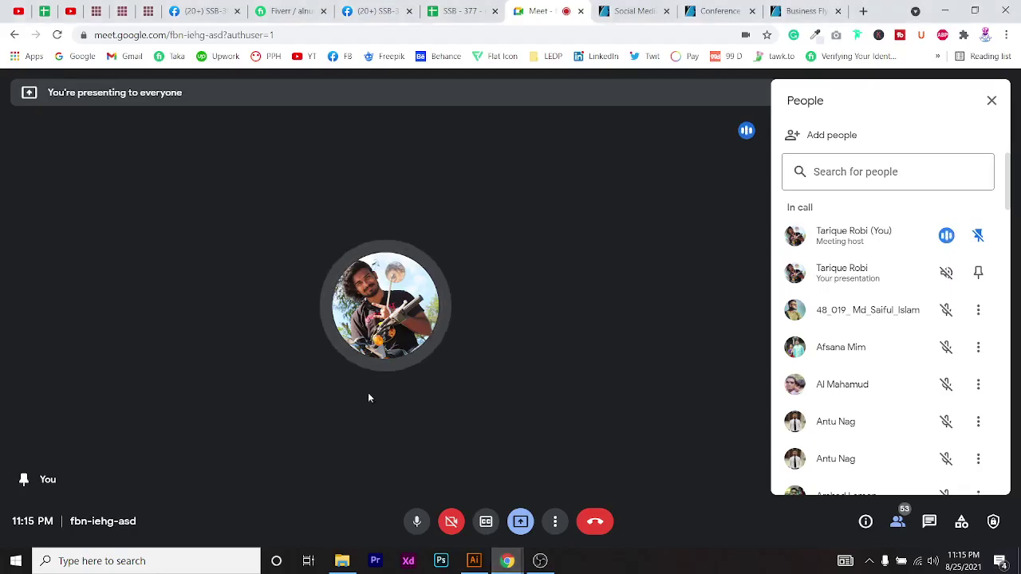
pyautogui.click(636, 11)
pyautogui.scroll(1, 401, 174)
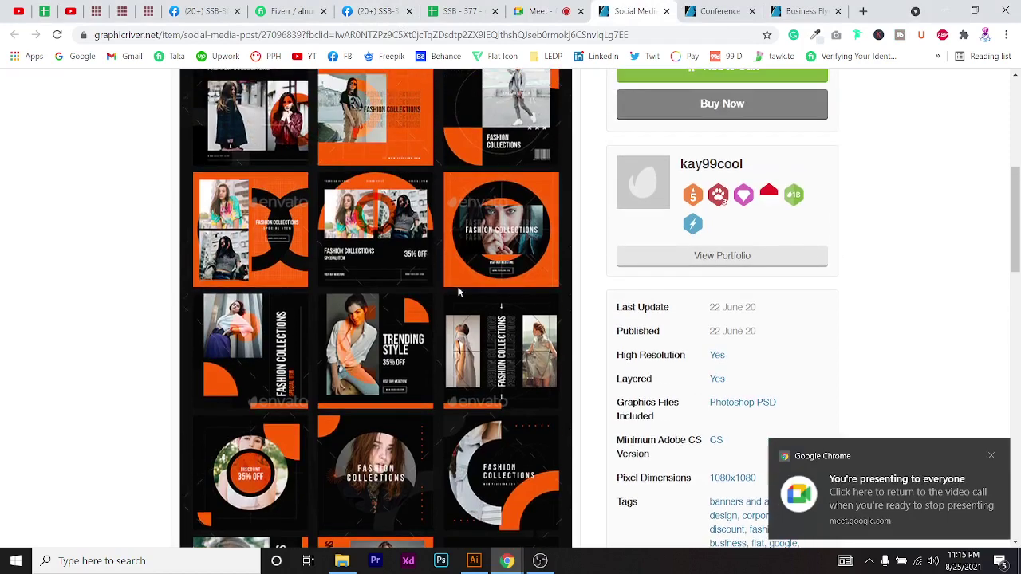
pyautogui.hotkey('alt', 'Tab')
pyautogui.scroll(3, 289, 171)
pyautogui.scroll(-3, 342, 221)
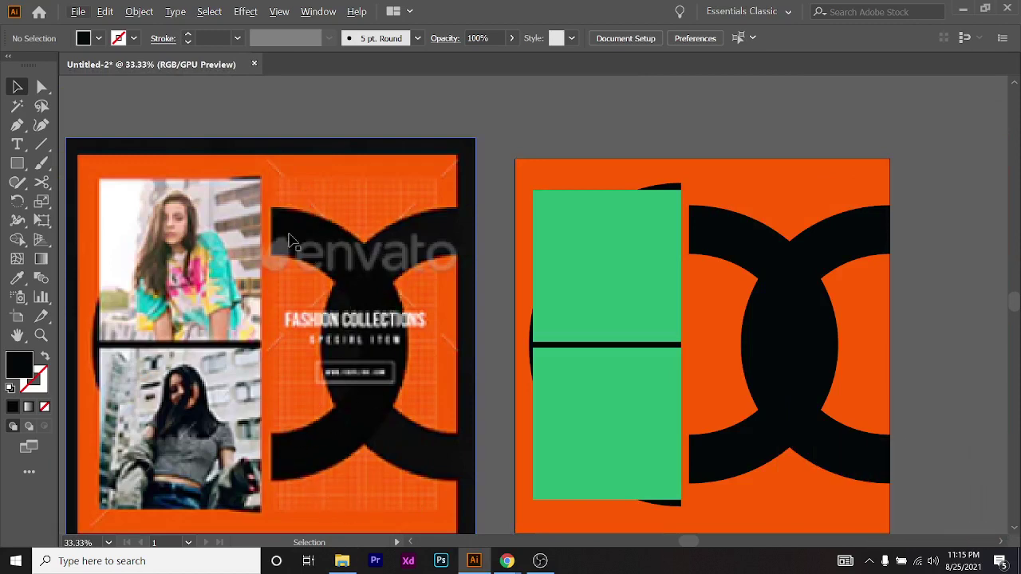
pyautogui.hscroll(2, 415, 235)
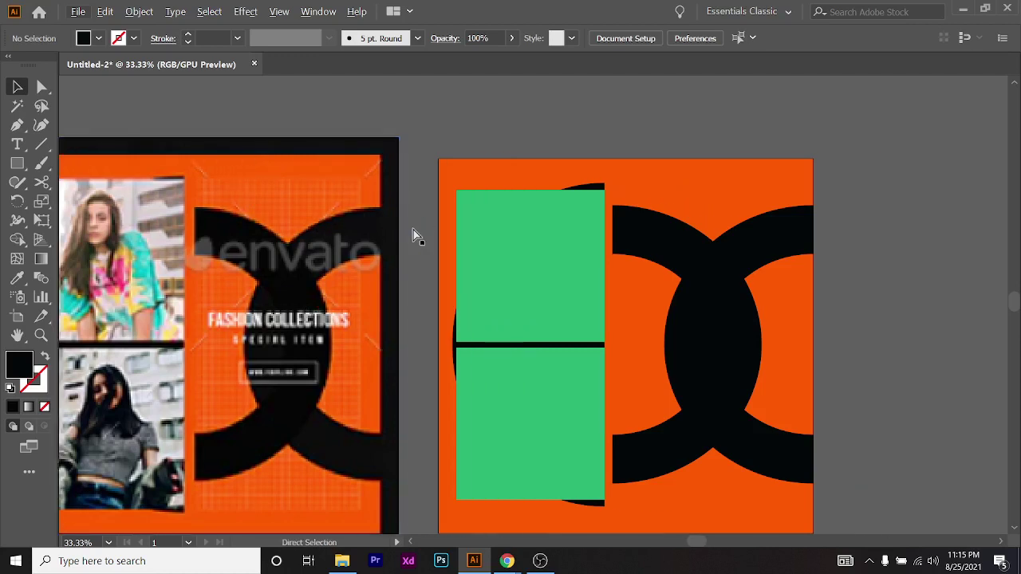
pyautogui.hscroll(2, 414, 235)
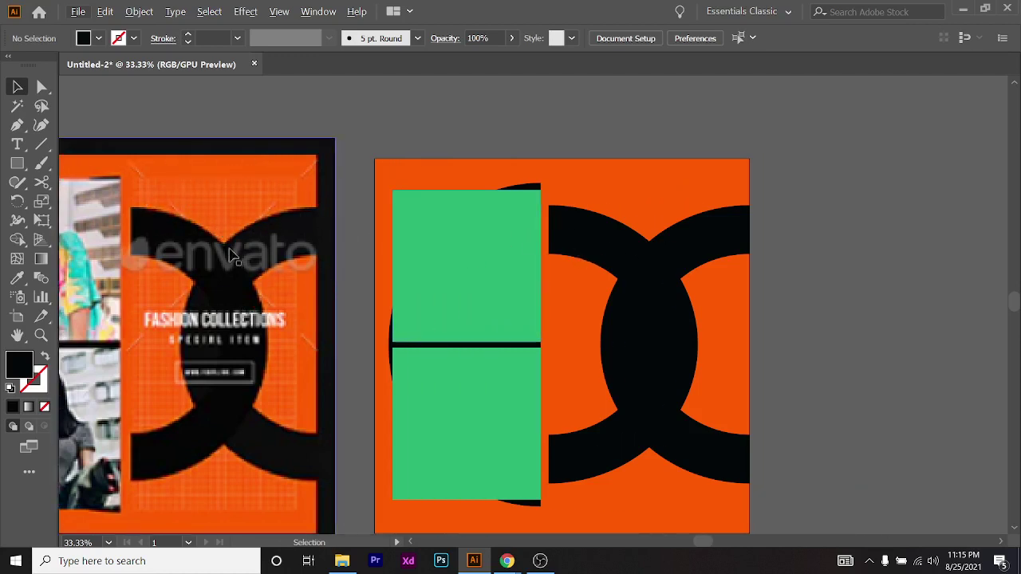
pyautogui.hscroll(1, 622, 209)
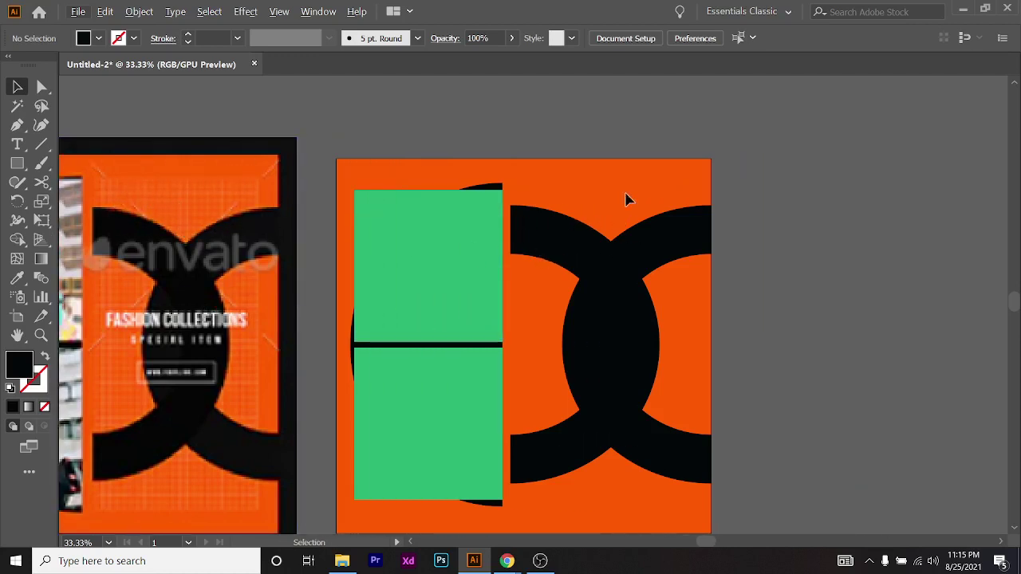
# Draw a small circle on the orange background above the black rings and fill it with white
pyautogui.click(16, 163)
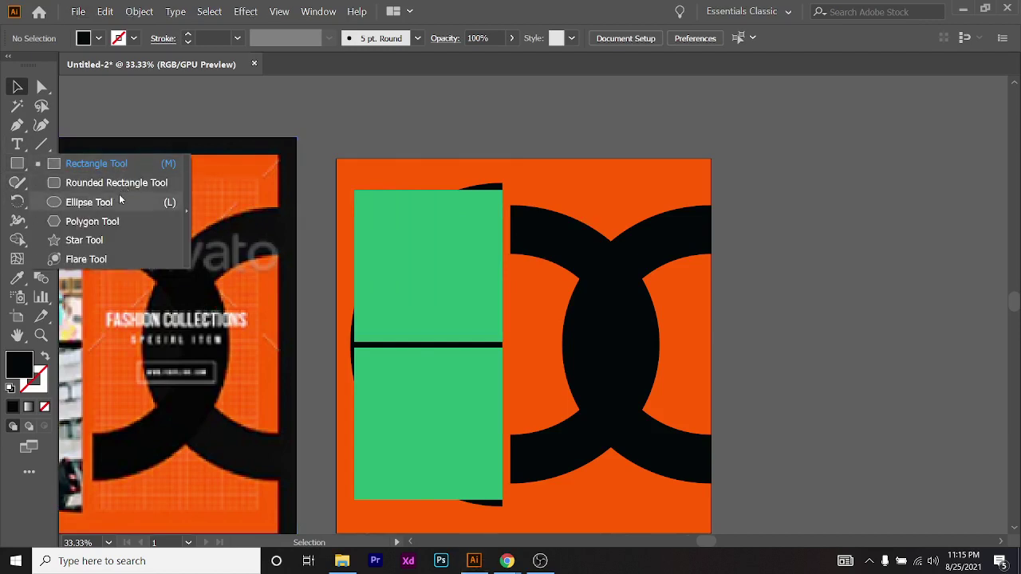
pyautogui.click(120, 199)
pyautogui.hscroll(1, 547, 186)
pyautogui.scroll(4, 596, 179)
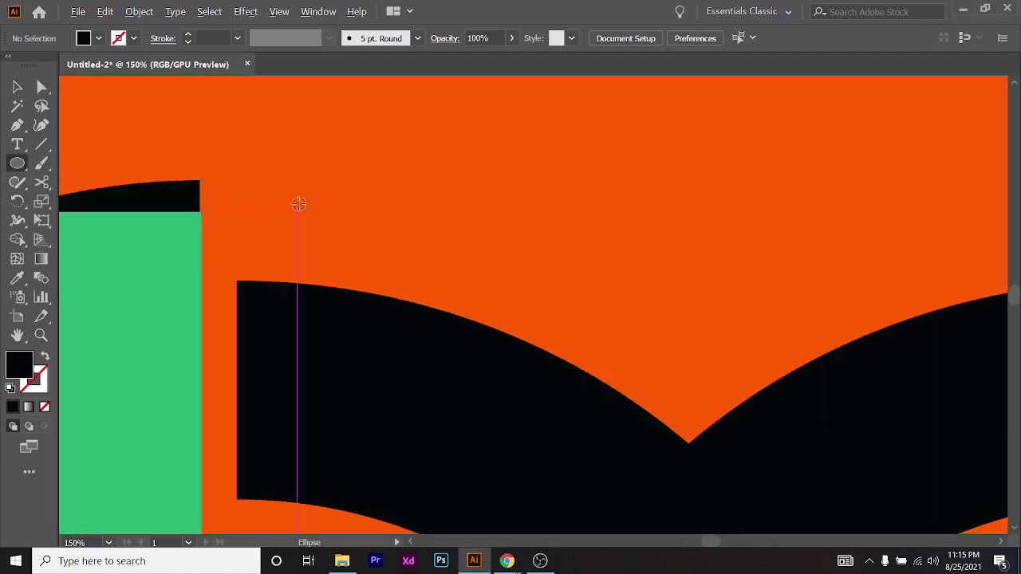
pyautogui.scroll(1, 273, 181)
pyautogui.moveTo(274, 181); pyautogui.dragTo(288, 166)
pyautogui.click(99, 39)
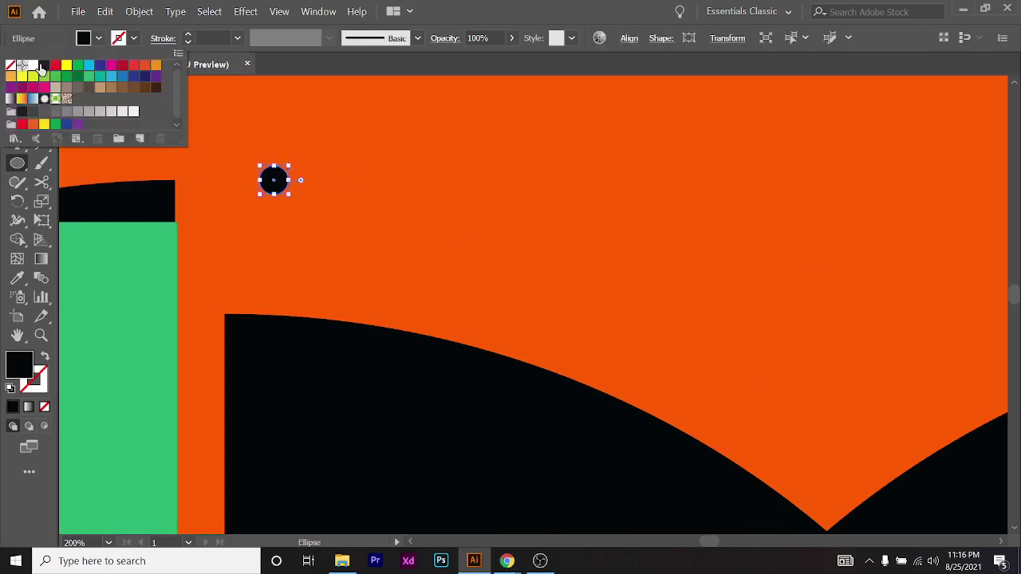
pyautogui.click(30, 69)
# Shrink the white circle slightly and move it leftward to sit above the black ring's upper-left corner
pyautogui.click(17, 88)
pyautogui.scroll(2, 260, 202)
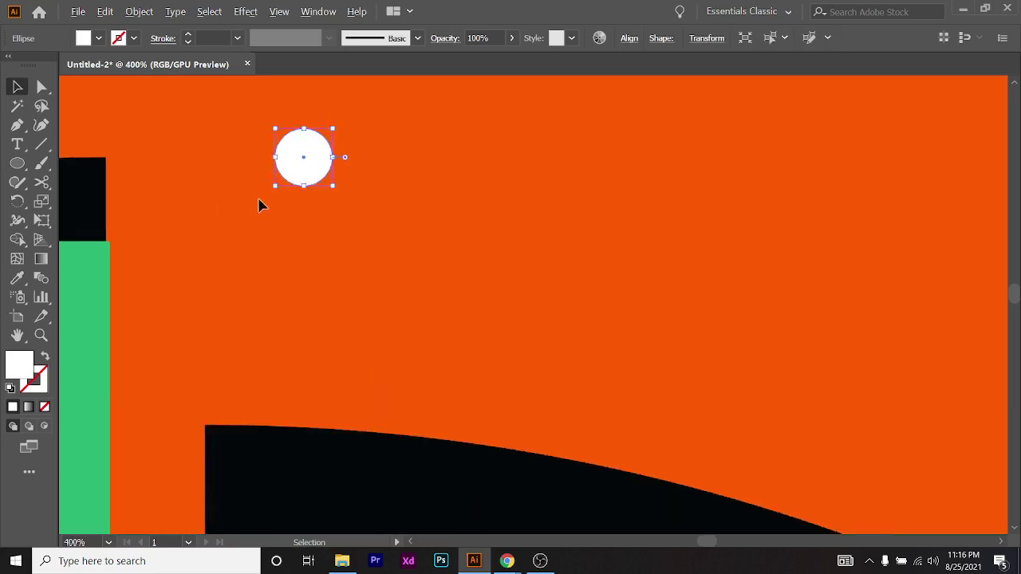
pyautogui.moveTo(297, 172); pyautogui.dragTo(246, 156)
pyautogui.scroll(-6, 306, 254)
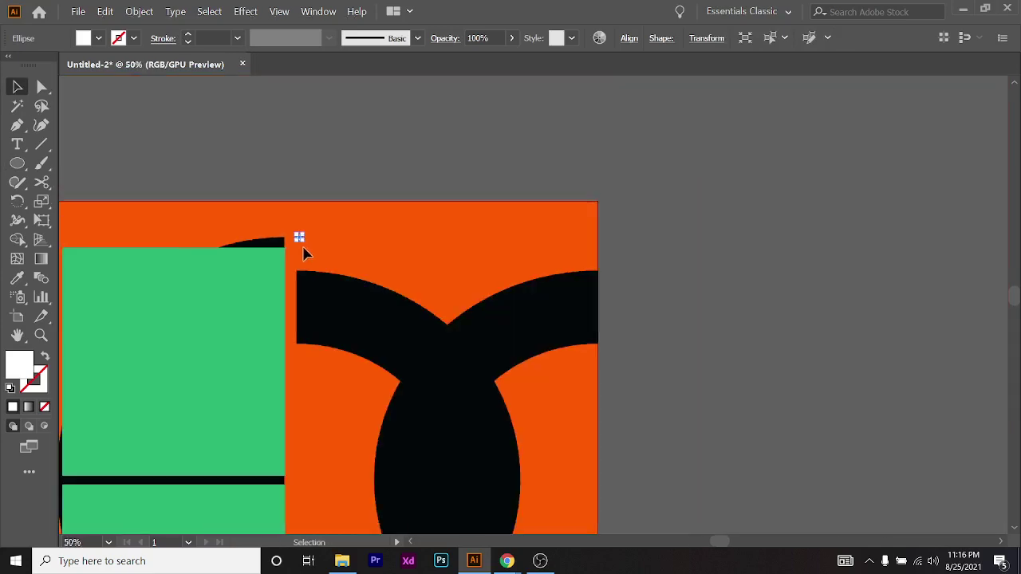
pyautogui.click(677, 298)
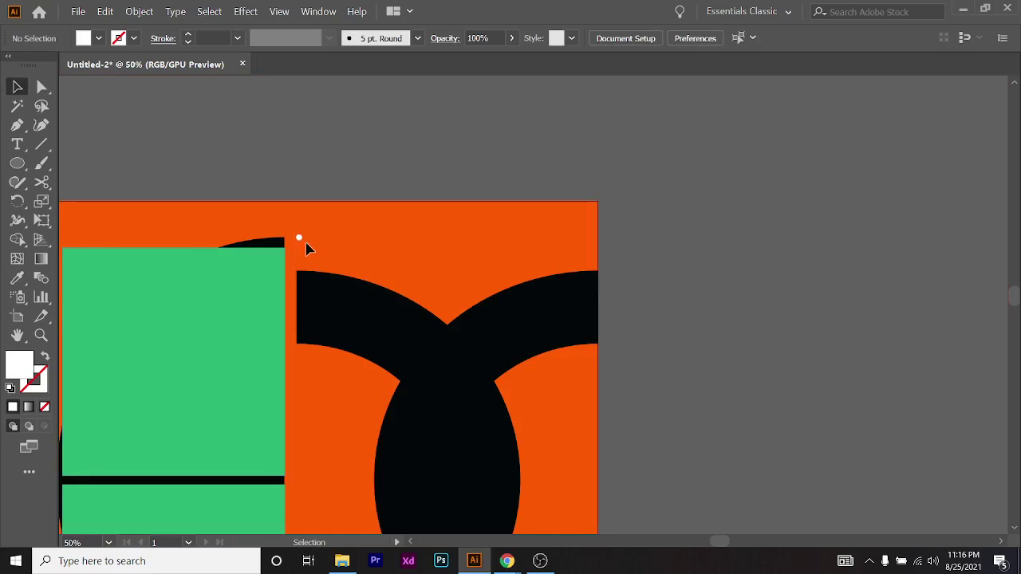
# Duplicate the white circle horizontally to the right, leaving a small gap between the two
pyautogui.scroll(5, 305, 244)
pyautogui.click(286, 217)
pyautogui.scroll(2, 292, 223)
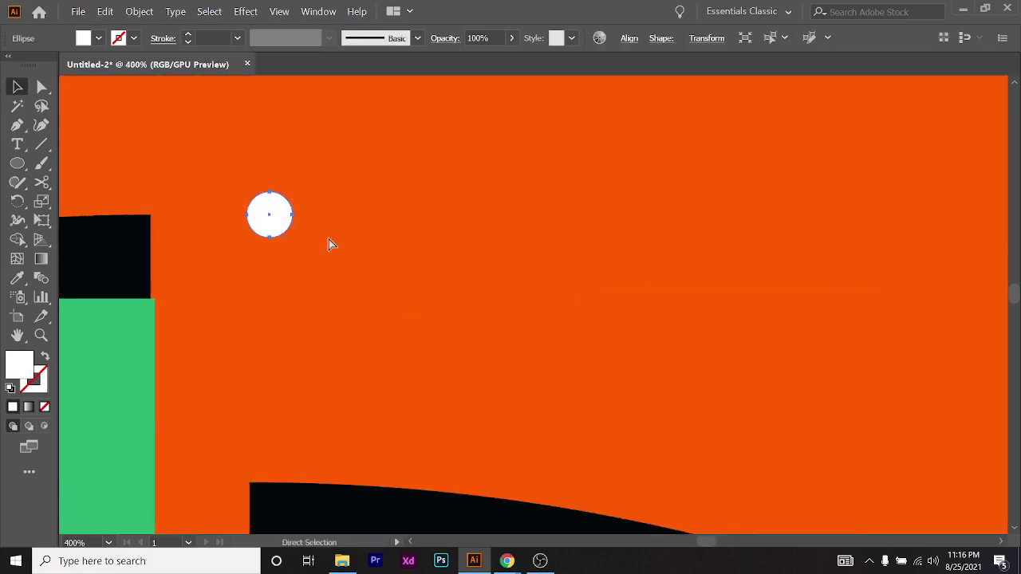
pyautogui.press('a')
pyautogui.press('v')
pyautogui.hscroll(1, 337, 269)
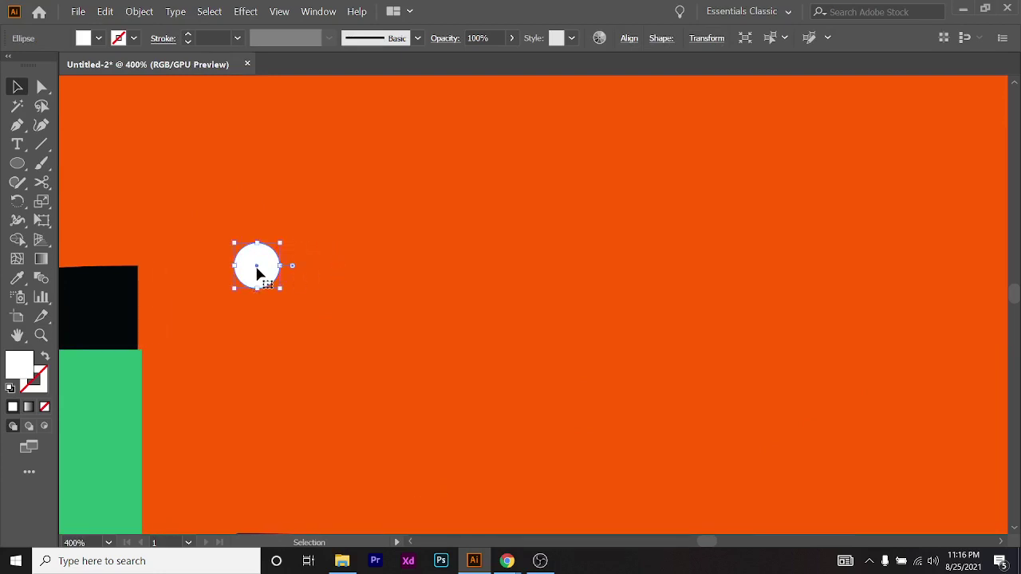
pyautogui.moveTo(256, 277); pyautogui.dragTo(312, 275)
pyautogui.moveTo(311, 272); pyautogui.dragTo(312, 272)
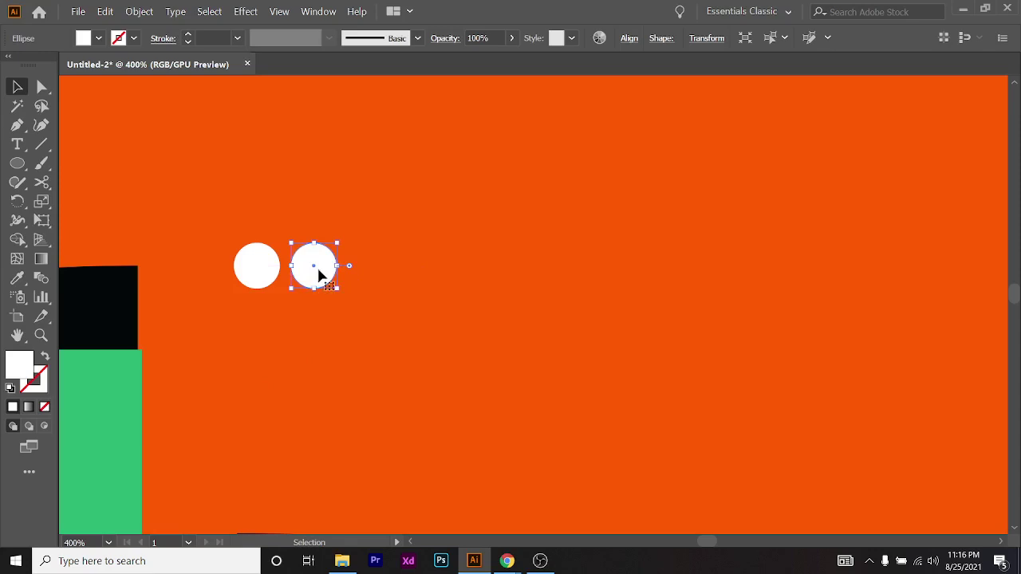
# Repeat the copy with Transform Again until the row of white dots nearly reaches the artboard's right edge
pyautogui.scroll(-1, 319, 275)
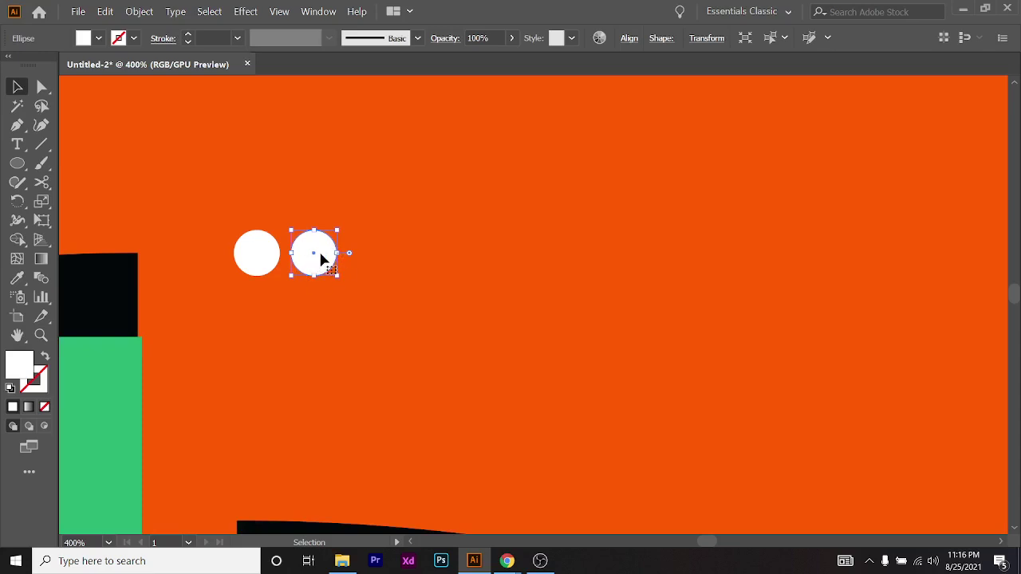
pyautogui.press('a')
pyautogui.hotkey('ctrl', 'd')
pyautogui.hotkey('ctrl', 'd')
pyautogui.hotkey('ctrl', 'd')
pyautogui.hotkey('ctrl', 'd')
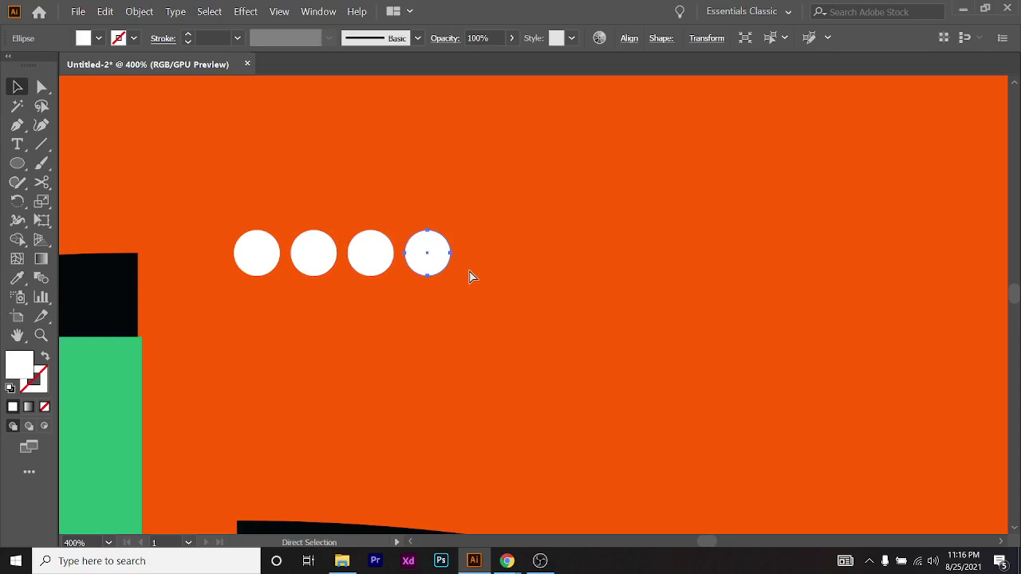
pyautogui.hotkey('ctrl', 'd')
pyautogui.hotkey('ctrl', 'd')
pyautogui.hotkey('ctrl', 'd')
pyautogui.hotkey('ctrl', 'd')
pyautogui.hotkey('ctrl', 'd')
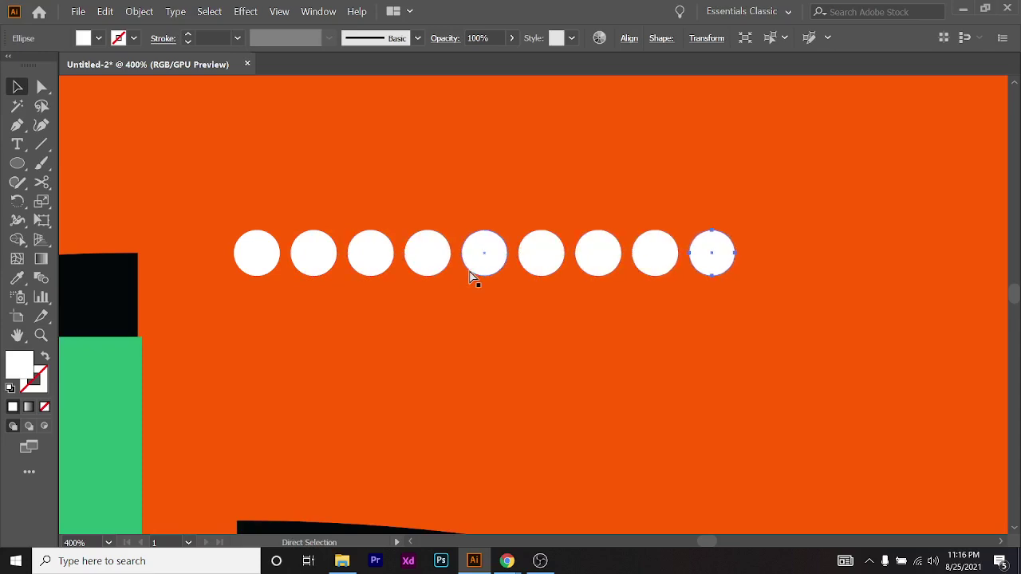
pyautogui.hotkey('ctrl', 'd')
pyautogui.scroll(-3, 471, 278)
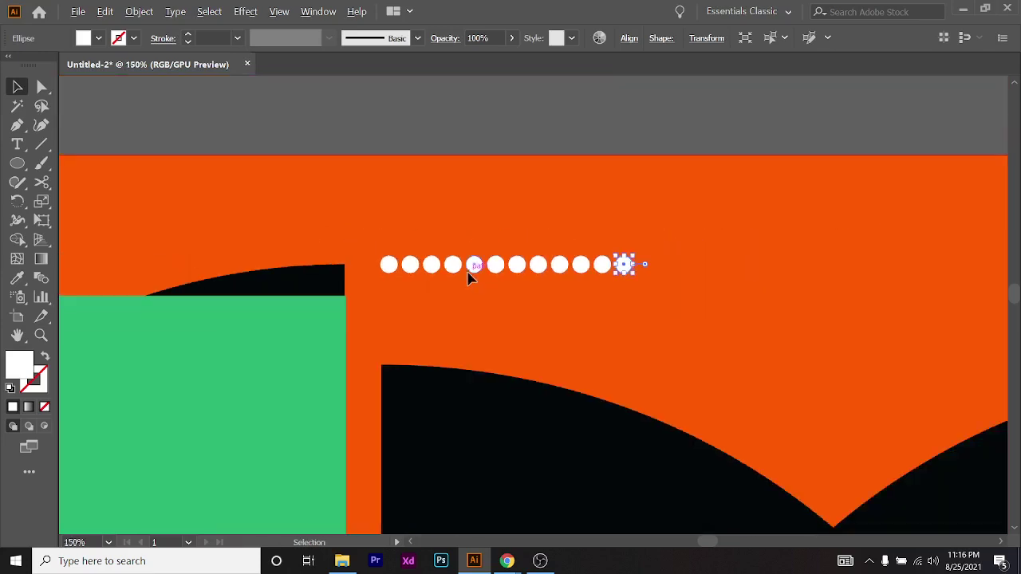
pyautogui.hscroll(2, 471, 277)
pyautogui.hotkey('ctrl', 'd')
pyautogui.hotkey('ctrl', 'd')
pyautogui.hotkey('ctrl', 'd')
pyautogui.hotkey('ctrl', 'd')
pyautogui.hotkey('ctrl', 'd')
pyautogui.hotkey('ctrl', 'd')
pyautogui.hotkey('ctrl', 'd')
pyautogui.scroll(-2, 454, 328)
pyautogui.hotkey('ctrl', 'd')
pyautogui.hotkey('ctrl', 'd')
pyautogui.hotkey('ctrl', 'd')
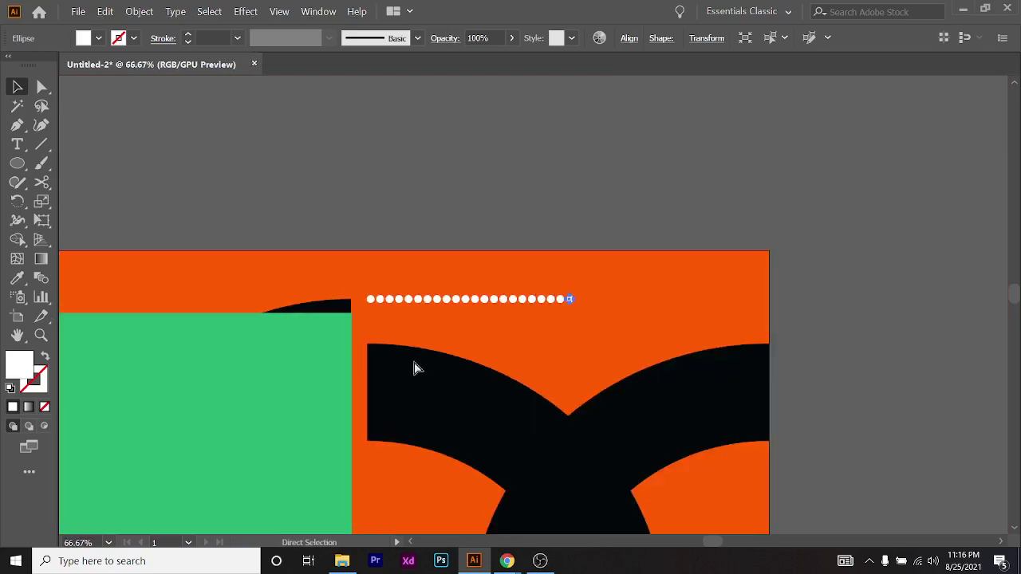
pyautogui.hotkey('ctrl', 'd')
pyautogui.hotkey('ctrl', 'd')
pyautogui.hotkey('ctrl', 'd')
pyautogui.hotkey('ctrl', 'd')
pyautogui.hotkey('ctrl', 'd')
pyautogui.hotkey('ctrl', 'd')
pyautogui.hotkey('ctrl', 'd')
pyautogui.hotkey('ctrl', 'd')
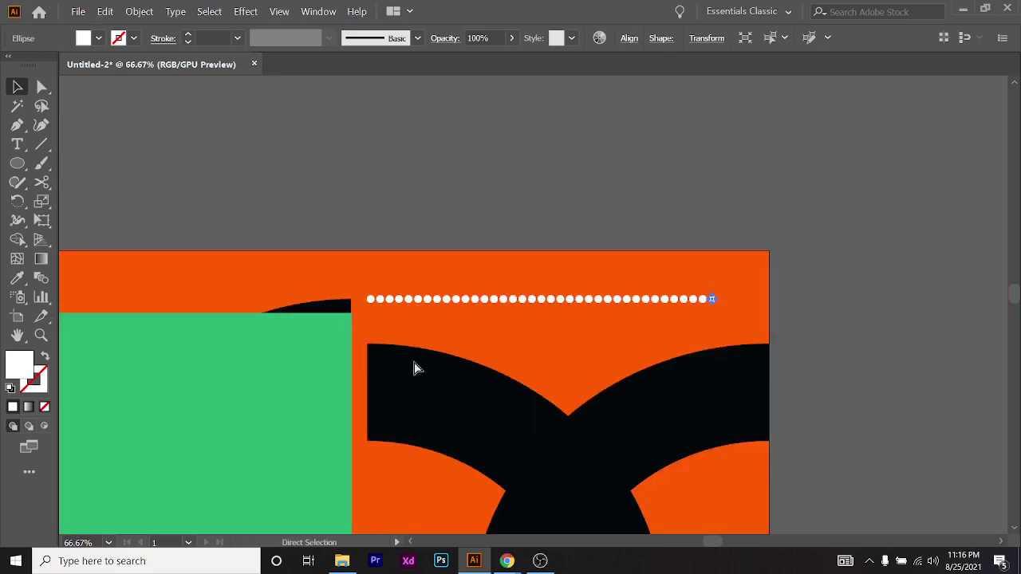
pyautogui.hotkey('ctrl', 'd')
pyautogui.click(918, 329)
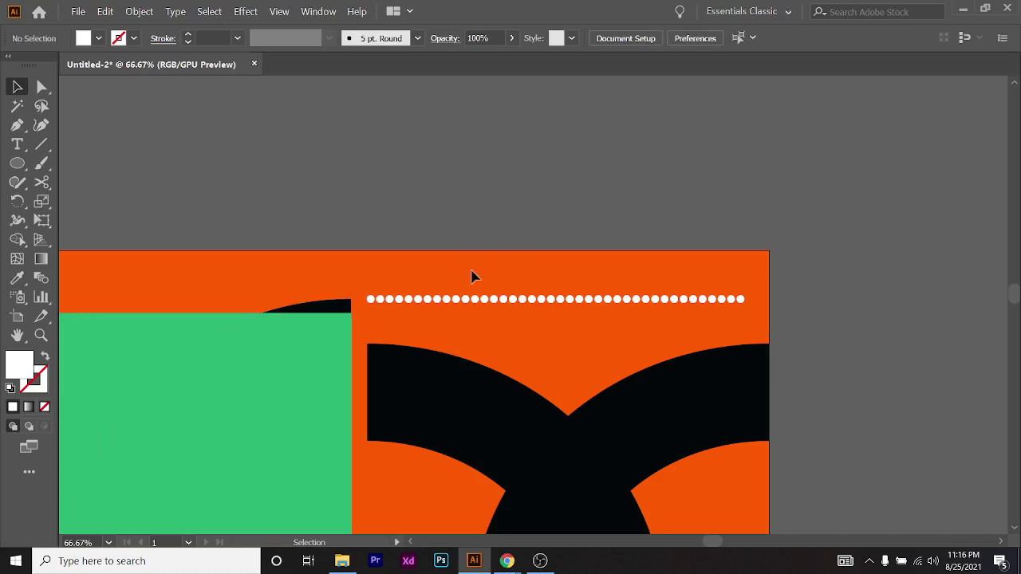
# Draw a white square on the empty canvas above the artboard and duplicate it horizontally to the right with a small gap
pyautogui.scroll(3, 471, 277)
pyautogui.scroll(-1, 88, 235)
pyautogui.click(17, 163)
pyautogui.scroll(2, 291, 182)
pyautogui.moveTo(292, 182); pyautogui.dragTo(309, 201)
pyautogui.hotkey('ctrl', 'z')
pyautogui.moveTo(25, 165); pyautogui.dragTo(266, 224)
pyautogui.press('v')
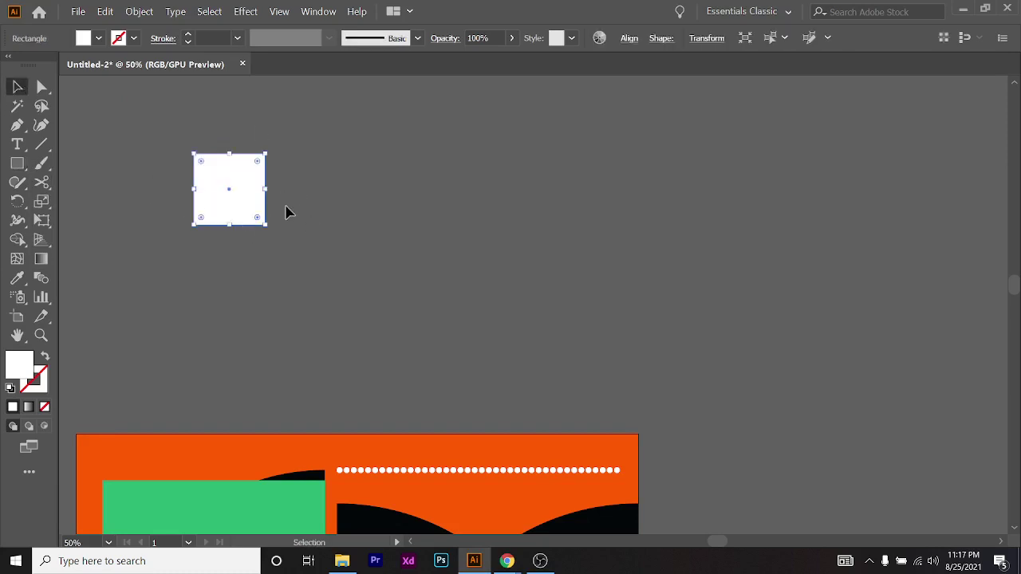
pyautogui.moveTo(222, 192); pyautogui.dragTo(305, 185)
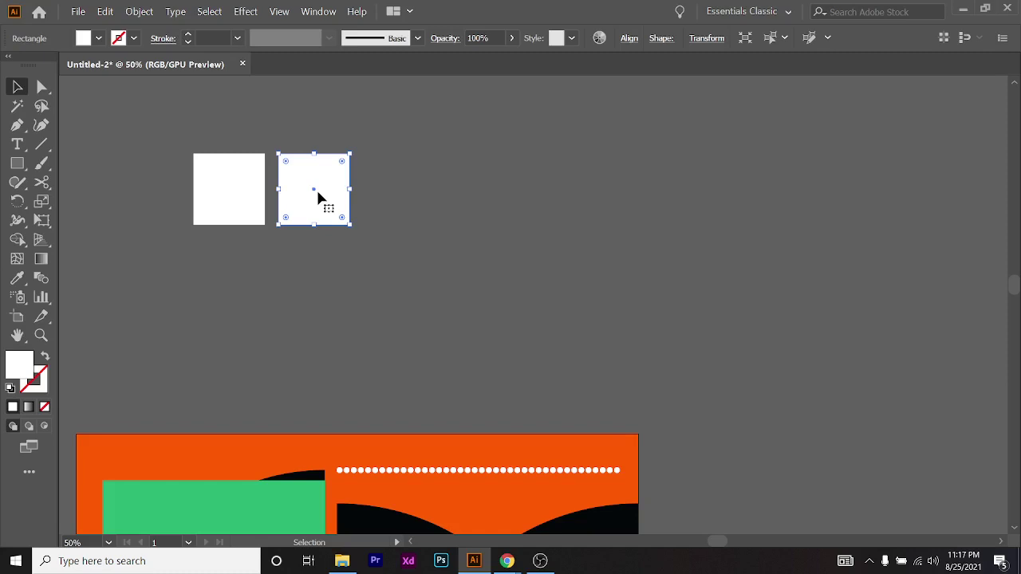
# Repeat the square copy with Transform Again to build a long horizontal row of white squares above the artboard
pyautogui.press('ctrl')
pyautogui.hotkey('ctrl', 'd')
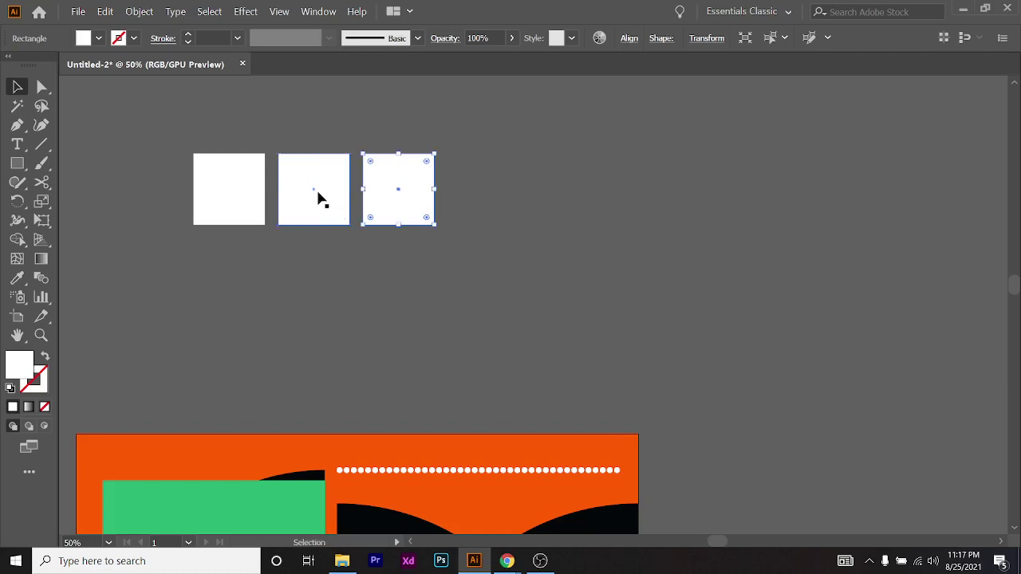
pyautogui.hotkey('ctrl', 'd')
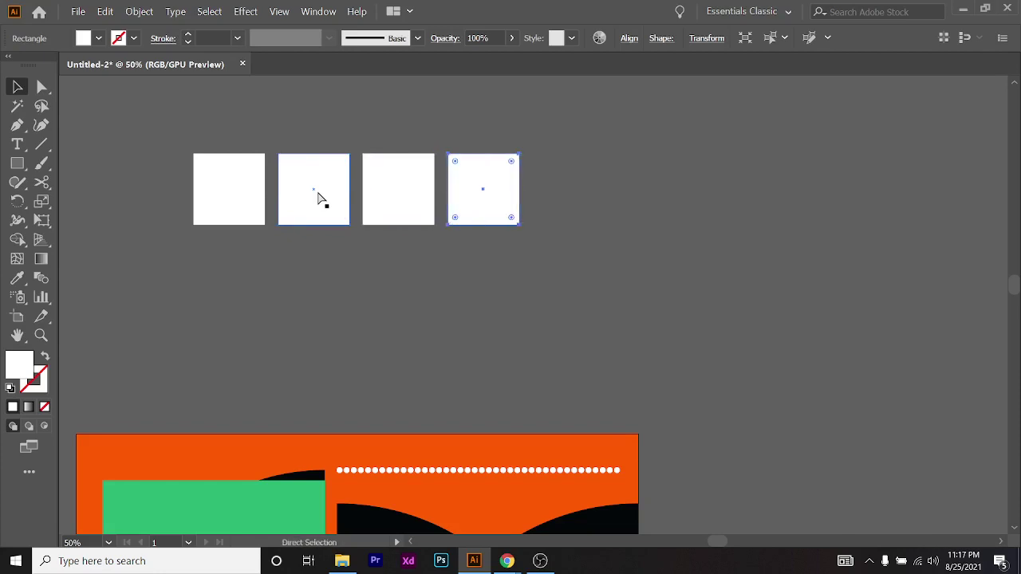
pyautogui.hotkey('ctrl', 'd')
pyautogui.hotkey('ctrl', 'd')
pyautogui.hotkey('ctrl', 'd')
pyautogui.hotkey('ctrl', 'd')
pyautogui.hotkey('ctrl', 'd')
pyautogui.keyDown('alt'); pyautogui.scroll(-4, 393, 208); pyautogui.keyUp('alt')
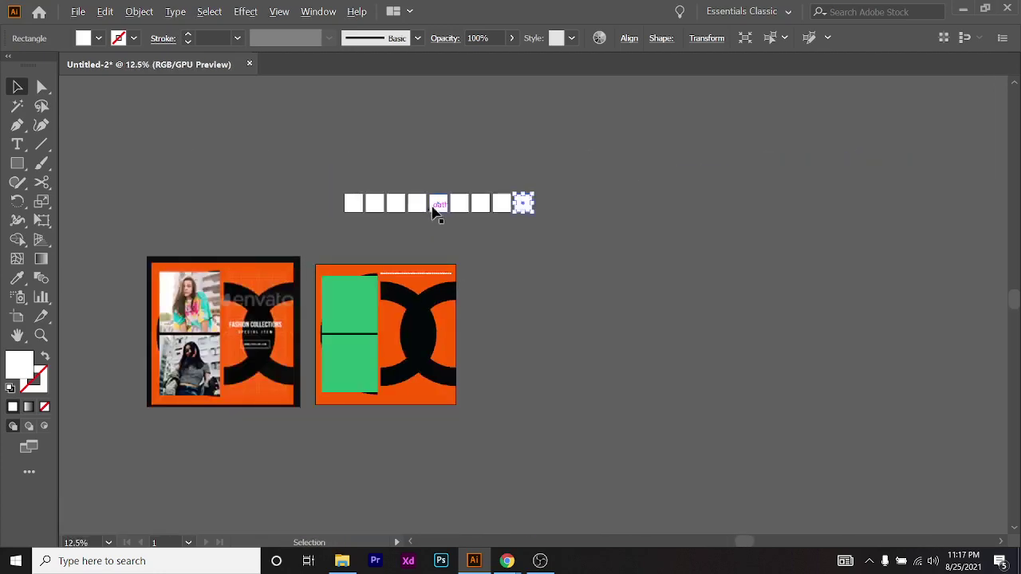
pyautogui.hotkey('ctrl', 'd')
pyautogui.hotkey('ctrl', 'd')
pyautogui.hotkey('ctrl', 'd')
pyautogui.hotkey('ctrl', 'd')
pyautogui.hotkey('ctrl', 'd')
pyautogui.hotkey('ctrl', 'd')
pyautogui.hotkey('ctrl', 'd')
pyautogui.hotkey('ctrl', 'd')
pyautogui.hotkey('ctrl', 'd')
pyautogui.hotkey('ctrl', 'd')
pyautogui.hotkey('ctrl', 'd')
pyautogui.hotkey('ctrl', 'd')
pyautogui.hotkey('ctrl', 'd')
pyautogui.hotkey('ctrl', 'd')
pyautogui.hotkey('ctrl', 'd')
pyautogui.hotkey('ctrl', 'd')
pyautogui.hotkey('ctrl', 'd')
pyautogui.hotkey('ctrl', 'd')
pyautogui.hotkey('ctrl', 'd')
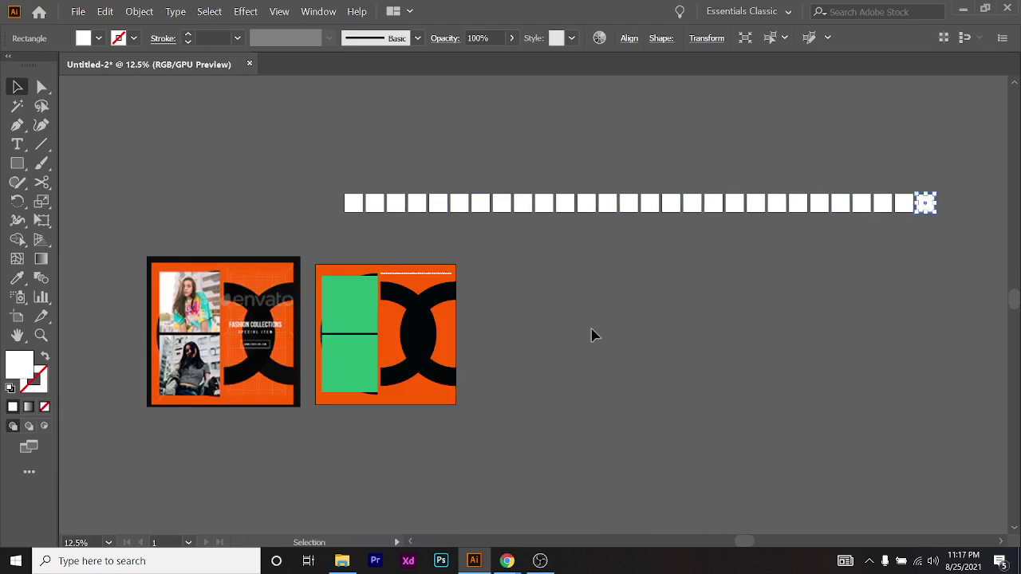
pyautogui.keyDown('alt'); pyautogui.scroll(-1, 604, 335); pyautogui.keyUp('alt')
pyautogui.hotkey('ctrl', 'd')
pyautogui.hotkey('ctrl', 'd')
pyautogui.hotkey('ctrl', 'd')
pyautogui.hotkey('ctrl', 'd')
pyautogui.hotkey('ctrl', 'd')
pyautogui.hotkey('ctrl', 'd')
pyautogui.hotkey('ctrl', 'd')
pyautogui.hotkey('ctrl', 'd')
pyautogui.hscroll(3, 622, 338)
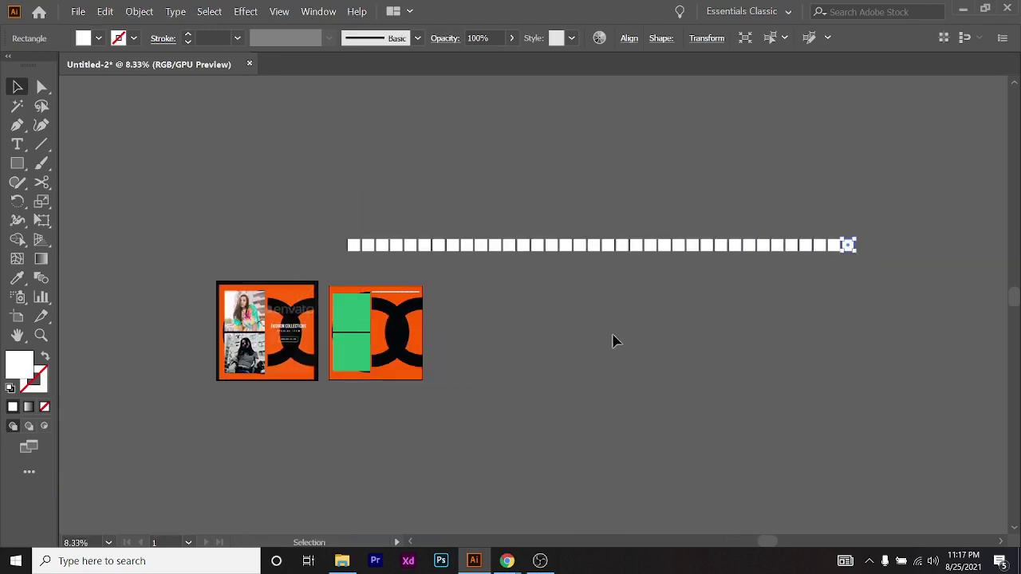
pyautogui.click(608, 327)
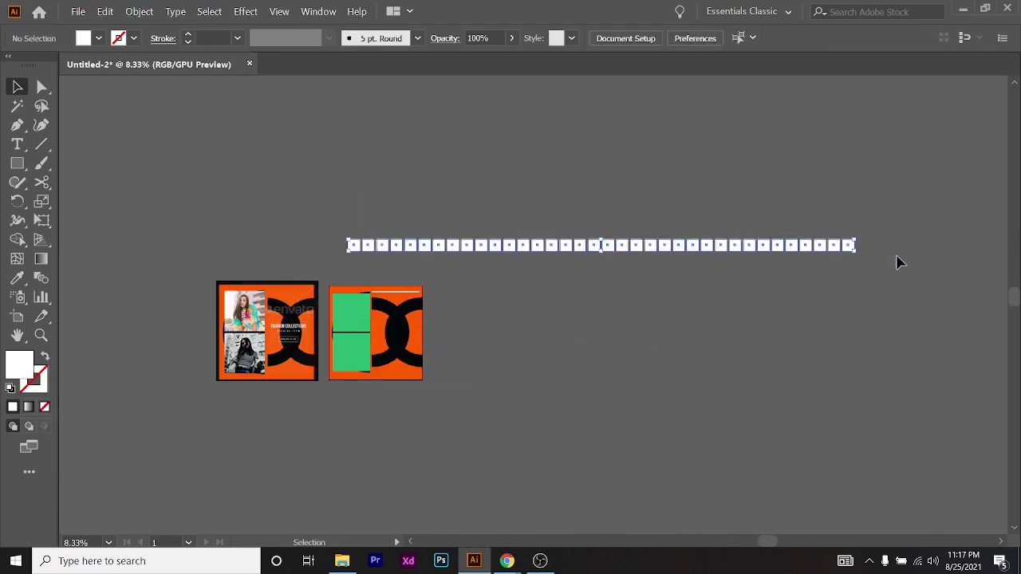
pyautogui.scroll(1, 869, 270)
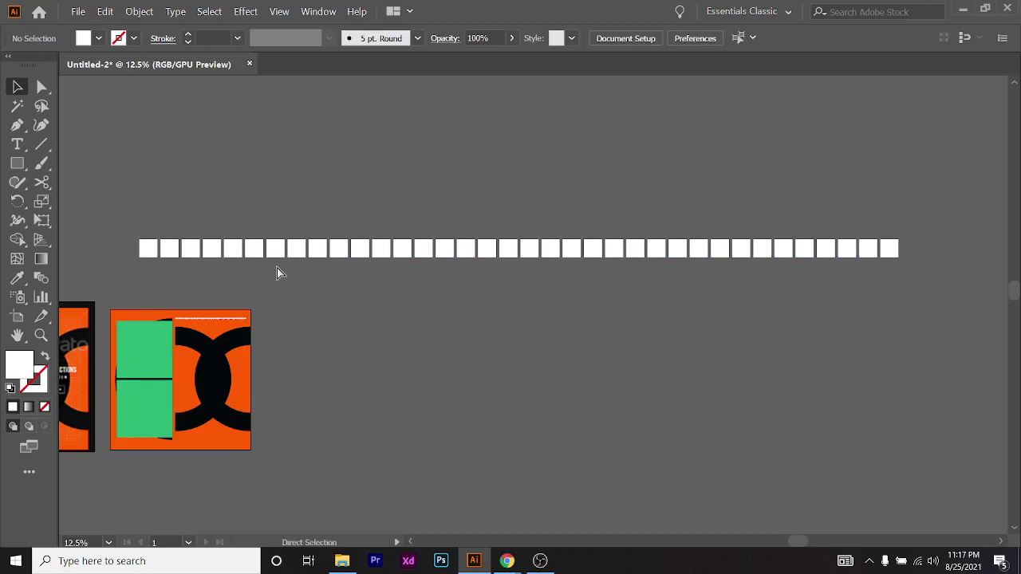
# Undo the repeated square copies in the row above the artboard
pyautogui.hotkey('ctrl', 'z')
pyautogui.hotkey('ctrl', 'z')
pyautogui.hotkey('ctrl', 'z')
pyautogui.hotkey('ctrl', 'z')
pyautogui.hotkey('ctrl', 'z')
pyautogui.hotkey('ctrl', 'z')
pyautogui.hotkey('ctrl', 'z')
pyautogui.hotkey('ctrl', 'z')
pyautogui.hotkey('ctrl', 'z')
pyautogui.hotkey('ctrl', 'z')
pyautogui.hotkey('ctrl', 'z')
pyautogui.hotkey('ctrl', 'z')
pyautogui.hotkey('ctrl', 'z')
pyautogui.hotkey('ctrl', 'z')
pyautogui.hotkey('ctrl', 'z')
pyautogui.hotkey('ctrl', 'z')
pyautogui.hotkey('ctrl', 'z')
pyautogui.hotkey('ctrl', 'z')
pyautogui.hotkey('ctrl', 'z')
pyautogui.hotkey('ctrl', 'z')
pyautogui.hotkey('ctrl', 'z')
pyautogui.hotkey('ctrl', 'z')
pyautogui.hotkey('ctrl', 'z')
pyautogui.hotkey('ctrl', 'z')
pyautogui.hotkey('ctrl', 'z')
pyautogui.hotkey('ctrl', 'z')
pyautogui.hotkey('ctrl', 'z')
pyautogui.hotkey('ctrl', 'z')
pyautogui.hotkey('ctrl', 'z')
pyautogui.hotkey('ctrl', 'z')
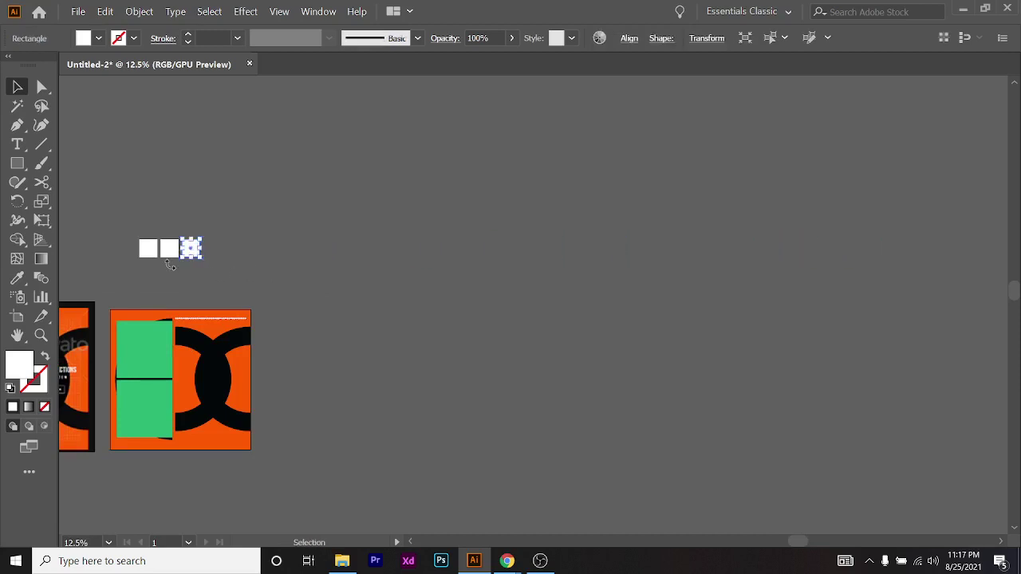
# Duplicate the white square horizontally again with a small gap and repeat the copy until there are six squares
pyautogui.scroll(3, 137, 268)
pyautogui.scroll(2, 160, 227)
pyautogui.moveTo(160, 228); pyautogui.dragTo(277, 227)
pyautogui.scroll(-2, 318, 272)
pyautogui.scroll(1, 317, 272)
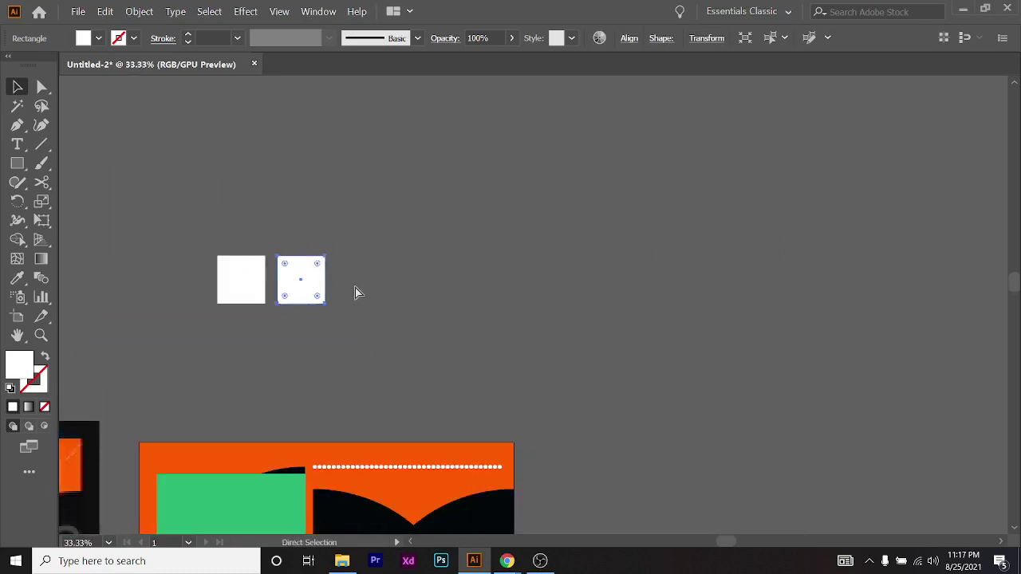
pyautogui.hotkey('ctrl', 'd')
pyautogui.hotkey('ctrl', 'd')
pyautogui.hotkey('ctrl', 'd')
pyautogui.hotkey('ctrl', 'd')
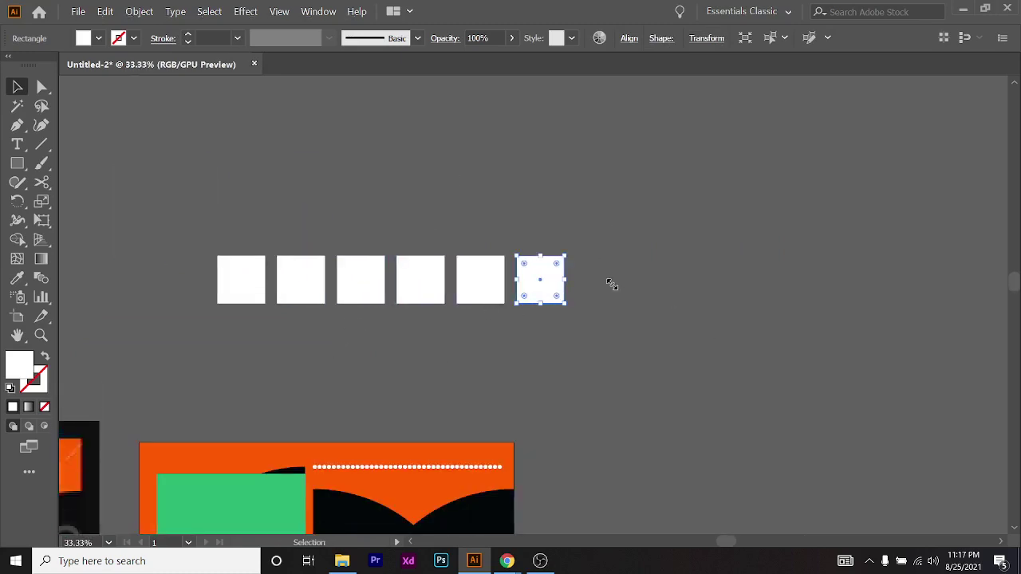
# Duplicate all six squares together as a continuation of the row and repeat the block copy with Transform Again
pyautogui.moveTo(590, 207); pyautogui.dragTo(252, 314)
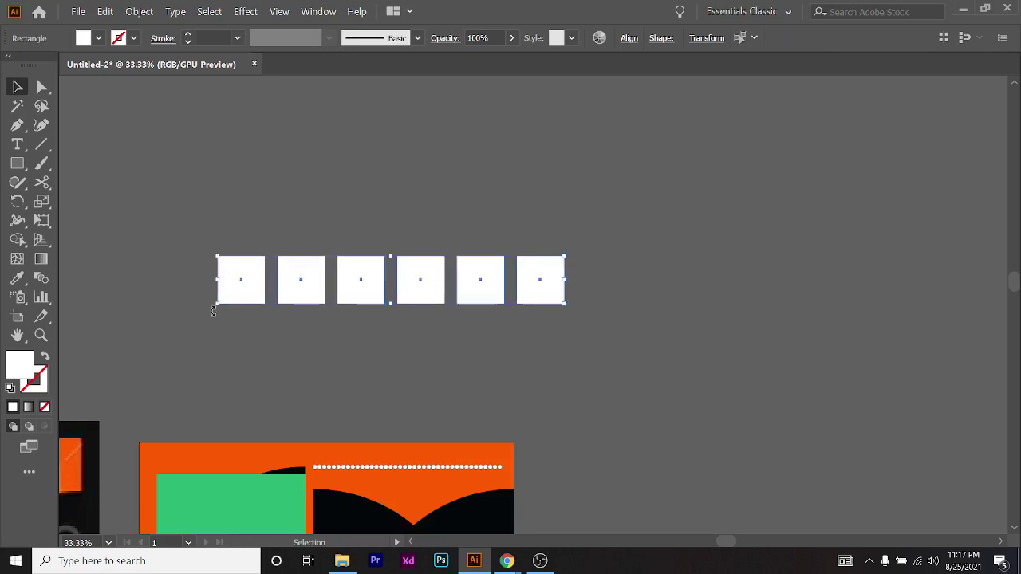
pyautogui.moveTo(236, 281); pyautogui.dragTo(595, 247)
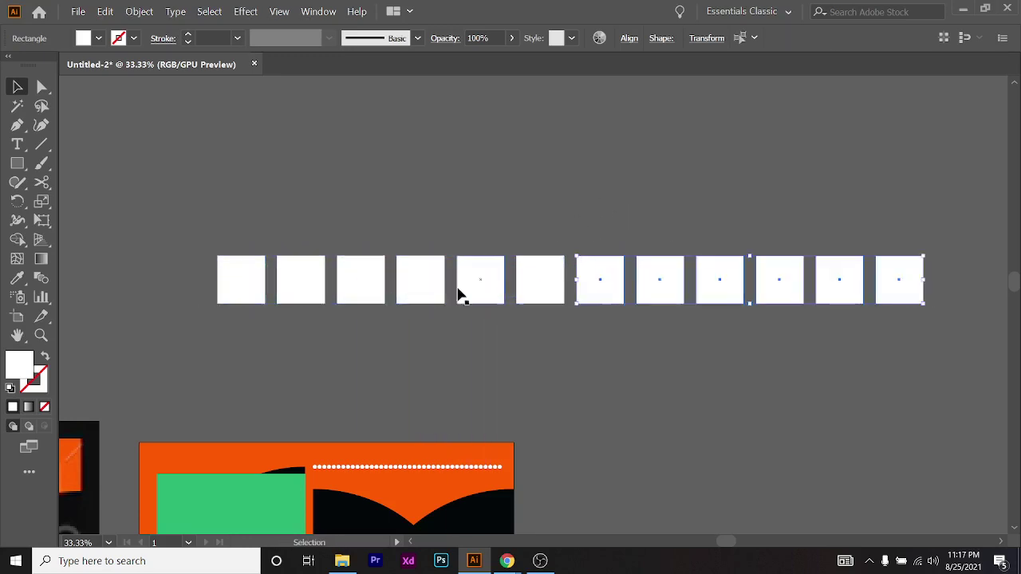
pyautogui.scroll(-7, 387, 319)
pyautogui.hotkey('ctrl', 'd')
pyautogui.hotkey('ctrl', 'd')
pyautogui.hotkey('ctrl', 'd')
pyautogui.hotkey('ctrl', 'd')
pyautogui.hotkey('ctrl', 'd')
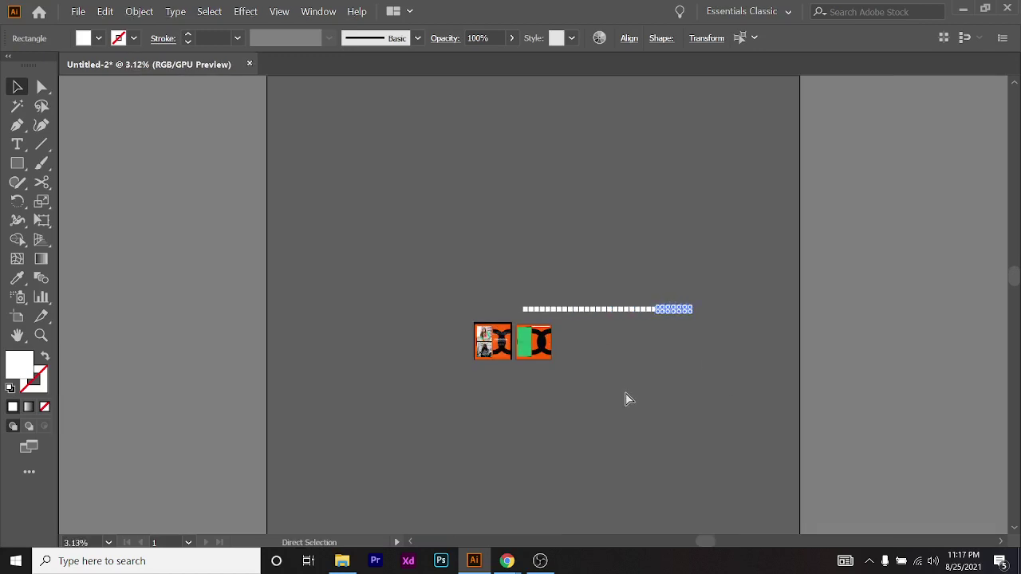
pyautogui.click(676, 355)
pyautogui.scroll(4, 694, 313)
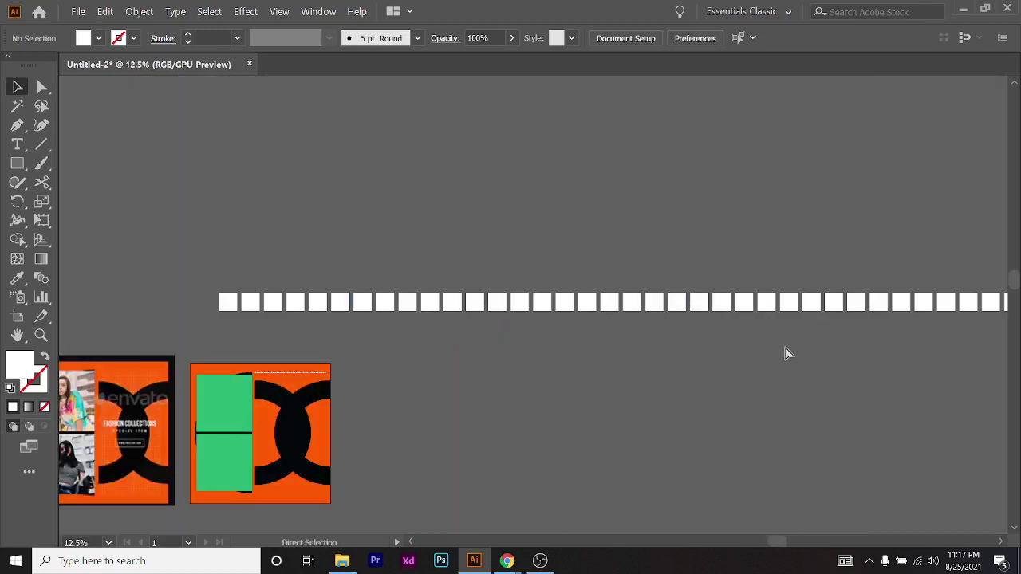
# Undo the block copies and the earlier square duplicates until only the original white square is left
pyautogui.hscroll(2, 798, 358)
pyautogui.hotkey('ctrl', 'z')
pyautogui.hotkey('ctrl', 'z')
pyautogui.hotkey('ctrl', 'z')
pyautogui.hotkey('ctrl', 'z')
pyautogui.hotkey('ctrl', 'z')
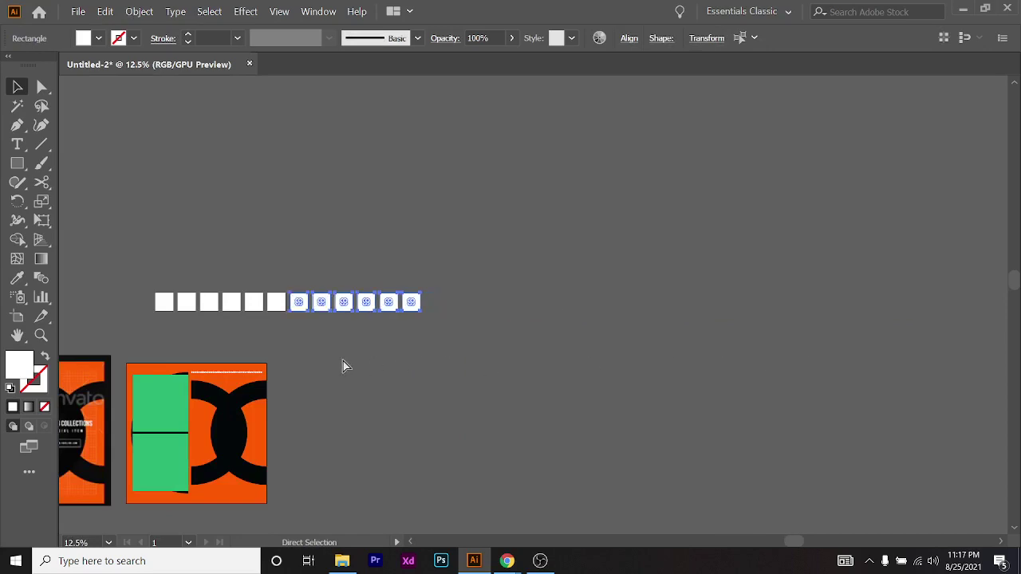
pyautogui.hotkey('ctrl', 'z')
pyautogui.hotkey('ctrl', 'z')
pyautogui.hotkey('ctrl', 'z')
pyautogui.hotkey('ctrl', 'z')
pyautogui.hotkey('ctrl', 'z')
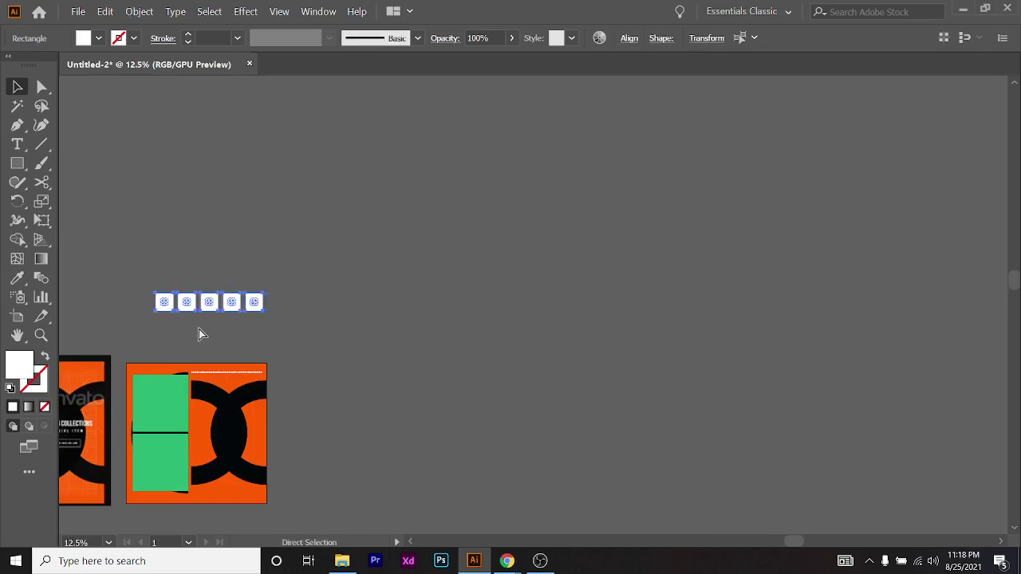
pyautogui.click(159, 336)
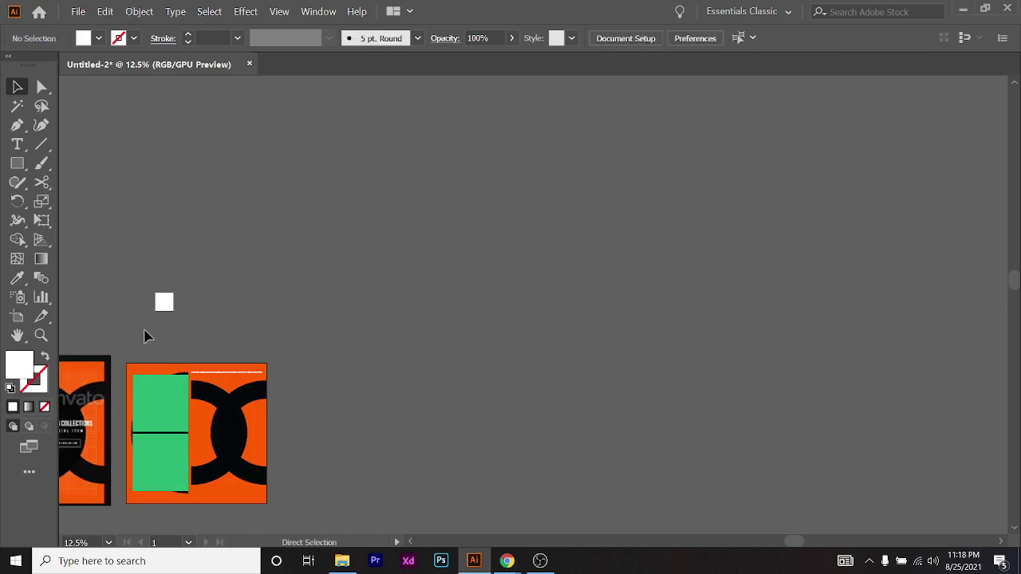
# Delete the remaining white square above the artboard
pyautogui.scroll(3, 136, 335)
pyautogui.hscroll(-1, 295, 315)
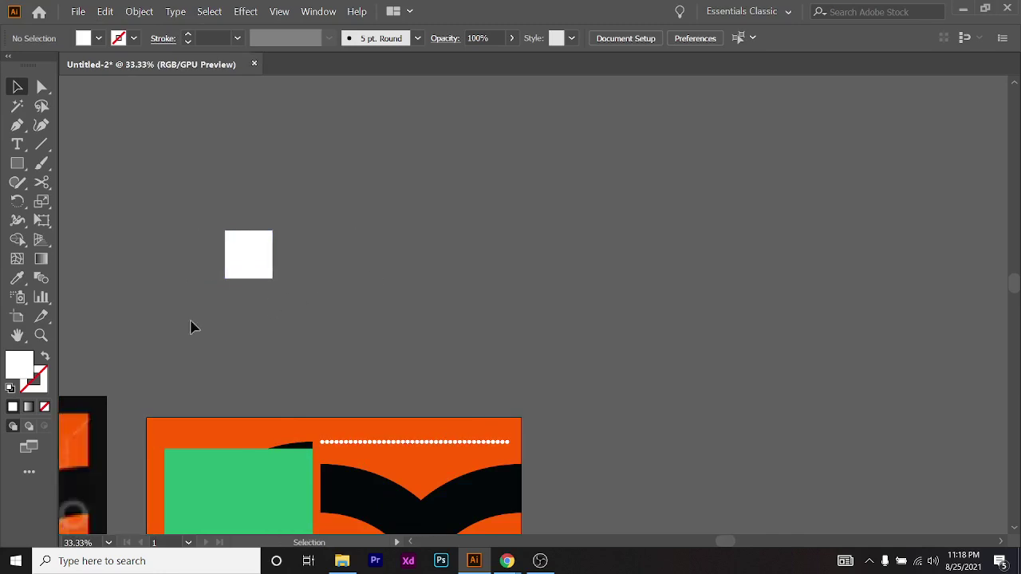
pyautogui.moveTo(244, 334); pyautogui.dragTo(378, 236)
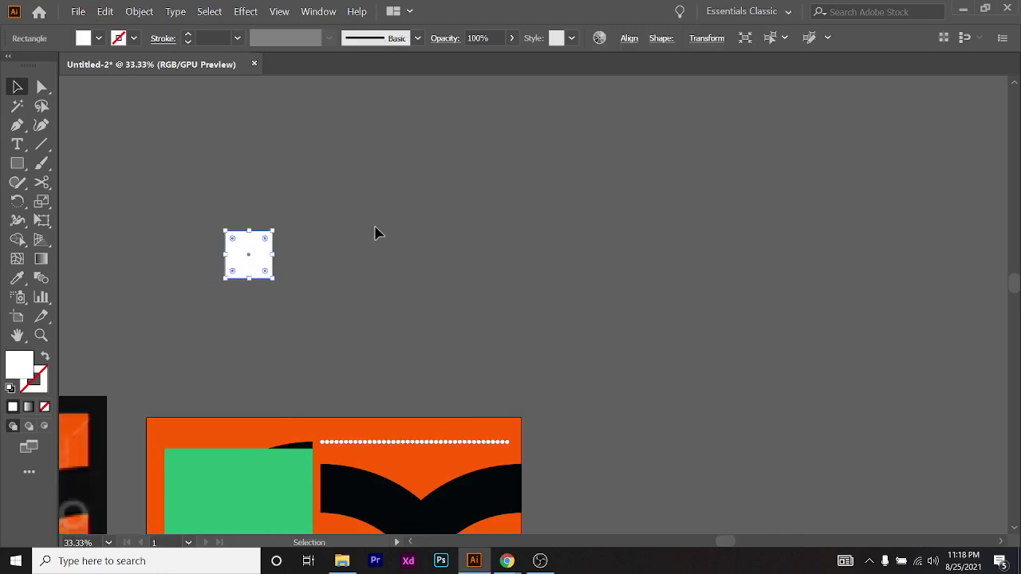
pyautogui.press('Delete')
# Move several individual white dots upward out of the row on the artboard
pyautogui.scroll(-2, 423, 375)
pyautogui.scroll(3, 423, 375)
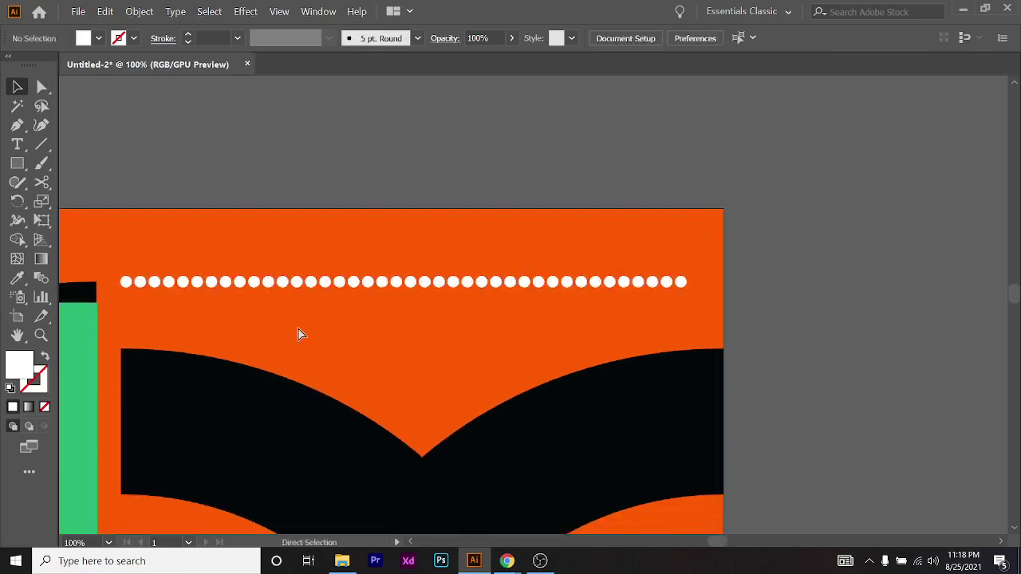
pyautogui.hscroll(-1, 167, 296)
pyautogui.scroll(1, 167, 294)
pyautogui.moveTo(158, 284); pyautogui.dragTo(179, 232)
pyautogui.moveTo(190, 279); pyautogui.dragTo(342, 212)
pyautogui.moveTo(269, 279); pyautogui.dragTo(401, 212)
pyautogui.moveTo(418, 280); pyautogui.dragTo(534, 245)
pyautogui.moveTo(525, 279); pyautogui.dragTo(623, 245)
pyautogui.moveTo(631, 279); pyautogui.dragTo(738, 257)
pyautogui.moveTo(875, 237); pyautogui.dragTo(905, 279)
# Undo the moves of the individual white dots to restore the straight row
pyautogui.hotkey('ctrl', 'z')
pyautogui.hotkey('ctrl', 'z')
pyautogui.hotkey('ctrl', 'z')
pyautogui.hotkey('ctrl', 'z')
pyautogui.hotkey('ctrl', 'z')
pyautogui.hotkey('ctrl', 'z')
pyautogui.hotkey('ctrl', 'z')
pyautogui.hotkey('ctrl', 'z')
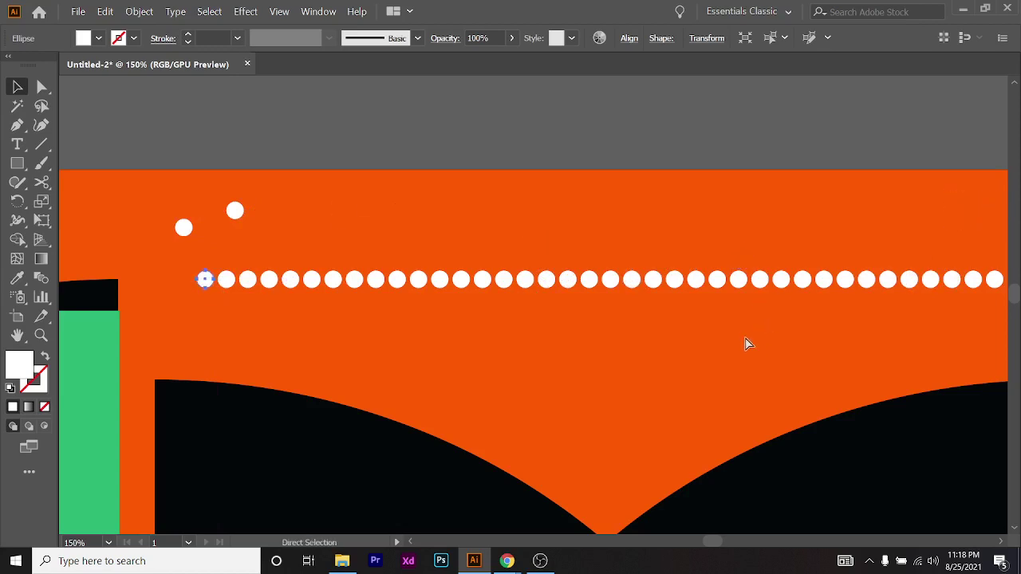
pyautogui.hotkey('ctrl', 'shift', 'a')
pyautogui.scroll(-1, 276, 319)
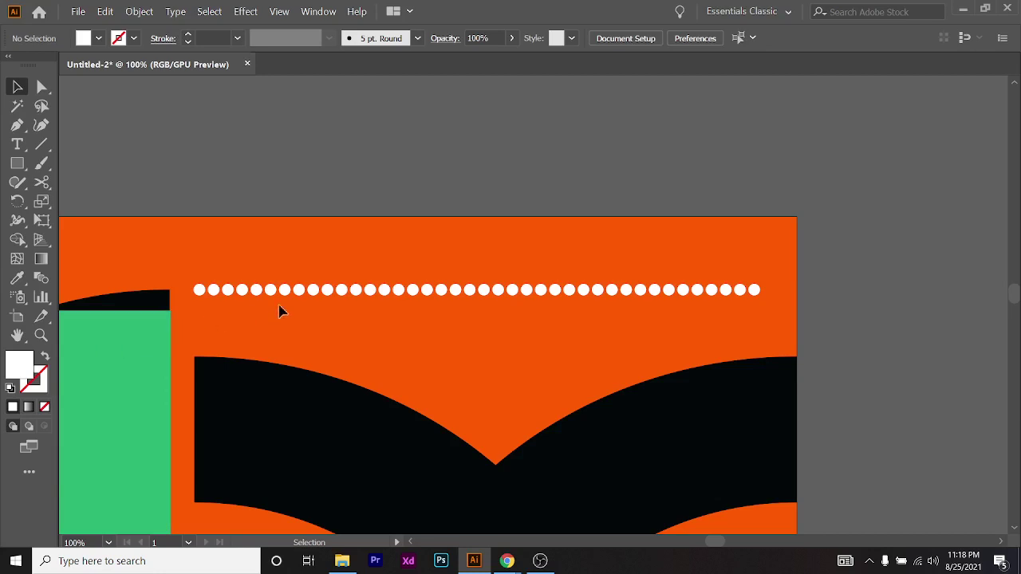
pyautogui.moveTo(460, 296); pyautogui.dragTo(535, 233)
pyautogui.hotkey('ctrl', 'z')
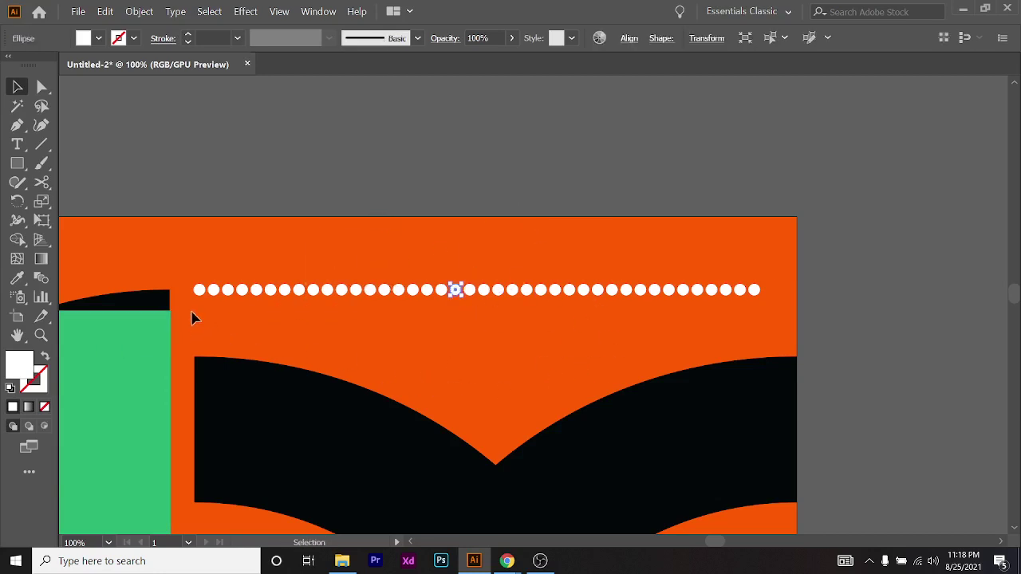
# Select the entire row of white dots, group it, and clear the selection
pyautogui.moveTo(772, 287); pyautogui.dragTo(263, 242)
pyautogui.click(193, 252)
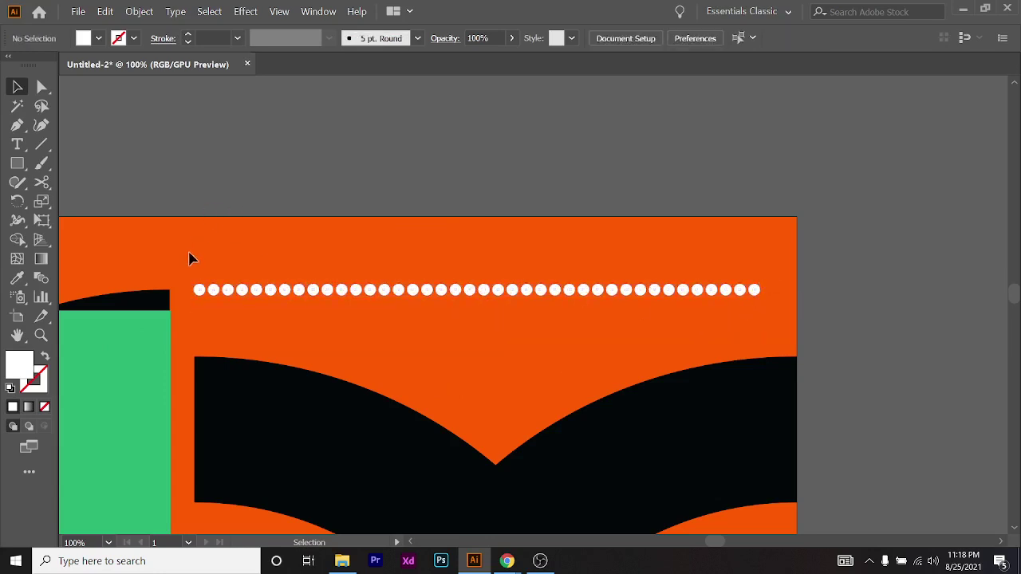
pyautogui.hotkey('ctrl', 'a')
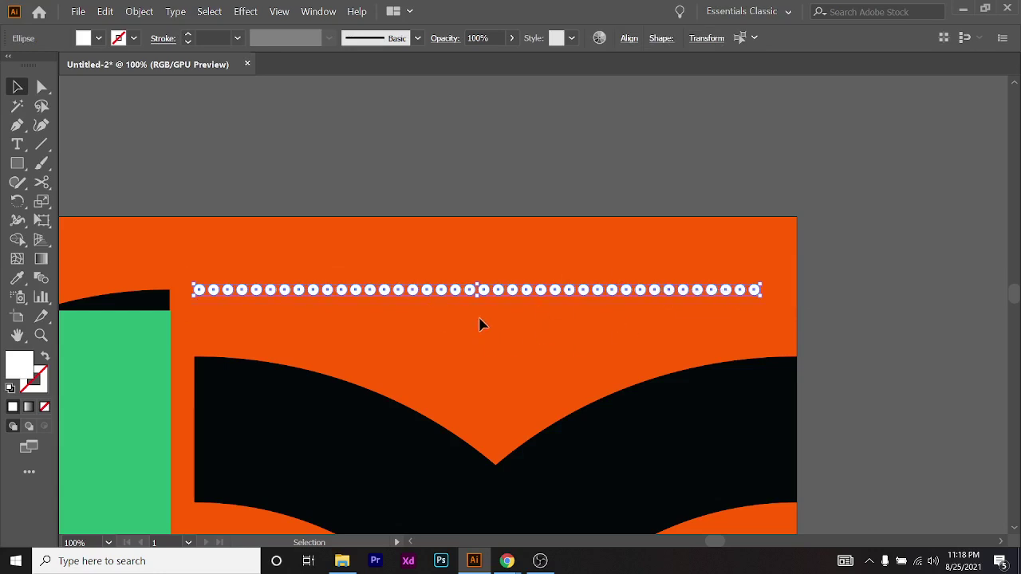
pyautogui.hotkey('ctrl', 'g')
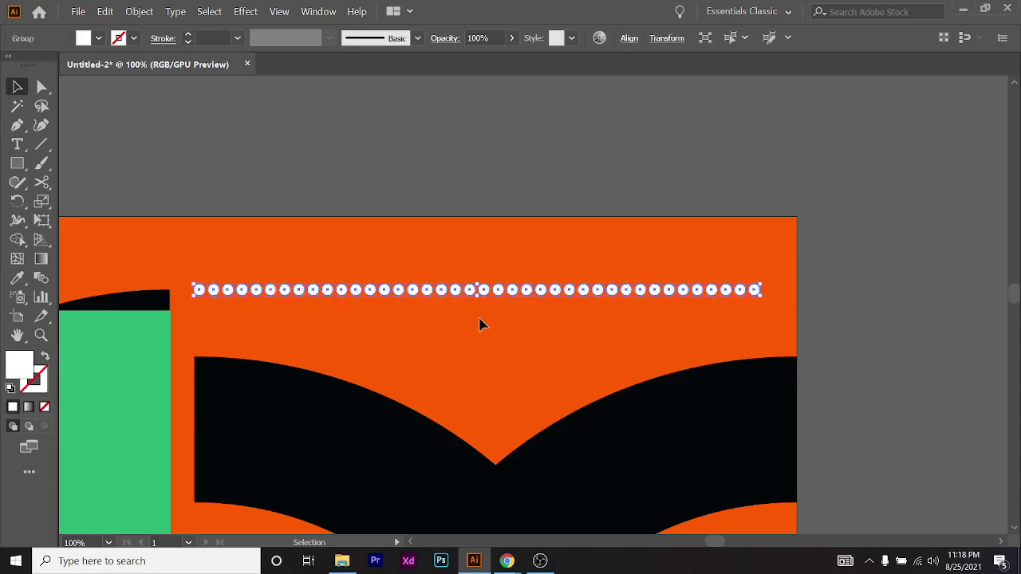
pyautogui.hotkey('ctrl', 'z')
pyautogui.hotkey('ctrl', 'shift', 'z')
pyautogui.hotkey('ctrl', 'shift', 'a')
# Try moving the grouped row of dots as one object several times, undoing each move
pyautogui.moveTo(542, 290); pyautogui.dragTo(720, 185)
pyautogui.hotkey('ctrl', 'z')
pyautogui.moveTo(472, 290); pyautogui.dragTo(612, 233)
pyautogui.hotkey('ctrl', 'z')
pyautogui.hotkey('ctrl', 'shift', 'z')
pyautogui.hotkey('ctrl', 'z')
pyautogui.moveTo(399, 291); pyautogui.dragTo(600, 237)
pyautogui.hotkey('ctrl', 'z')
pyautogui.moveTo(406, 291); pyautogui.dragTo(576, 259)
pyautogui.hotkey('ctrl', 'z')
pyautogui.moveTo(397, 289); pyautogui.dragTo(513, 221)
pyautogui.hotkey('ctrl', 'z')
# Ungroup the row of white dots and deselect it
pyautogui.rightClick(424, 289)
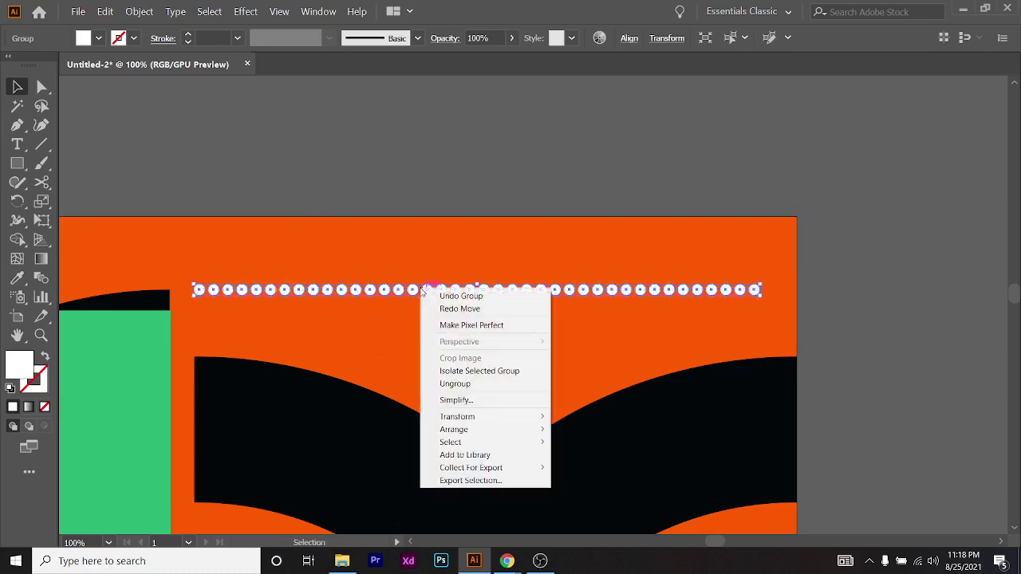
pyautogui.click(535, 382)
pyautogui.click(511, 319)
# Move a few ungrouped dots upward from the middle of the row
pyautogui.moveTo(498, 290); pyautogui.dragTo(518, 243)
pyautogui.moveTo(458, 287); pyautogui.dragTo(487, 241)
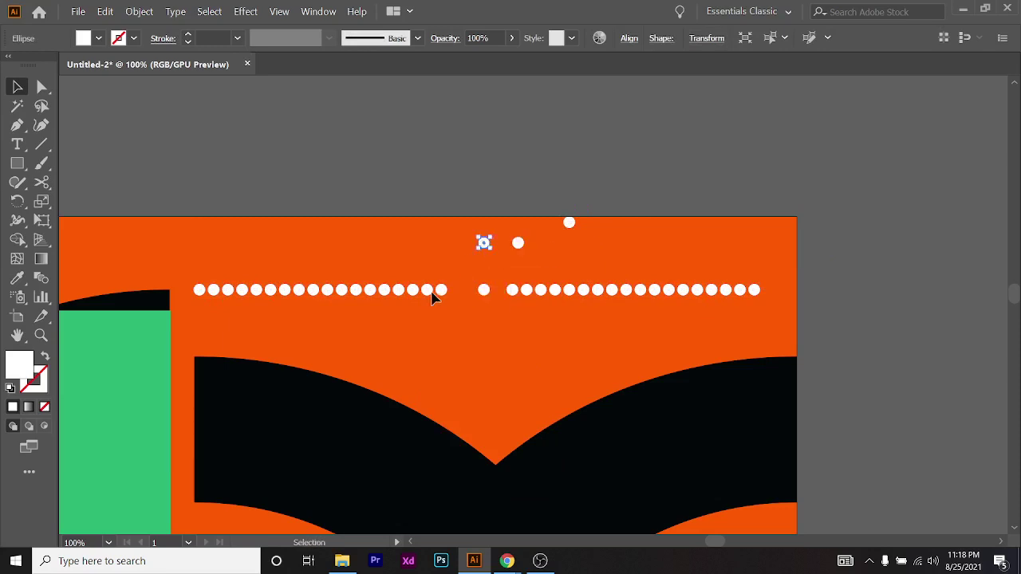
pyautogui.moveTo(401, 289); pyautogui.dragTo(445, 215)
# Undo the moves of the ungrouped dots and clear the selection
pyautogui.hotkey('ctrl', 'z')
pyautogui.hotkey('ctrl', 'z')
pyautogui.hotkey('ctrl', 'z')
pyautogui.hotkey('ctrl', 'z')
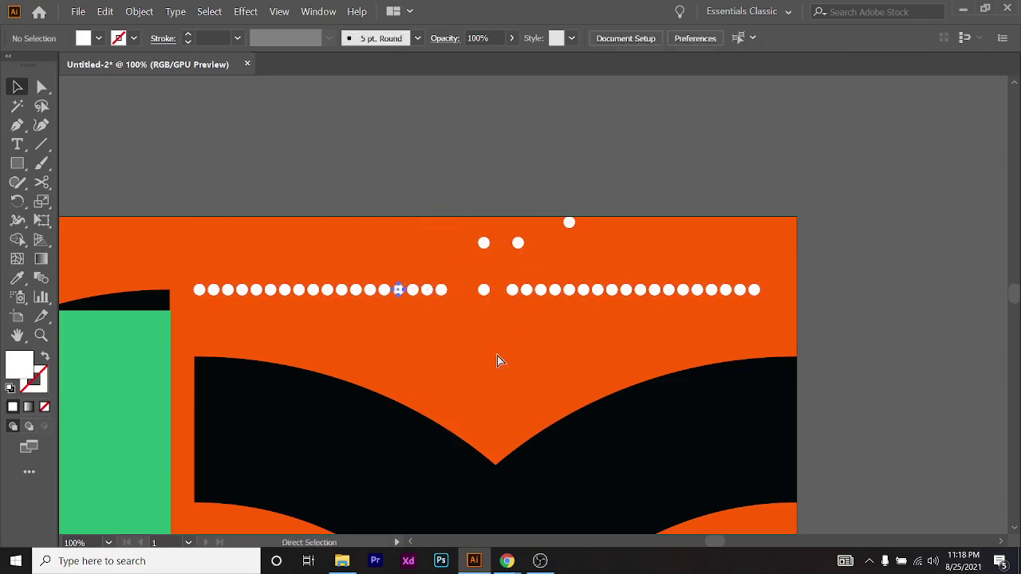
pyautogui.click(201, 315)
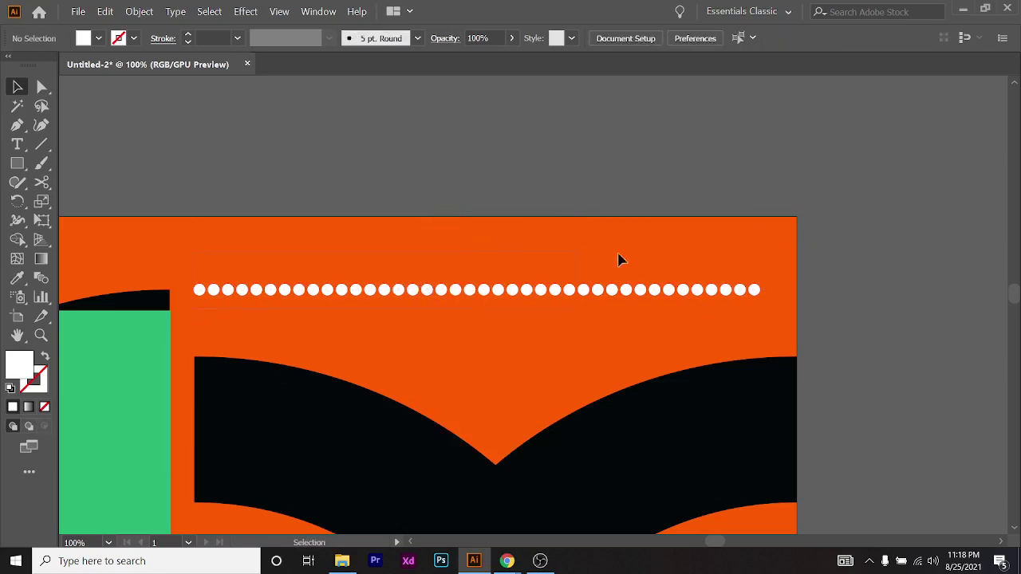
# Select the whole row of white dots and group it into one object
pyautogui.moveTo(822, 222); pyautogui.dragTo(808, 235)
pyautogui.rightClick(564, 287)
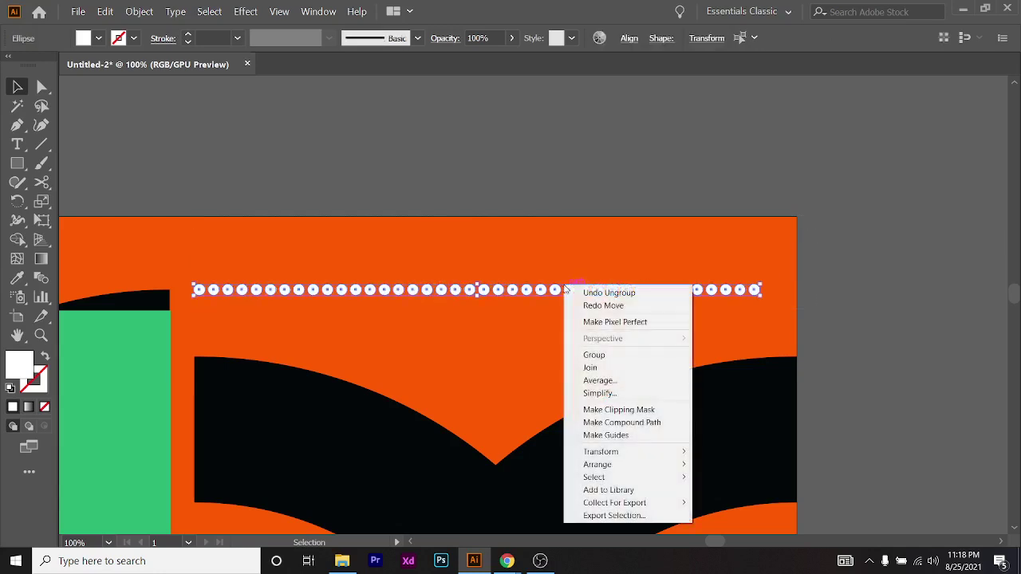
pyautogui.click(657, 355)
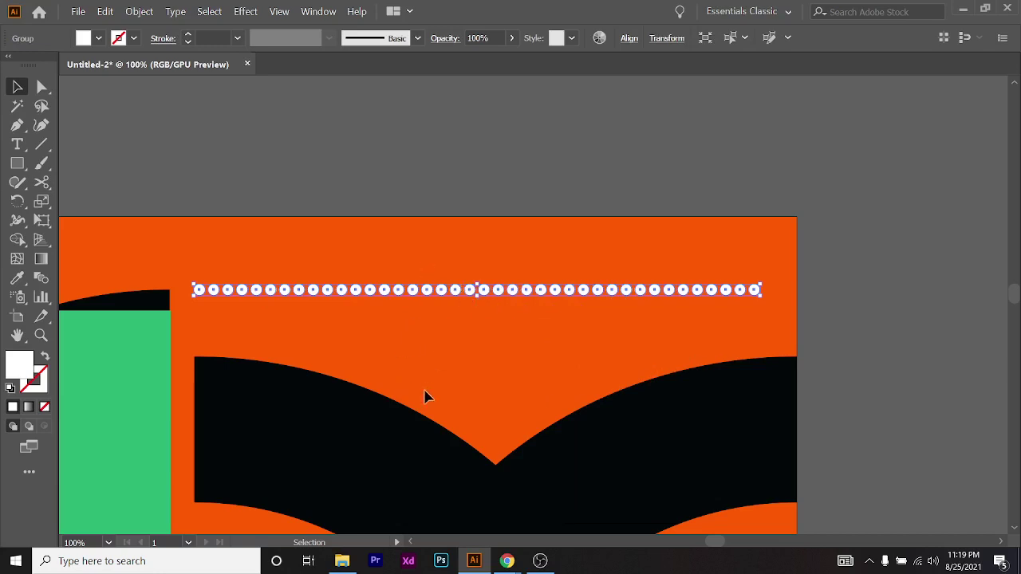
# Duplicate the grouped row of dots straight down, placing the copy directly below the original
pyautogui.scroll(-4, 529, 324)
pyautogui.scroll(5, 471, 262)
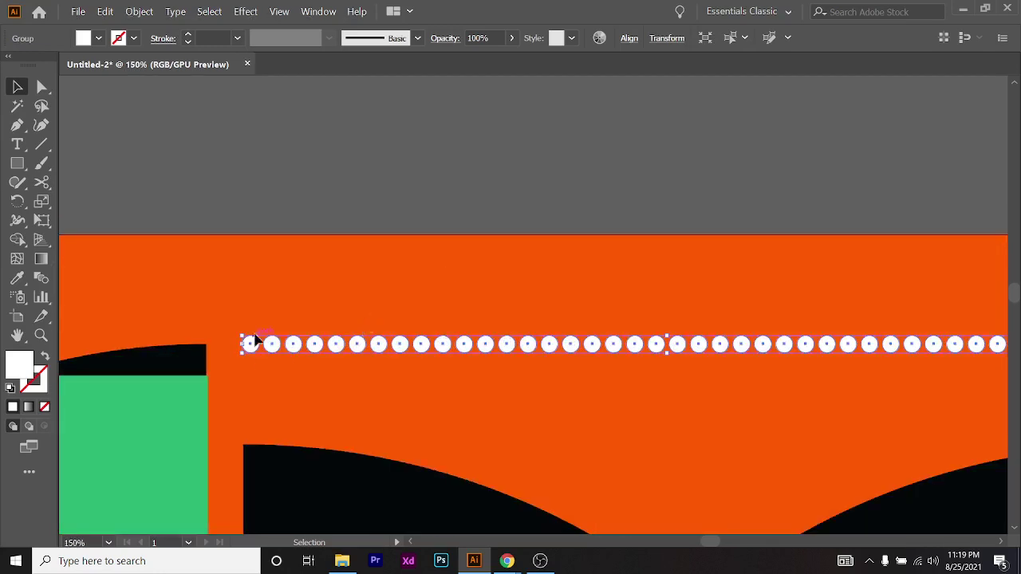
pyautogui.scroll(1, 249, 345)
pyautogui.scroll(2, 249, 250)
pyautogui.moveTo(267, 254); pyautogui.dragTo(268, 338)
# Repeat the row duplication with Transform Again until the rows of dots run down past the lower black shapes
pyautogui.scroll(-5, 273, 318)
pyautogui.scroll(2, 269, 337)
pyautogui.hotkey('ctrl', 'd')
pyautogui.hotkey('ctrl', 'd')
pyautogui.hotkey('ctrl', 'd')
pyautogui.hotkey('ctrl', 'd')
pyautogui.hotkey('ctrl', 'd')
pyautogui.hotkey('ctrl', 'd')
pyautogui.hotkey('ctrl', 'd')
pyautogui.hotkey('ctrl', 'd')
pyautogui.hotkey('ctrl', 'd')
pyautogui.hotkey('ctrl', 'd')
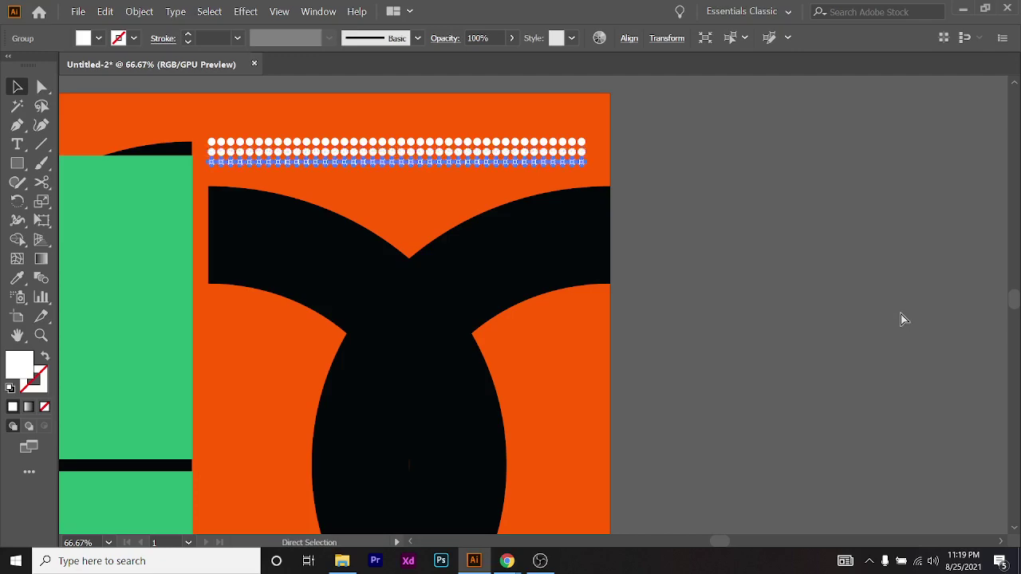
pyautogui.hotkey('ctrl', 'd')
pyautogui.hotkey('ctrl', 'd')
pyautogui.hotkey('ctrl', 'd')
pyautogui.hotkey('ctrl', 'd')
pyautogui.hotkey('ctrl', 'd')
pyautogui.hotkey('ctrl', 'd')
pyautogui.hotkey('ctrl', 'd')
pyautogui.hotkey('ctrl', 'd')
pyautogui.hotkey('ctrl', 'd')
pyautogui.hotkey('ctrl', 'd')
pyautogui.hotkey('ctrl', 'd')
pyautogui.hotkey('ctrl', 'd')
pyautogui.hotkey('ctrl', 'd')
pyautogui.hotkey('ctrl', 'd')
pyautogui.hotkey('ctrl', 'd')
pyautogui.hotkey('ctrl', 'd')
pyautogui.hotkey('ctrl', 'd')
pyautogui.hotkey('ctrl', 'd')
pyautogui.hotkey('ctrl', 'd')
pyautogui.hotkey('ctrl', 'd')
pyautogui.scroll(-3, 740, 305)
pyautogui.scroll(-1, 768, 307)
pyautogui.scroll(1, 771, 306)
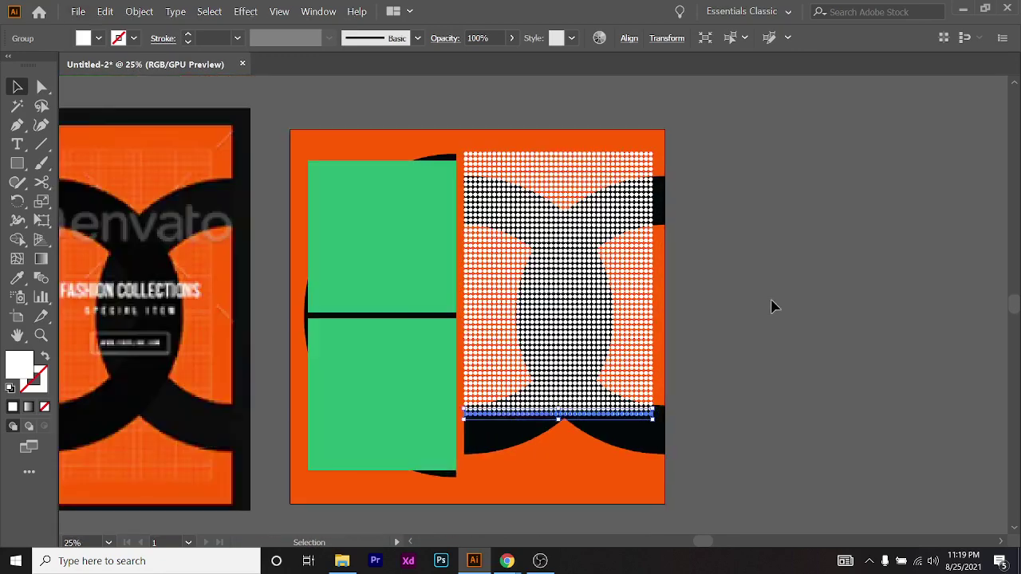
pyautogui.hotkey('ctrl', 'd')
pyautogui.hotkey('ctrl', 'd')
pyautogui.hotkey('ctrl', 'd')
pyautogui.hotkey('ctrl', 'd')
pyautogui.hotkey('ctrl', 'd')
pyautogui.hotkey('ctrl', 'd')
pyautogui.hotkey('ctrl', 'd')
pyautogui.hotkey('ctrl', 'd')
pyautogui.hotkey('ctrl', 'd')
pyautogui.hotkey('ctrl', 'd')
pyautogui.hotkey('ctrl', 'd')
pyautogui.hotkey('ctrl', 'd')
pyautogui.hotkey('ctrl', 'd')
pyautogui.hotkey('ctrl', 'd')
pyautogui.hotkey('ctrl', 'd')
pyautogui.hotkey('ctrl', 'd')
# Undo the surplus dot rows near the bottom of the artboard and clear the selection
pyautogui.hotkey('ctrl', 'z')
pyautogui.hotkey('ctrl', 'z')
pyautogui.hotkey('ctrl', 'z')
pyautogui.hotkey('ctrl', 'z')
pyautogui.hotkey('ctrl', 'z')
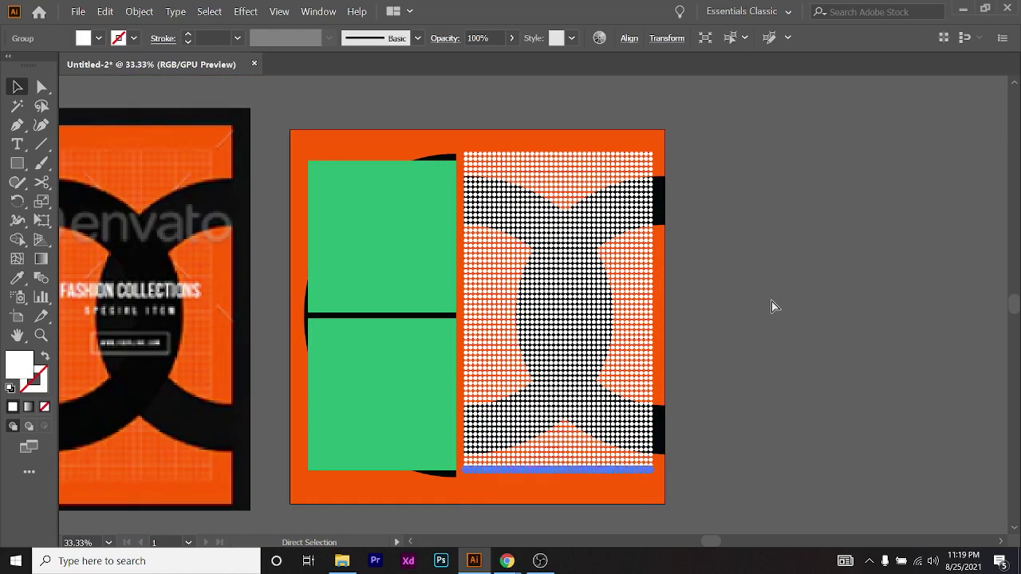
pyautogui.click(820, 326)
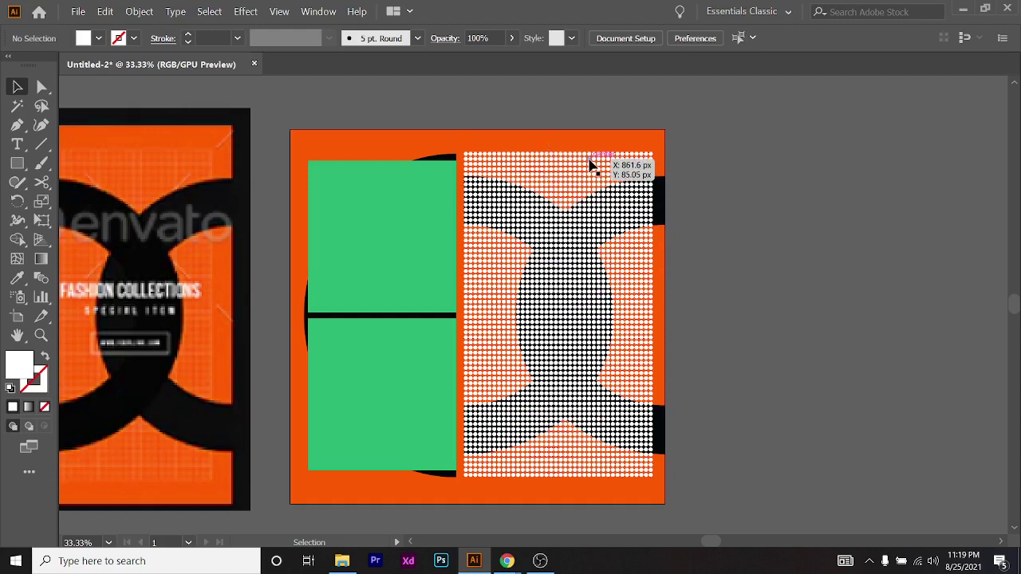
# Try moving several individual dot rows out to the right of the artboard, and undo each move
pyautogui.moveTo(600, 163); pyautogui.dragTo(822, 116)
pyautogui.hotkey('ctrl', 'z')
pyautogui.moveTo(630, 171); pyautogui.dragTo(796, 177)
pyautogui.moveTo(563, 205); pyautogui.dragTo(752, 223)
pyautogui.moveTo(540, 271); pyautogui.dragTo(708, 307)
pyautogui.moveTo(594, 378); pyautogui.dragTo(785, 404)
pyautogui.moveTo(540, 455); pyautogui.dragTo(749, 447)
pyautogui.moveTo(588, 434); pyautogui.dragTo(833, 433)
pyautogui.hotkey('ctrl', 'z')
pyautogui.hotkey('ctrl', 'z')
pyautogui.hotkey('ctrl', 'z')
pyautogui.hotkey('ctrl', 'z')
pyautogui.hotkey('ctrl', 'z')
pyautogui.hotkey('ctrl', 'z')
pyautogui.hotkey('ctrl', 'z')
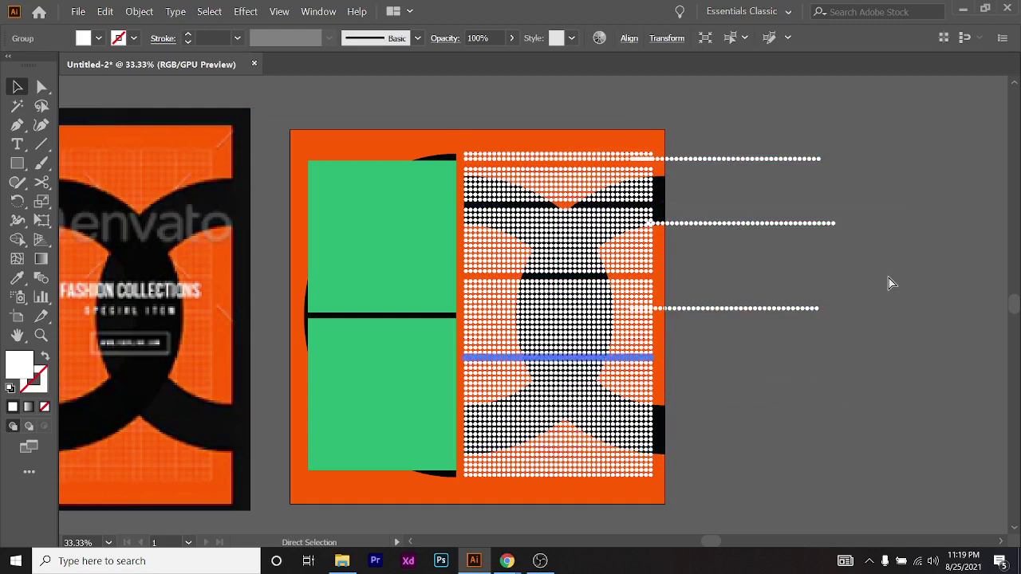
# Try pulling two more rows out of the middle of the dot pattern, undo the moves and clear the selection
pyautogui.click(829, 423)
pyautogui.moveTo(565, 322); pyautogui.dragTo(779, 192)
pyautogui.moveTo(614, 257); pyautogui.dragTo(776, 168)
pyautogui.hotkey('ctrl', 'z')
pyautogui.hotkey('ctrl', 'z')
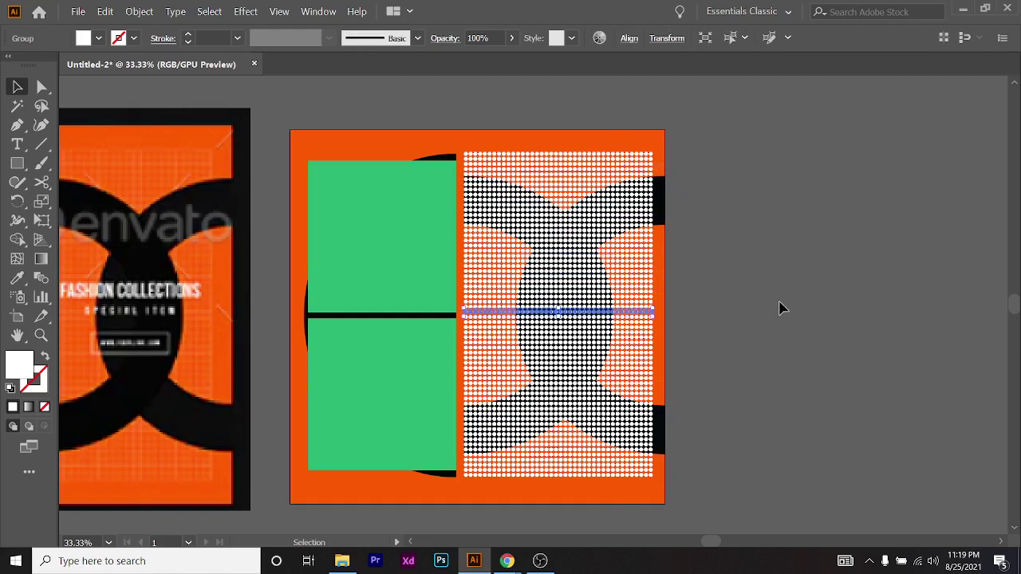
pyautogui.click(780, 318)
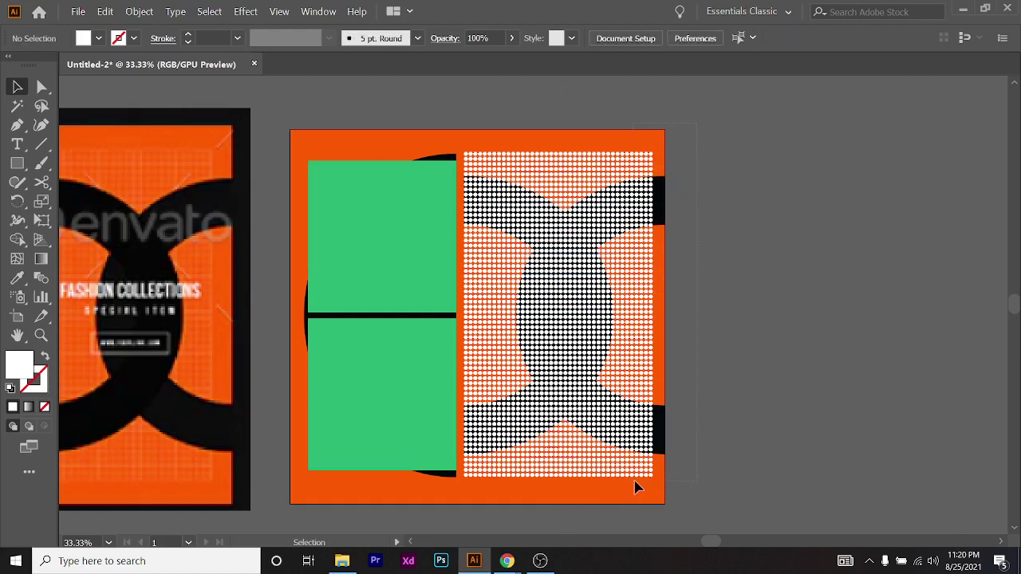
# Select all the dot rows together with the black shapes they overlap
pyautogui.moveTo(635, 487); pyautogui.dragTo(677, 173)
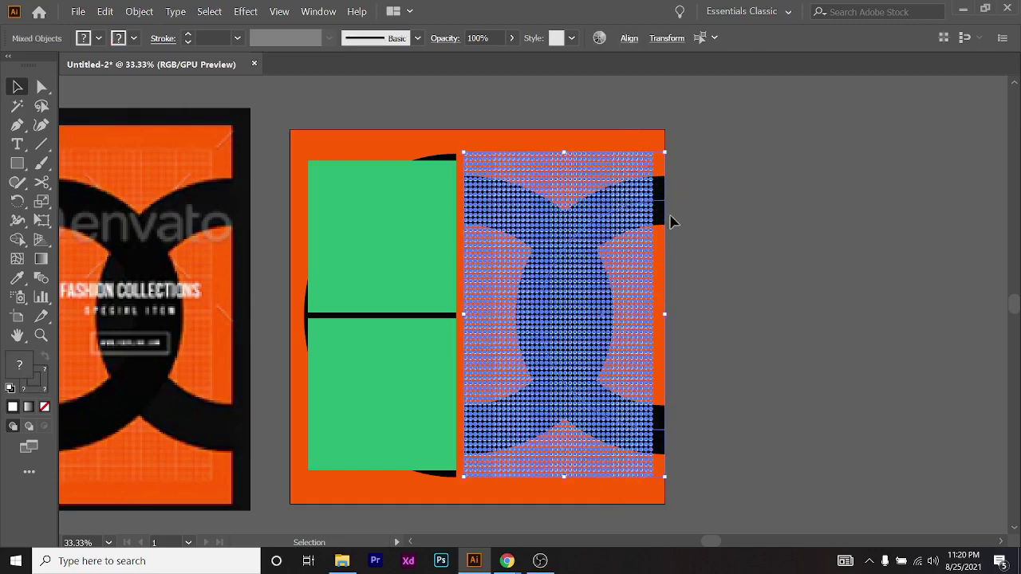
pyautogui.keyDown('alt'); pyautogui.scroll(3, 664, 209); pyautogui.keyUp('alt')
pyautogui.keyDown('alt'); pyautogui.scroll(2, 684, 199); pyautogui.keyUp('alt')
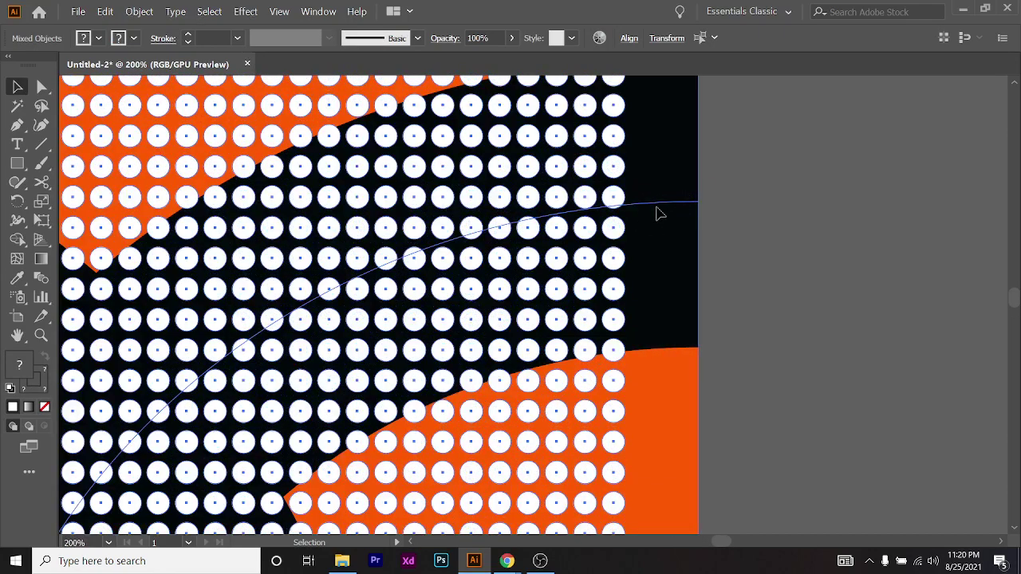
# Try moving the dots and black shapes together off the artboard, and undo each move
pyautogui.hotkey('ctrl', '0')
pyautogui.moveTo(598, 228); pyautogui.dragTo(803, 166)
pyautogui.hotkey('ctrl', 'z')
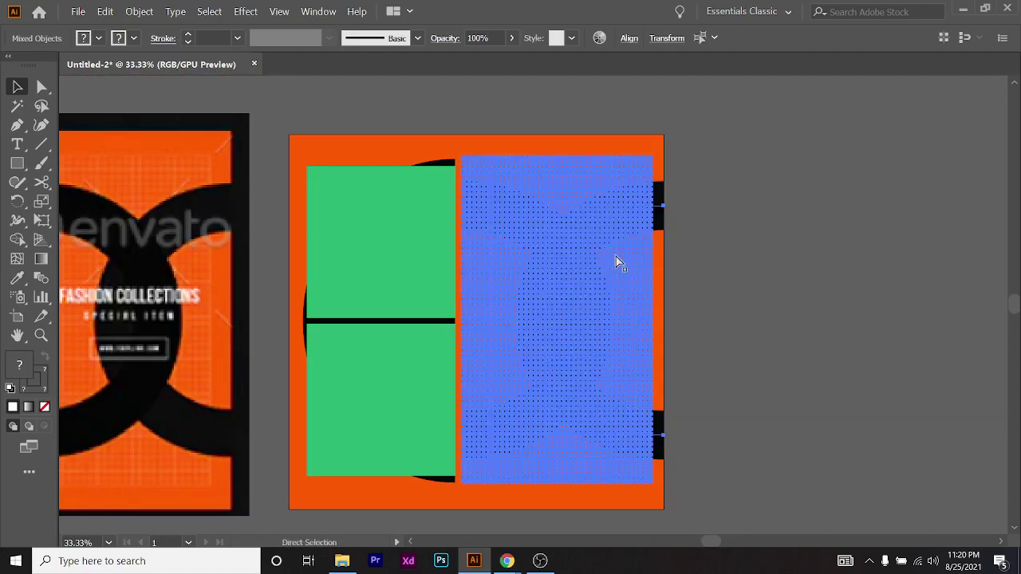
pyautogui.moveTo(630, 267); pyautogui.dragTo(801, 213)
pyautogui.hotkey('ctrl', 'z')
pyautogui.moveTo(562, 327); pyautogui.dragTo(563, 327)
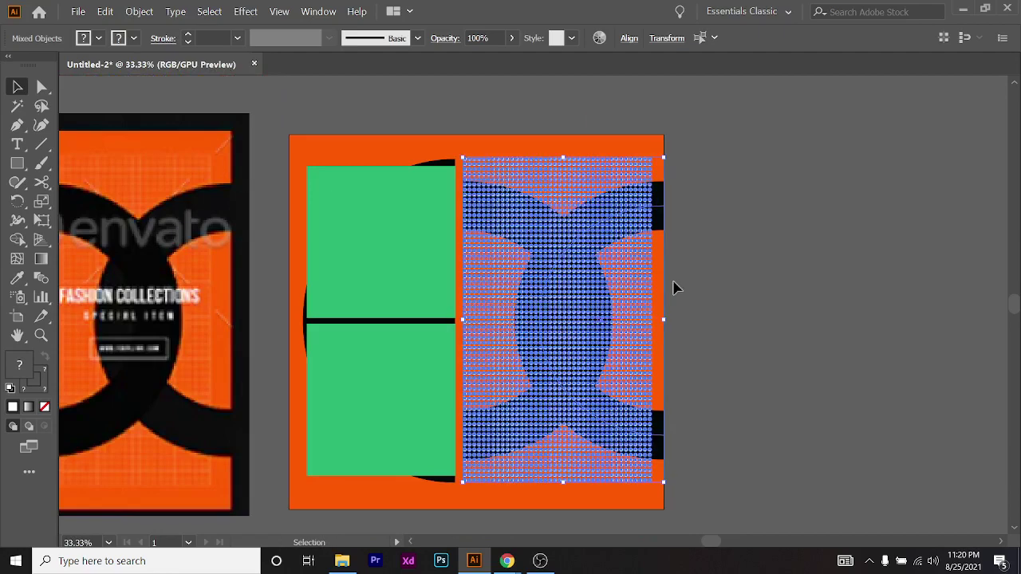
# Remove the black shapes from the selection so only the dot rows stay selected
pyautogui.scroll(6, 630, 204)
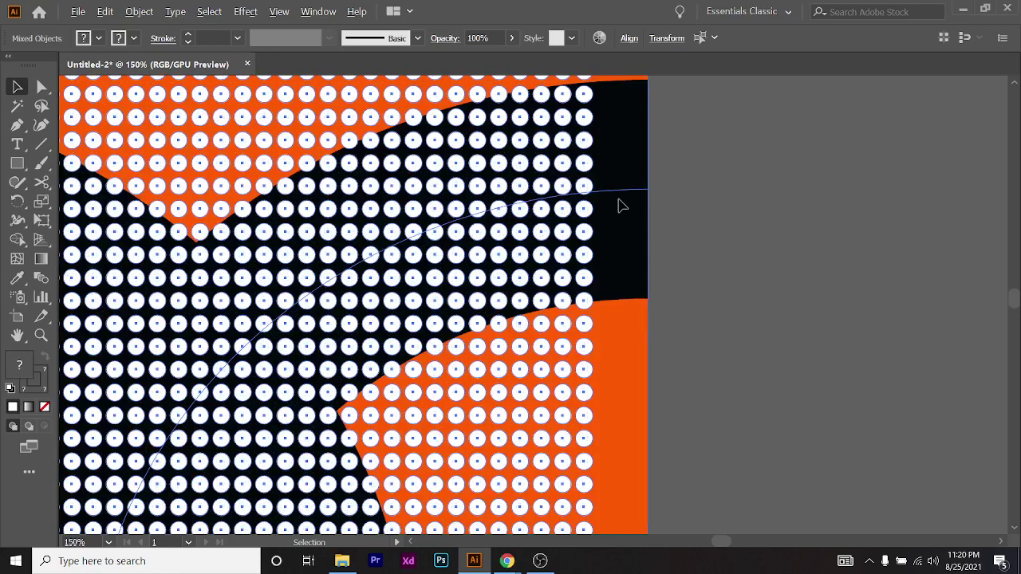
pyautogui.scroll(2, 630, 196)
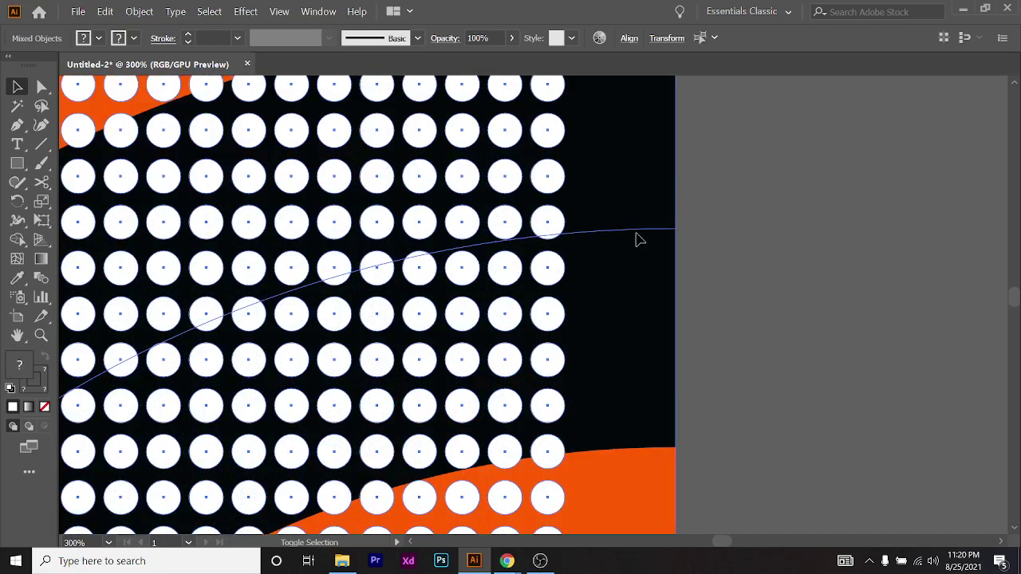
pyautogui.scroll(-6, 638, 234)
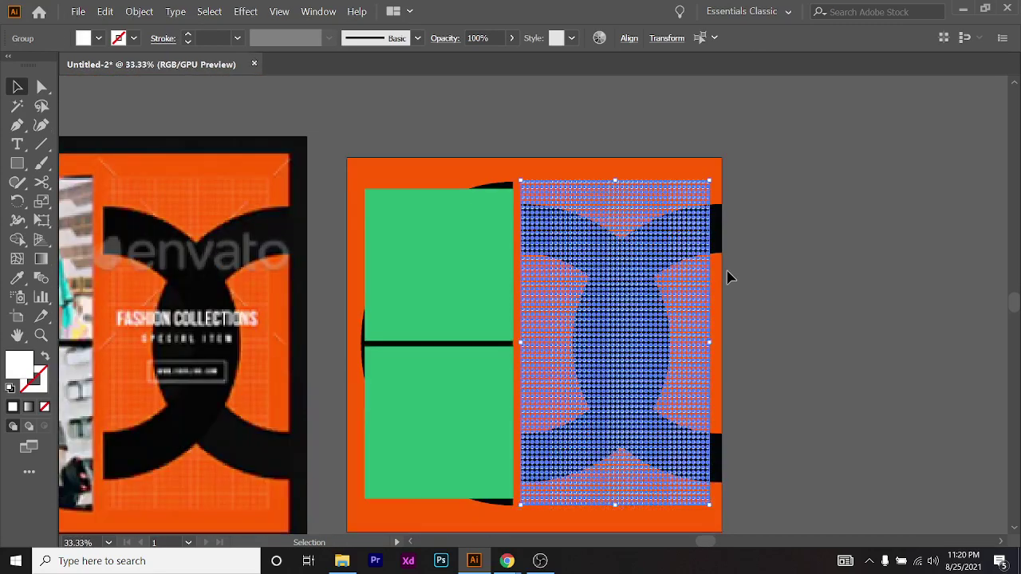
# Try moving only the selected dot rows off the artboard several times, undoing each move
pyautogui.moveTo(631, 276); pyautogui.dragTo(855, 202)
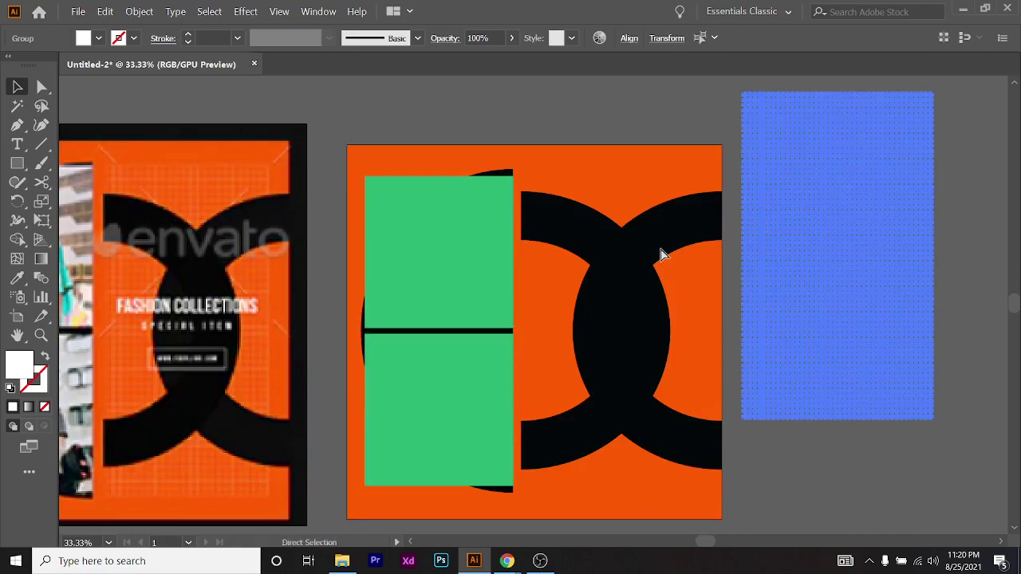
pyautogui.hotkey('ctrl', 'z')
pyautogui.moveTo(645, 285); pyautogui.dragTo(848, 237)
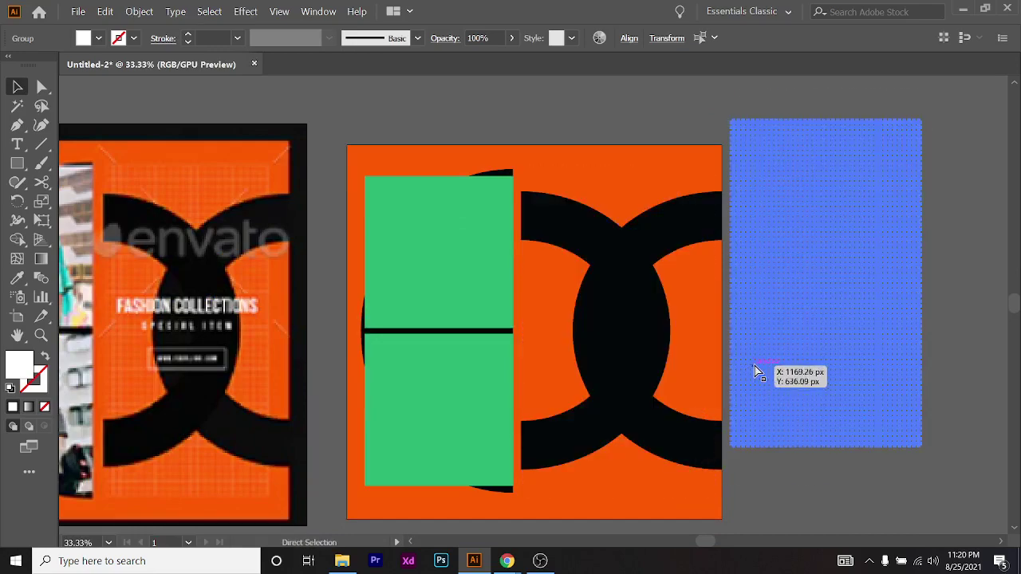
pyautogui.hotkey('ctrl', 'z')
pyautogui.moveTo(615, 346); pyautogui.dragTo(880, 295)
pyautogui.hotkey('ctrl', 'z')
pyautogui.moveTo(646, 331); pyautogui.dragTo(857, 262)
pyautogui.hotkey('ctrl', 'z')
pyautogui.scroll(-1, 782, 259)
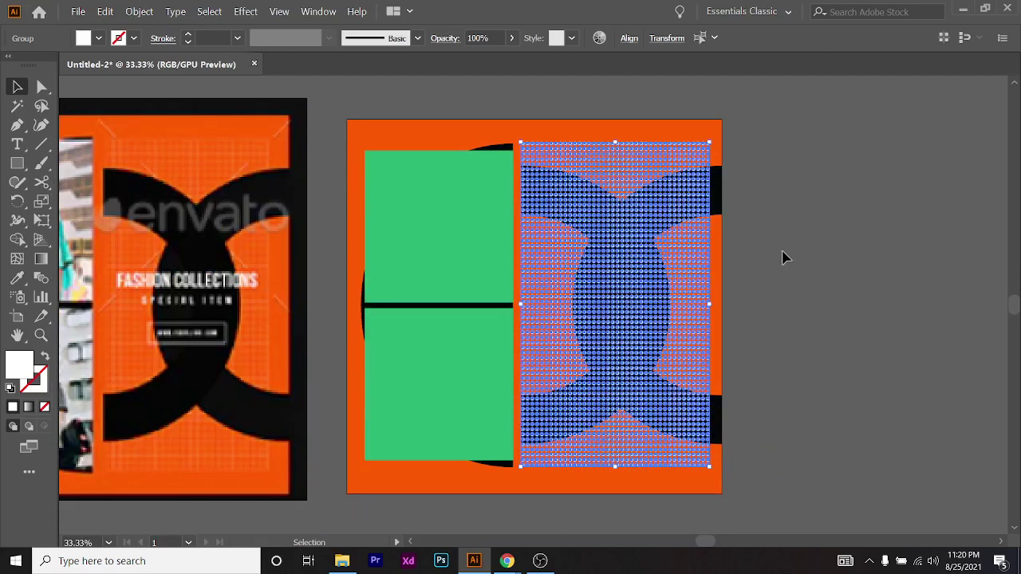
# Group the selected dot rows into one object and clear the selection
pyautogui.click(784, 256)
pyautogui.click(410, 279)
pyautogui.click(786, 406)
pyautogui.hotkey('ctrl', 'z')
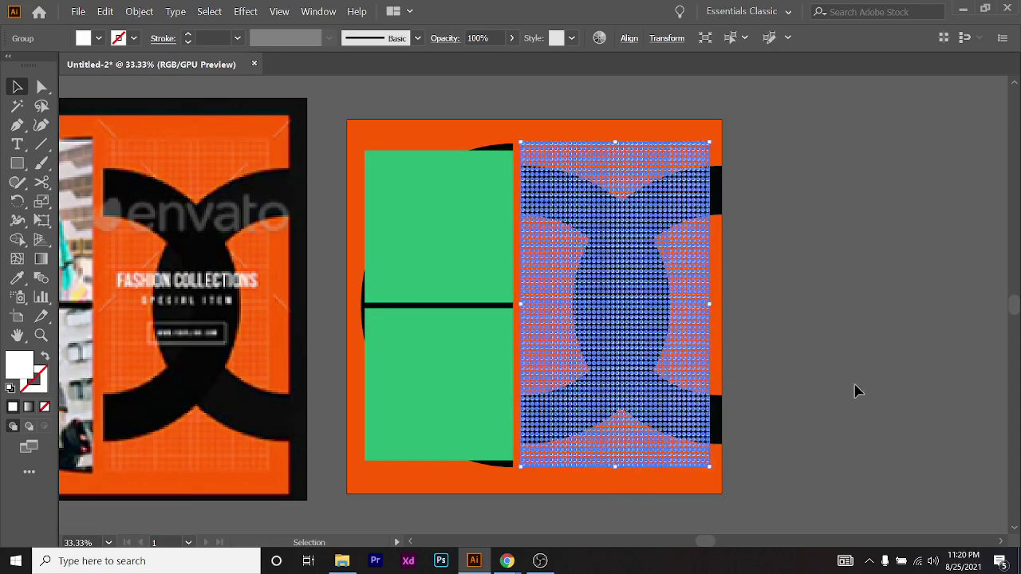
pyautogui.click(869, 392)
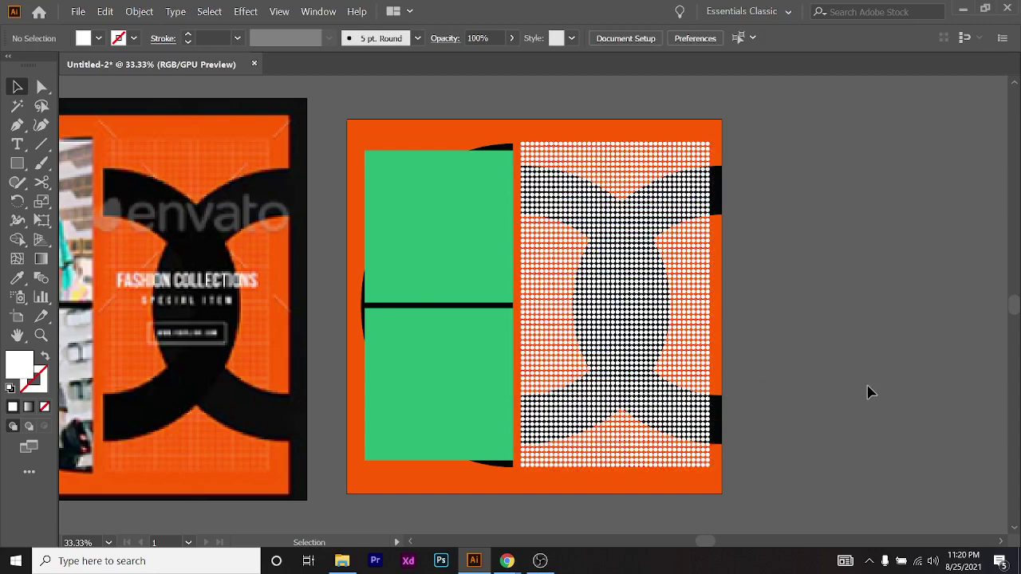
# Select the dot pattern on the artboard to check it as one object, and deselect it
pyautogui.click(682, 341)
pyautogui.click(796, 339)
pyautogui.click(568, 249)
pyautogui.rightClick(568, 248)
pyautogui.click(814, 349)
pyautogui.scroll(1, 798, 186)
pyautogui.scroll(-3, 718, 506)
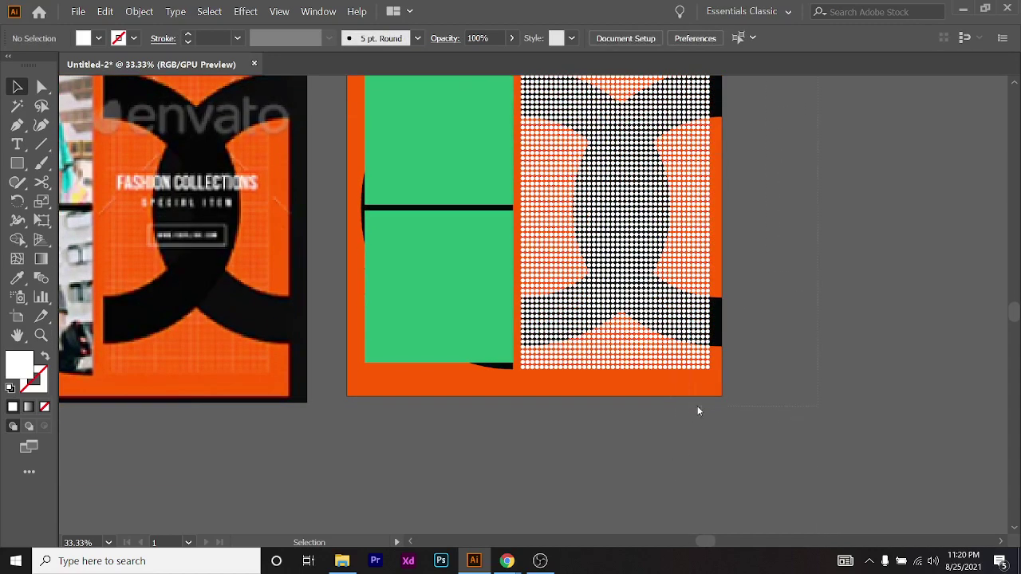
# Select the dots together with the overlapping black shapes, inspect their outlines up close, and clear the selection
pyautogui.hotkey('ctrl', 'a')
pyautogui.scroll(2, 710, 319)
pyautogui.scroll(5, 718, 211)
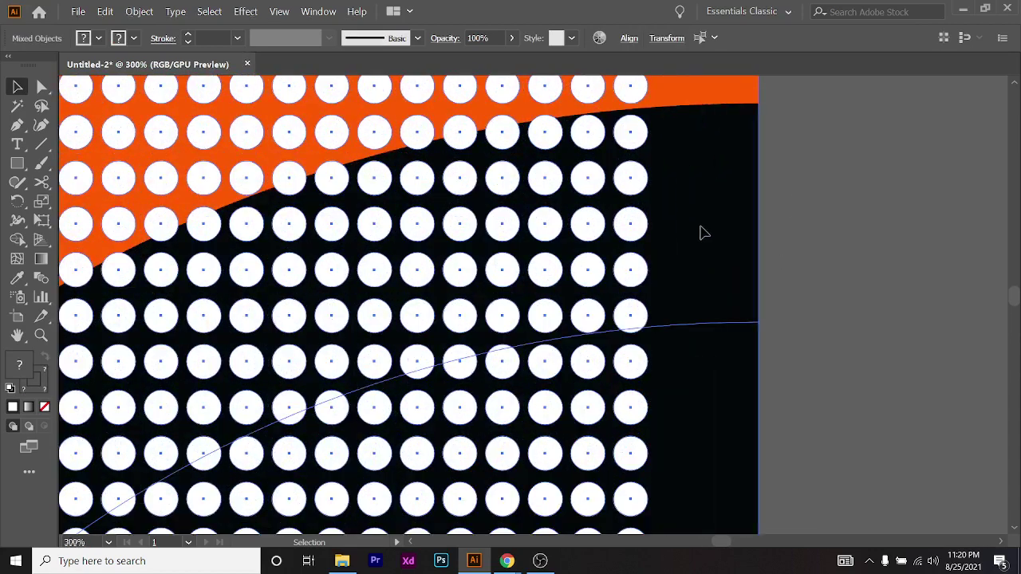
pyautogui.scroll(-2, 422, 365)
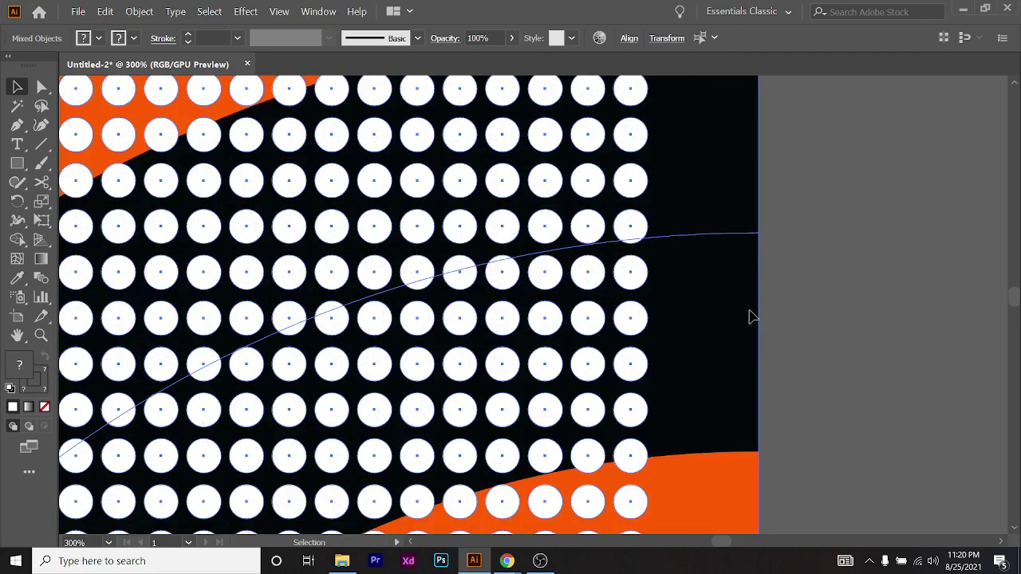
pyautogui.scroll(-4, 750, 317)
pyautogui.scroll(1, 750, 319)
pyautogui.scroll(-1, 750, 308)
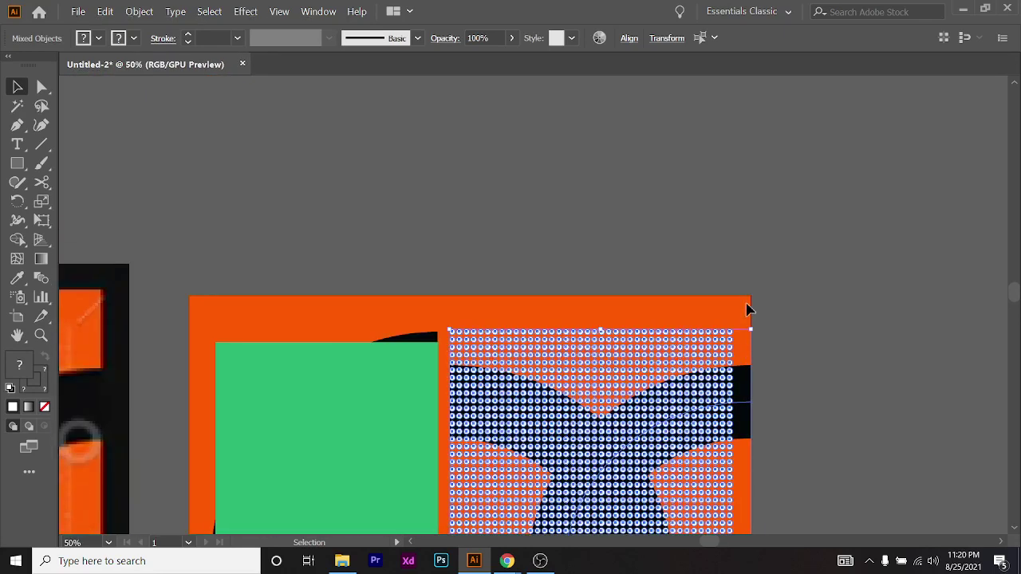
pyautogui.scroll(1, 750, 308)
pyautogui.scroll(-1, 604, 296)
pyautogui.click(157, 227)
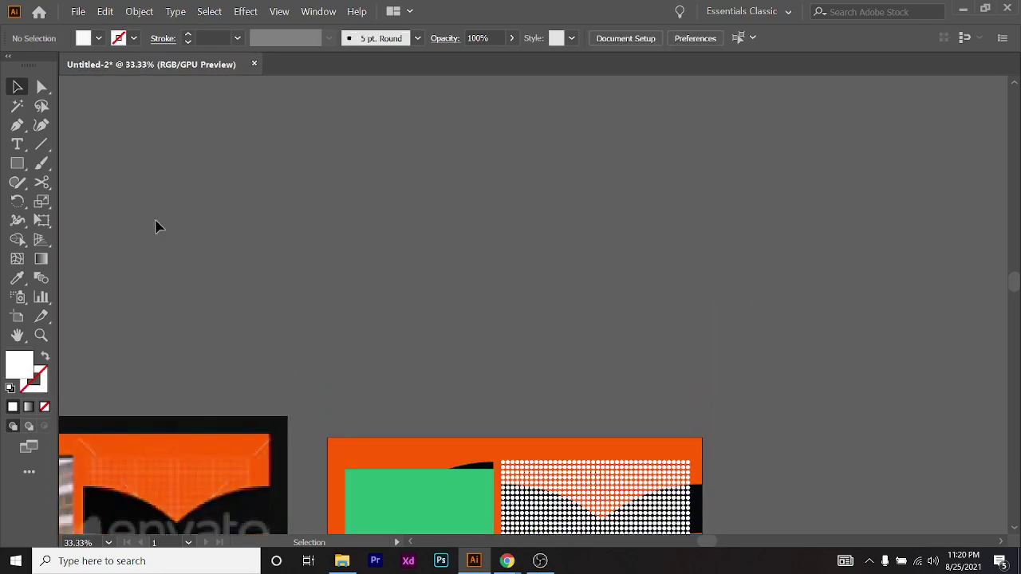
# Draw seven white practice rectangles of different sizes on the empty canvas above the artboard, five in an upper row and two below
pyautogui.click(17, 163)
pyautogui.moveTo(205, 149)
pyautogui.mouseDown()
pyautogui.moveTo(346, 284)
pyautogui.moveTo(337, 269)
pyautogui.mouseUp()
pyautogui.moveTo(425, 156); pyautogui.dragTo(473, 256)
pyautogui.moveTo(569, 169); pyautogui.dragTo(629, 273)
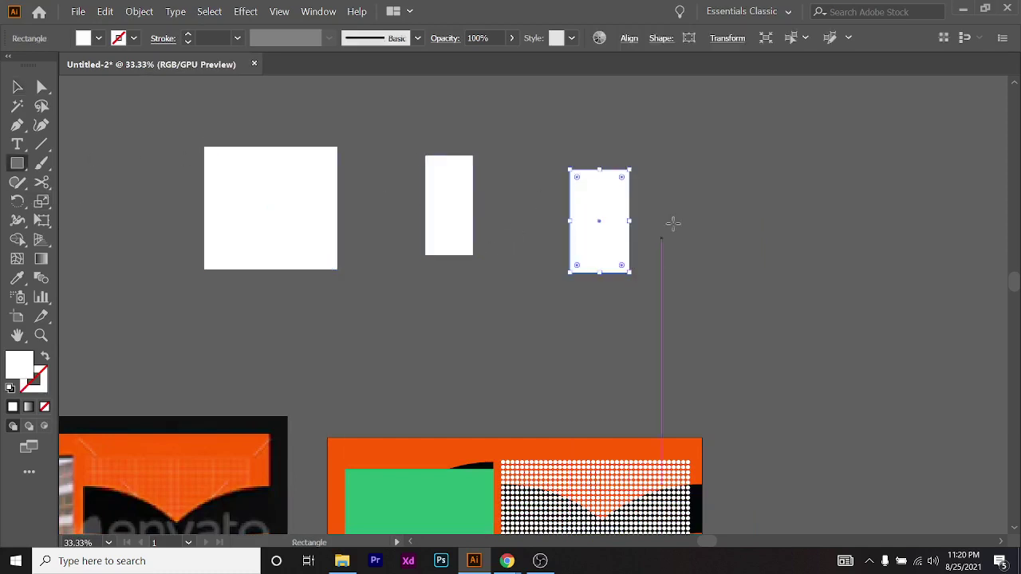
pyautogui.moveTo(725, 165); pyautogui.dragTo(781, 261)
pyautogui.moveTo(869, 169); pyautogui.dragTo(921, 273)
pyautogui.moveTo(544, 345); pyautogui.dragTo(664, 380)
pyautogui.moveTo(742, 336); pyautogui.dragTo(868, 407)
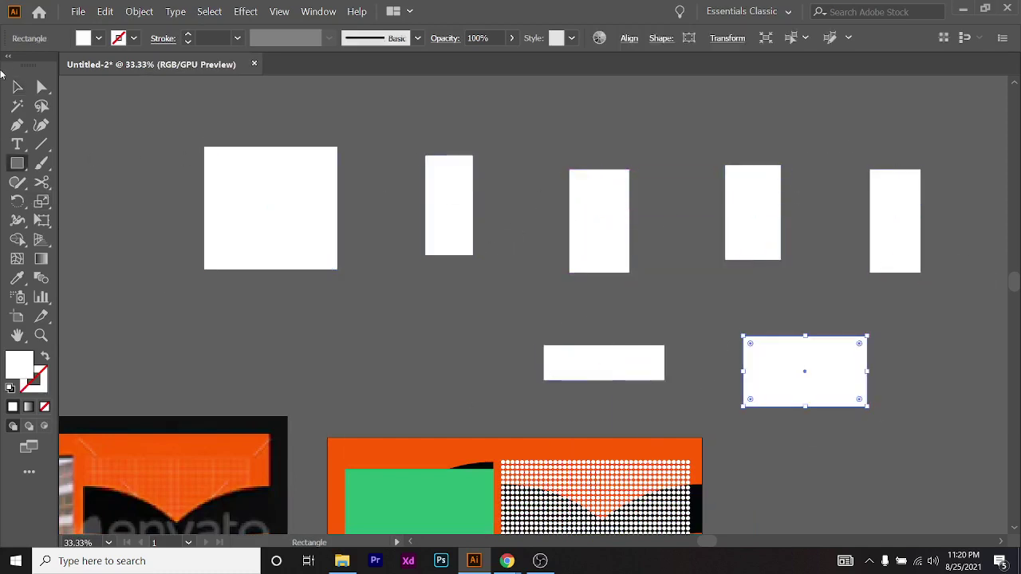
# Select the practice rectangles one at a time to show single-object selection
pyautogui.click(15, 85)
pyautogui.click(287, 203)
pyautogui.click(455, 209)
pyautogui.click(585, 217)
pyautogui.click(772, 225)
pyautogui.click(878, 219)
pyautogui.click(820, 358)
pyautogui.click(552, 355)
pyautogui.click(333, 227)
pyautogui.click(451, 214)
# Select all seven practice rectangles together, starting with the largest one and adding the others individually
pyautogui.click(263, 224)
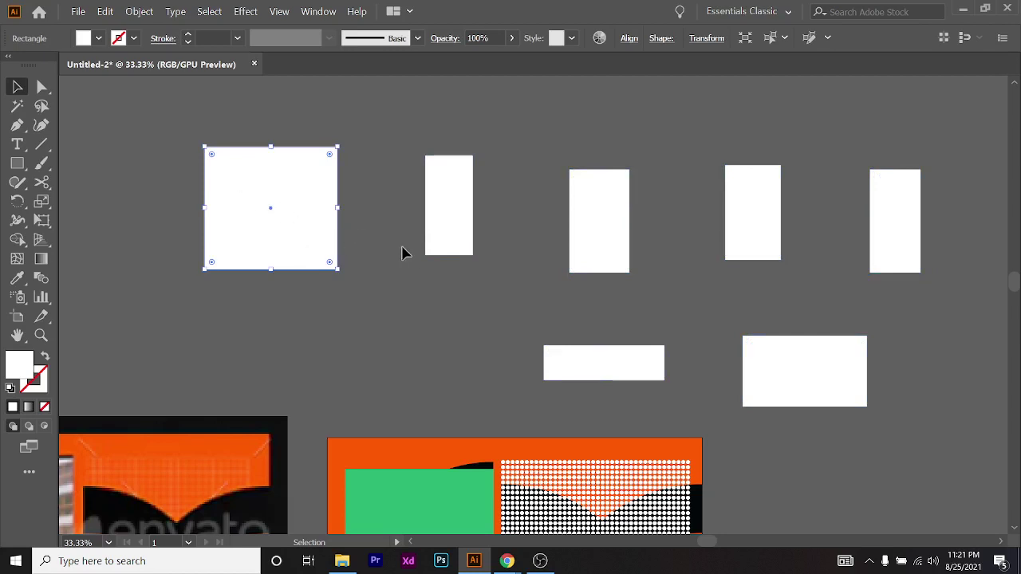
pyautogui.keyDown('shift'); pyautogui.click(454, 193); pyautogui.keyUp('shift')
pyautogui.keyDown('shift'); pyautogui.click(573, 223); pyautogui.keyUp('shift')
pyautogui.keyDown('shift'); pyautogui.click(771, 223); pyautogui.keyUp('shift')
pyautogui.keyDown('shift'); pyautogui.click(915, 216); pyautogui.keyUp('shift')
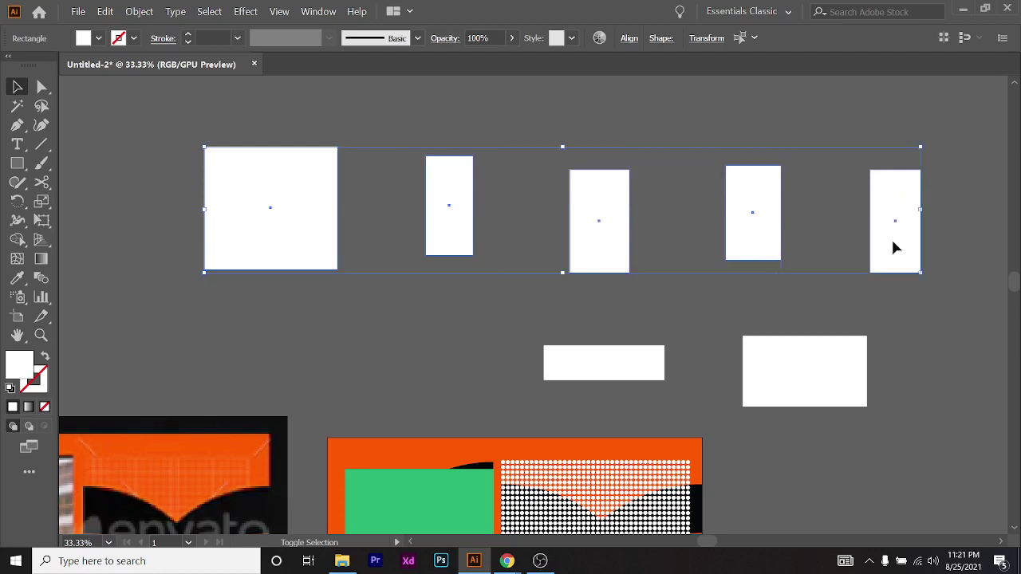
pyautogui.keyDown('shift'); pyautogui.click(645, 365); pyautogui.keyUp('shift')
pyautogui.keyDown('shift'); pyautogui.click(802, 373); pyautogui.keyUp('shift')
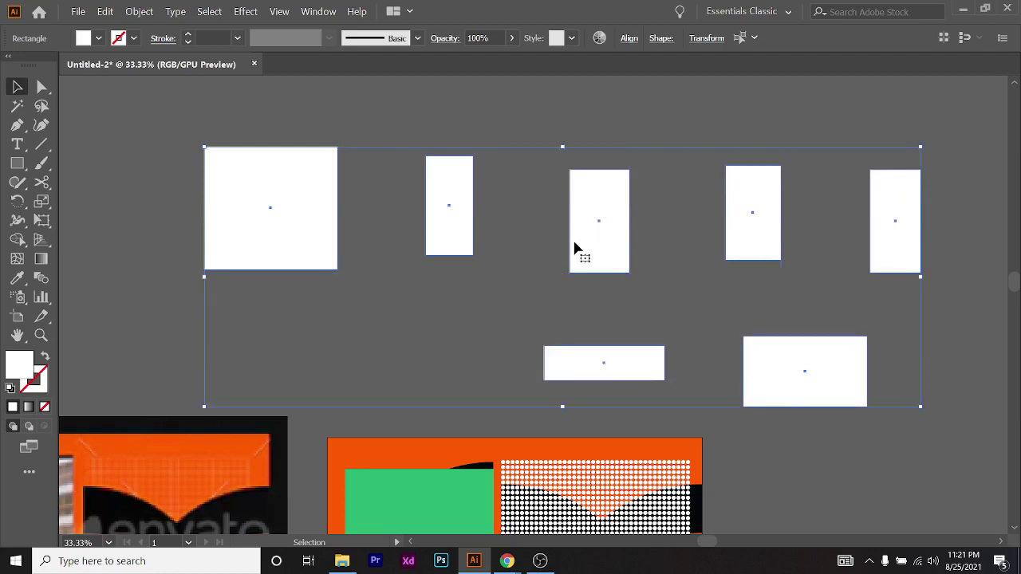
# Remove the larger lower rectangle and the two rightmost upper rectangles from the selection
pyautogui.keyDown('shift'); pyautogui.click(827, 356); pyautogui.keyUp('shift')
pyautogui.keyDown('shift'); pyautogui.click(874, 232); pyautogui.keyUp('shift')
pyautogui.keyDown('shift'); pyautogui.click(768, 231); pyautogui.keyUp('shift')
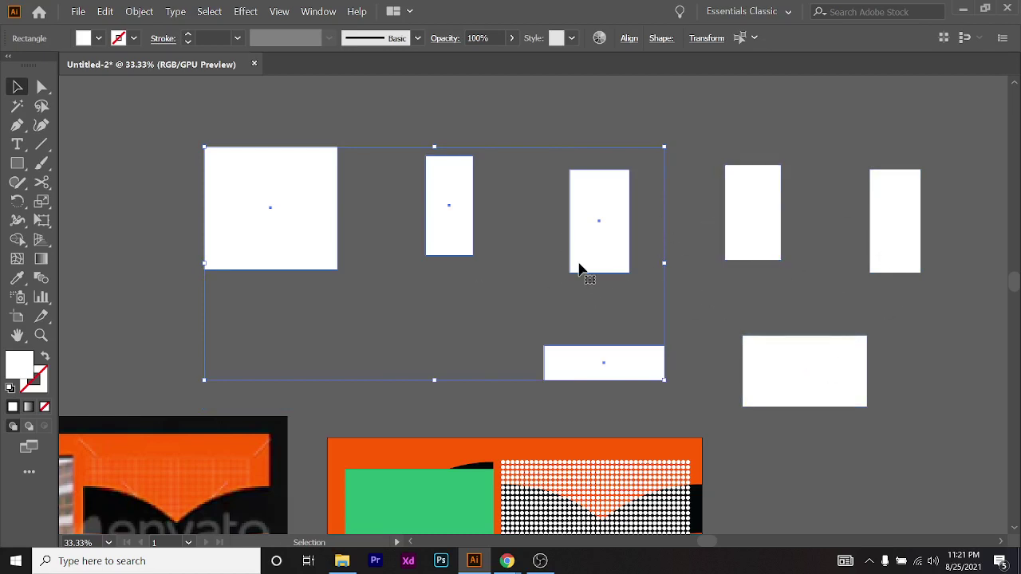
# Delete all the white practice rectangles from the empty canvas above the artboard
pyautogui.scroll(-1, 187, 141)
pyautogui.hotkey('ctrl', 'a')
pyautogui.press('Delete')
pyautogui.scroll(-5, 712, 355)
pyautogui.scroll(-2, 719, 310)
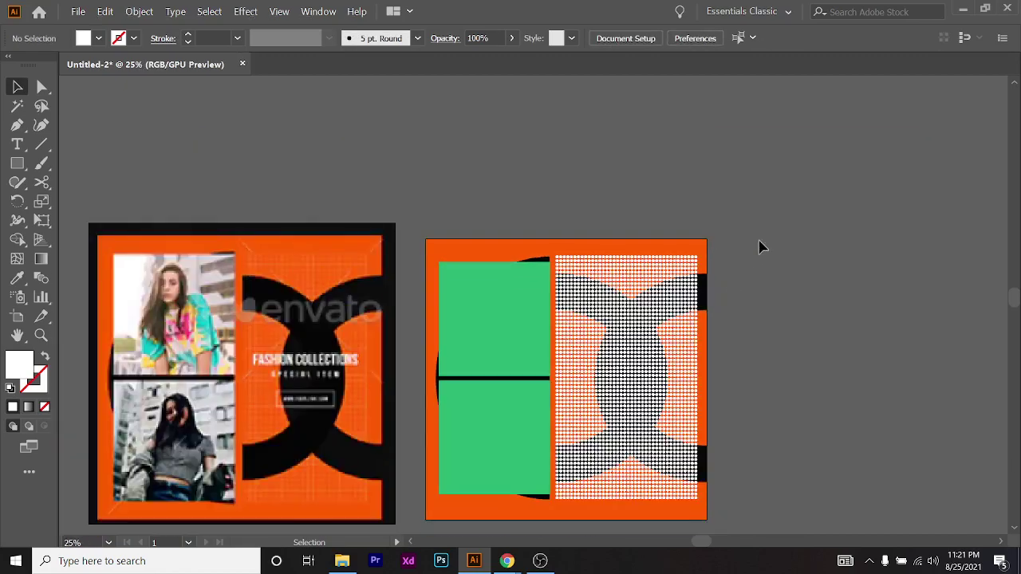
# Select all the dots over the black rings and remove the black ring from the selection
pyautogui.click(682, 511)
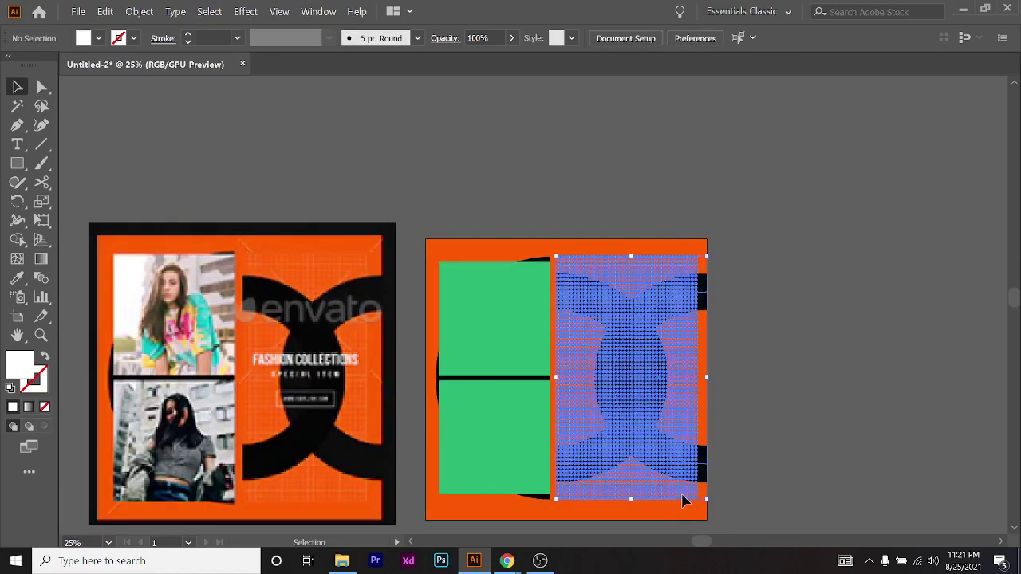
pyautogui.scroll(7, 704, 291)
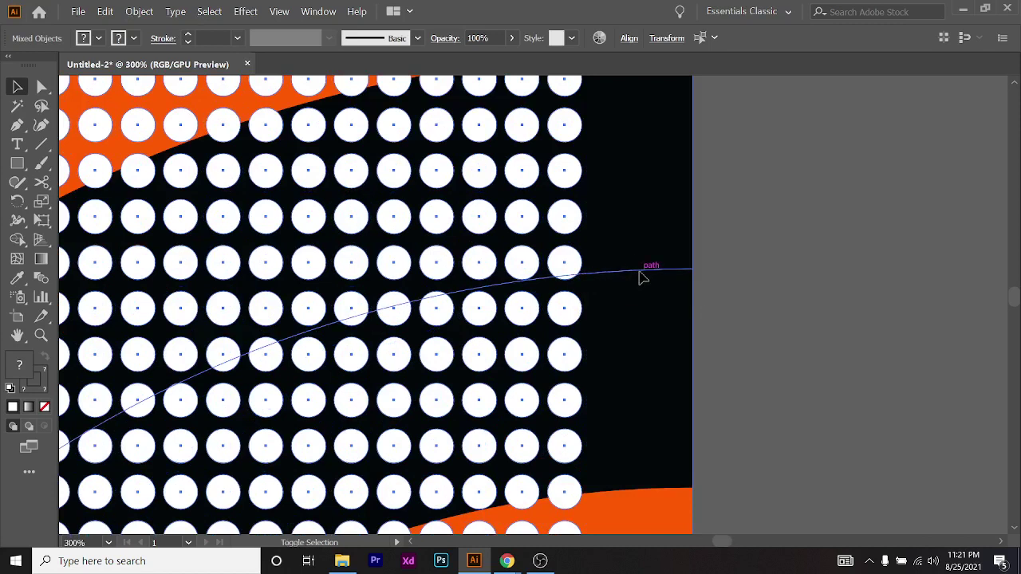
pyautogui.scroll(-3, 696, 285)
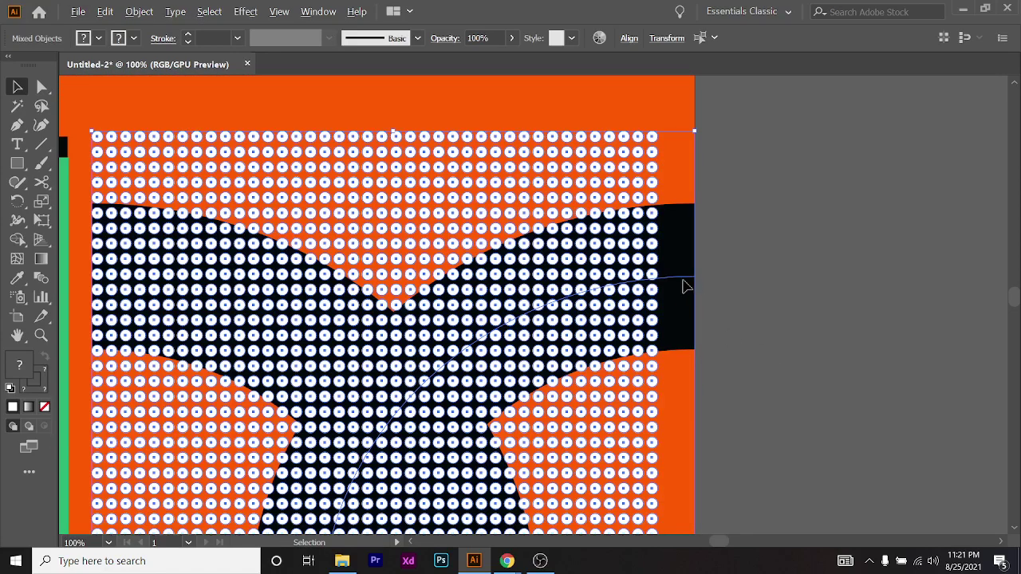
pyautogui.scroll(2, 684, 285)
pyautogui.click(669, 283)
pyautogui.scroll(-4, 825, 317)
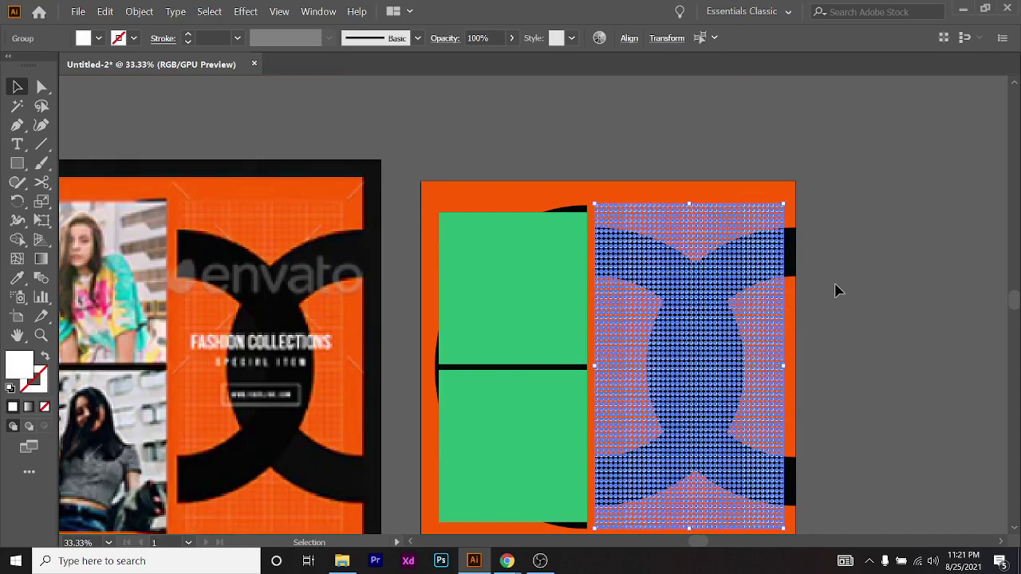
# Group the selected dots into one object, and undo a trial move of the group
pyautogui.hscroll(2, 837, 289)
pyautogui.moveTo(648, 334); pyautogui.dragTo(712, 446)
pyautogui.hotkey('ctrl', 'z')
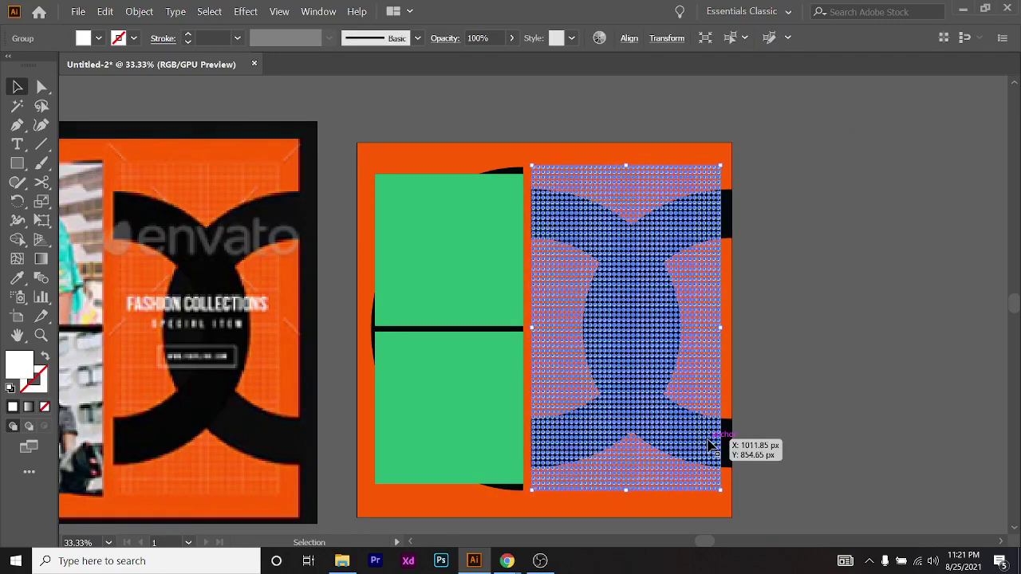
pyautogui.hscroll(-2, 961, 348)
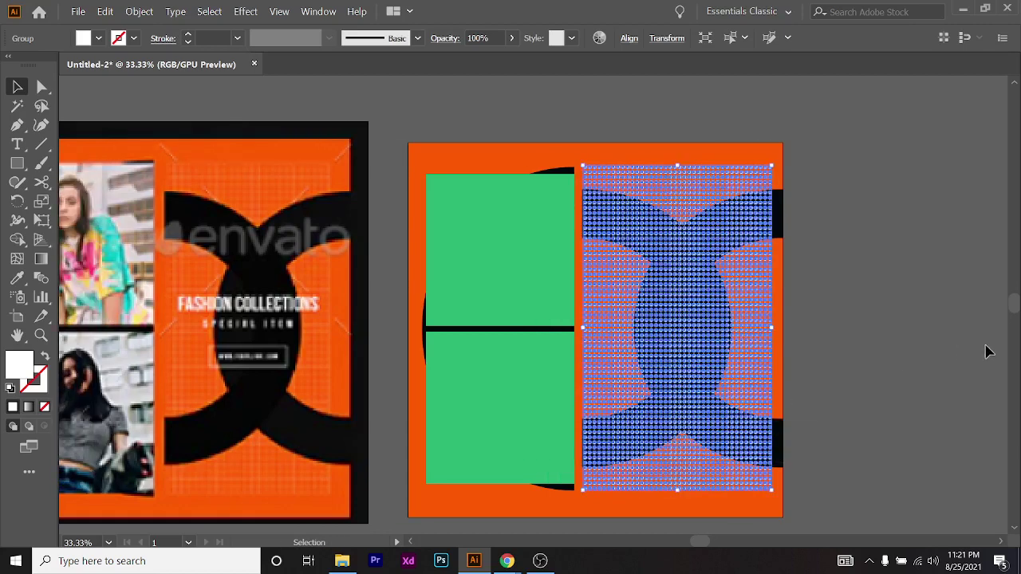
pyautogui.click(949, 348)
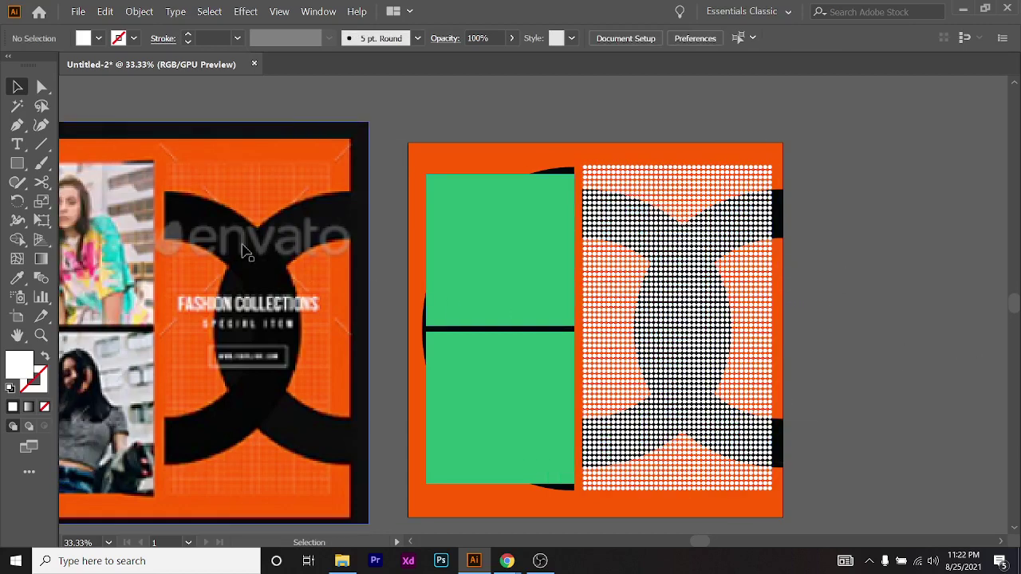
# Send the dot grid group to the very back of the artwork
pyautogui.click(722, 267)
pyautogui.press('a')
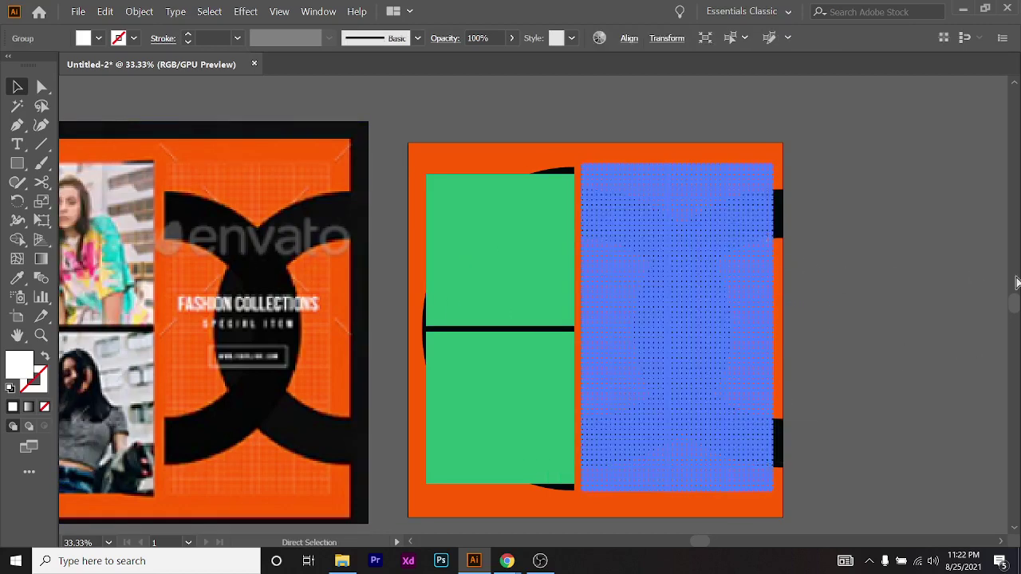
pyautogui.press('v')
pyautogui.click(915, 343)
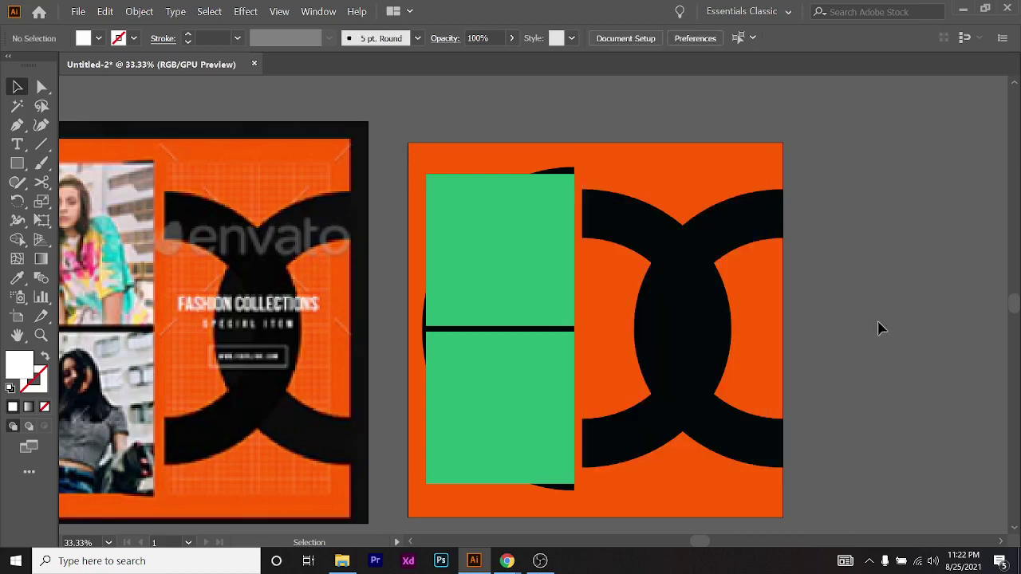
# Send the orange background behind the dot grid so the dots sit between it and the black rings
pyautogui.click(740, 178)
pyautogui.press('a')
pyautogui.press('v')
pyautogui.click(892, 183)
# Try bringing the dot grid forward between the two black rings, and undo that change in stacking order
pyautogui.click(735, 168)
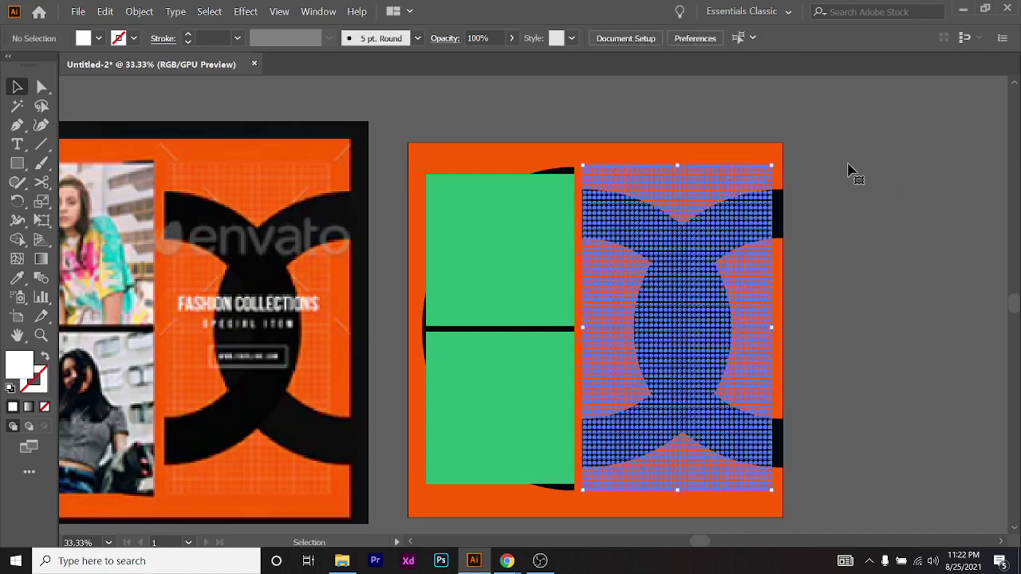
pyautogui.press('a')
pyautogui.press('v')
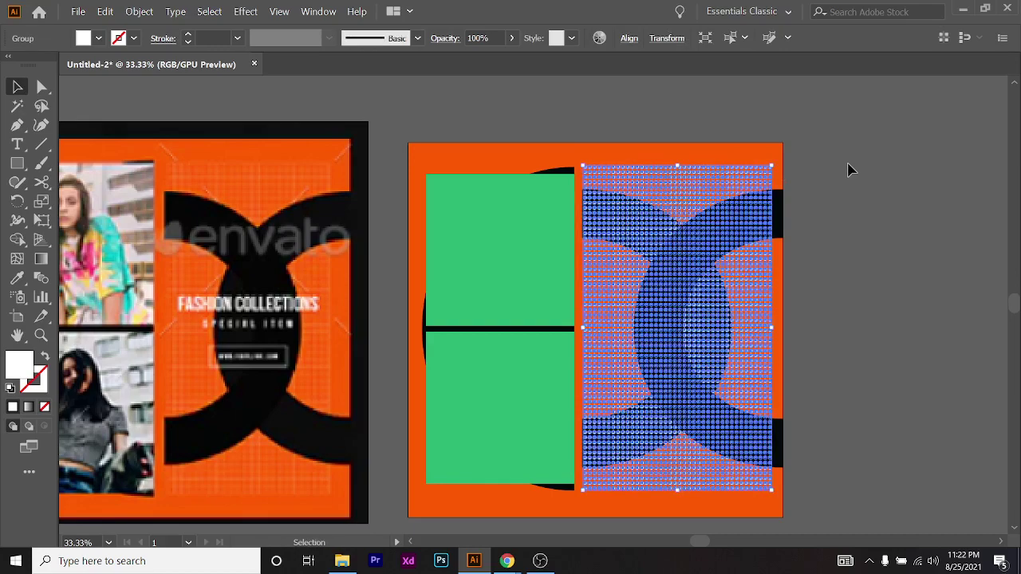
pyautogui.click(850, 170)
pyautogui.scroll(3, 718, 208)
pyautogui.scroll(-1, 564, 170)
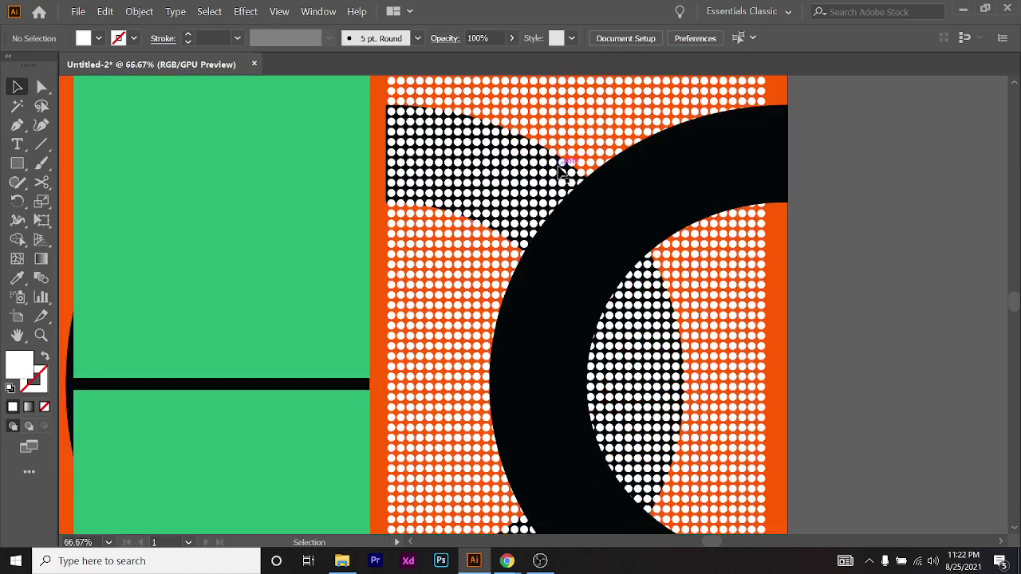
pyautogui.hotkey('ctrl', 'z')
# Examine the dot grid's placement behind the black rings by repeatedly selecting and deselecting the group
pyautogui.click(565, 139)
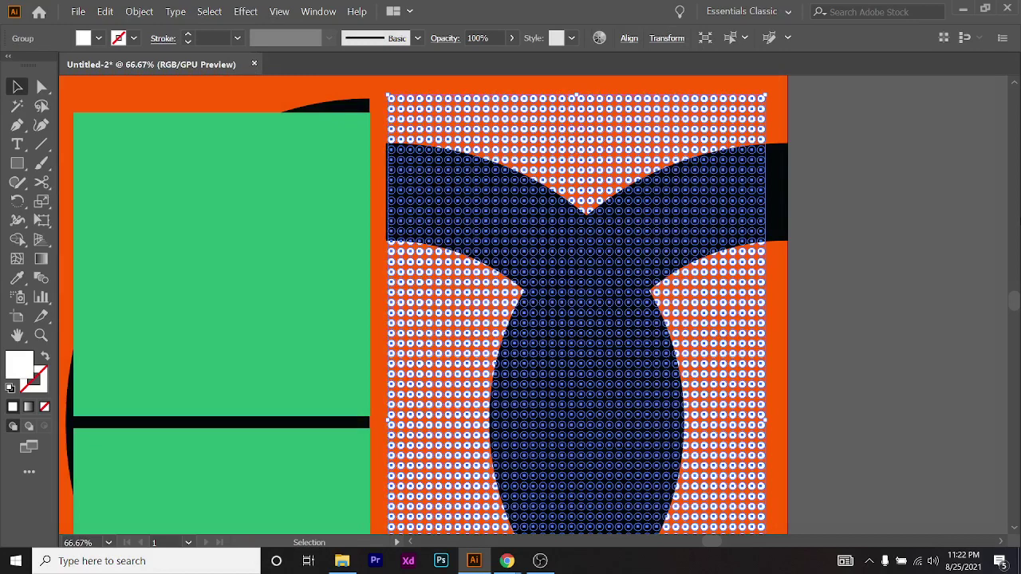
pyautogui.click(887, 206)
pyautogui.scroll(-3, 887, 206)
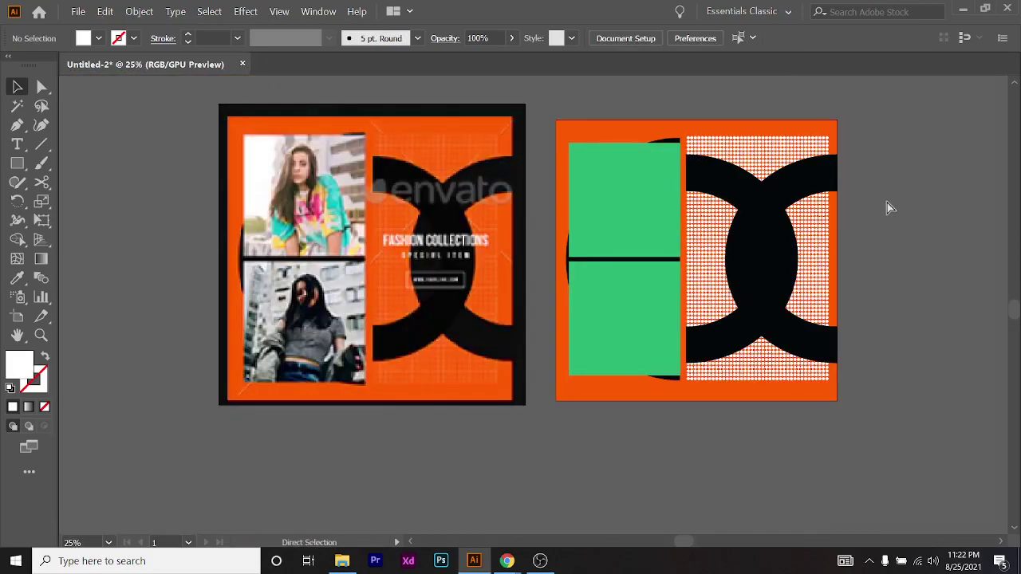
pyautogui.scroll(1, 889, 208)
pyautogui.hscroll(1, 892, 205)
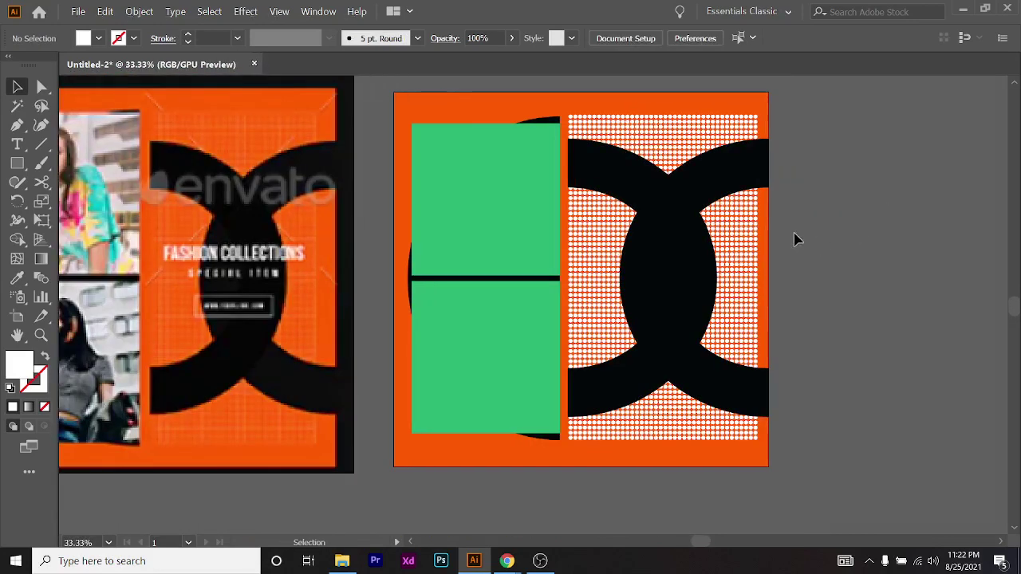
pyautogui.click(761, 259)
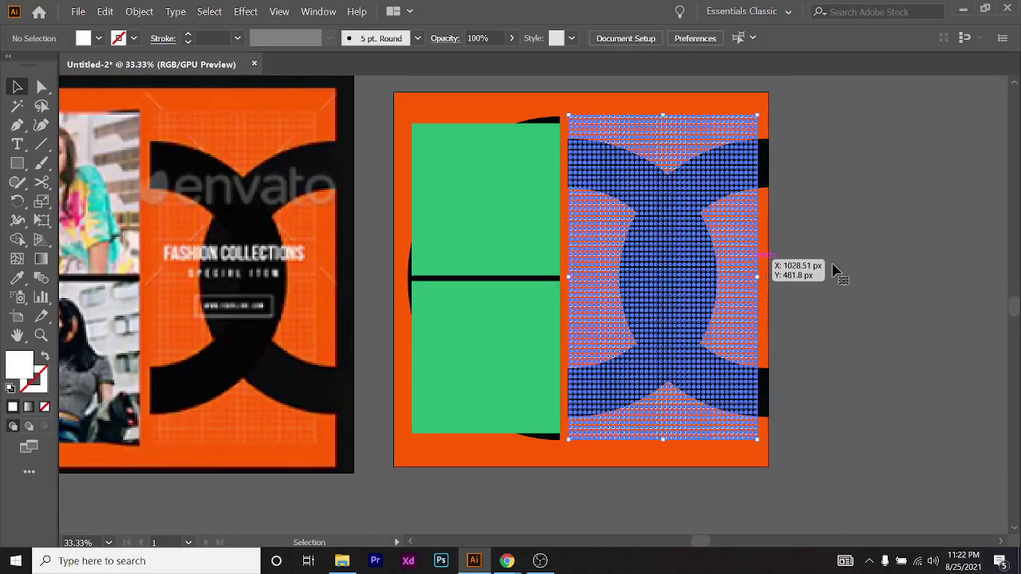
pyautogui.click(988, 273)
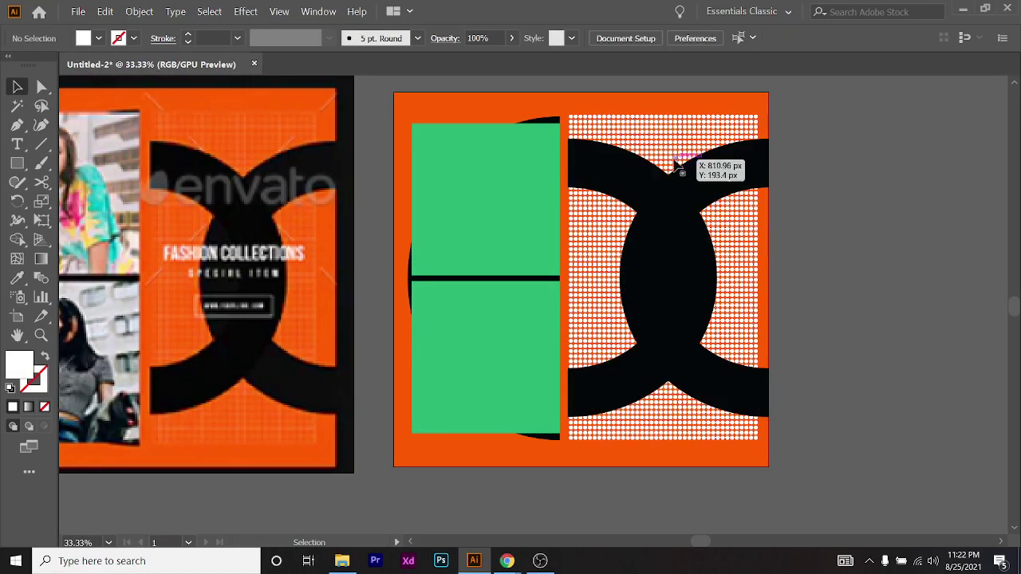
pyautogui.click(658, 141)
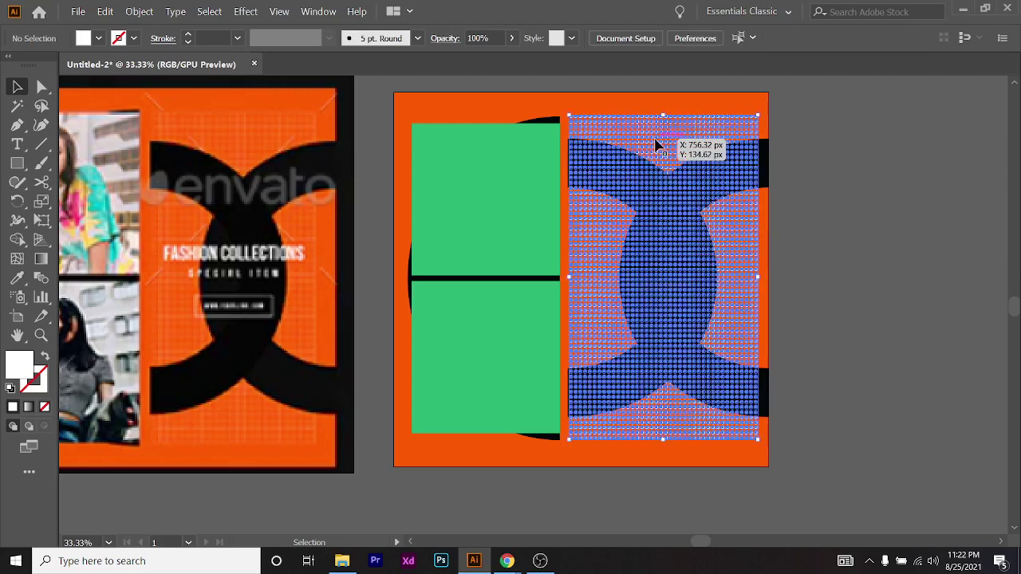
pyautogui.click(802, 217)
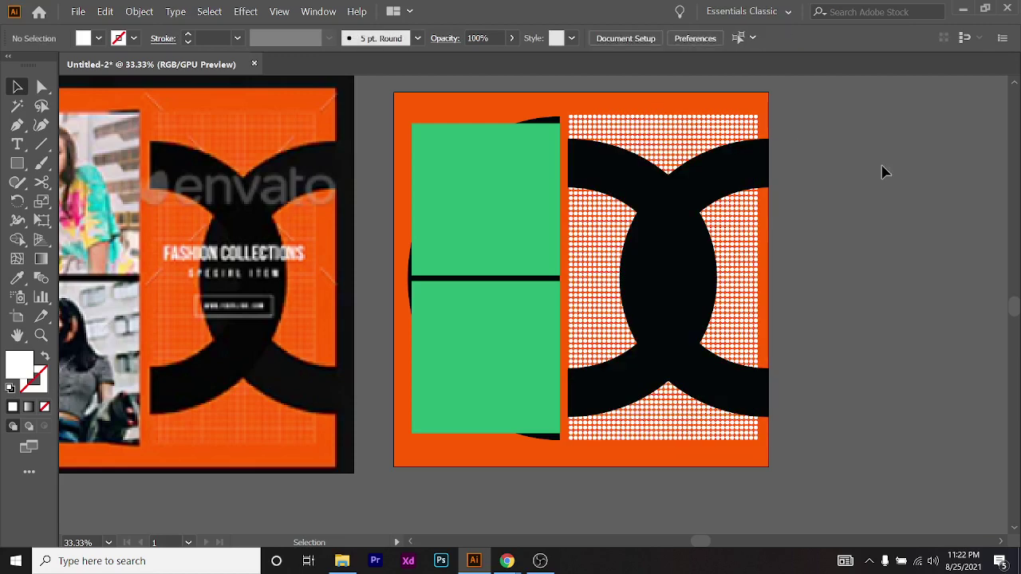
pyautogui.click(643, 141)
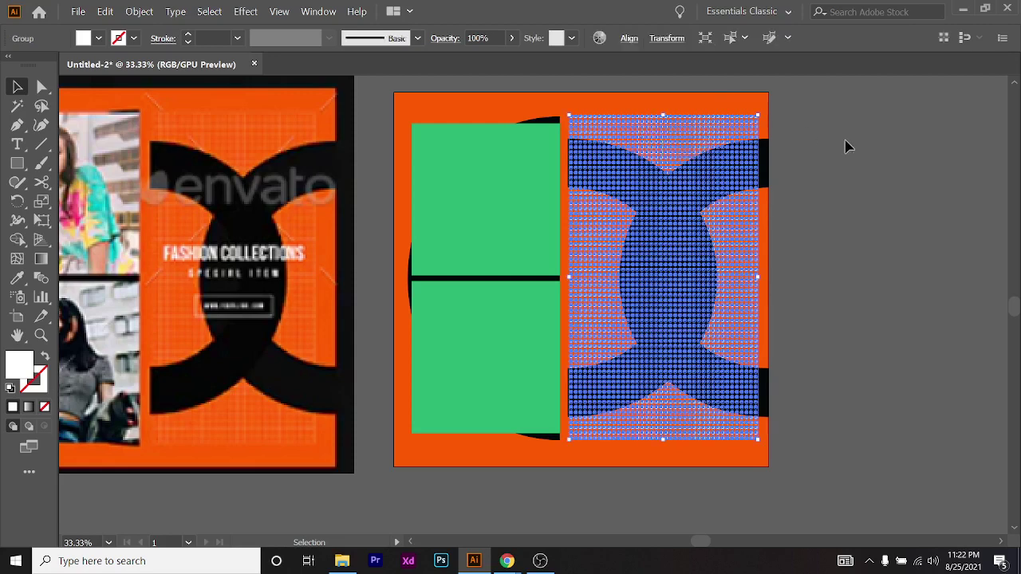
pyautogui.click(847, 146)
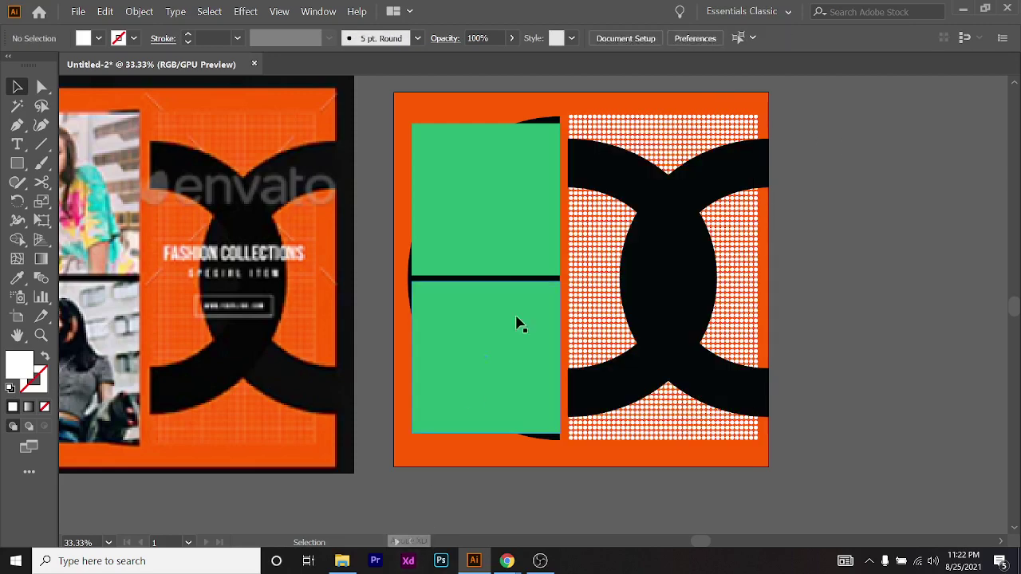
# Set the opacity of the dot grid group to 10%
pyautogui.click(659, 137)
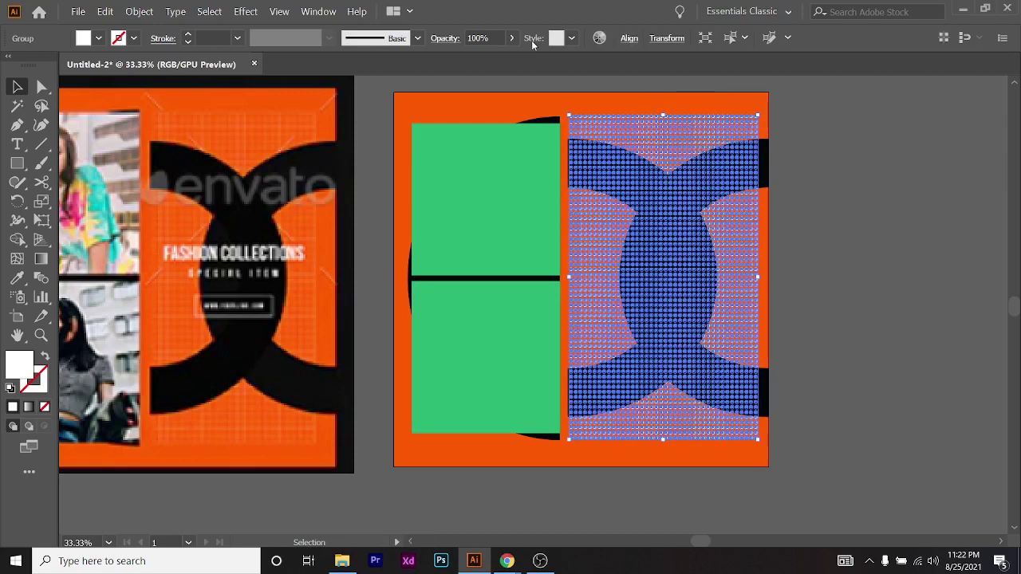
pyautogui.click(488, 37)
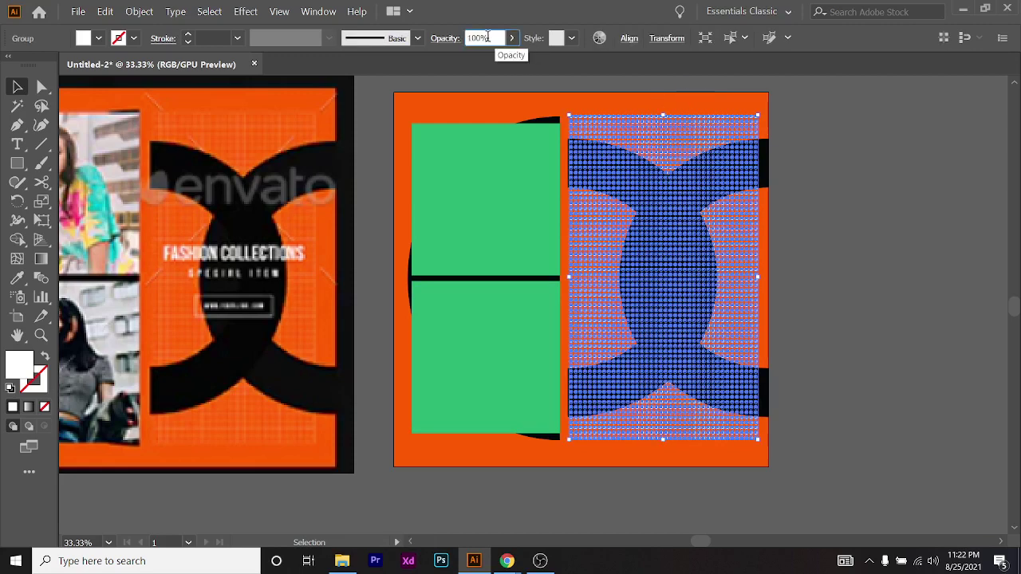
pyautogui.press('BackSpace')
pyautogui.press('BackSpace')
pyautogui.press('Return')
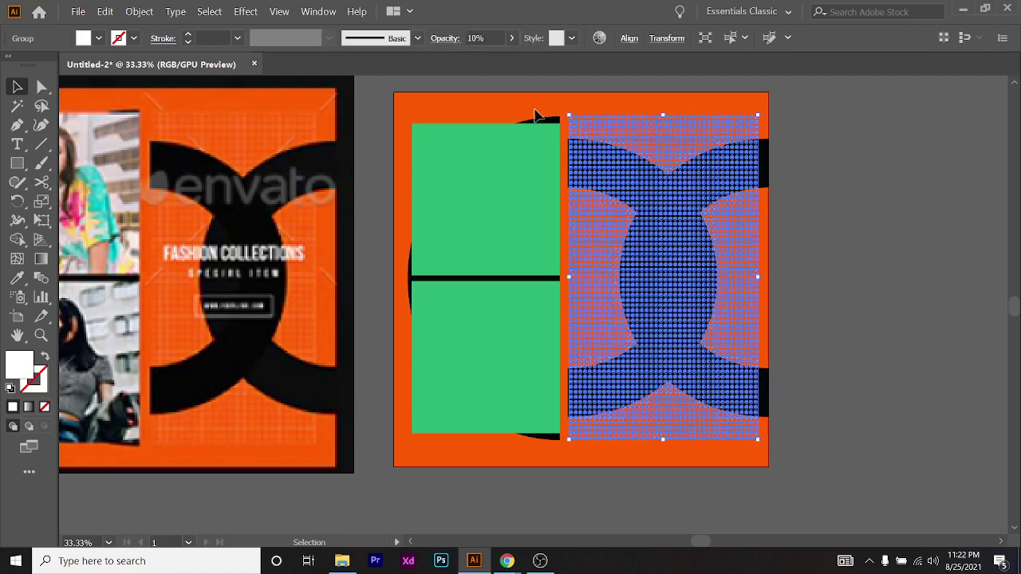
pyautogui.click(872, 185)
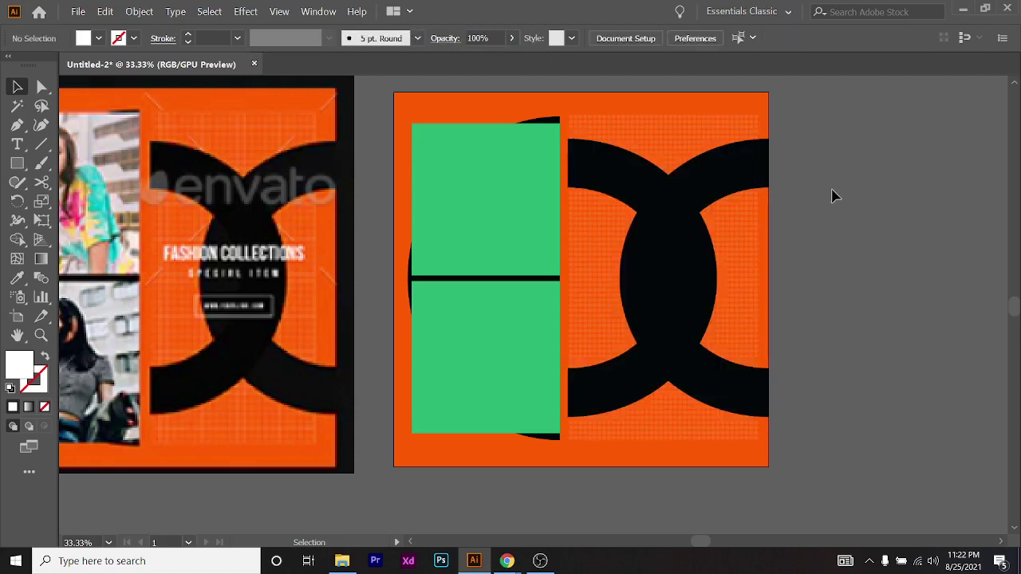
# Examine the faded dot pattern across the artboard and compare it with the reference design's grid and diagonal lines
pyautogui.scroll(3, 740, 171)
pyautogui.scroll(1, 902, 210)
pyautogui.scroll(-1, 889, 210)
pyautogui.scroll(-1, 890, 211)
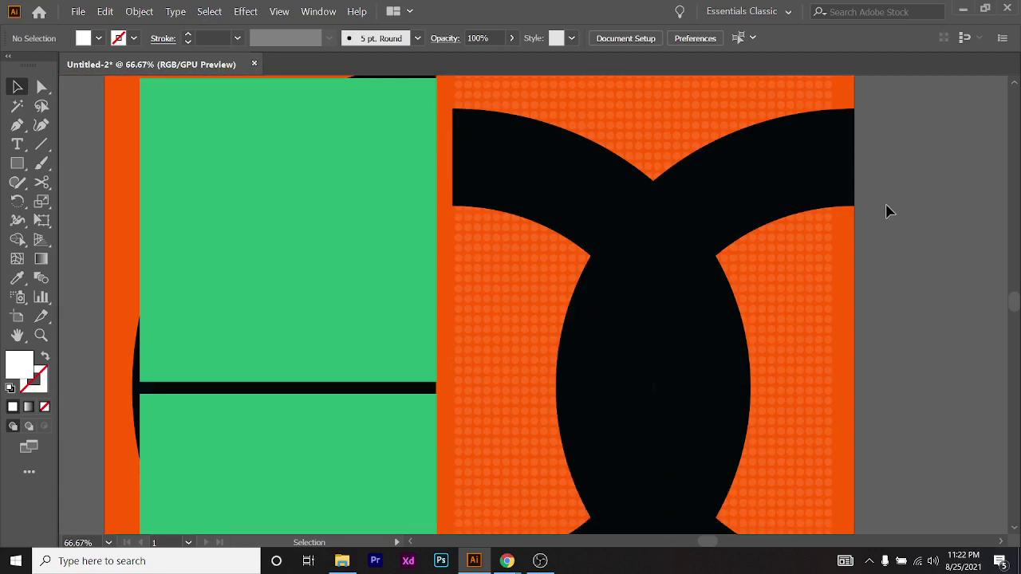
pyautogui.scroll(-6, 891, 212)
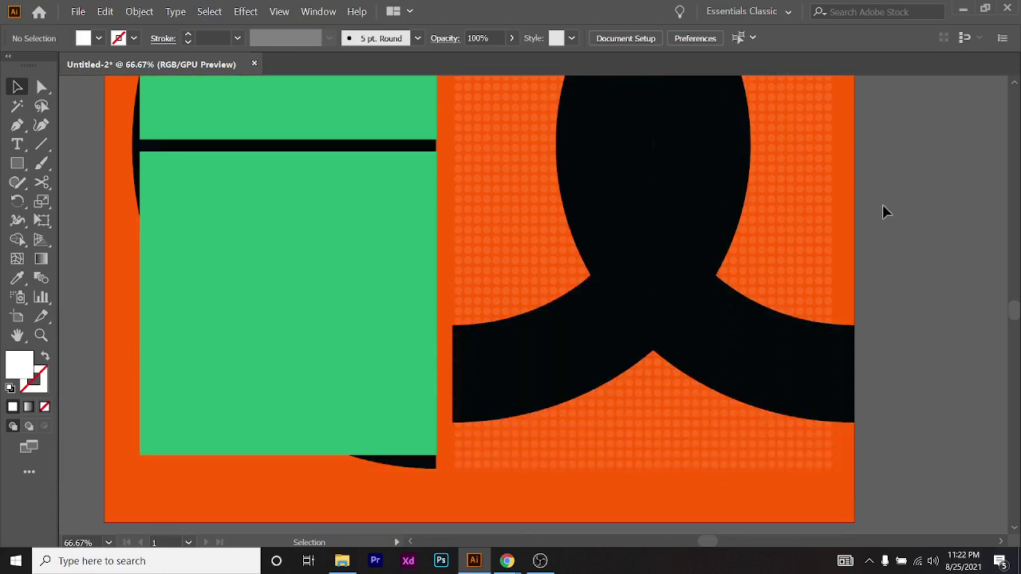
pyautogui.scroll(8, 886, 212)
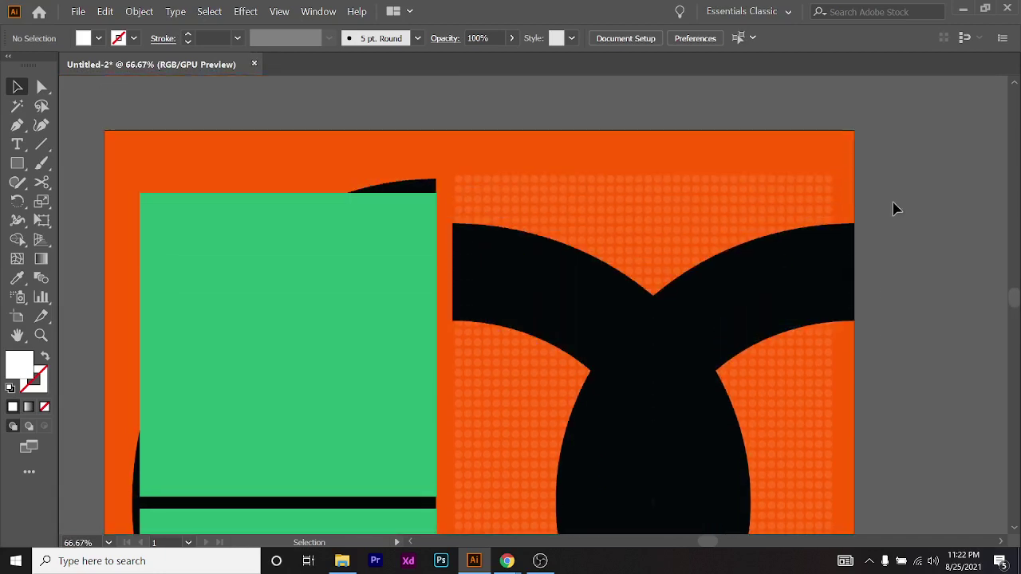
pyautogui.scroll(-5, 885, 211)
pyautogui.scroll(5, 588, 271)
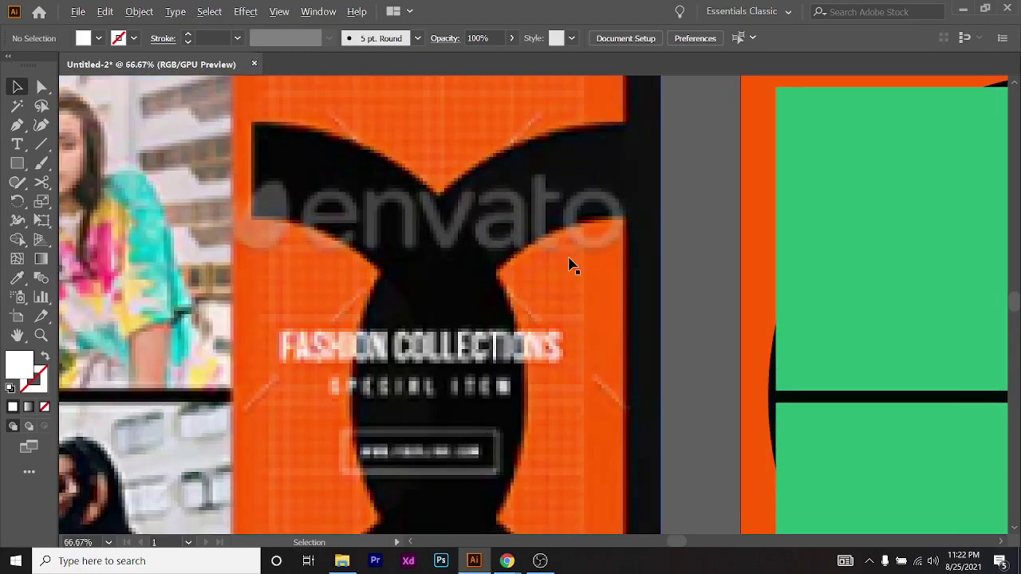
pyautogui.scroll(-3, 447, 214)
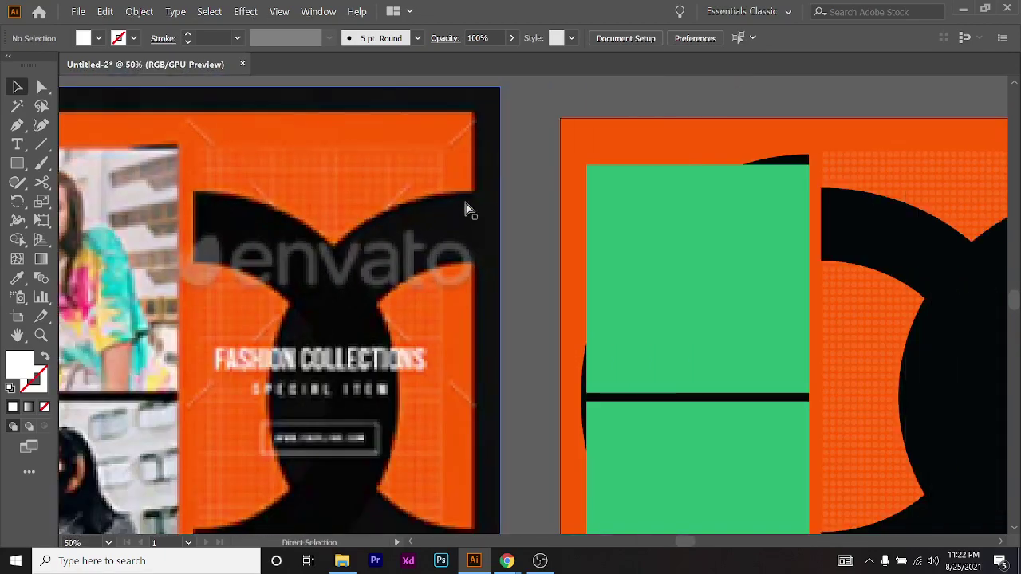
pyautogui.scroll(2, 763, 289)
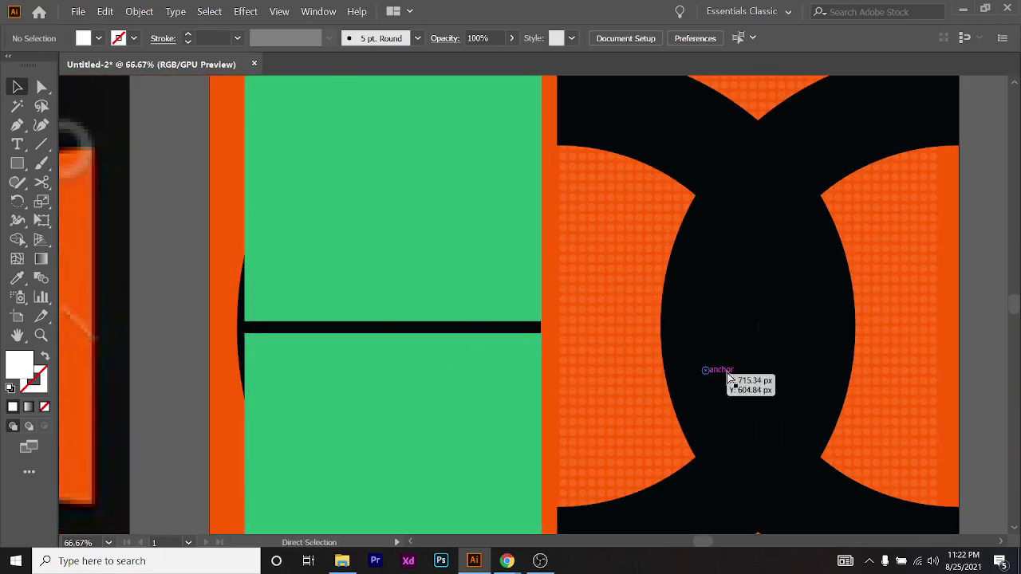
pyautogui.hscroll(2, 770, 344)
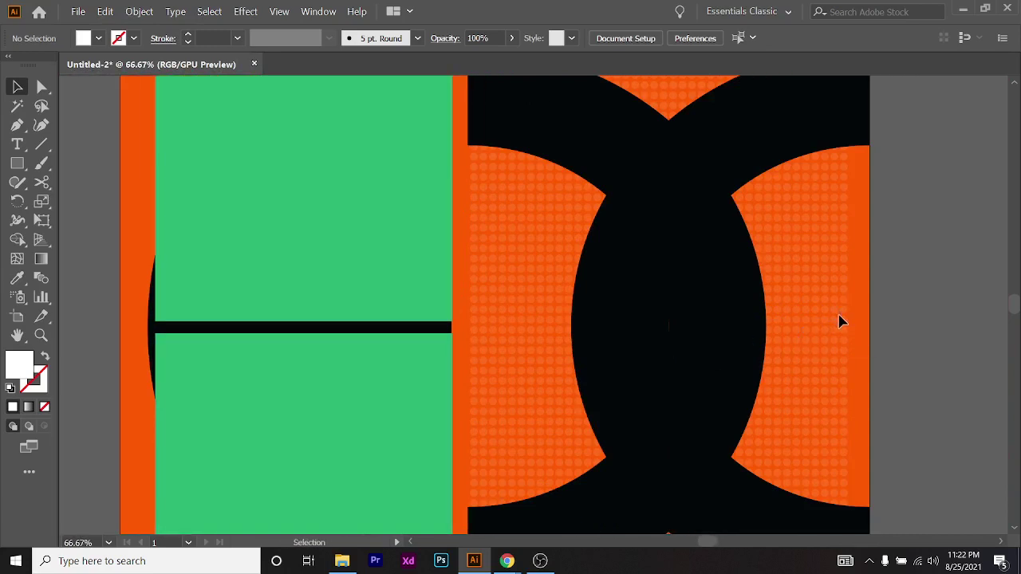
pyautogui.scroll(-1, 842, 321)
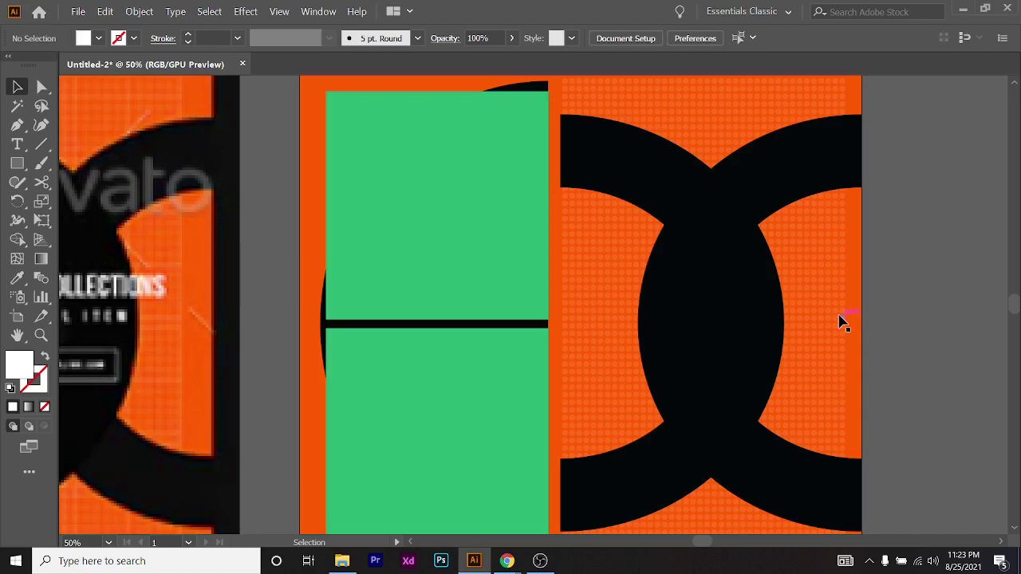
pyautogui.scroll(-1, 627, 303)
pyautogui.scroll(-1, 558, 300)
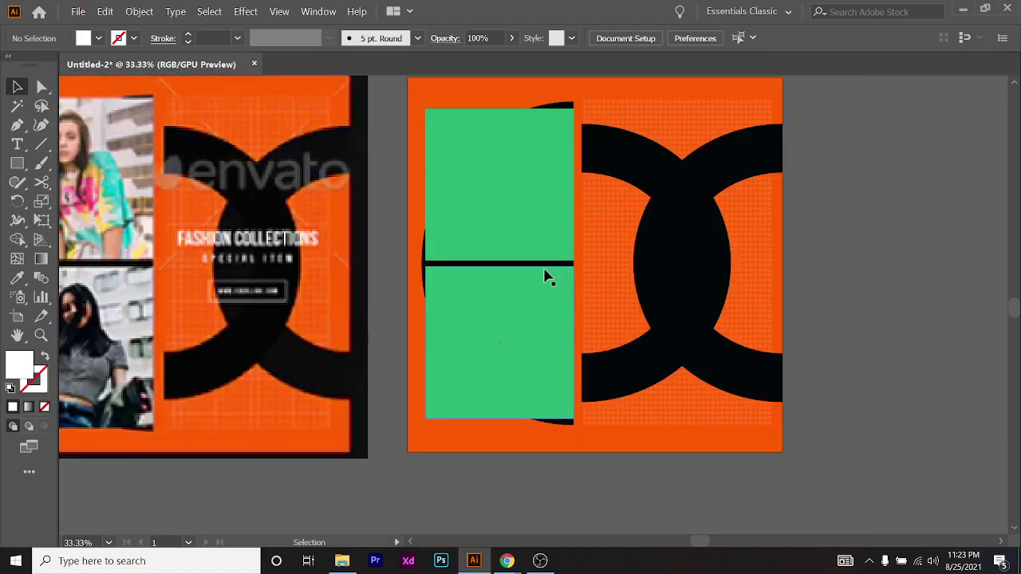
# Add the point text "Fashion Collection" beside the dark centre of the overlapping rings, following the reference heading
pyautogui.scroll(1, 513, 272)
pyautogui.hscroll(-1, 513, 271)
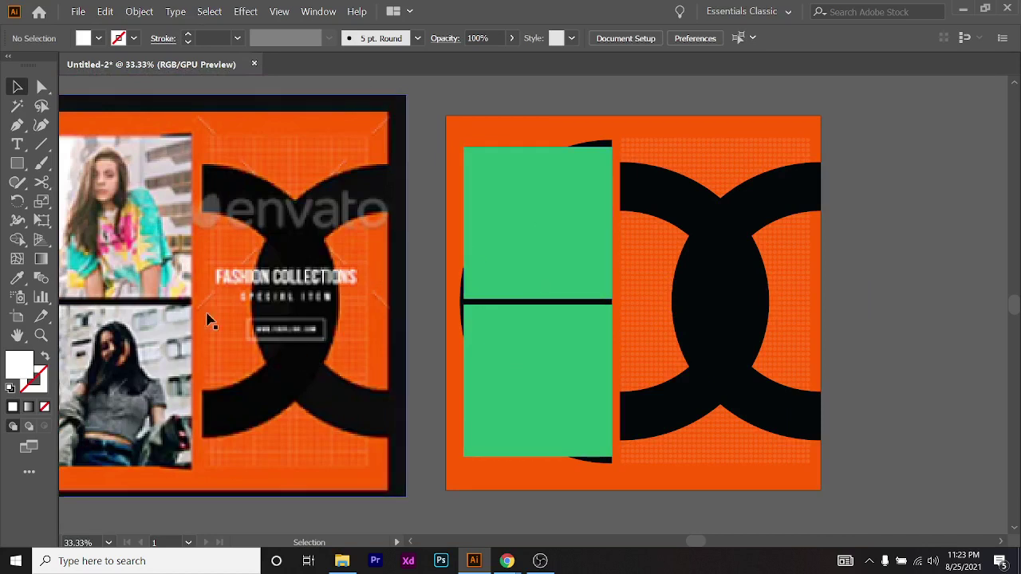
pyautogui.click(17, 145)
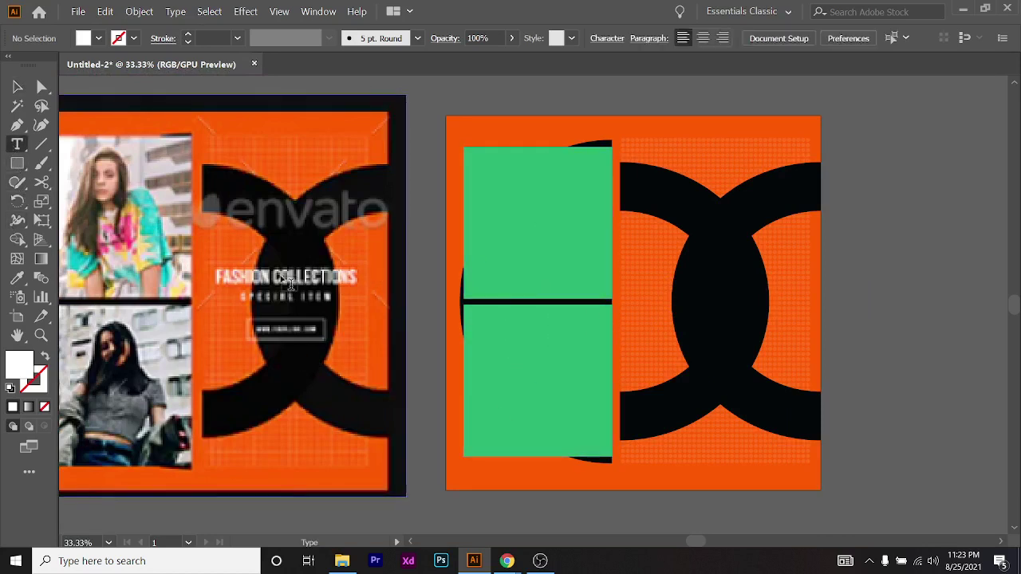
pyautogui.hotkey('ctrl', '=')
pyautogui.hscroll(3, 379, 321)
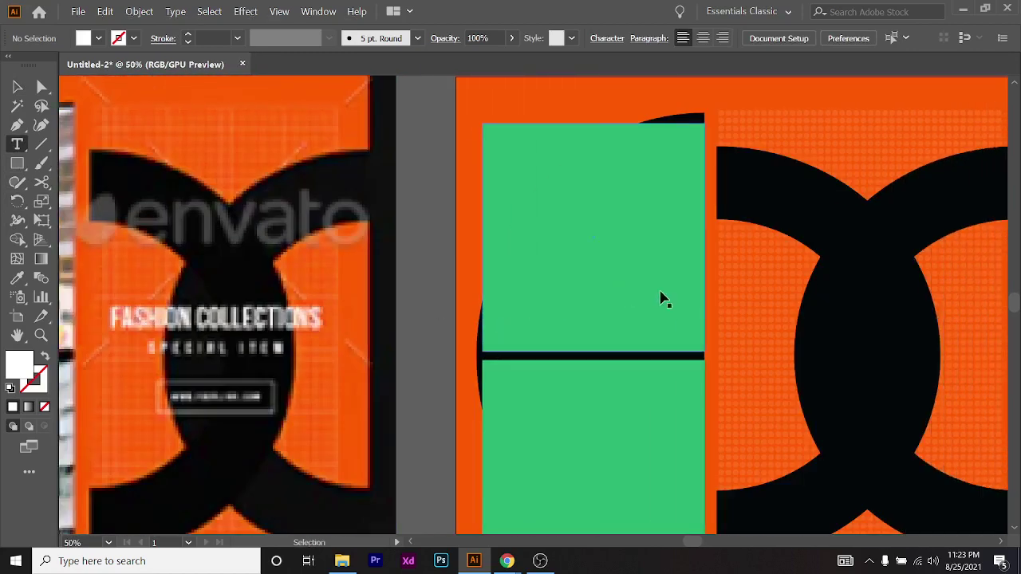
pyautogui.click(696, 327)
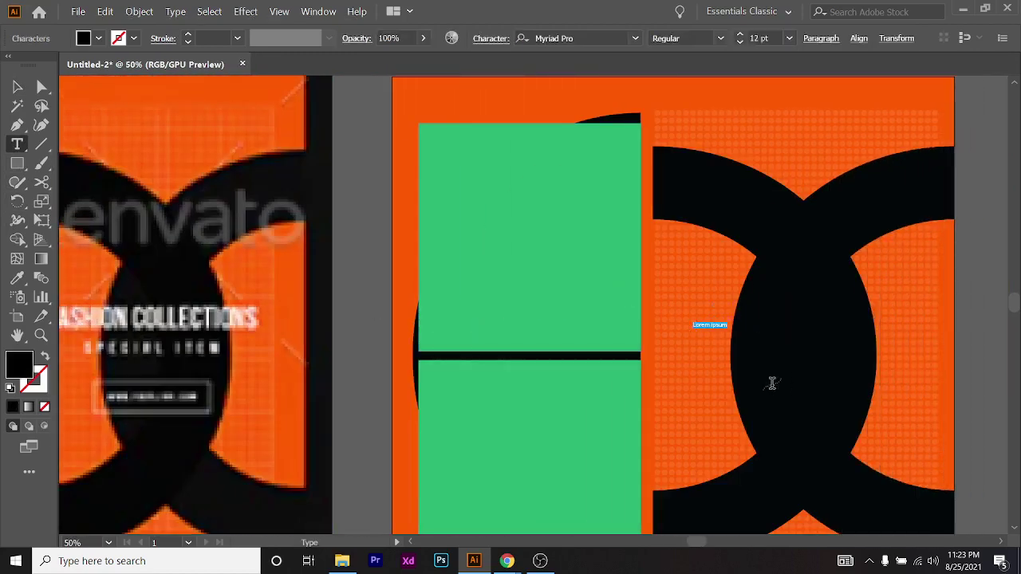
pyautogui.write('Fashion Collect')
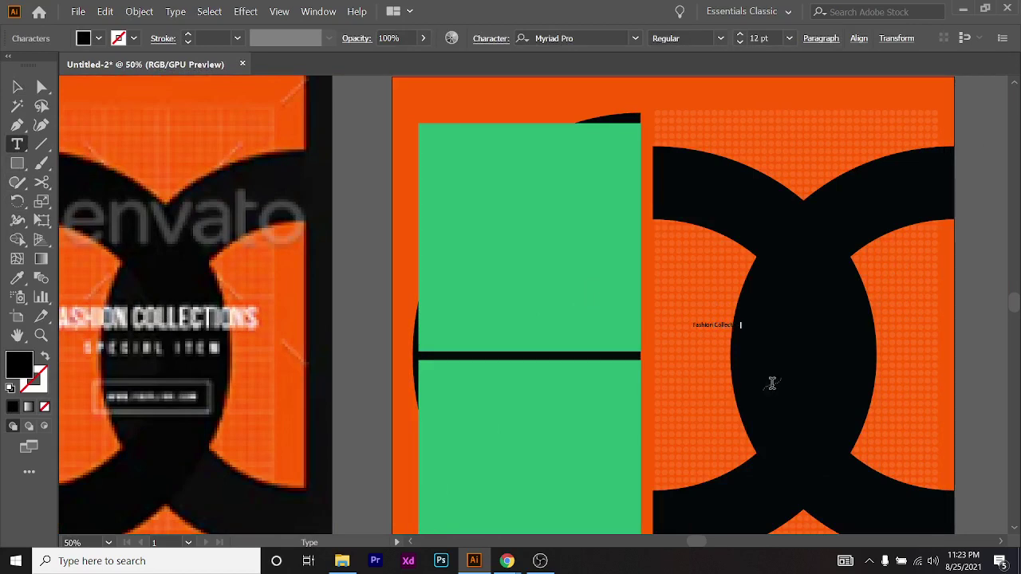
pyautogui.press('Escape')
# Set the font of the "Fashion Collection" text to Bebas Neue Bold
pyautogui.hscroll(2, 609, 413)
pyautogui.hscroll(1, 609, 413)
pyautogui.hotkey('ctrl', 't')
pyautogui.hscroll(1, 454, 353)
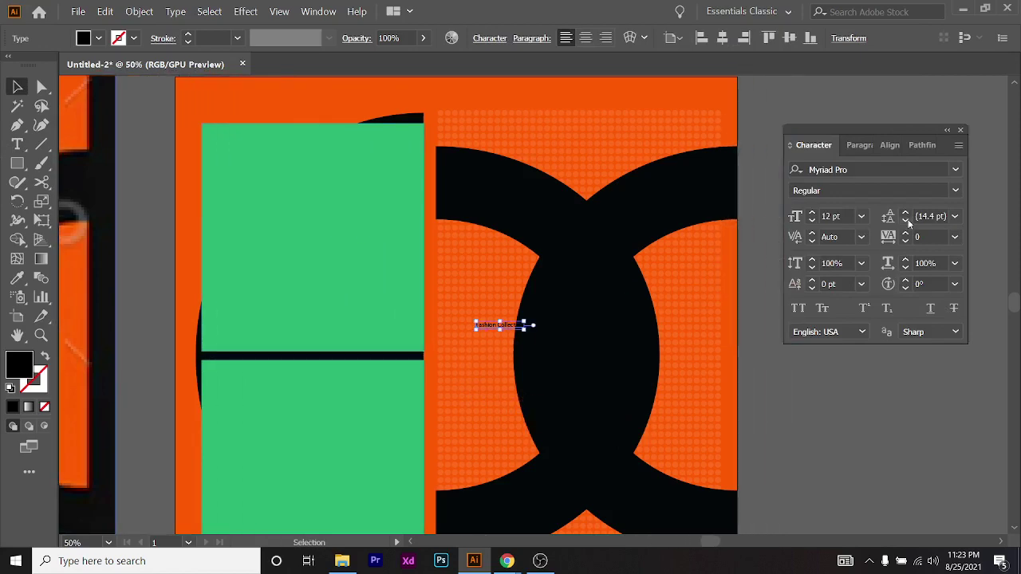
pyautogui.click(903, 170)
pyautogui.write('be')
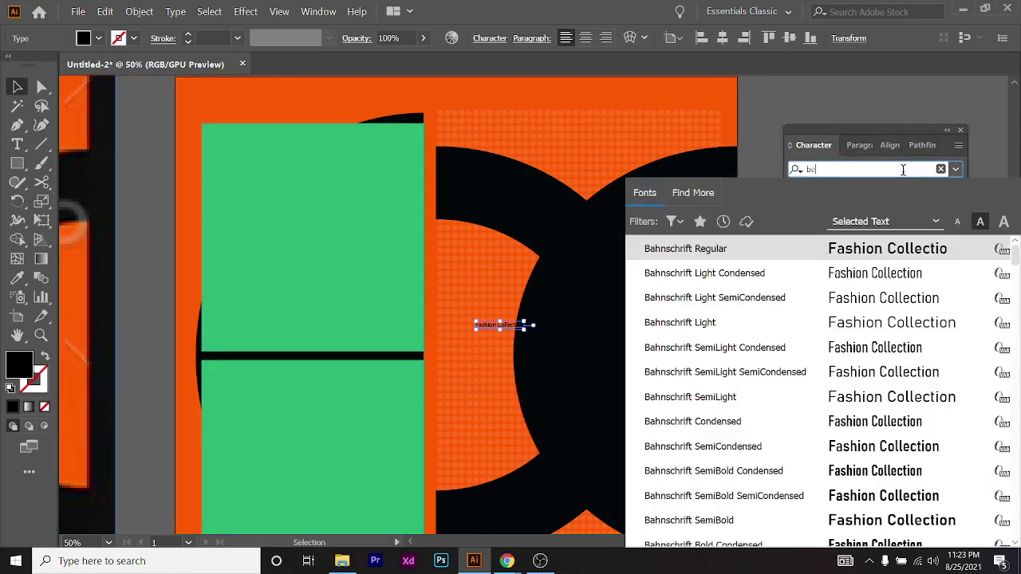
pyautogui.write('bas')
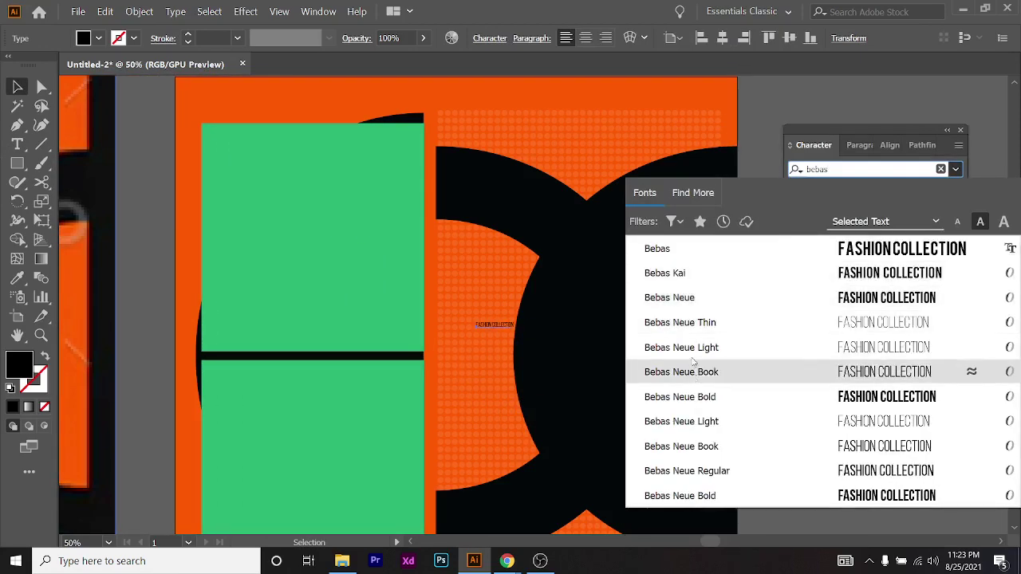
pyautogui.click(714, 405)
# Enlarge the heading to 72 pt and position it across the middle of the black rings, as in the reference
pyautogui.hscroll(-10, 177, 303)
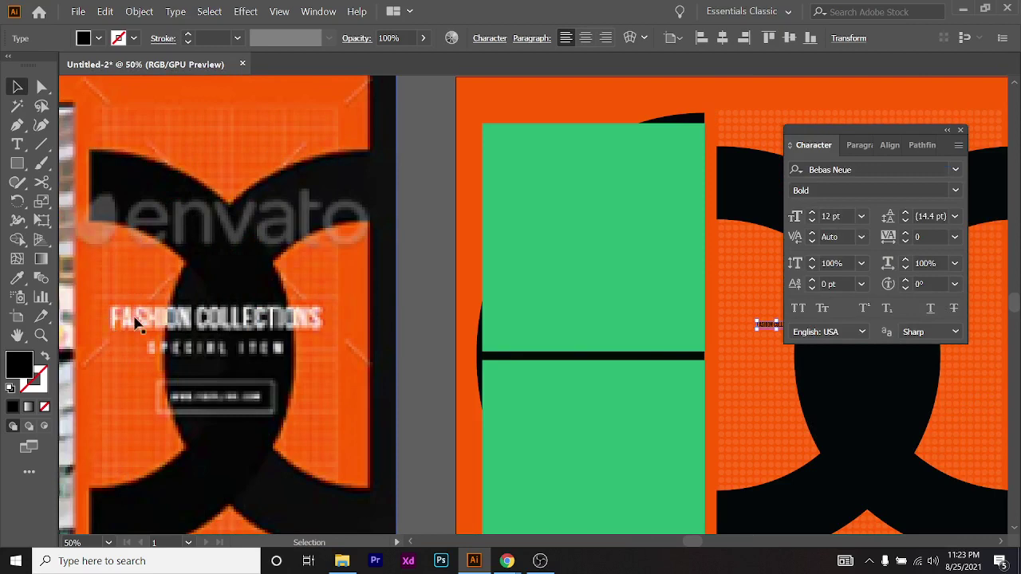
pyautogui.hscroll(8, 405, 347)
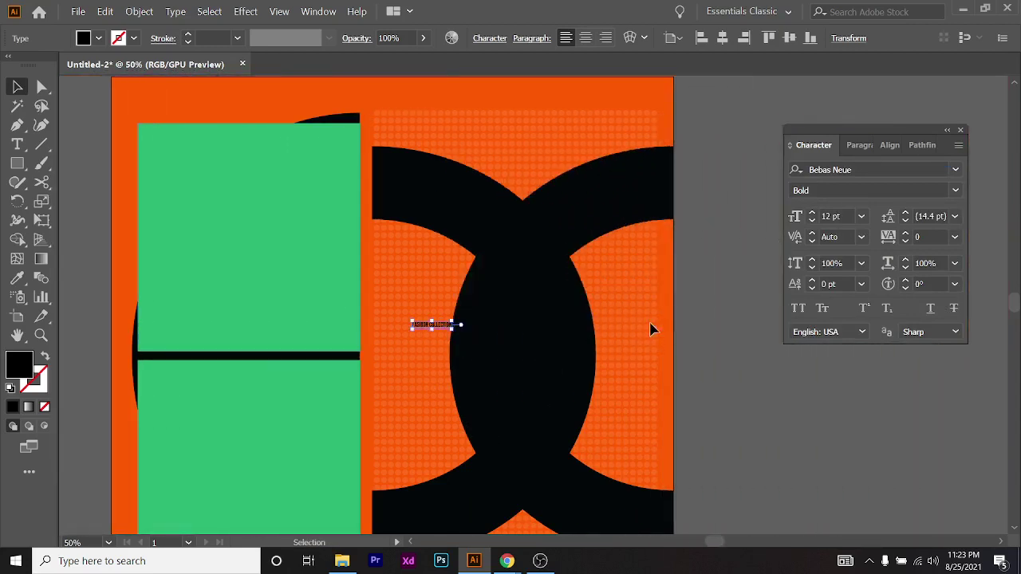
pyautogui.click(844, 216)
pyautogui.write('19')
pyautogui.press('Return')
pyautogui.scroll(20, 844, 216)
pyautogui.scroll(-1, 844, 216)
pyautogui.scroll(-1, 844, 216)
pyautogui.moveTo(621, 323); pyautogui.dragTo(615, 322)
# Fill the heading text with white and set its font size to 74 pt
pyautogui.click(93, 40)
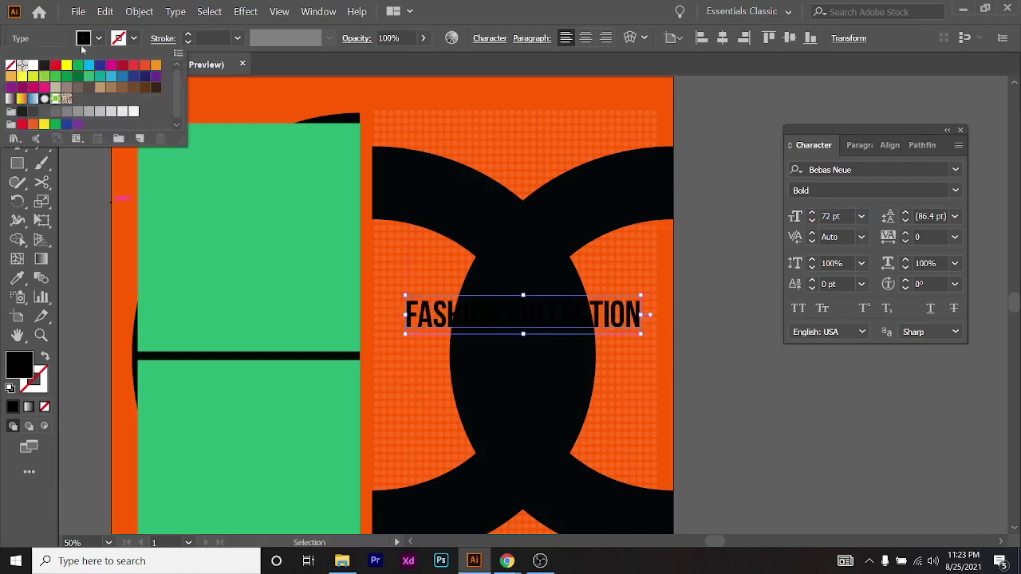
pyautogui.click(38, 66)
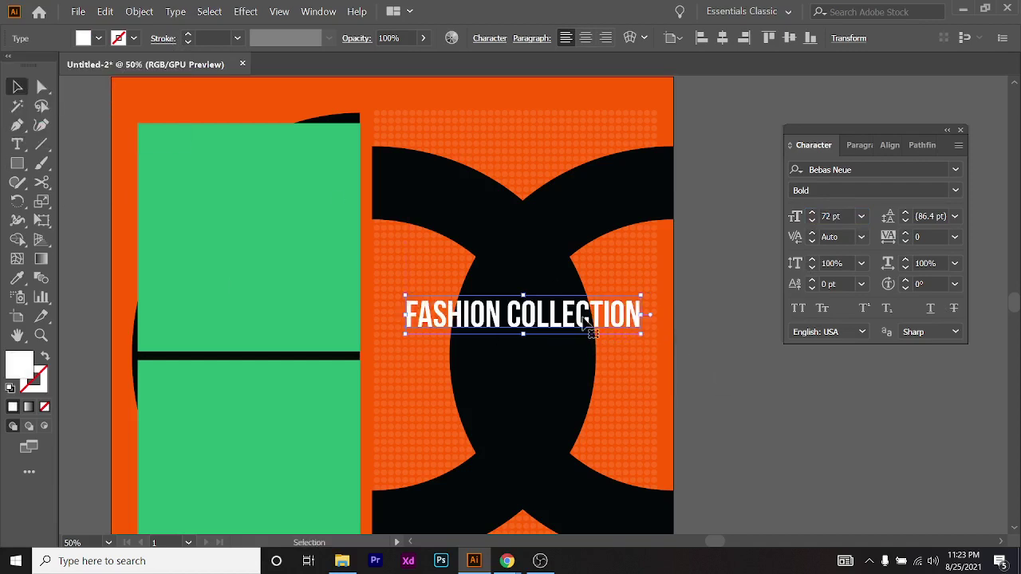
pyautogui.scroll(3, 842, 216)
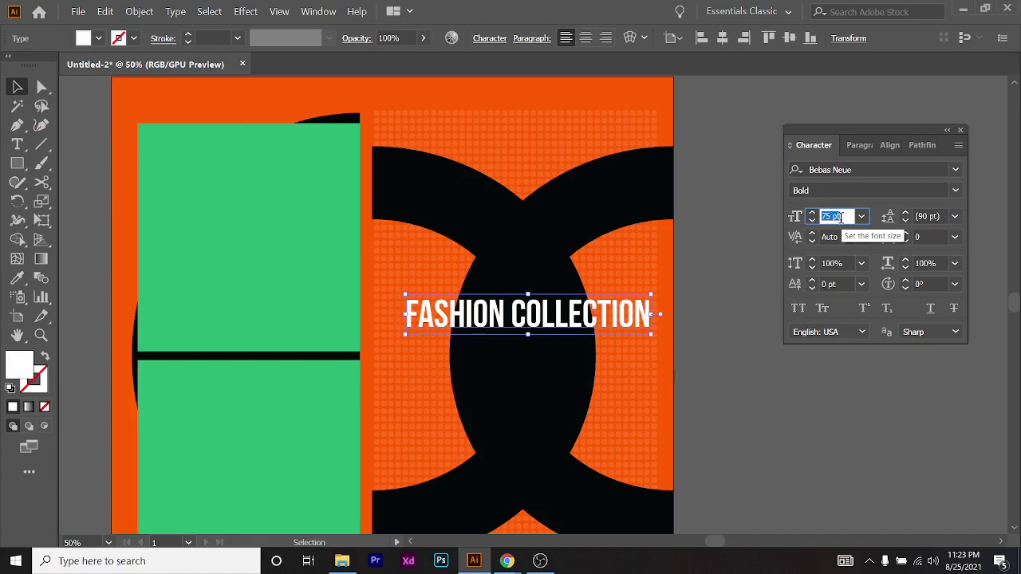
pyautogui.press('Down')
# Nudge the heading horizontally until it is centred over the overlapping rings, and deselect everything
pyautogui.scroll(1, 597, 330)
pyautogui.press('Left')
pyautogui.press('Left')
pyautogui.press('Left')
pyautogui.press('Left')
pyautogui.press('Left')
pyautogui.press('Left')
pyautogui.press('Left')
pyautogui.press('Left')
pyautogui.press('Left')
pyautogui.press('Left')
pyautogui.press('Left')
pyautogui.press('Left')
pyautogui.press('Left')
pyautogui.press('Left')
pyautogui.press('Left')
pyautogui.press('Right')
pyautogui.press('Right')
pyautogui.press('Right')
pyautogui.press('Right')
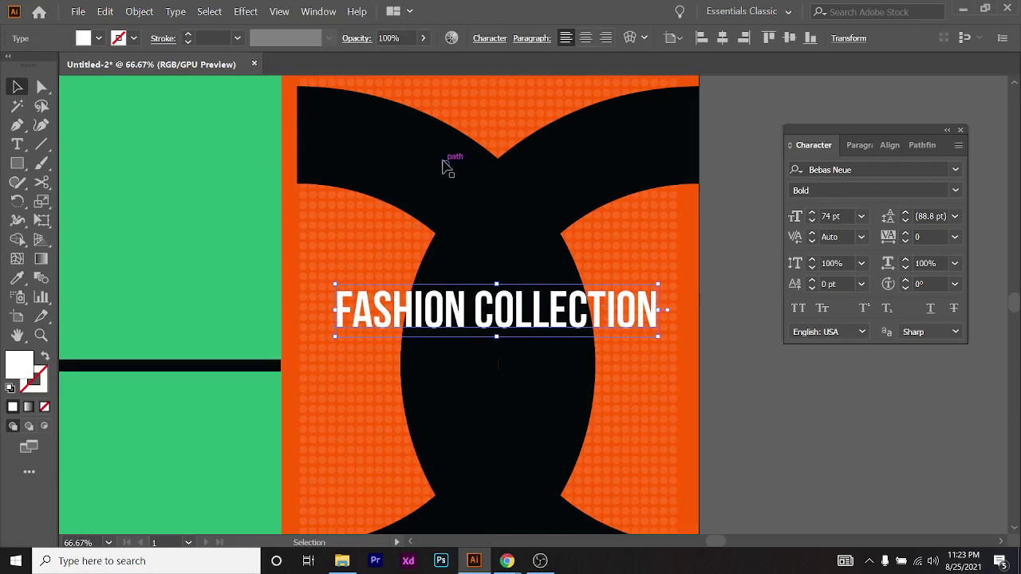
pyautogui.click(366, 152)
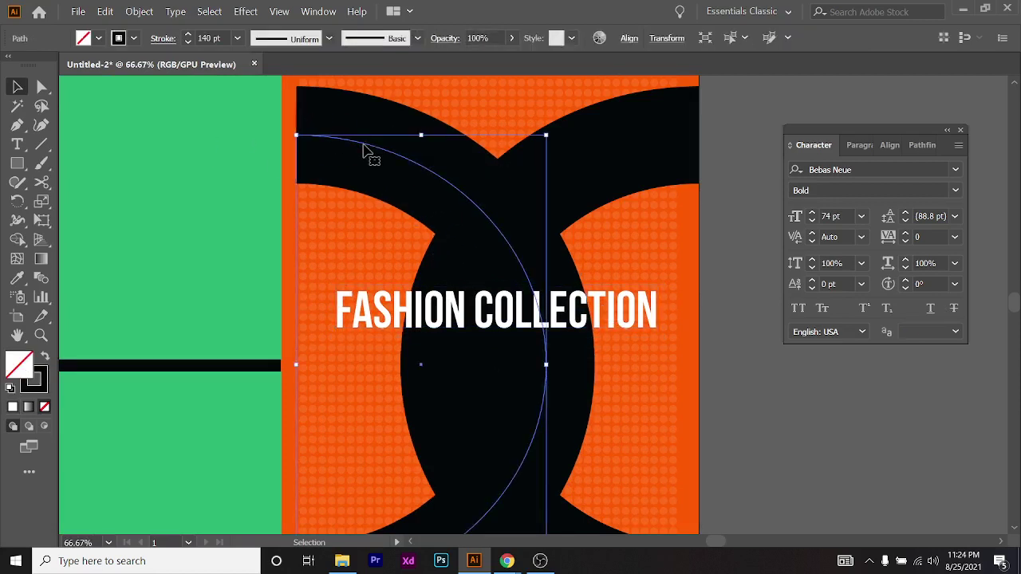
pyautogui.click(848, 410)
pyautogui.scroll(-2, 750, 411)
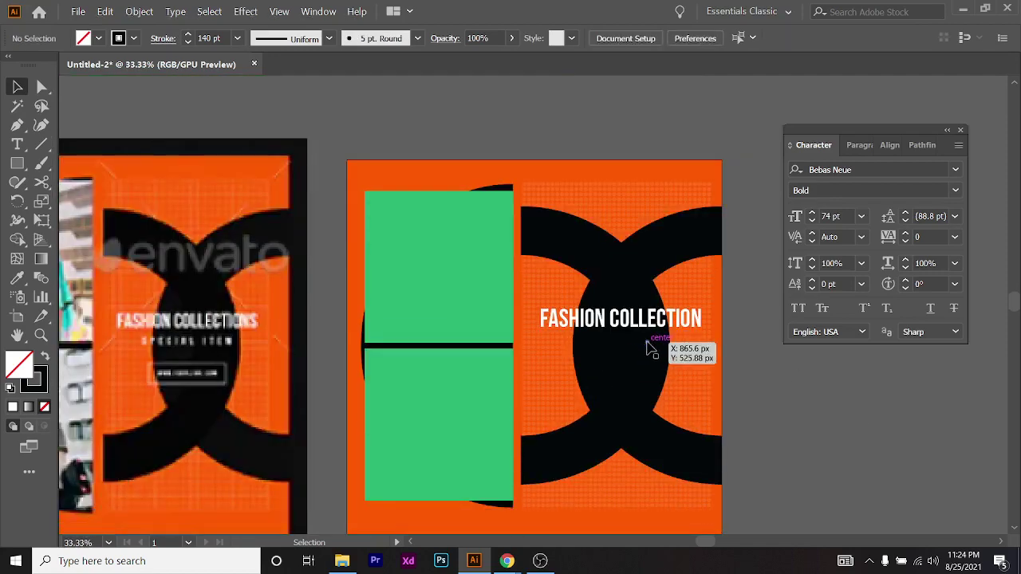
# Preview the heading in the other Bebas Neue weights and keep the Bold style
pyautogui.scroll(2, 662, 331)
pyautogui.click(675, 315)
pyautogui.hscroll(1, 718, 319)
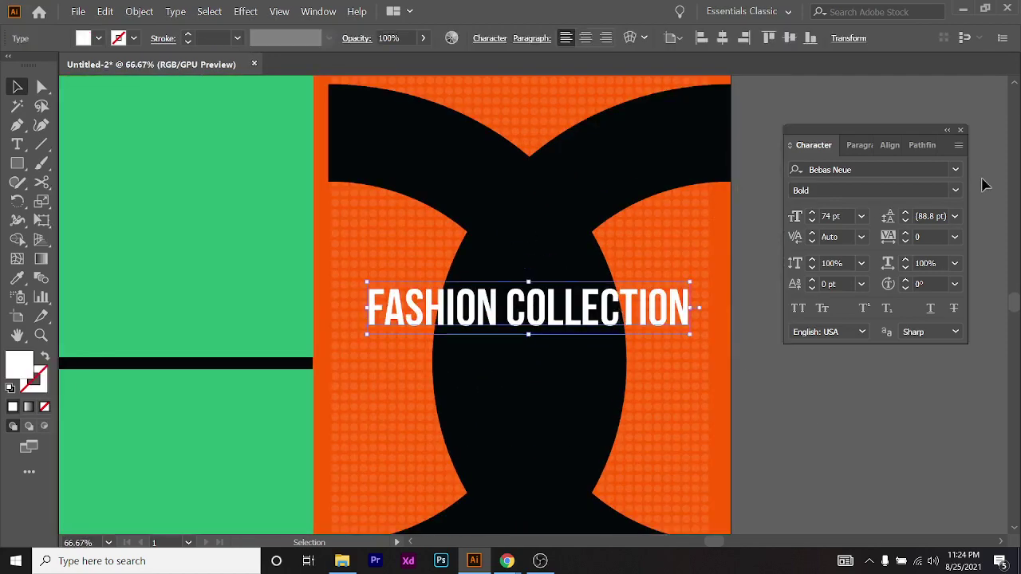
pyautogui.click(960, 194)
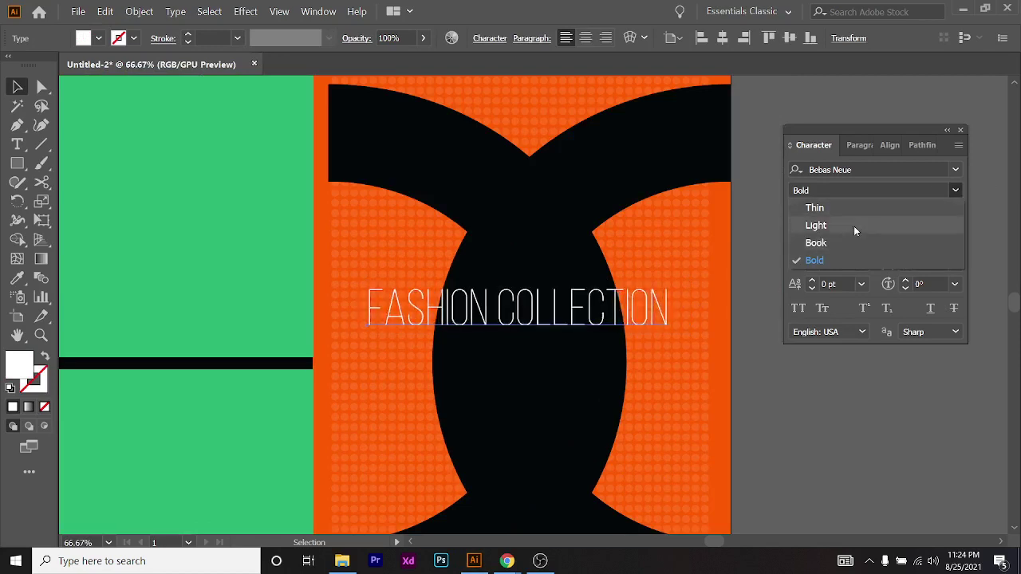
pyautogui.click(957, 189)
pyautogui.click(957, 189)
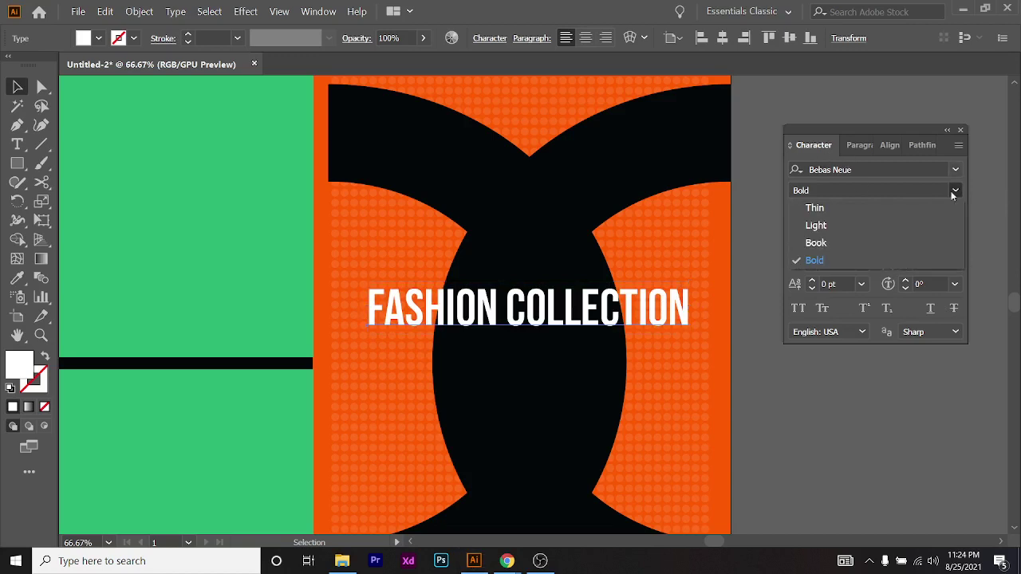
pyautogui.click(877, 261)
pyautogui.click(743, 408)
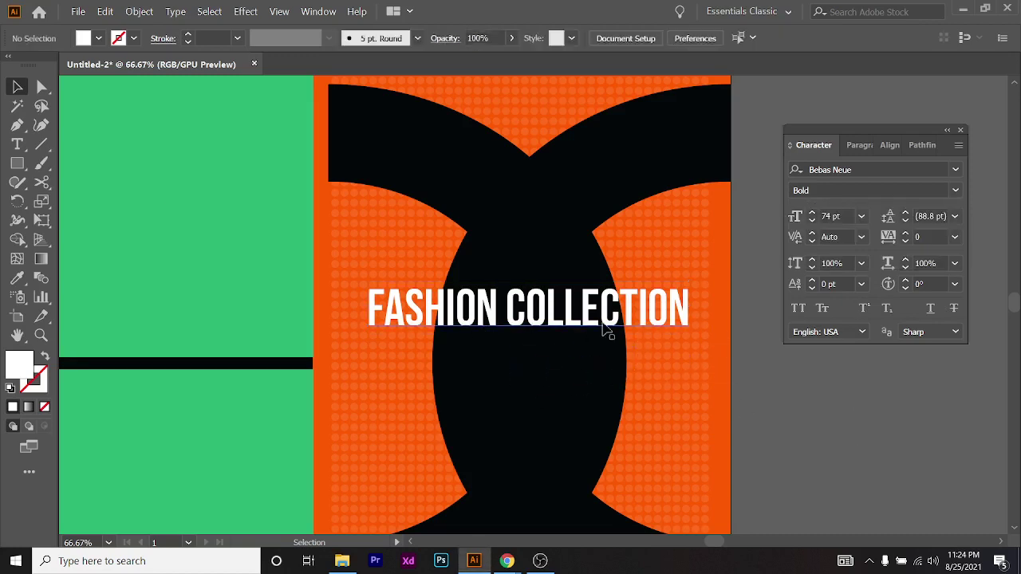
# Set the leading of the "Fashion Collection" heading to 89 pt
pyautogui.scroll(1, 710, 302)
pyautogui.click(580, 338)
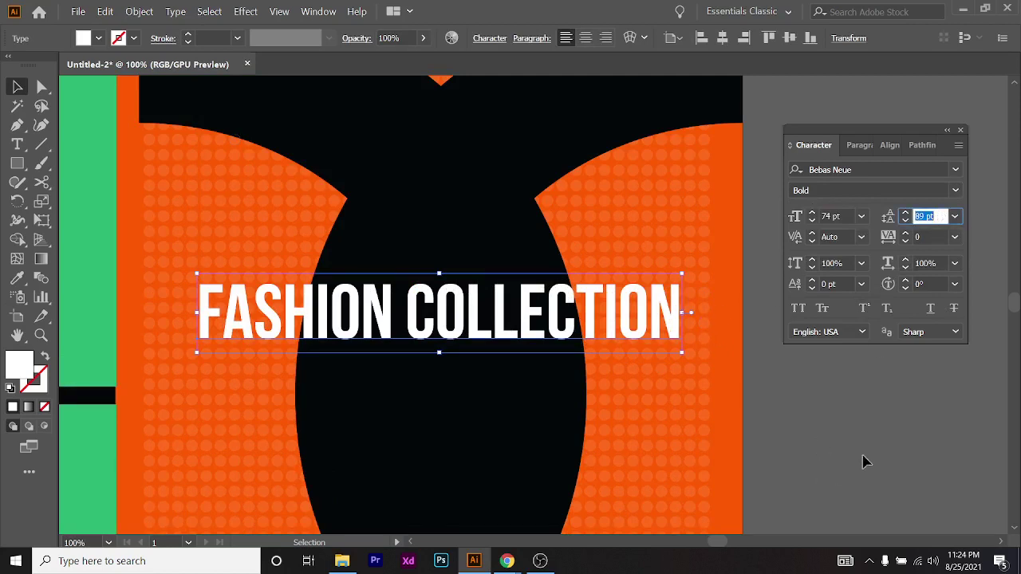
pyautogui.scroll(-2, 469, 360)
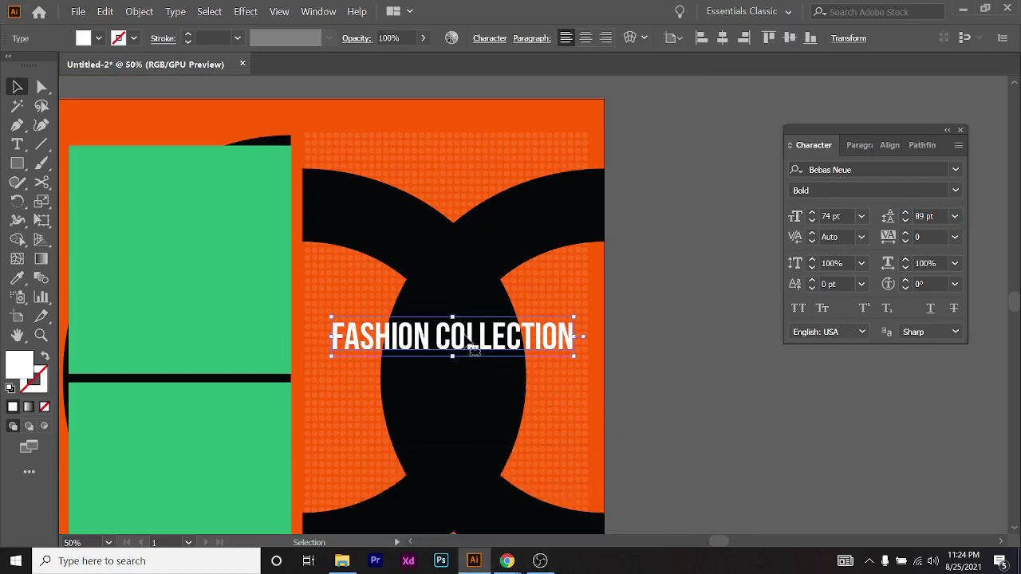
pyautogui.scroll(2, 481, 354)
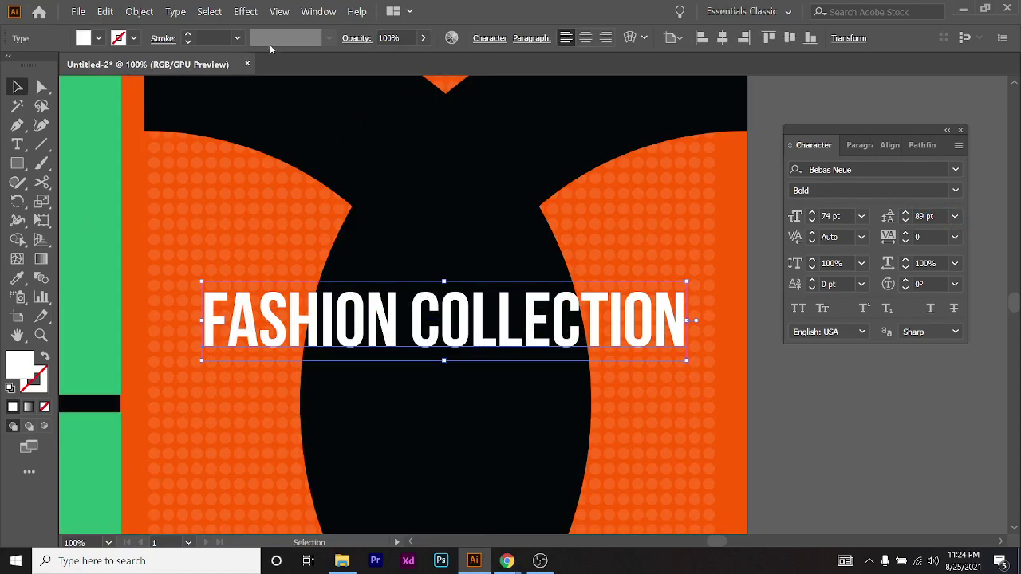
# Examine the available fonts, recent fonts and preset text sizes for the selected heading
pyautogui.click(174, 12)
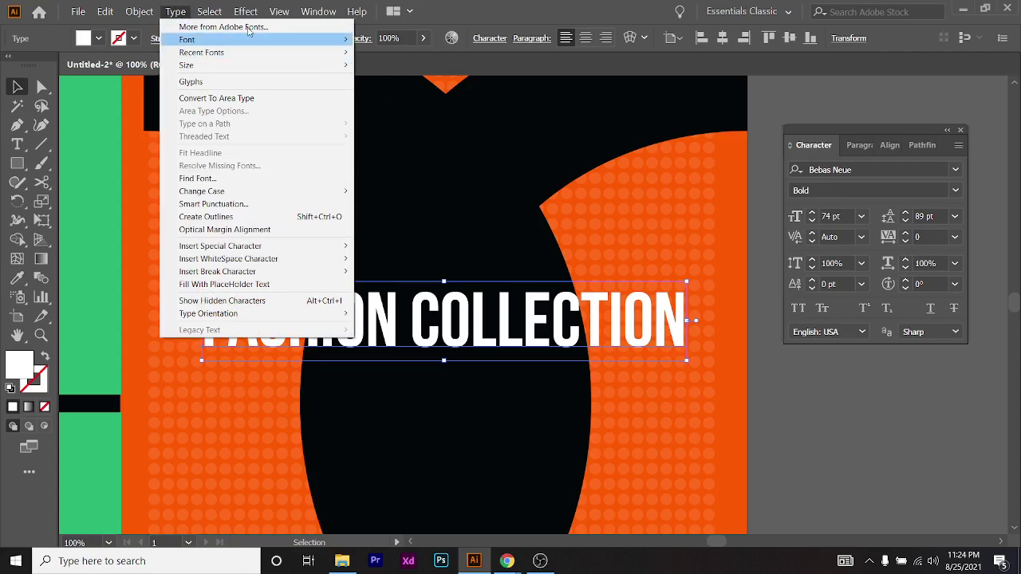
pyautogui.moveTo(343, 39)
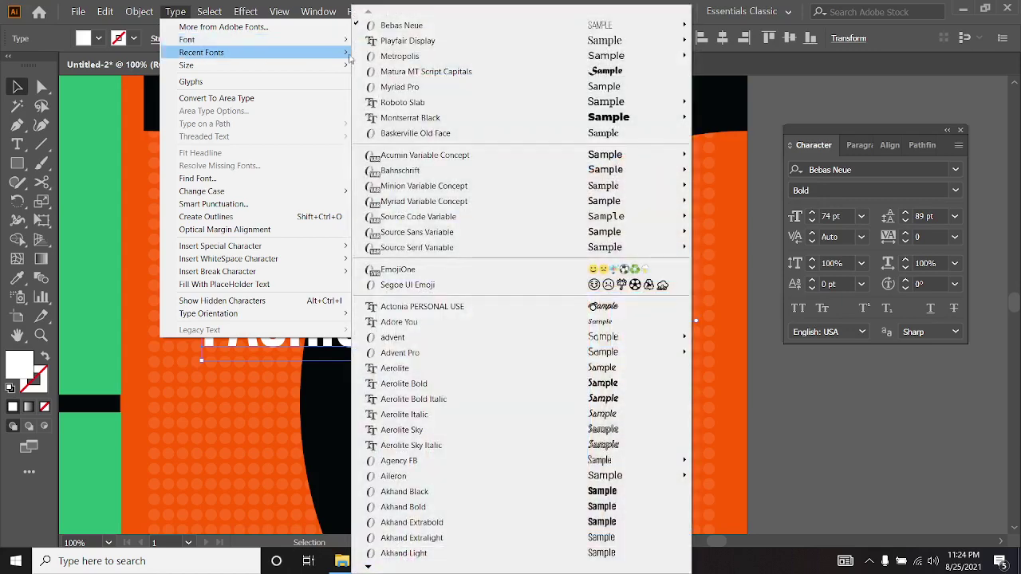
pyautogui.moveTo(643, 32)
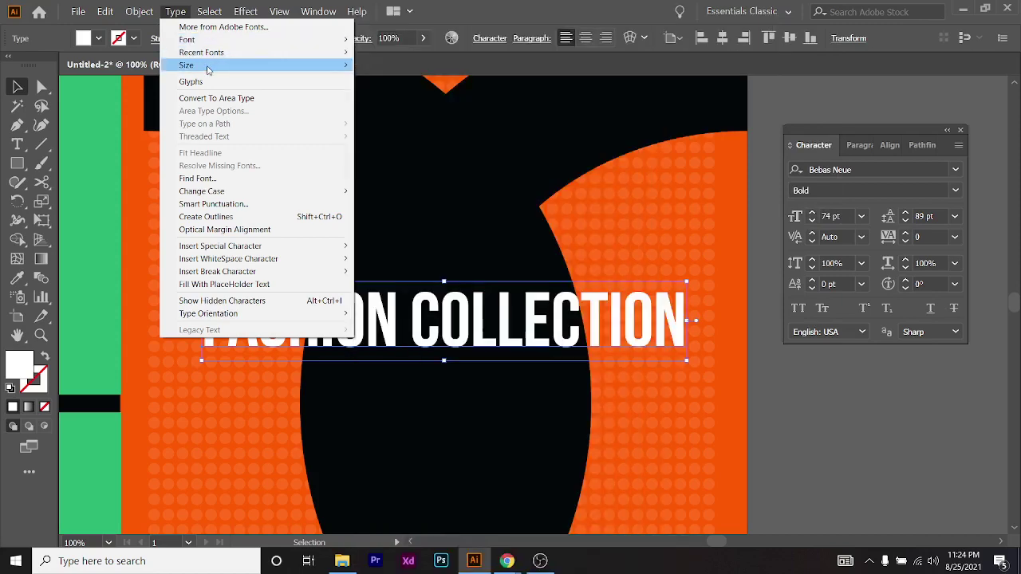
pyautogui.moveTo(207, 69)
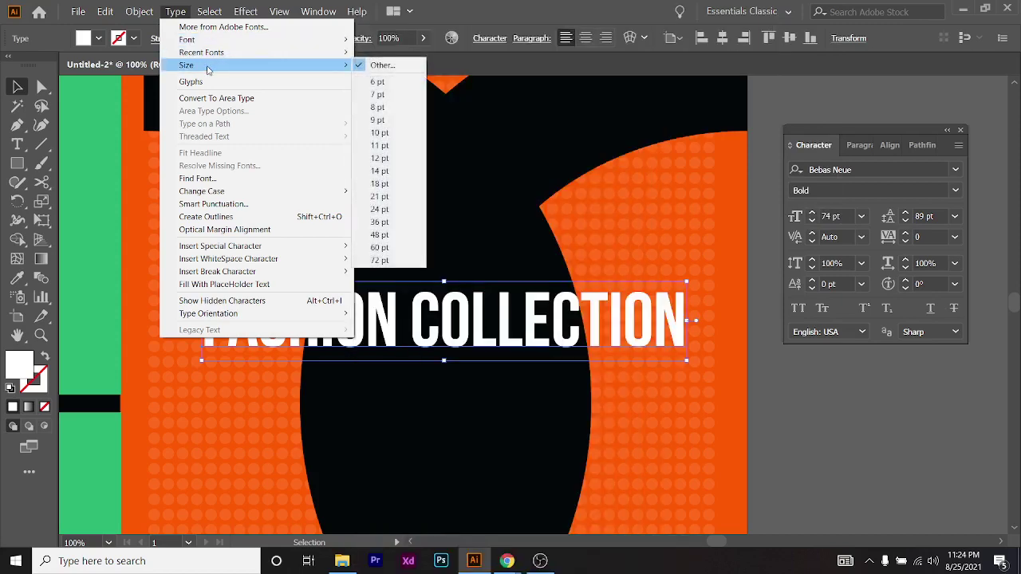
pyautogui.moveTo(229, 54)
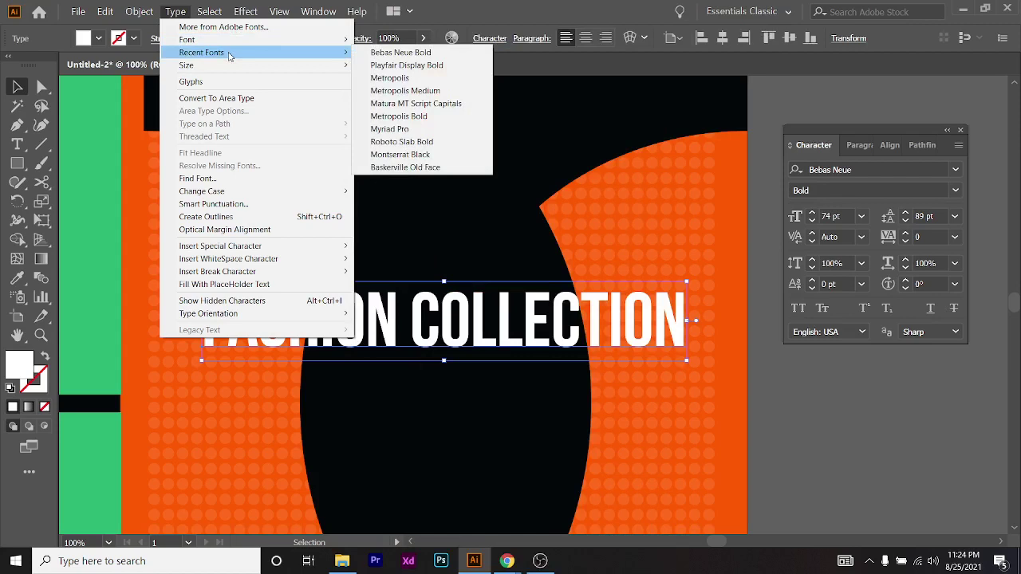
pyautogui.click(847, 475)
pyautogui.click(663, 342)
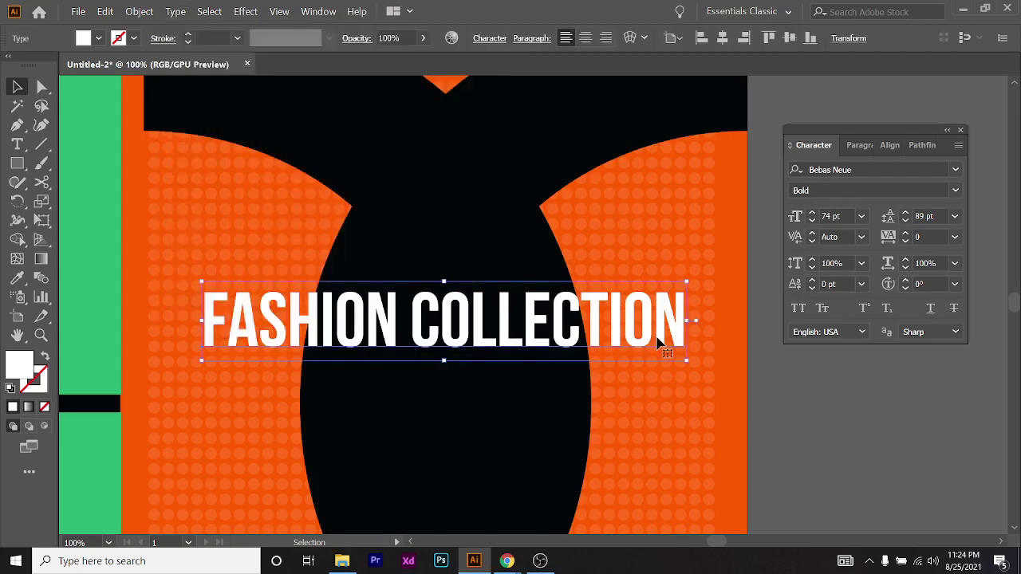
# Change the heading's font to Minion Variable Concept Regular
pyautogui.click(916, 174)
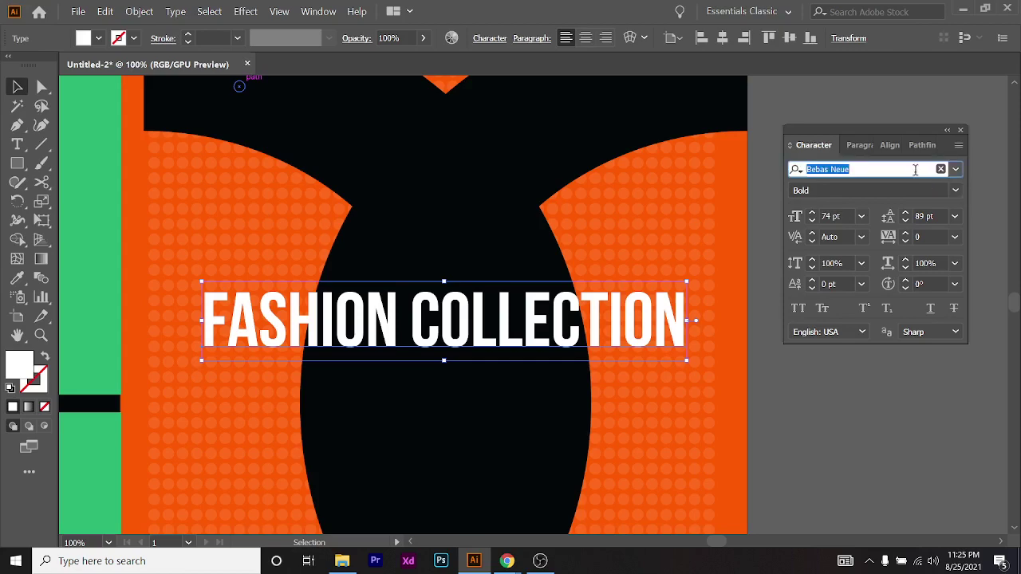
pyautogui.write('mini')
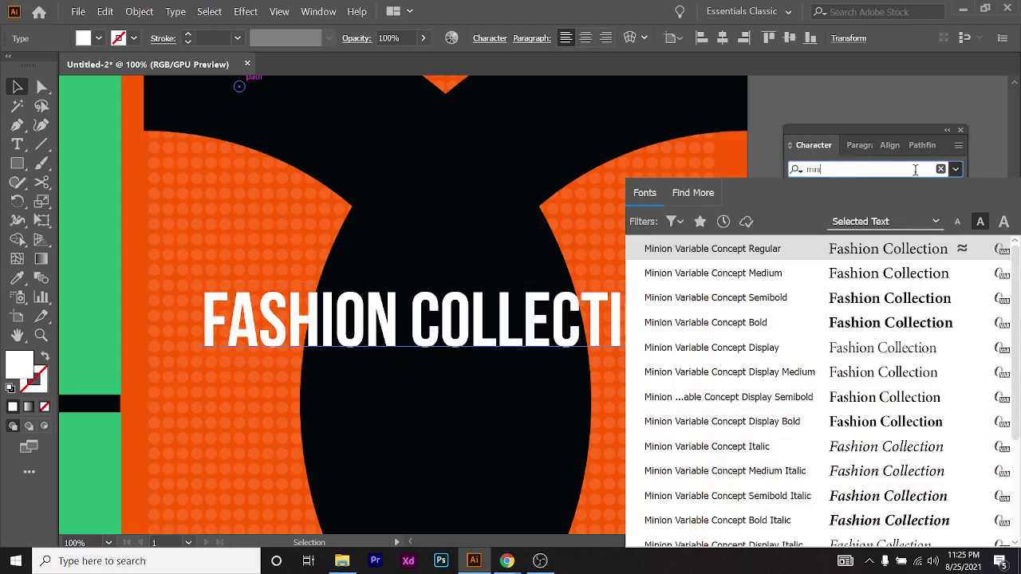
pyautogui.click(720, 251)
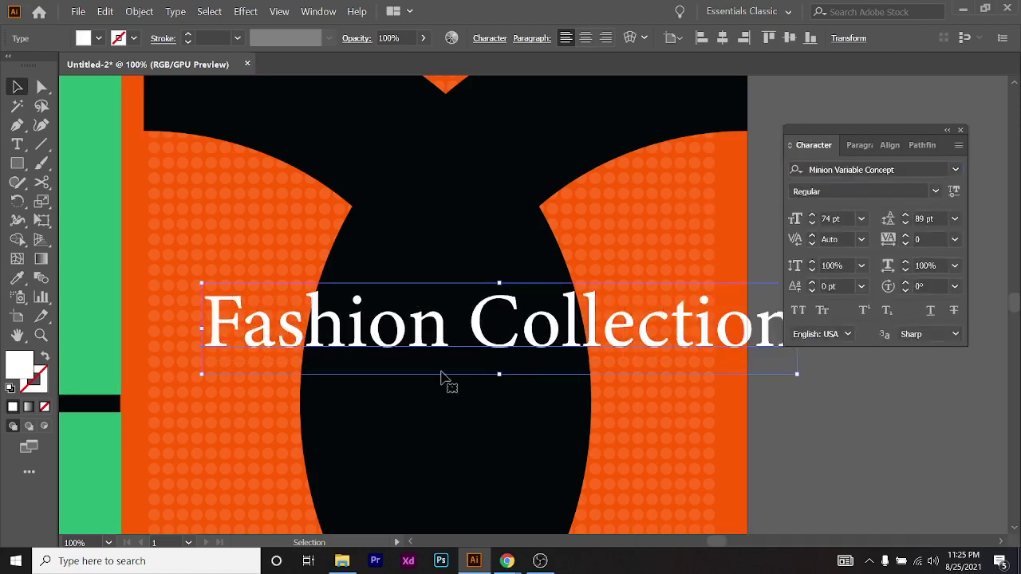
pyautogui.hscroll(2, 492, 331)
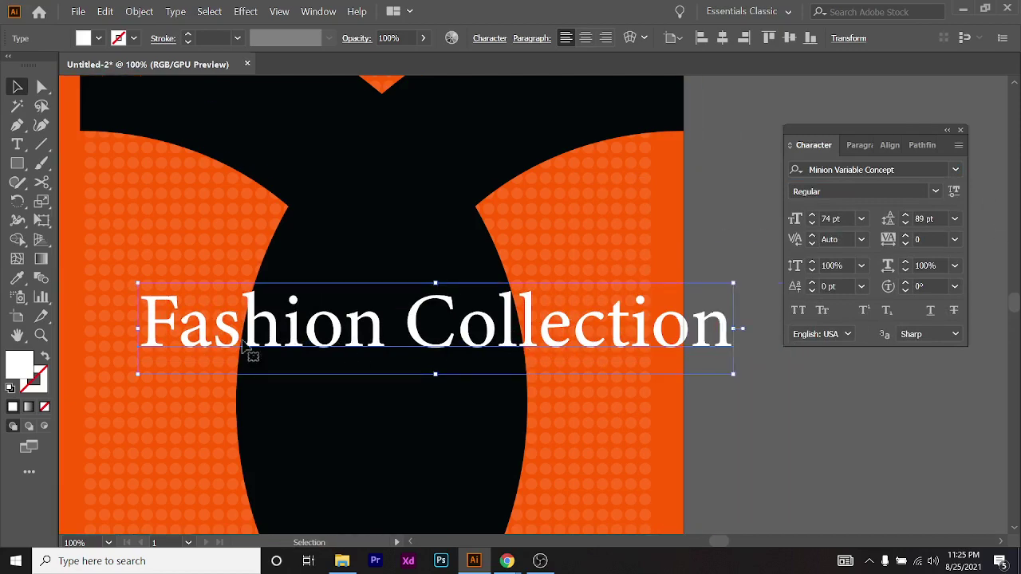
pyautogui.scroll(1, 406, 308)
pyautogui.scroll(-1, 603, 281)
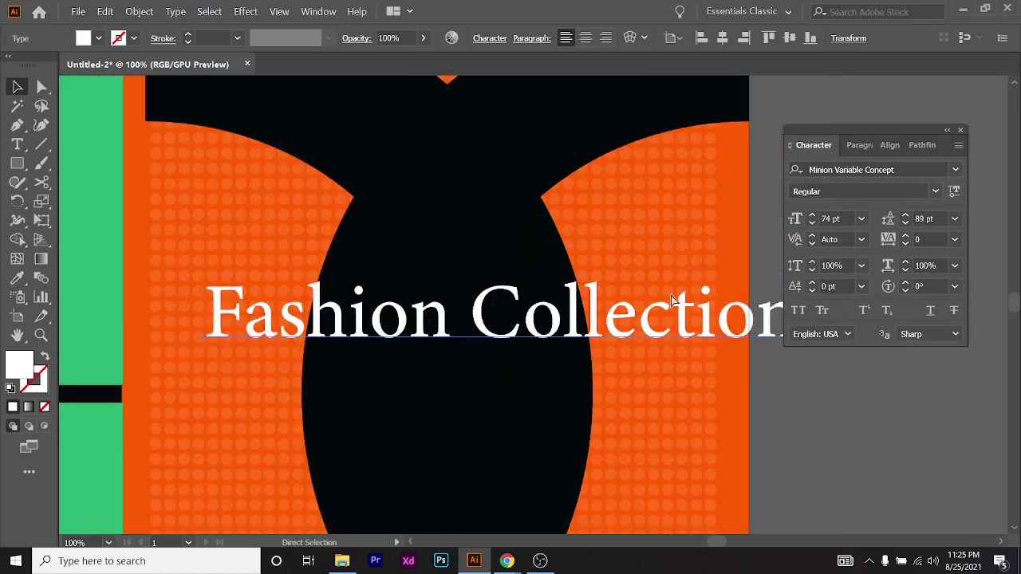
pyautogui.hscroll(1, 670, 302)
pyautogui.scroll(1, 674, 303)
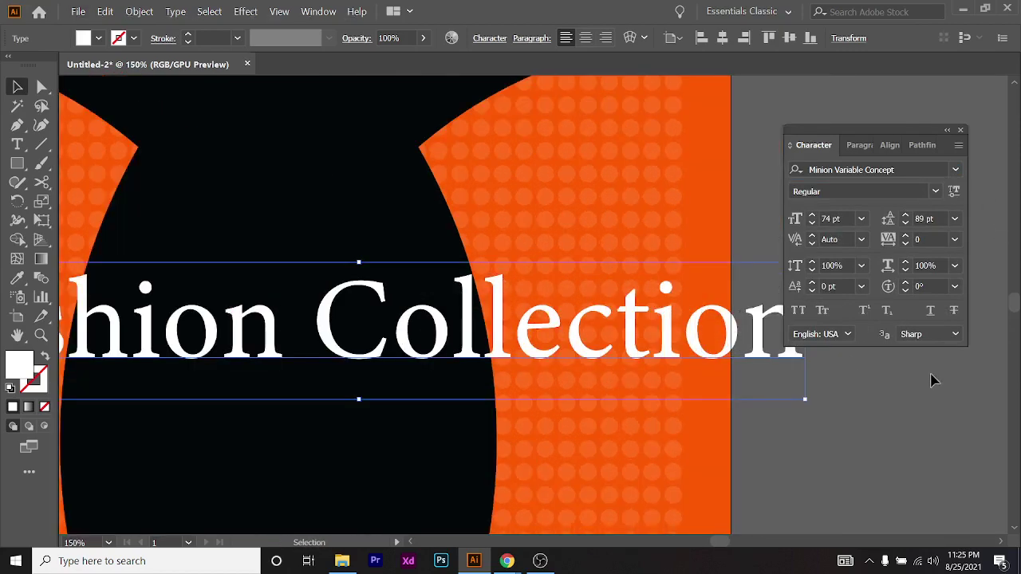
# Raise the variable font's weight and optical size on the "Fashion Collection" heading to reach the Display Bold style
pyautogui.click(955, 192)
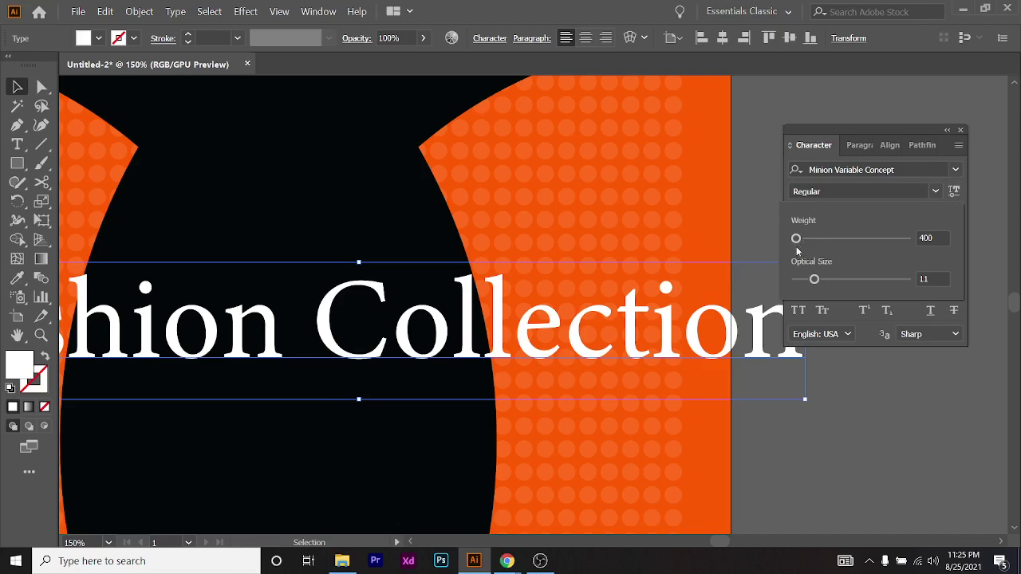
pyautogui.moveTo(797, 239); pyautogui.dragTo(375, 289)
pyautogui.moveTo(814, 279); pyautogui.dragTo(907, 280)
pyautogui.moveTo(795, 239); pyautogui.dragTo(907, 238)
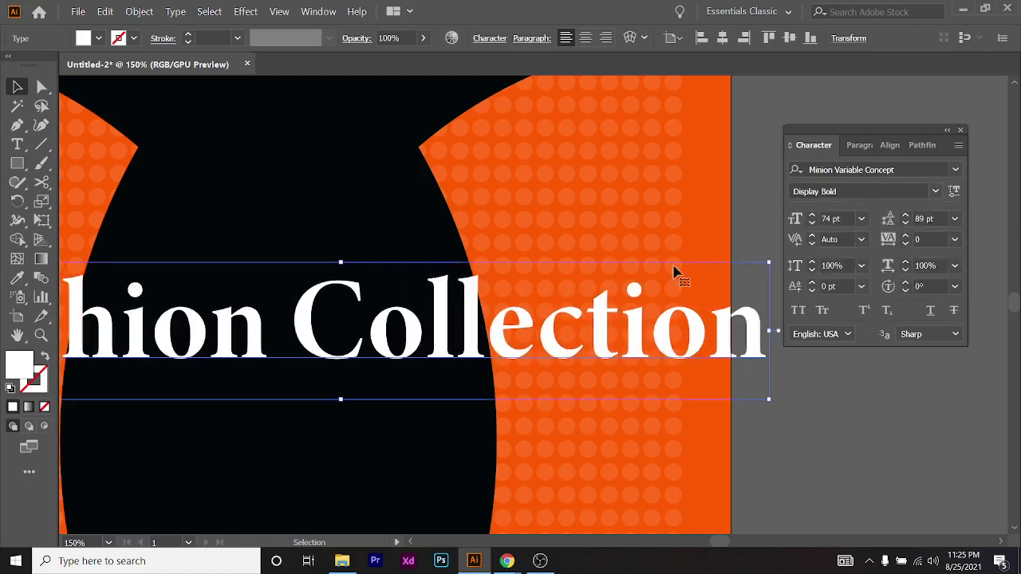
pyautogui.scroll(-2, 545, 310)
pyautogui.scroll(2, 470, 315)
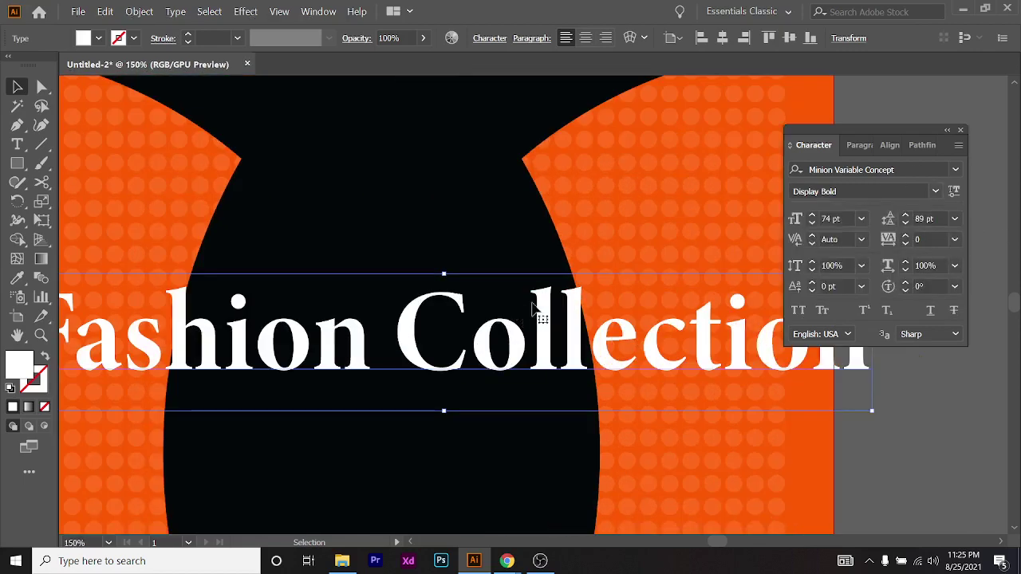
# Change the heading's font to Bebas Neue Bold and compare the layout with the reference design
pyautogui.click(899, 170)
pyautogui.write('bebas')
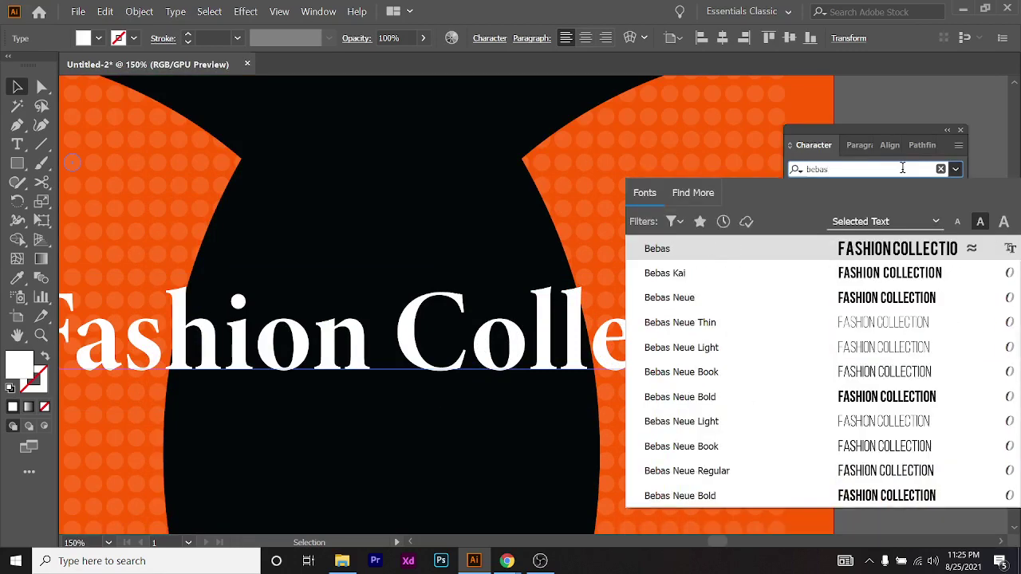
pyautogui.click(734, 396)
pyautogui.scroll(-1, 441, 376)
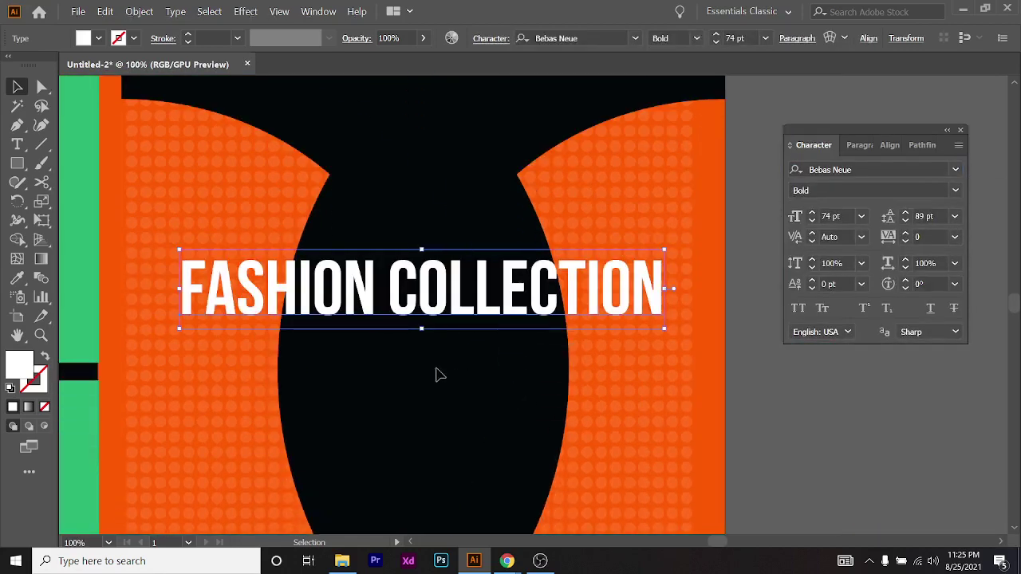
pyautogui.hscroll(-2, 441, 376)
pyautogui.scroll(-1, 442, 376)
pyautogui.scroll(-5, 563, 290)
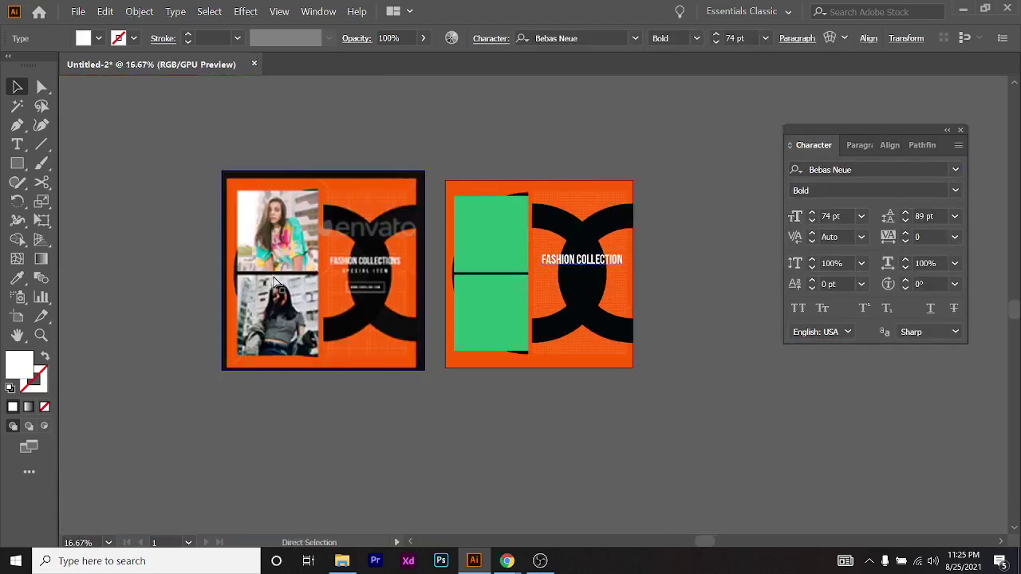
pyautogui.scroll(3, 276, 283)
pyautogui.scroll(-2, 398, 289)
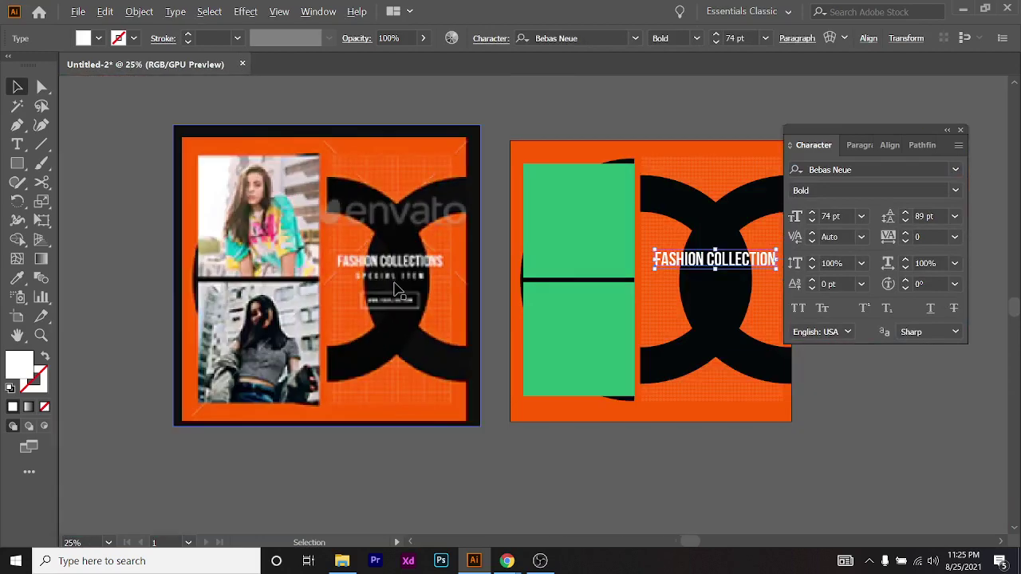
pyautogui.hscroll(3, 606, 275)
pyautogui.press('t')
pyautogui.scroll(3, 548, 270)
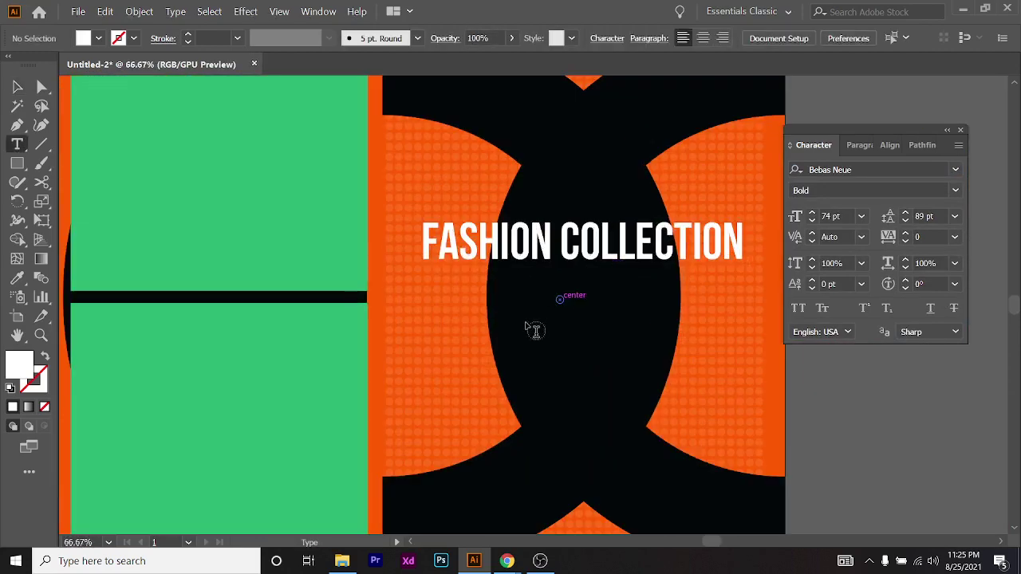
pyautogui.keyDown('ctrl'); pyautogui.click(911, 406); pyautogui.keyUp('ctrl')
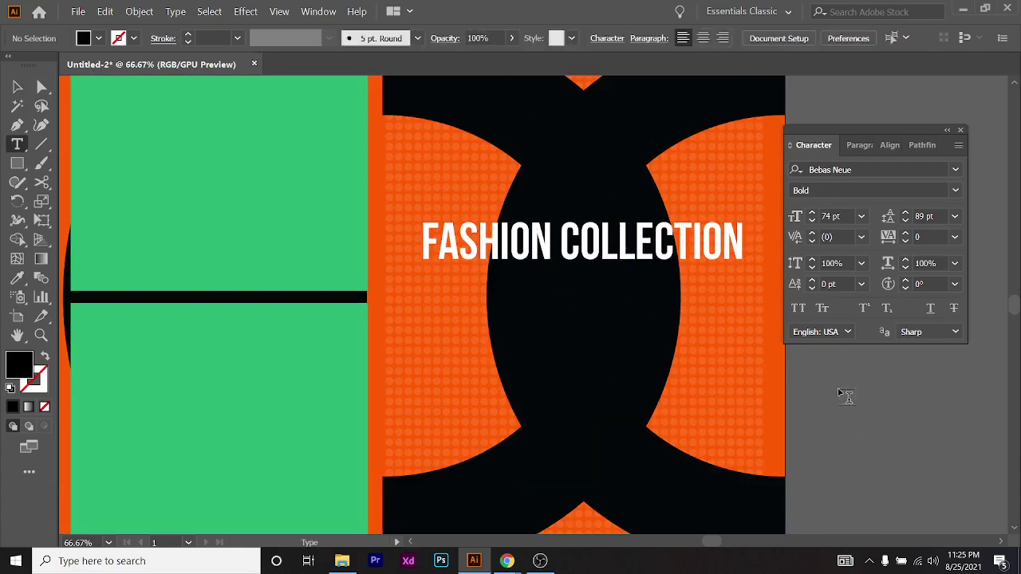
pyautogui.keyDown('ctrl'); pyautogui.click(722, 343); pyautogui.keyUp('ctrl')
pyautogui.scroll(1, 687, 343)
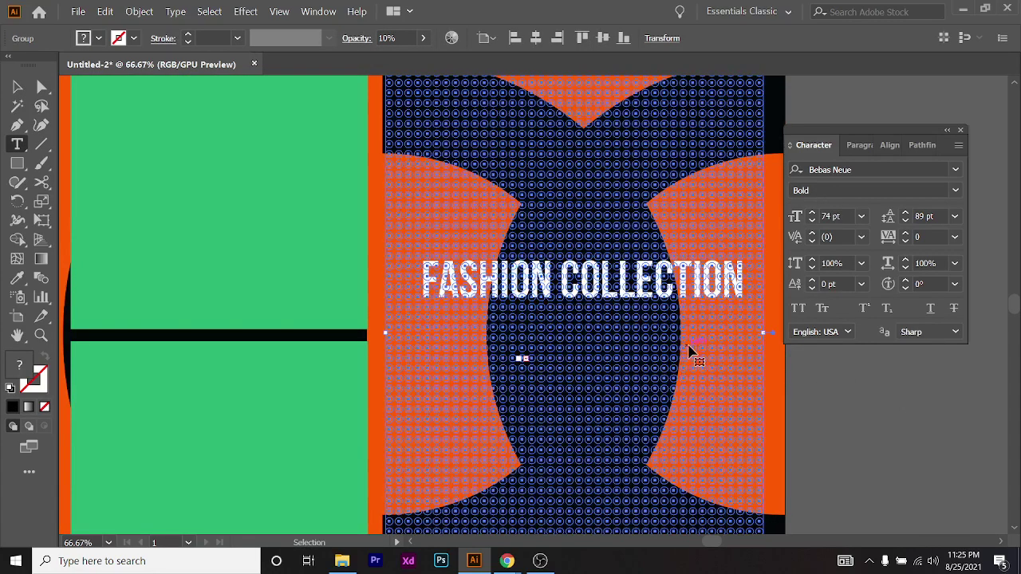
pyautogui.keyDown('ctrl'); pyautogui.click(859, 427); pyautogui.keyUp('ctrl')
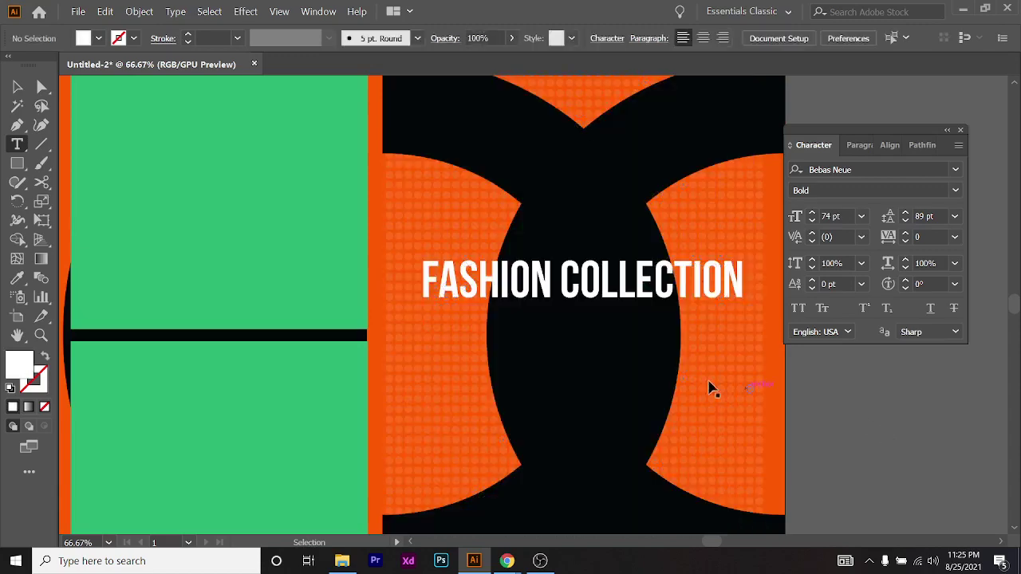
pyautogui.keyDown('ctrl'); pyautogui.click(653, 346); pyautogui.keyUp('ctrl')
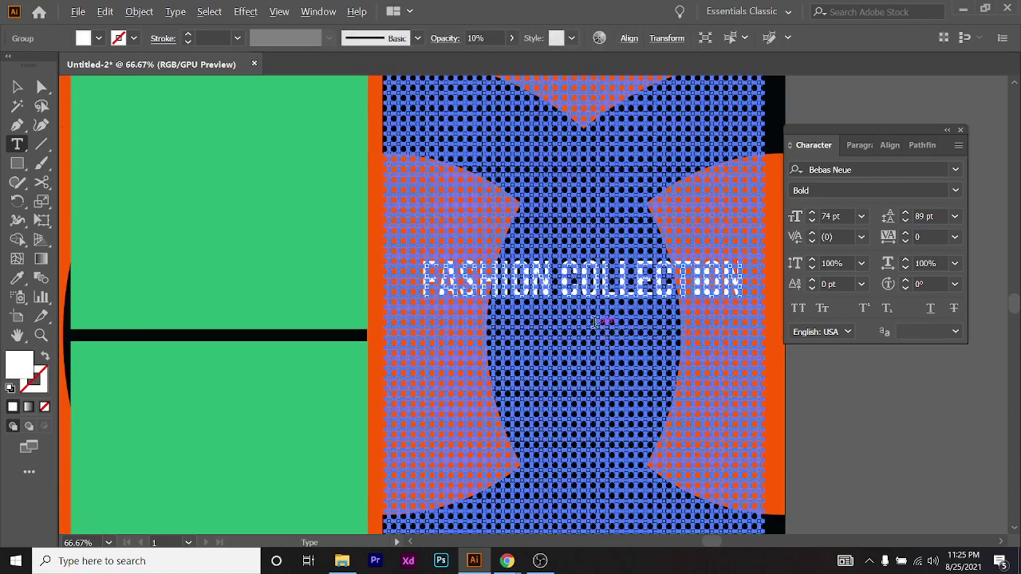
pyautogui.scroll(-1, 598, 327)
pyautogui.hotkey('ctrl', 'shift', 'a')
pyautogui.scroll(2, 598, 327)
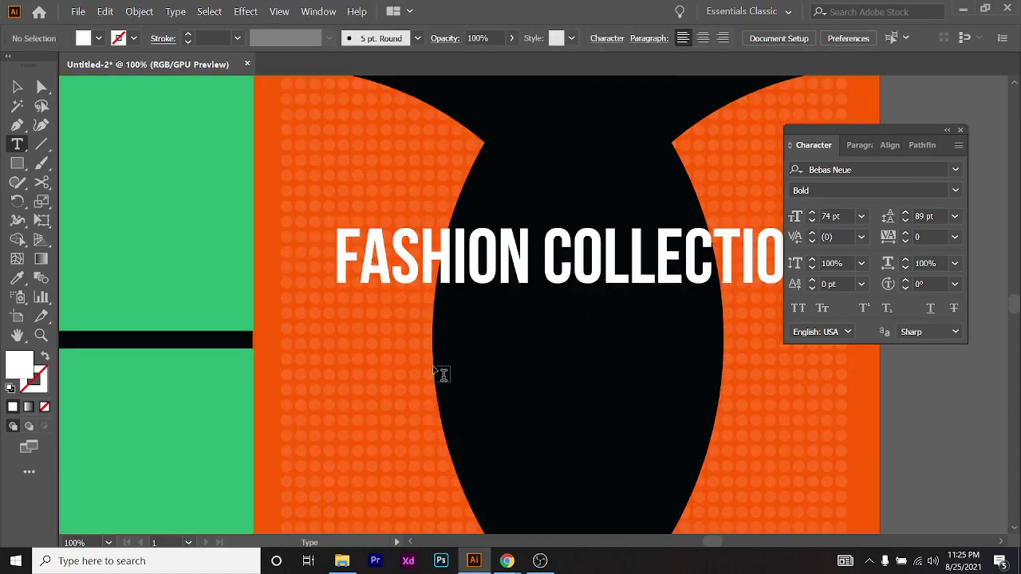
# Add a separate "Special Item" text line beneath the "Fashion Collection" heading
pyautogui.click(553, 366)
pyautogui.hscroll(2, 611, 394)
pyautogui.scroll(-2, 515, 358)
pyautogui.scroll(1, 518, 358)
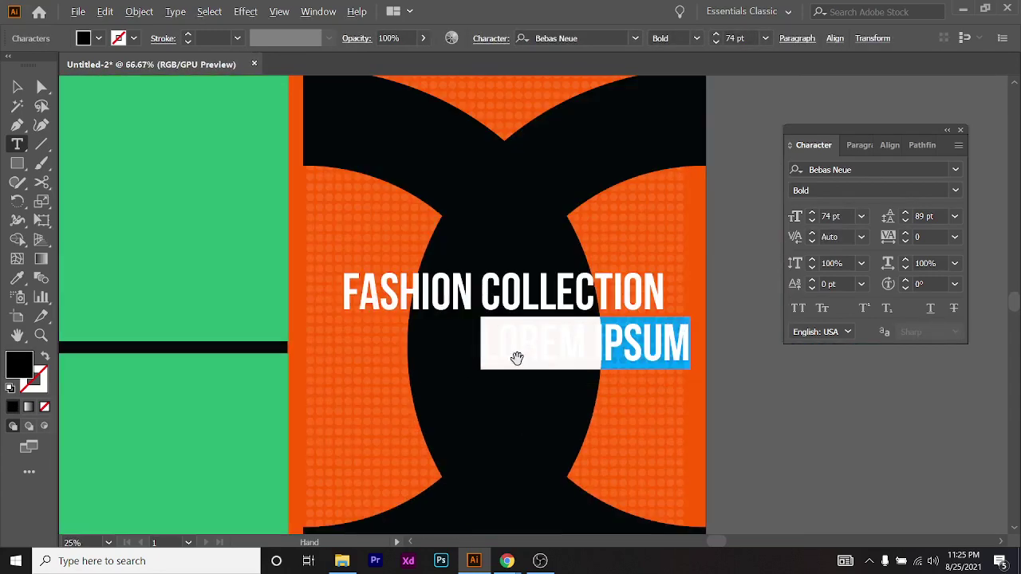
pyautogui.write('SPECIA')
pyautogui.press('BackSpace')
pyautogui.press('BackSpace')
pyautogui.hotkey('ctrl', 'a')
pyautogui.write('S')
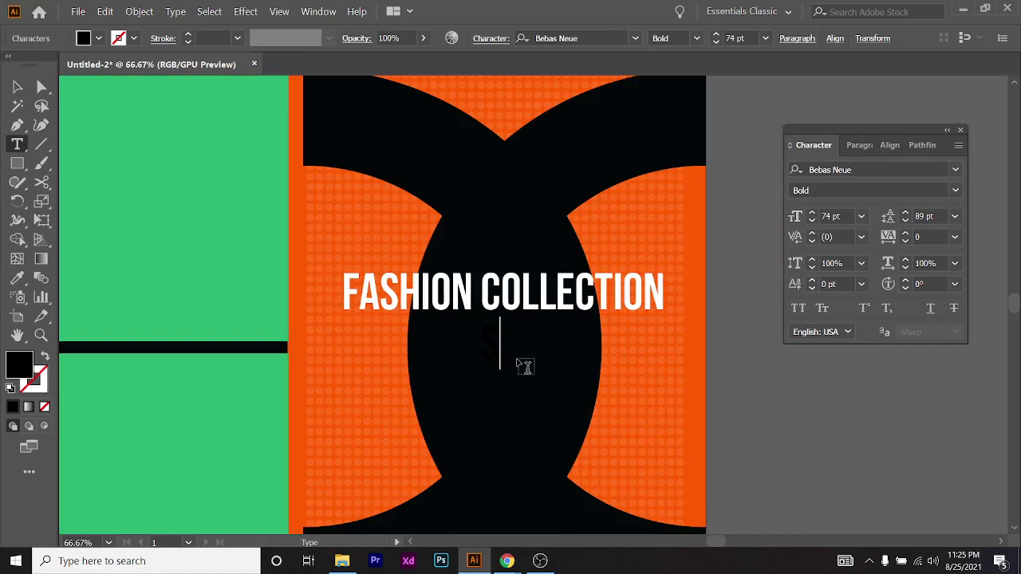
pyautogui.write('PECIAL ITEM')
pyautogui.hotkey('ctrl', 'a')
pyautogui.press('Escape')
# Fill the "Special Item" text with white
pyautogui.click(90, 40)
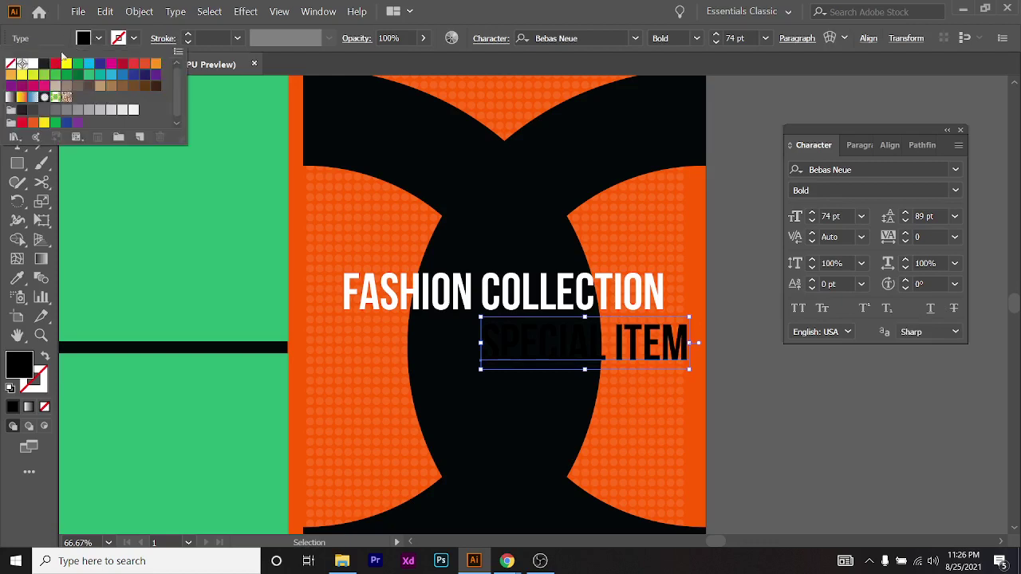
pyautogui.click(32, 66)
pyautogui.press('Escape')
pyautogui.moveTo(5, 68)
pyautogui.mouseDown()
pyautogui.moveTo(20, 96)
pyautogui.moveTo(22, 74)
pyautogui.moveTo(3, 80)
pyautogui.mouseUp()
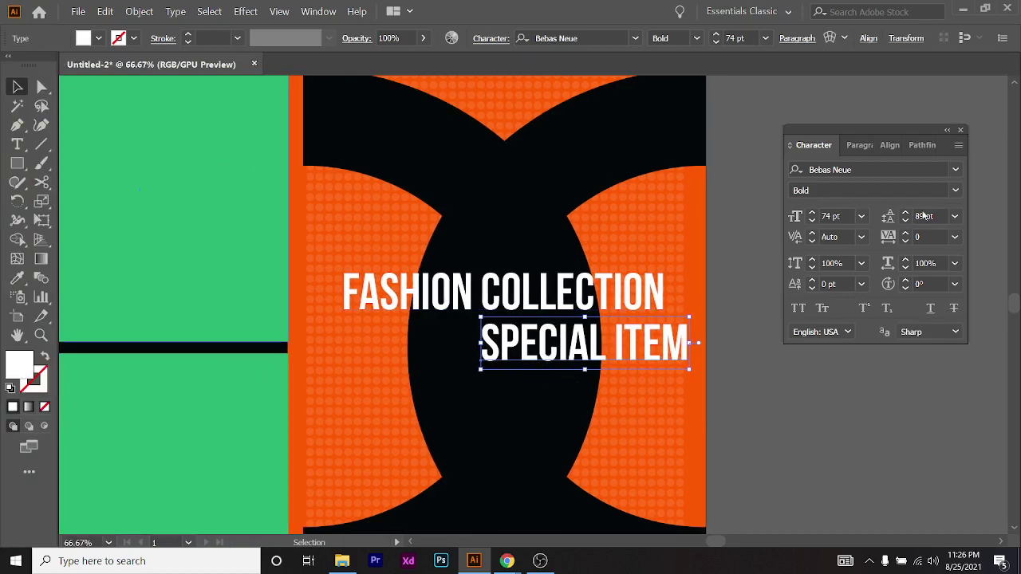
# Set the "Special Item" line in Metropolis Light and move it further below the heading
pyautogui.click(880, 169)
pyautogui.write('metro')
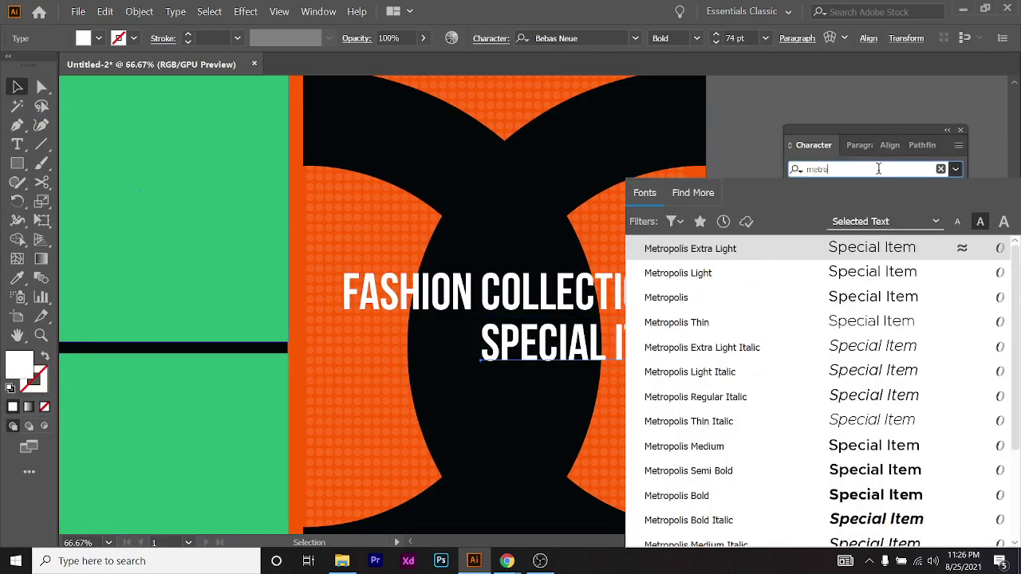
pyautogui.click(781, 273)
pyautogui.moveTo(558, 343); pyautogui.dragTo(527, 375)
pyautogui.hotkey('ctrl', '=')
pyautogui.hotkey('ctrl', '=')
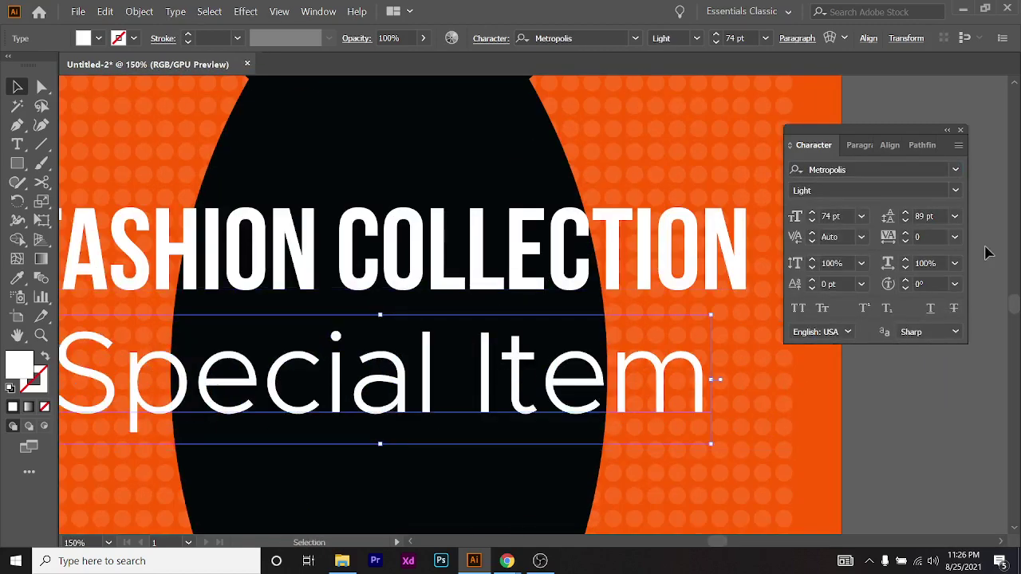
# Reduce the "Special Item" text size to 39 pt and move the line inside the black oval area
pyautogui.click(831, 216)
pyautogui.scroll(-20, 835, 213)
pyautogui.scroll(-4, 838, 209)
pyautogui.moveTo(369, 427); pyautogui.dragTo(481, 391)
pyautogui.scroll(-1, 481, 391)
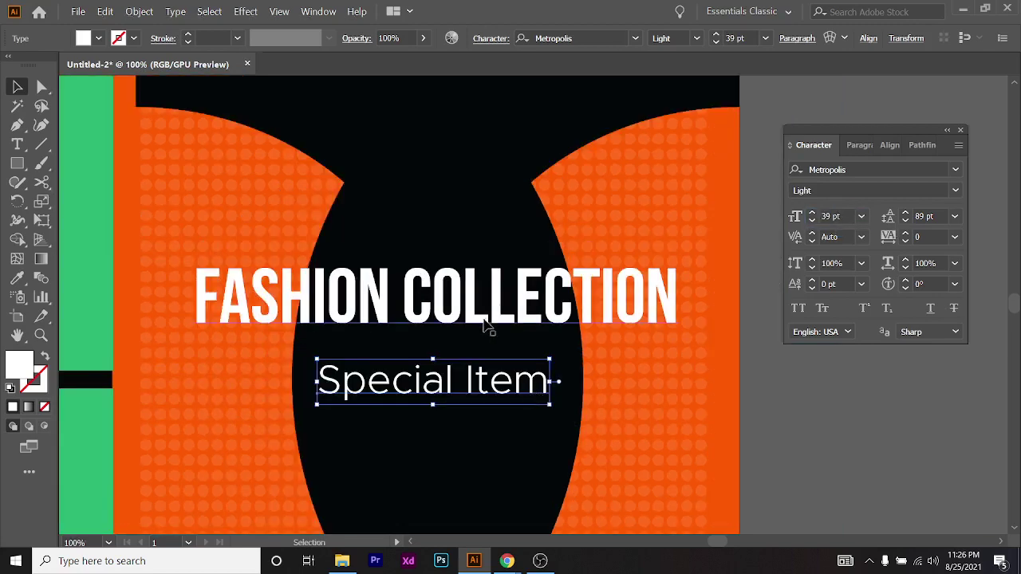
# Fine-tune the "Special Item" line's position so it sits centred and closer beneath the heading
pyautogui.keyDown('shift'); pyautogui.click(494, 326); pyautogui.keyUp('shift')
pyautogui.click(689, 397)
pyautogui.moveTo(515, 393); pyautogui.dragTo(522, 383)
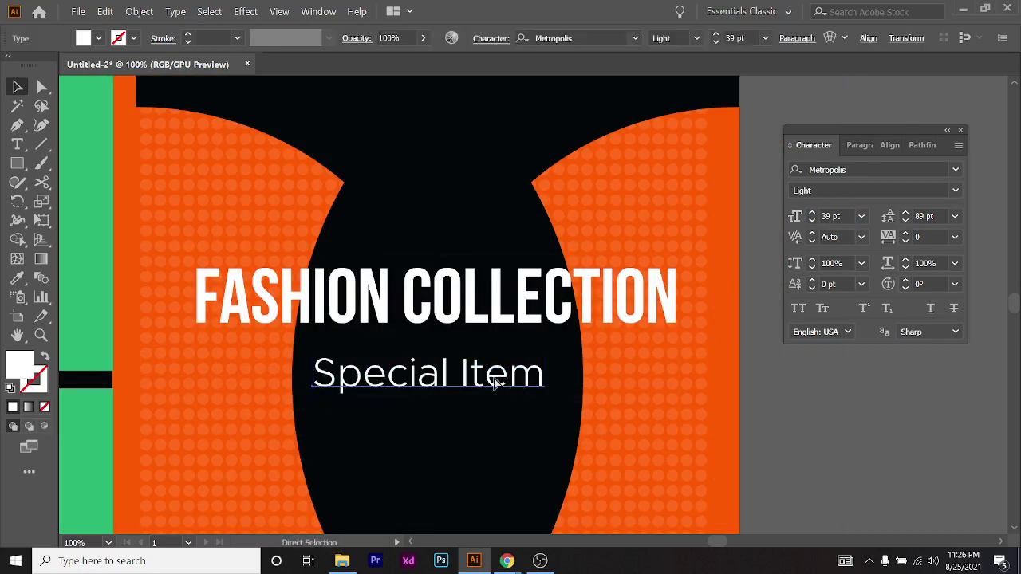
pyautogui.hscroll(-1, 495, 382)
pyautogui.press('Right')
pyautogui.press('Right')
pyautogui.press('Right')
pyautogui.press('Right')
pyautogui.press('Right')
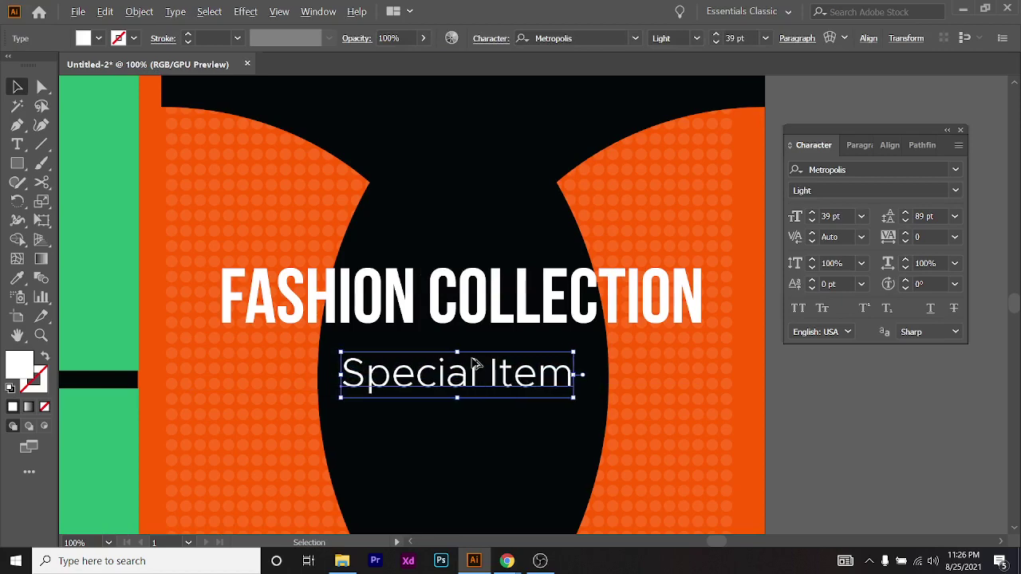
pyautogui.scroll(2, 474, 364)
pyautogui.hscroll(-1, 455, 360)
pyautogui.moveTo(524, 421); pyautogui.dragTo(573, 393)
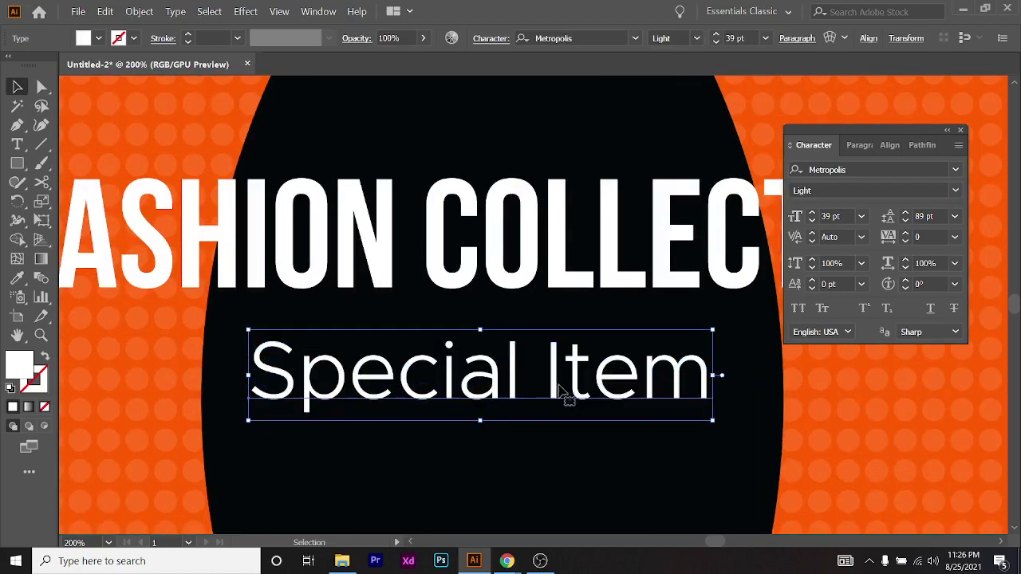
pyautogui.scroll(-4, 487, 257)
pyautogui.click(554, 399)
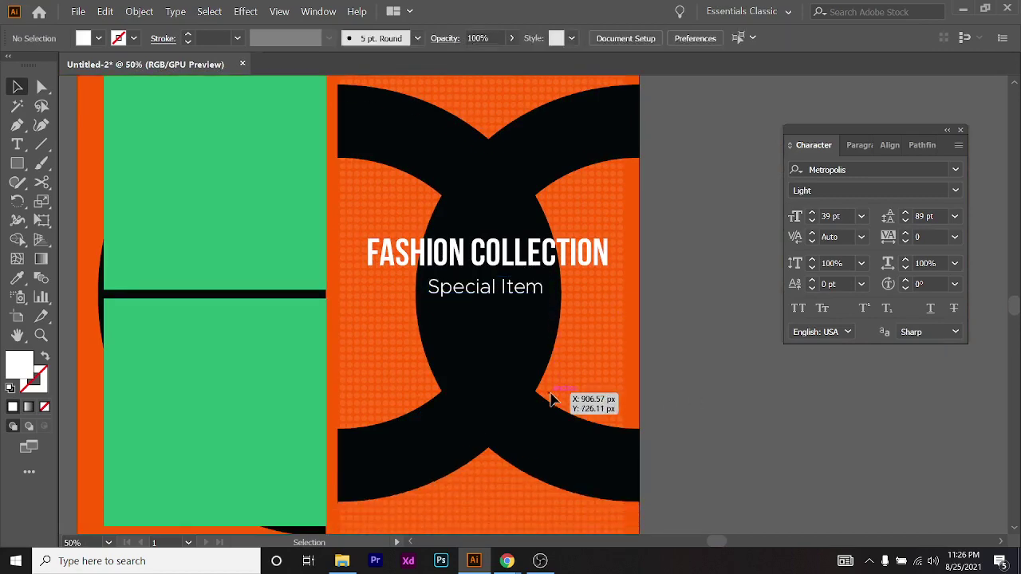
# Preview other Metropolis weights, such as Bold, on the "Special Item" line
pyautogui.scroll(3, 493, 296)
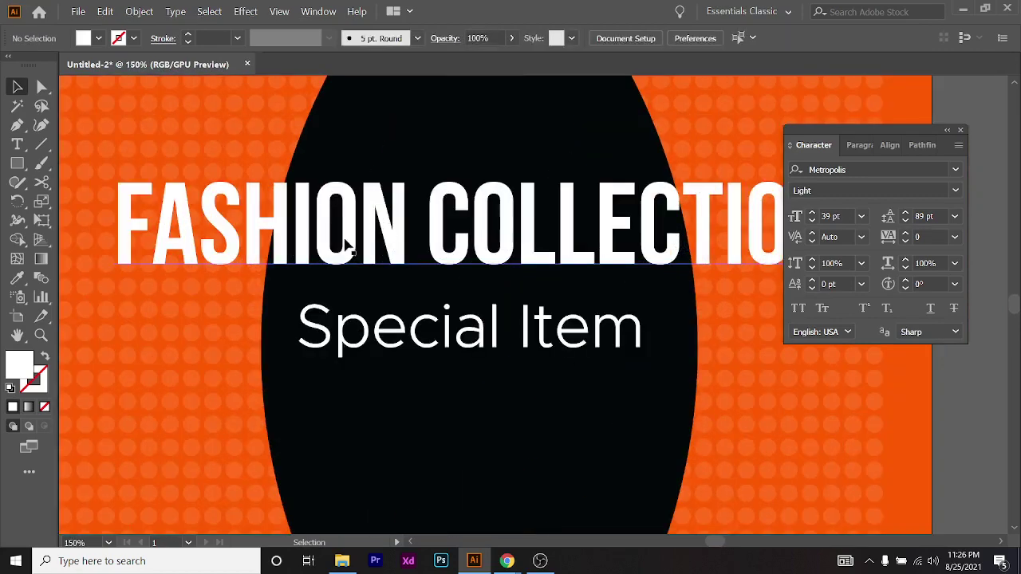
pyautogui.click(444, 329)
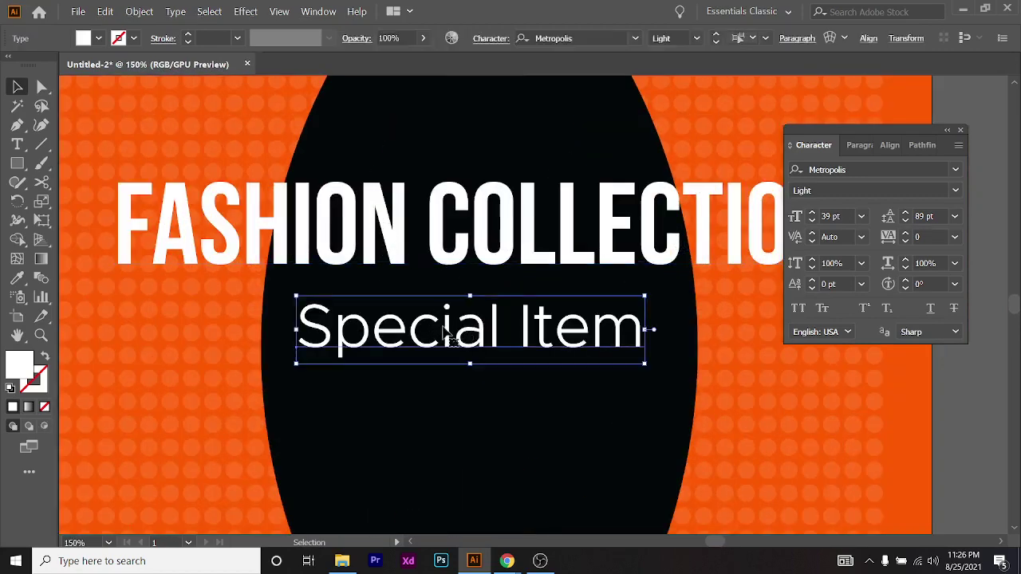
pyautogui.click(963, 193)
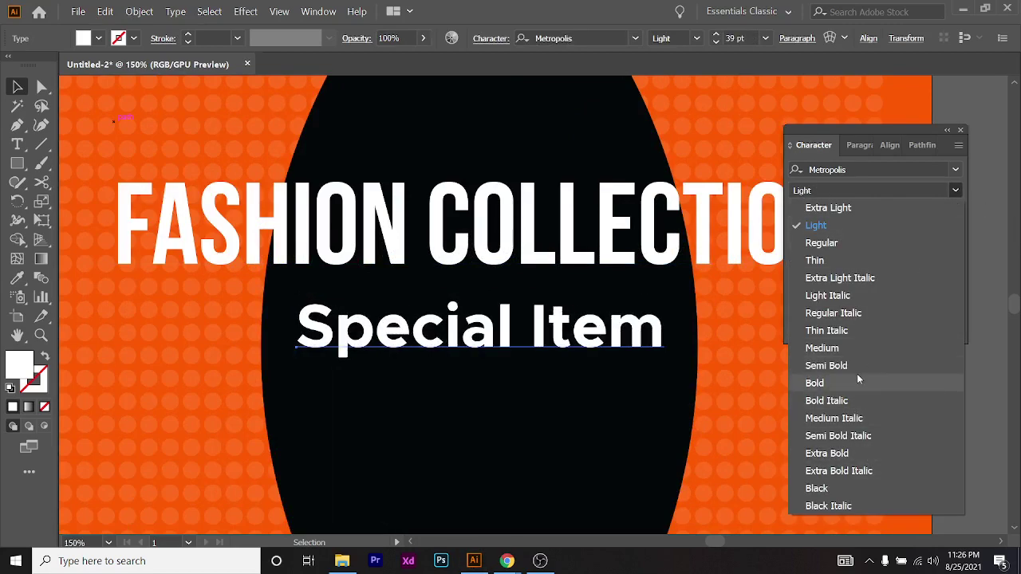
# Try the Bold weight on the "Special Item" text, and undo it
pyautogui.click(858, 381)
pyautogui.hotkey('ctrl', '-')
pyautogui.hotkey('ctrl', '-')
pyautogui.click(567, 438)
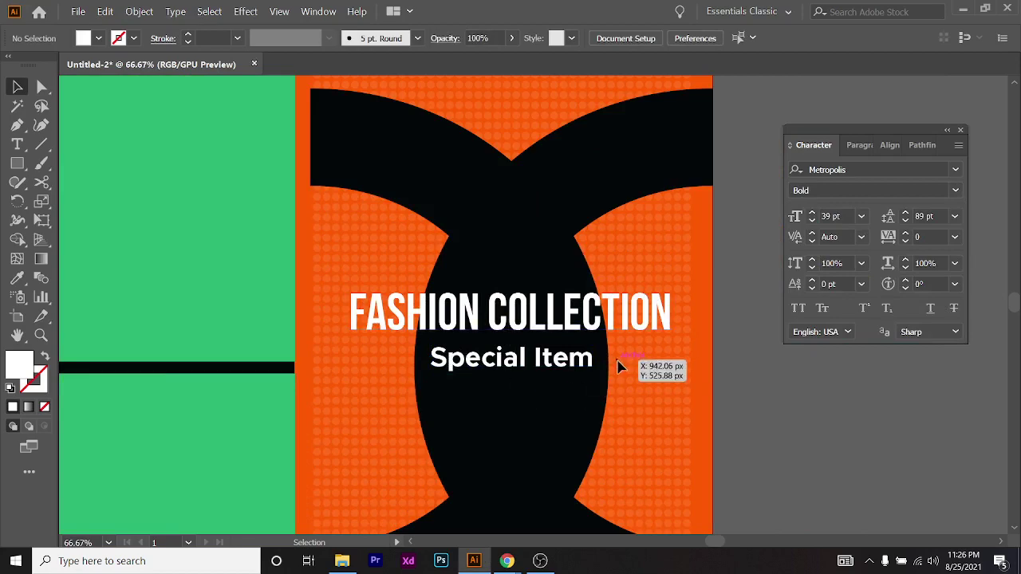
pyautogui.hotkey('ctrl', 'z')
pyautogui.click(391, 414)
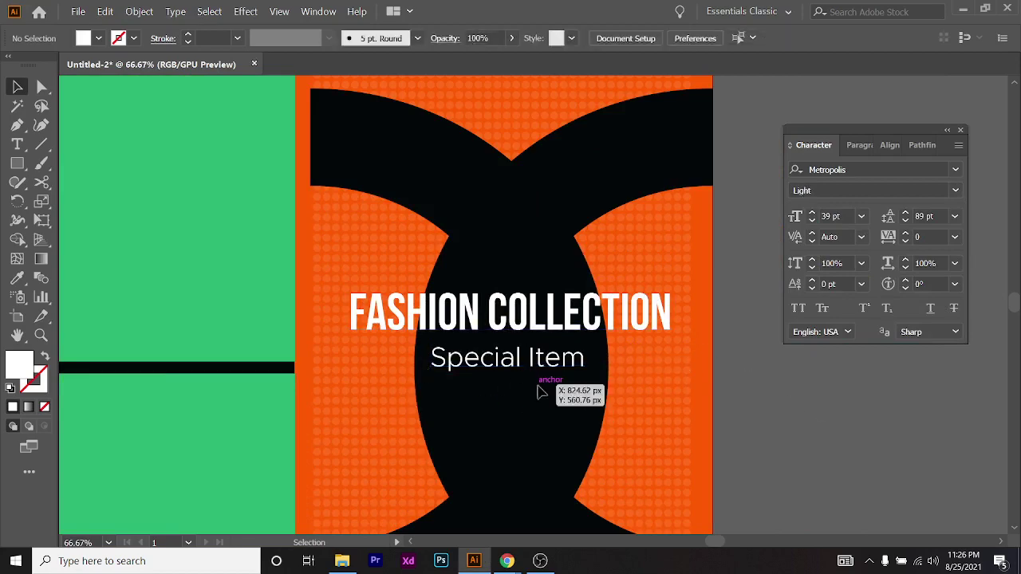
# Examine the letter spacing and size of the "Special Item" subtitle in the reference design and compare it with the artboard
pyautogui.hotkey('ctrl', '-')
pyautogui.hotkey('ctrl', '-')
pyautogui.hotkey('ctrl', '-')
pyautogui.hotkey('ctrl', '-')
pyautogui.hotkey('ctrl', '+')
pyautogui.hotkey('ctrl', '+')
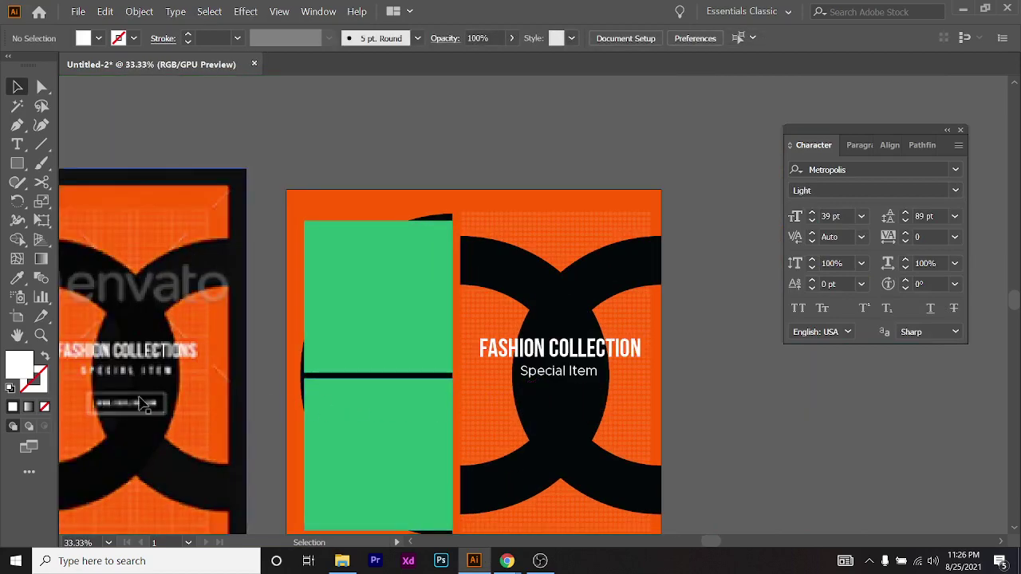
pyautogui.hscroll(-2, 108, 388)
pyautogui.scroll(2, 155, 383)
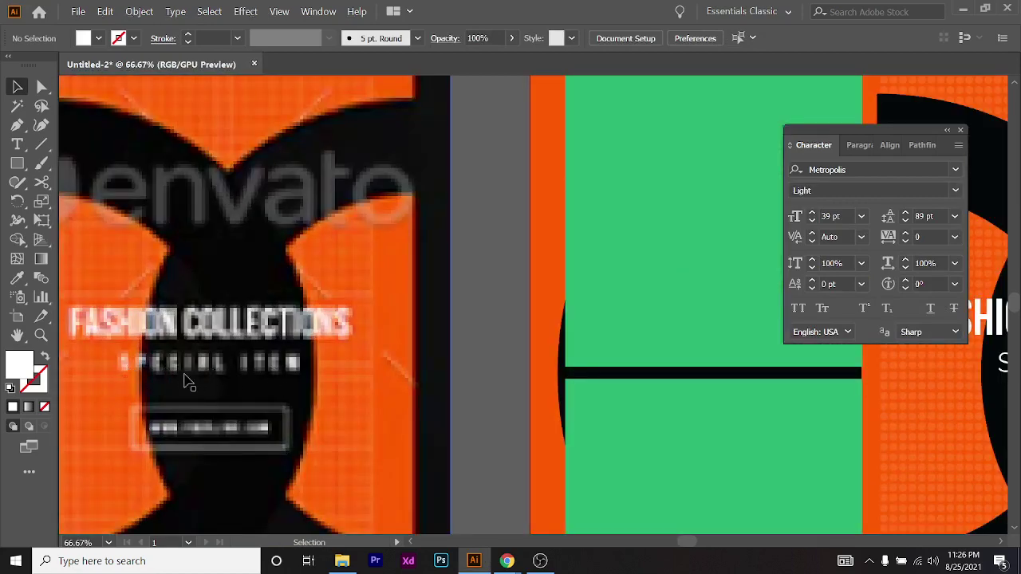
pyautogui.scroll(-3, 506, 375)
pyautogui.scroll(1, 519, 401)
pyautogui.scroll(-2, 424, 402)
pyautogui.scroll(2, 314, 386)
pyautogui.scroll(1, 314, 386)
pyautogui.scroll(-1, 313, 386)
pyautogui.scroll(1, 709, 390)
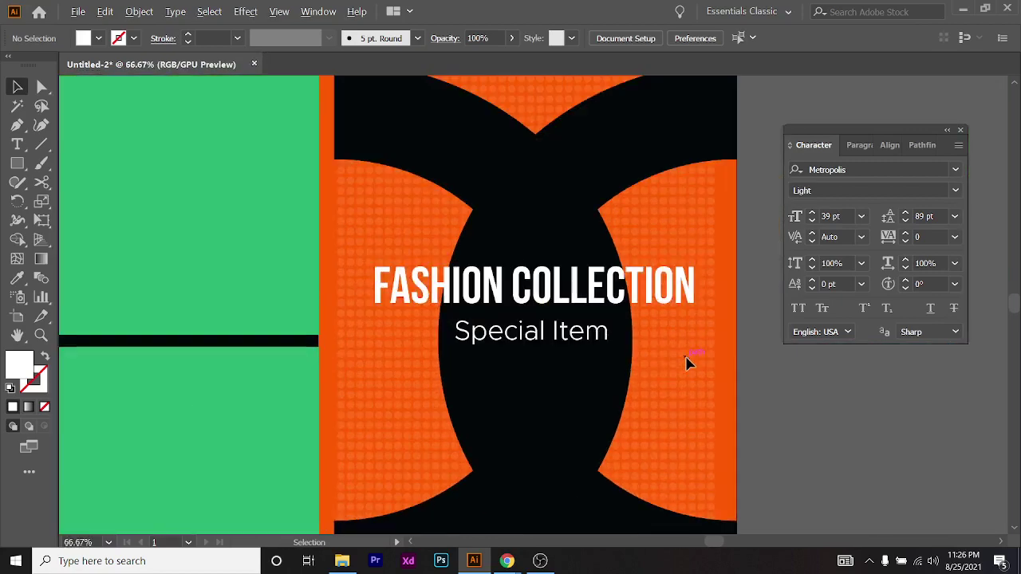
# Set the "Special Item" text to all caps and its font size to 29 pt
pyautogui.click(597, 347)
pyautogui.scroll(1, 655, 337)
pyautogui.hotkey('ctrl', 'shift', 'k')
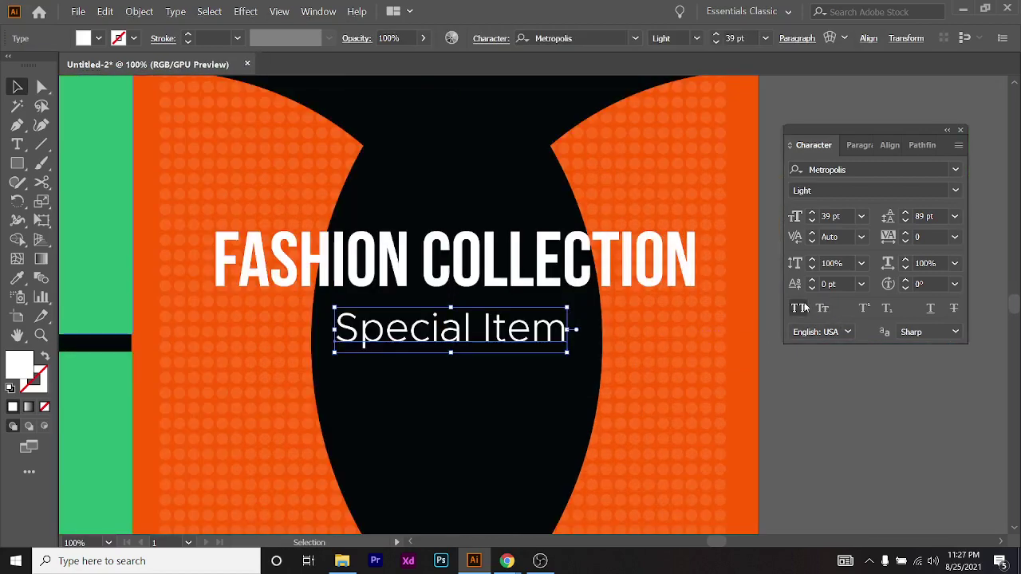
pyautogui.click(830, 217)
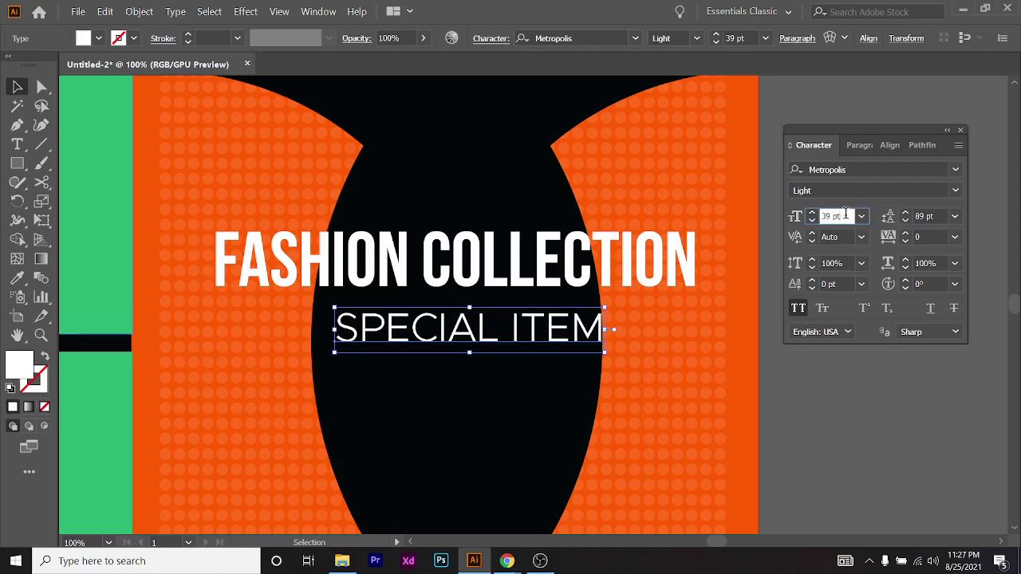
pyautogui.scroll(-12, 845, 215)
pyautogui.scroll(2, 846, 215)
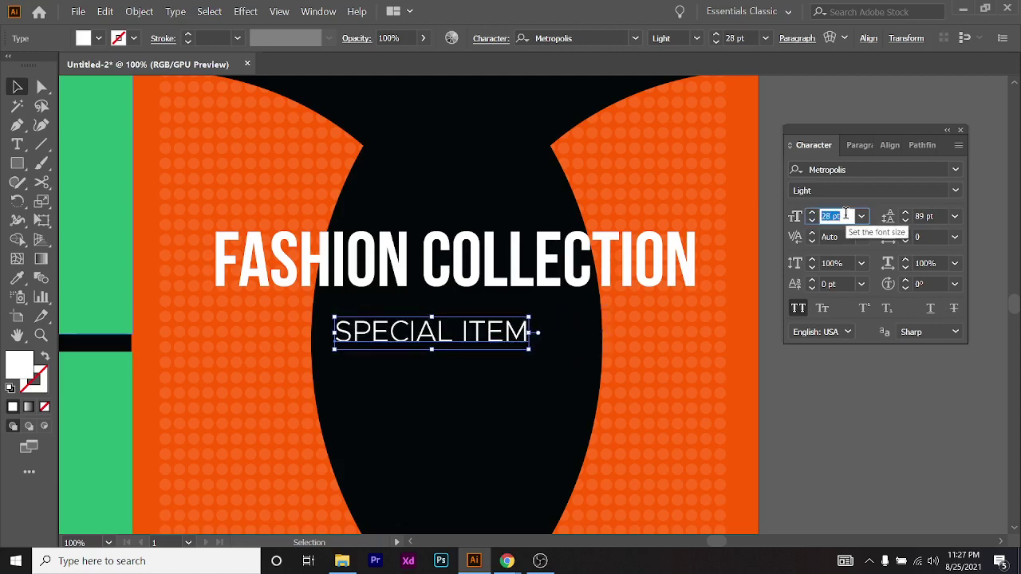
pyautogui.moveTo(459, 328); pyautogui.dragTo(459, 327)
pyautogui.scroll(4, 345, 328)
pyautogui.scroll(-2, 359, 364)
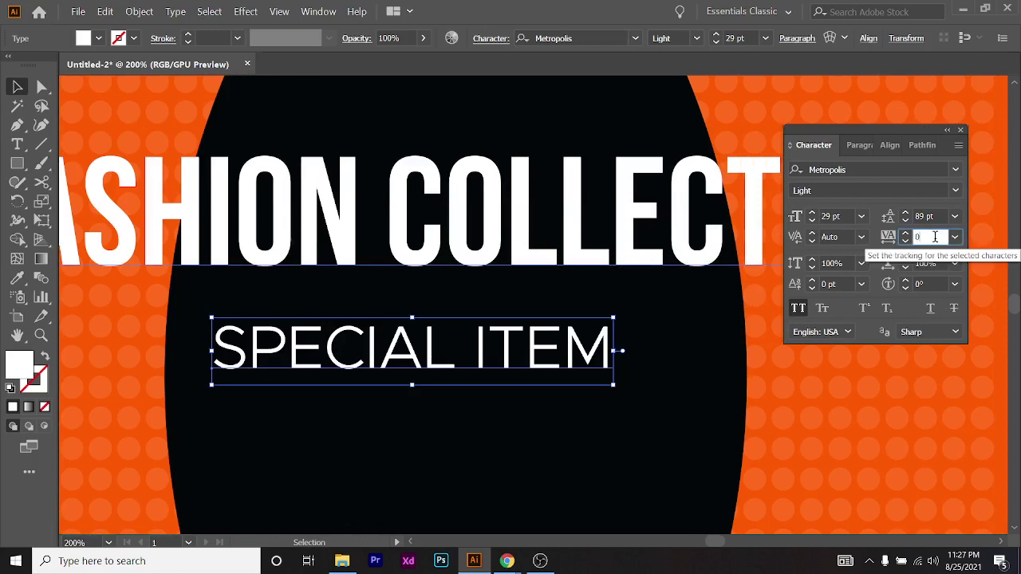
# Widen the letter spacing of the "SPECIAL ITEM" subtitle by setting its tracking to 350
pyautogui.scroll(20, 935, 237)
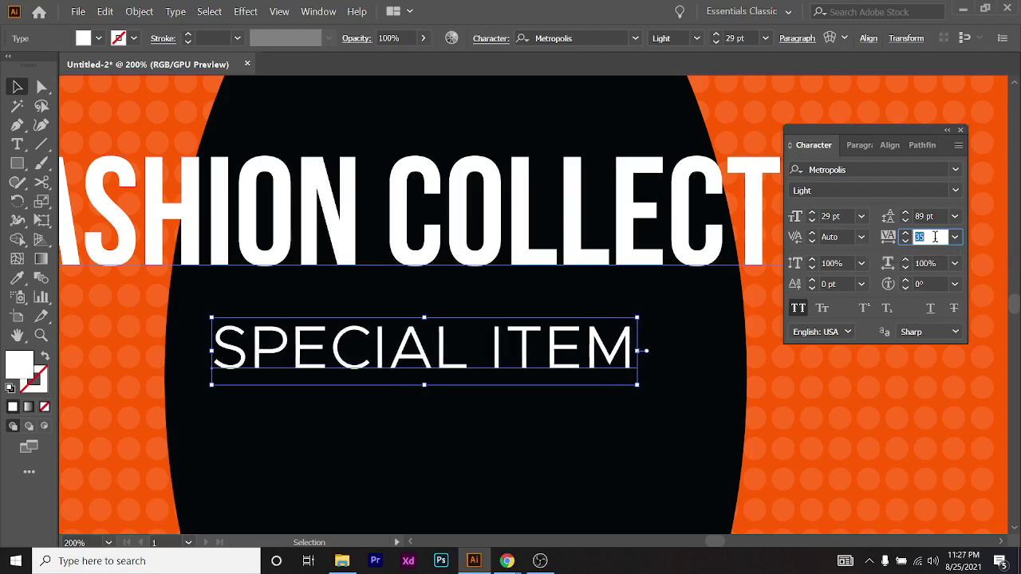
pyautogui.scroll(20, 935, 237)
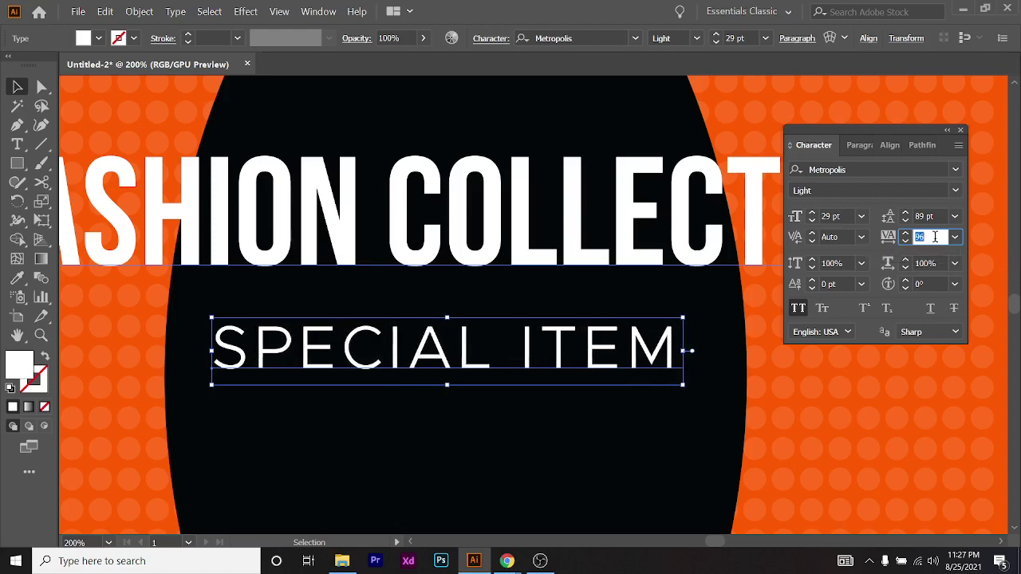
pyautogui.scroll(20, 935, 237)
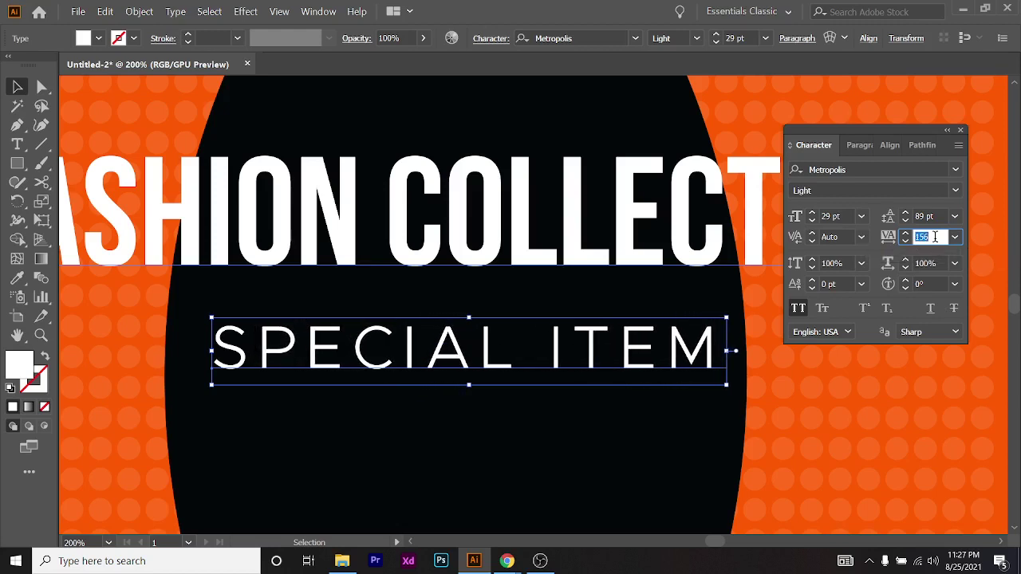
pyautogui.rightClick(935, 237)
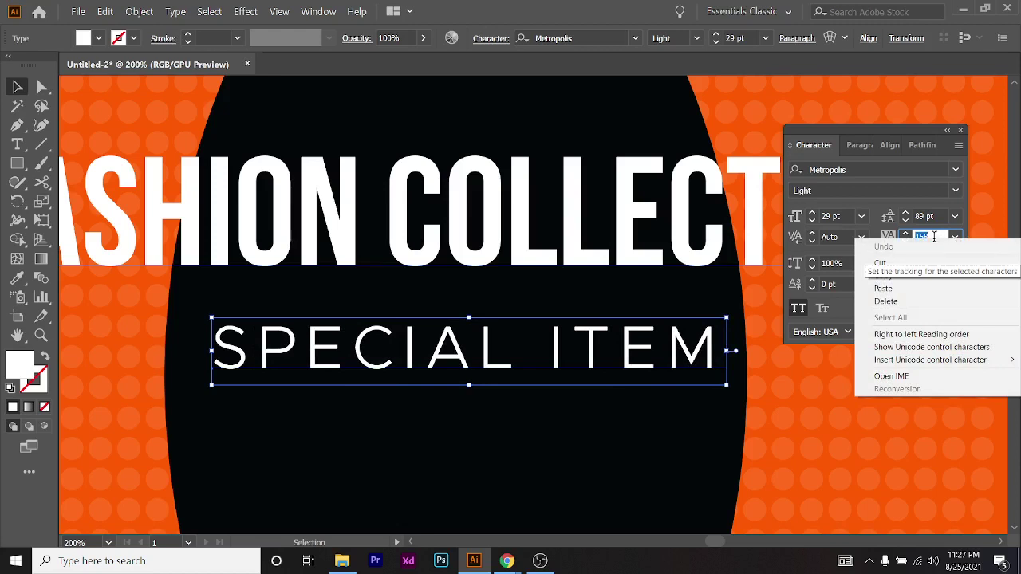
pyautogui.press('Escape')
pyautogui.click(935, 236)
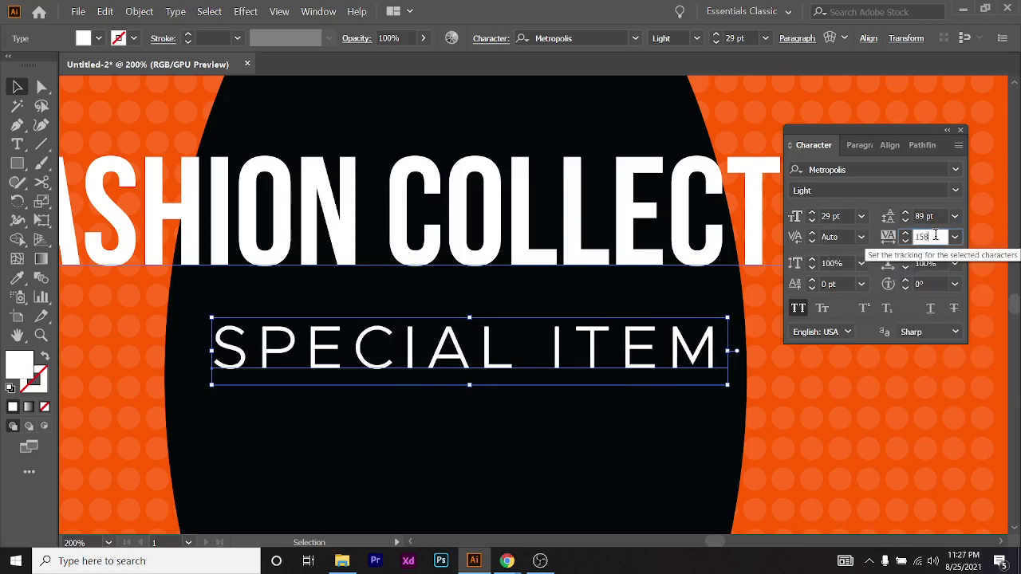
pyautogui.scroll(20, 936, 236)
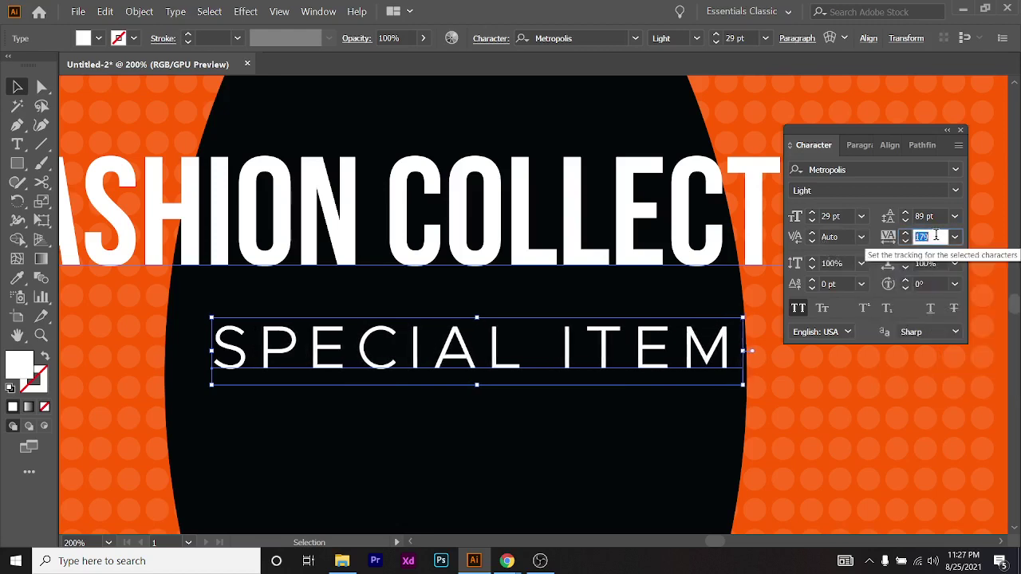
pyautogui.scroll(20, 935, 236)
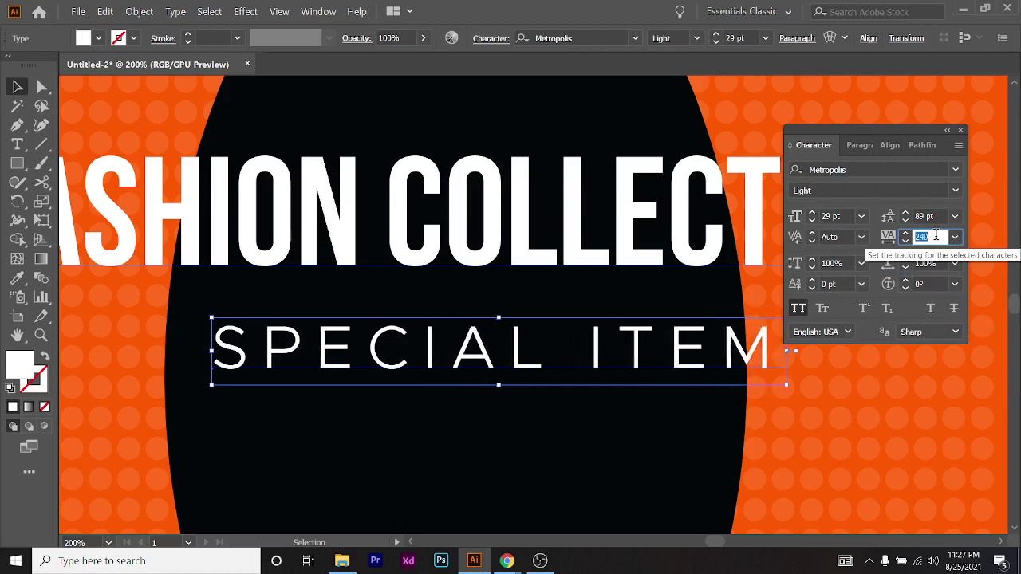
pyautogui.scroll(5, 936, 237)
pyautogui.write('50')
pyautogui.press('Return')
# Move the "SPECIAL ITEM" subtitle so it sits roughly centred below the "FASHION COLLECTION" heading
pyautogui.hotkey('ctrl', '1')
pyautogui.scroll(2, 679, 464)
pyautogui.moveTo(716, 413); pyautogui.dragTo(592, 369)
pyautogui.scroll(-2, 600, 381)
pyautogui.scroll(-1, 681, 390)
pyautogui.scroll(1, 718, 399)
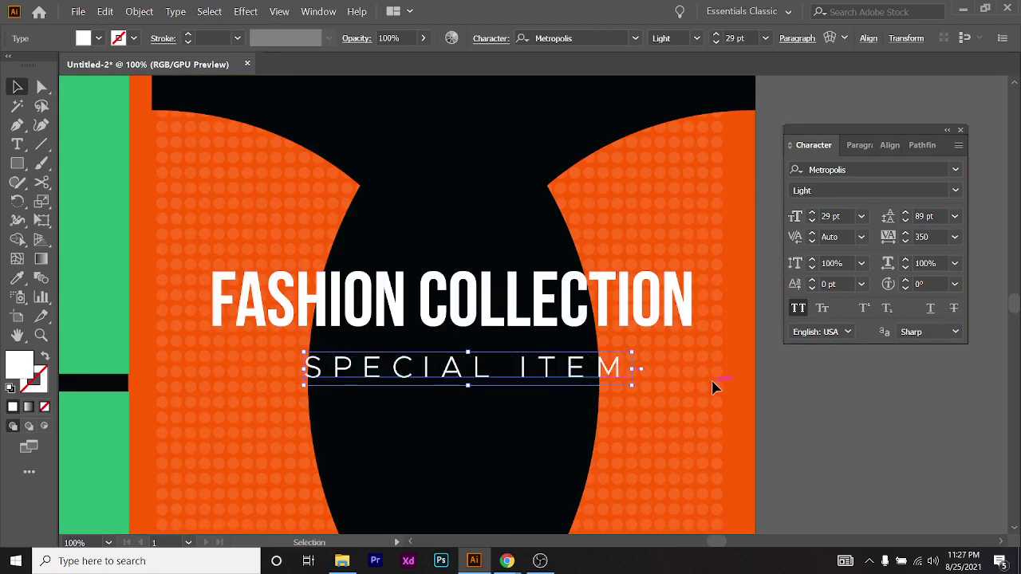
# Nudge the subtitle left and up until it is centred closely under the "FASHION COLLECTION" heading, and deselect it
pyautogui.press('Left')
pyautogui.press('Left')
pyautogui.press('Left')
pyautogui.press('Left')
pyautogui.press('Left')
pyautogui.press('Left')
pyautogui.press('Left')
pyautogui.press('Left')
pyautogui.press('Left')
pyautogui.press('Left')
pyautogui.press('Left')
pyautogui.press('Left')
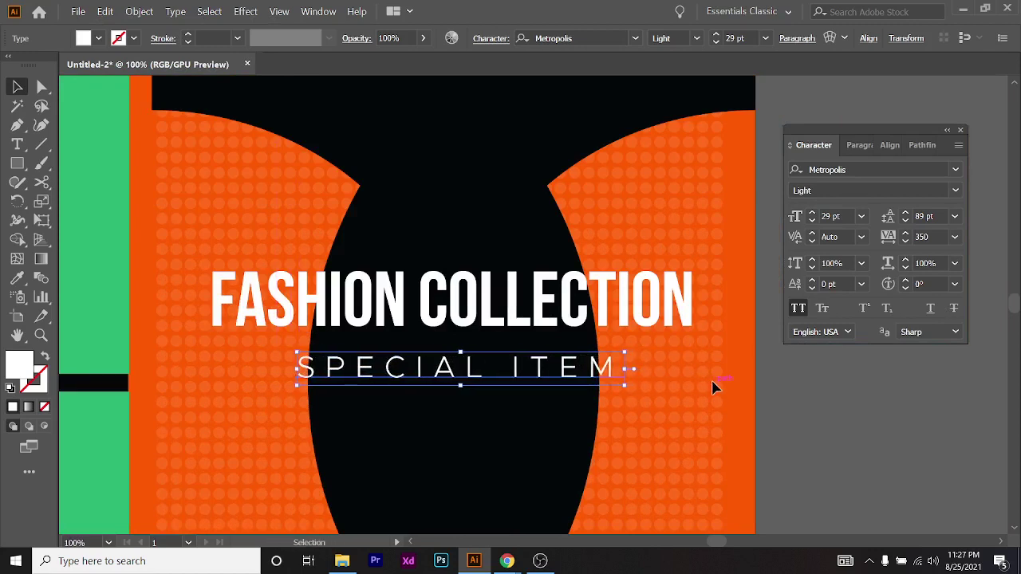
pyautogui.press('Left')
pyautogui.press('Up')
pyautogui.press('Up')
pyautogui.press('Up')
pyautogui.press('Left')
pyautogui.press('Left')
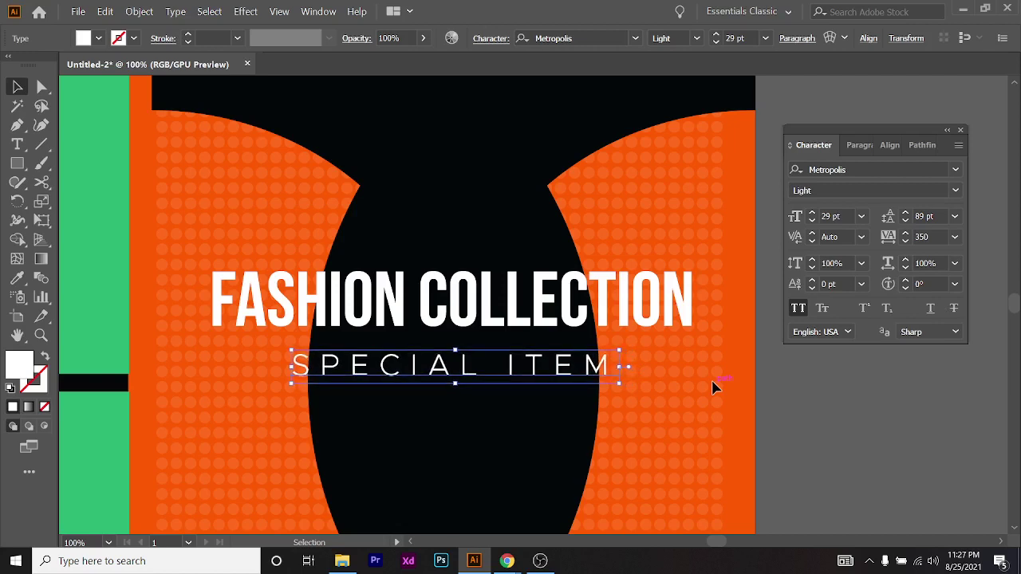
pyautogui.press('Up')
pyautogui.press('Left')
pyautogui.press('Left')
pyautogui.press('Left')
pyautogui.press('Up')
pyautogui.press('Up')
pyautogui.press('Up')
pyautogui.press('Up')
pyautogui.press('Left')
pyautogui.press('Left')
pyautogui.press('Left')
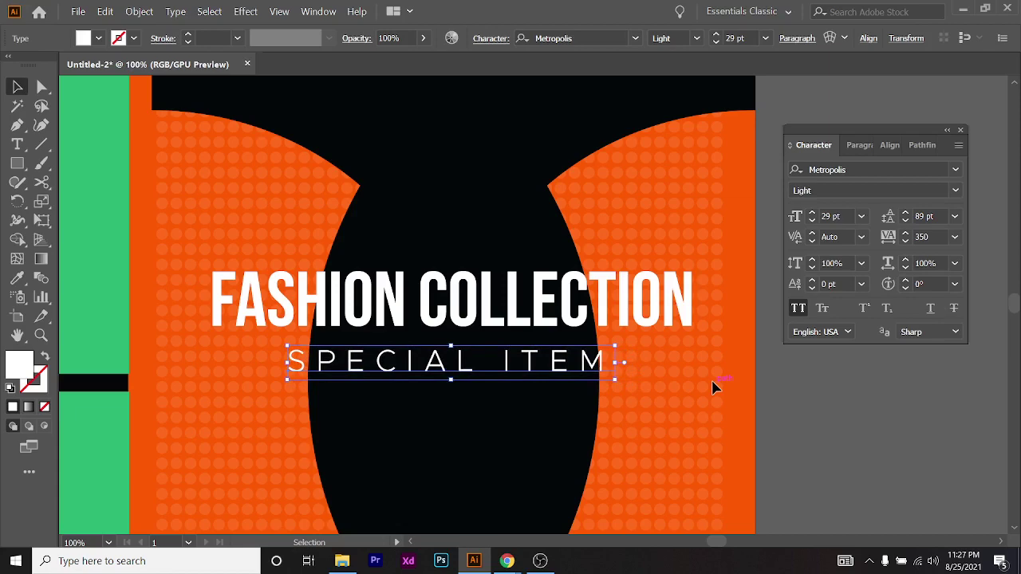
pyautogui.press('Right')
pyautogui.press('Right')
pyautogui.scroll(-2, 714, 387)
pyautogui.click(802, 453)
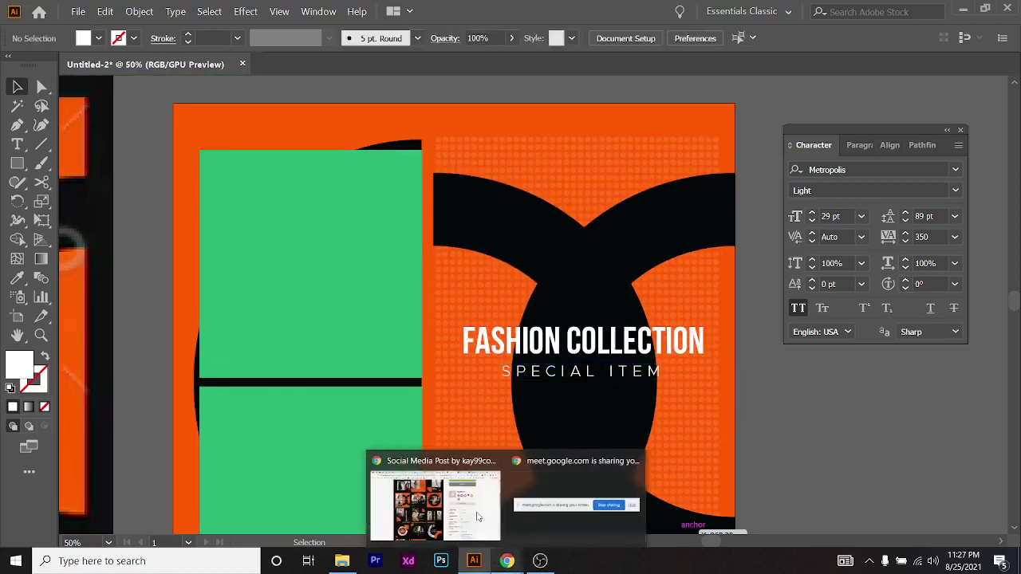
# Switch to Chrome to check the reference post design on GraphicRiver, and return to Illustrator
pyautogui.click(477, 517)
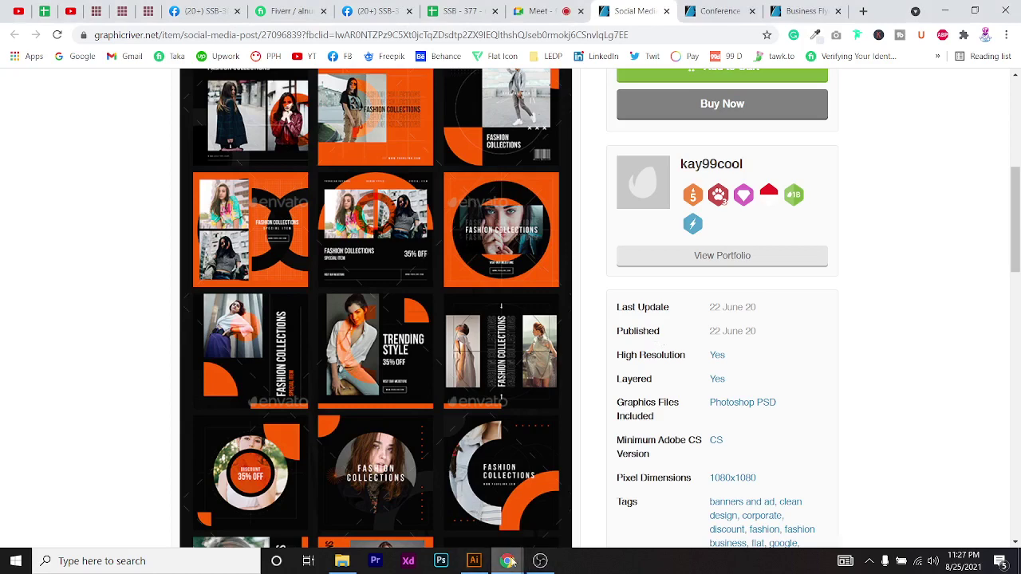
pyautogui.click(522, 530)
pyautogui.click(629, 529)
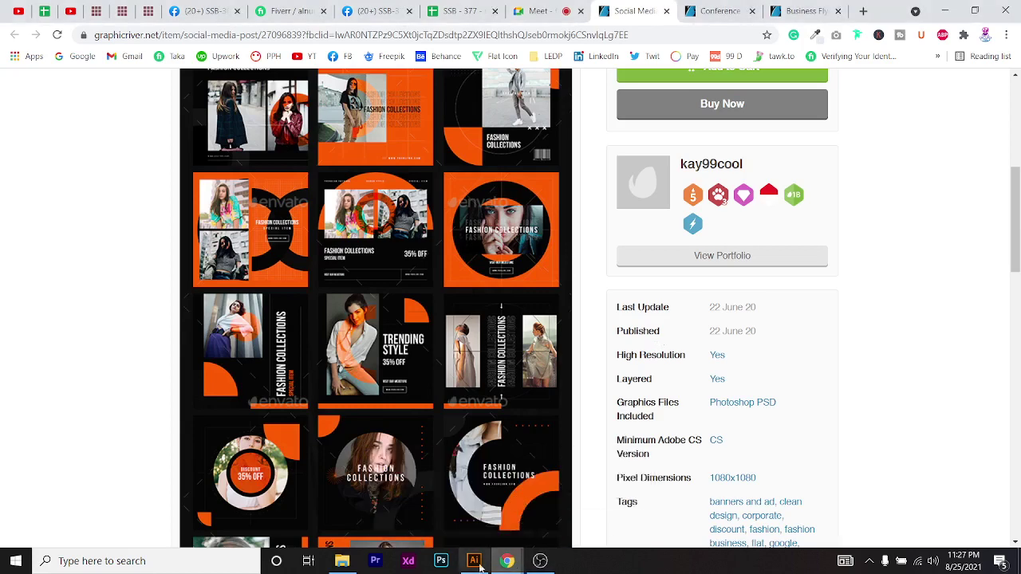
pyautogui.click(474, 561)
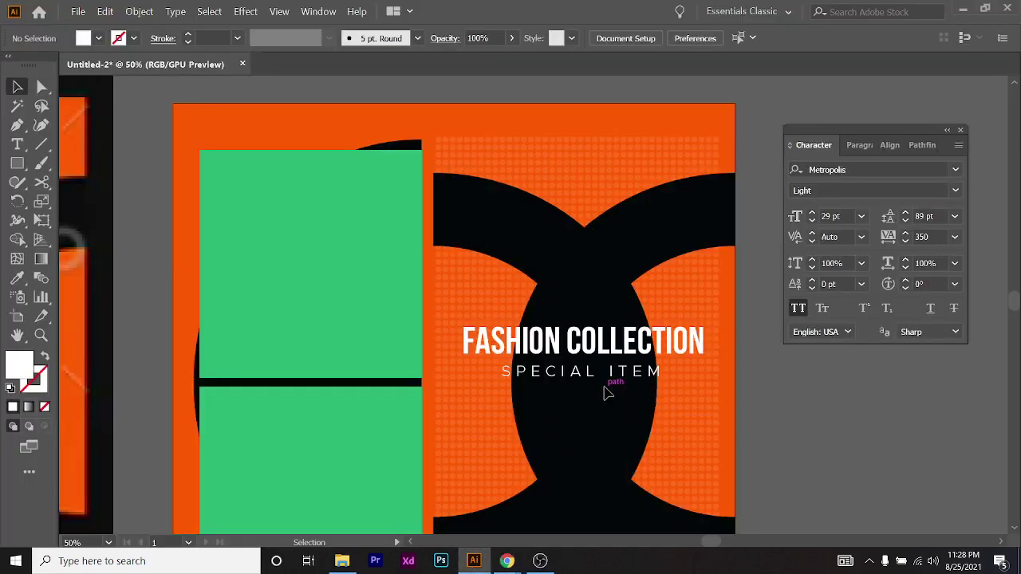
# Try lowering the opacity of the "FASHION COLLECTION" heading, and restore it to 100%
pyautogui.click(615, 360)
pyautogui.scroll(2, 615, 361)
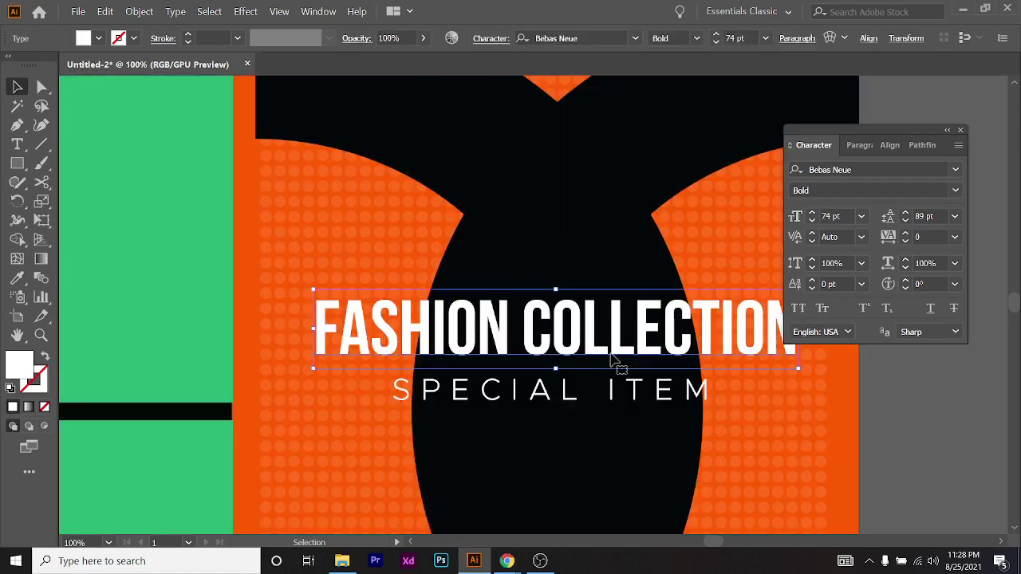
pyautogui.hscroll(1, 510, 319)
pyautogui.click(406, 40)
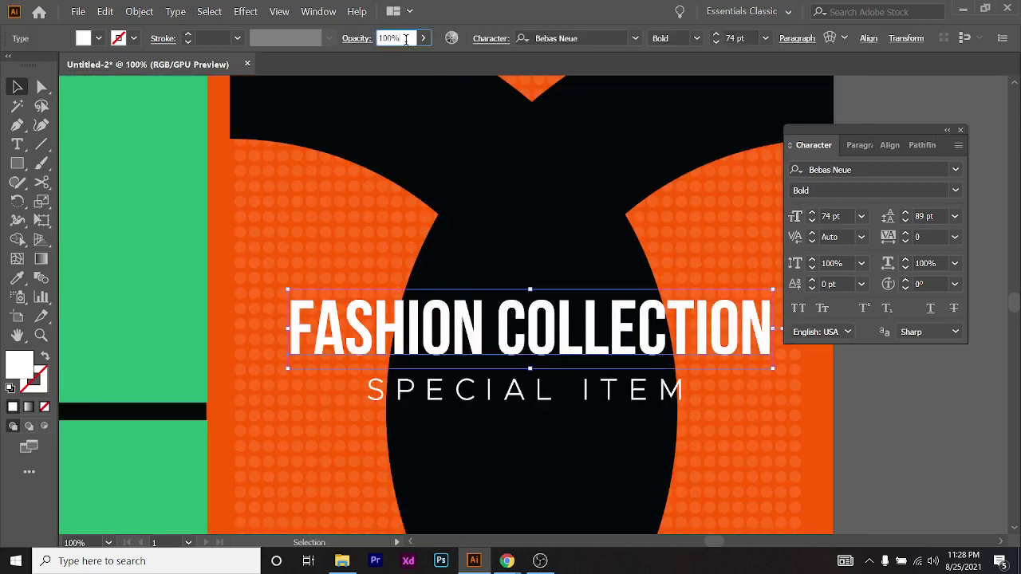
pyautogui.scroll(-20, 406, 40)
pyautogui.scroll(-20, 406, 40)
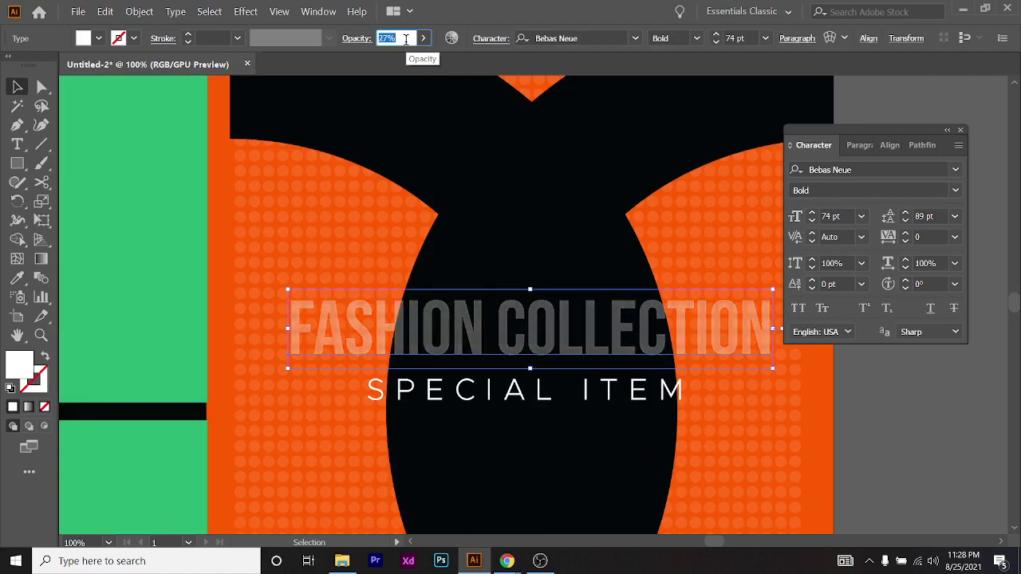
pyautogui.scroll(15, 406, 40)
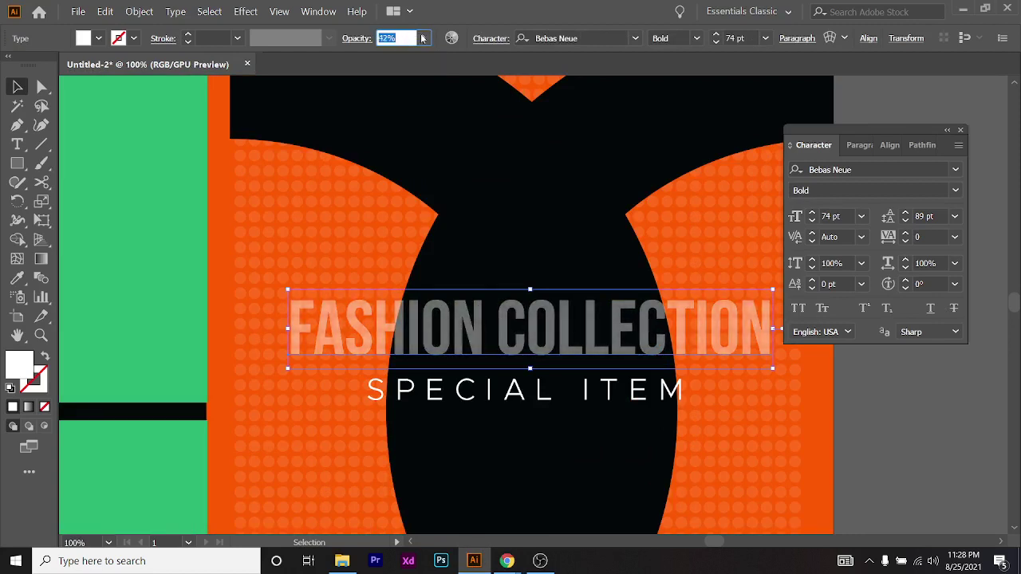
pyautogui.click(424, 38)
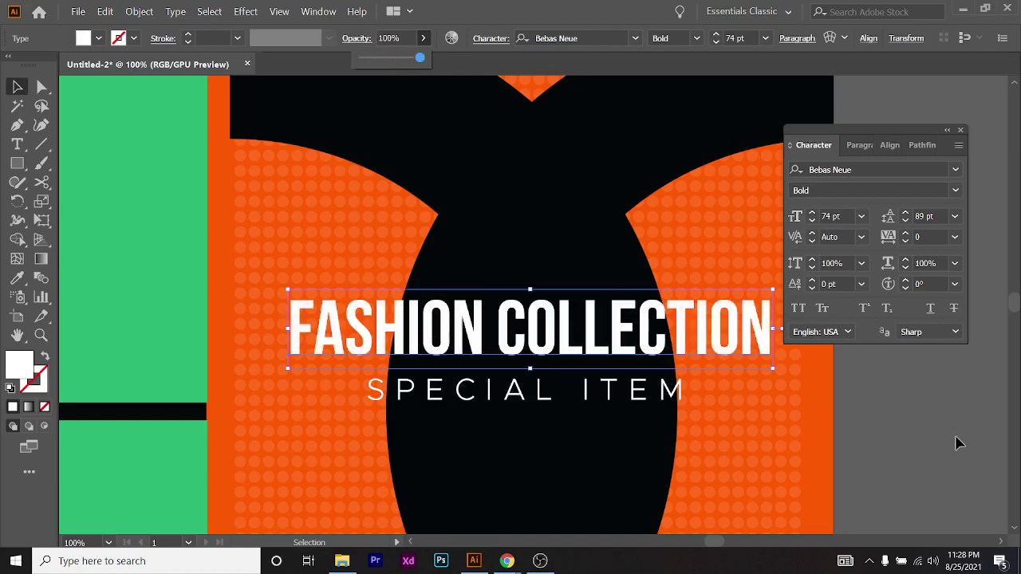
pyautogui.click(950, 442)
# Examine the framed web address below the subtitle in the reference design and compare it with the artboard
pyautogui.scroll(-3, 470, 376)
pyautogui.scroll(-3, 470, 376)
pyautogui.hscroll(-5, 470, 376)
pyautogui.hscroll(-2, 258, 381)
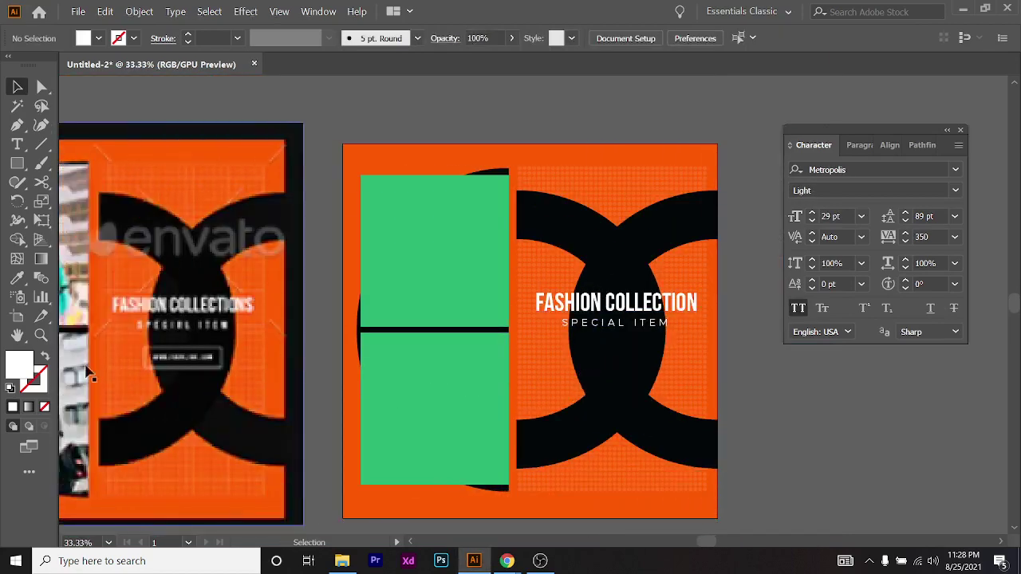
pyautogui.scroll(3, 152, 377)
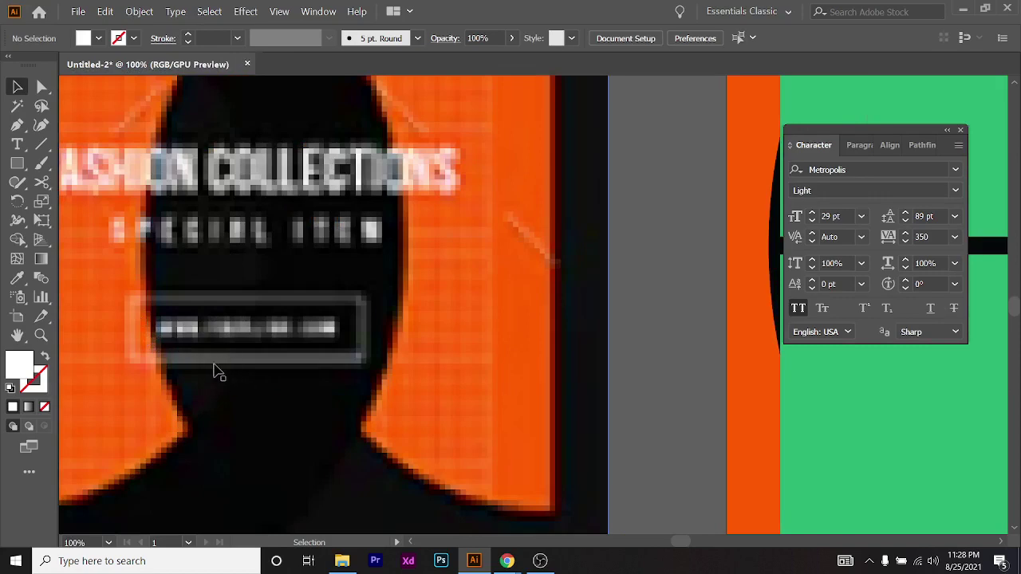
pyautogui.scroll(-3, 383, 354)
pyautogui.scroll(3, 449, 342)
pyautogui.hscroll(2, 86, 342)
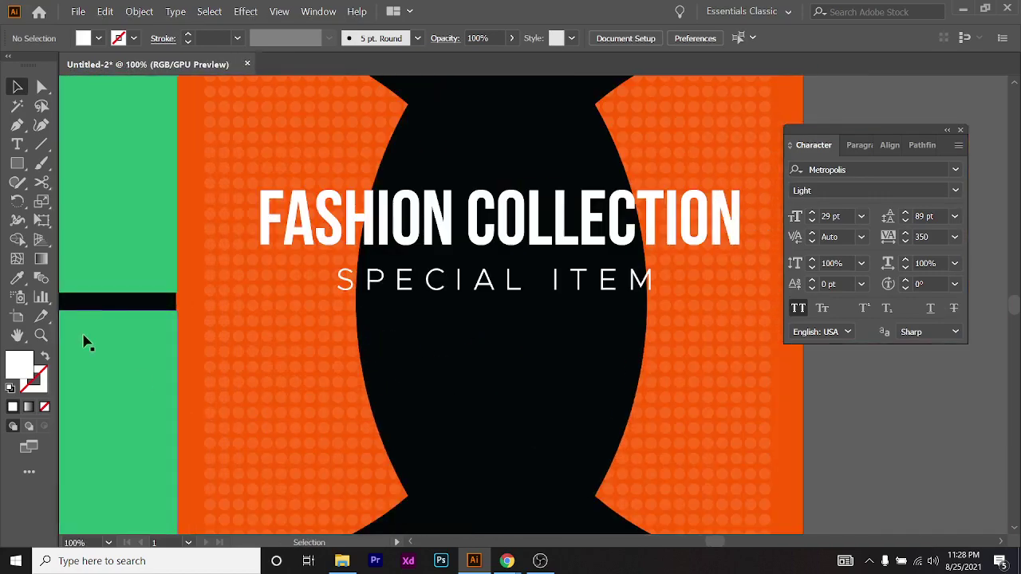
# Draw a wide rectangle below the "SPECIAL ITEM" subtitle and give it a white outline with no fill
pyautogui.click(17, 163)
pyautogui.scroll(-1, 363, 320)
pyautogui.moveTo(359, 324); pyautogui.dragTo(665, 384)
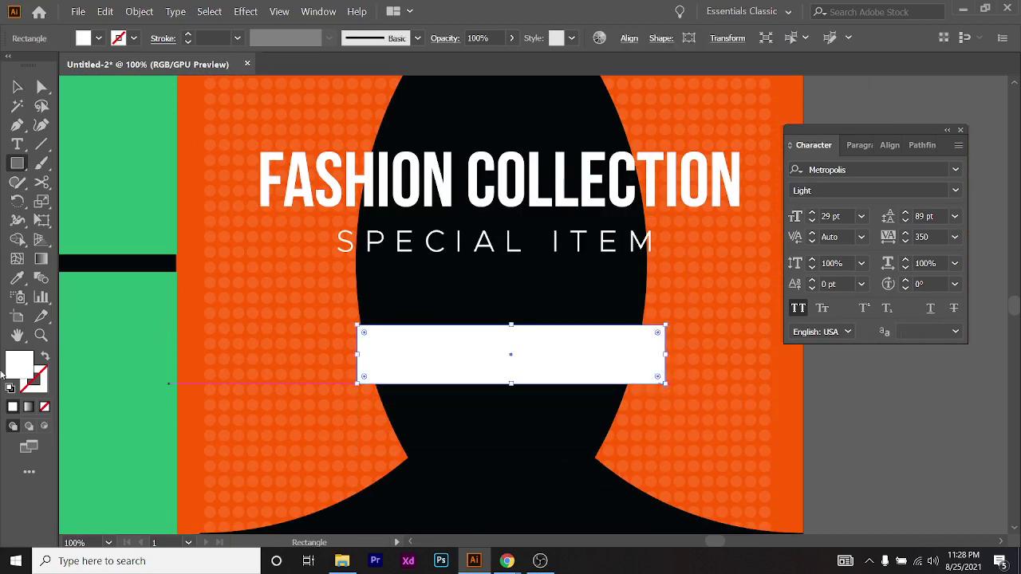
pyautogui.click(18, 85)
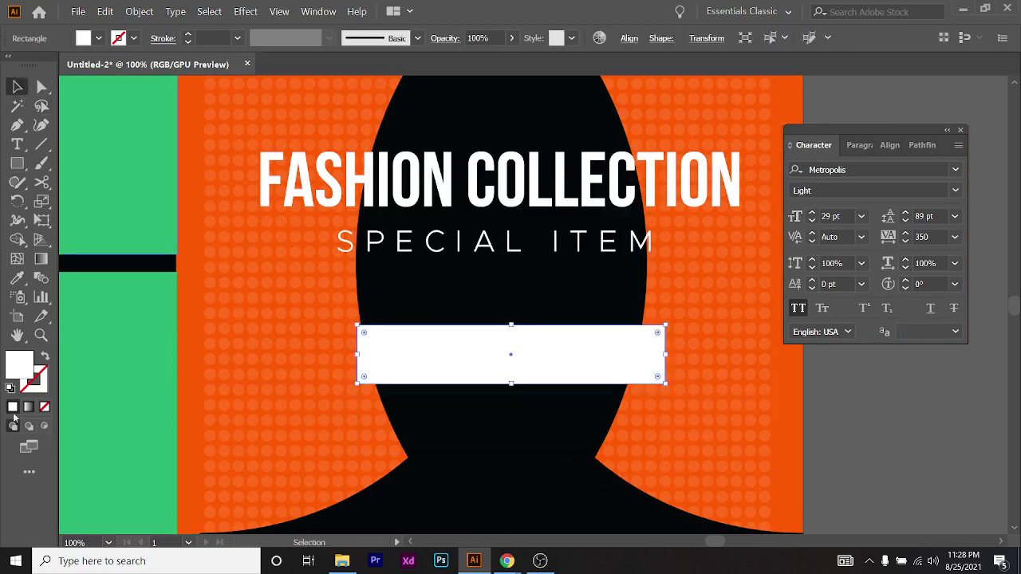
pyautogui.click(46, 358)
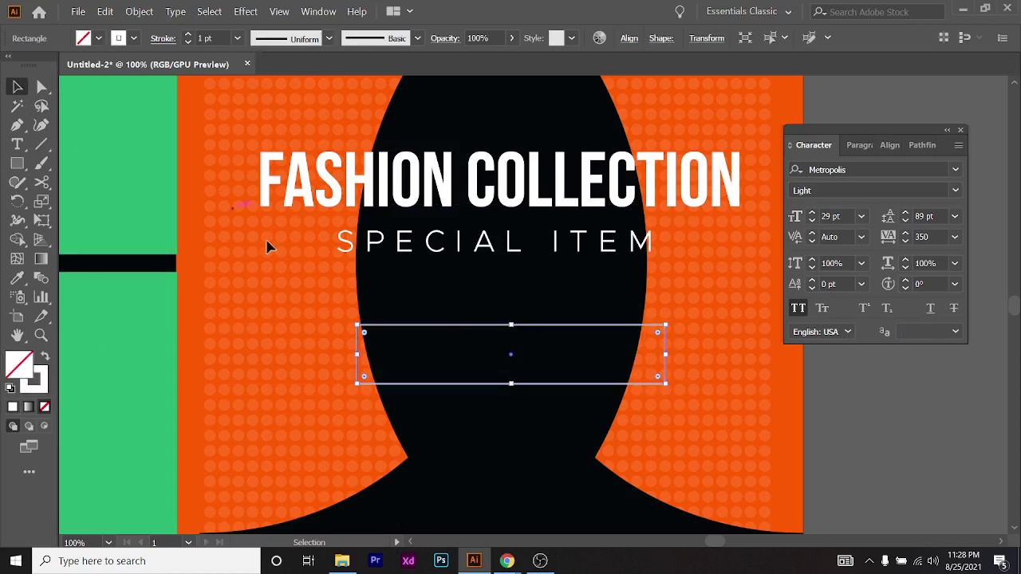
# Set the white rectangle's stroke weight to 2 pt and move the rectangle up closer to the "SPECIAL ITEM" subtitle
pyautogui.click(189, 36)
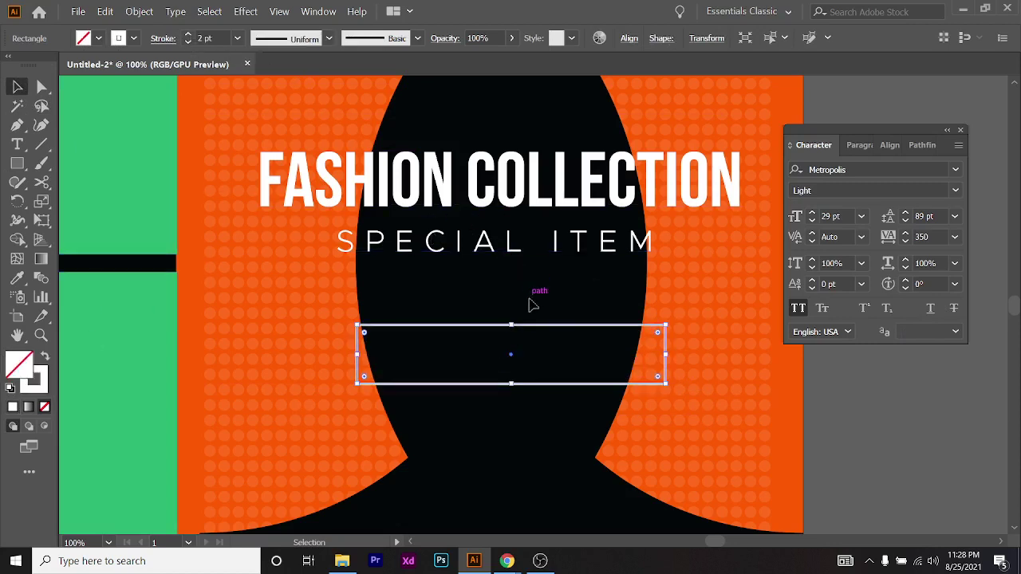
pyautogui.hotkey('ctrl', 'shift', 'a')
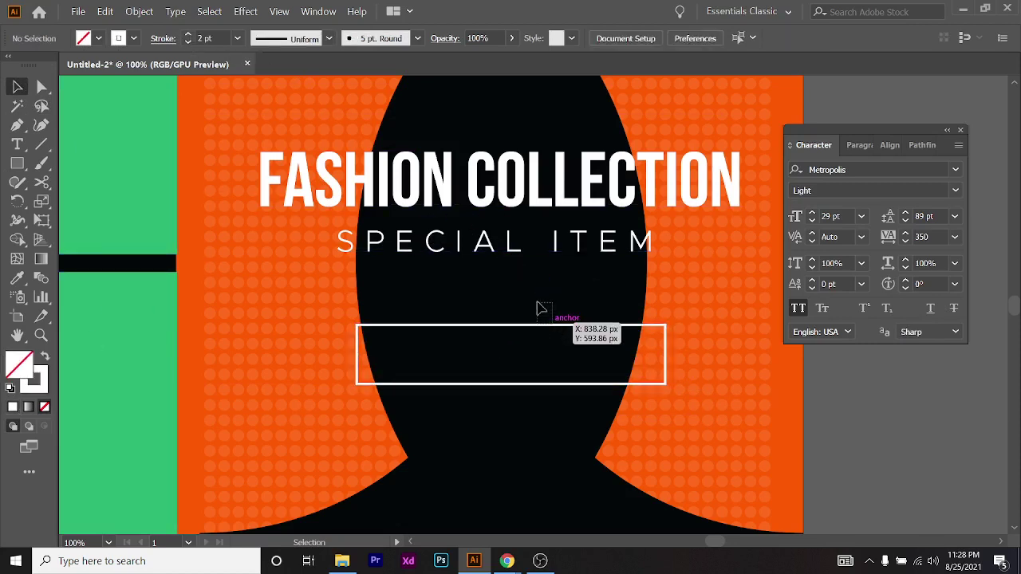
pyautogui.moveTo(531, 324); pyautogui.dragTo(524, 297)
pyautogui.hotkey('ctrl', 'shift', 'a')
# Add the text "50% OFF" in the empty area beside the artboard
pyautogui.press('t')
pyautogui.click(434, 311)
pyautogui.hotkey('ctrl', 'z')
pyautogui.hotkey('ctrl', 'alt', '0')
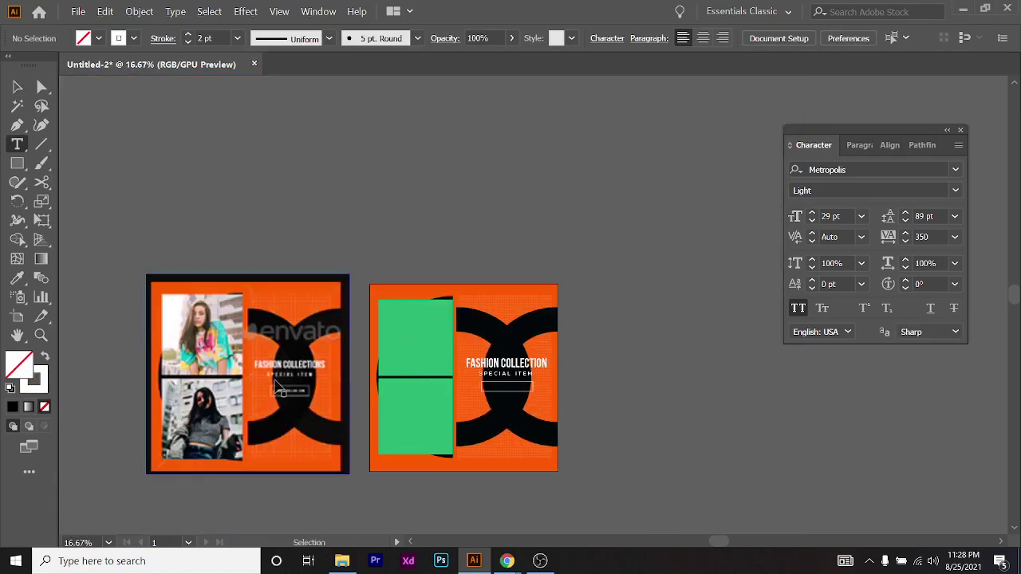
pyautogui.scroll(6, 307, 462)
pyautogui.scroll(-5, 311, 465)
pyautogui.hscroll(1, 907, 465)
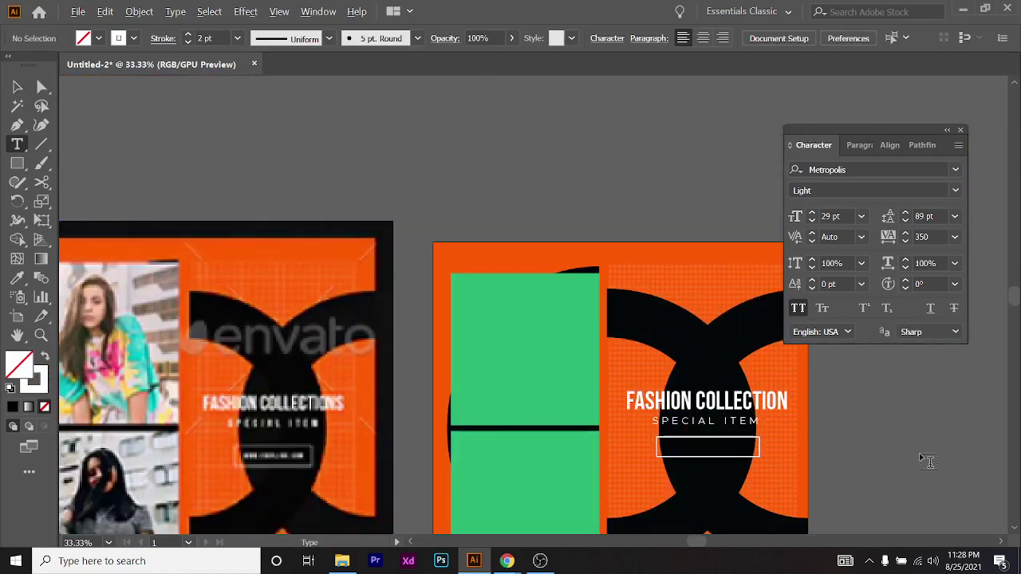
pyautogui.scroll(2, 925, 454)
pyautogui.click(770, 442)
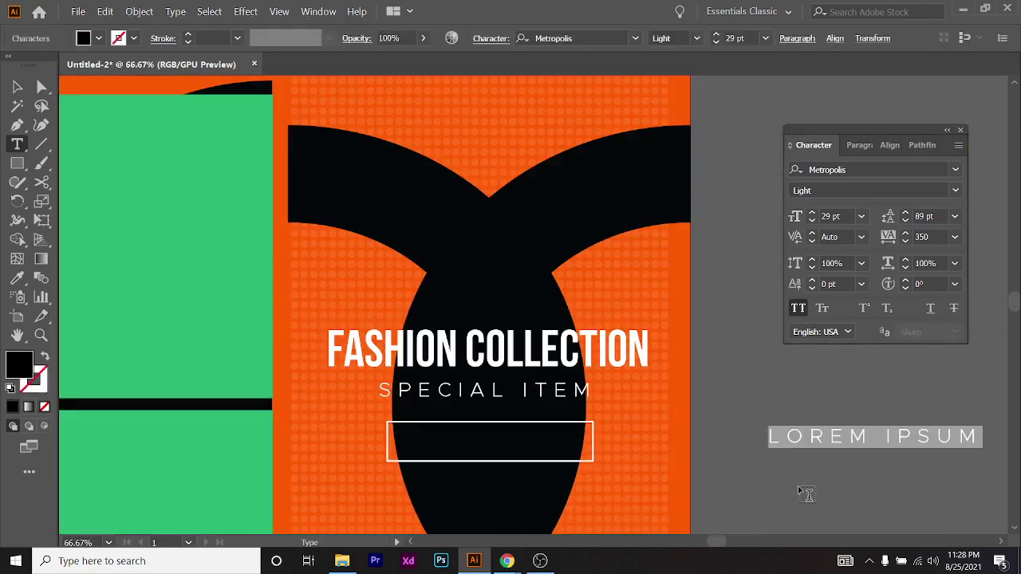
pyautogui.write('50')
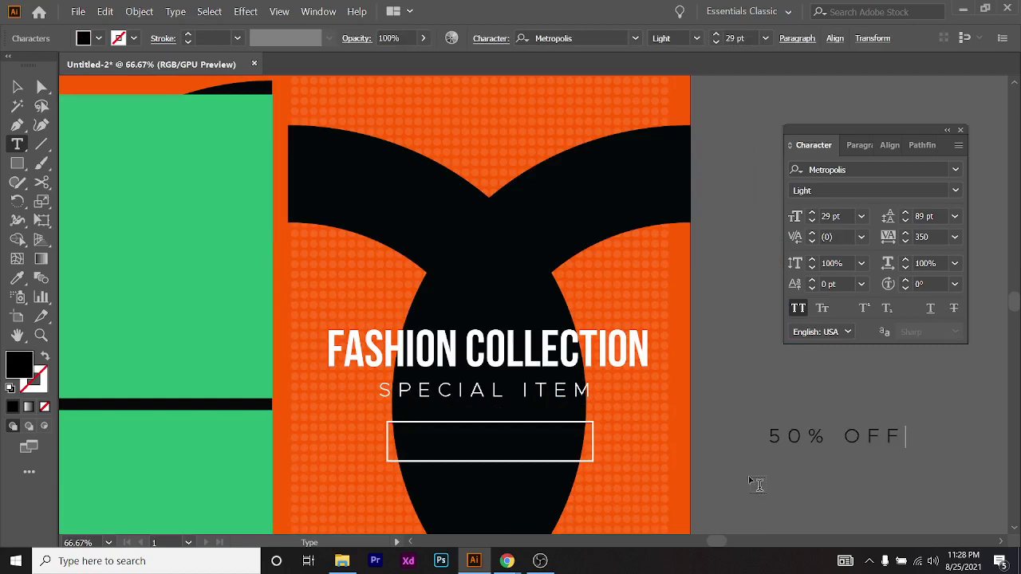
# Fill the "50% OFF" text with white and place it in the middle of the outlined rectangle
pyautogui.click(16, 86)
pyautogui.moveTo(842, 437); pyautogui.dragTo(693, 445)
pyautogui.scroll(4, 694, 448)
pyautogui.scroll(-4, 694, 449)
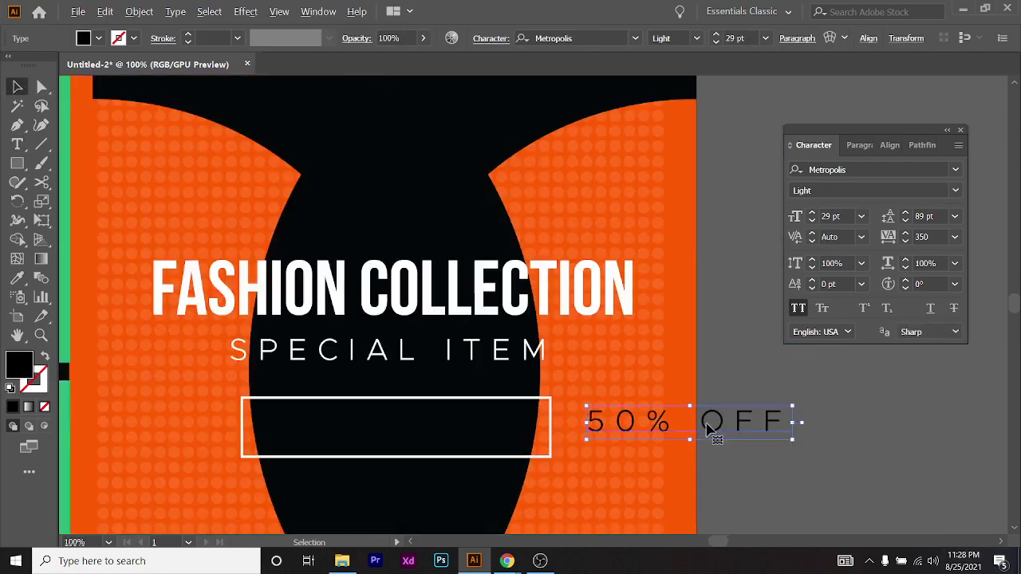
pyautogui.scroll(1, 688, 435)
pyautogui.click(98, 38)
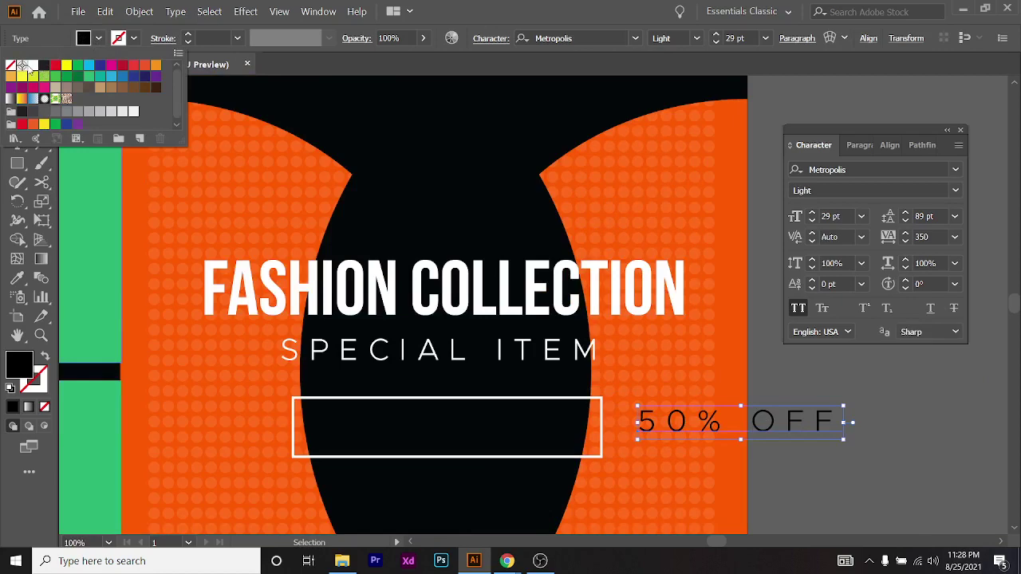
pyautogui.click(32, 65)
pyautogui.moveTo(795, 421); pyautogui.dragTo(501, 438)
pyautogui.hotkey('ctrl', '+')
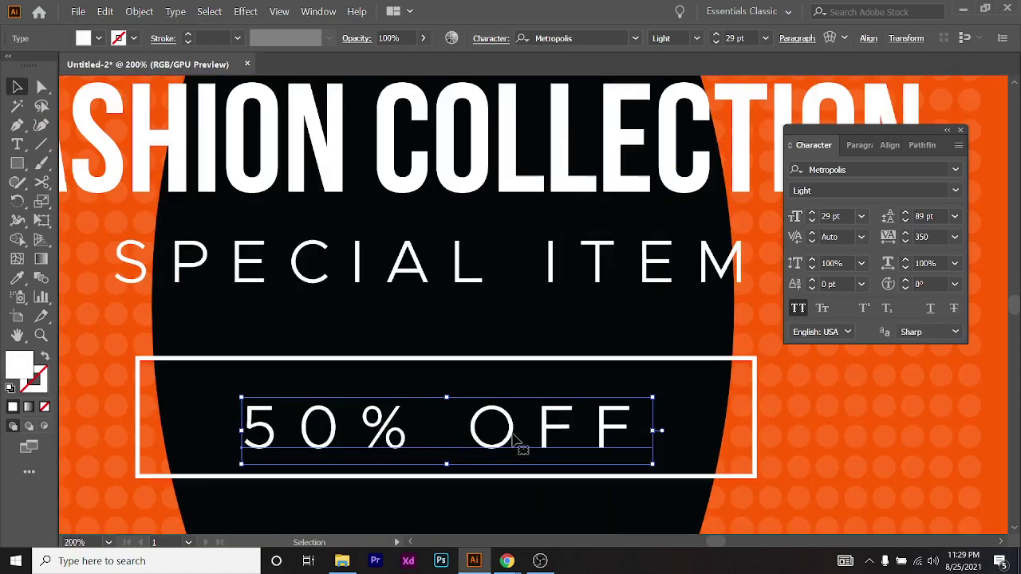
pyautogui.scroll(-1, 526, 431)
pyautogui.moveTo(554, 412)
pyautogui.mouseDown()
pyautogui.moveTo(569, 395)
pyautogui.moveTo(563, 399)
pyautogui.mouseUp()
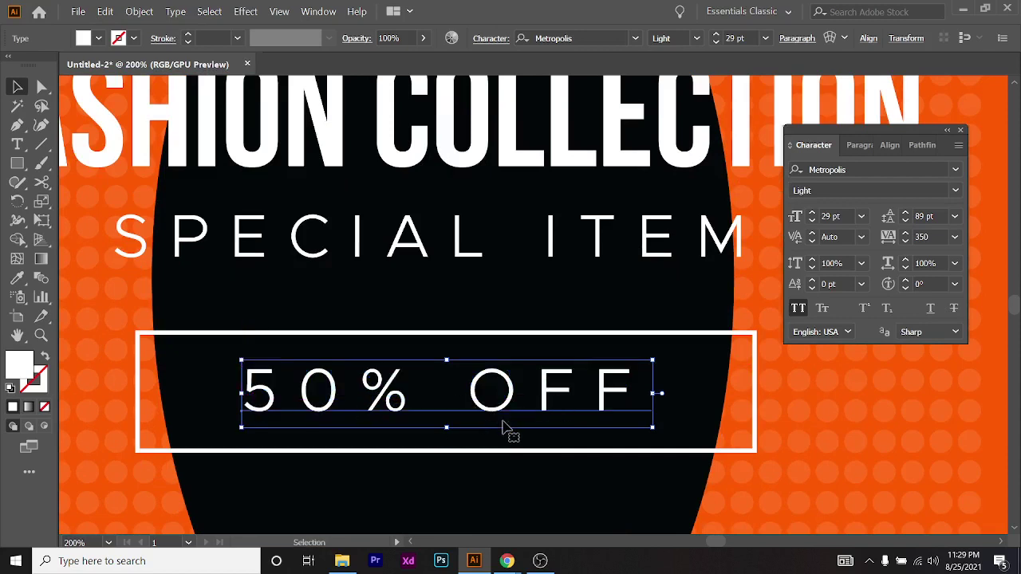
# Set the tracking of the "50% OFF" text to 0 and recentre the text inside the rectangle
pyautogui.click(955, 237)
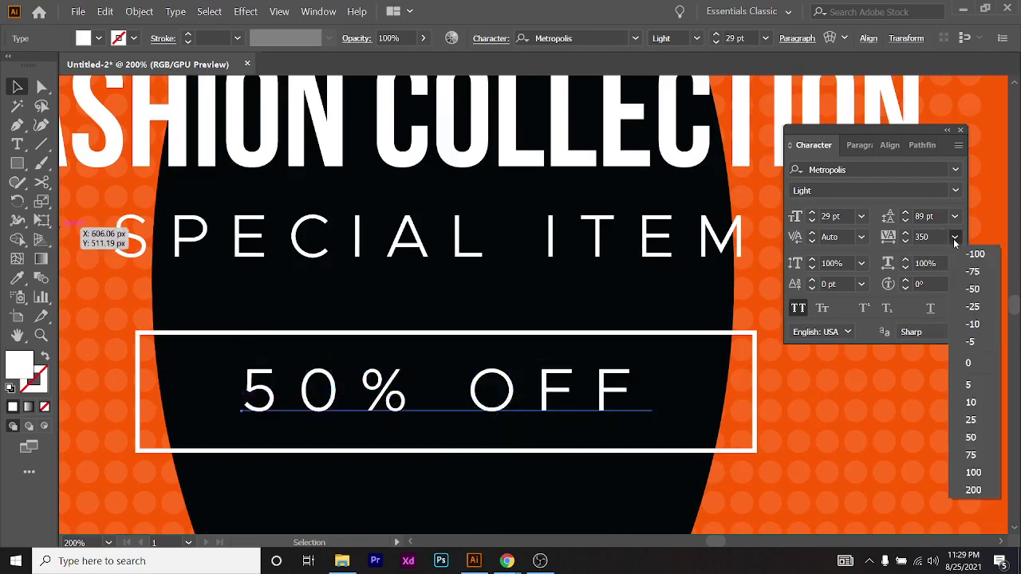
pyautogui.click(978, 363)
pyautogui.click(504, 407)
pyautogui.moveTo(452, 401); pyautogui.dragTo(514, 401)
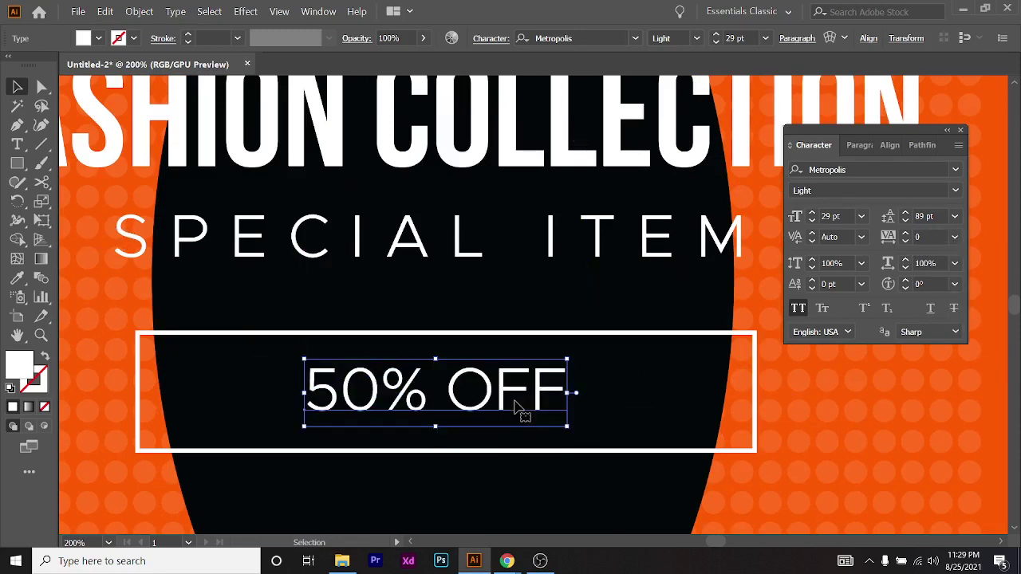
pyautogui.click(798, 308)
pyautogui.click(799, 308)
pyautogui.moveTo(519, 423); pyautogui.dragTo(558, 399)
pyautogui.scroll(-5, 621, 399)
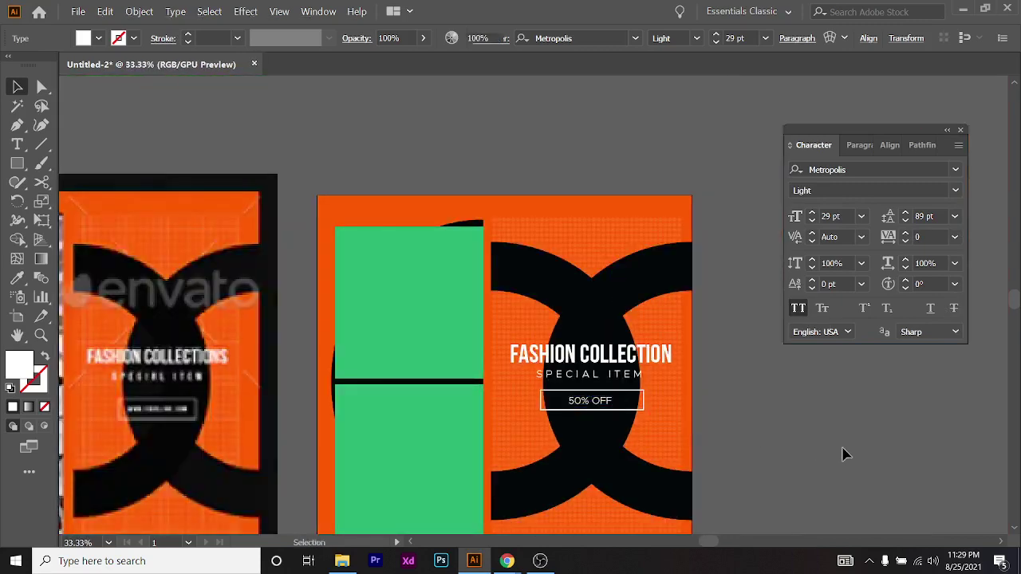
pyautogui.click(844, 452)
# Replace the text inside the rectangle with "OFFER LIMITED"
pyautogui.scroll(5, 610, 411)
pyautogui.click(543, 349)
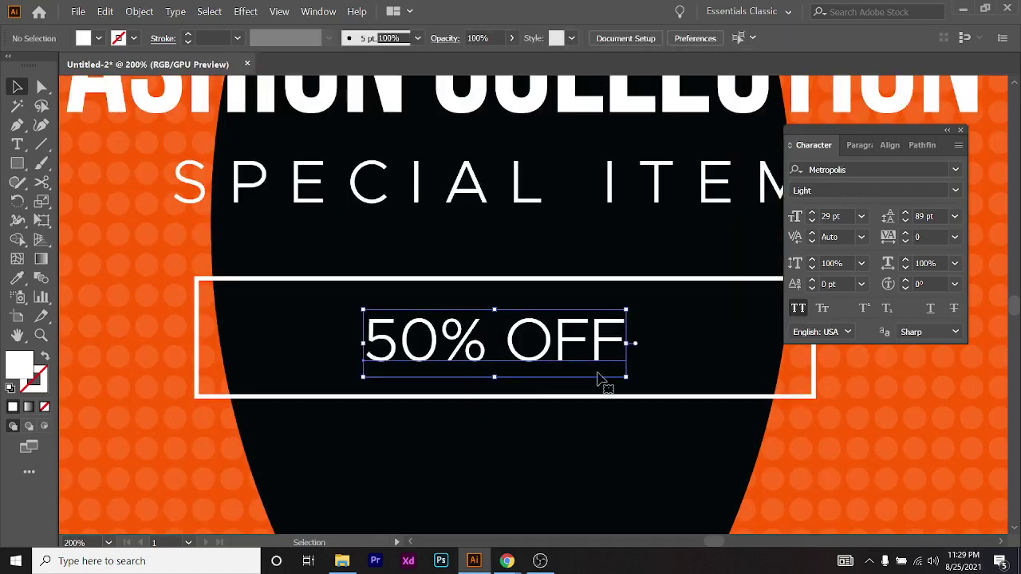
pyautogui.scroll(-4, 604, 376)
pyautogui.scroll(3, 602, 378)
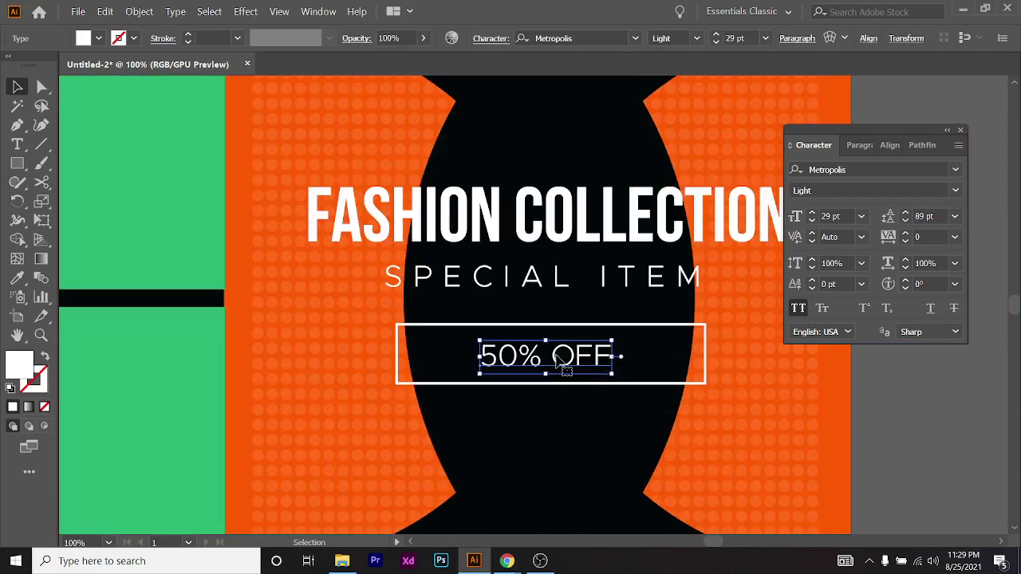
pyautogui.press('t')
pyautogui.hotkey('ctrl', 'a')
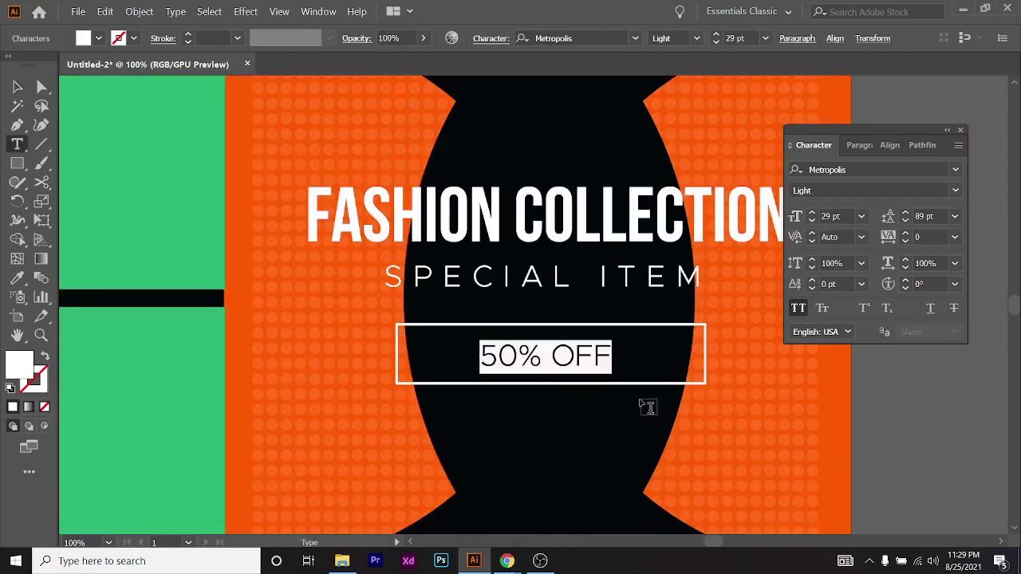
pyautogui.write('OFFER LIMITED')
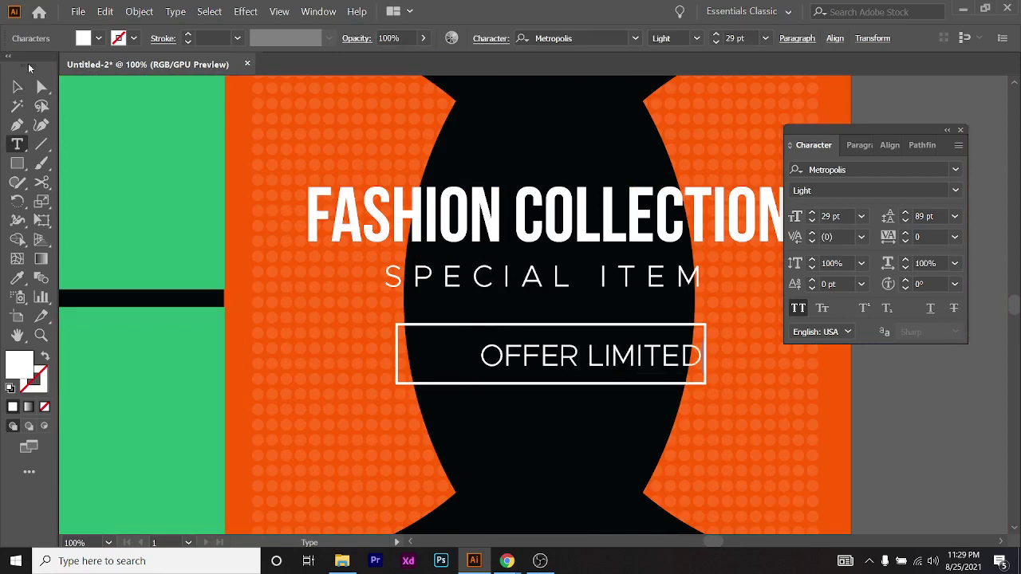
pyautogui.click(18, 86)
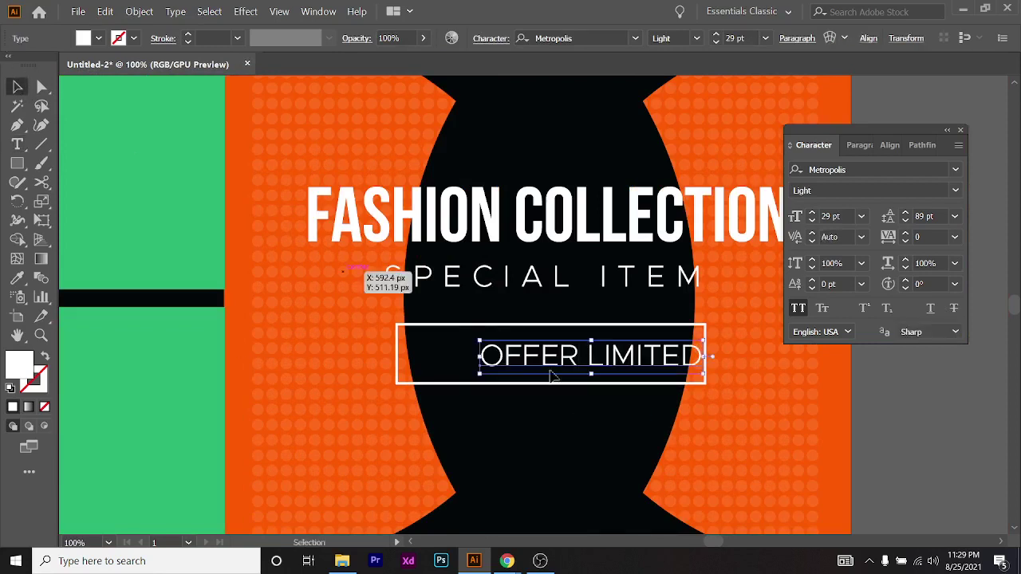
# Move and nudge the "OFFER LIMITED" text until it is centred inside the rectangle
pyautogui.moveTo(613, 369)
pyautogui.mouseDown()
pyautogui.moveTo(577, 369)
pyautogui.moveTo(611, 370)
pyautogui.mouseUp()
pyautogui.scroll(1, 584, 361)
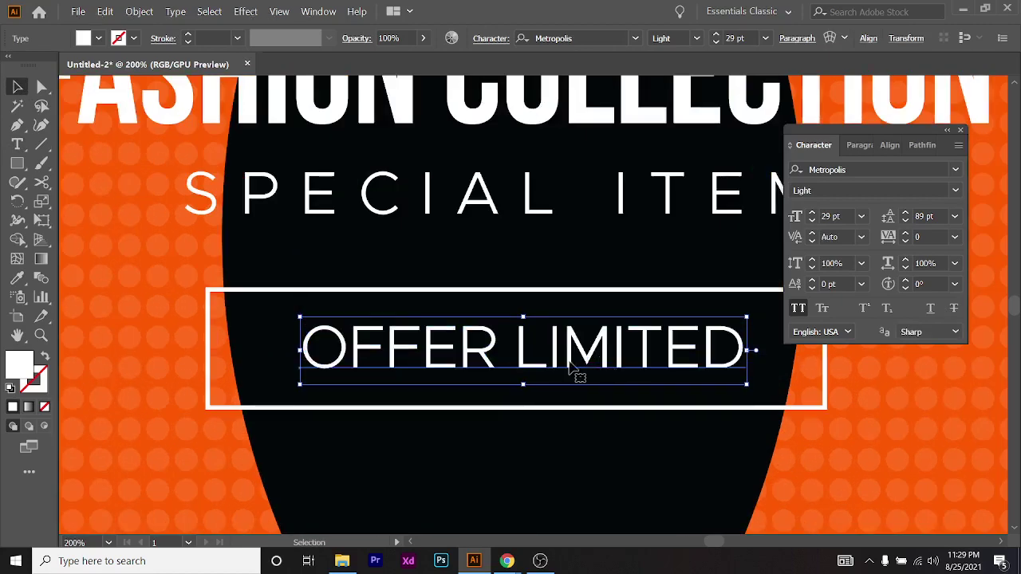
pyautogui.press('Left')
pyautogui.press('Left')
pyautogui.press('Left')
pyautogui.press('Left')
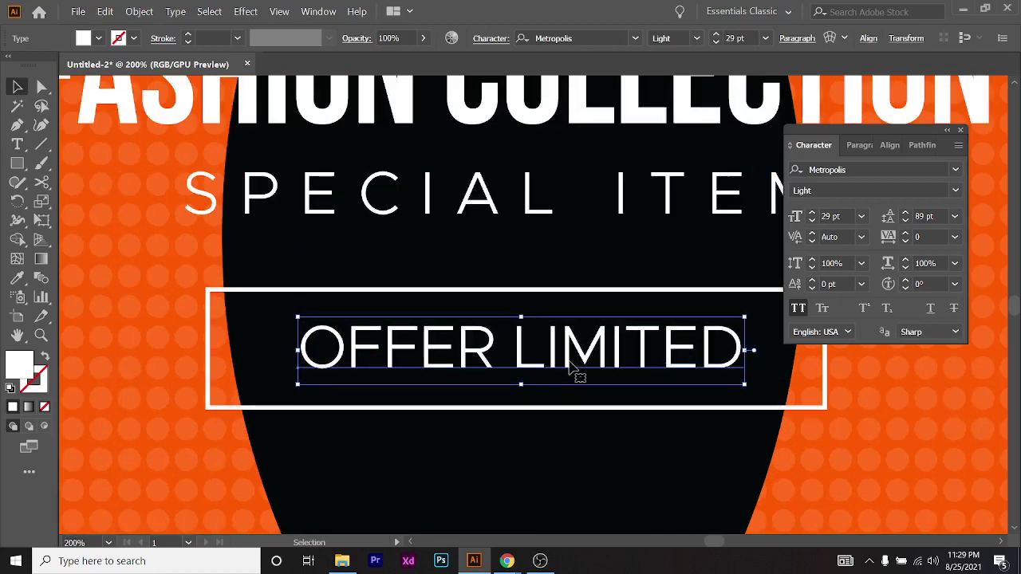
pyautogui.press('Down')
pyautogui.press('Down')
pyautogui.press('Down')
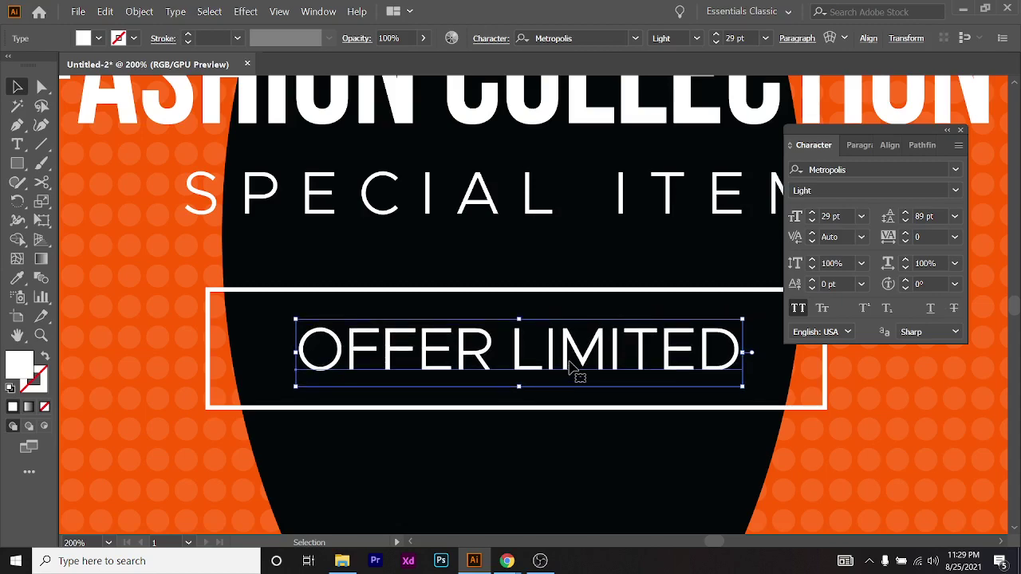
pyautogui.press('Up')
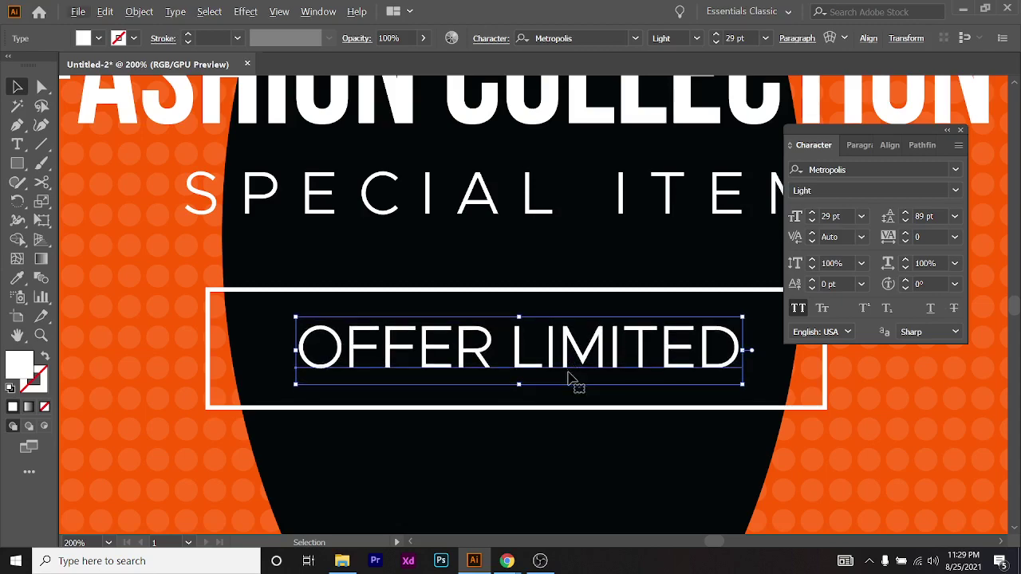
pyautogui.scroll(-5, 570, 381)
pyautogui.click(743, 429)
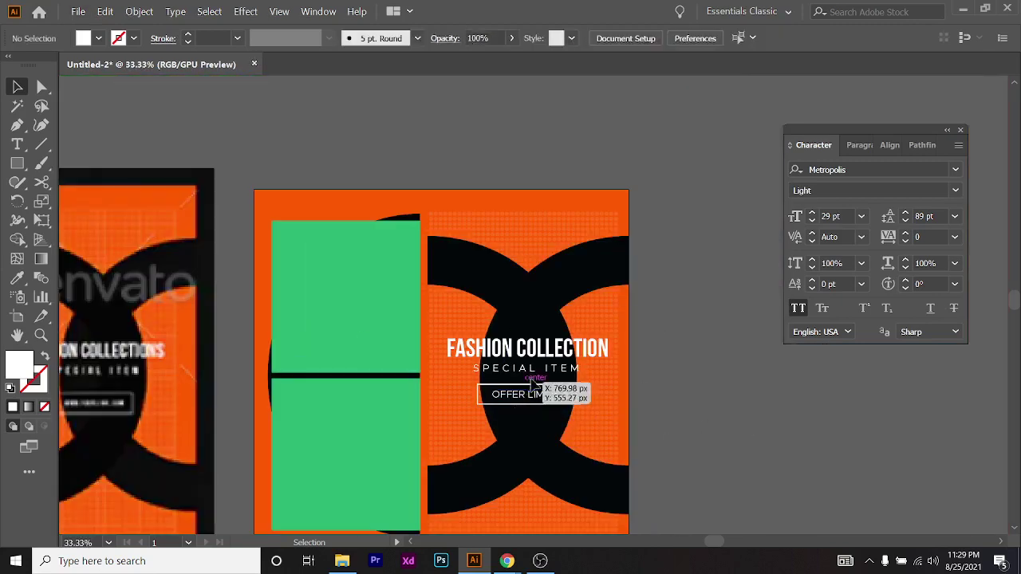
# Reduce the stroke weight of the rectangle around "OFFER LIMITED" to 1 pt
pyautogui.scroll(5, 512, 402)
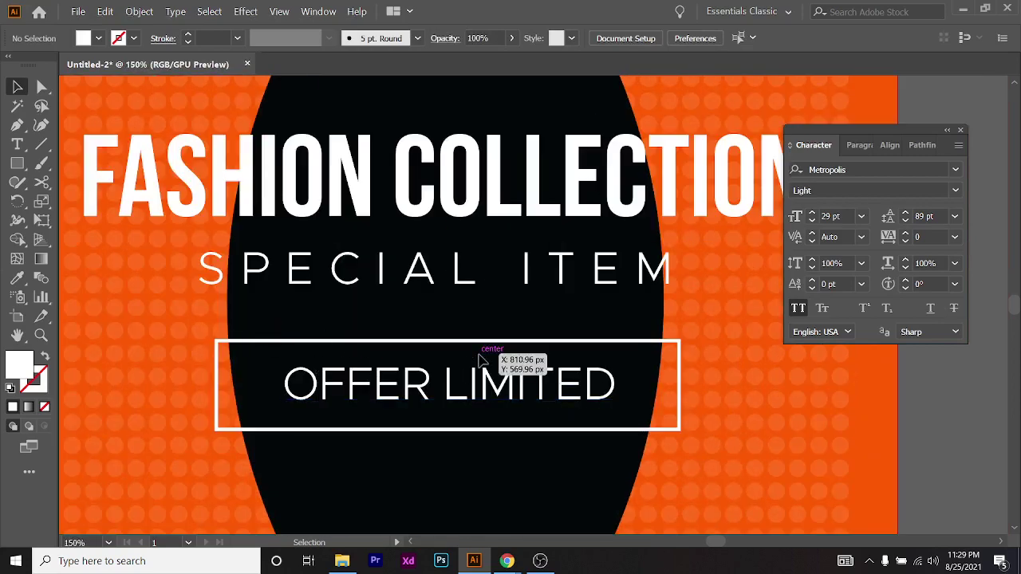
pyautogui.click(251, 343)
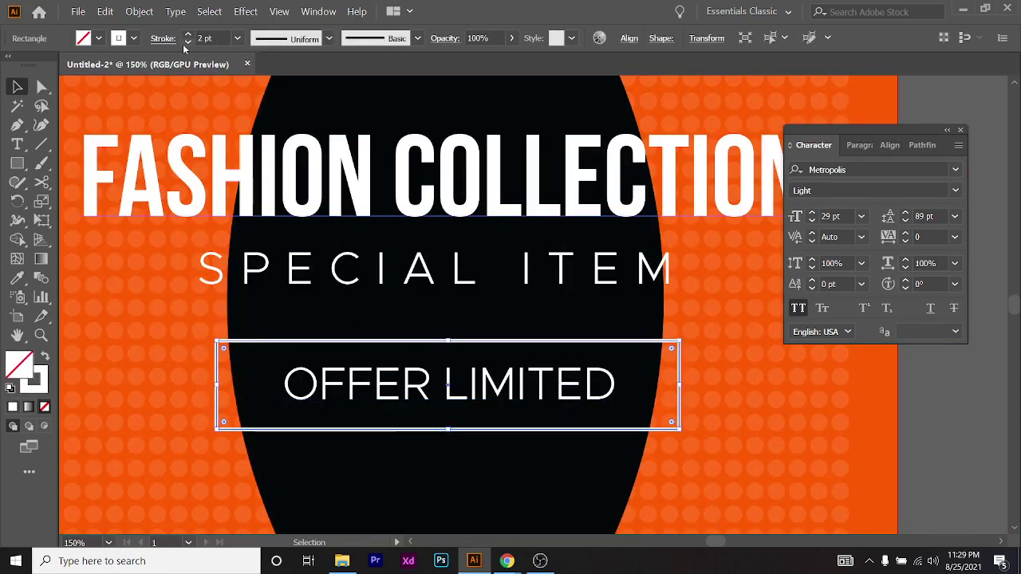
pyautogui.click(189, 44)
pyautogui.click(884, 423)
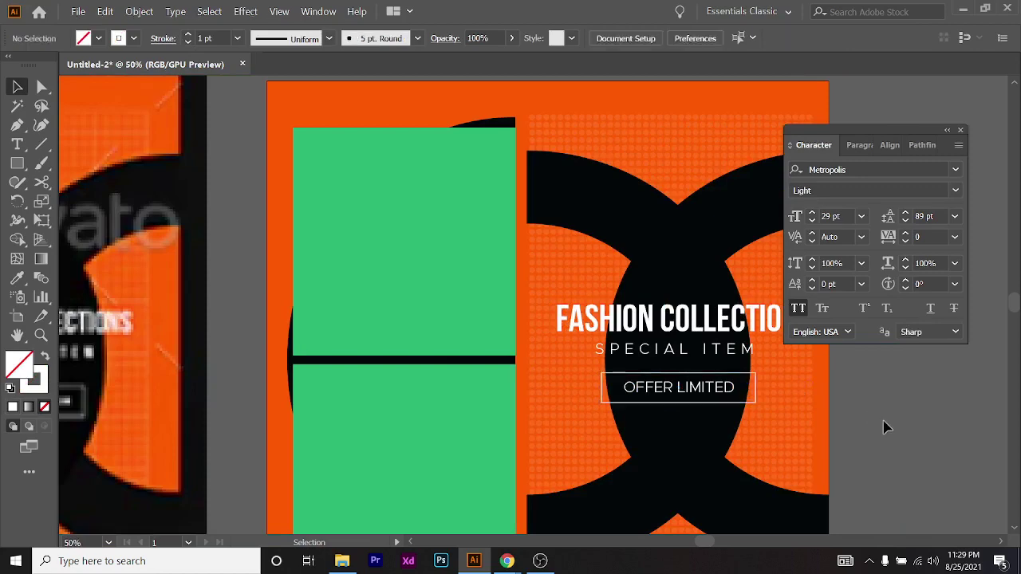
# Narrow the rectangle around "OFFER LIMITED" equally from both sides so it fits within the black shape
pyautogui.scroll(5, 672, 392)
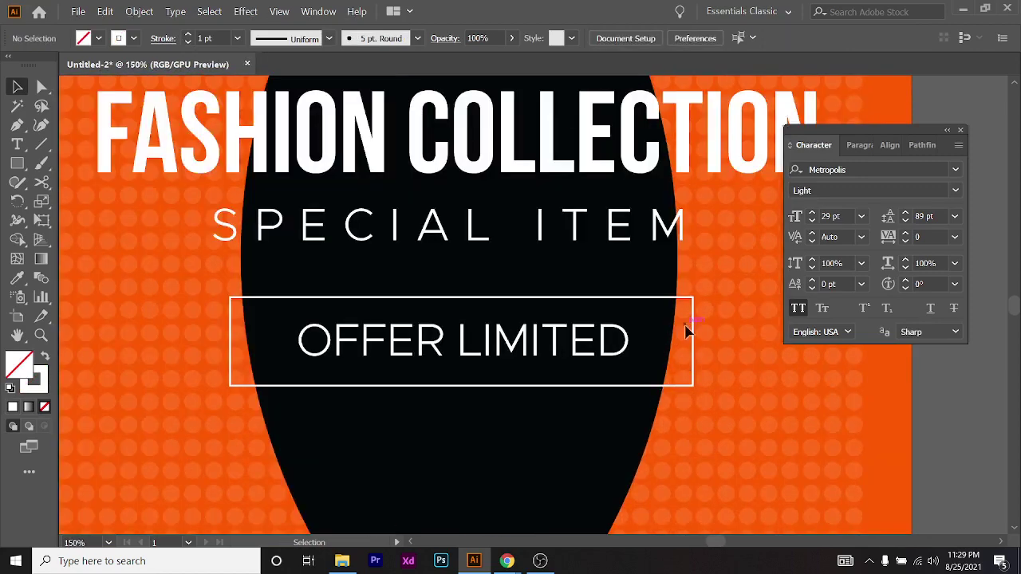
pyautogui.scroll(1, 682, 334)
pyautogui.hscroll(-2, 713, 381)
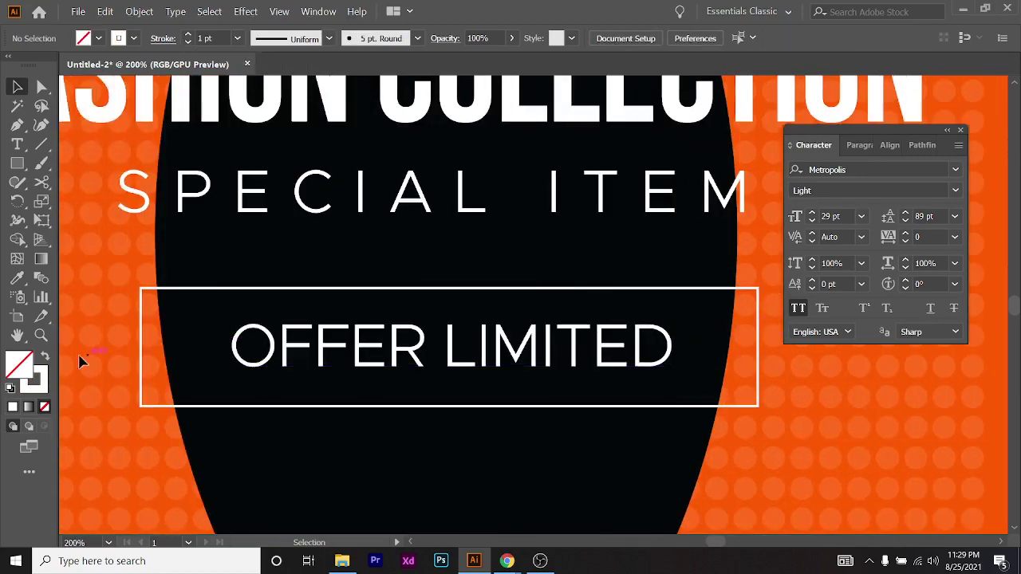
pyautogui.scroll(1, 230, 343)
pyautogui.scroll(-1, 328, 296)
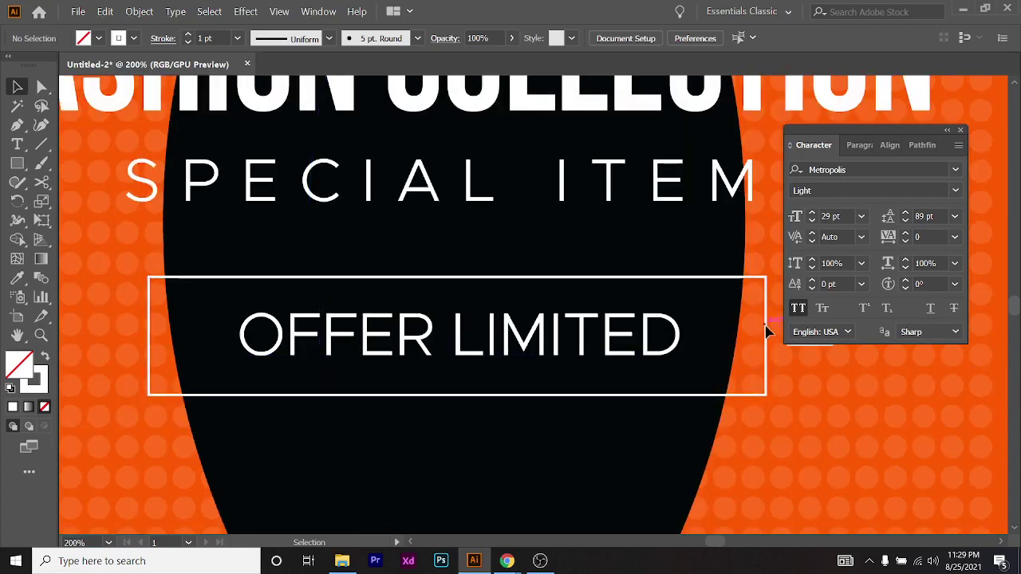
pyautogui.scroll(1, 734, 338)
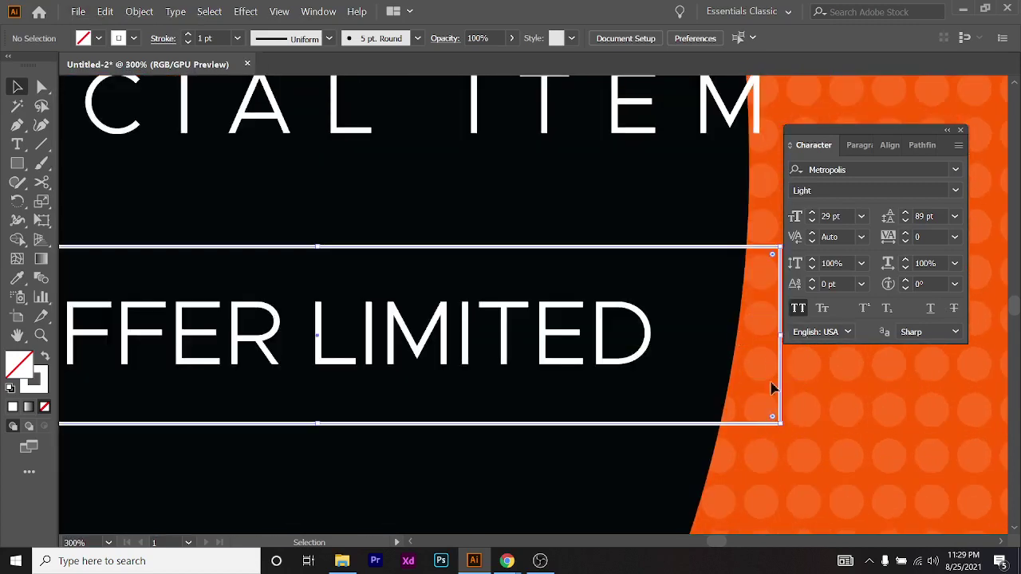
pyautogui.click(770, 412)
pyautogui.moveTo(781, 339); pyautogui.dragTo(726, 343)
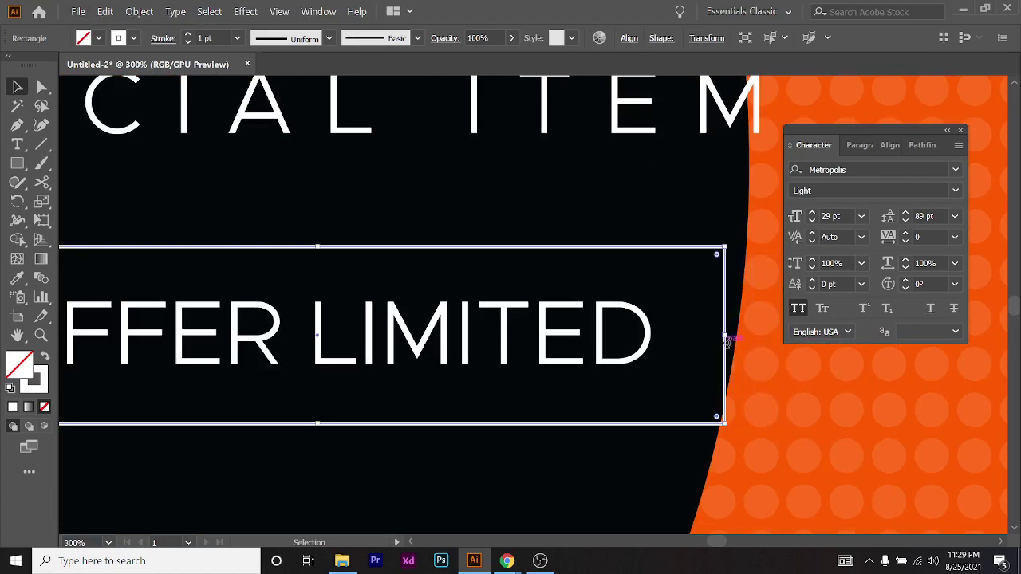
pyautogui.scroll(-2, 837, 420)
pyautogui.click(615, 392)
# Nudge the "OFFER LIMITED" text slightly left within the narrowed rectangle and deselect it
pyautogui.scroll(1, 615, 391)
pyautogui.scroll(1, 358, 393)
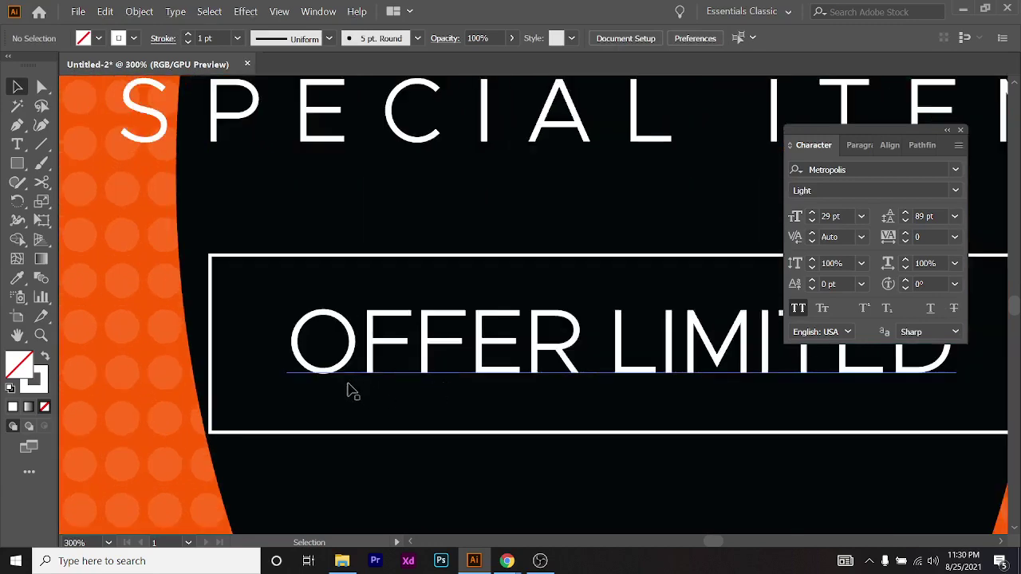
pyautogui.click(323, 369)
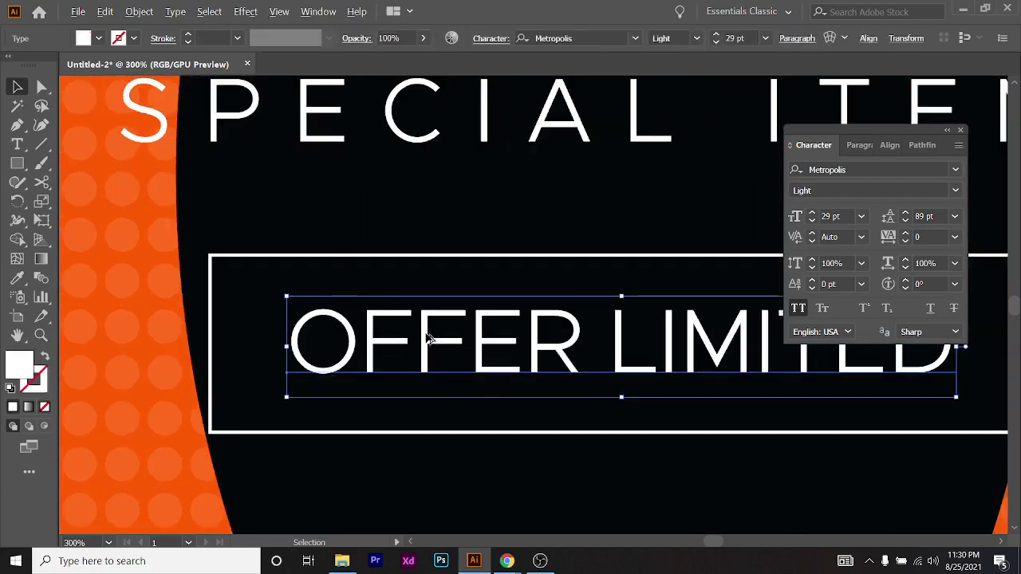
pyautogui.scroll(-2, 429, 339)
pyautogui.press('Left')
pyautogui.press('Left')
pyautogui.press('Left')
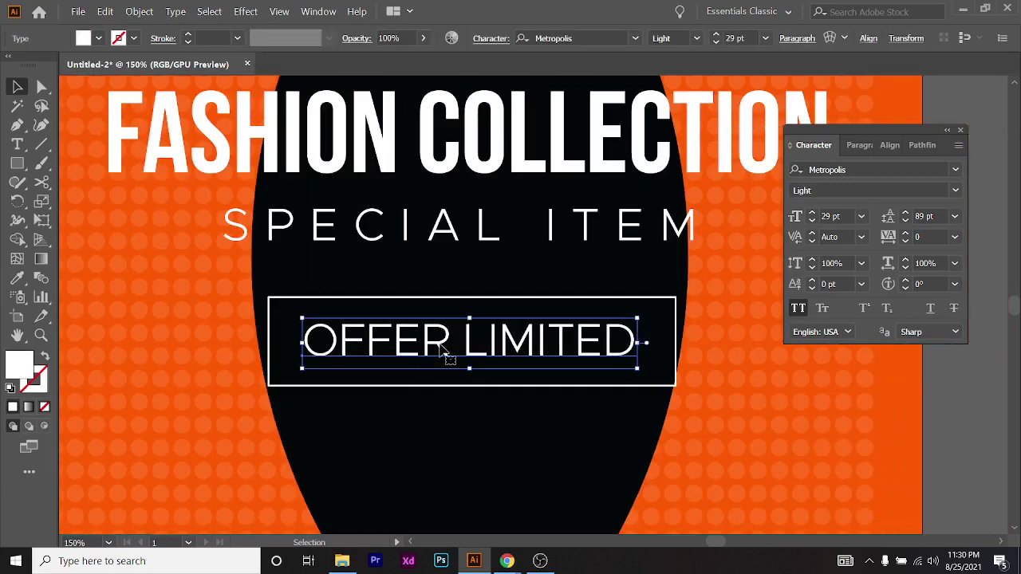
pyautogui.click(835, 412)
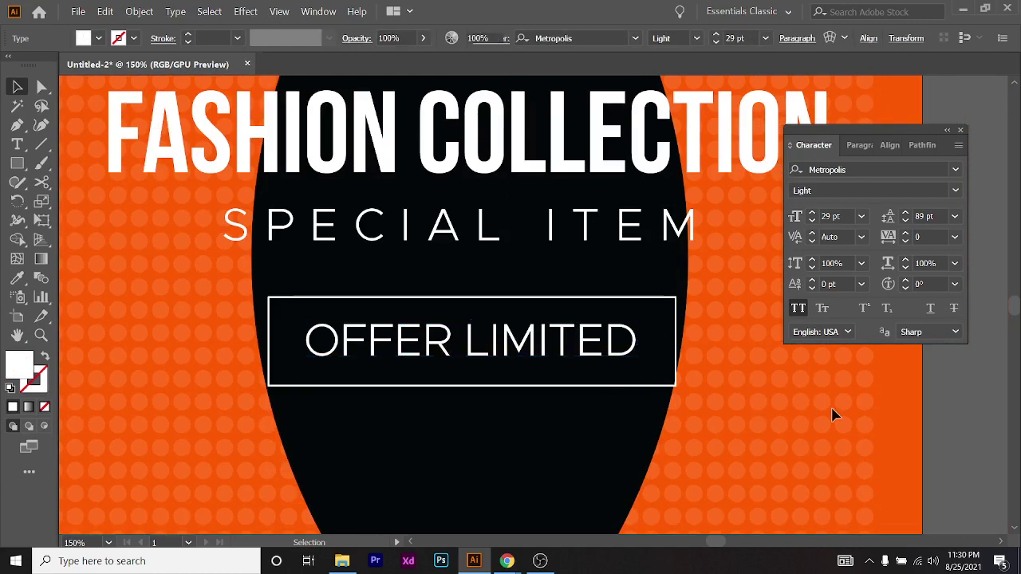
# Try widening the rectangle around "OFFER LIMITED" from both sides beyond the black shape, and undo it
pyautogui.click(677, 351)
pyautogui.scroll(2, 621, 352)
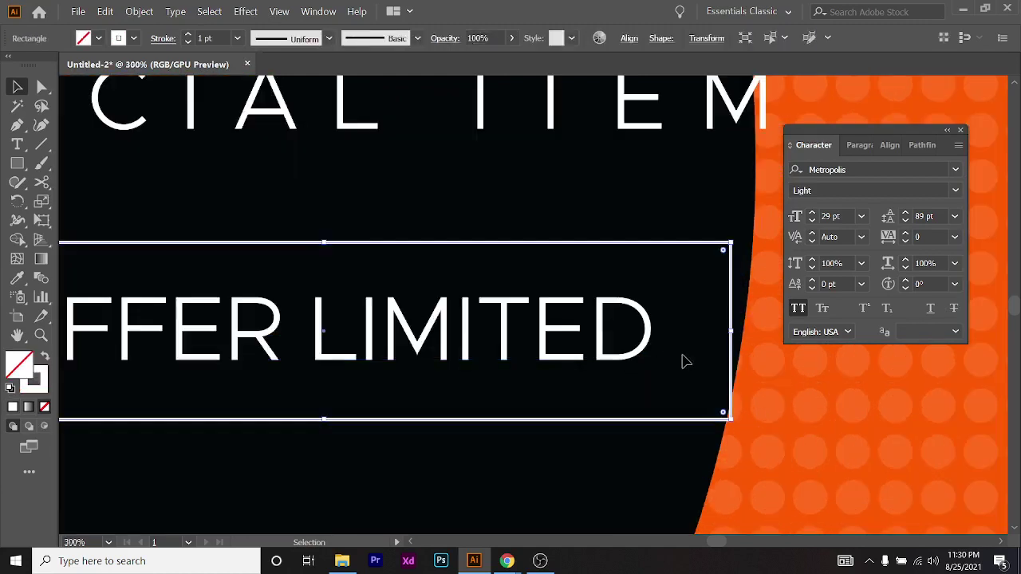
pyautogui.moveTo(733, 340); pyautogui.dragTo(814, 360)
pyautogui.scroll(-2, 722, 342)
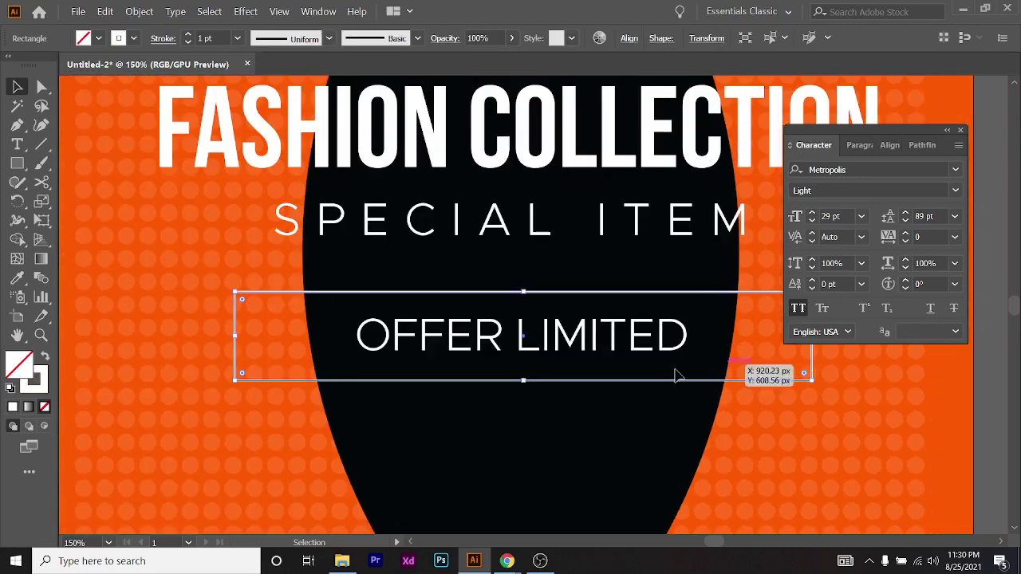
pyautogui.hotkey('ctrl', 'z')
pyautogui.click(762, 422)
# Compare the "OFFER LIMITED" box and the rest of the recreated post with the reference image beside it
pyautogui.scroll(1, 606, 335)
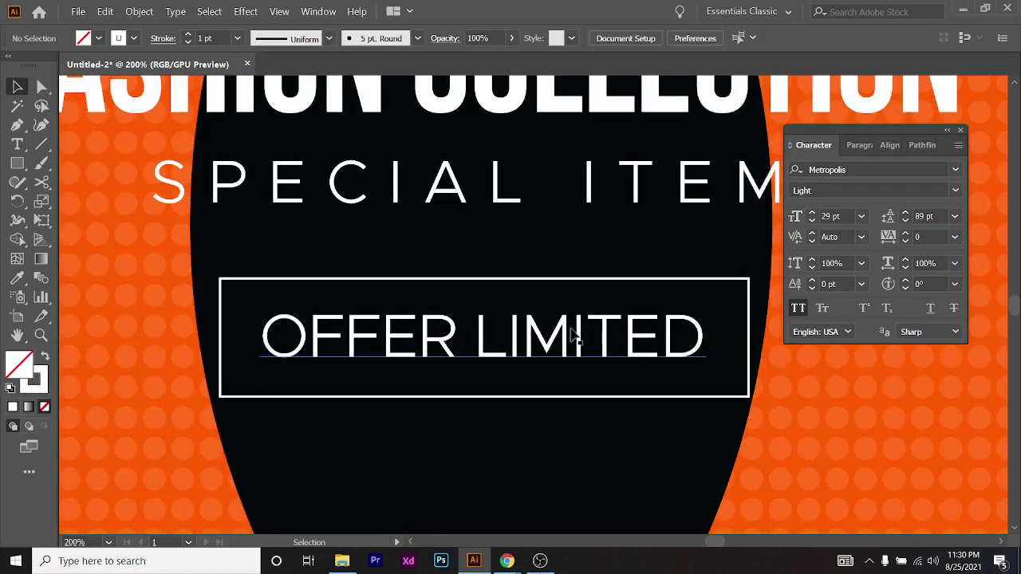
pyautogui.click(677, 359)
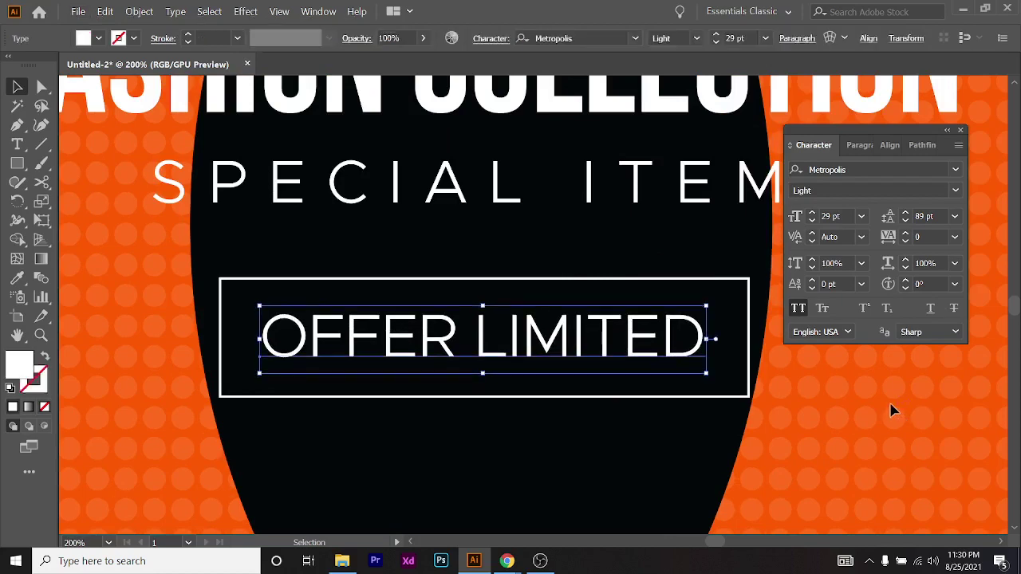
pyautogui.scroll(-5, 896, 410)
pyautogui.click(899, 476)
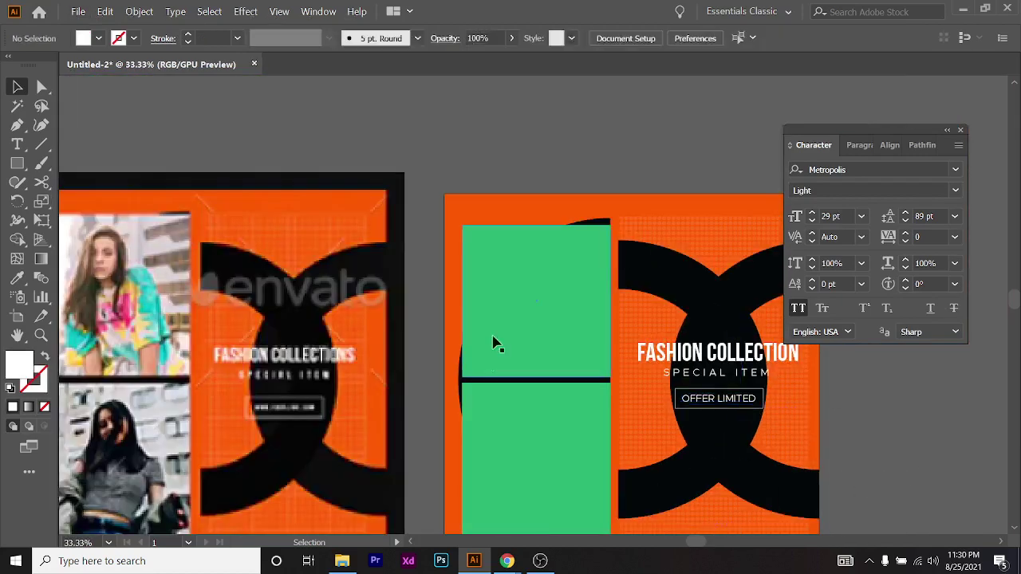
pyautogui.hscroll(-1, 802, 468)
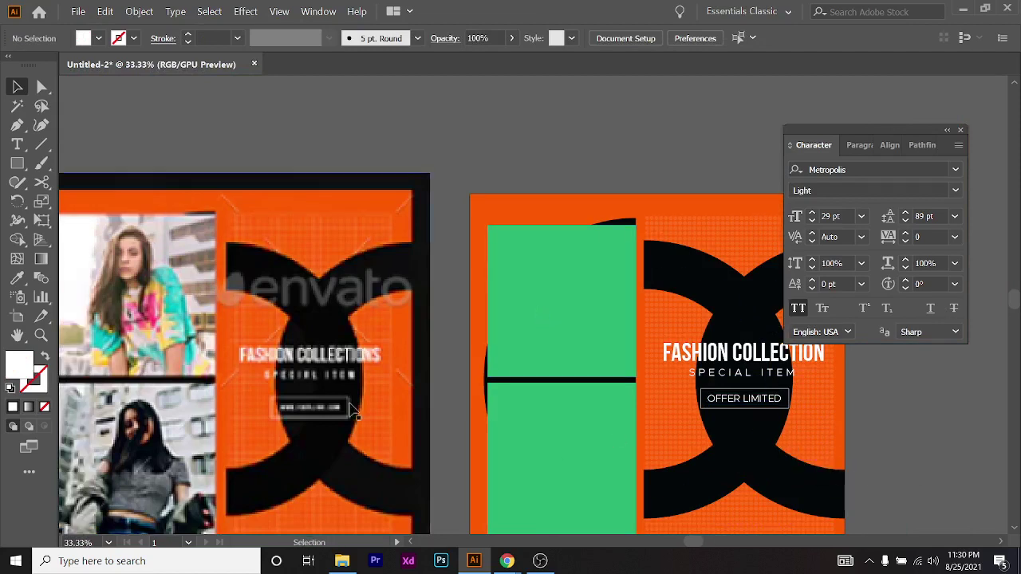
pyautogui.hotkey('ctrl', '-')
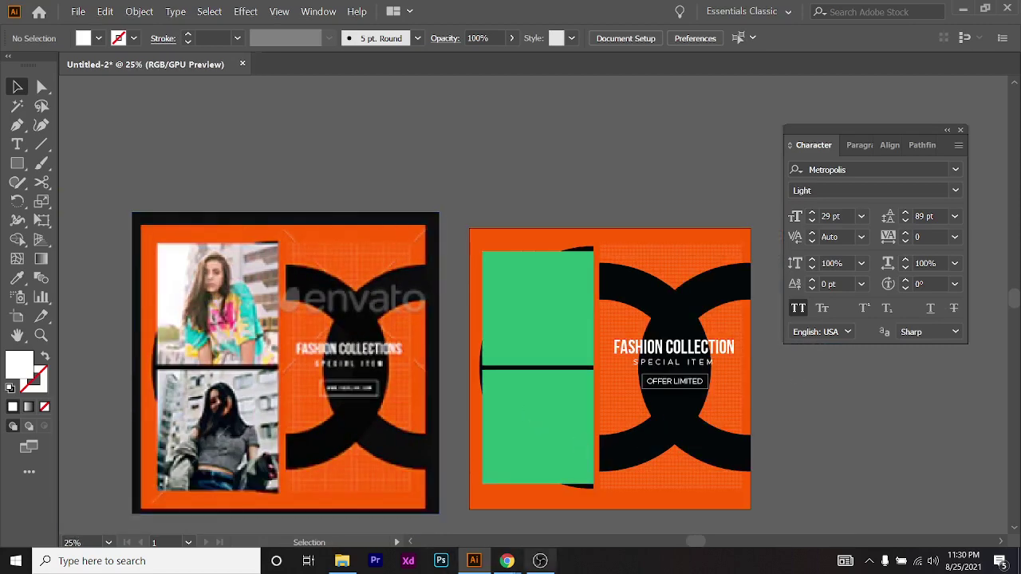
# Review the fashion collection template previews on the GraphicRiver page in Chrome and return to Illustrator
pyautogui.moveTo(506, 561)
pyautogui.click(375, 479)
pyautogui.scroll(1, 561, 255)
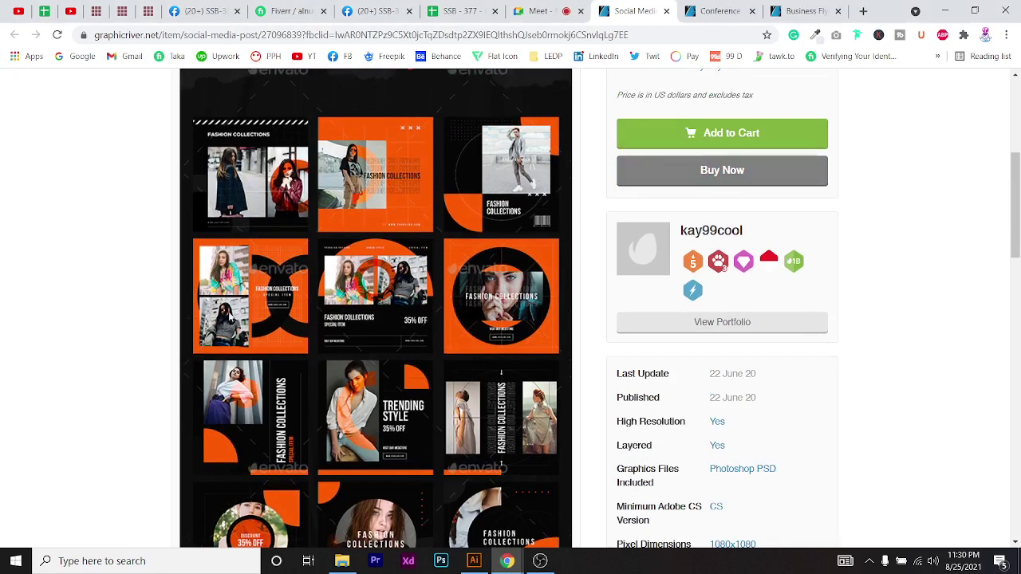
pyautogui.click(474, 561)
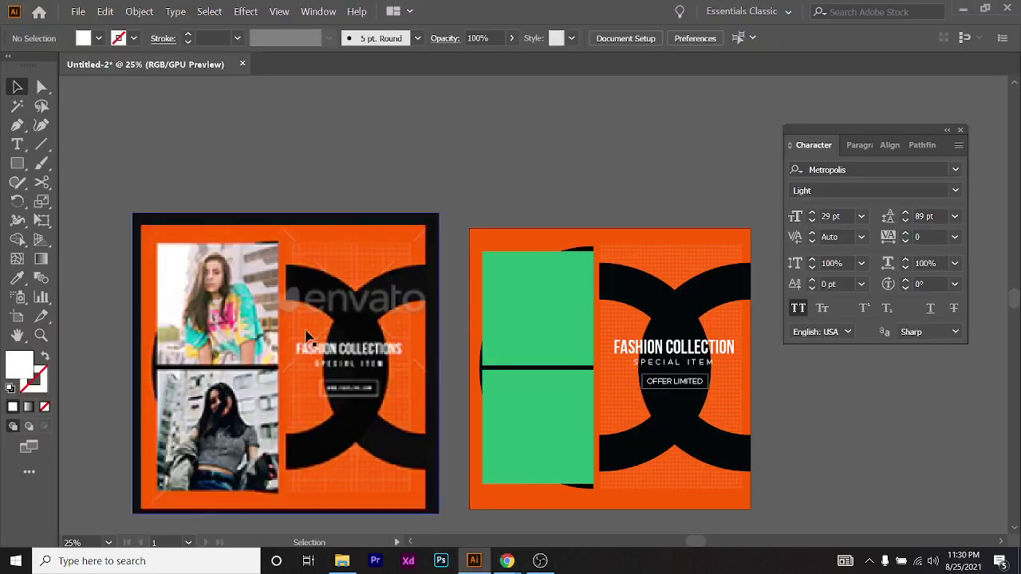
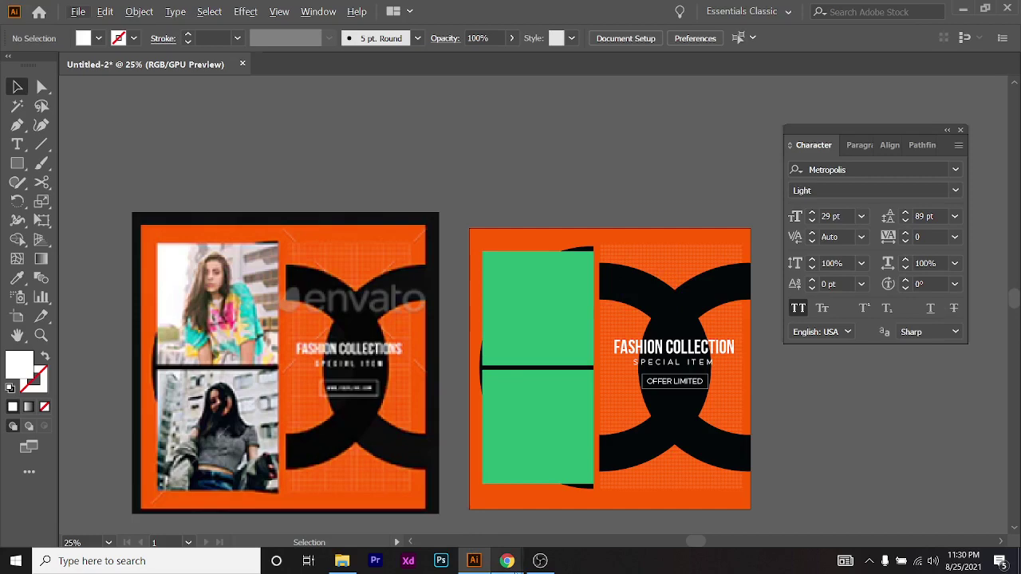
pyautogui.moveTo(507, 561)
pyautogui.click(452, 502)
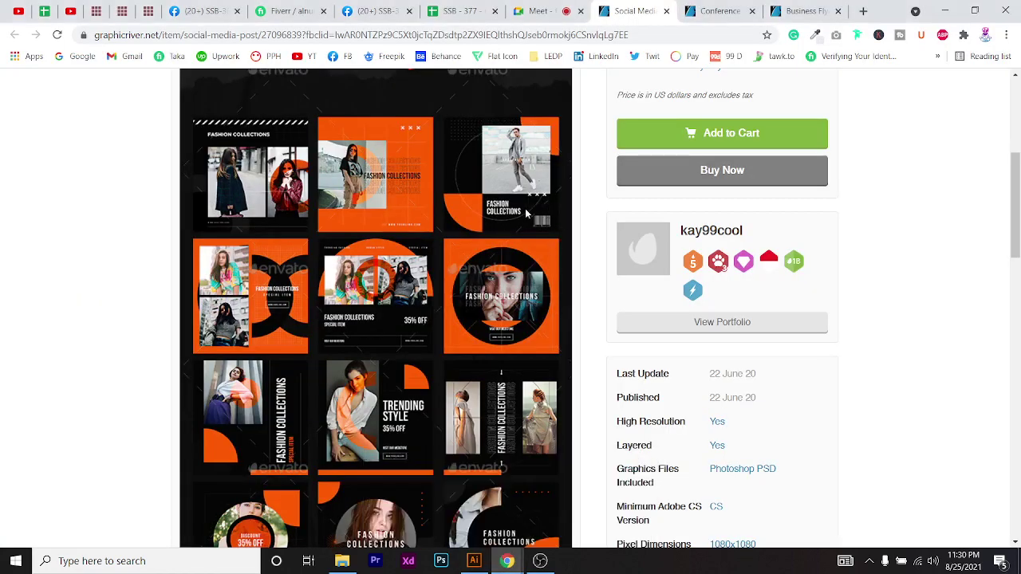
pyautogui.scroll(-3, 462, 289)
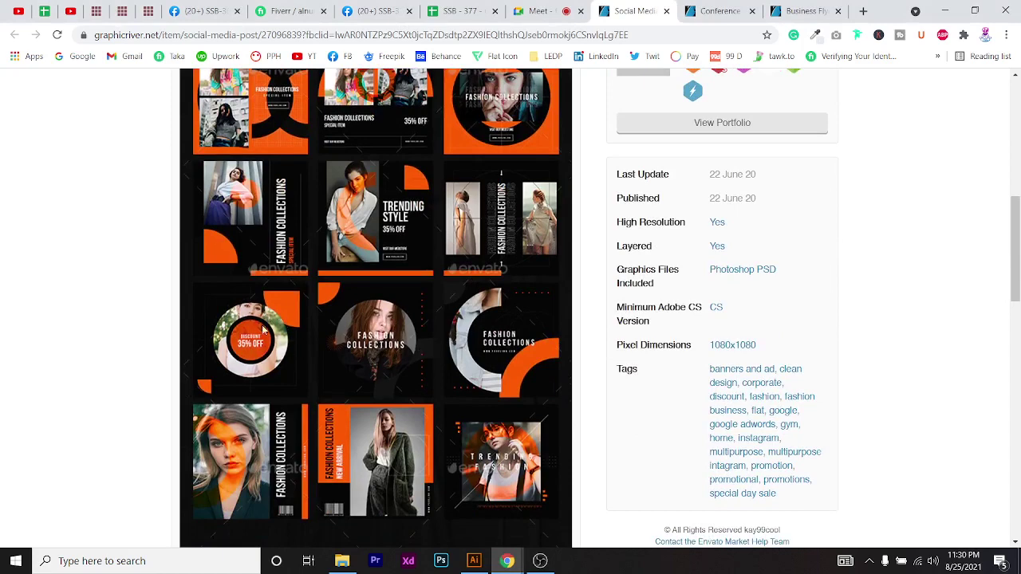
pyautogui.scroll(3, 503, 325)
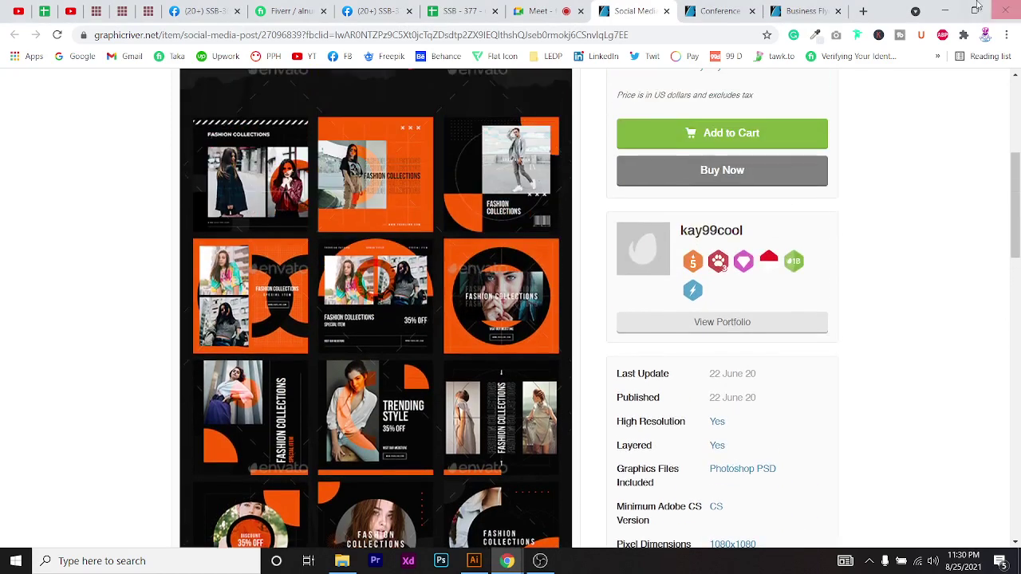
pyautogui.click(944, 10)
pyautogui.scroll(-1, 576, 265)
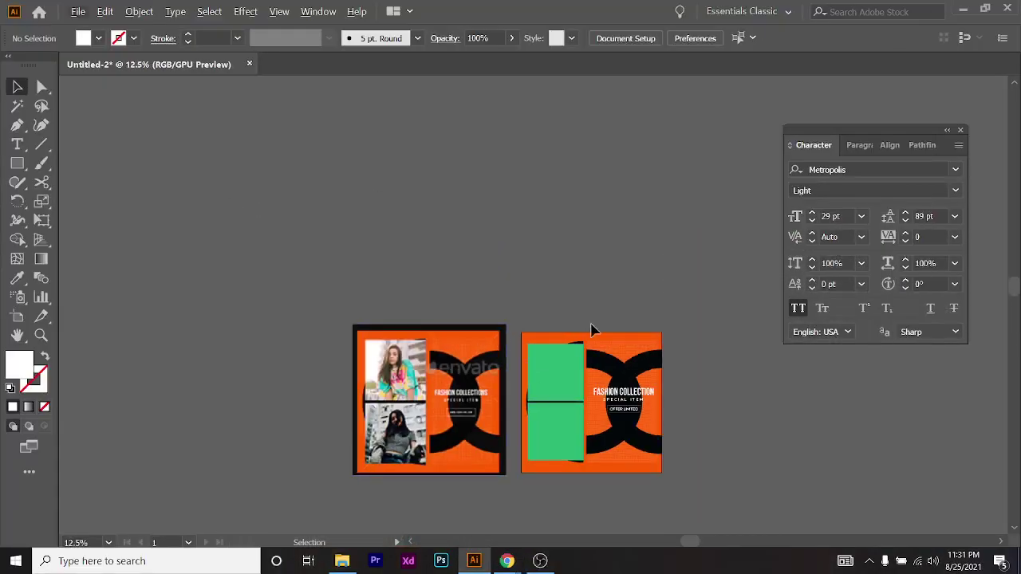
# Draw a large white circle on the empty canvas above the reference image and close the Character settings
pyautogui.scroll(2, 493, 421)
pyautogui.scroll(1, 513, 398)
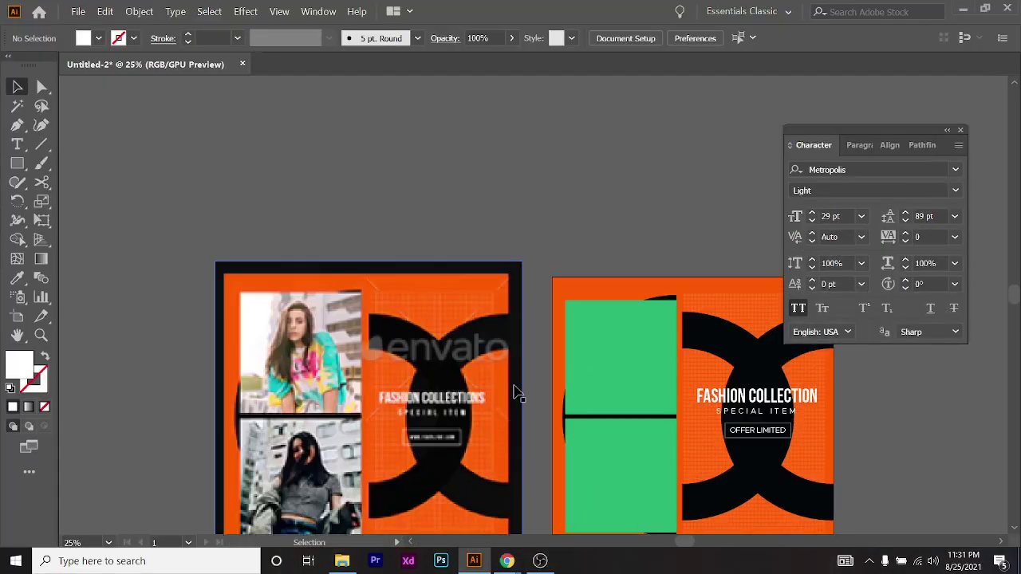
pyautogui.scroll(-1, 445, 310)
pyautogui.scroll(1, 121, 300)
pyautogui.moveTo(17, 163); pyautogui.dragTo(91, 201)
pyautogui.scroll(2, 344, 221)
pyautogui.moveTo(266, 143); pyautogui.dragTo(455, 326)
pyautogui.click(16, 87)
pyautogui.scroll(1, 265, 156)
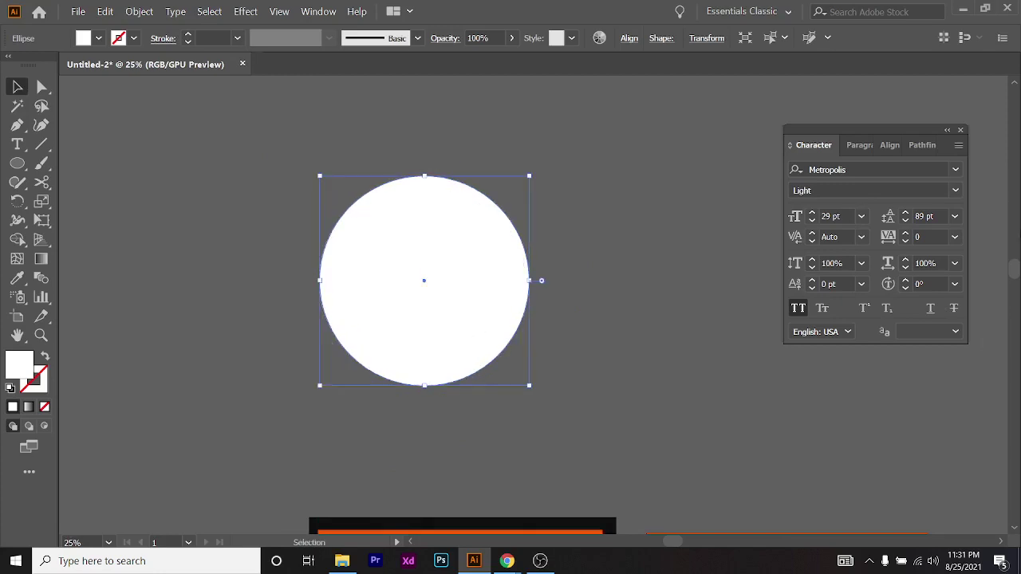
pyautogui.click(960, 131)
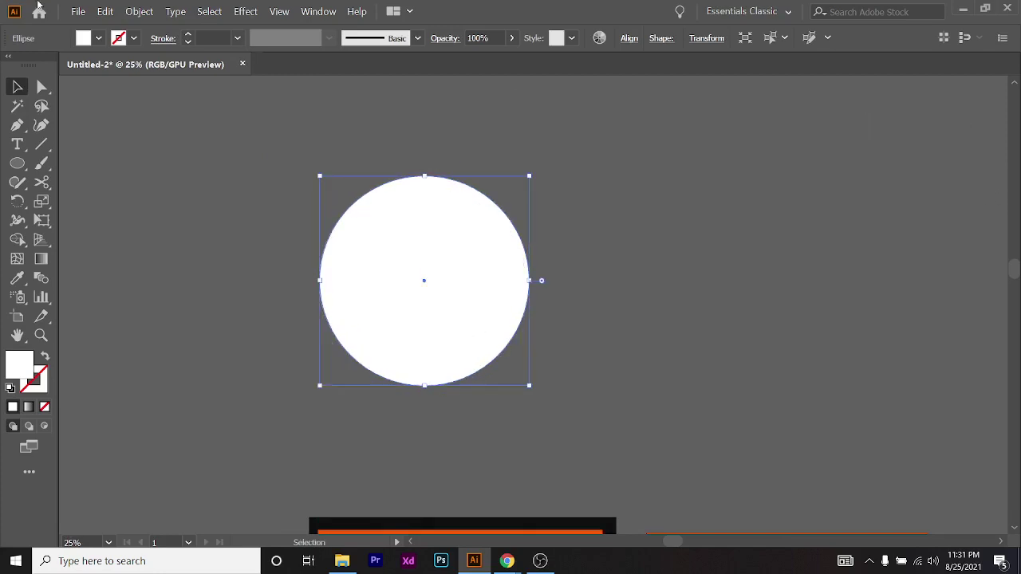
# Place pexels-mentatdgt-1138903.jpg from the Downloads folder as a linked image beside the white circle
pyautogui.click(78, 11)
pyautogui.click(186, 201)
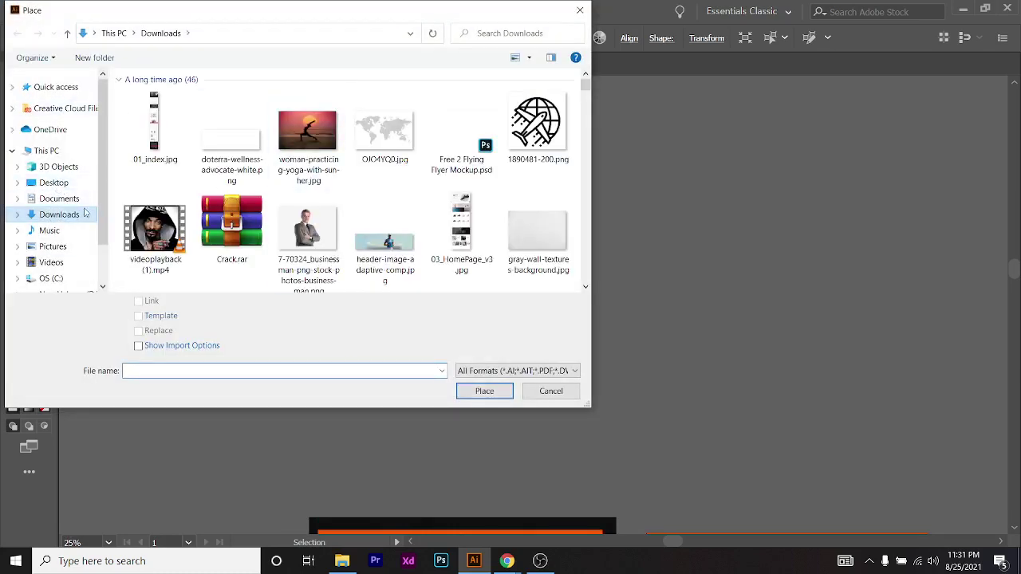
pyautogui.scroll(-2, 458, 224)
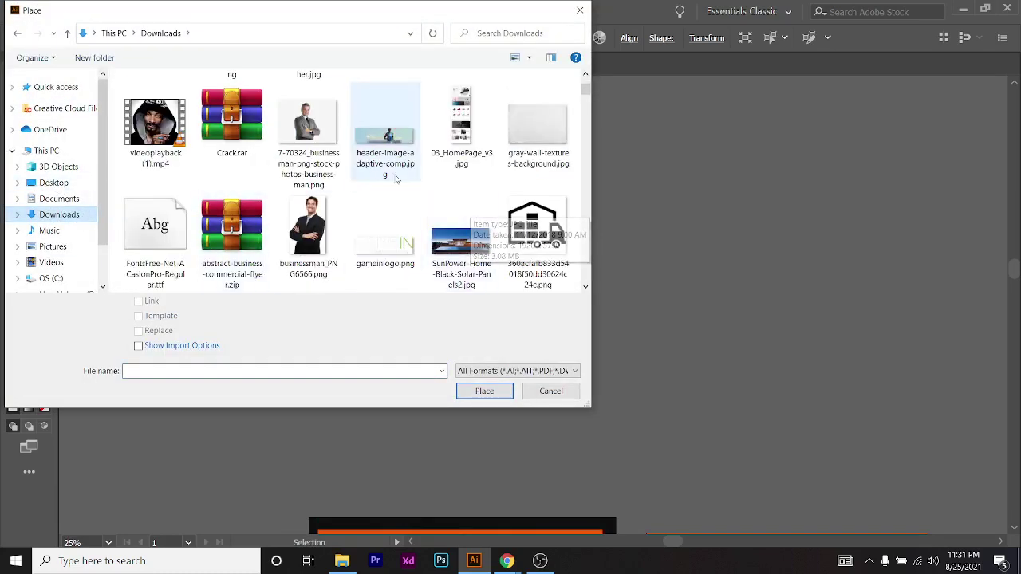
pyautogui.scroll(-2, 517, 199)
pyautogui.scroll(-2, 517, 198)
pyautogui.scroll(-2, 517, 198)
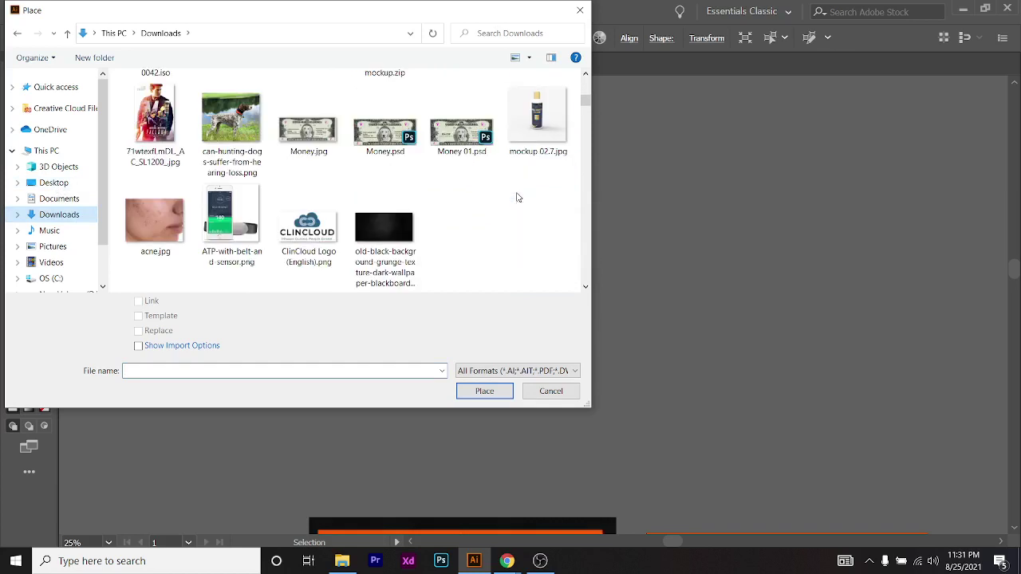
pyautogui.scroll(-6, 517, 198)
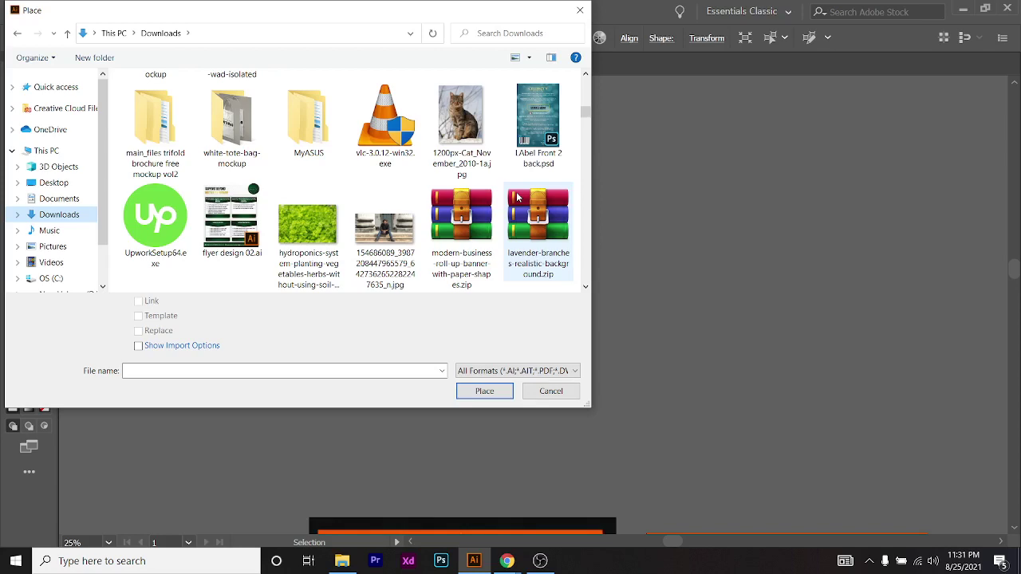
pyautogui.scroll(-2, 517, 197)
pyautogui.click(331, 130)
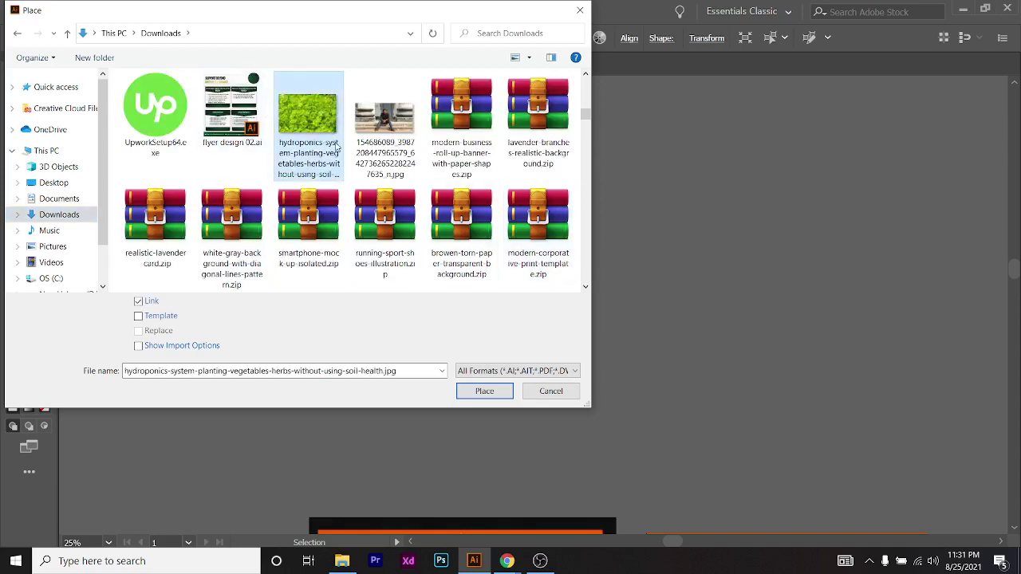
pyautogui.scroll(-5, 359, 144)
pyautogui.scroll(1, 461, 190)
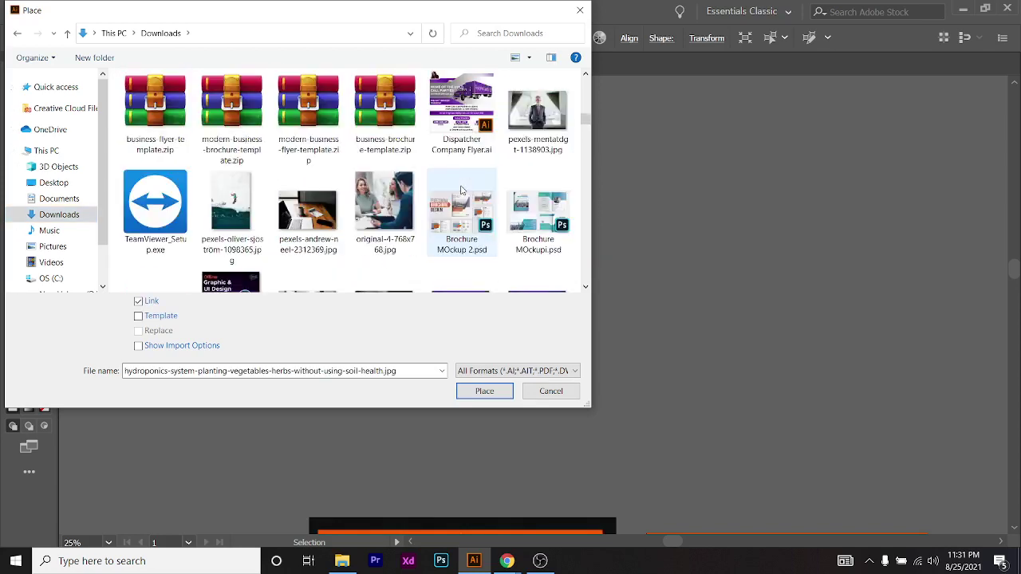
pyautogui.click(542, 123)
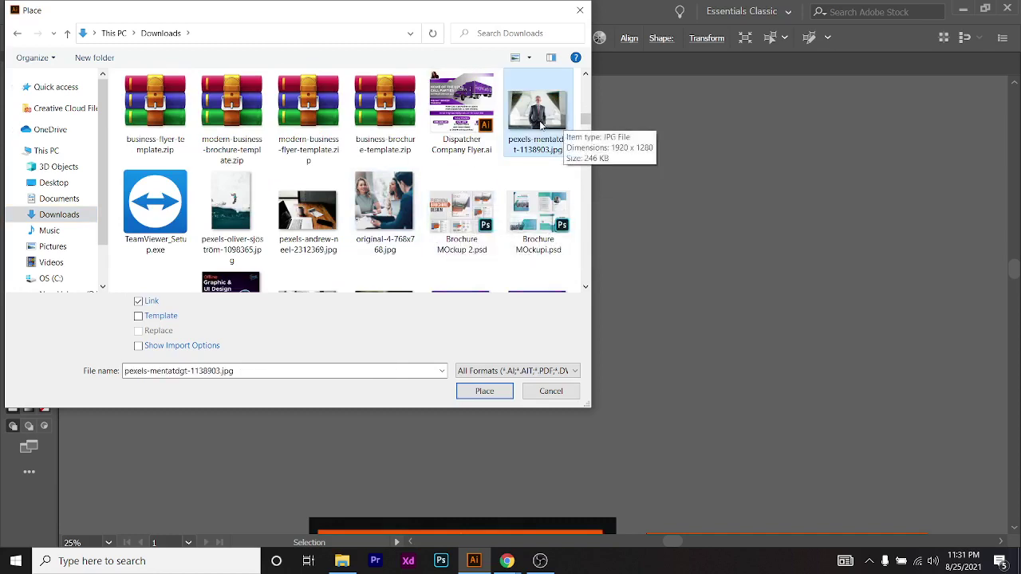
pyautogui.click(484, 391)
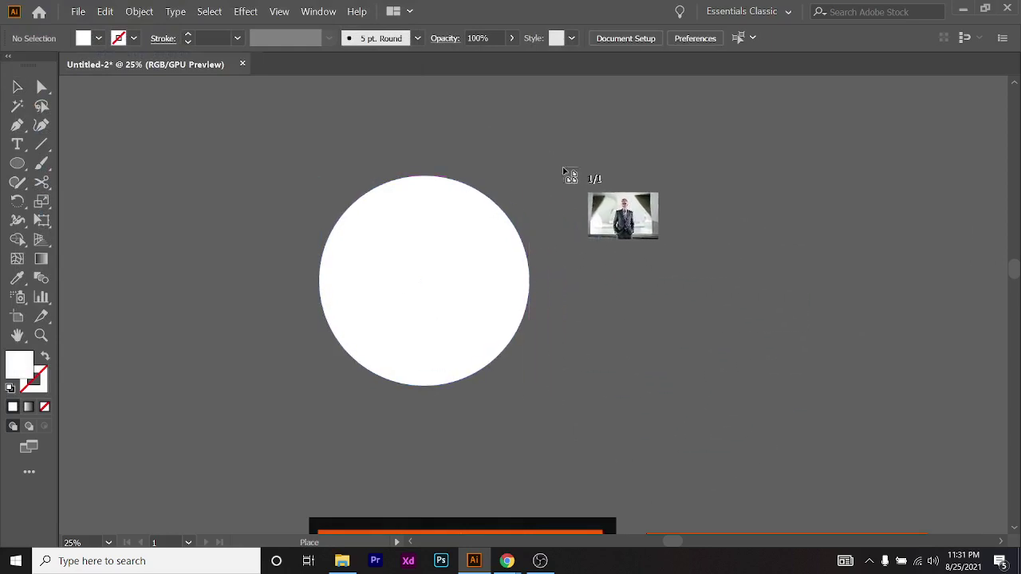
pyautogui.moveTo(570, 166); pyautogui.dragTo(936, 450)
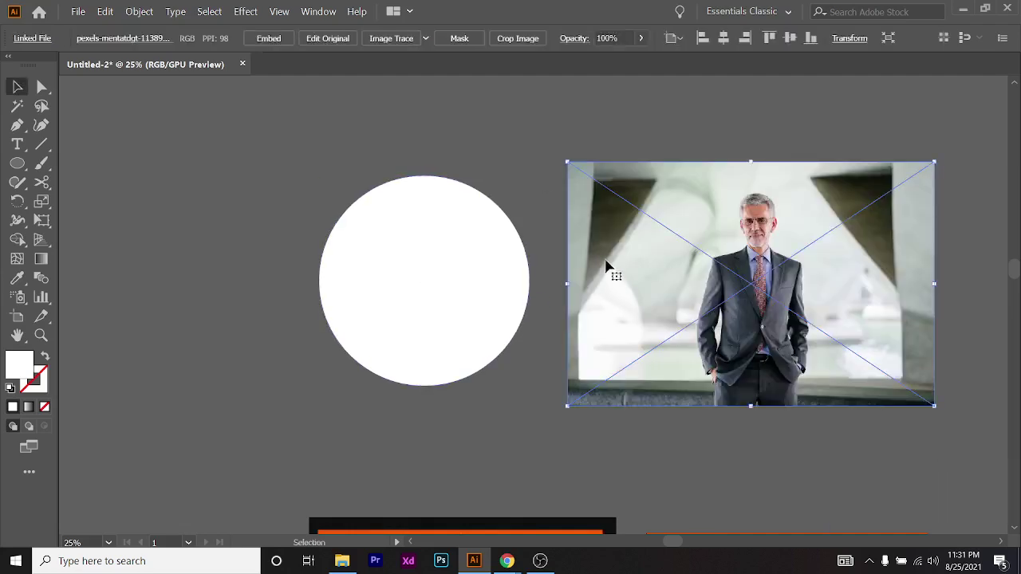
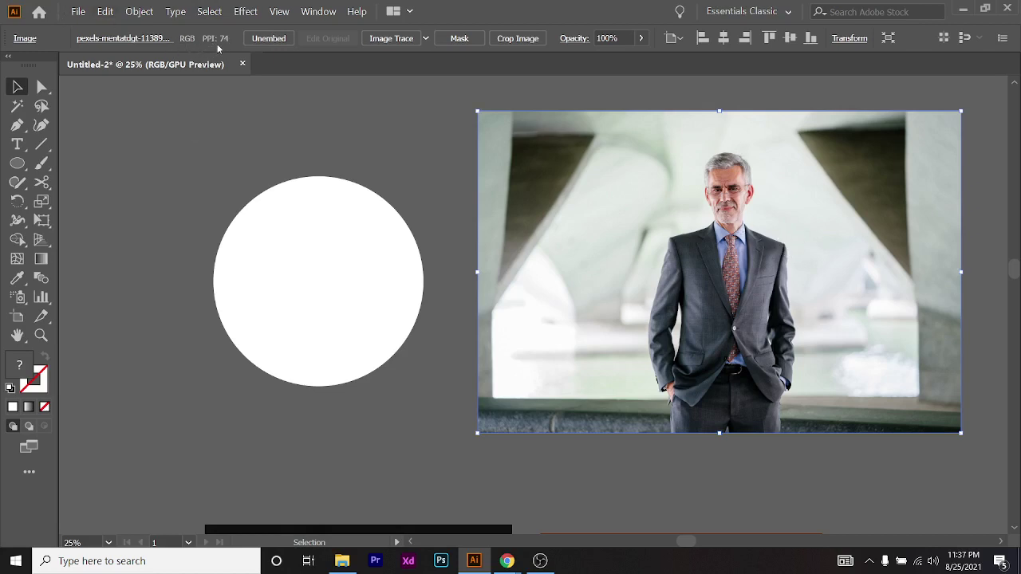
# Shift the businessman photo slightly lower, close the two Facebook tabs in Chrome and return to Illustrator
pyautogui.moveTo(756, 322); pyautogui.dragTo(742, 368)
pyautogui.click(507, 563)
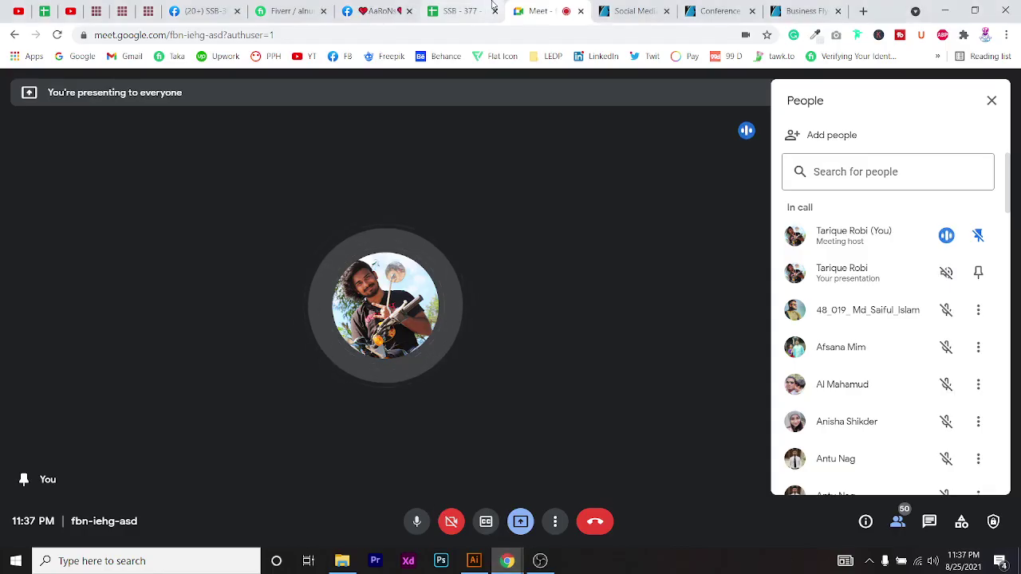
pyautogui.click(409, 12)
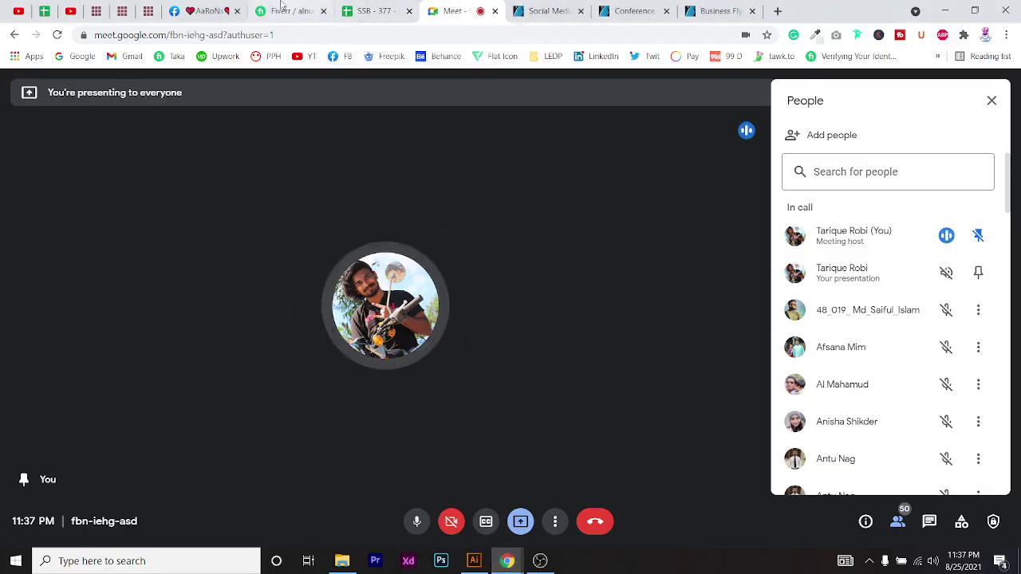
pyautogui.click(237, 11)
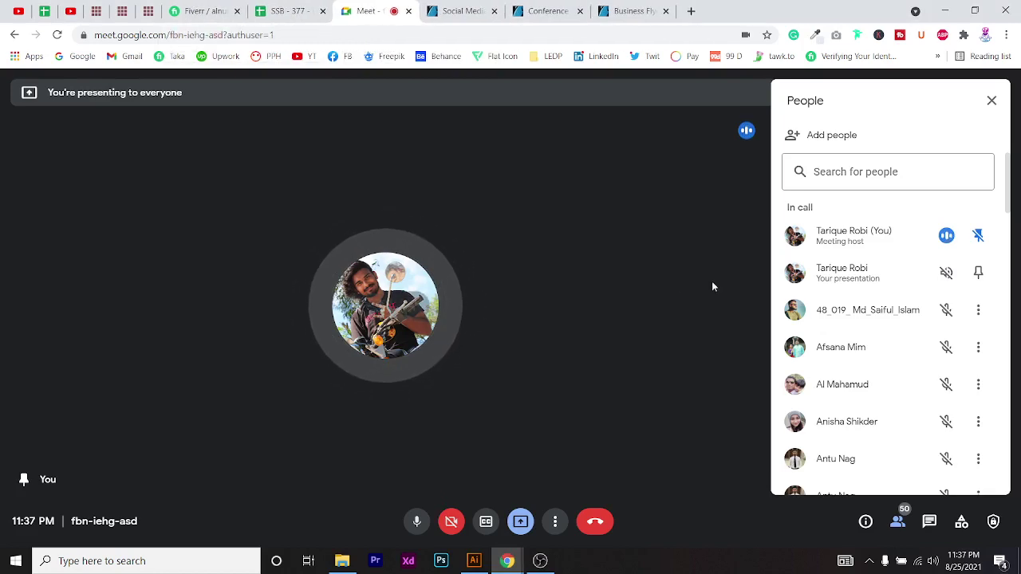
pyautogui.click(474, 561)
# Move the businessman photo over the white circle and send it to the back, behind the circle
pyautogui.moveTo(686, 422); pyautogui.dragTo(728, 407)
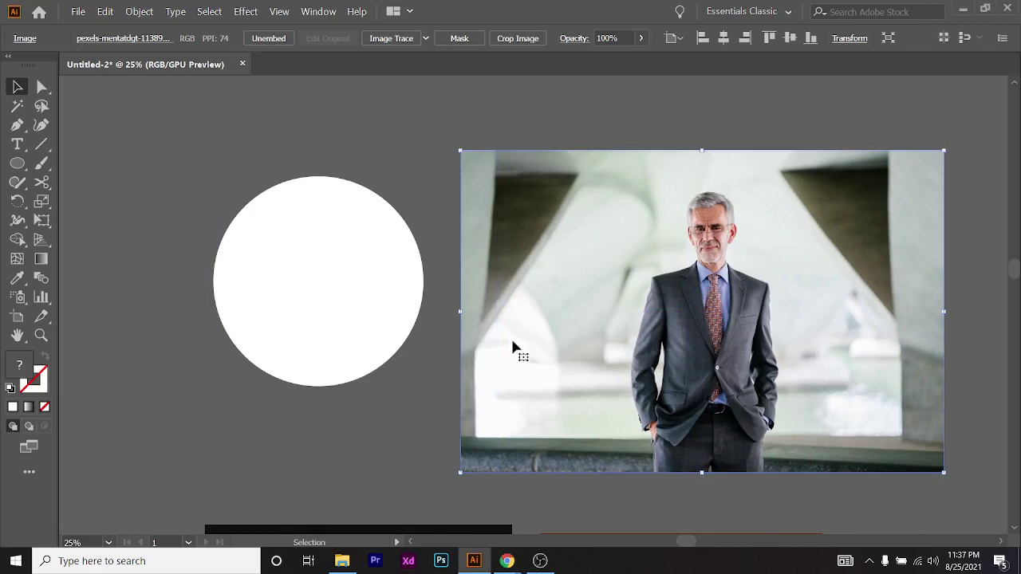
pyautogui.moveTo(702, 367); pyautogui.dragTo(490, 363)
pyautogui.hscroll(-3, 489, 362)
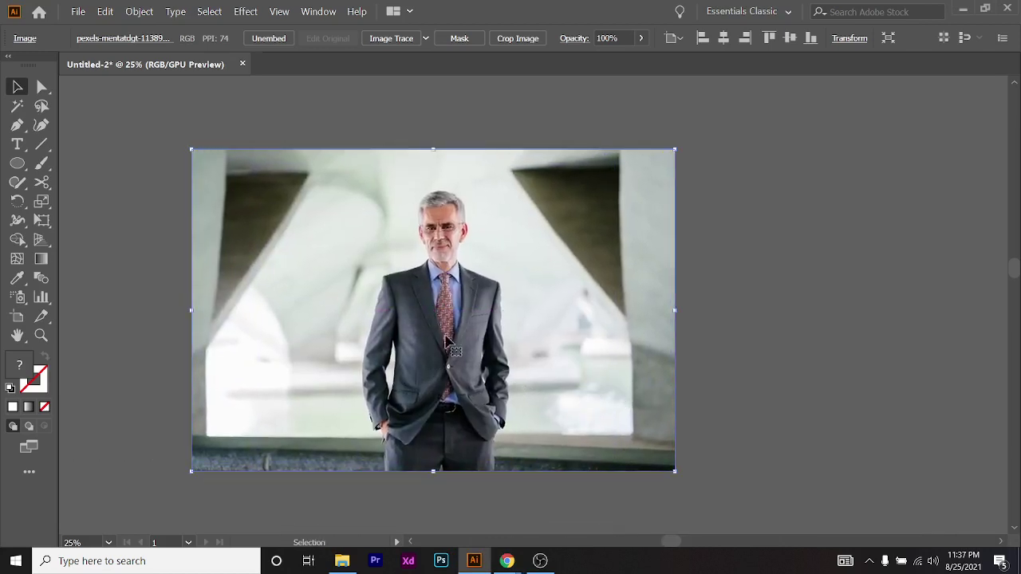
pyautogui.rightClick(513, 203)
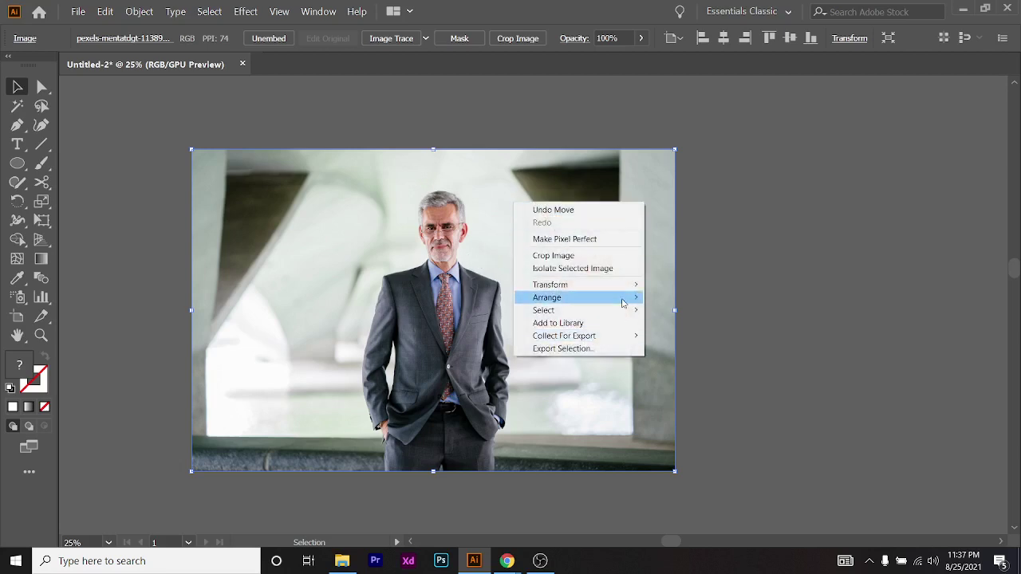
pyautogui.moveTo(626, 298)
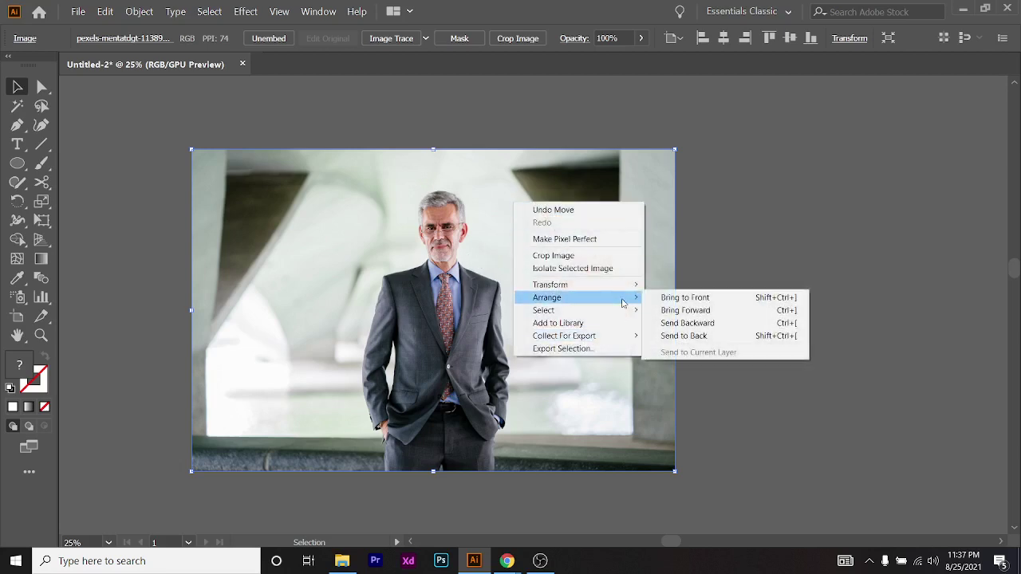
pyautogui.click(749, 342)
pyautogui.click(753, 337)
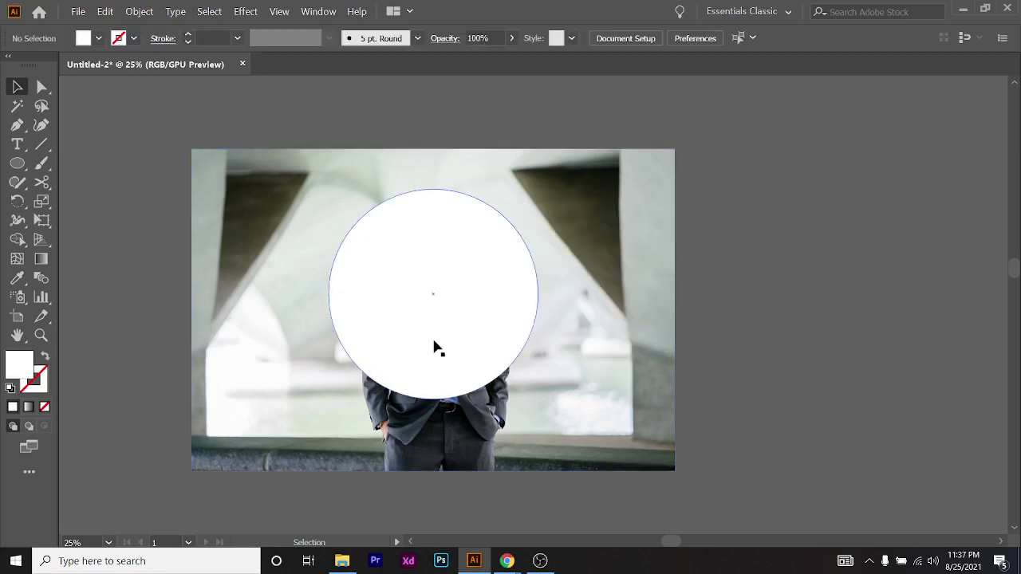
# Move the white circle slightly higher and centre it over the man's head and torso
pyautogui.moveTo(437, 348); pyautogui.dragTo(459, 313)
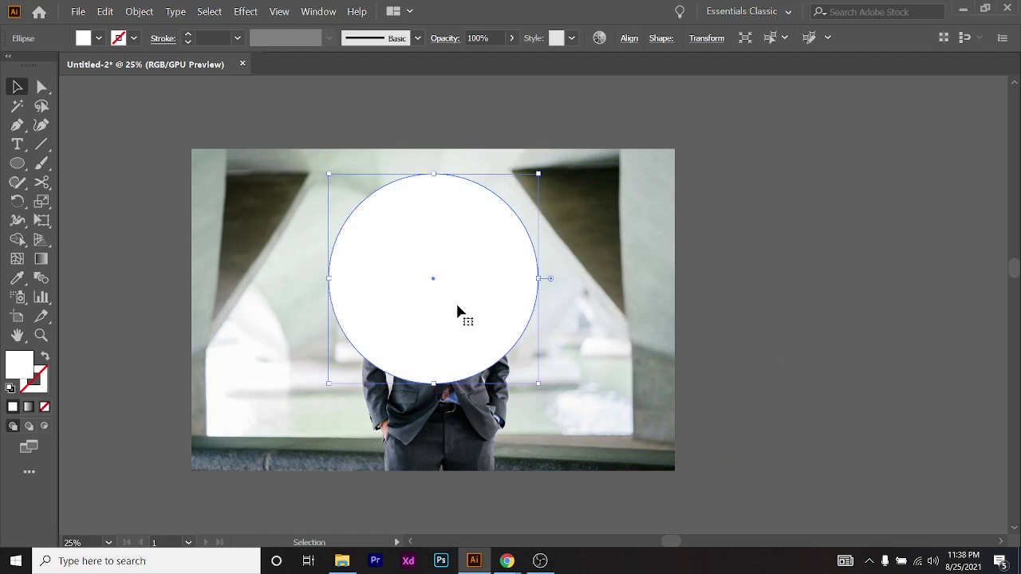
pyautogui.moveTo(445, 301); pyautogui.dragTo(449, 302)
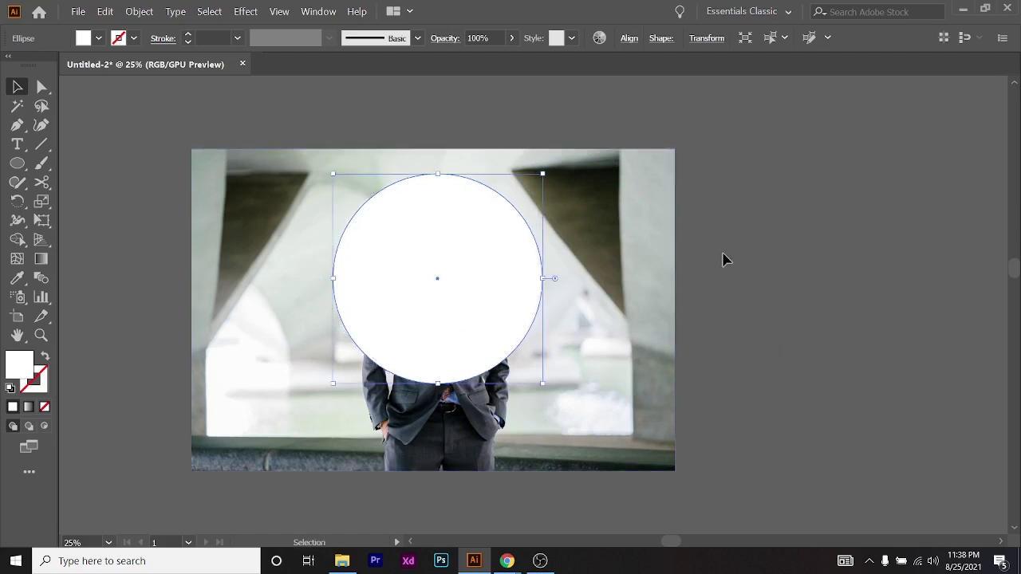
# Try clipping the businessman photo to the white circle, and undo the clipping mask
pyautogui.moveTo(706, 296); pyautogui.dragTo(343, 366)
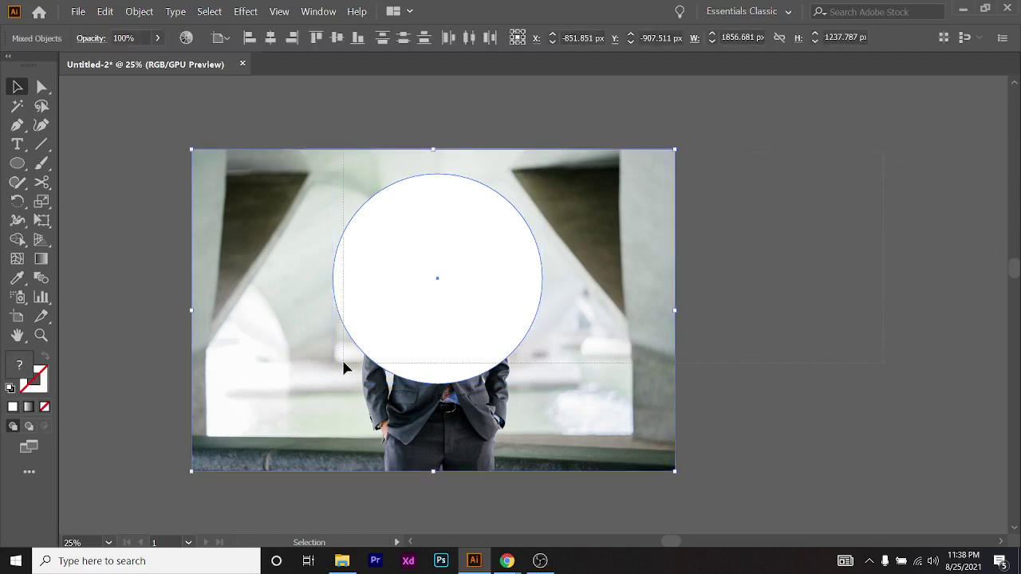
pyautogui.click(474, 247)
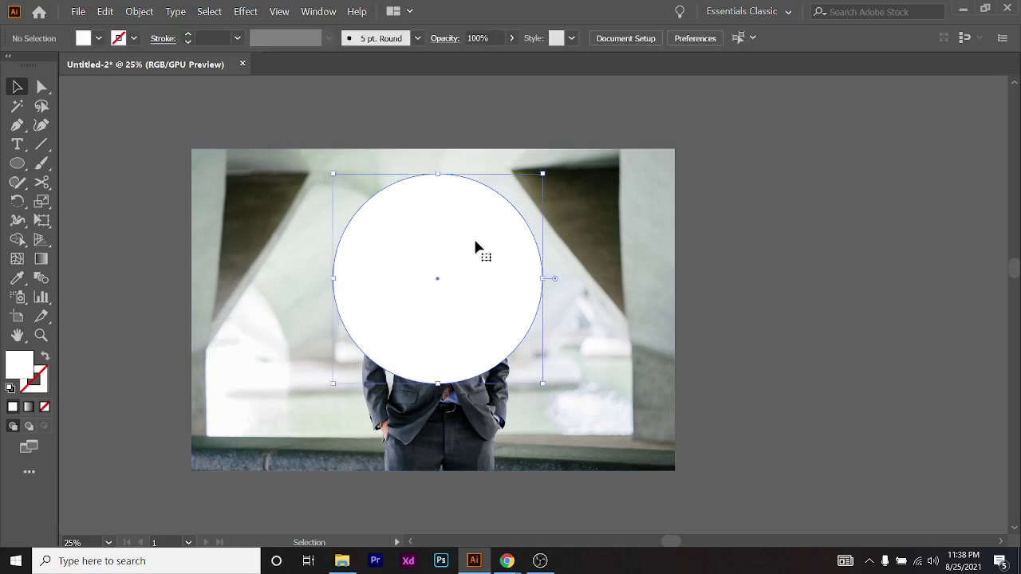
pyautogui.keyDown('shift'); pyautogui.click(646, 255); pyautogui.keyUp('shift')
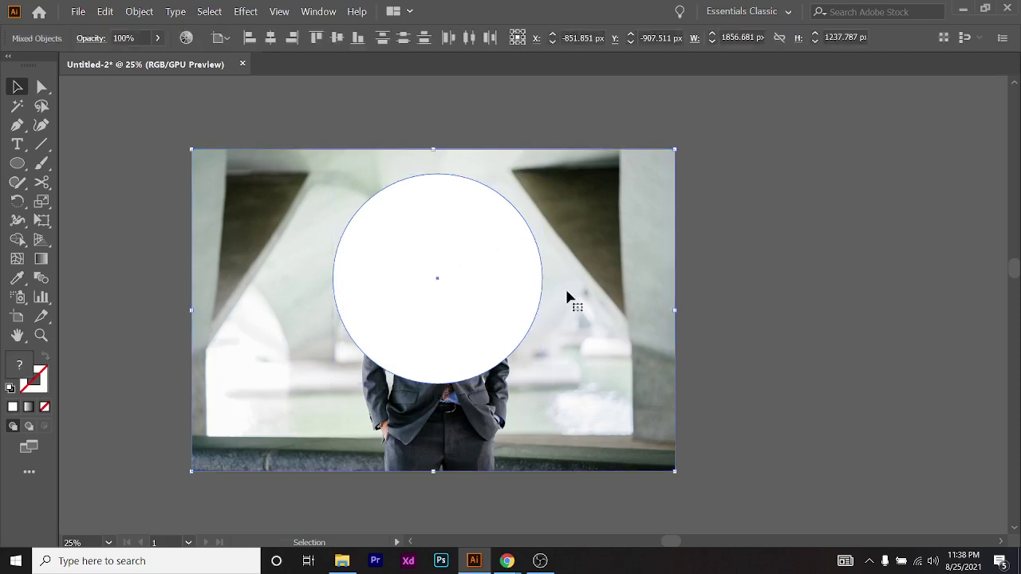
pyautogui.rightClick(573, 216)
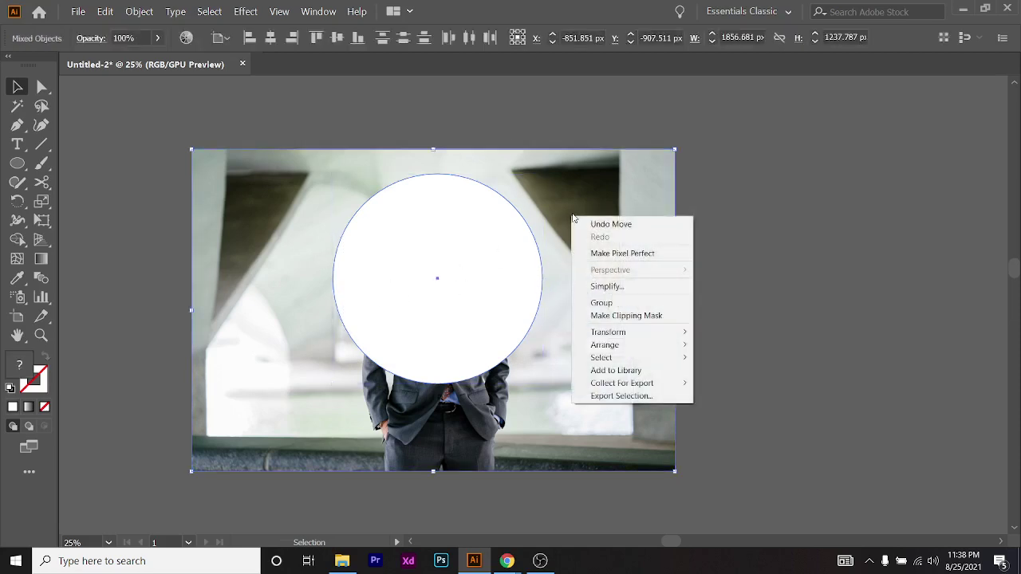
pyautogui.click(654, 316)
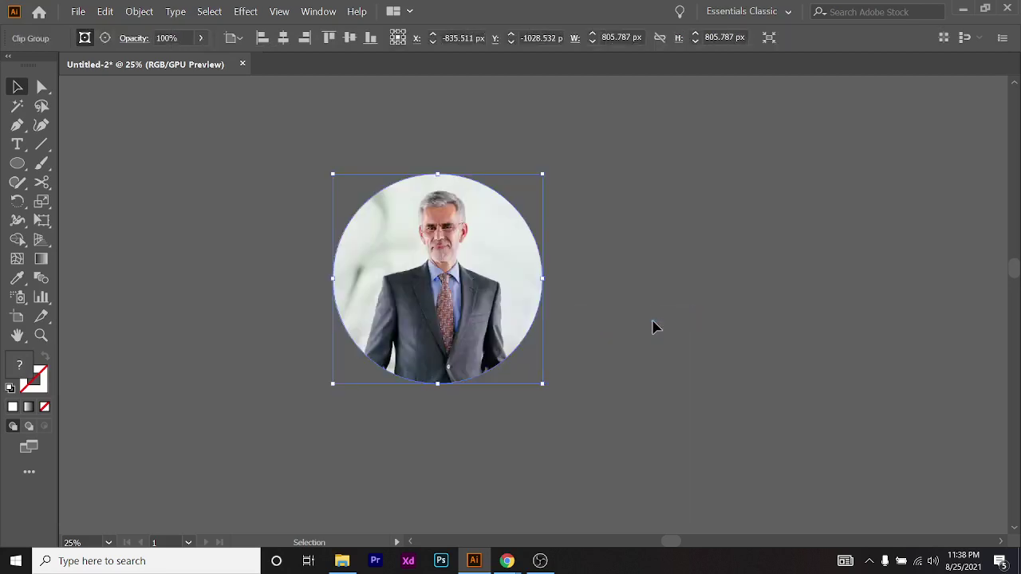
pyautogui.hotkey('ctrl', 'z')
pyautogui.click(747, 321)
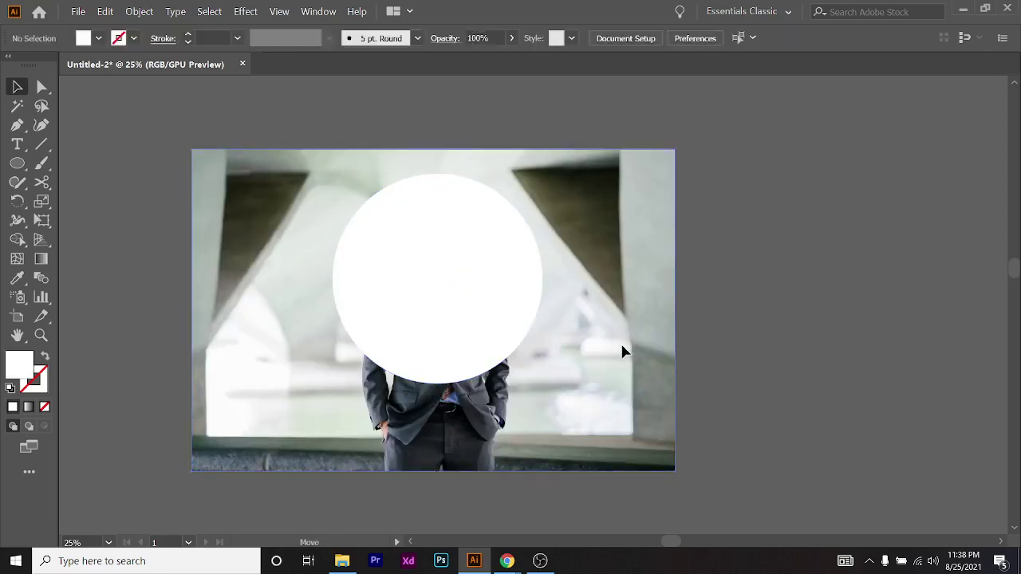
# Nudge the businessman photo about 24 px left and 12 px up behind the white circle
pyautogui.click(650, 358)
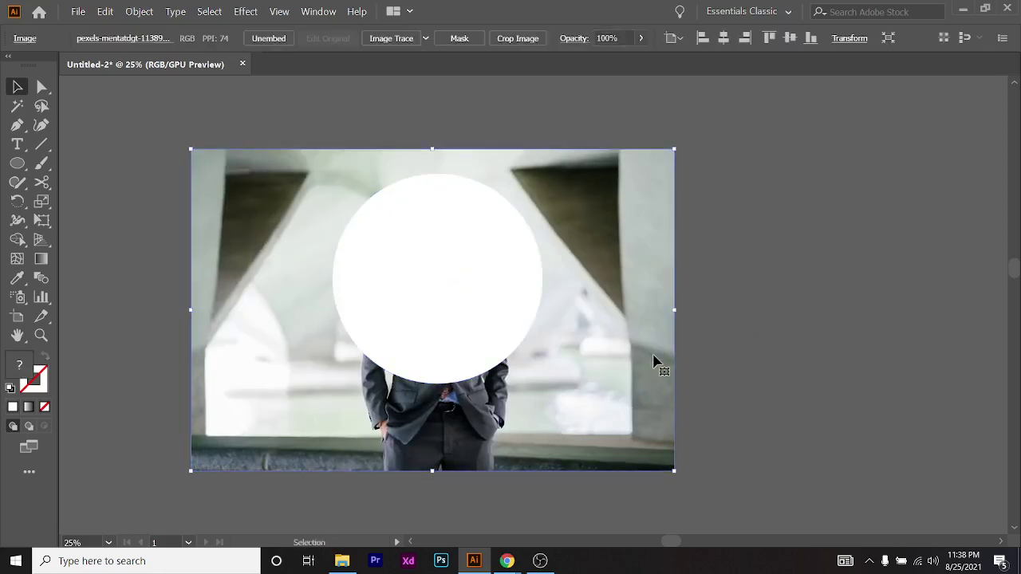
pyautogui.press('Left')
pyautogui.hotkey('shift', 'Left')
pyautogui.hotkey('shift', 'Left')
pyautogui.hotkey('shift', 'Left')
pyautogui.hotkey('shift', 'Left')
pyautogui.hotkey('shift', 'Up')
pyautogui.hotkey('shift', 'Up')
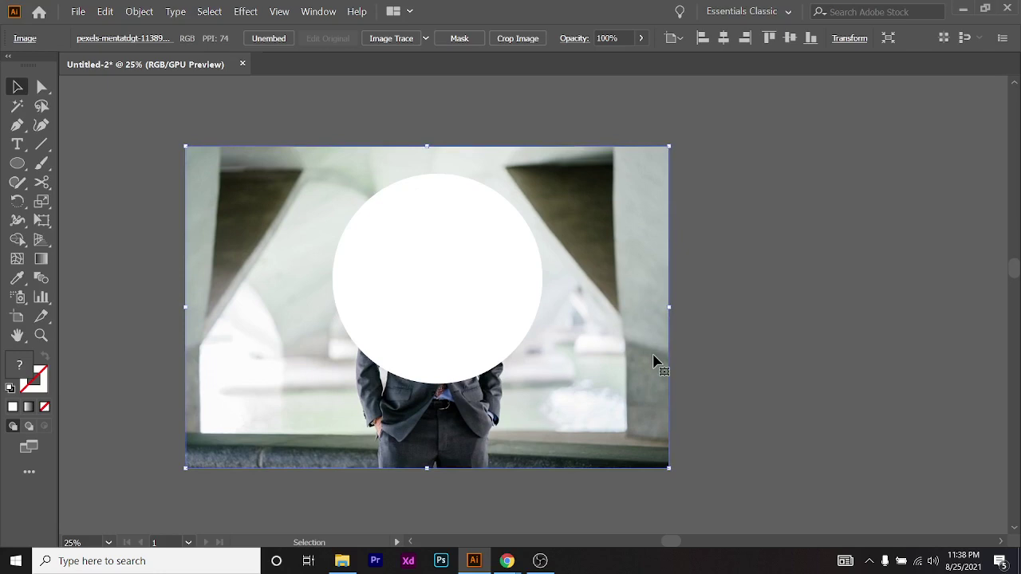
pyautogui.click(790, 311)
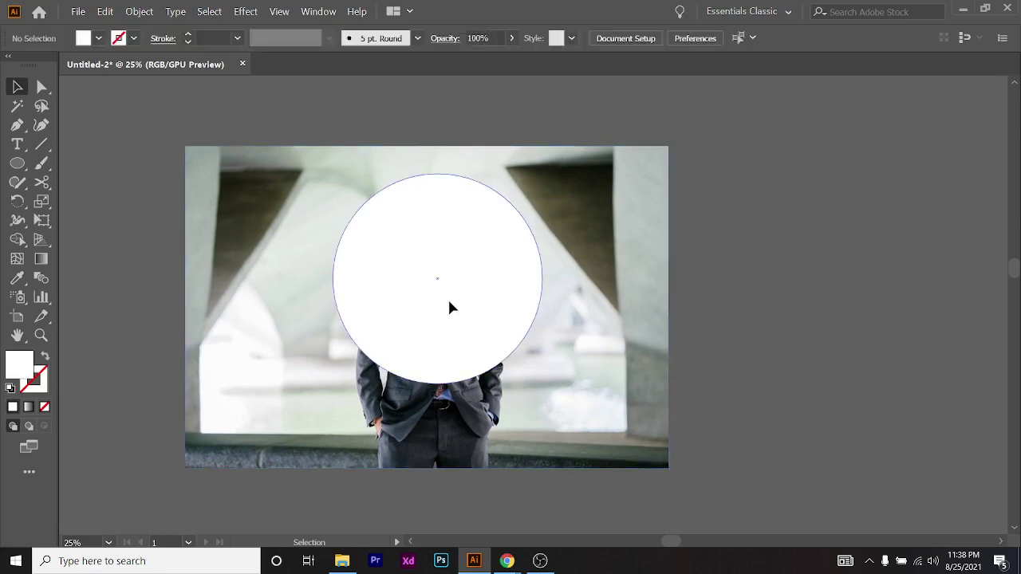
# Make a clipping mask from the white circle and the businessman photo, and deselect the result
pyautogui.click(449, 307)
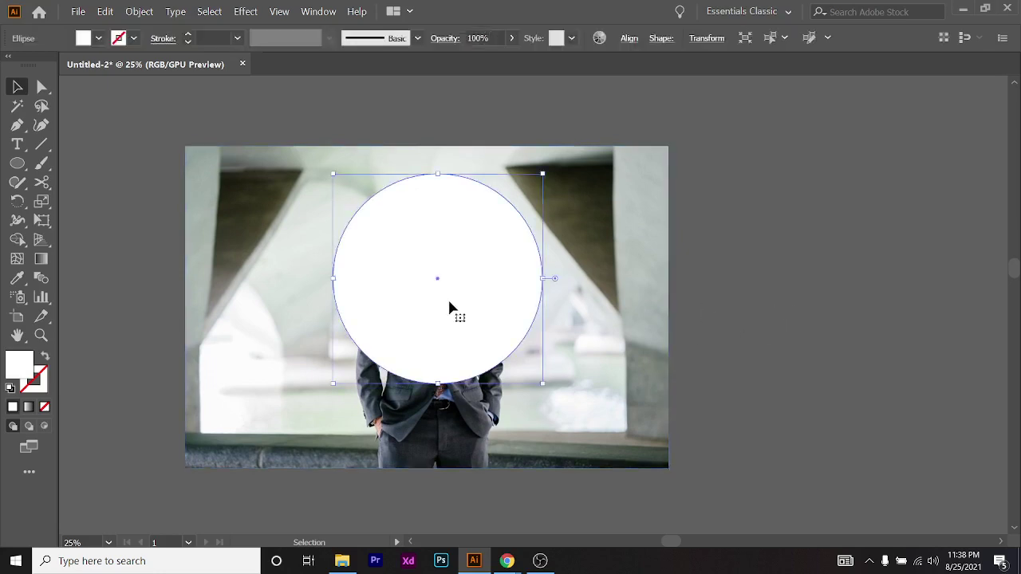
pyautogui.keyDown('shift'); pyautogui.click(638, 256); pyautogui.keyUp('shift')
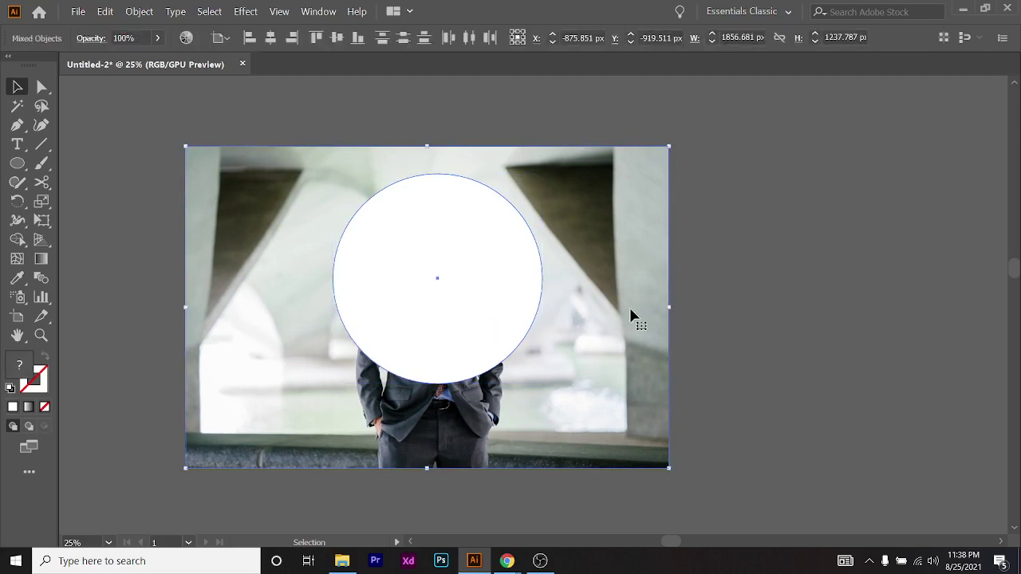
pyautogui.rightClick(437, 232)
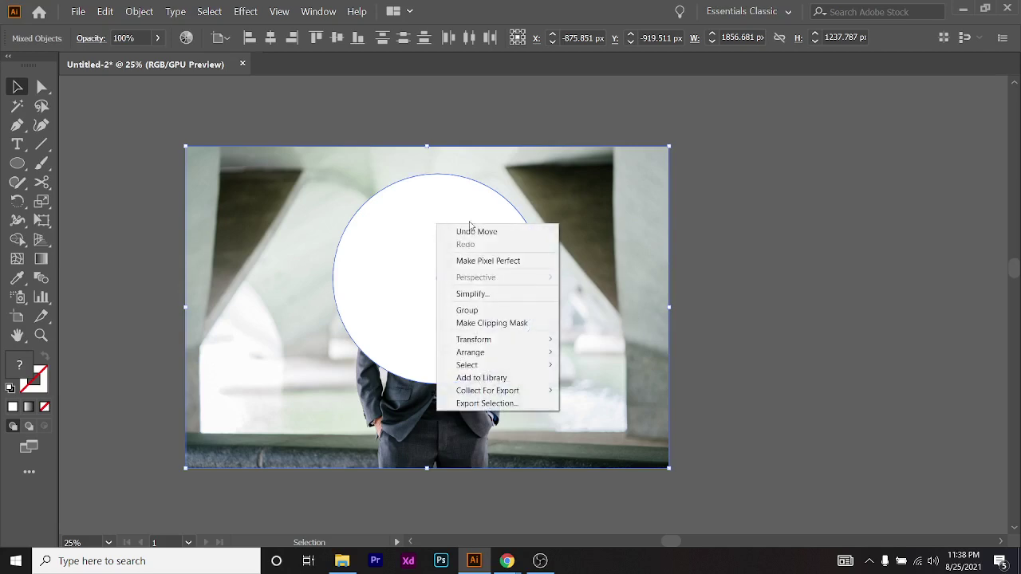
pyautogui.click(521, 329)
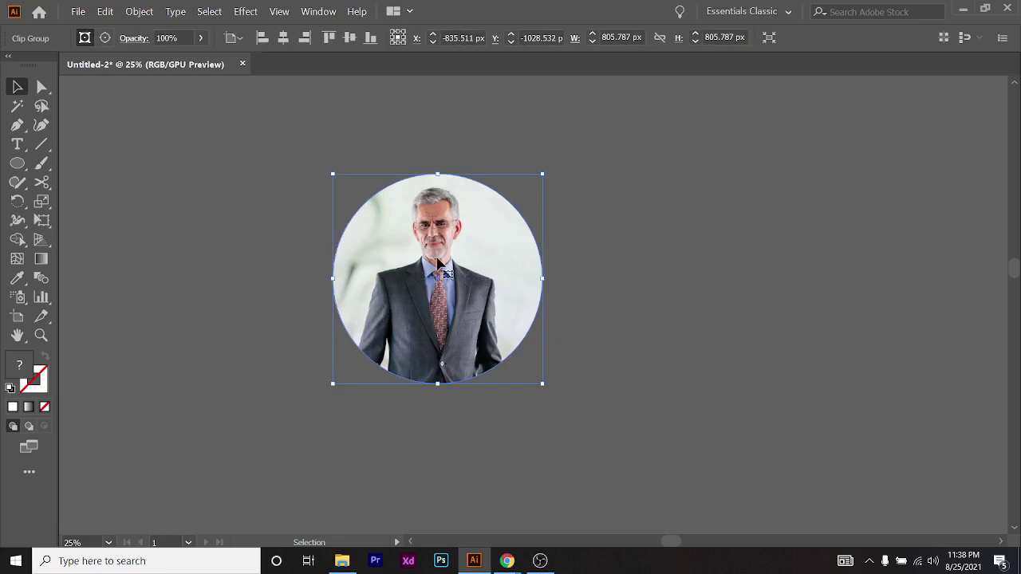
pyautogui.click(716, 318)
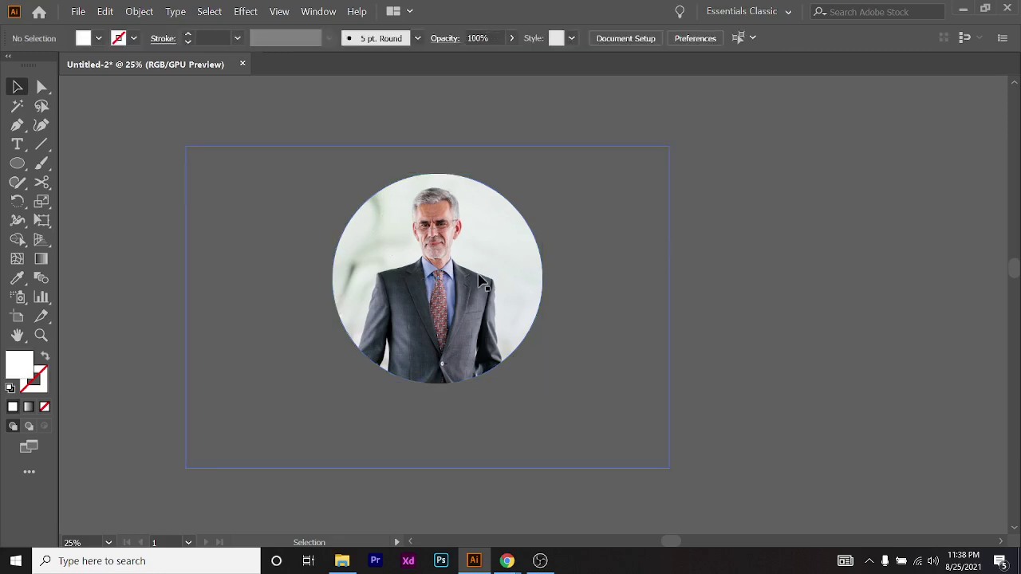
# Move the circular clipped portrait up and to the left on the empty canvas
pyautogui.scroll(-1, 447, 263)
pyautogui.moveTo(394, 293); pyautogui.dragTo(402, 239)
pyautogui.scroll(1, 399, 215)
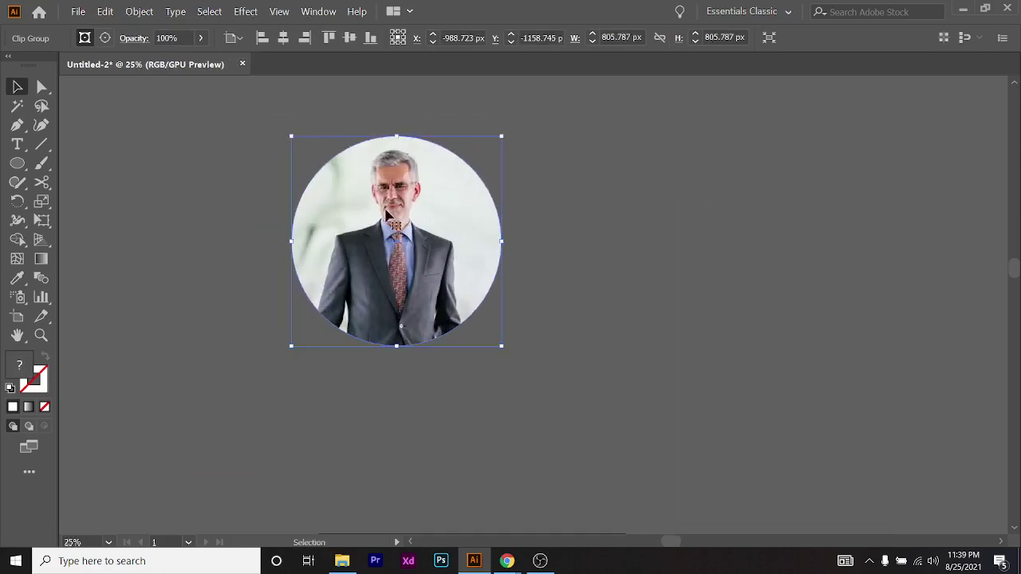
# Enter isolation mode for the circular clip group and select the businessman photo inside it
pyautogui.press('a')
pyautogui.click(17, 86)
pyautogui.doubleClick(429, 203)
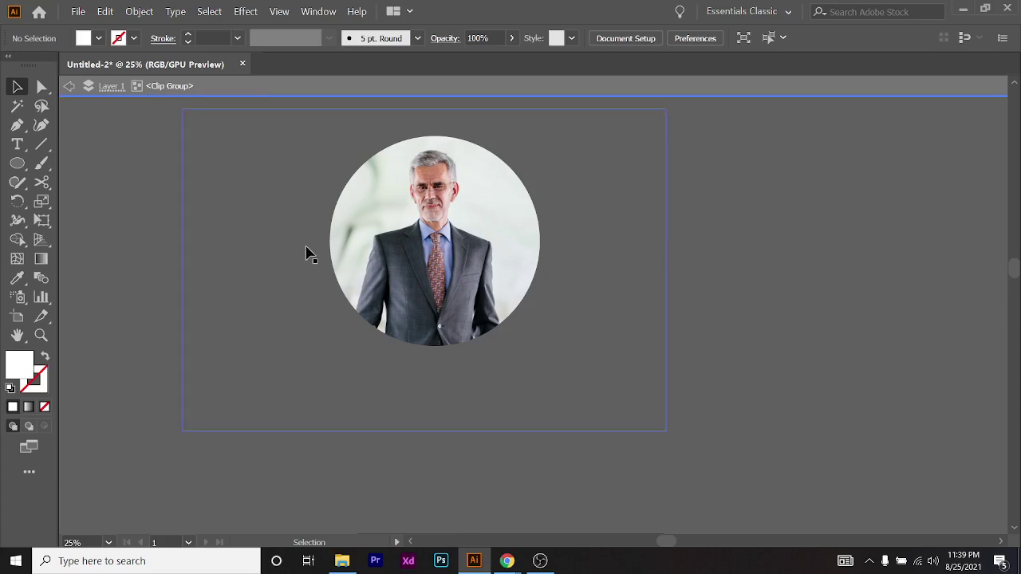
pyautogui.click(352, 243)
pyautogui.scroll(2, 351, 241)
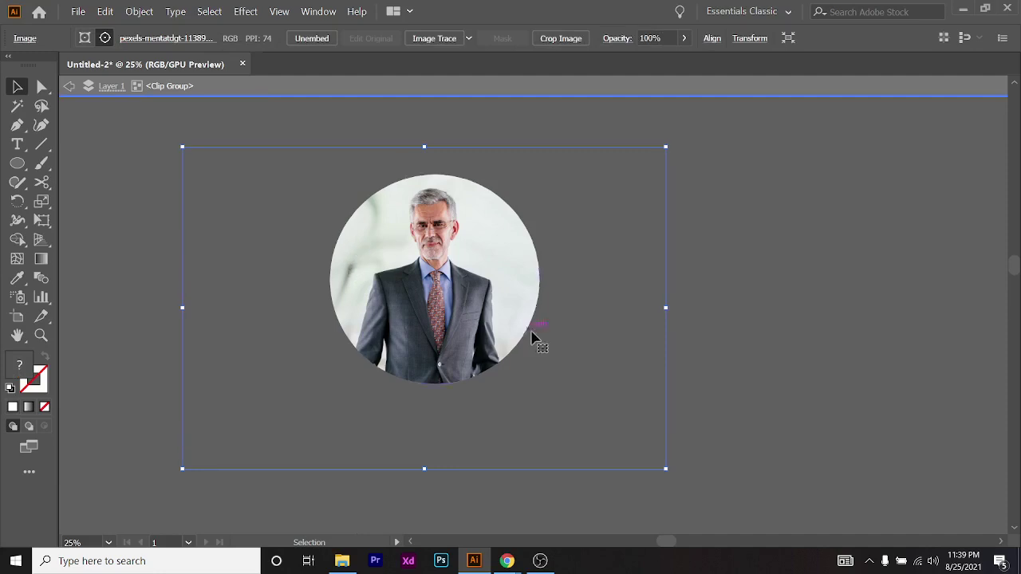
pyautogui.hscroll(-2, 528, 327)
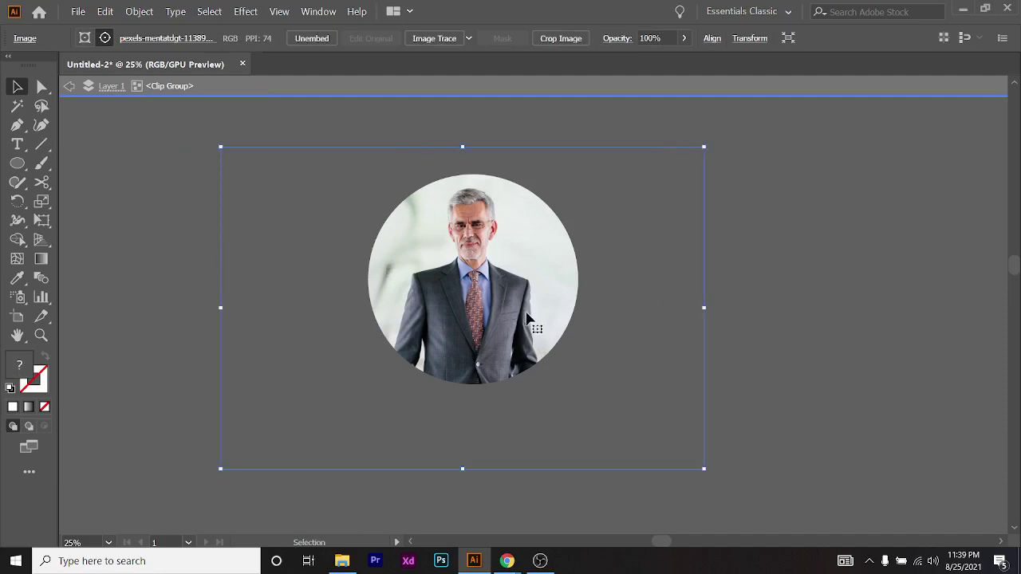
# Examine the dimmed reference post and fashion artboard, checking whether they can be selected while the clip group is isolated
pyautogui.scroll(-1, 527, 317)
pyautogui.scroll(-1, 554, 337)
pyautogui.hscroll(1, 611, 360)
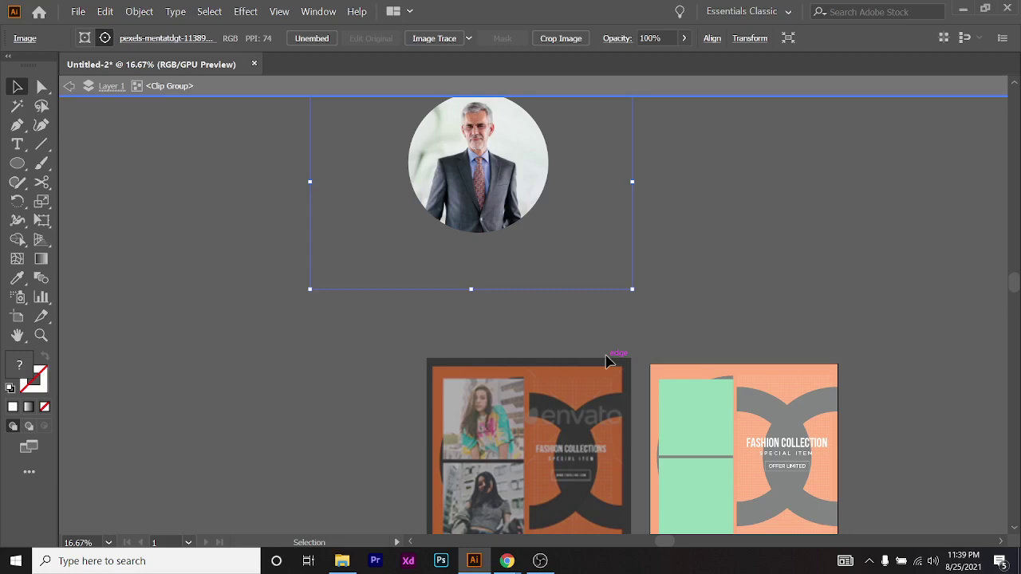
pyautogui.scroll(1, 494, 184)
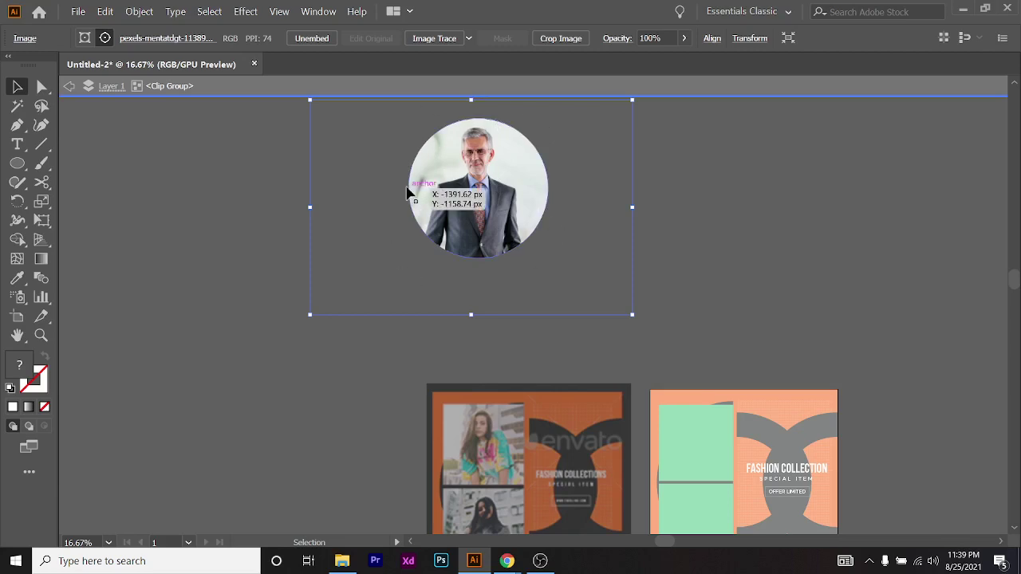
pyautogui.scroll(-3, 830, 479)
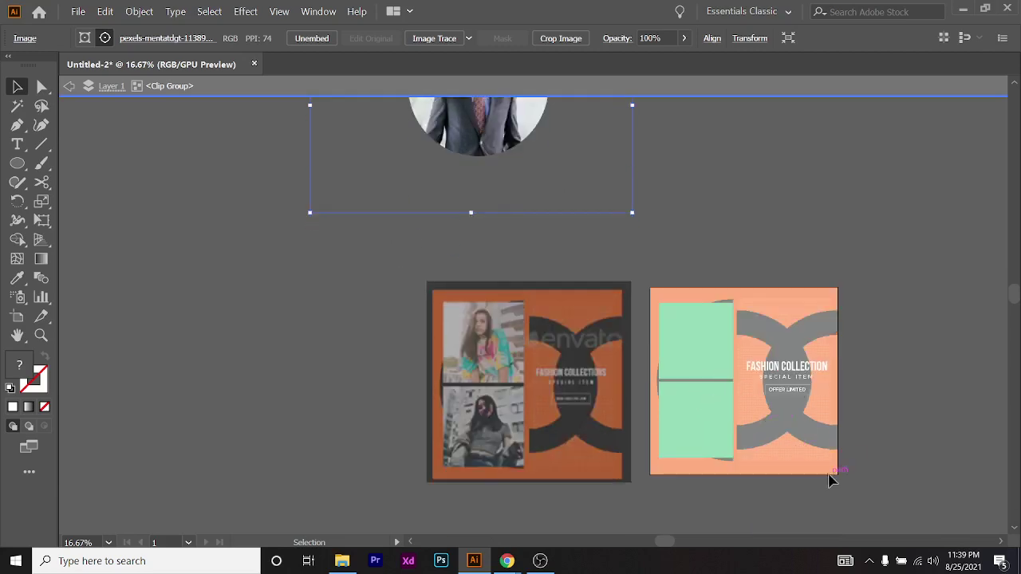
pyautogui.scroll(3, 697, 396)
pyautogui.scroll(-1, 606, 367)
pyautogui.scroll(-1, 606, 367)
pyautogui.scroll(-1, 582, 354)
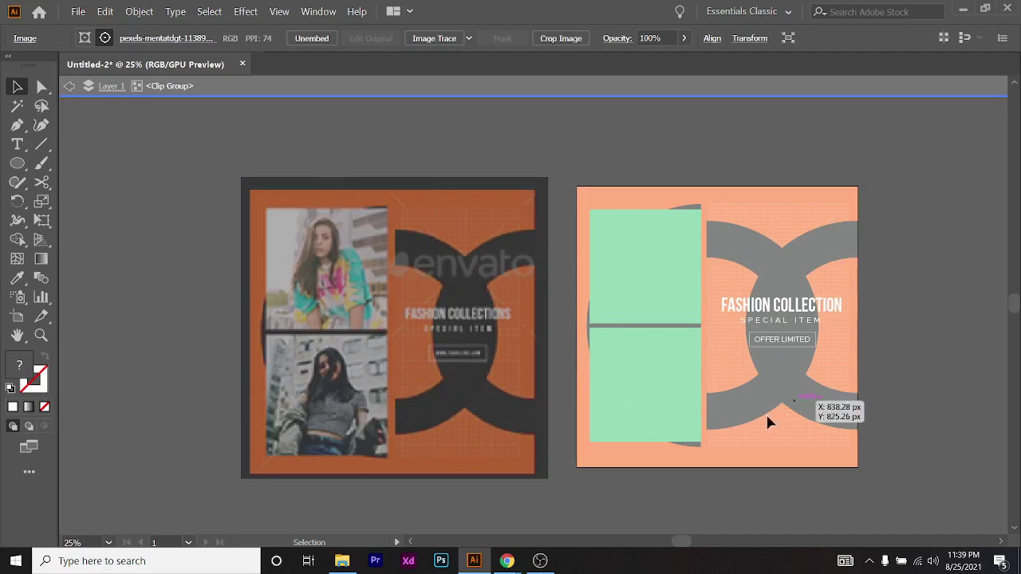
pyautogui.scroll(-1, 600, 395)
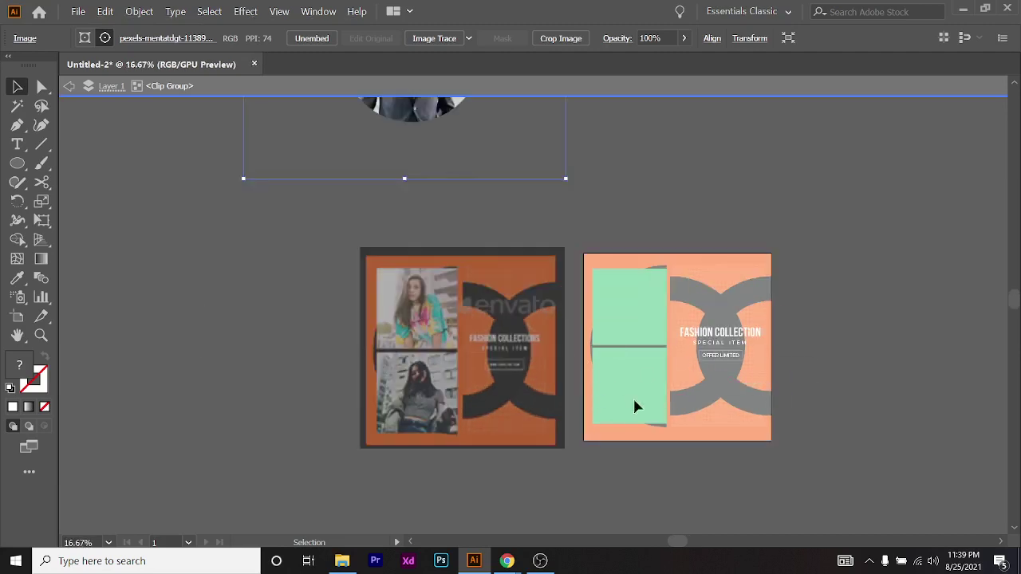
pyautogui.click(631, 330)
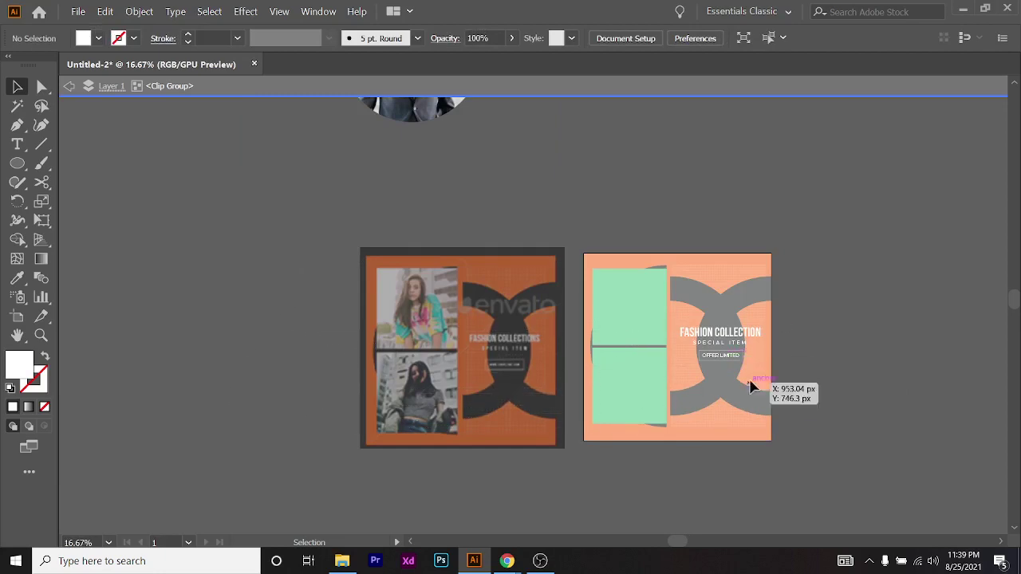
pyautogui.scroll(4, 308, 346)
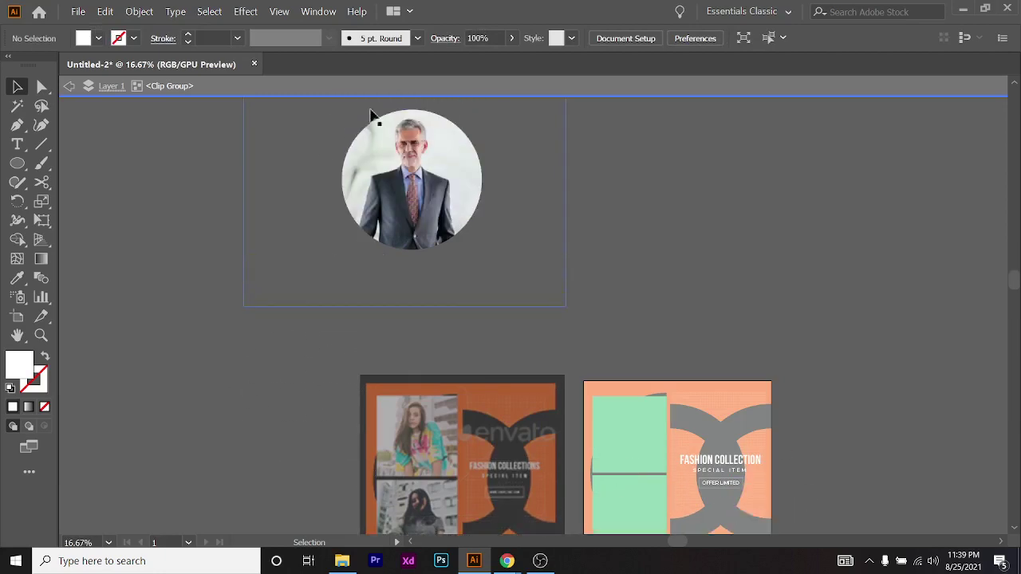
# Enlarge the businessman photo about 1.4 times inside the circular mask, reposition it around his face and chest, and exit isolation mode
pyautogui.click(435, 171)
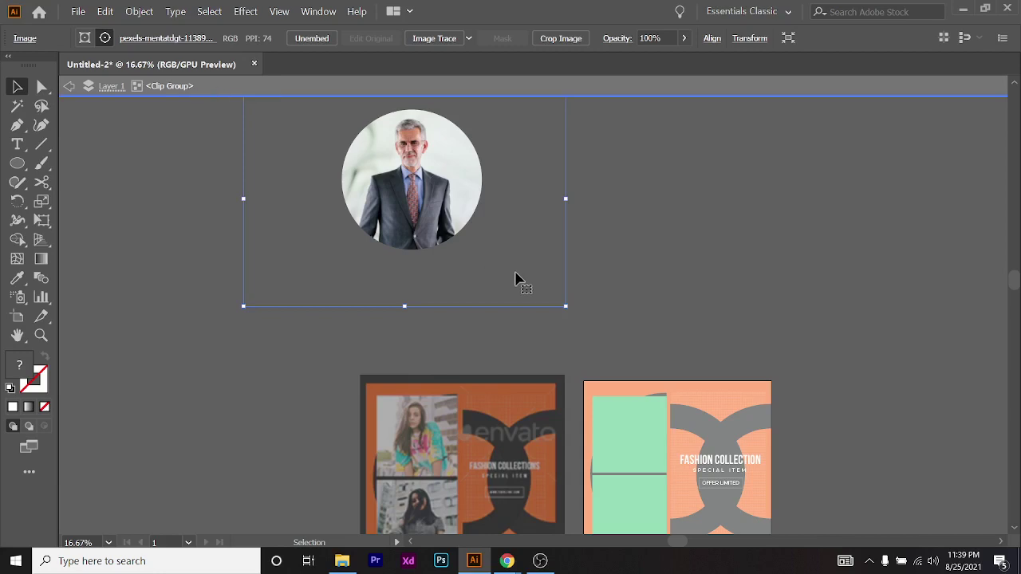
pyautogui.scroll(2, 516, 278)
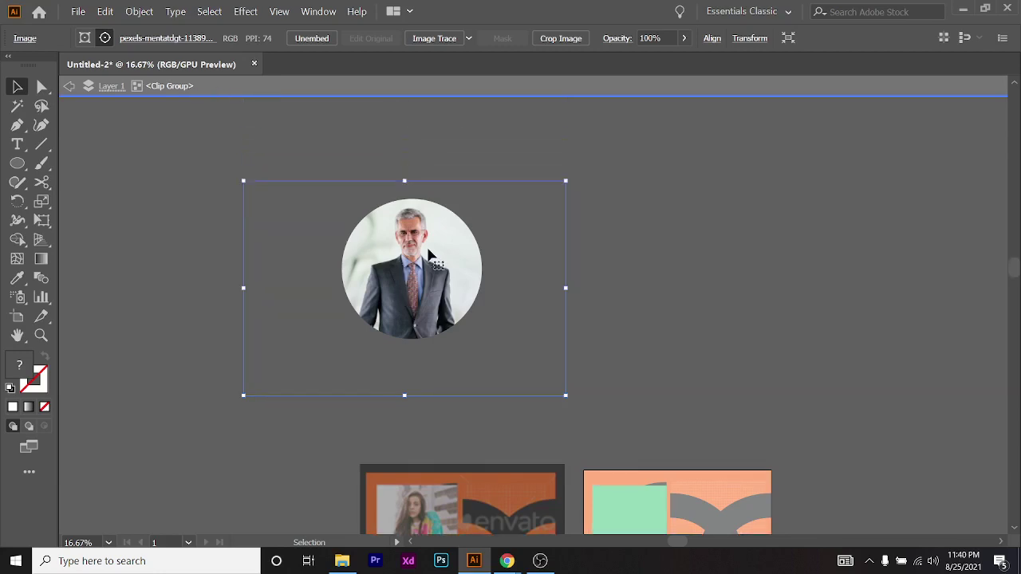
pyautogui.moveTo(404, 397); pyautogui.dragTo(405, 484)
pyautogui.moveTo(437, 262)
pyautogui.mouseDown()
pyautogui.moveTo(439, 272)
pyautogui.moveTo(450, 254)
pyautogui.mouseUp()
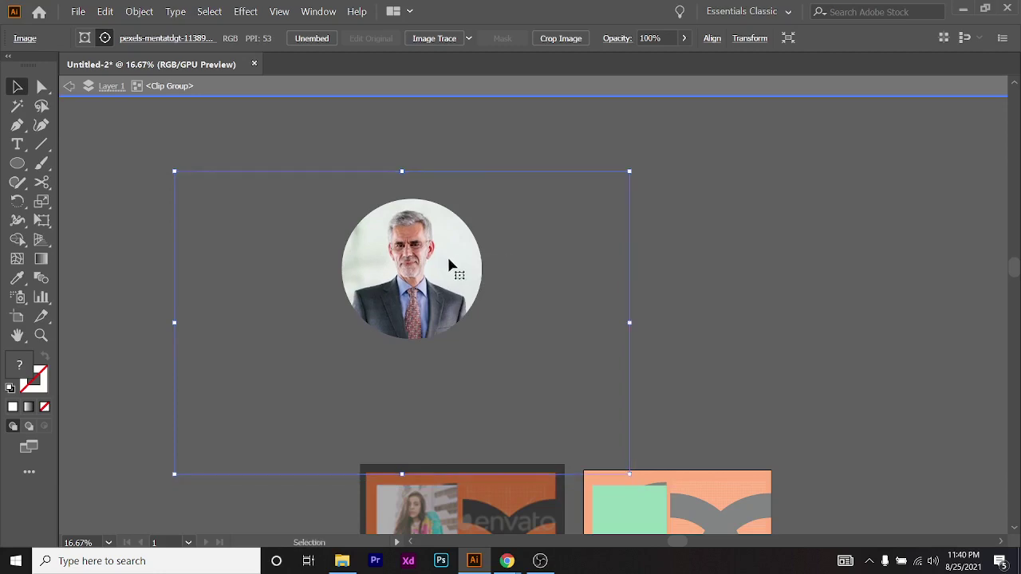
pyautogui.moveTo(410, 297); pyautogui.dragTo(410, 298)
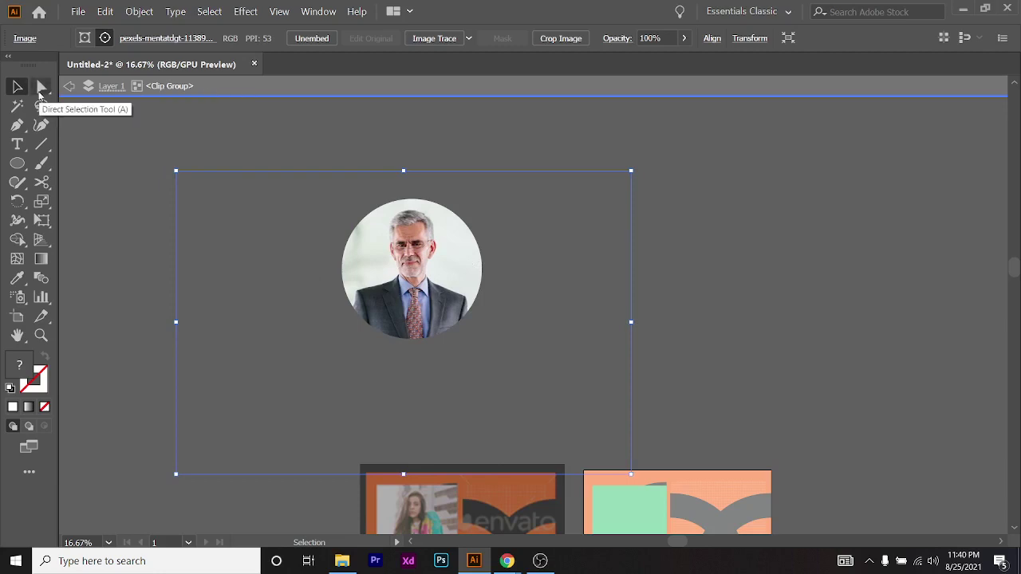
pyautogui.doubleClick(902, 154)
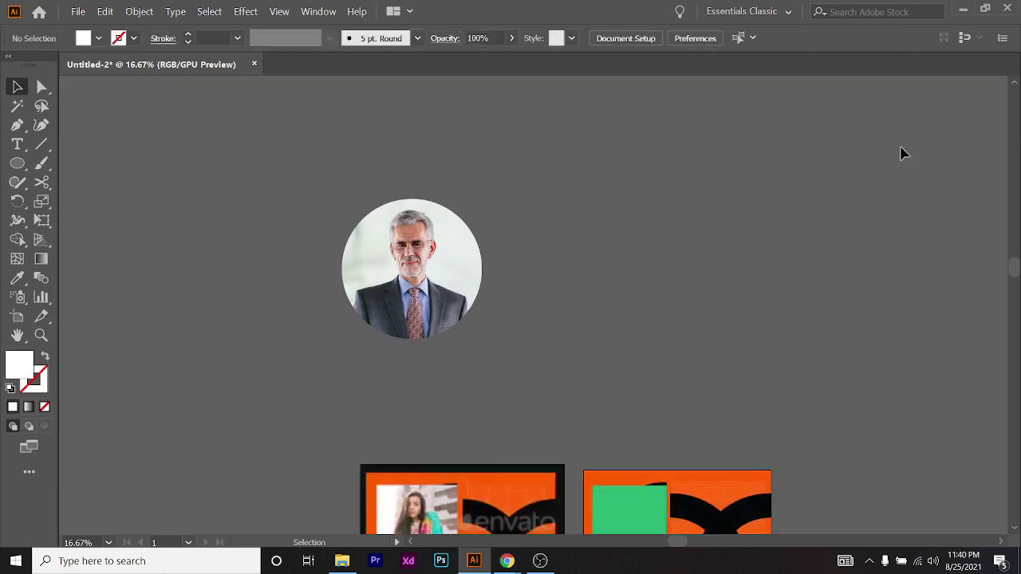
# Isolate the circular clip group again and shift the businessman photo slightly within the mask
pyautogui.scroll(-3, 902, 154)
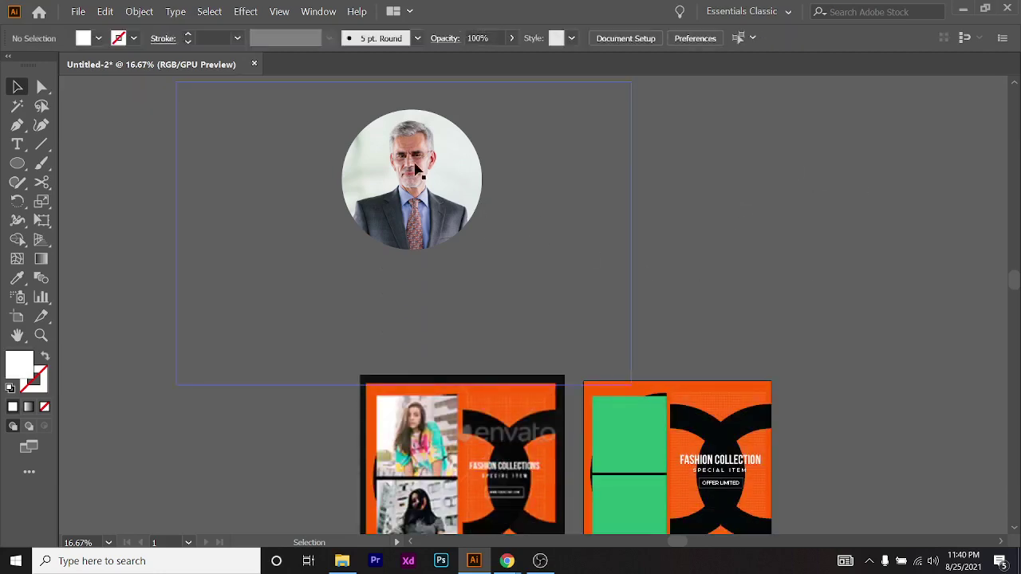
pyautogui.doubleClick(415, 168)
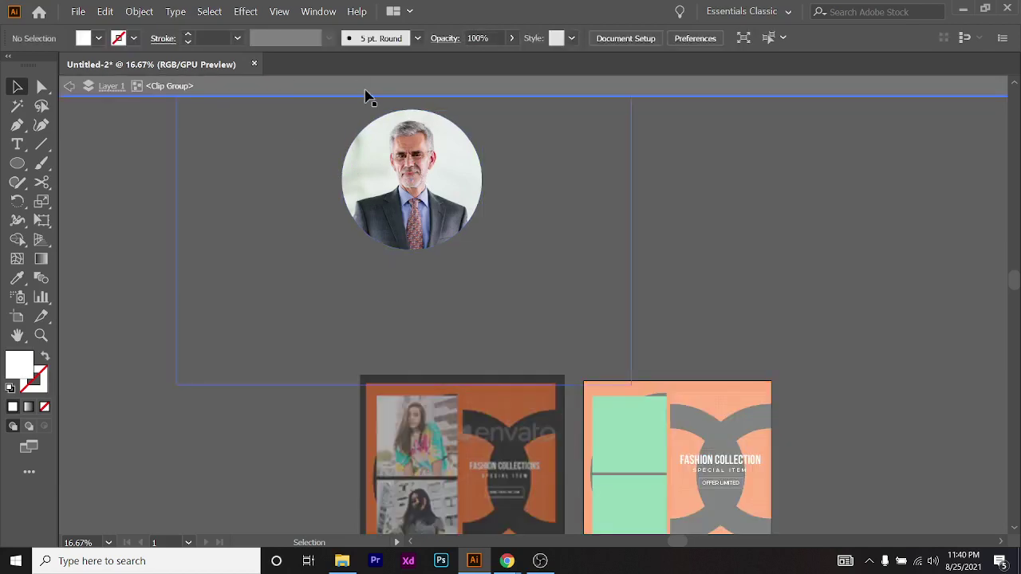
pyautogui.scroll(1, 357, 95)
pyautogui.click(422, 229)
pyautogui.moveTo(422, 228); pyautogui.dragTo(444, 241)
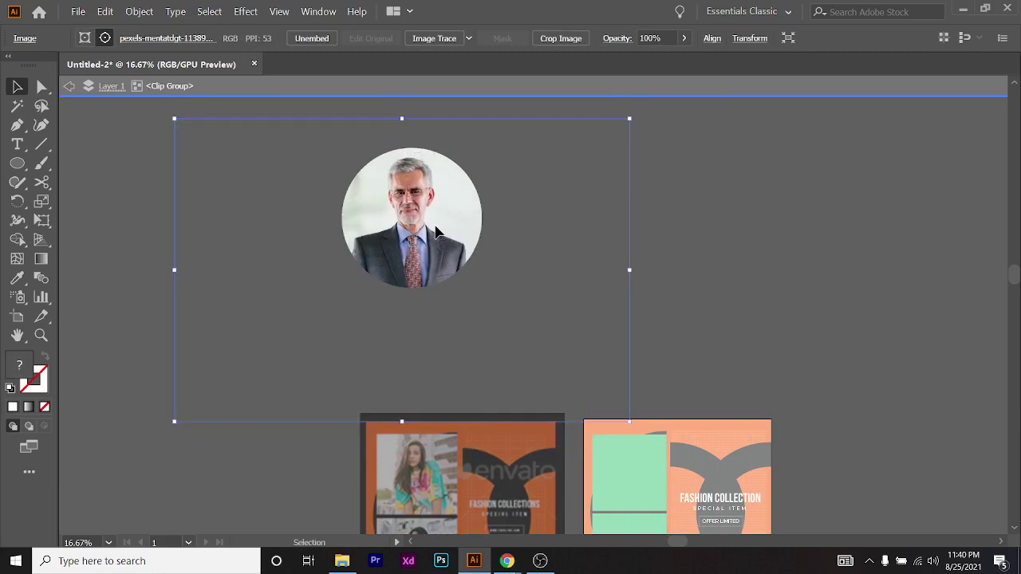
# Exit isolation mode and delete the circular clip group with the businessman photo
pyautogui.doubleClick(892, 184)
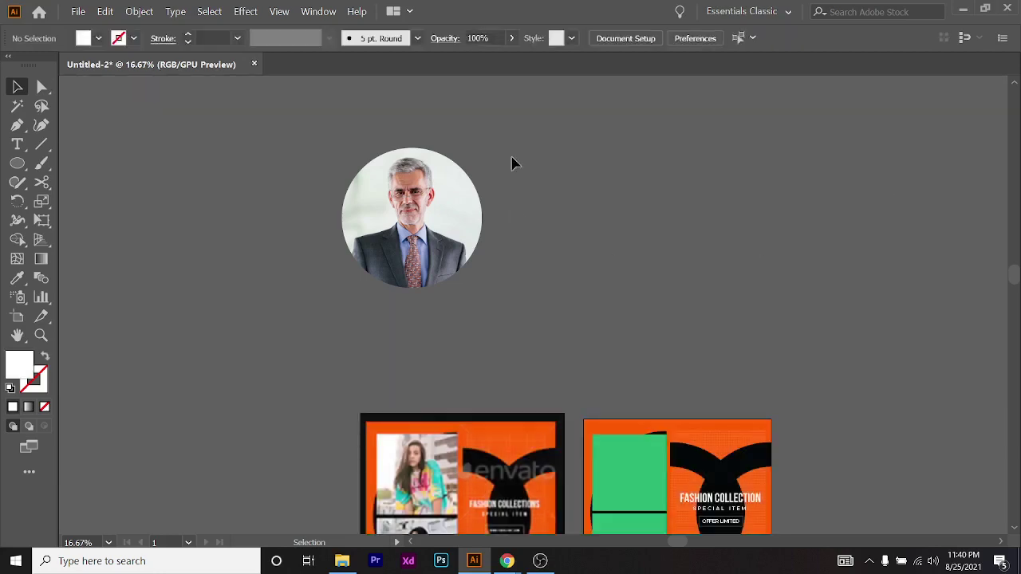
pyautogui.scroll(-2, 558, 183)
pyautogui.moveTo(735, 236); pyautogui.dragTo(570, 168)
pyautogui.scroll(-2, 666, 183)
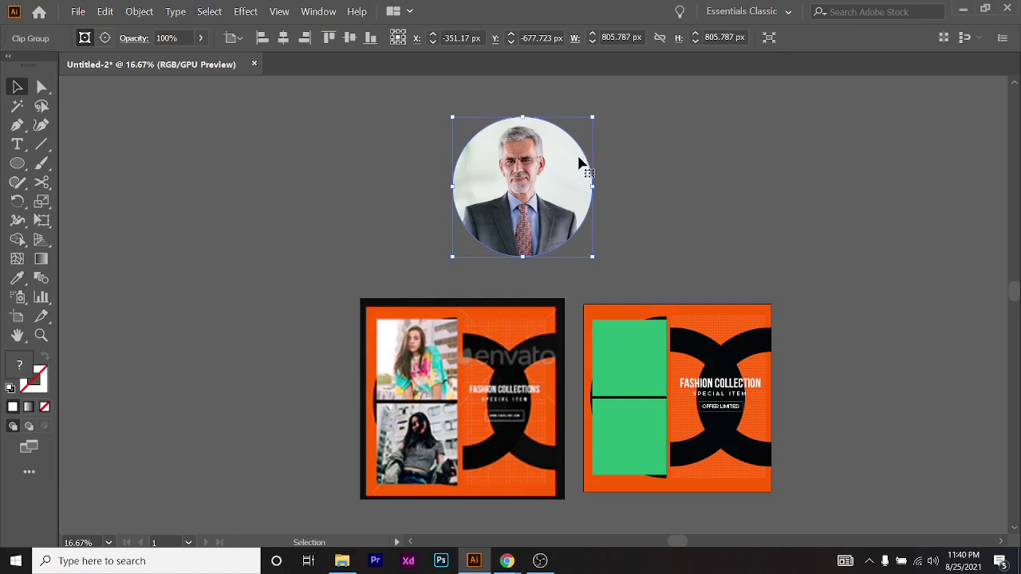
pyautogui.press('Delete')
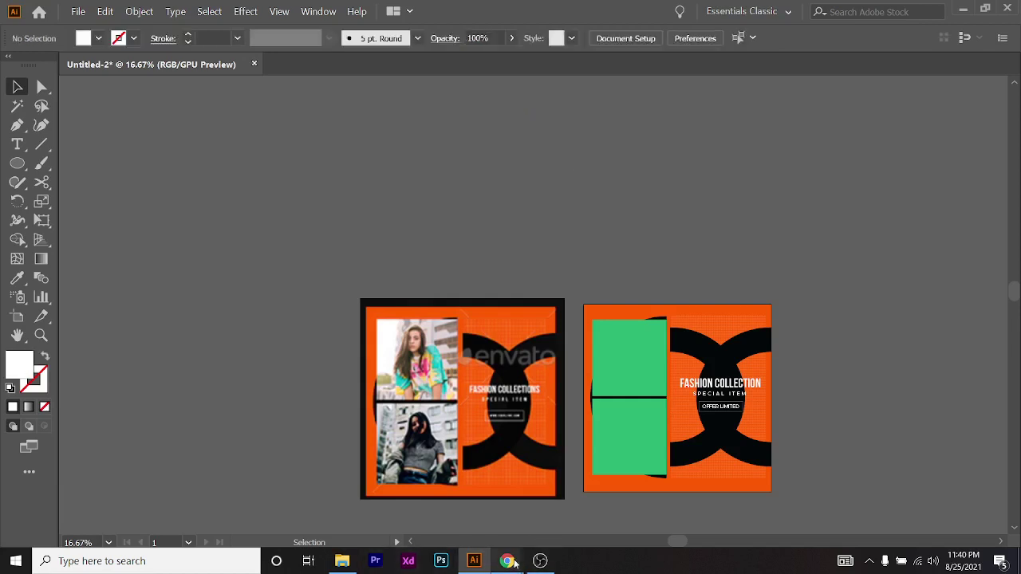
pyautogui.scroll(-1, 678, 392)
pyautogui.scroll(1, 673, 383)
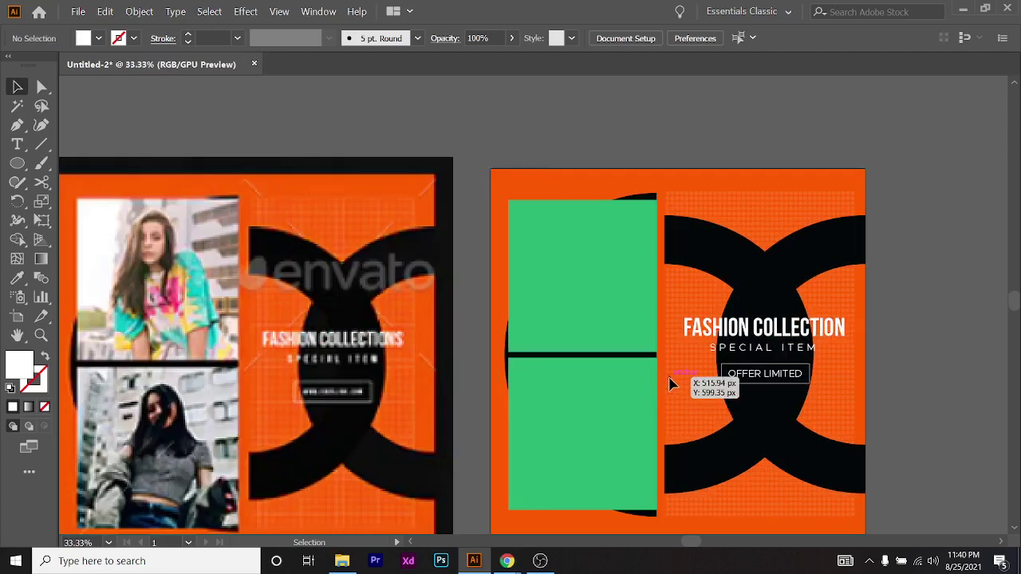
# Switch to File Explorer and open the Downloads folder
pyautogui.click(342, 561)
pyautogui.click(341, 561)
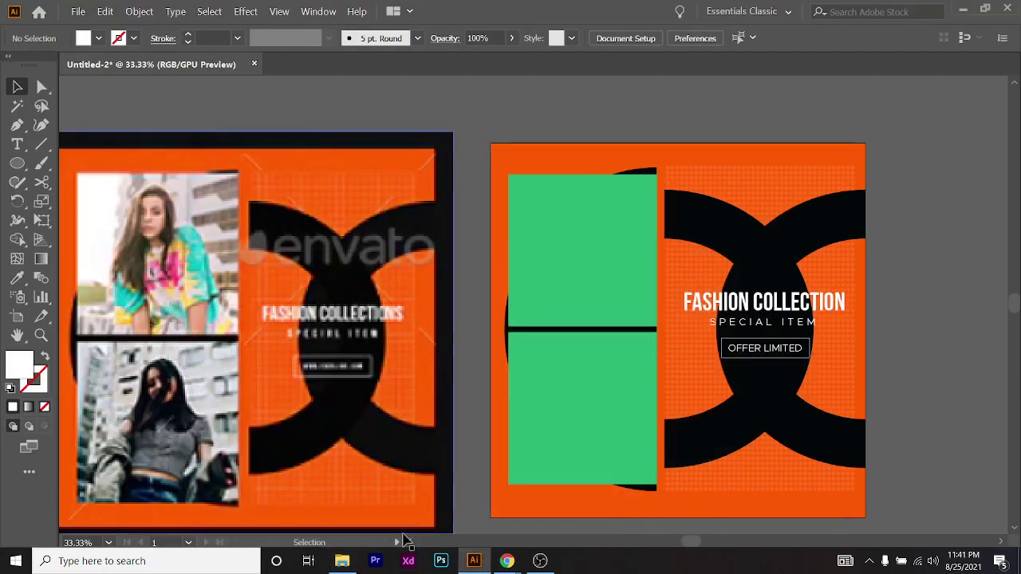
pyautogui.click(342, 560)
pyautogui.click(70, 268)
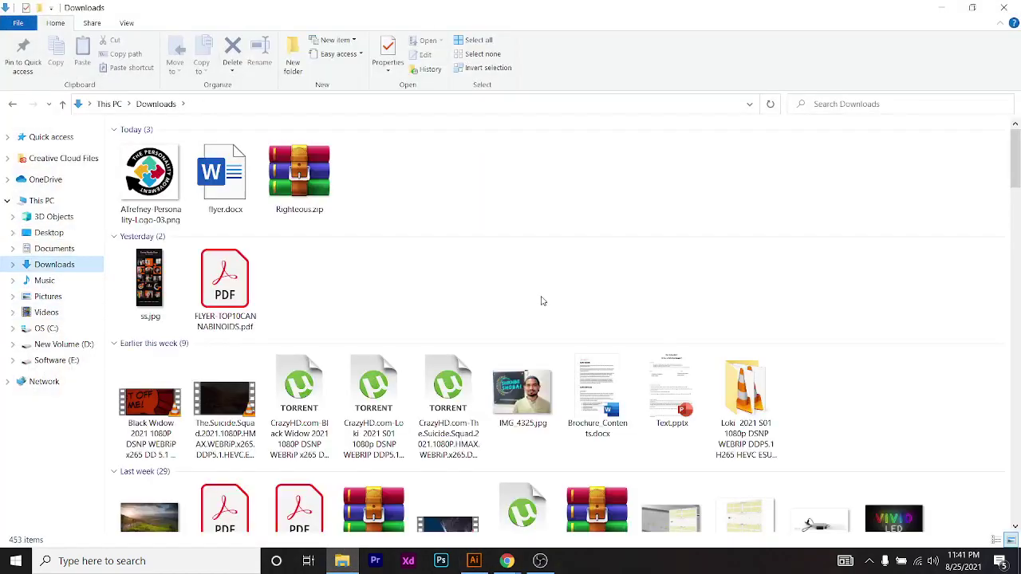
# Find the photo of the woman in a pink jacket against a purple wall among the pexels files and select it
pyautogui.write('printer')
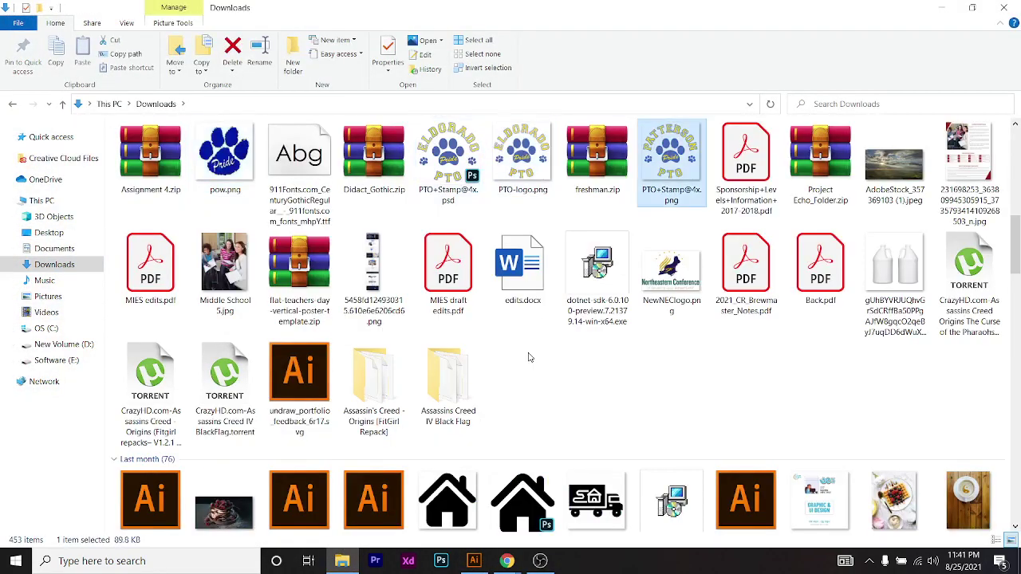
pyautogui.press('p')
pyautogui.press('p')
pyautogui.press('p')
pyautogui.press('p')
pyautogui.press('p')
pyautogui.press('p')
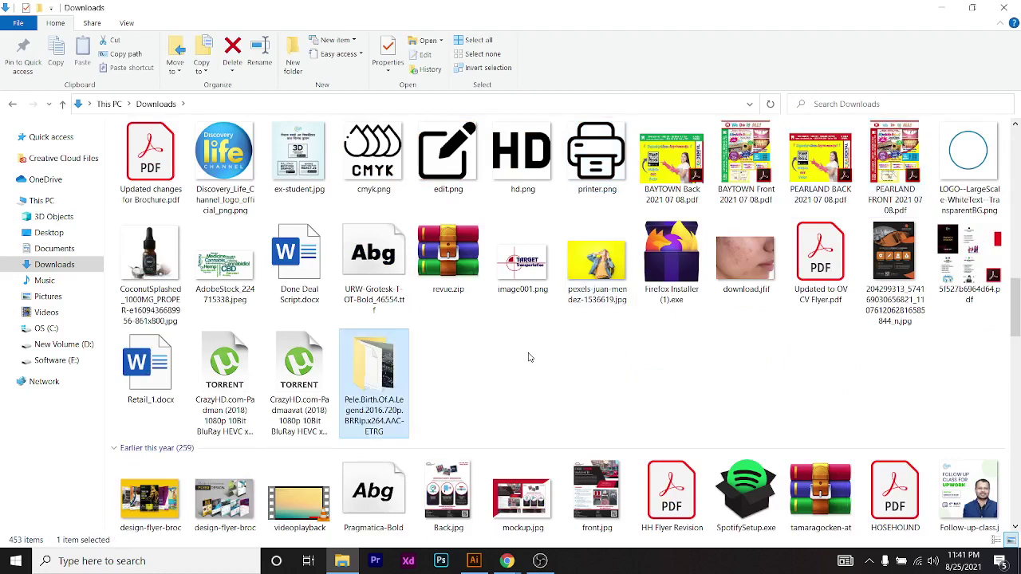
pyautogui.press('p')
pyautogui.press('p')
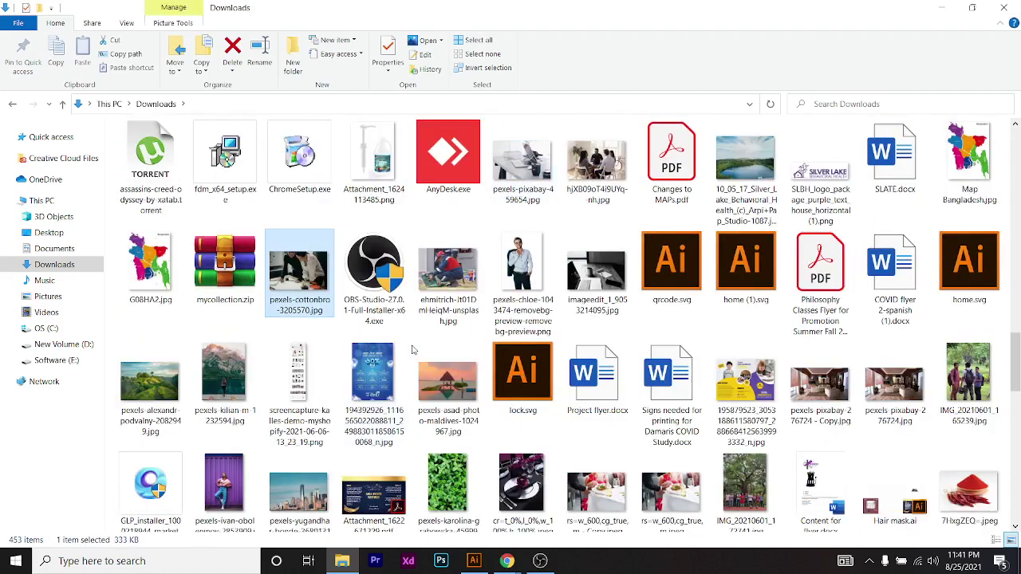
pyautogui.press('p')
pyautogui.press('p')
pyautogui.press('p')
pyautogui.press('p')
pyautogui.press('p')
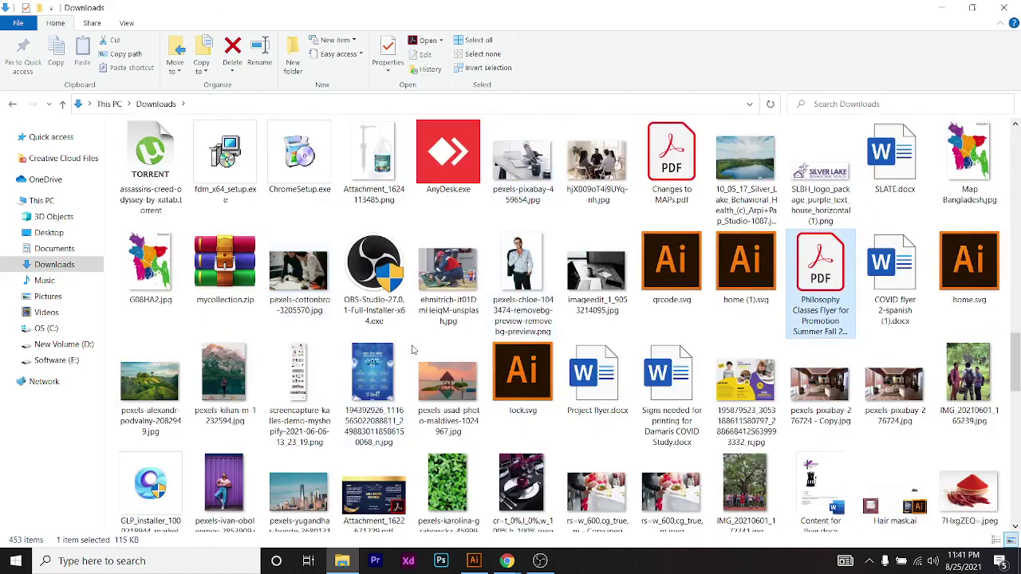
pyautogui.press('p')
pyautogui.press('p')
pyautogui.press('p')
pyautogui.press('p')
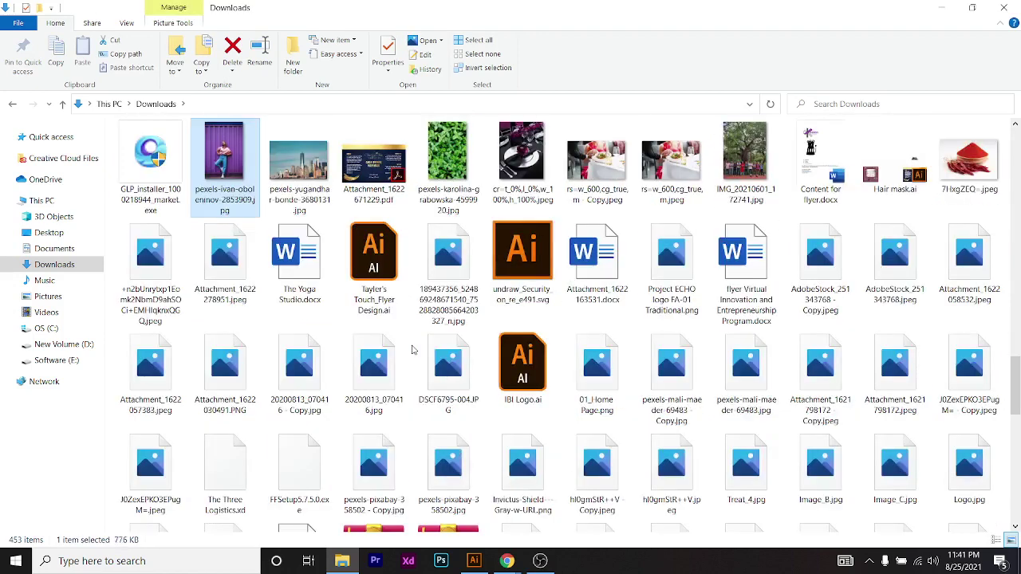
pyautogui.click(238, 170)
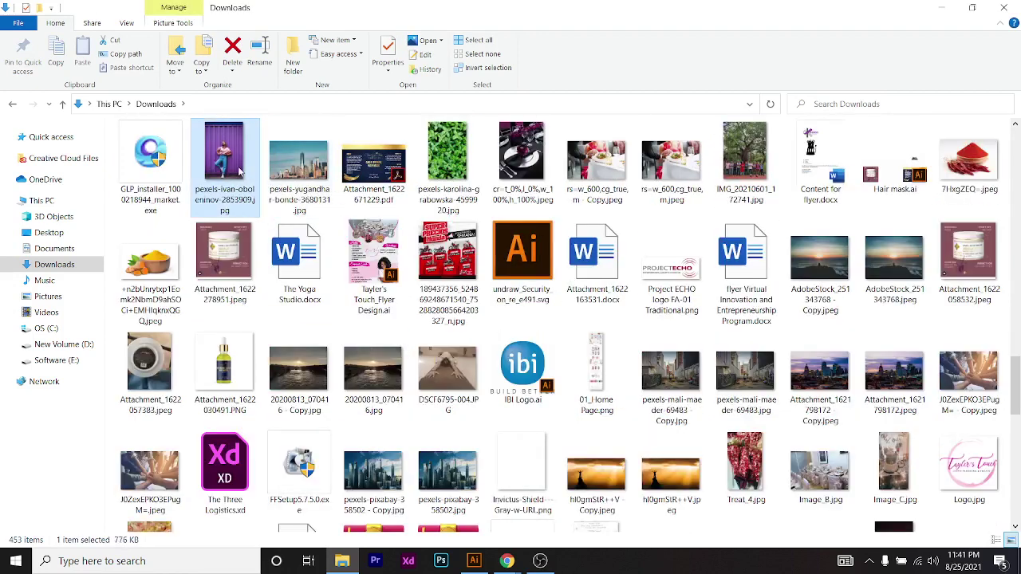
# Add the photo of the seated man in the blue 33 jersey to the selection and place both photos in the Illustrator document
pyautogui.scroll(-3, 493, 317)
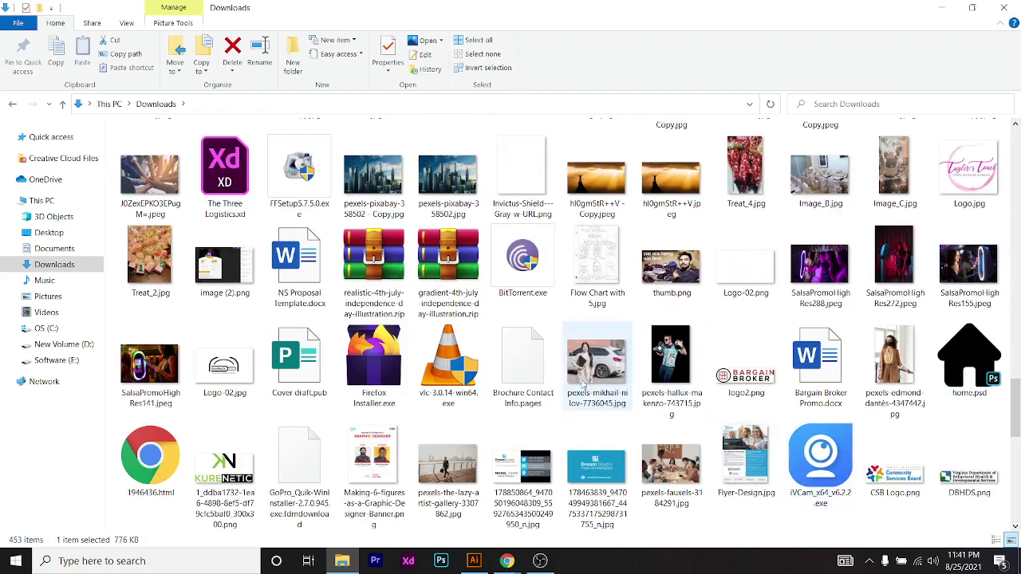
pyautogui.scroll(-2, 648, 393)
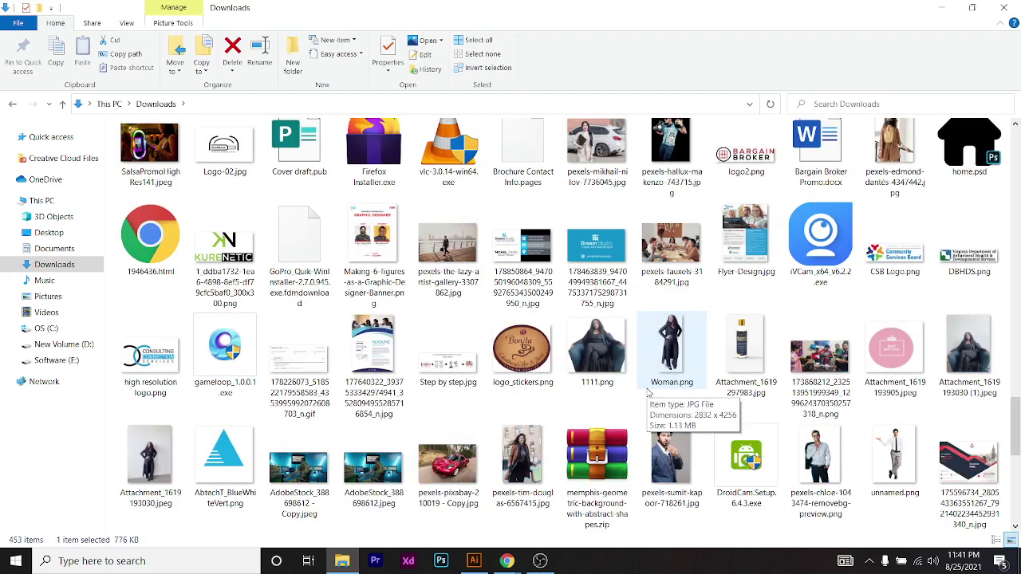
pyautogui.scroll(2, 648, 393)
pyautogui.scroll(-4, 648, 393)
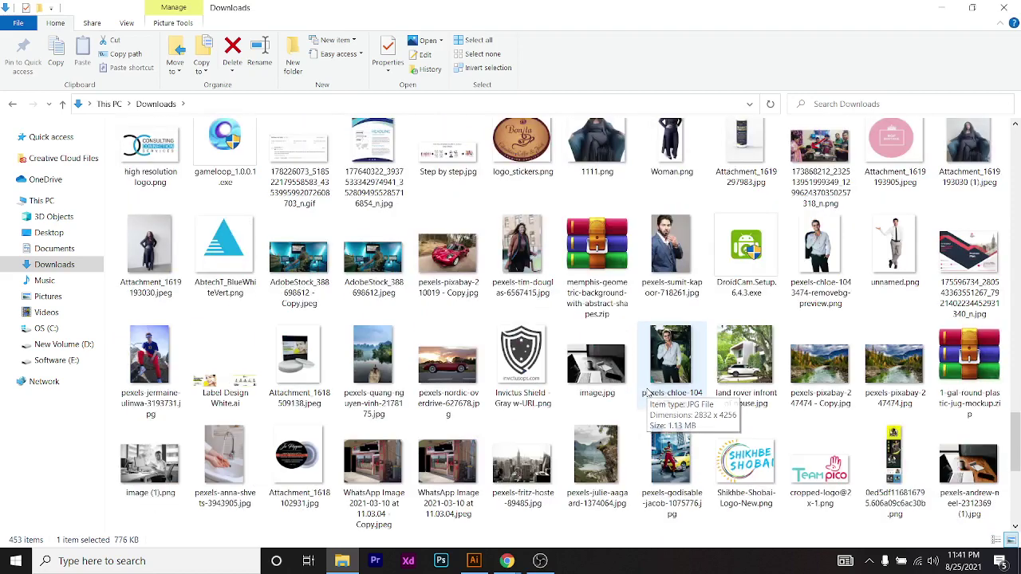
pyautogui.keyDown('ctrl'); pyautogui.click(161, 361); pyautogui.keyUp('ctrl')
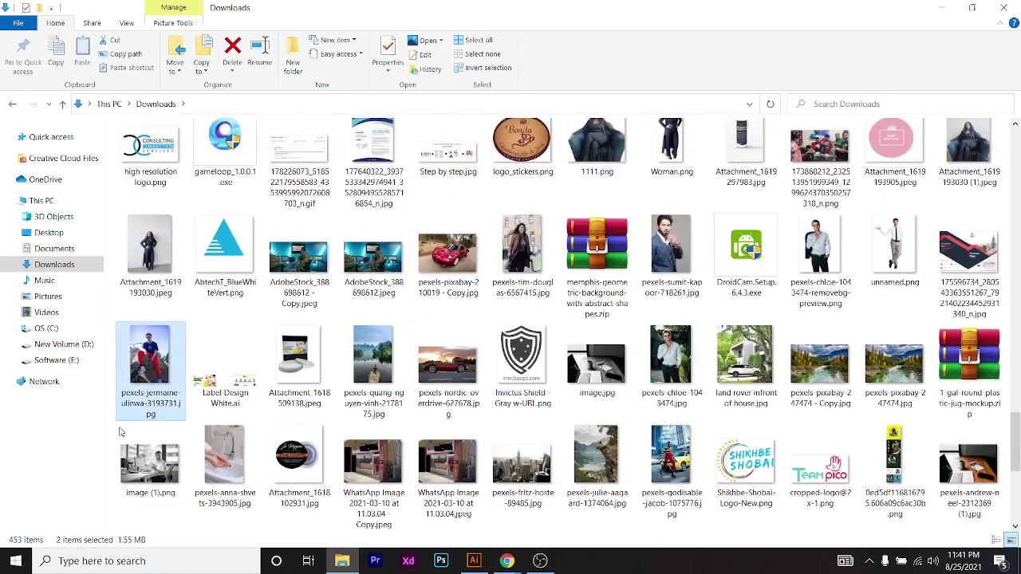
pyautogui.moveTo(147, 402); pyautogui.dragTo(615, 296)
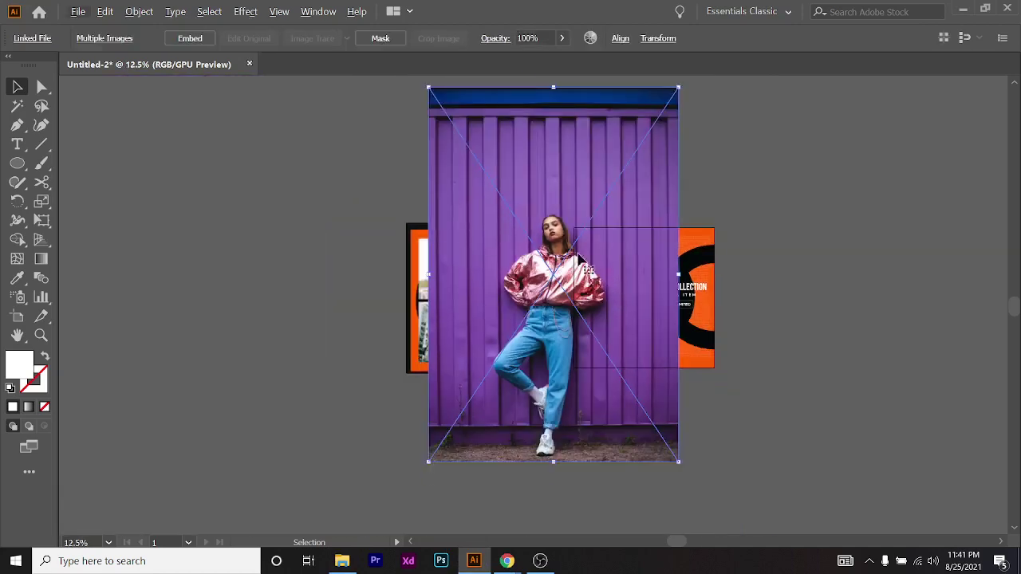
# Separate the two placed photos, putting the man left of the reference post and the woman right of the fashion artboard
pyautogui.moveTo(577, 255); pyautogui.dragTo(314, 246)
pyautogui.click(470, 229)
pyautogui.click(522, 140)
pyautogui.scroll(1, 355, 259)
pyautogui.moveTo(289, 329); pyautogui.dragTo(501, 246)
pyautogui.scroll(2, 499, 246)
pyautogui.moveTo(479, 286); pyautogui.dragTo(841, 332)
pyautogui.hscroll(2, 649, 274)
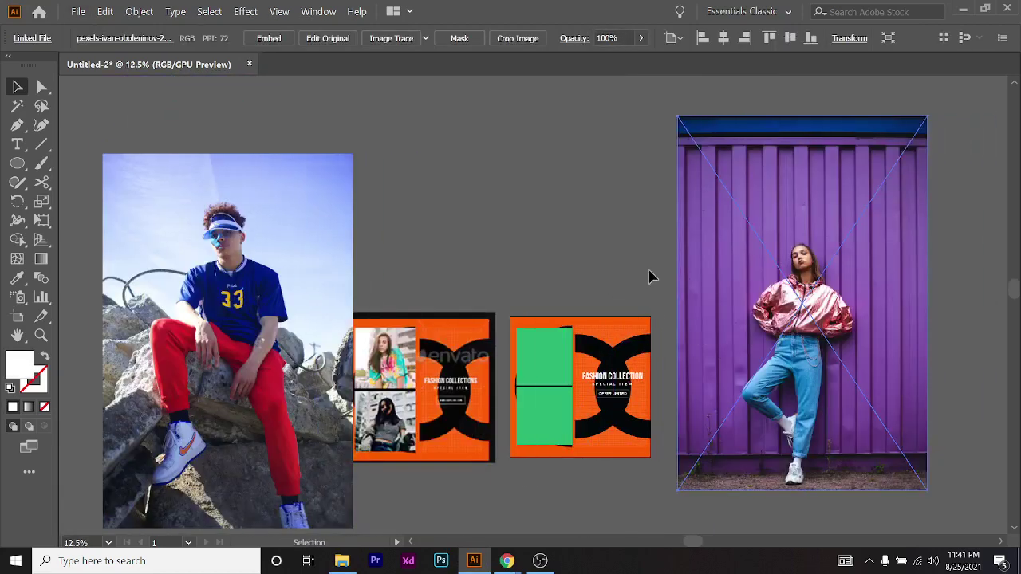
pyautogui.scroll(-1, 649, 274)
pyautogui.moveTo(193, 247); pyautogui.dragTo(171, 212)
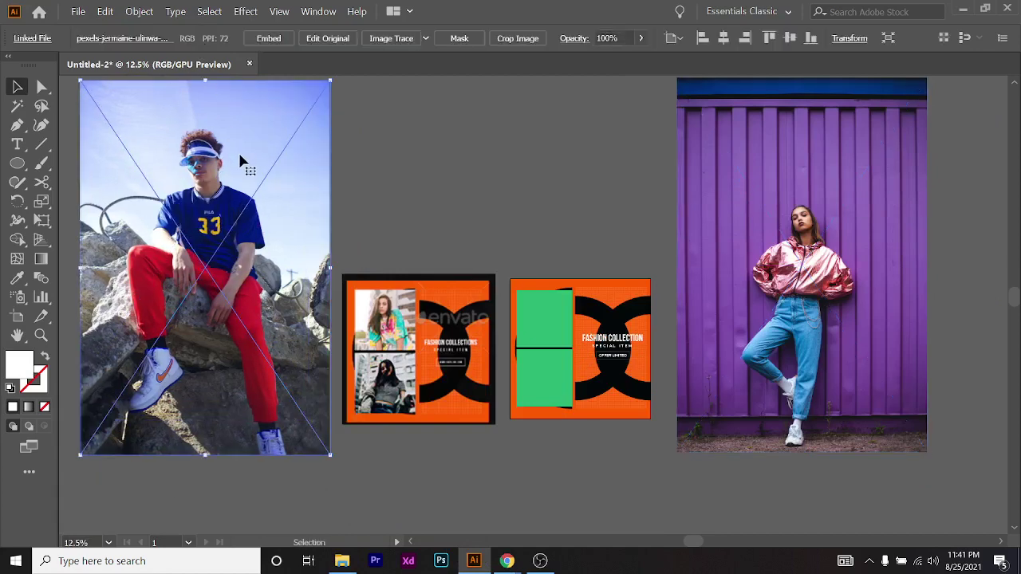
# Embed the man's photo and the woman's photo in the document and deselect them
pyautogui.click(263, 40)
pyautogui.click(700, 221)
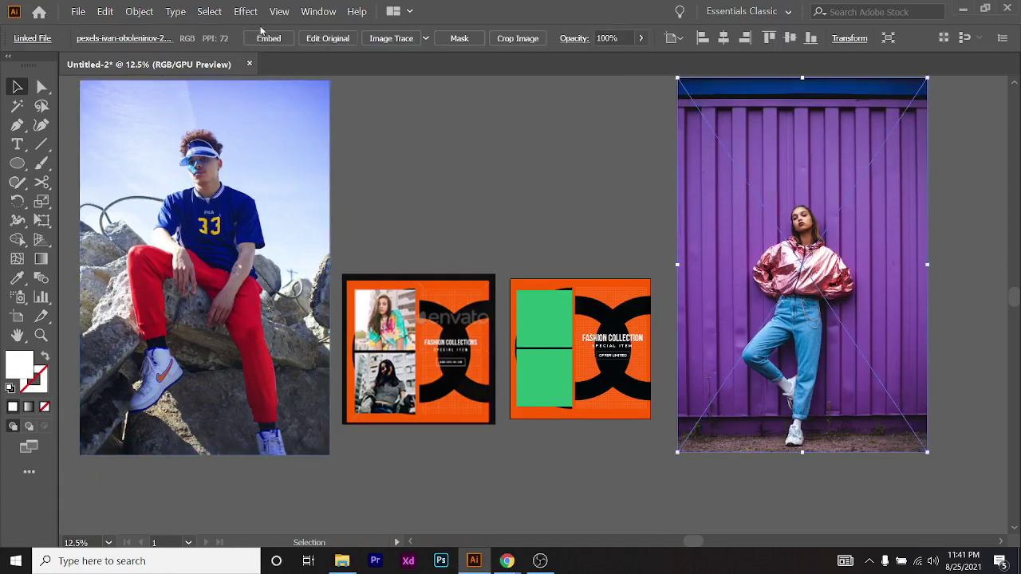
pyautogui.click(269, 38)
pyautogui.click(385, 157)
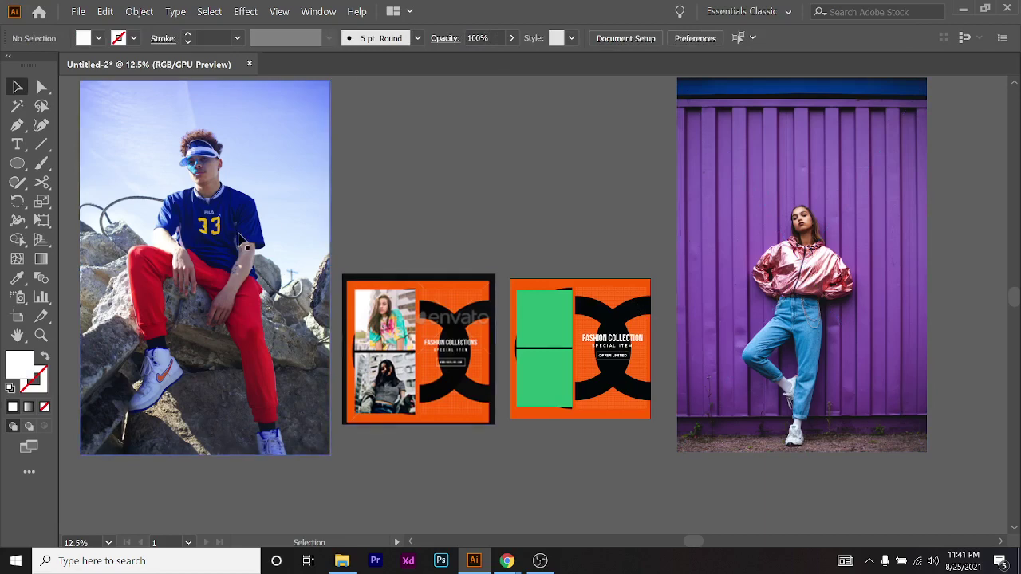
# Move the man's photo onto the fashion artboard and scale it down proportionally to about half its size
pyautogui.moveTo(237, 238); pyautogui.dragTo(576, 312)
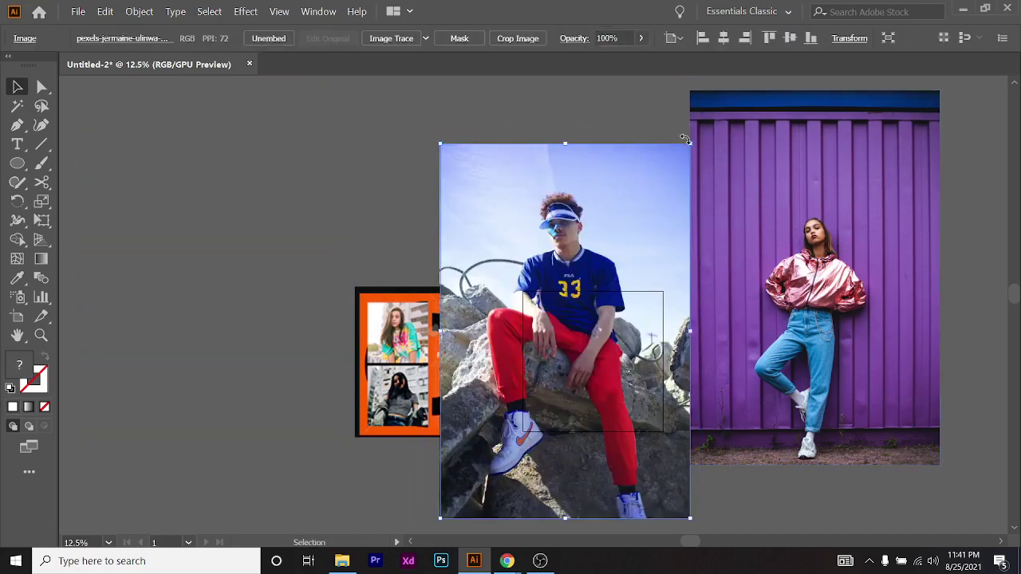
pyautogui.moveTo(684, 139); pyautogui.dragTo(575, 318)
pyautogui.hotkey('ctrl', '=')
pyautogui.scroll(-1, 492, 426)
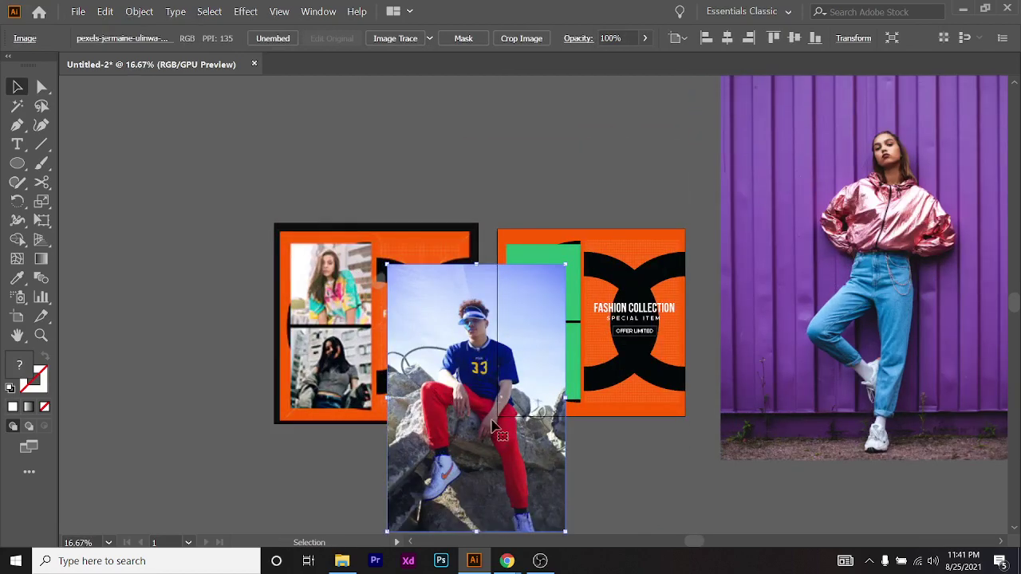
pyautogui.scroll(1, 494, 422)
pyautogui.moveTo(435, 421); pyautogui.dragTo(572, 316)
pyautogui.scroll(1, 680, 275)
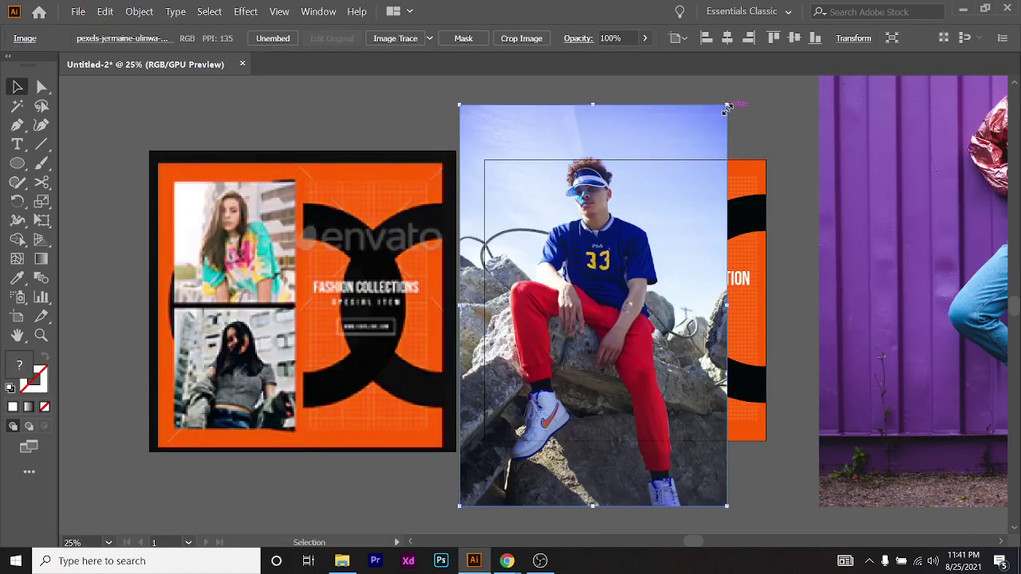
# Halve the man's photo again proportionally in two reductions and position it over the green rectangles
pyautogui.moveTo(727, 108); pyautogui.dragTo(529, 343)
pyautogui.moveTo(453, 444); pyautogui.dragTo(582, 285)
pyautogui.scroll(2, 611, 229)
pyautogui.scroll(-3, 563, 457)
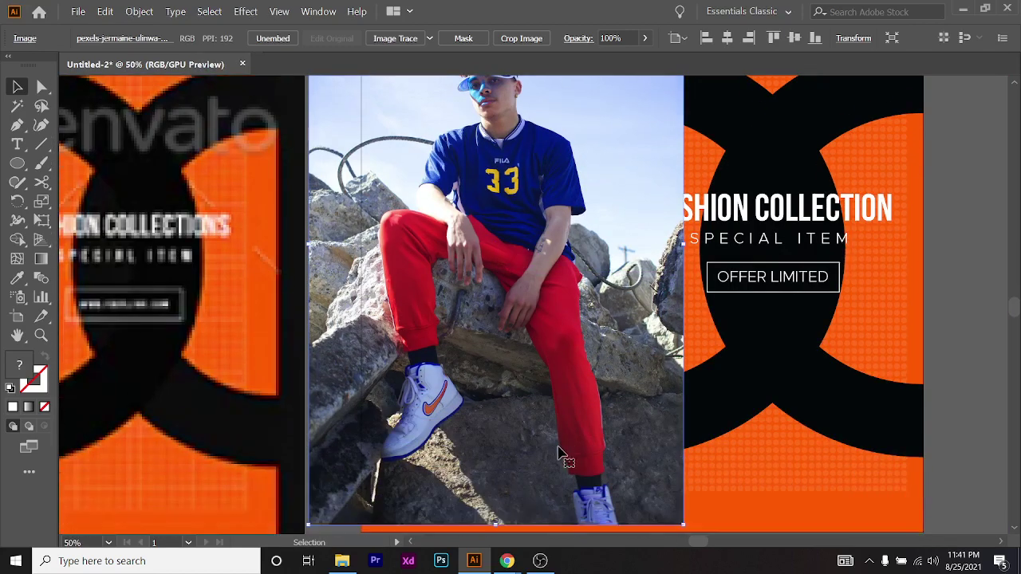
pyautogui.scroll(-1, 562, 457)
pyautogui.moveTo(495, 499); pyautogui.dragTo(543, 335)
pyautogui.scroll(3, 543, 335)
pyautogui.moveTo(530, 235)
pyautogui.mouseDown()
pyautogui.moveTo(536, 269)
pyautogui.moveTo(539, 241)
pyautogui.mouseUp()
pyautogui.scroll(3, 539, 238)
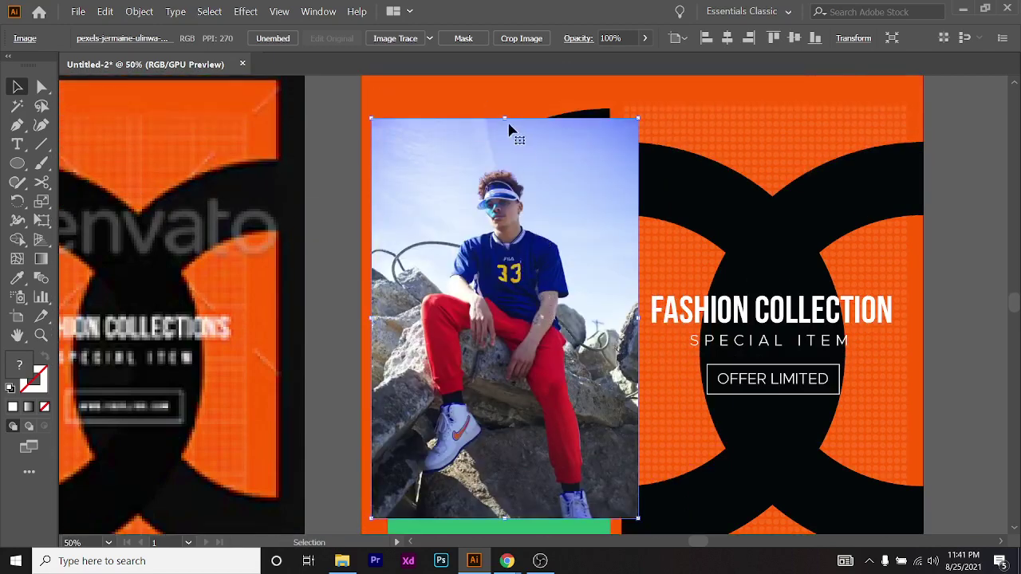
# Shrink the man's photo slightly until it is just wider than the upper green rectangle and align it over that rectangle
pyautogui.moveTo(509, 118); pyautogui.dragTo(504, 171)
pyautogui.scroll(2, 512, 303)
pyautogui.moveTo(511, 303); pyautogui.dragTo(501, 240)
pyautogui.scroll(-1, 574, 331)
pyautogui.moveTo(580, 335); pyautogui.dragTo(583, 339)
pyautogui.scroll(1, 602, 293)
pyautogui.scroll(-2, 602, 291)
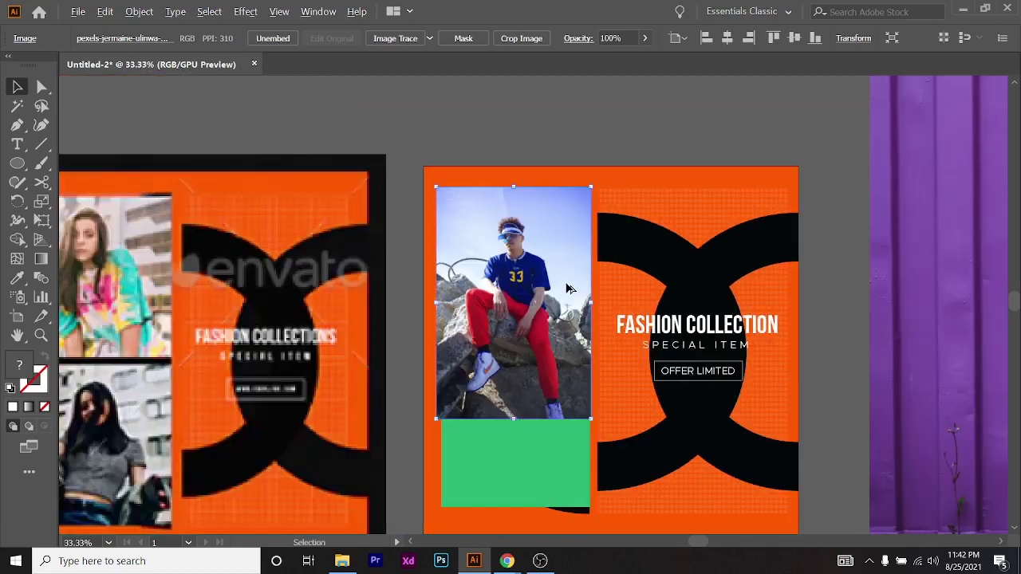
# Send the man's photo behind the green rectangles and nudge it to extend past every edge of the upper one
pyautogui.scroll(1, 567, 291)
pyautogui.scroll(-1, 568, 291)
pyautogui.scroll(1, 568, 291)
pyautogui.scroll(1, 583, 287)
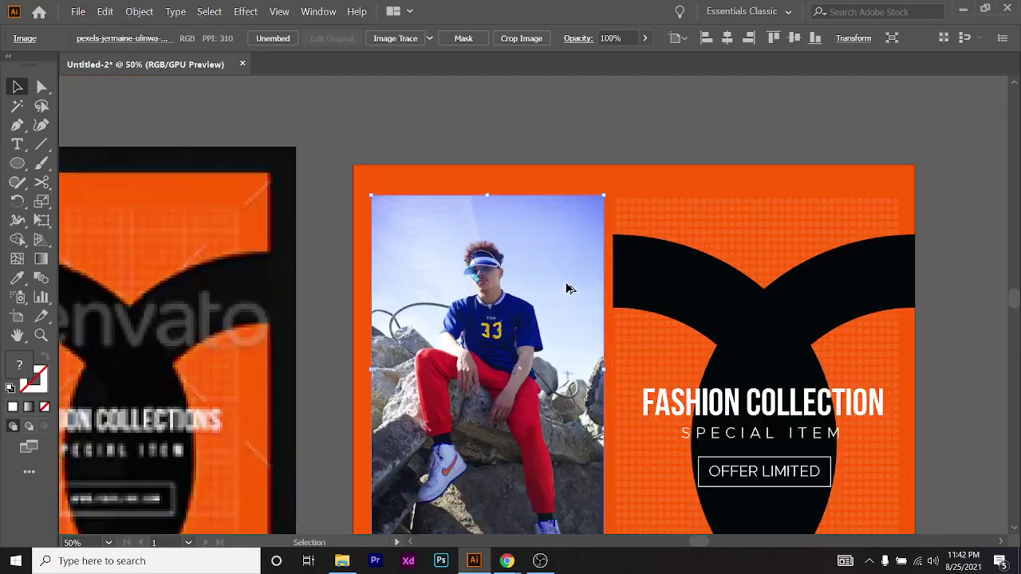
pyautogui.scroll(-1, 588, 283)
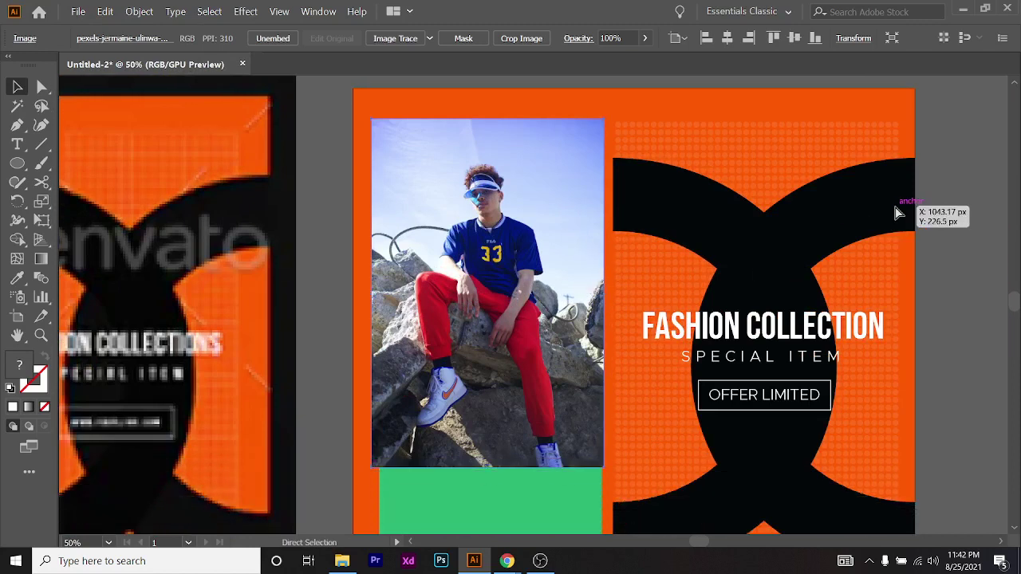
pyautogui.hotkey('ctrl', '[')
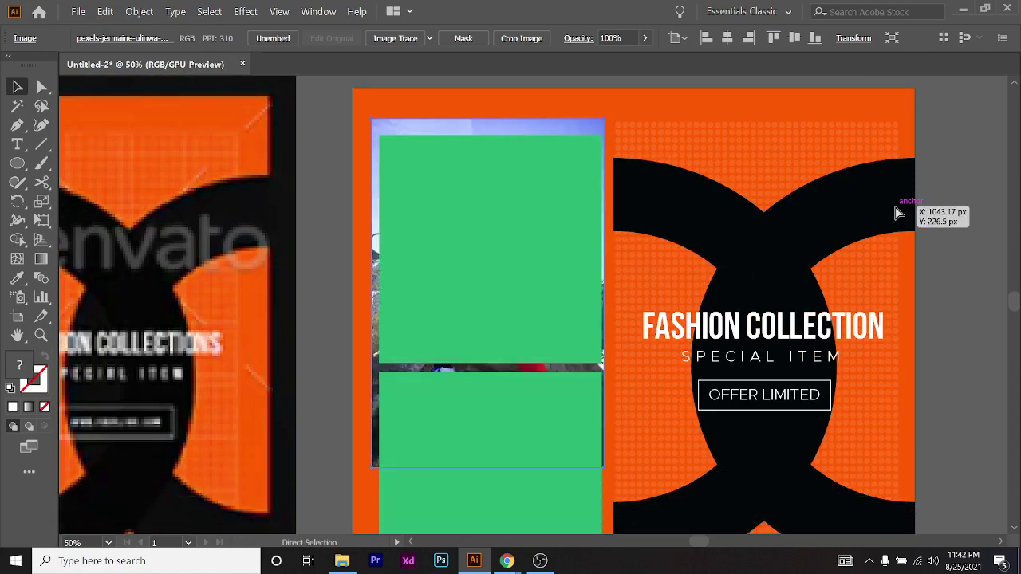
pyautogui.scroll(1, 512, 135)
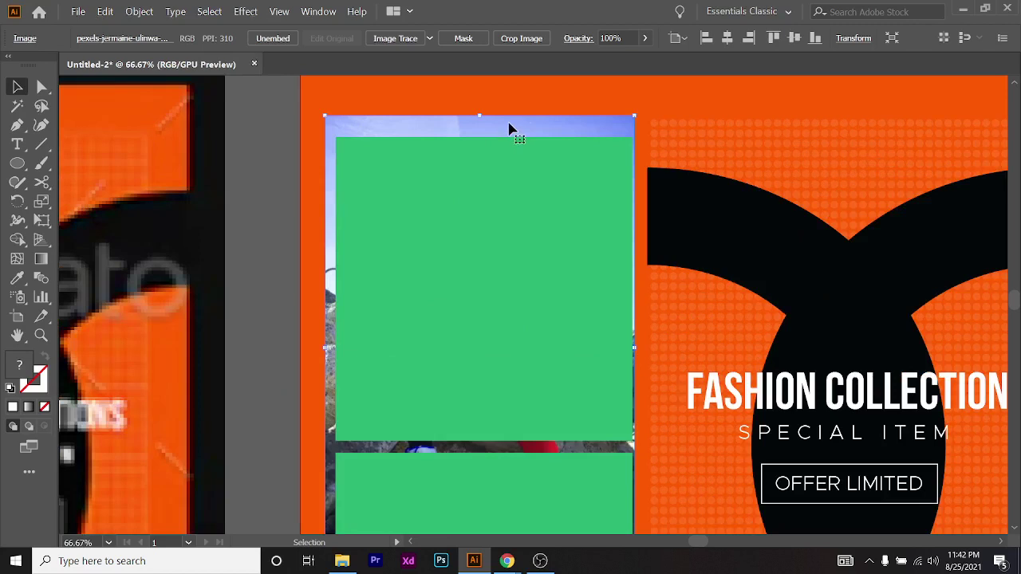
pyautogui.moveTo(520, 117); pyautogui.dragTo(524, 122)
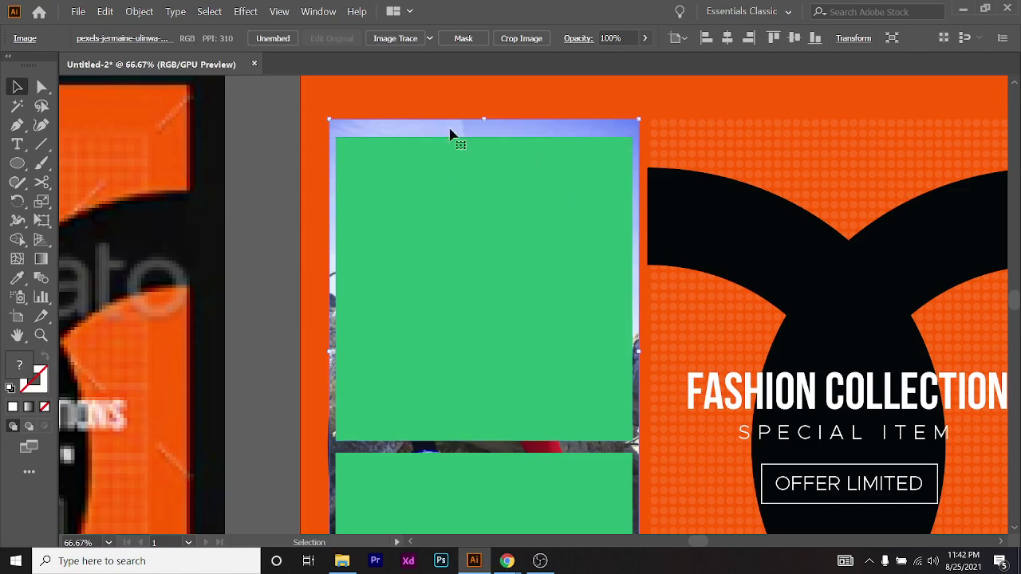
# Clip the man's photo to the upper green rectangle with a clipping mask
pyautogui.keyDown('shift'); pyautogui.click(395, 230); pyautogui.keyUp('shift')
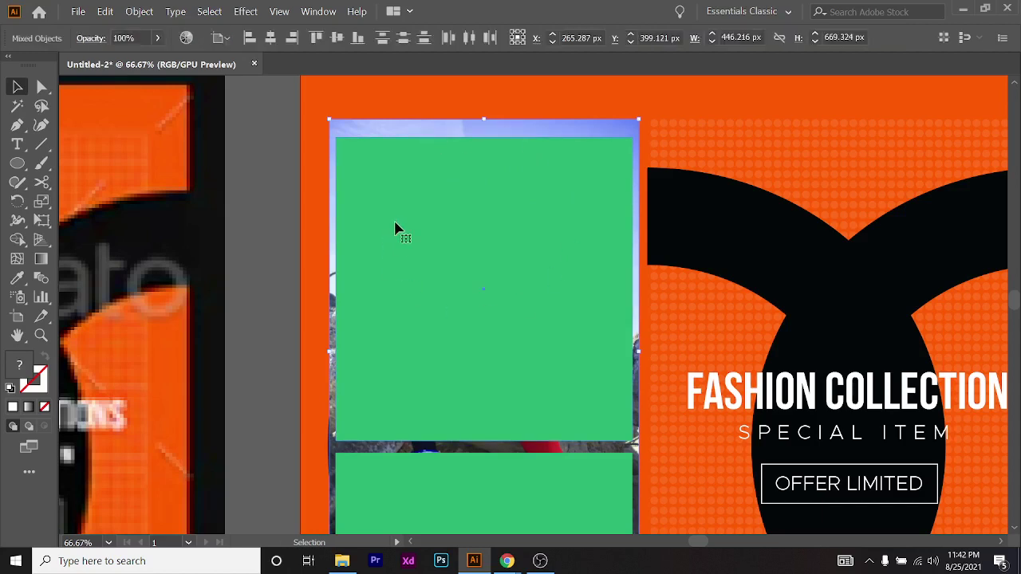
pyautogui.rightClick(503, 206)
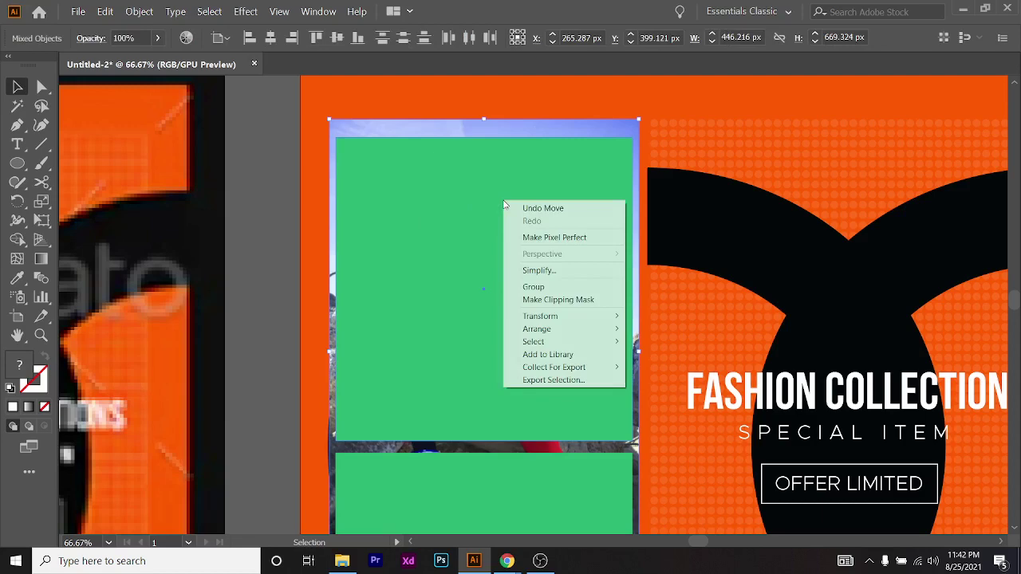
pyautogui.click(604, 307)
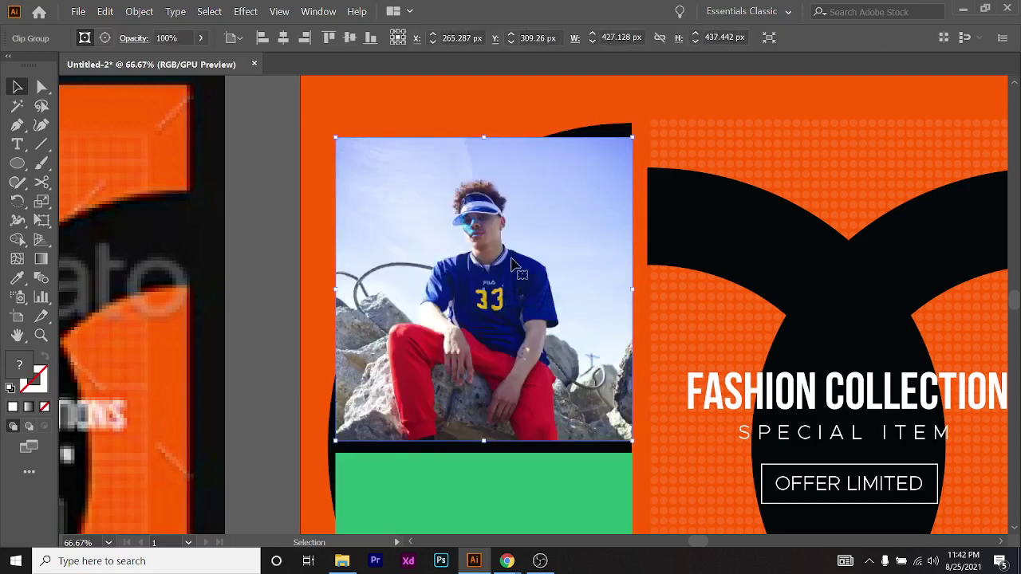
# Move the man's photo up slightly inside its clipping mask so his shoe shows, and leave isolation mode
pyautogui.doubleClick(479, 222)
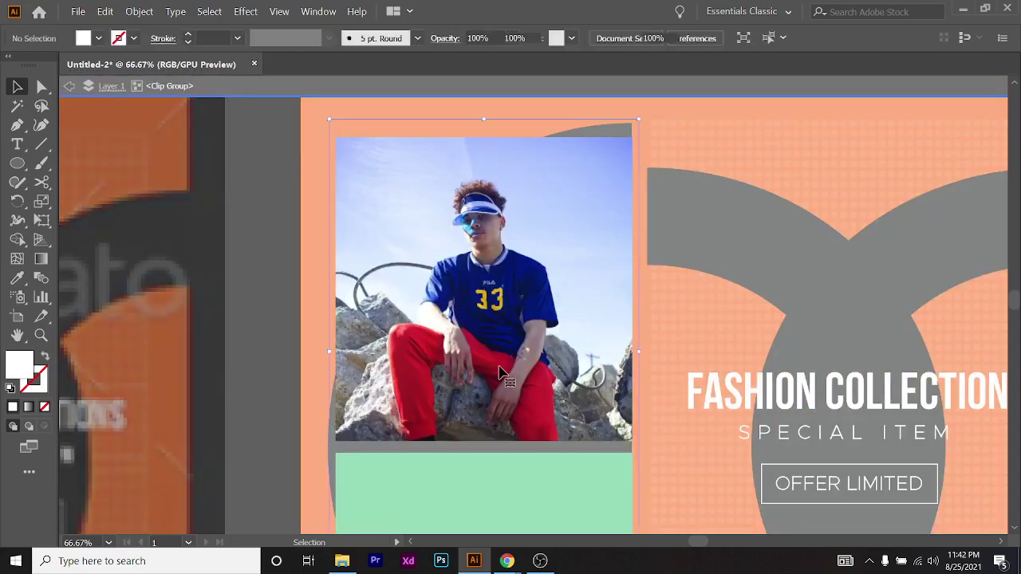
pyautogui.moveTo(517, 372)
pyautogui.mouseDown()
pyautogui.moveTo(495, 359)
pyautogui.moveTo(519, 357)
pyautogui.mouseUp()
pyautogui.scroll(-1, 517, 355)
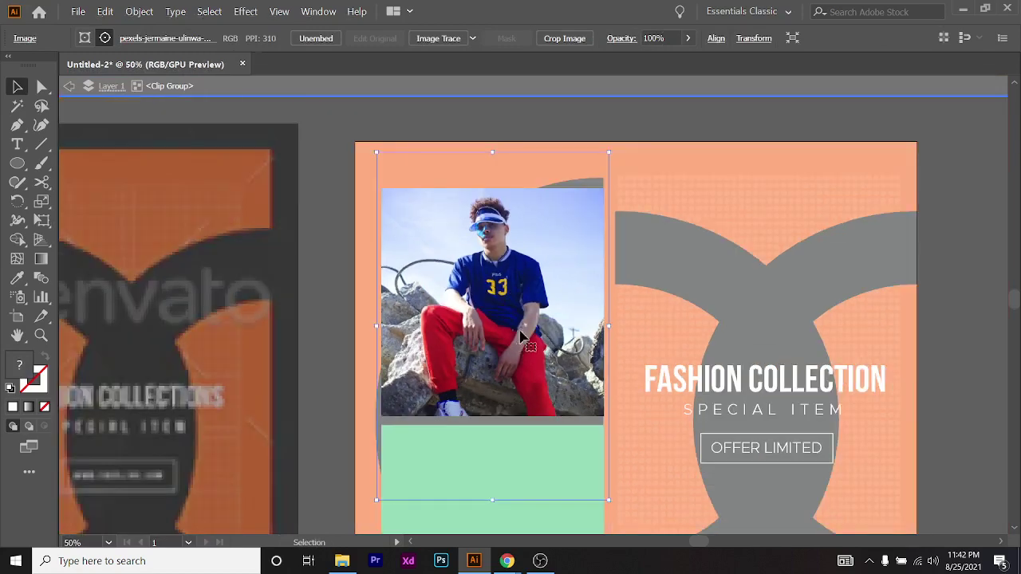
pyautogui.scroll(1, 526, 259)
pyautogui.doubleClick(789, 175)
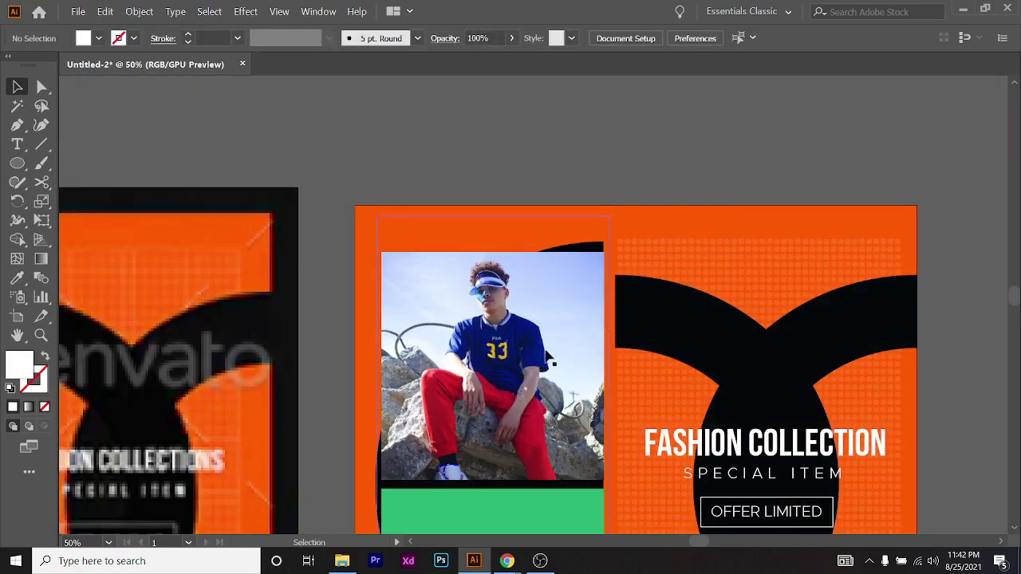
# Shrink the woman's photo proportionally until it is slightly narrower than the lower green rectangle
pyautogui.hotkey('ctrl', '-')
pyautogui.hotkey('ctrl', '-')
pyautogui.hotkey('ctrl', '-')
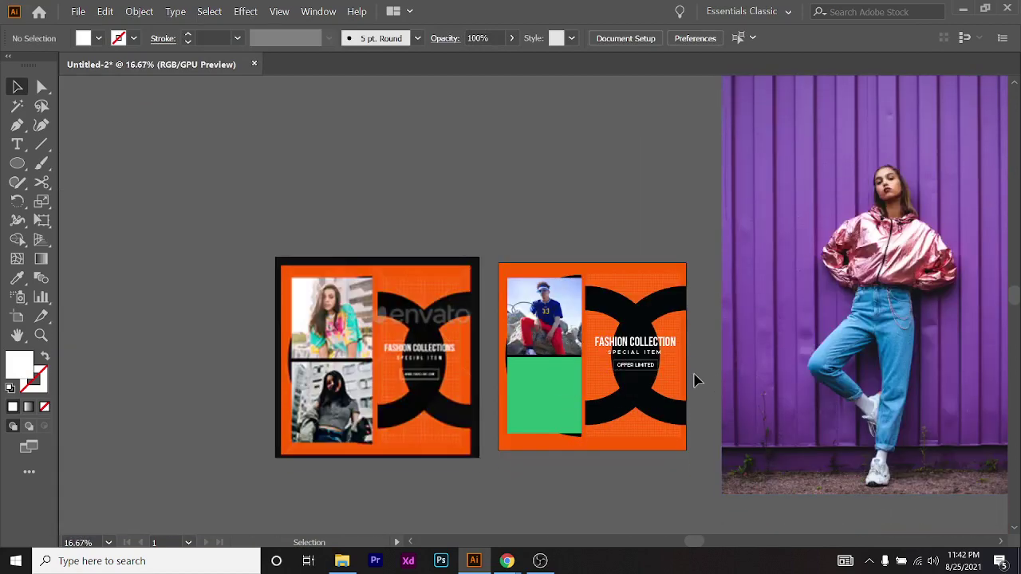
pyautogui.scroll(-1, 694, 380)
pyautogui.moveTo(654, 395); pyautogui.dragTo(764, 358)
pyautogui.scroll(1, 758, 375)
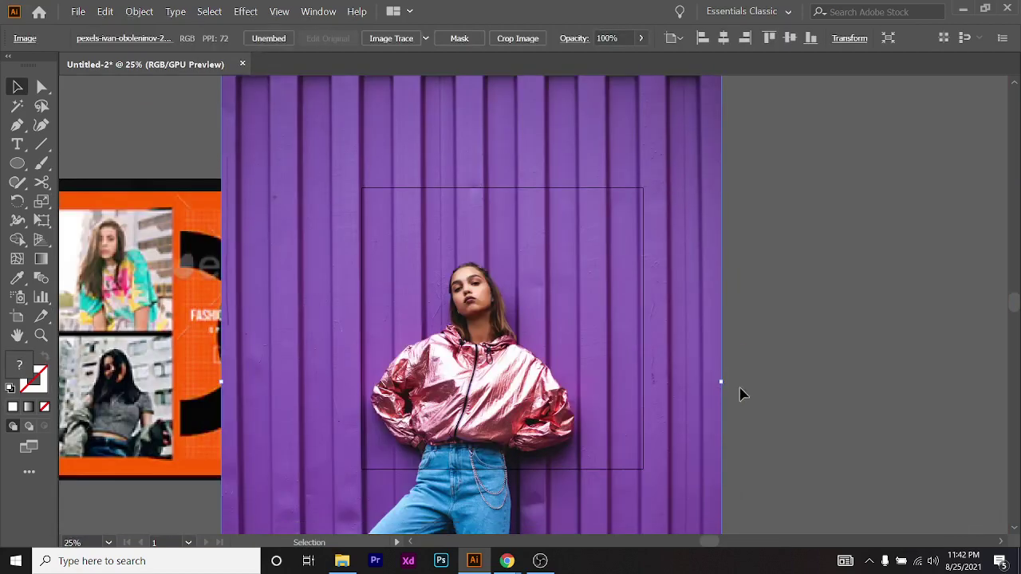
pyautogui.moveTo(720, 383); pyautogui.dragTo(327, 403)
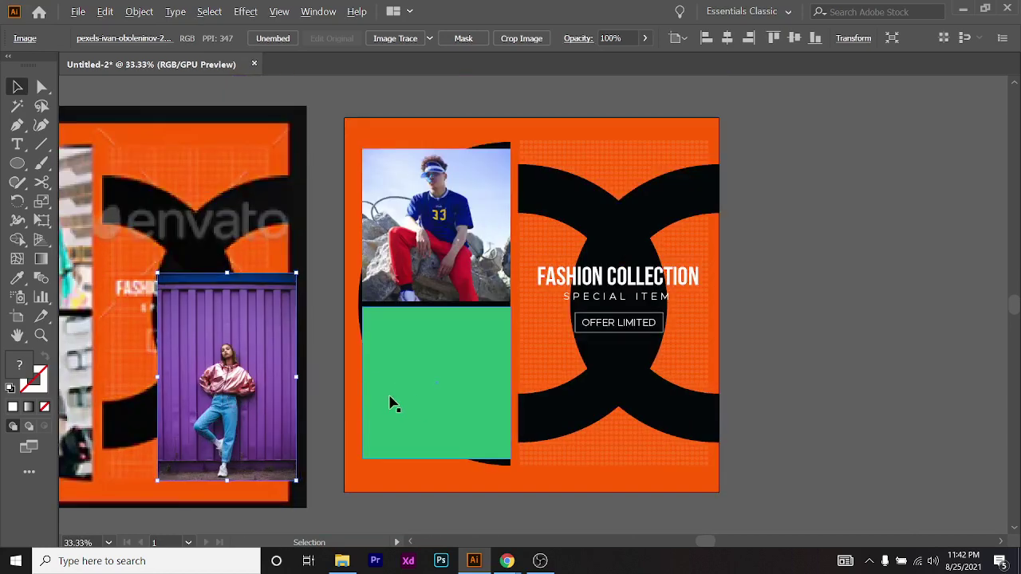
# Place the woman's photo over the lower green rectangle and enlarge it proportionally to extend past every edge
pyautogui.moveTo(238, 403); pyautogui.dragTo(401, 345)
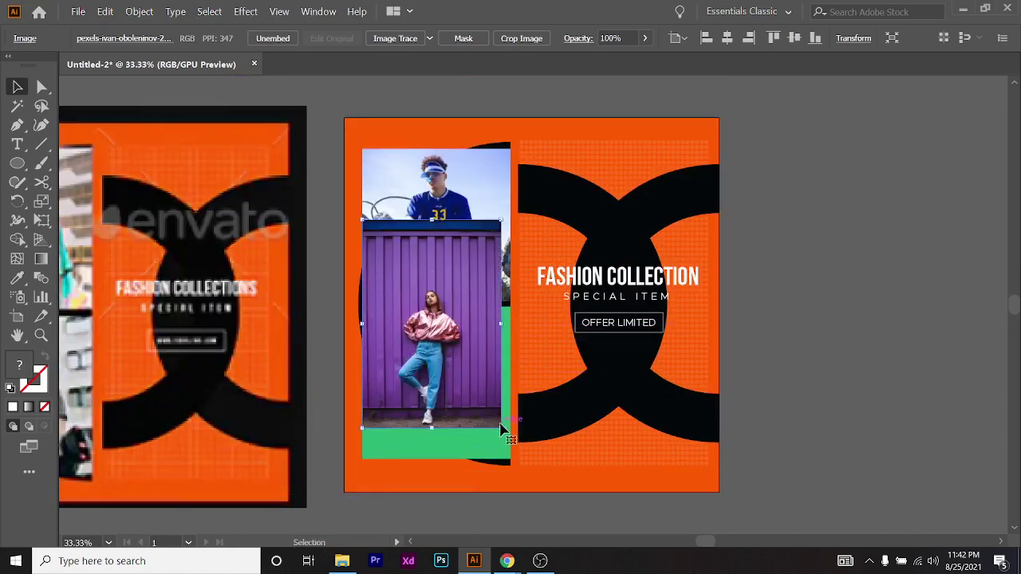
pyautogui.moveTo(501, 431); pyautogui.dragTo(564, 520)
pyautogui.moveTo(473, 459); pyautogui.dragTo(462, 451)
pyautogui.scroll(1, 462, 451)
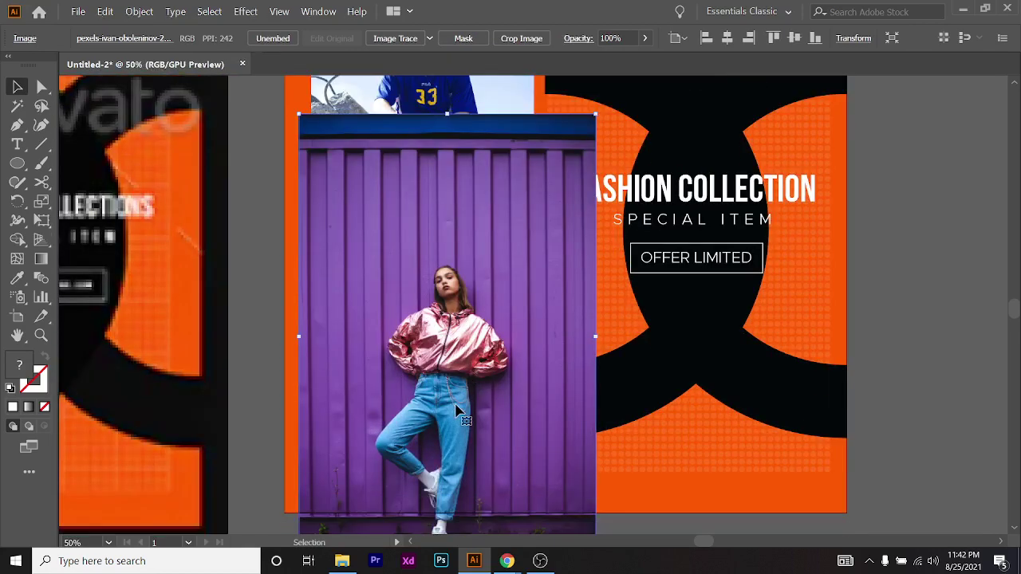
# Send the woman's photo behind the lower green rectangle and clip it to that rectangle with a clipping mask
pyautogui.hotkey('ctrl', '[')
pyautogui.hotkey('ctrl', '[')
pyautogui.hotkey('ctrl', '[')
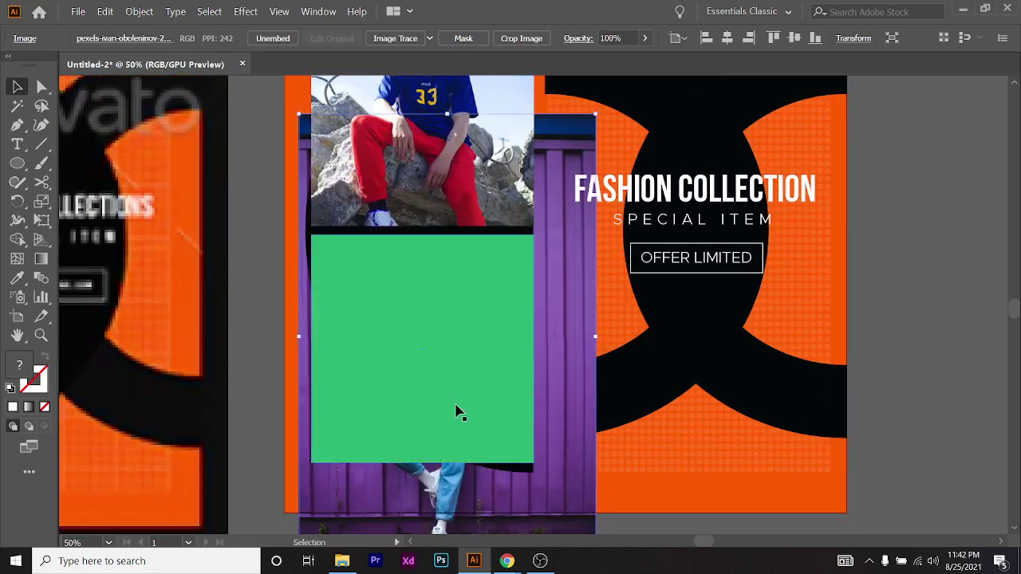
pyautogui.keyDown('shift'); pyautogui.click(415, 296); pyautogui.keyUp('shift')
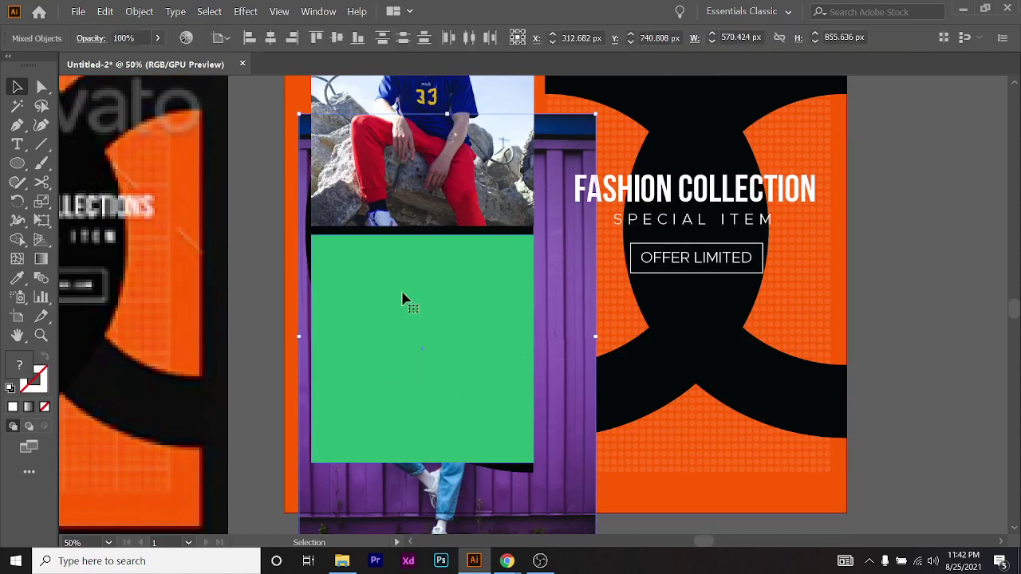
pyautogui.rightClick(478, 301)
pyautogui.click(514, 397)
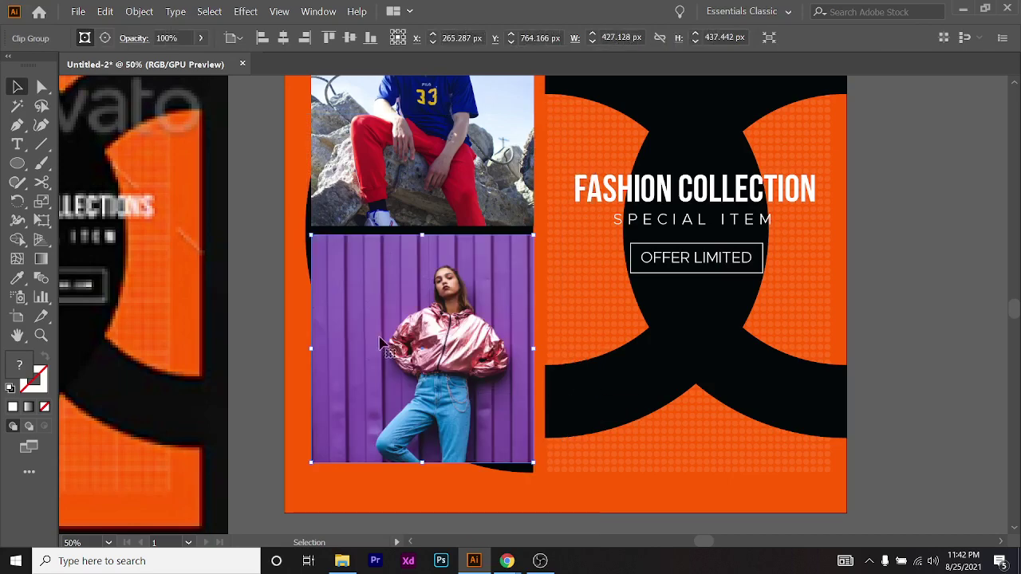
# Isolate the woman's clip group and shift her photo left, nudging it back right until she is nearly centred in the frame
pyautogui.scroll(1, 380, 343)
pyautogui.doubleClick(455, 339)
pyautogui.moveTo(546, 363); pyautogui.dragTo(499, 363)
pyautogui.press('Right')
pyautogui.press('Right')
pyautogui.press('Right')
pyautogui.press('Right')
pyautogui.press('Right')
pyautogui.press('Right')
pyautogui.press('Right')
pyautogui.press('Right')
pyautogui.press('Right')
pyautogui.press('Right')
pyautogui.press('Right')
pyautogui.press('Right')
pyautogui.press('Right')
pyautogui.press('Right')
pyautogui.press('Right')
pyautogui.press('Right')
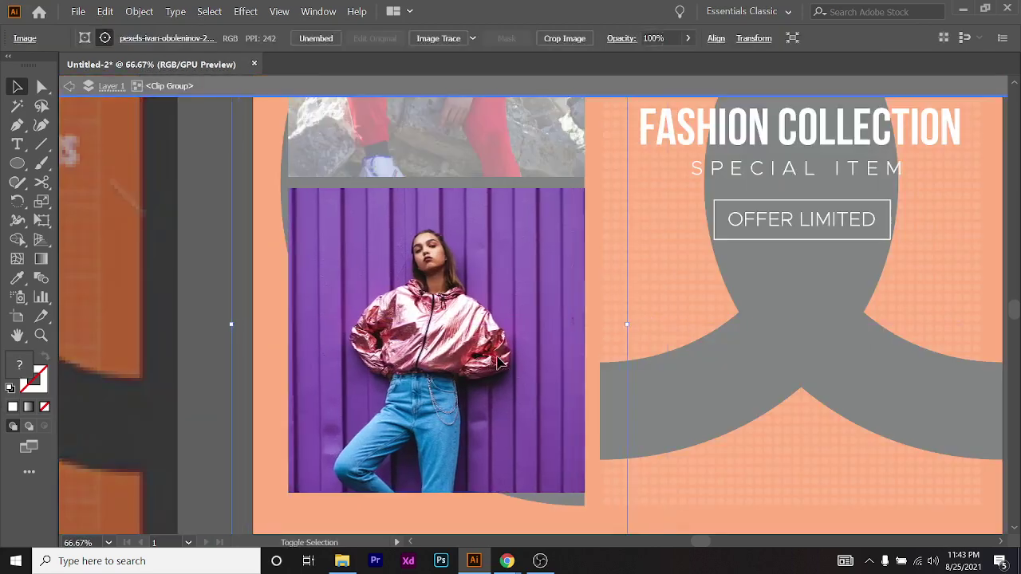
pyautogui.press('Right')
pyautogui.press('Right')
pyautogui.press('Right')
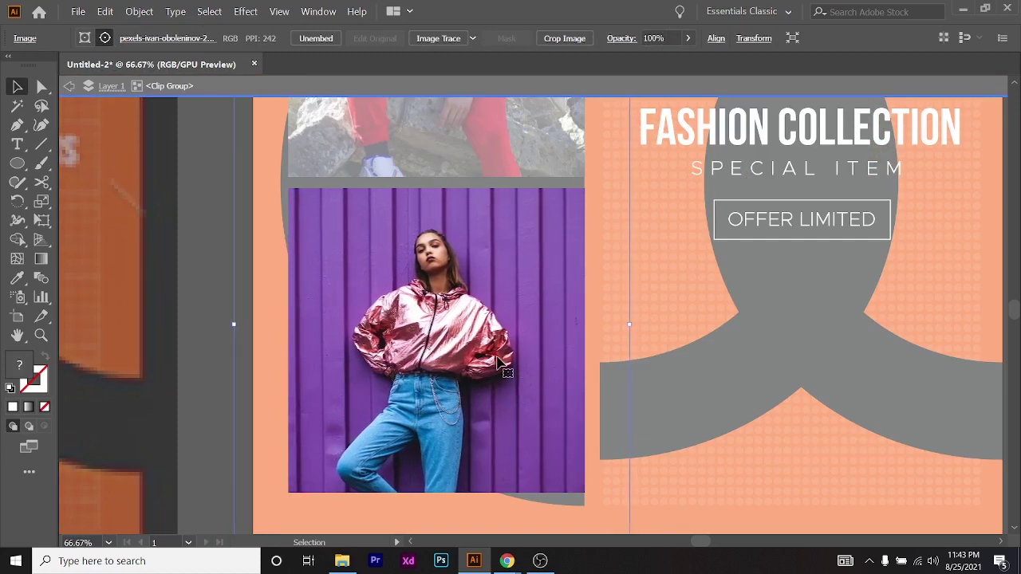
# Raise the woman's photo within its mask to show more of her legs, fine-tune its horizontal position, and leave isolation mode
pyautogui.hotkey('shift', 'Up')
pyautogui.hotkey('shift', 'Up')
pyautogui.hotkey('shift', 'Up')
pyautogui.hotkey('shift', 'Up')
pyautogui.hotkey('shift', 'Up')
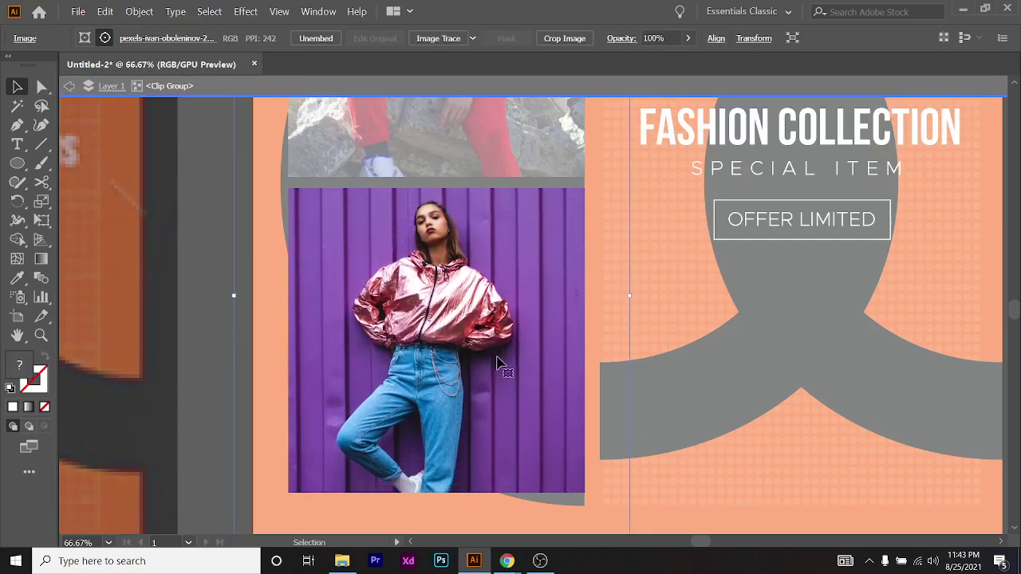
pyautogui.hotkey('shift', 'Right')
pyautogui.press('Left')
pyautogui.press('Left')
pyautogui.press('Left')
pyautogui.press('Left')
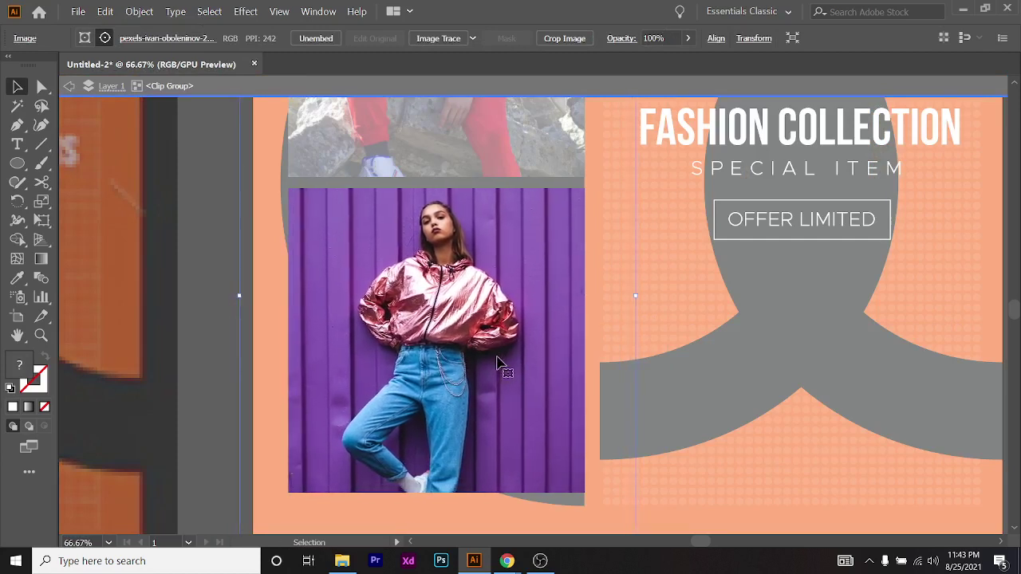
pyautogui.press('Up')
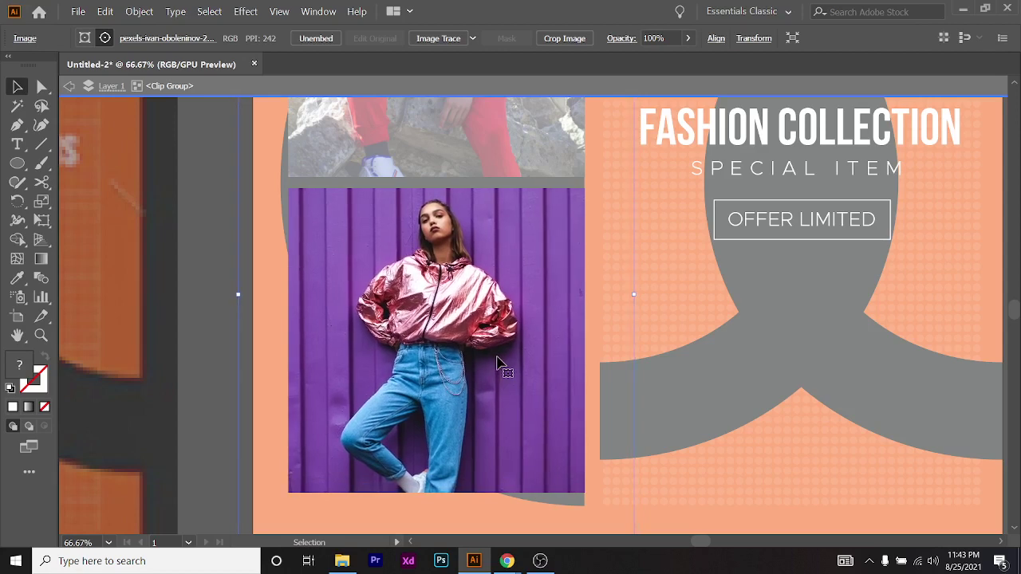
pyautogui.hotkey('ctrl', '-')
pyautogui.hotkey('ctrl', '-')
pyautogui.hotkey('ctrl', '-')
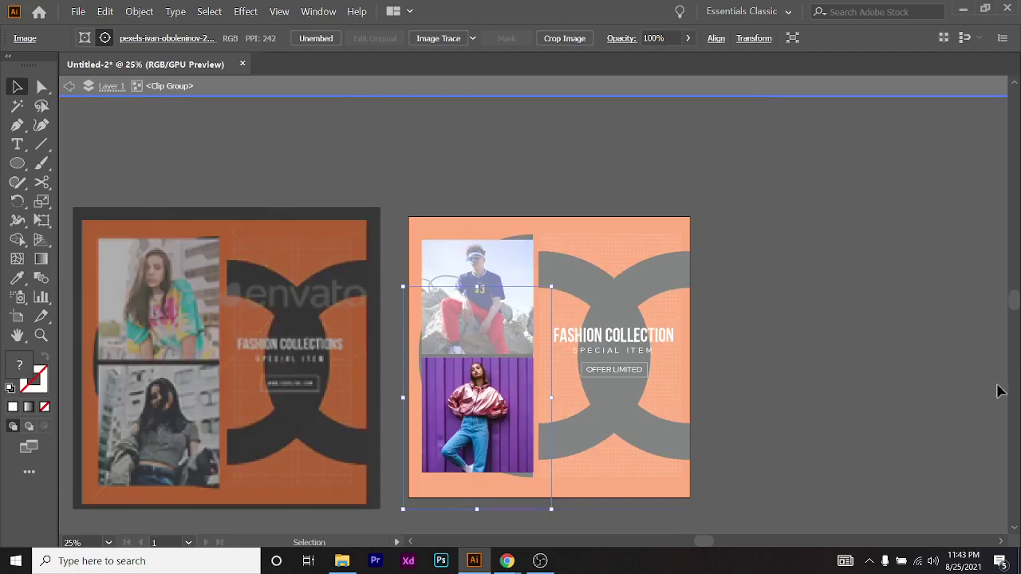
pyautogui.press('Escape')
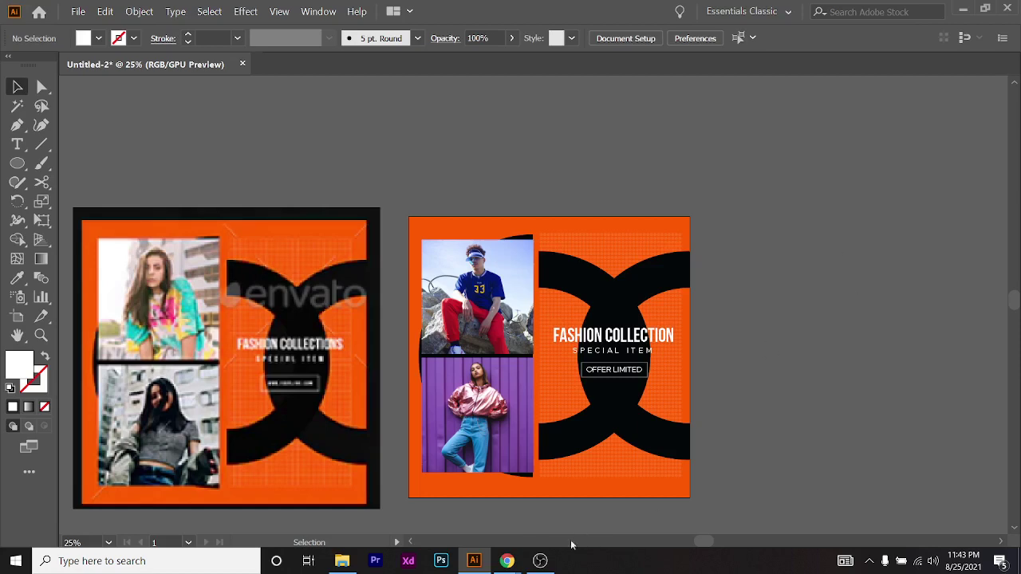
# Check the recording in OBS, the participants list in Google Meet, and the Social Media Post reference page in Chrome
pyautogui.click(540, 561)
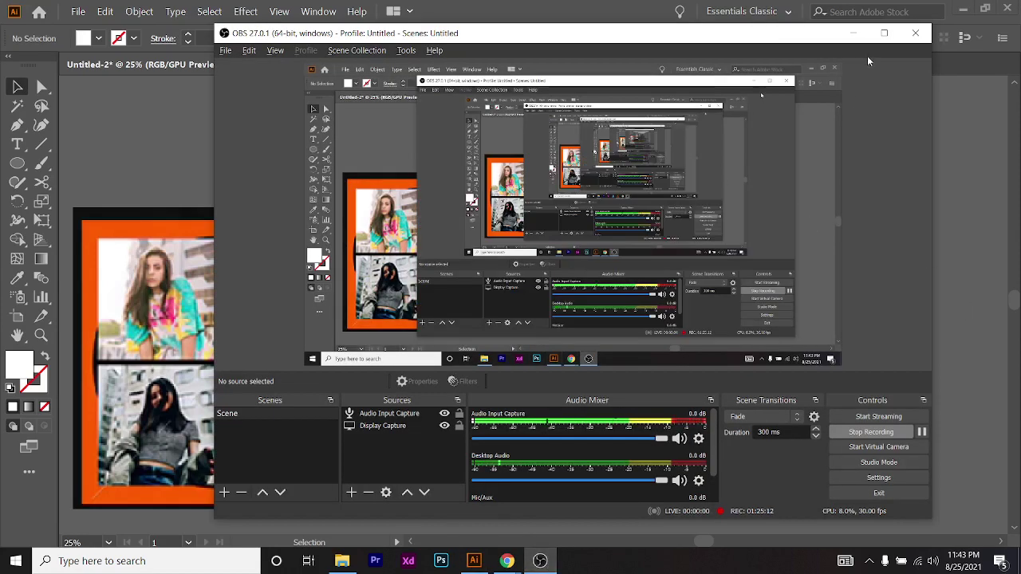
pyautogui.click(854, 33)
pyautogui.scroll(-1, 520, 490)
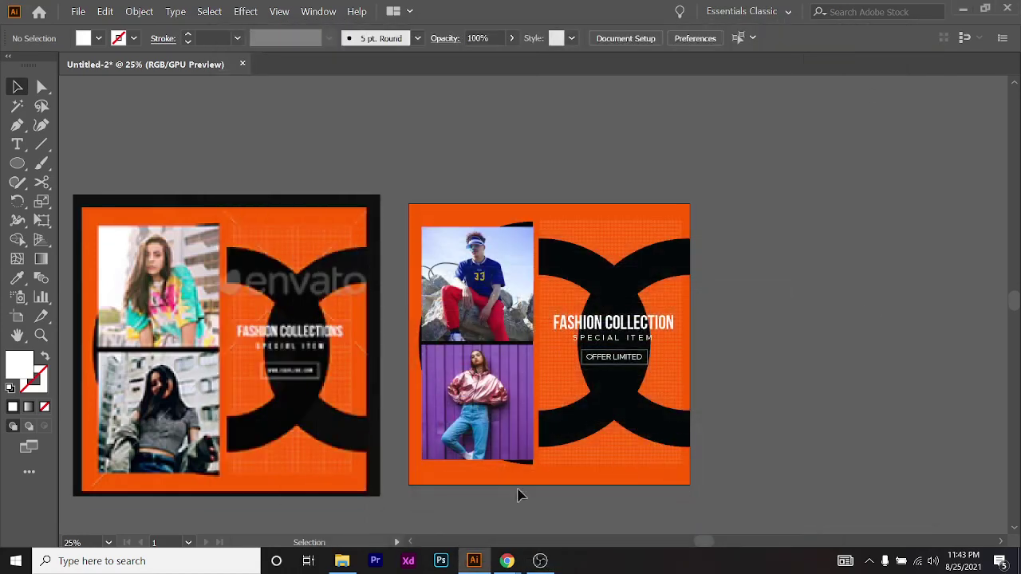
pyautogui.moveTo(506, 560)
pyautogui.click(435, 506)
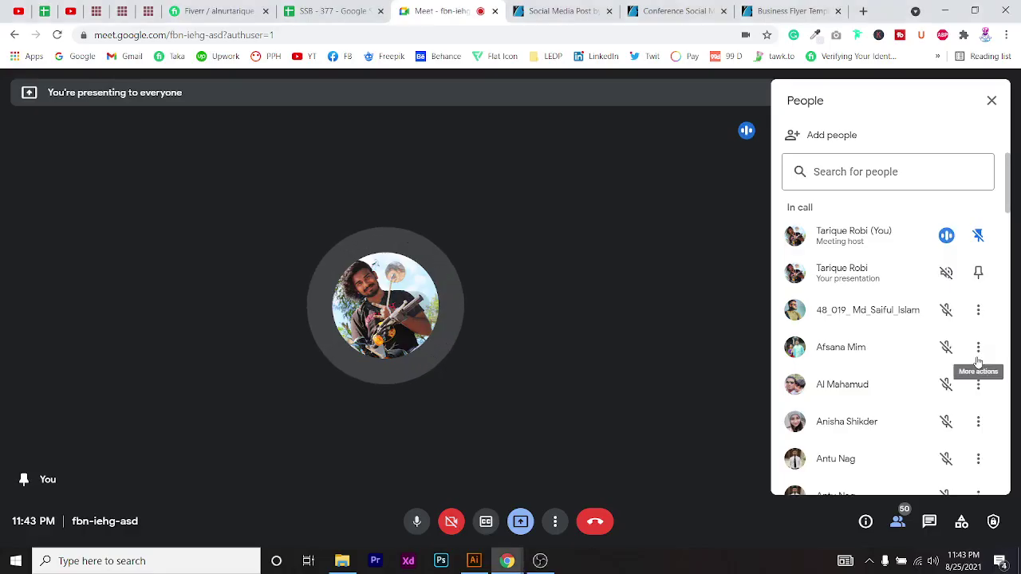
pyautogui.scroll(-3, 974, 365)
pyautogui.scroll(3, 975, 364)
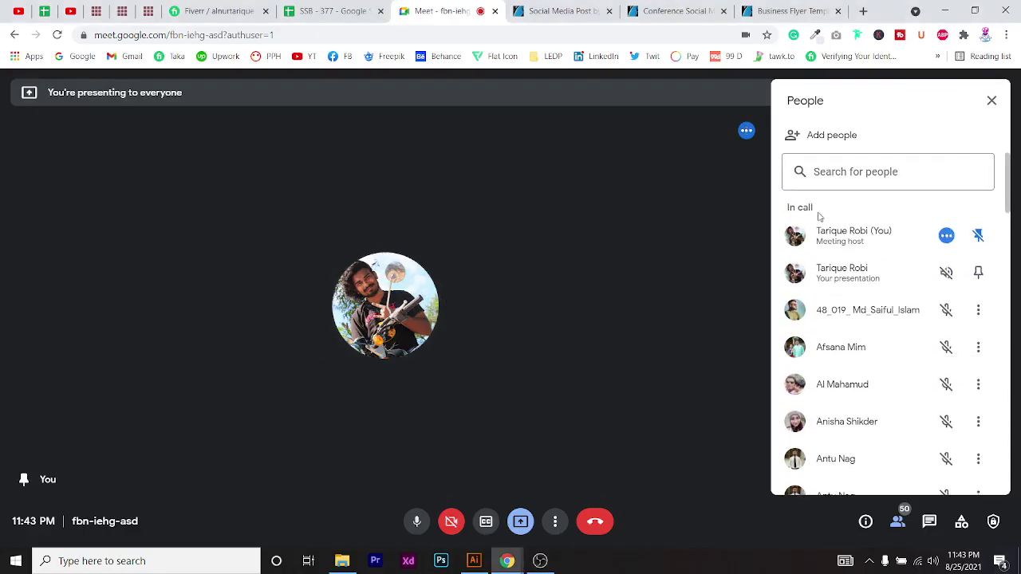
pyautogui.click(563, 11)
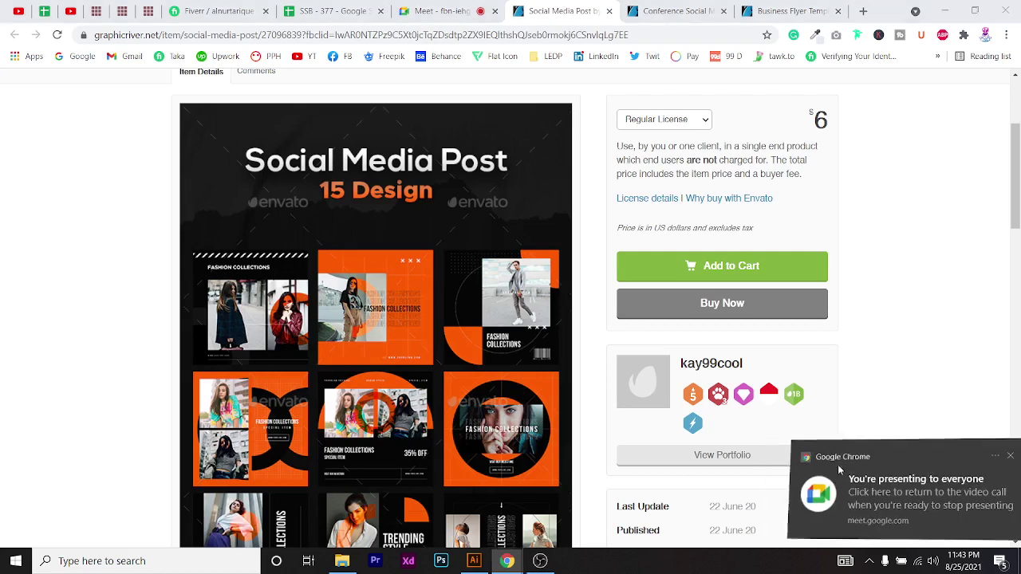
# Return to Illustrator and delete the reference image beside the artboard
pyautogui.hotkey('alt', 'Tab')
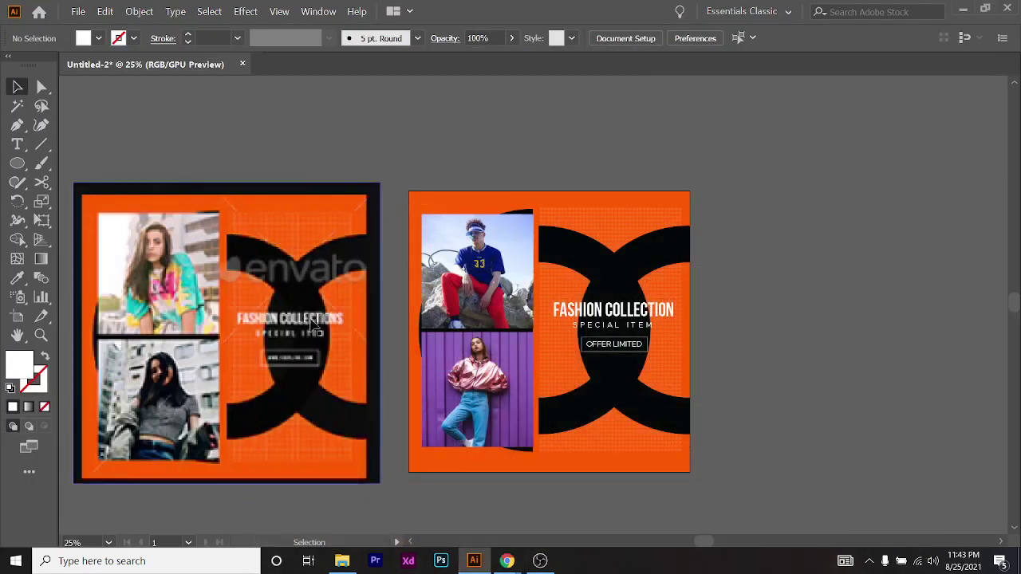
pyautogui.click(271, 327)
pyautogui.press('Delete')
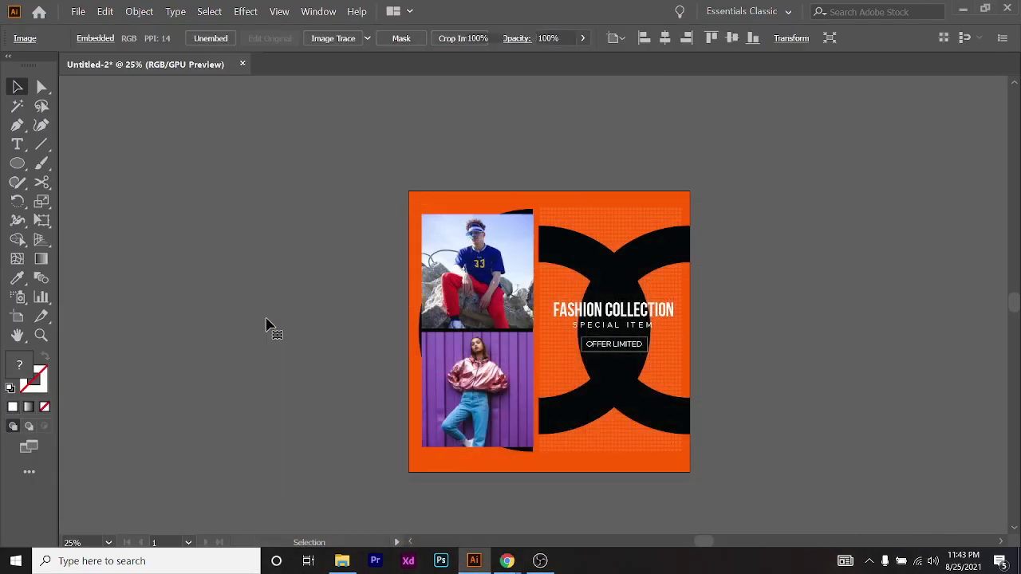
# Save the document in the SSB folder as an Adobe Illustrator file named "Social media post" with the default options
pyautogui.click(79, 11)
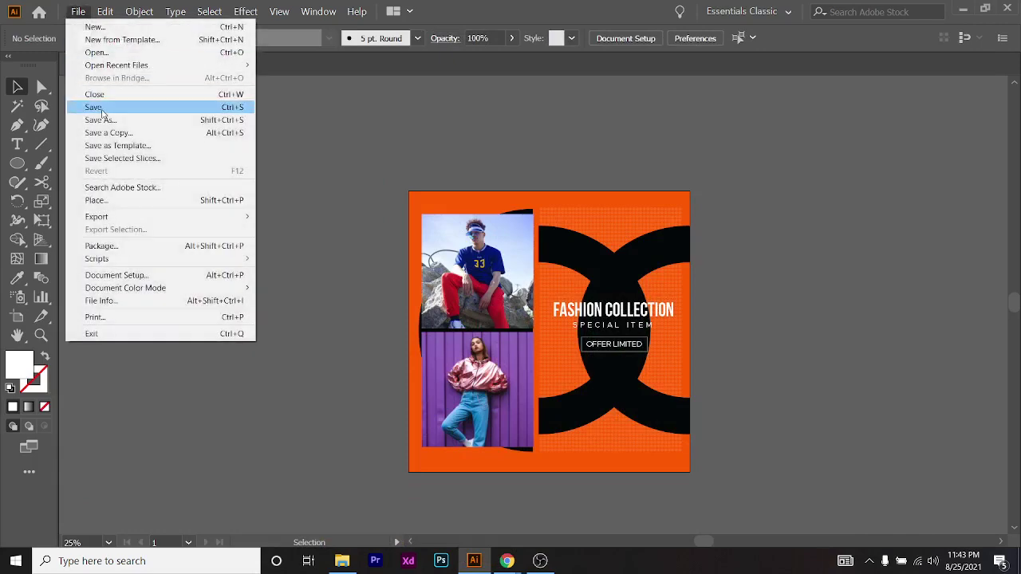
pyautogui.click(103, 107)
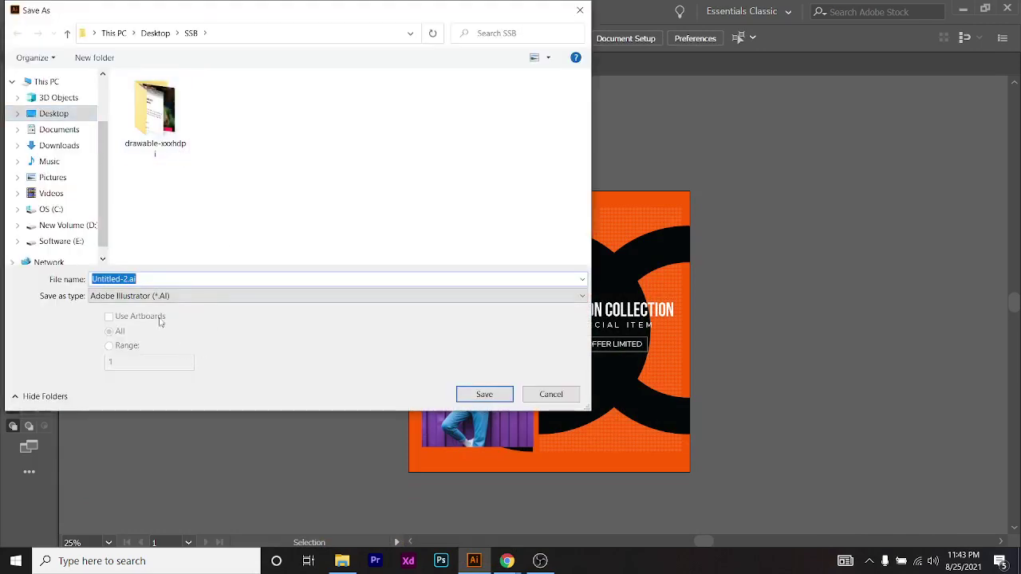
pyautogui.write('Social ')
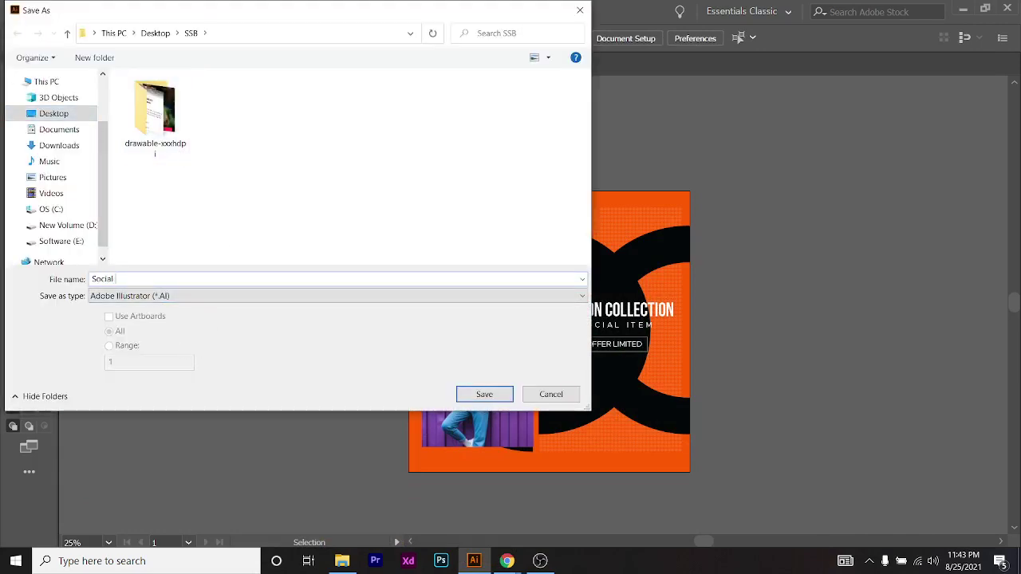
pyautogui.write('media pos')
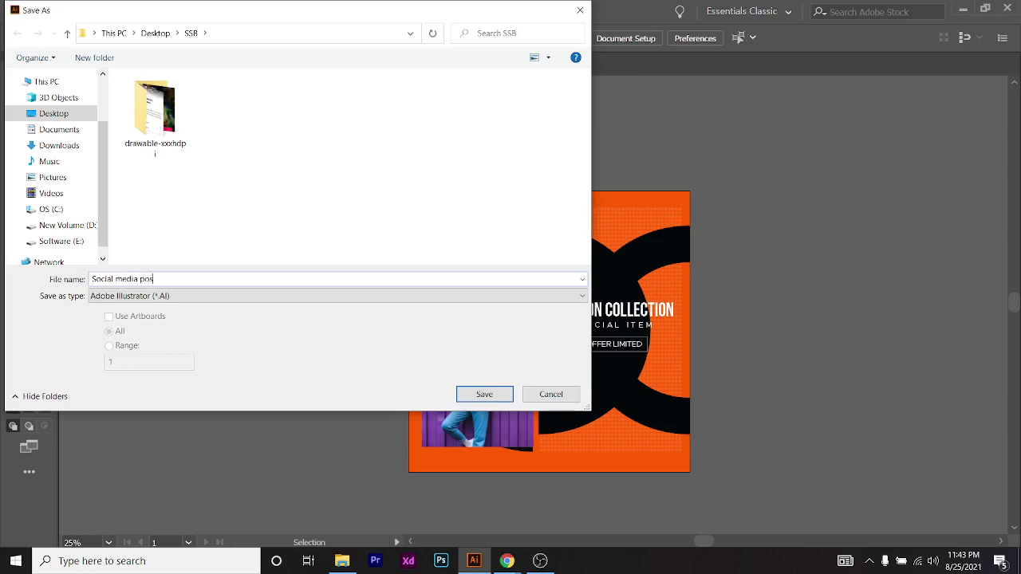
pyautogui.write('edia pos')
pyautogui.press('Return')
pyautogui.press('Return')
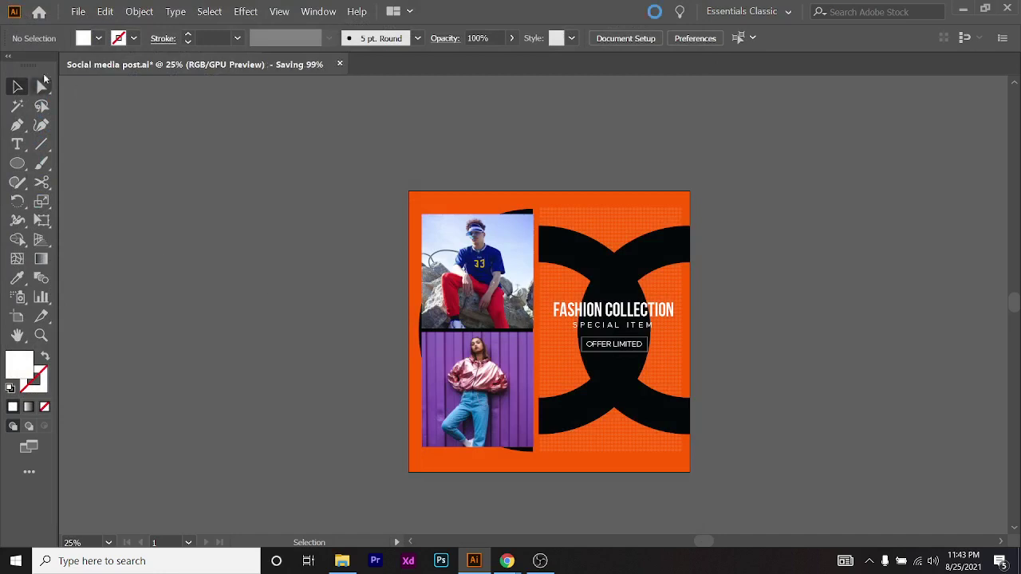
pyautogui.click(78, 11)
pyautogui.moveTo(180, 221)
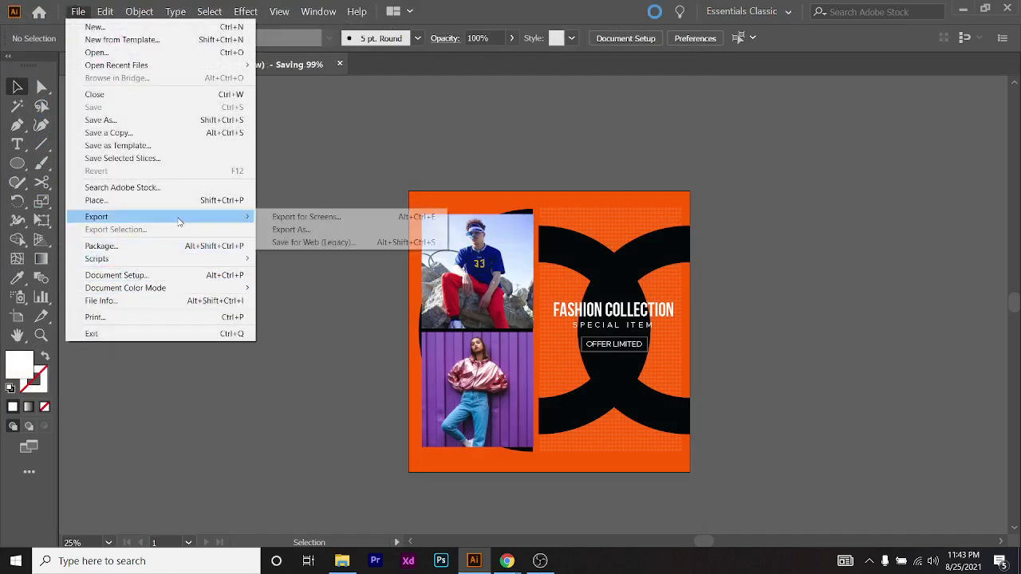
pyautogui.click(361, 246)
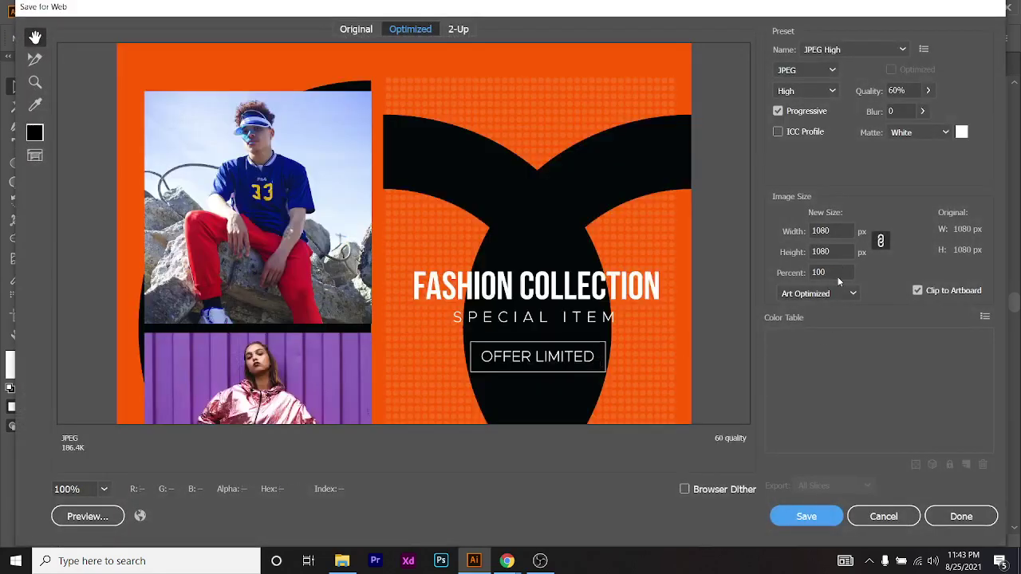
pyautogui.click(844, 273)
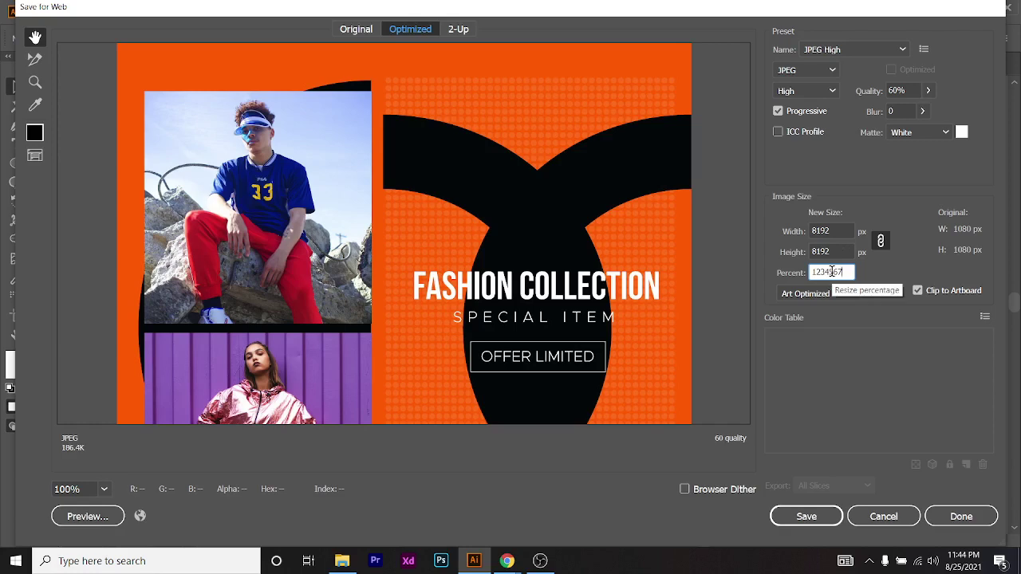
pyautogui.click(837, 251)
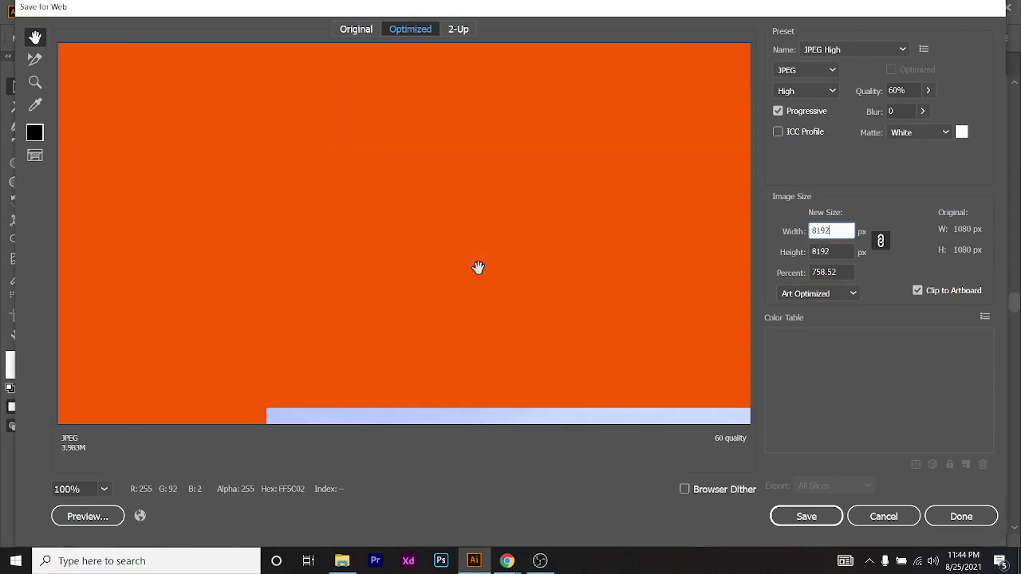
pyautogui.rightClick(478, 267)
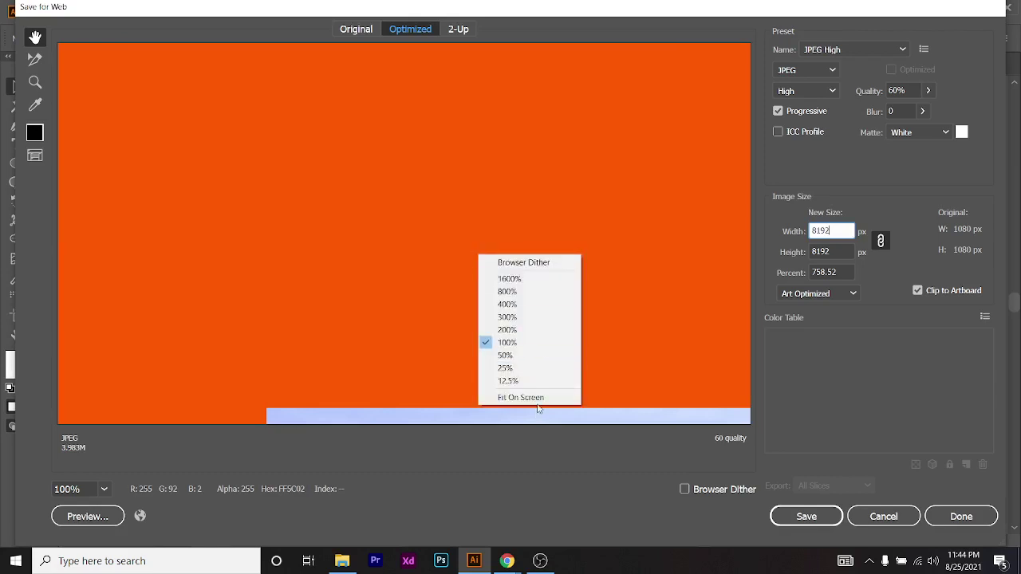
pyautogui.click(537, 397)
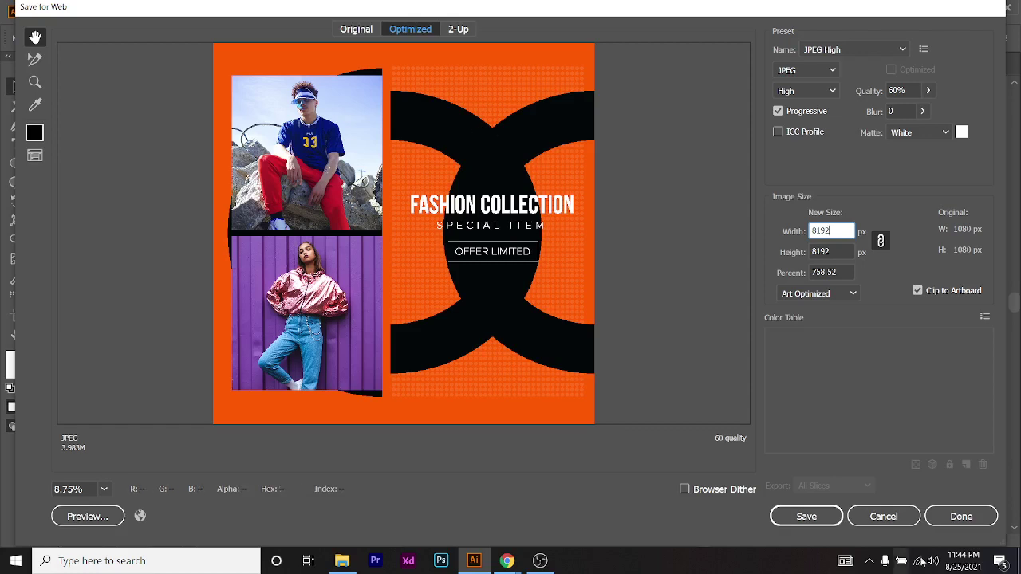
pyautogui.click(883, 516)
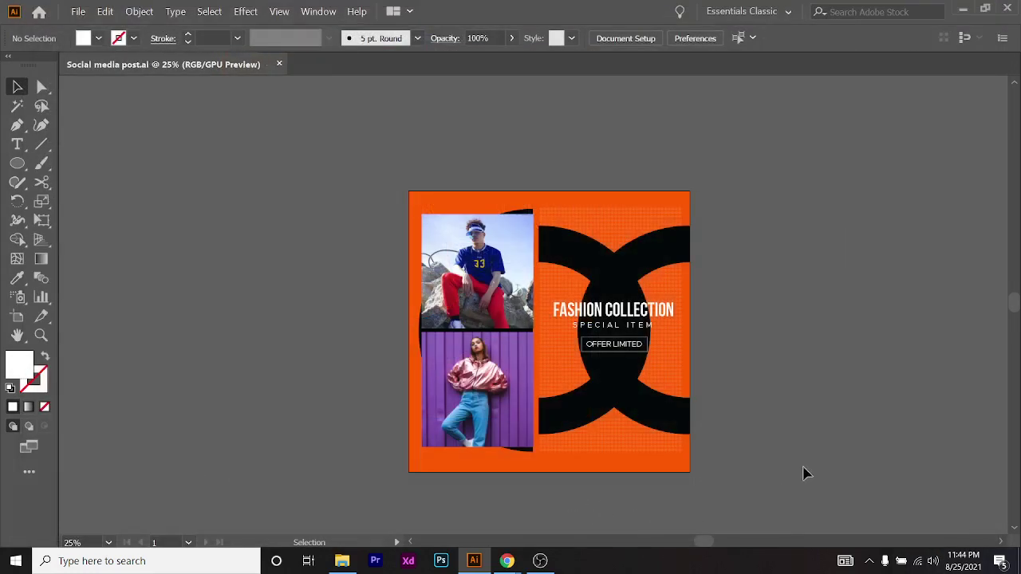
# Switch to the Social Media Post page in Chrome and capture a screen snip of the black "Fashion Collections 35% OFF" design with two photos
pyautogui.scroll(-1, 374, 319)
pyautogui.hotkey('ctrl', '-')
pyautogui.moveTo(642, 441); pyautogui.dragTo(589, 399)
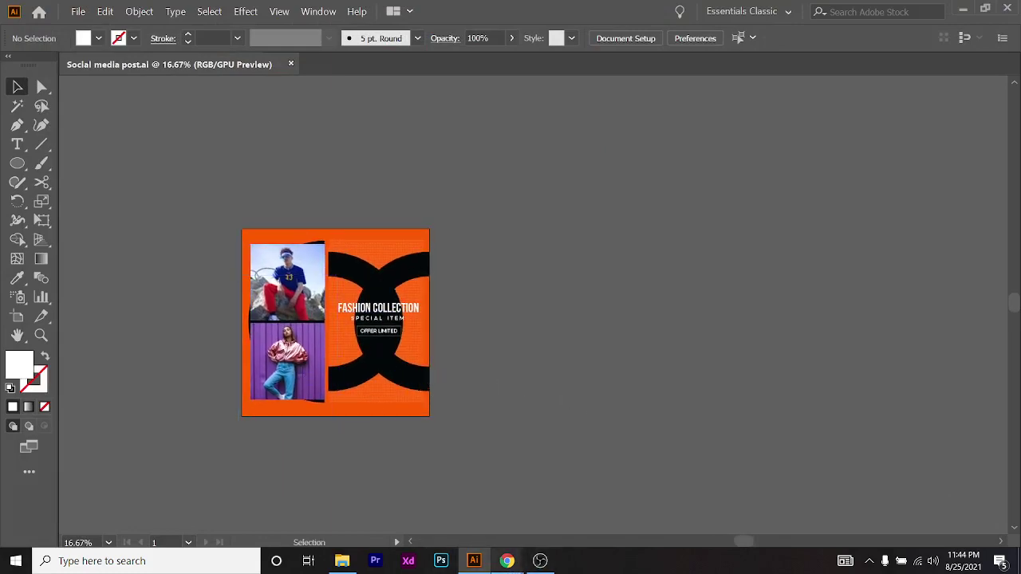
pyautogui.moveTo(506, 561)
pyautogui.click(400, 476)
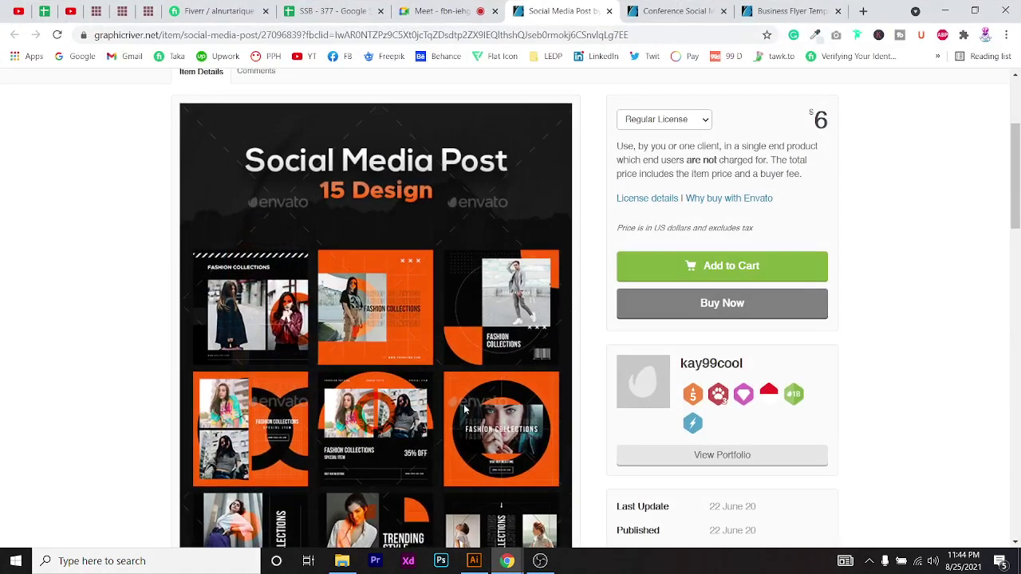
pyautogui.scroll(-1, 498, 293)
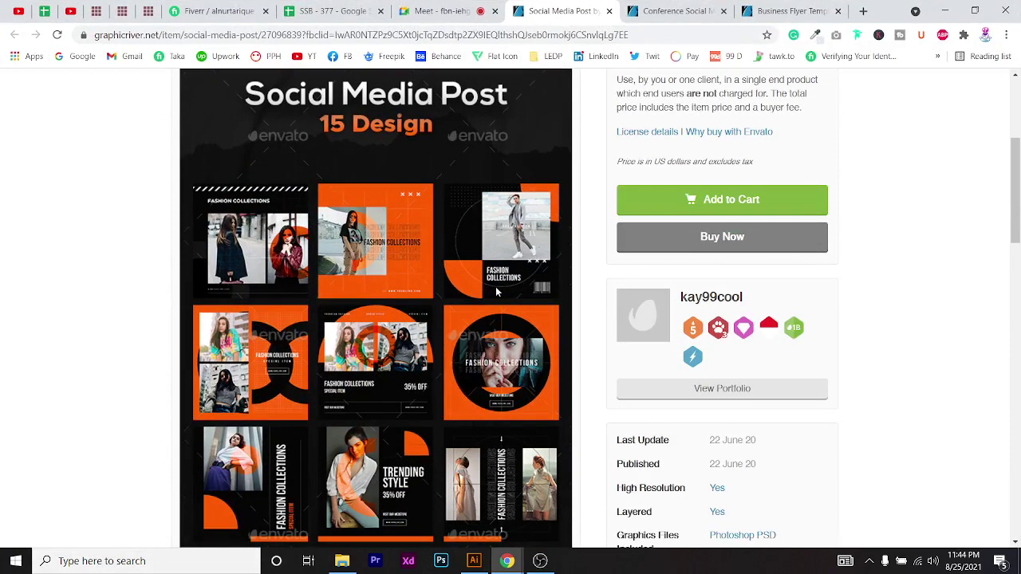
pyautogui.scroll(-1, 497, 293)
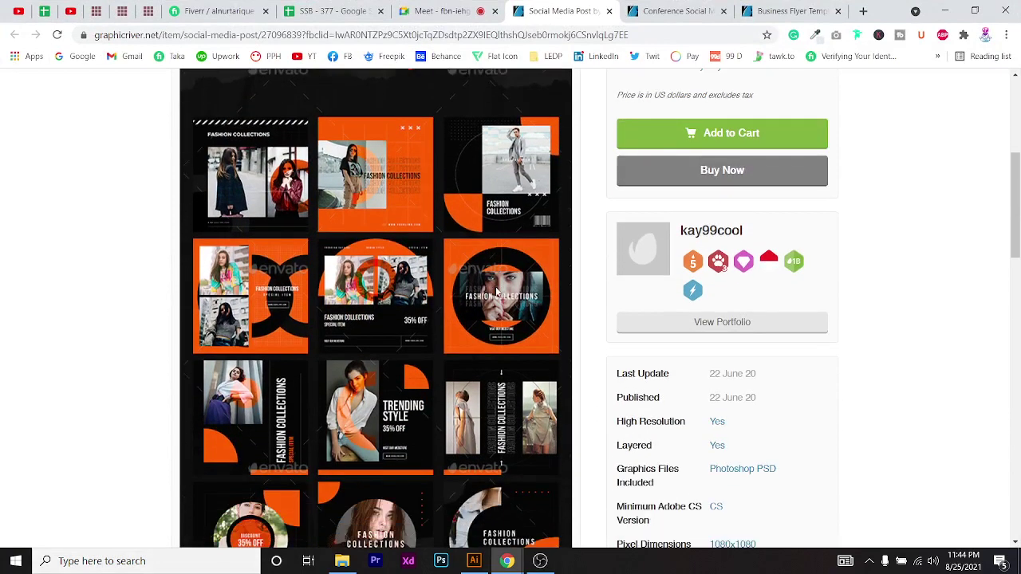
pyautogui.scroll(2, 498, 293)
pyautogui.scroll(-2, 498, 293)
pyautogui.press('super+shift+s')
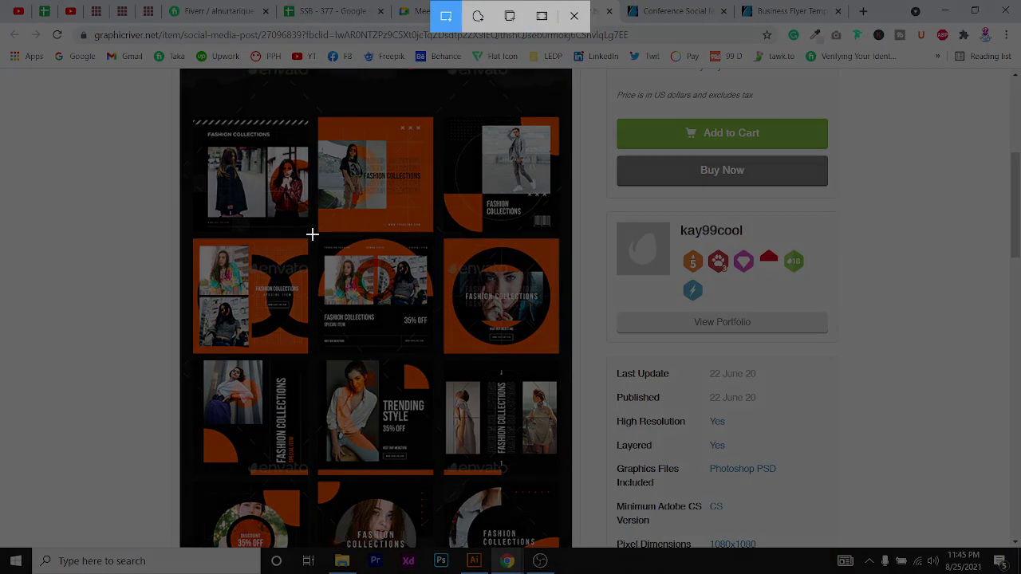
pyautogui.moveTo(317, 236)
pyautogui.mouseDown()
pyautogui.moveTo(426, 358)
pyautogui.moveTo(439, 353)
pyautogui.mouseUp()
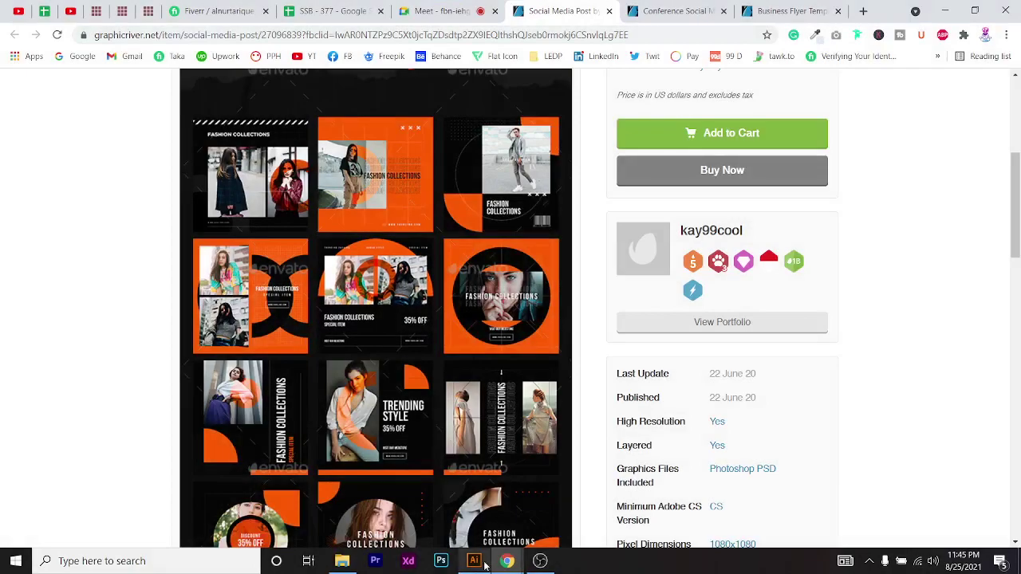
# Return to Illustrator, unlock all objects of the finished post, and clear the selection
pyautogui.click(474, 561)
pyautogui.scroll(-1, 428, 483)
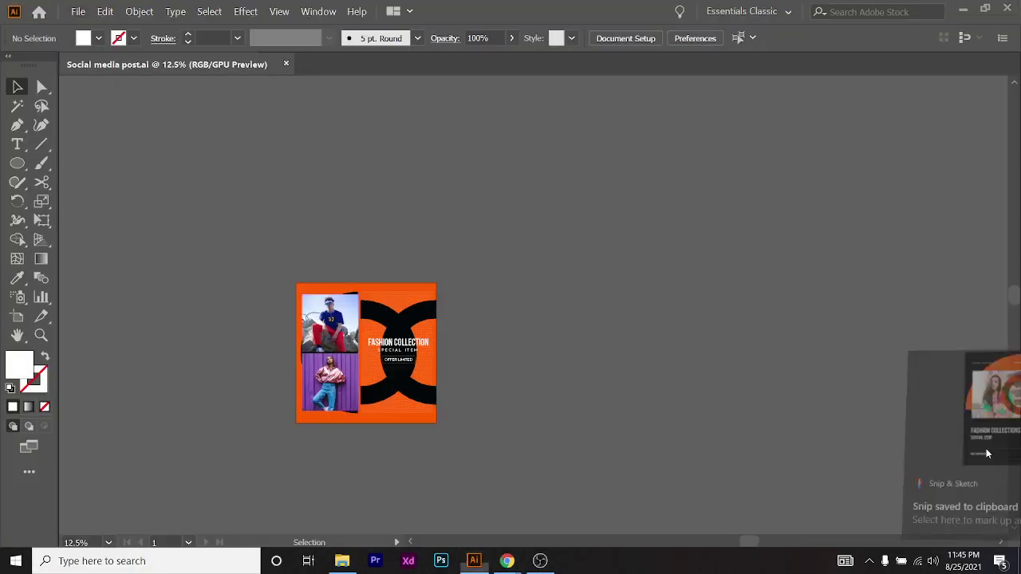
pyautogui.scroll(1, 535, 342)
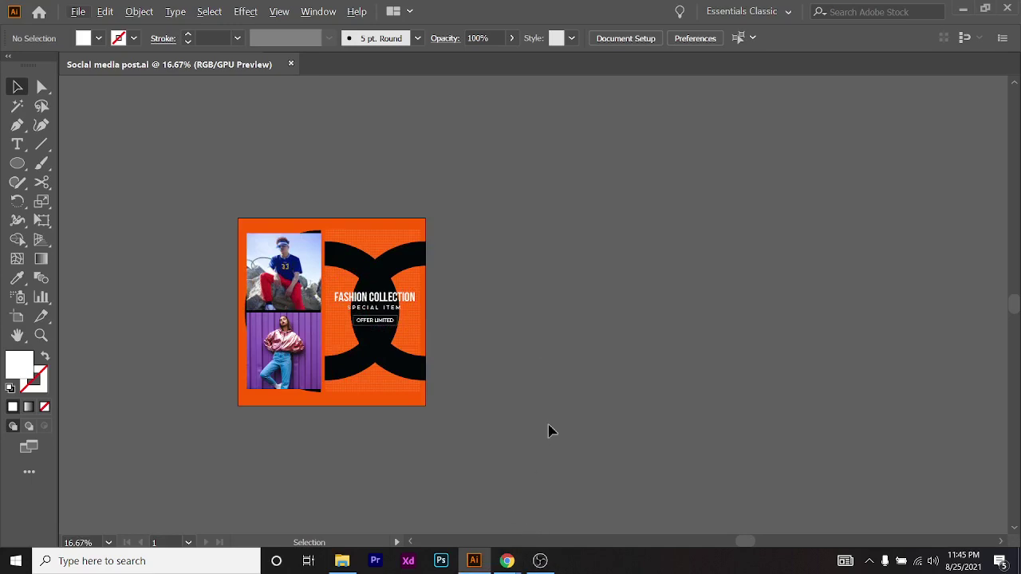
pyautogui.scroll(1, 564, 363)
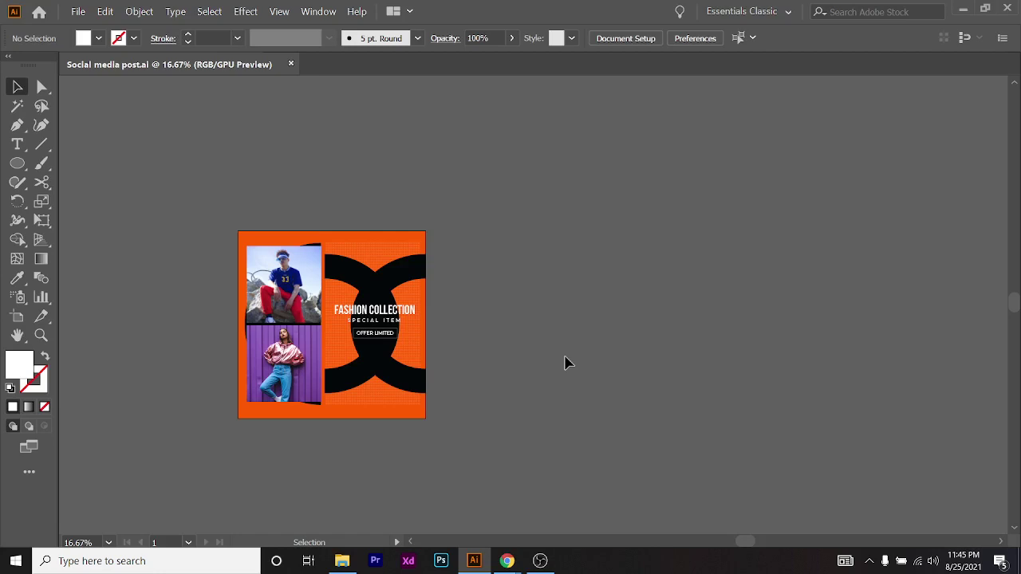
pyautogui.scroll(1, 554, 338)
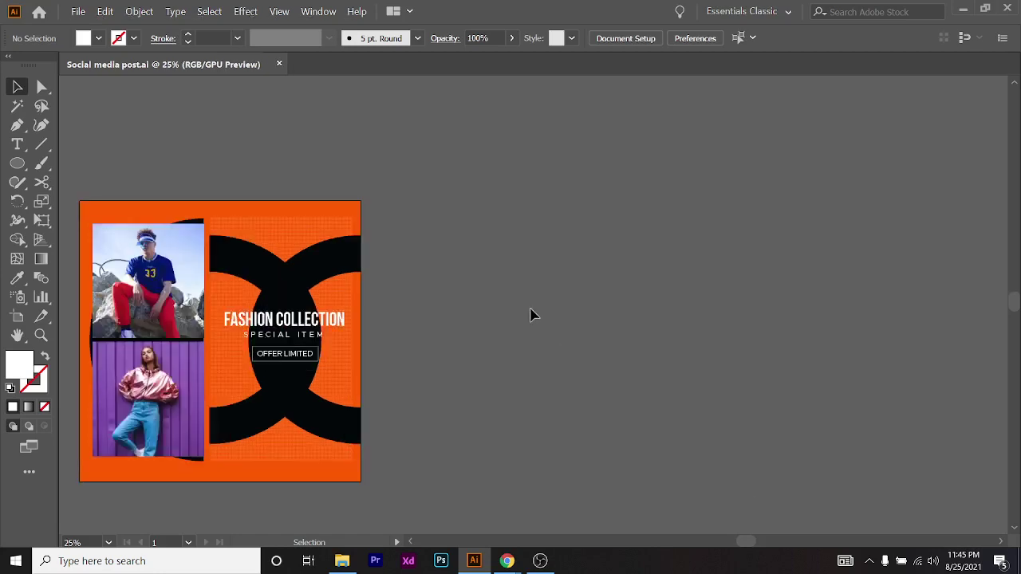
pyautogui.scroll(-1, 533, 316)
pyautogui.scroll(-1, 532, 316)
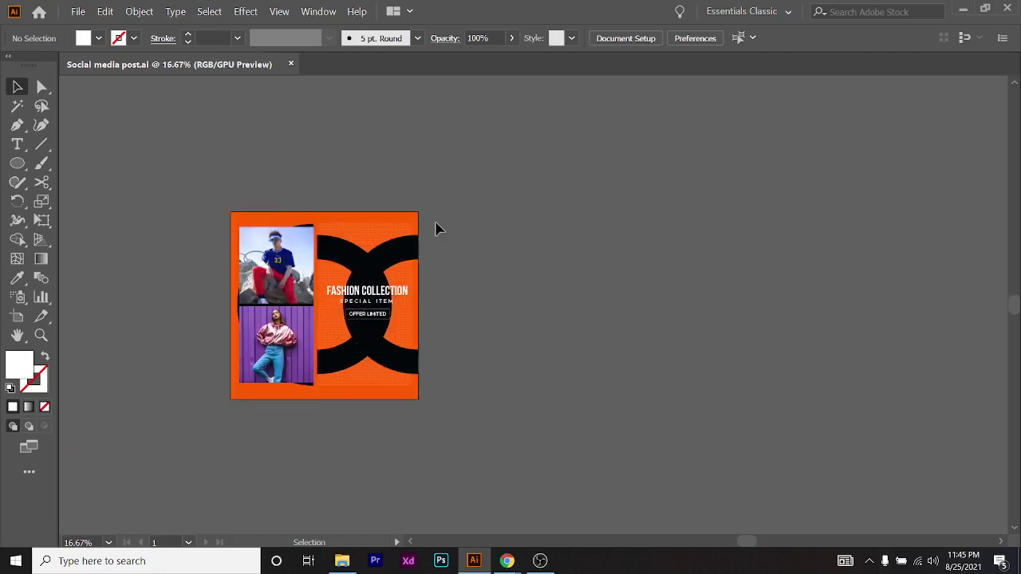
pyautogui.hotkey('ctrl', 'alt', '2')
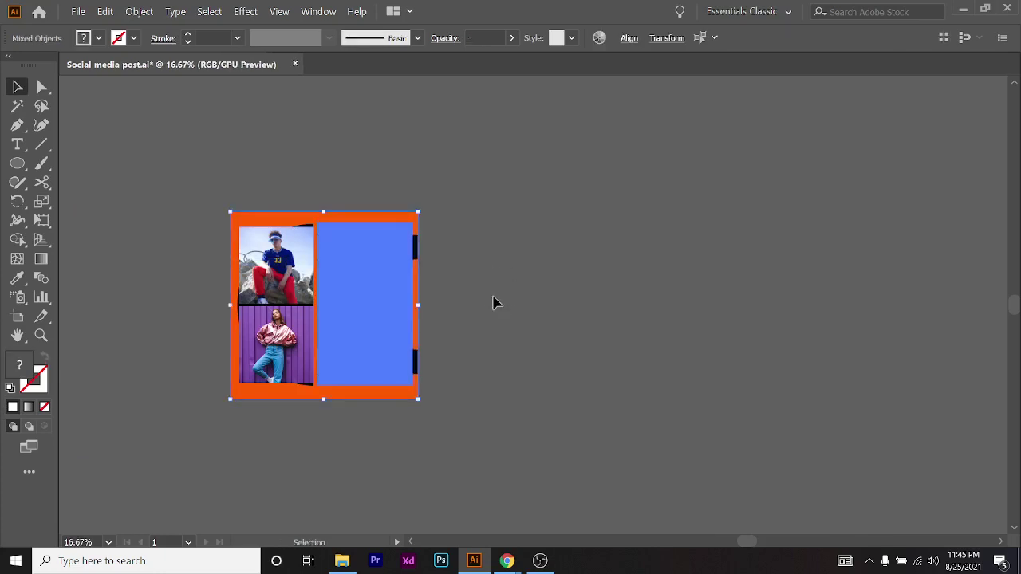
pyautogui.click(493, 297)
# Duplicate the orange post's artboard with its artwork and place the copy beside the original in the same row
pyautogui.scroll(1, 438, 278)
pyautogui.scroll(-1, 365, 303)
pyautogui.hscroll(1, 364, 303)
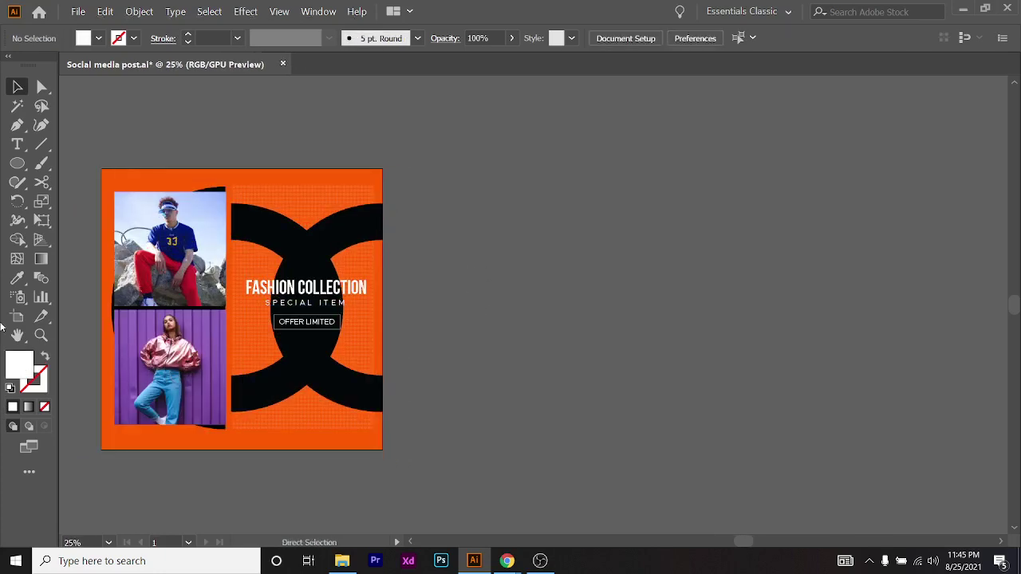
pyautogui.click(12, 321)
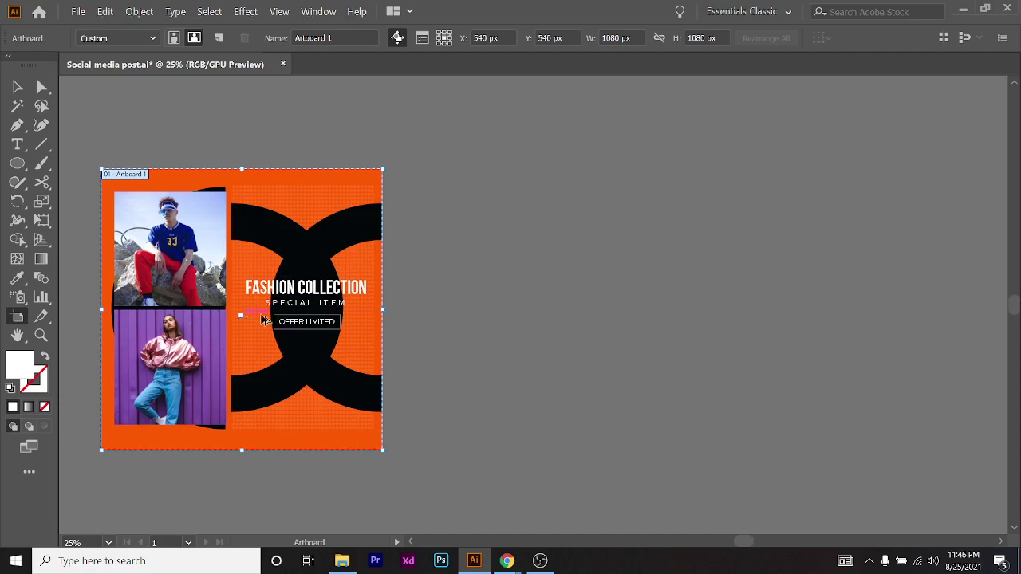
pyautogui.moveTo(241, 319); pyautogui.dragTo(558, 294)
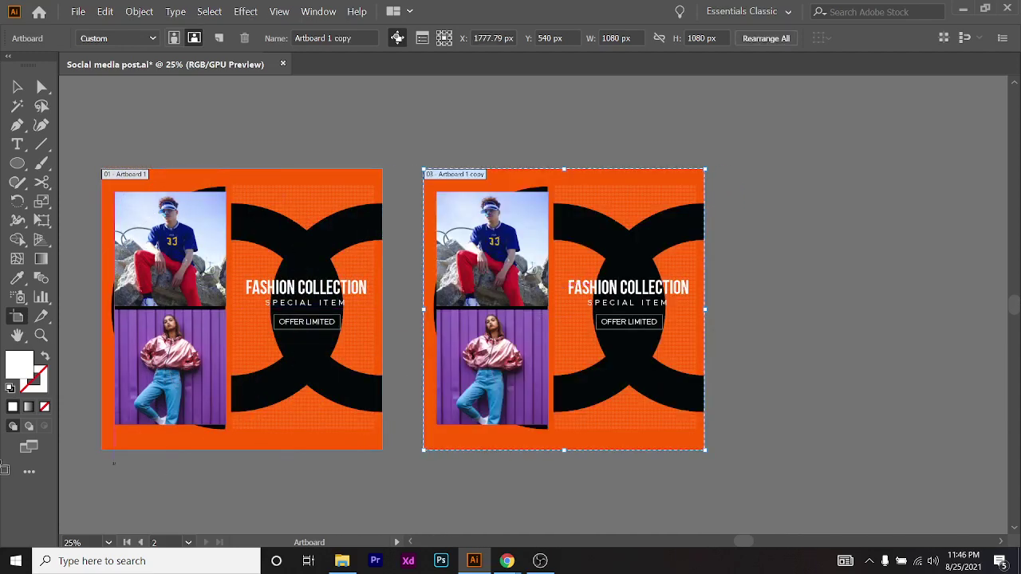
# Delete all the artwork on the duplicated artboard to leave it blank
pyautogui.click(17, 86)
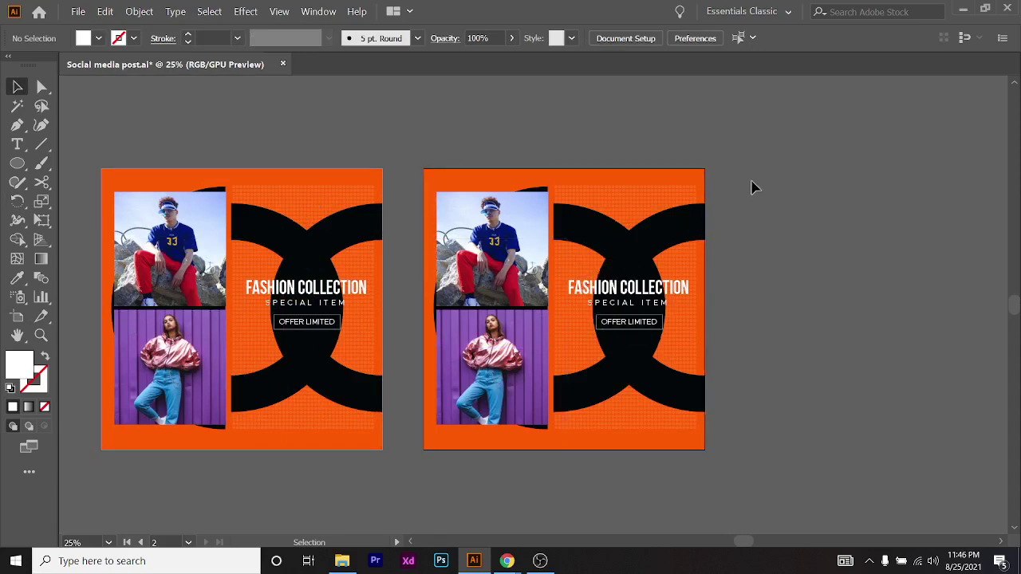
pyautogui.moveTo(751, 182); pyautogui.dragTo(469, 435)
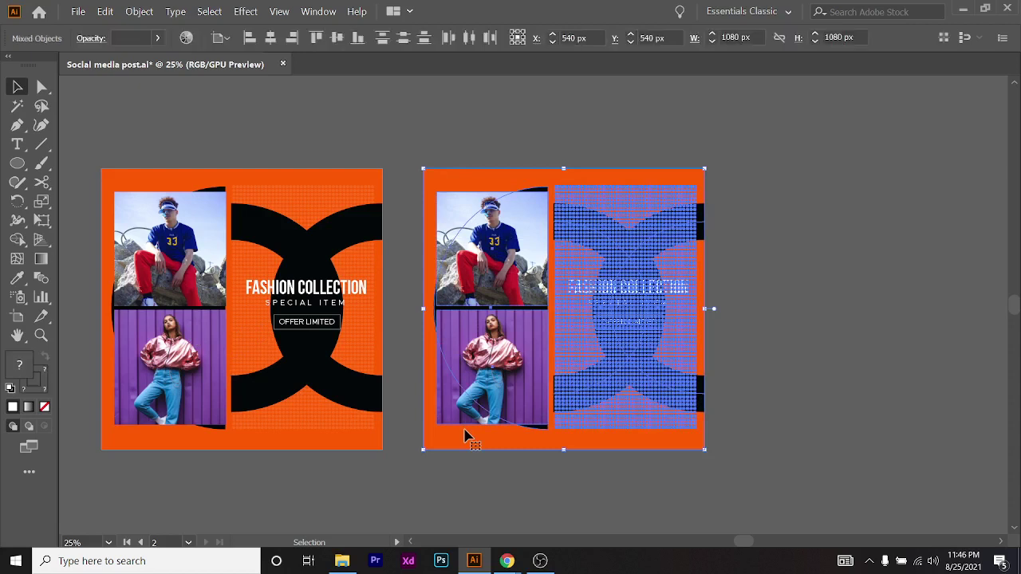
pyautogui.press('Delete')
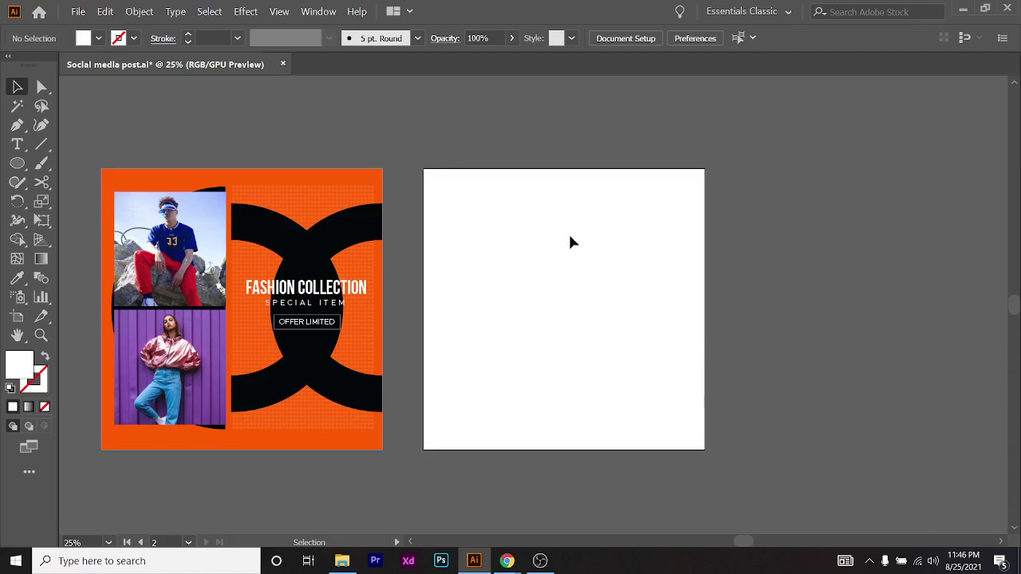
# Paste the captured reference design, enlarge it proportionally to about four times its size, and move it off the artboard to the blank artboard's outer side
pyautogui.moveTo(506, 561)
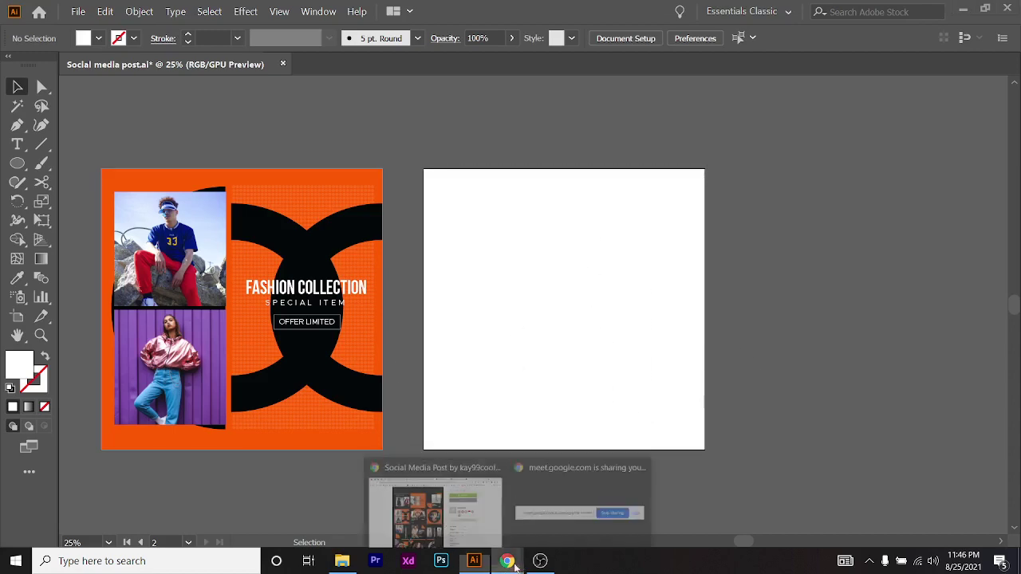
pyautogui.click(441, 499)
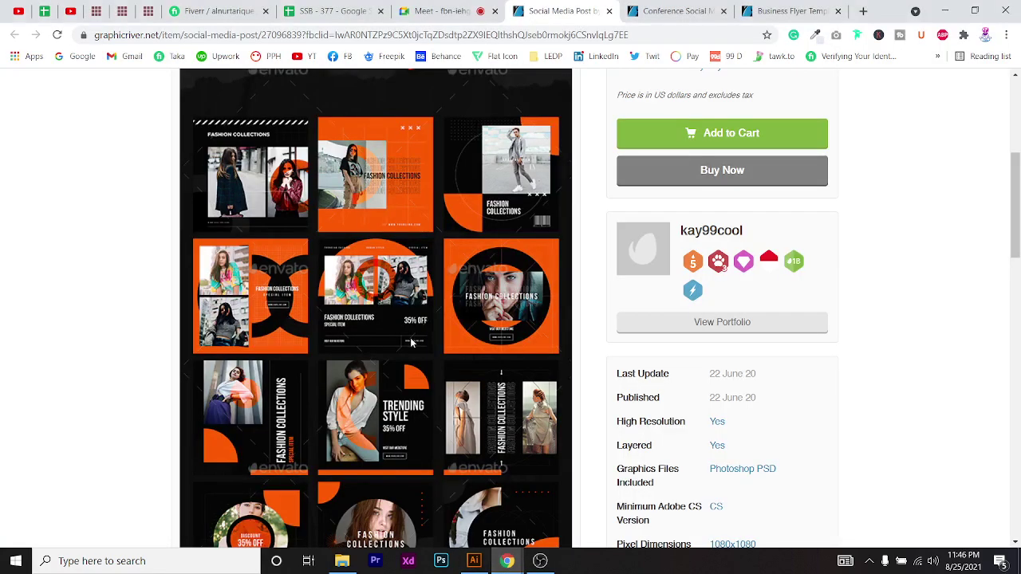
pyautogui.hotkey('alt', 'Tab')
pyautogui.hotkey('ctrl', 'v')
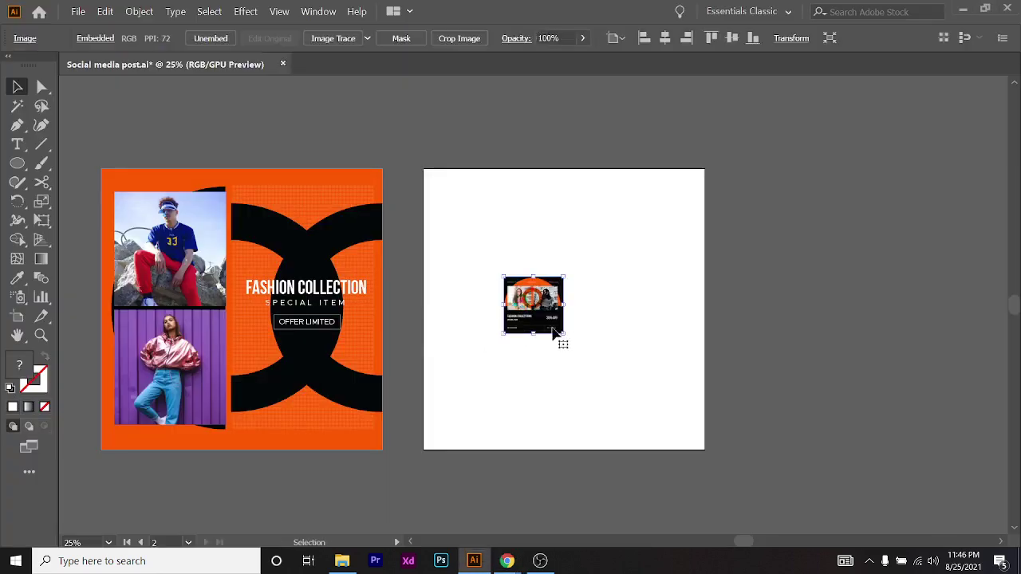
pyautogui.moveTo(563, 334); pyautogui.dragTo(829, 511)
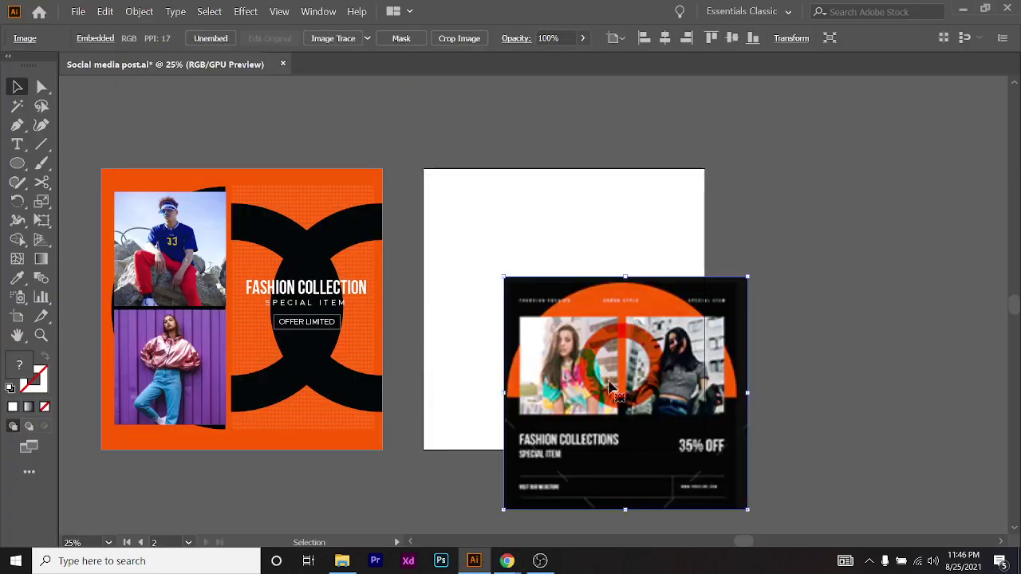
pyautogui.scroll(-1, 610, 389)
pyautogui.moveTo(610, 389); pyautogui.dragTo(794, 240)
pyautogui.hscroll(4, 758, 271)
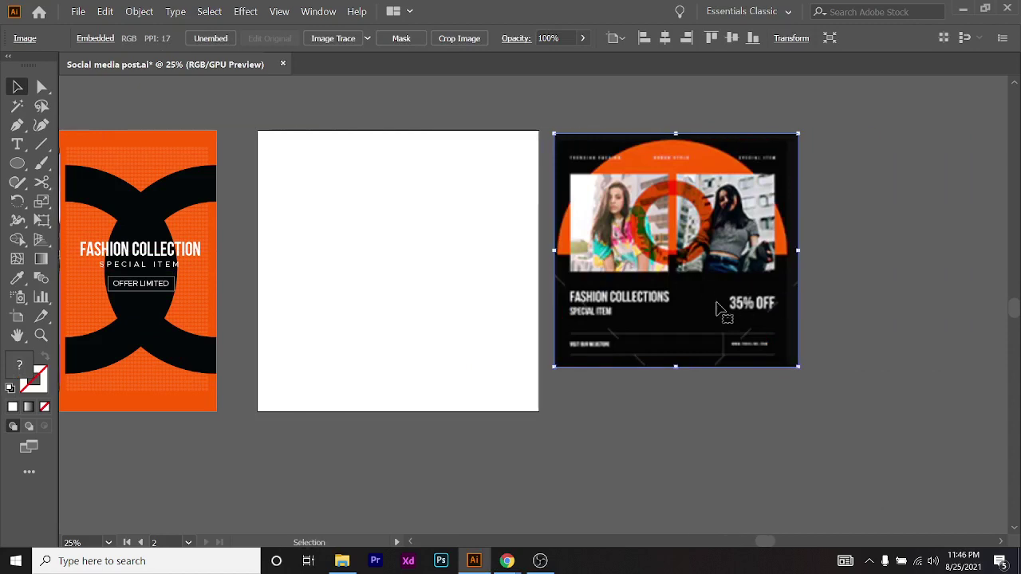
# Line up the reference image with the blank artboard's top edge and enlarge it to roughly the artboard's height
pyautogui.moveTo(718, 307); pyautogui.dragTo(715, 298)
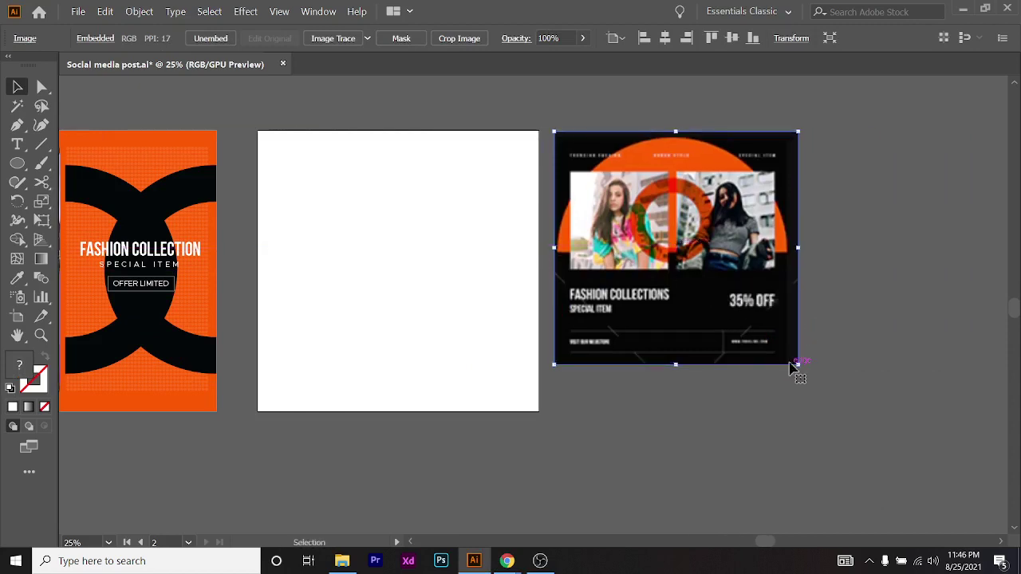
pyautogui.moveTo(793, 369); pyautogui.dragTo(880, 422)
pyautogui.scroll(1, 372, 295)
pyautogui.moveTo(653, 267); pyautogui.dragTo(658, 257)
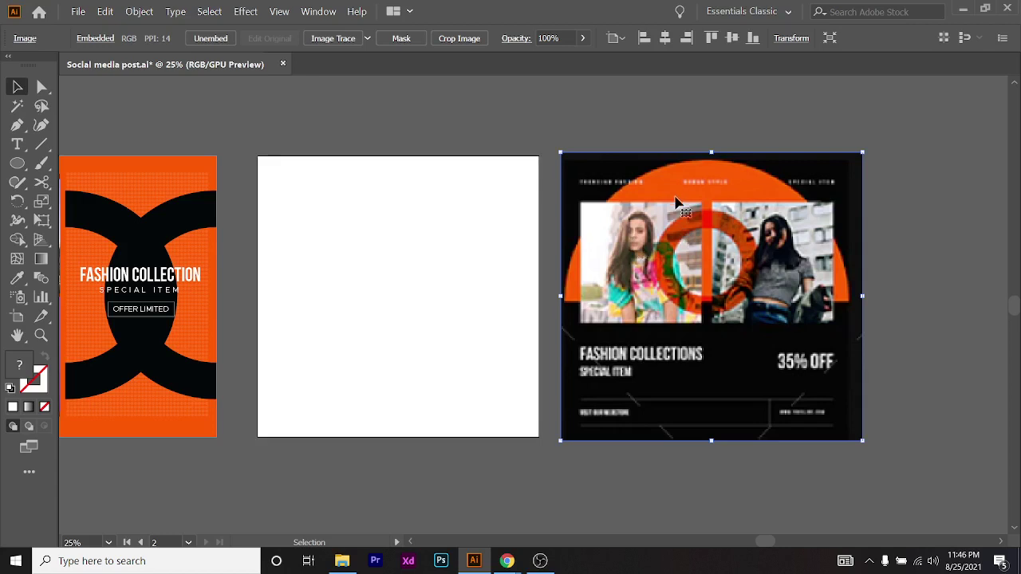
# Draw a circle spanning nearly the full width and height of the blank artboard and fill it with yellow
pyautogui.hscroll(-1, 155, 133)
pyautogui.press('l')
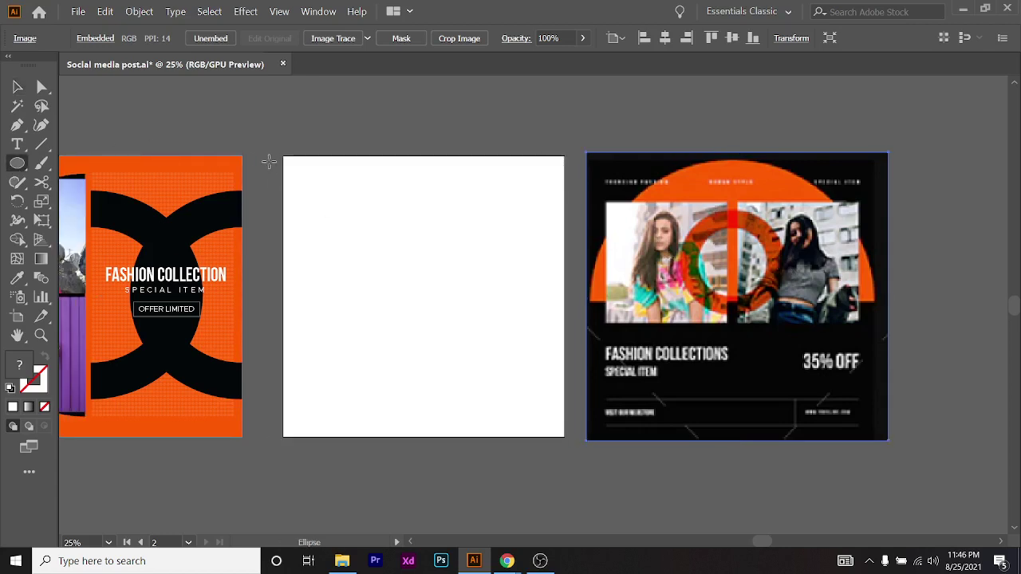
pyautogui.moveTo(288, 156); pyautogui.dragTo(566, 434)
pyautogui.click(85, 38)
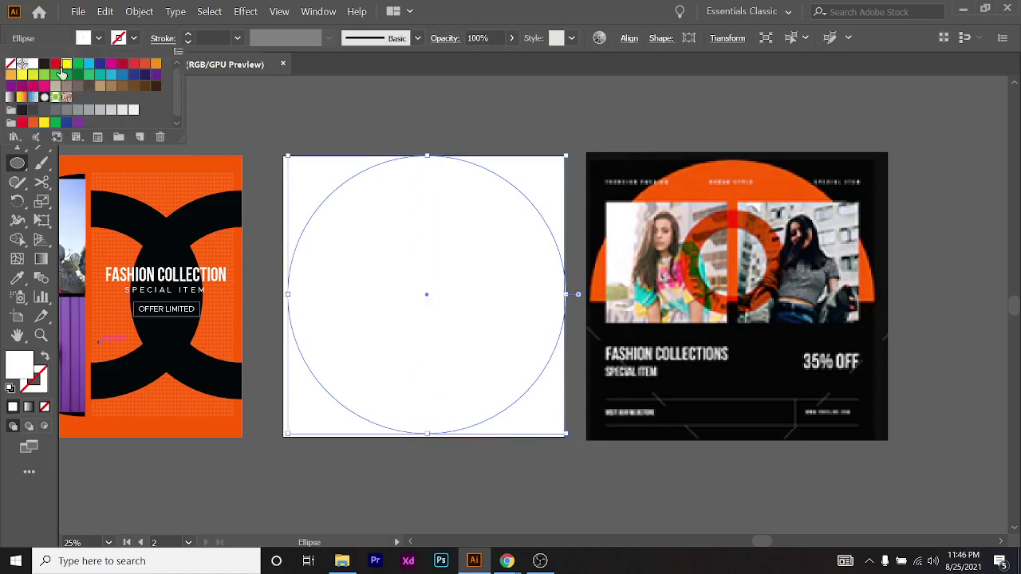
pyautogui.click(65, 64)
pyautogui.click(17, 88)
pyautogui.scroll(1, 369, 160)
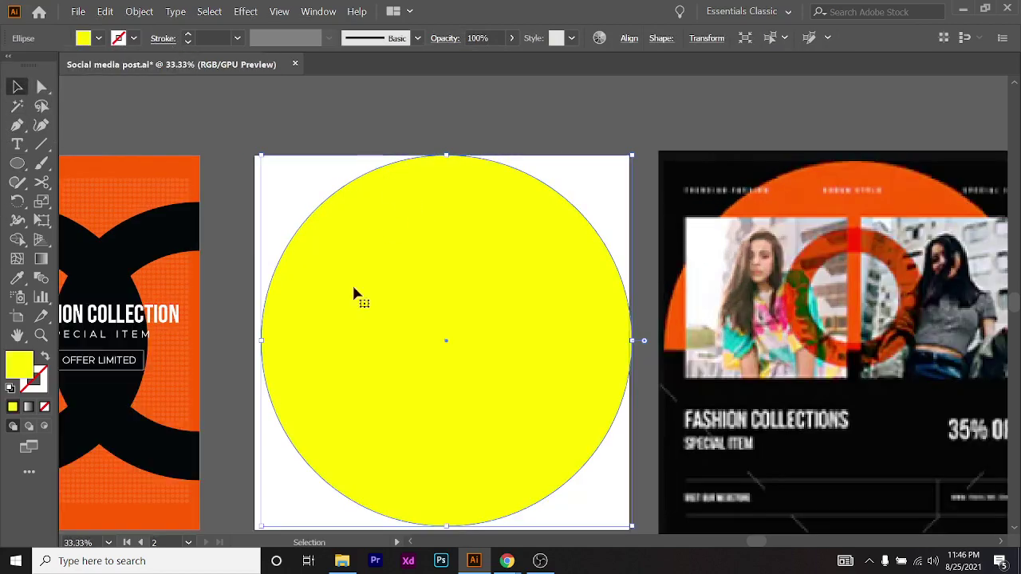
# Move and enlarge the yellow circle proportionally until it touches all four edges of the blank artboard
pyautogui.scroll(2, 269, 357)
pyautogui.moveTo(376, 317)
pyautogui.mouseDown()
pyautogui.moveTo(394, 312)
pyautogui.moveTo(388, 318)
pyautogui.mouseUp()
pyautogui.scroll(-3, 490, 303)
pyautogui.scroll(2, 506, 199)
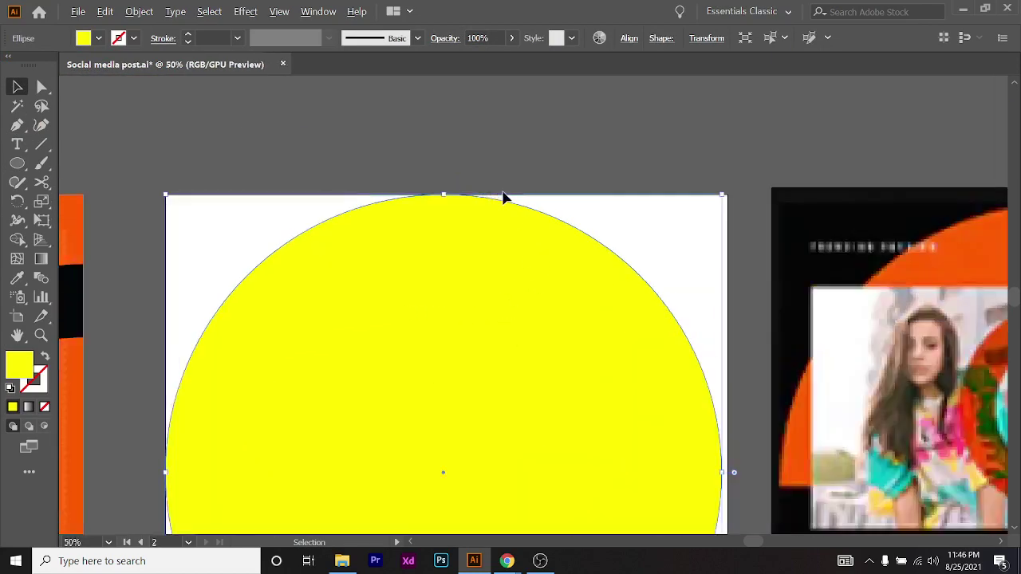
pyautogui.scroll(2, 436, 223)
pyautogui.scroll(-2, 581, 335)
pyautogui.scroll(1, 739, 458)
pyautogui.scroll(1, 570, 424)
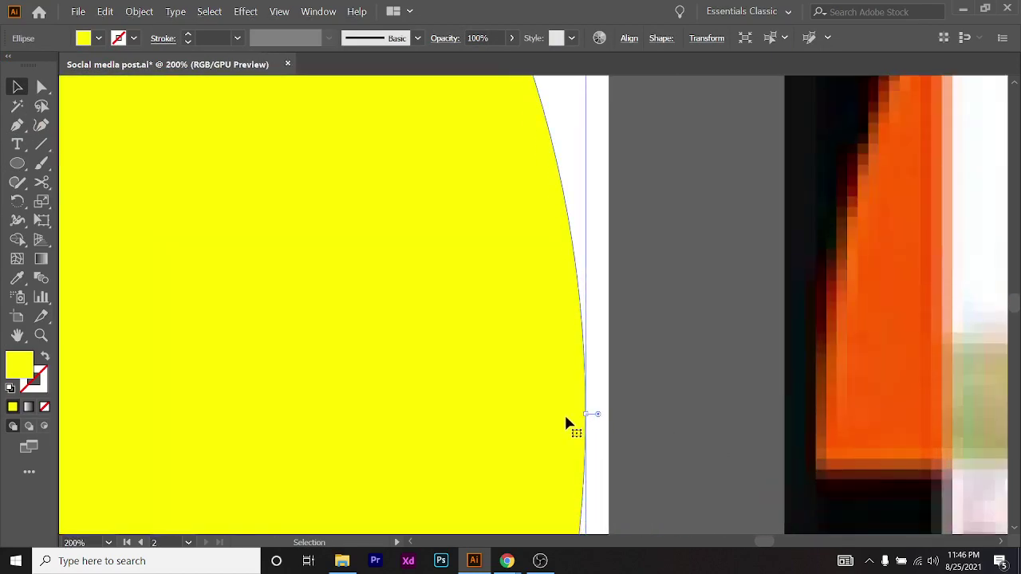
pyautogui.moveTo(596, 419); pyautogui.dragTo(615, 407)
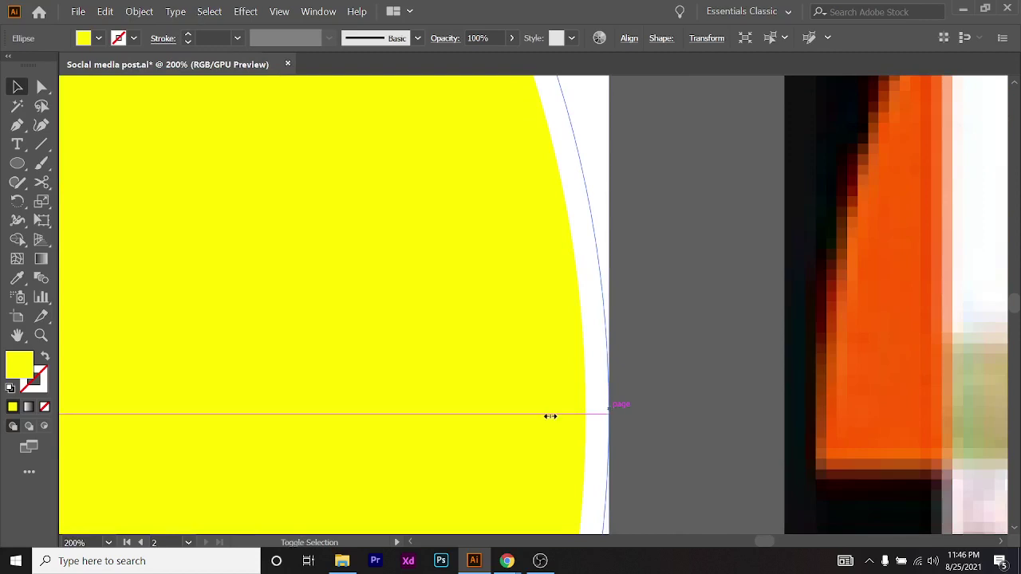
pyautogui.scroll(-2, 645, 326)
pyautogui.scroll(3, 374, 266)
pyautogui.moveTo(363, 264); pyautogui.dragTo(346, 346)
pyautogui.scroll(-2, 346, 346)
pyautogui.scroll(-3, 461, 308)
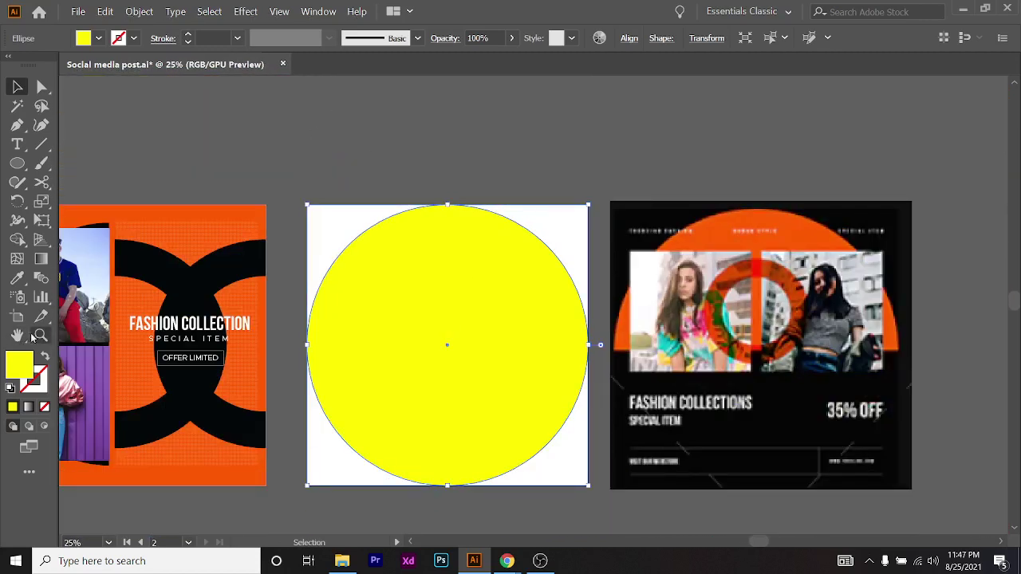
# Swap the circle's yellow fill to its stroke and cut the outline at its leftmost and rightmost anchor points with Scissors
pyautogui.click(45, 356)
pyautogui.scroll(1, 325, 375)
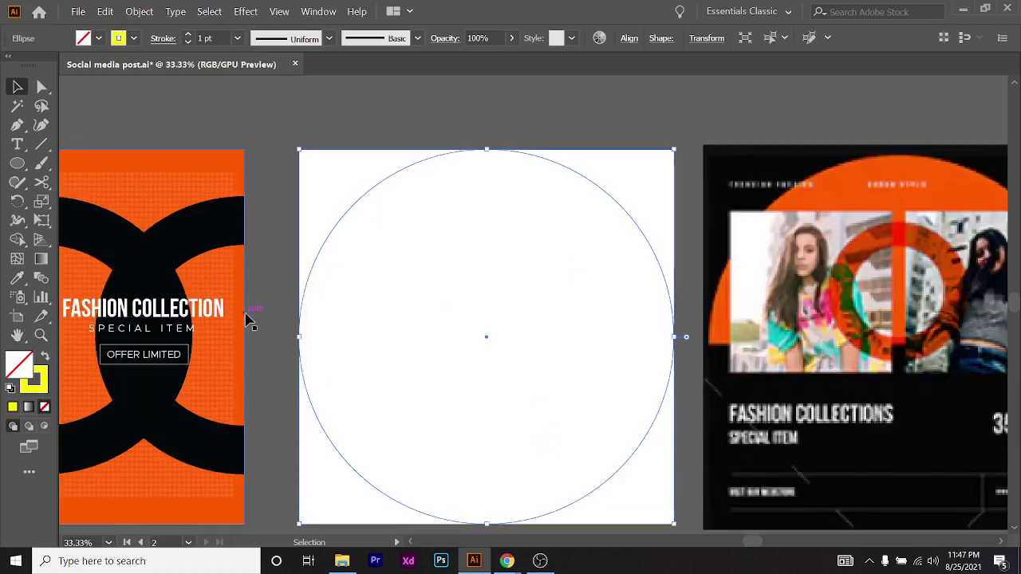
pyautogui.press('+')
pyautogui.scroll(12, 303, 349)
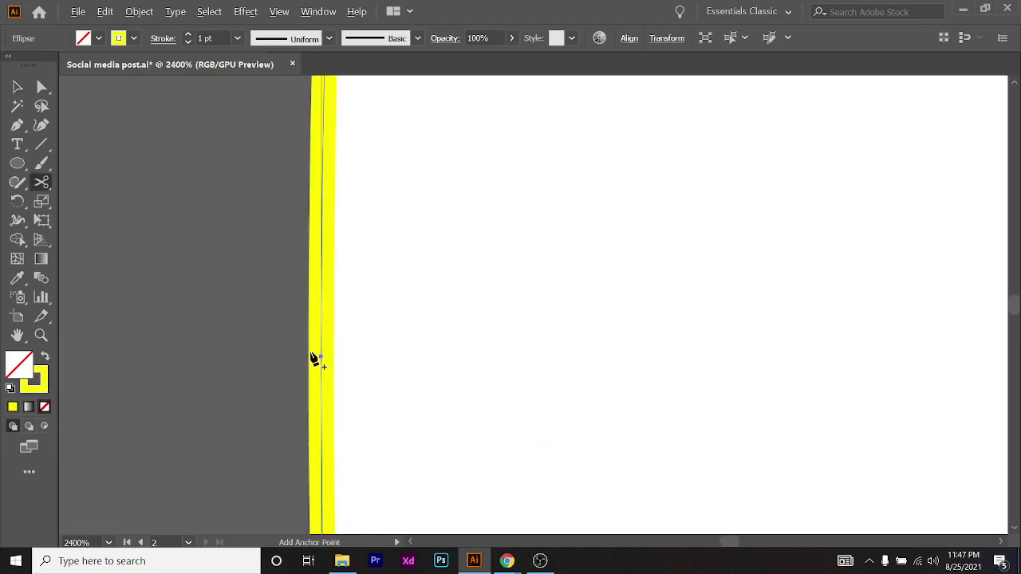
pyautogui.press('c')
pyautogui.click(320, 356)
pyautogui.scroll(-9, 303, 360)
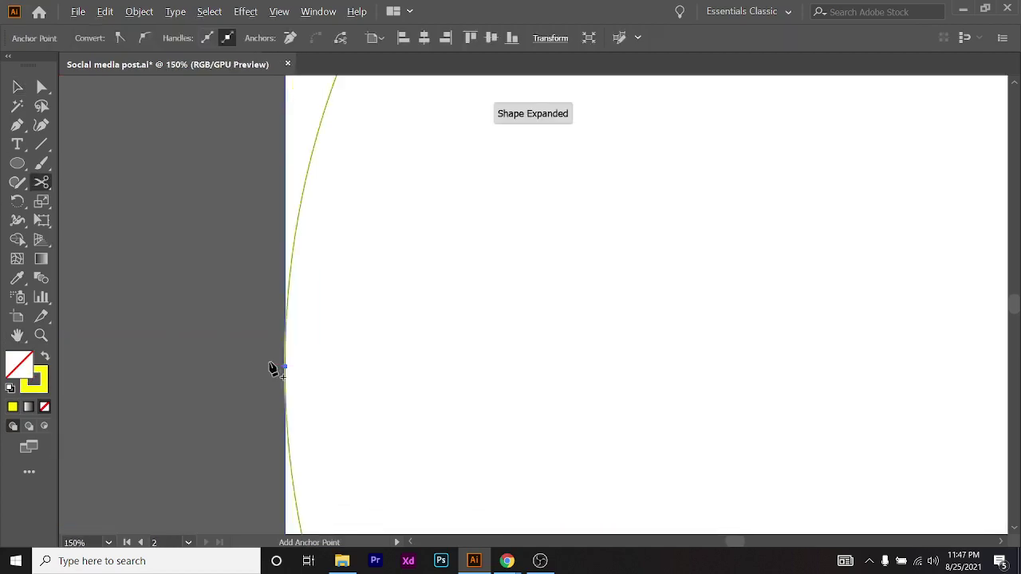
pyautogui.scroll(-6, 447, 361)
pyautogui.scroll(5, 479, 367)
pyautogui.scroll(4, 455, 359)
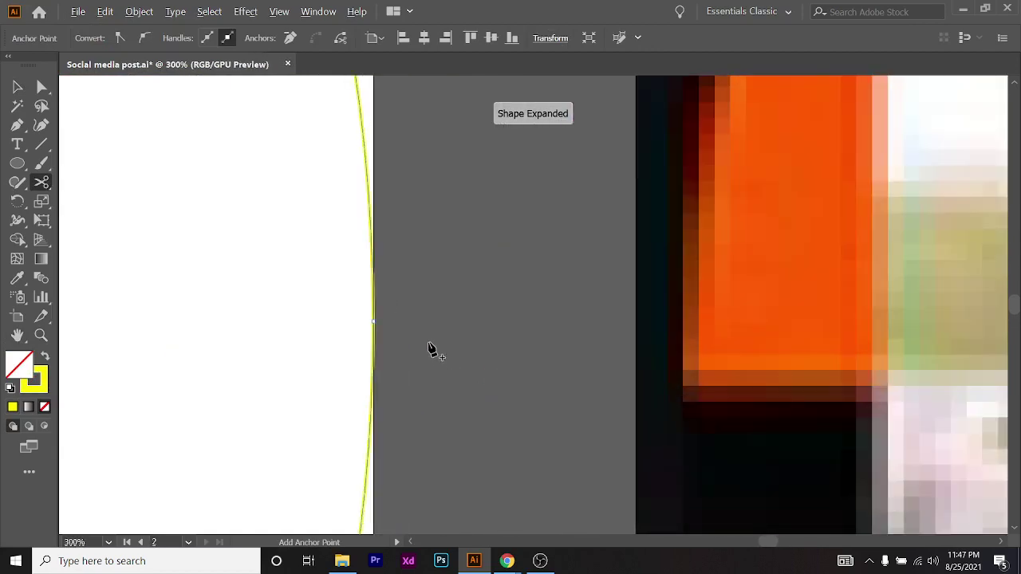
pyautogui.click(372, 322)
pyautogui.scroll(-6, 387, 342)
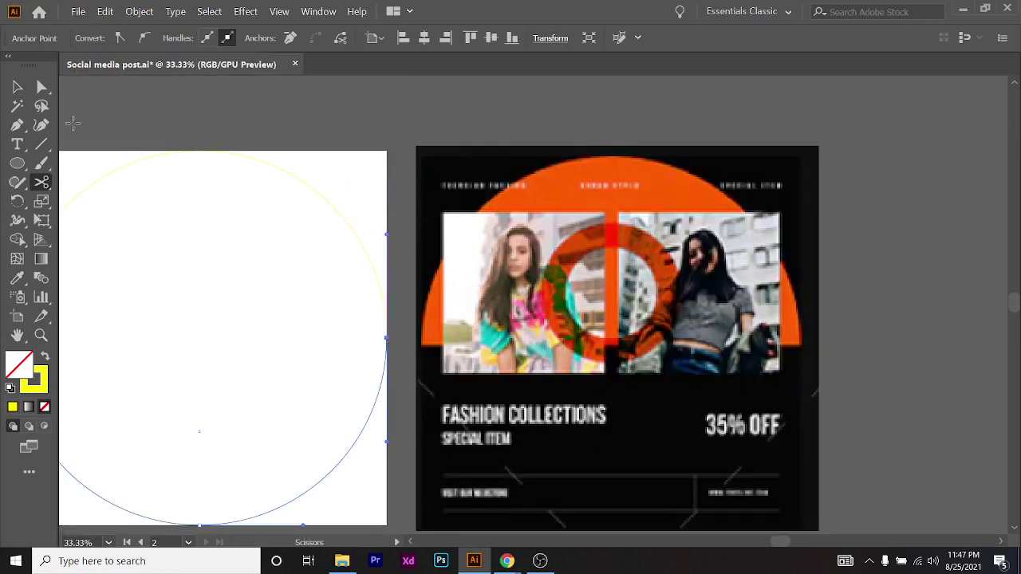
# Delete the lower half of the cut circle
pyautogui.press('a')
pyautogui.scroll(-2, 251, 356)
pyautogui.hscroll(-2, 251, 357)
pyautogui.press('v')
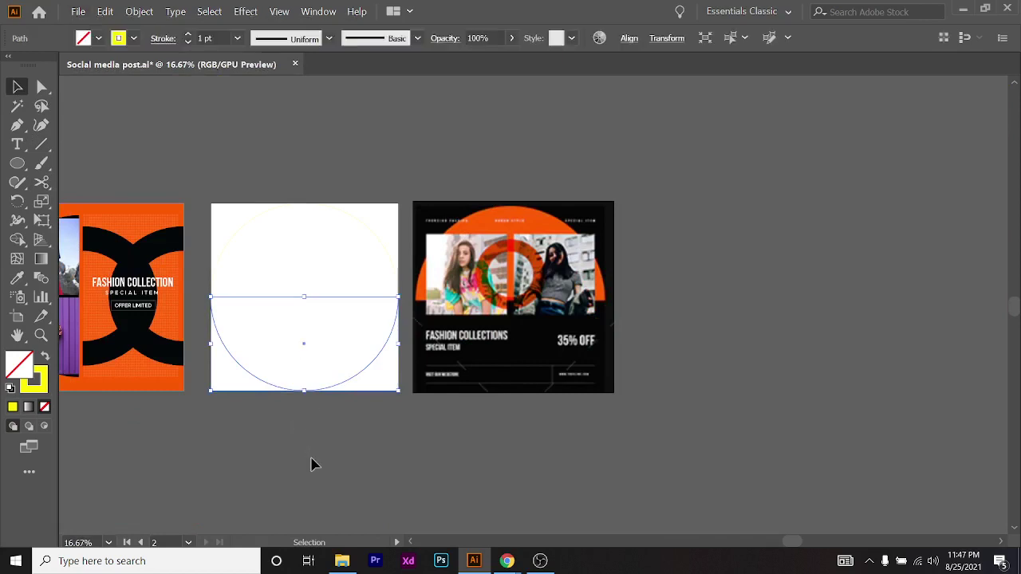
pyautogui.click(312, 465)
pyautogui.hscroll(-1, 321, 305)
# Fill the remaining upper semicircle with the orange sampled from the reference design using the Eyedropper
pyautogui.click(339, 205)
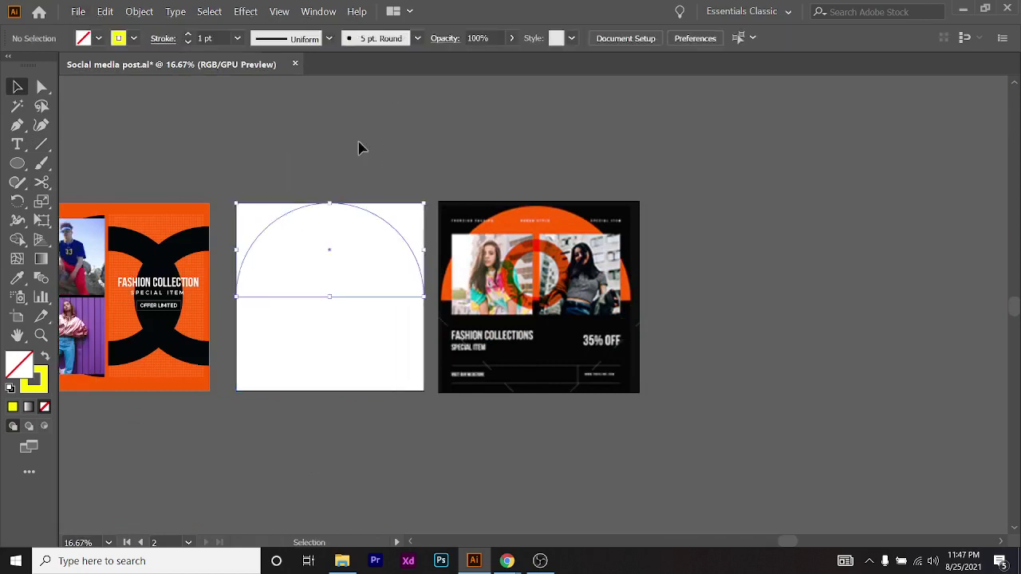
pyautogui.scroll(3, 289, 200)
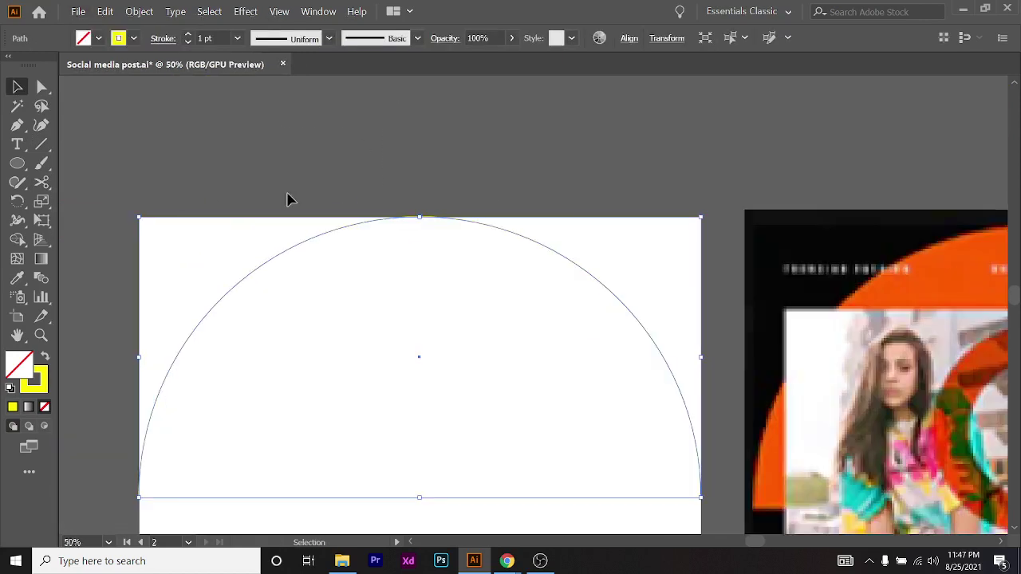
pyautogui.click(17, 278)
pyautogui.click(968, 274)
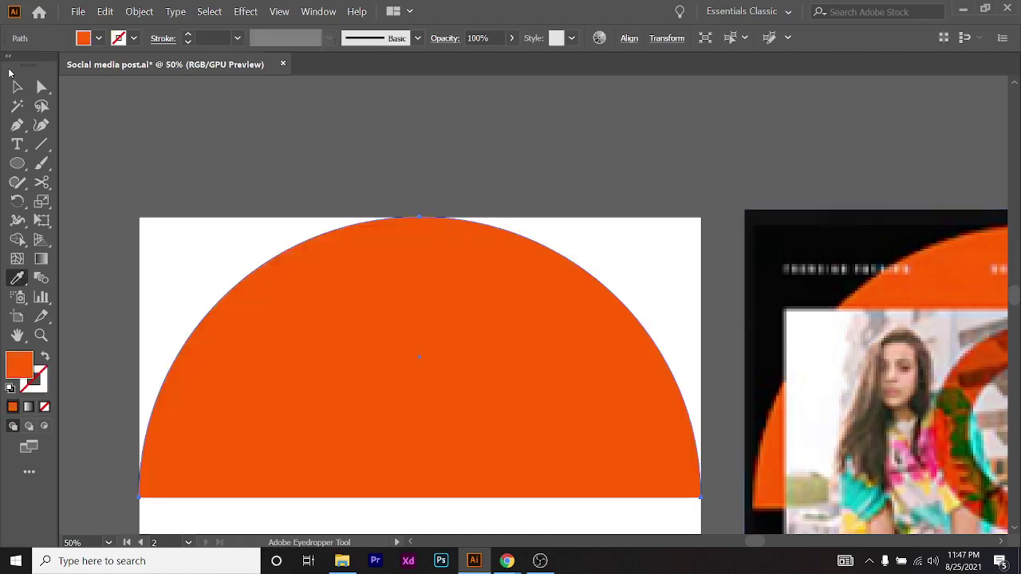
pyautogui.click(17, 85)
pyautogui.click(320, 196)
pyautogui.hscroll(2, 511, 287)
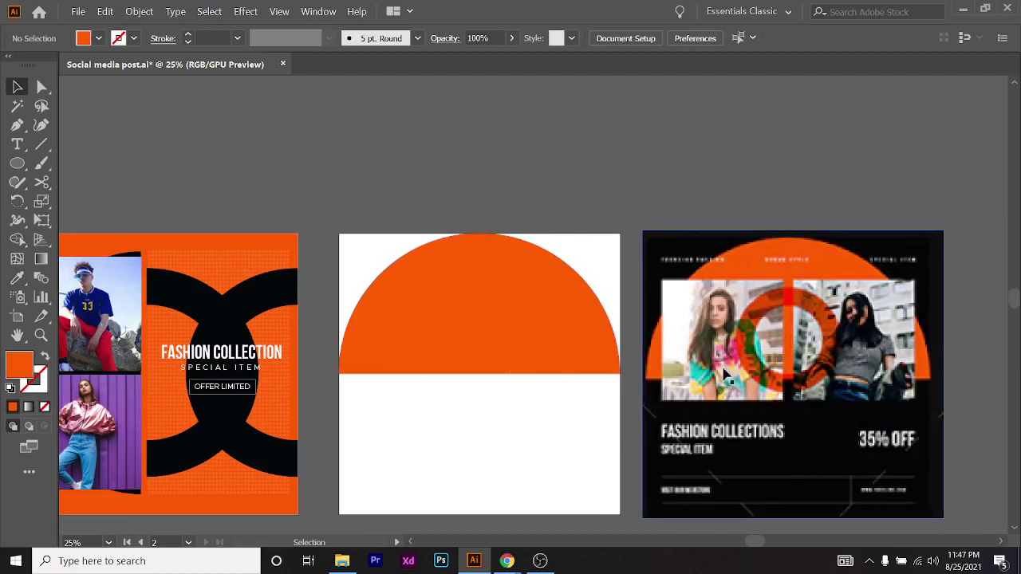
# Duplicate the first design's orange background rectangle onto the new artboard, behind the semicircle and aligned with the artboard's upper-left corner
pyautogui.scroll(-2, 661, 247)
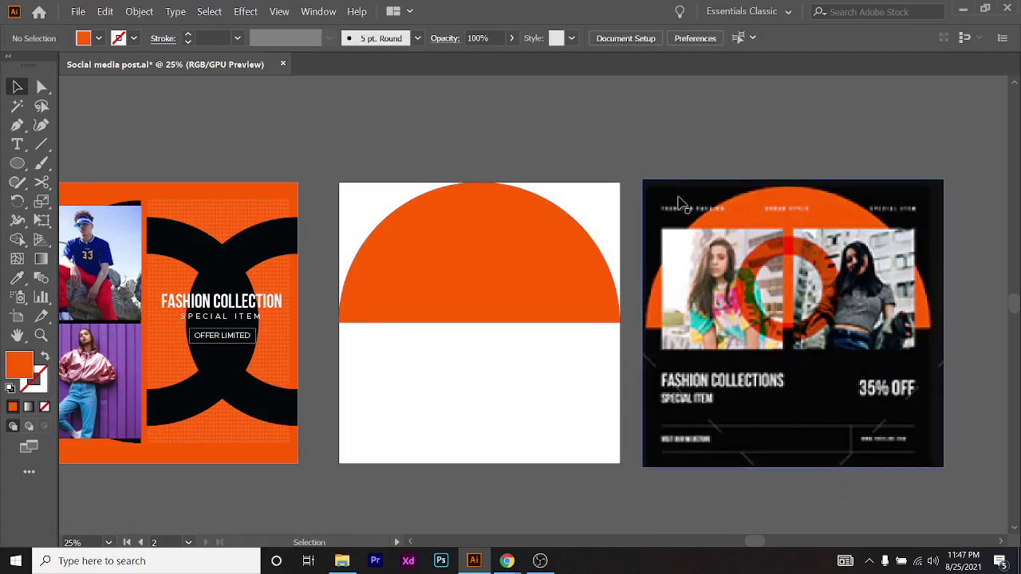
pyautogui.scroll(2, 359, 215)
pyautogui.moveTo(244, 237); pyautogui.dragTo(205, 231)
pyautogui.hscroll(-2, 457, 270)
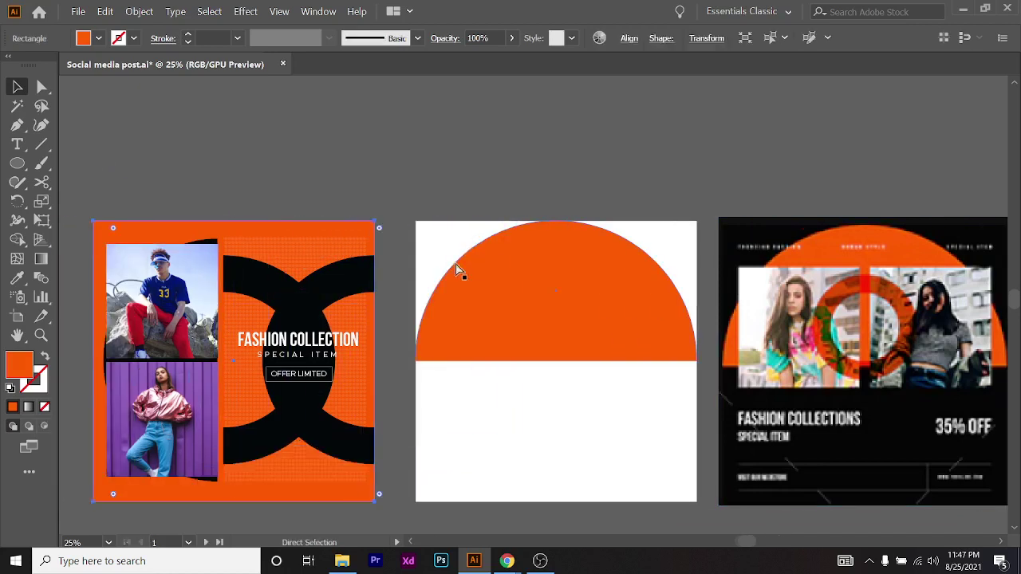
pyautogui.moveTo(276, 236); pyautogui.dragTo(600, 255)
pyautogui.scroll(10, 439, 237)
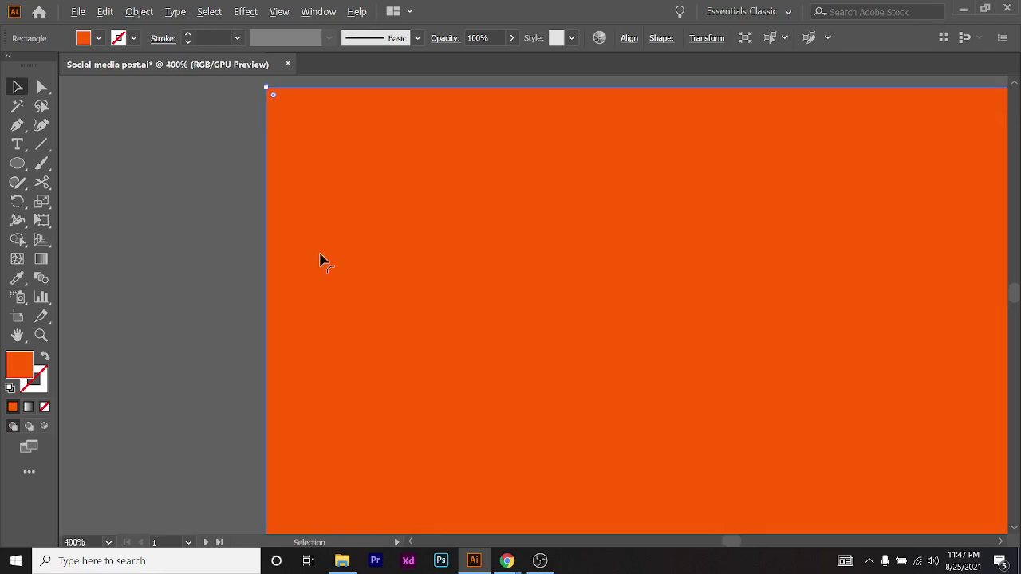
pyautogui.scroll(3, 312, 175)
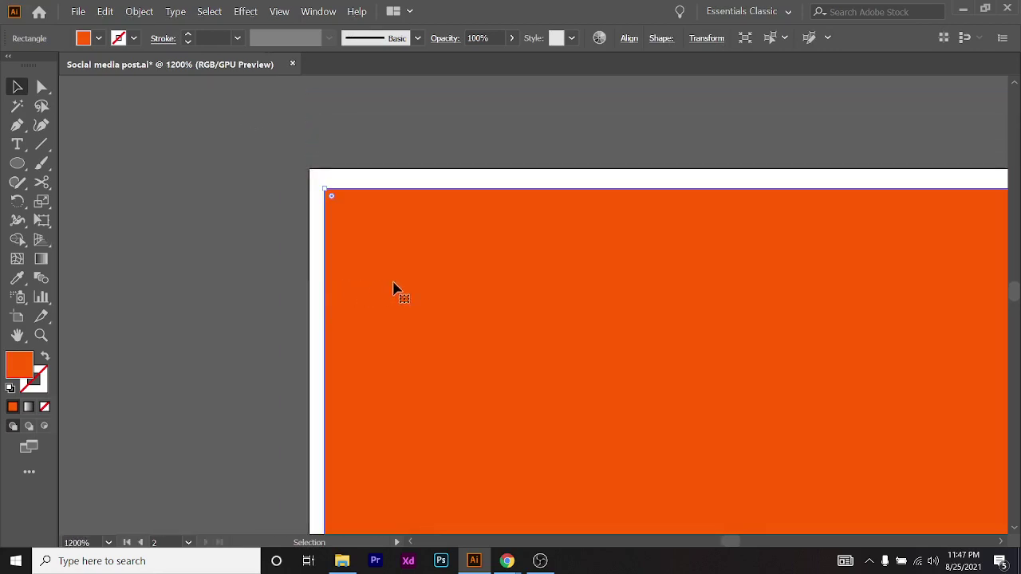
pyautogui.moveTo(391, 286); pyautogui.dragTo(378, 269)
pyautogui.scroll(-10, 307, 280)
pyautogui.scroll(-2, 319, 283)
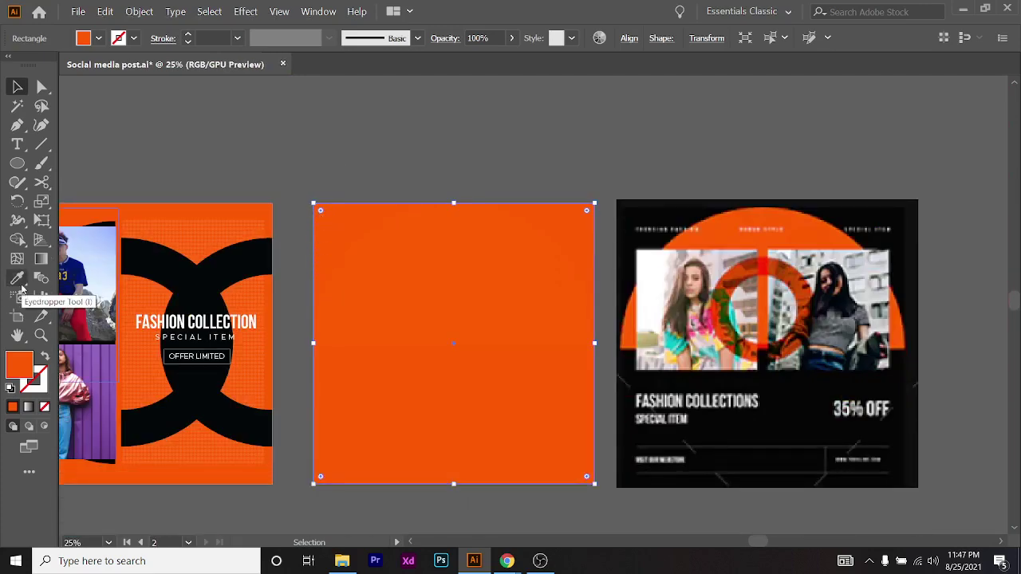
# Recolor the duplicated background rectangle with the black sampled from the reference design
pyautogui.click(17, 279)
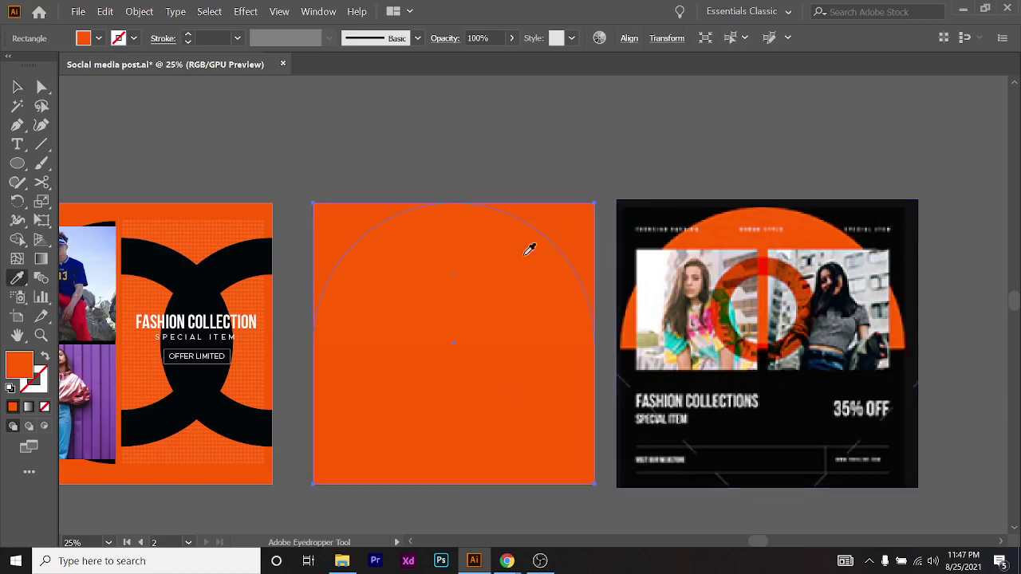
pyautogui.click(663, 210)
pyautogui.click(19, 88)
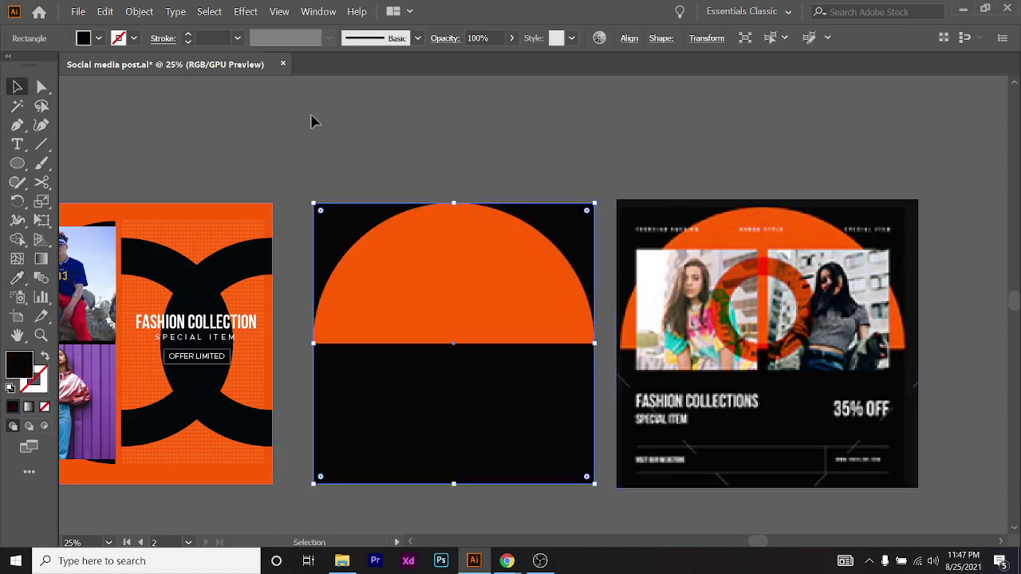
pyautogui.click(379, 123)
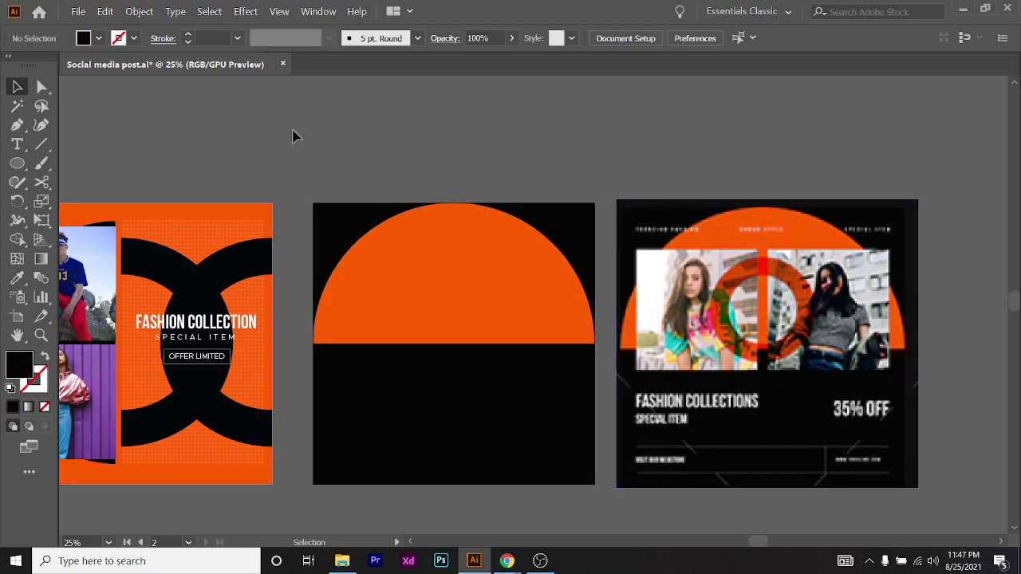
pyautogui.hscroll(-2, 504, 429)
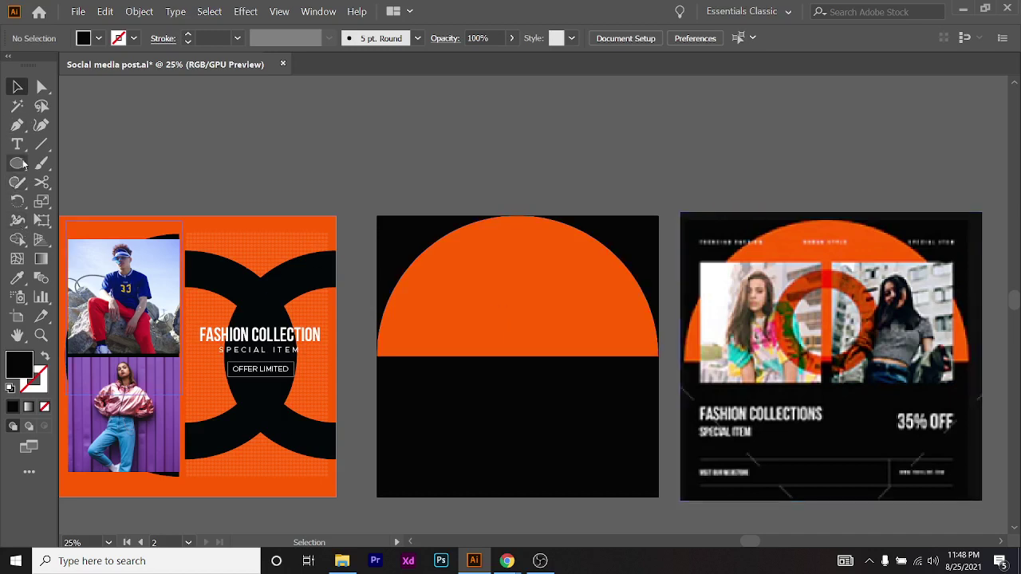
# Draw a rectangle matching the size of the reference's first photo and move it onto the new artboard's semicircle
pyautogui.moveTo(25, 162); pyautogui.dragTo(56, 165)
pyautogui.hscroll(-1, 647, 267)
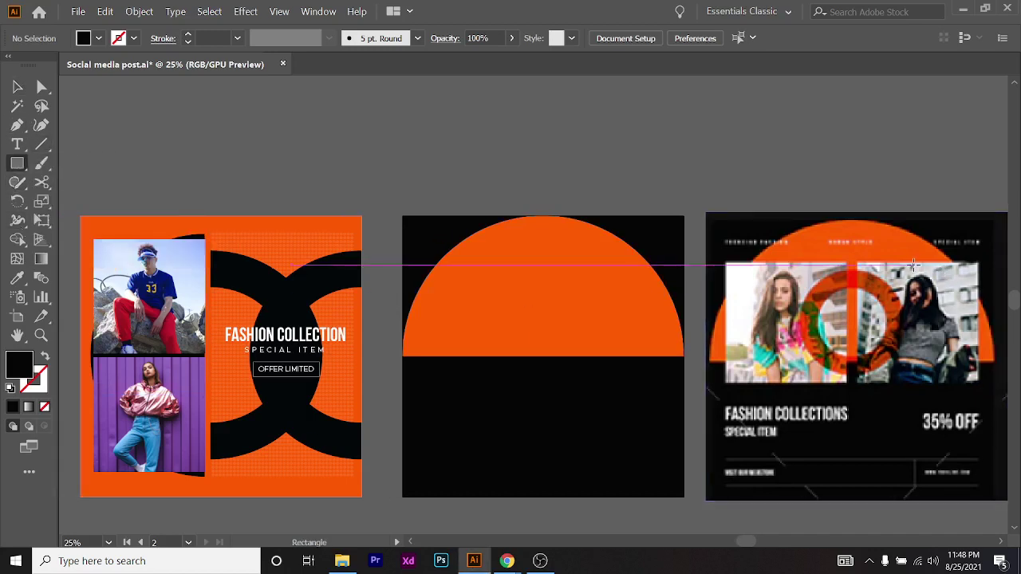
pyautogui.scroll(2, 766, 321)
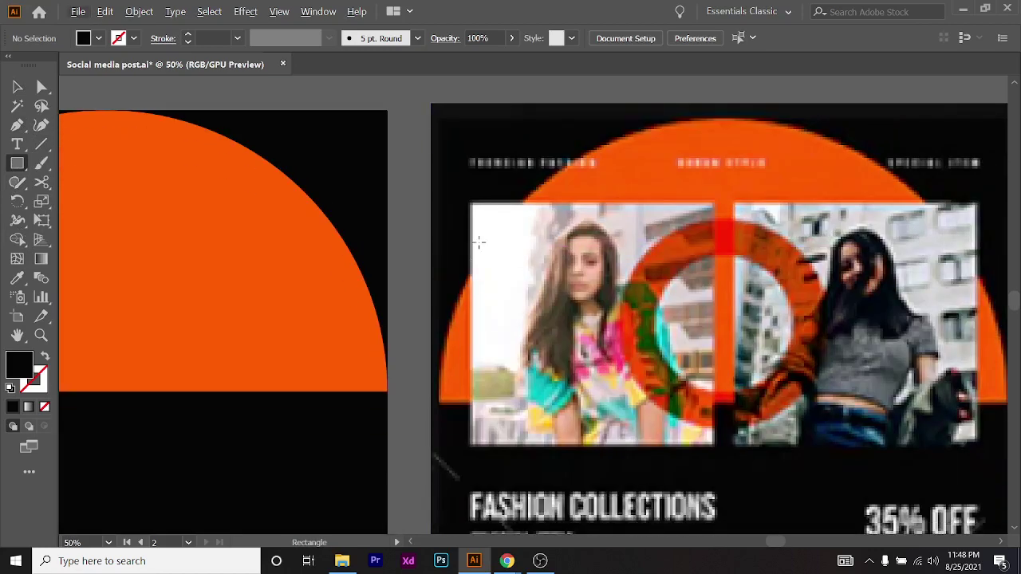
pyautogui.moveTo(471, 203); pyautogui.dragTo(715, 446)
pyautogui.scroll(-3, 589, 418)
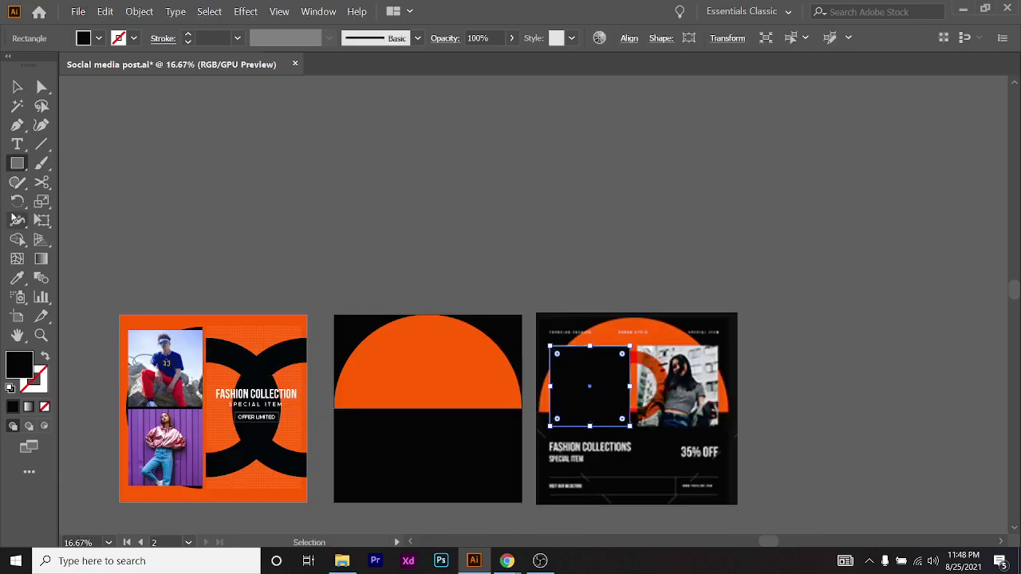
pyautogui.click(21, 88)
pyautogui.scroll(3, 555, 402)
pyautogui.scroll(-1, 615, 375)
pyautogui.moveTo(615, 376); pyautogui.dragTo(143, 251)
pyautogui.hscroll(-3, 312, 296)
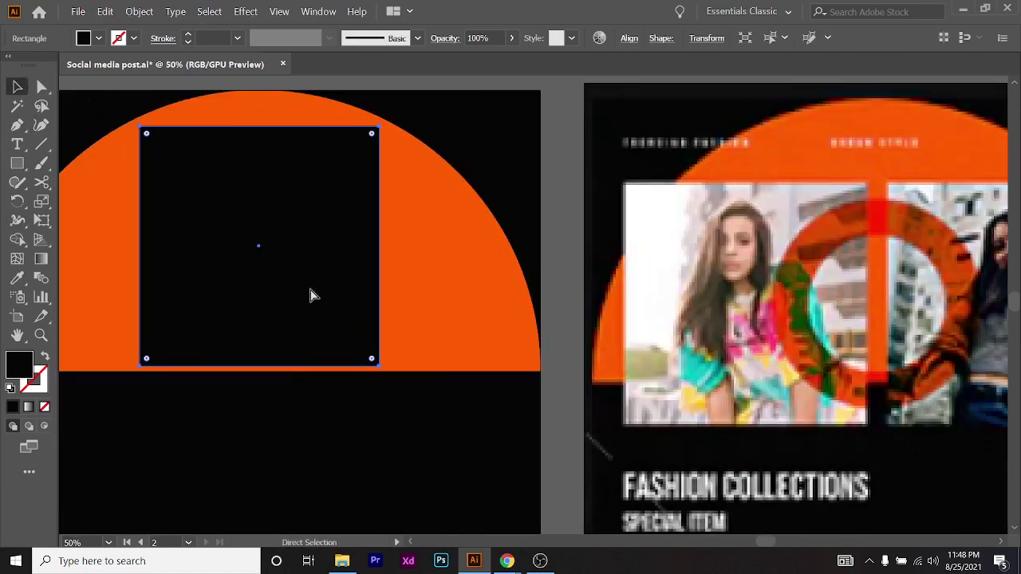
# Fill the photo placeholder rectangle with light blue
pyautogui.click(93, 38)
pyautogui.click(44, 63)
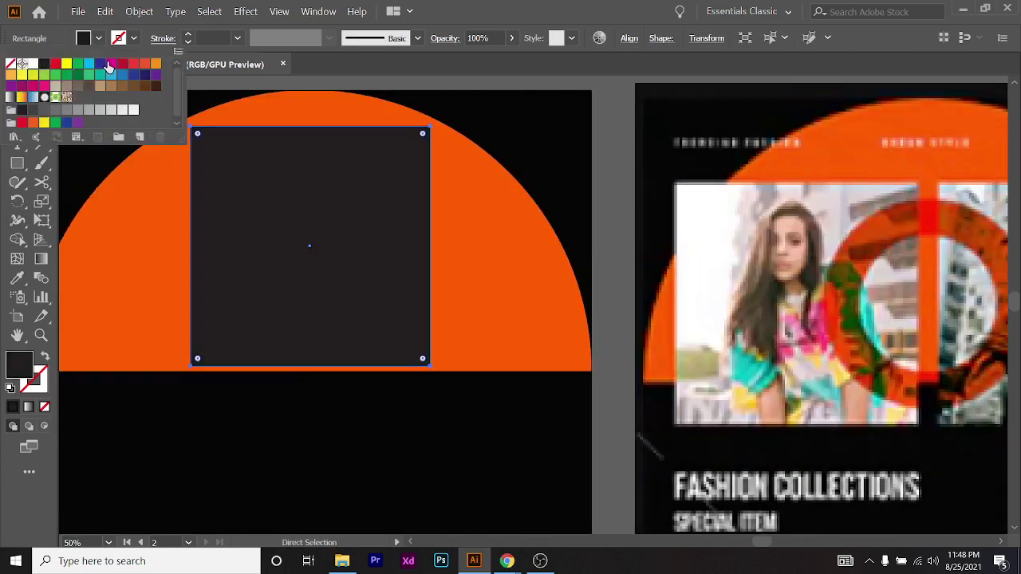
pyautogui.click(110, 64)
pyautogui.click(88, 63)
pyautogui.click(296, 200)
pyautogui.scroll(-2, 413, 267)
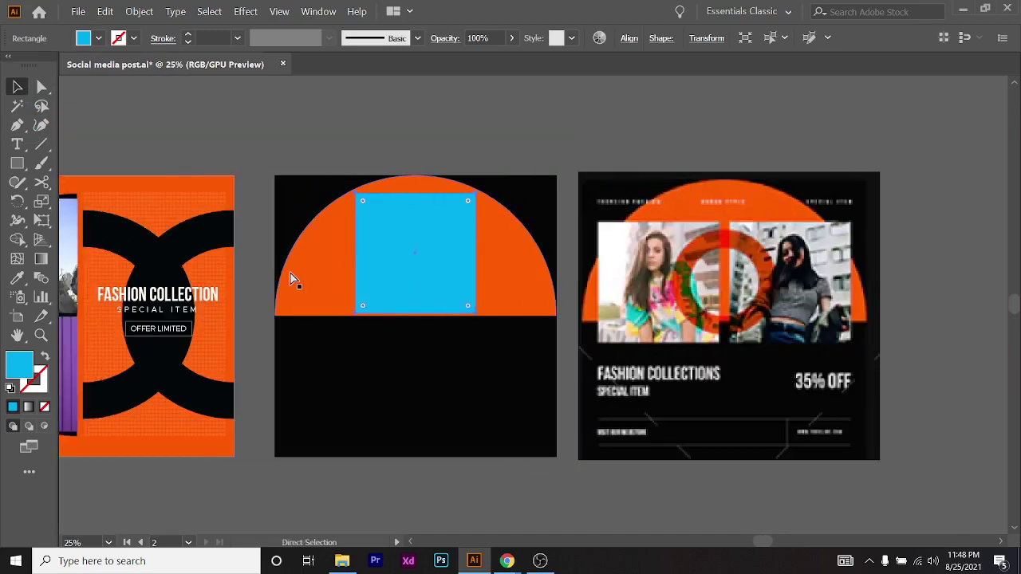
# Lower the blue placeholder, duplicate it beside itself with a narrow gap, and center the pair horizontally on the artboard
pyautogui.moveTo(416, 261); pyautogui.dragTo(501, 283)
pyautogui.scroll(2, 446, 280)
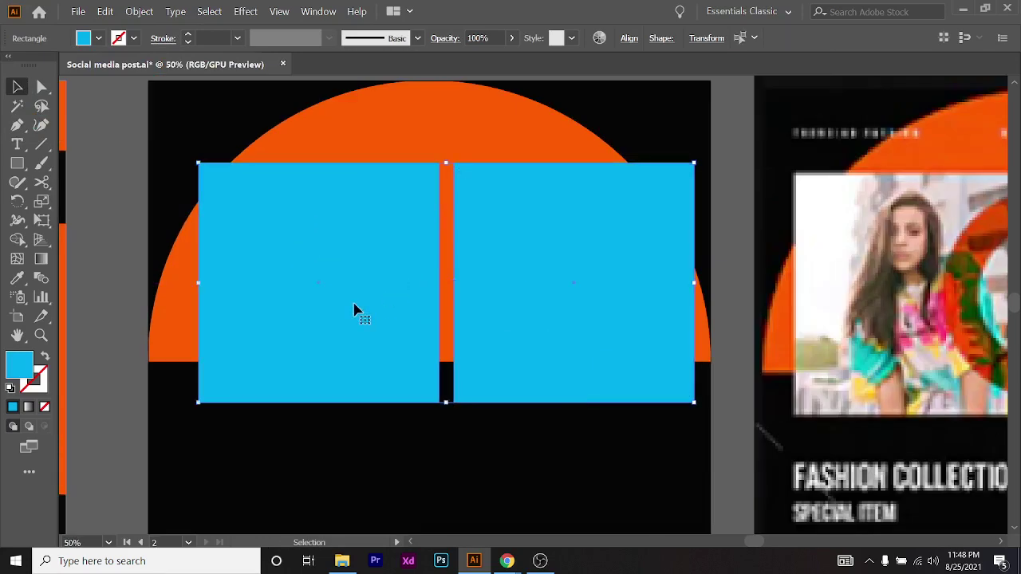
pyautogui.keyDown('shift'); pyautogui.click(355, 311); pyautogui.keyUp('shift')
pyautogui.hotkey('shift', 'Left')
pyautogui.hotkey('shift', 'Left')
pyautogui.hotkey('shift', 'Left')
pyautogui.press('Right')
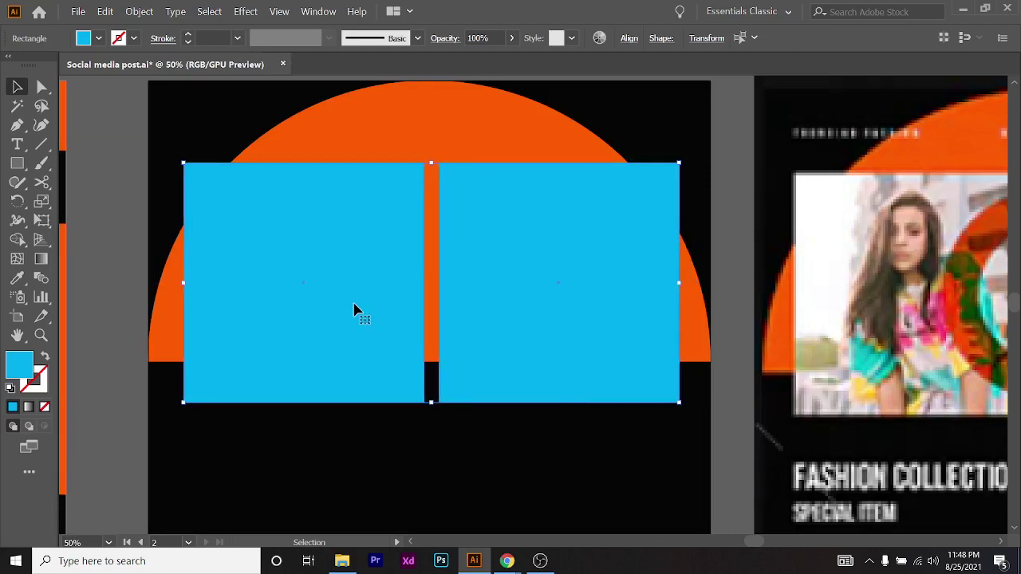
pyautogui.hotkey('ctrl', 'alt', '0')
pyautogui.hotkey('ctrl', 'shift', 'a')
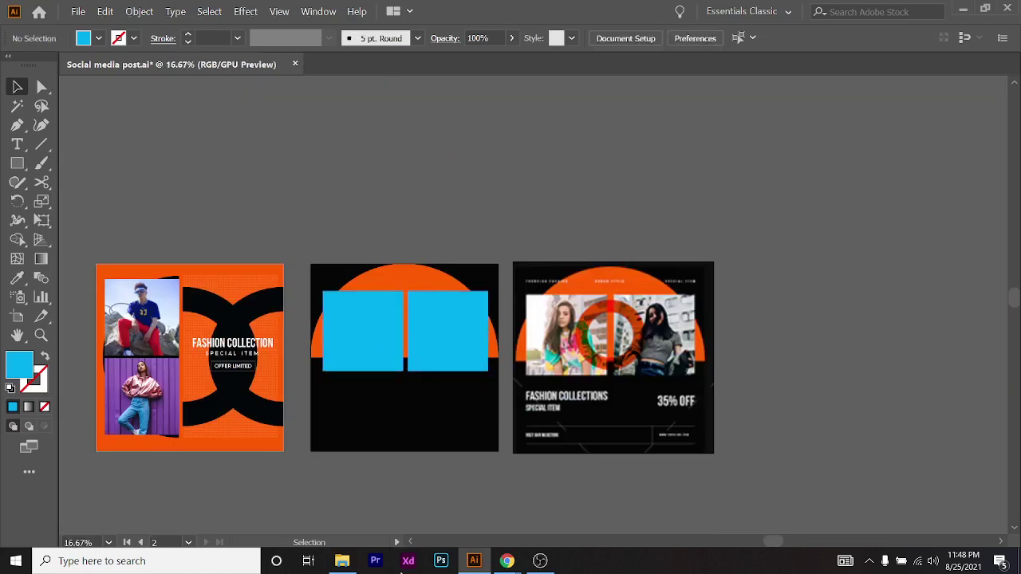
pyautogui.click(343, 562)
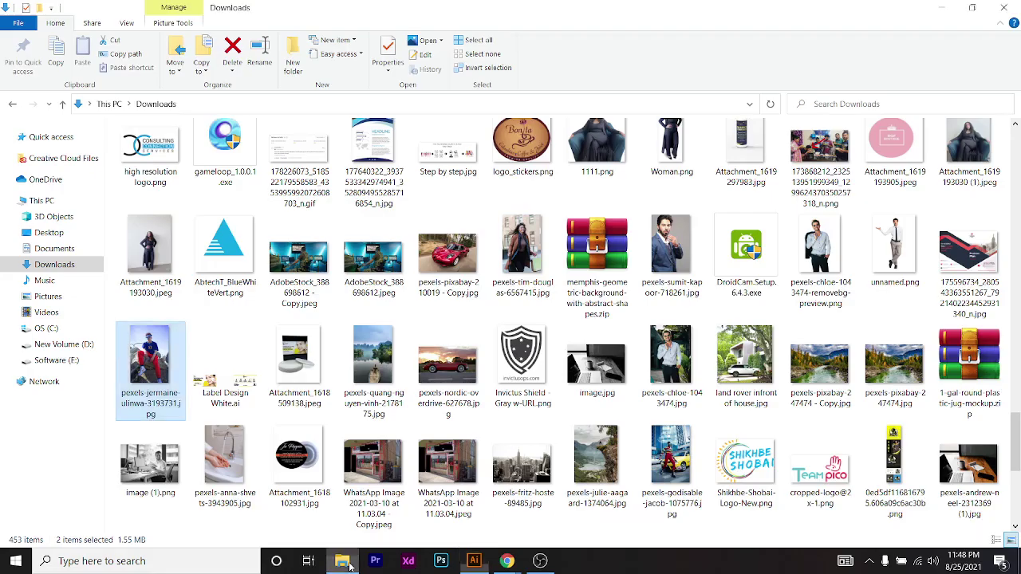
pyautogui.click(473, 561)
pyautogui.click(78, 11)
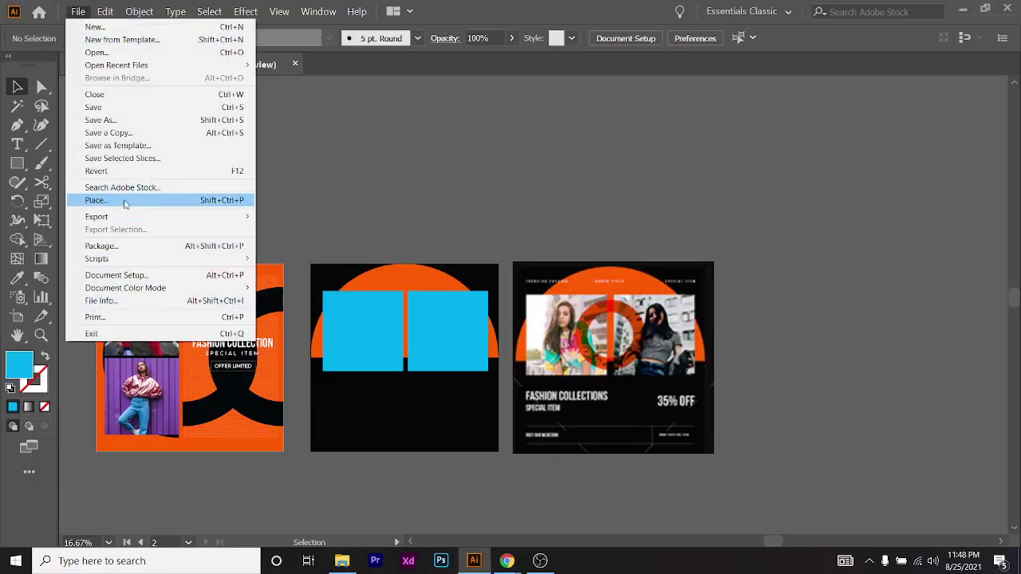
pyautogui.click(126, 199)
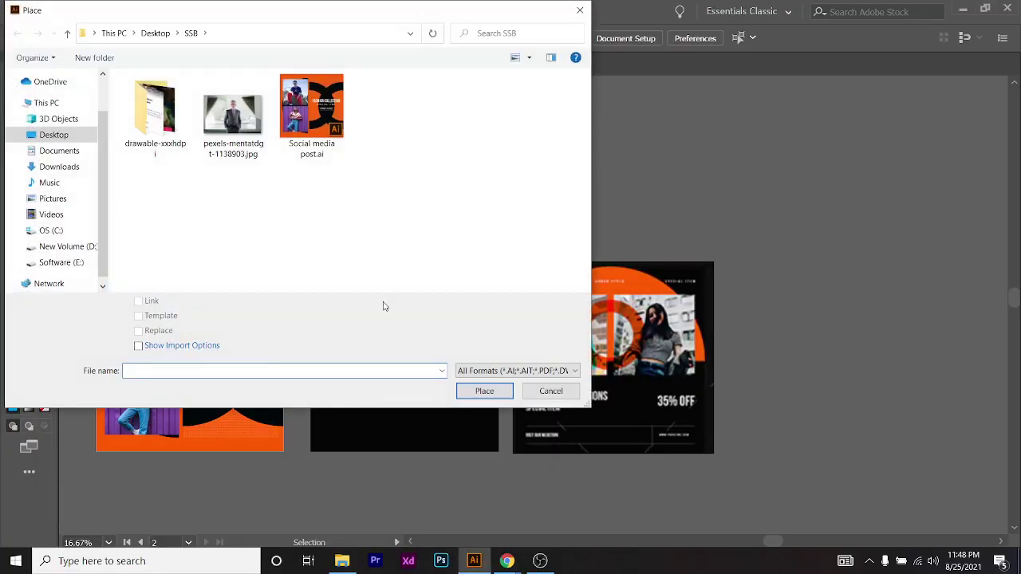
pyautogui.click(550, 390)
# Switch to Chrome and open the Pexels home page in a new browser tab
pyautogui.moveTo(506, 561)
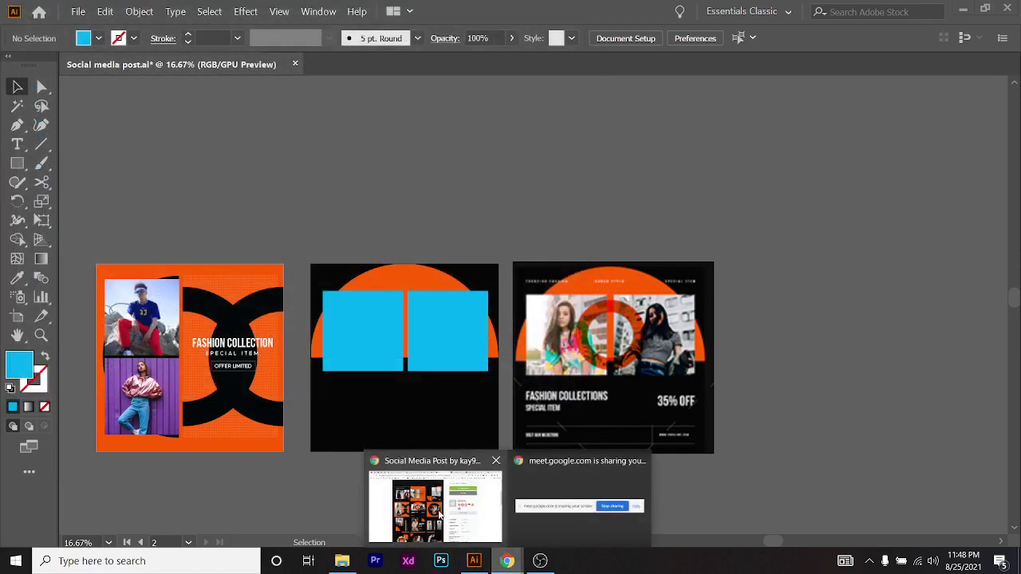
pyautogui.click(433, 490)
pyautogui.click(447, 11)
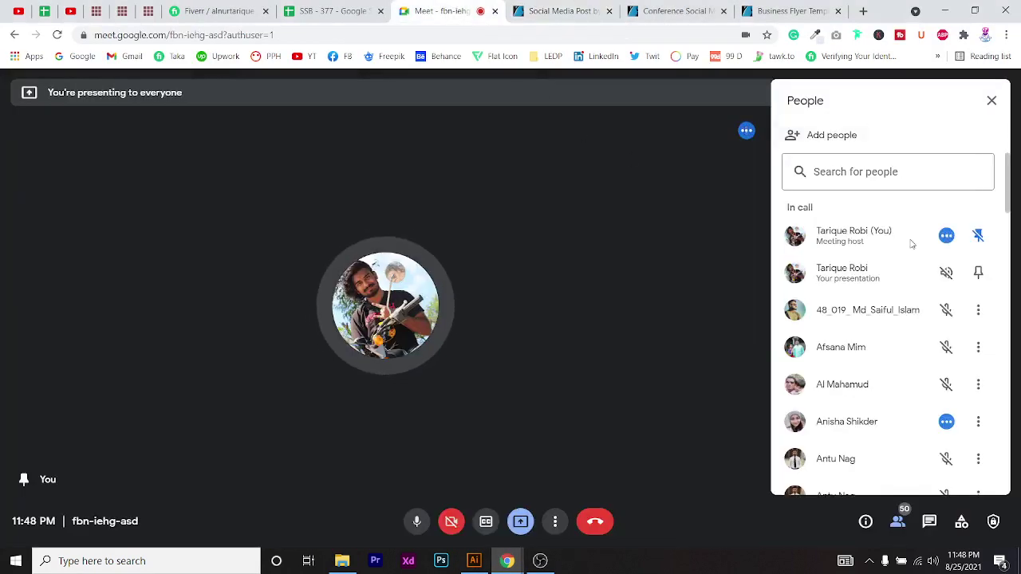
pyautogui.click(864, 10)
pyautogui.write('pexe')
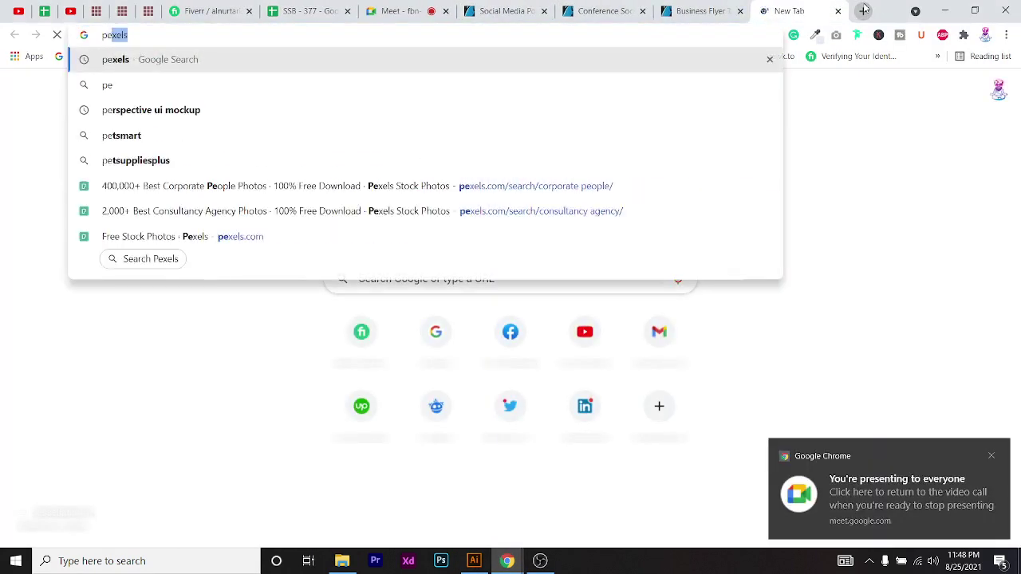
pyautogui.write('ls.')
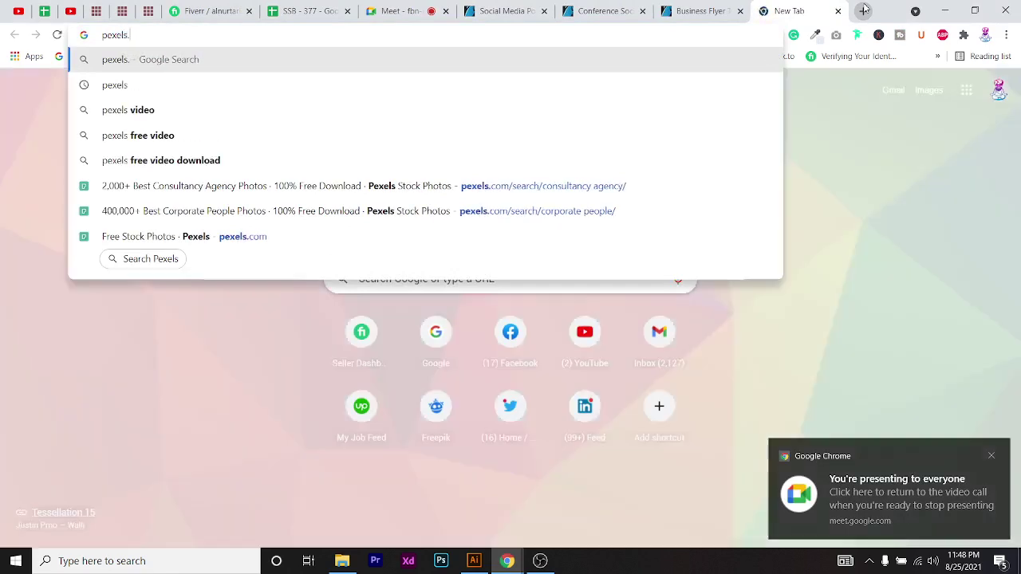
pyautogui.press('Down')
pyautogui.press('Down')
pyautogui.press('Down')
pyautogui.press('Down')
pyautogui.press('Down')
pyautogui.press('Return')
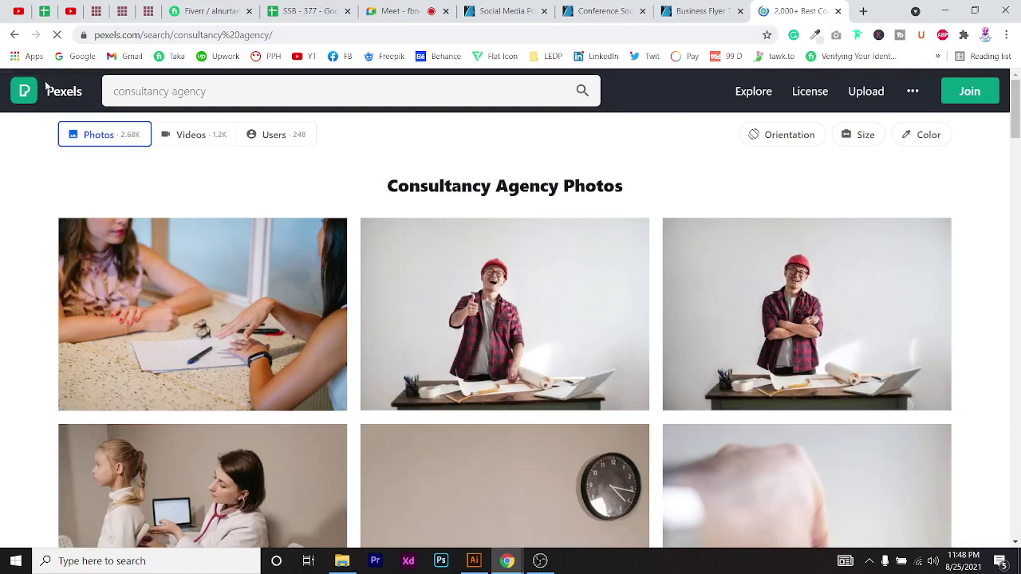
pyautogui.click(42, 94)
# Search Pexels for "fashion men" photos
pyautogui.scroll(-10, 367, 404)
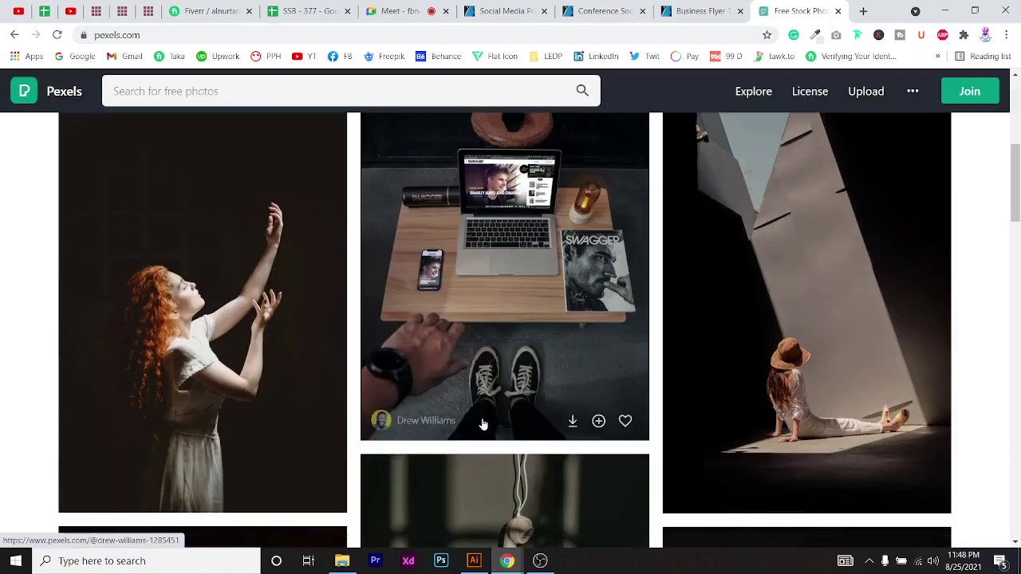
pyautogui.scroll(10, 484, 409)
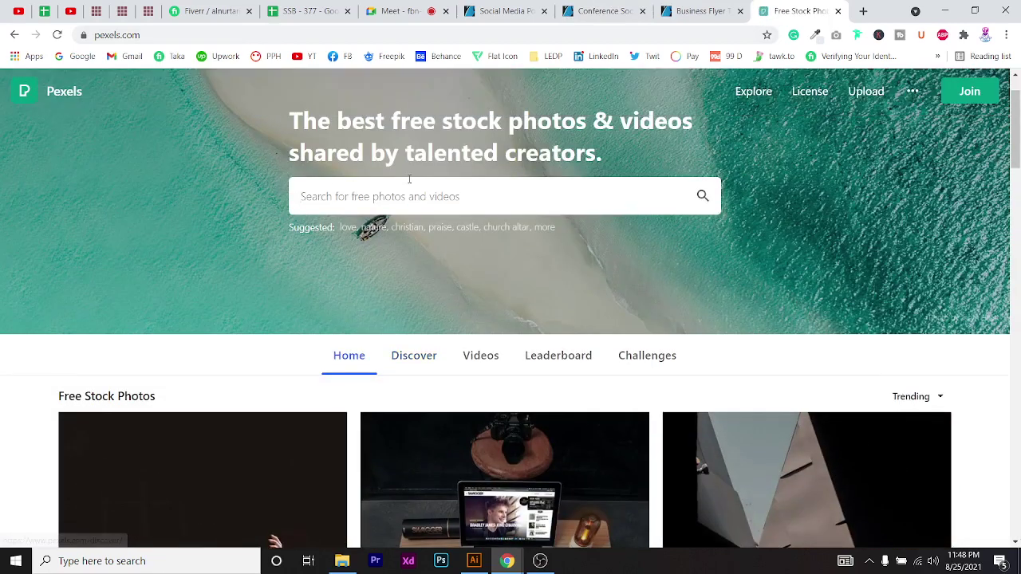
pyautogui.press('Return')
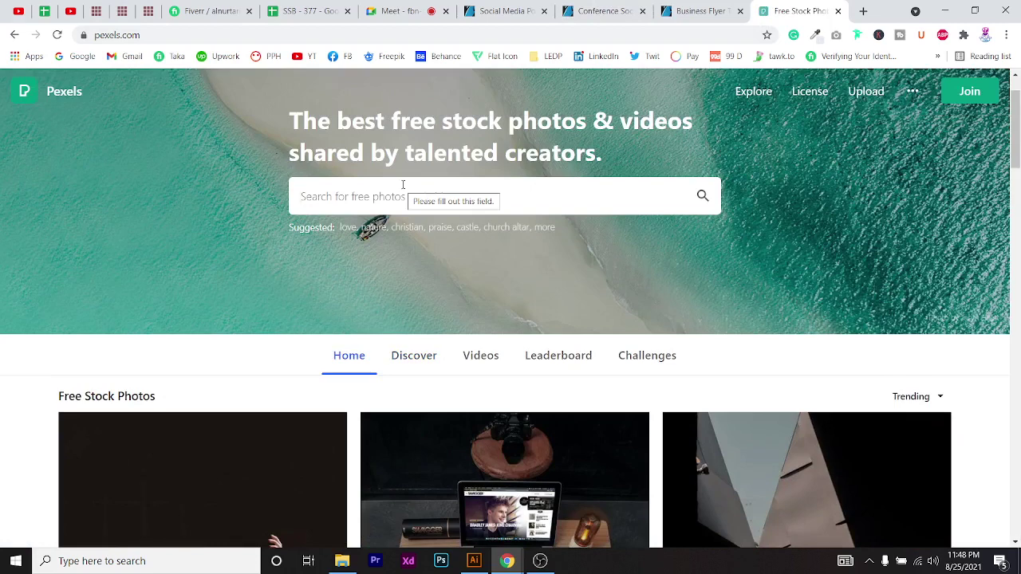
pyautogui.click(403, 184)
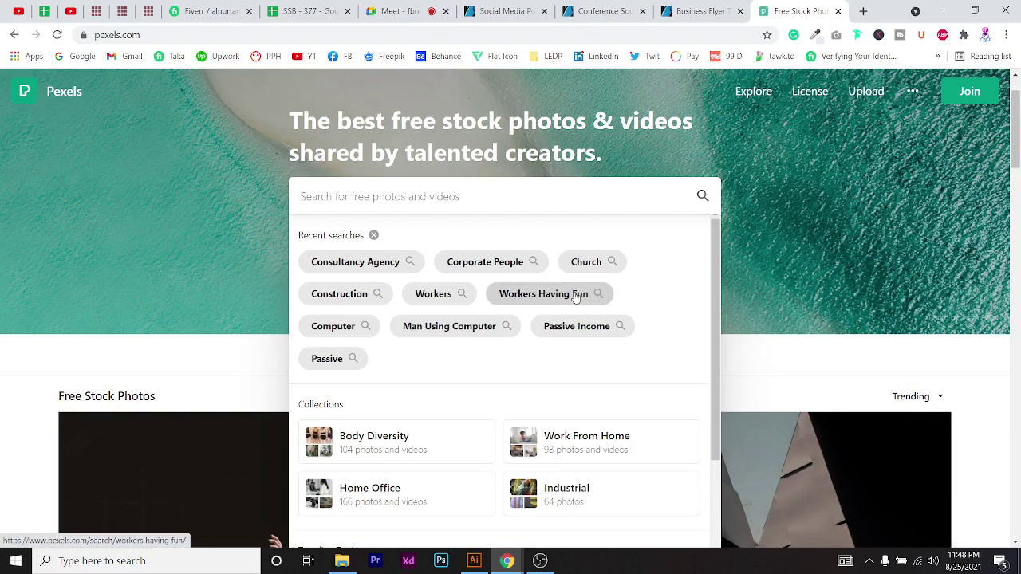
pyautogui.write('fashion')
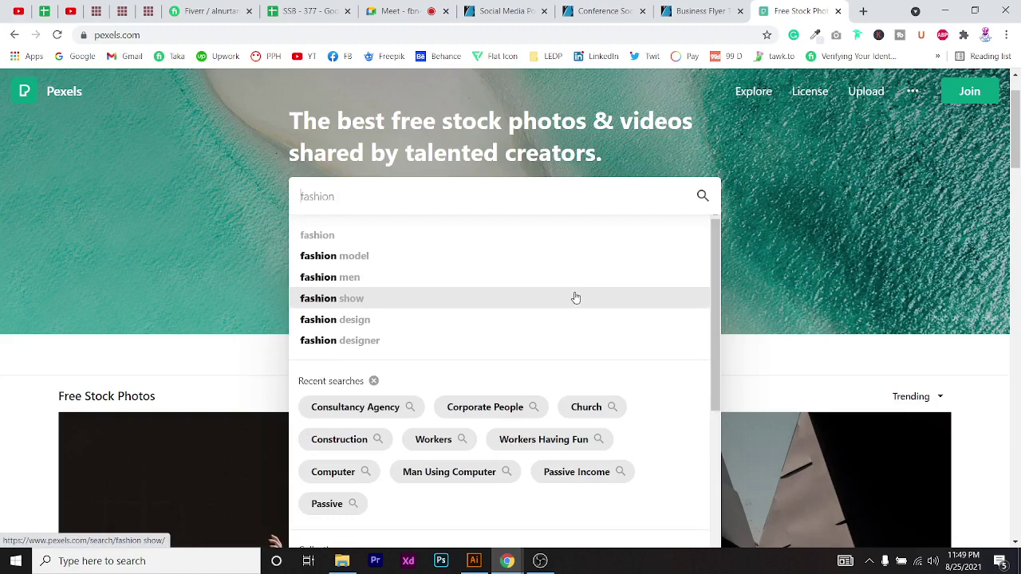
pyautogui.click(375, 277)
# Download the photo of the man in the yellow hoodie at Large size (1920 x 2880) and return to the search results
pyautogui.scroll(-5, 477, 339)
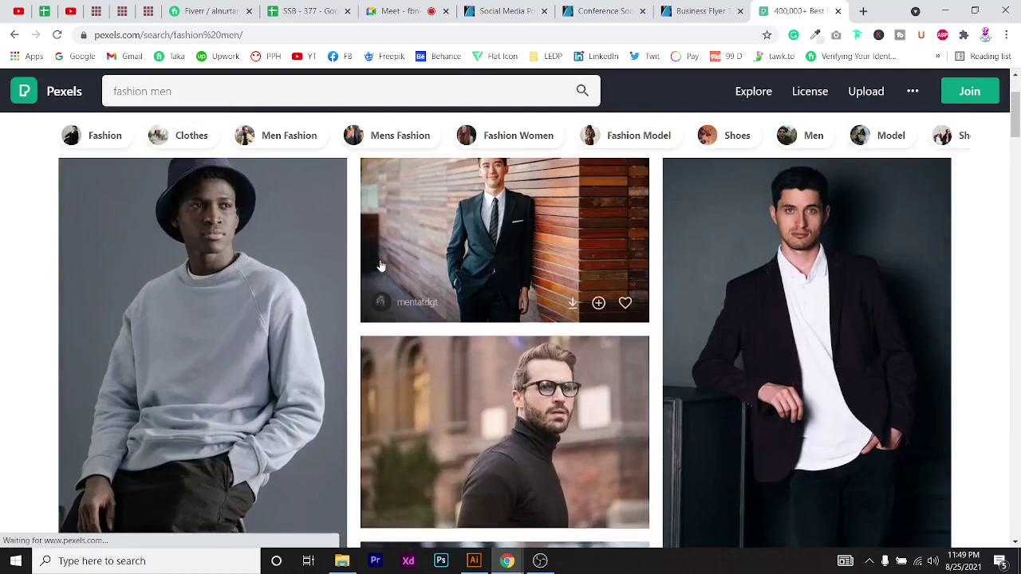
pyautogui.scroll(2, 477, 339)
pyautogui.scroll(-6, 478, 339)
pyautogui.scroll(6, 495, 339)
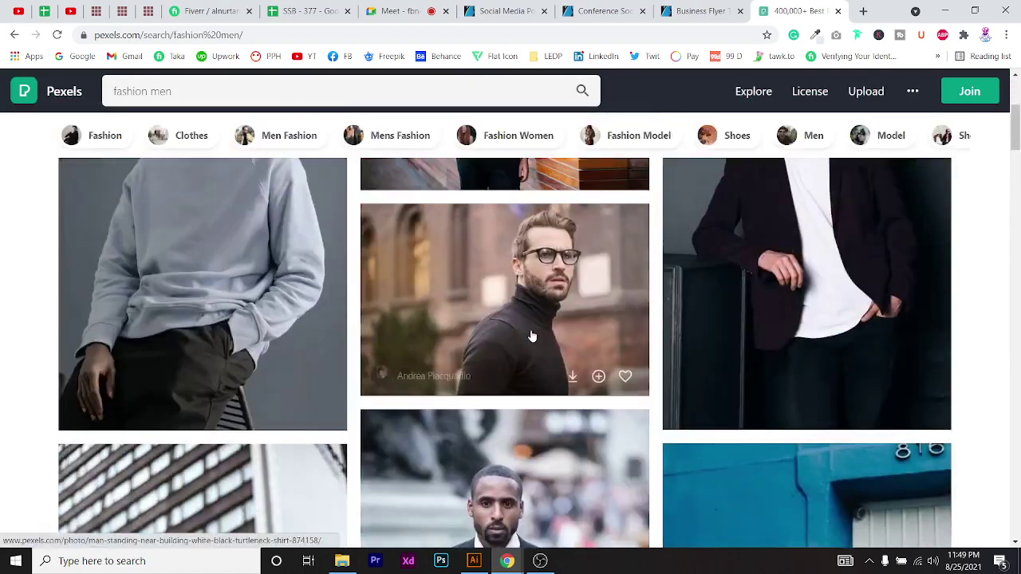
pyautogui.scroll(-6, 532, 337)
pyautogui.scroll(2, 532, 337)
pyautogui.click(192, 331)
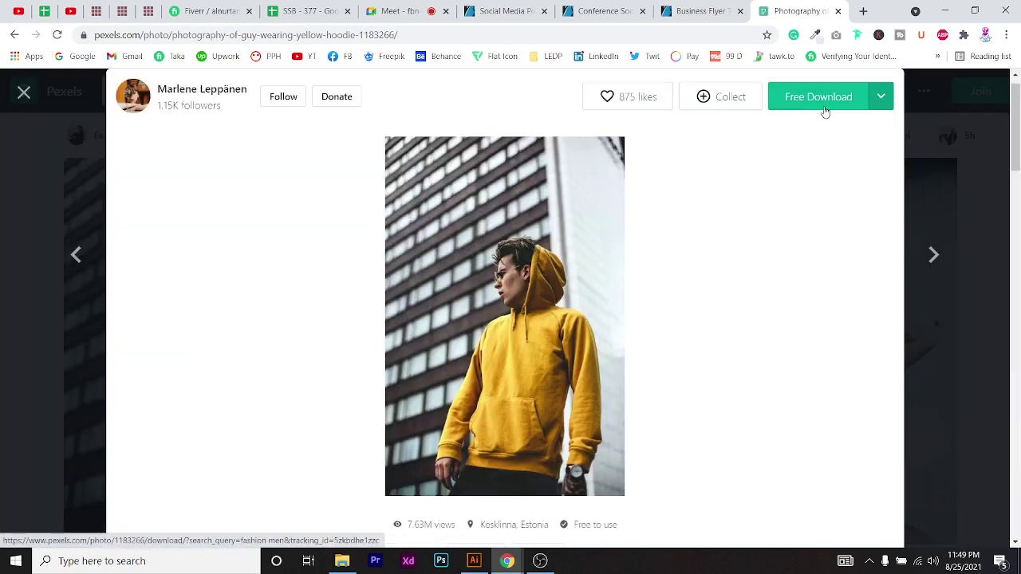
pyautogui.click(882, 104)
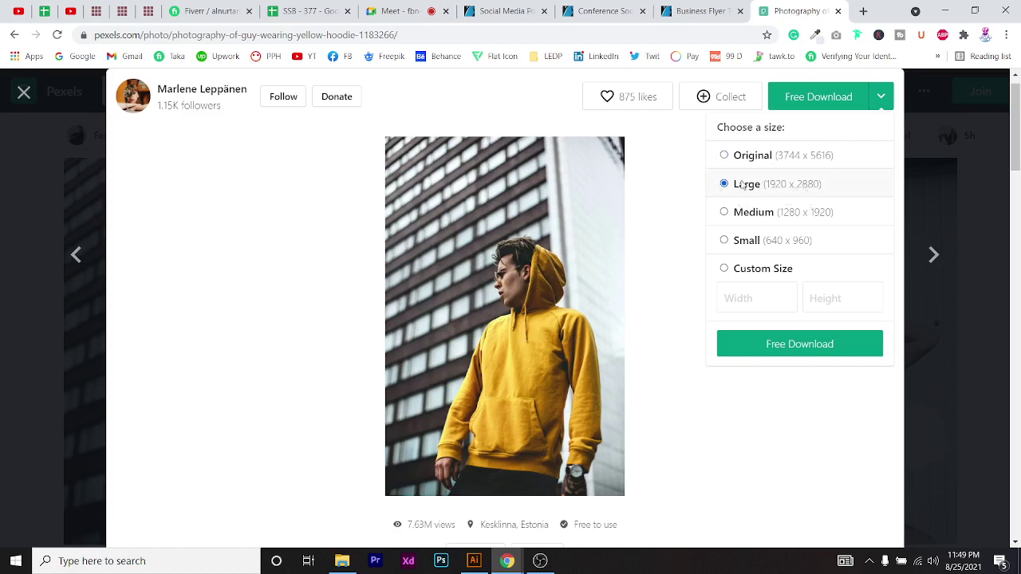
pyautogui.click(788, 335)
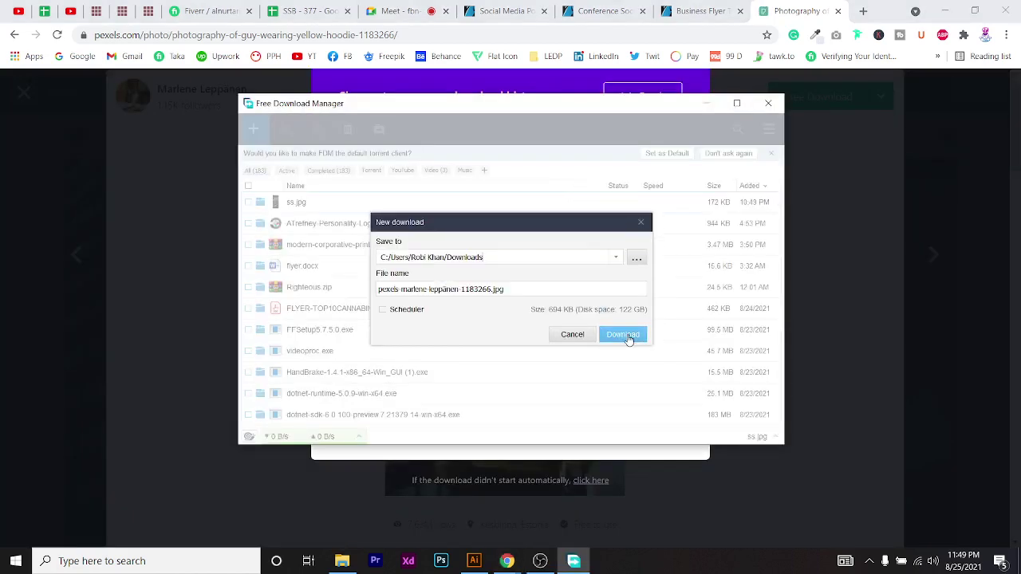
pyautogui.click(623, 334)
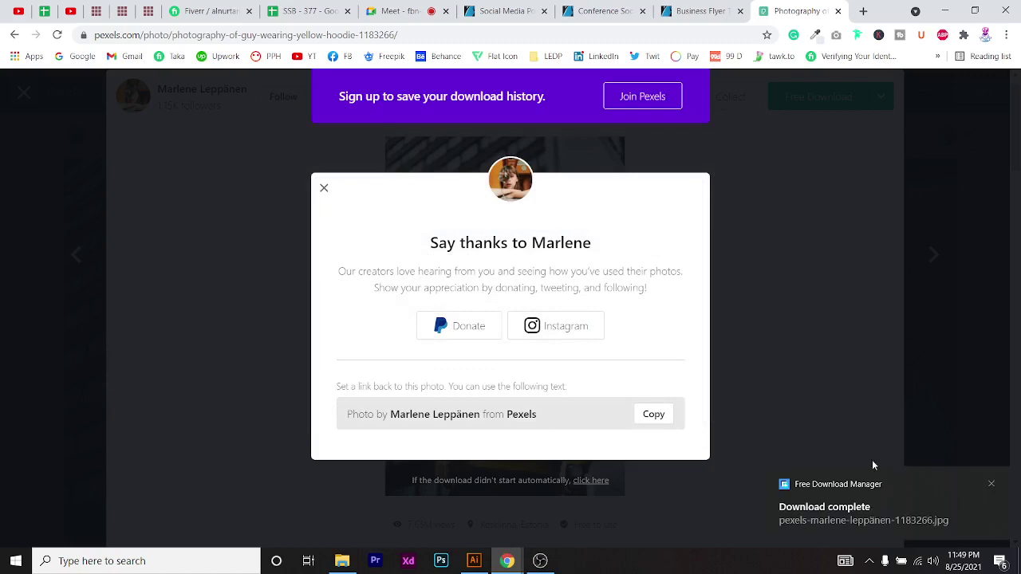
pyautogui.click(325, 189)
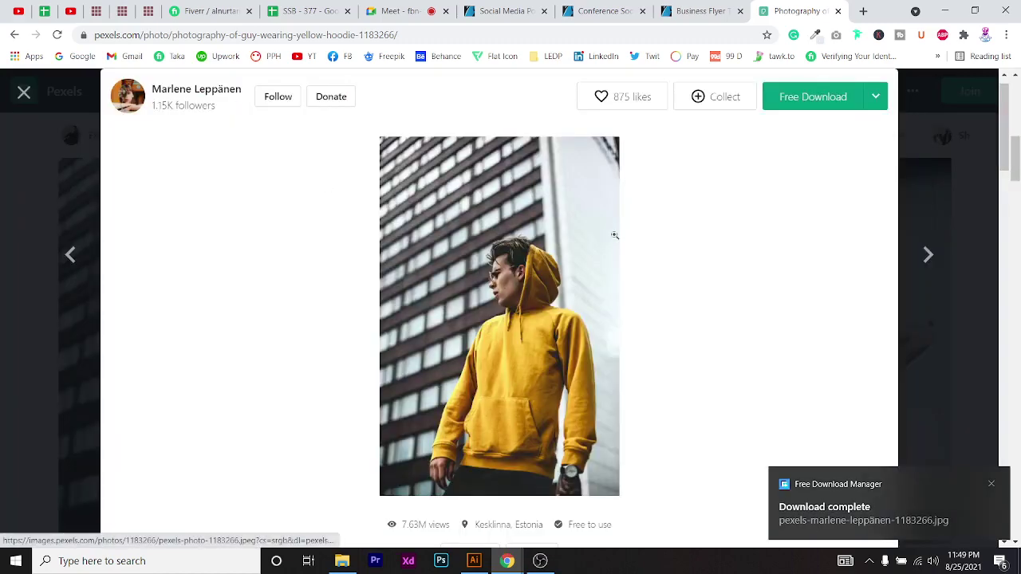
pyautogui.click(24, 92)
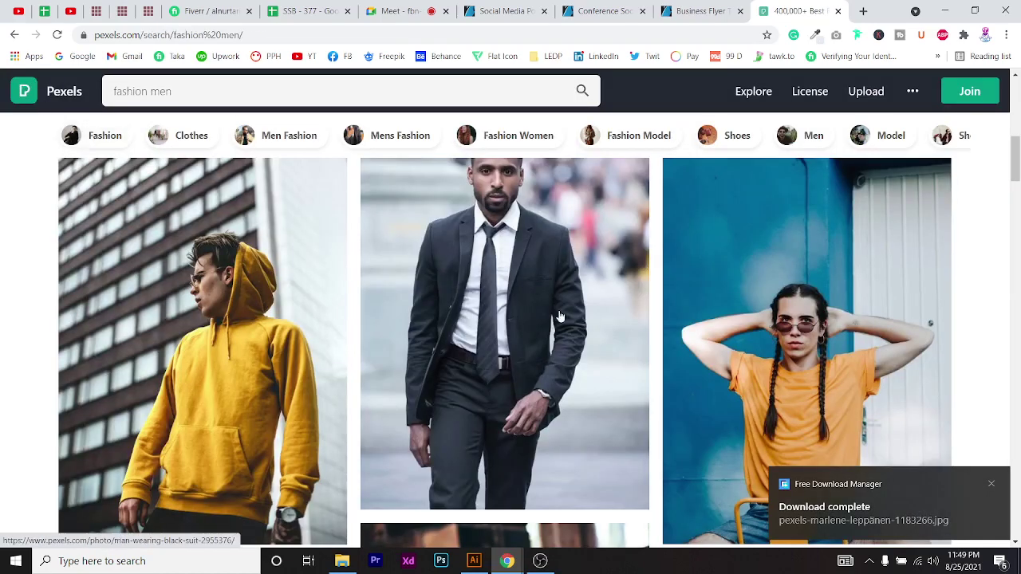
# Download the photo of the man in the tie-dye T-shirt against a blue sky at Original size (2000 x 3000)
pyautogui.scroll(-6, 605, 334)
pyautogui.scroll(-3, 605, 334)
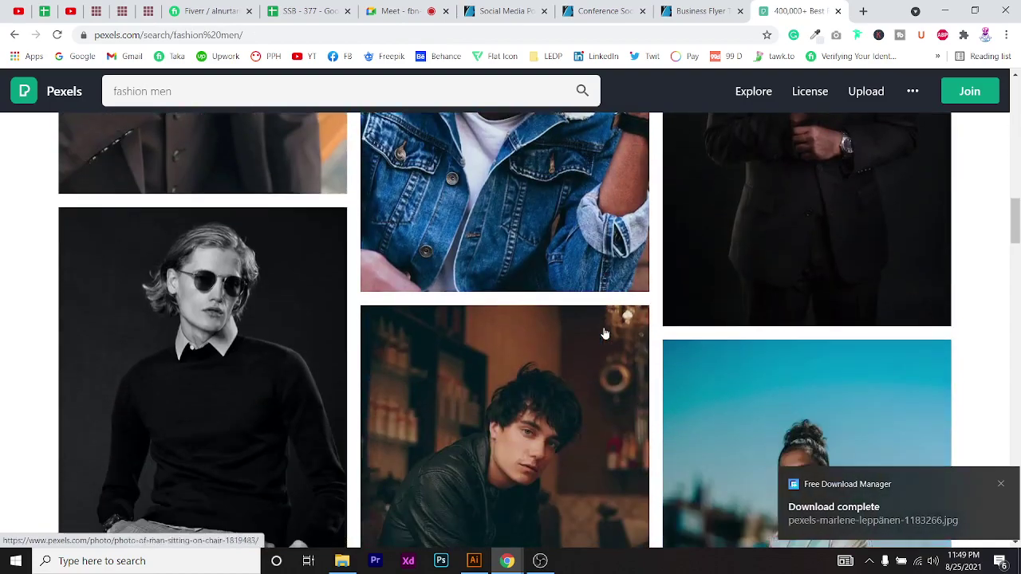
pyautogui.scroll(5, 605, 334)
pyautogui.click(605, 333)
pyautogui.click(32, 230)
pyautogui.scroll(-4, 547, 392)
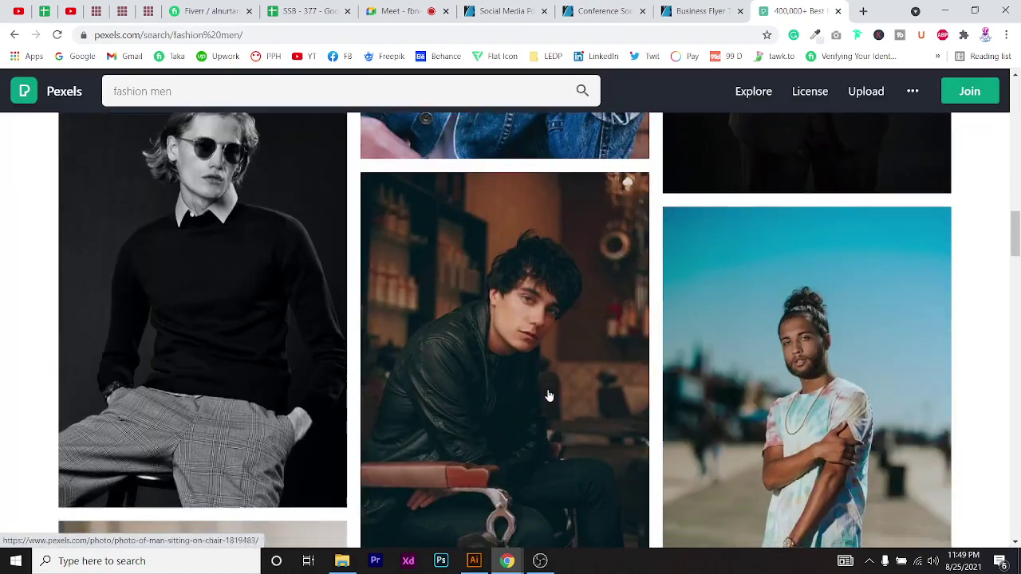
pyautogui.click(545, 392)
pyautogui.click(1002, 244)
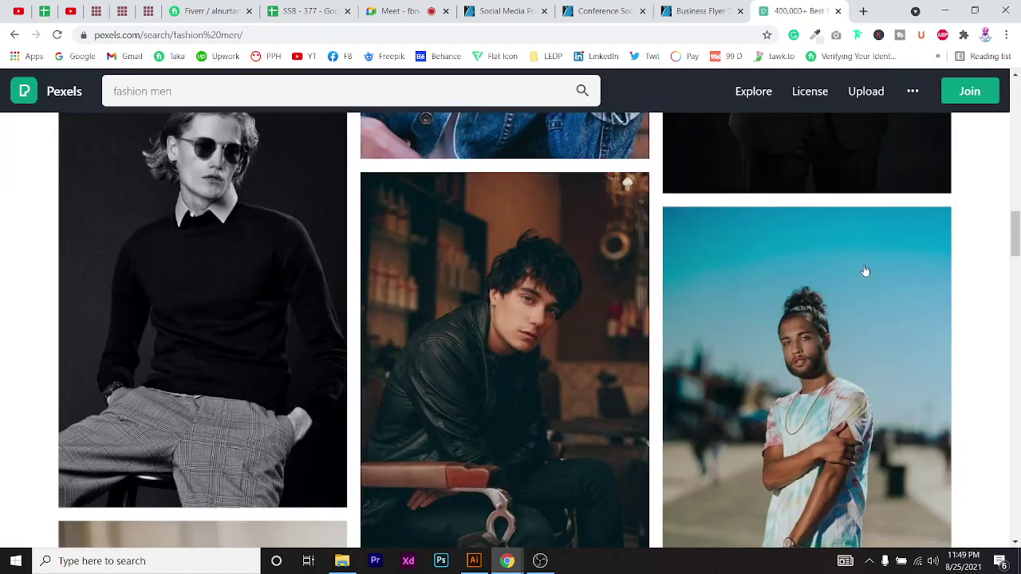
pyautogui.scroll(-3, 864, 271)
pyautogui.click(858, 270)
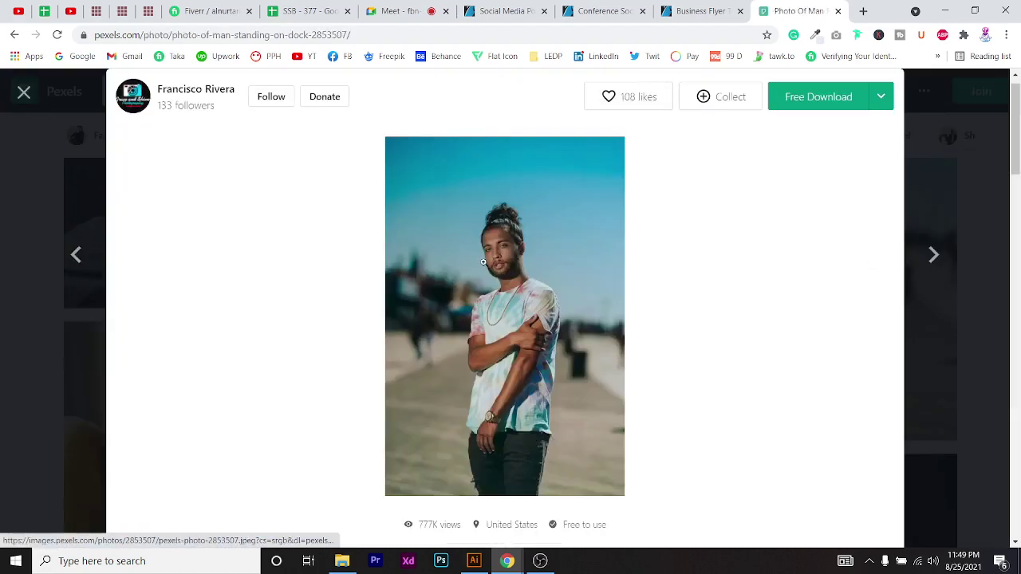
pyautogui.click(890, 104)
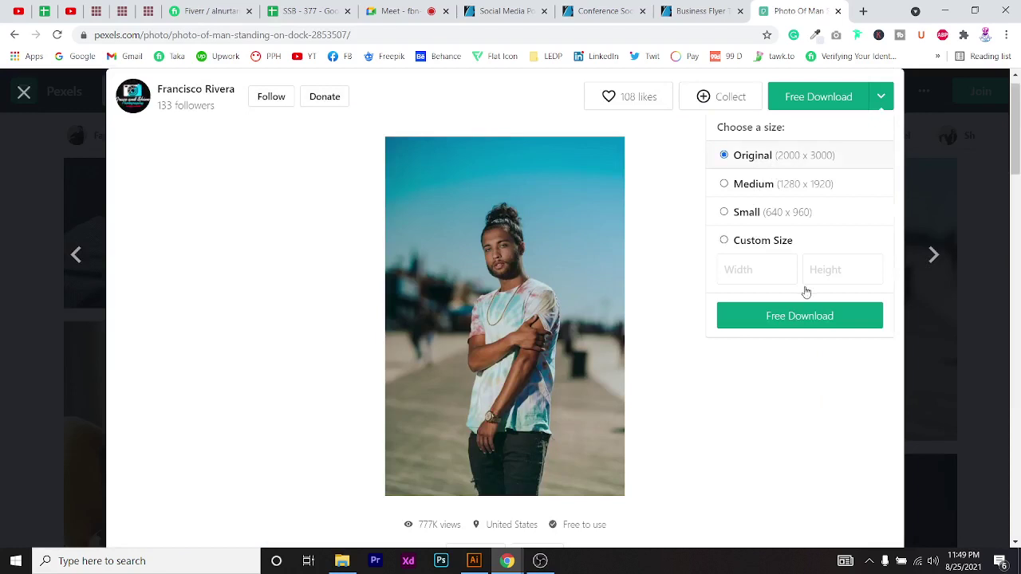
pyautogui.click(791, 318)
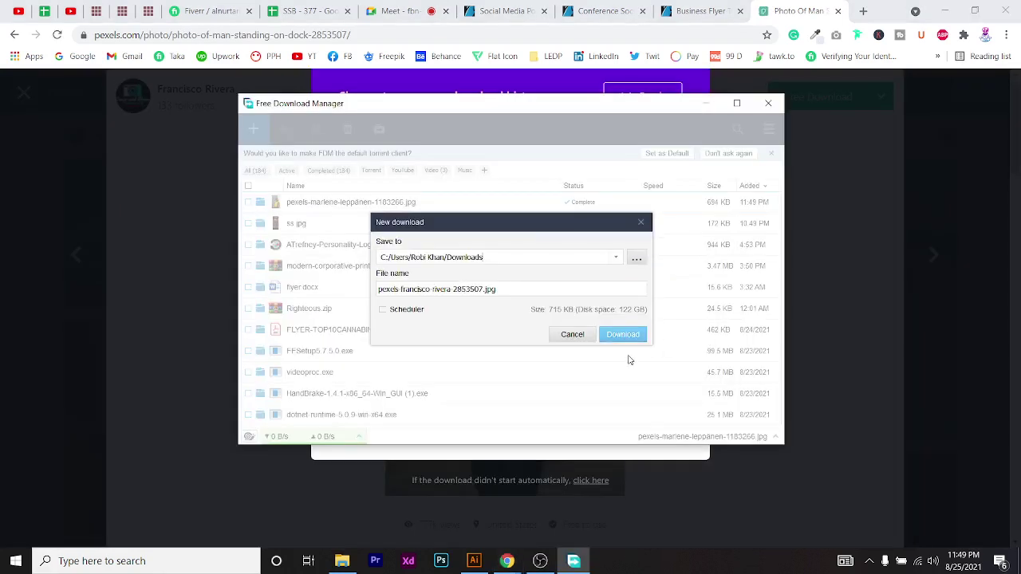
pyautogui.click(626, 336)
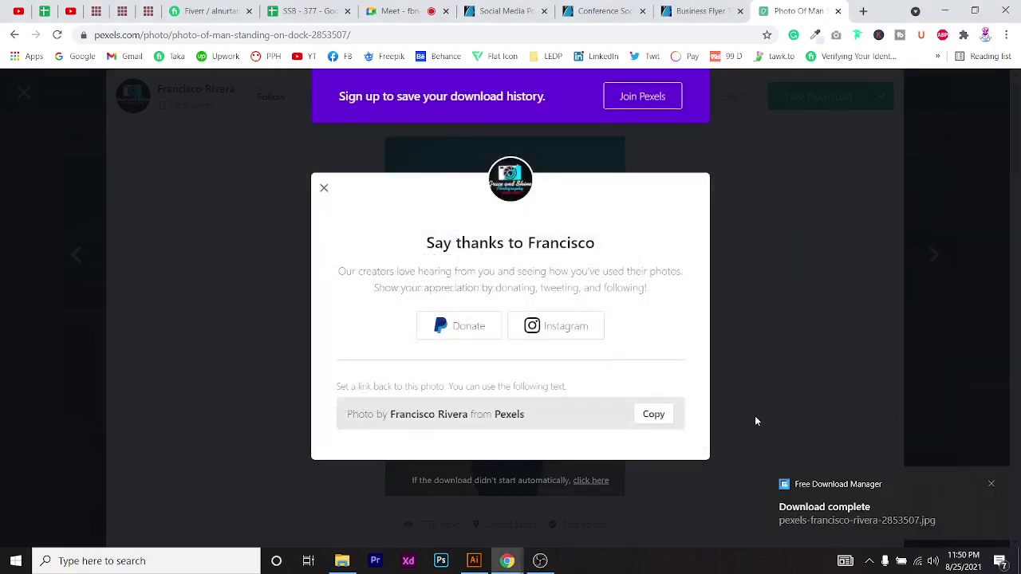
# Select the tie-dye T-shirt photo in the Downloads folder and switch back to Illustrator
pyautogui.click(342, 561)
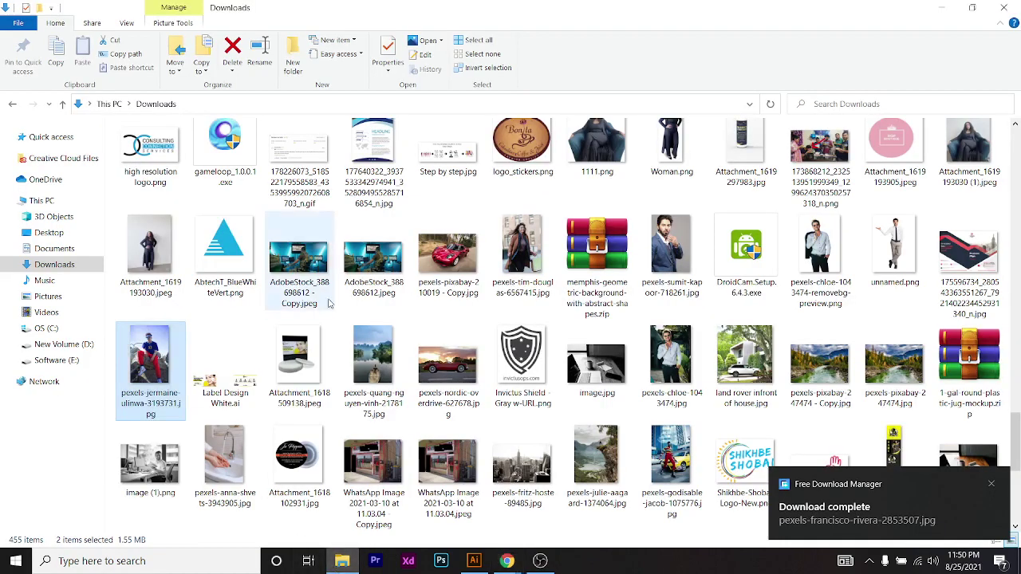
pyautogui.scroll(15, 392, 360)
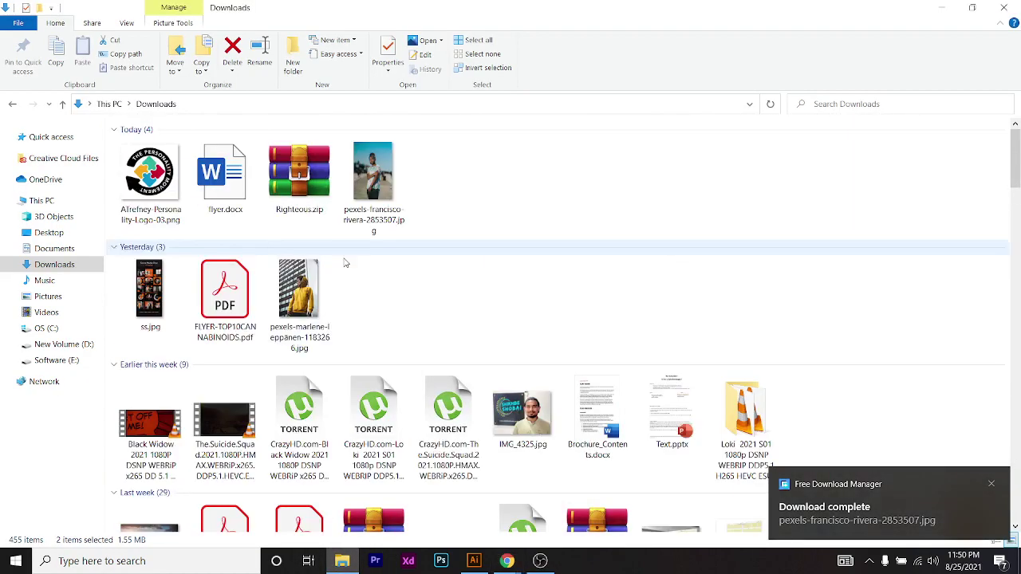
pyautogui.click(439, 498)
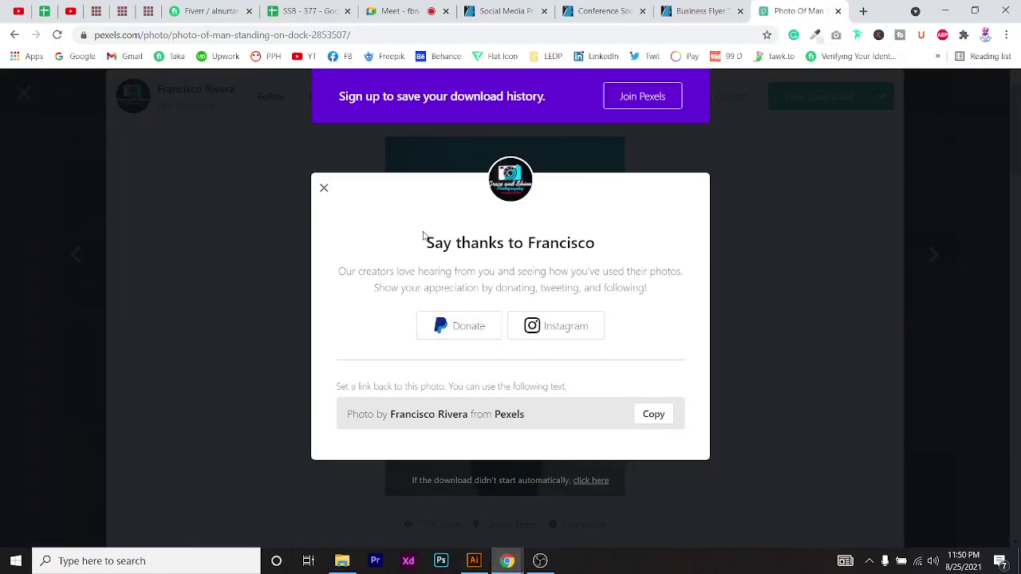
pyautogui.moveTo(425, 237)
pyautogui.mouseDown()
pyautogui.moveTo(601, 254)
pyautogui.moveTo(549, 244)
pyautogui.moveTo(455, 271)
pyautogui.moveTo(435, 243)
pyautogui.mouseUp()
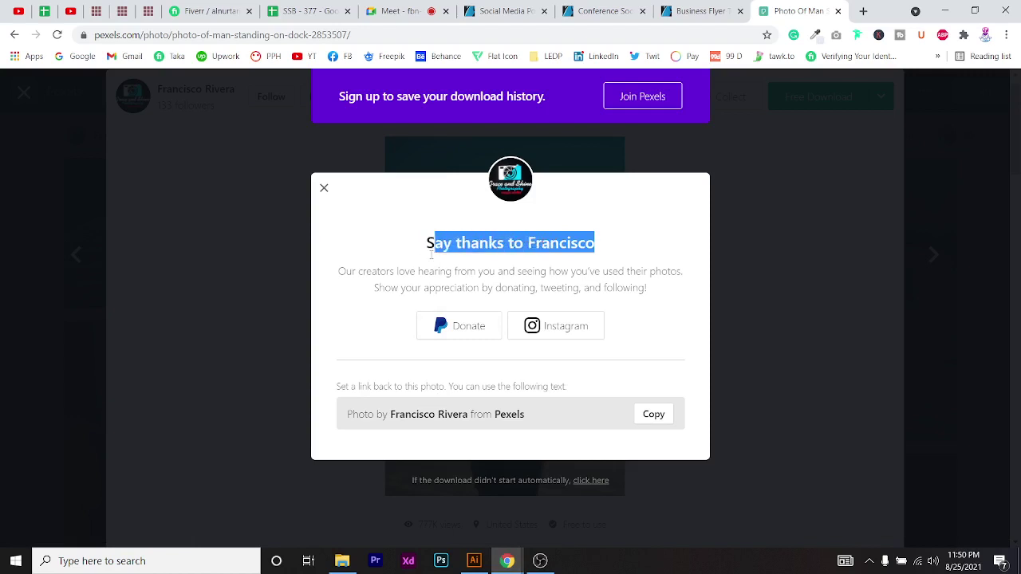
pyautogui.click(336, 564)
pyautogui.click(390, 181)
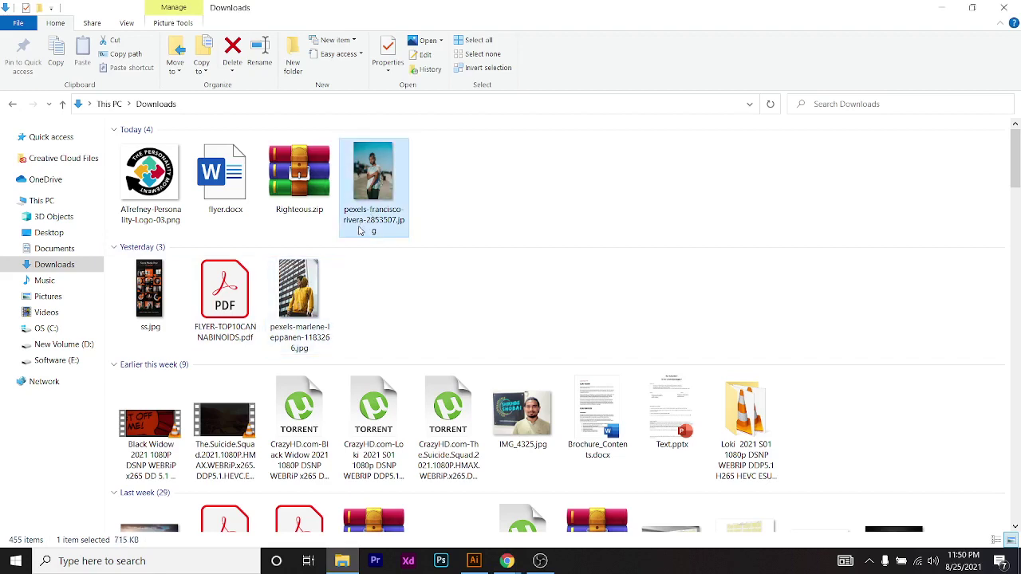
pyautogui.click(474, 561)
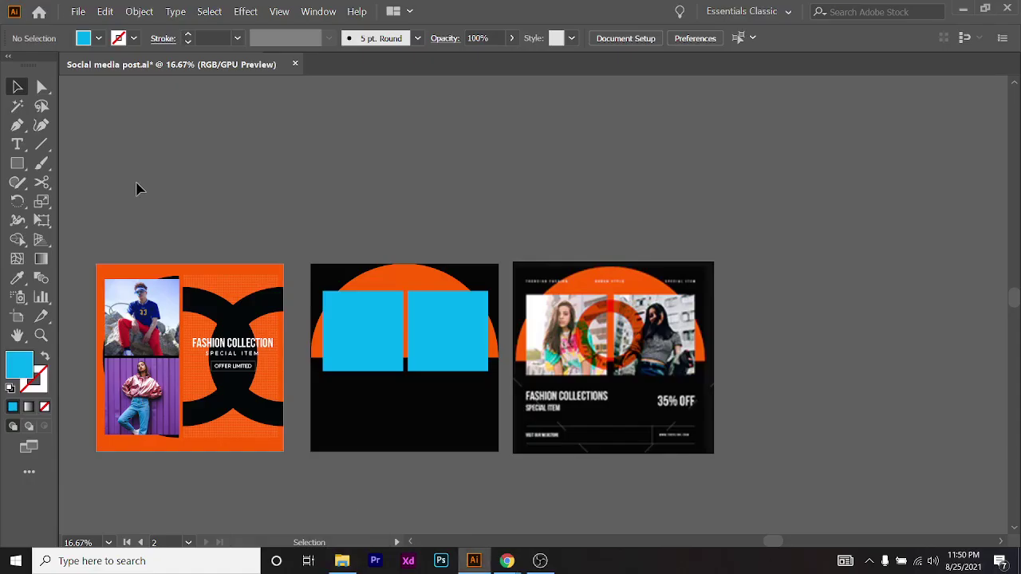
pyautogui.click(77, 11)
pyautogui.moveTo(357, 11)
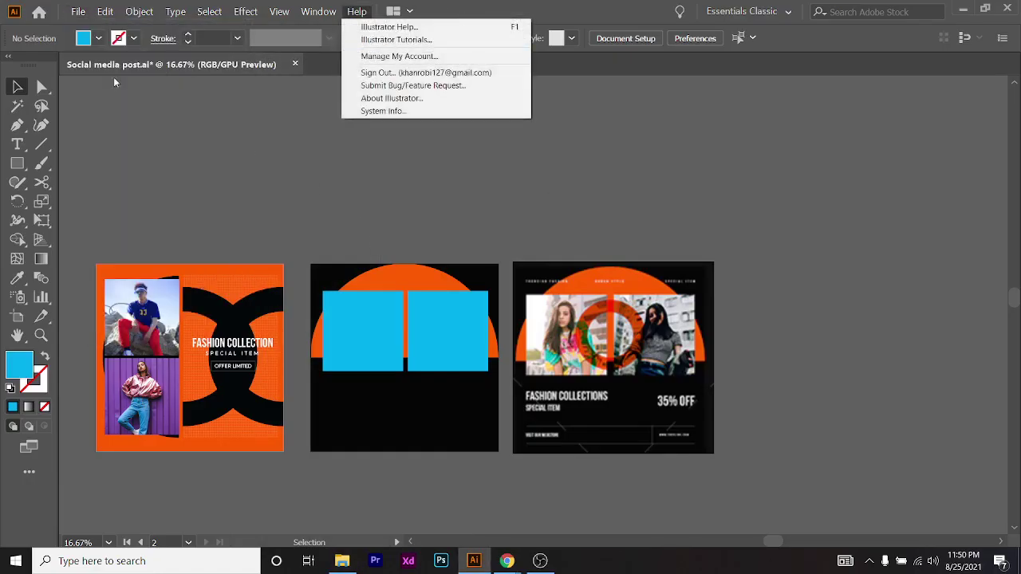
pyautogui.moveTo(77, 12)
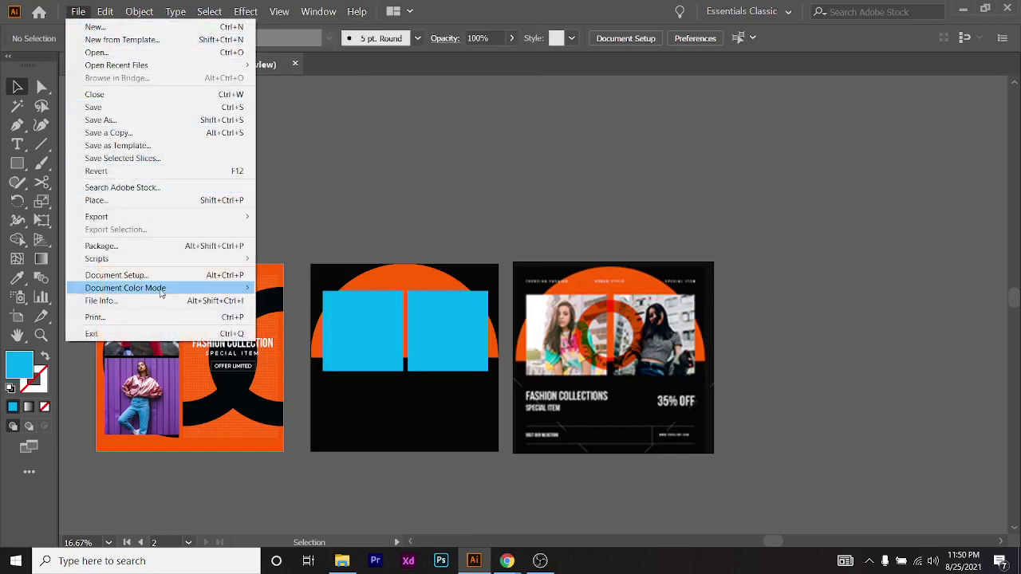
pyautogui.click(185, 202)
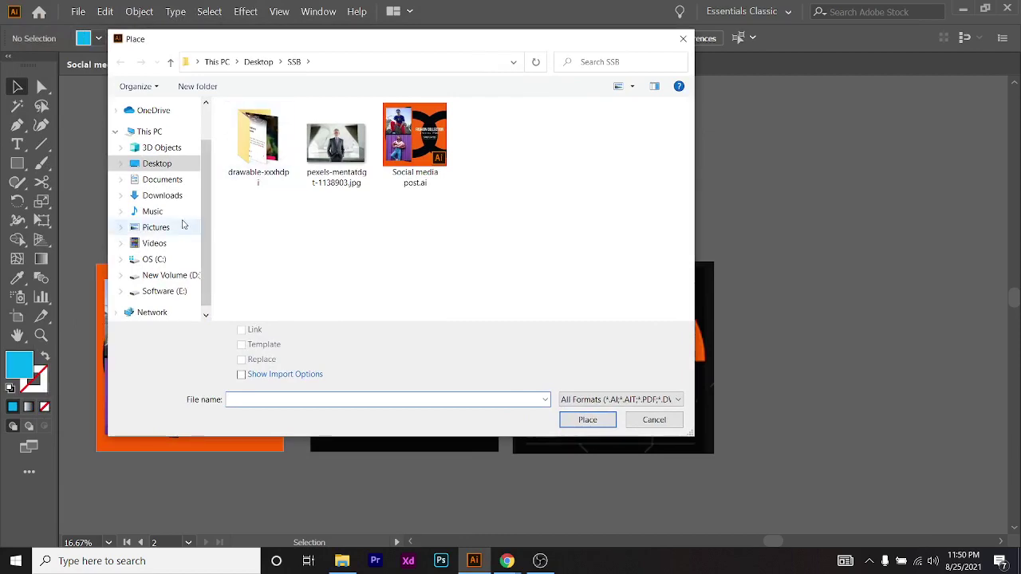
pyautogui.click(193, 199)
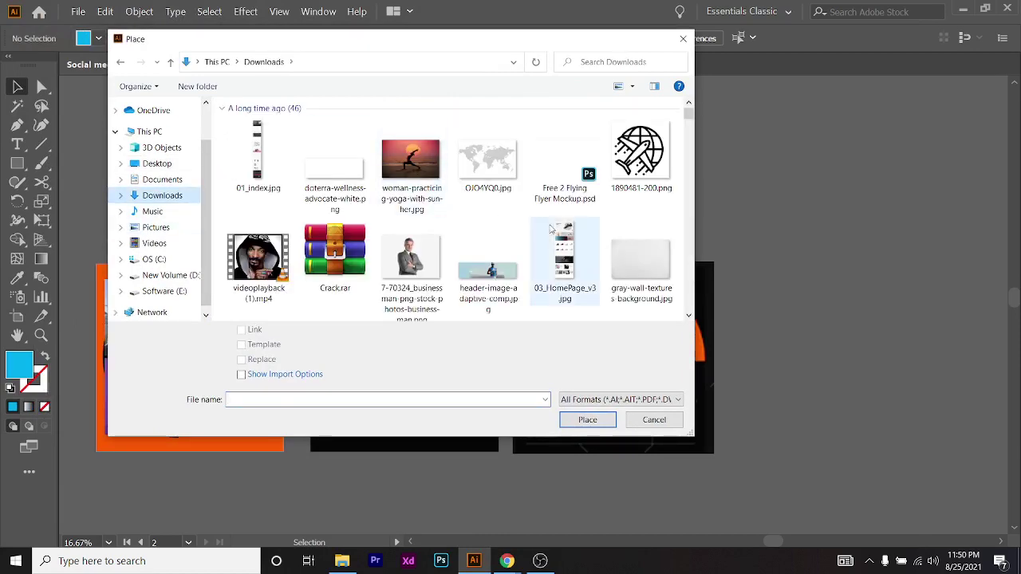
pyautogui.scroll(-15, 564, 232)
pyautogui.scroll(-15, 564, 227)
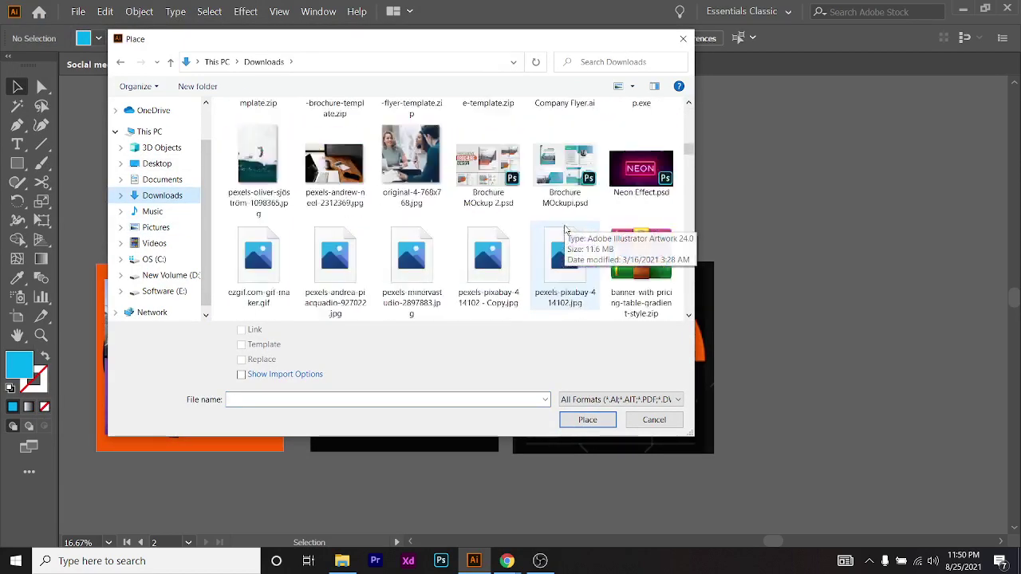
pyautogui.scroll(-15, 575, 229)
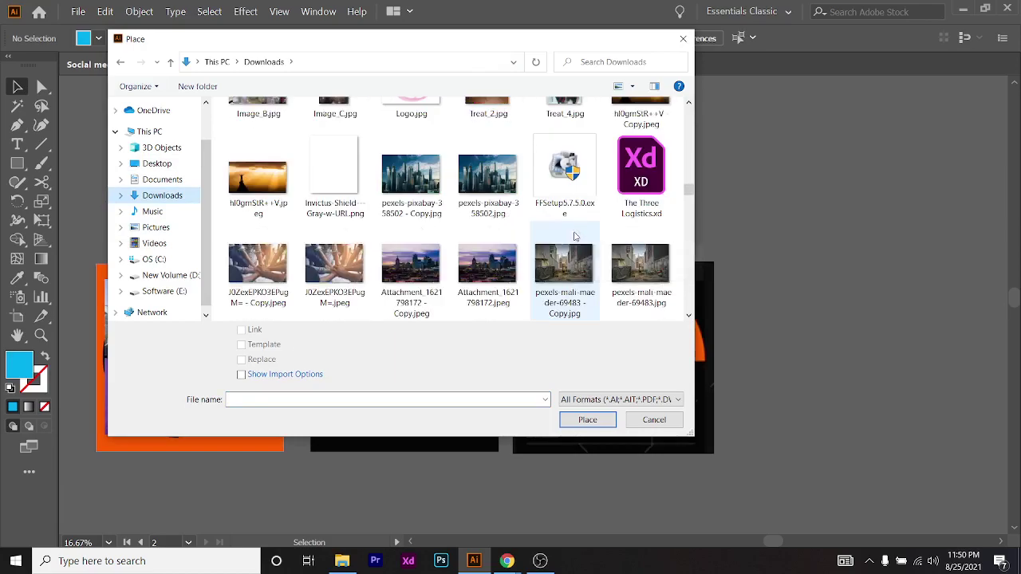
pyautogui.scroll(-15, 574, 220)
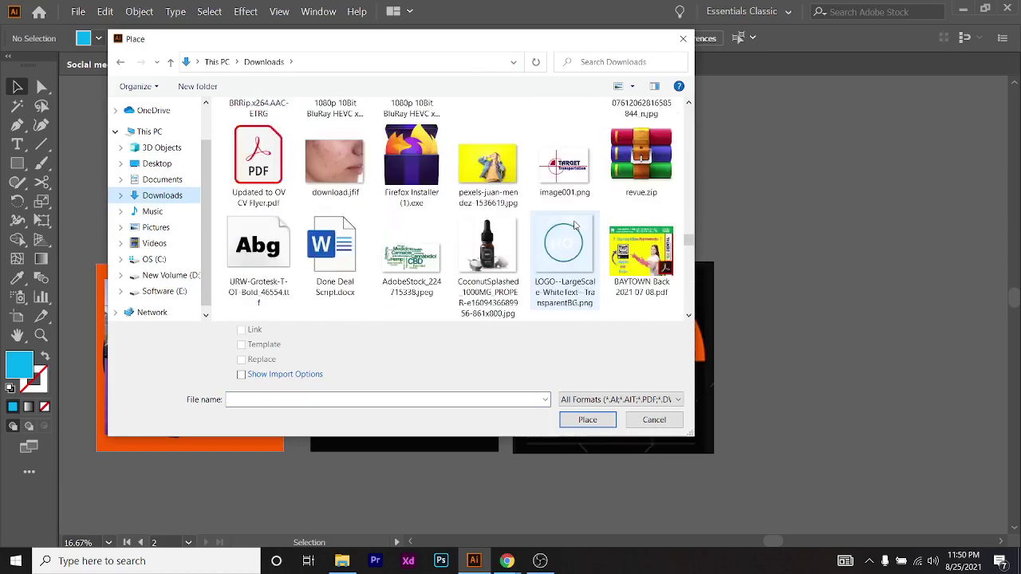
pyautogui.scroll(-15, 533, 231)
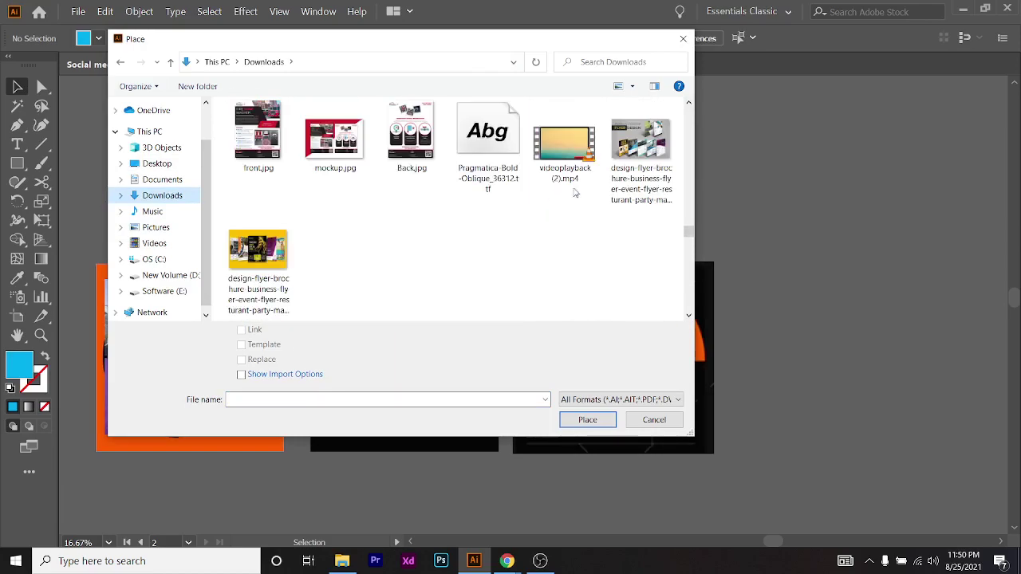
pyautogui.click(653, 423)
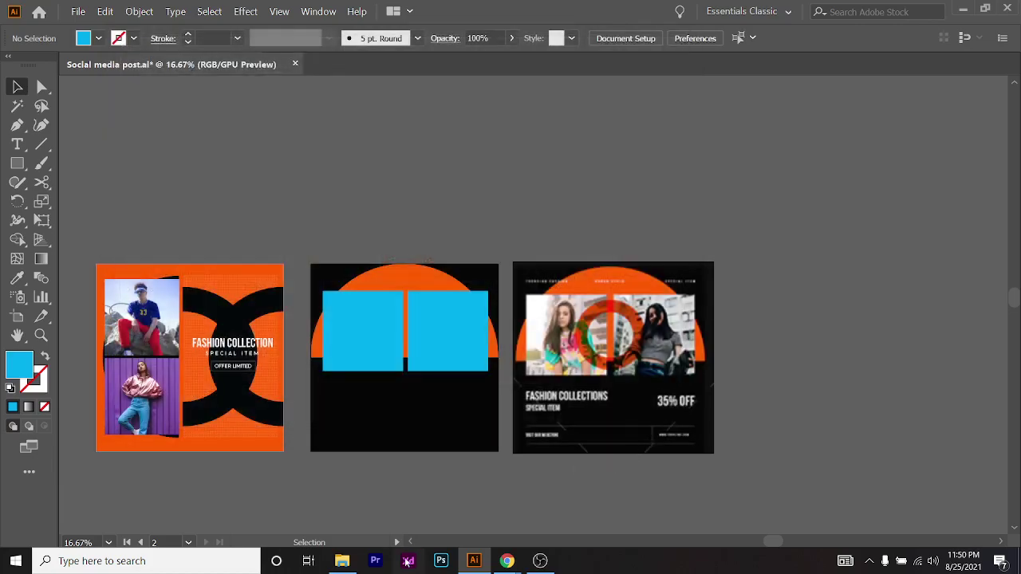
# Bring the yellow hoodie and tie-dye T-shirt photos from the Downloads folder into the document, side by side to the right of the designs
pyautogui.click(341, 560)
pyautogui.moveTo(296, 295); pyautogui.dragTo(303, 316)
pyautogui.scroll(-2, 391, 353)
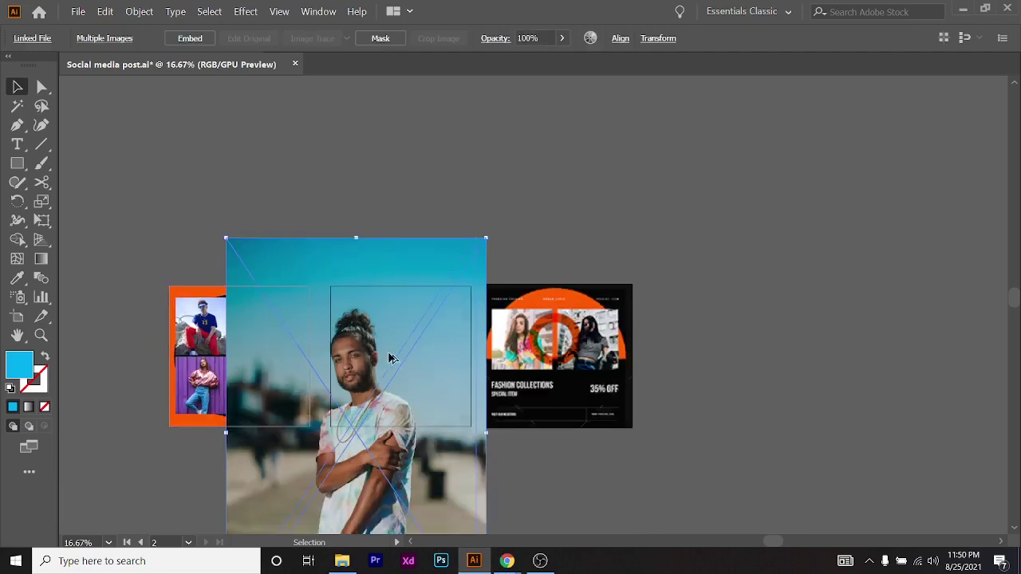
pyautogui.moveTo(429, 425); pyautogui.dragTo(739, 305)
pyautogui.click(572, 428)
pyautogui.moveTo(666, 289); pyautogui.dragTo(878, 288)
pyautogui.hscroll(1, 714, 231)
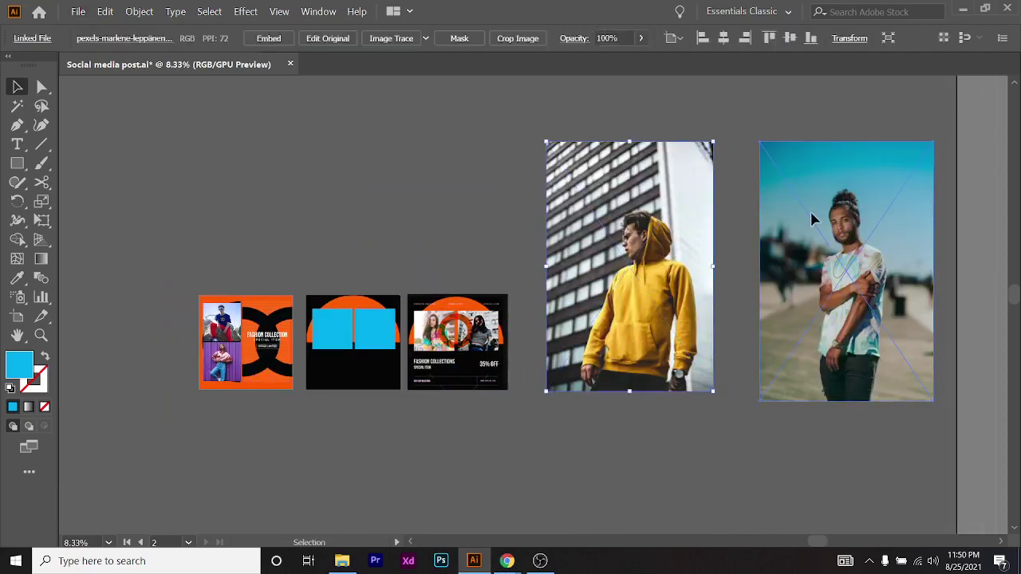
pyautogui.moveTo(845, 232); pyautogui.dragTo(829, 232)
# Embed both linked photos in the document and deselect them
pyautogui.moveTo(766, 423); pyautogui.dragTo(461, 281)
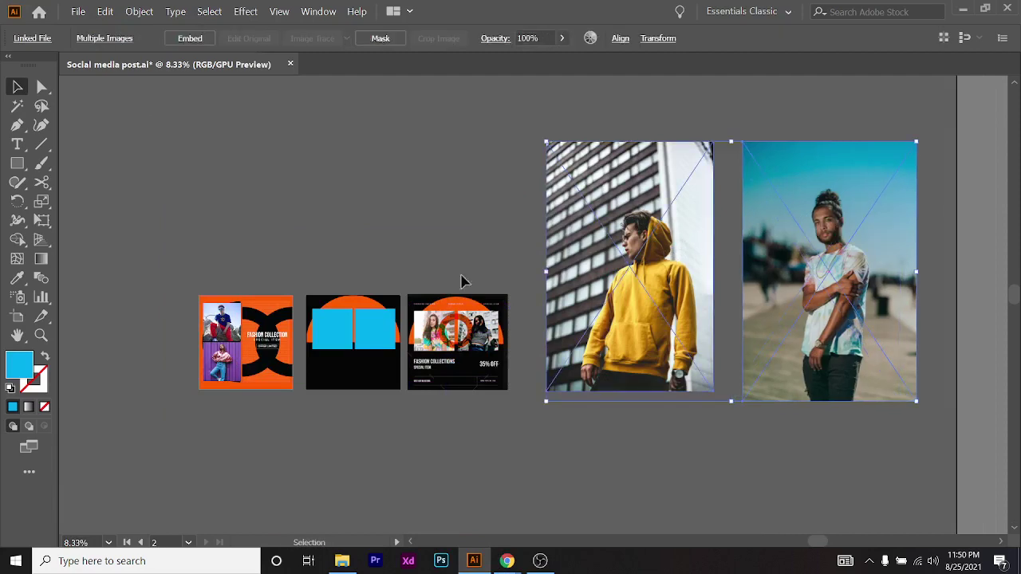
pyautogui.click(199, 41)
pyautogui.click(511, 215)
# Move the yellow hoodie photo onto the second design and scale it down proportionally over the left blue square
pyautogui.scroll(1, 592, 299)
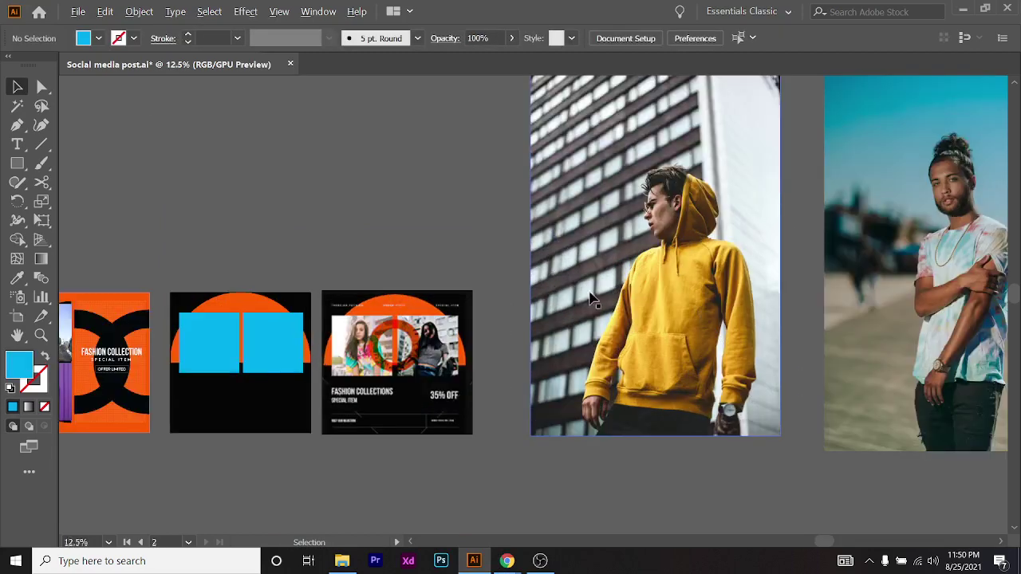
pyautogui.scroll(-1, 657, 279)
pyautogui.scroll(1, 667, 253)
pyautogui.moveTo(667, 253); pyautogui.dragTo(223, 286)
pyautogui.hscroll(-3, 271, 315)
pyautogui.scroll(1, 276, 312)
pyautogui.scroll(1, 478, 304)
pyautogui.scroll(2, 488, 301)
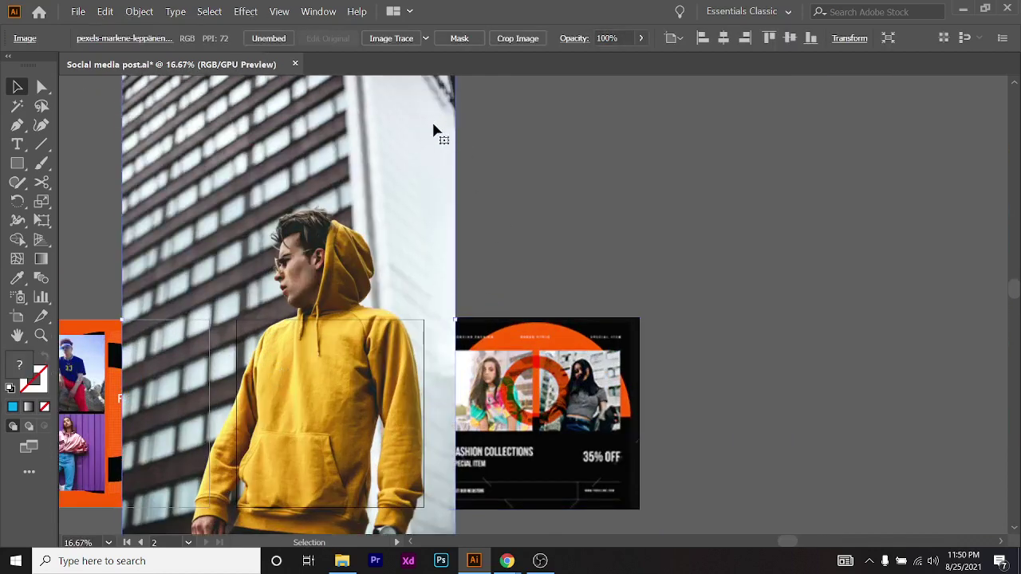
pyautogui.moveTo(122, 77); pyautogui.dragTo(296, 343)
pyautogui.scroll(-2, 295, 343)
pyautogui.hscroll(-1, 425, 431)
pyautogui.moveTo(425, 431); pyautogui.dragTo(332, 338)
pyautogui.scroll(3, 364, 319)
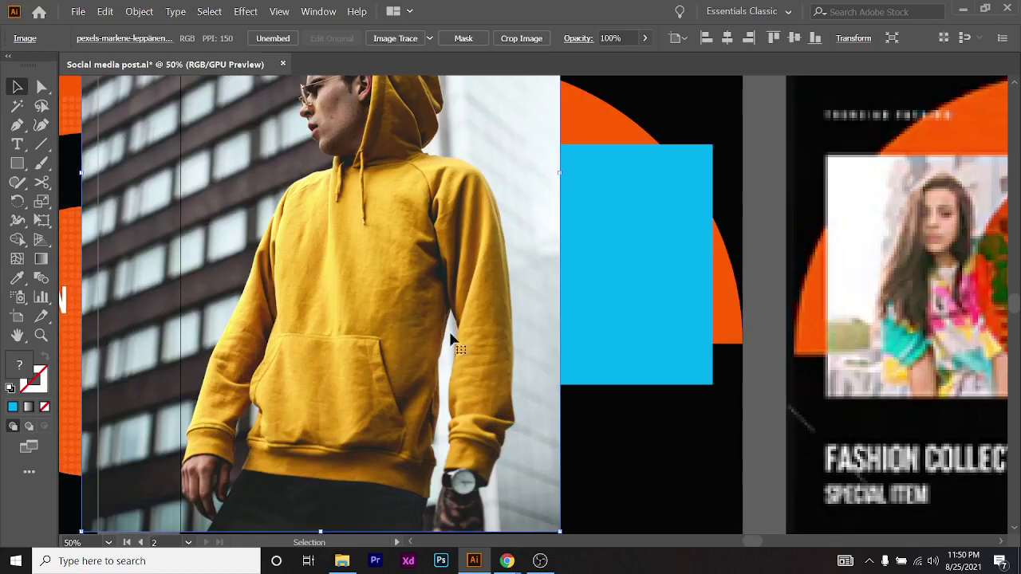
pyautogui.moveTo(558, 173); pyautogui.dragTo(358, 173)
pyautogui.moveTo(251, 260); pyautogui.dragTo(363, 296)
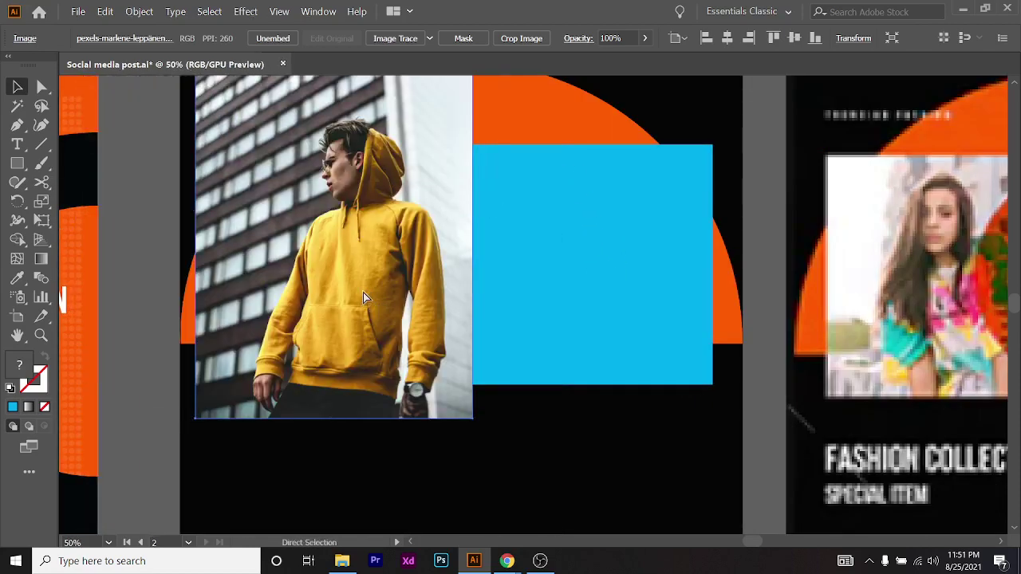
# Send the hoodie photo behind the left blue square and adjust its size and position to slightly overlap the square's edges
pyautogui.hotkey('ctrl', '[')
pyautogui.hotkey('ctrl', '[')
pyautogui.hotkey('ctrl', ']')
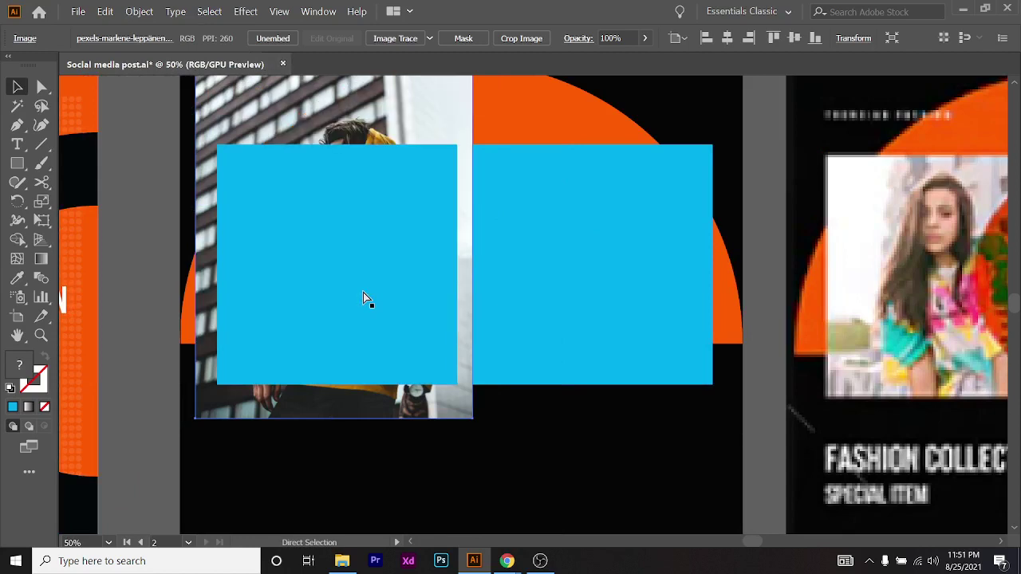
pyautogui.scroll(2, 361, 256)
pyautogui.moveTo(383, 141); pyautogui.dragTo(385, 164)
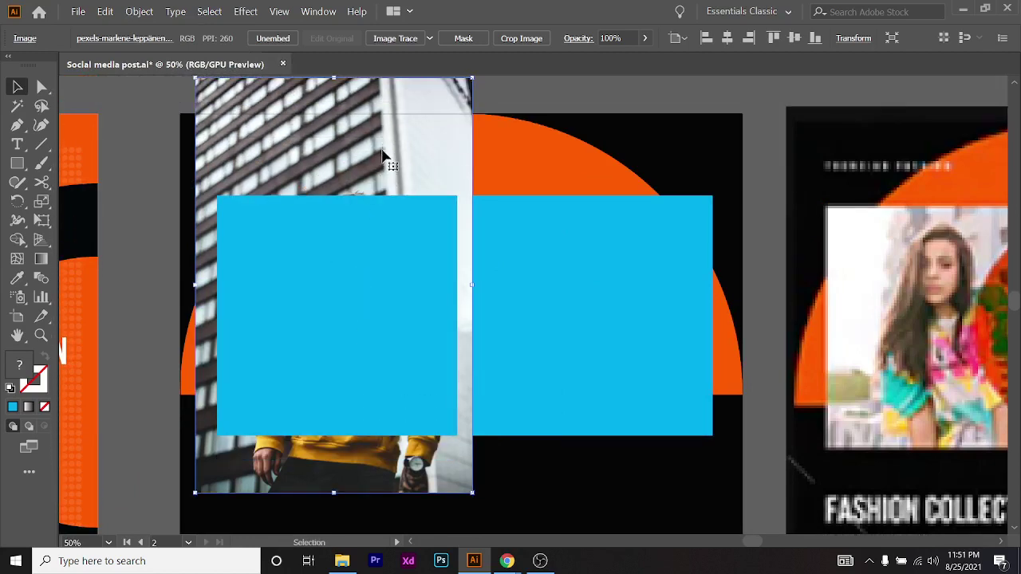
pyautogui.moveTo(335, 493); pyautogui.dragTo(333, 463)
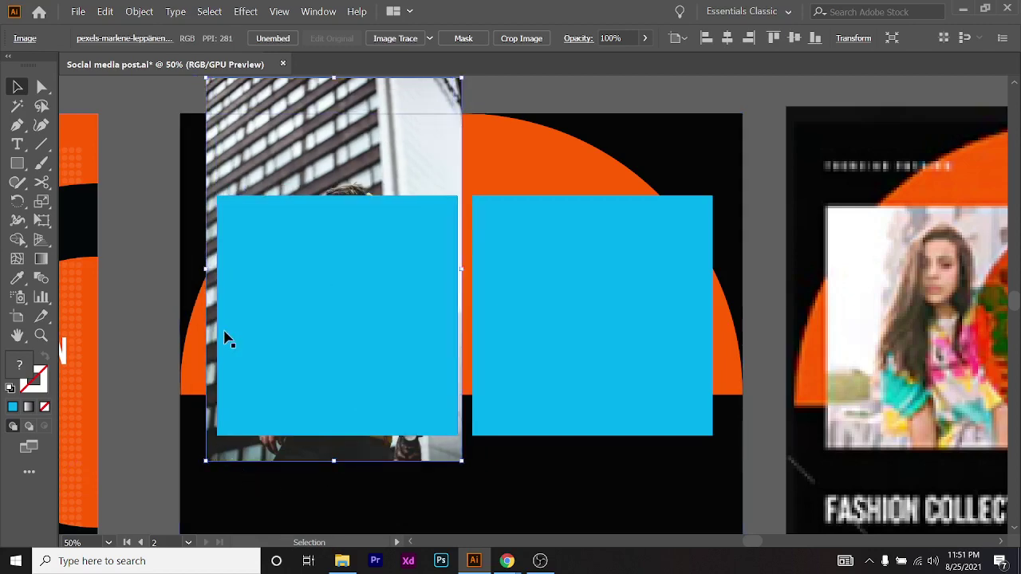
pyautogui.scroll(1, 214, 303)
pyautogui.scroll(1, 212, 294)
pyautogui.scroll(2, 210, 297)
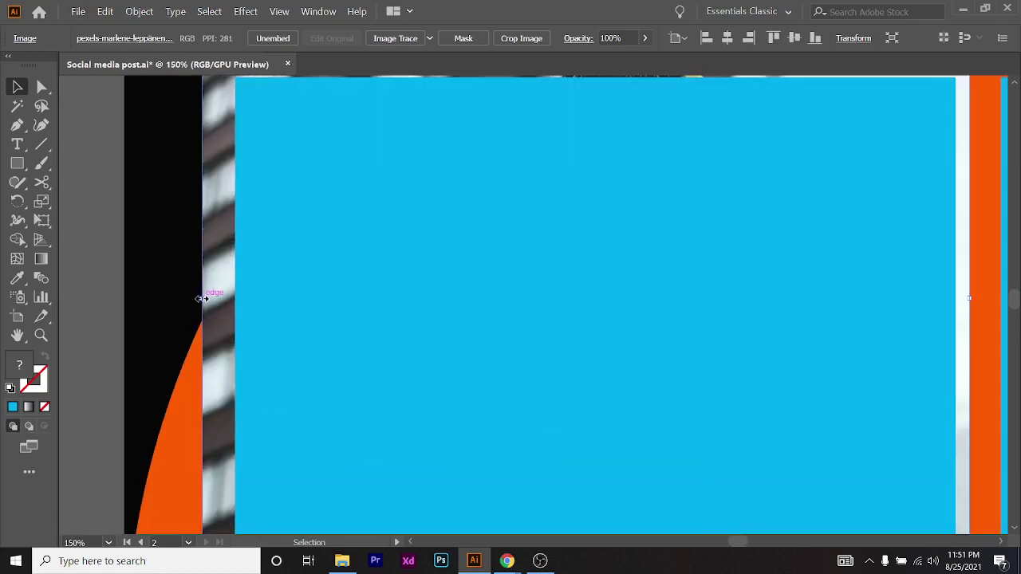
pyautogui.moveTo(202, 299); pyautogui.dragTo(226, 285)
pyautogui.scroll(-3, 380, 211)
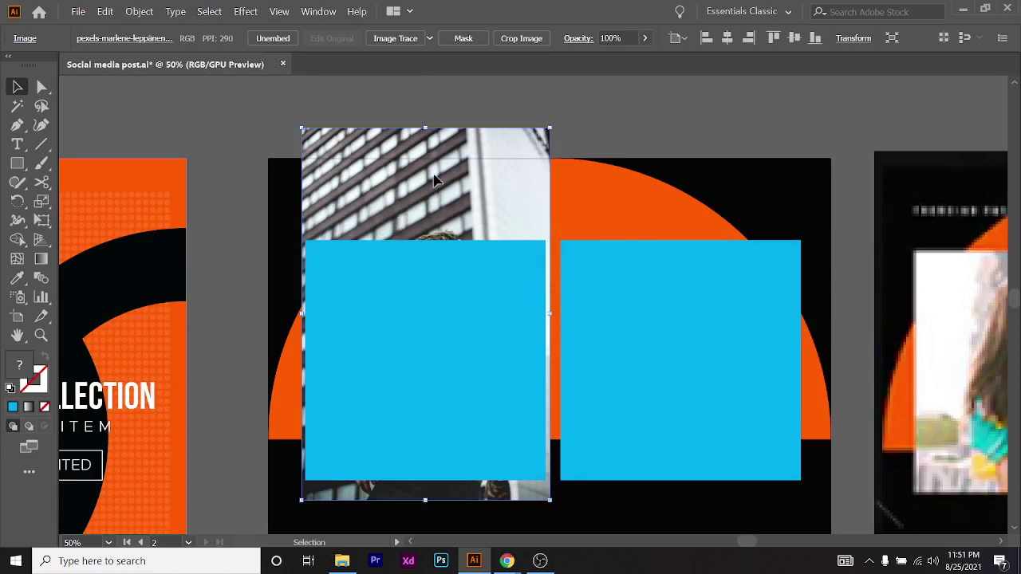
pyautogui.moveTo(435, 180); pyautogui.dragTo(432, 190)
pyautogui.scroll(-2, 446, 219)
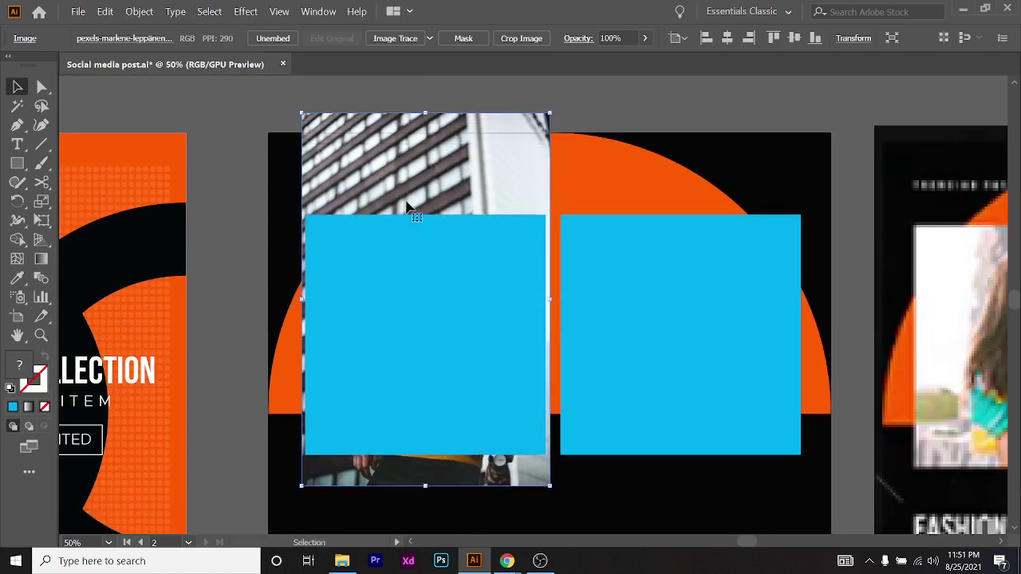
# Clip the hoodie photo to the left blue square with a clipping mask
pyautogui.keyDown('shift'); pyautogui.click(429, 297); pyautogui.keyUp('shift')
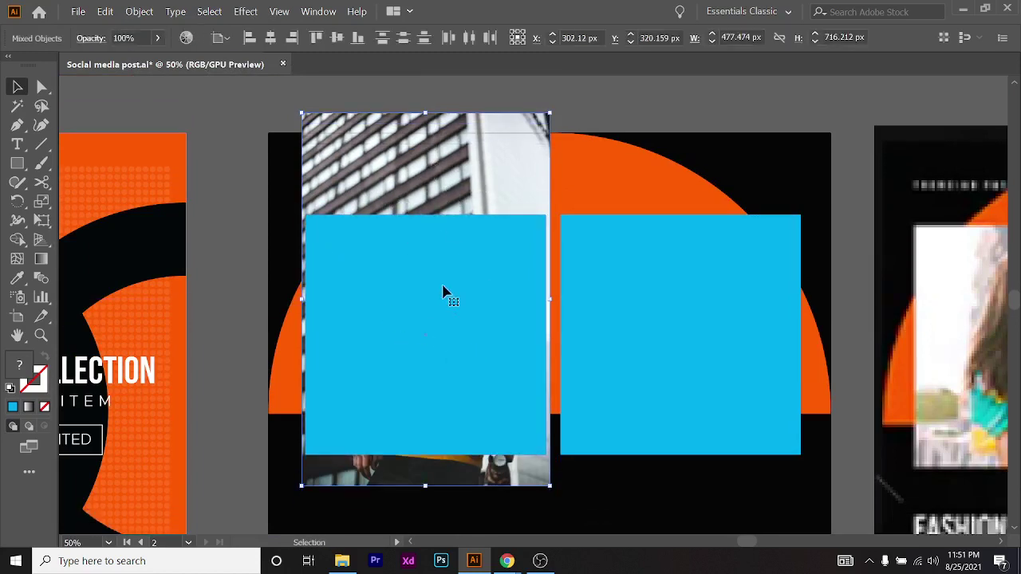
pyautogui.rightClick(444, 292)
pyautogui.click(471, 385)
pyautogui.scroll(-2, 410, 300)
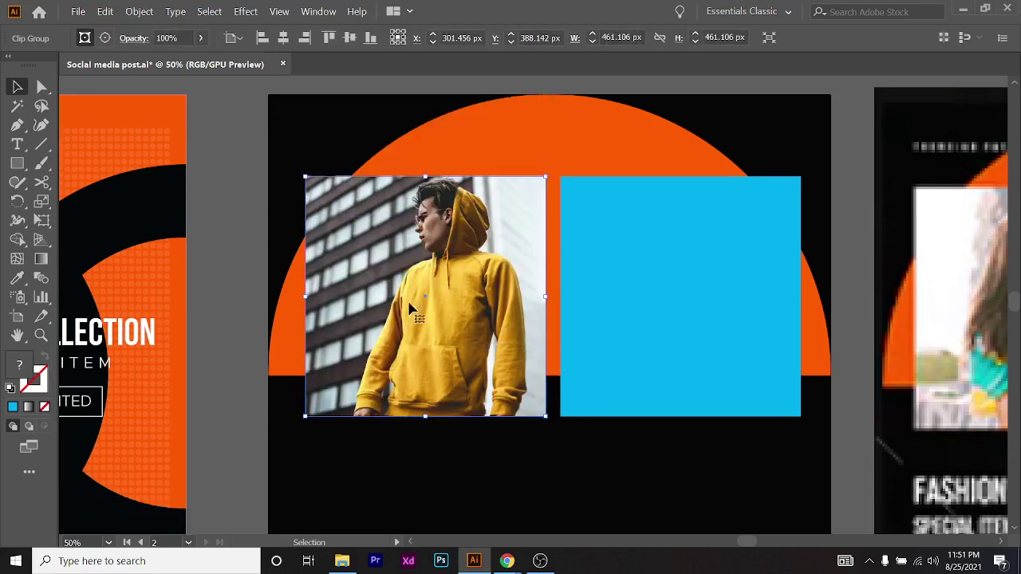
# Move the tie-dye T-shirt photo onto the second design and scale it down proportionally over the right blue square
pyautogui.scroll(-1, 505, 308)
pyautogui.hscroll(2, 513, 321)
pyautogui.scroll(-2, 513, 321)
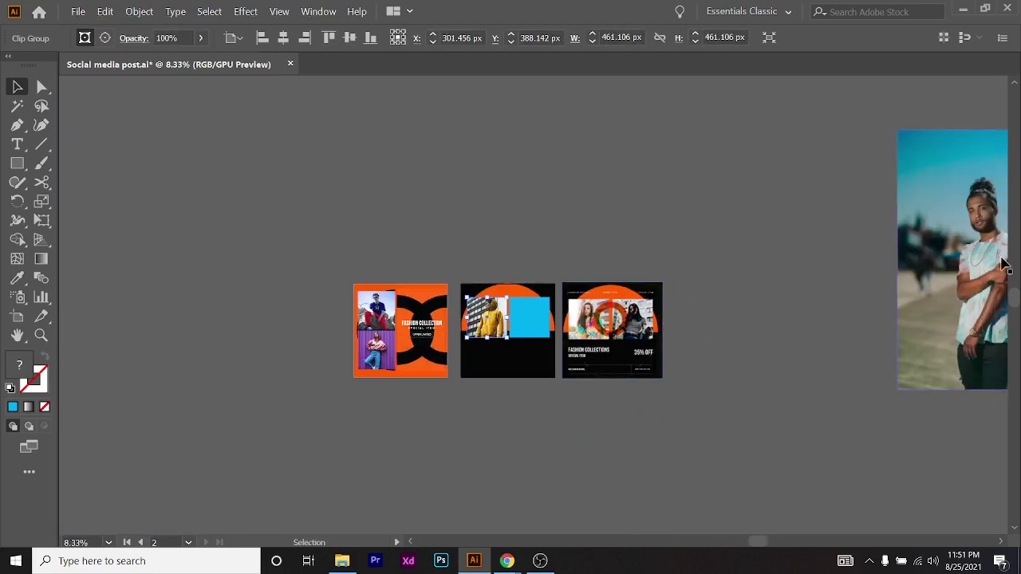
pyautogui.click(980, 232)
pyautogui.moveTo(979, 231); pyautogui.dragTo(515, 228)
pyautogui.scroll(2, 580, 232)
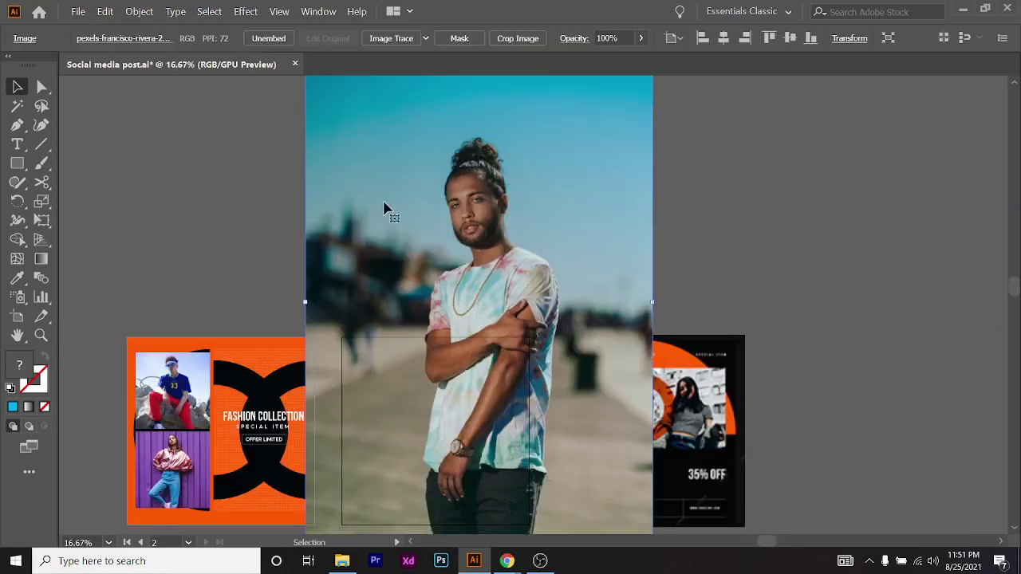
pyautogui.moveTo(308, 303); pyautogui.dragTo(453, 313)
pyautogui.scroll(2, 453, 303)
pyautogui.scroll(-1, 449, 250)
pyautogui.scroll(-2, 449, 250)
pyautogui.moveTo(448, 218); pyautogui.dragTo(431, 374)
pyautogui.scroll(3, 474, 311)
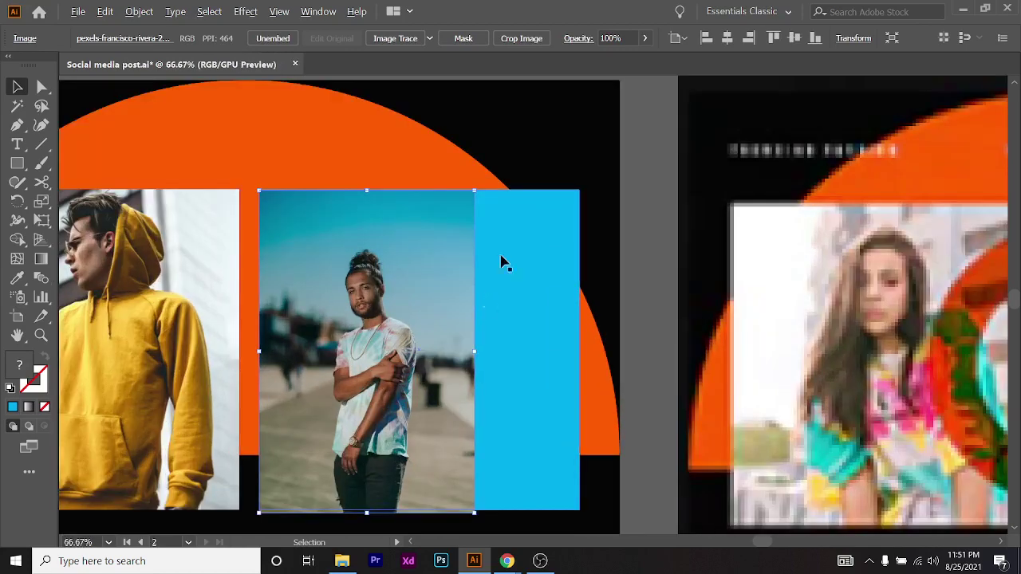
# Enlarge the photo of the man in the tie-dye T-shirt until it covers the blue square's full width
pyautogui.moveTo(474, 190); pyautogui.dragTo(588, 194)
pyautogui.scroll(-2, 515, 341)
pyautogui.scroll(2, 515, 341)
pyautogui.moveTo(495, 382); pyautogui.dragTo(491, 380)
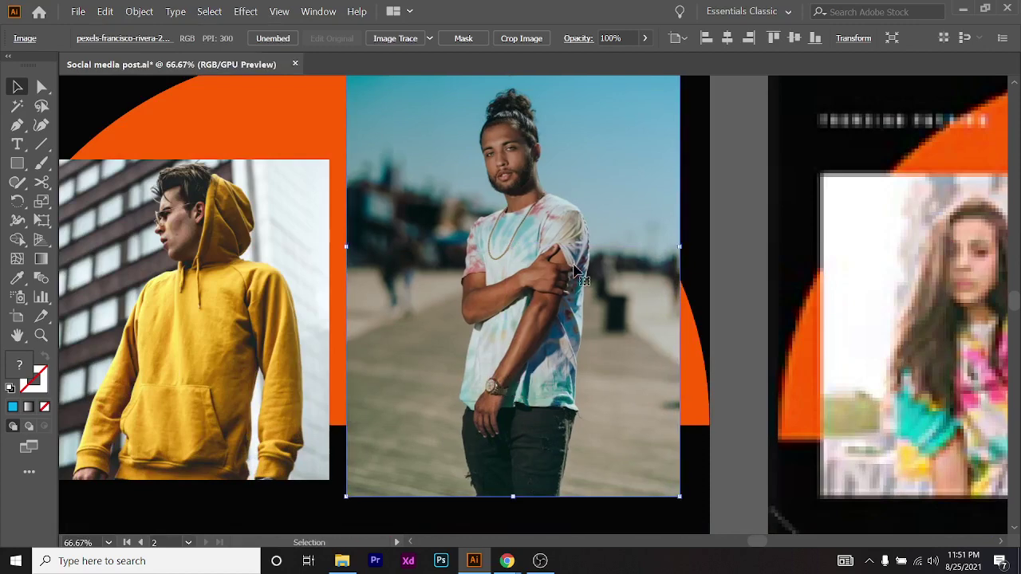
# Send the tie-dye T-shirt photo behind the blue square and move it down to line up the man with the square
pyautogui.hotkey('ctrl', '[')
pyautogui.scroll(-2, 576, 272)
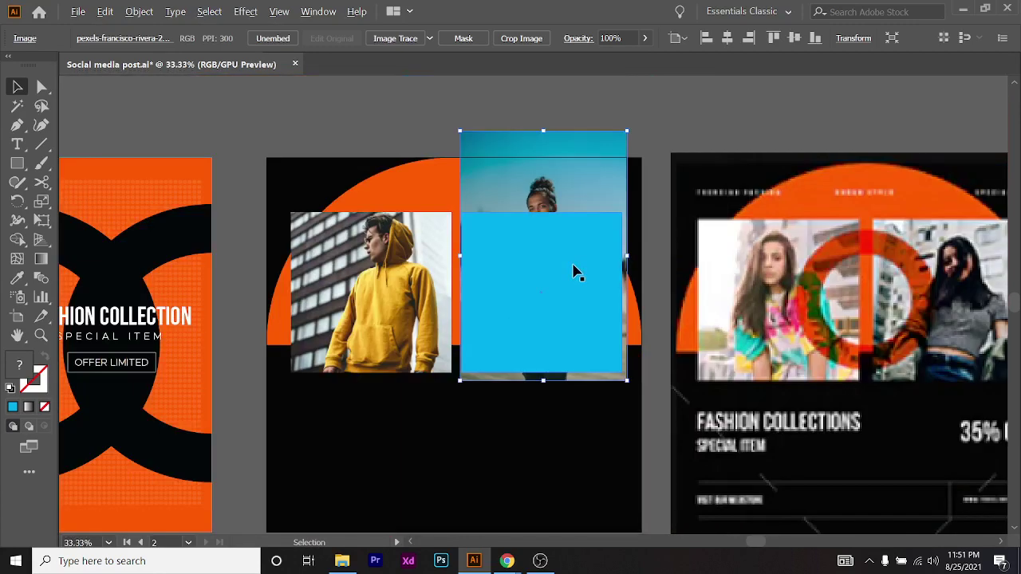
pyautogui.scroll(1, 569, 235)
pyautogui.scroll(1, 558, 216)
pyautogui.moveTo(558, 216); pyautogui.dragTo(526, 330)
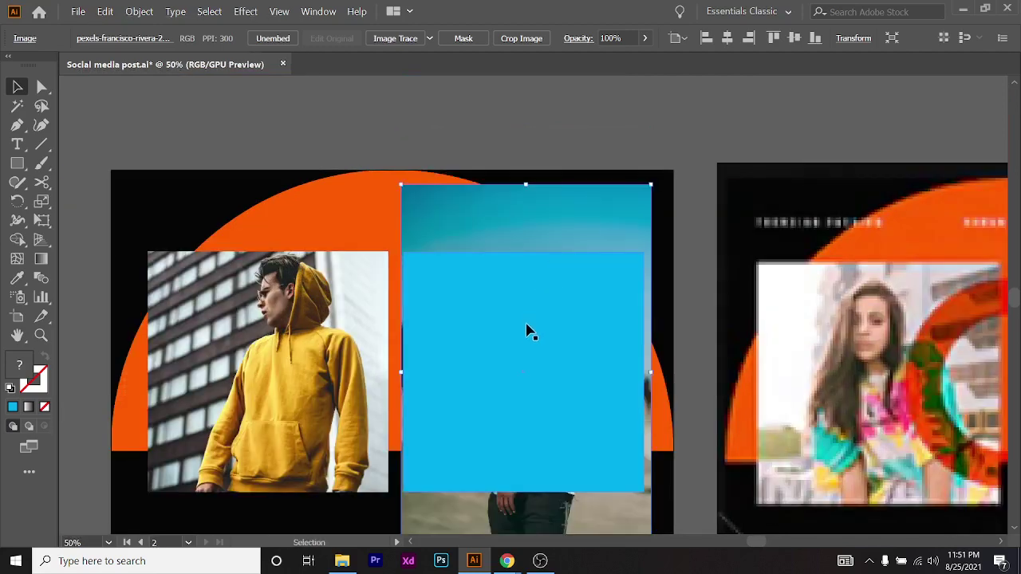
# Make a clipping mask from the blue square and the tie-dye T-shirt photo
pyautogui.keyDown('shift'); pyautogui.click(527, 330); pyautogui.keyUp('shift')
pyautogui.rightClick(526, 330)
pyautogui.click(572, 430)
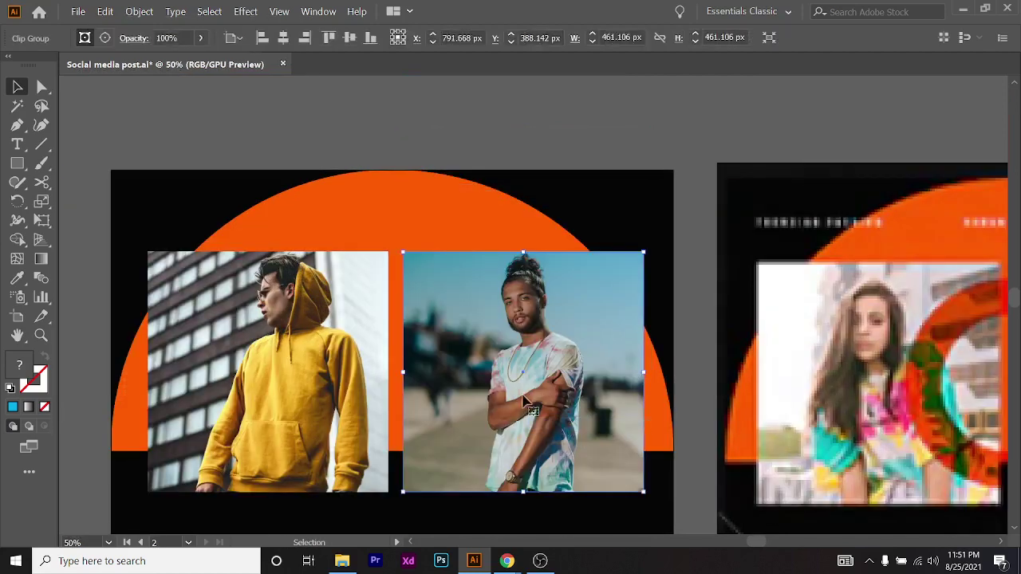
pyautogui.scroll(1, 519, 381)
pyautogui.scroll(-1, 519, 381)
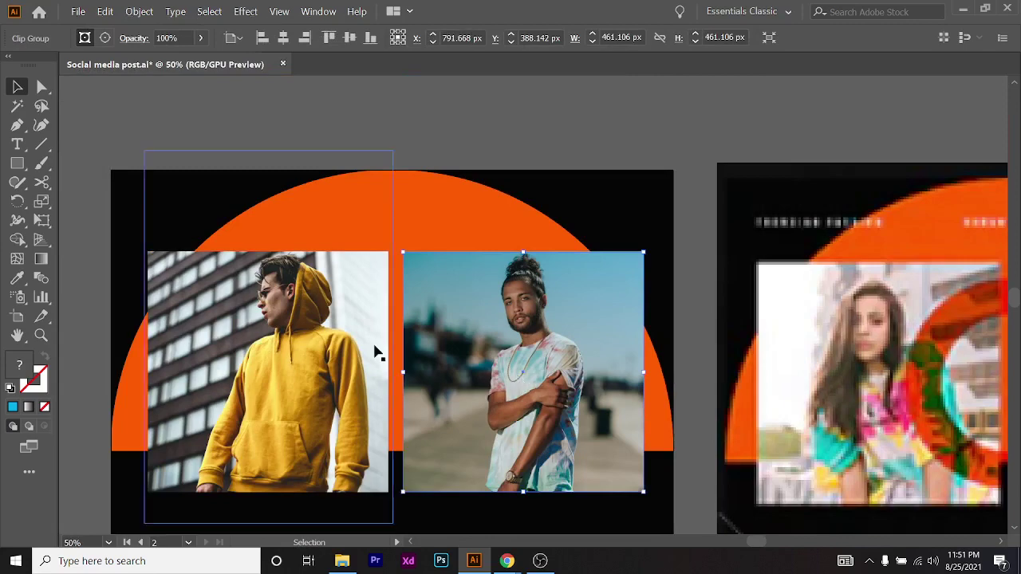
# Adjust the position of the tie-dye T-shirt photo inside its clipping mask and leave the clip group
pyautogui.moveTo(546, 366); pyautogui.dragTo(580, 343)
pyautogui.doubleClick(584, 343)
pyautogui.click(584, 341)
pyautogui.doubleClick(757, 136)
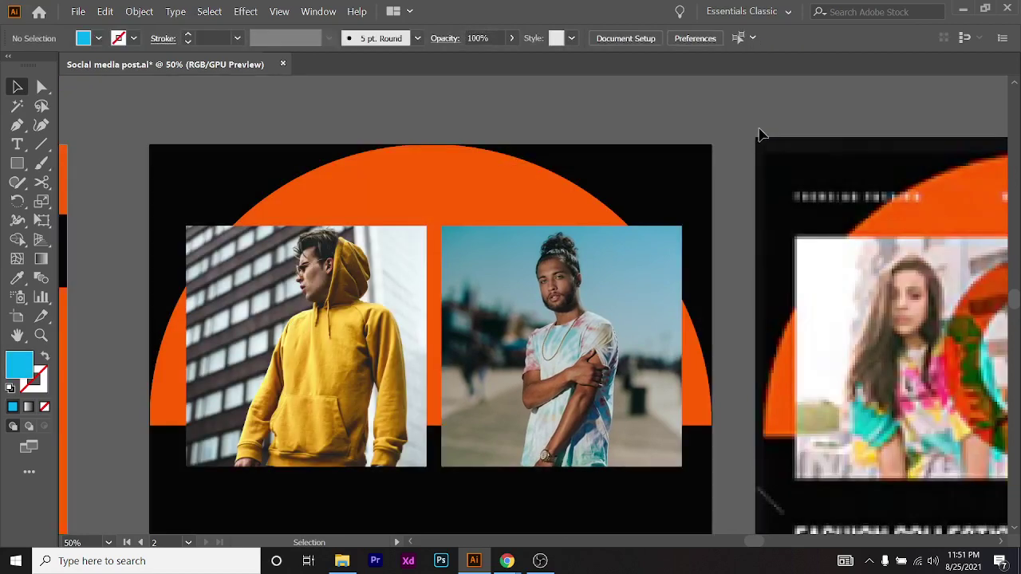
# Shift the yellow hoodie photo slightly lower inside its clipping mask and leave the clip group
pyautogui.doubleClick(257, 407)
pyautogui.click(262, 403)
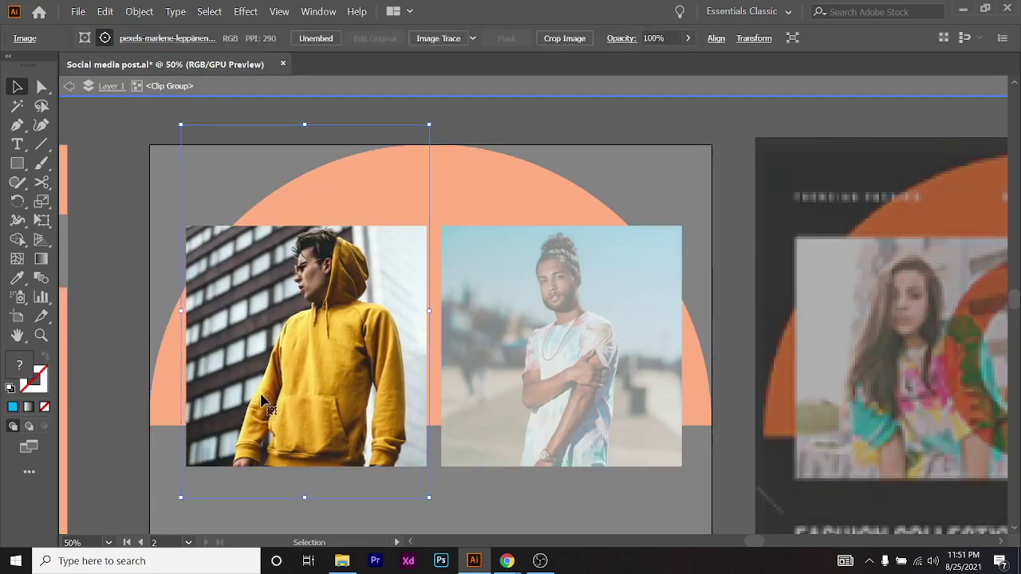
pyautogui.moveTo(261, 395); pyautogui.dragTo(312, 391)
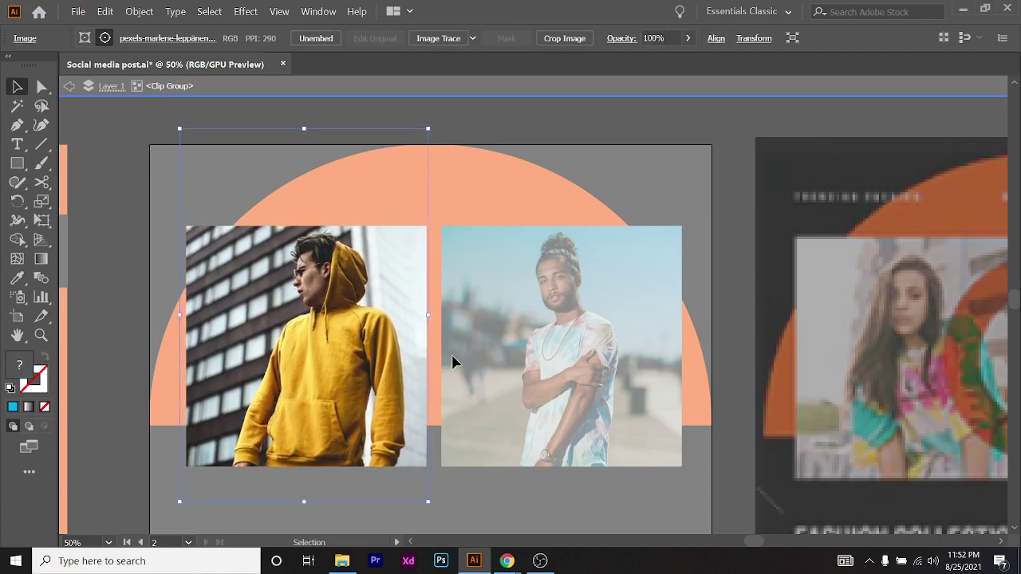
pyautogui.keyDown('alt'); pyautogui.scroll(-2, 483, 342); pyautogui.keyUp('alt')
pyautogui.scroll(1, 626, 202)
pyautogui.doubleClick(626, 199)
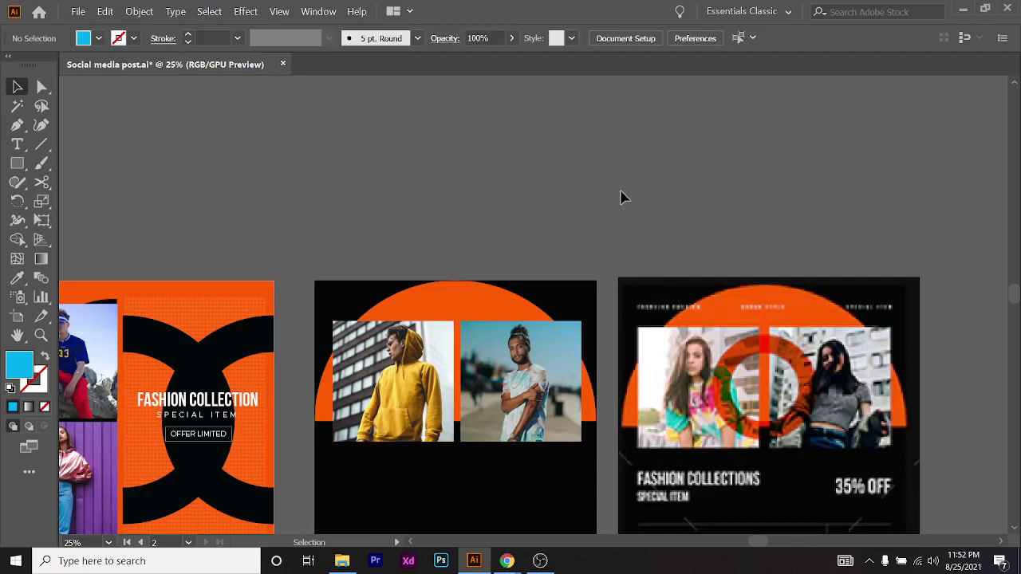
# Examine the reference post, especially the translucent orange ring overlapping its two photos
pyautogui.scroll(-1, 614, 204)
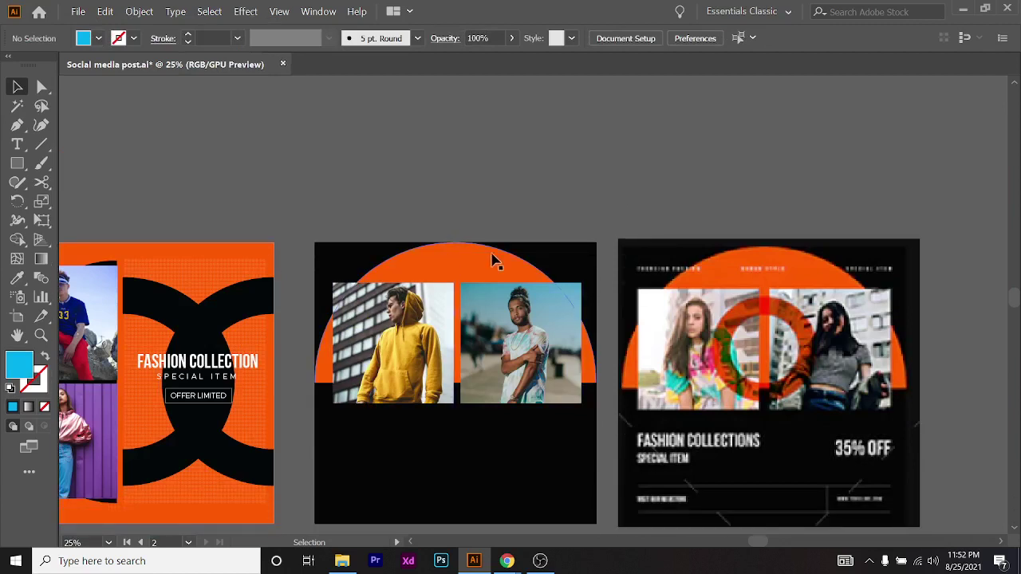
pyautogui.scroll(-1, 474, 273)
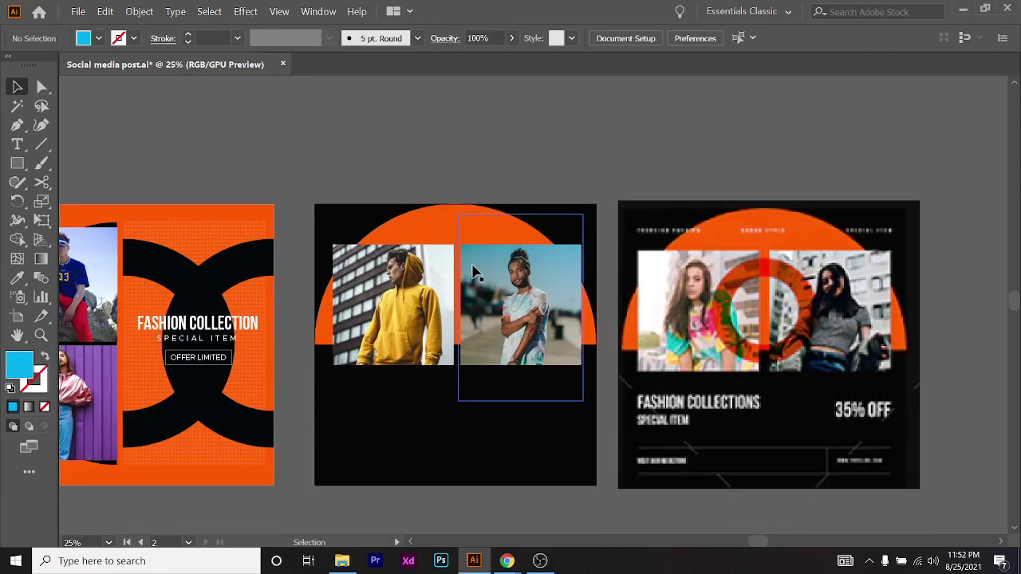
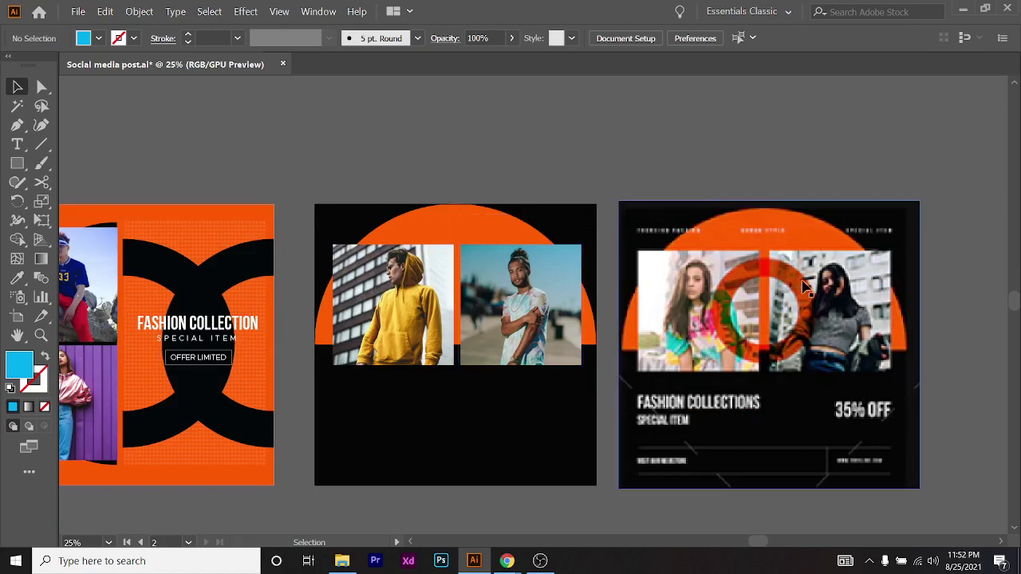
pyautogui.scroll(3, 806, 287)
pyautogui.scroll(-2, 803, 289)
pyautogui.scroll(-2, 622, 404)
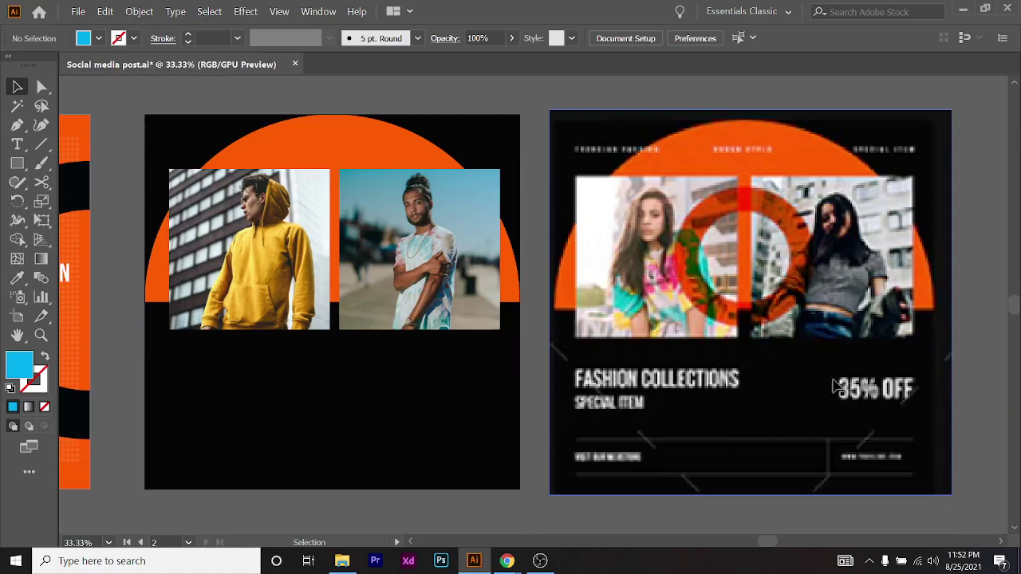
pyautogui.scroll(3, 853, 289)
pyautogui.scroll(-1, 580, 192)
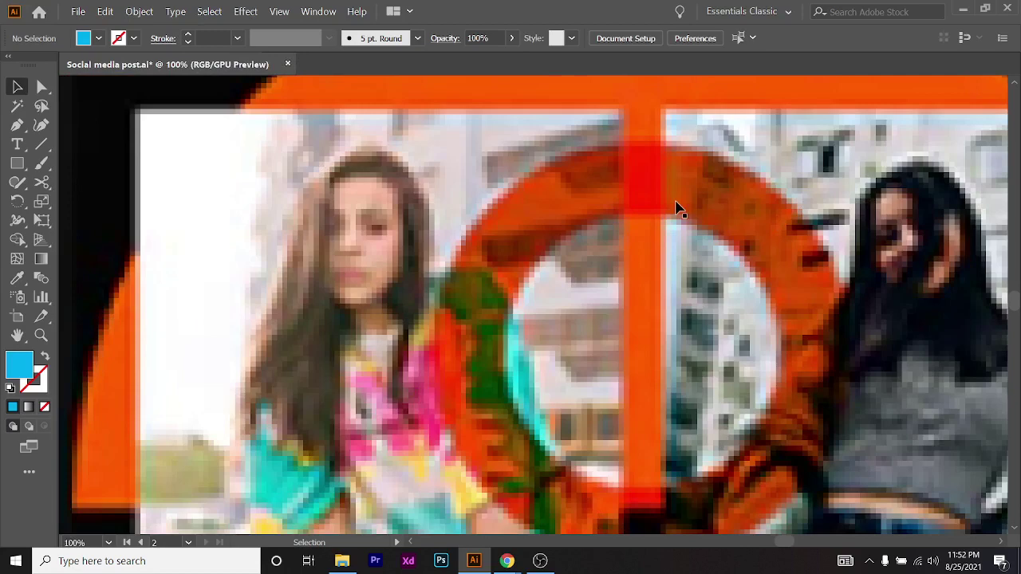
pyautogui.scroll(-4, 677, 209)
pyautogui.hscroll(-1, 194, 221)
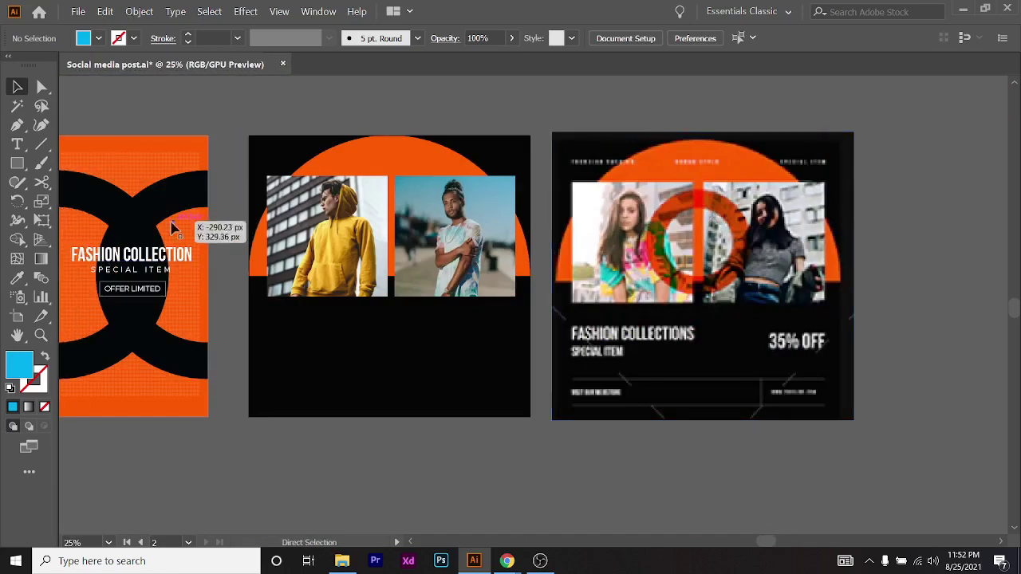
# Draw a circle with the Ellipse tool over the ring in the reference post, centred on the ring's middle
pyautogui.click(19, 171)
pyautogui.click(80, 208)
pyautogui.scroll(2, 328, 241)
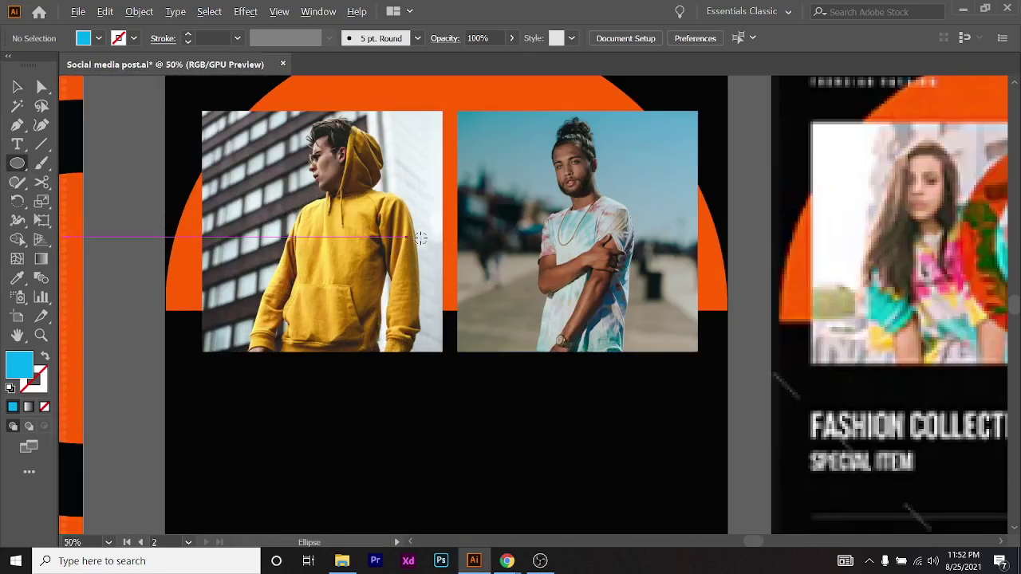
pyautogui.scroll(1, 447, 272)
pyautogui.moveTo(450, 277); pyautogui.dragTo(531, 173)
pyautogui.hotkey('ctrl', 'z')
pyautogui.scroll(-4, 568, 272)
pyautogui.scroll(4, 750, 257)
pyautogui.scroll(1, 559, 299)
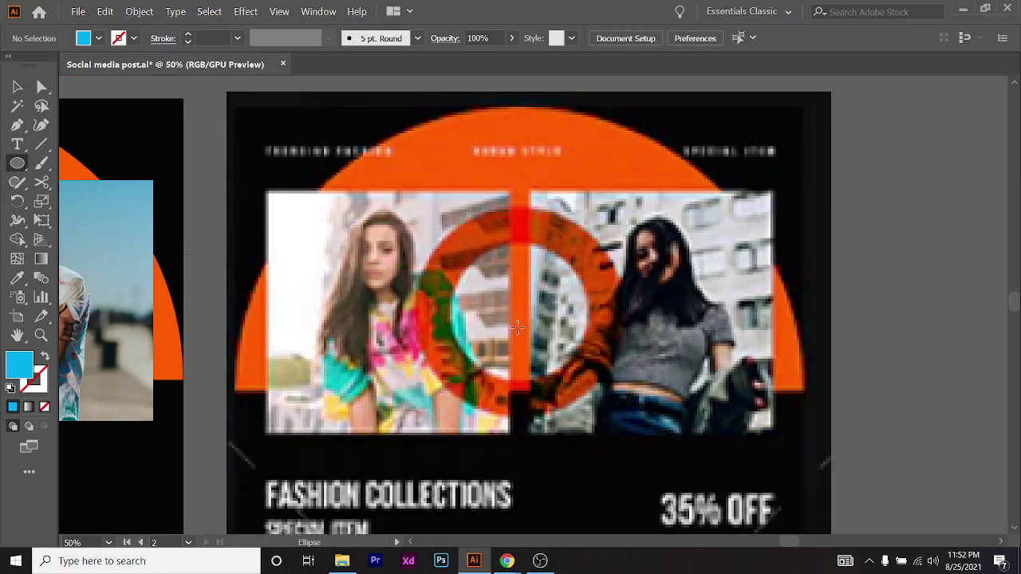
pyautogui.moveTo(516, 312)
pyautogui.mouseDown()
pyautogui.moveTo(566, 228)
pyautogui.moveTo(603, 226)
pyautogui.mouseUp()
# Give the circle the semicircle's orange as its stroke with no fill, and set the stroke weight to 68 pt
pyautogui.click(16, 278)
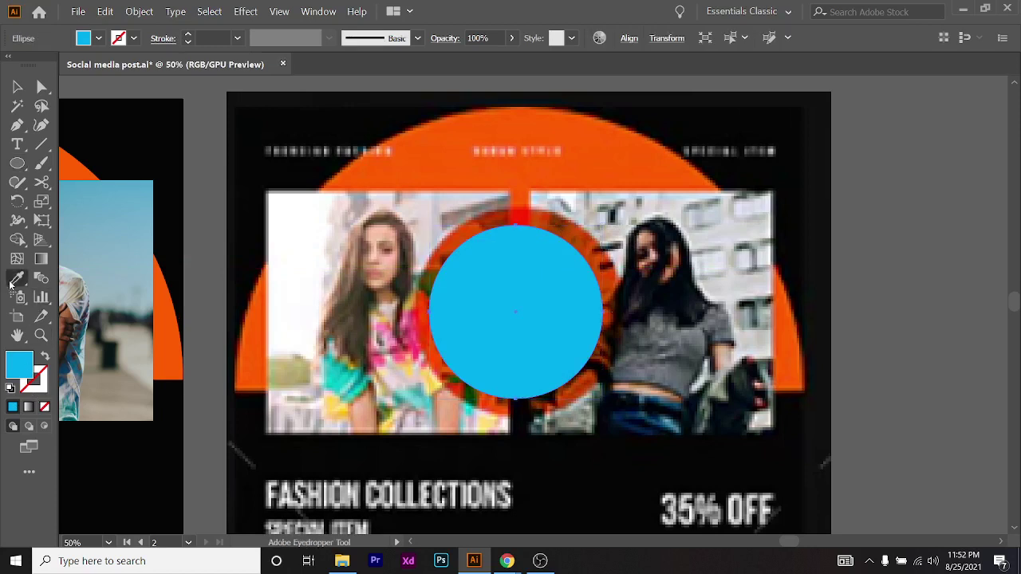
pyautogui.click(406, 158)
pyautogui.click(46, 355)
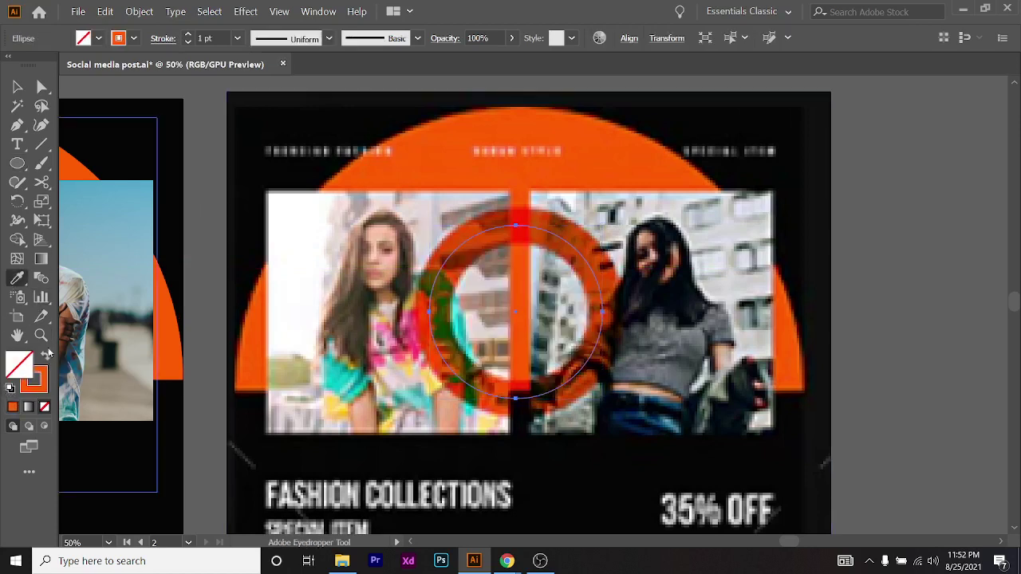
pyautogui.click(189, 36)
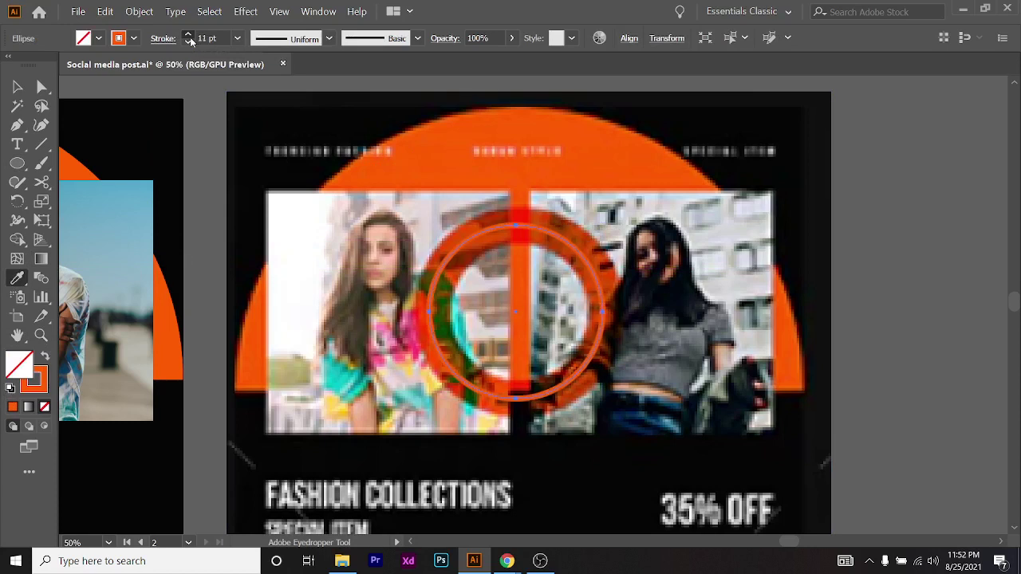
pyautogui.moveTo(189, 36); pyautogui.dragTo(189, 36)
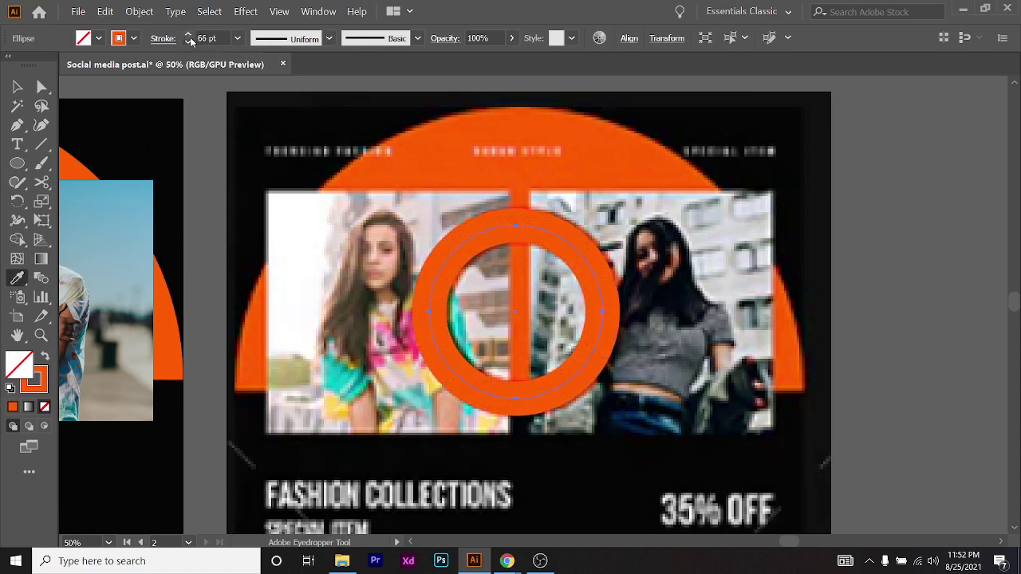
# Move the orange ring from the reference post onto the gap between the two photos in the new post
pyautogui.click(18, 86)
pyautogui.scroll(-1, 683, 312)
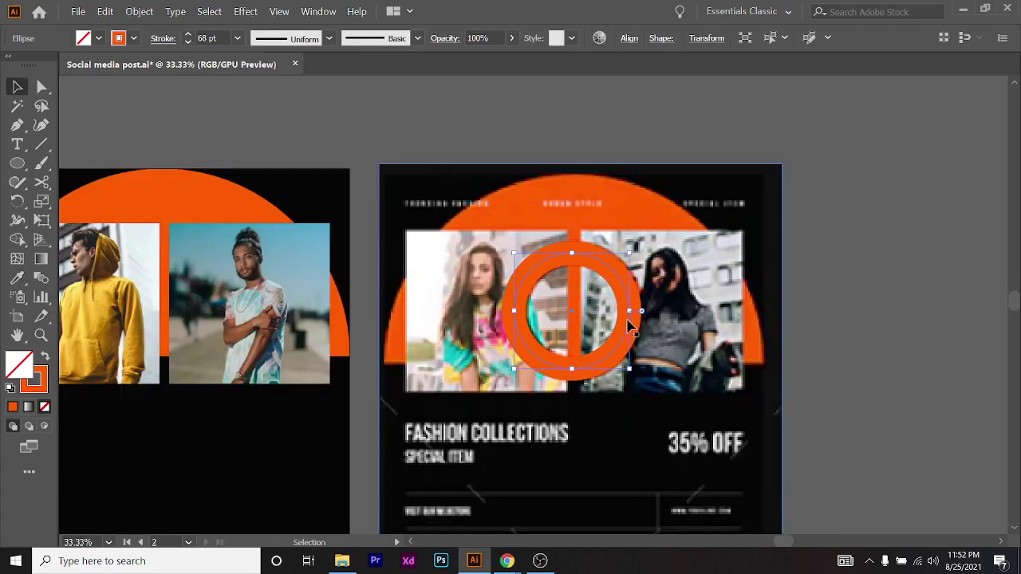
pyautogui.moveTo(631, 296); pyautogui.dragTo(899, 322)
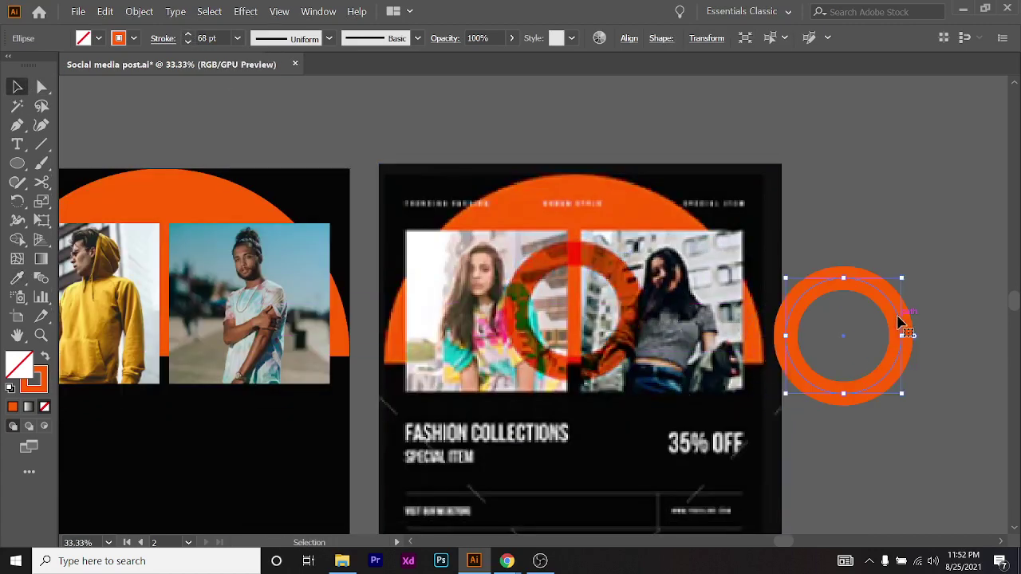
pyautogui.hotkey('ctrl', 'z')
pyautogui.scroll(2, 674, 339)
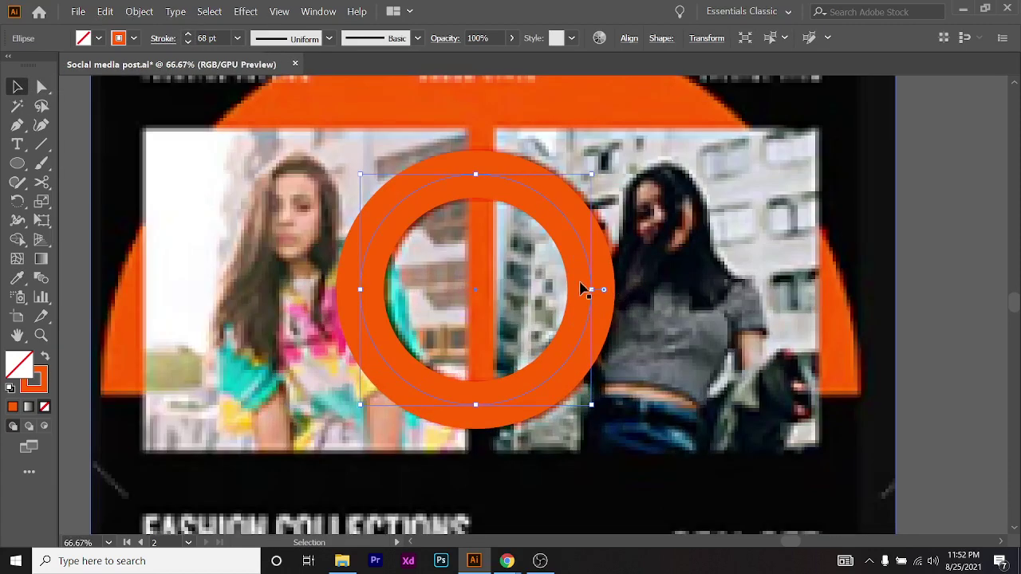
pyautogui.moveTo(597, 295); pyautogui.dragTo(191, 351)
pyautogui.scroll(-2, 650, 297)
pyautogui.scroll(2, 619, 285)
pyautogui.hscroll(-2, 191, 351)
pyautogui.scroll(2, 227, 311)
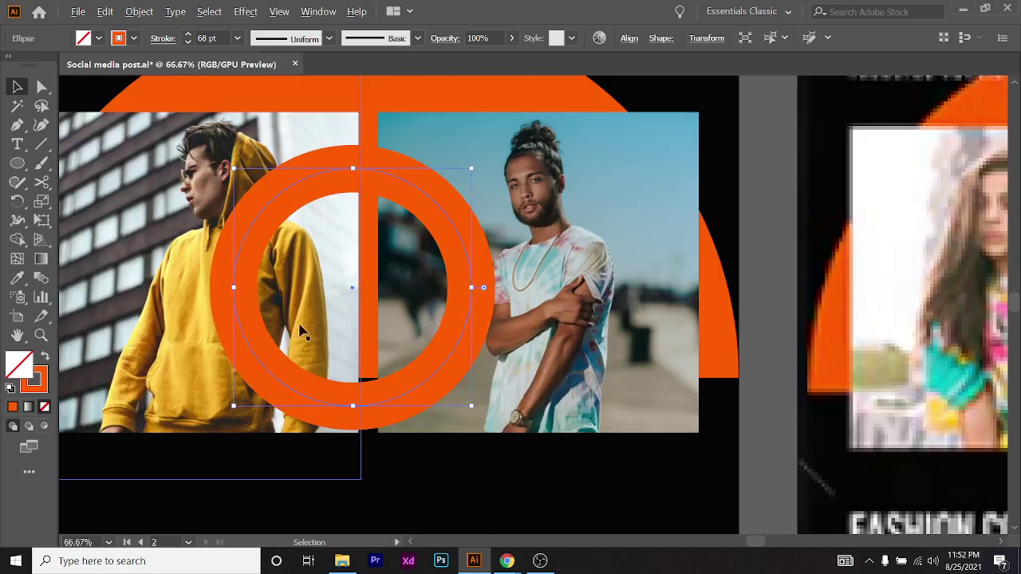
# Nudge the ring sideways to centre it on the gap between the two photos
pyautogui.hotkey('shift', 'Right')
pyautogui.hotkey('shift', 'Right')
pyautogui.hotkey('shift', 'Right')
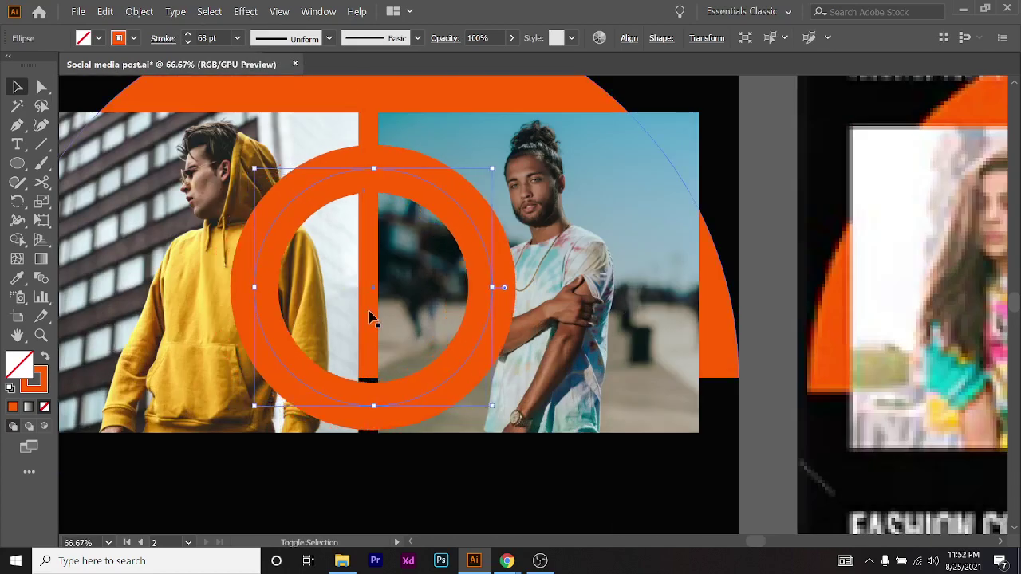
pyautogui.hotkey('shift', 'Left')
pyautogui.hotkey('shift', 'Down')
pyautogui.hotkey('shift', 'Up')
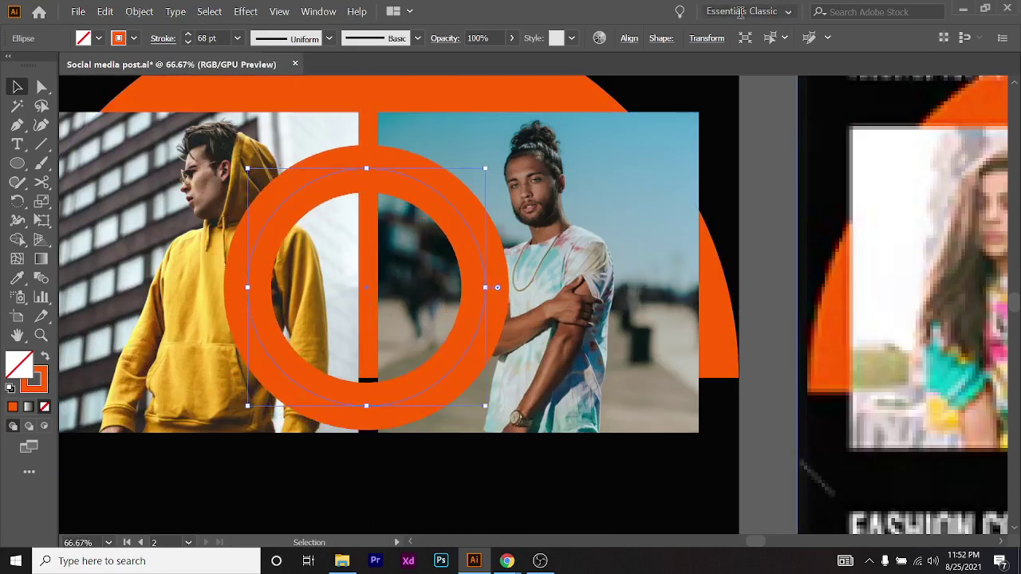
# Lower the orange ring's opacity to 50% and compare it with the reference post
pyautogui.click(486, 38)
pyautogui.press('Down')
pyautogui.press('Down')
pyautogui.press('Down')
pyautogui.press('Down')
pyautogui.press('Down')
pyautogui.press('Down')
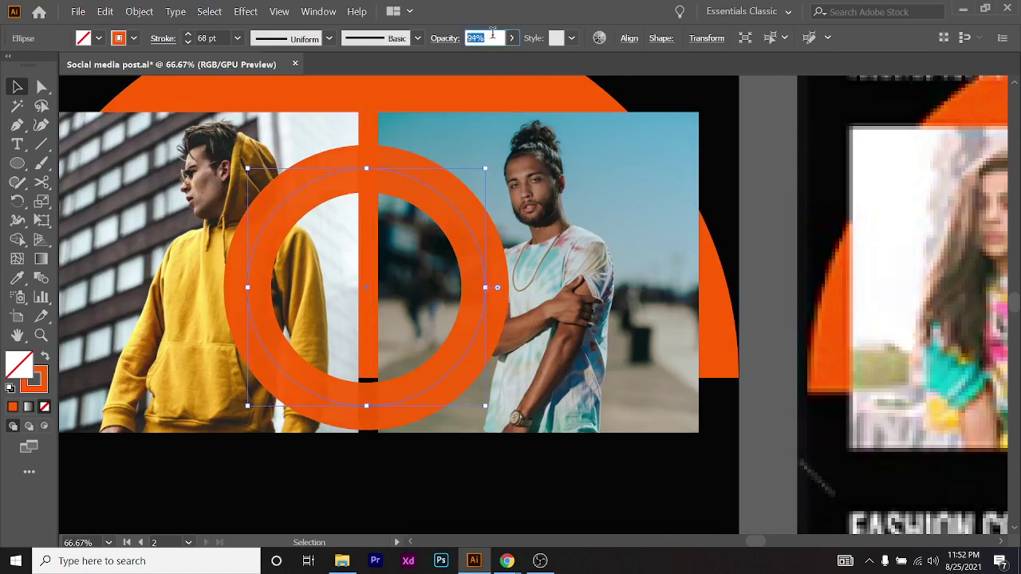
pyautogui.press('Down')
pyautogui.press('Down')
pyautogui.press('Down')
pyautogui.press('Down')
pyautogui.press('Down')
pyautogui.press('Down')
pyautogui.press('Down')
pyautogui.press('Down')
pyautogui.press('Down')
pyautogui.press('Down')
pyautogui.press('Down')
pyautogui.press('Down')
pyautogui.press('Down')
pyautogui.press('Down')
pyautogui.press('Down')
pyautogui.press('Down')
pyautogui.press('Down')
pyautogui.press('Down')
pyautogui.press('Down')
pyautogui.press('Down')
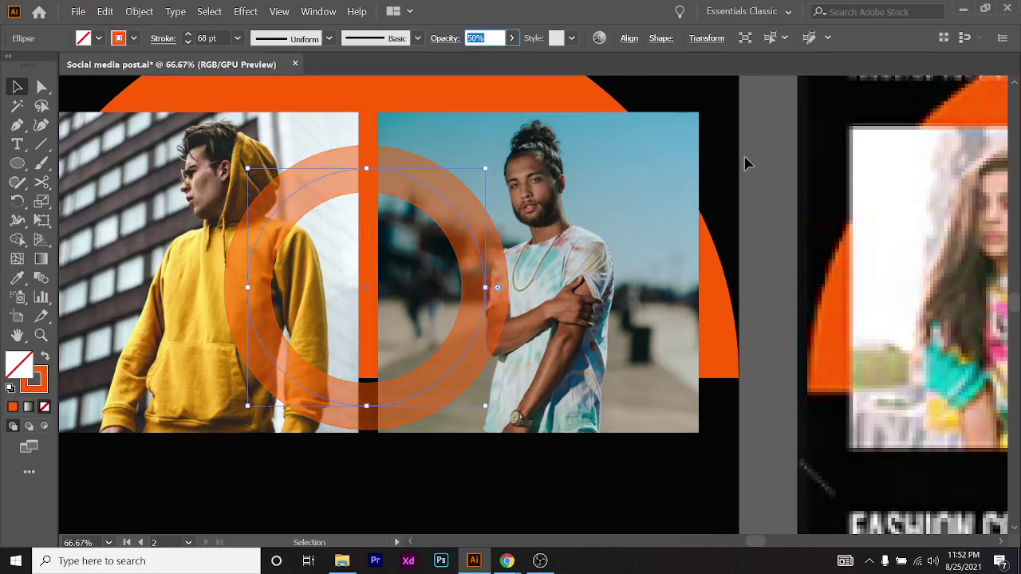
pyautogui.click(778, 171)
pyautogui.hotkey('ctrl', '-')
pyautogui.hotkey('ctrl', '-')
pyautogui.hscroll(2, 558, 343)
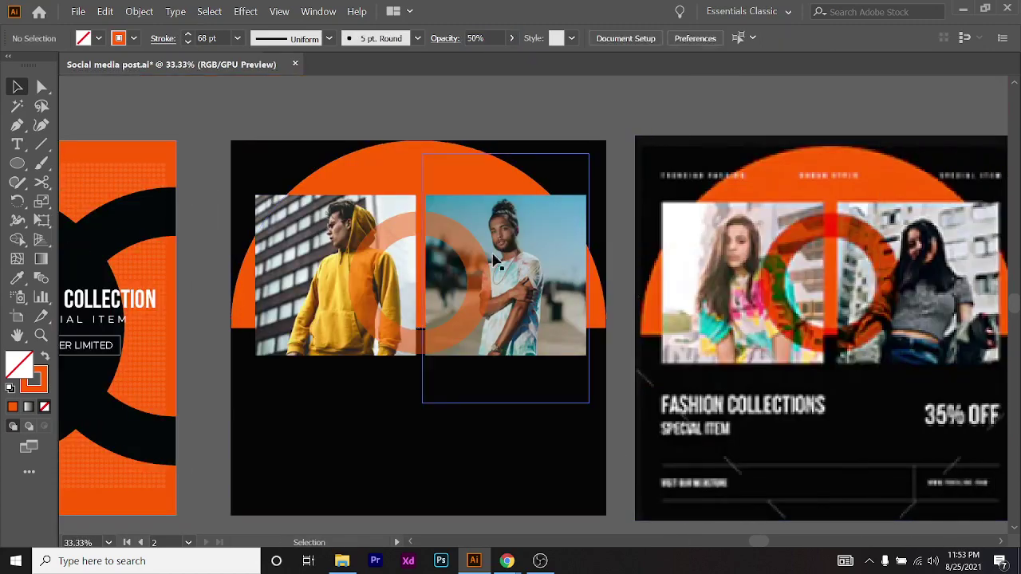
# Raise the orange ring's opacity to 100%
pyautogui.click(469, 249)
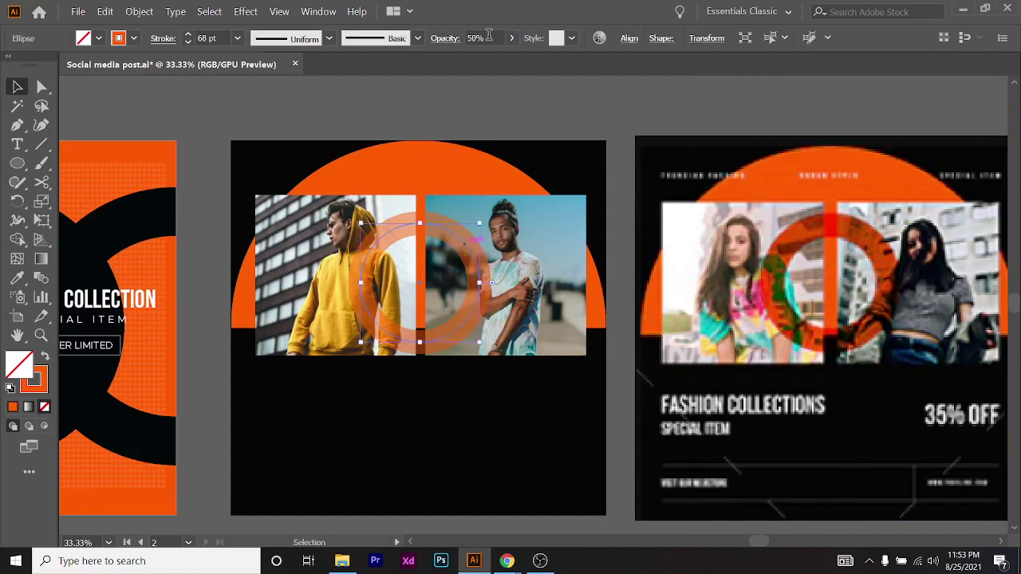
pyautogui.press('Return')
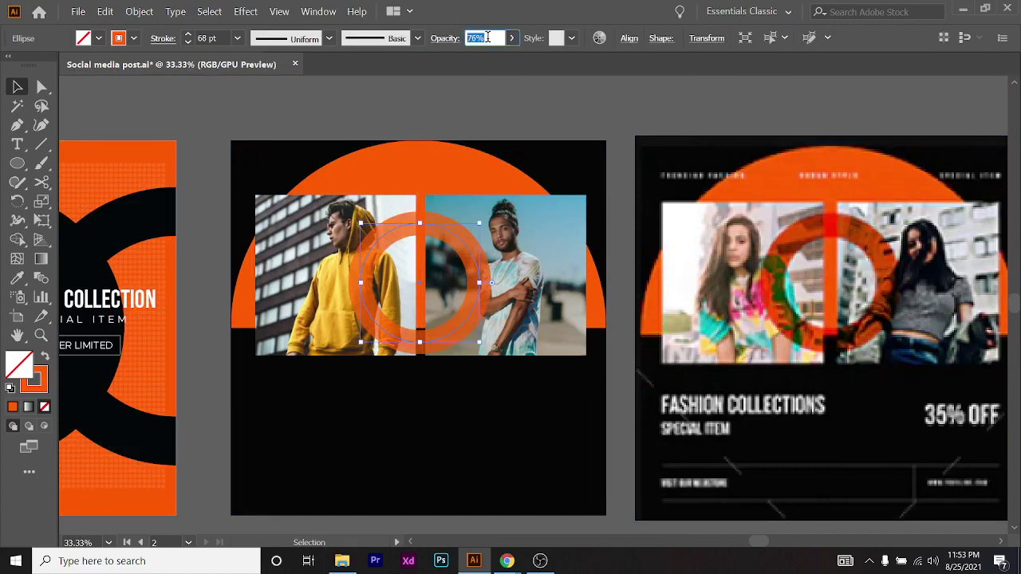
pyautogui.scroll(14, 487, 38)
pyautogui.scroll(4, 487, 37)
pyautogui.scroll(2, 446, 290)
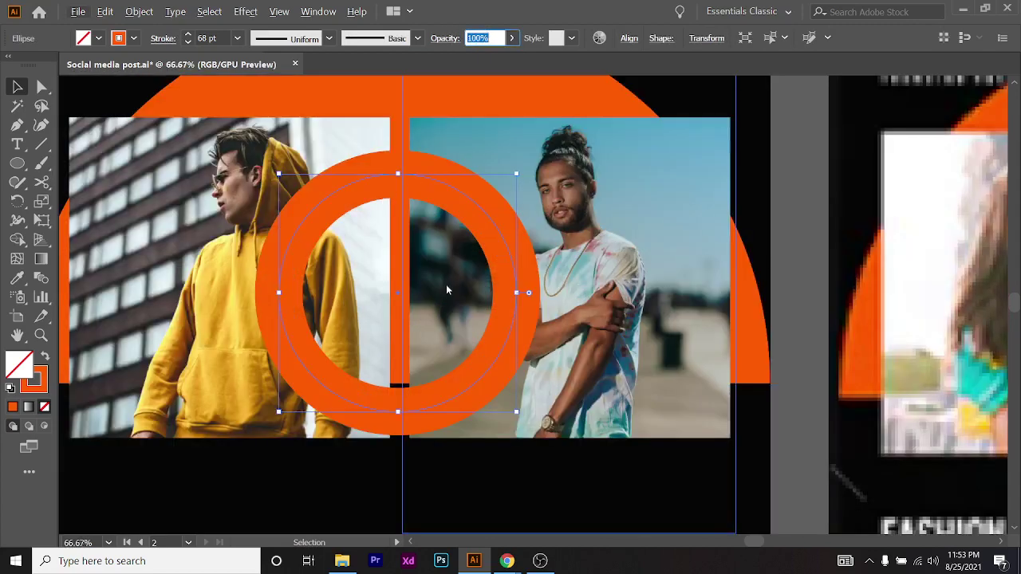
# Review the blending modes available for the orange ring over the two photos, keeping Normal
pyautogui.scroll(-2, 457, 208)
pyautogui.scroll(1, 442, 239)
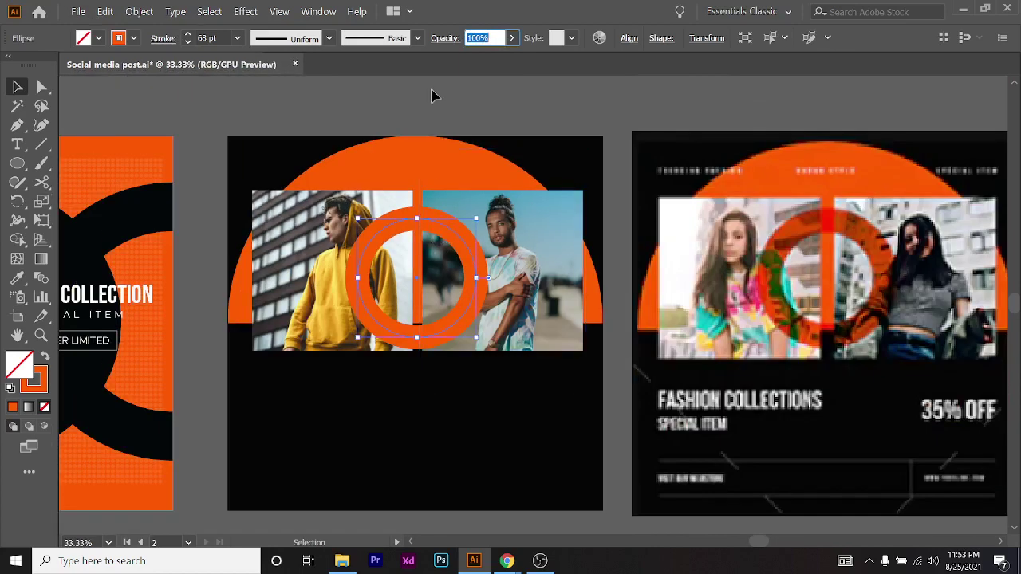
pyautogui.click(452, 43)
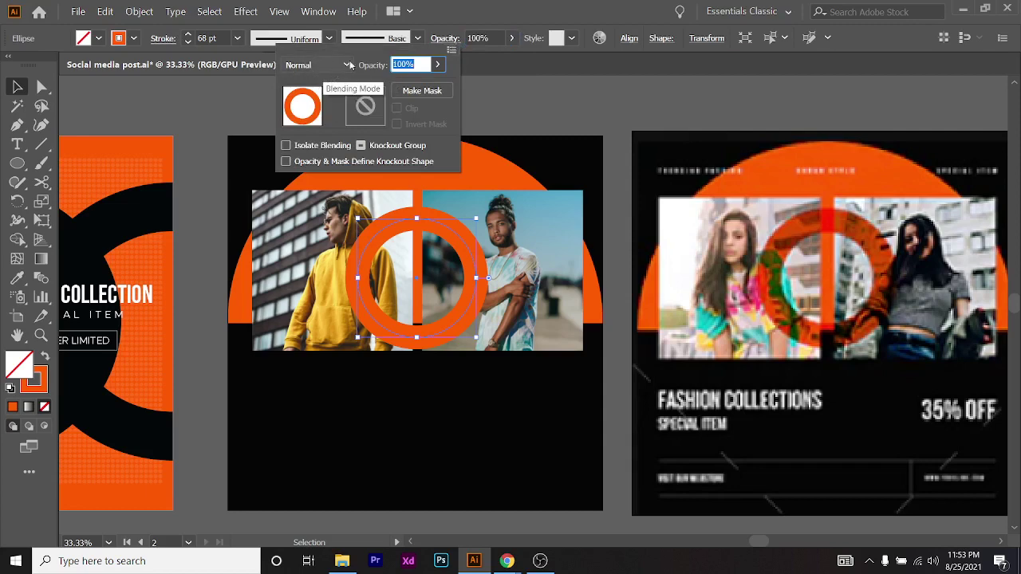
pyautogui.click(349, 64)
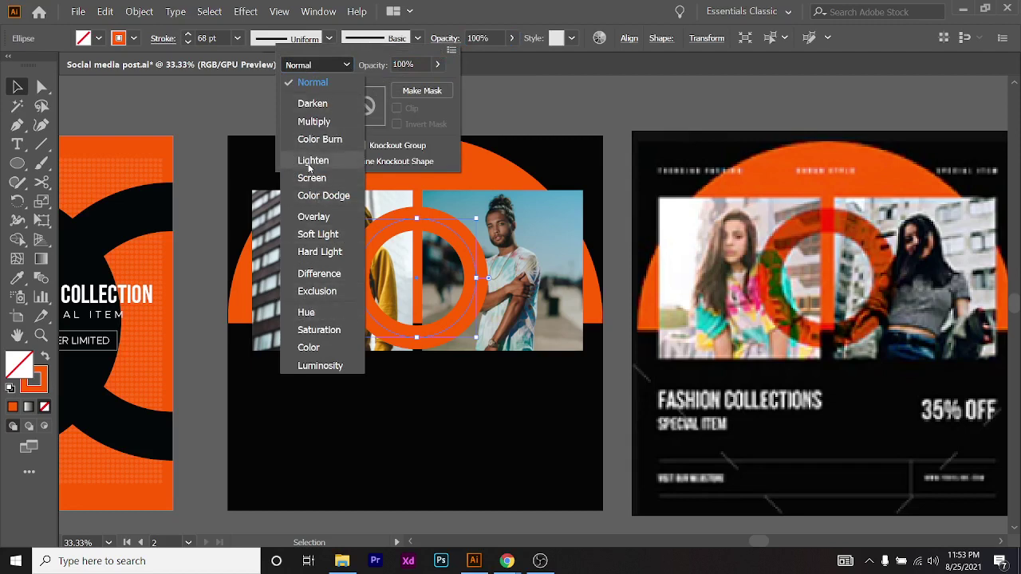
pyautogui.click(540, 105)
pyautogui.click(540, 106)
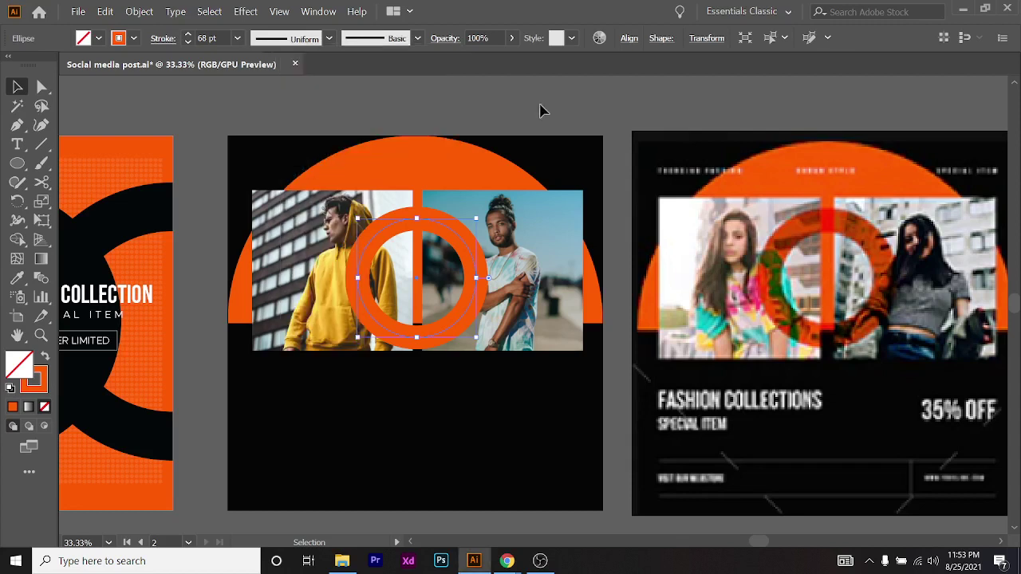
# Switch to File Explorer, find the skyline photo pexels-pixabay-358502.jpg in Downloads and open it in Illustrator
pyautogui.scroll(-5, 543, 110)
pyautogui.scroll(6, 403, 209)
pyautogui.click(331, 562)
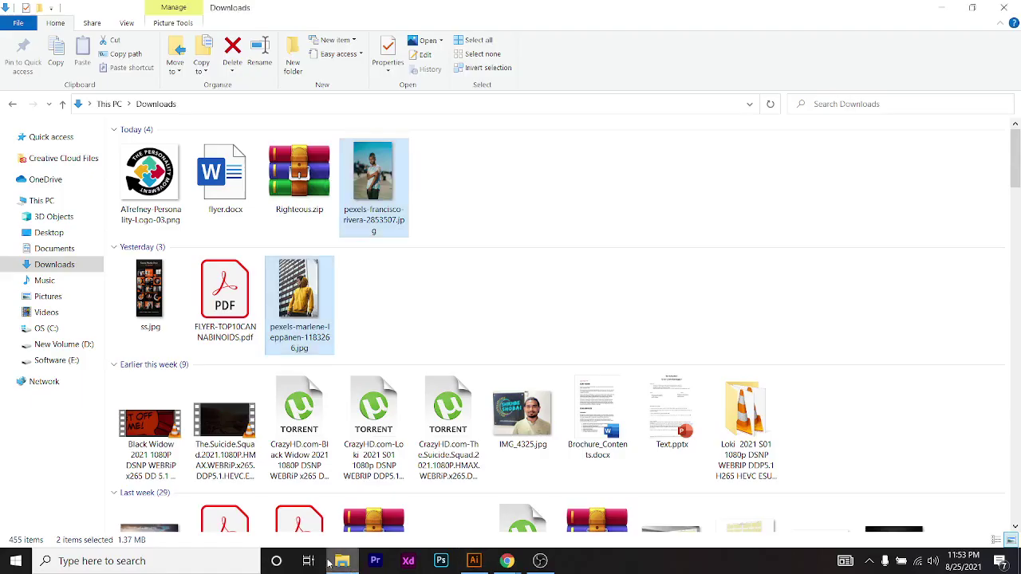
pyautogui.click(464, 282)
pyautogui.scroll(-15, 458, 295)
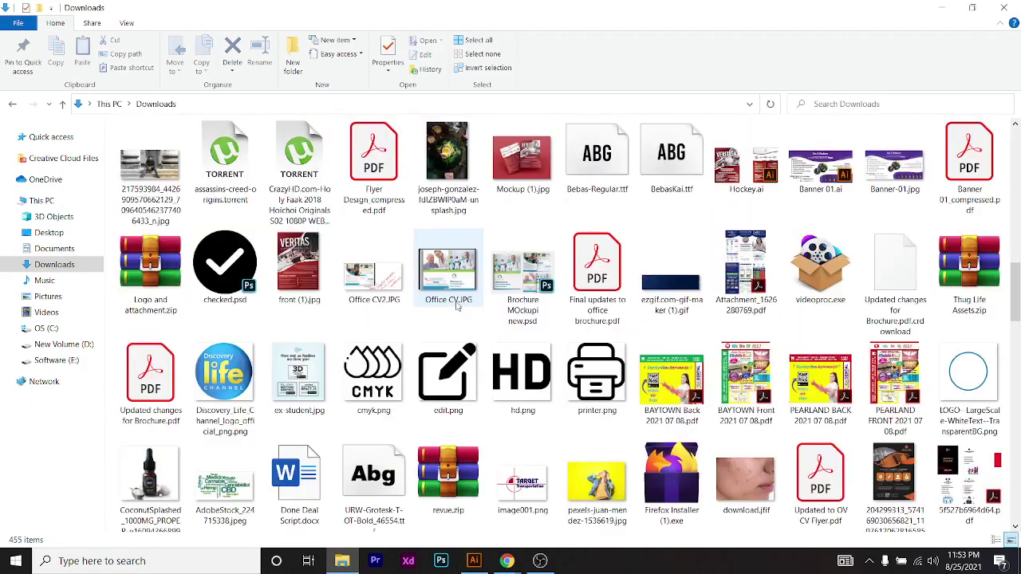
pyautogui.scroll(-5, 511, 335)
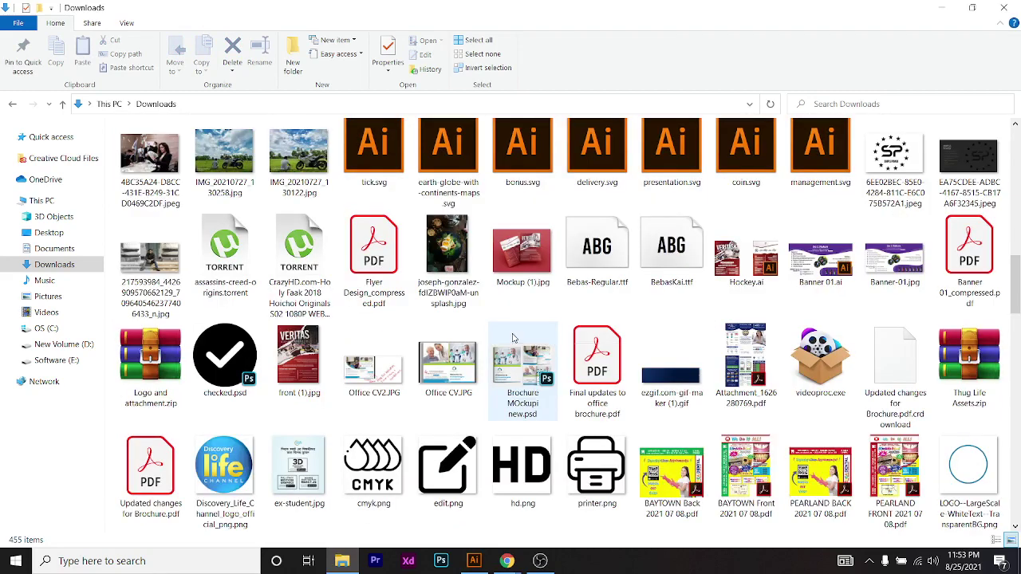
pyautogui.scroll(-15, 560, 335)
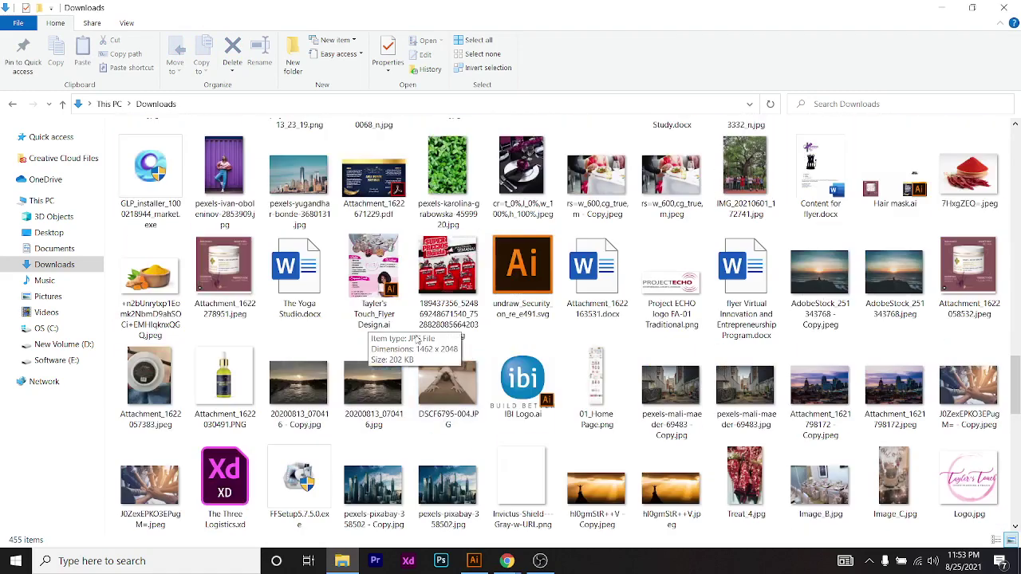
pyautogui.scroll(-4, 483, 367)
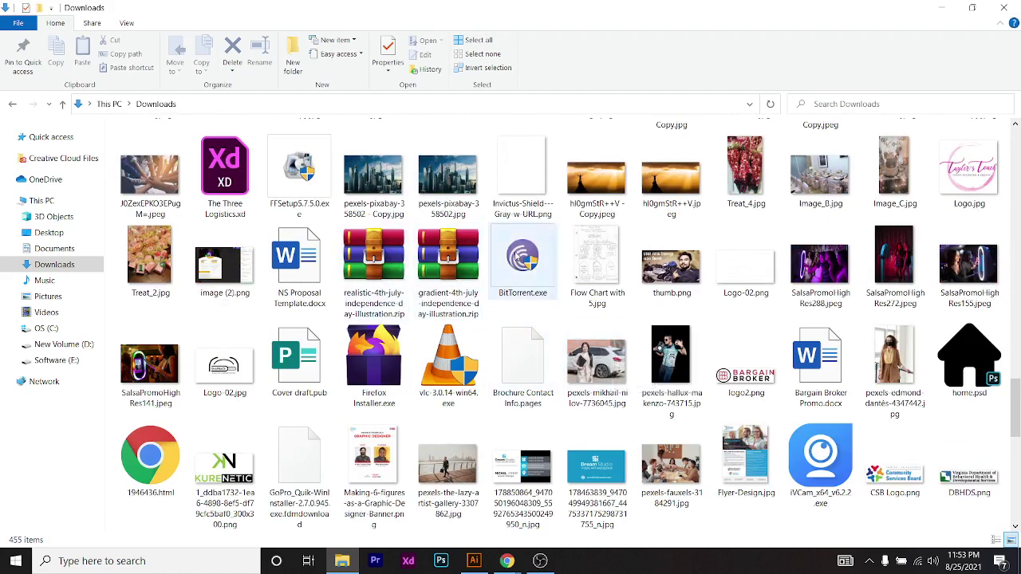
pyautogui.moveTo(451, 188); pyautogui.dragTo(375, 176)
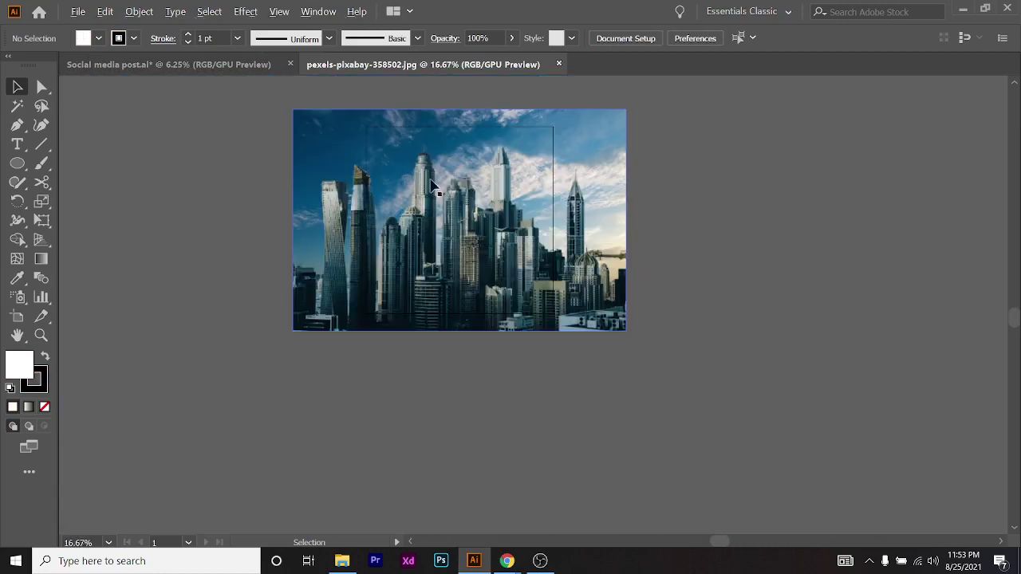
# Copy the skyline photo onto an empty area of the Social media post document and close the photo's own document
pyautogui.moveTo(545, 202); pyautogui.dragTo(469, 291)
pyautogui.hotkey('ctrl', '=')
pyautogui.hotkey('ctrl', '=')
pyautogui.hotkey('ctrl', '=')
pyautogui.hotkey('ctrl', '=')
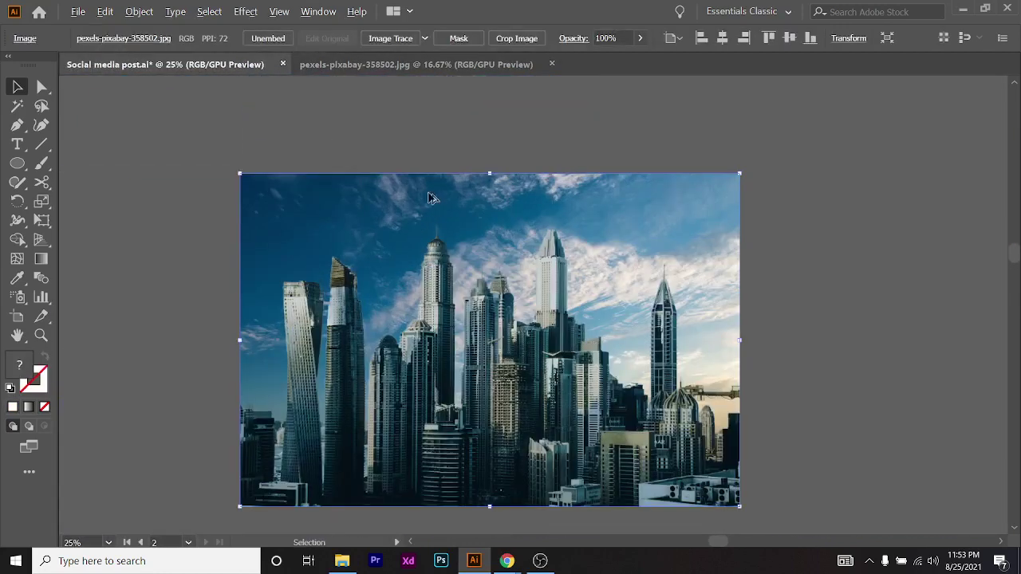
pyautogui.click(551, 65)
# Draw a large circle overlapping the skyline photo's upper edge and fill it with red-orange
pyautogui.click(19, 164)
pyautogui.moveTo(328, 99); pyautogui.dragTo(605, 364)
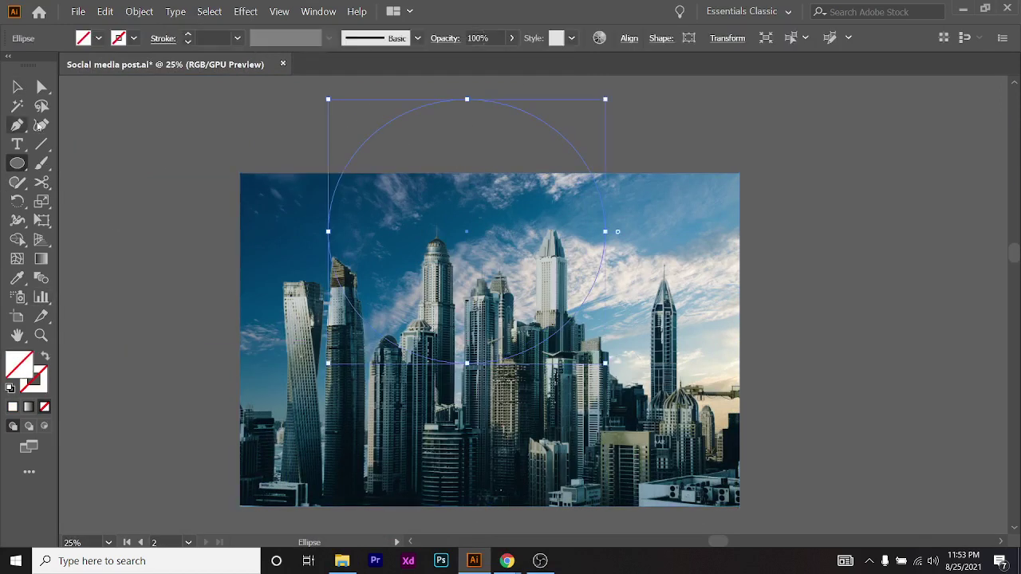
pyautogui.click(99, 39)
pyautogui.click(145, 65)
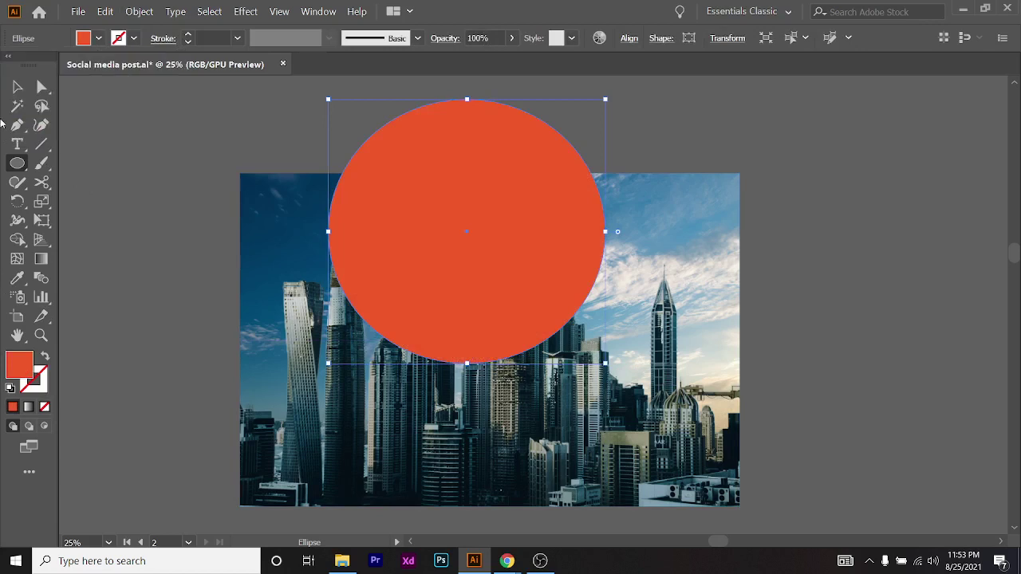
# Move the red-orange circle over the skyline photo's upper-left corner and set its opacity to 52%
pyautogui.click(19, 84)
pyautogui.moveTo(573, 295); pyautogui.dragTo(433, 272)
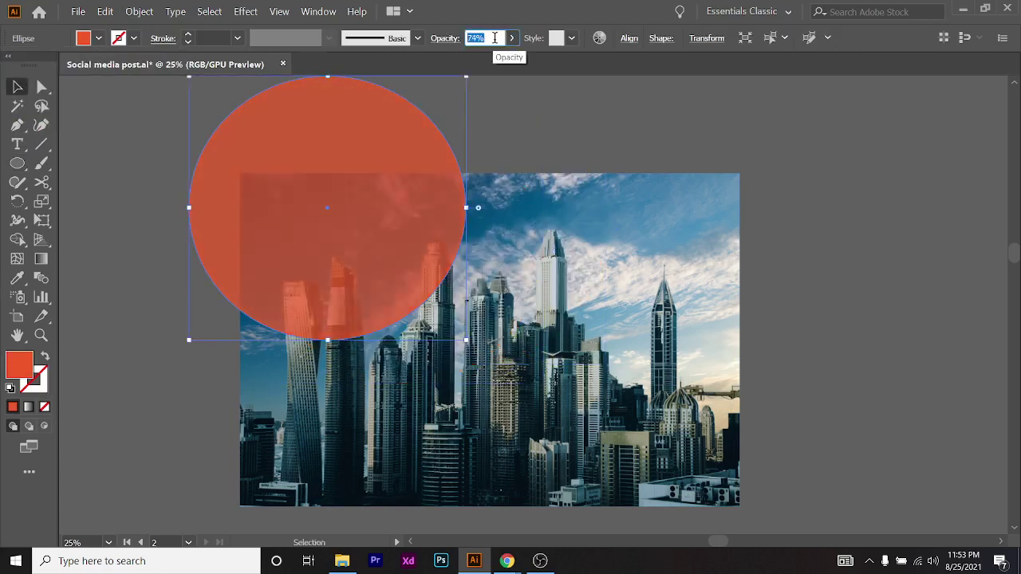
pyautogui.write('52')
pyautogui.press('Return')
# Duplicate the translucent circle onto the right side of the skyline photo and set the copy's opacity to 100%
pyautogui.click(732, 214)
pyautogui.moveTo(428, 251); pyautogui.dragTo(666, 301)
pyautogui.click(511, 38)
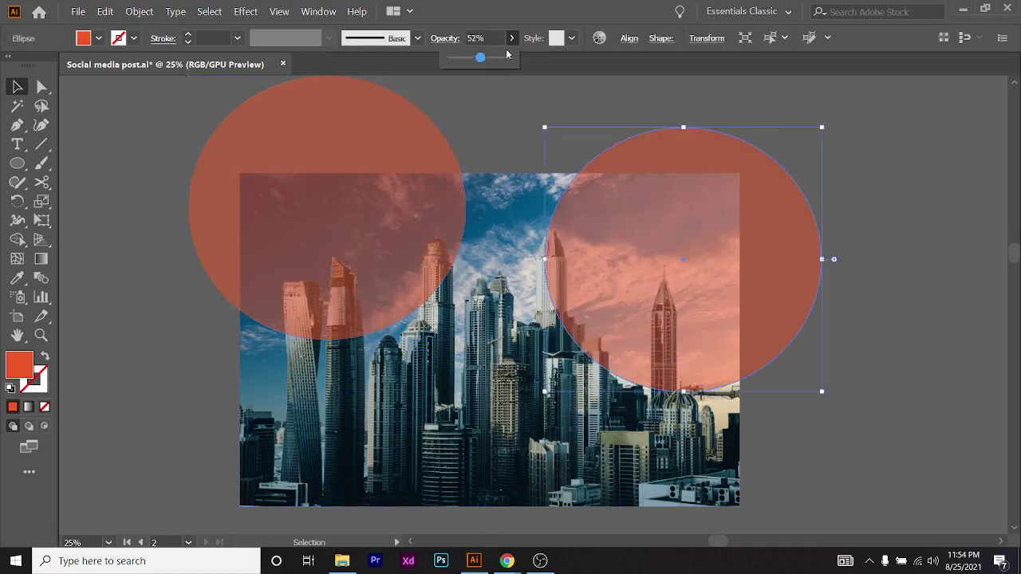
pyautogui.moveTo(485, 61); pyautogui.dragTo(515, 60)
pyautogui.moveTo(700, 263); pyautogui.dragTo(687, 277)
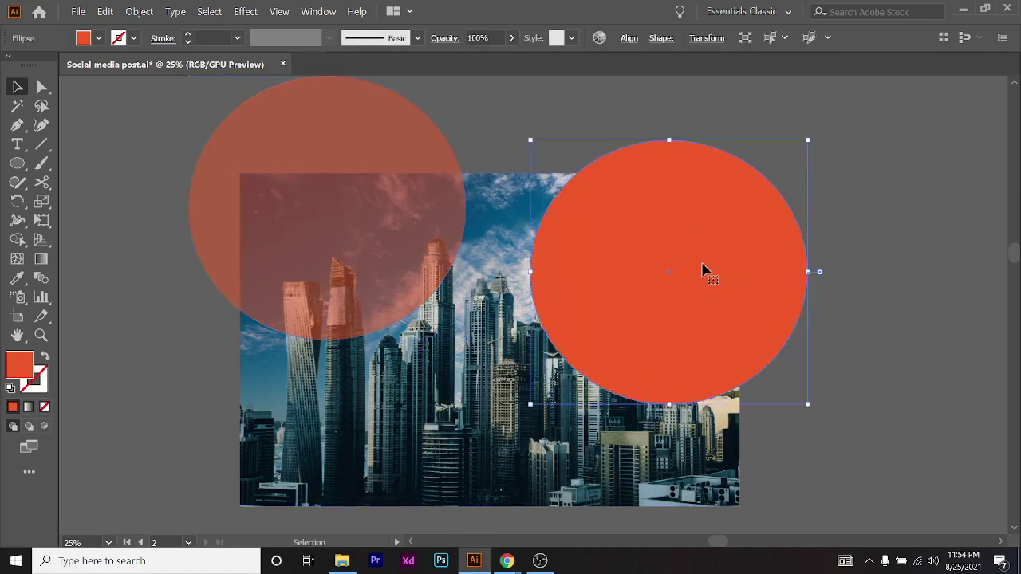
# Apply the Darken blending mode to the opaque circle on the photo's right side and deselect it
pyautogui.click(442, 37)
pyautogui.click(592, 197)
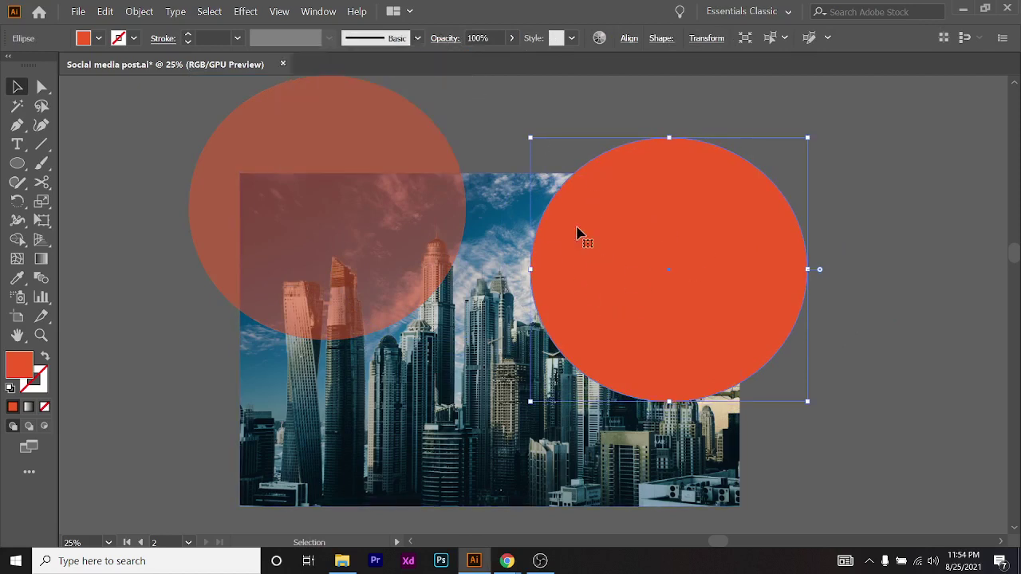
pyautogui.click(443, 37)
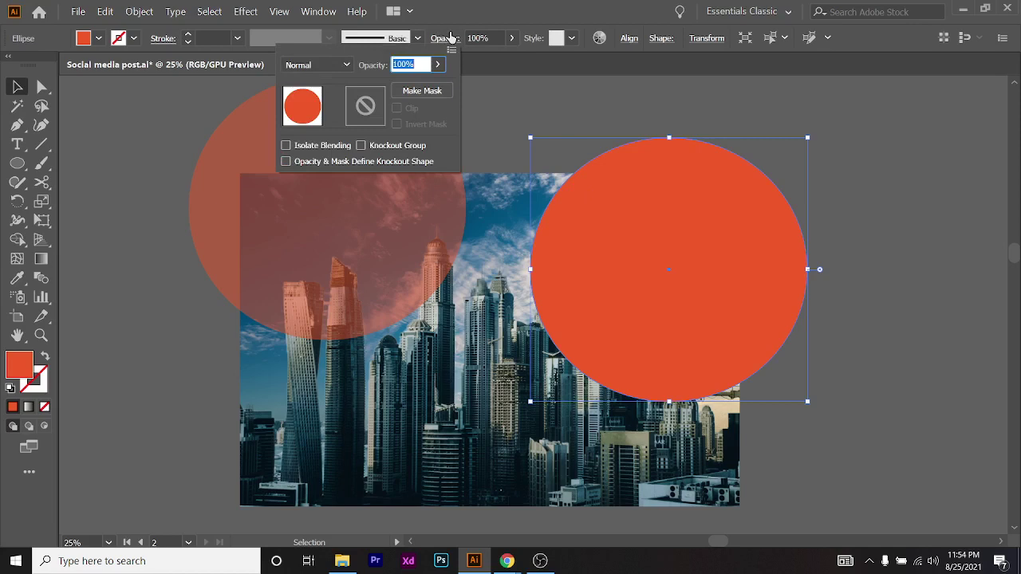
pyautogui.click(321, 66)
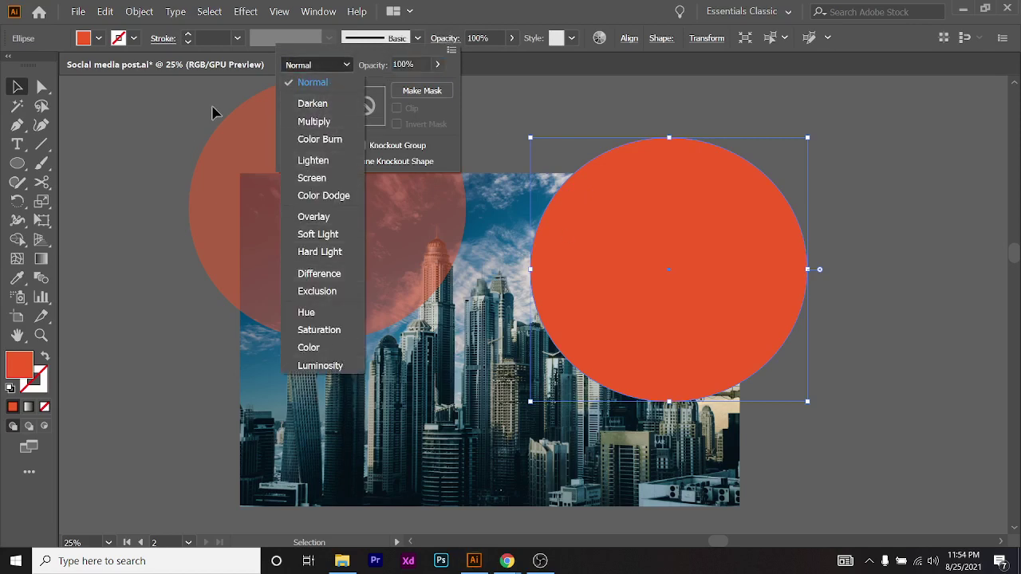
pyautogui.click(327, 110)
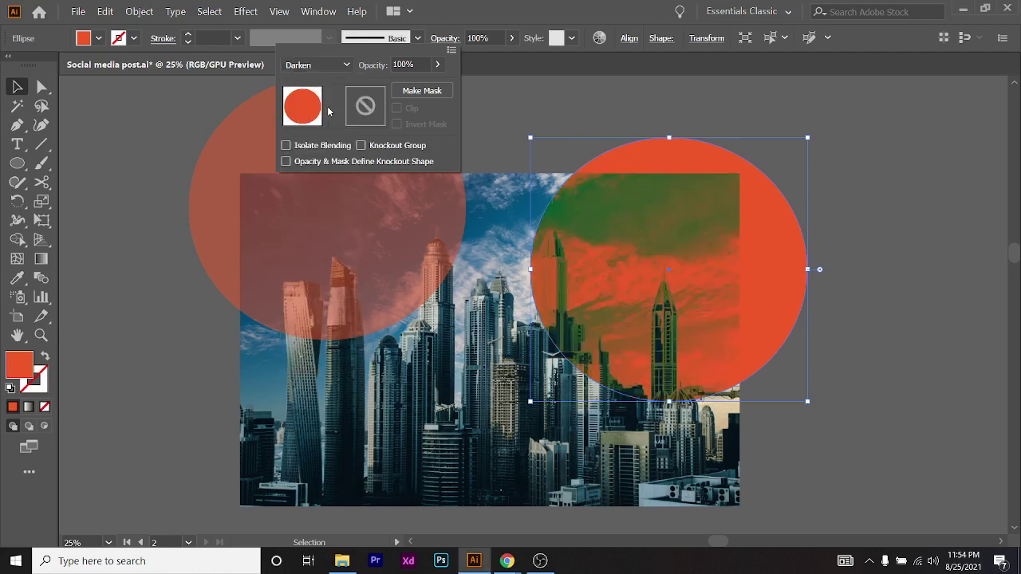
pyautogui.click(819, 339)
pyautogui.click(743, 474)
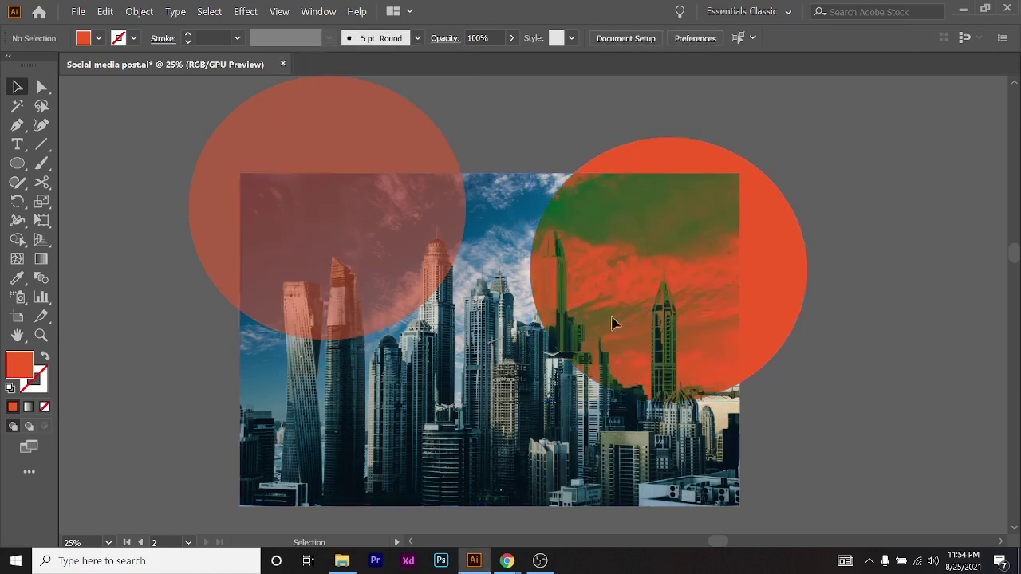
# Change the right circle's blending mode to Multiply and view its effect on the skyline
pyautogui.click(669, 367)
pyautogui.click(444, 39)
pyautogui.click(331, 64)
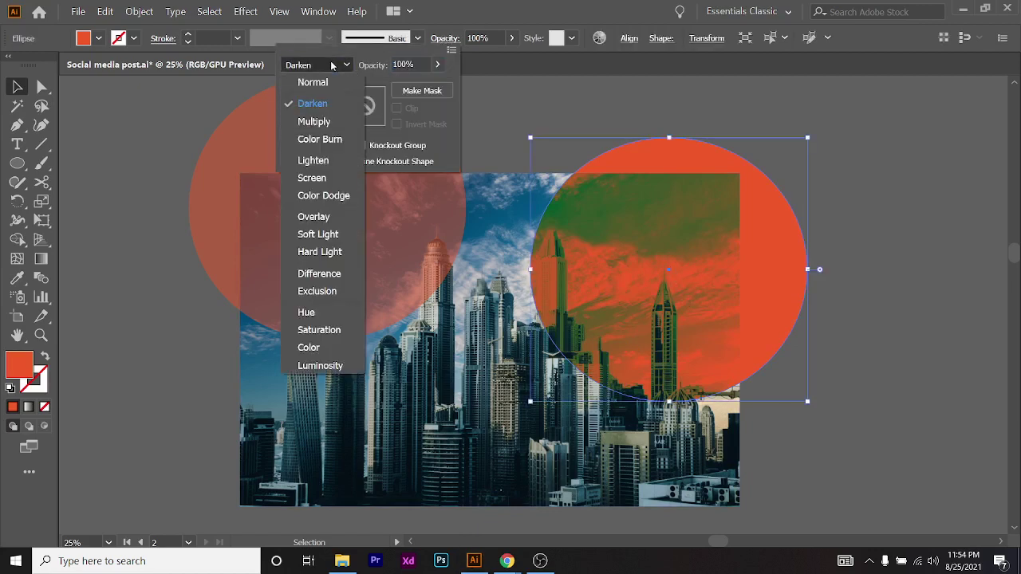
pyautogui.click(313, 121)
pyautogui.click(859, 235)
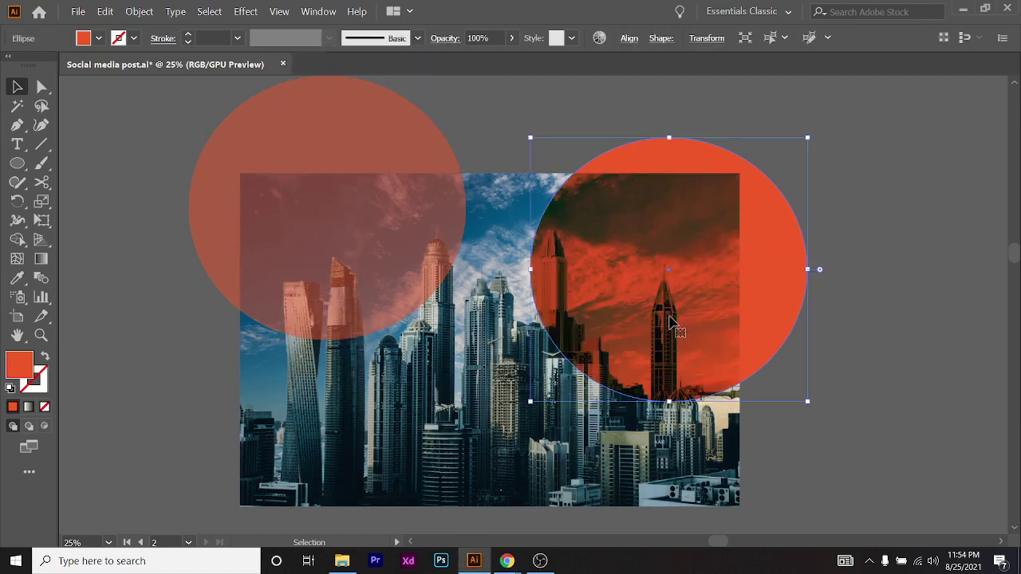
# Try the Color Burn and Lighten blending modes on the right circle
pyautogui.click(444, 39)
pyautogui.click(327, 65)
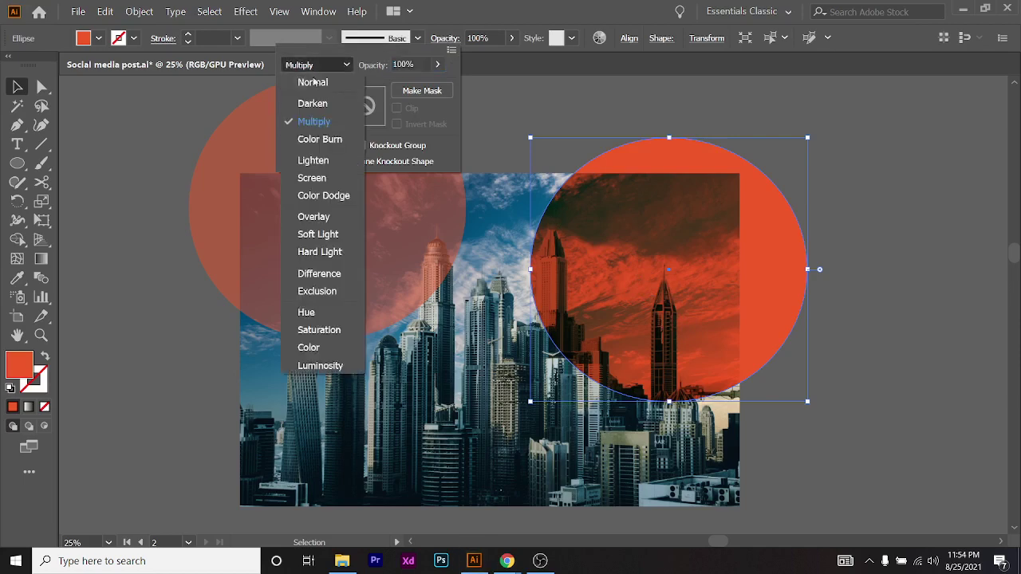
pyautogui.click(317, 139)
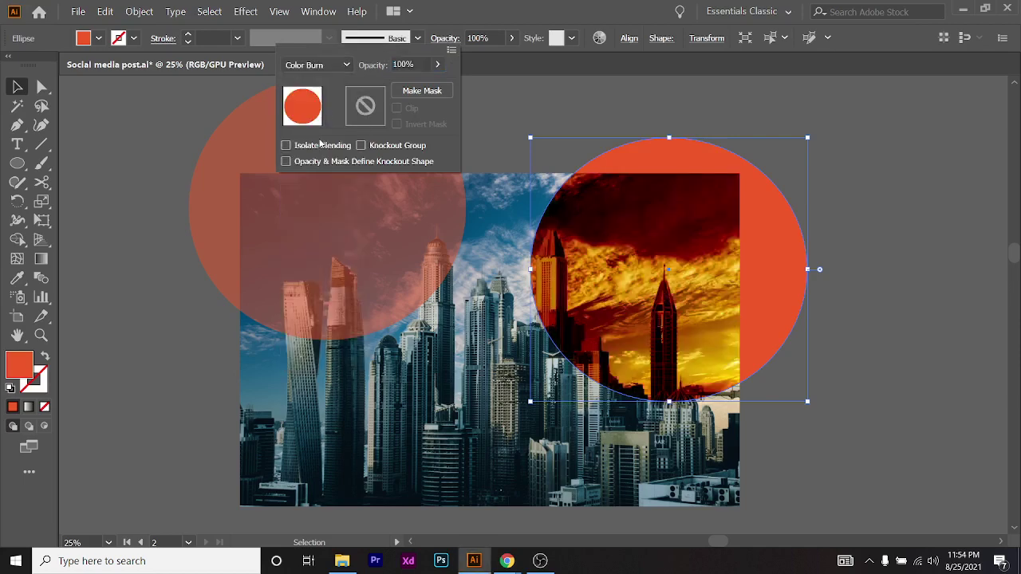
pyautogui.click(346, 67)
pyautogui.click(343, 164)
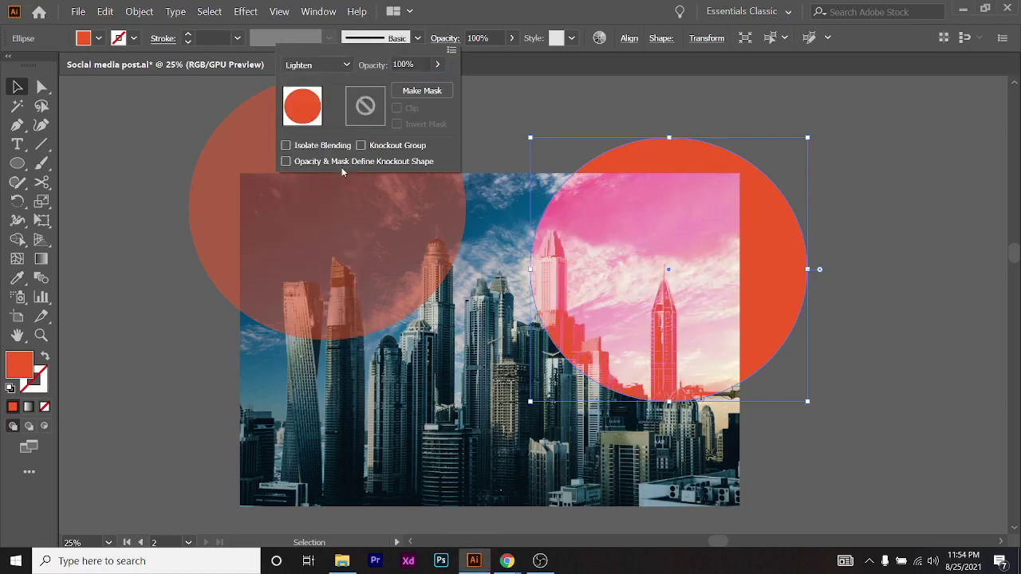
# Try the Screen and Color Dodge blending modes on the right circle
pyautogui.click(344, 67)
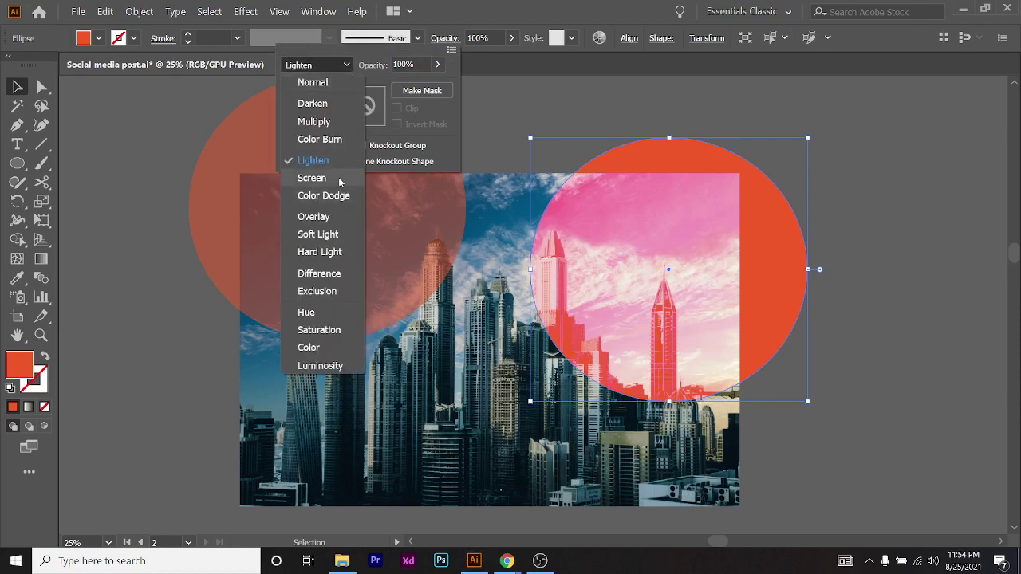
pyautogui.click(311, 178)
pyautogui.click(335, 65)
pyautogui.click(313, 195)
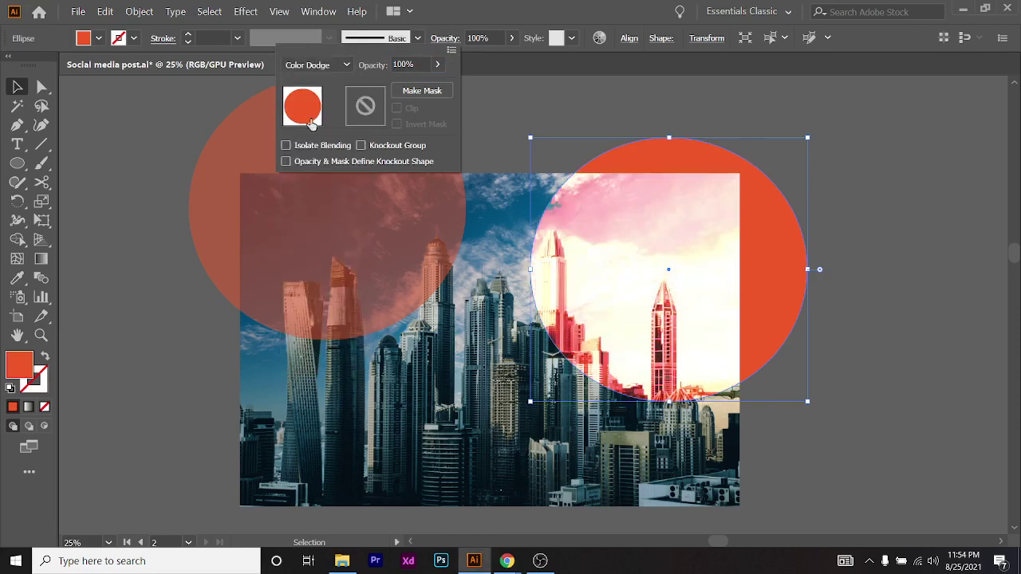
# Try the Overlay and Soft Light blending modes on the right circle
pyautogui.click(329, 66)
pyautogui.click(336, 218)
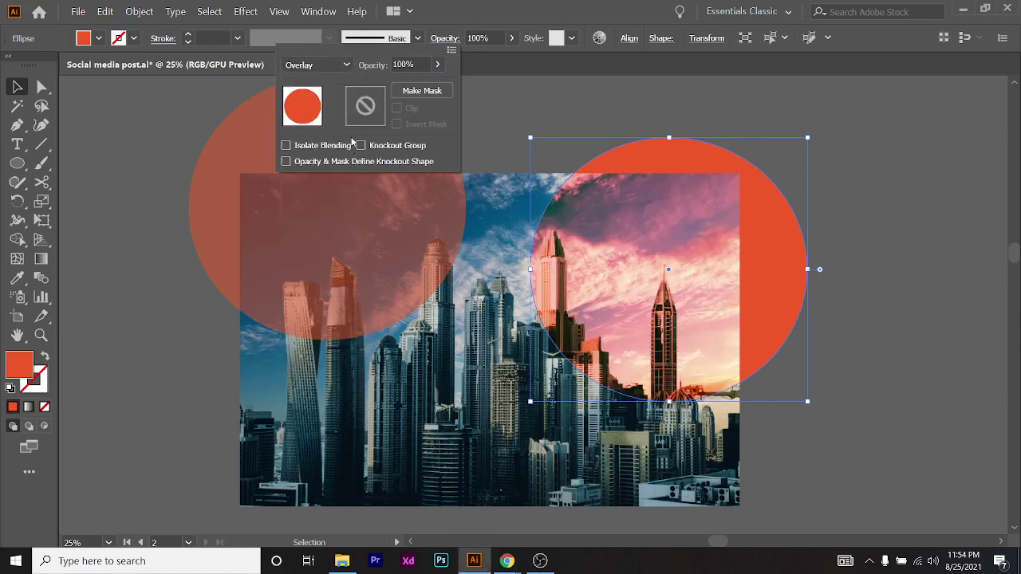
pyautogui.click(345, 67)
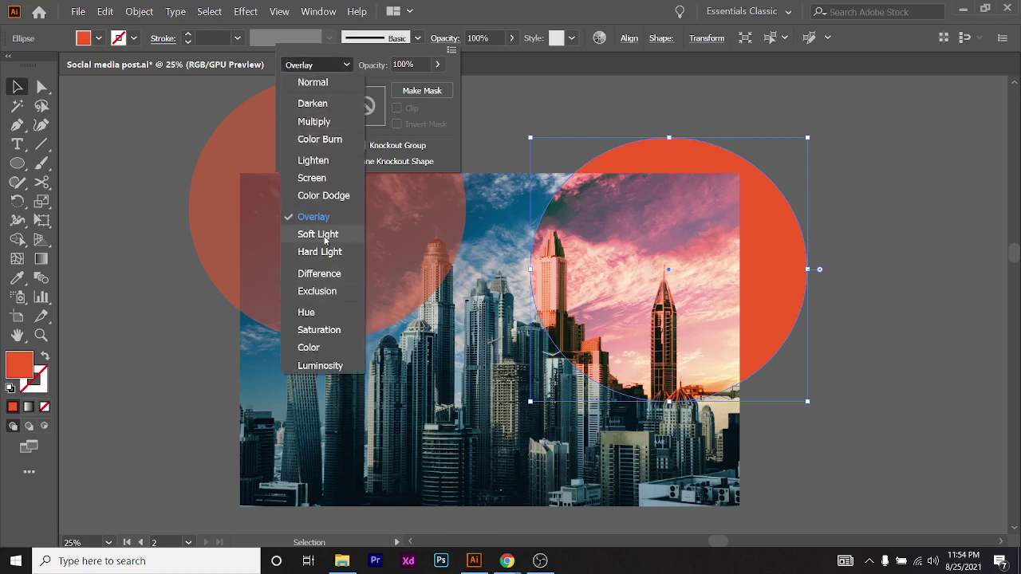
pyautogui.click(339, 233)
# Set the right circle's blending mode back to Multiply and move the circle lower over the skyscrapers
pyautogui.click(344, 62)
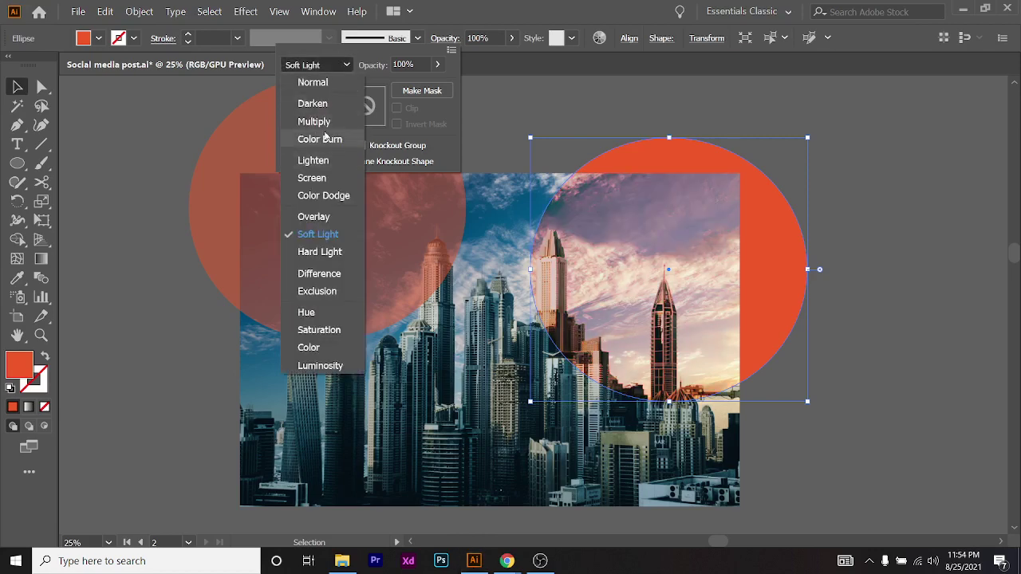
pyautogui.click(319, 120)
pyautogui.moveTo(738, 292); pyautogui.dragTo(723, 383)
pyautogui.scroll(5, 660, 381)
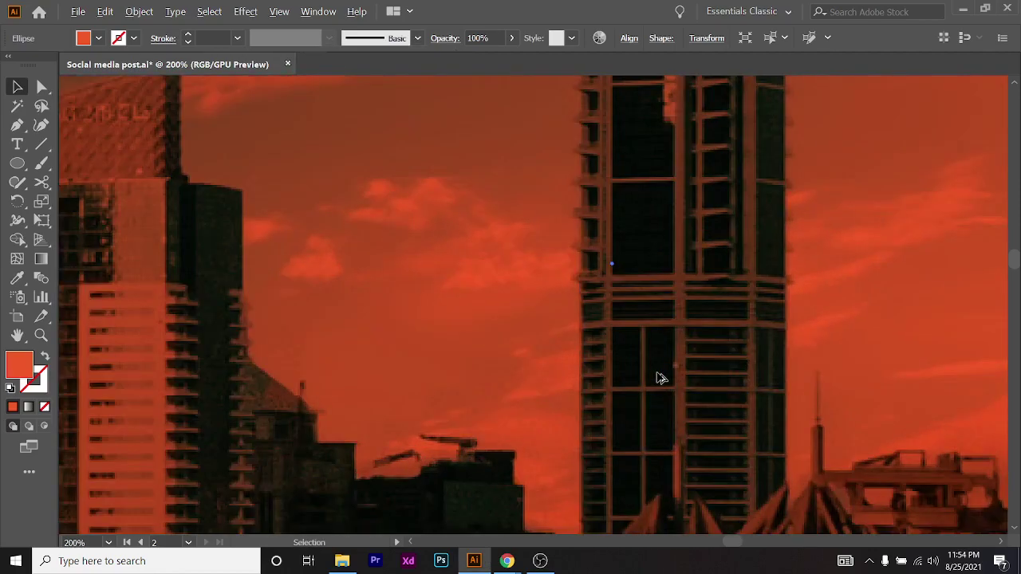
pyautogui.scroll(-5, 638, 367)
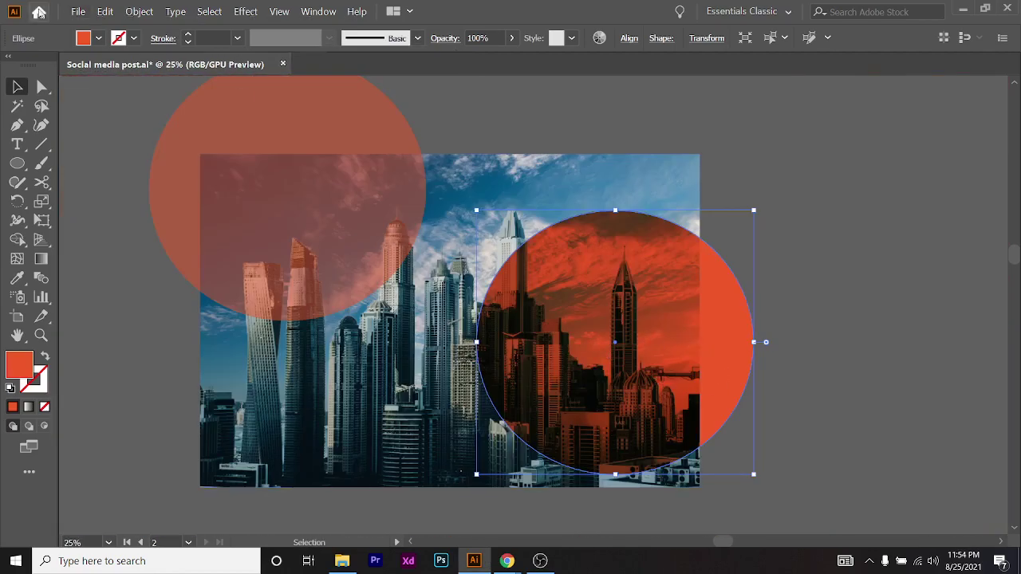
# Try a green fill on the multiplied circle and replace it with cyan
pyautogui.click(88, 38)
pyautogui.click(77, 65)
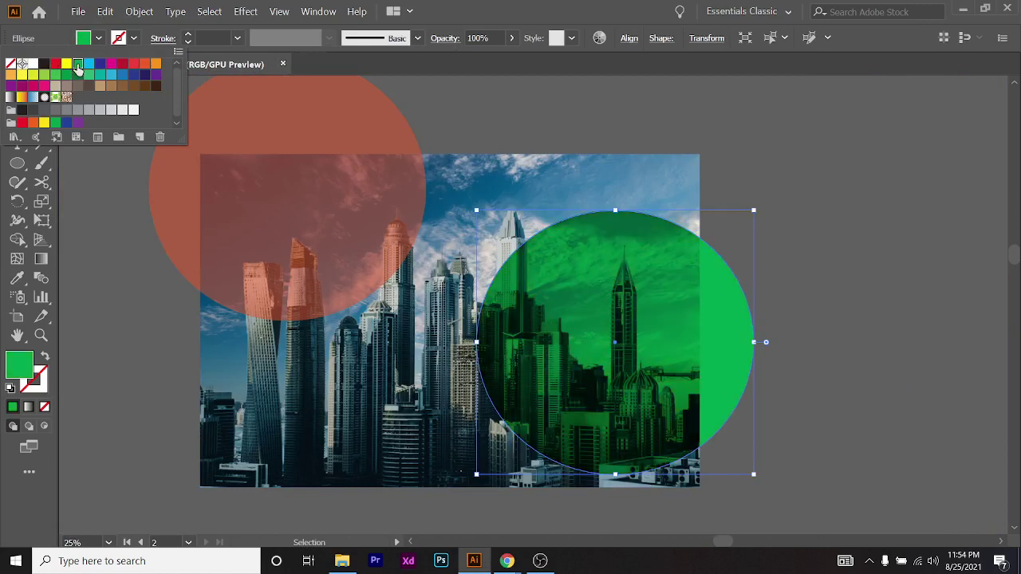
pyautogui.click(84, 64)
pyautogui.click(88, 65)
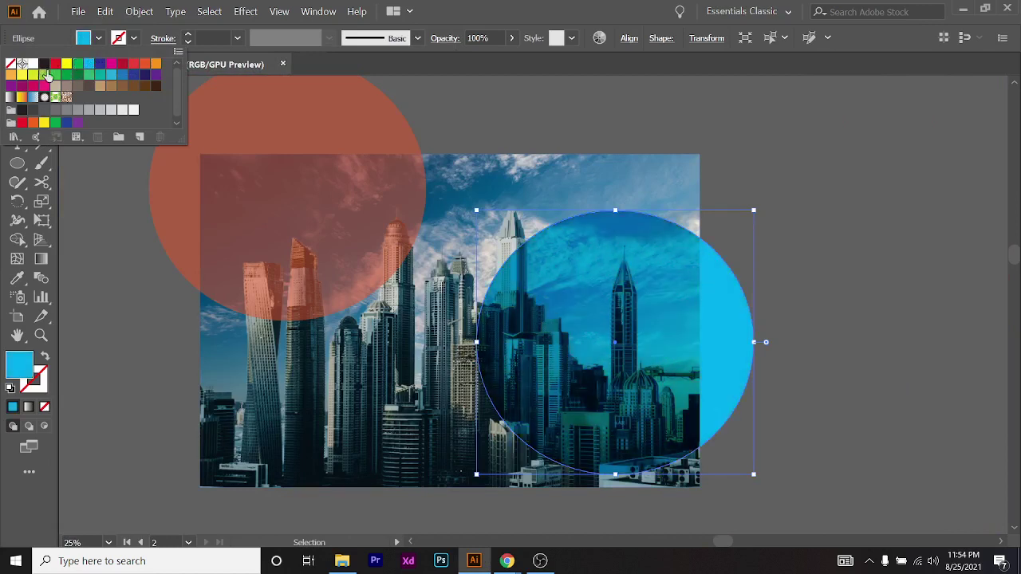
# Try yellow, Foliage pattern and blue fills on the multiplied circle and settle on magenta
pyautogui.click(67, 64)
pyautogui.click(56, 98)
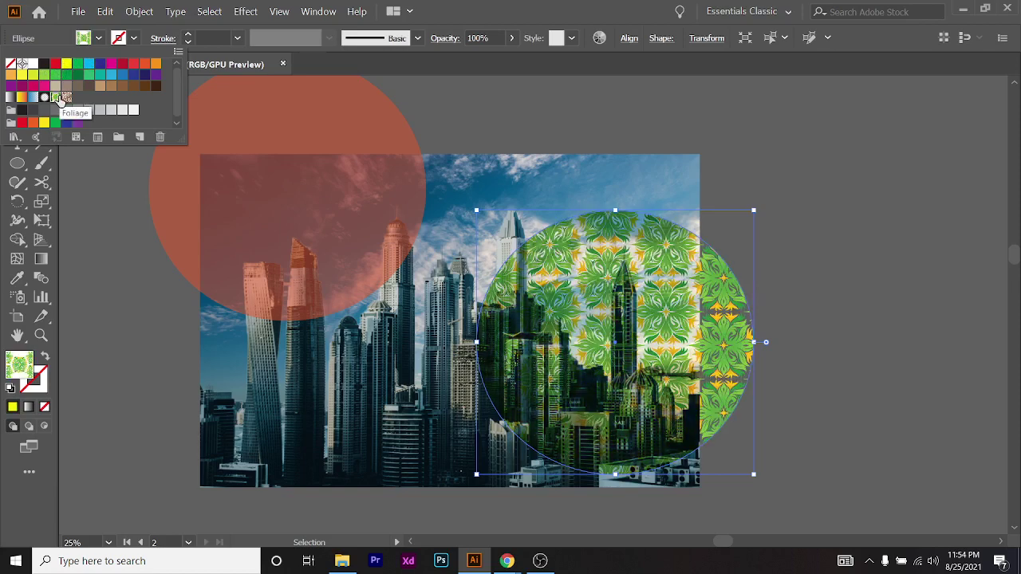
pyautogui.click(88, 76)
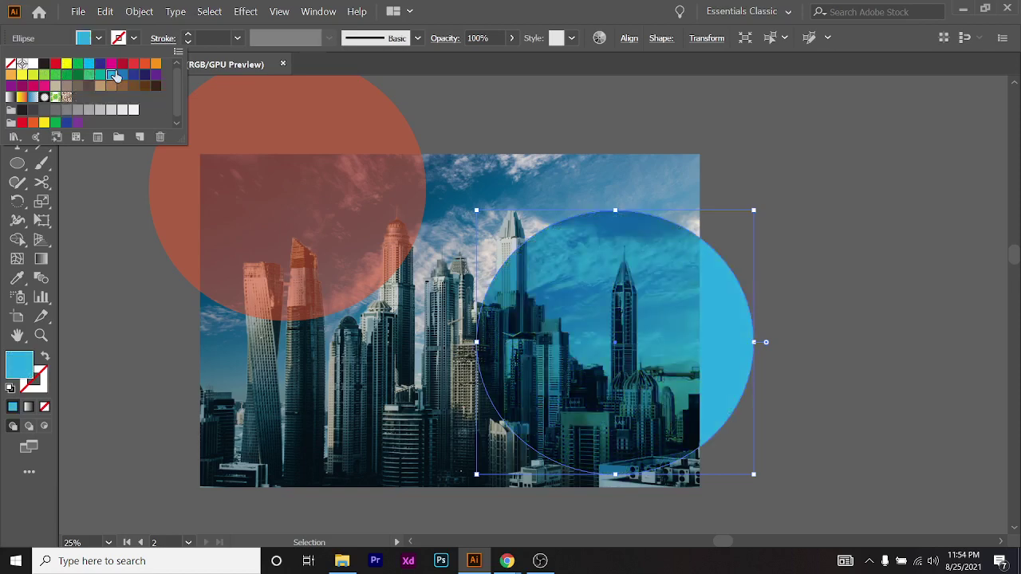
pyautogui.click(111, 64)
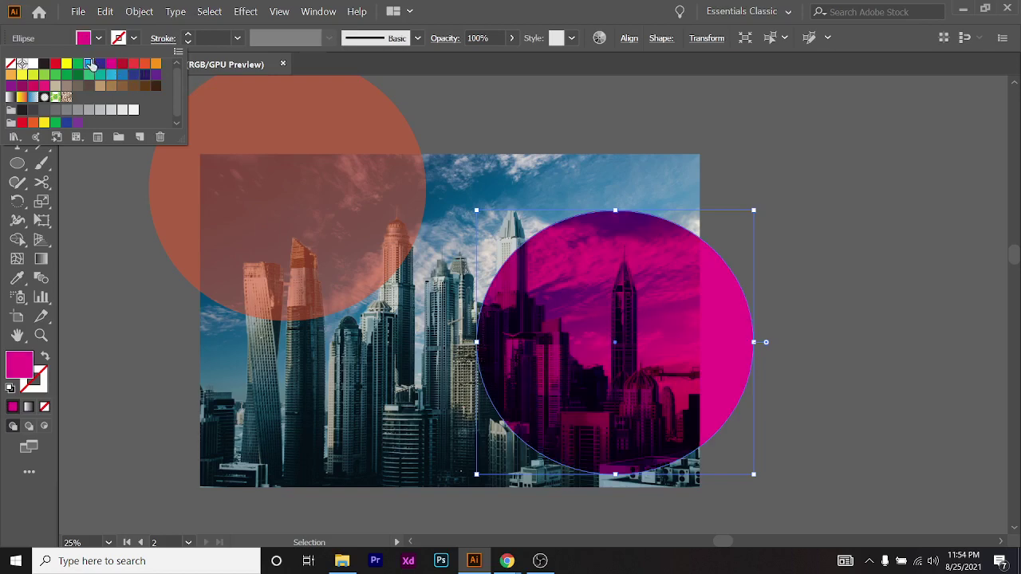
pyautogui.click(89, 64)
pyautogui.click(100, 64)
pyautogui.click(112, 64)
pyautogui.click(628, 352)
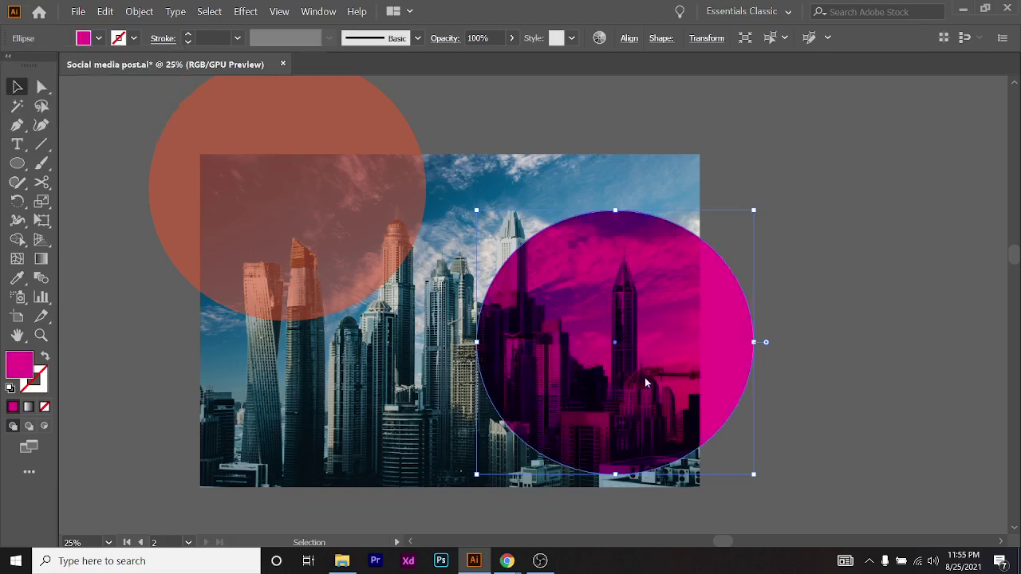
# Try the Color Burn and Hue blending modes on the magenta circle
pyautogui.click(383, 135)
pyautogui.scroll(1, 419, 96)
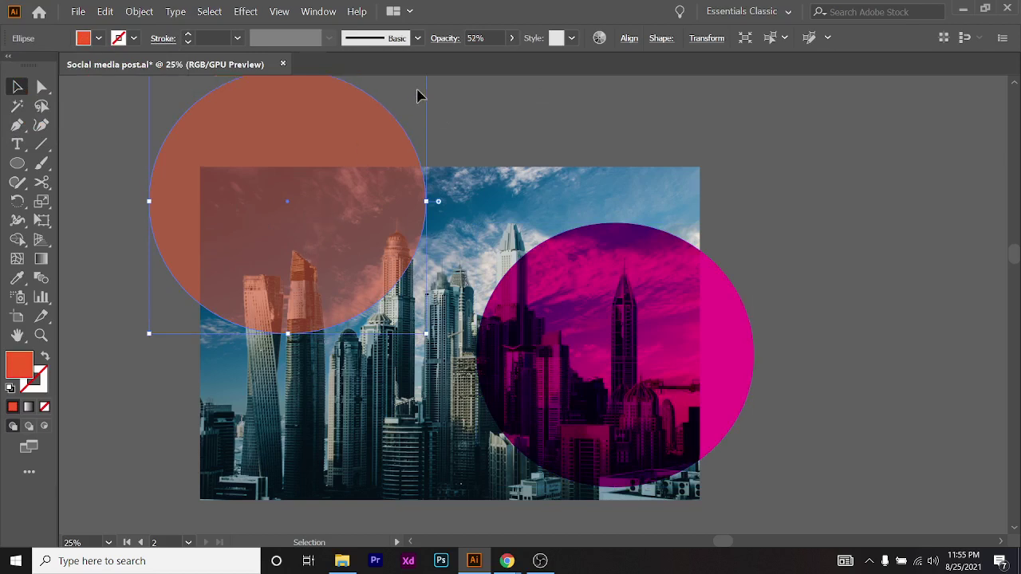
pyautogui.click(600, 279)
pyautogui.click(446, 38)
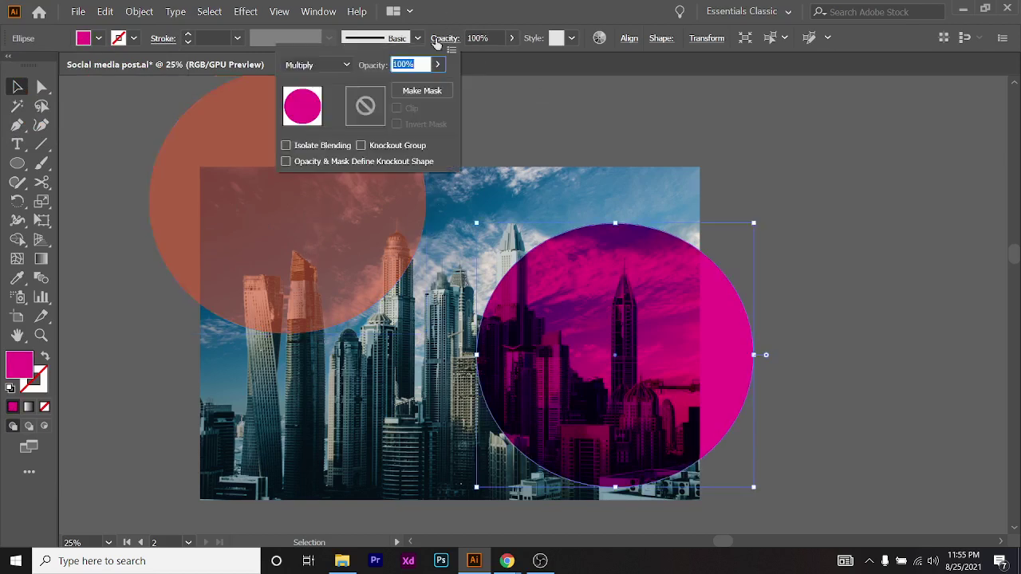
pyautogui.click(316, 65)
pyautogui.click(326, 135)
pyautogui.click(316, 65)
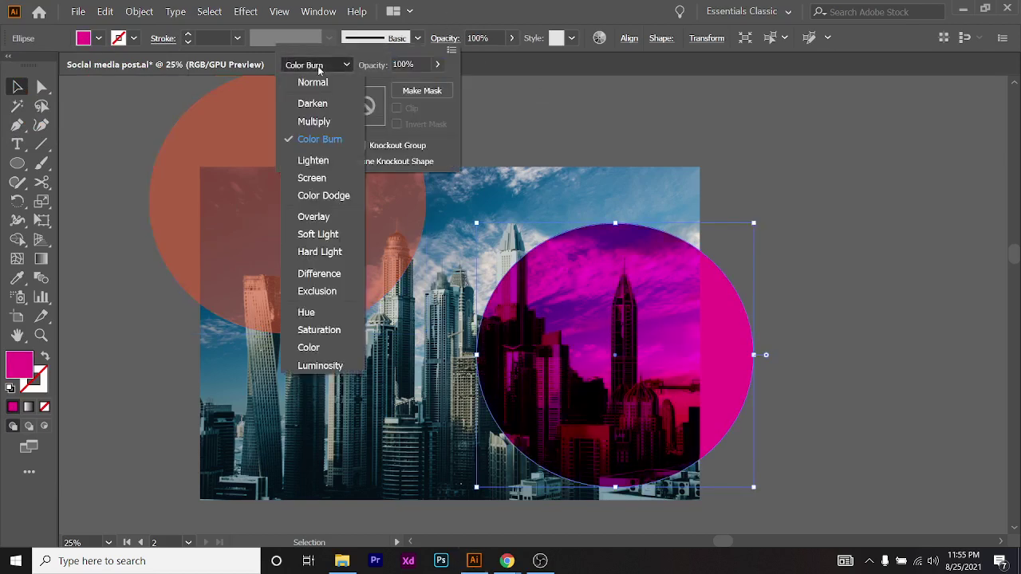
pyautogui.click(328, 317)
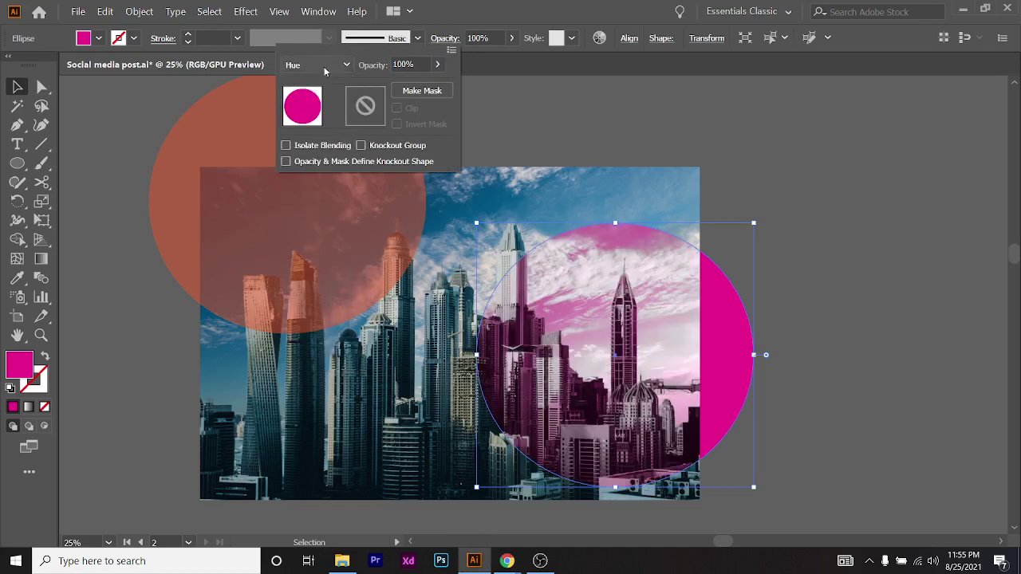
# Try the Color and Screen blending modes on the magenta circle and set it back to Multiply
pyautogui.click(323, 64)
pyautogui.click(308, 348)
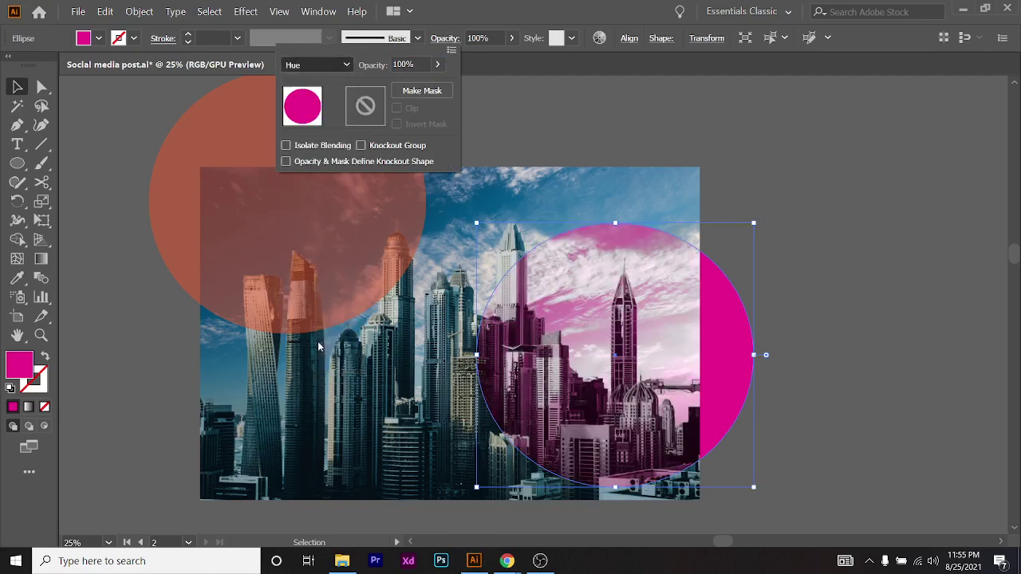
pyautogui.click(319, 64)
pyautogui.click(311, 178)
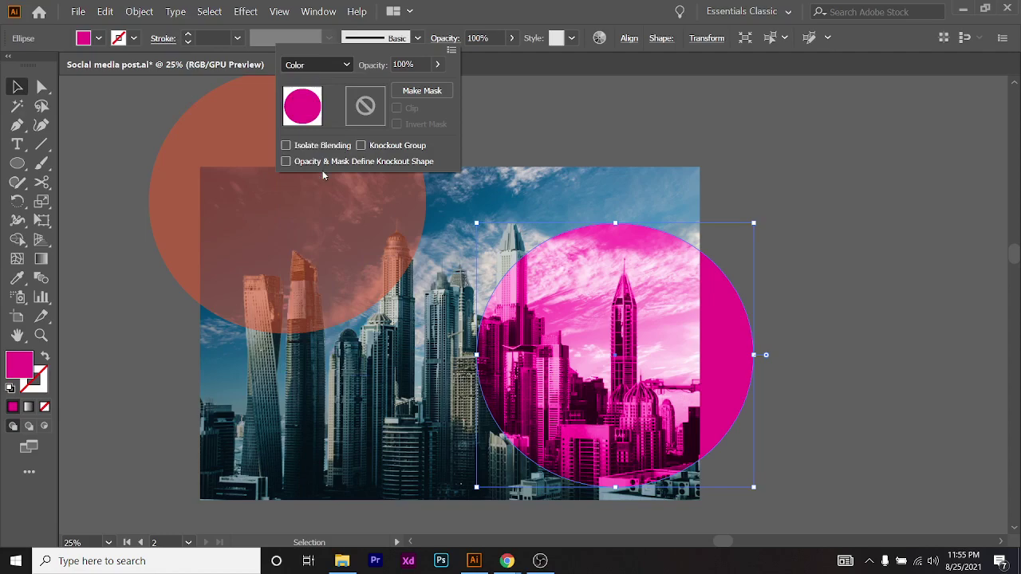
pyautogui.click(319, 65)
pyautogui.click(324, 123)
pyautogui.click(620, 358)
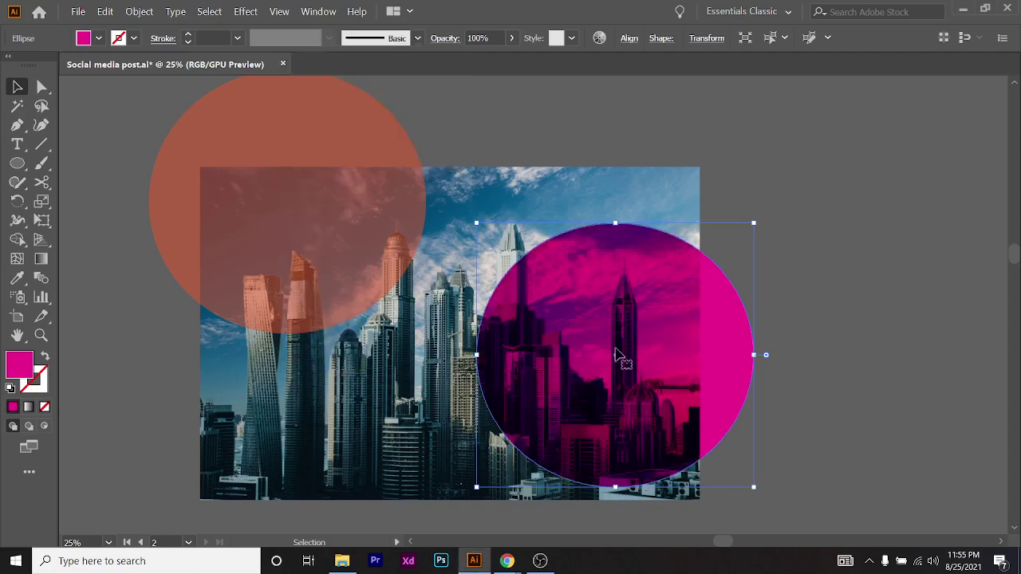
# Move the magenta circle around over the skyline photo, leave it slightly further left over the skyscrapers and deselect it
pyautogui.scroll(3, 641, 365)
pyautogui.scroll(-3, 311, 281)
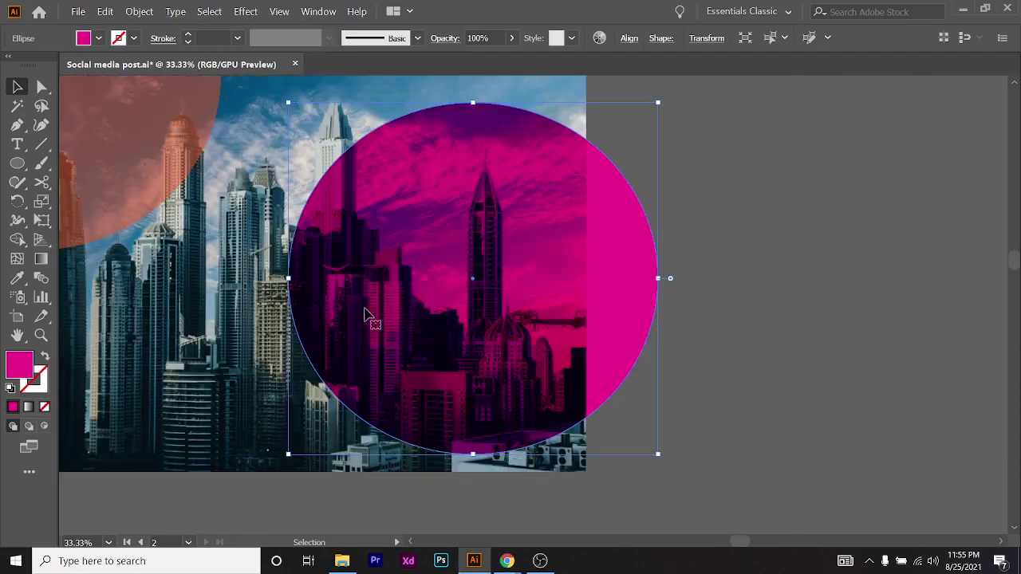
pyautogui.moveTo(369, 315); pyautogui.dragTo(702, 323)
pyautogui.moveTo(631, 312); pyautogui.dragTo(363, 307)
pyautogui.moveTo(490, 239); pyautogui.dragTo(360, 267)
pyautogui.scroll(-5, 646, 279)
pyautogui.click(702, 265)
# Delete the skyline photo together with both demonstration circles
pyautogui.scroll(2, 686, 267)
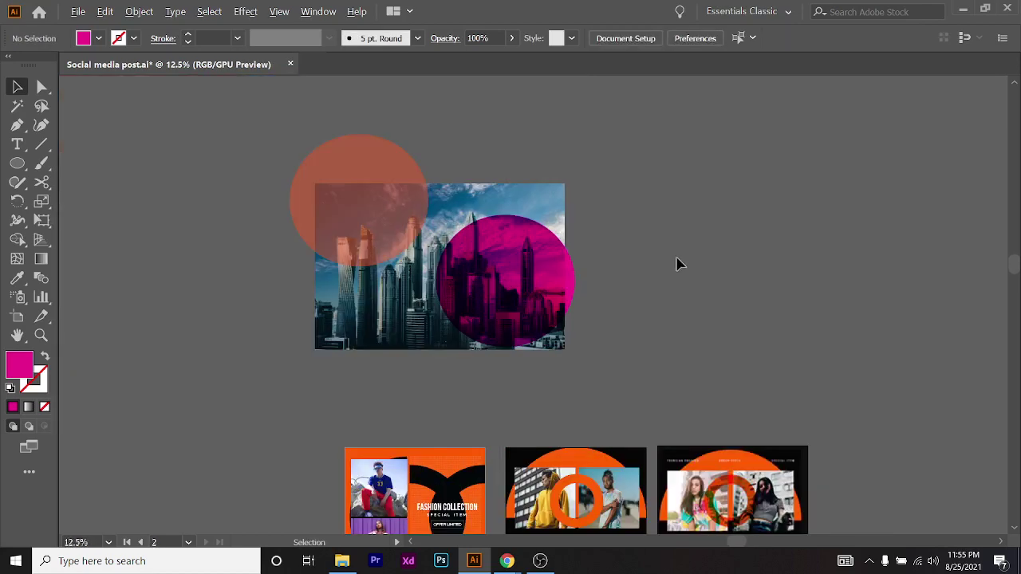
pyautogui.moveTo(296, 228); pyautogui.dragTo(431, 236)
pyautogui.press('Delete')
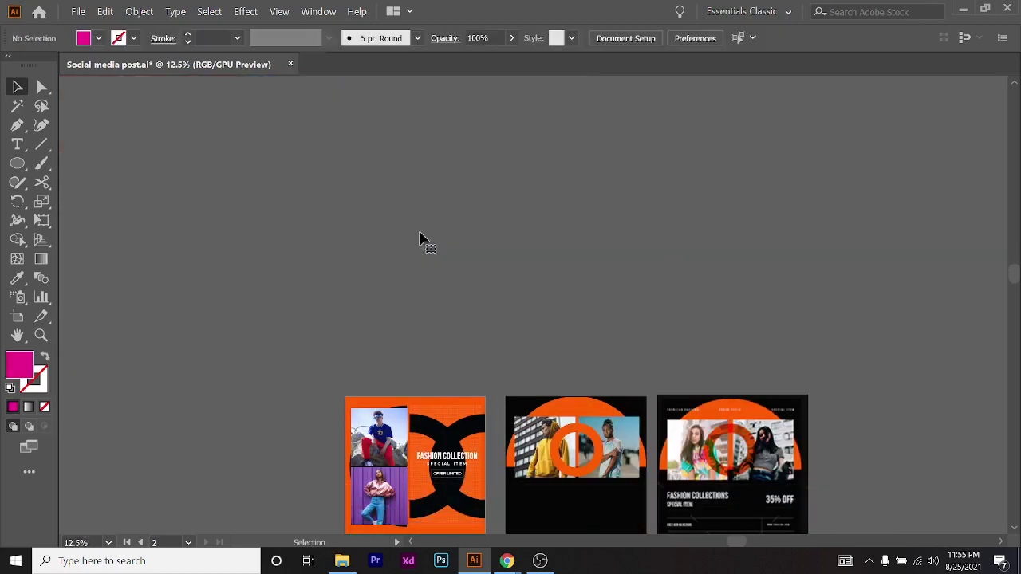
# Set the blending mode of the orange ring over the two fashion photos to Multiply
pyautogui.scroll(-2, 538, 471)
pyautogui.scroll(3, 620, 357)
pyautogui.scroll(1, 614, 335)
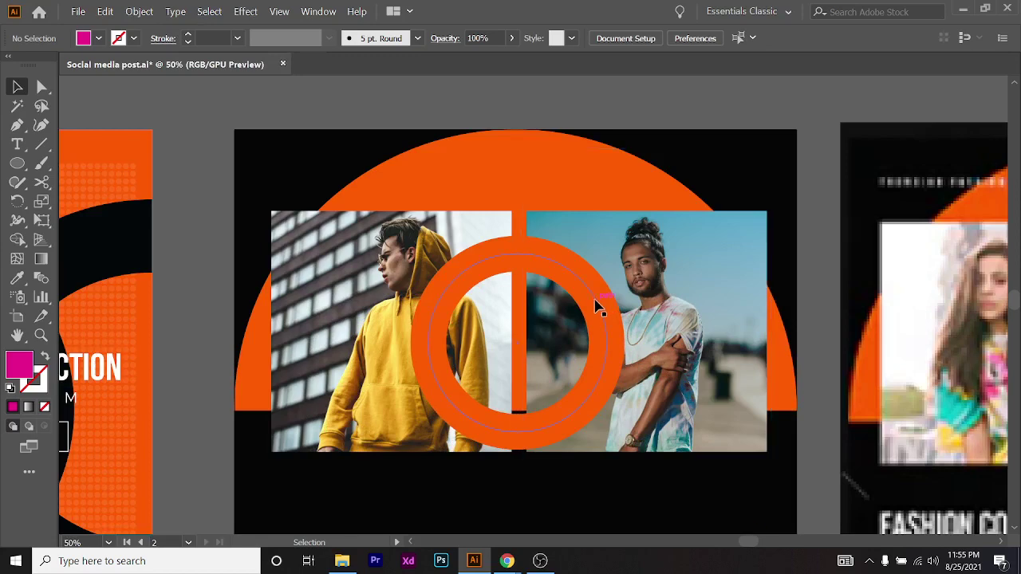
pyautogui.scroll(1, 628, 342)
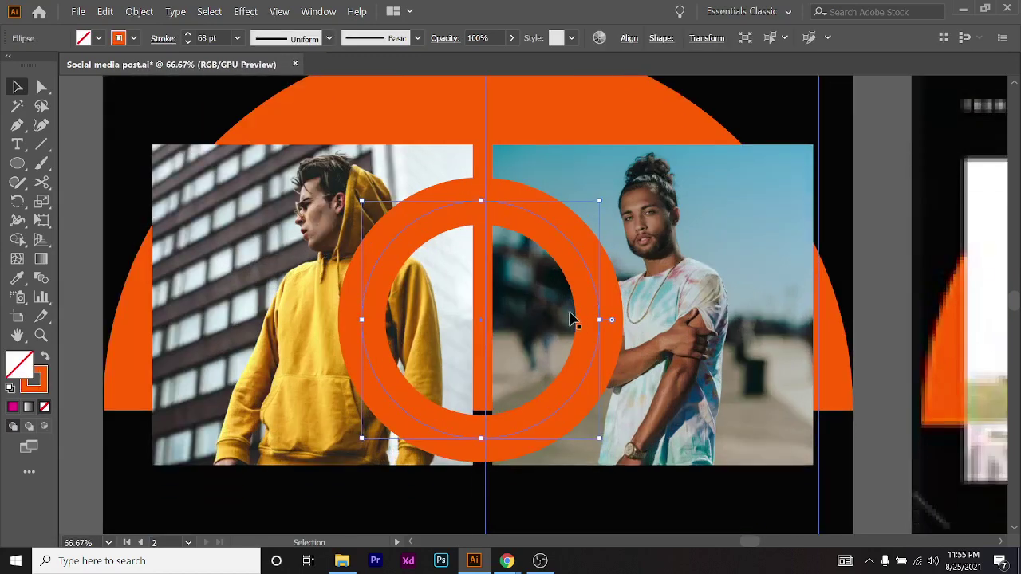
pyautogui.click(450, 42)
pyautogui.click(345, 67)
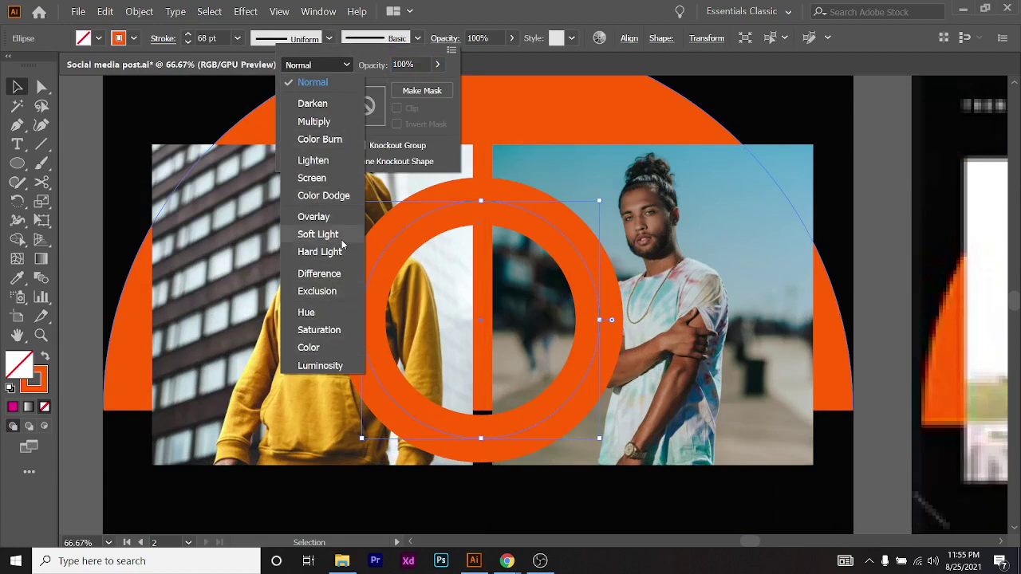
pyautogui.click(314, 122)
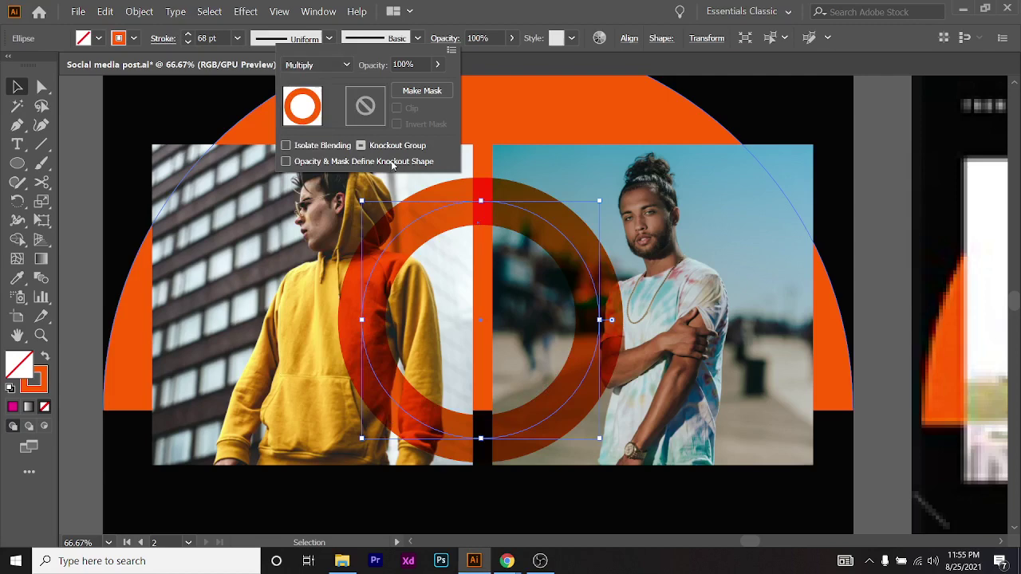
pyautogui.click(870, 248)
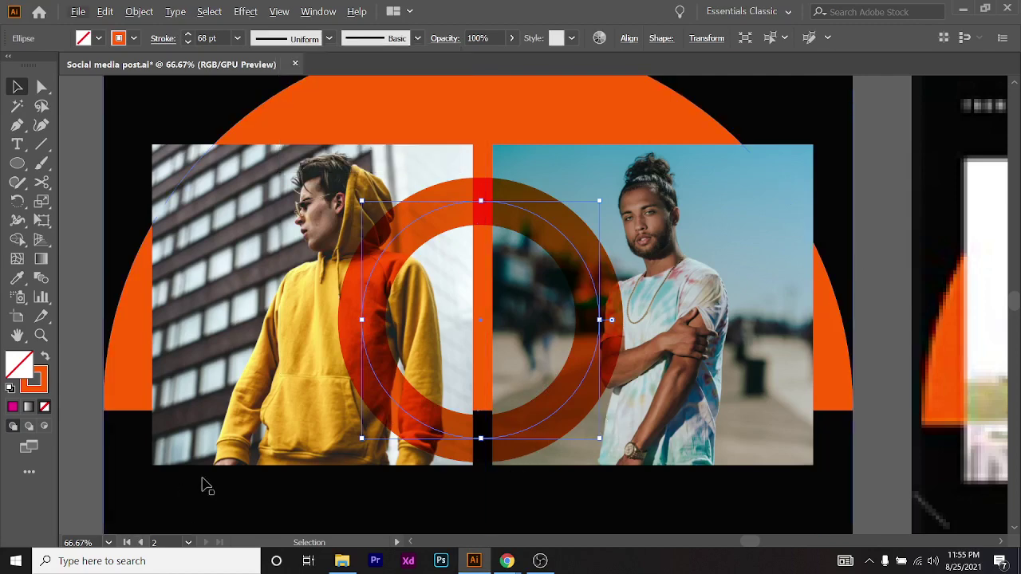
# Move the multiplied ring slightly up so its lower part overlaps the orange strip between the two photos
pyautogui.scroll(-4, 201, 486)
pyautogui.scroll(3, 402, 158)
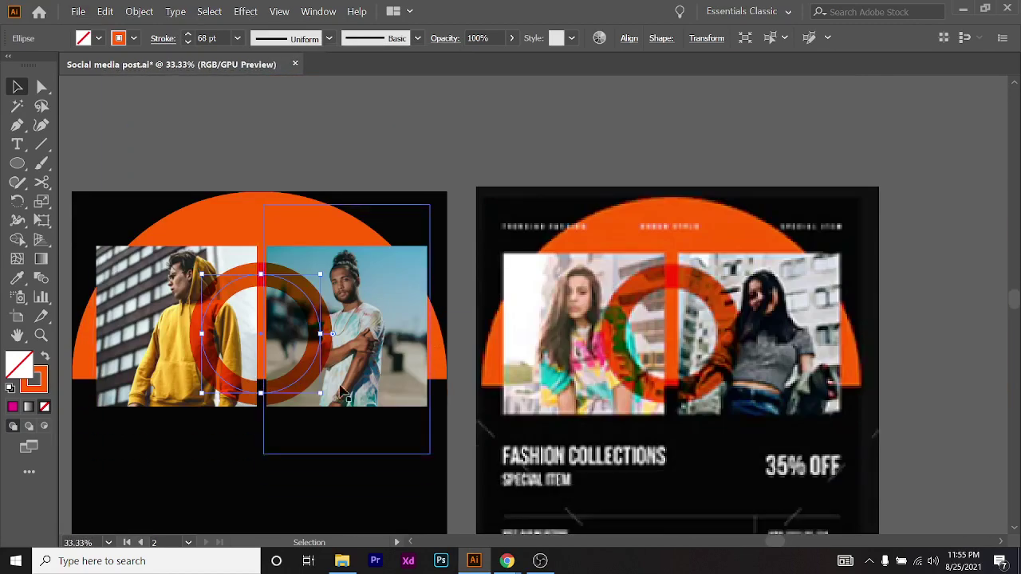
pyautogui.click(402, 158)
pyautogui.scroll(-1, 452, 228)
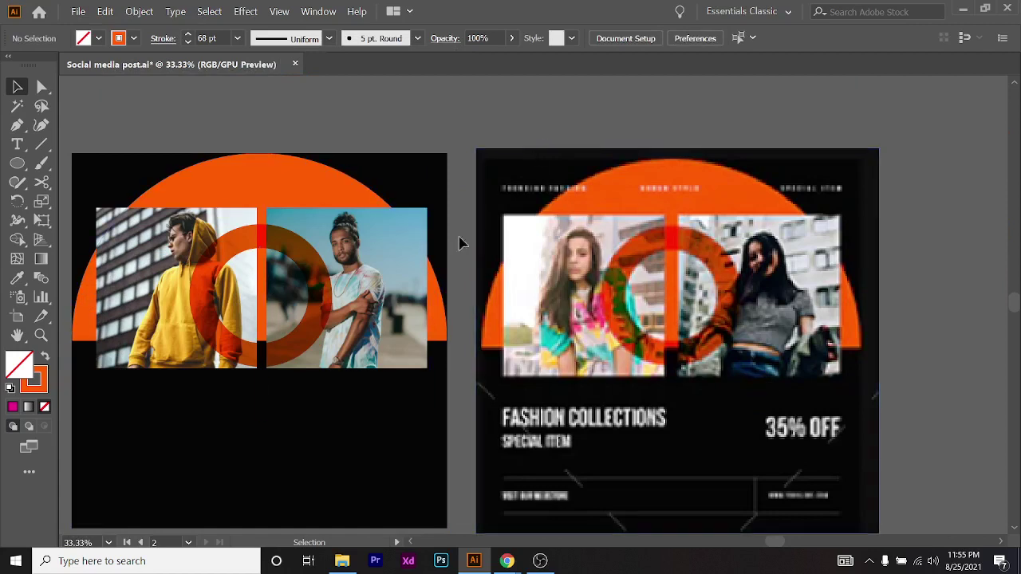
pyautogui.scroll(4, 228, 365)
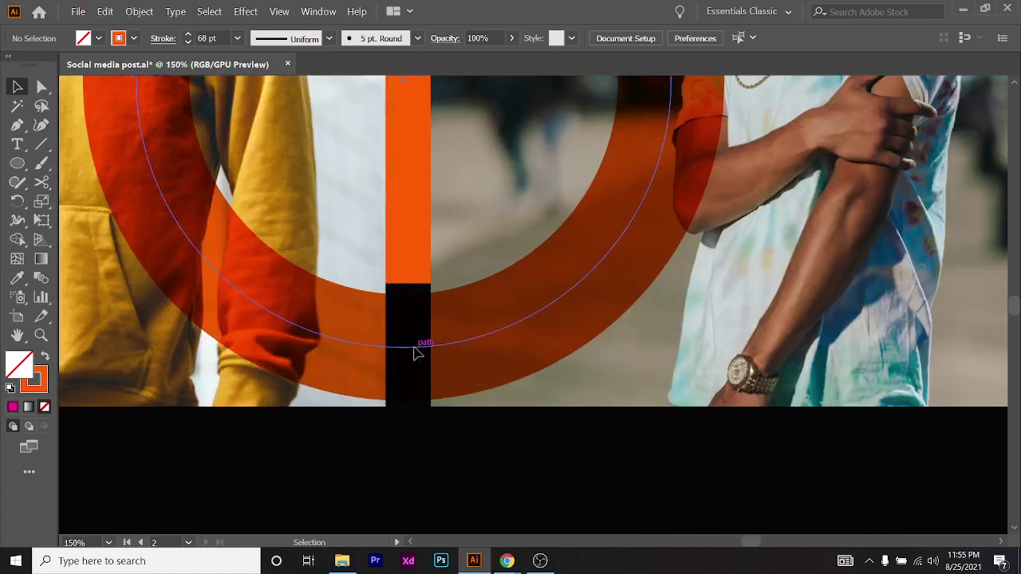
pyautogui.moveTo(414, 351); pyautogui.dragTo(416, 297)
pyautogui.scroll(-4, 419, 375)
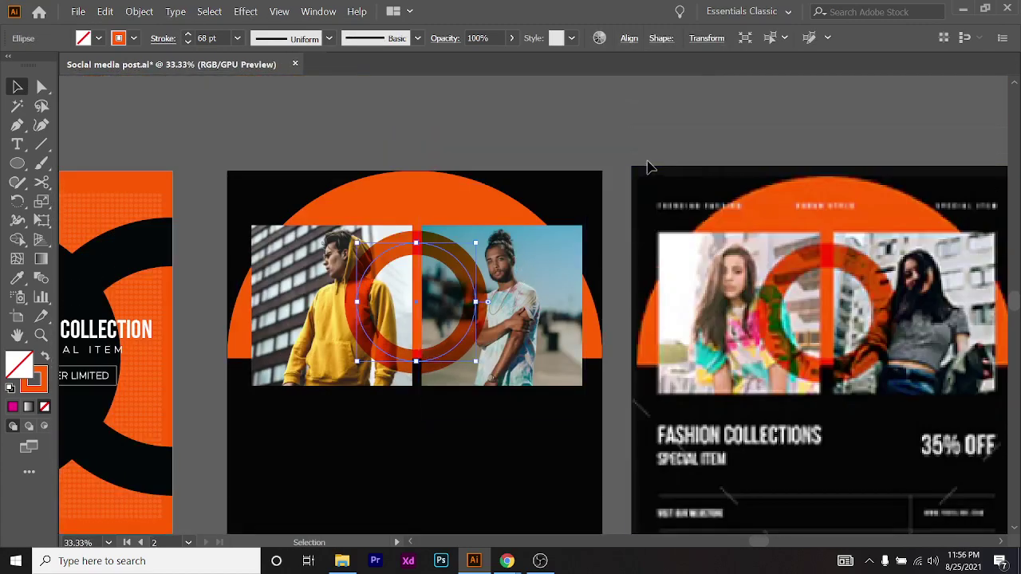
pyautogui.click(652, 141)
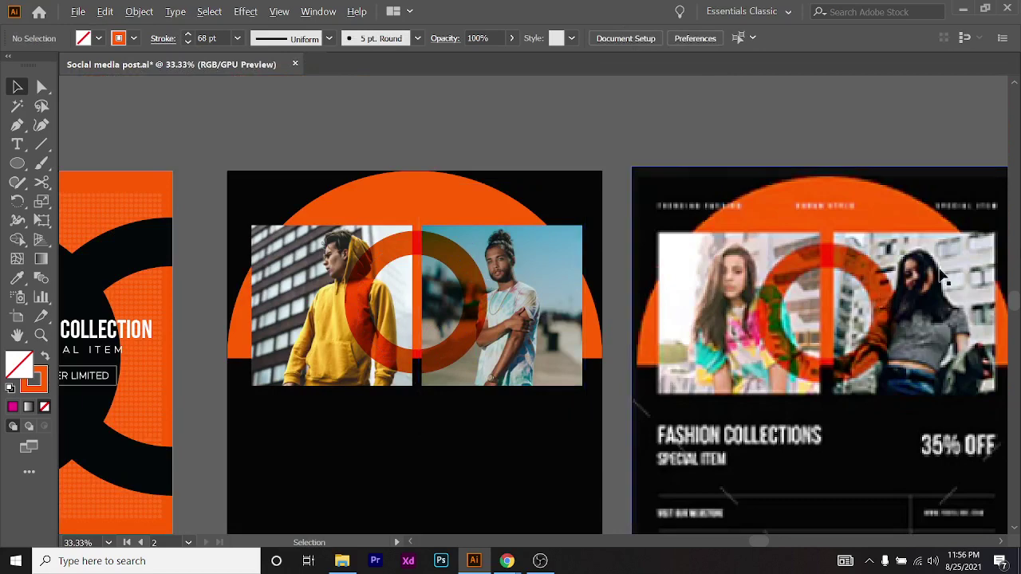
# Compare the reference post's ring blending over the photos with the multiplied ring in the new design
pyautogui.scroll(4, 944, 276)
pyautogui.scroll(-3, 603, 190)
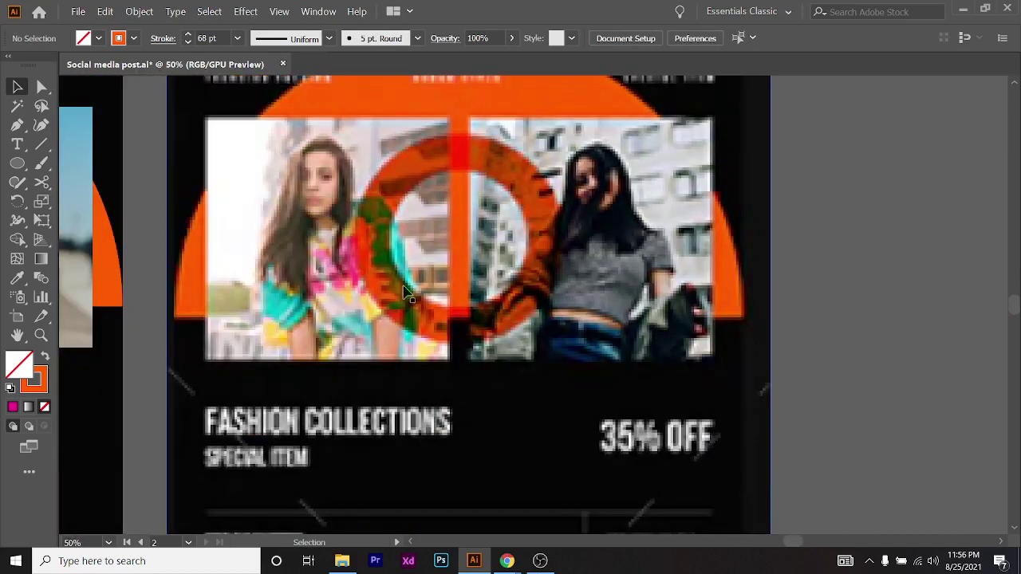
pyautogui.scroll(2, 347, 245)
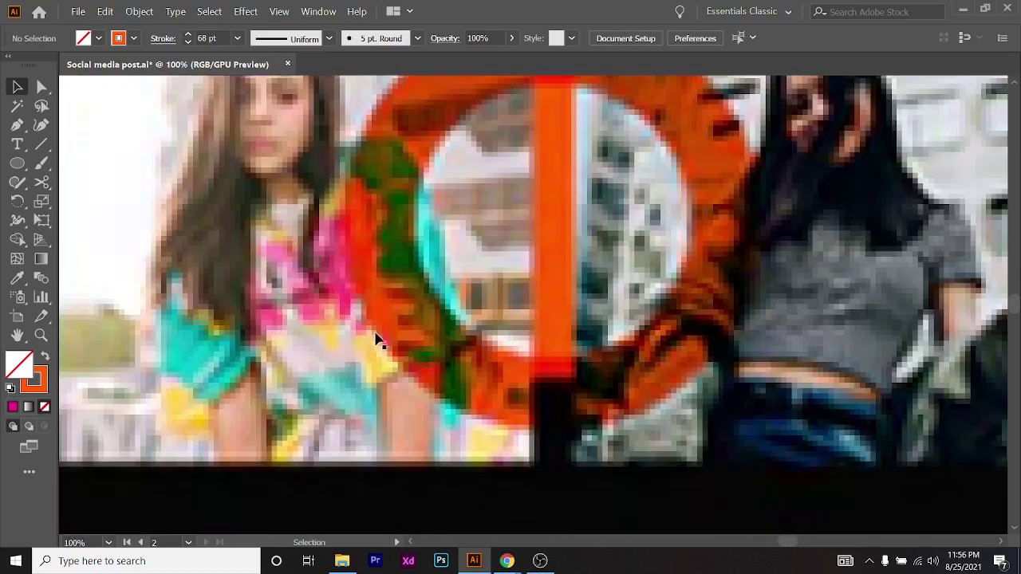
pyautogui.scroll(-2, 363, 237)
pyautogui.hscroll(-6, 422, 280)
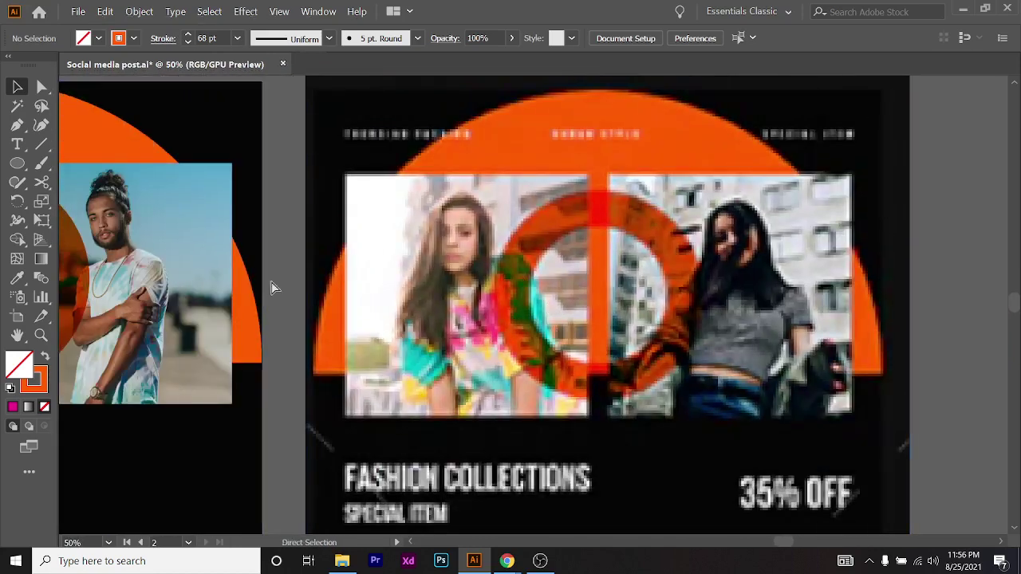
pyautogui.hscroll(-3, 200, 327)
pyautogui.scroll(2, 186, 303)
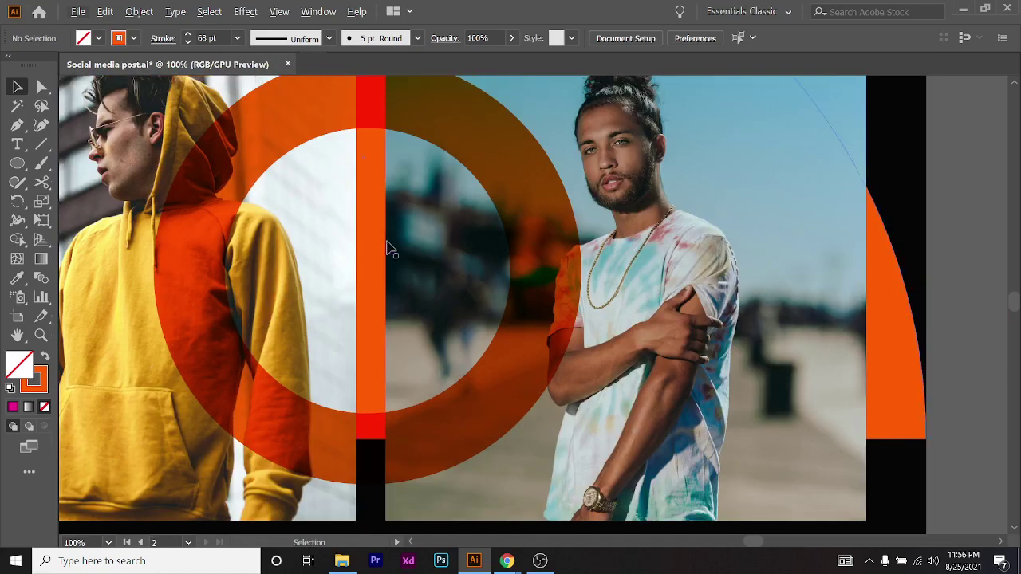
pyautogui.scroll(-1, 474, 308)
pyautogui.scroll(2, 292, 137)
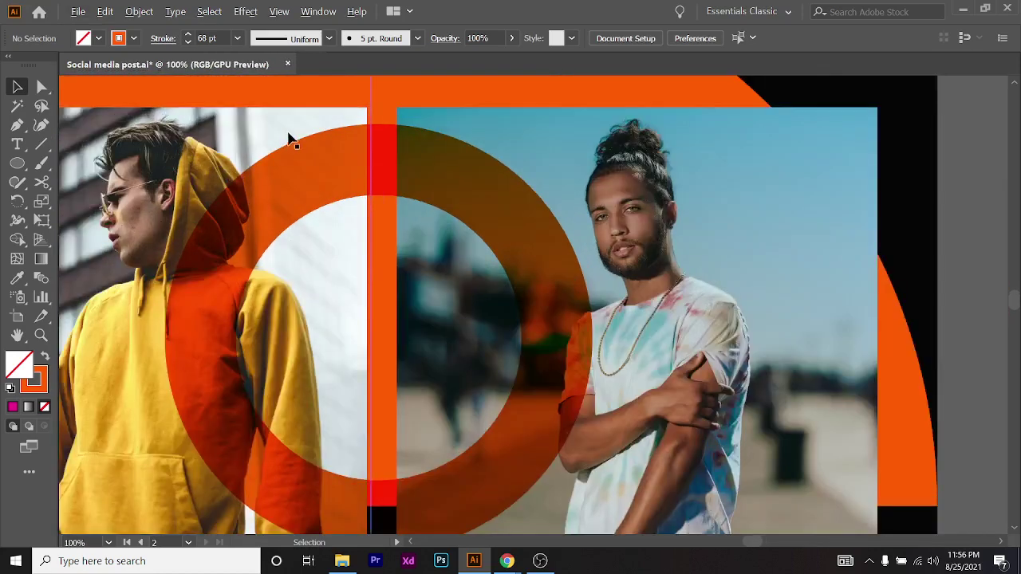
pyautogui.scroll(-5, 534, 252)
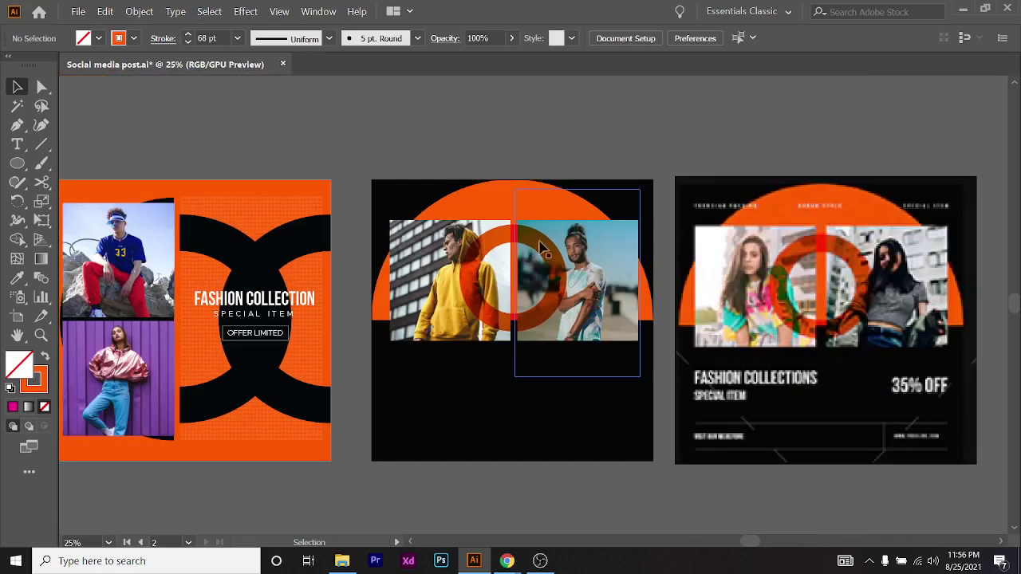
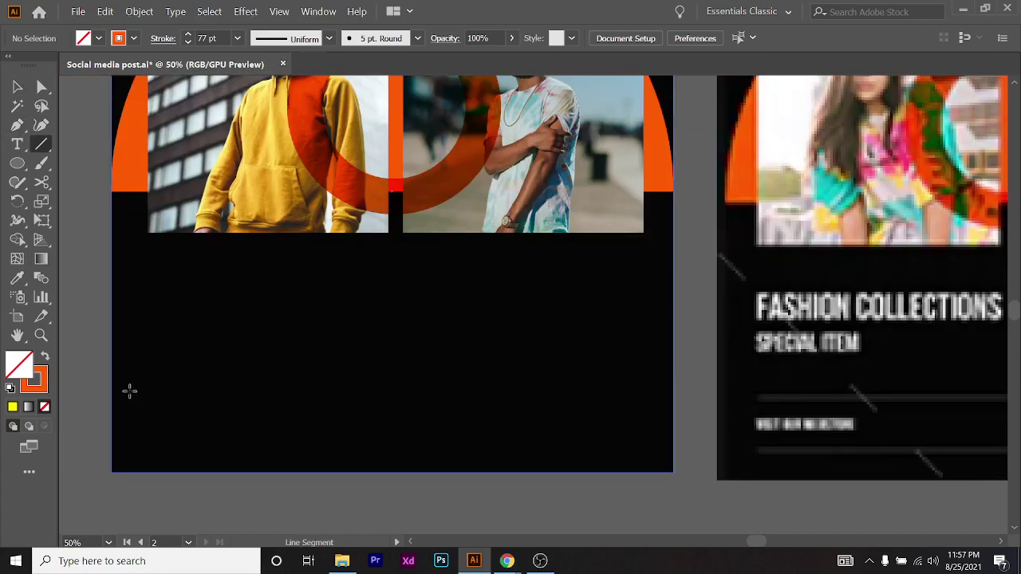
# Draw a horizontal line across the black area below the photos and give it a 1 pt white stroke
pyautogui.moveTo(131, 404)
pyautogui.mouseDown()
pyautogui.moveTo(663, 403)
pyautogui.moveTo(645, 399)
pyautogui.moveTo(651, 391)
pyautogui.moveTo(581, 399)
pyautogui.moveTo(558, 434)
pyautogui.moveTo(523, 410)
pyautogui.moveTo(560, 304)
pyautogui.moveTo(608, 456)
pyautogui.moveTo(650, 484)
pyautogui.moveTo(630, 435)
pyautogui.moveTo(648, 411)
pyautogui.mouseUp()
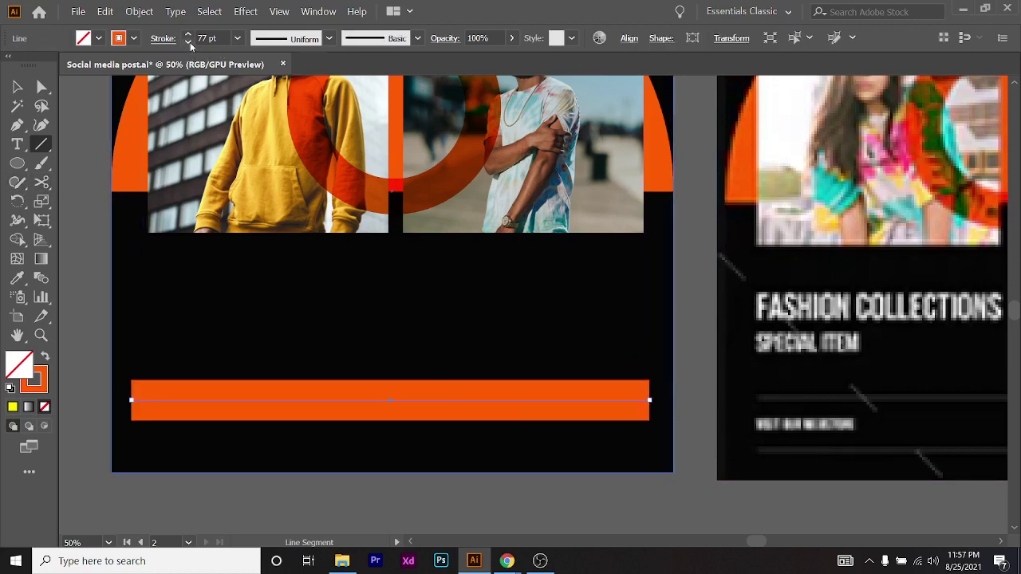
pyautogui.moveTo(189, 43); pyautogui.dragTo(189, 43)
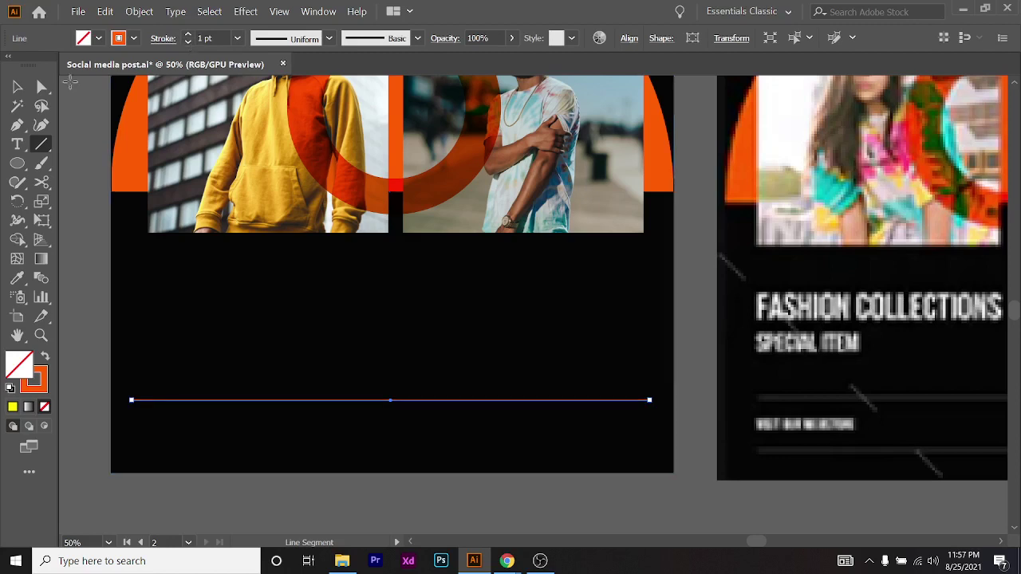
pyautogui.press('v')
pyautogui.click(119, 38)
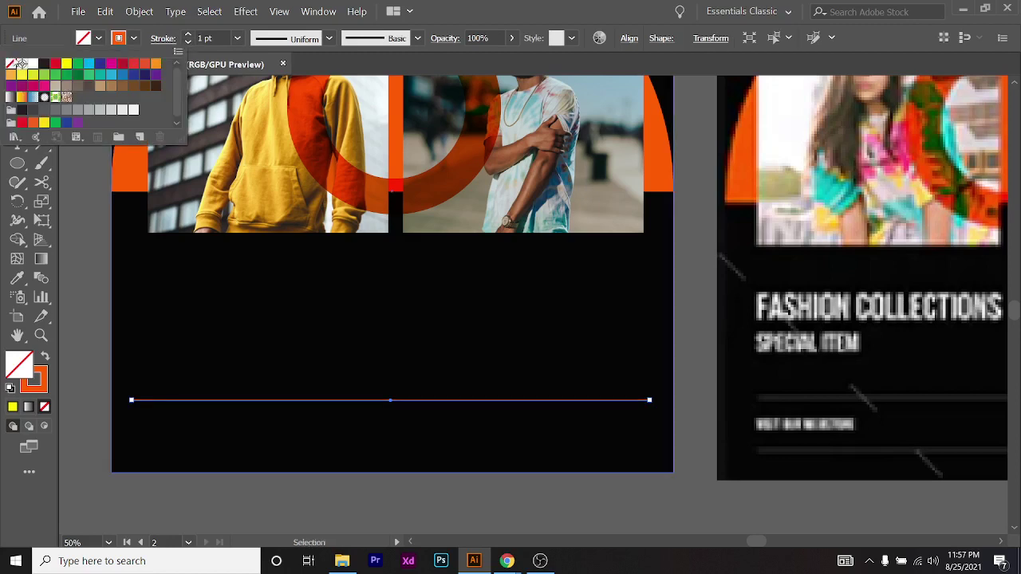
pyautogui.click(32, 63)
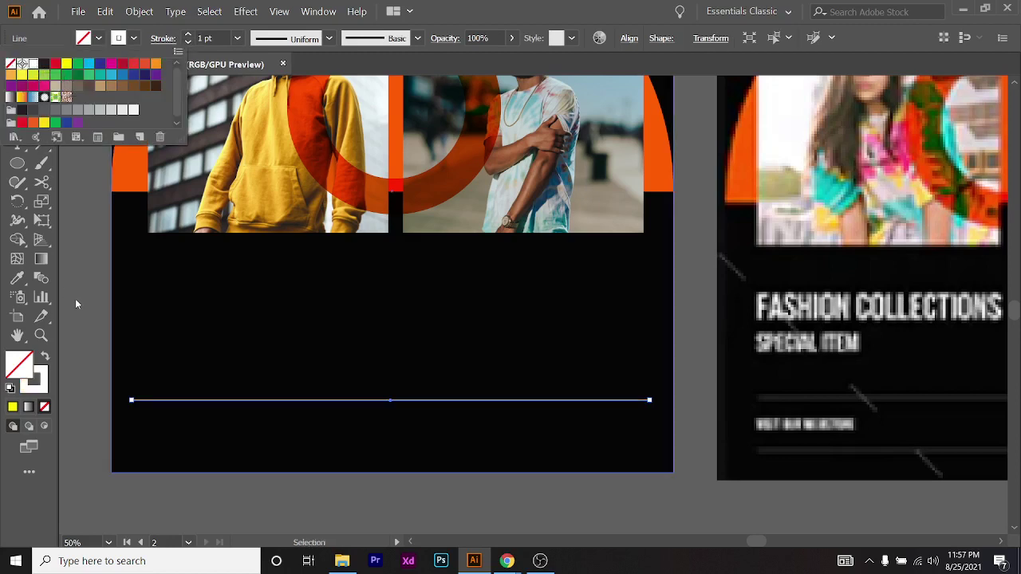
# Duplicate the white horizontal line straight down in the black area below the photos and nudge the copy slightly up
pyautogui.click(306, 451)
pyautogui.scroll(3, 335, 418)
pyautogui.scroll(-1, 391, 367)
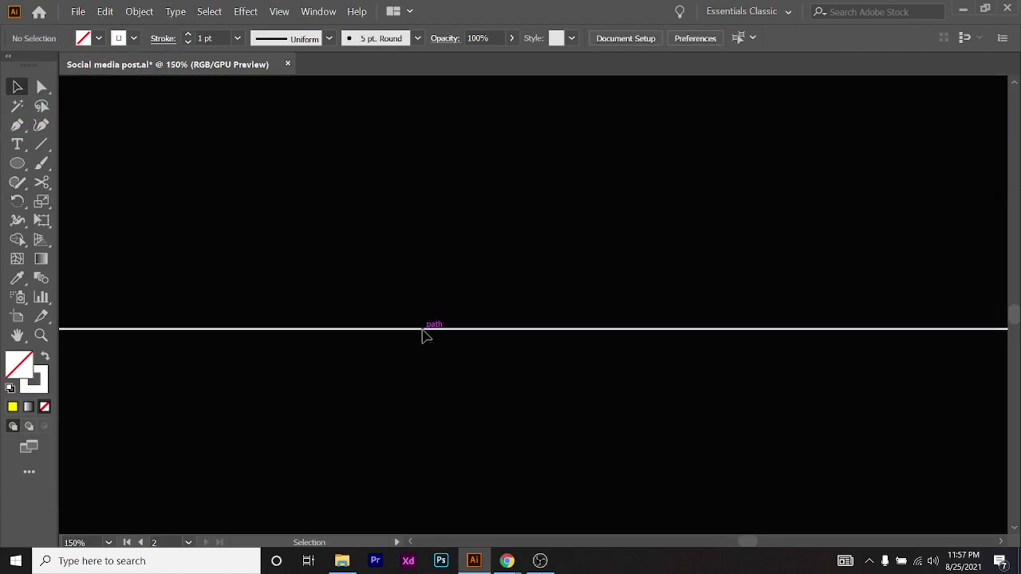
pyautogui.moveTo(430, 325); pyautogui.dragTo(425, 375)
pyautogui.scroll(-2, 431, 303)
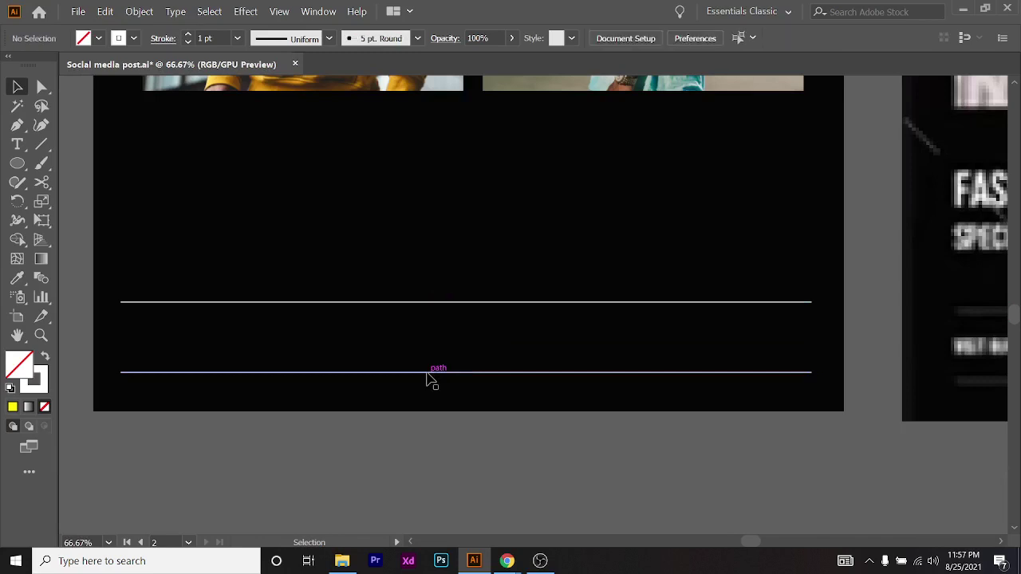
pyautogui.hotkey('shift', 'Up')
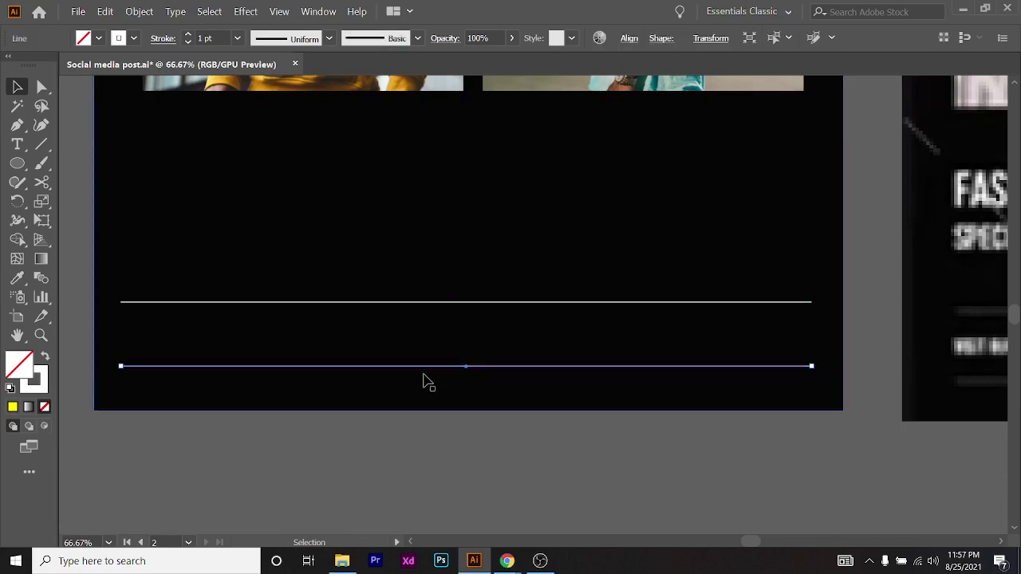
# Draw a vertical white line connecting the two horizontal lines, about two thirds of the way along them
pyautogui.click(41, 144)
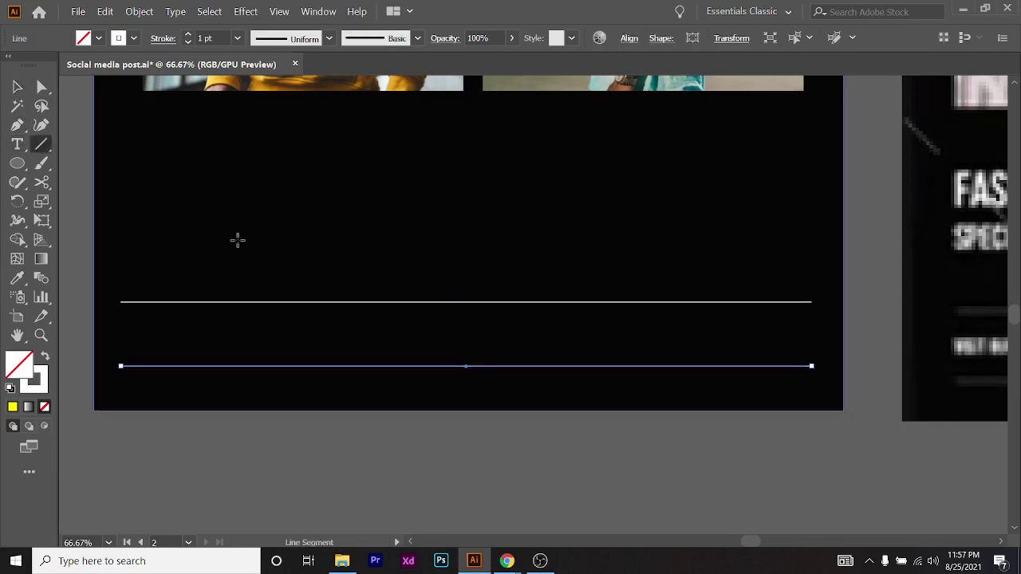
pyautogui.scroll(2, 656, 307)
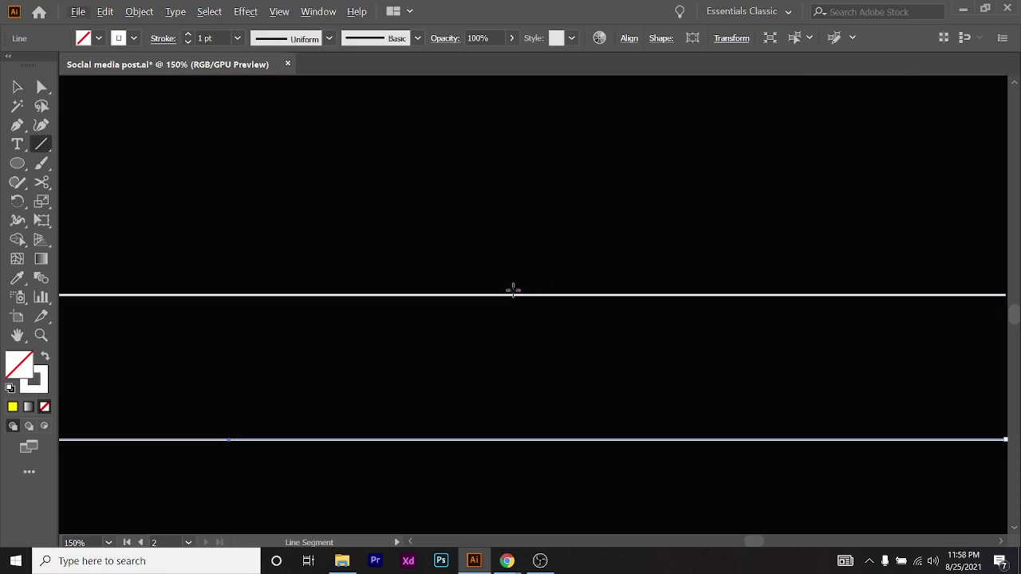
pyautogui.moveTo(513, 295); pyautogui.dragTo(512, 440)
pyautogui.scroll(-4, 360, 375)
pyautogui.hotkey('ctrl', 'shift', 'a')
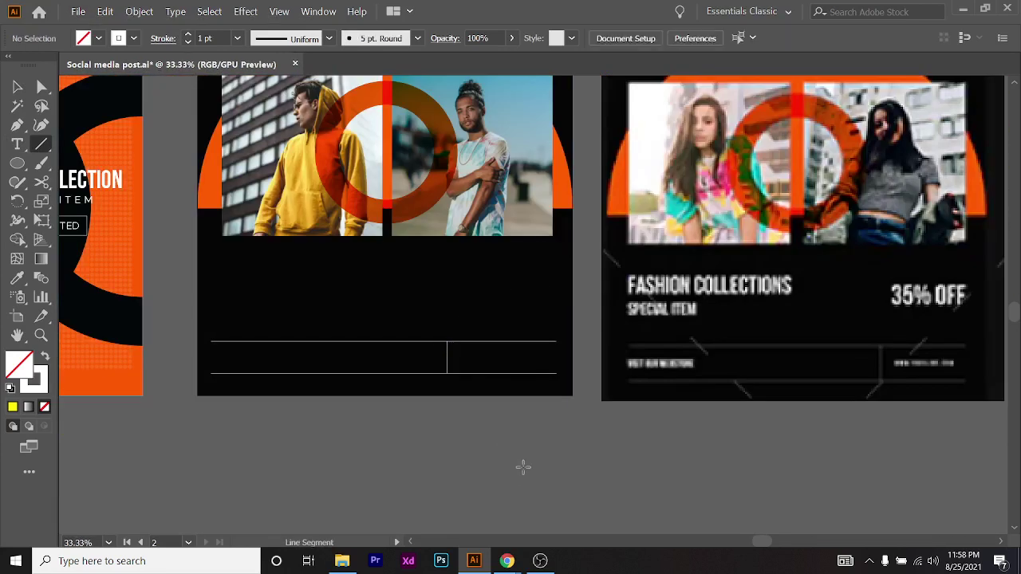
# Set the opacity of the two horizontal lines and the vertical divider together to 52%
pyautogui.press('v')
pyautogui.scroll(4, 444, 371)
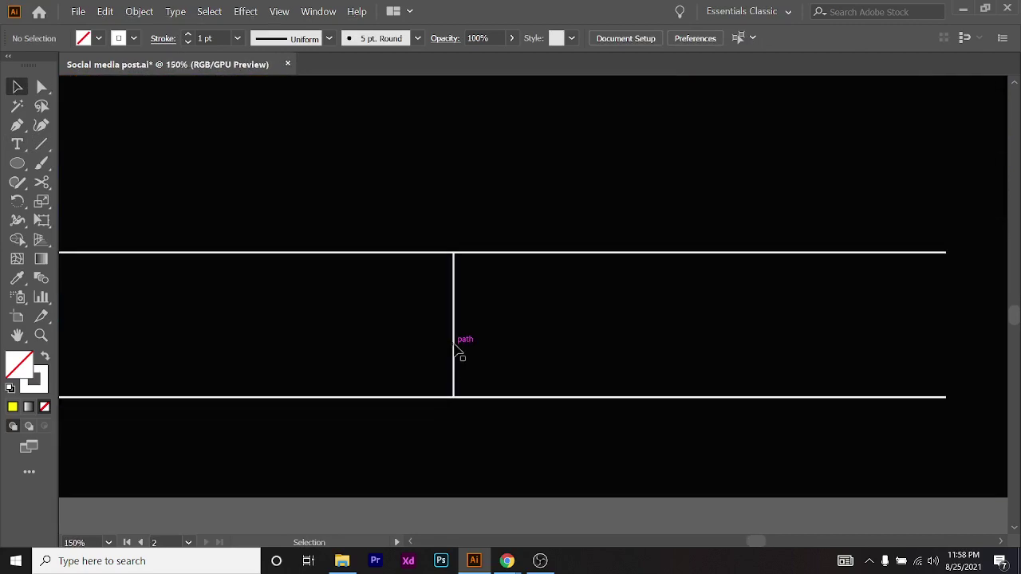
pyautogui.scroll(1, 501, 395)
pyautogui.keyDown('shift'); pyautogui.click(502, 398); pyautogui.keyUp('shift')
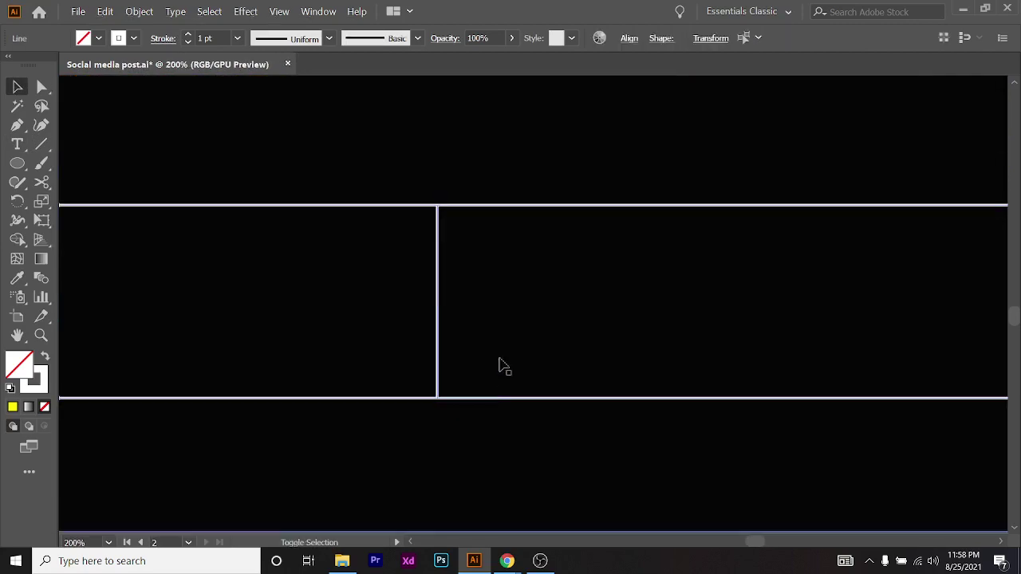
pyautogui.keyDown('shift'); pyautogui.click(534, 205); pyautogui.keyUp('shift')
pyautogui.scroll(-4, 530, 287)
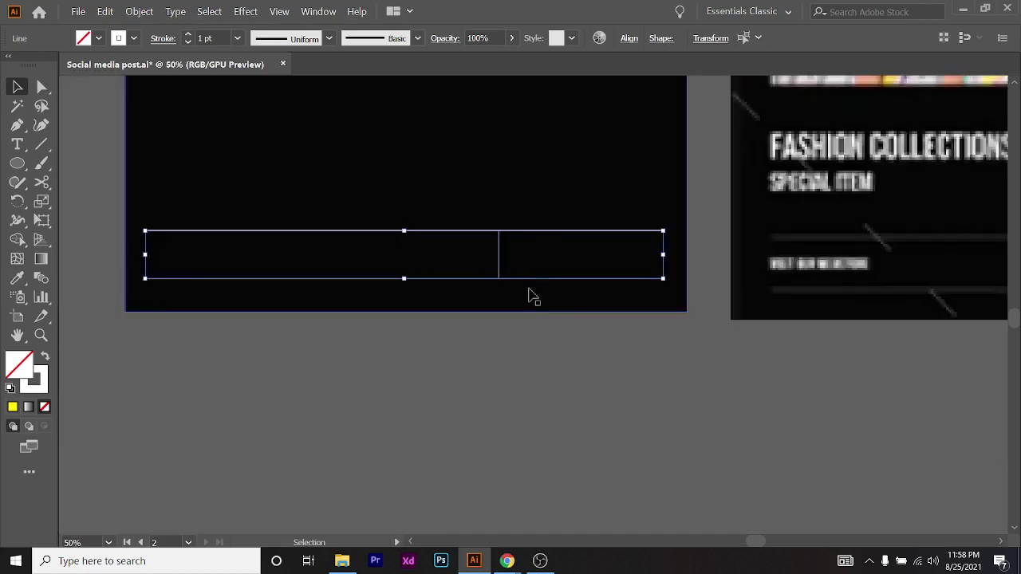
pyautogui.scroll(2, 670, 413)
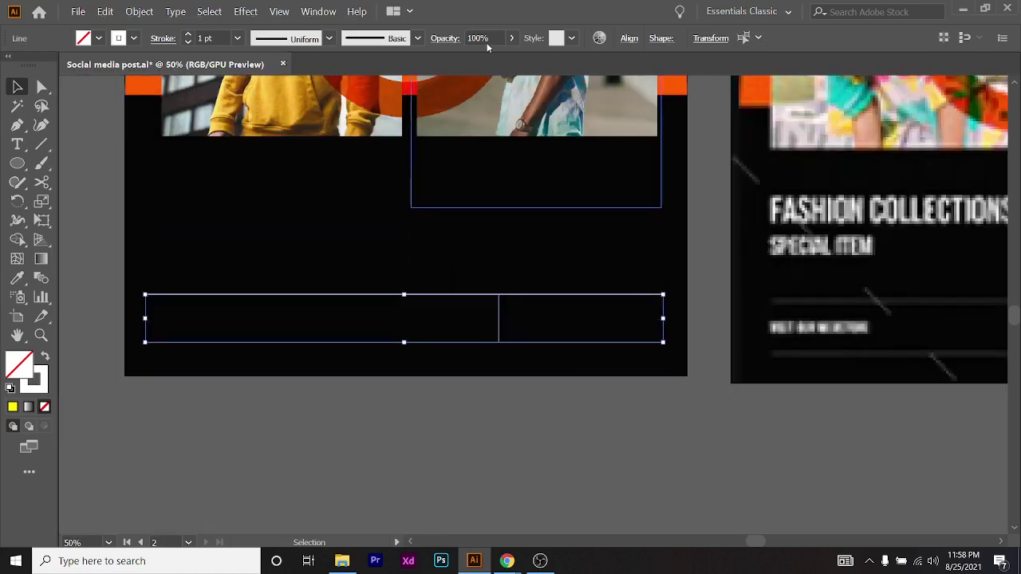
pyautogui.click(489, 38)
pyautogui.write('70')
pyautogui.press('Return')
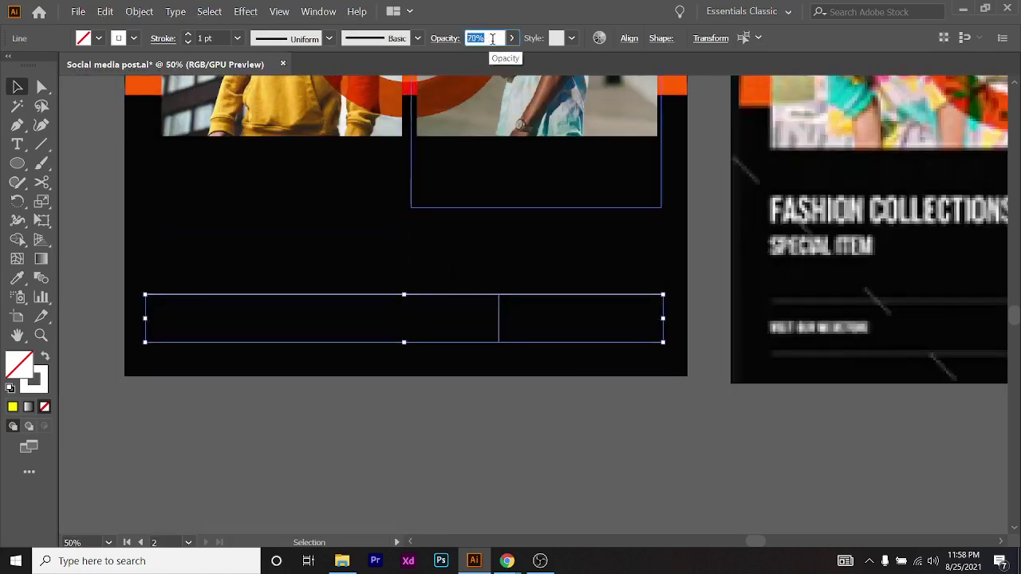
pyautogui.write('50')
pyautogui.press('Return')
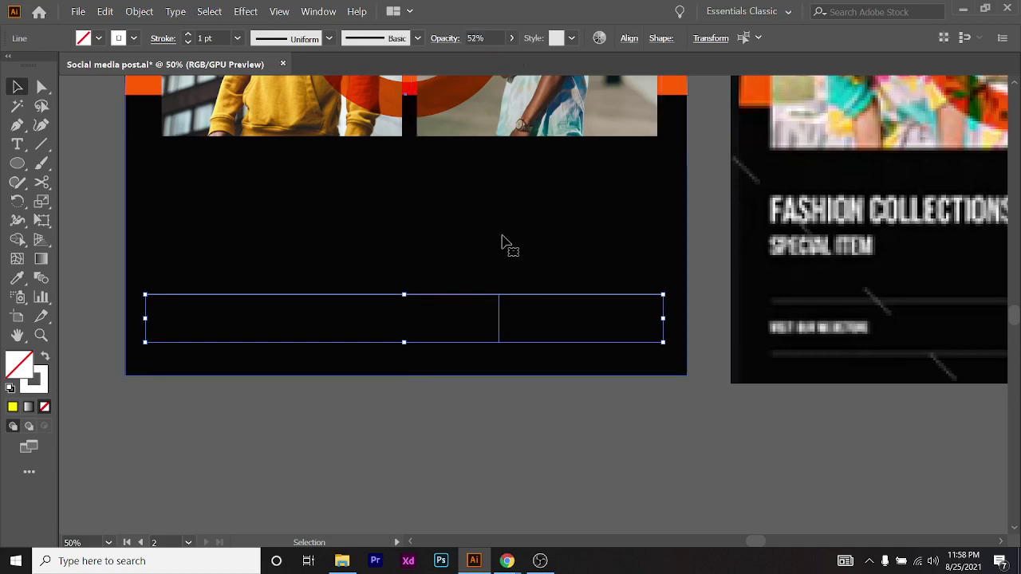
pyautogui.click(503, 244)
pyautogui.scroll(-2, 538, 426)
pyautogui.click(534, 462)
# Examine the reference post's small header texts and lower text layout against the new design
pyautogui.hscroll(2, 481, 406)
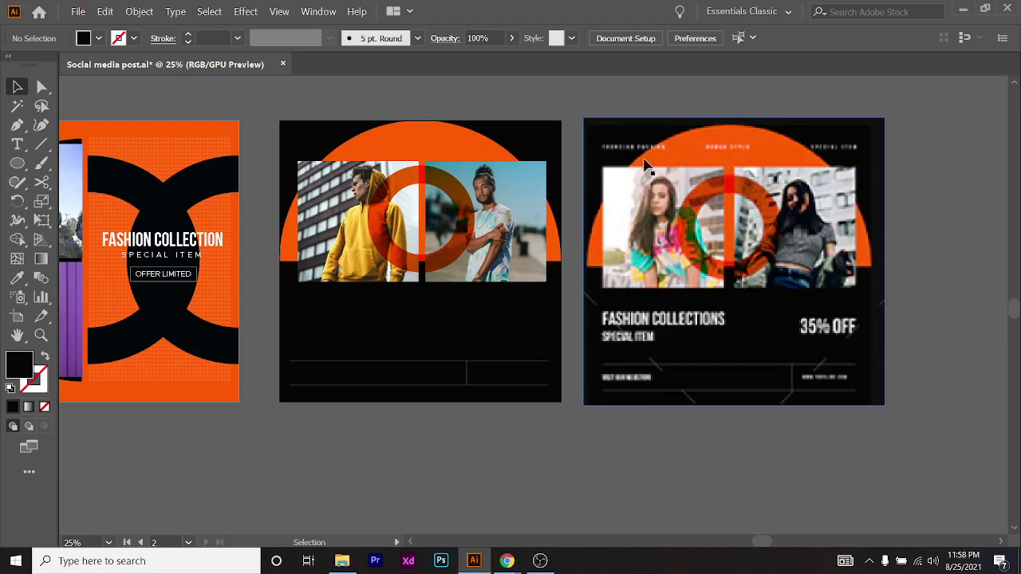
pyautogui.scroll(4, 731, 150)
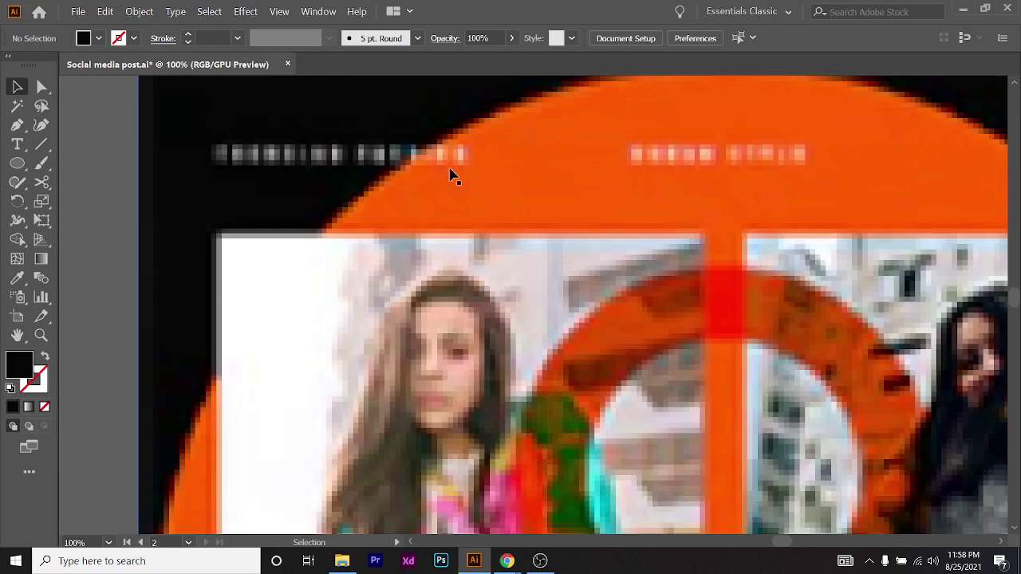
pyautogui.scroll(-5, 495, 243)
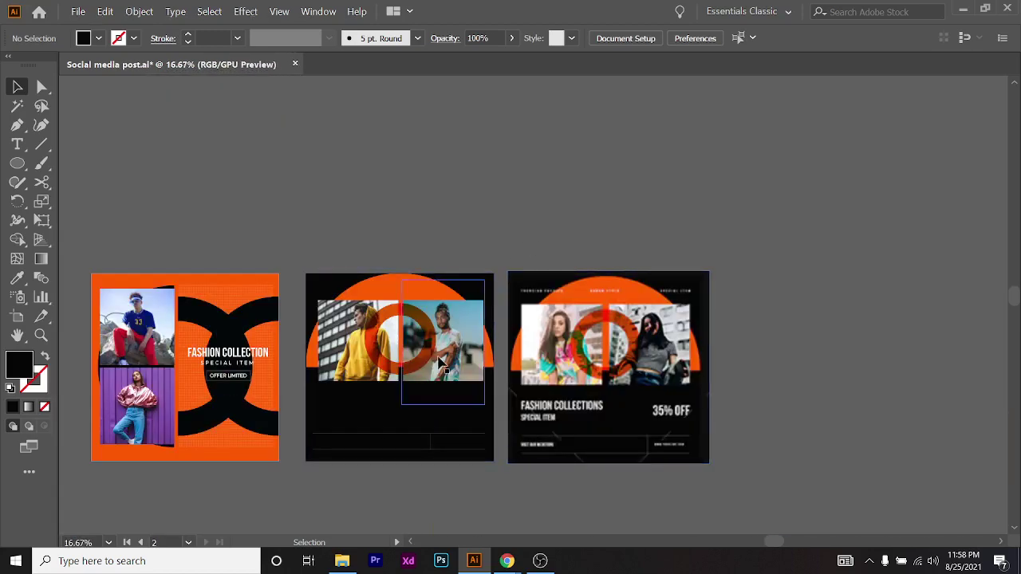
pyautogui.scroll(3, 569, 300)
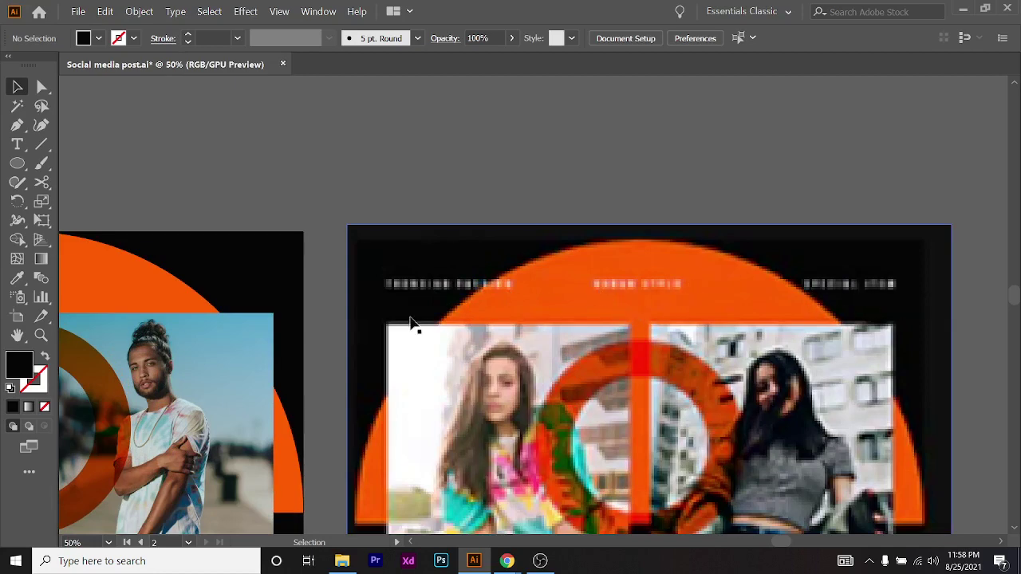
pyautogui.scroll(-1, 684, 297)
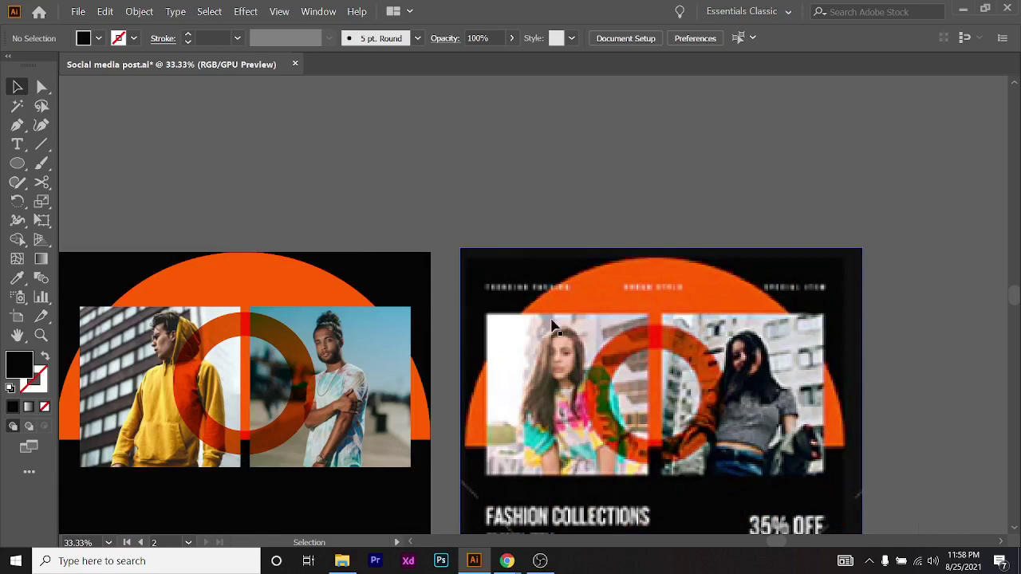
pyautogui.scroll(-1, 557, 327)
pyautogui.scroll(-2, 582, 277)
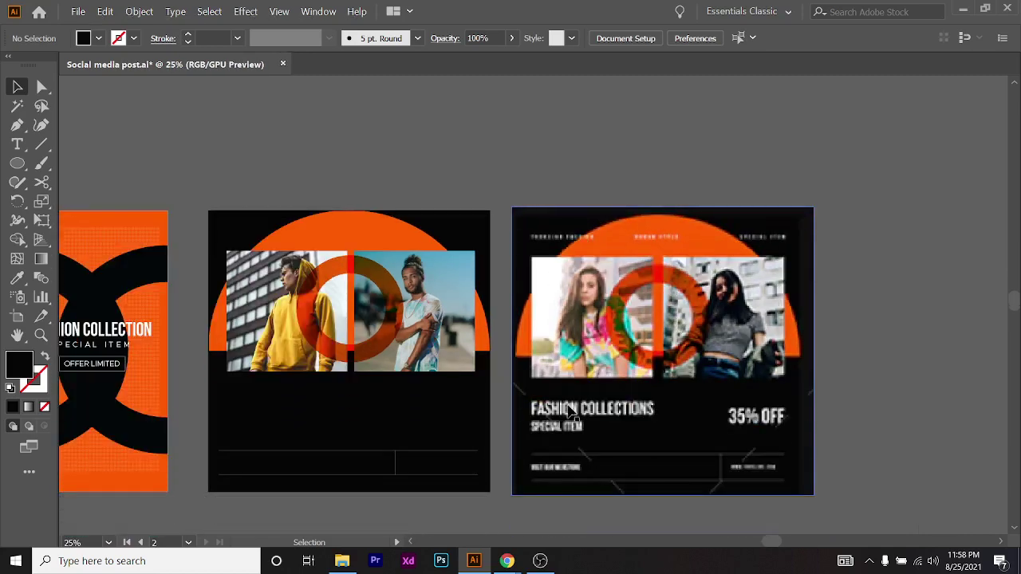
pyautogui.hscroll(-2, 391, 466)
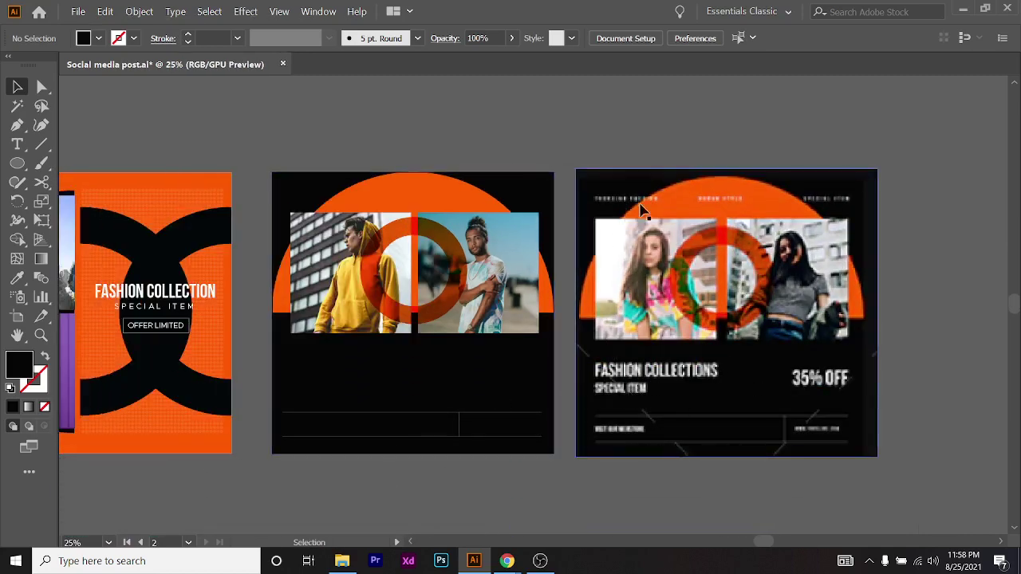
pyautogui.scroll(4, 467, 217)
pyautogui.scroll(-1, 235, 221)
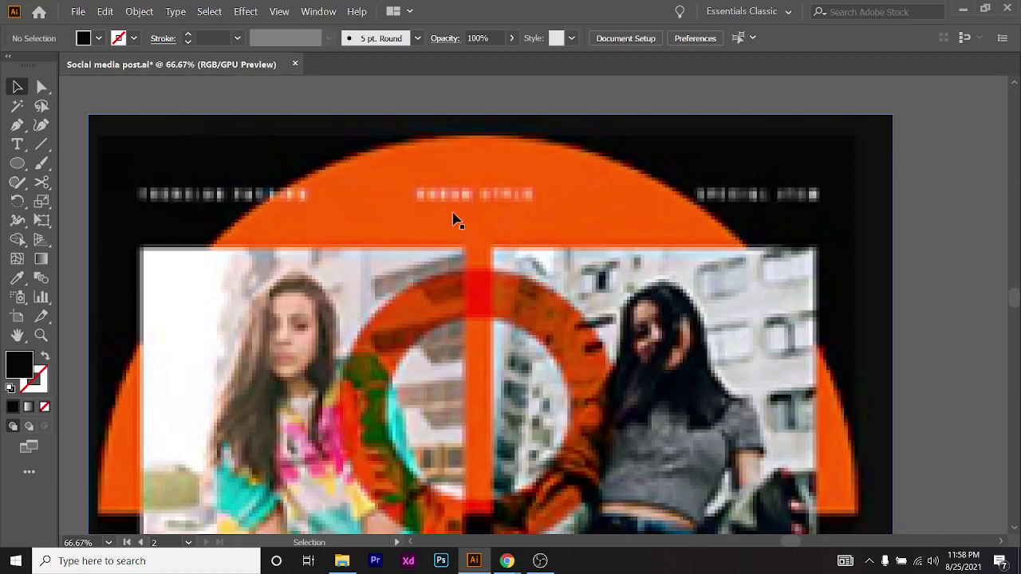
pyautogui.scroll(-4, 685, 286)
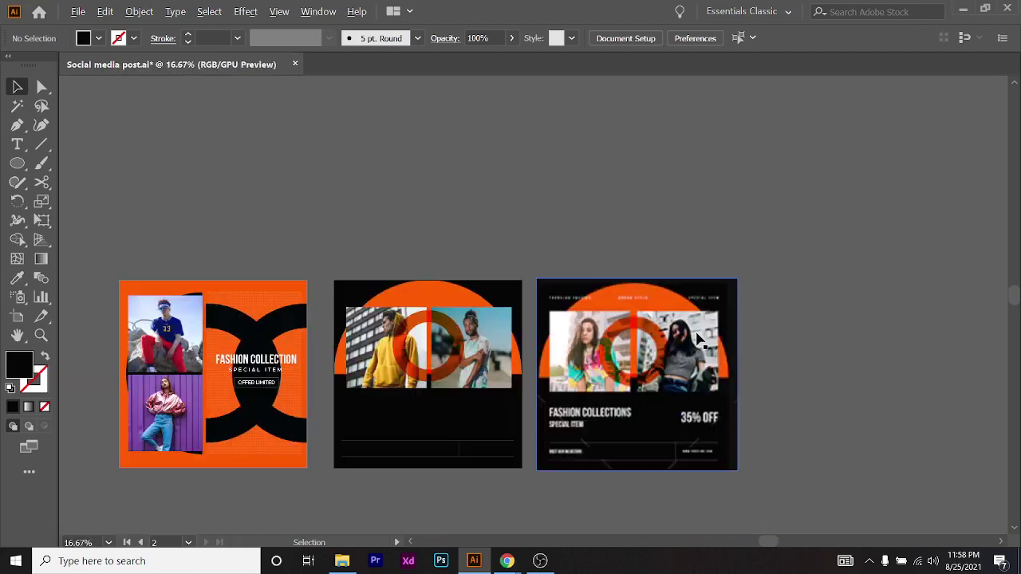
pyautogui.scroll(-1, 355, 451)
pyautogui.scroll(1, 355, 451)
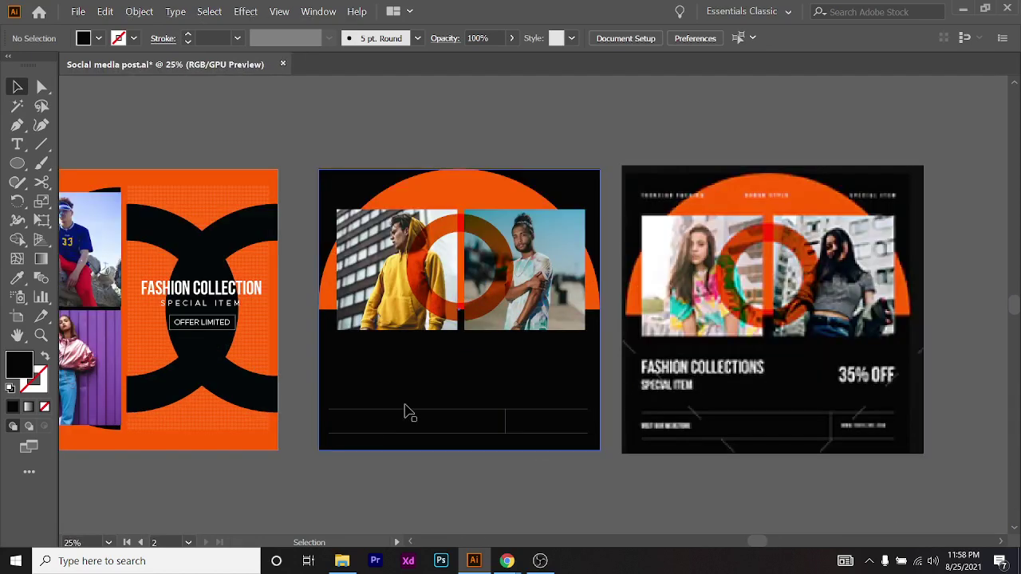
pyautogui.scroll(-1, 405, 412)
pyautogui.hscroll(-2, 296, 456)
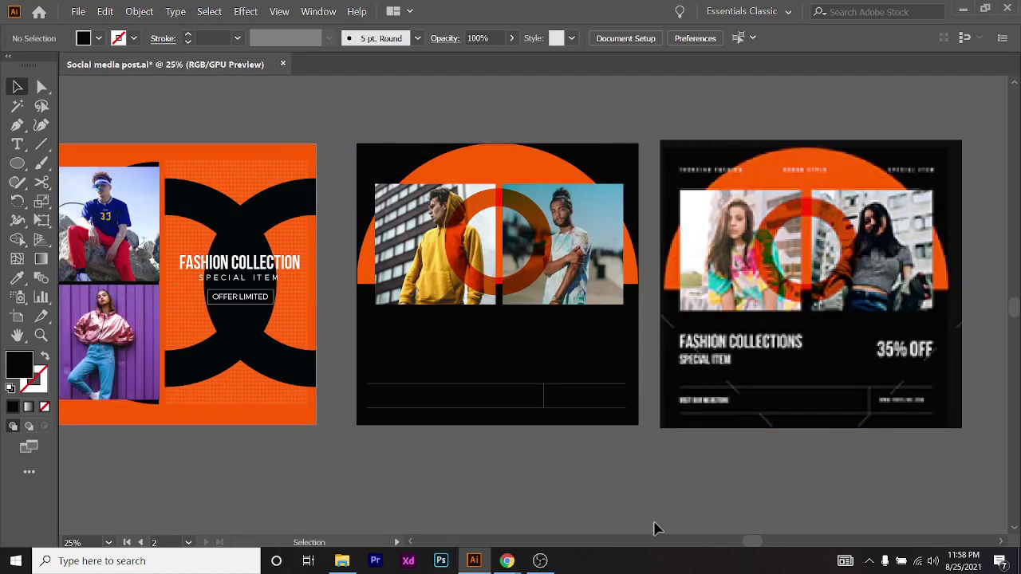
# Switch to Chrome and copy the web address of the GraphicRiver social media post page
pyautogui.moveTo(506, 561)
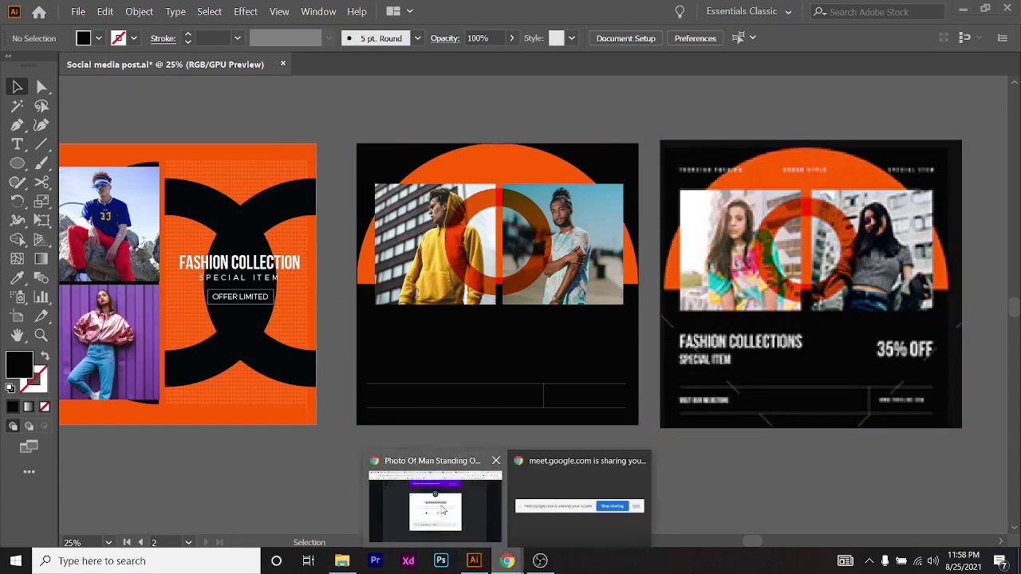
pyautogui.click(438, 506)
pyautogui.click(508, 12)
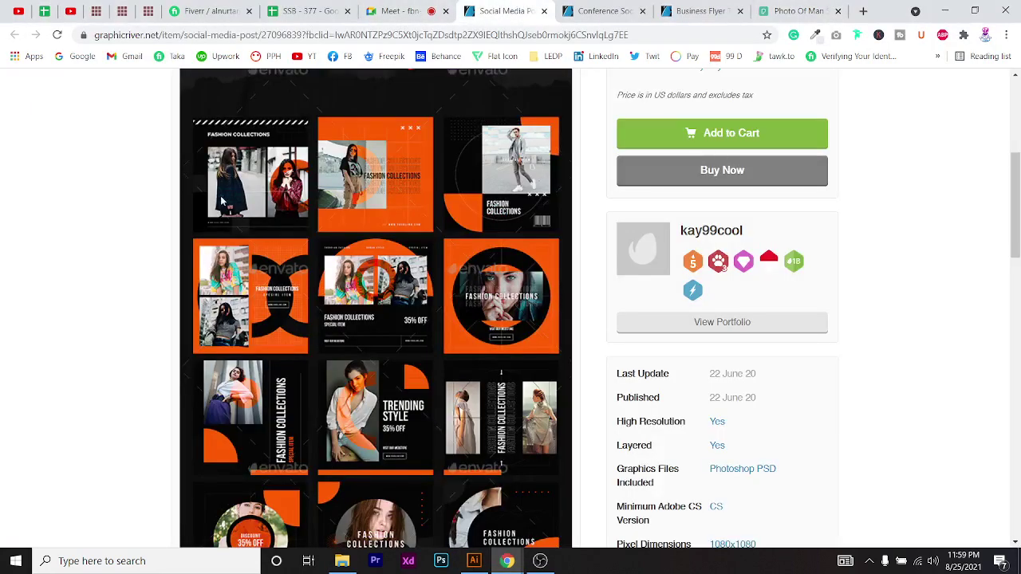
pyautogui.click(437, 34)
# Send the copied GraphicRiver link to everyone in the Google Meet call's chat and bring back the participant list
pyautogui.click(399, 11)
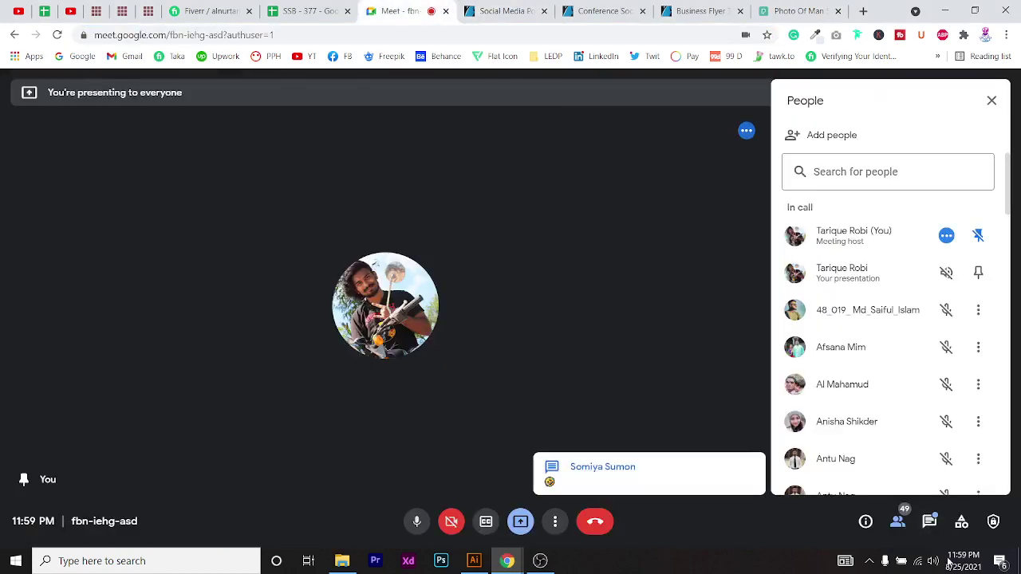
pyautogui.click(929, 522)
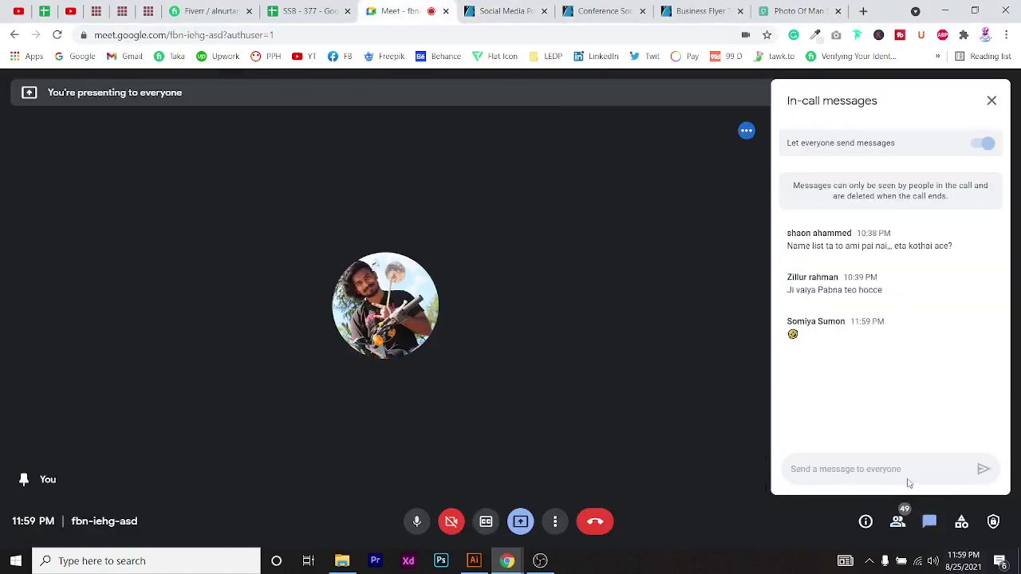
pyautogui.write('https://graphicriver.net/item/social-media-post/27096839?fbclid=IwAR0NTZPz9C5Xt0jcTqZDsdtp2ZX9IEQIthshQJseb0rmokj6CSnvlqLg7EE')
pyautogui.press('Return')
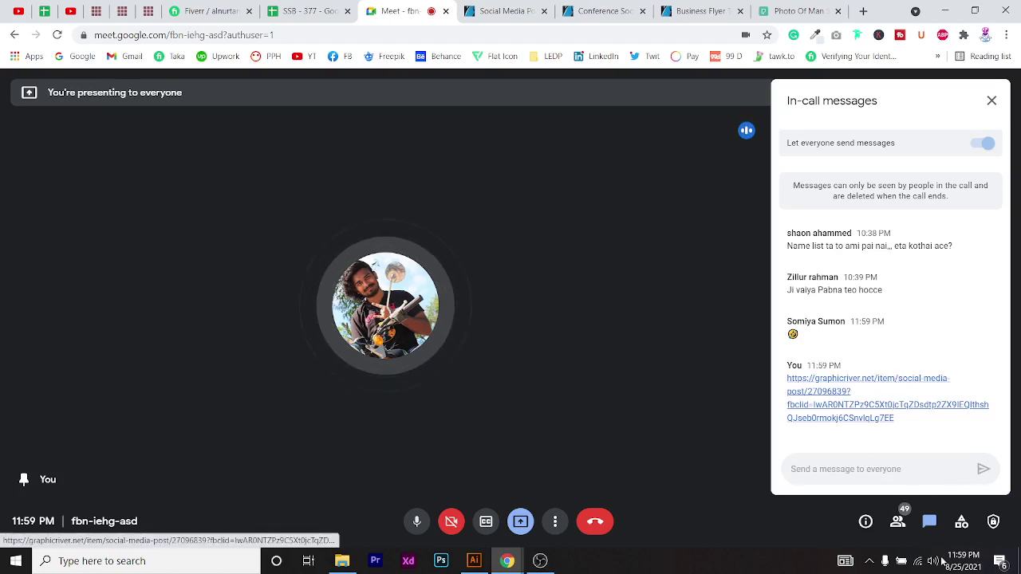
pyautogui.click(896, 521)
# Return to the GraphicRiver page and enlarge it to examine the fashion post with the diagonal stripe border
pyautogui.click(490, 8)
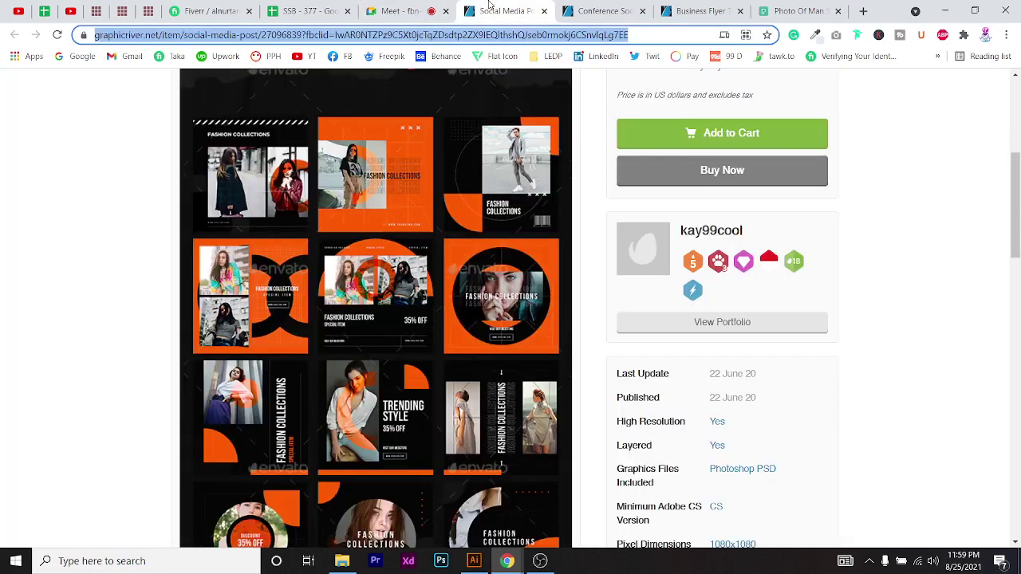
pyautogui.click(38, 203)
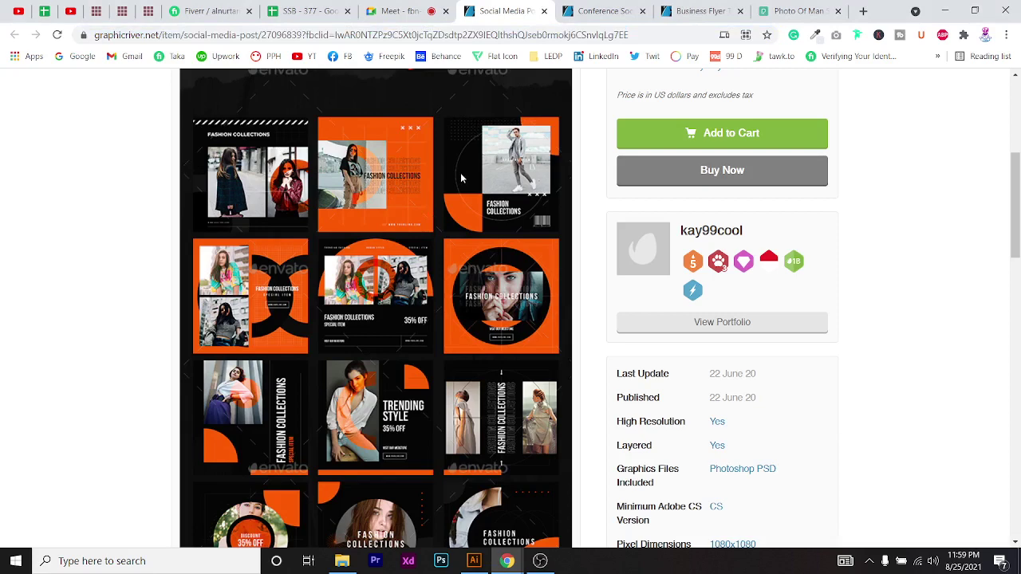
pyautogui.hotkey('ctrl', '+')
pyautogui.hotkey('ctrl', '+')
pyautogui.hotkey('ctrl', '+')
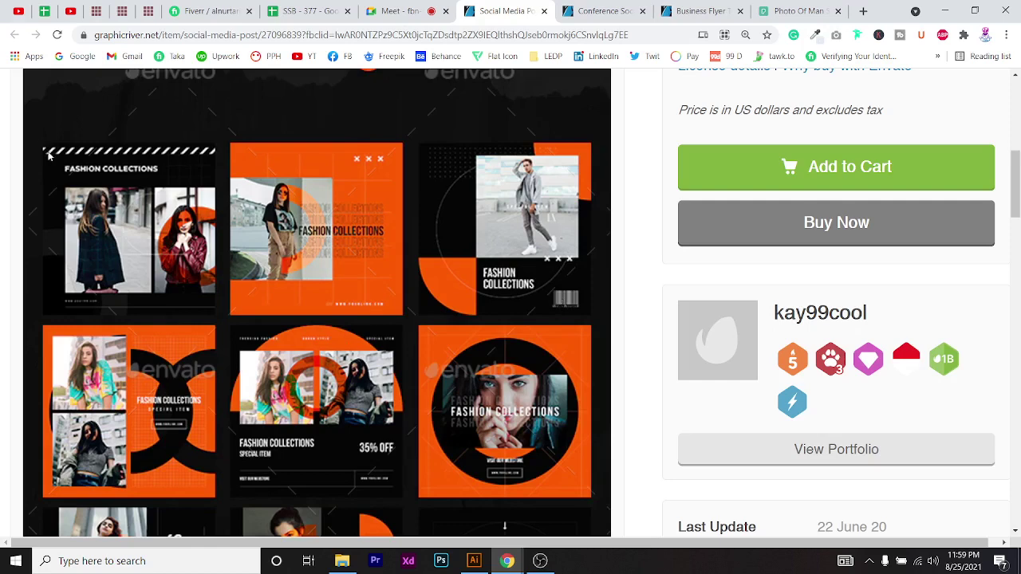
# Switch to Illustrator and draw a narrow upright black rectangle in the empty area above the artboards
pyautogui.click(474, 561)
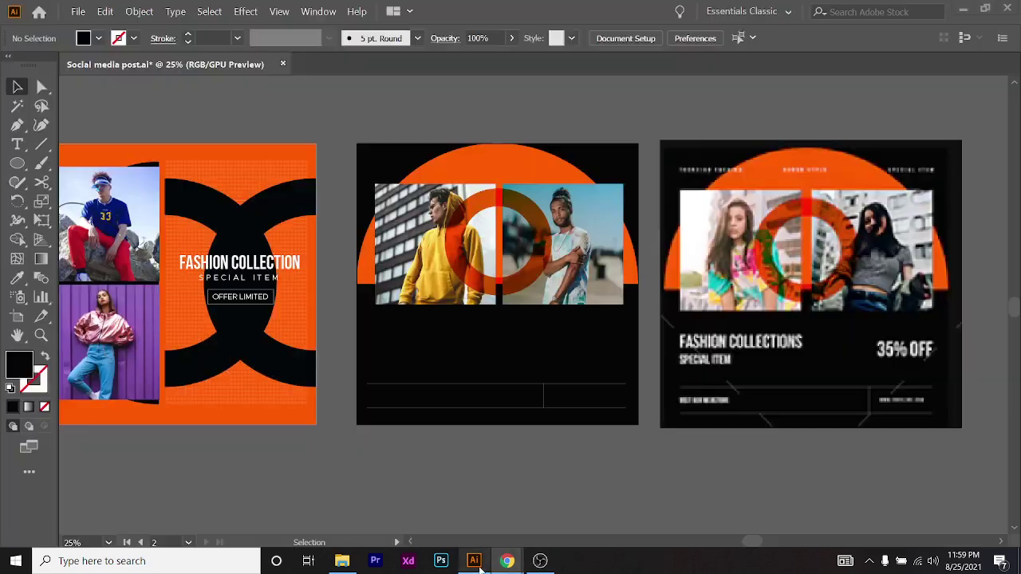
pyautogui.scroll(-3, 445, 364)
pyautogui.click(17, 163)
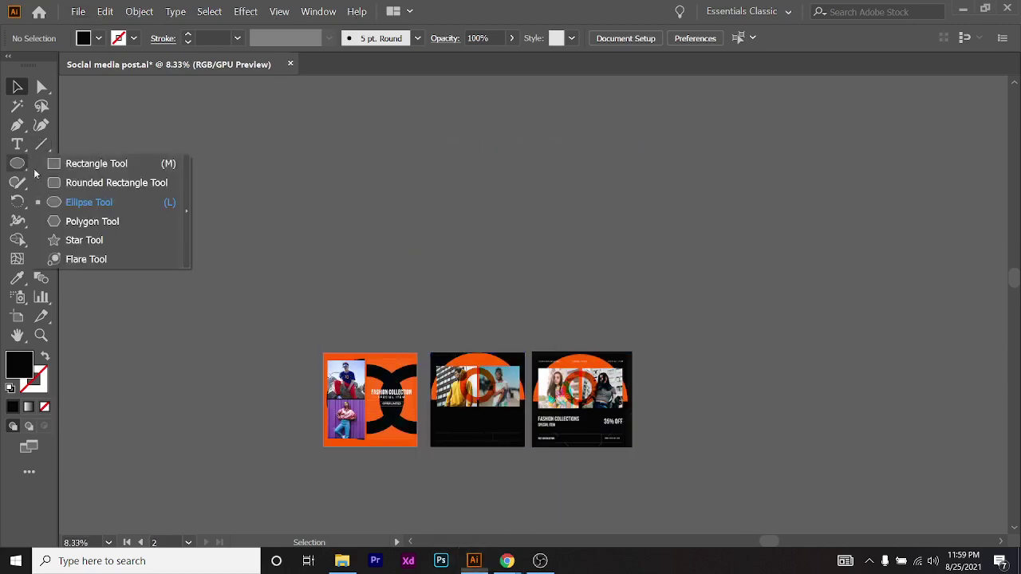
pyautogui.click(93, 164)
pyautogui.scroll(3, 460, 212)
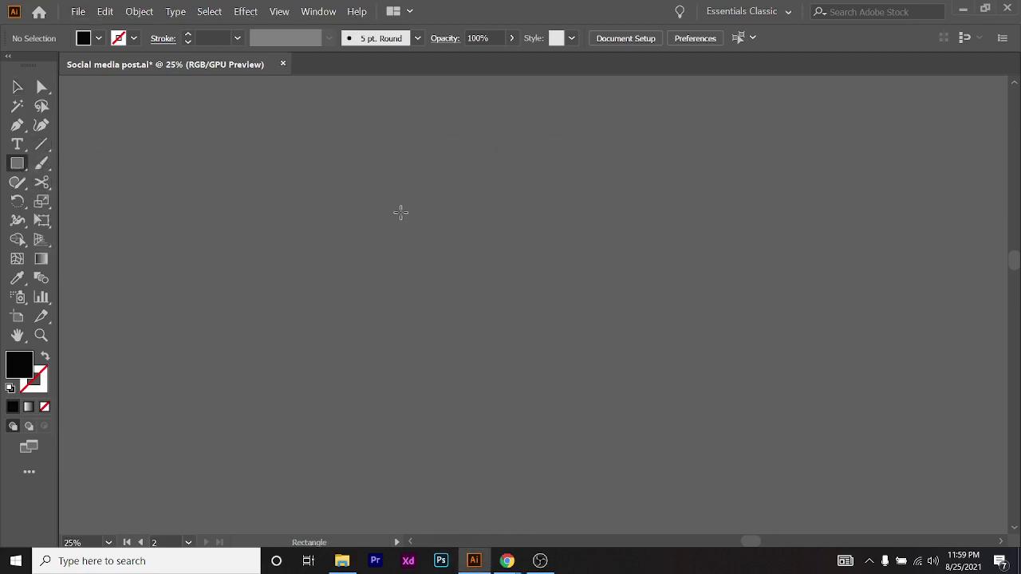
pyautogui.moveTo(400, 211); pyautogui.dragTo(438, 339)
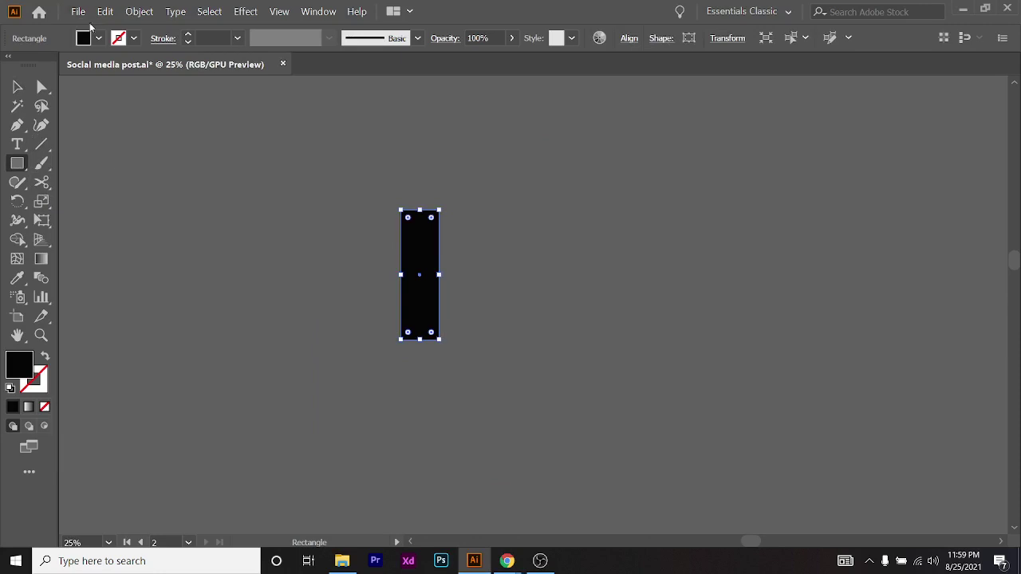
# Fill the upright black rectangle with white and rotate it clockwise to a 45-degree slant
pyautogui.click(99, 39)
pyautogui.click(22, 65)
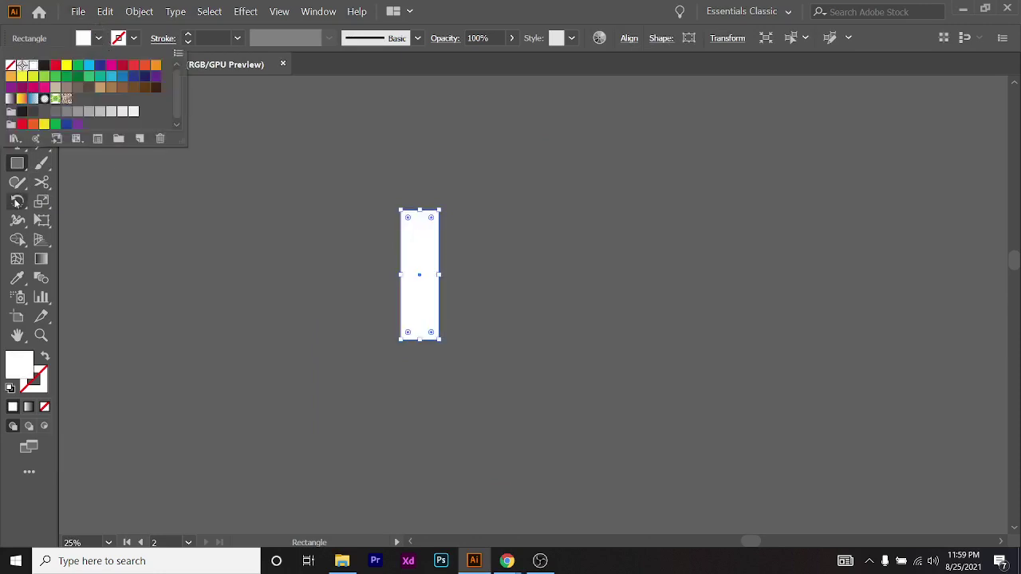
pyautogui.press('Escape')
pyautogui.click(17, 86)
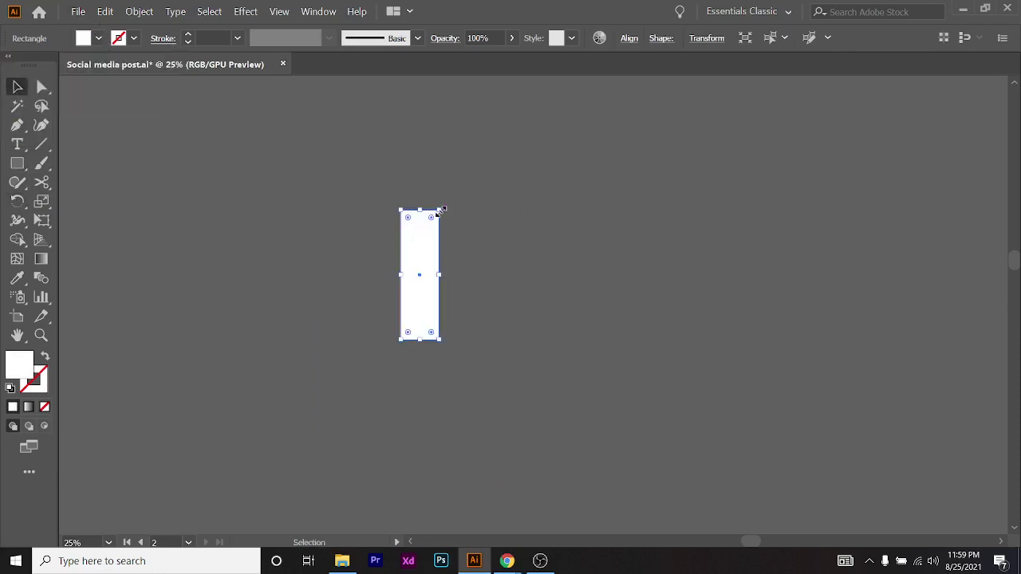
pyautogui.moveTo(449, 207); pyautogui.dragTo(481, 239)
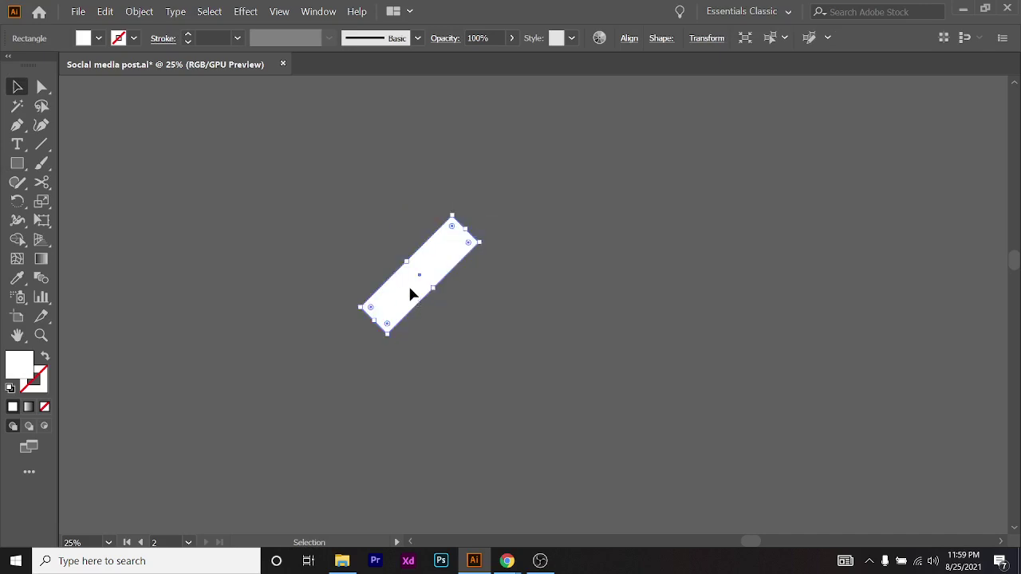
# Duplicate the slanted white bar sideways and repeat the duplication to form an evenly spaced row of ten diagonal stripes
pyautogui.moveTo(413, 292); pyautogui.dragTo(533, 301)
pyautogui.hotkey('ctrl', 'd')
pyautogui.hotkey('ctrl', 'd')
pyautogui.hotkey('ctrl', 'd')
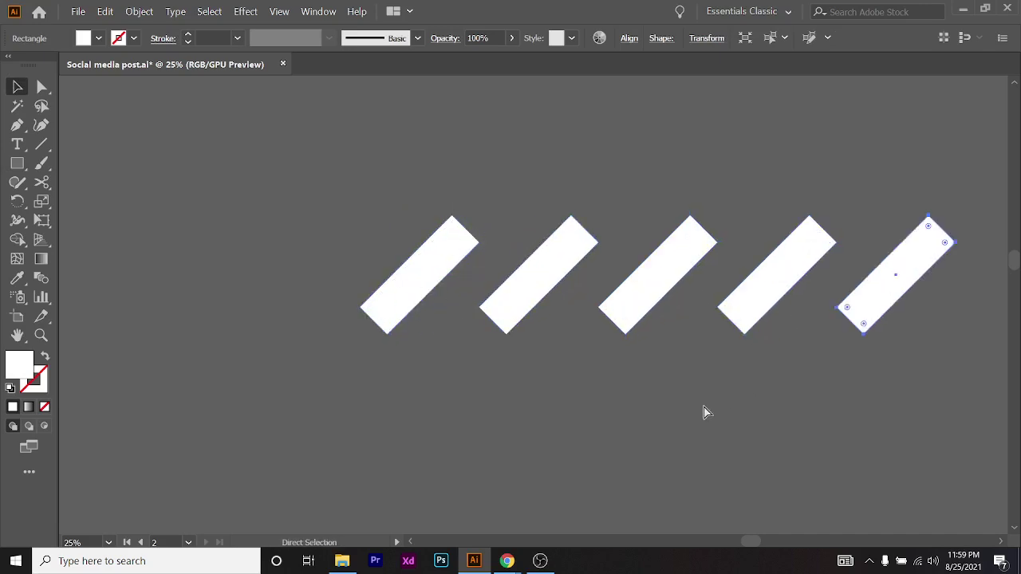
pyautogui.scroll(-3, 578, 415)
pyautogui.scroll(-1, 717, 425)
pyautogui.hotkey('ctrl', 'd')
pyautogui.hotkey('ctrl', 'd')
pyautogui.hotkey('ctrl', 'd')
pyautogui.hotkey('ctrl', 'd')
pyautogui.hotkey('ctrl', 'd')
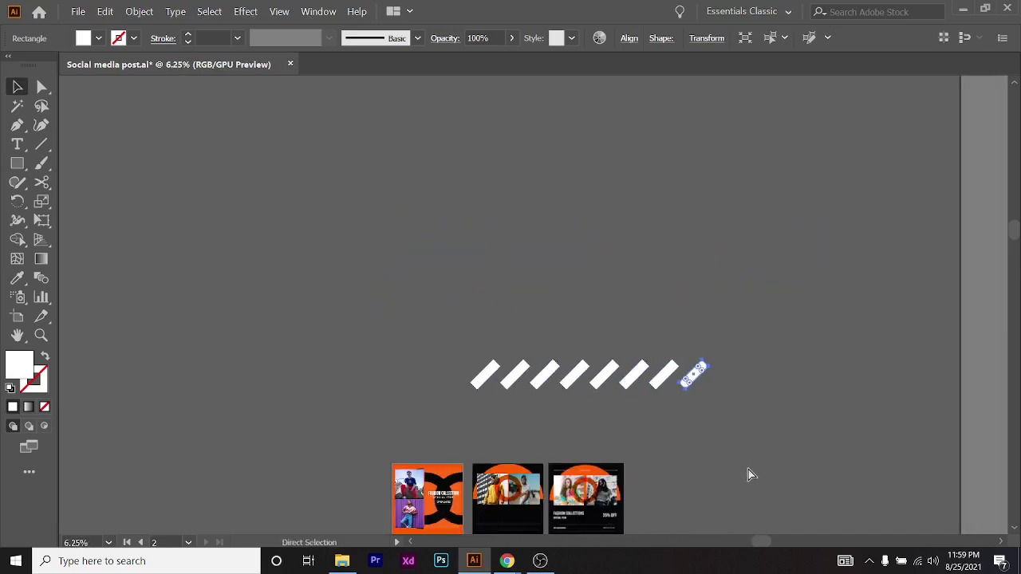
pyautogui.click(750, 477)
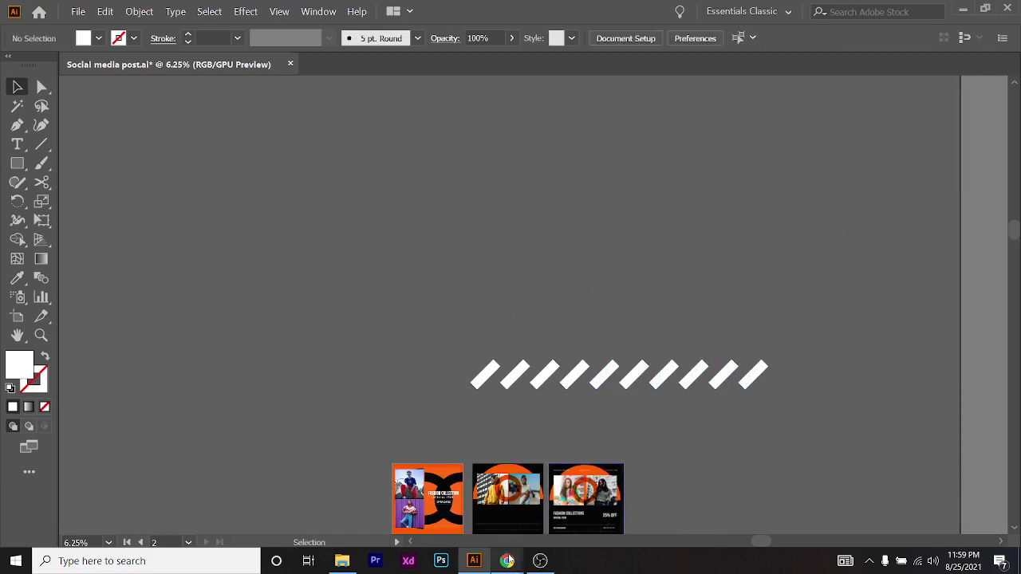
# Compare the stripe row in Illustrator with the diagonal stripe border of the fashion post on the GraphicRiver page in Chrome
pyautogui.moveTo(507, 561)
pyautogui.click(452, 483)
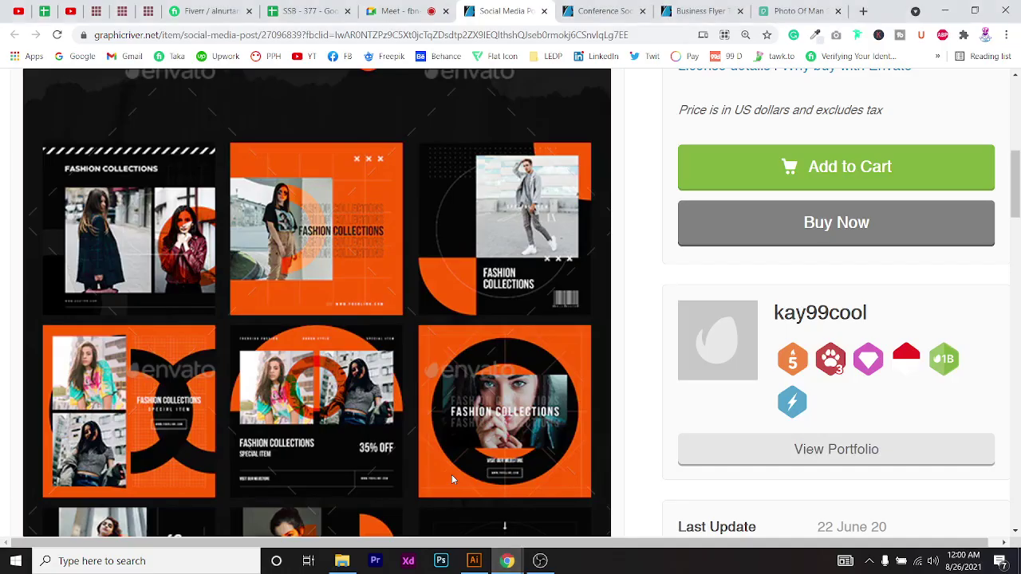
pyautogui.hotkey('alt', 'Tab')
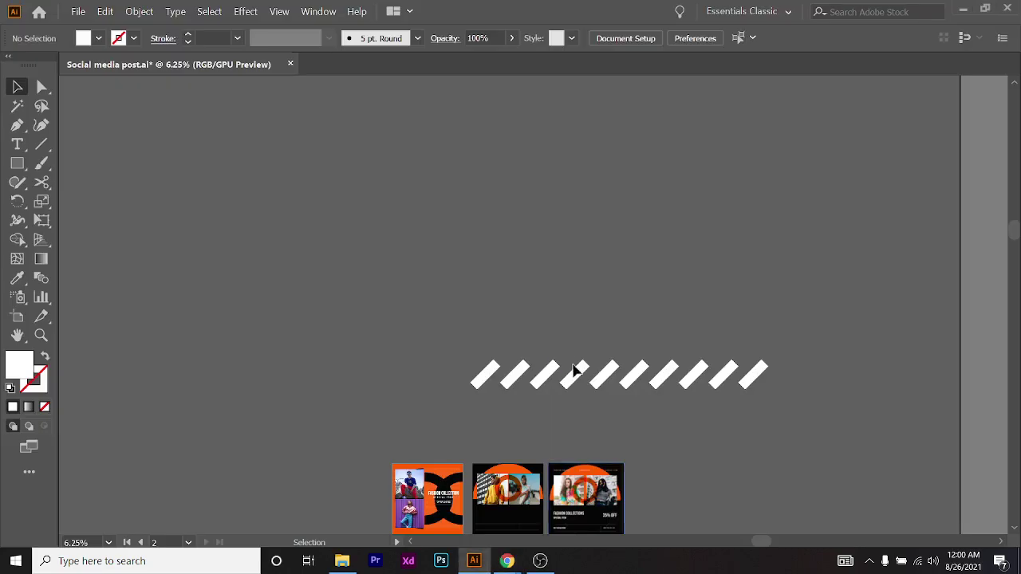
pyautogui.scroll(-1, 444, 458)
pyautogui.scroll(3, 444, 458)
pyautogui.scroll(-3, 449, 410)
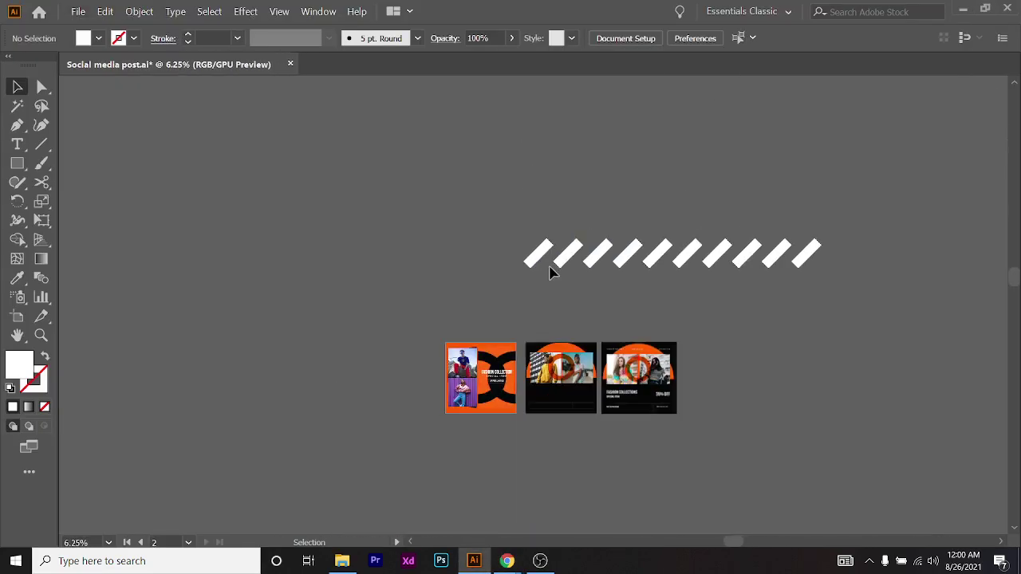
# Select all the diagonal stripes, check them against the reference in Chrome, and delete them from Illustrator
pyautogui.click(816, 278)
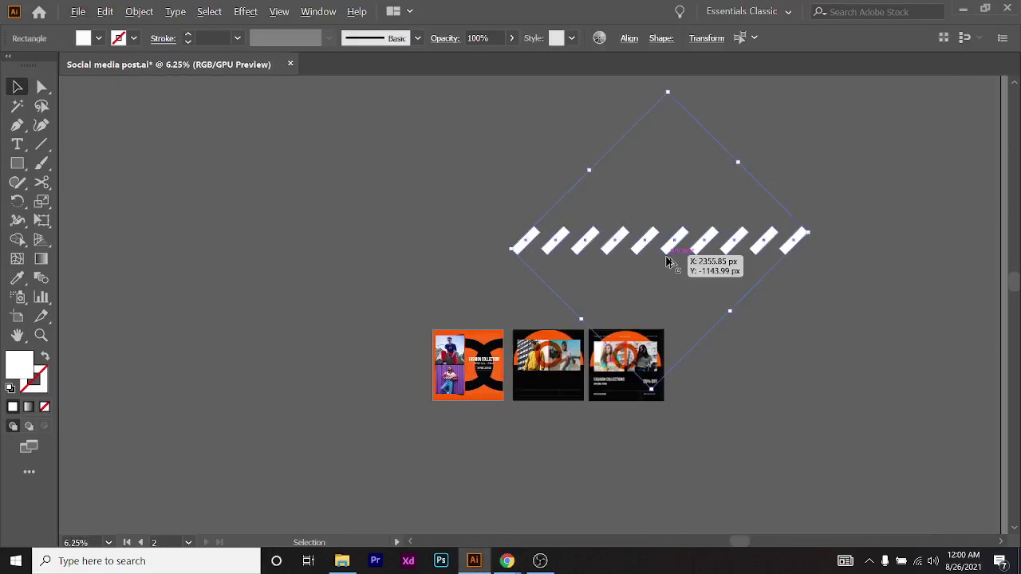
pyautogui.hotkey('alt', 'Tab')
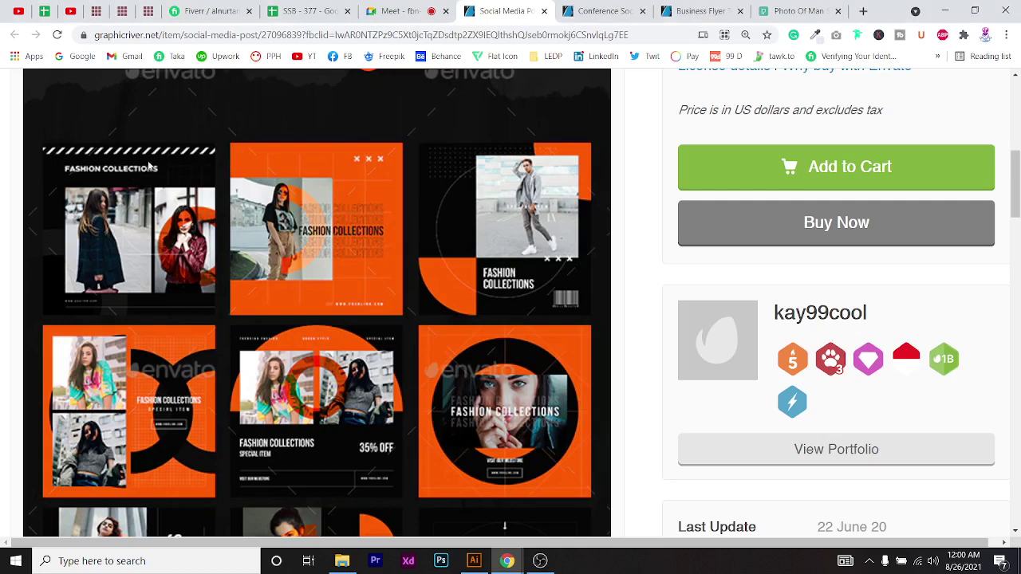
pyautogui.hotkey('alt', 'Tab')
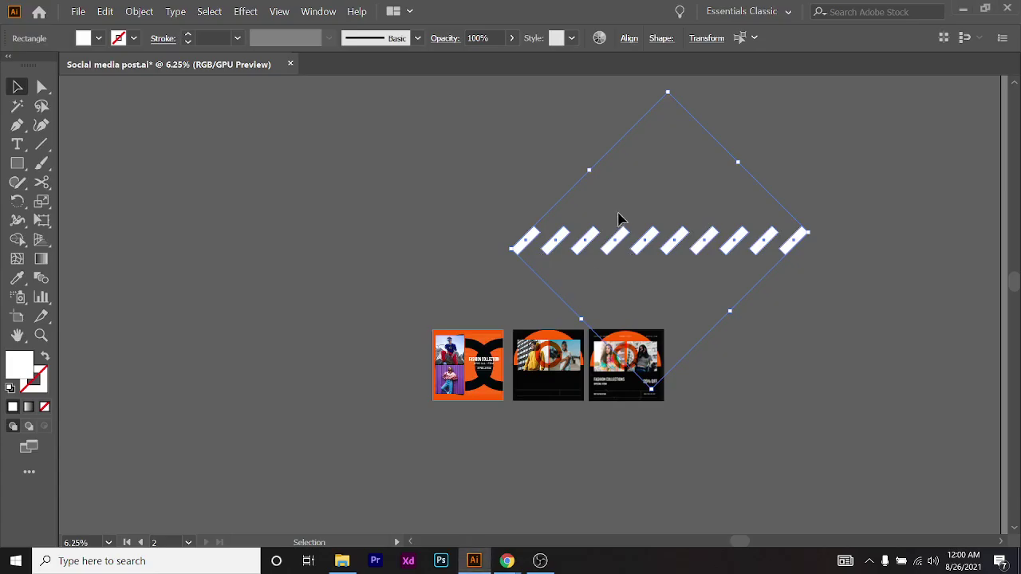
pyautogui.press('Delete')
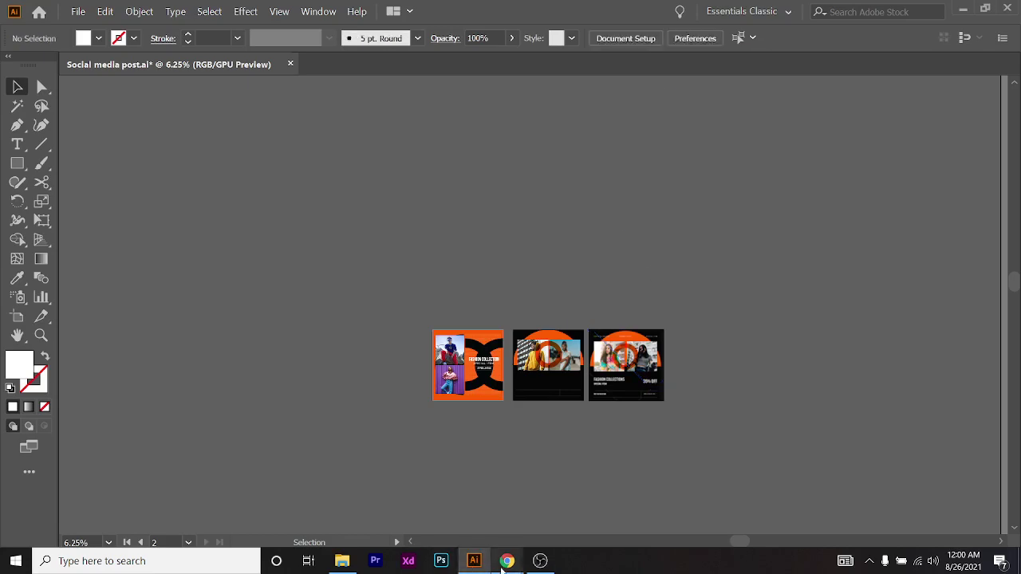
# Switch to Chrome and examine the layouts in the upper rows of the 15-design social media post preview
pyautogui.click(438, 500)
pyautogui.scroll(1, 118, 189)
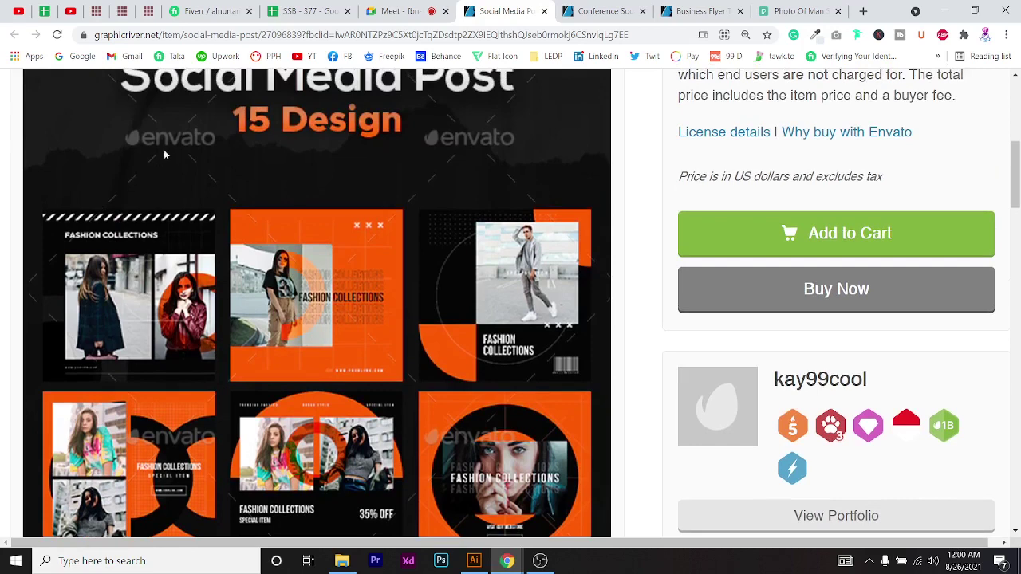
pyautogui.scroll(2, 164, 155)
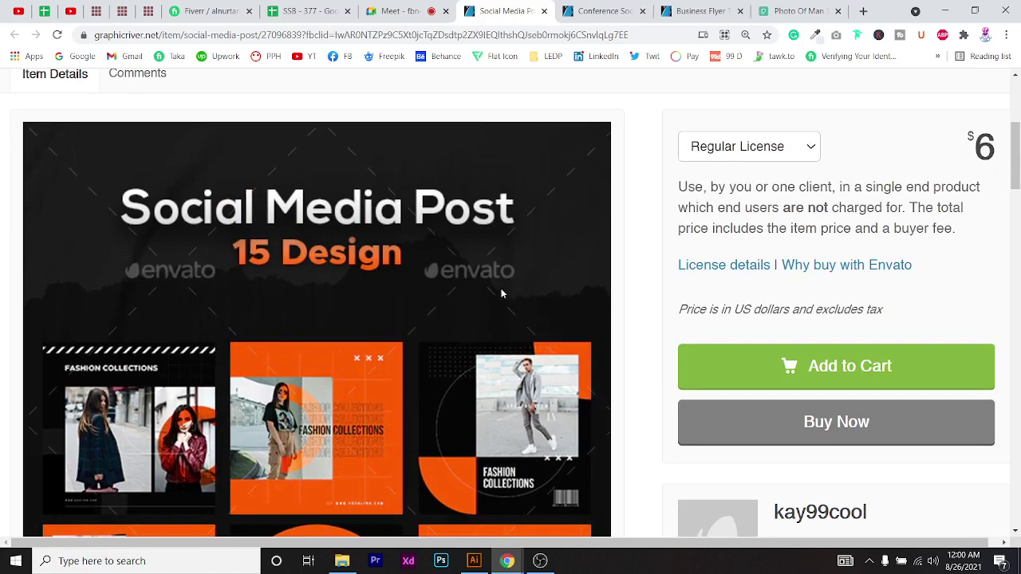
pyautogui.scroll(-2, 502, 294)
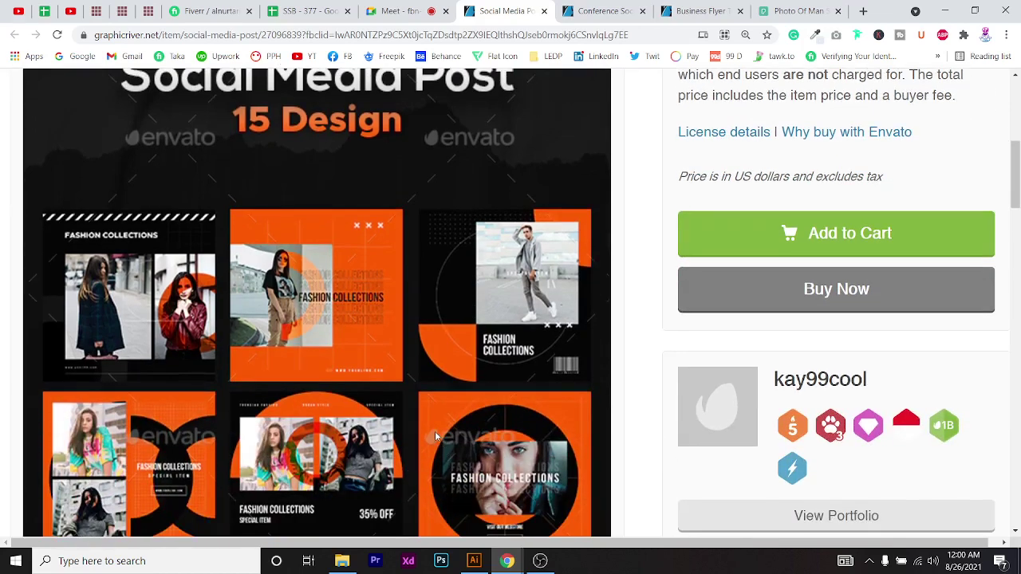
pyautogui.scroll(2, 412, 343)
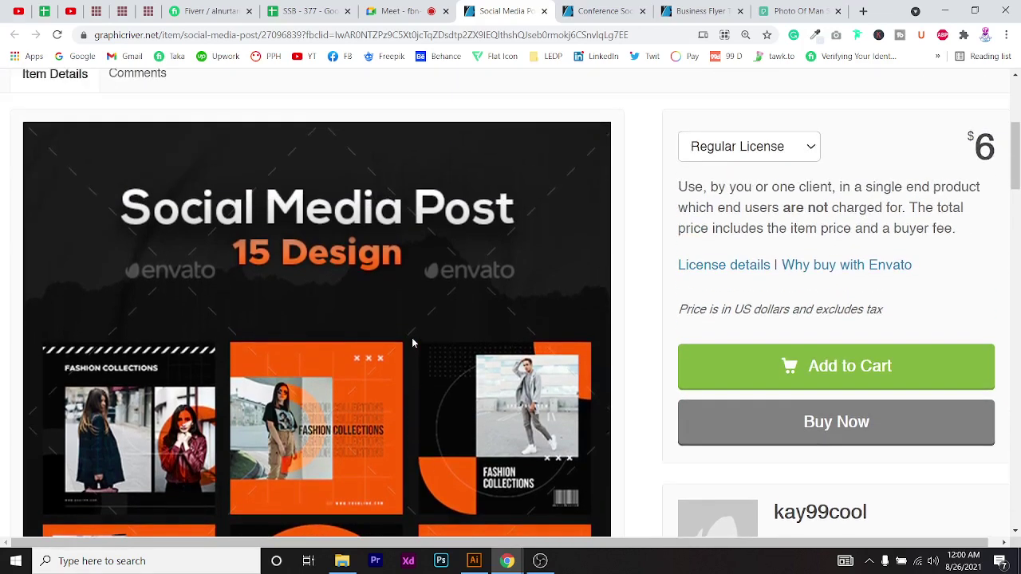
pyautogui.scroll(-1, 474, 333)
pyautogui.scroll(1, 527, 243)
pyautogui.scroll(-4, 492, 274)
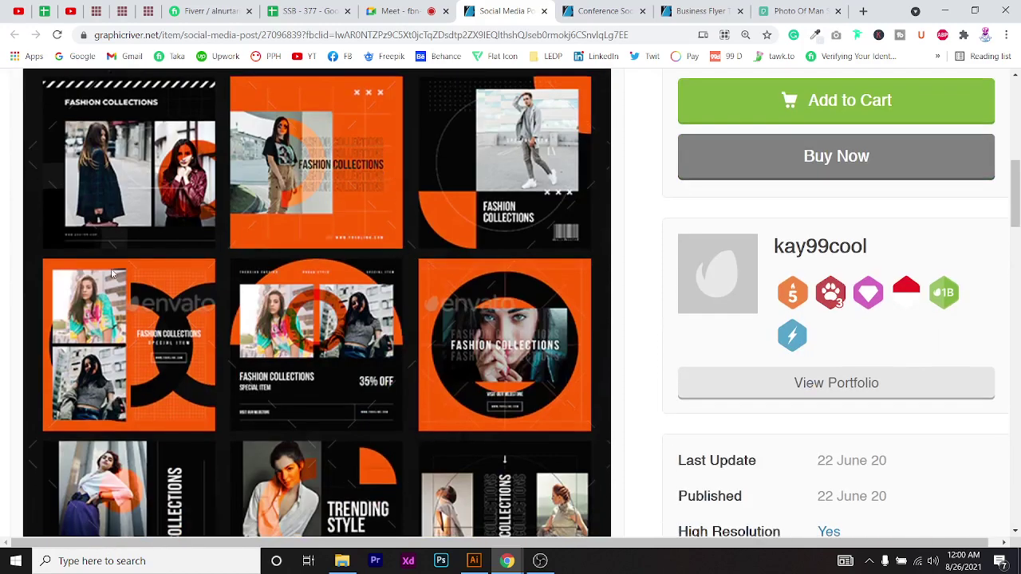
pyautogui.scroll(-2, 319, 431)
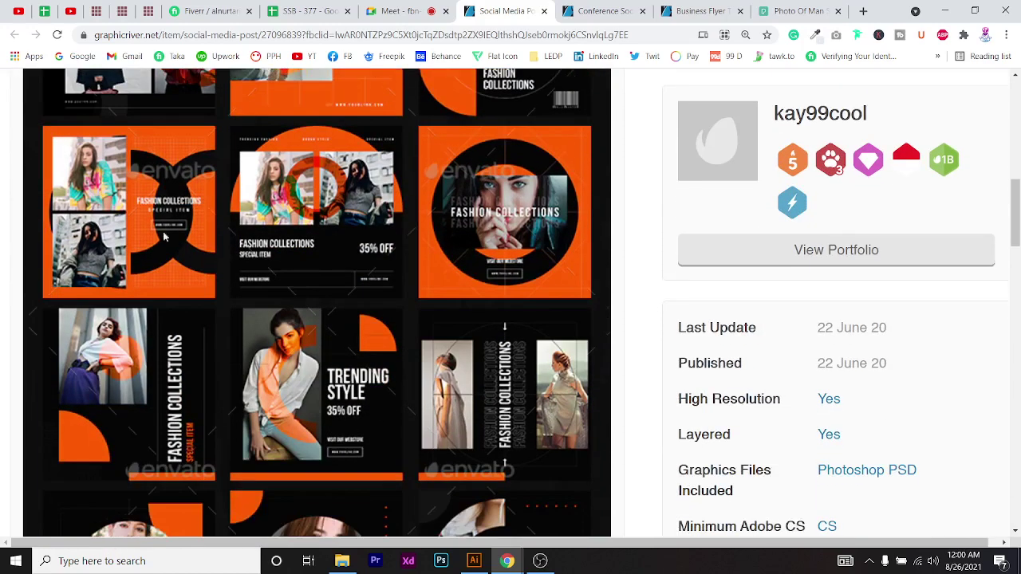
pyautogui.scroll(2, 165, 236)
# Return to Illustrator and examine the headline, discount text and divider-line area of the reference post beside the artboards
pyautogui.click(473, 560)
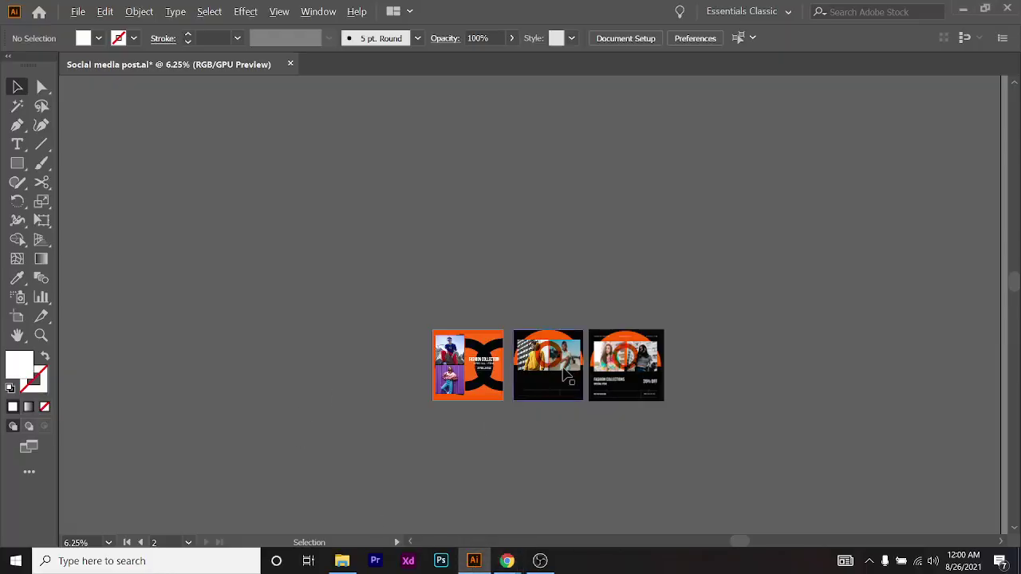
pyautogui.scroll(6, 568, 375)
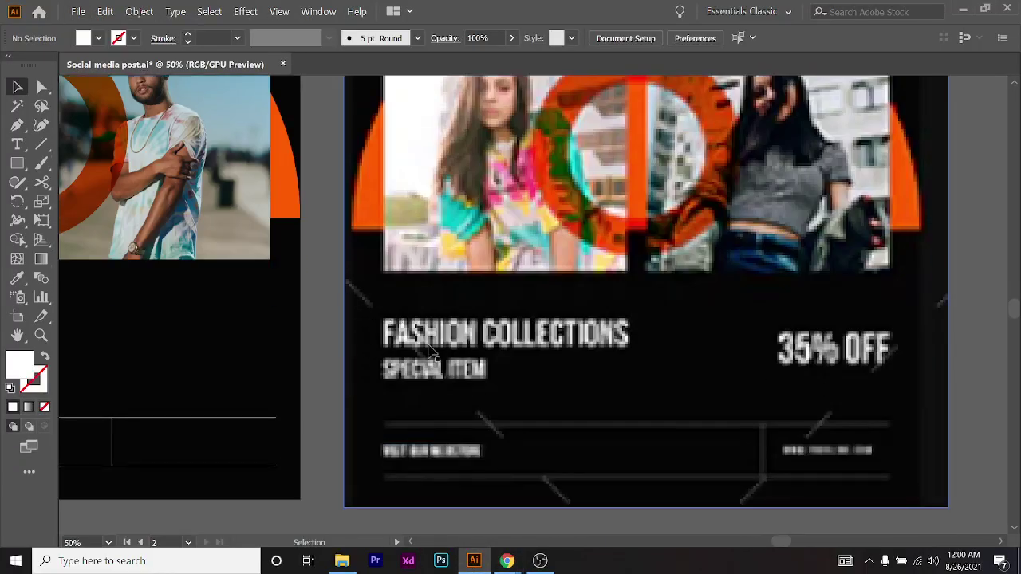
pyautogui.scroll(-2, 611, 467)
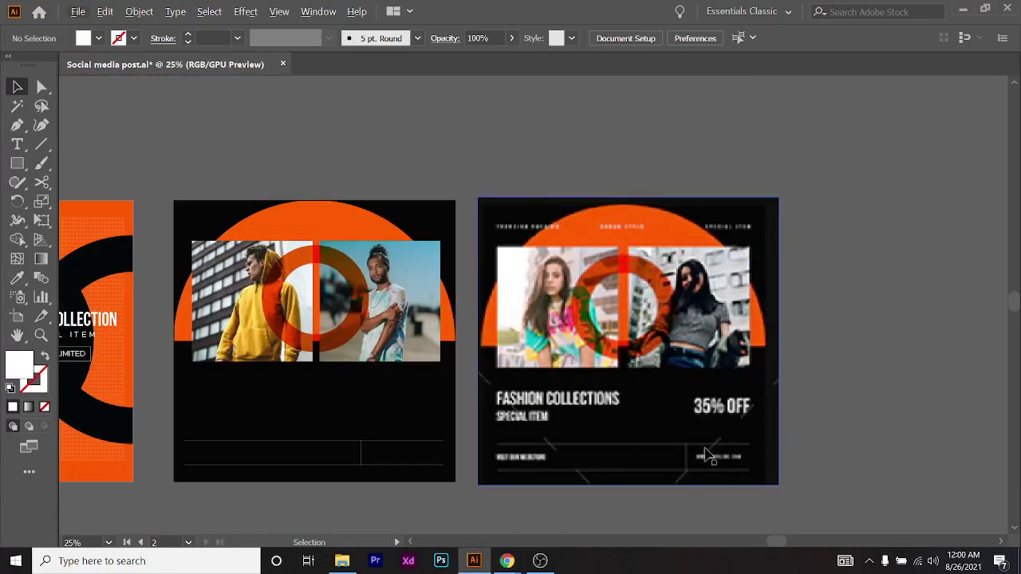
pyautogui.scroll(2, 708, 455)
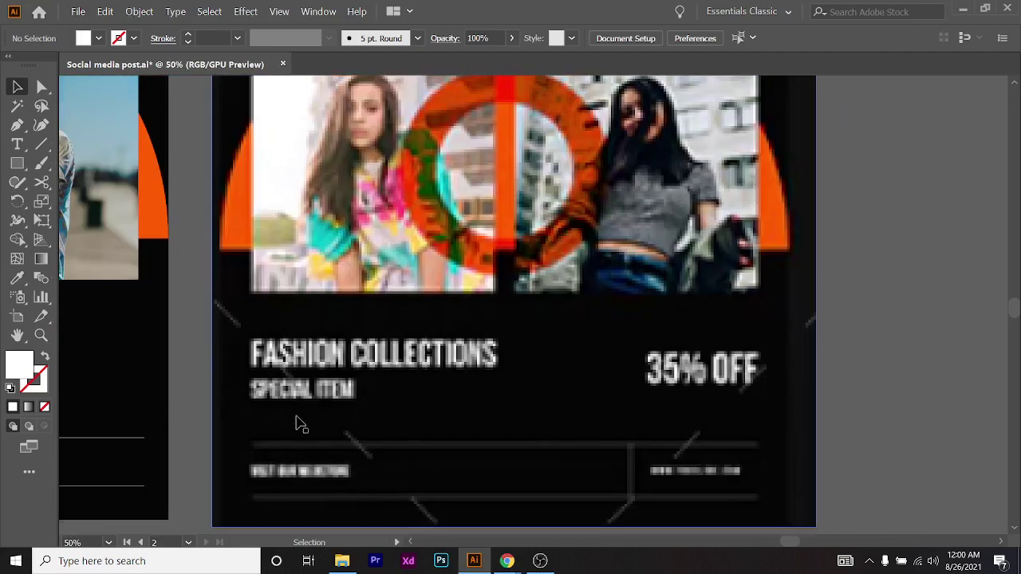
pyautogui.scroll(-2, 406, 467)
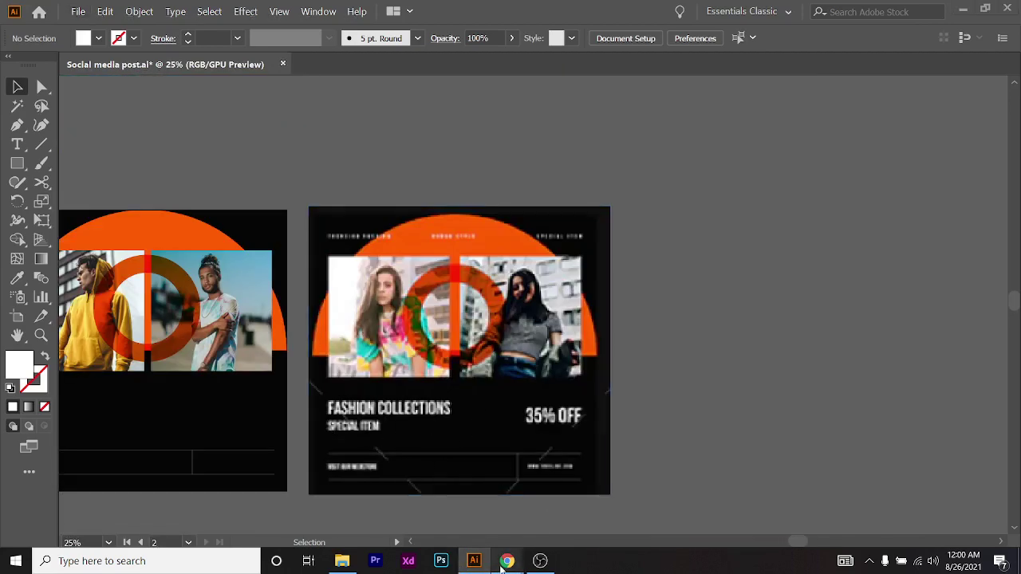
# Return to the GraphicRiver page in Chrome and examine the fashion designs with circles, framed photos and vertical headlines
pyautogui.hotkey('alt', 'Tab')
pyautogui.scroll(2, 286, 239)
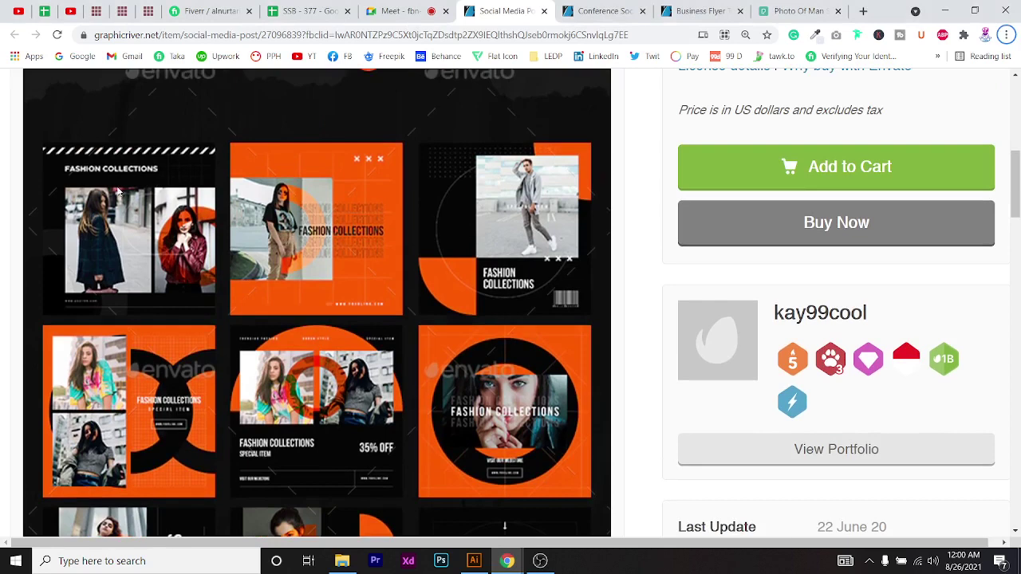
pyautogui.scroll(1, 303, 289)
pyautogui.scroll(-1, 303, 289)
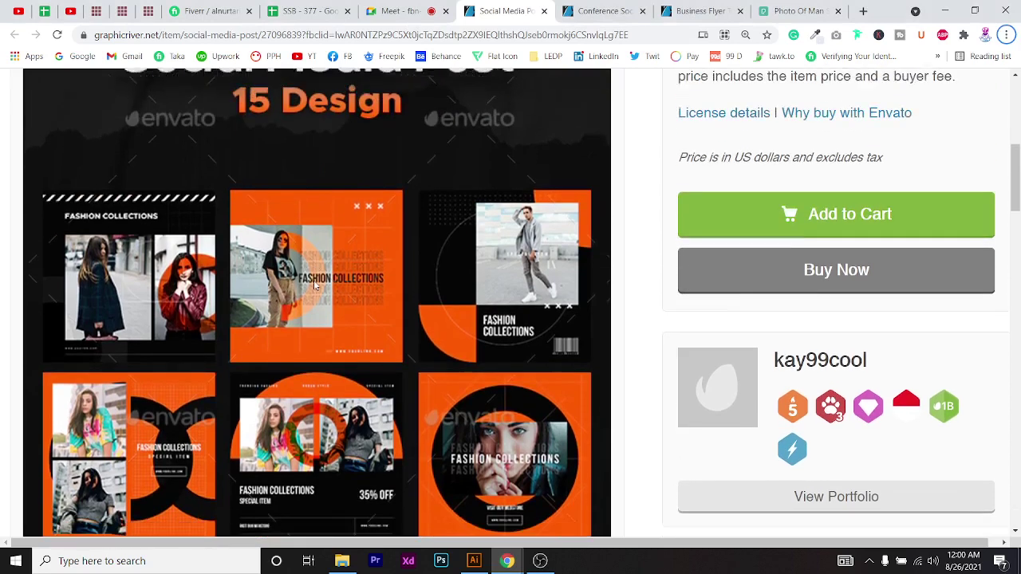
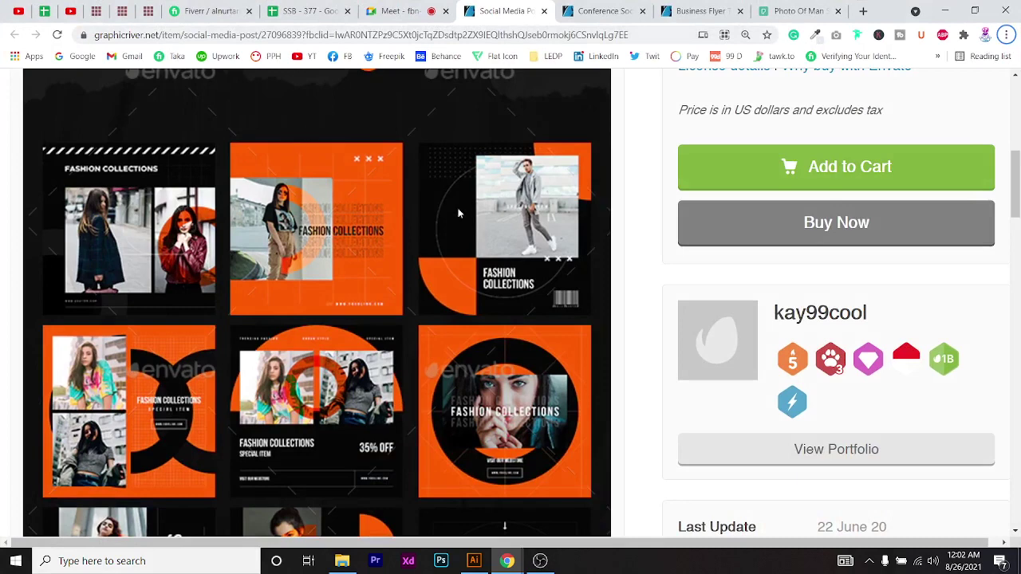
pyautogui.scroll(-3, 185, 256)
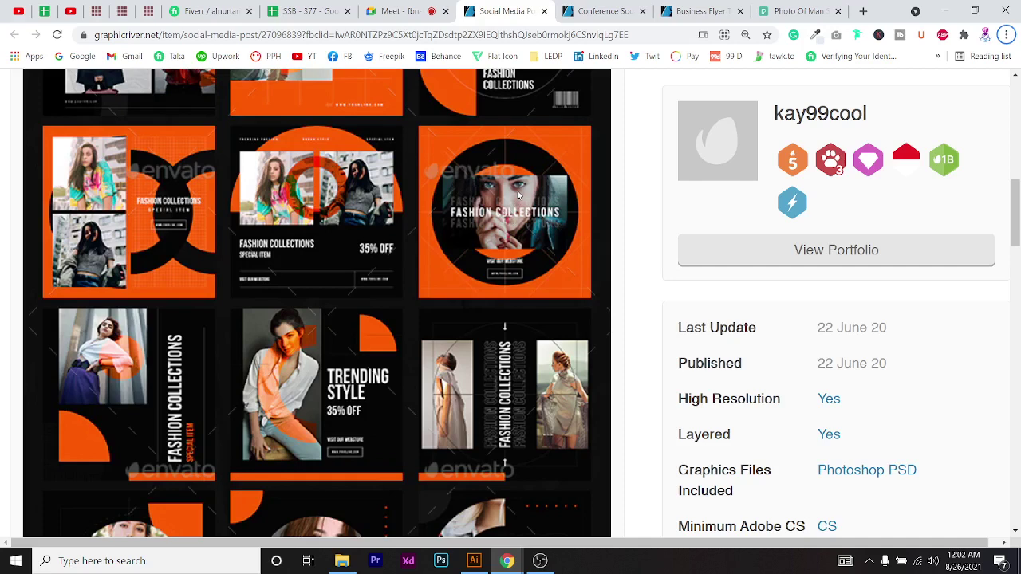
pyautogui.scroll(-1, 523, 176)
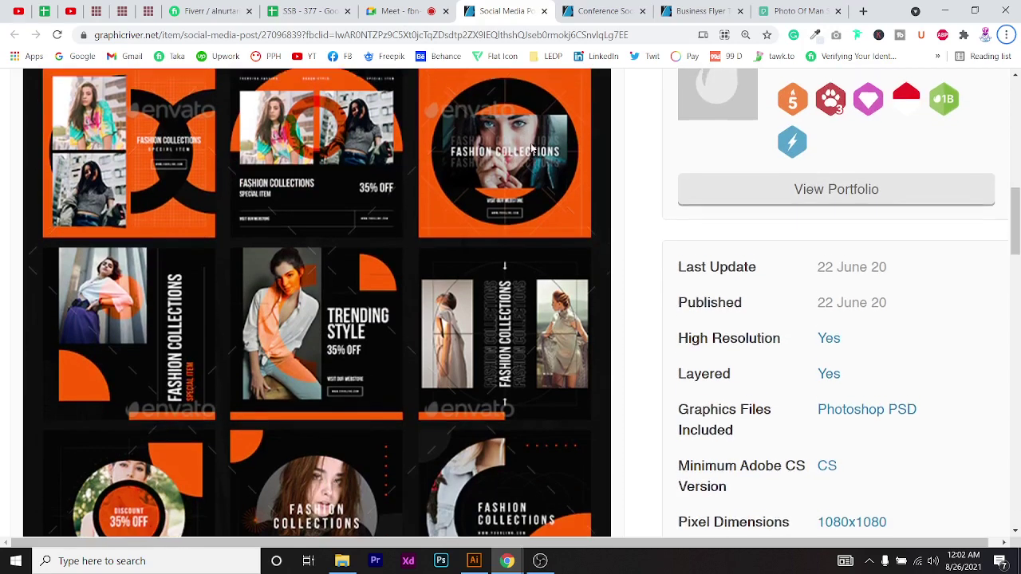
pyautogui.scroll(1, 531, 148)
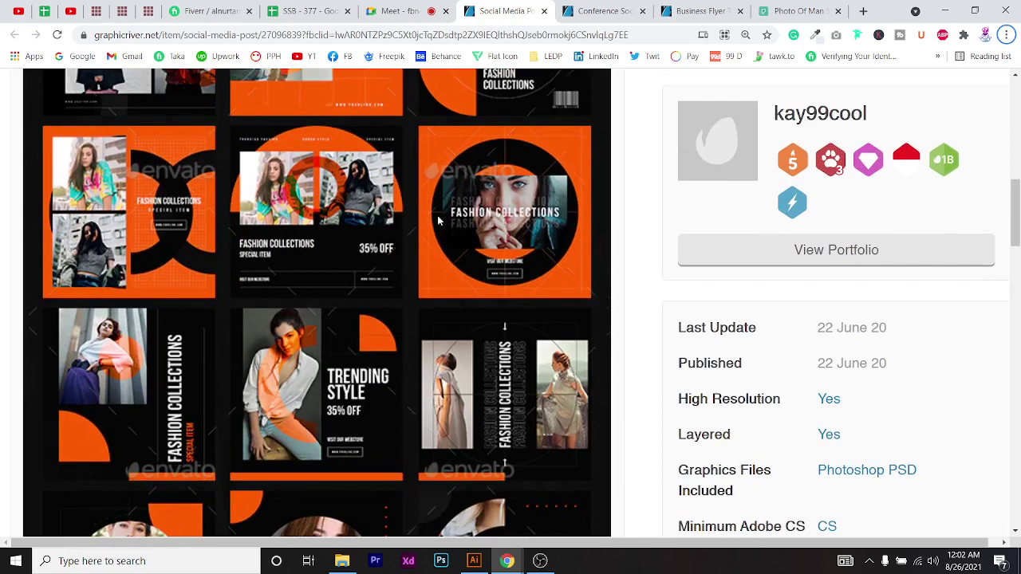
pyautogui.scroll(-1, 400, 243)
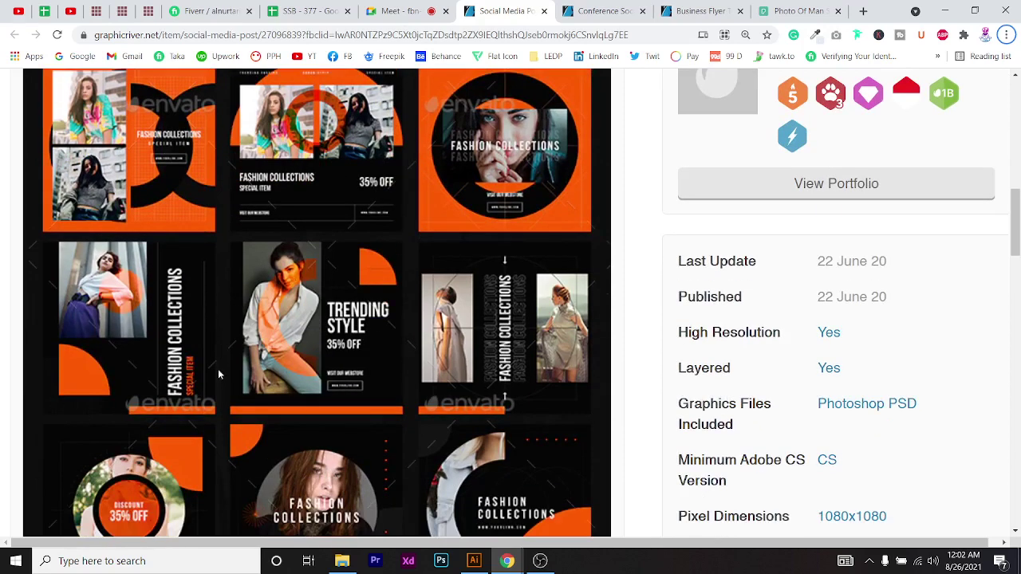
pyautogui.scroll(1, 441, 291)
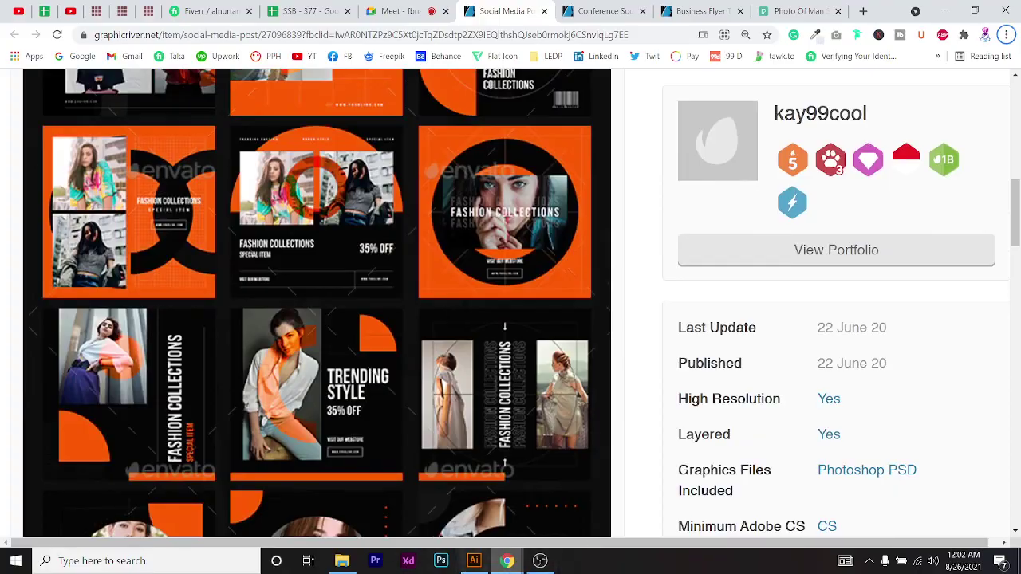
# Switch to Illustrator and draw an orange circle in the empty area above the artboards
pyautogui.click(474, 561)
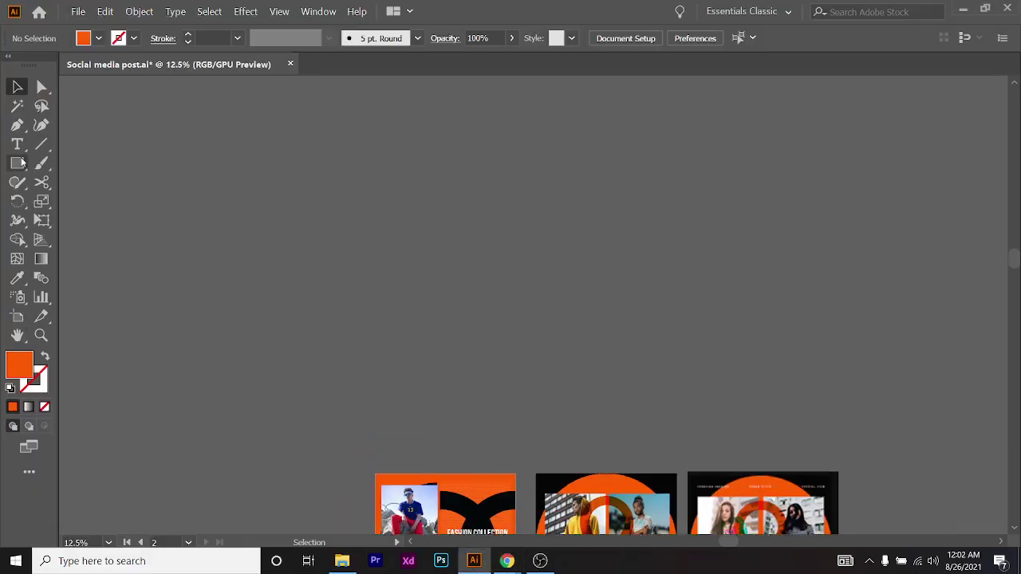
pyautogui.moveTo(17, 163); pyautogui.dragTo(102, 203)
pyautogui.moveTo(362, 171); pyautogui.dragTo(536, 346)
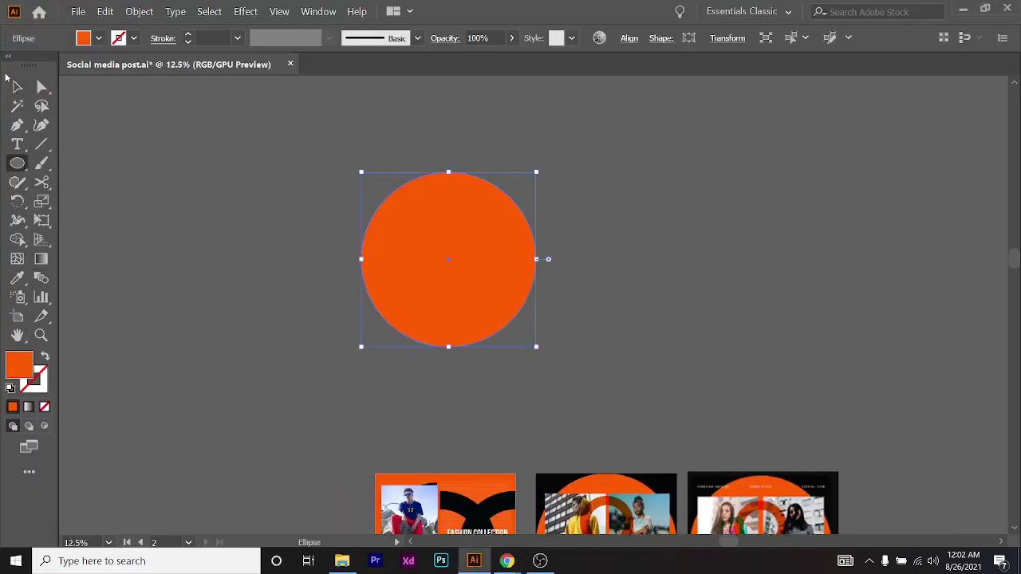
# Draw a wide rectangle across the middle of the orange circle and fill it with green
pyautogui.moveTo(16, 163); pyautogui.dragTo(68, 164)
pyautogui.moveTo(236, 193); pyautogui.dragTo(661, 323)
pyautogui.click(98, 38)
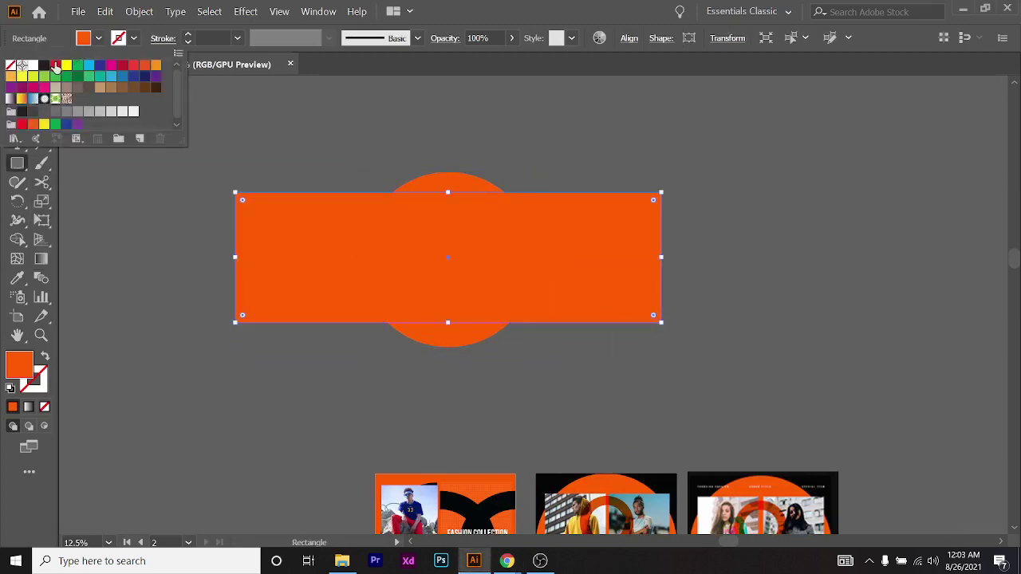
pyautogui.click(78, 75)
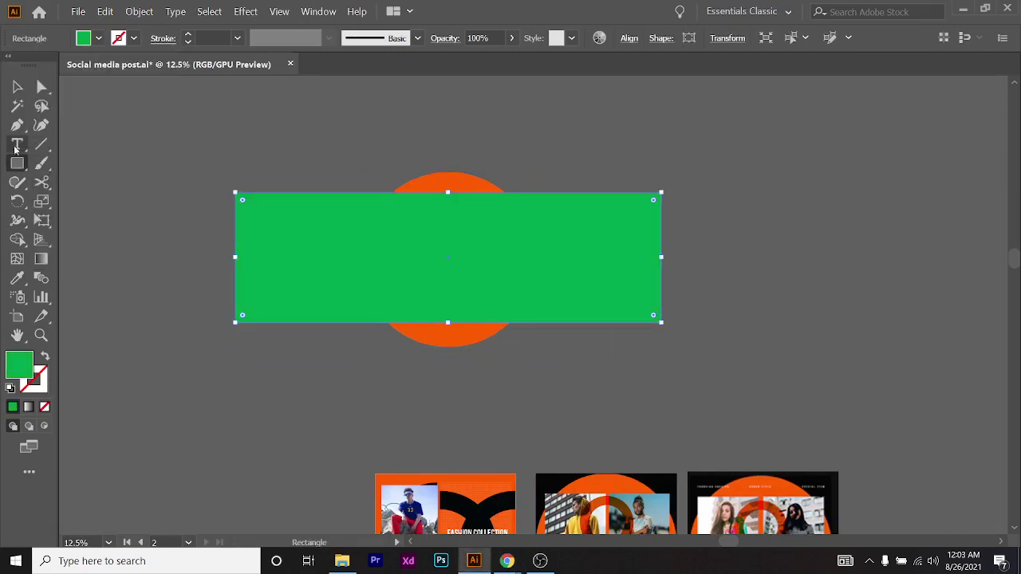
pyautogui.press('v')
pyautogui.moveTo(467, 270); pyautogui.dragTo(428, 303)
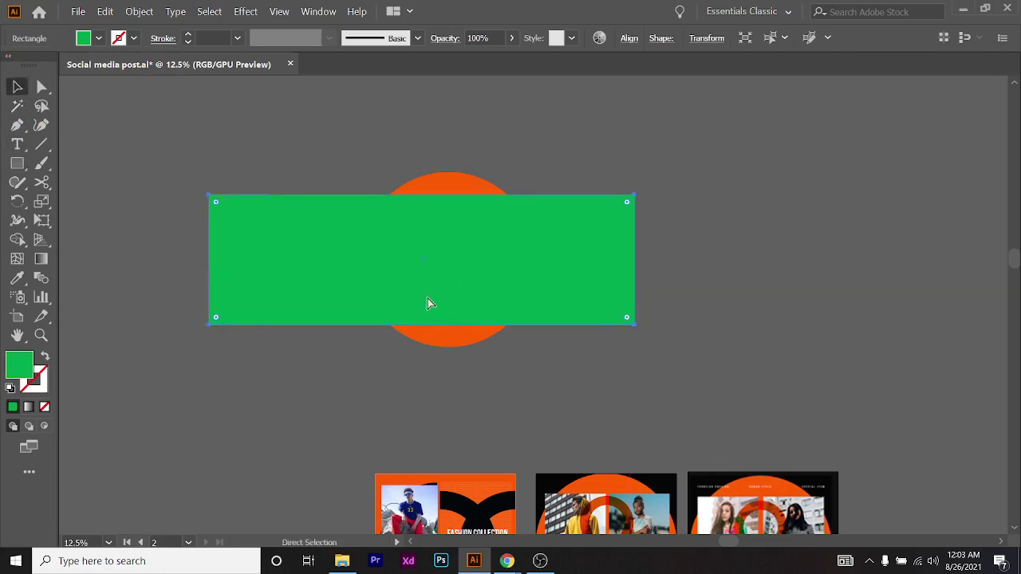
pyautogui.hotkey('ctrl', 'z')
# Switch to Chrome and examine the orange circle and photo overlaps in the upper rows of the GraphicRiver preview
pyautogui.moveTo(511, 562)
pyautogui.click(439, 459)
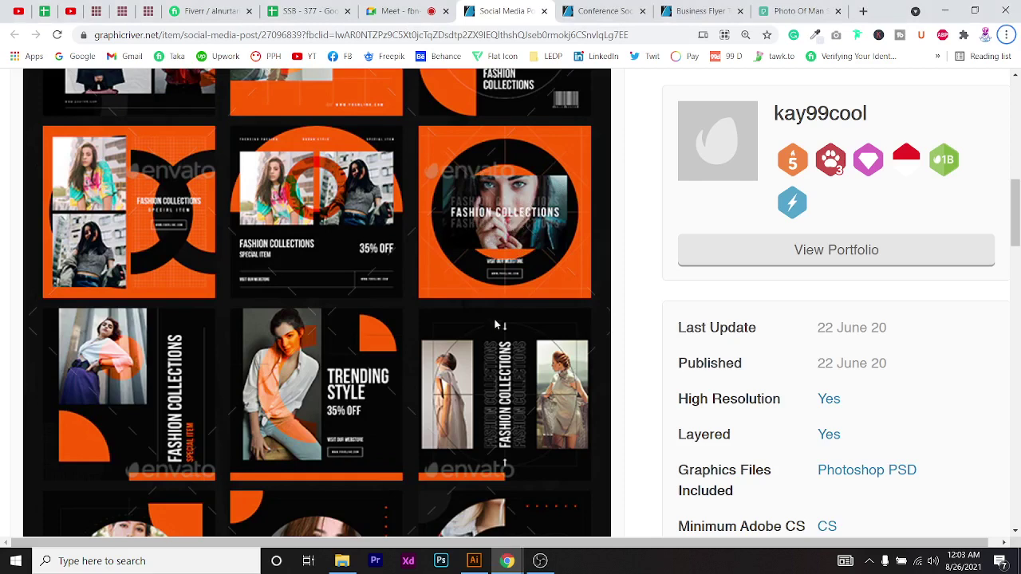
pyautogui.scroll(2, 495, 319)
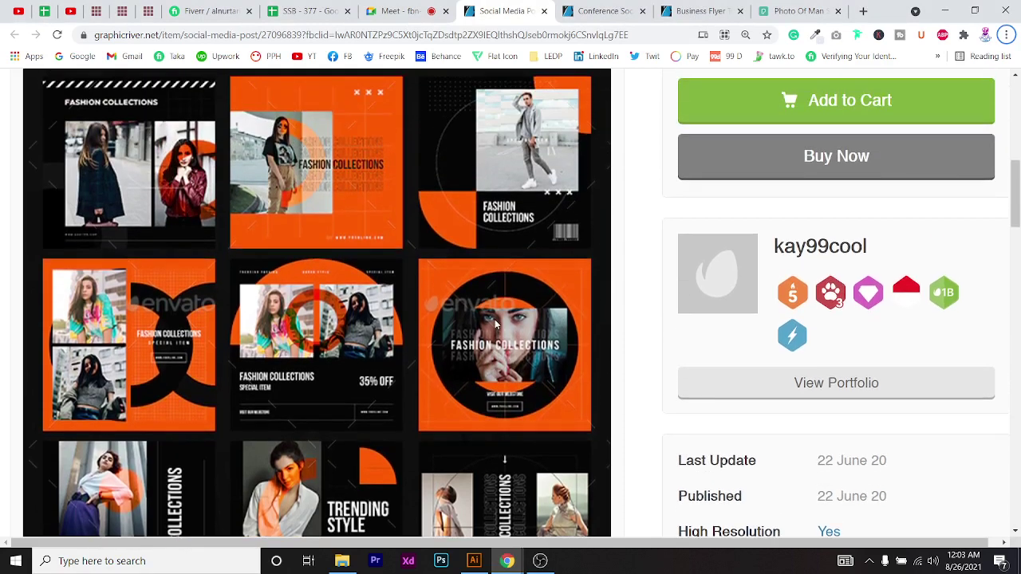
pyautogui.scroll(1, 494, 324)
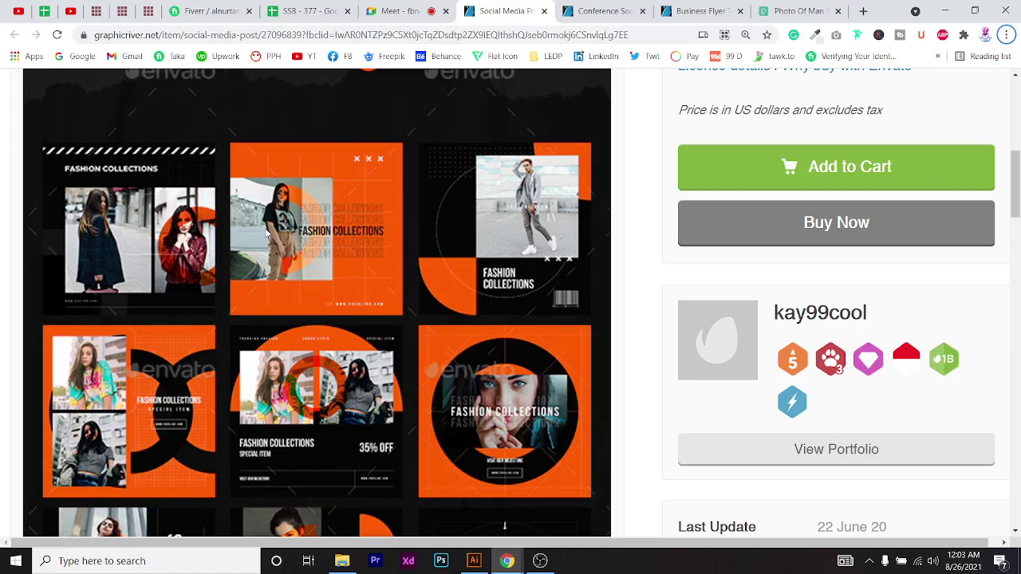
# Return to Illustrator and select the multiplied orange ring over the two photos on the second artboard for inspection
pyautogui.click(945, 11)
pyautogui.scroll(-3, 580, 445)
pyautogui.scroll(6, 580, 444)
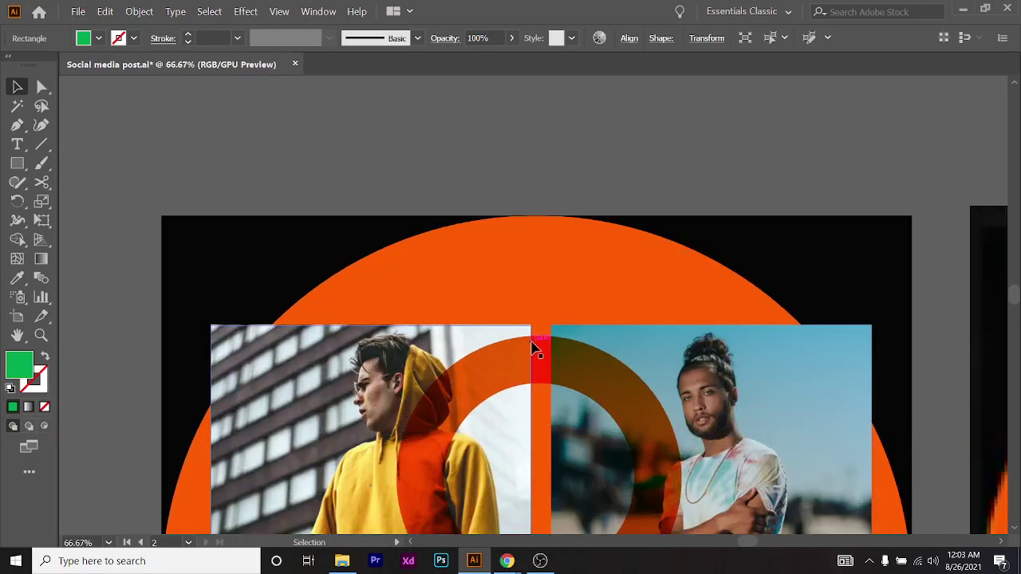
pyautogui.click(542, 362)
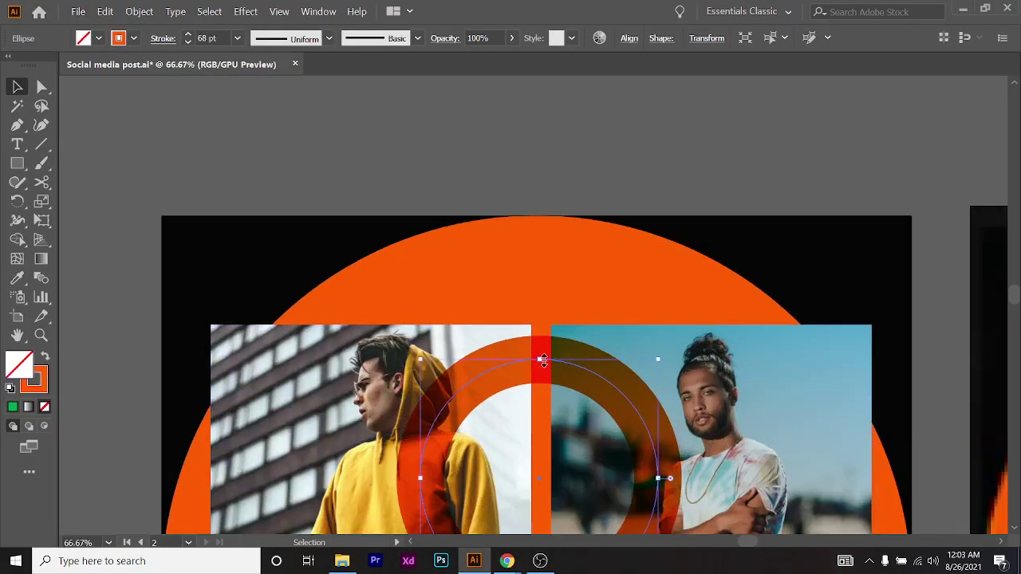
# Delete the green rectangle and the orange circle from the empty area above the artboards
pyautogui.scroll(-4, 549, 360)
pyautogui.scroll(-2, 548, 360)
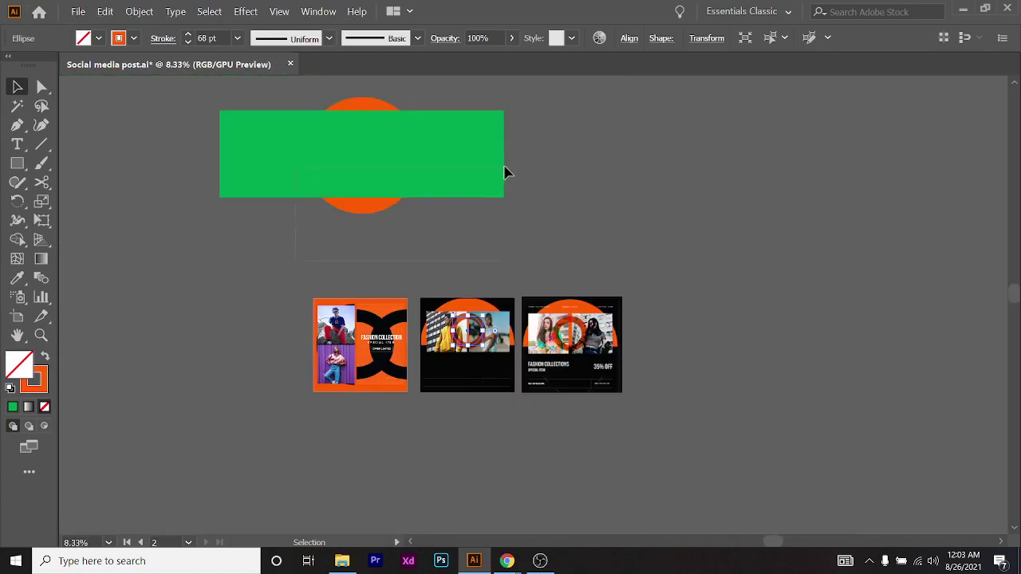
pyautogui.click(505, 172)
pyautogui.press('Delete')
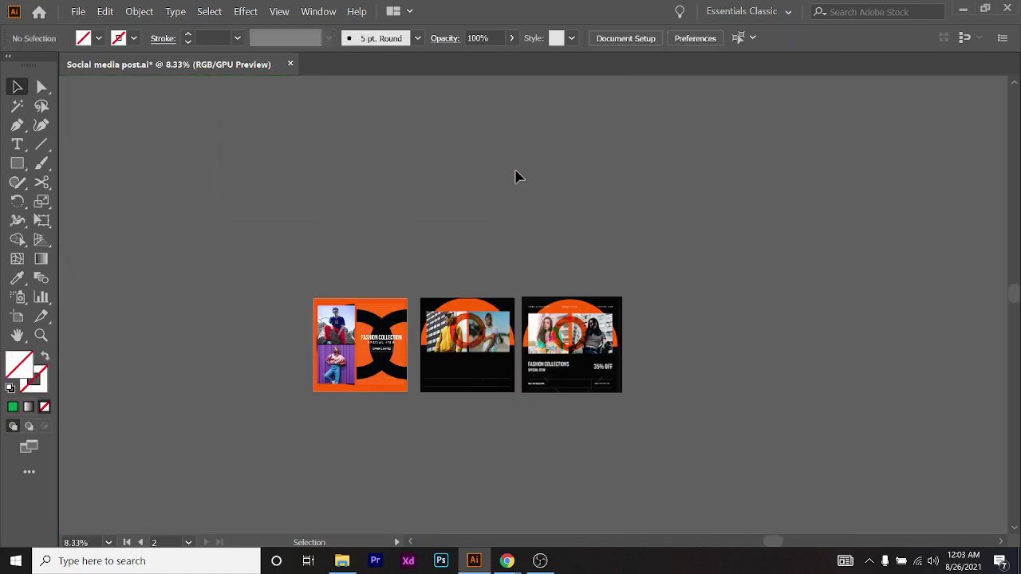
# Switch to Chrome and examine the fashion designs from the upper rows down to the bottom row of the preview
pyautogui.click(508, 562)
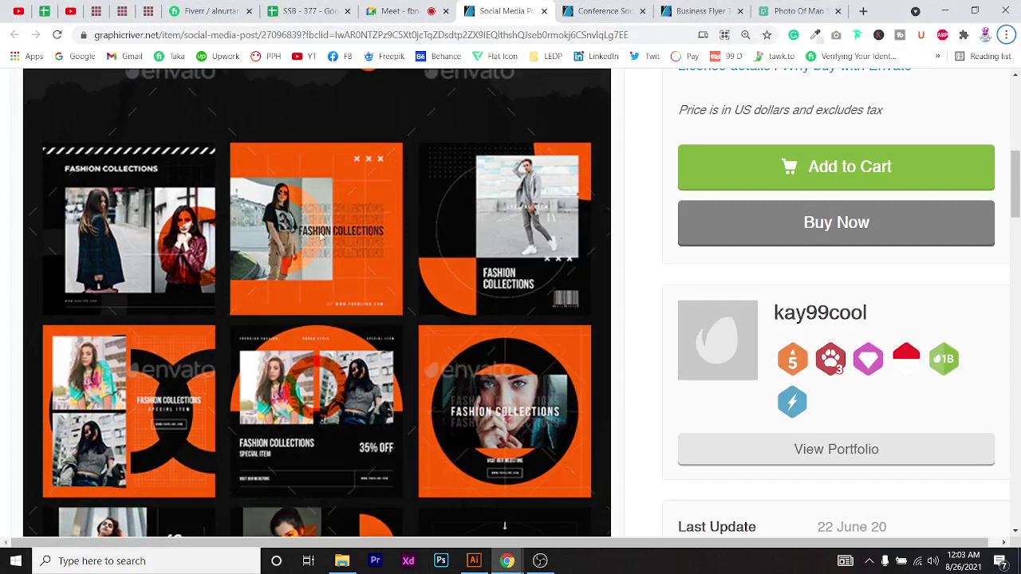
pyautogui.scroll(-2, 453, 295)
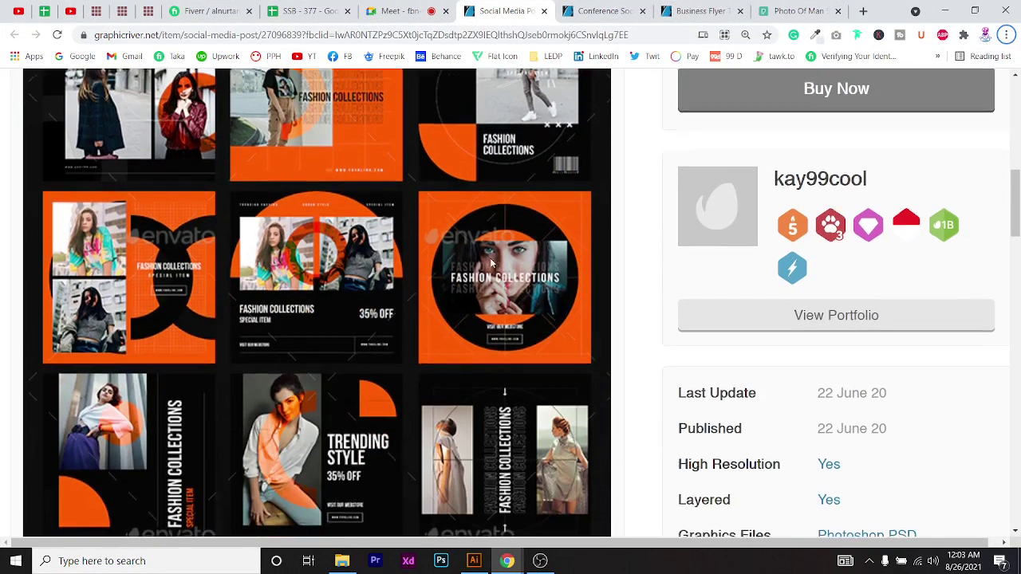
pyautogui.scroll(-2, 323, 271)
pyautogui.scroll(-1, 257, 295)
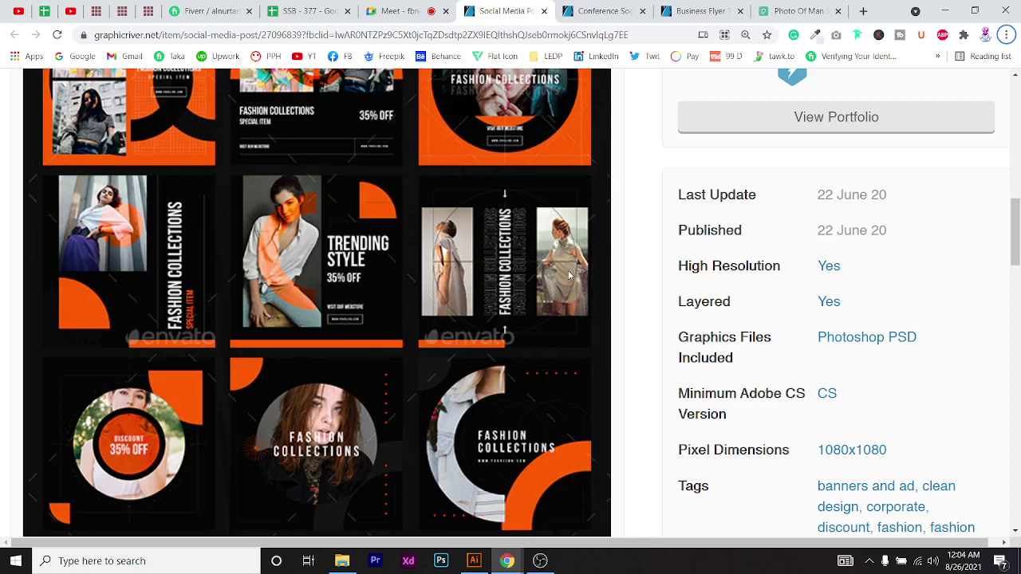
pyautogui.scroll(-2, 563, 268)
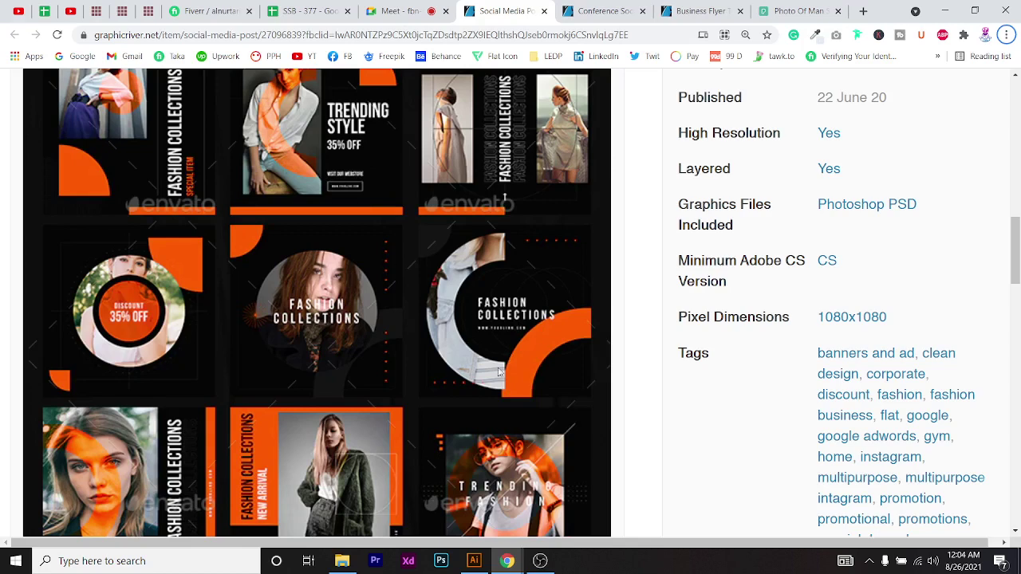
pyautogui.moveTo(515, 302); pyautogui.dragTo(475, 303)
pyautogui.scroll(-1, 516, 316)
pyautogui.scroll(-1, 510, 263)
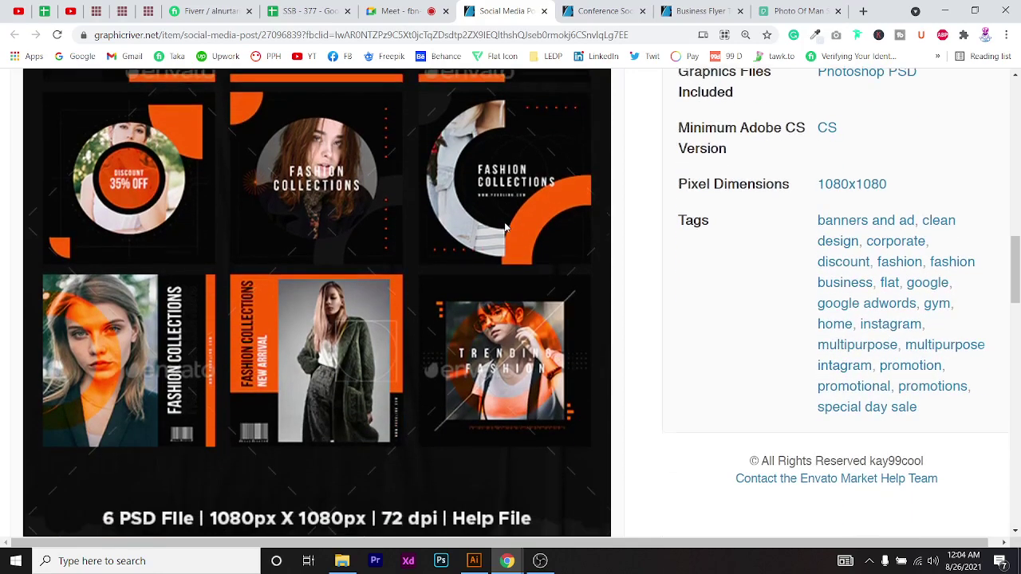
# Examine the middle-row layouts again, including the vertical headlines, the discount circle and the cropped circular photos
pyautogui.scroll(1, 505, 229)
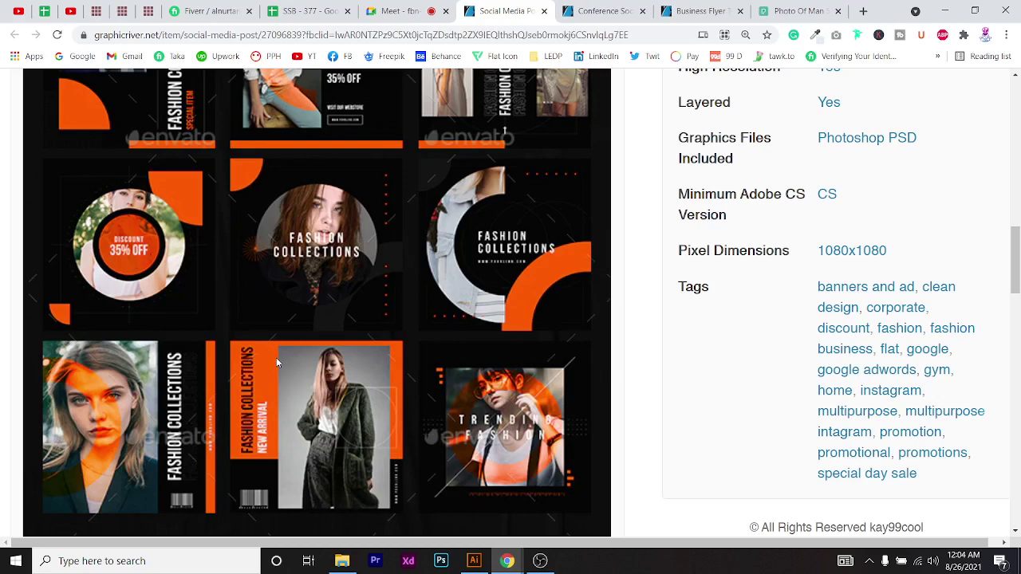
pyautogui.scroll(3, 276, 357)
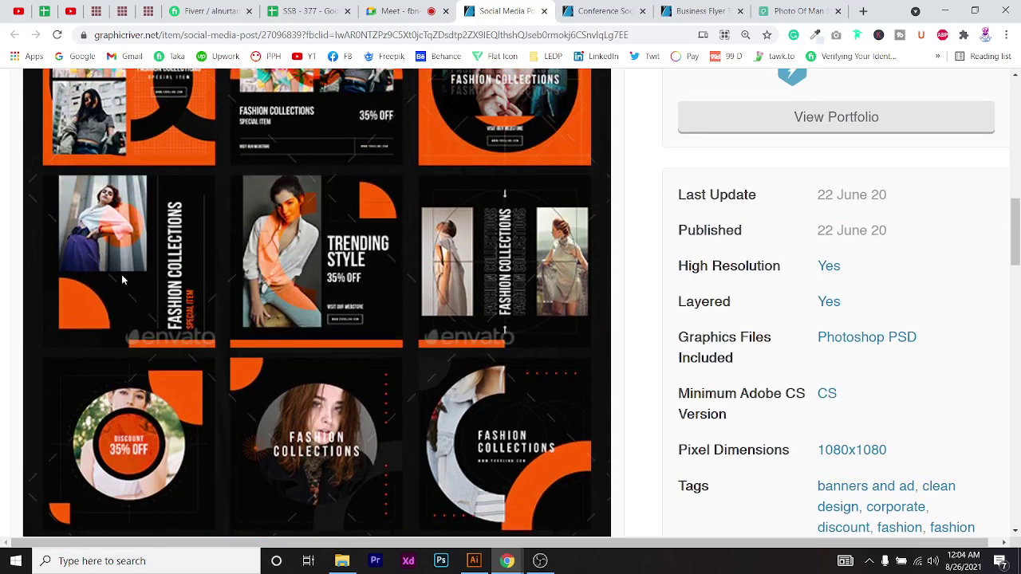
pyautogui.scroll(-1, 121, 274)
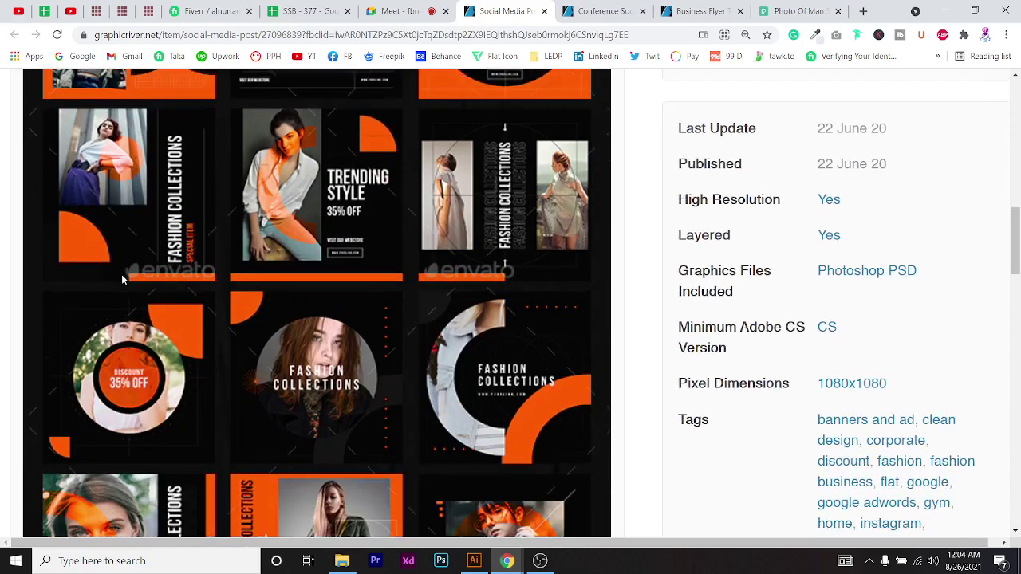
pyautogui.scroll(-2, 121, 275)
pyautogui.scroll(1, 122, 278)
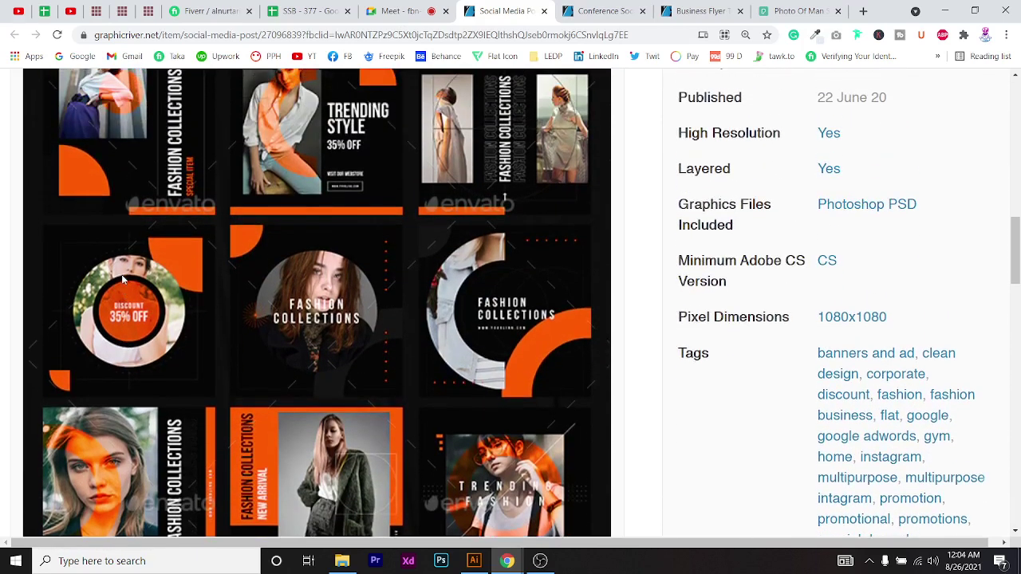
pyautogui.scroll(1, 122, 278)
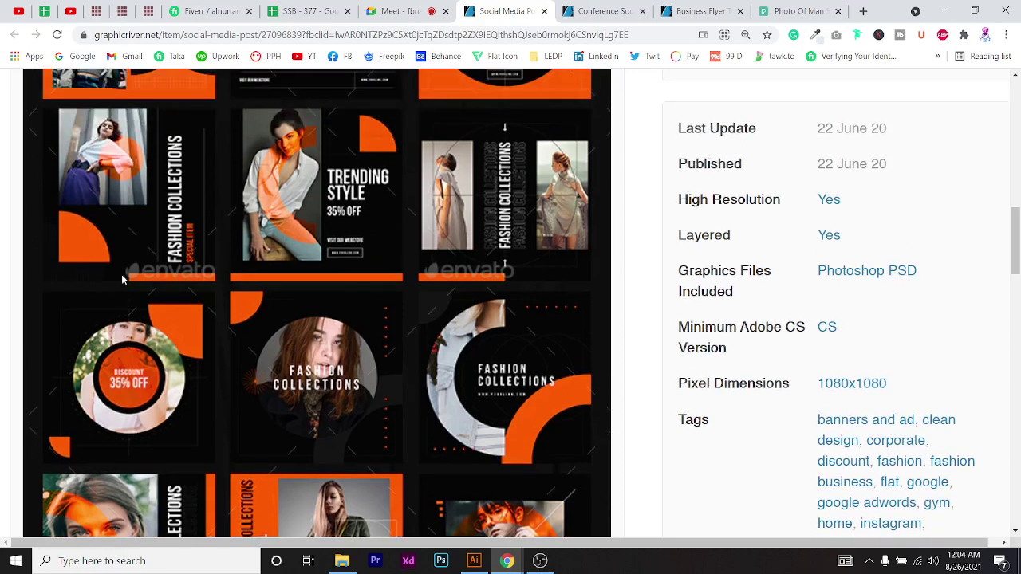
pyautogui.scroll(-1, 122, 275)
pyautogui.scroll(2, 148, 154)
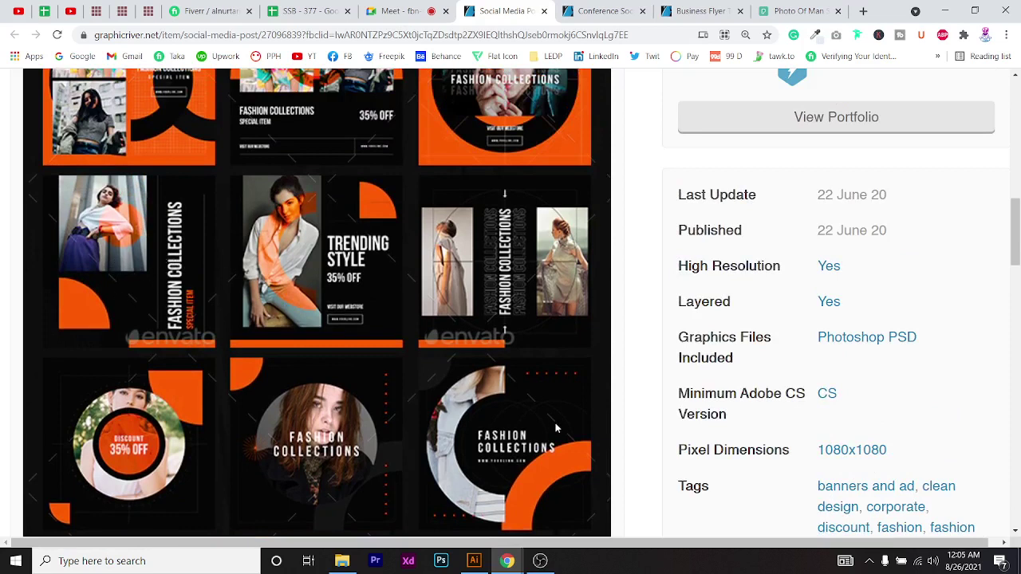
# Switch to Illustrator, duplicate the FASHION COLLECTION headline above the artboards and enlarge the copy proportionally to about 163 pt
pyautogui.click(487, 559)
pyautogui.scroll(3, 377, 334)
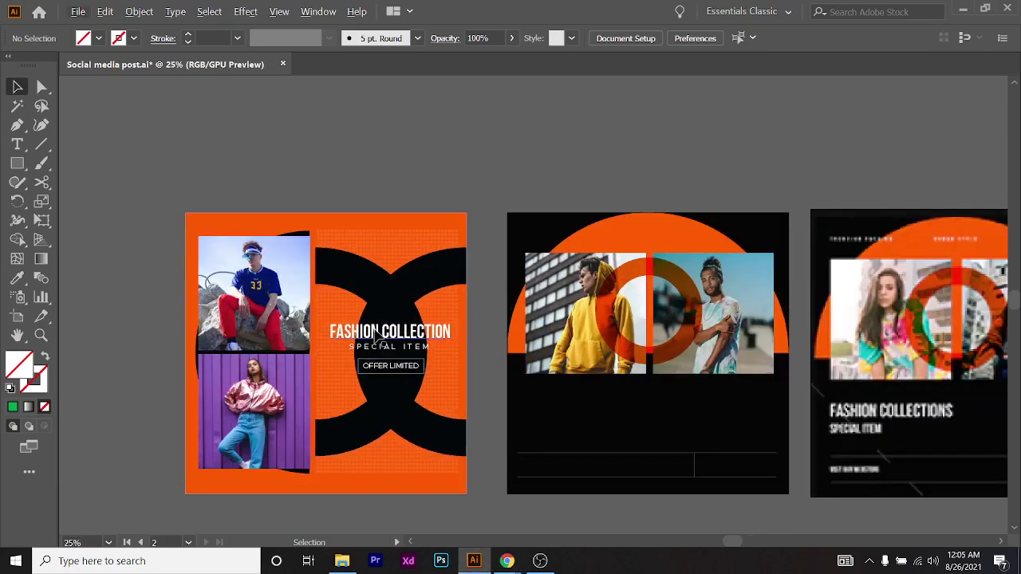
pyautogui.scroll(-1, 377, 334)
pyautogui.keyDown('alt'); pyautogui.moveTo(375, 330); pyautogui.dragTo(493, 162); pyautogui.keyUp('alt')
pyautogui.scroll(1, 569, 178)
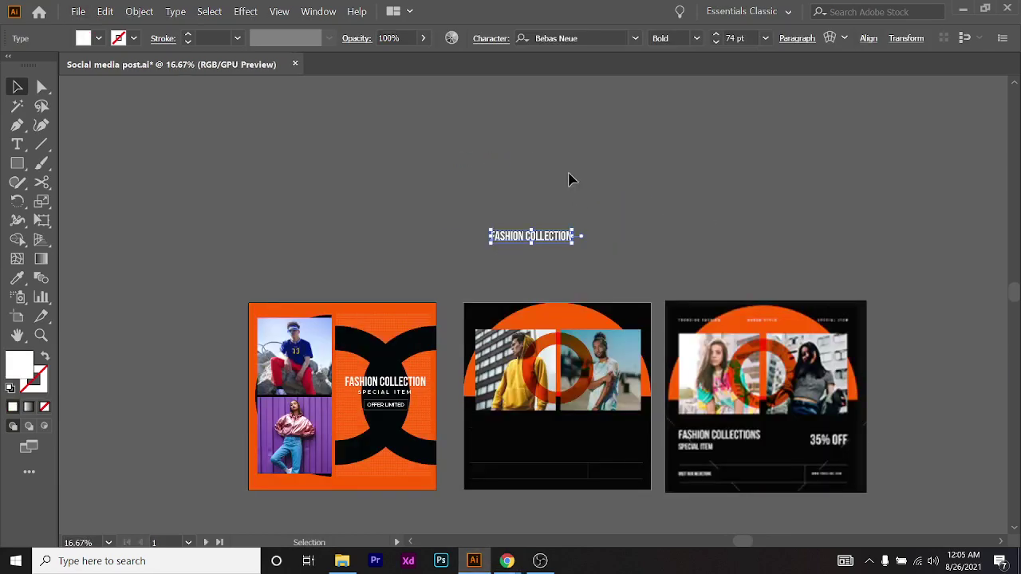
pyautogui.keyDown('shift'); pyautogui.moveTo(571, 231); pyautogui.dragTo(670, 184); pyautogui.keyUp('shift')
pyautogui.scroll(1, 666, 209)
pyautogui.scroll(3, 688, 290)
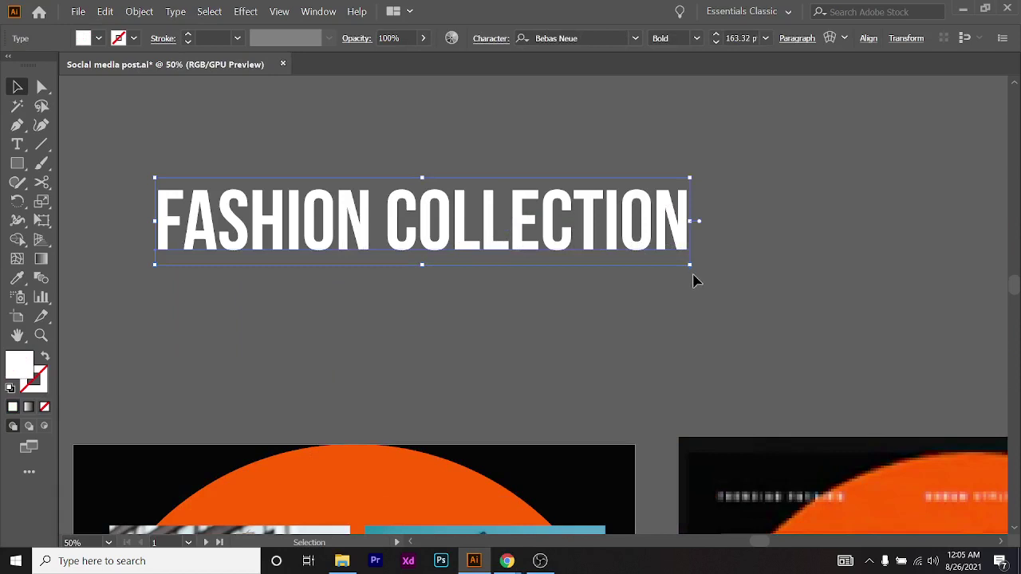
# Rotate the enlarged headline 90° counter-clockwise and duplicate it sideways into three evenly spaced vertical copies
pyautogui.moveTo(695, 270); pyautogui.dragTo(519, 290)
pyautogui.scroll(-1, 500, 236)
pyautogui.scroll(-1, 499, 236)
pyautogui.scroll(1, 479, 247)
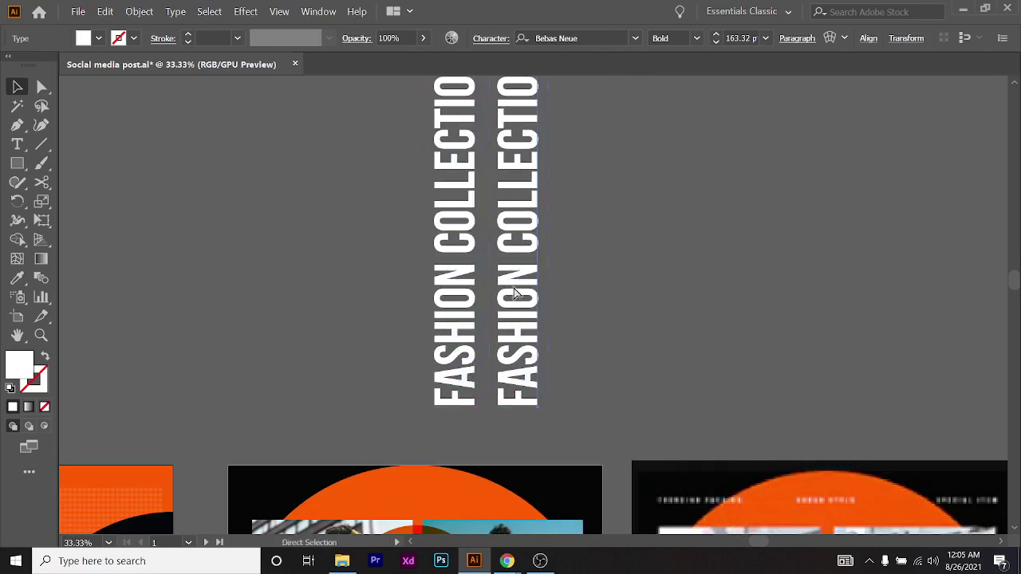
pyautogui.hotkey('ctrl', 'd')
pyautogui.click(638, 361)
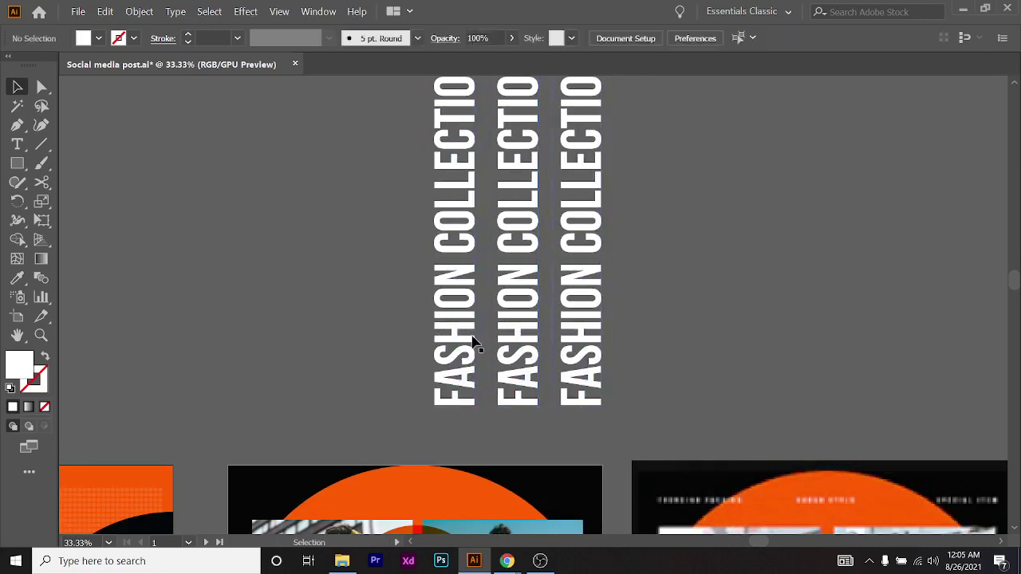
# Swap fill and stroke on the two outer vertical headlines, giving them a white outline and no fill
pyautogui.moveTo(618, 343); pyautogui.dragTo(300, 210)
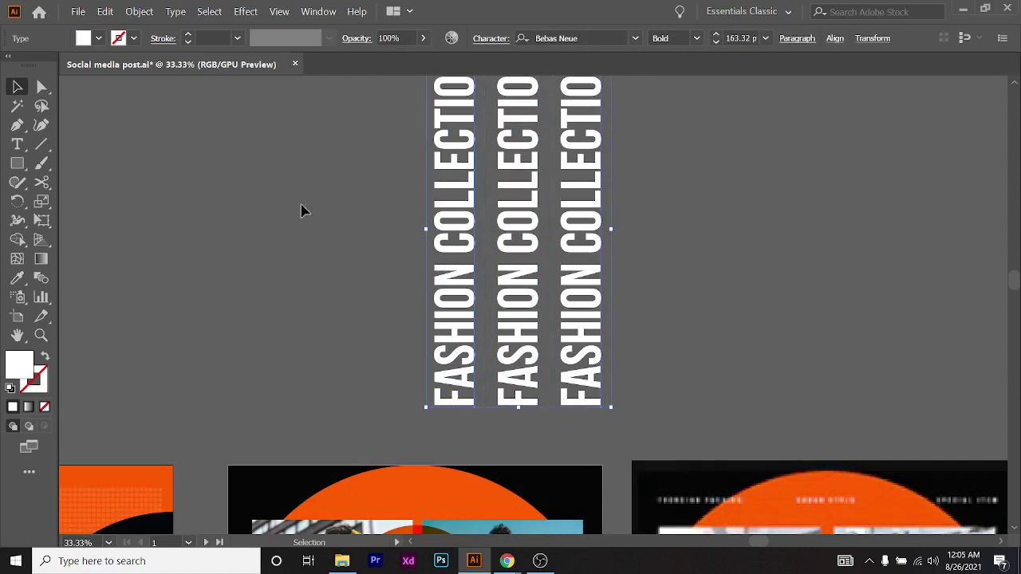
pyautogui.click(44, 357)
pyautogui.click(93, 354)
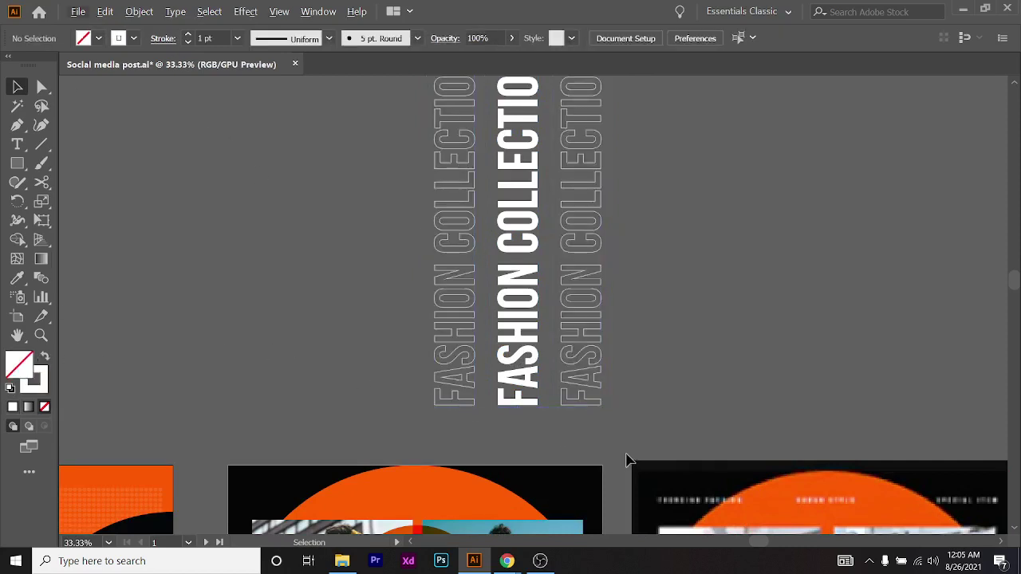
pyautogui.scroll(2, 559, 490)
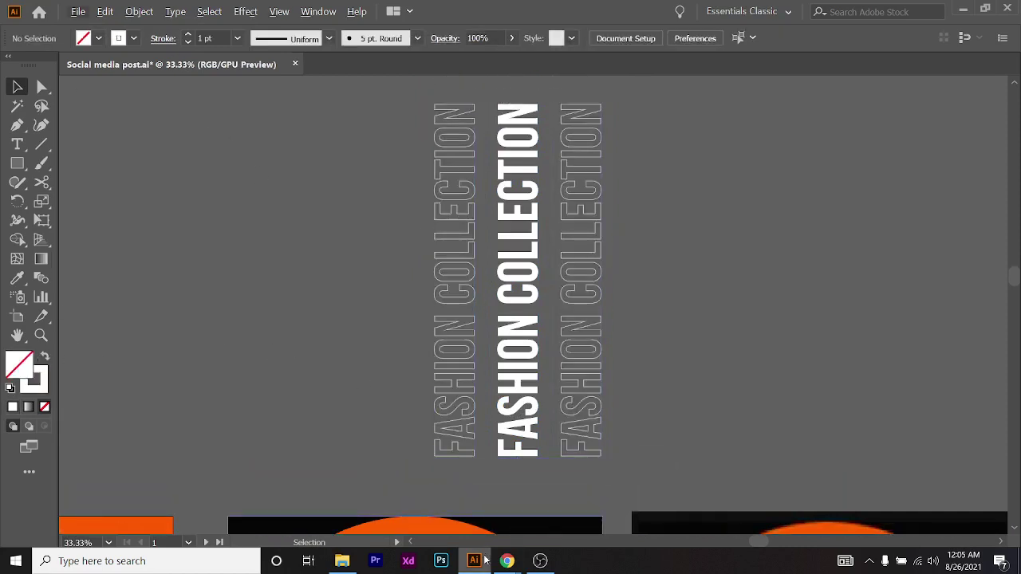
# Compare the three vertical headlines with the outlined-headline design between two photos in Chrome, and return to Illustrator
pyautogui.moveTo(496, 561)
pyautogui.click(586, 495)
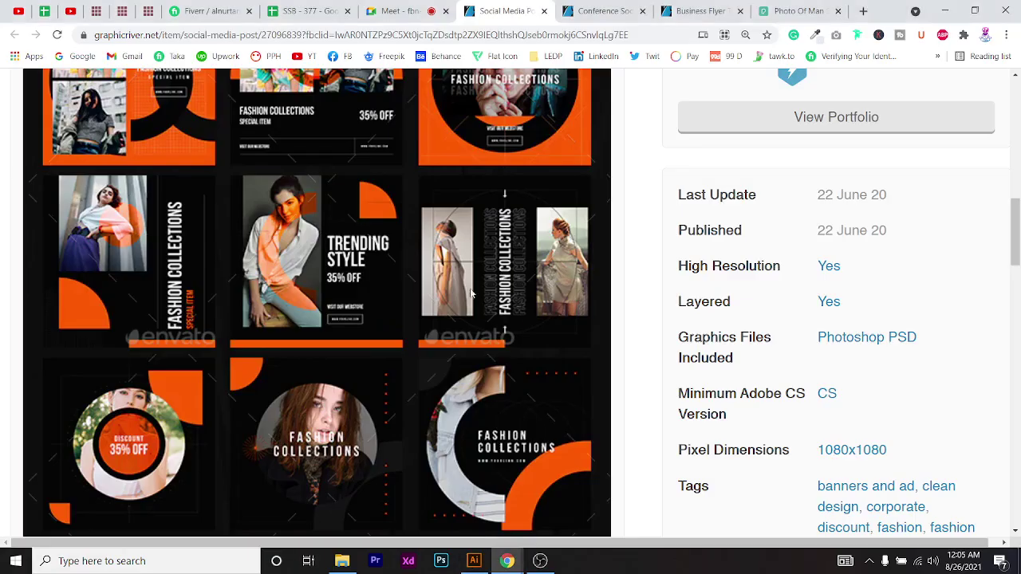
pyautogui.click(945, 10)
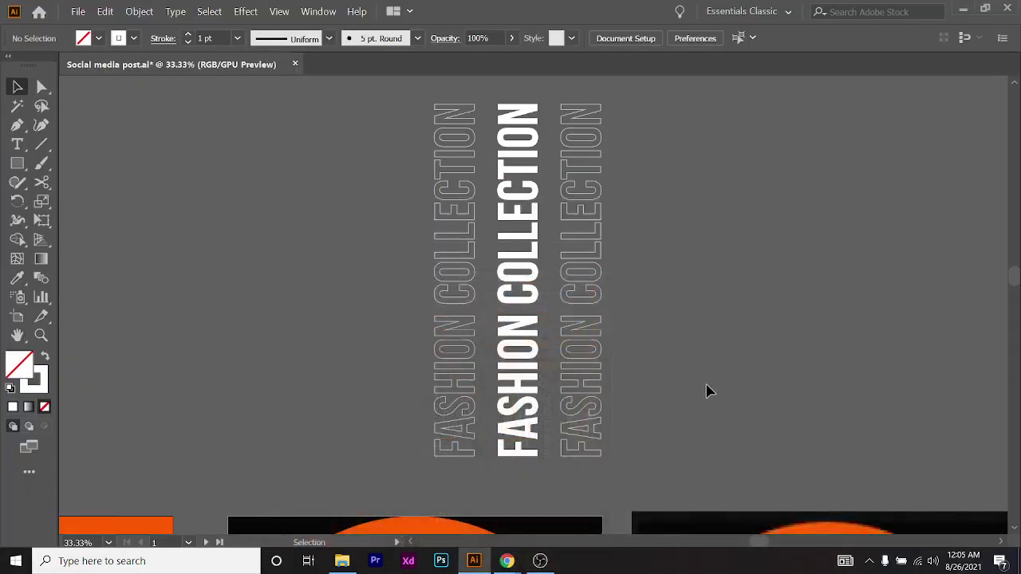
pyautogui.scroll(-1, 706, 391)
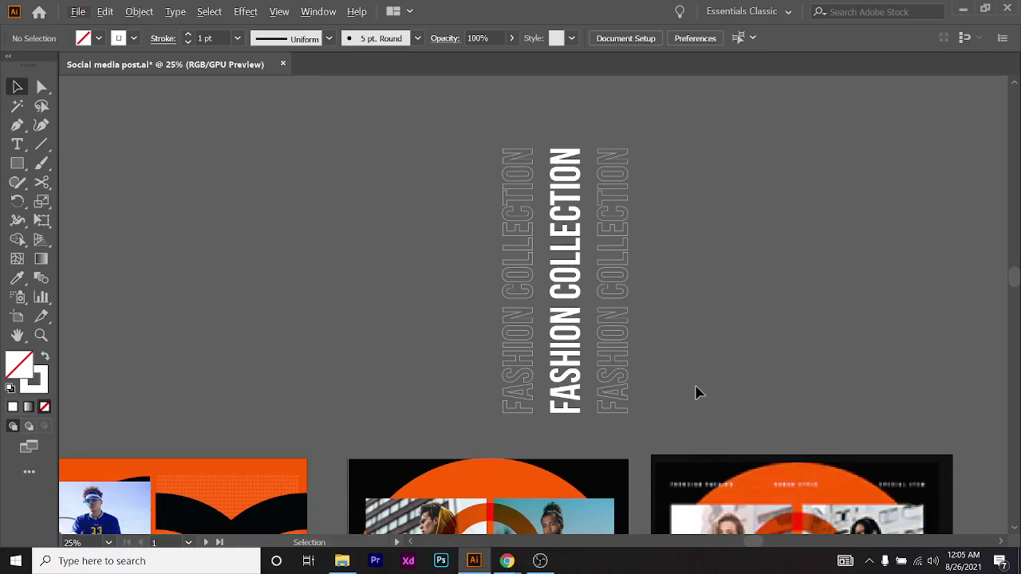
pyautogui.click(473, 561)
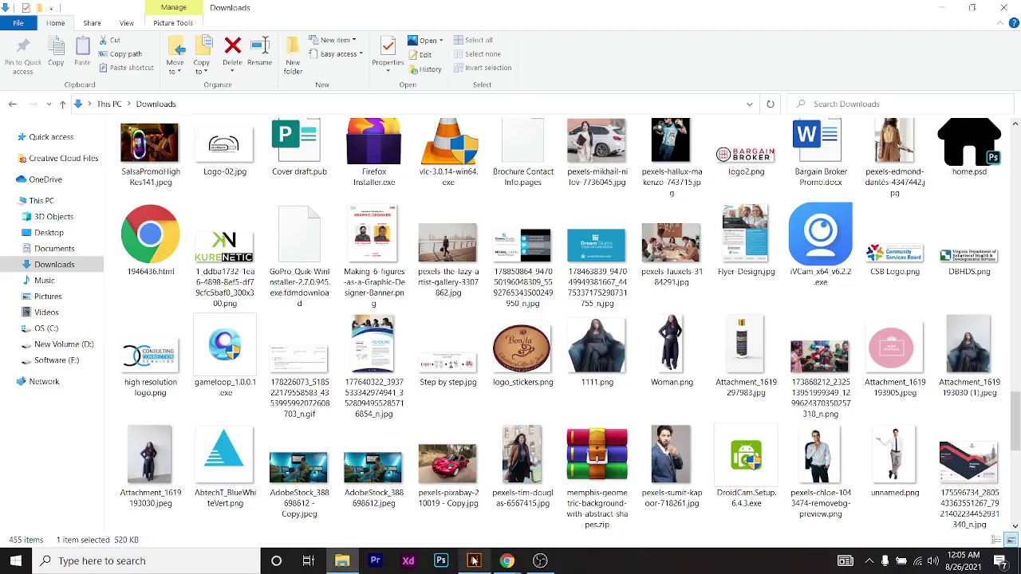
pyautogui.click(474, 562)
pyautogui.click(506, 562)
pyautogui.click(443, 479)
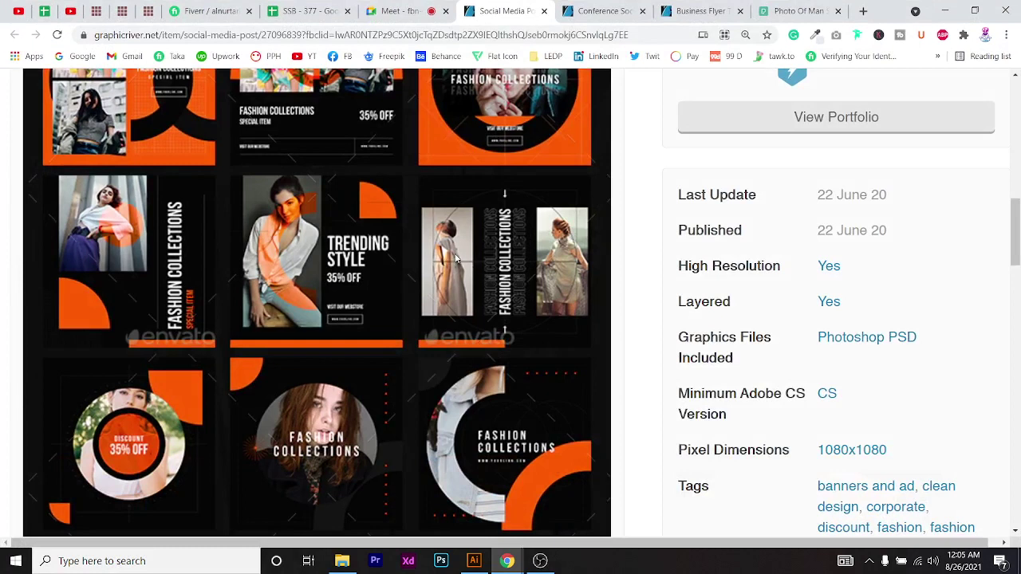
pyautogui.click(934, 6)
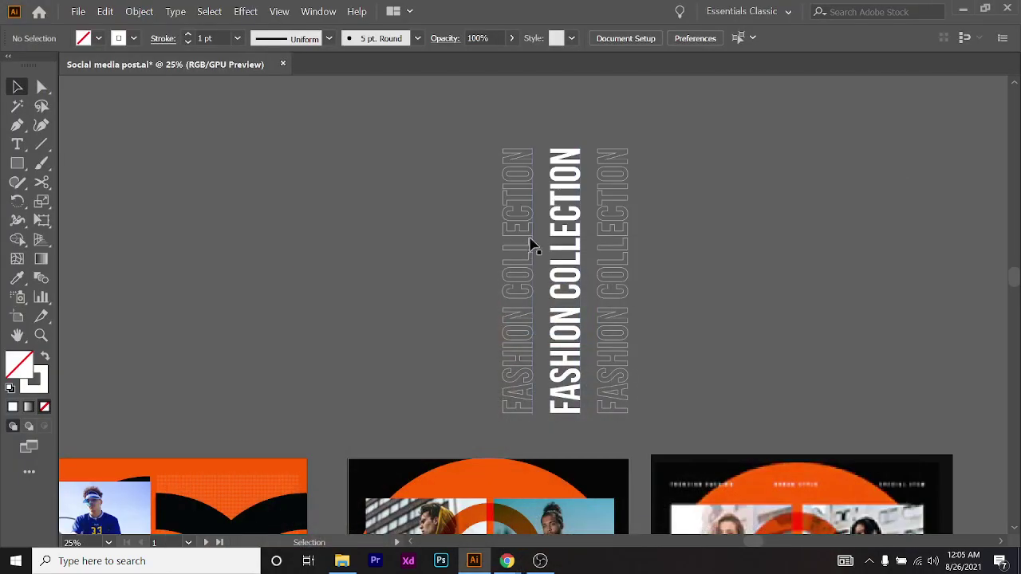
# Delete the three vertical FASHION COLLECTION headlines above the artboards
pyautogui.hotkey('ctrl', '-')
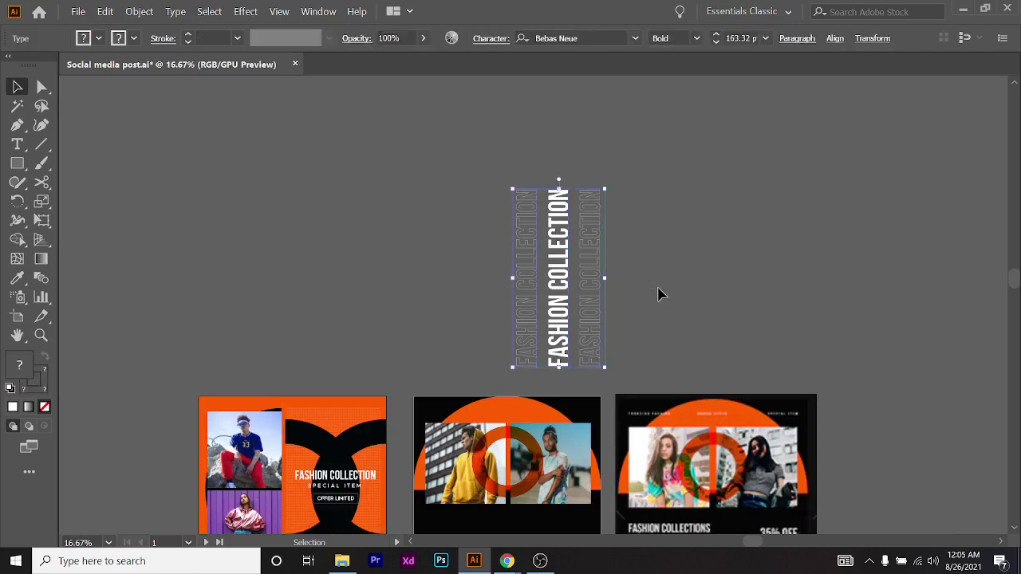
pyautogui.press('Delete')
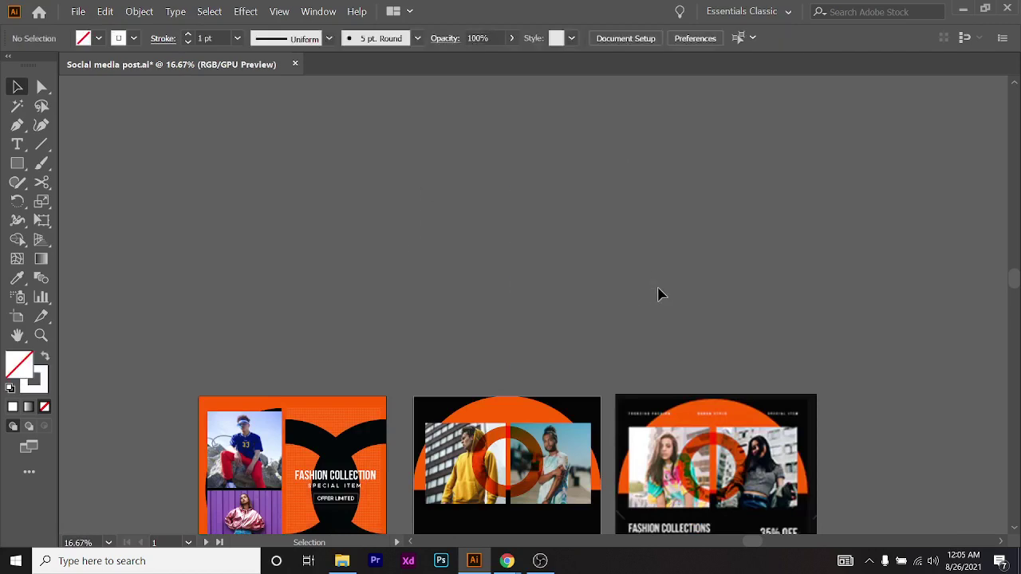
pyautogui.hotkey('ctrl', '0')
pyautogui.scroll(-2, 621, 294)
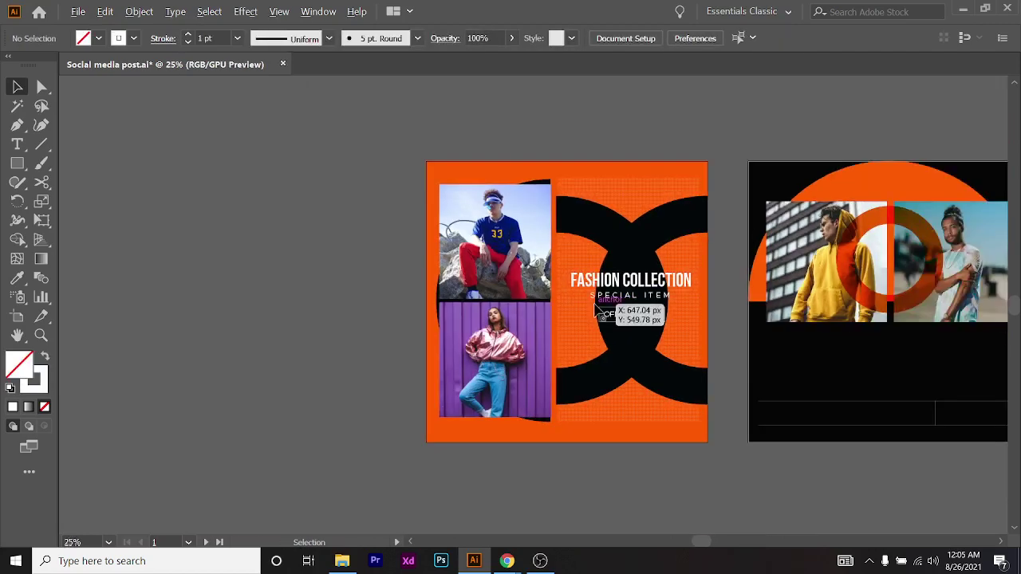
pyautogui.hscroll(2, 447, 339)
pyautogui.hscroll(4, 268, 366)
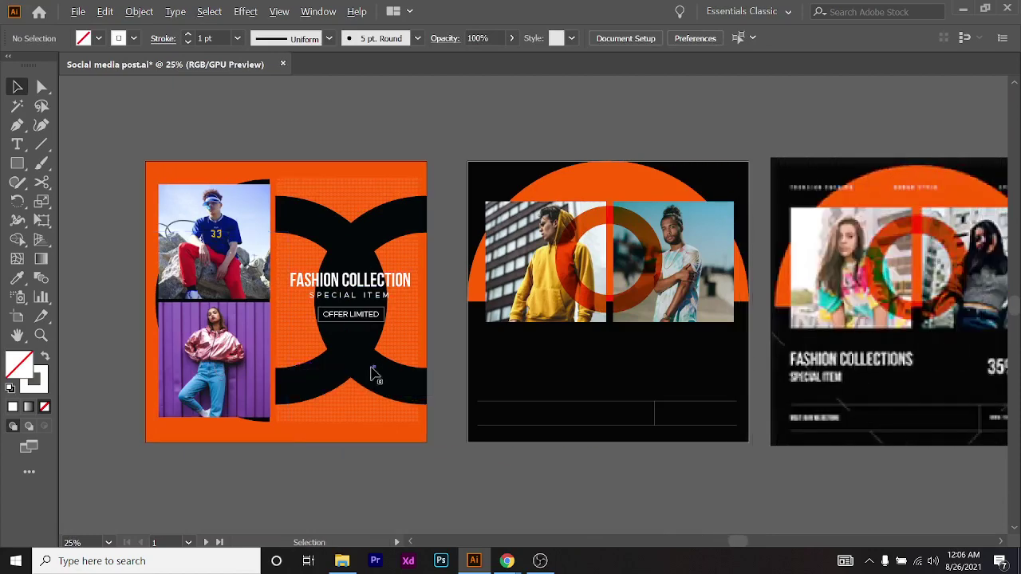
# Switch to Chrome, examine the circular FASHION COLLECTIONS ring design in the GraphicRiver preview, and return to Illustrator
pyautogui.hotkey('alt', 'Tab')
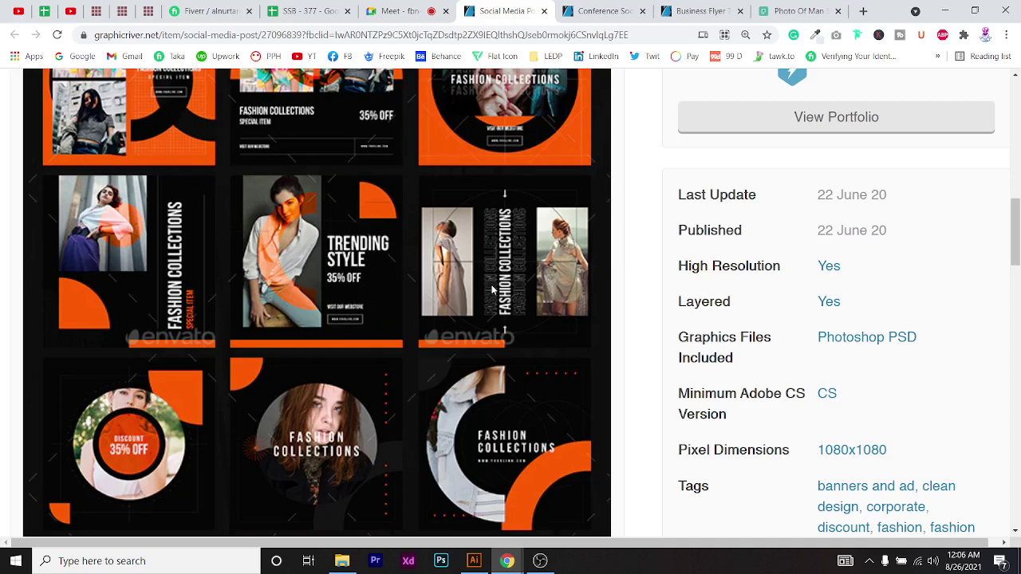
pyautogui.scroll(-3, 512, 320)
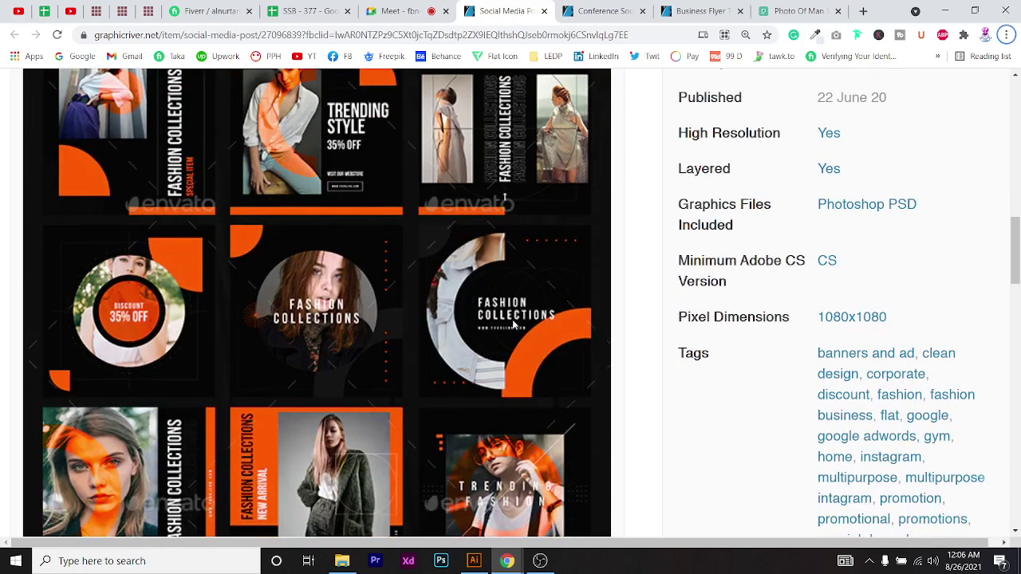
pyautogui.scroll(3, 546, 319)
pyautogui.hotkey('ctrl', '-')
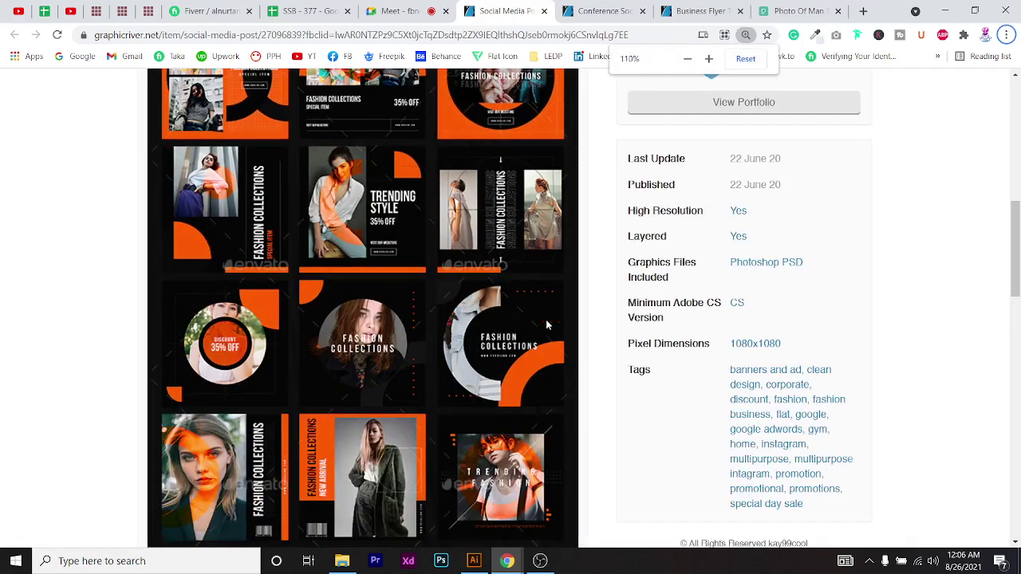
pyautogui.hotkey('ctrl', '-')
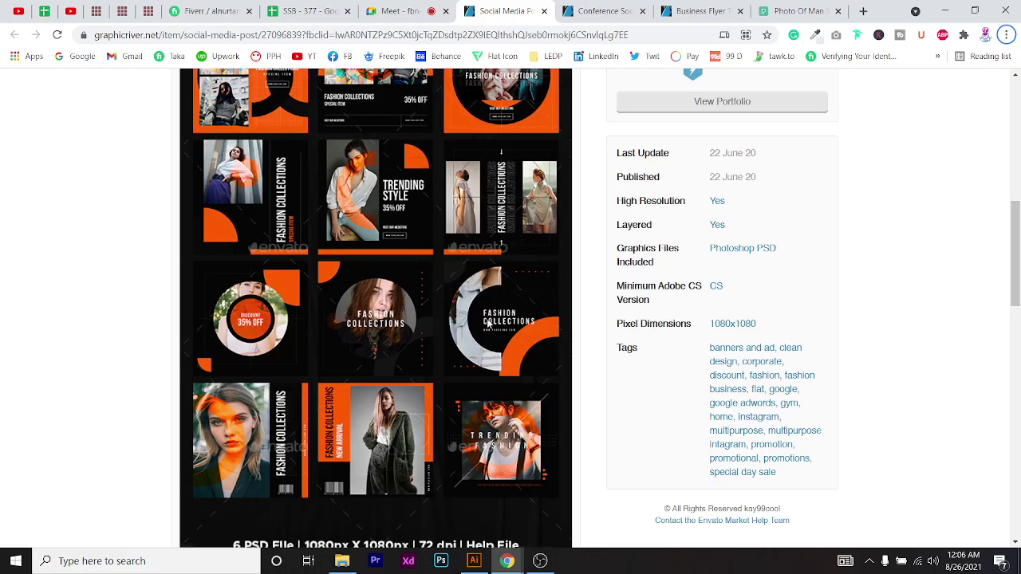
pyautogui.hotkey('alt', 'Tab')
pyautogui.hotkey('alt', 'Tab')
pyautogui.hotkey('alt', 'Tab')
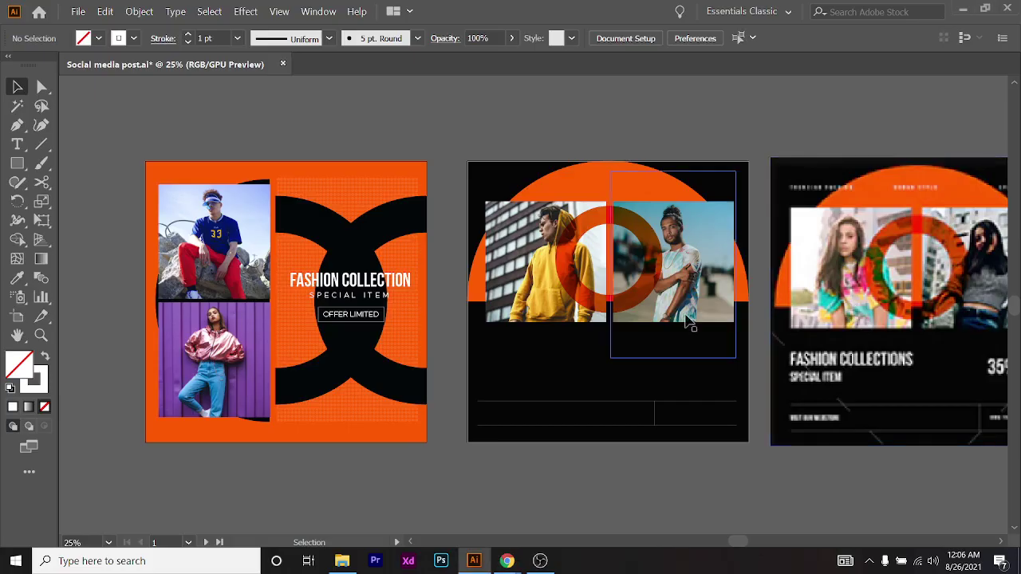
# Move the second artboard's photos, orange shapes and divider lines onto the empty canvas beyond the first artboard, leaving the black background in place
pyautogui.keyDown('alt'); pyautogui.scroll(-1, 690, 321); pyautogui.keyUp('alt')
pyautogui.scroll(3, 691, 325)
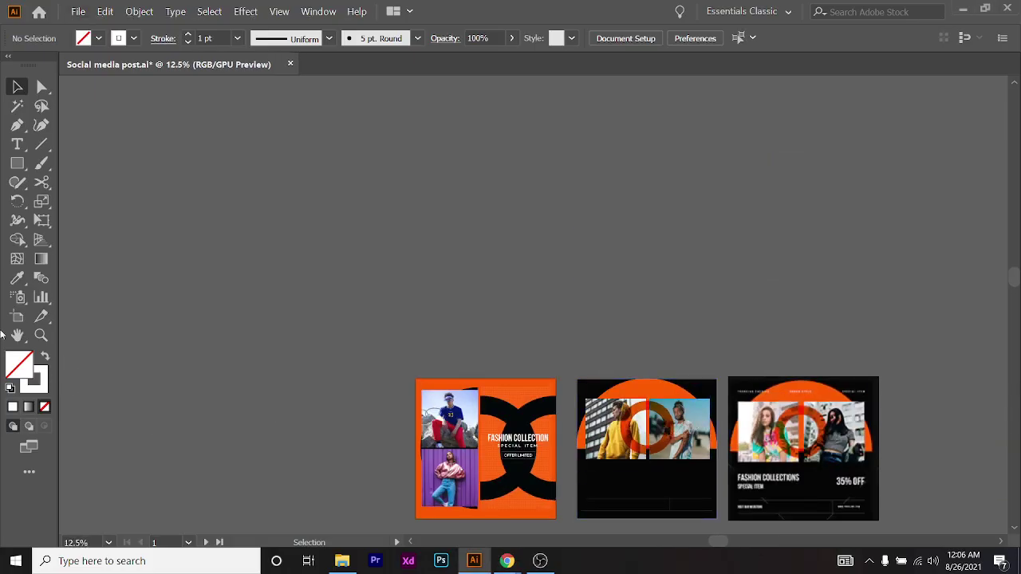
pyautogui.scroll(-1, 700, 454)
pyautogui.keyDown('alt'); pyautogui.scroll(1, 672, 438); pyautogui.keyUp('alt')
pyautogui.click(658, 431)
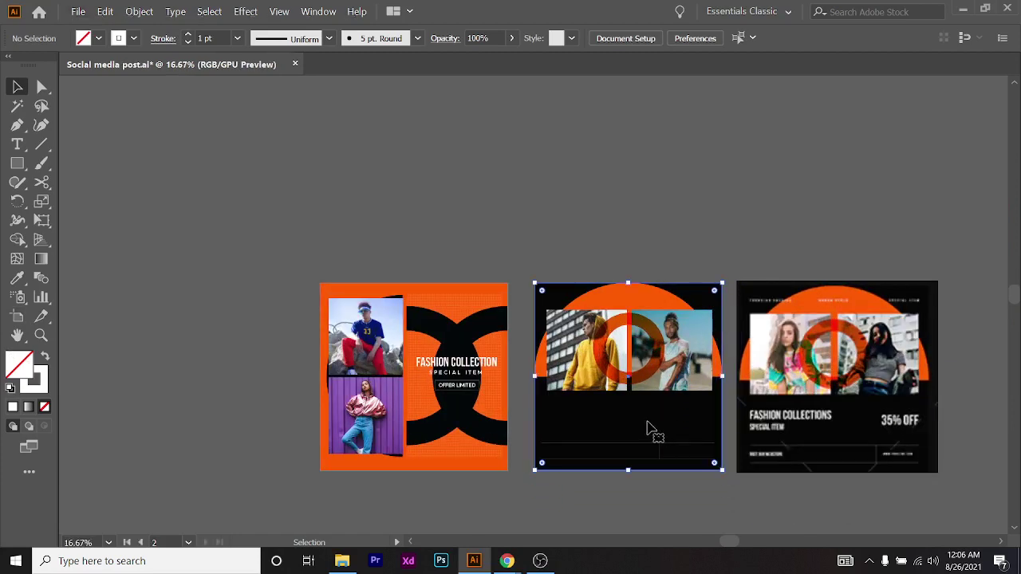
pyautogui.moveTo(553, 226); pyautogui.dragTo(714, 519)
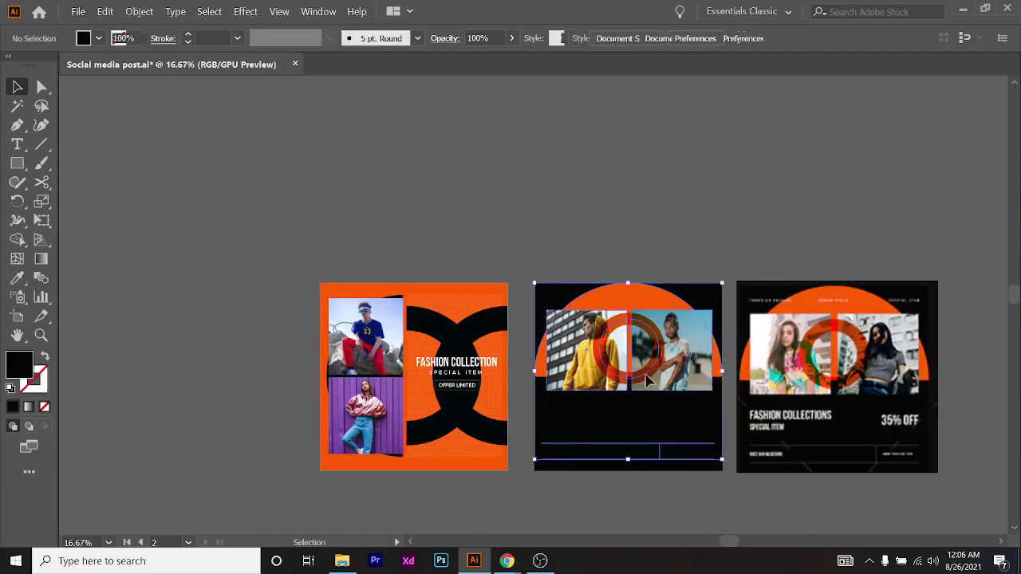
pyautogui.keyDown('alt'); pyautogui.scroll(-1, 643, 370); pyautogui.keyUp('alt')
pyautogui.moveTo(644, 370); pyautogui.dragTo(192, 255)
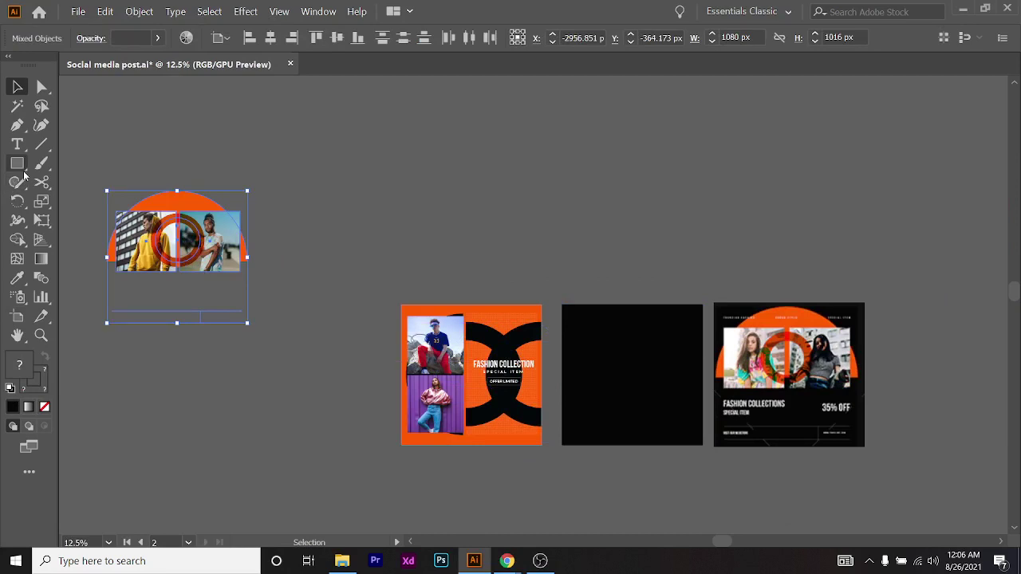
# Draw a circle from the centre of the black second artboard with the Ellipse tool and fill it green
pyautogui.click(17, 182)
pyautogui.click(22, 166)
pyautogui.moveTo(26, 170); pyautogui.dragTo(88, 200)
pyautogui.keyDown('alt'); pyautogui.scroll(1, 590, 355); pyautogui.keyUp('alt')
pyautogui.moveTo(613, 351)
pyautogui.mouseDown()
pyautogui.moveTo(729, 255)
pyautogui.moveTo(698, 262)
pyautogui.mouseUp()
pyautogui.press('v')
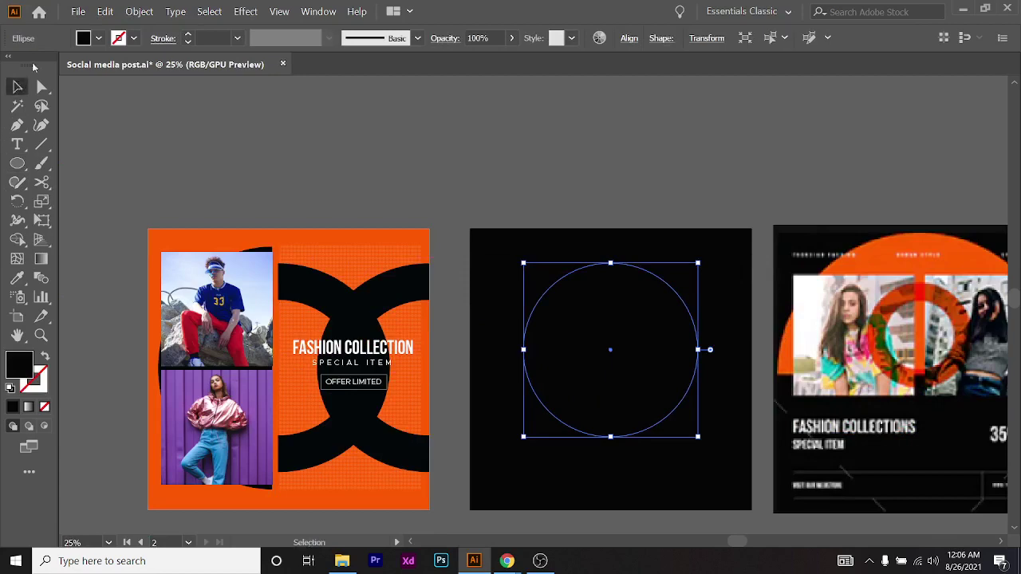
pyautogui.click(85, 38)
pyautogui.click(90, 75)
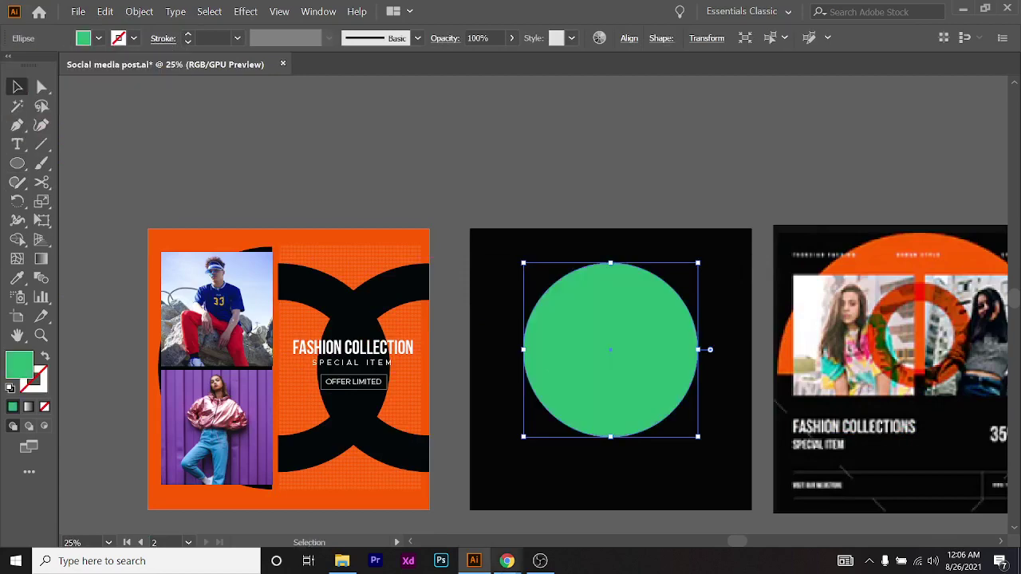
# Check the ring design in Chrome, then enlarge the green circle in Illustrator until it nearly fills the black artboard
pyautogui.click(507, 562)
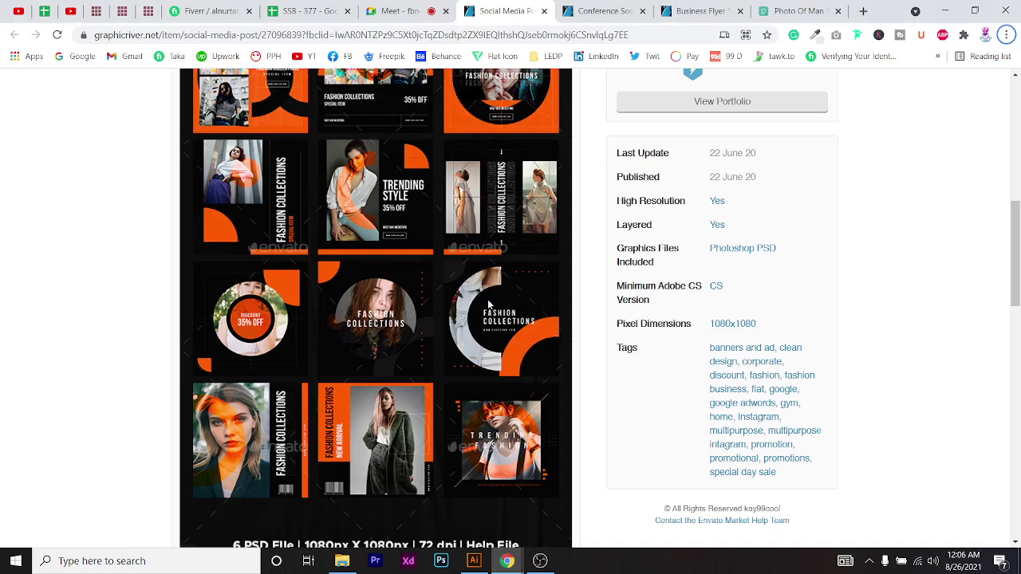
pyautogui.hotkey('alt', 'Tab')
pyautogui.scroll(-1, 638, 399)
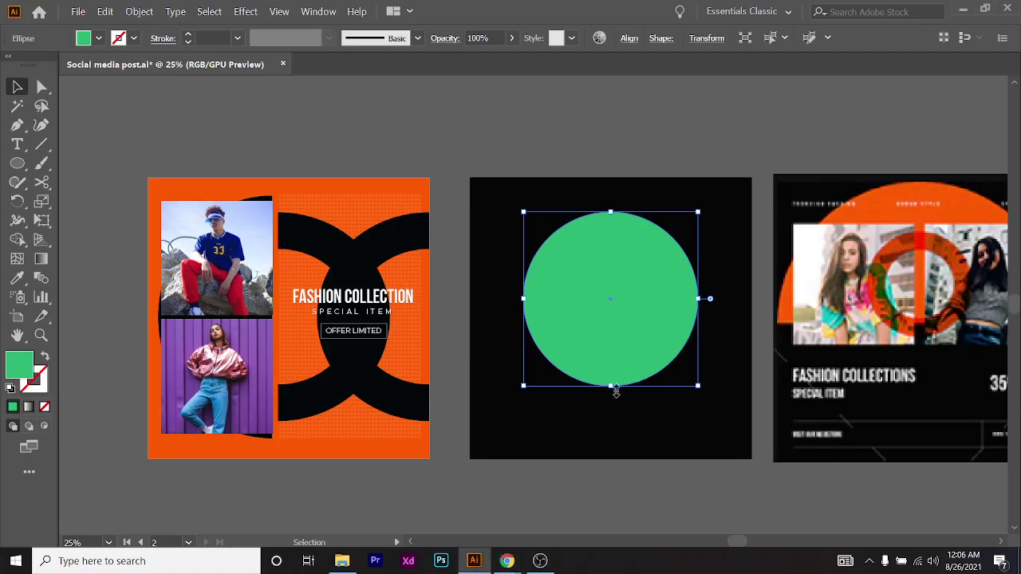
pyautogui.moveTo(615, 391); pyautogui.dragTo(613, 444)
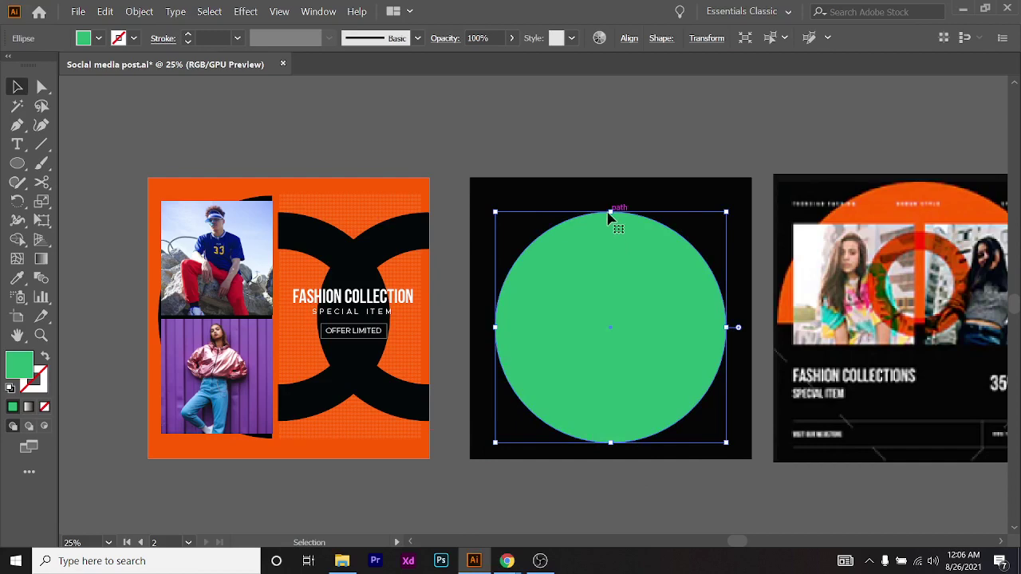
pyautogui.moveTo(610, 216); pyautogui.dragTo(618, 196)
pyautogui.click(450, 256)
# Release the clipping mask on the first artboard's upper photo and place a copy of the photo behind the green circle
pyautogui.click(236, 295)
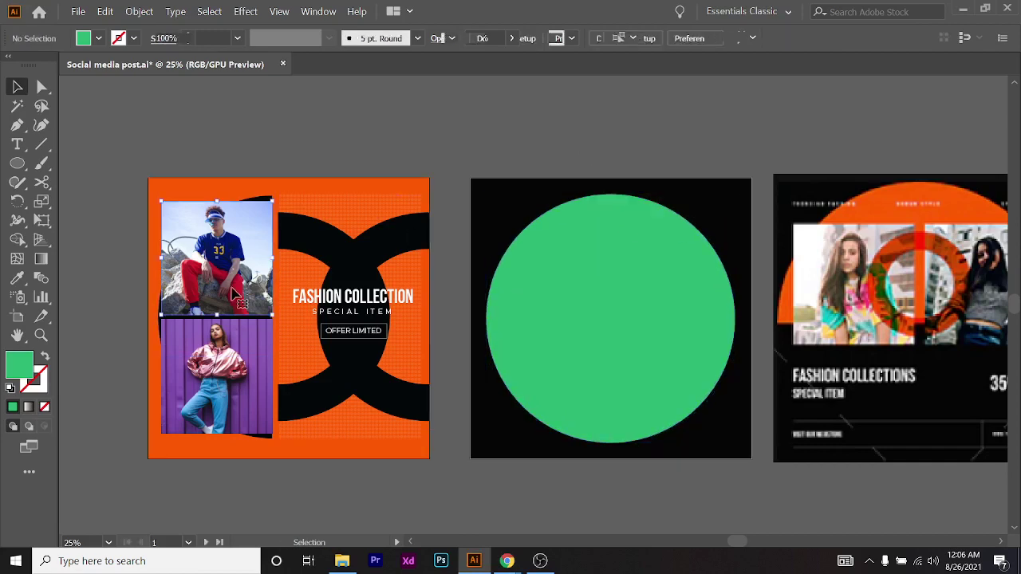
pyautogui.rightClick(236, 296)
pyautogui.click(271, 384)
pyautogui.moveTo(225, 262); pyautogui.dragTo(625, 283)
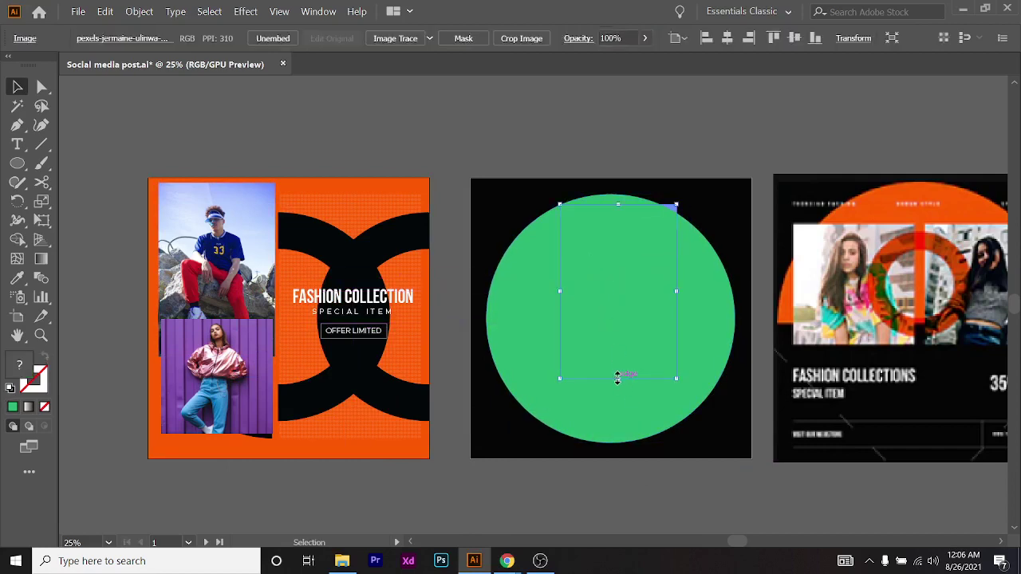
# Enlarge and position the copied photo behind the green circle, and mask it with the circle as a clipping mask
pyautogui.moveTo(618, 379); pyautogui.dragTo(618, 467)
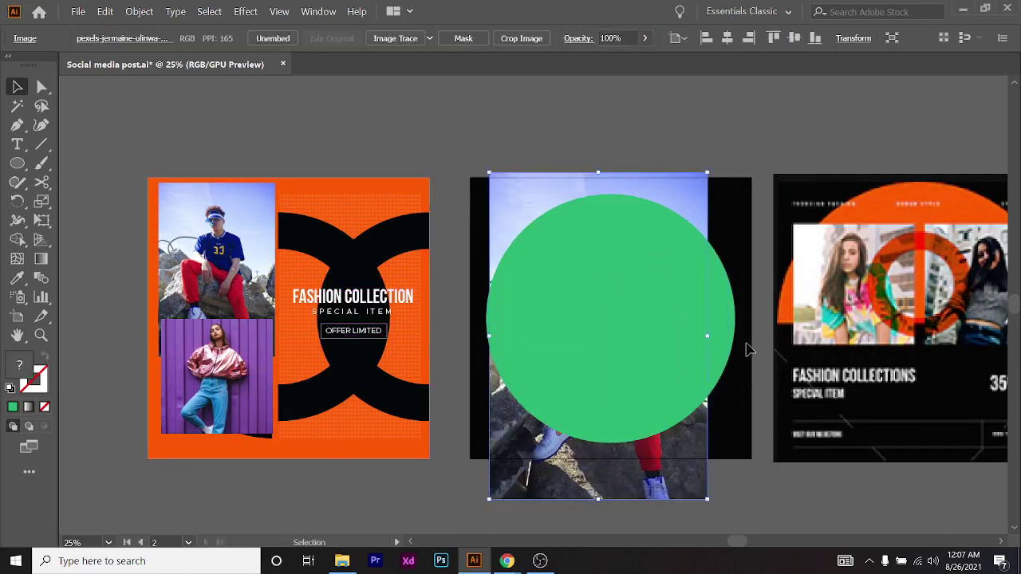
pyautogui.moveTo(711, 338); pyautogui.dragTo(791, 322)
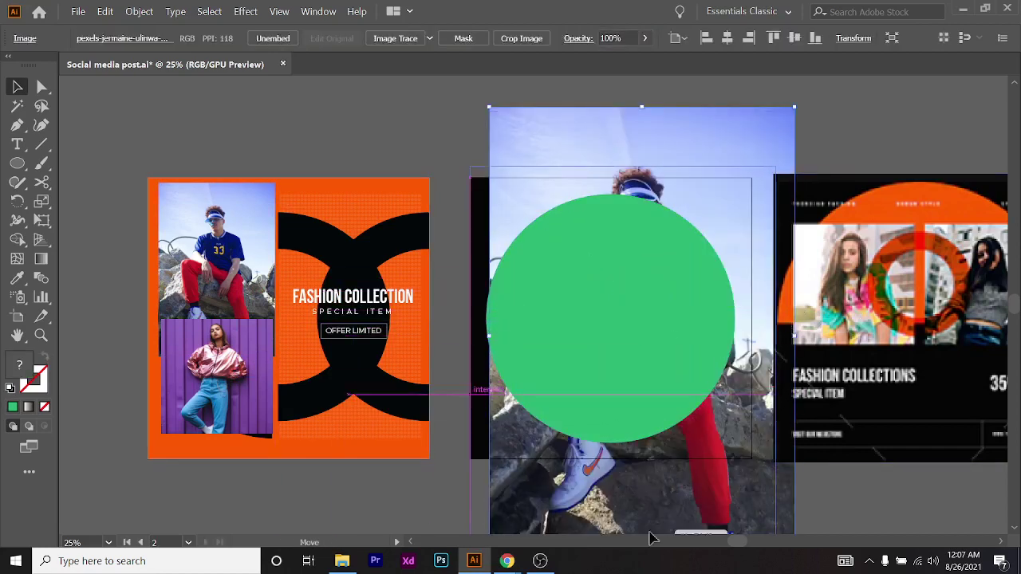
pyautogui.moveTo(665, 425); pyautogui.dragTo(661, 482)
pyautogui.keyDown('shift'); pyautogui.click(631, 309); pyautogui.keyUp('shift')
pyautogui.rightClick(631, 306)
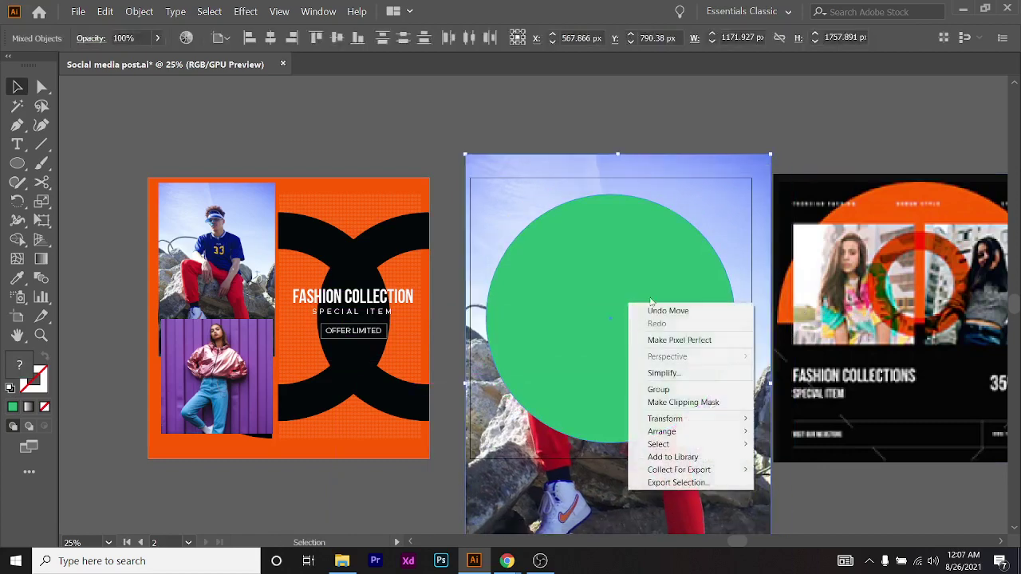
pyautogui.click(662, 402)
pyautogui.click(569, 501)
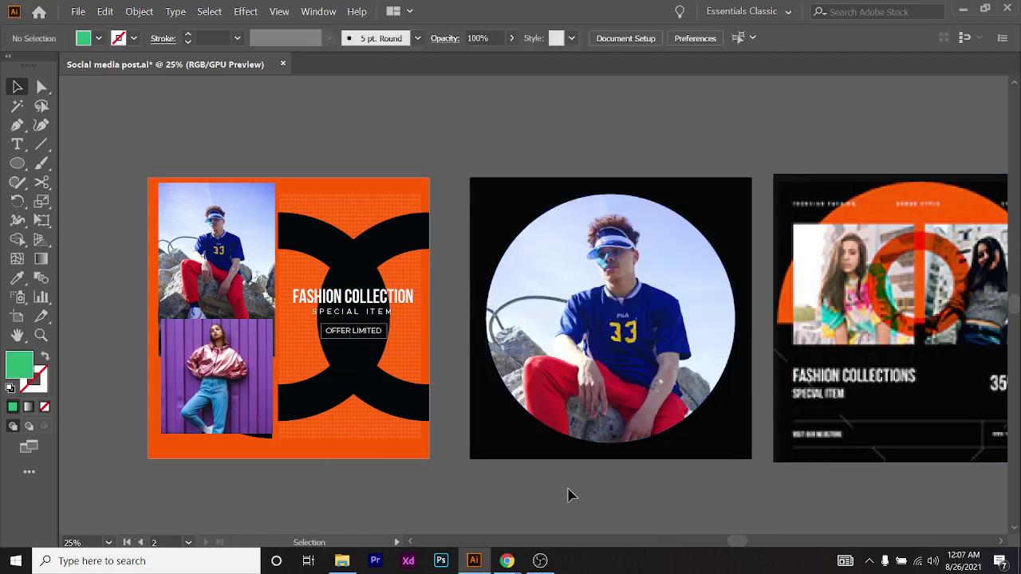
# After checking the reference in Chrome, draw a smaller concentric circle over the round photo and match its fill to the black background
pyautogui.hotkey('alt', 'Tab')
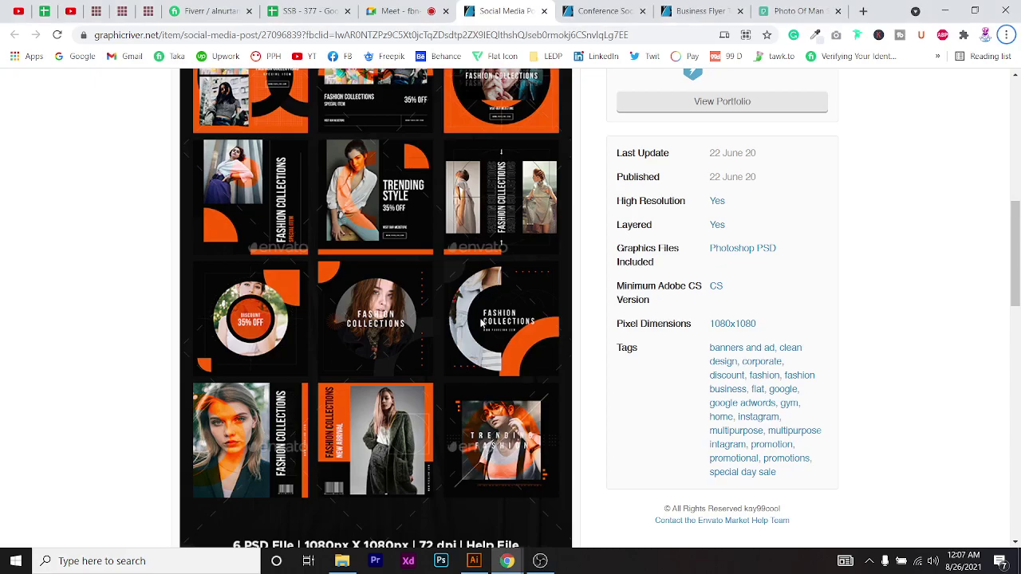
pyautogui.hotkey('alt', 'Tab')
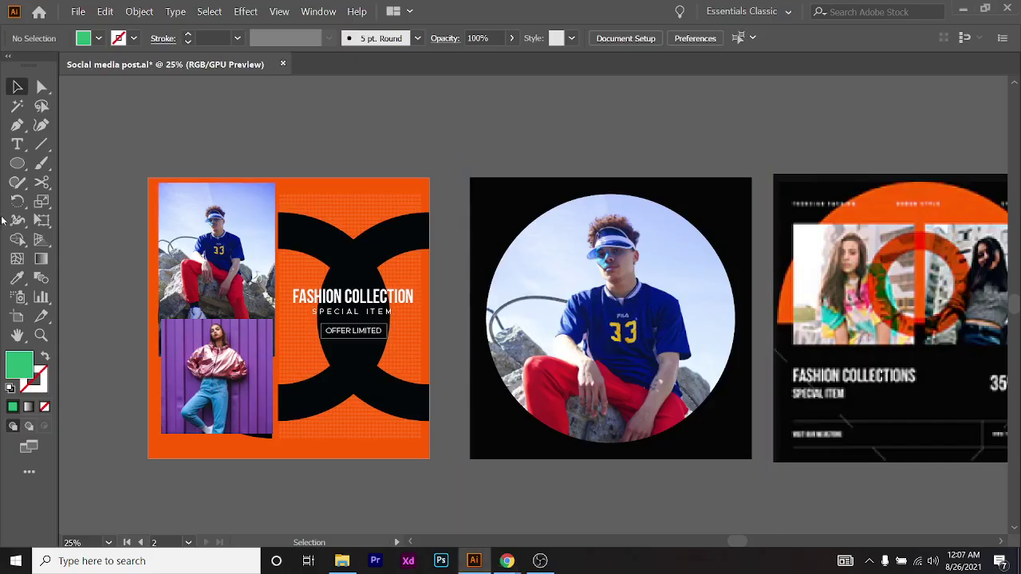
pyautogui.click(17, 163)
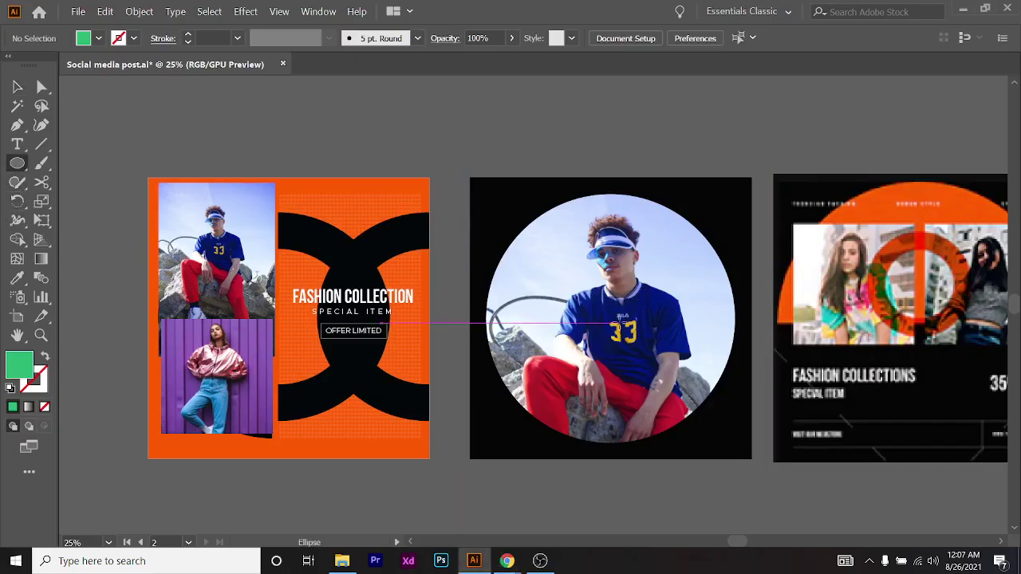
pyautogui.moveTo(612, 322)
pyautogui.mouseDown()
pyautogui.moveTo(686, 264)
pyautogui.moveTo(688, 246)
pyautogui.mouseUp()
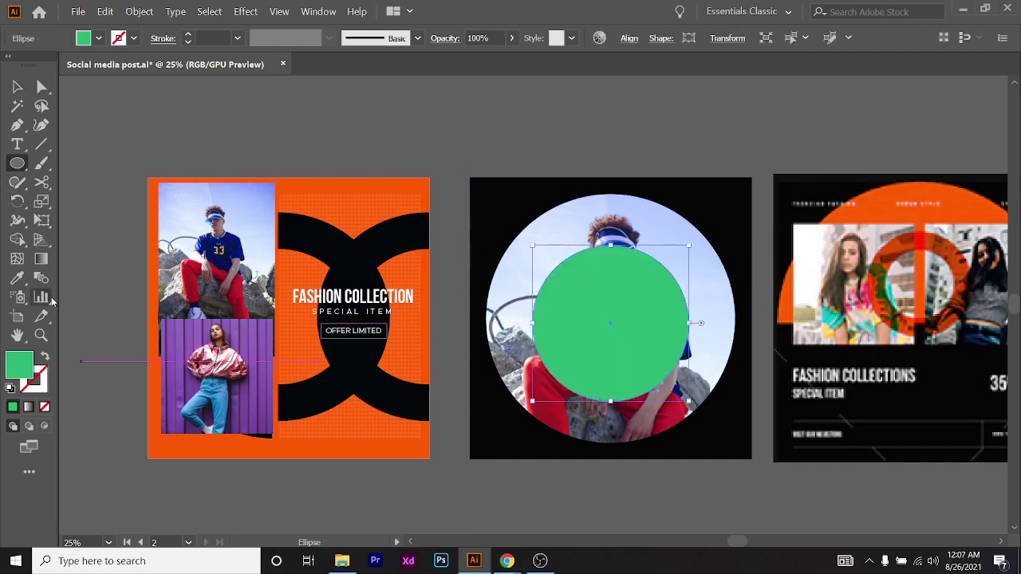
pyautogui.click(16, 279)
pyautogui.click(661, 183)
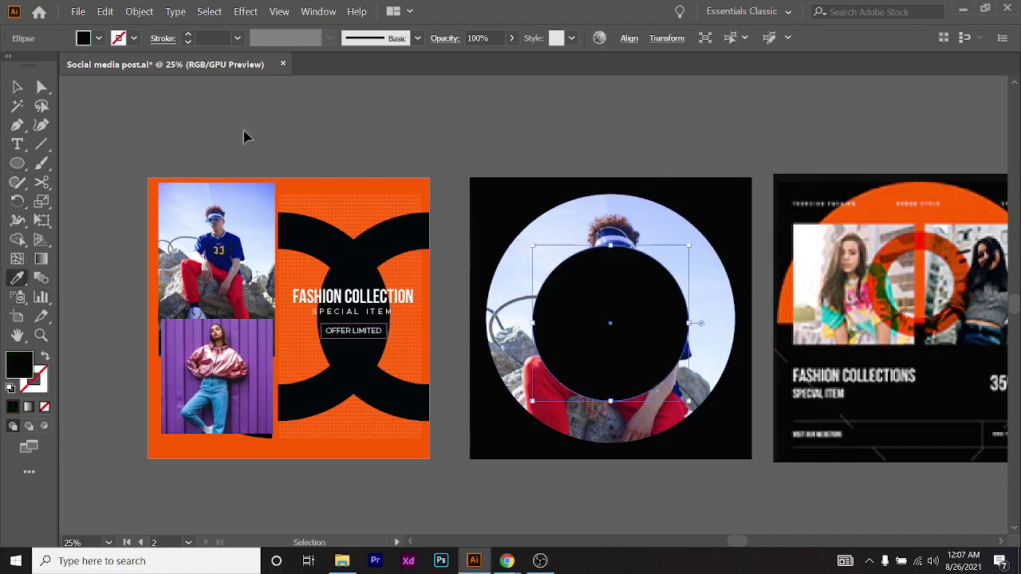
pyautogui.hotkey('ctrl', 'shift', 'a')
pyautogui.press('v')
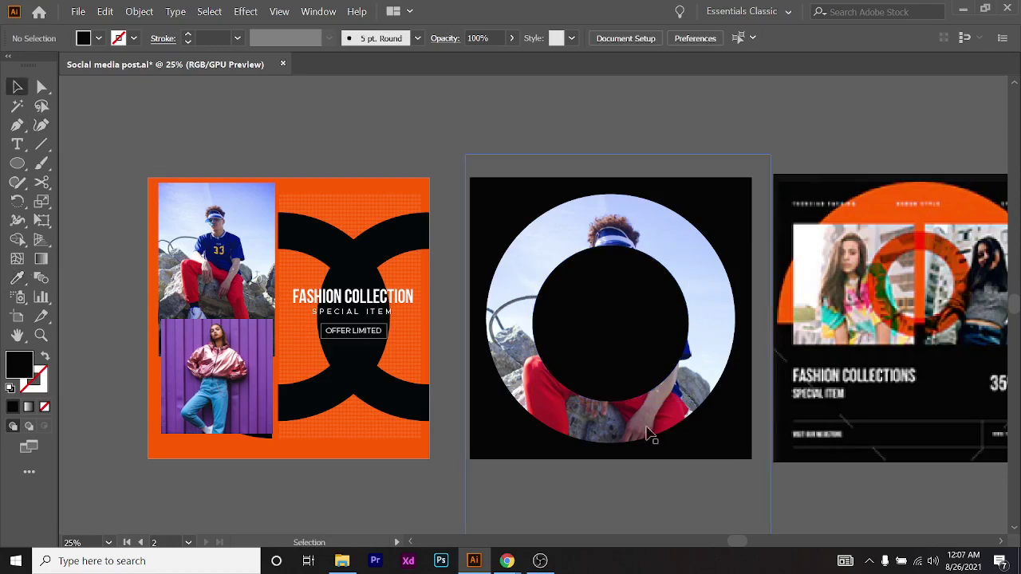
# Recheck the half-ring reference in Chrome, and cover the second artboard's right half with a black rectangle in Illustrator
pyautogui.hotkey('alt', 'Tab')
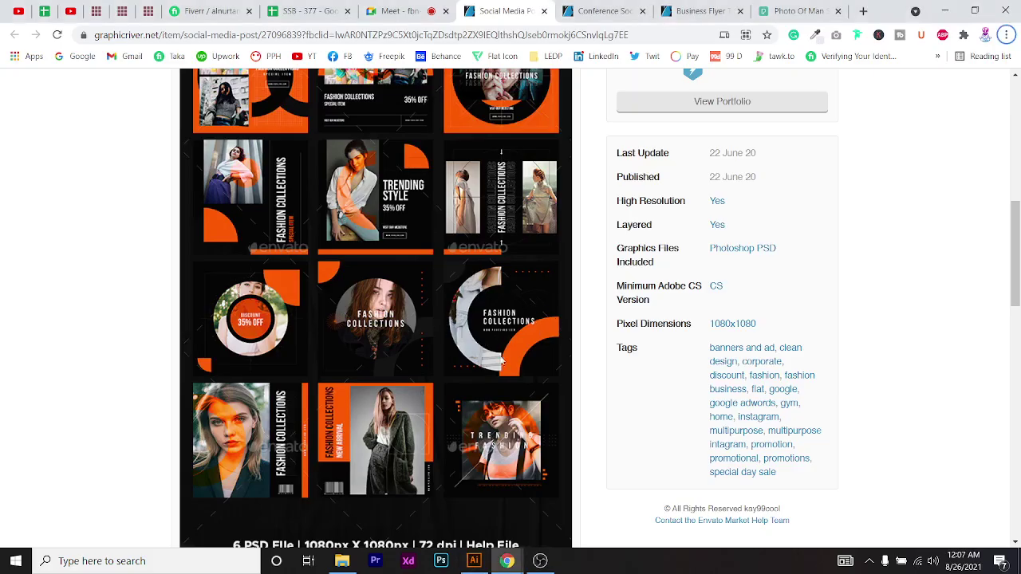
pyautogui.hotkey('alt', 'Tab')
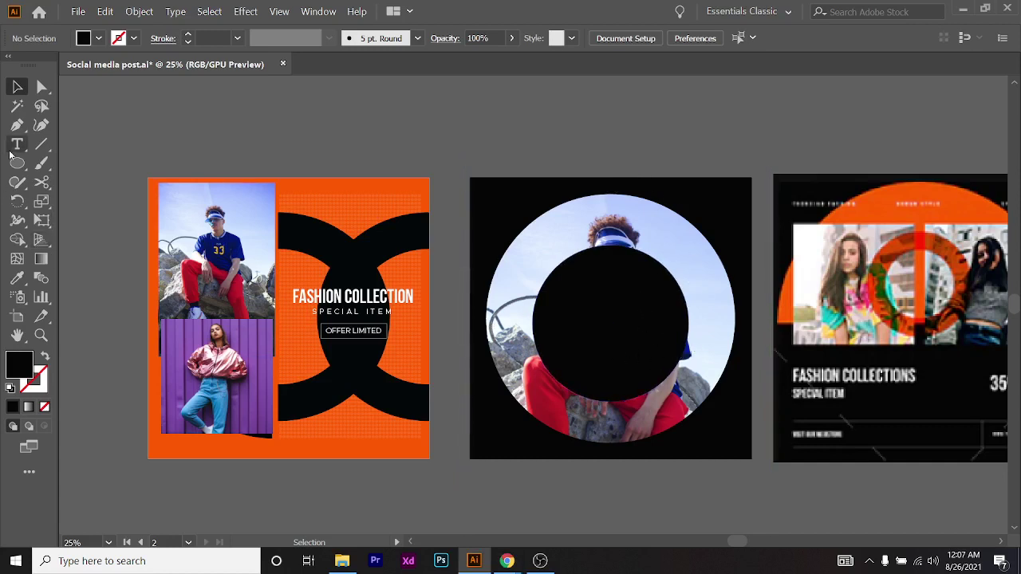
pyautogui.moveTo(17, 162); pyautogui.dragTo(76, 163)
pyautogui.click(77, 164)
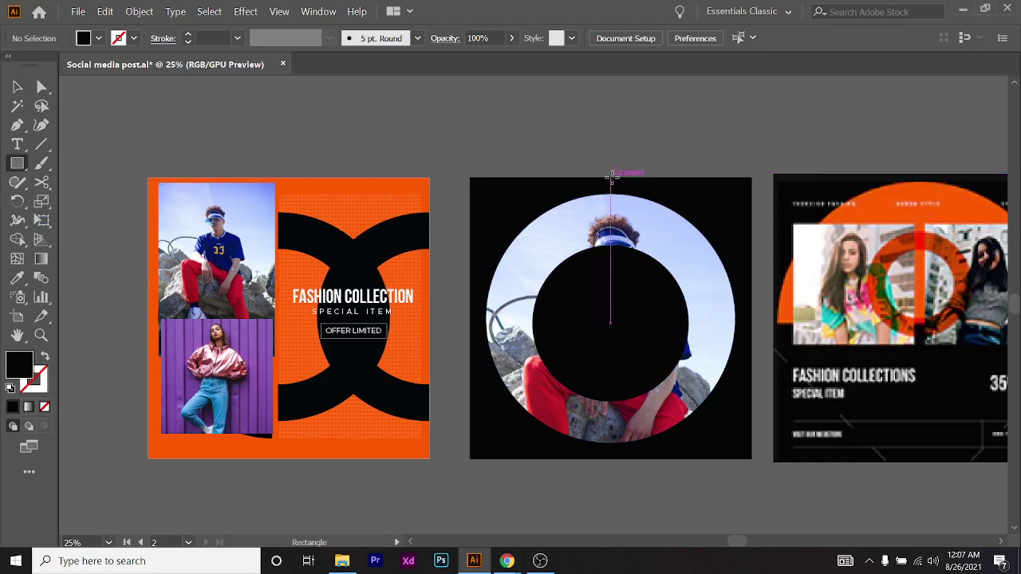
pyautogui.moveTo(611, 177)
pyautogui.mouseDown()
pyautogui.moveTo(736, 483)
pyautogui.moveTo(751, 459)
pyautogui.mouseUp()
pyautogui.click(20, 89)
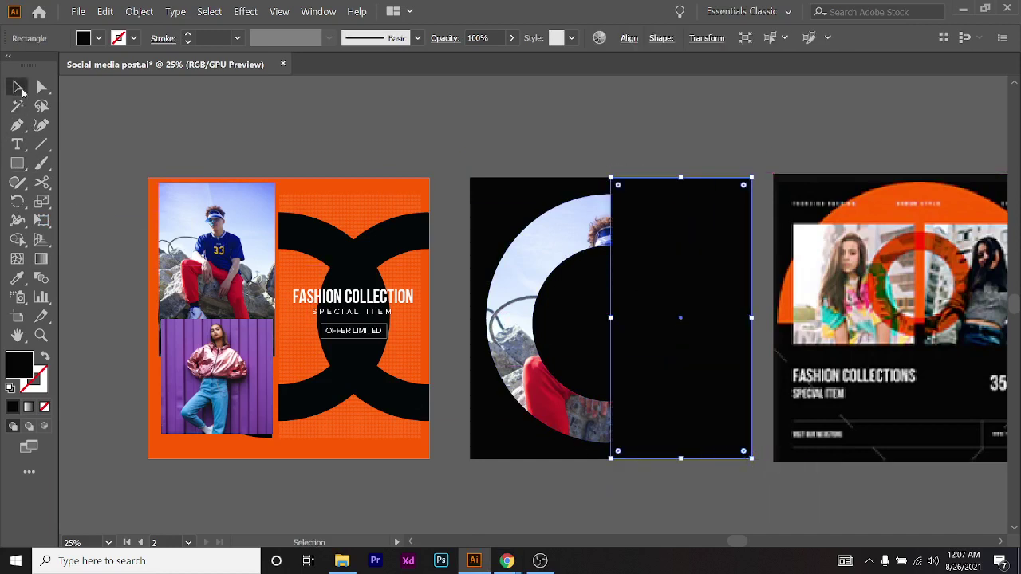
pyautogui.click(15, 280)
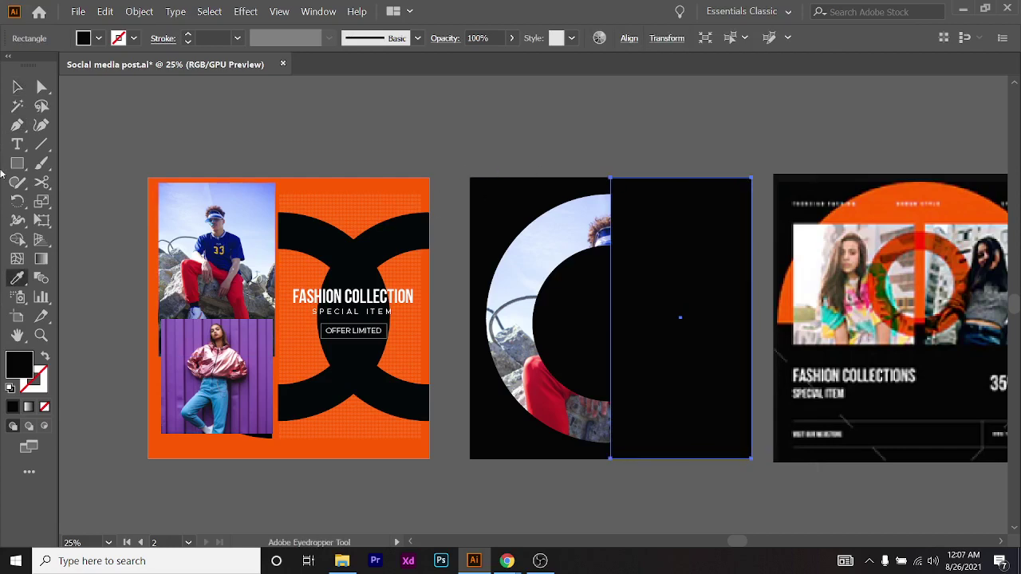
# Deselect the black rectangle and compare the half-ring photo with its reference design in Chrome
pyautogui.click(17, 86)
pyautogui.click(407, 140)
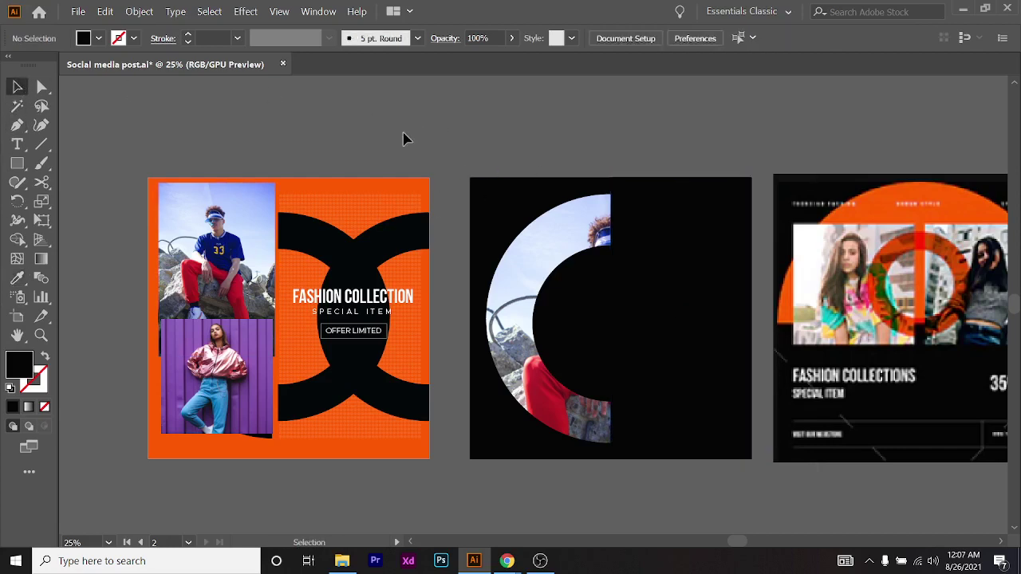
pyautogui.hotkey('alt', 'Tab')
pyautogui.hotkey('alt', 'Tab')
pyautogui.hotkey('alt', 'Tab')
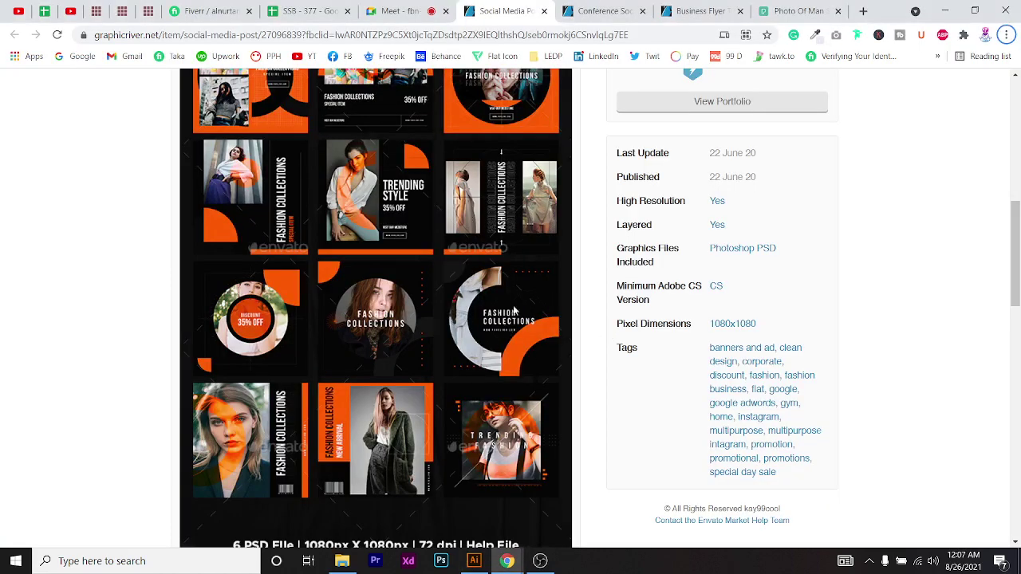
pyautogui.hotkey('alt', 'Tab')
# In Illustrator, examine how the black circle and rectangle cover the round photo on the second artboard
pyautogui.click(654, 313)
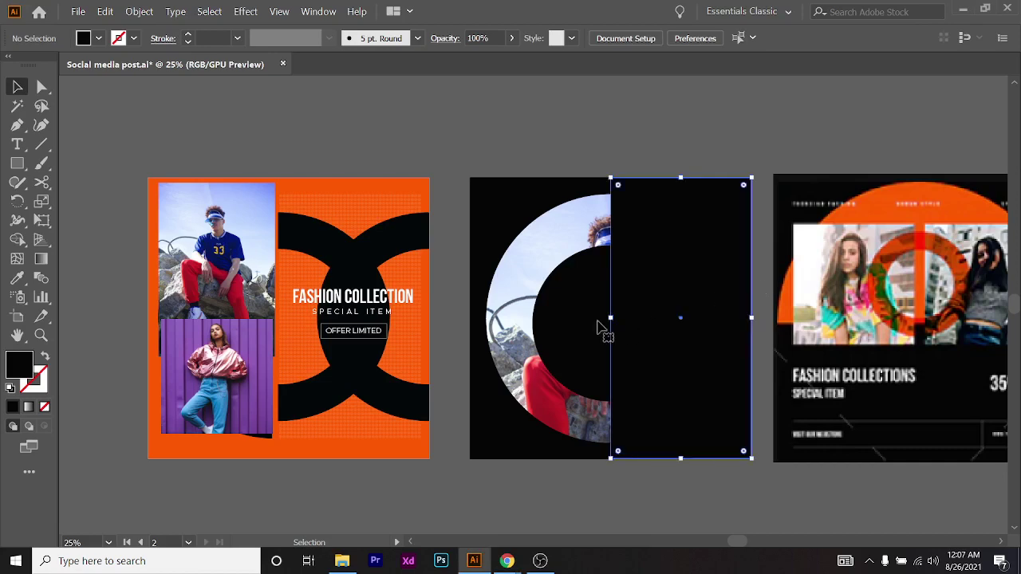
pyautogui.keyDown('shift'); pyautogui.click(630, 335); pyautogui.keyUp('shift')
pyautogui.scroll(-1, 630, 335)
pyautogui.moveTo(630, 335); pyautogui.dragTo(643, 319)
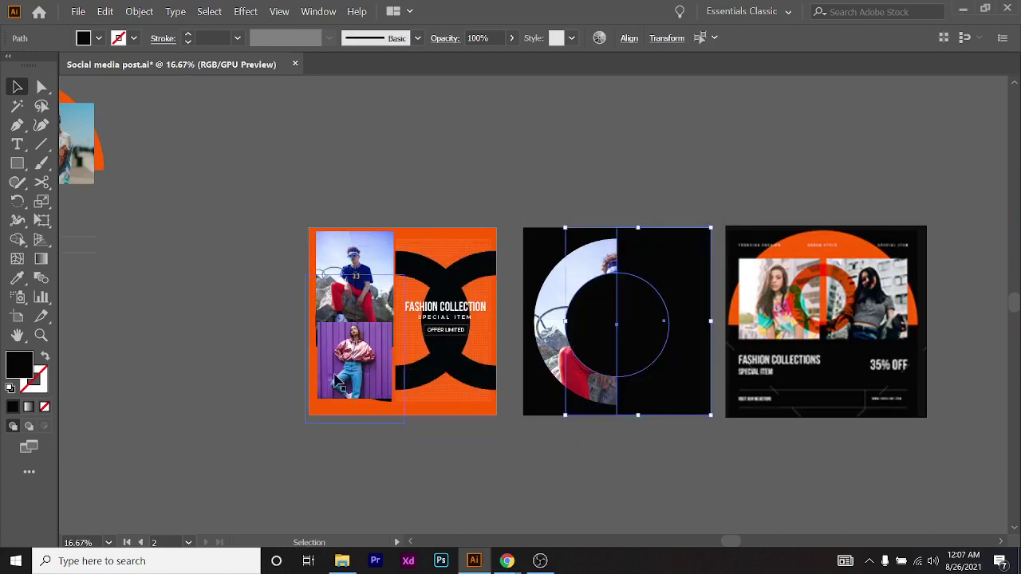
pyautogui.click(647, 458)
pyautogui.scroll(2, 646, 358)
pyautogui.scroll(1, 426, 424)
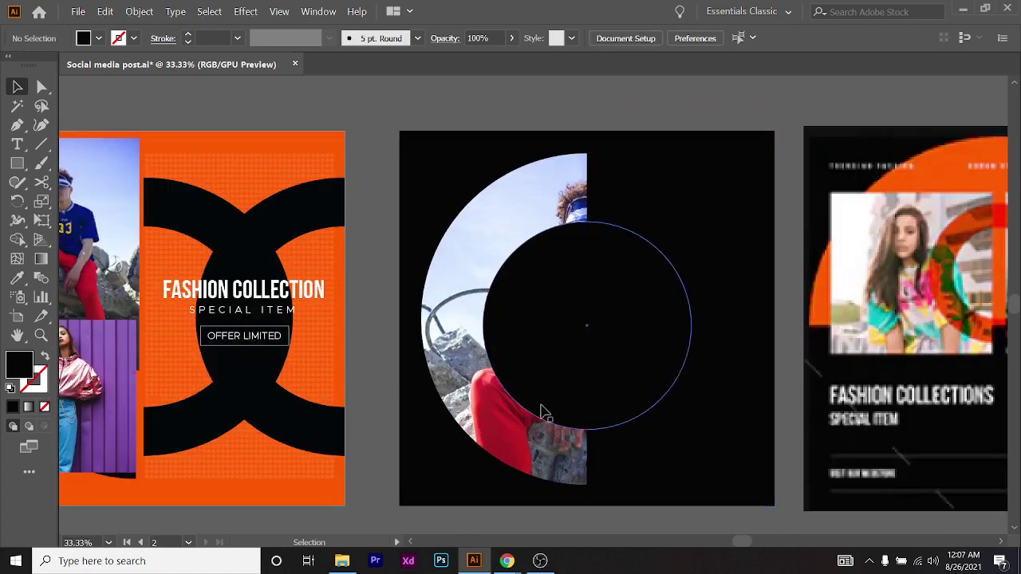
pyautogui.scroll(-2, 540, 413)
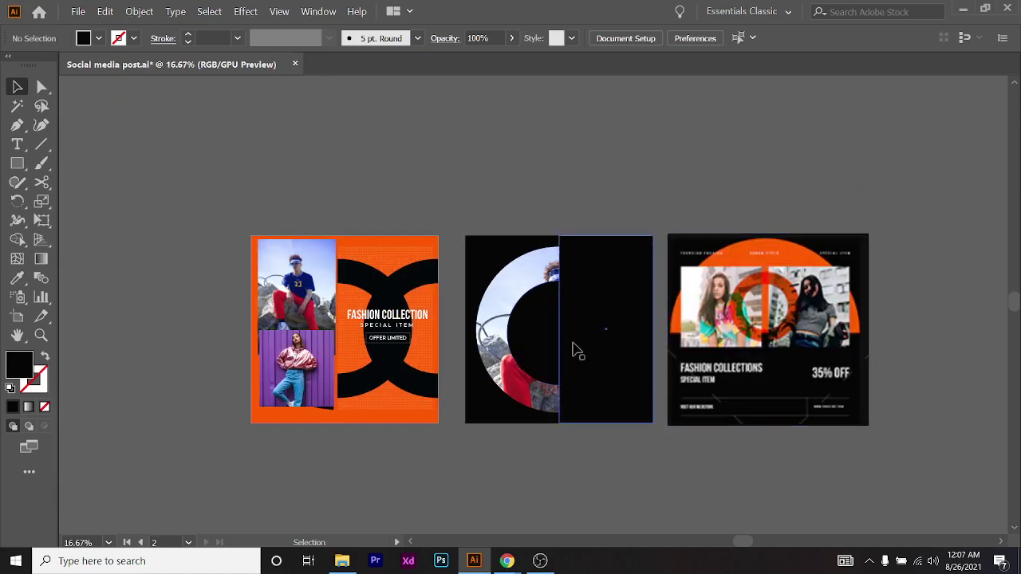
pyautogui.scroll(1, 578, 351)
pyautogui.click(666, 299)
pyautogui.moveTo(665, 298); pyautogui.dragTo(570, 358)
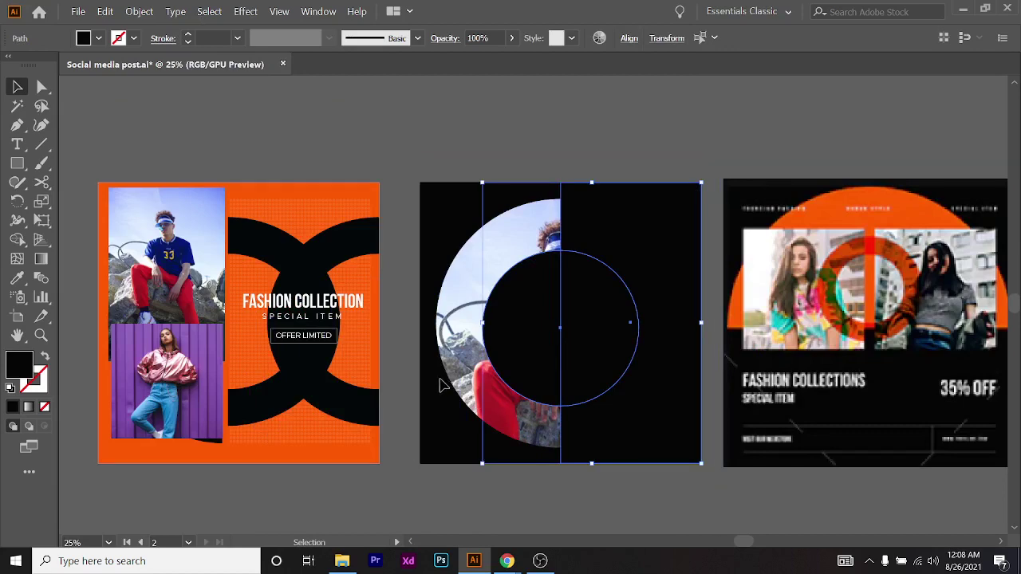
pyautogui.scroll(-2, 438, 386)
pyautogui.click(391, 446)
pyautogui.scroll(-1, 343, 407)
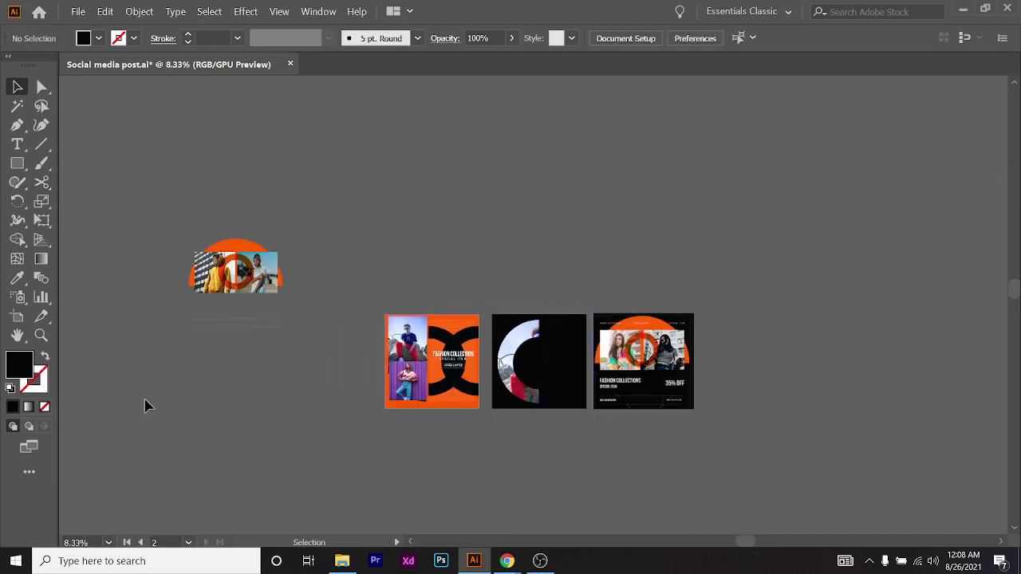
# Inspect the elements parked outside the artboards and the outlines of the masked photo with its cover shapes
pyautogui.moveTo(144, 407); pyautogui.dragTo(302, 220)
pyautogui.click(540, 392)
pyautogui.scroll(2, 540, 392)
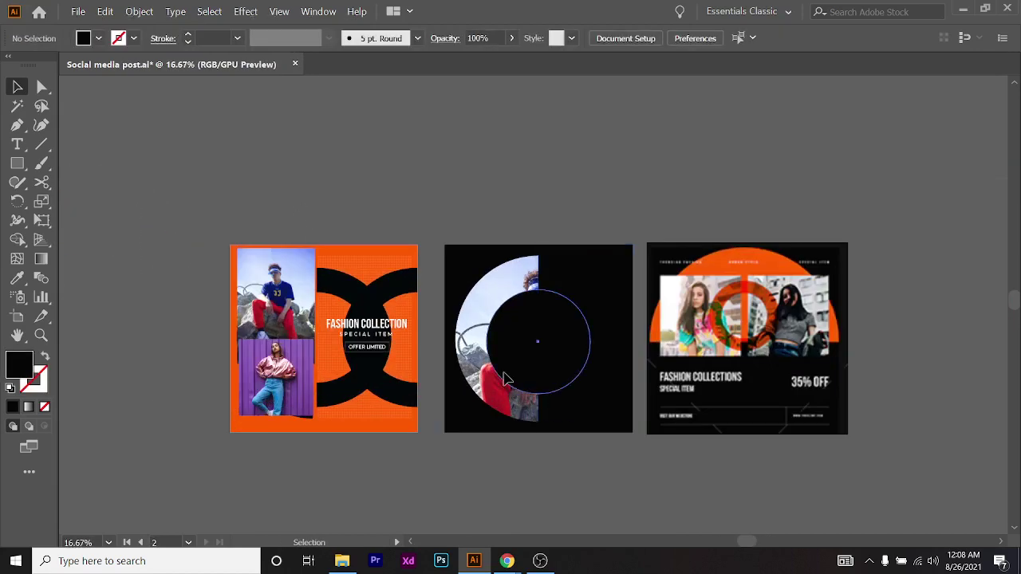
pyautogui.click(504, 379)
pyautogui.keyDown('shift'); pyautogui.click(598, 333); pyautogui.keyUp('shift')
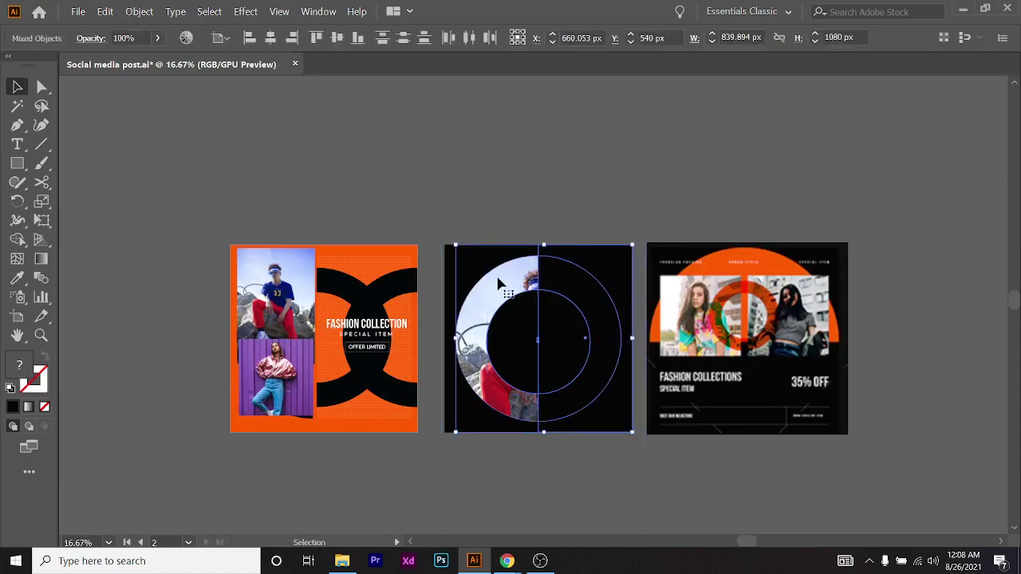
pyautogui.click(606, 465)
# Browse the fashion post designs on the GraphicRiver page in Chrome, comparing the circular and half-ring layouts
pyautogui.hotkey('alt', 'Tab')
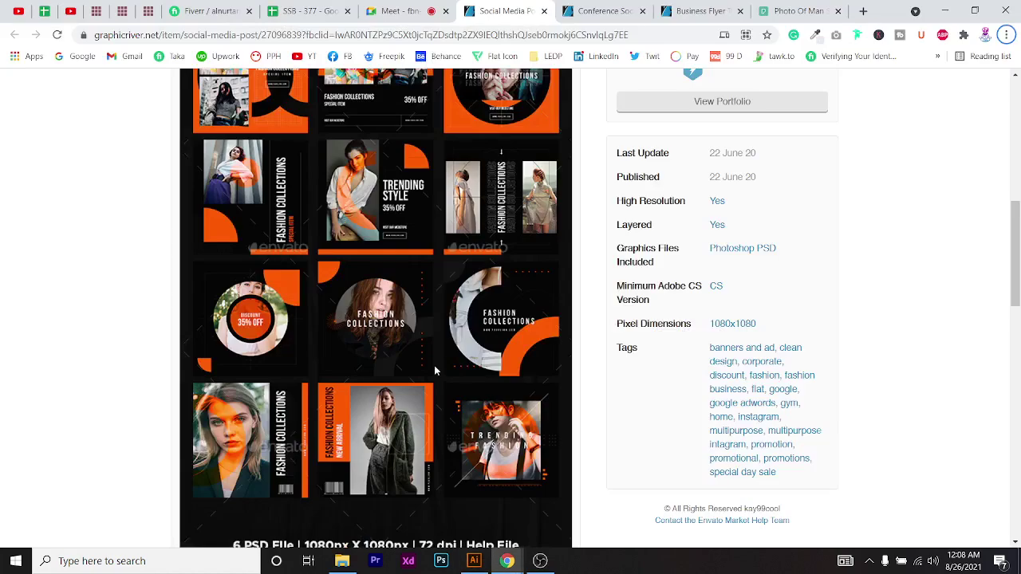
pyautogui.scroll(-1, 438, 371)
pyautogui.scroll(5, 437, 371)
pyautogui.scroll(-3, 435, 369)
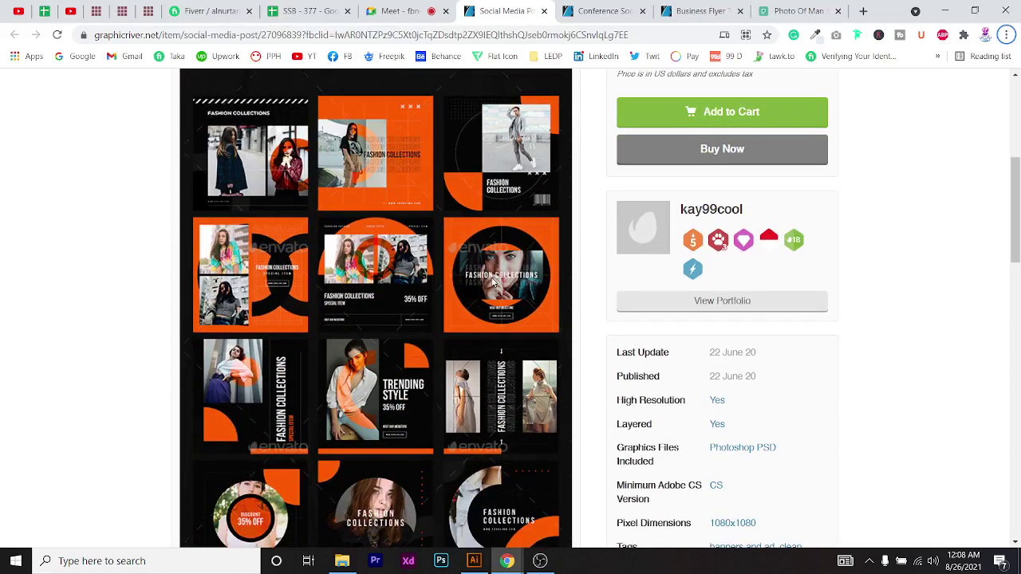
pyautogui.scroll(-1, 493, 283)
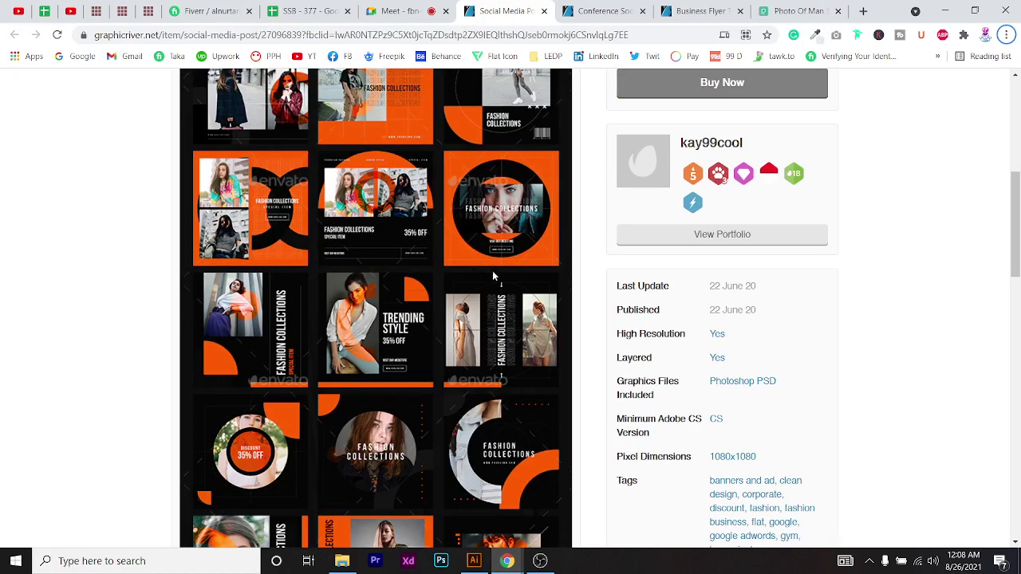
pyautogui.scroll(-2, 492, 276)
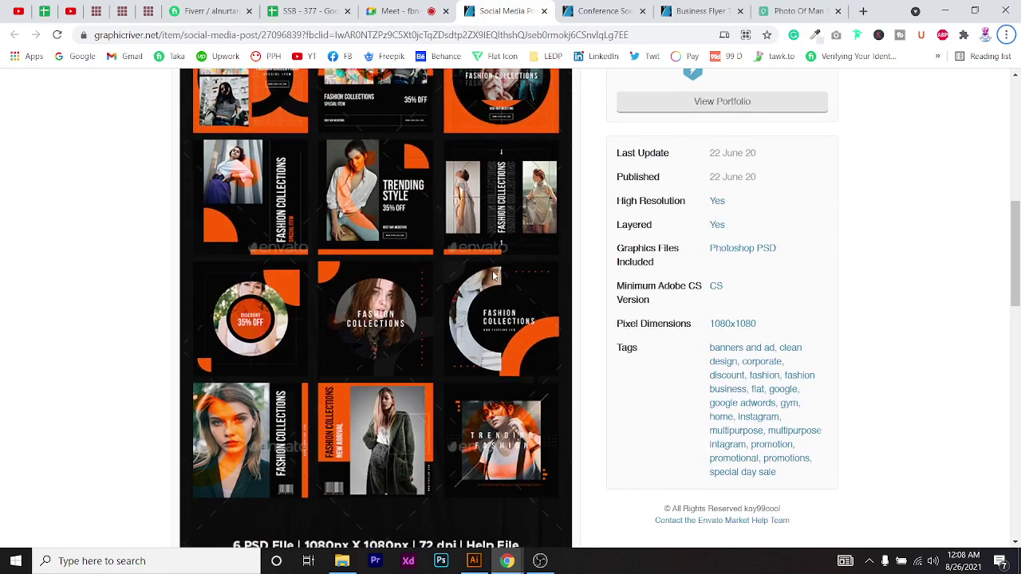
pyautogui.scroll(2, 493, 275)
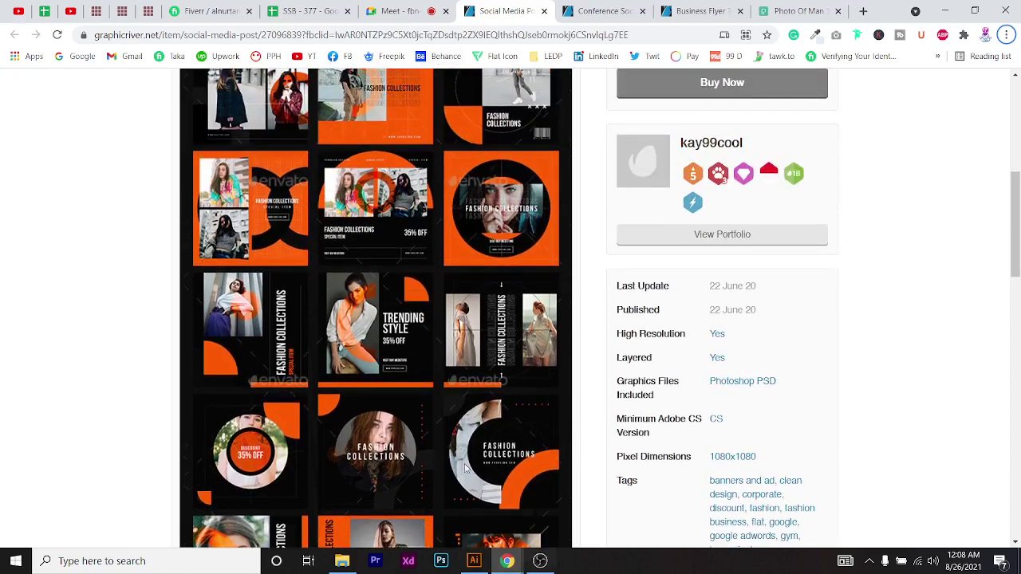
# In Illustrator, undo the half-ring construction and the moving of the parked elements to restore the second artboard's two-photo layout
pyautogui.click(474, 560)
pyautogui.scroll(-2, 498, 471)
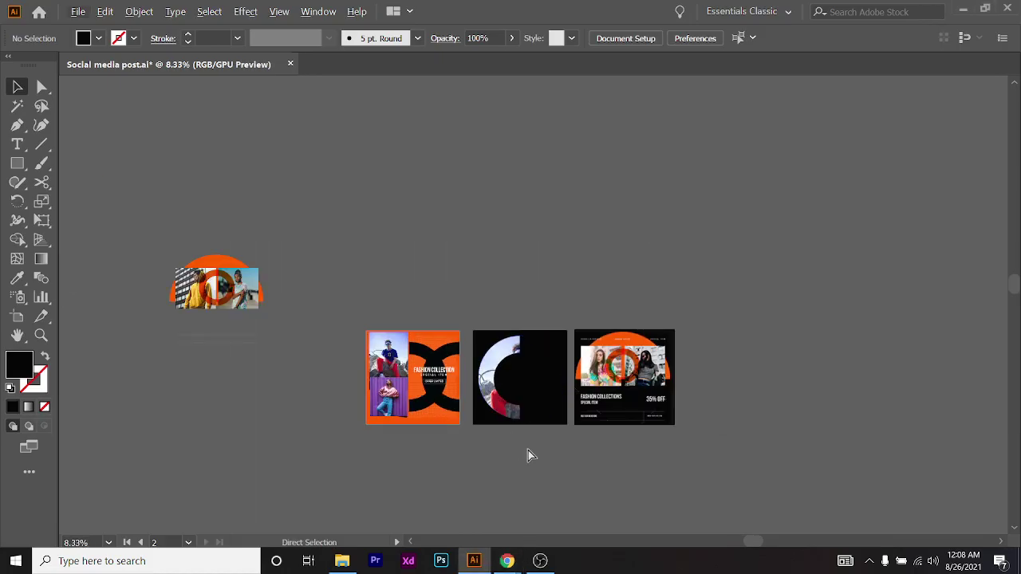
pyautogui.hotkey('ctrl', 'z')
pyautogui.hotkey('ctrl', 'z')
pyautogui.hotkey('ctrl', 'z')
pyautogui.hotkey('ctrl', 'z')
pyautogui.hotkey('ctrl', 'z')
pyautogui.hotkey('ctrl', 'z')
pyautogui.hotkey('ctrl', 'z')
pyautogui.hotkey('ctrl', 'z')
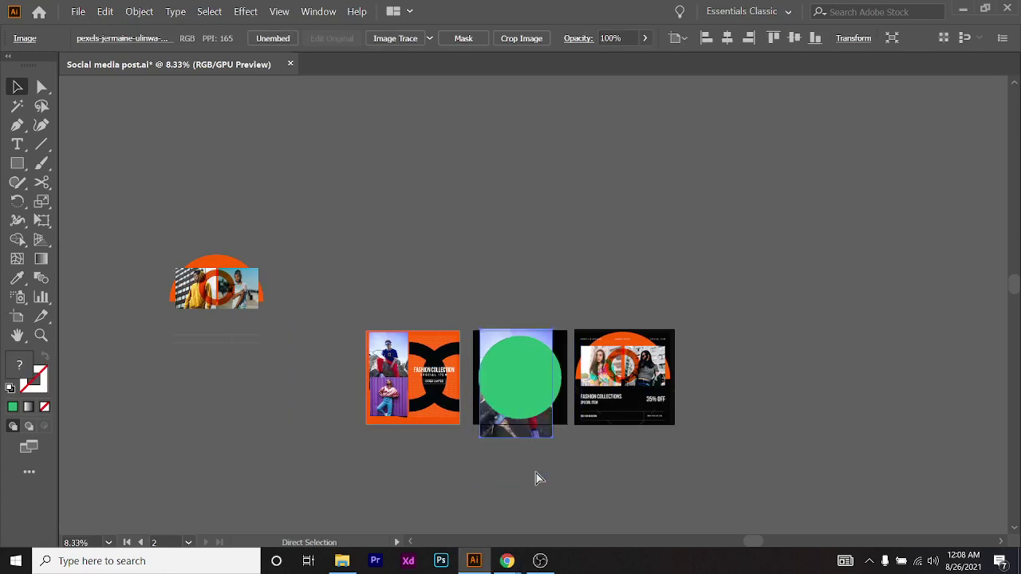
pyautogui.hotkey('ctrl', 'shift', 'z')
pyautogui.hotkey('ctrl', 'shift', 'z')
pyautogui.hotkey('ctrl', 'shift', 'z')
pyautogui.hotkey('ctrl', 'shift', 'z')
pyautogui.hotkey('ctrl', 'shift', 'z')
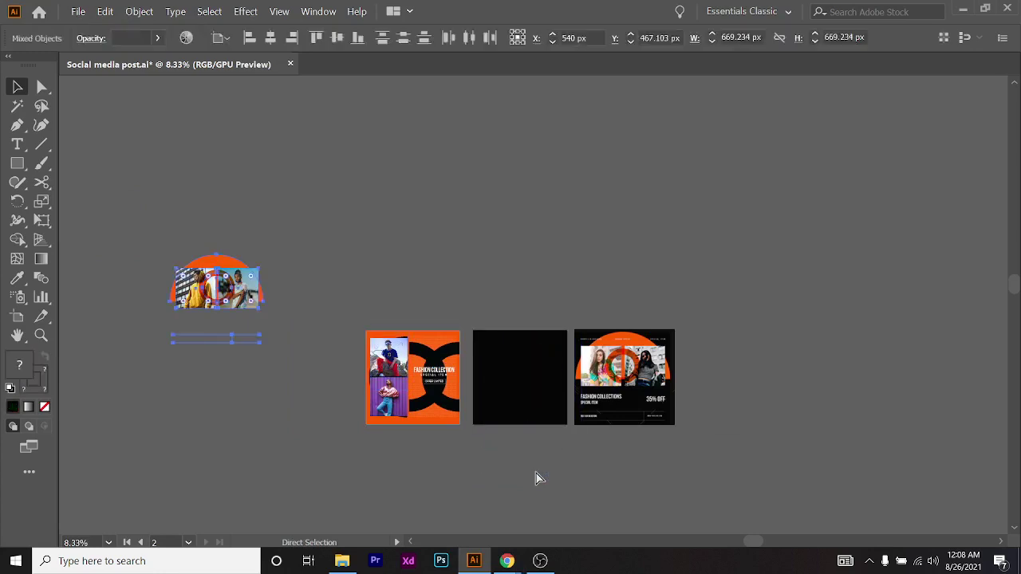
# Delete the reference image beside the second artboard
pyautogui.click(535, 479)
pyautogui.scroll(2, 510, 455)
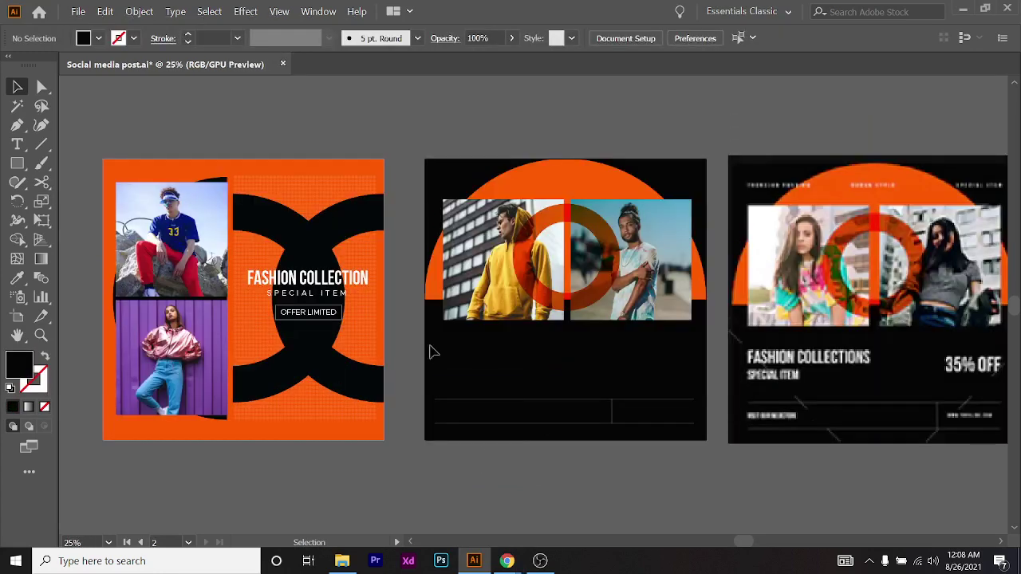
pyautogui.click(787, 335)
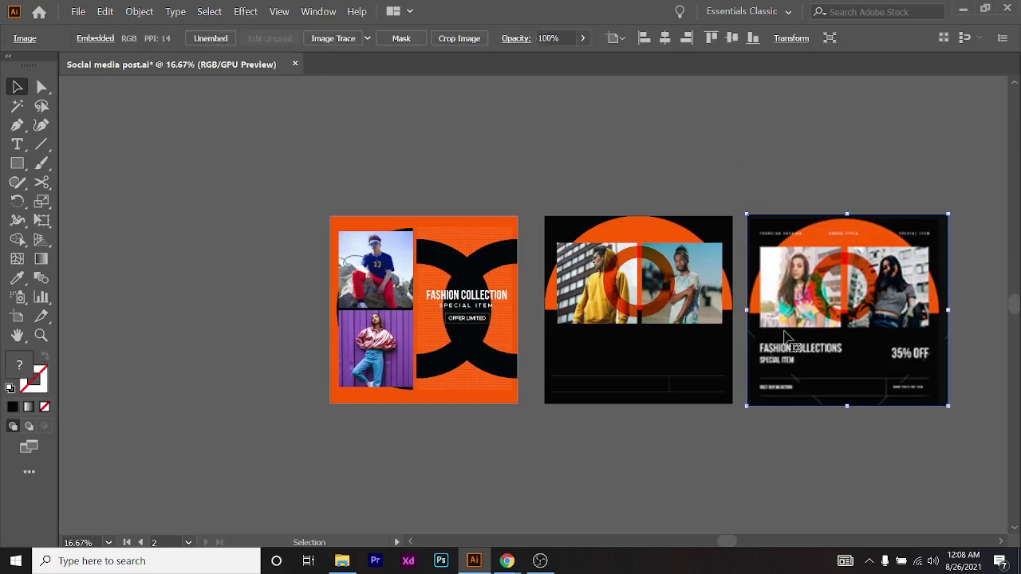
pyautogui.press('Delete')
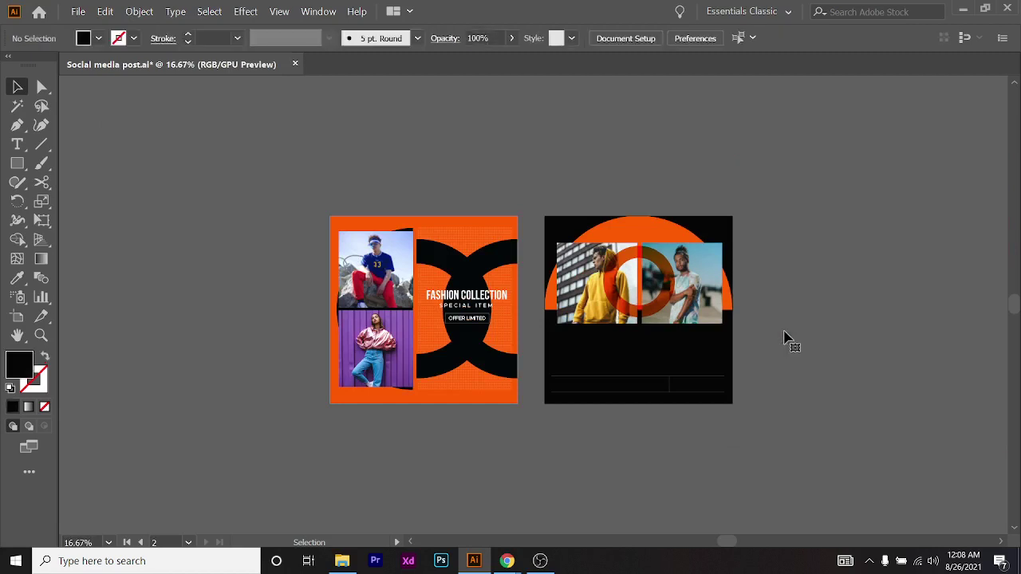
# In Chrome, check the video call and the current time, and review the reference post designs on GraphicRiver
pyautogui.hotkey('alt', 'Tab')
pyautogui.scroll(3, 564, 243)
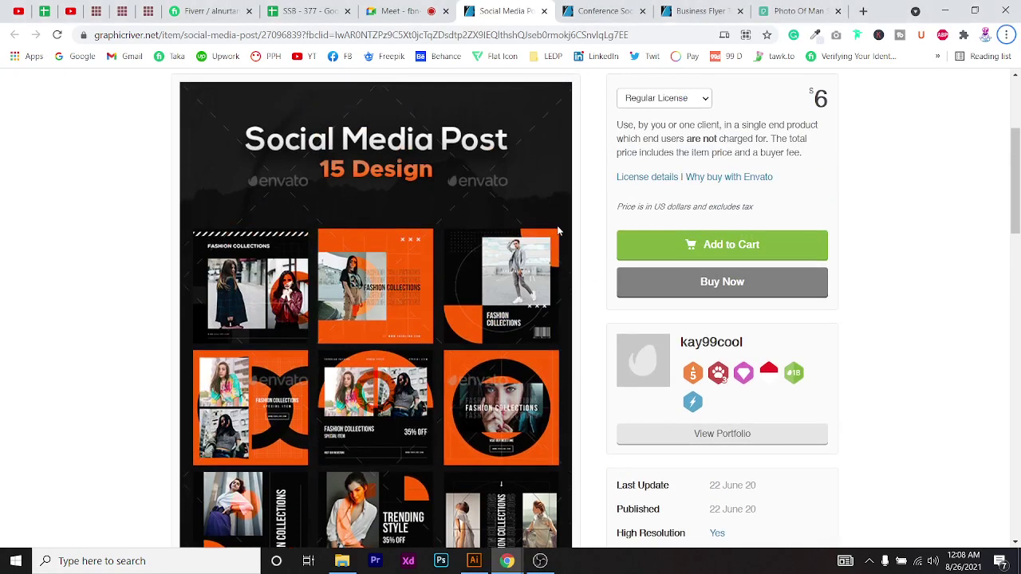
pyautogui.hotkey('ctrl', 'shift', 'Tab')
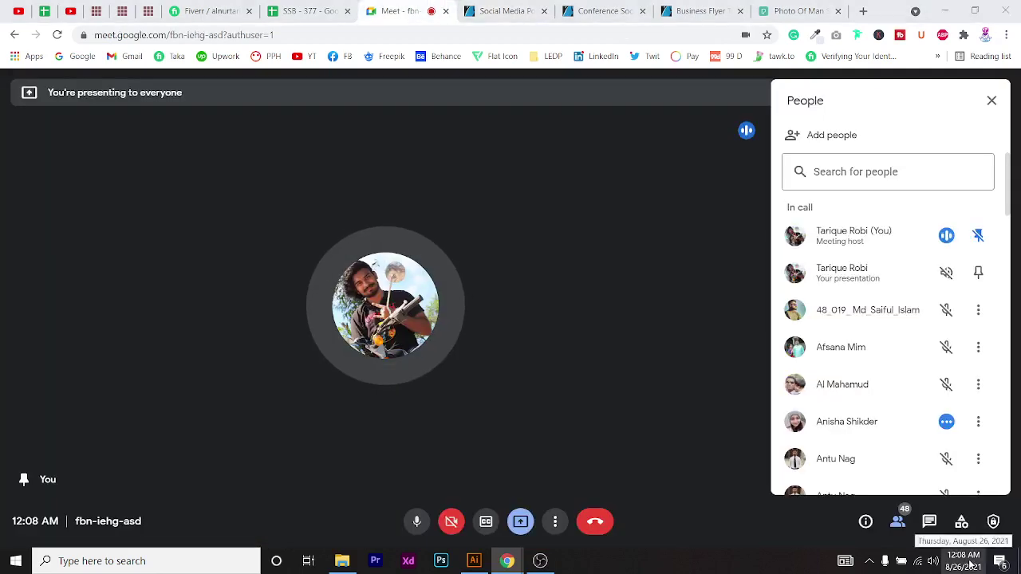
pyautogui.press('super+alt+d')
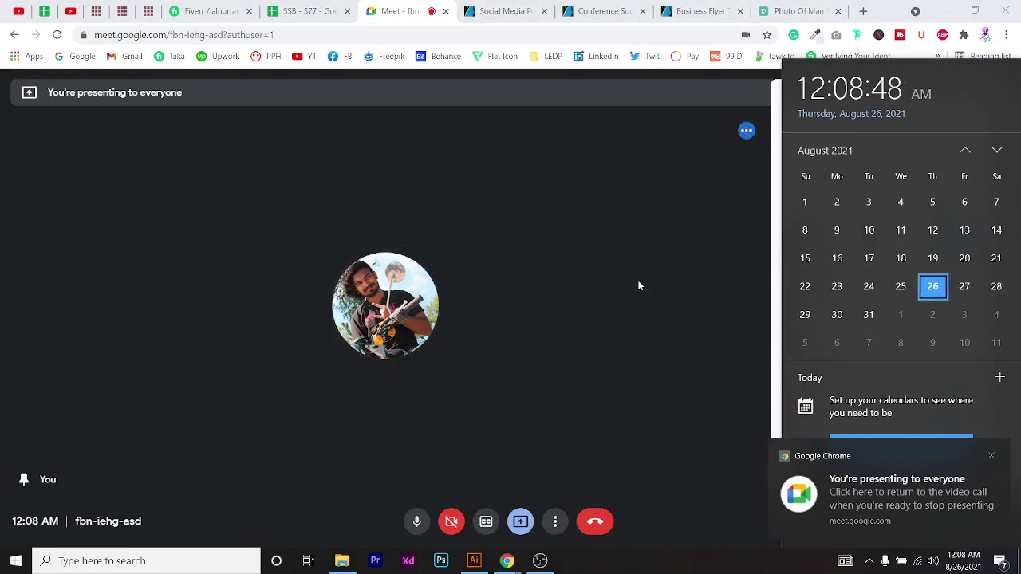
pyautogui.click(676, 88)
pyautogui.click(508, 11)
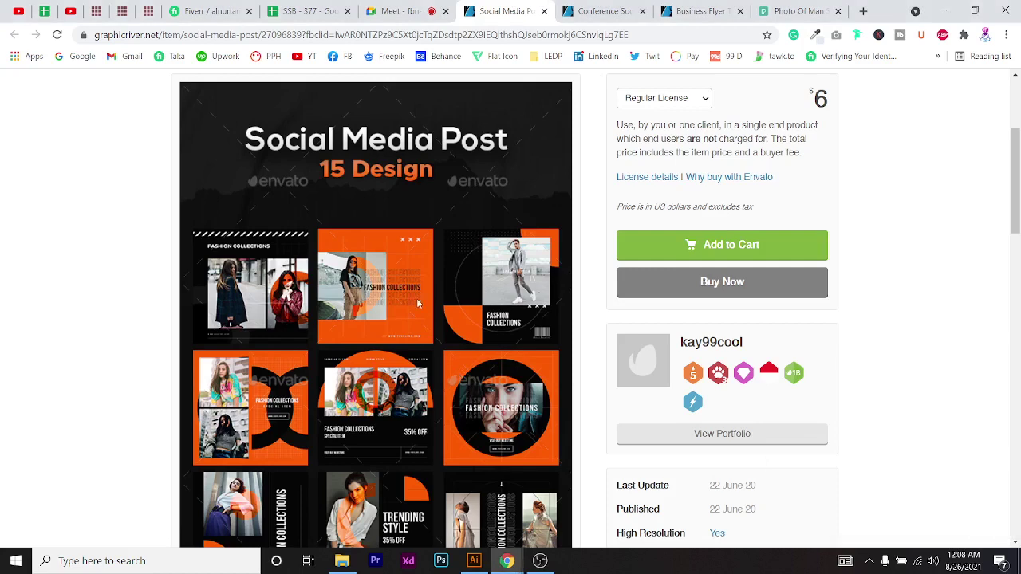
pyautogui.scroll(-3, 460, 323)
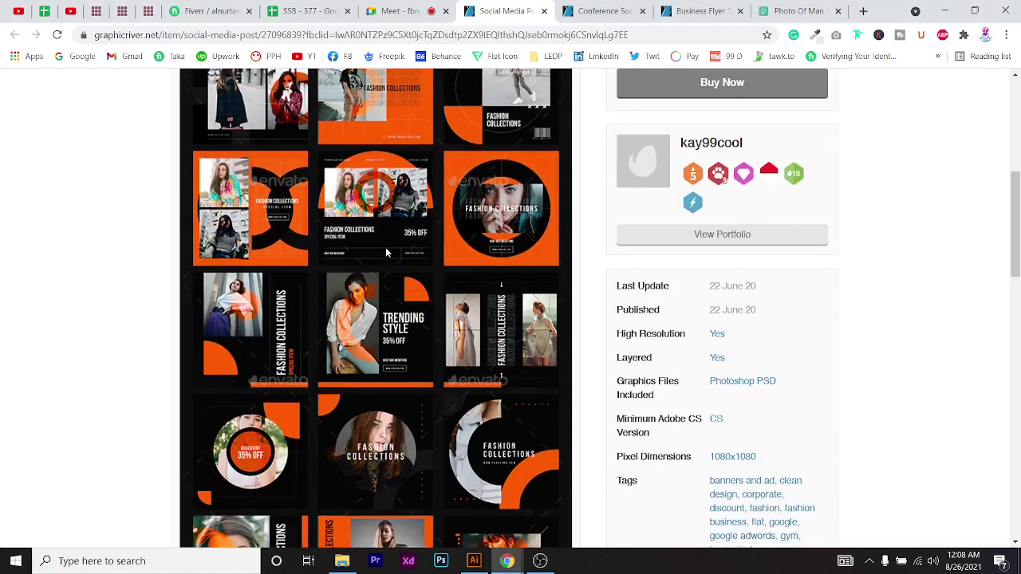
pyautogui.scroll(3, 386, 253)
pyautogui.scroll(-3, 385, 390)
# Return to Illustrator and save the social media post document
pyautogui.hotkey('alt', 'Tab')
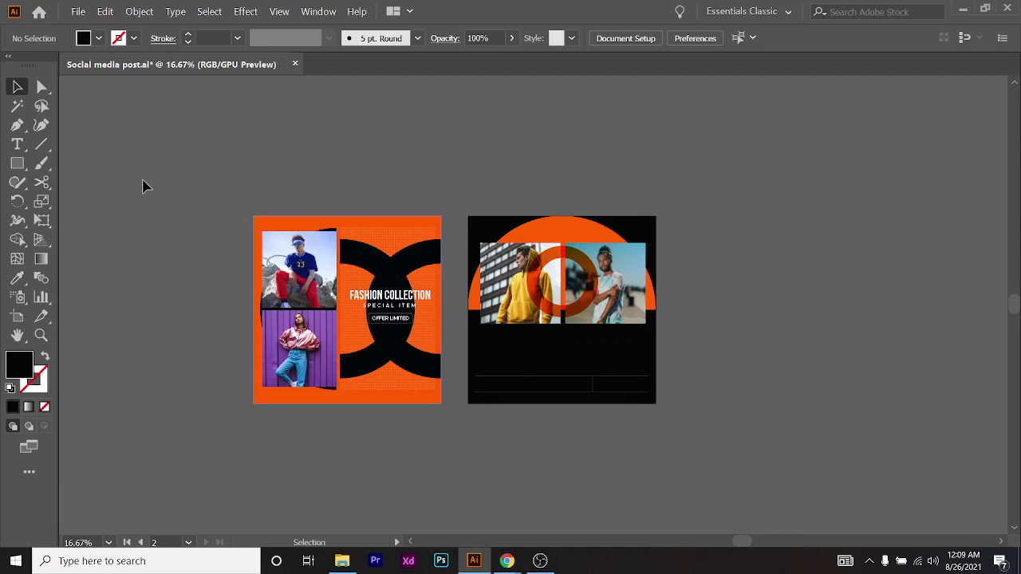
pyautogui.press('ctrl')
pyautogui.hotkey('ctrl', 's')
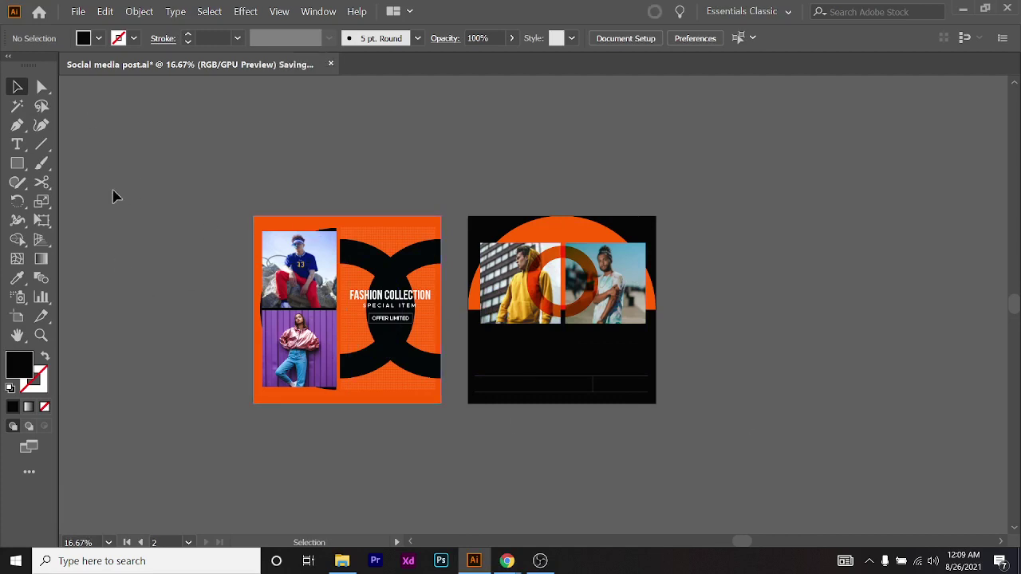
pyautogui.hotkey('alt', 'f')
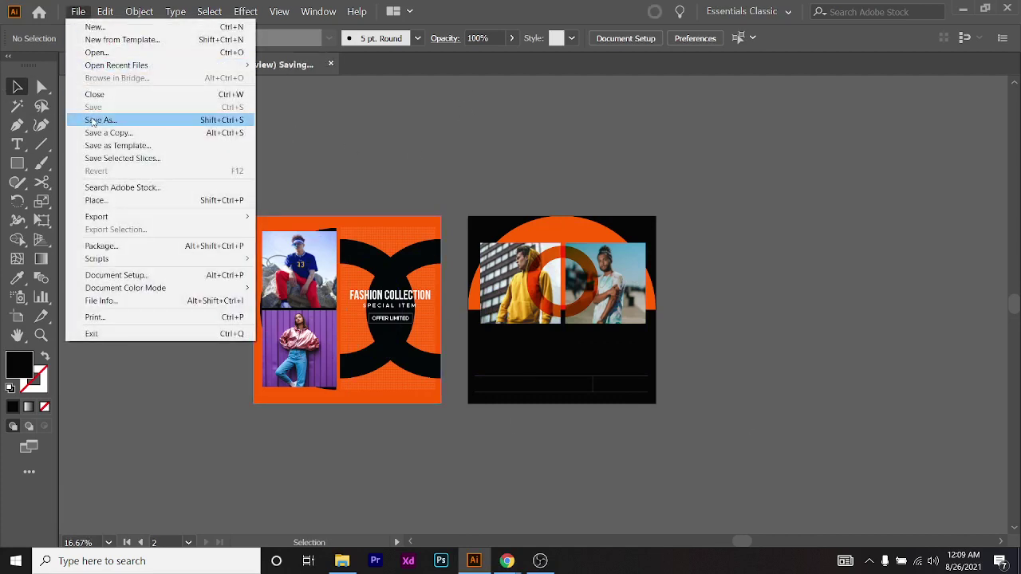
pyautogui.click(101, 119)
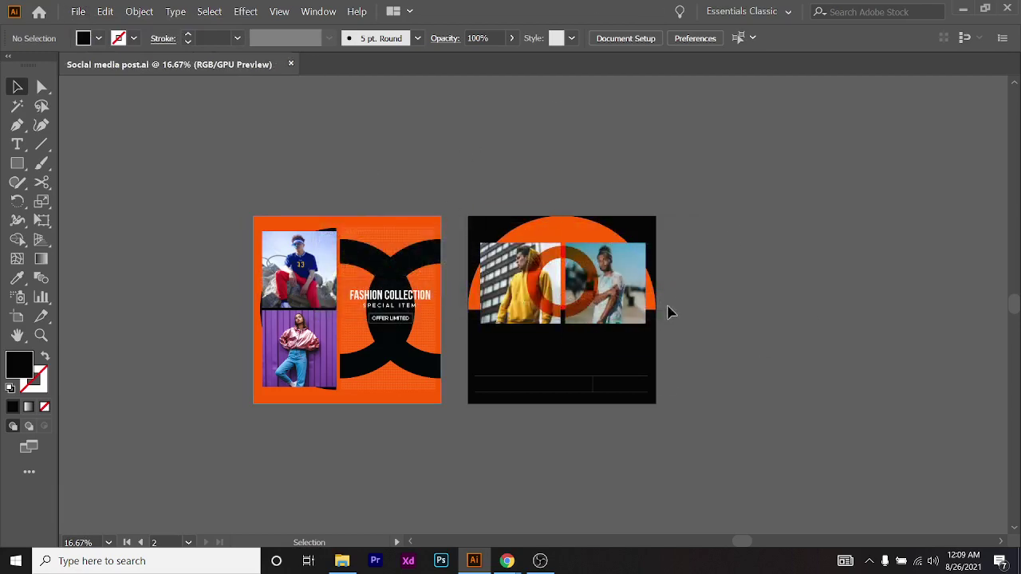
# Open the Save for Web export of the black two-photo artboard and fit its preview on screen
pyautogui.click(79, 11)
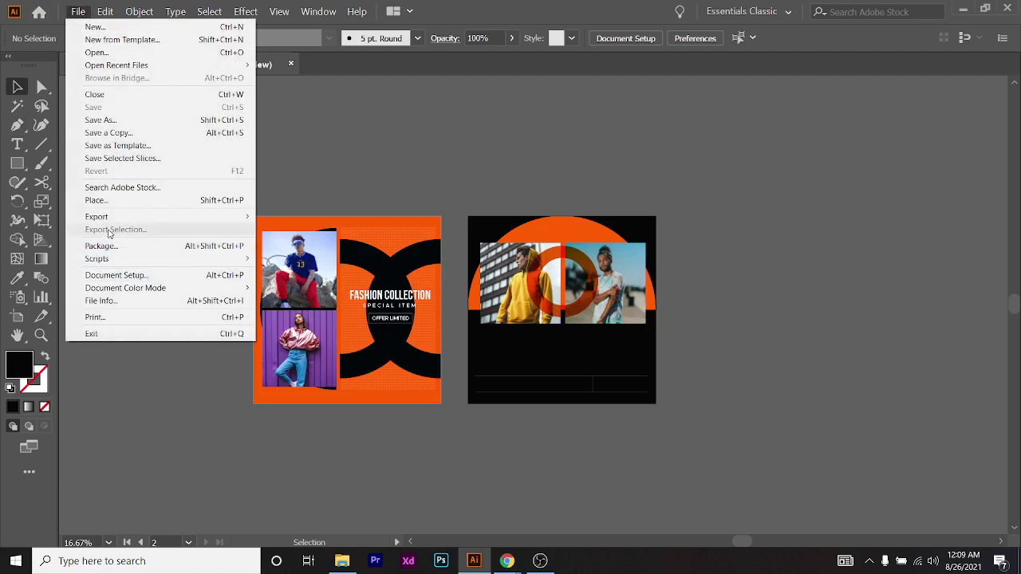
pyautogui.moveTo(150, 259)
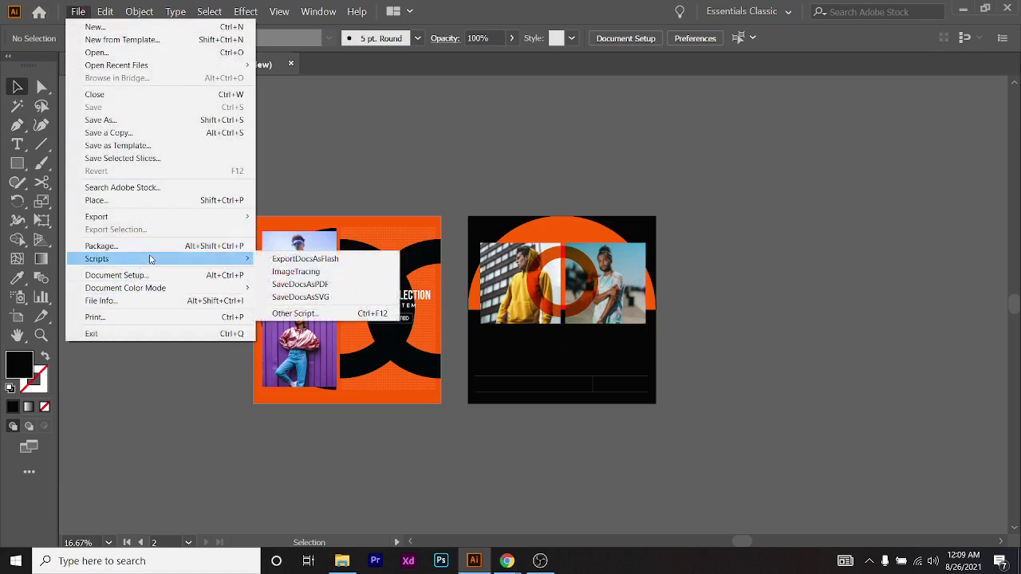
pyautogui.moveTo(190, 217)
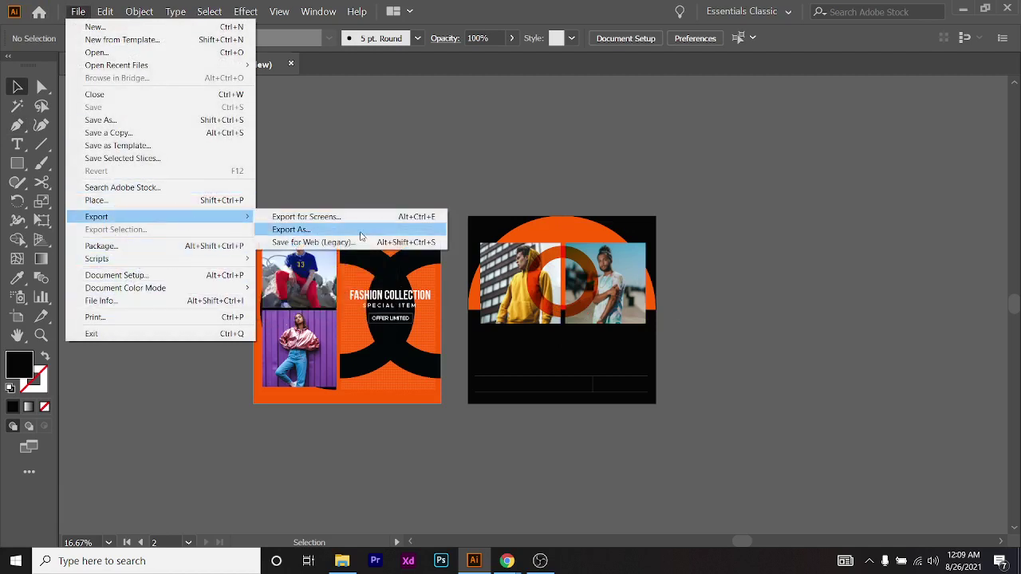
pyautogui.click(351, 241)
pyautogui.rightClick(566, 247)
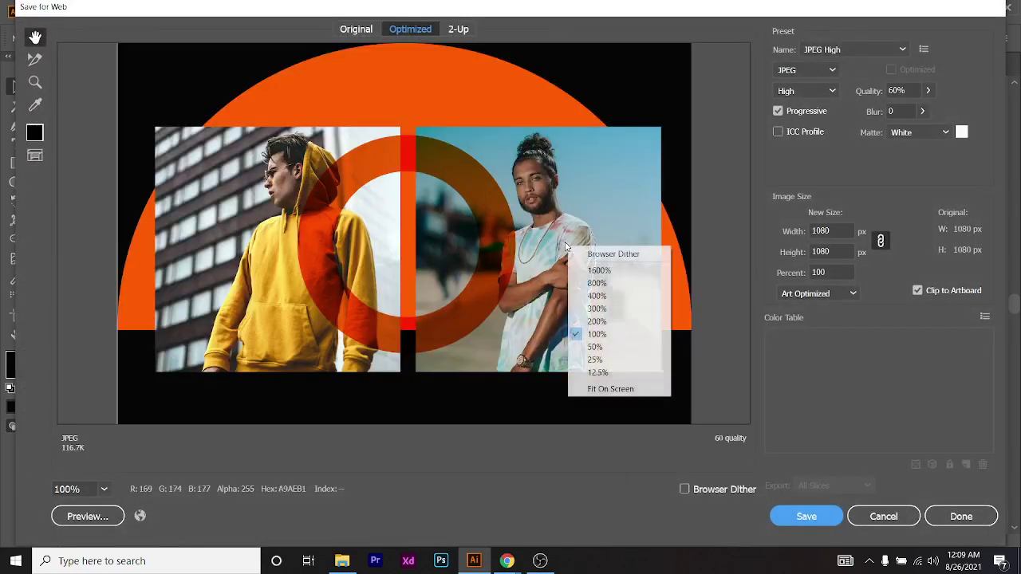
pyautogui.click(610, 389)
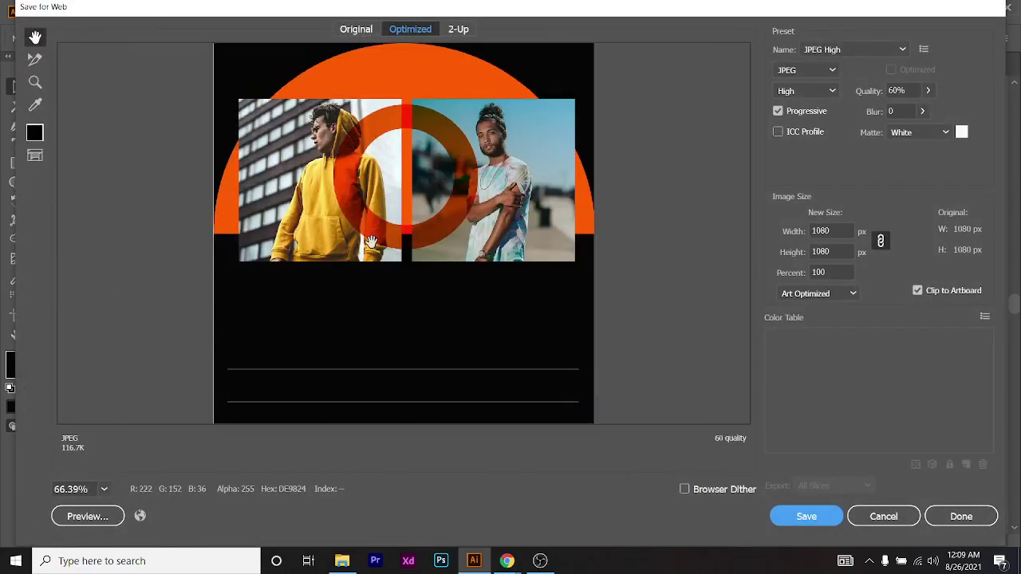
# Enlarge the JPEG export to 8192 × 8192 px and fit the whole preview on screen again
pyautogui.click(838, 272)
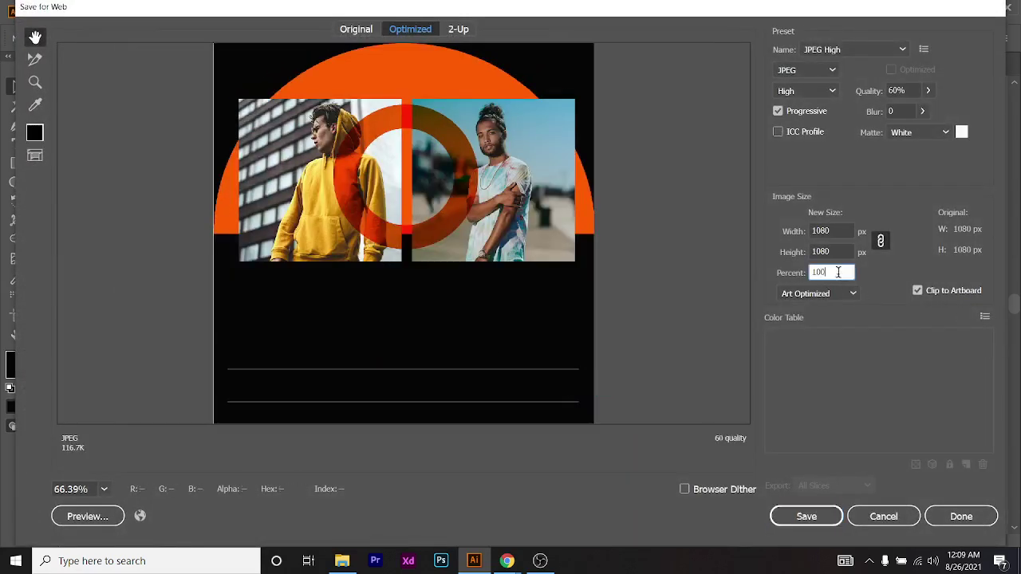
pyautogui.write('1000')
pyautogui.press('Tab')
pyautogui.click(831, 231)
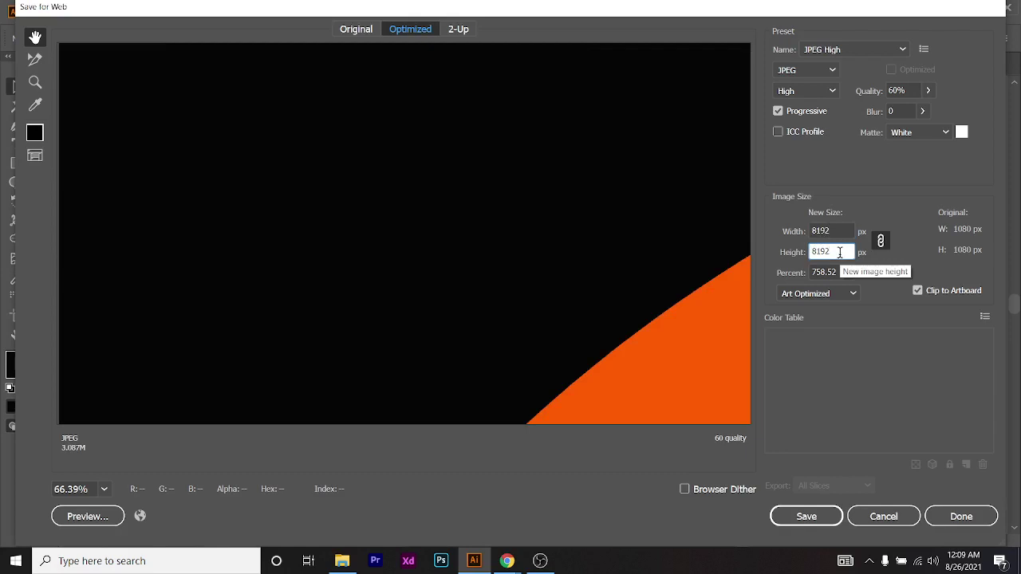
pyautogui.rightClick(513, 239)
pyautogui.click(561, 386)
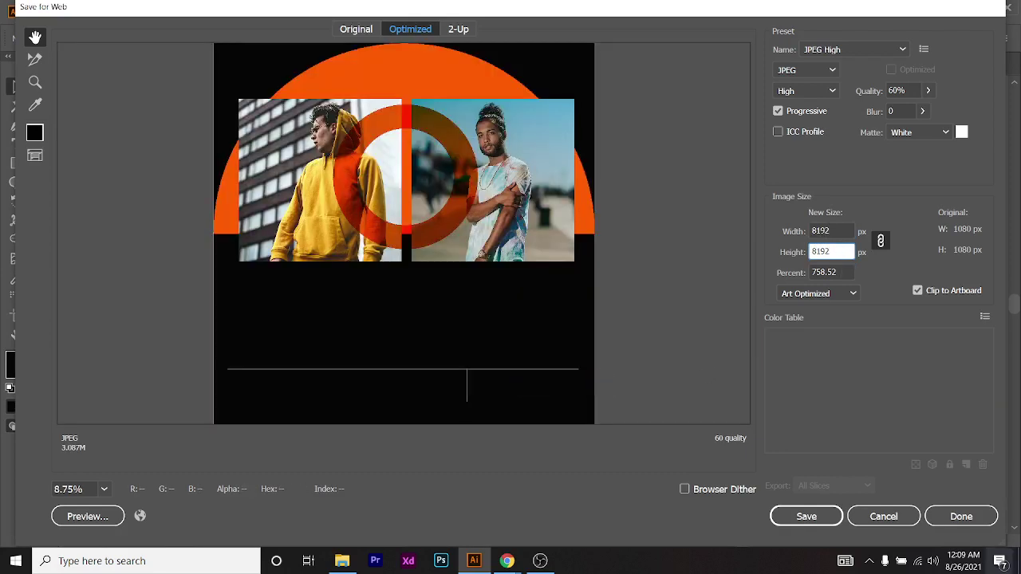
# Save the optimized JPEG in the Desktop's SSB folder as Social-media-post-1.jpg
pyautogui.click(803, 516)
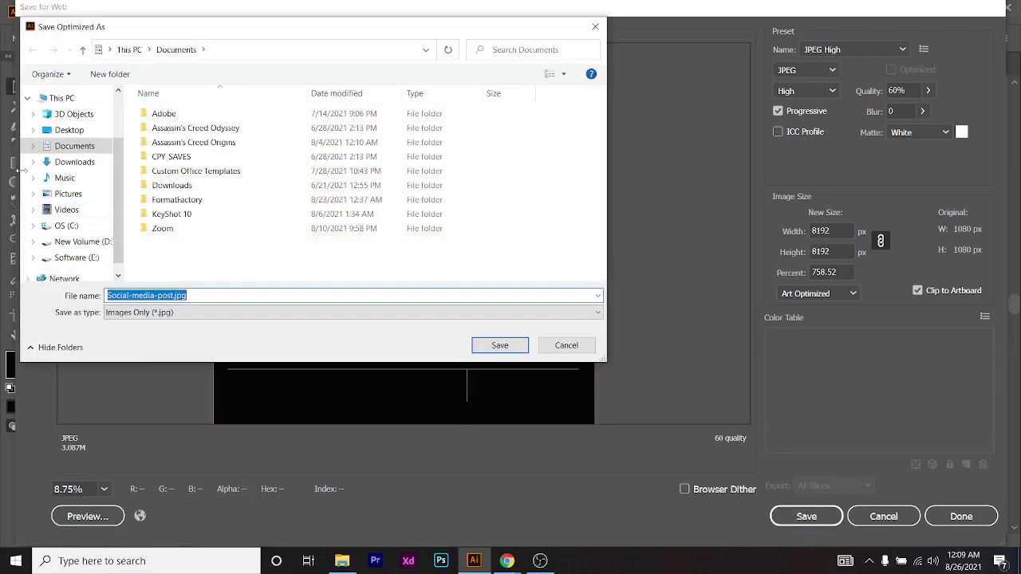
pyautogui.click(69, 130)
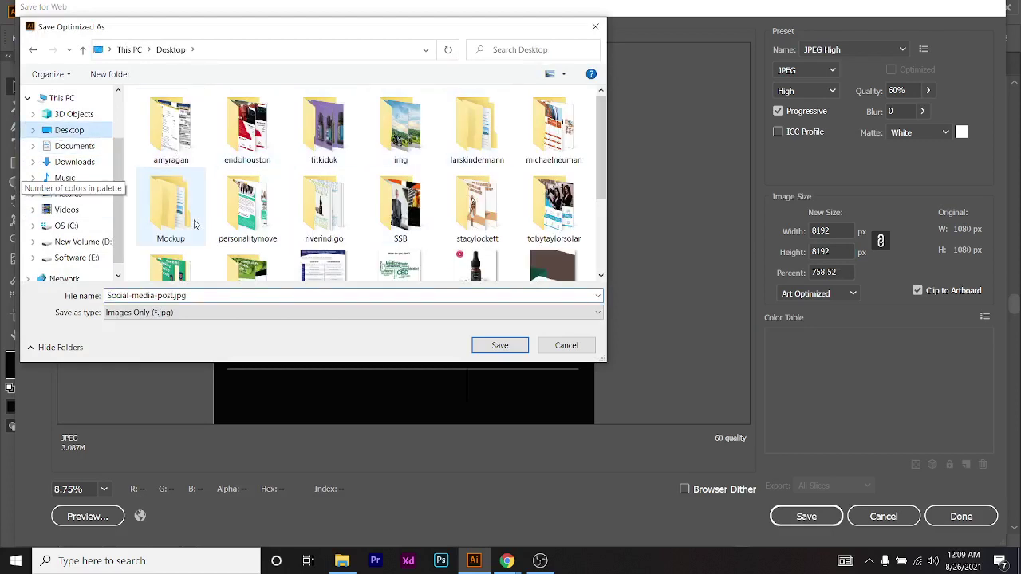
pyautogui.doubleClick(401, 209)
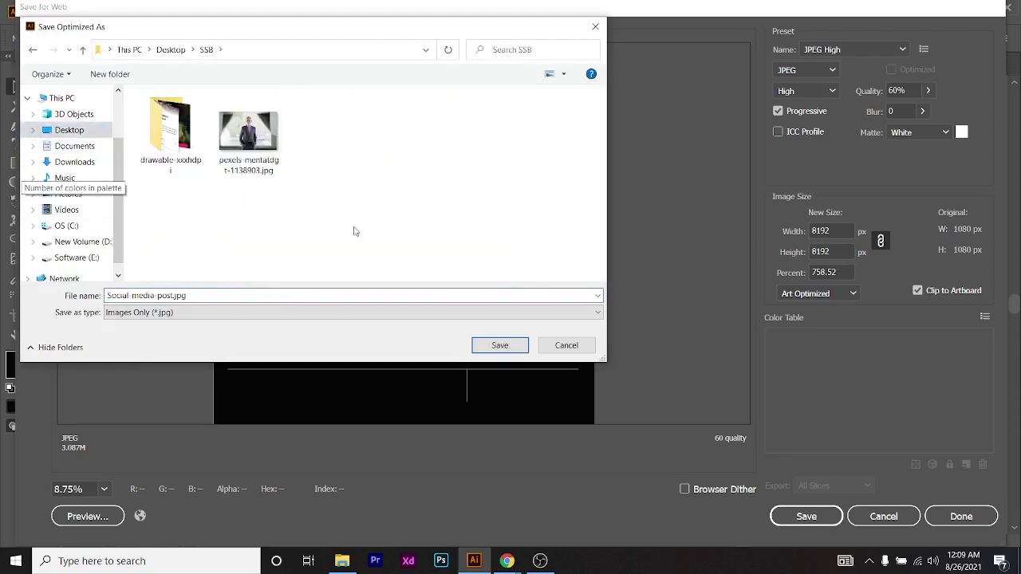
pyautogui.click(174, 296)
pyautogui.click(173, 296)
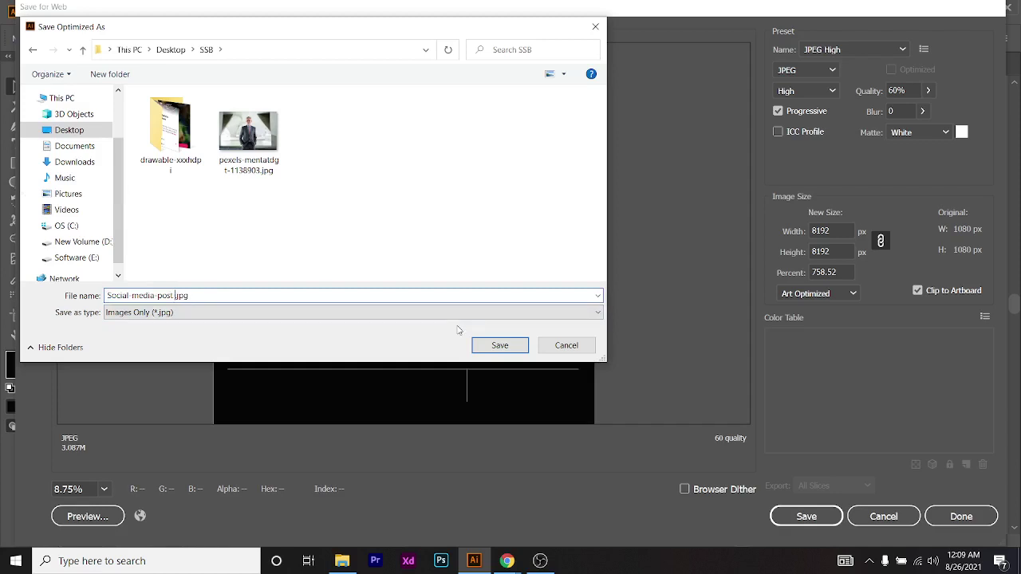
pyautogui.press('Return')
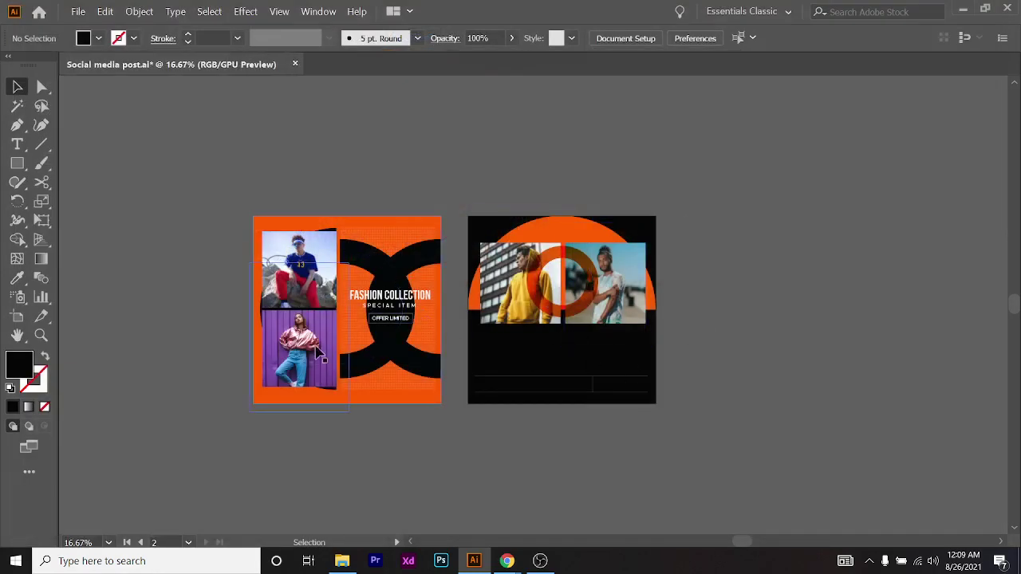
# Make the orange Fashion Collection artboard active by selecting artwork on it, ending with its upper photo
pyautogui.keyDown('alt'); pyautogui.scroll(1, 250, 314); pyautogui.keyUp('alt')
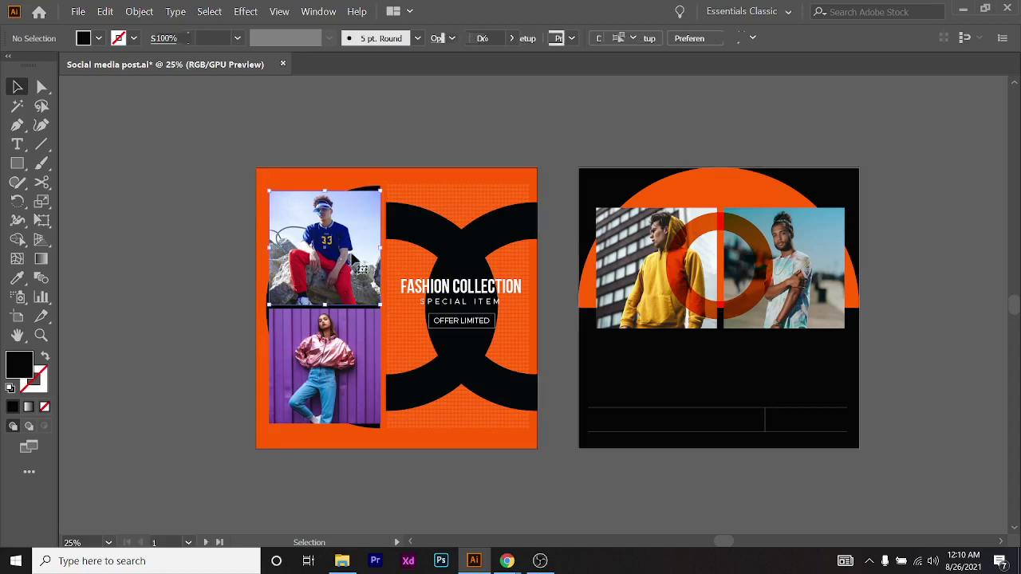
pyautogui.click(466, 232)
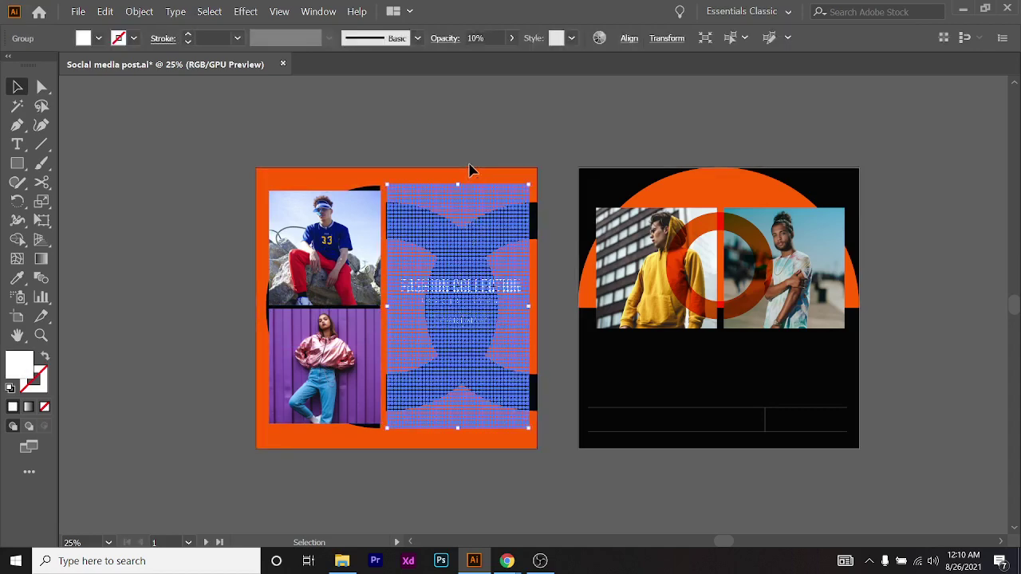
pyautogui.click(471, 162)
pyautogui.click(355, 239)
pyautogui.click(355, 359)
pyautogui.click(475, 389)
pyautogui.click(367, 440)
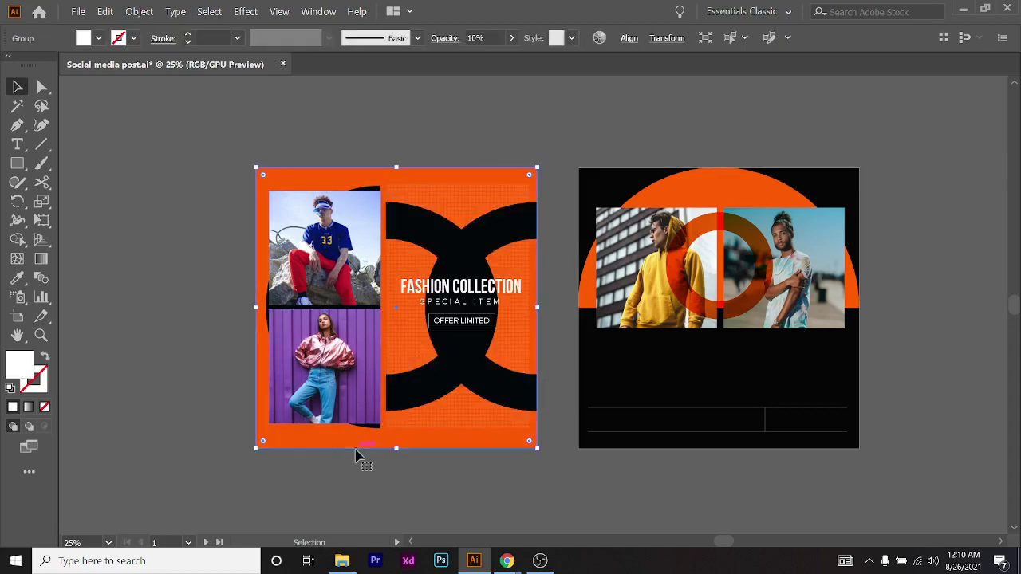
pyautogui.click(304, 369)
pyautogui.click(363, 264)
pyautogui.click(441, 176)
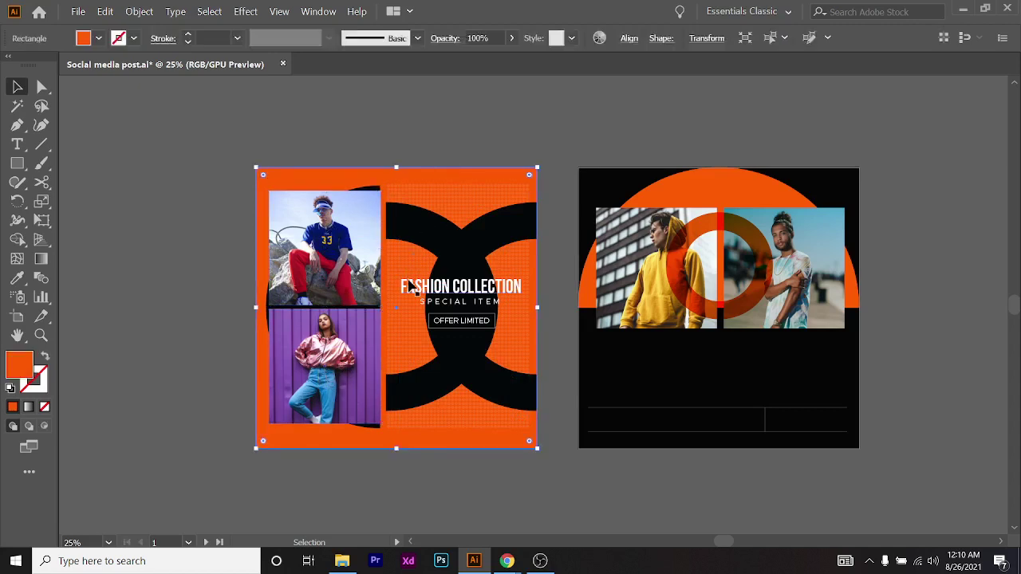
pyautogui.click(455, 287)
pyautogui.click(303, 261)
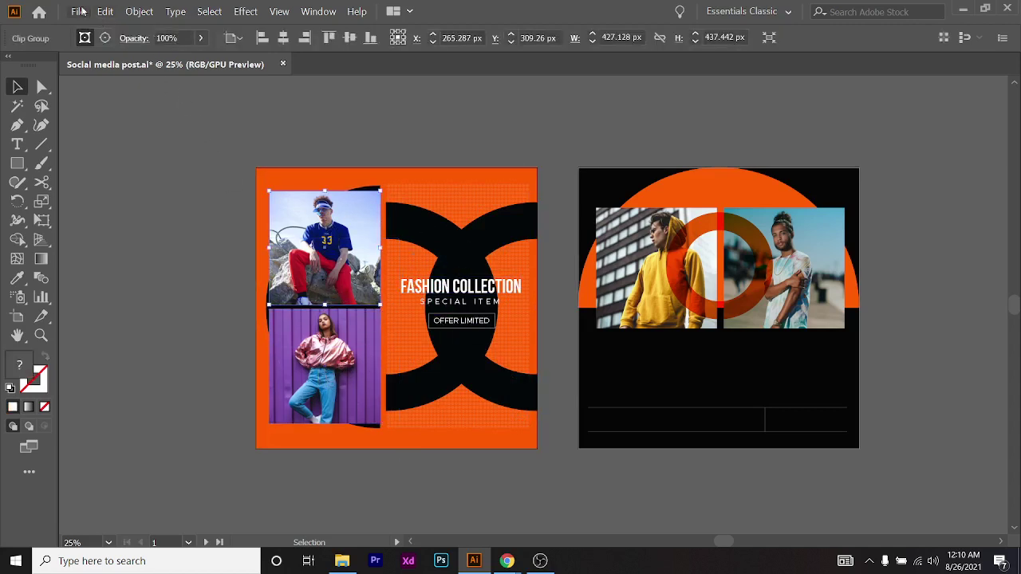
# Open the Save for Web export of the orange artboard and enlarge its JPEG to 8192 × 8192 px
pyautogui.click(79, 11)
pyautogui.moveTo(142, 224)
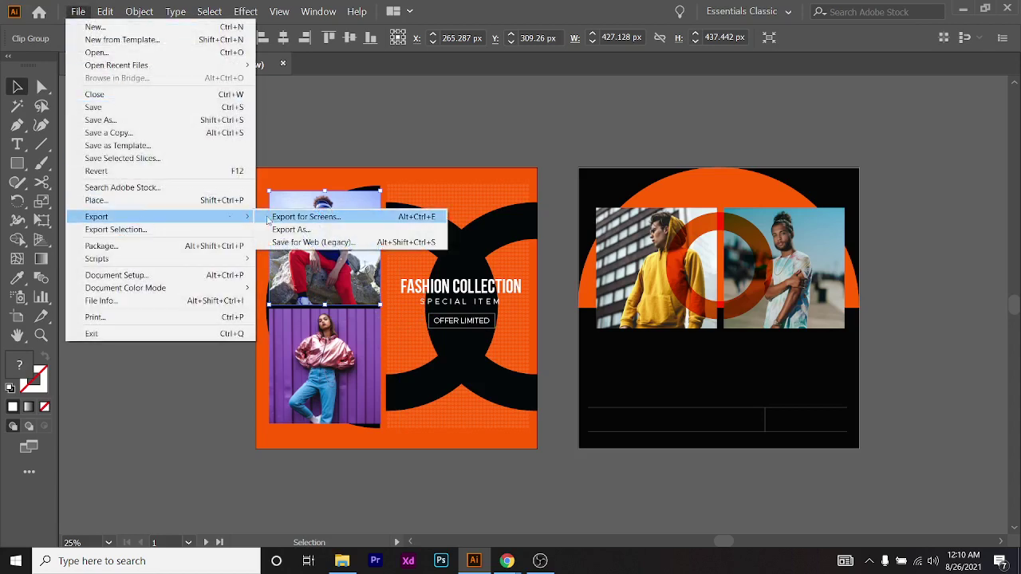
pyautogui.click(305, 240)
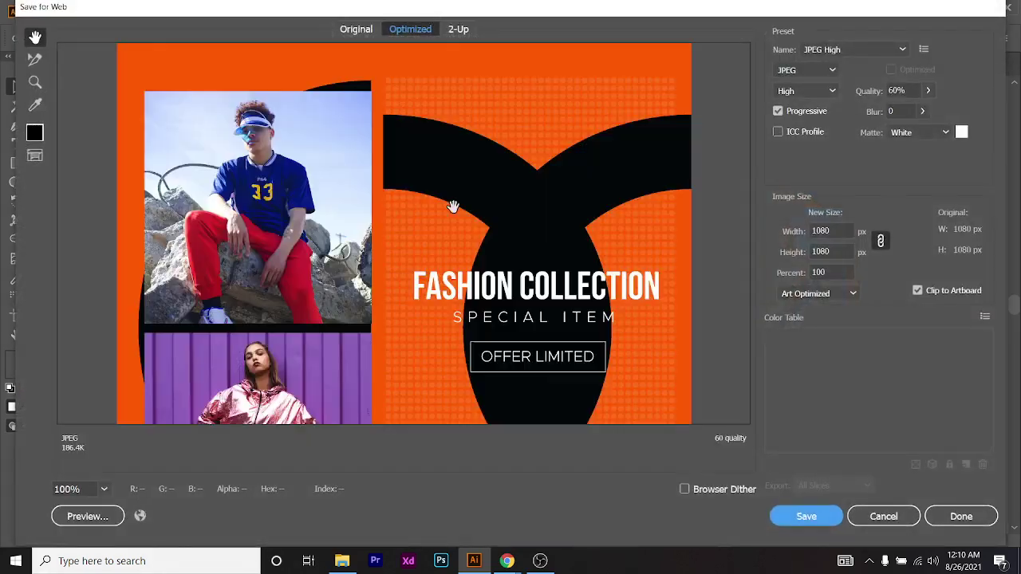
pyautogui.moveTo(423, 330); pyautogui.dragTo(590, 303)
pyautogui.doubleClick(822, 272)
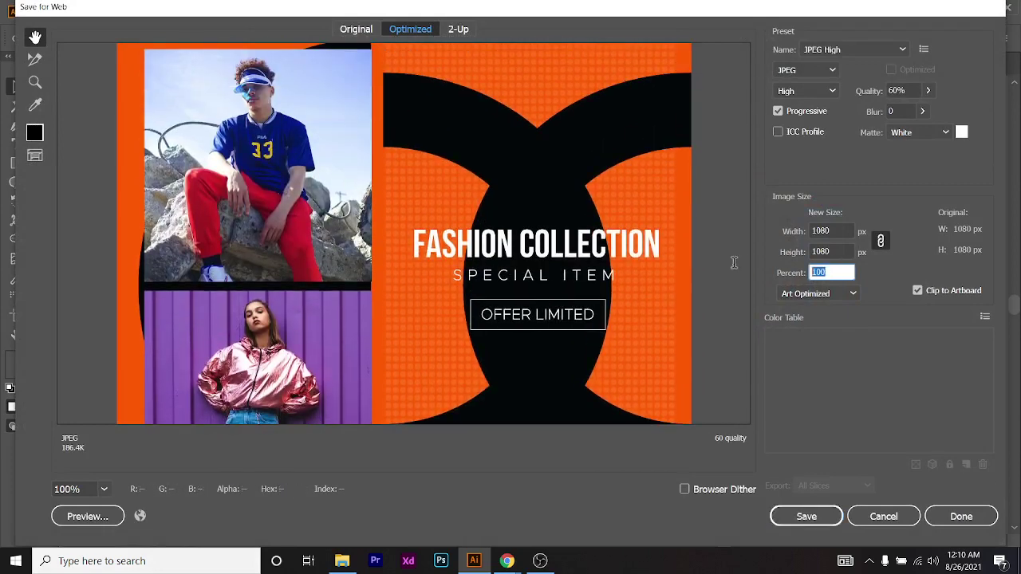
pyautogui.write('123123')
pyautogui.click(847, 251)
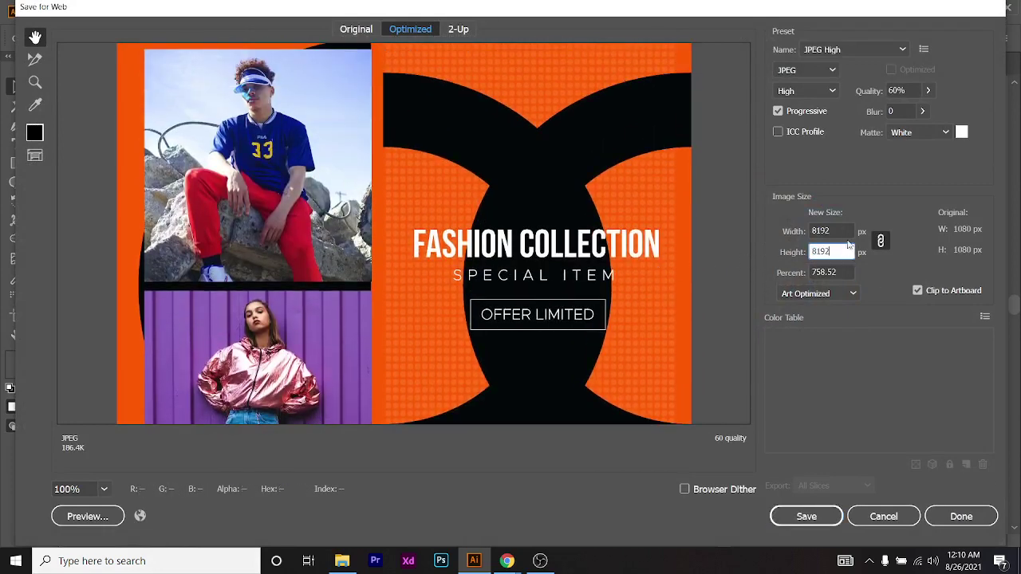
pyautogui.click(846, 231)
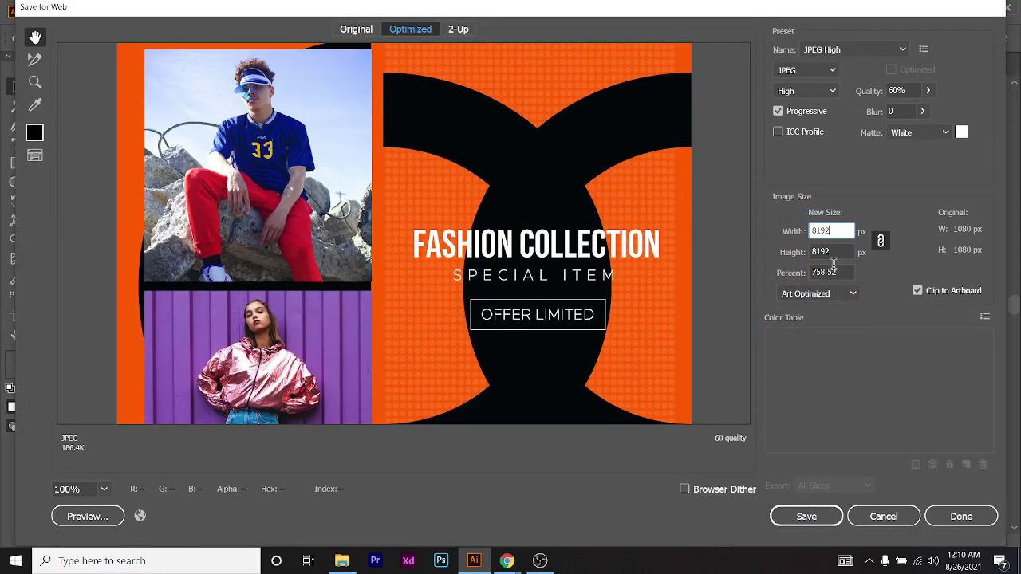
pyautogui.click(849, 250)
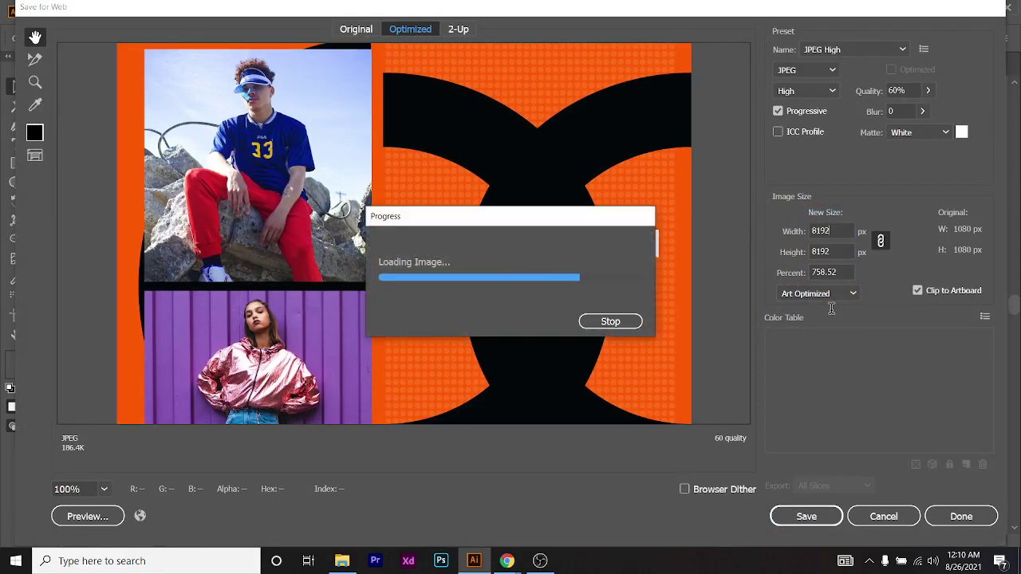
# Save the optimized JPEG in the SSB folder as Social-media-post-2.jpg
pyautogui.click(814, 511)
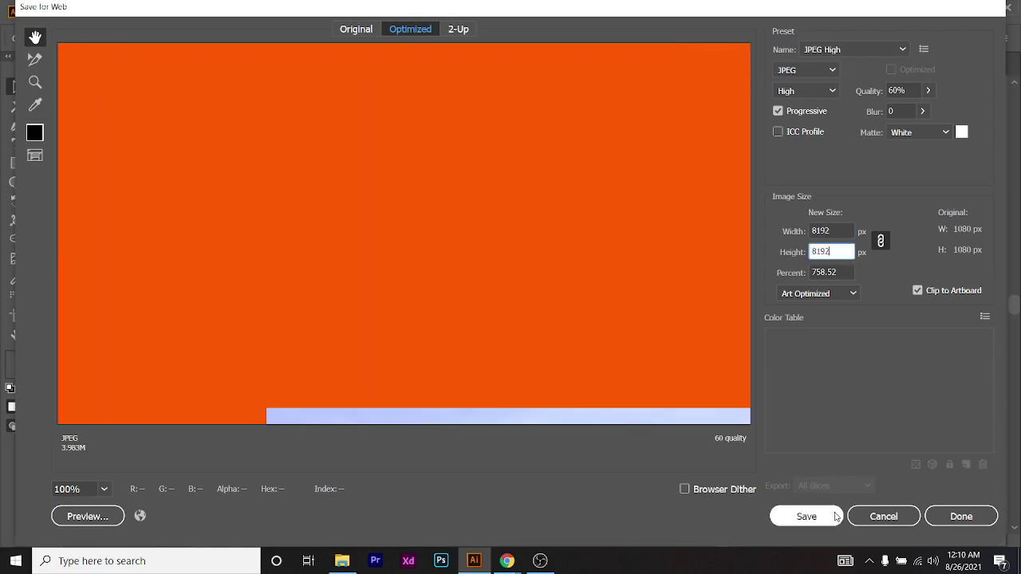
pyautogui.click(836, 517)
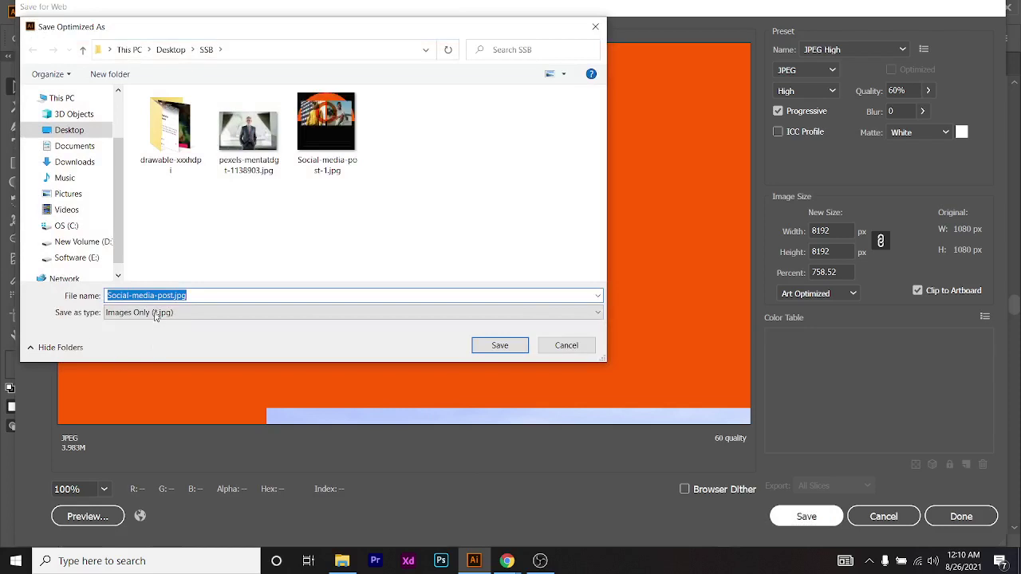
pyautogui.click(173, 295)
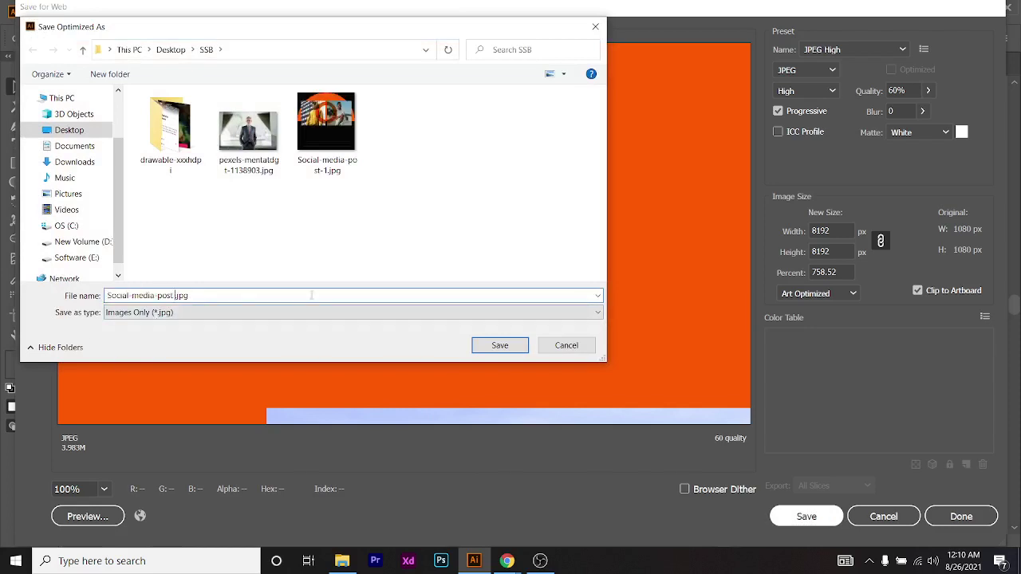
pyautogui.write('2')
pyautogui.click(484, 349)
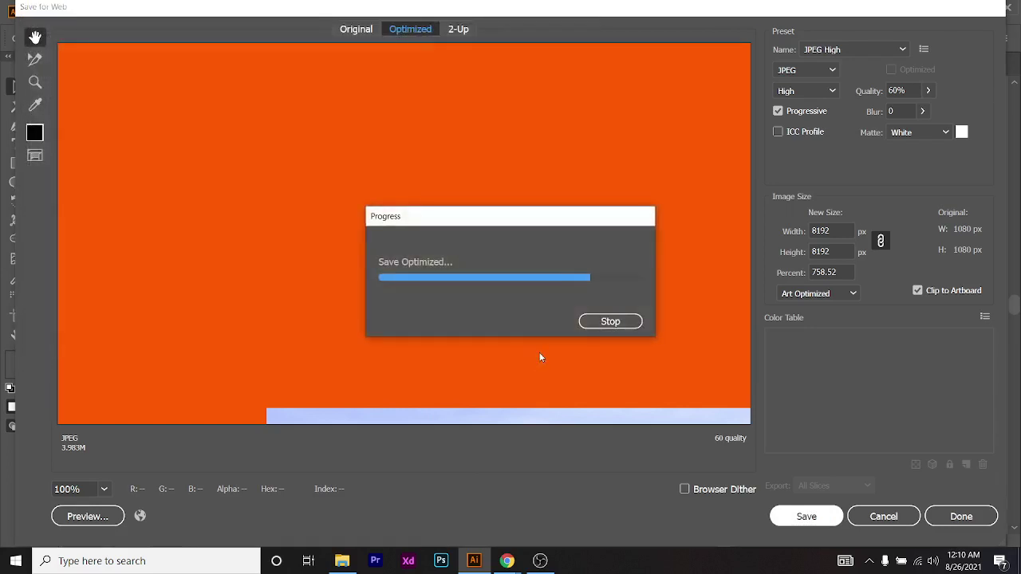
# Switch to File Explorer, open the two exported JPEGs from the Desktop's SSB folder for viewing, and close the photo viewer
pyautogui.click(342, 561)
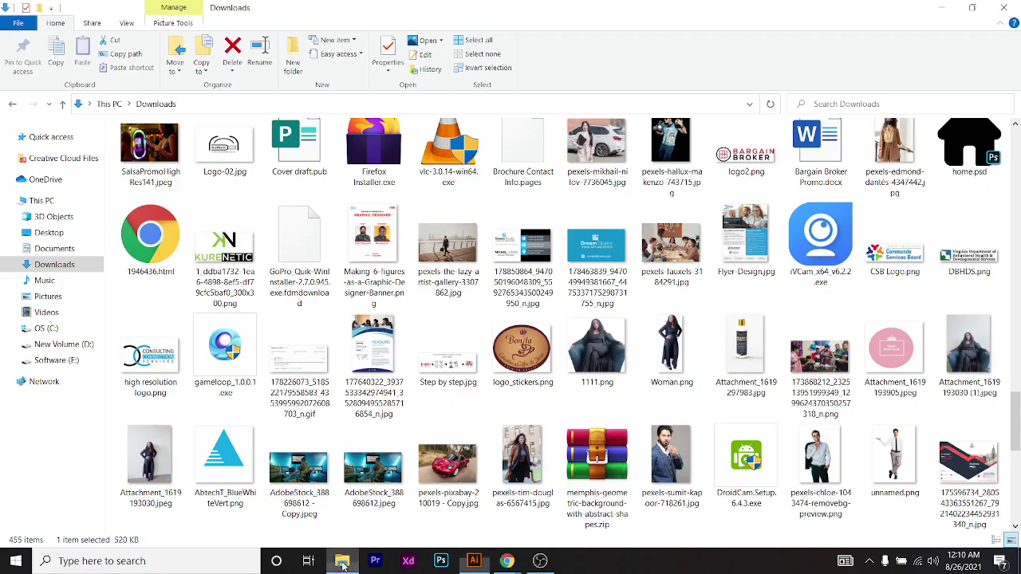
pyautogui.click(49, 237)
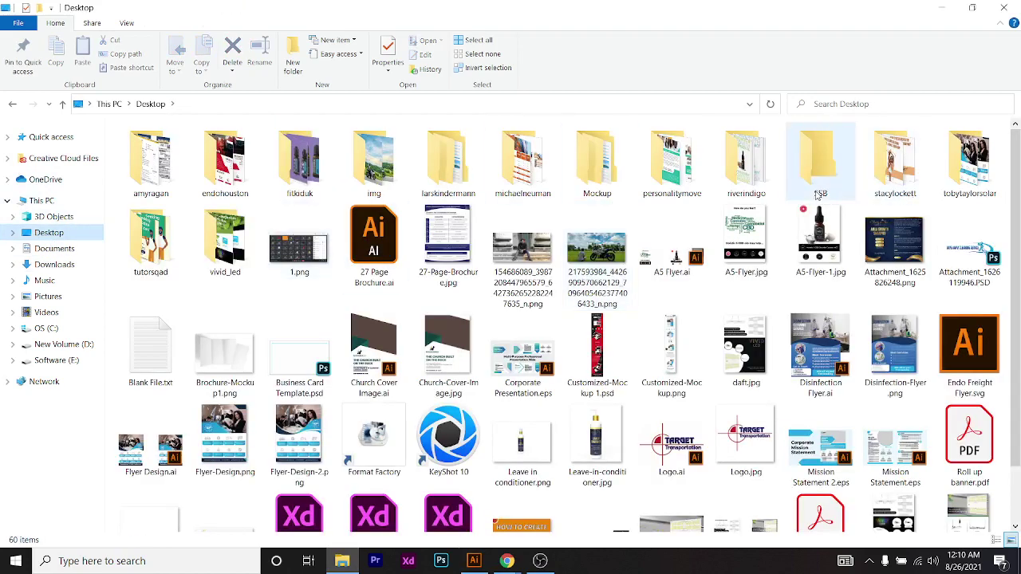
pyautogui.doubleClick(821, 196)
pyautogui.moveTo(402, 262); pyautogui.dragTo(645, 161)
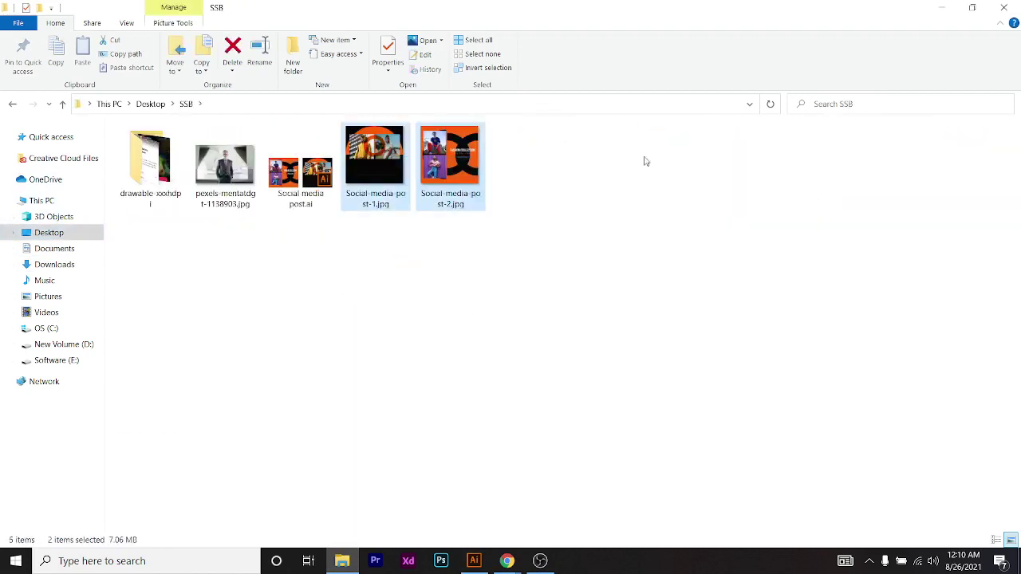
pyautogui.press('Return')
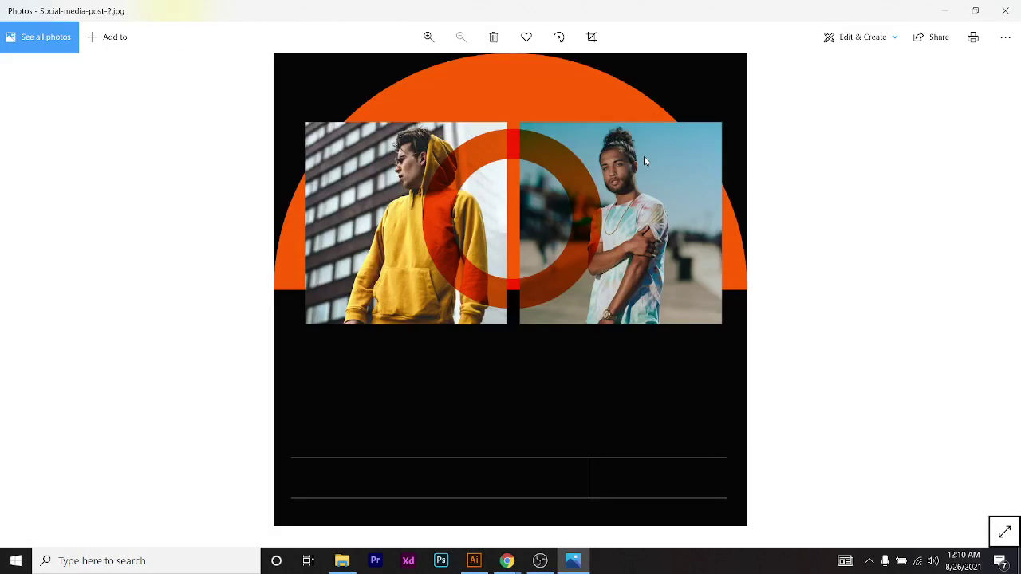
pyautogui.click(1005, 11)
pyautogui.click(564, 473)
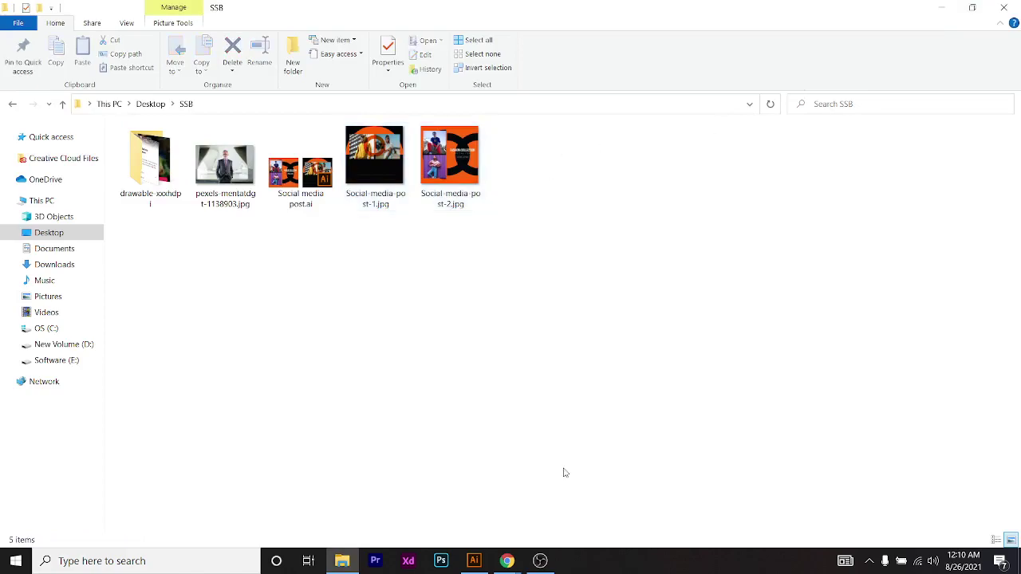
# Return to Illustrator and select the lower photo on the orange artboard
pyautogui.click(474, 560)
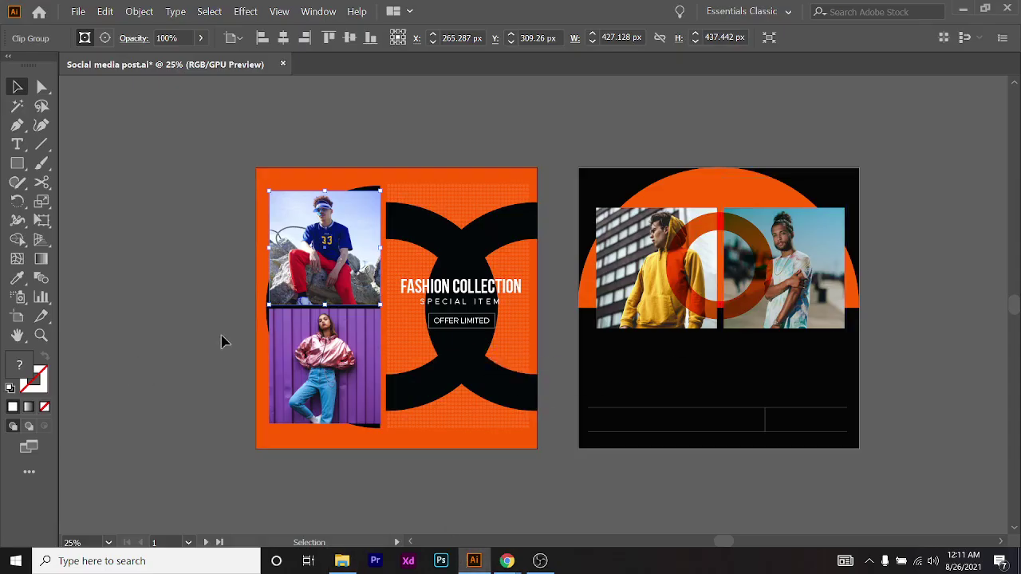
pyautogui.scroll(-1, 221, 335)
pyautogui.hscroll(1, 223, 335)
pyautogui.click(252, 332)
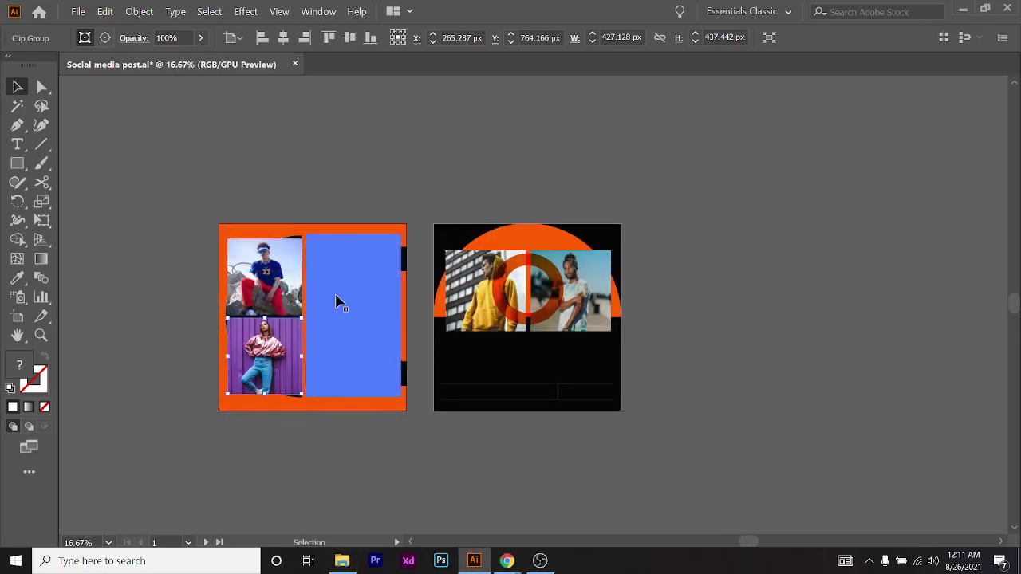
# Preview the orange artboard in Save for Web with the JPEG High preset and cancel the export
pyautogui.keyDown('shift'); pyautogui.click(337, 301); pyautogui.keyUp('shift')
pyautogui.keyDown('shift'); pyautogui.click(391, 376); pyautogui.keyUp('shift')
pyautogui.hotkey('ctrl', 'alt', 'shift', 's')
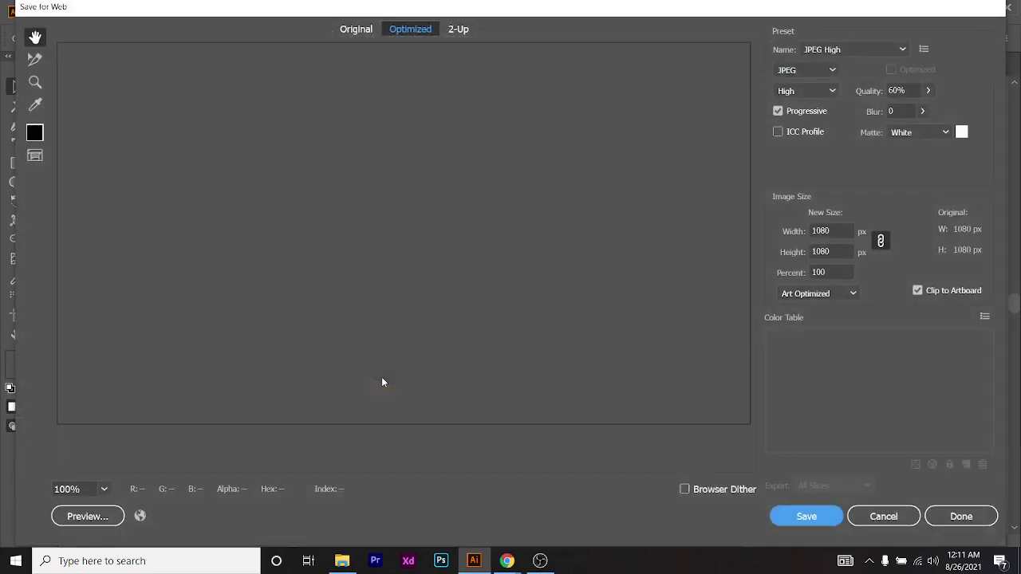
pyautogui.scroll(-3, 382, 380)
pyautogui.scroll(2, 382, 381)
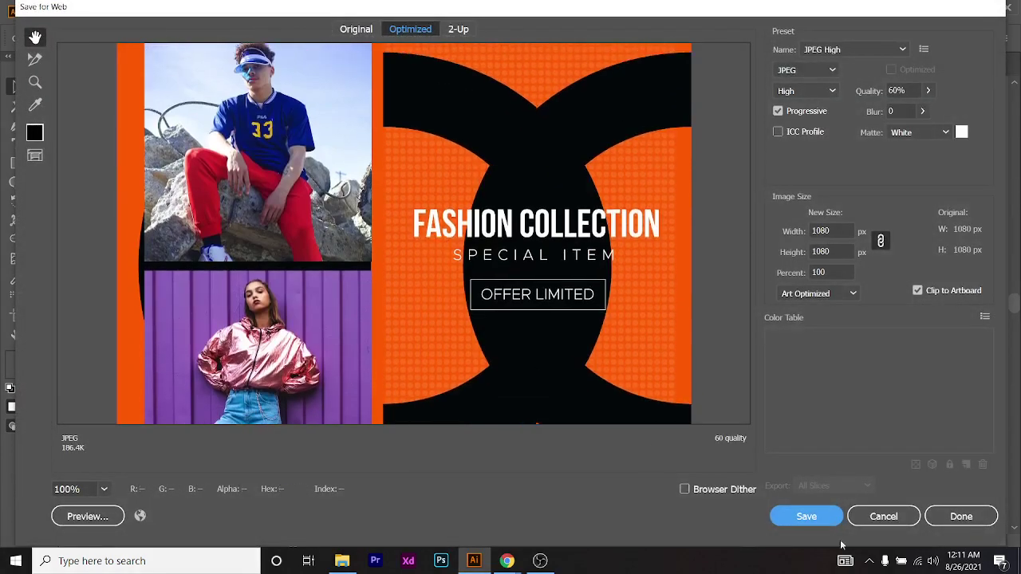
pyautogui.click(884, 516)
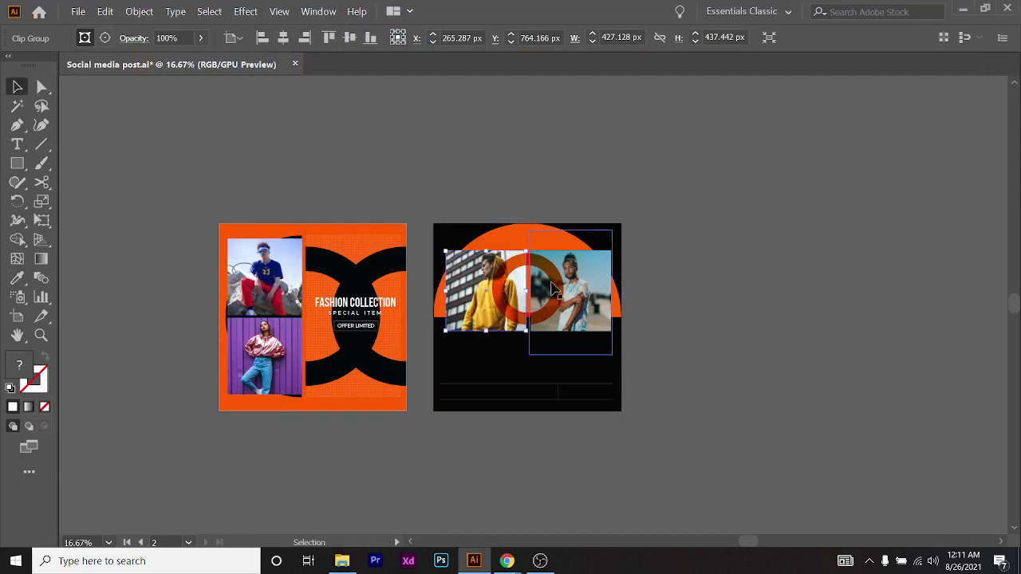
# Preview the black artboard in Save for Web, fit the whole design in the view, and cancel the export
pyautogui.click(590, 285)
pyautogui.hotkey('ctrl', 'alt', 'shift', 's')
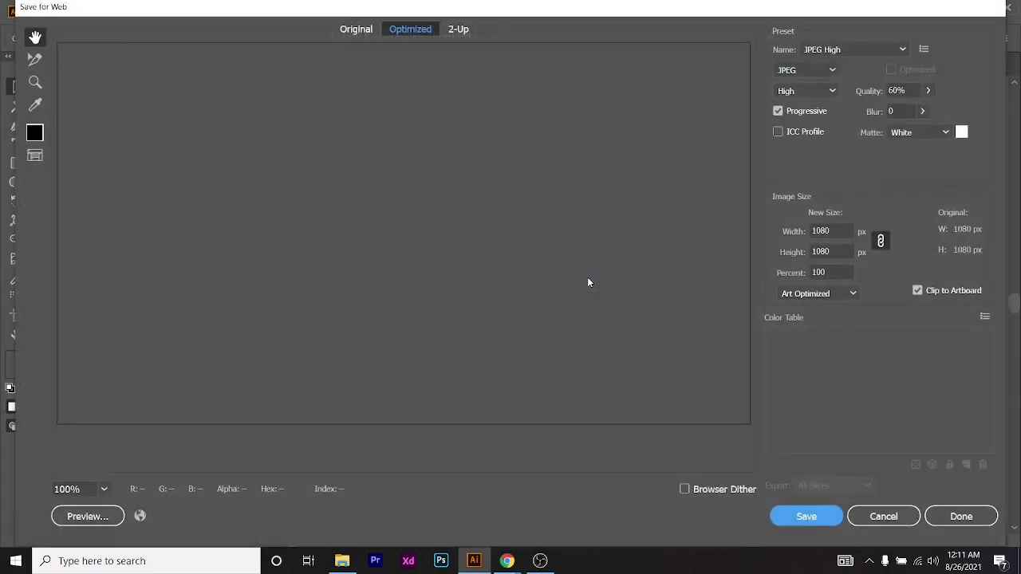
pyautogui.scroll(-2, 535, 277)
pyautogui.scroll(-2, 535, 277)
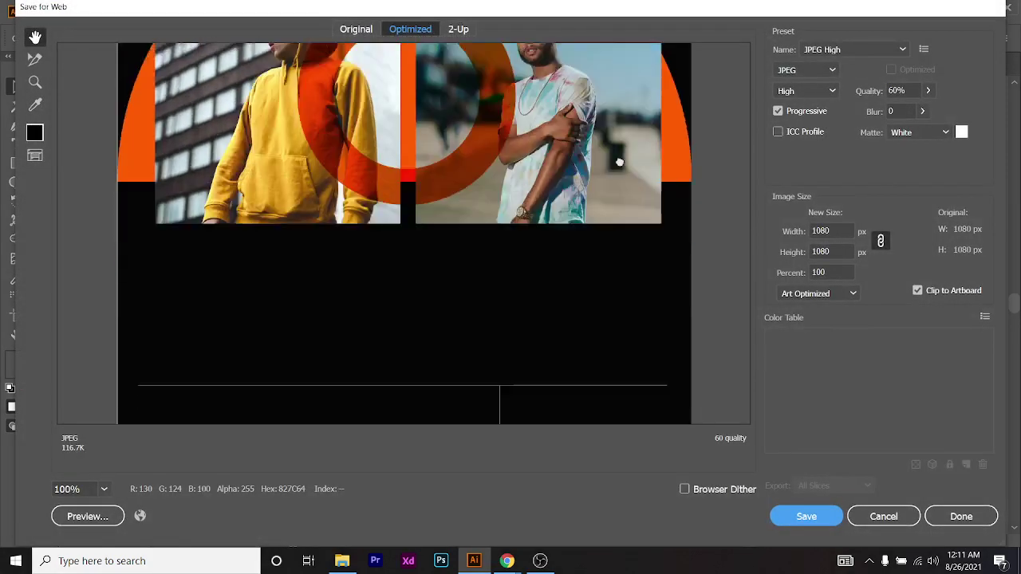
pyautogui.scroll(3, 618, 162)
pyautogui.rightClick(522, 277)
pyautogui.click(594, 419)
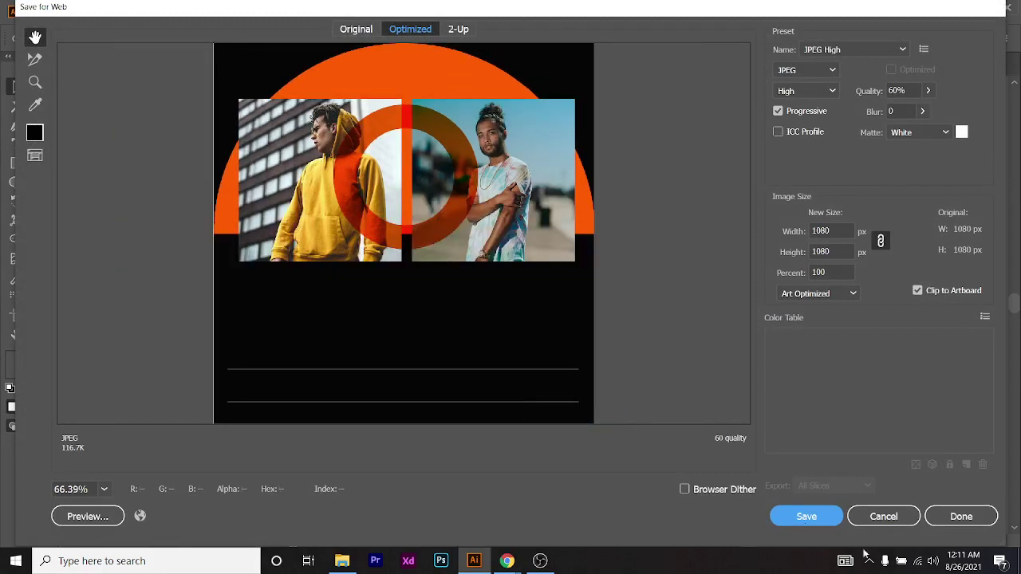
pyautogui.click(910, 525)
pyautogui.click(808, 522)
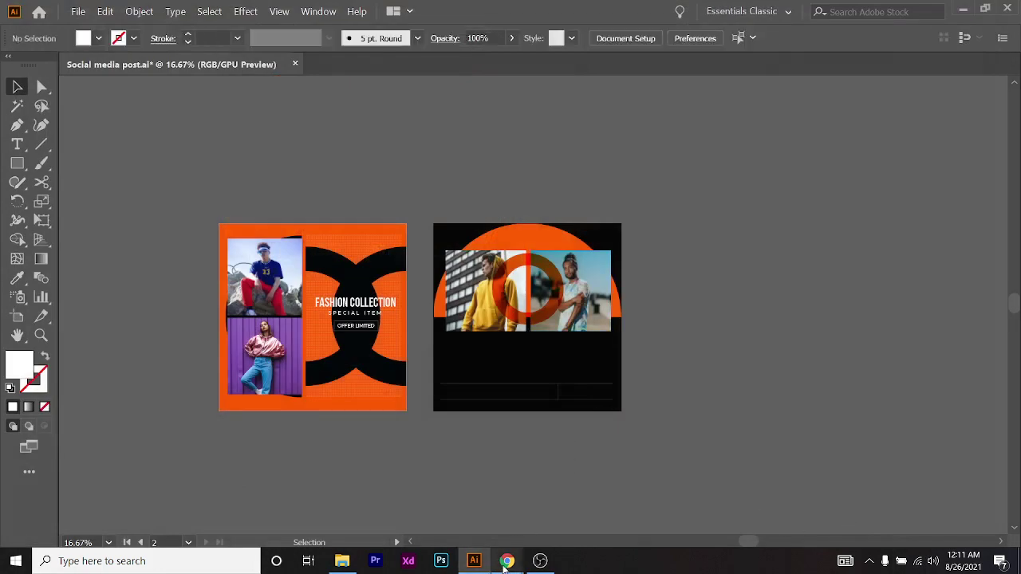
# Switch to Chrome to check the GraphicRiver reference designs, return to Illustrator, and save the document
pyautogui.moveTo(507, 561)
pyautogui.click(432, 526)
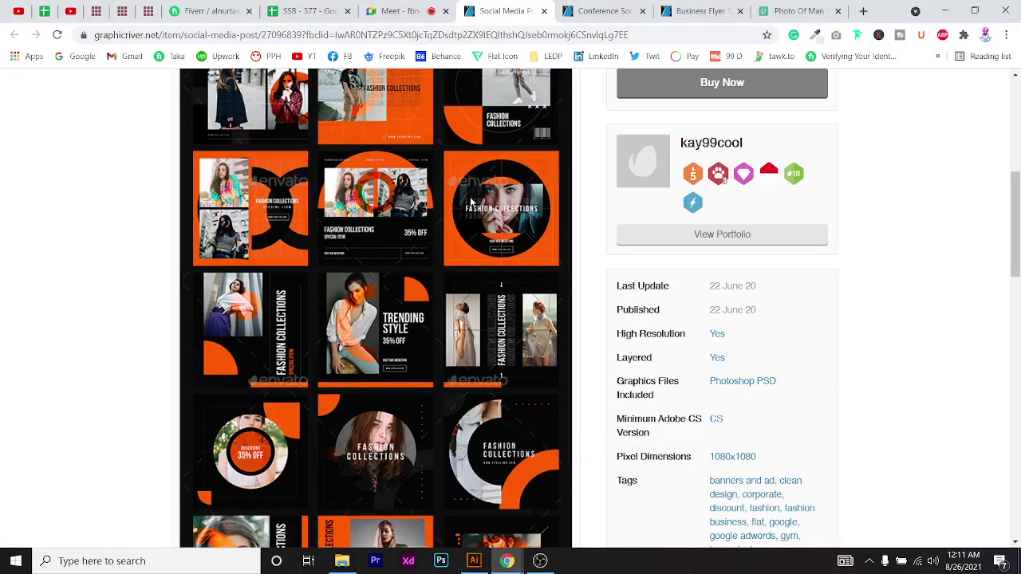
pyautogui.scroll(1, 475, 151)
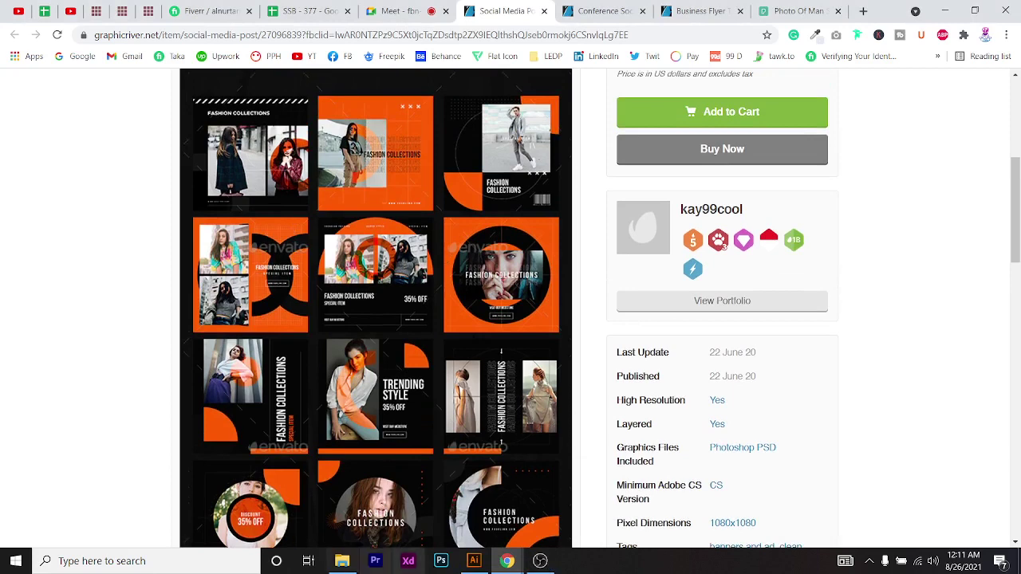
pyautogui.click(474, 561)
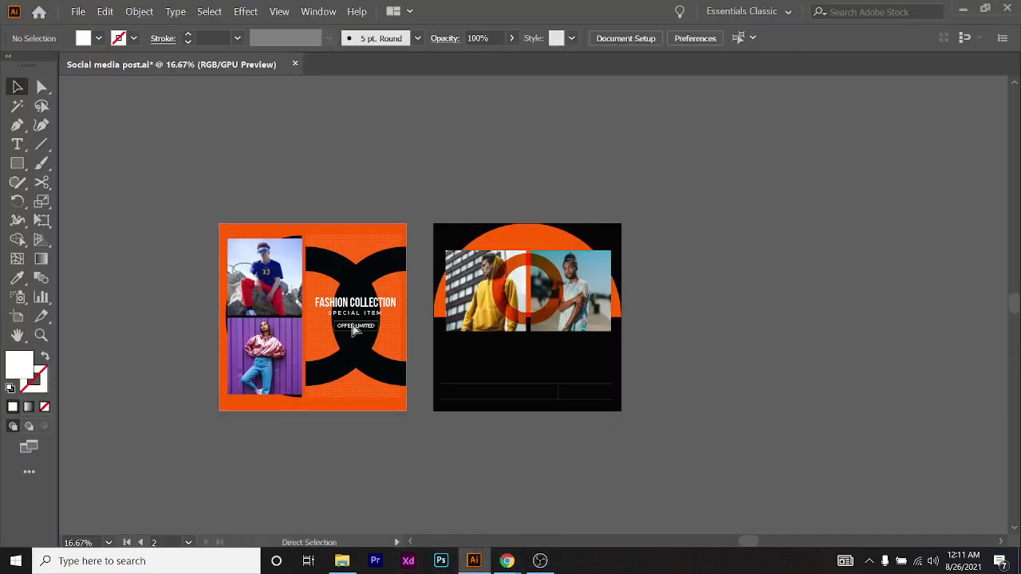
pyautogui.hotkey('ctrl', 's')
# Switch to Chrome, check the Meet call, and select the web address of the GraphicRiver Social Media Post page
pyautogui.click(507, 561)
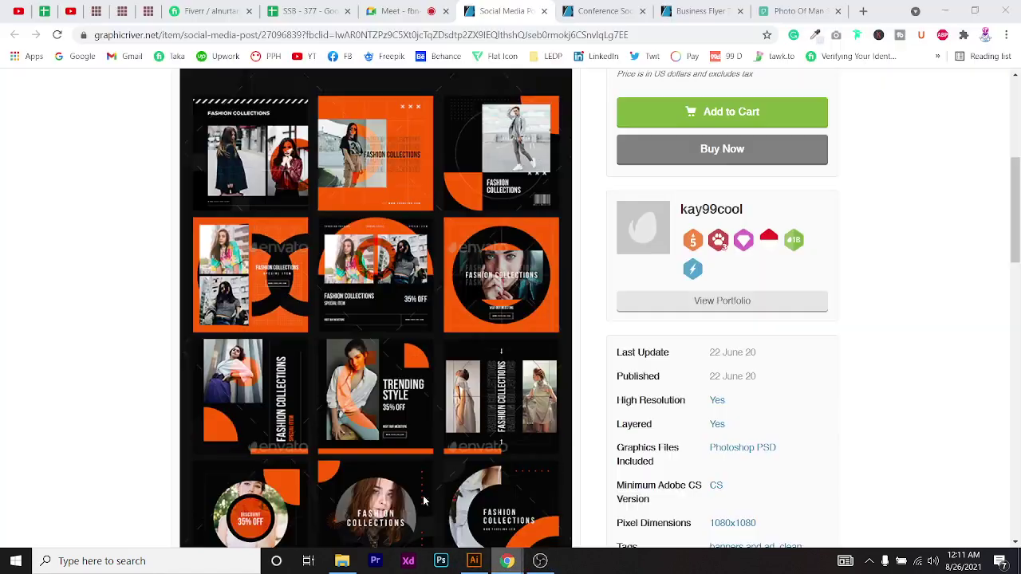
pyautogui.click(402, 8)
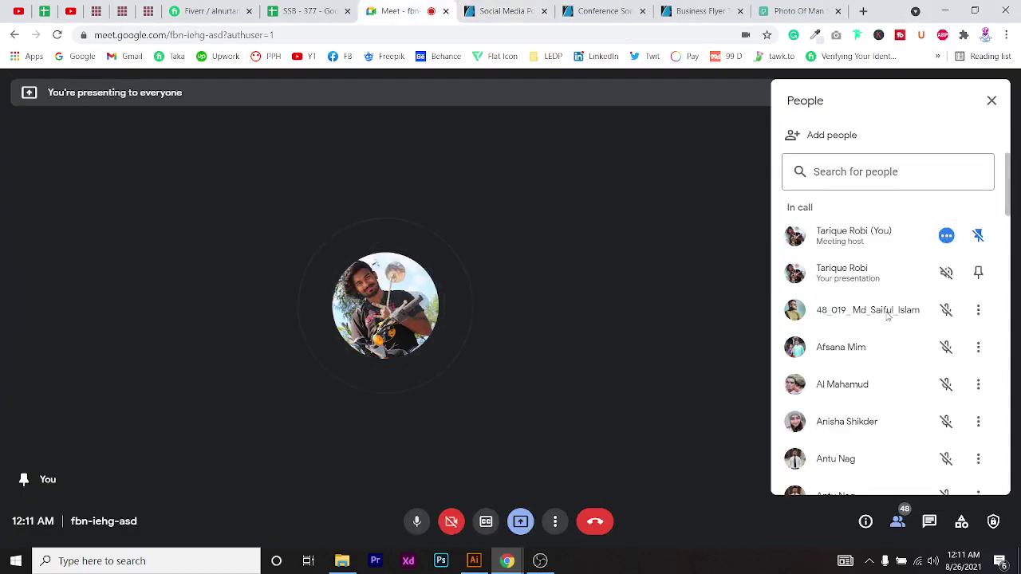
pyautogui.click(511, 8)
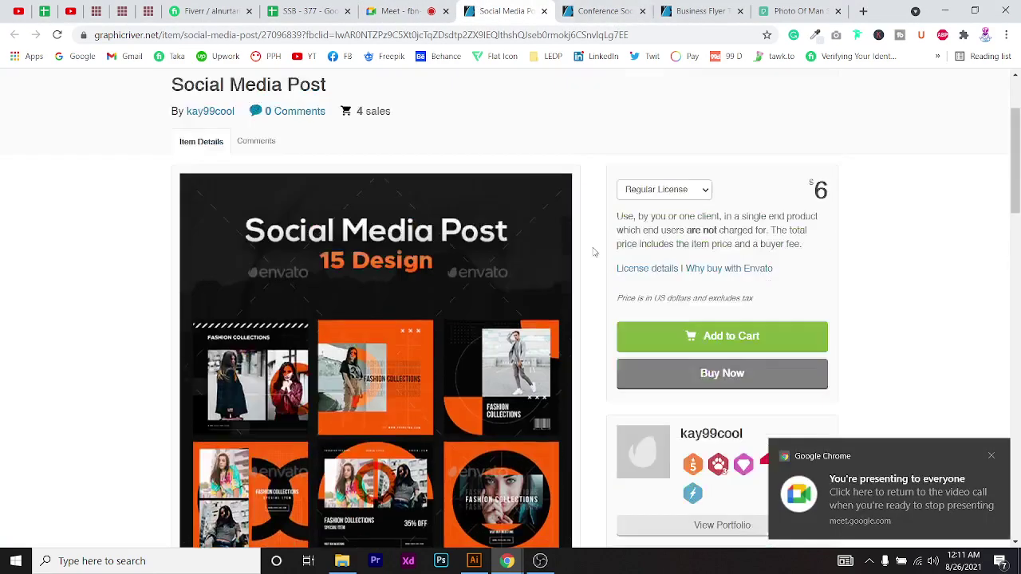
pyautogui.click(570, 38)
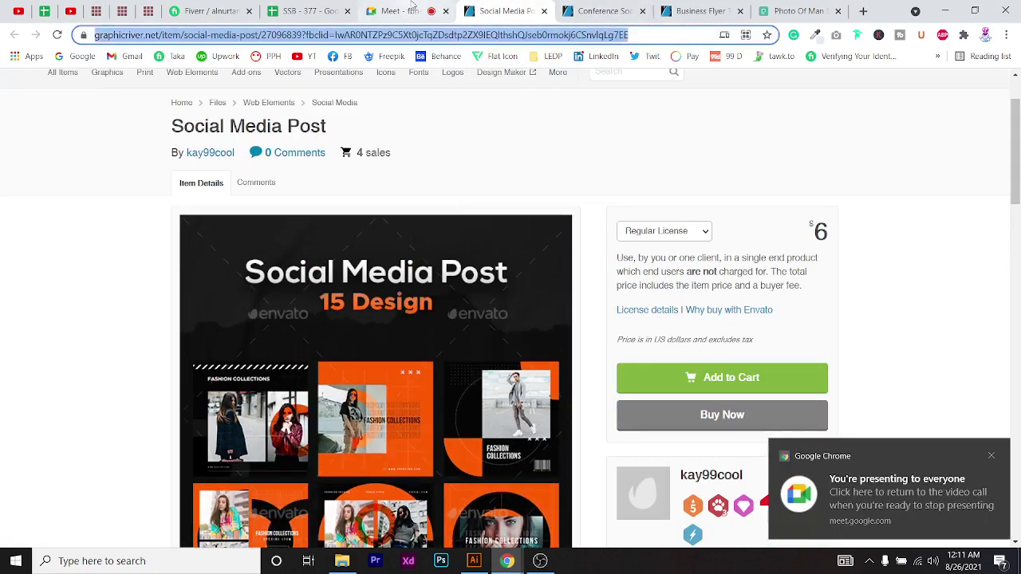
pyautogui.click(401, 11)
pyautogui.click(504, 5)
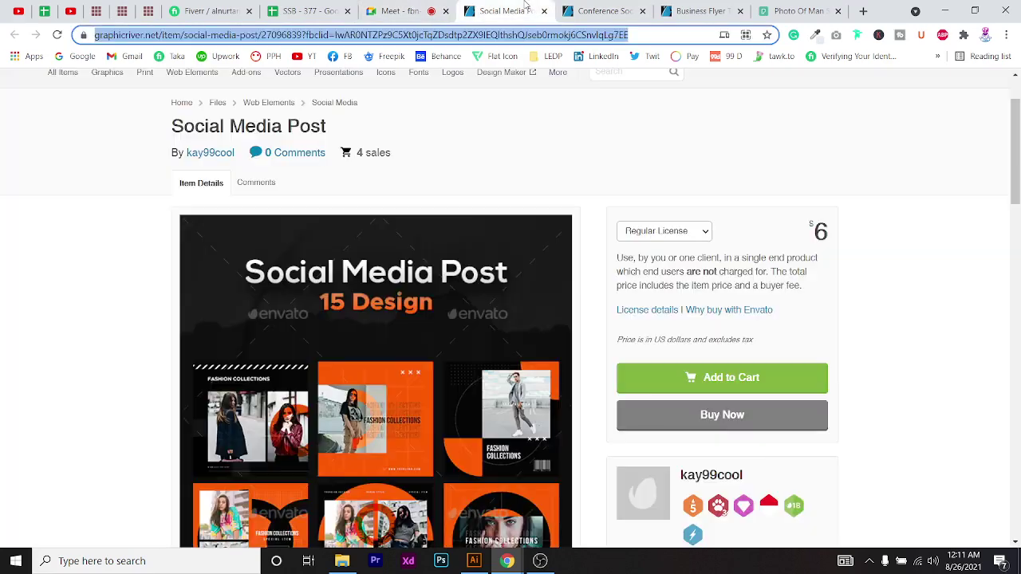
# Look over the Social Media Post item page and close the GraphicRiver Business Flyer Templates page
pyautogui.scroll(-4, 924, 375)
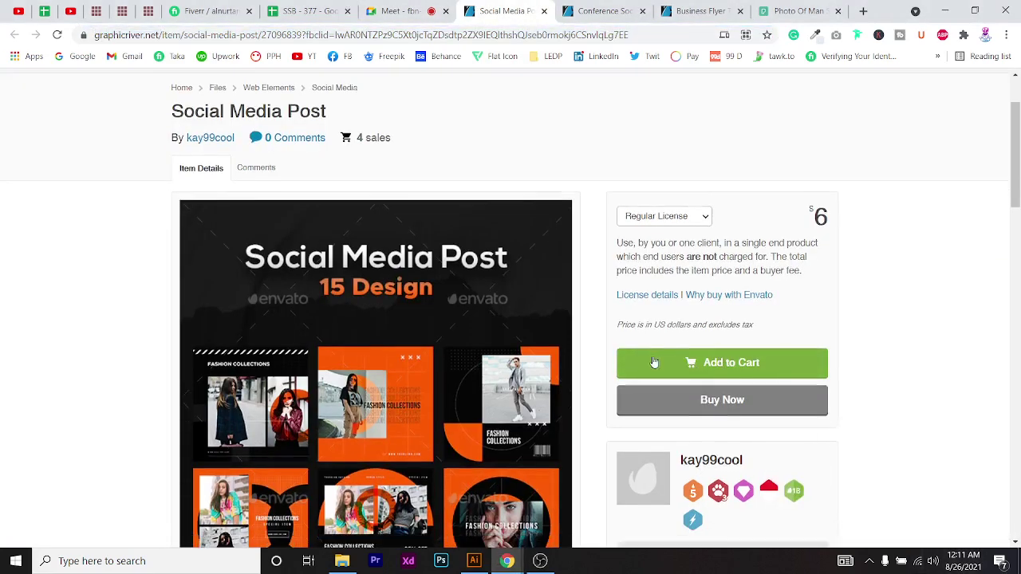
pyautogui.scroll(3, 583, 104)
pyautogui.scroll(3, 584, 104)
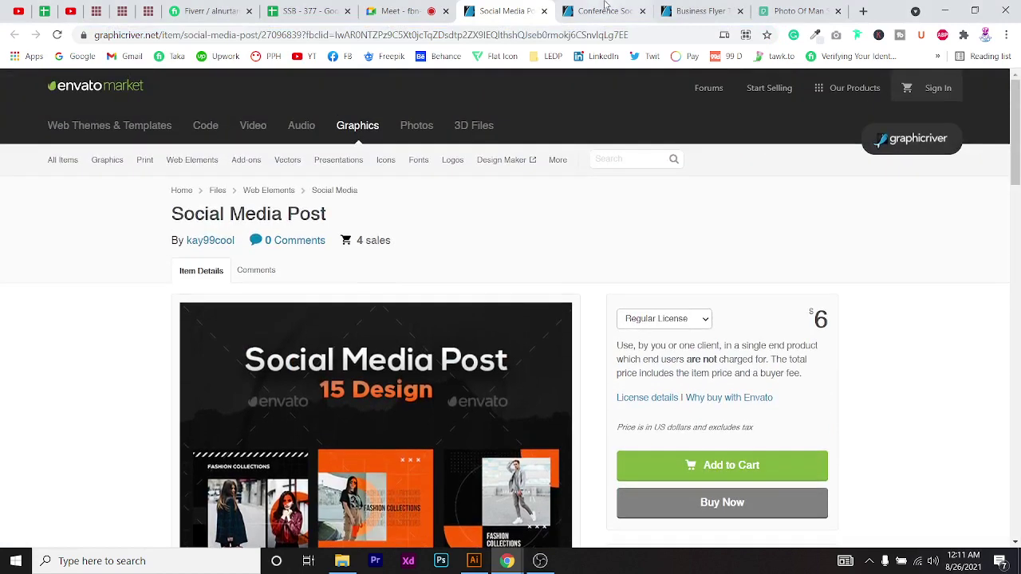
pyautogui.click(607, 10)
pyautogui.click(722, 11)
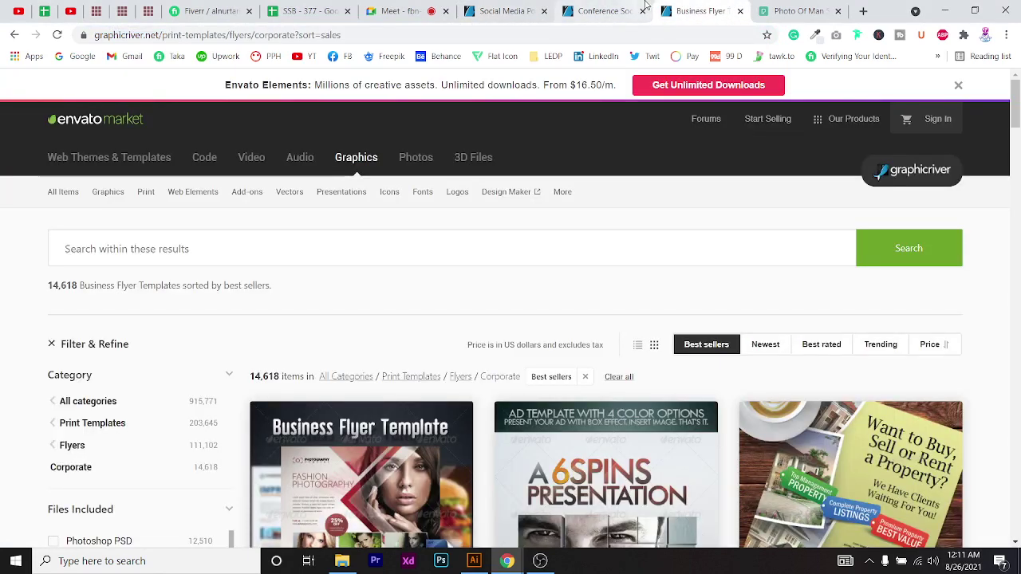
pyautogui.hotkey('ctrl', 'w')
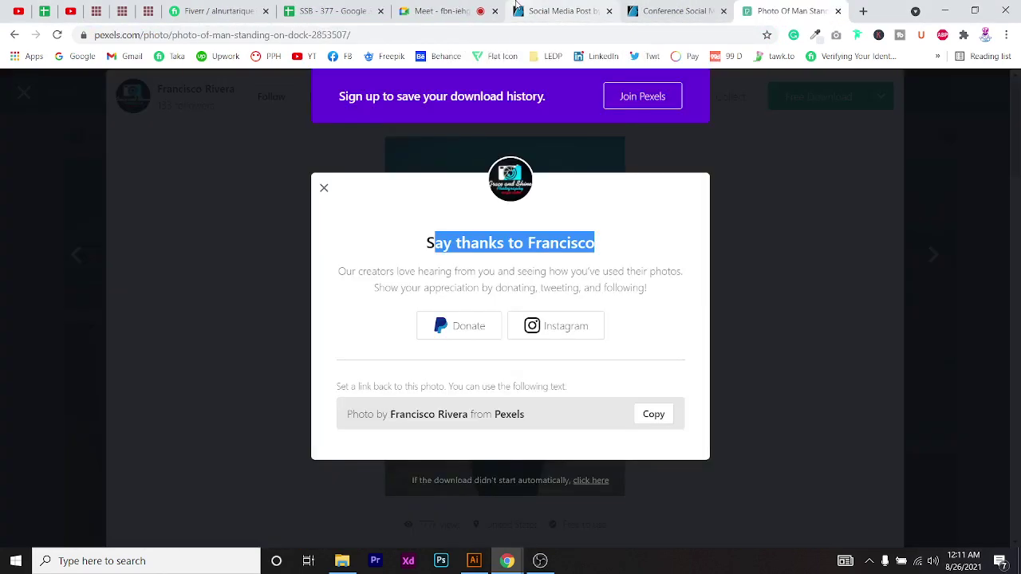
# On Pexels, close the thank-you dialog and the photo view to return to the "fashion men" search results
pyautogui.click(517, 11)
pyautogui.click(682, 10)
pyautogui.click(798, 10)
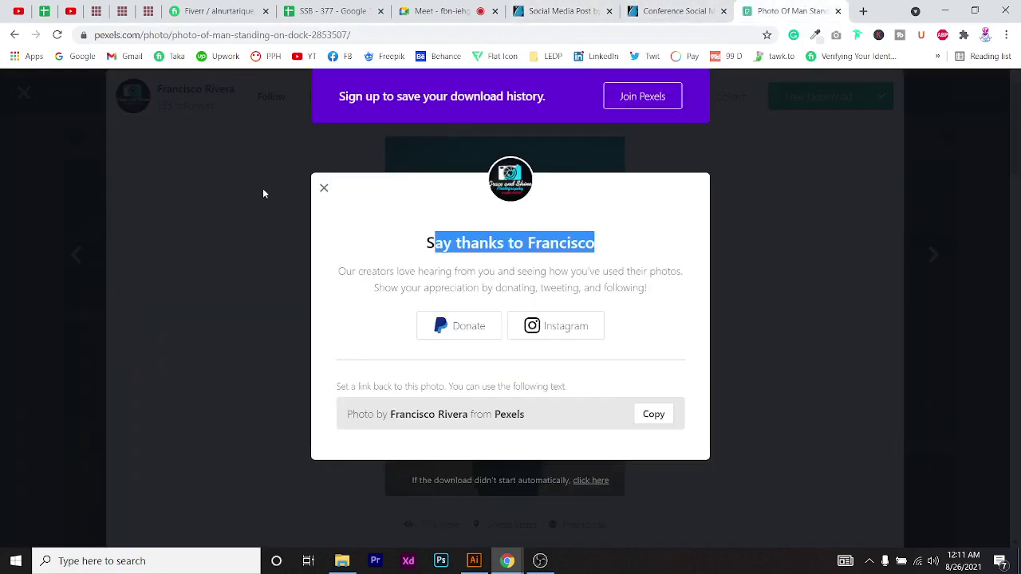
pyautogui.click(323, 189)
pyautogui.click(23, 93)
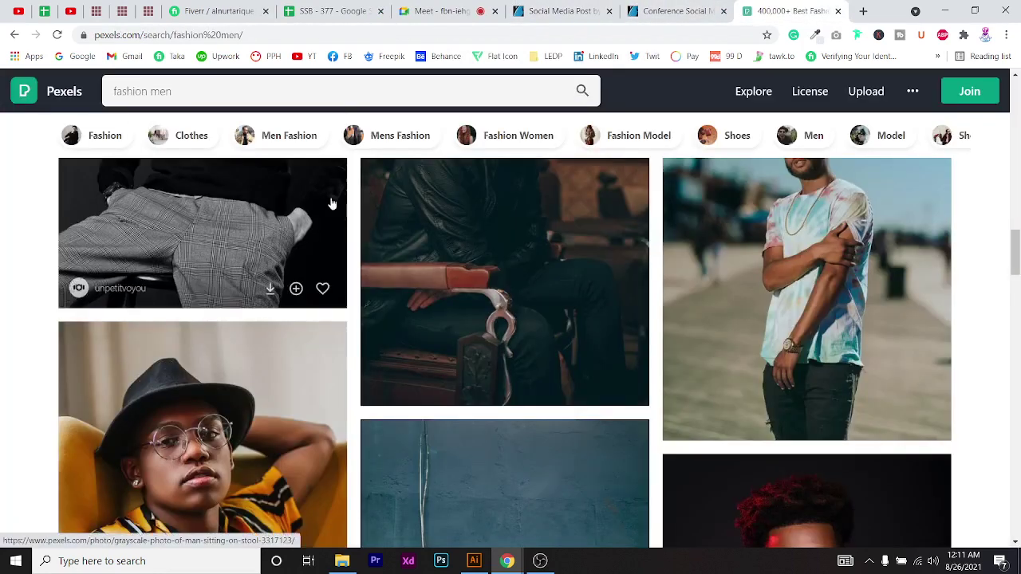
# Return to the Meet call, look through the participant list, and switch to OBS
pyautogui.click(479, 6)
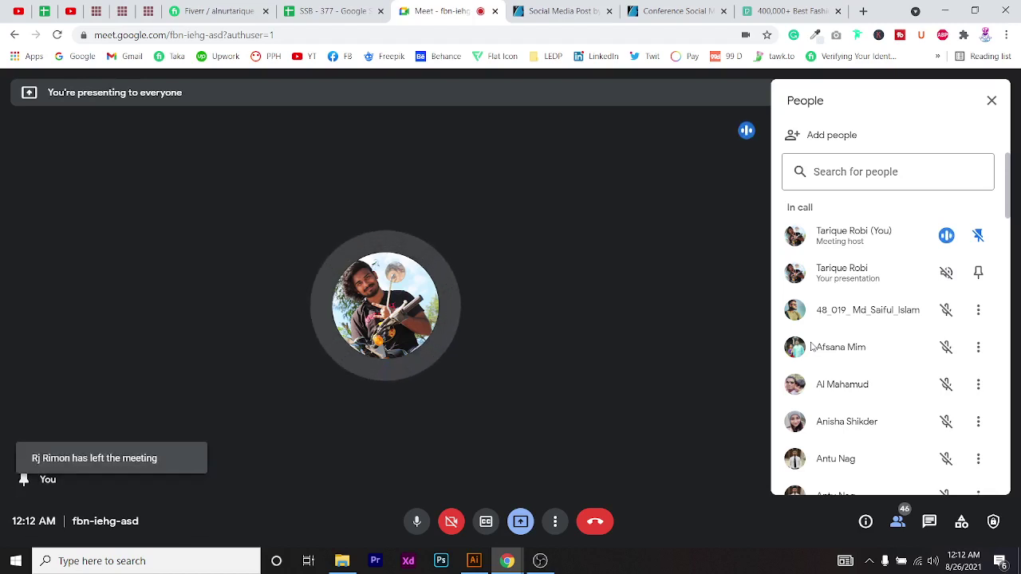
pyautogui.scroll(-5, 896, 444)
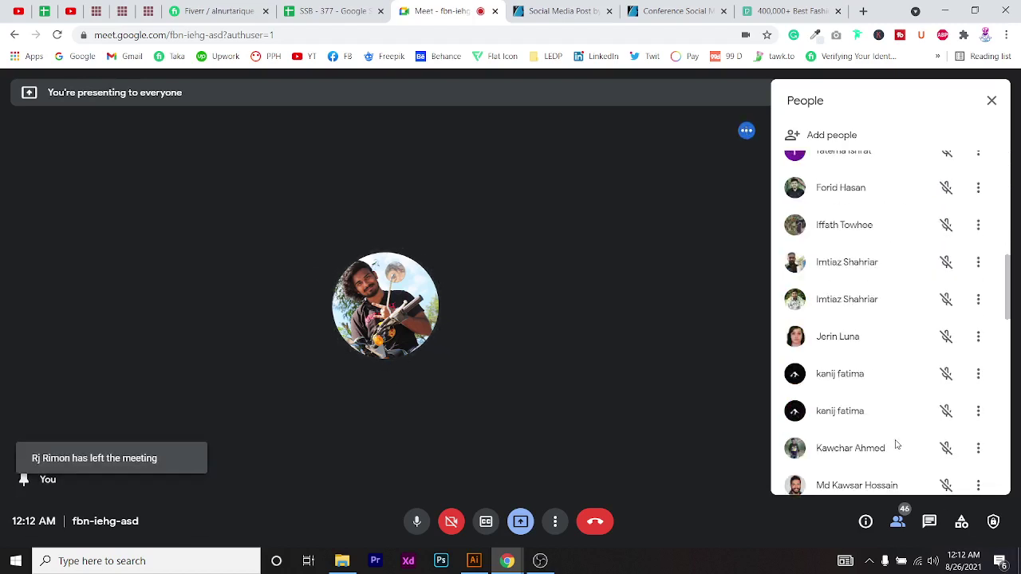
pyautogui.scroll(-10, 895, 445)
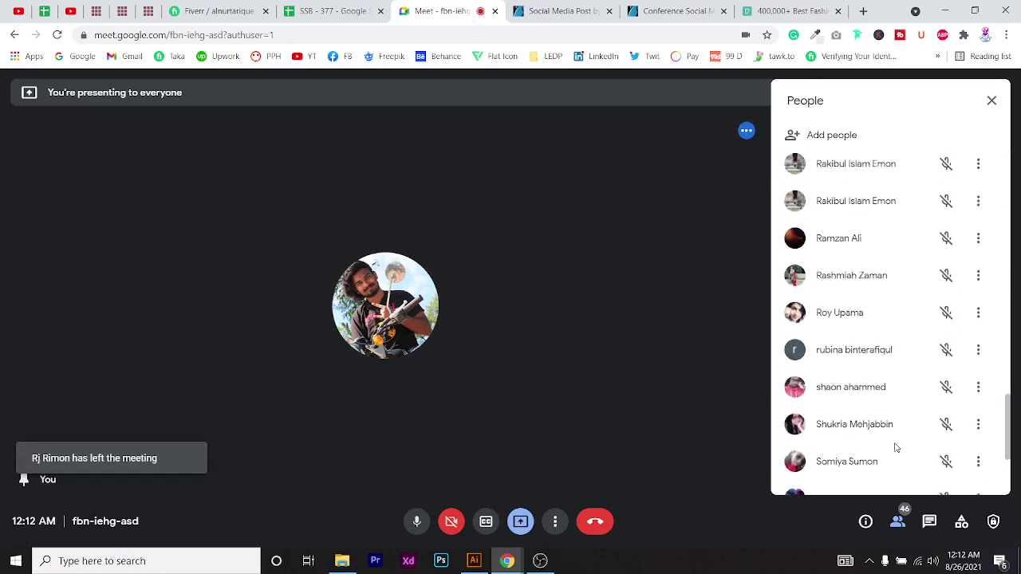
pyautogui.scroll(5, 896, 444)
pyautogui.click(540, 561)
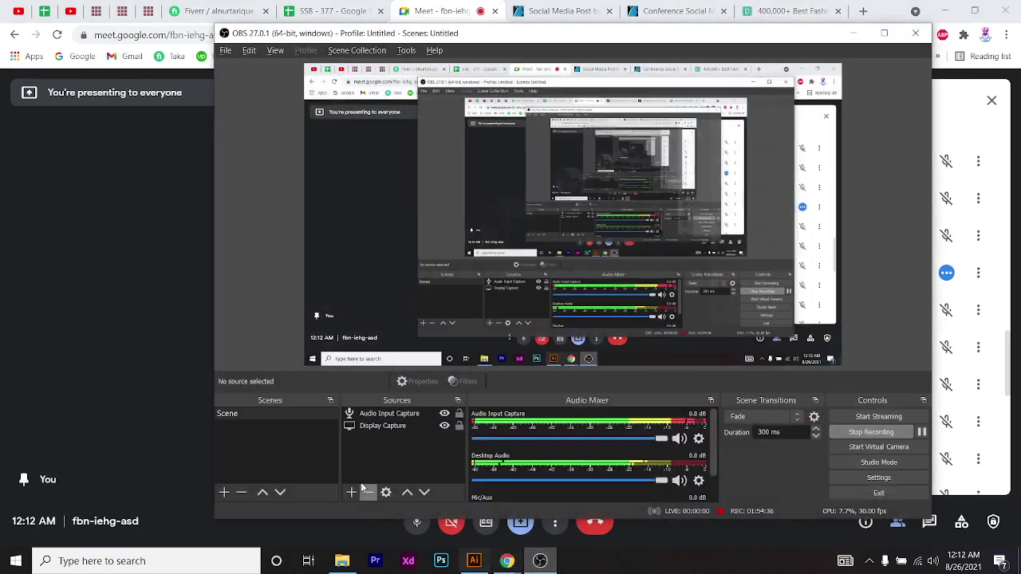